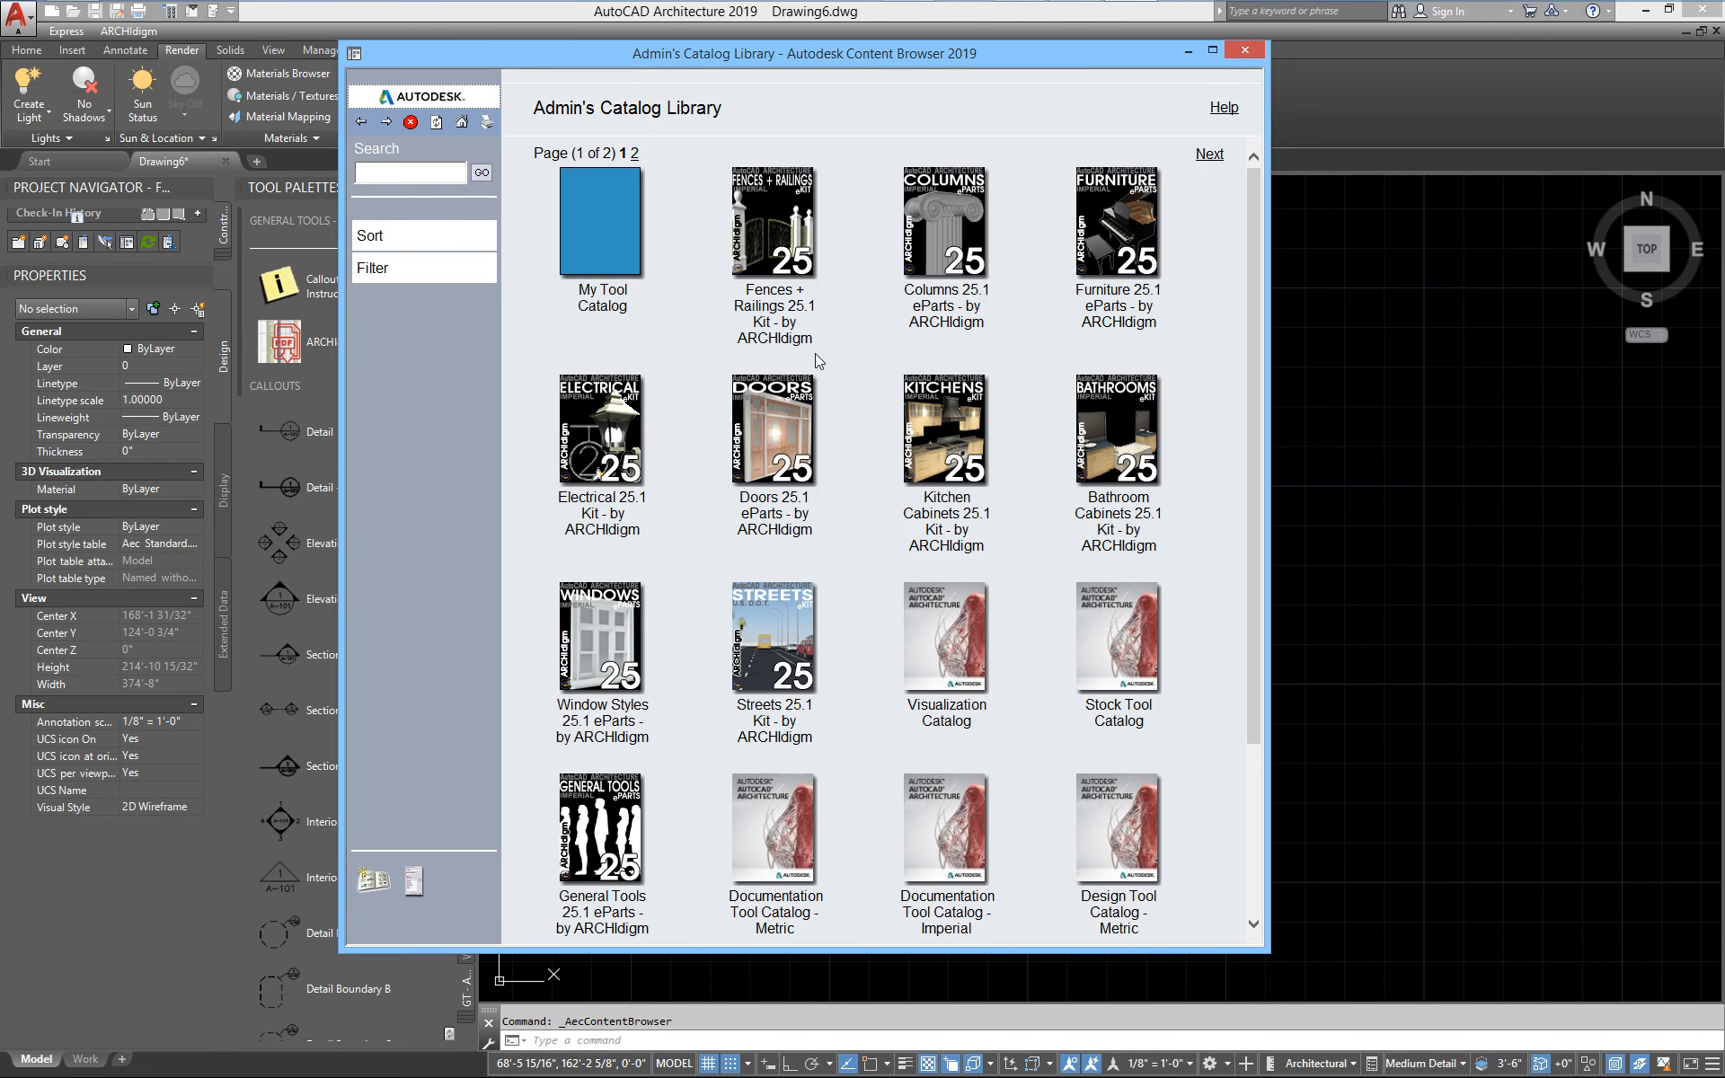
Open the Fences - Metal and Wood category of the Fences + Railings 25.1 Kit and browse its first two pages
click(774, 236)
right_click(920, 415)
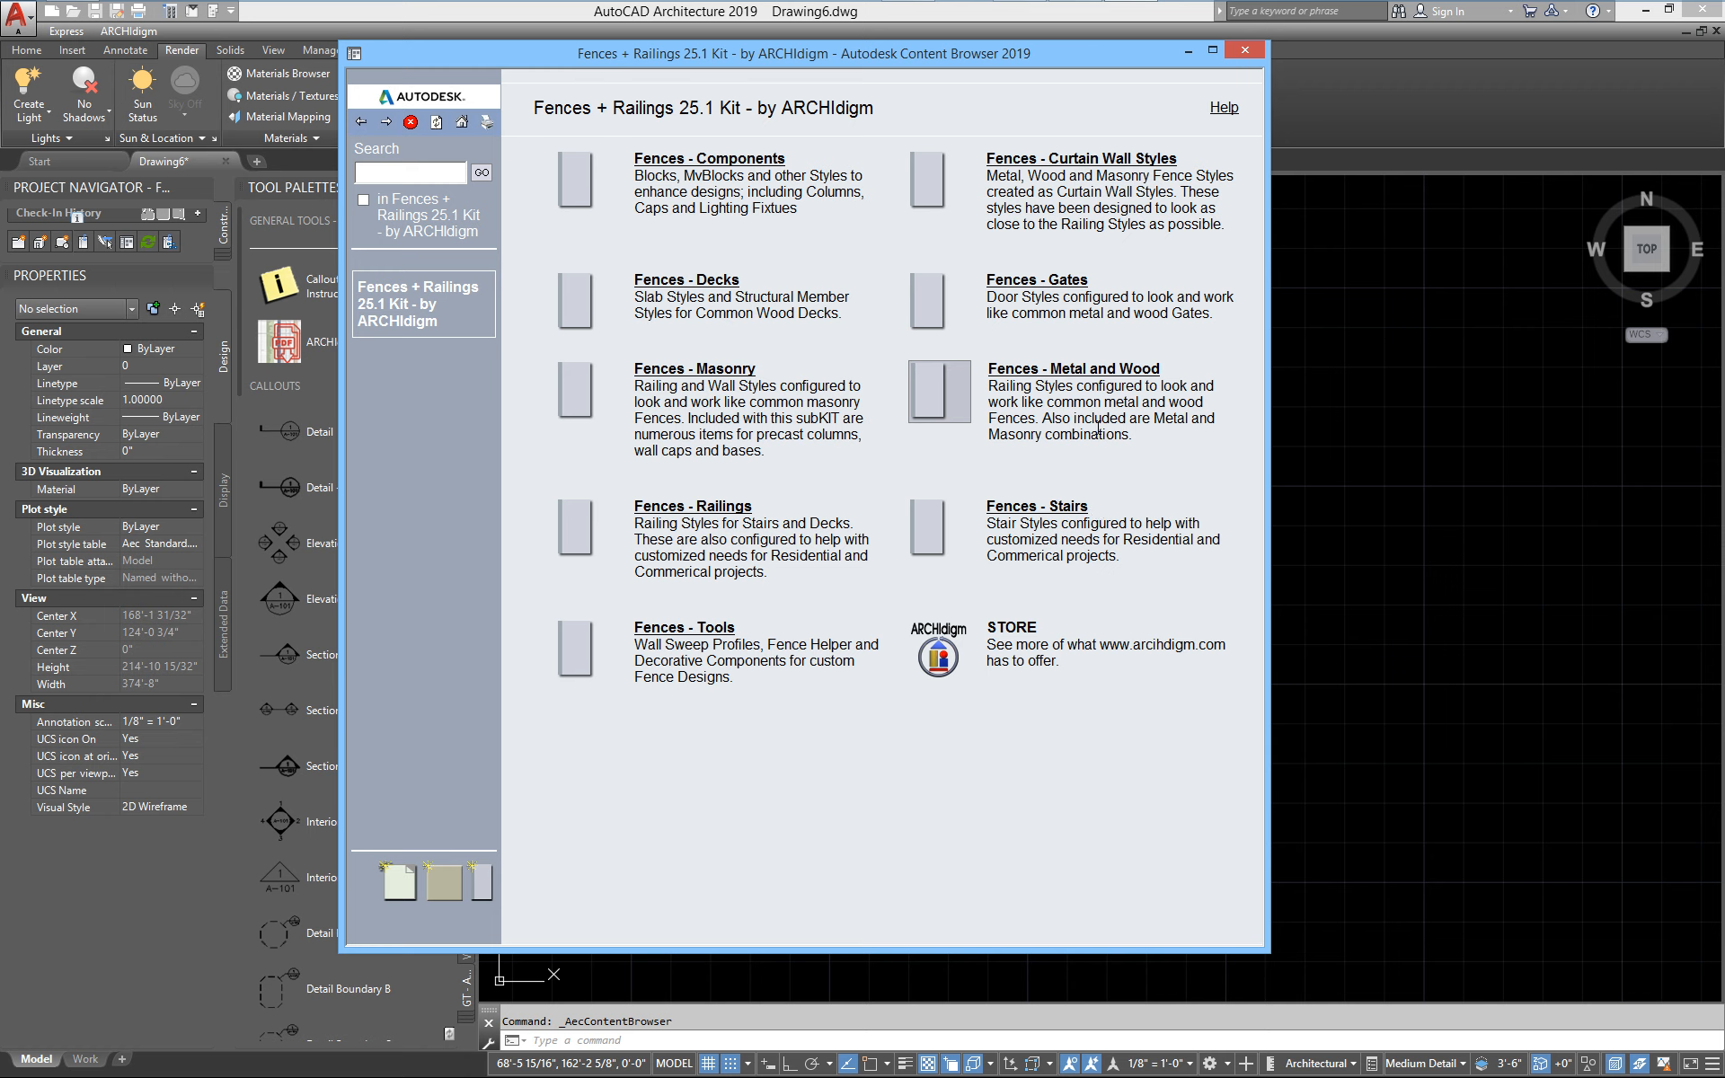
click(1090, 378)
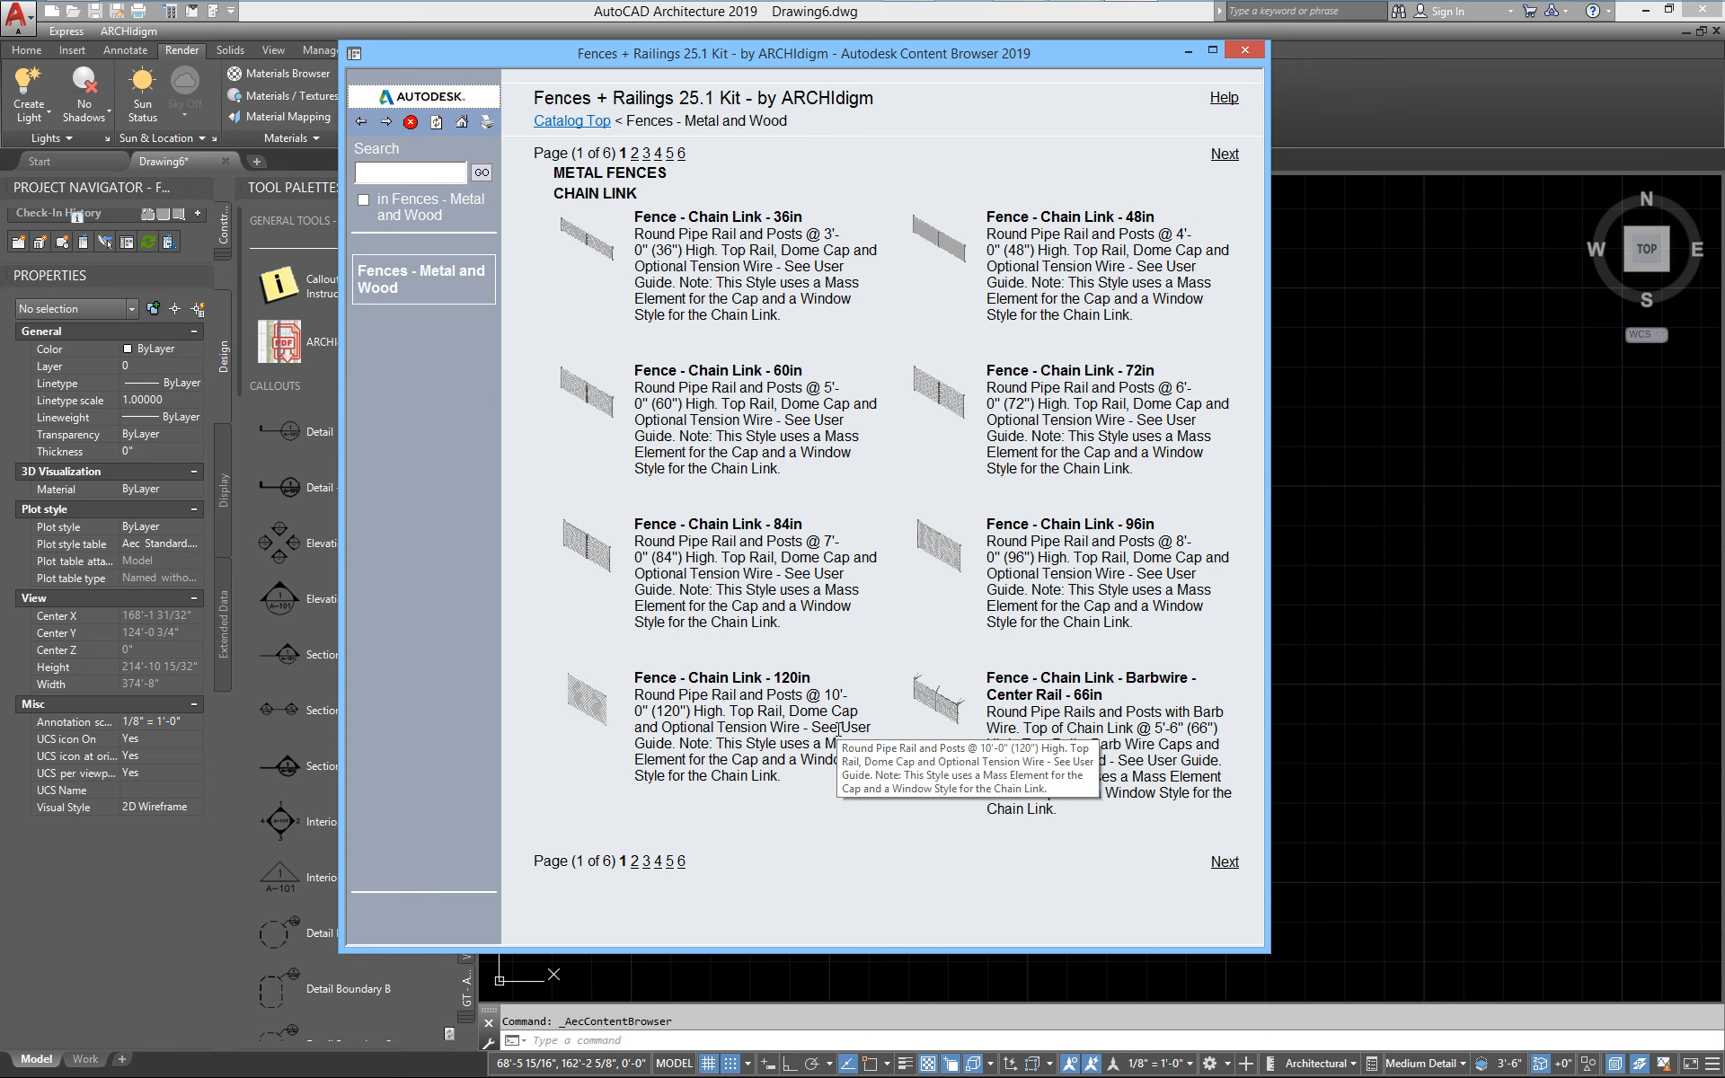
click(1223, 862)
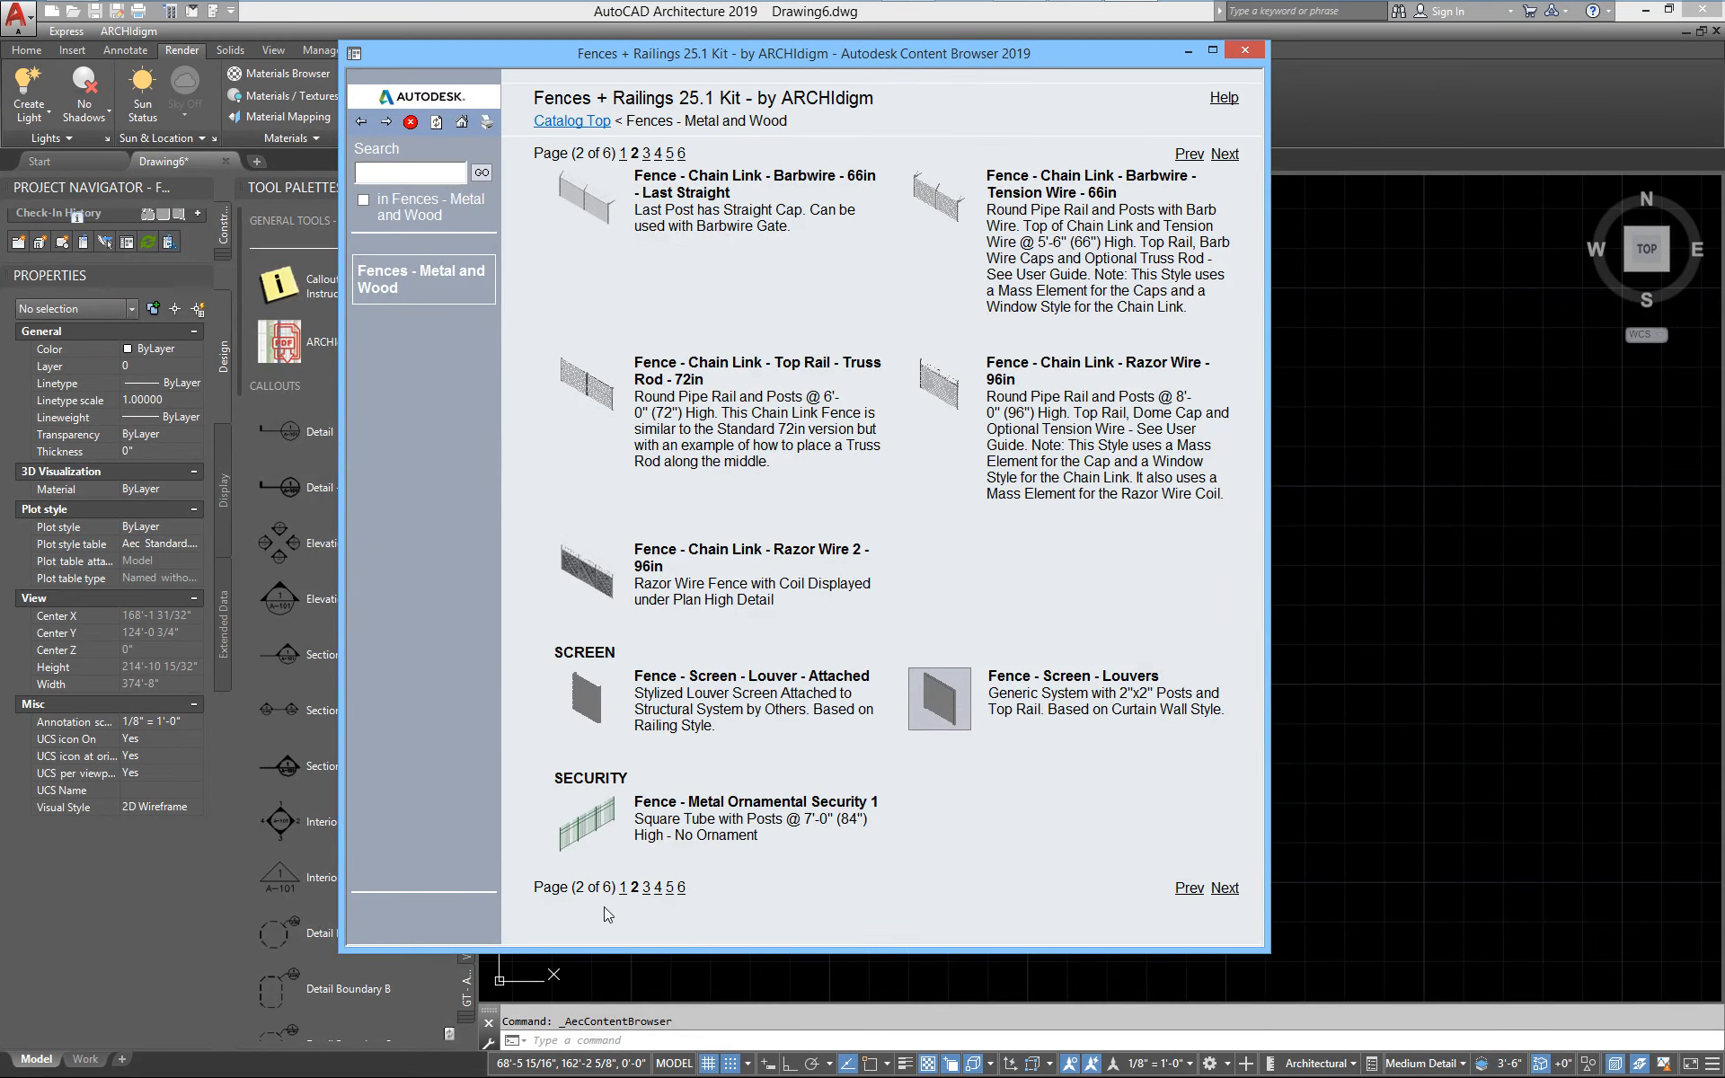
click(623, 889)
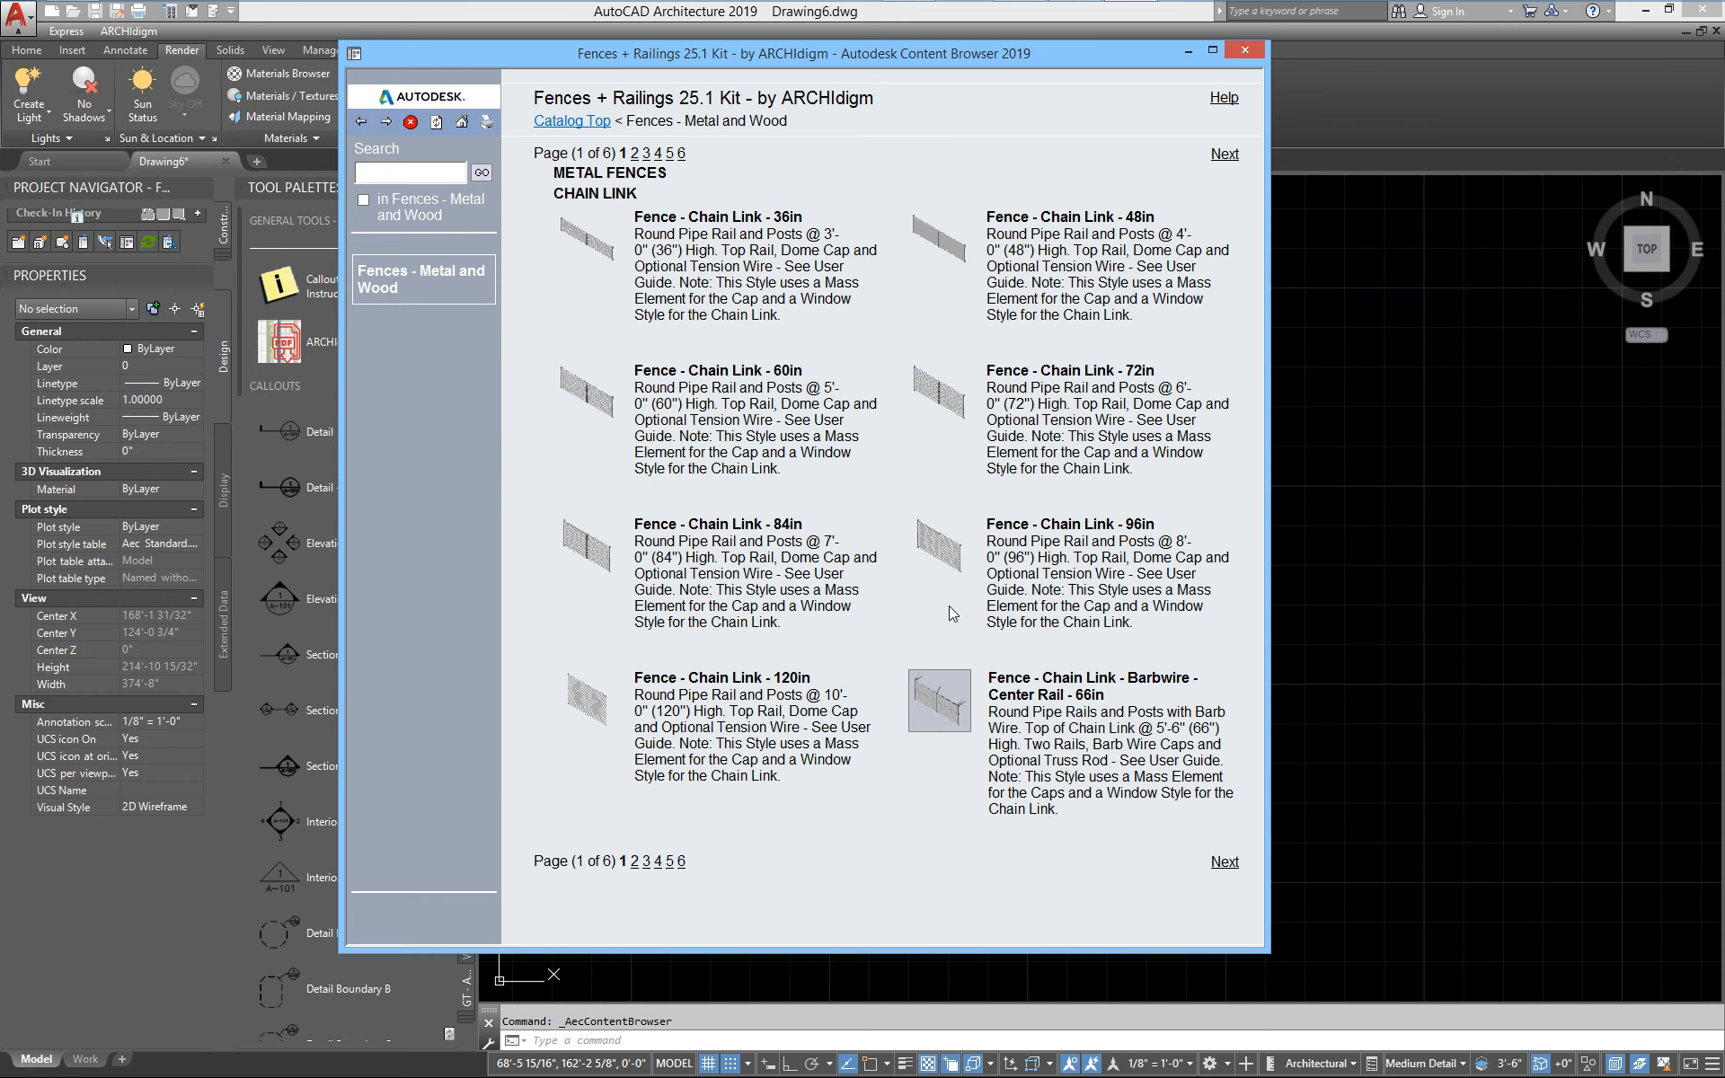
Insert the Fence - Chain Link - 96in style and draw an L-shaped fence running 60' along X and 40' along Y with ortho on
click(947, 553)
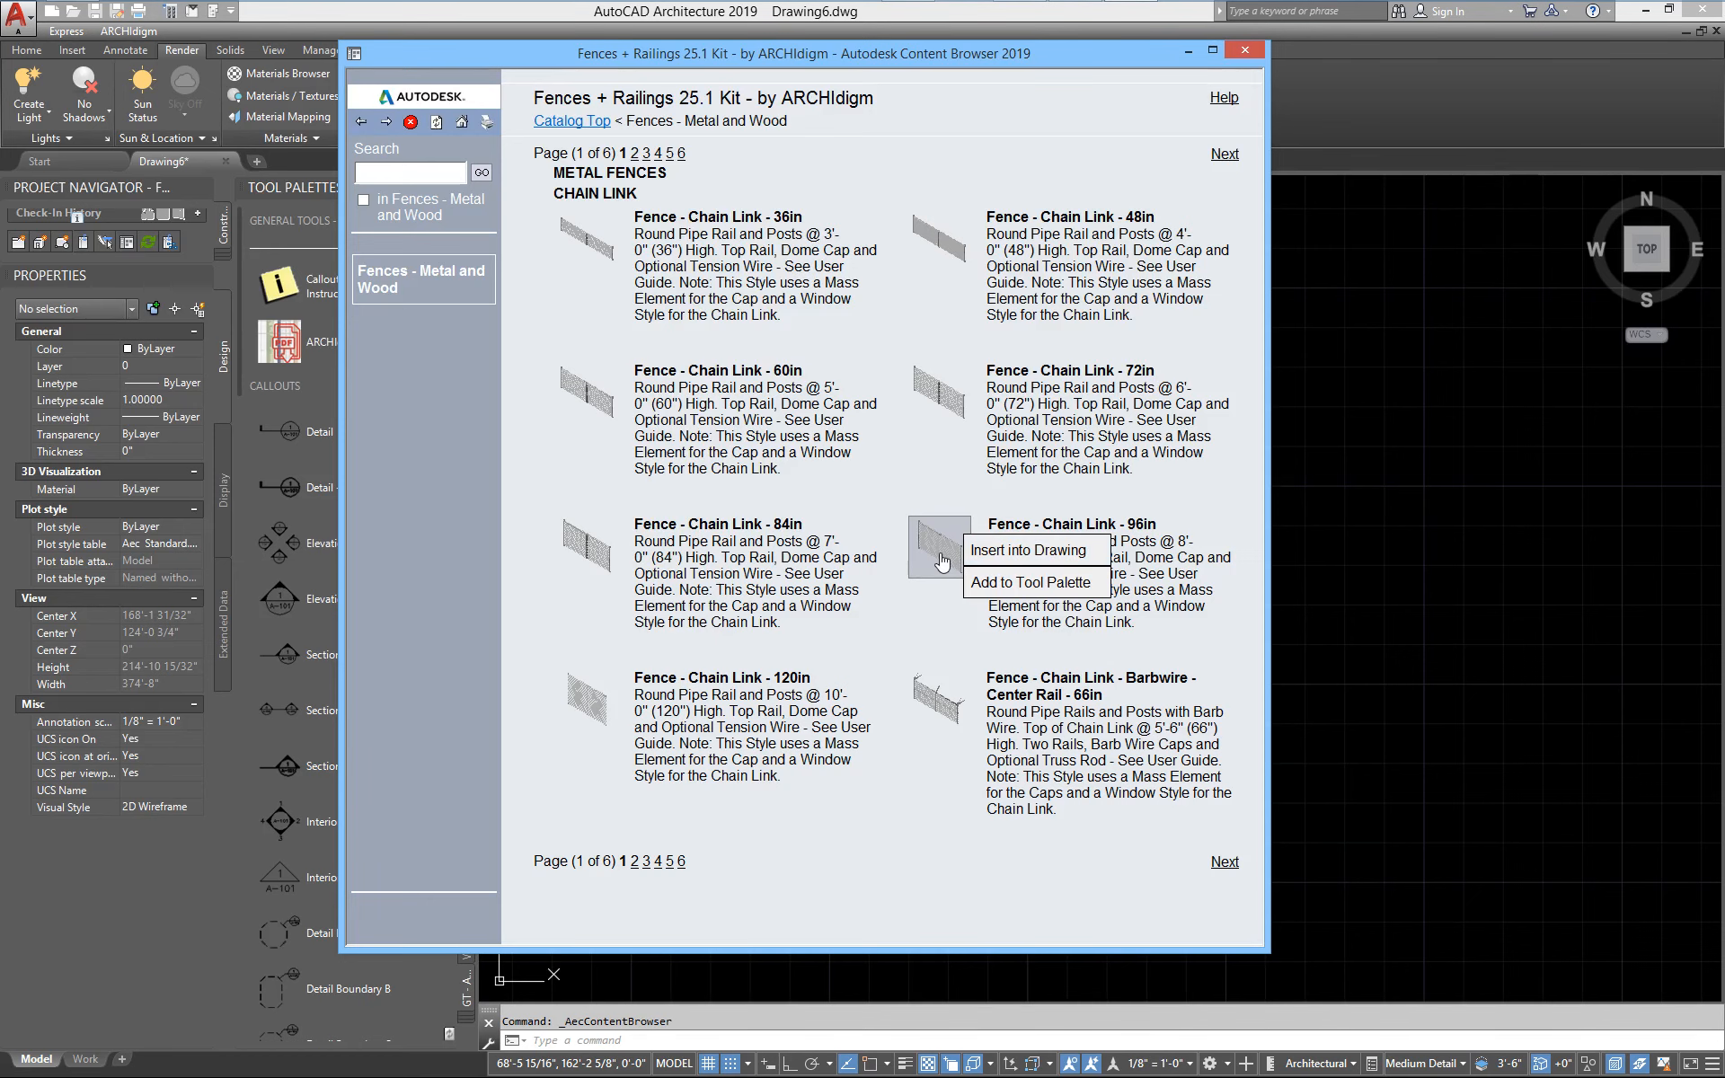
click(1029, 550)
middle_drag(784, 787, 909, 526)
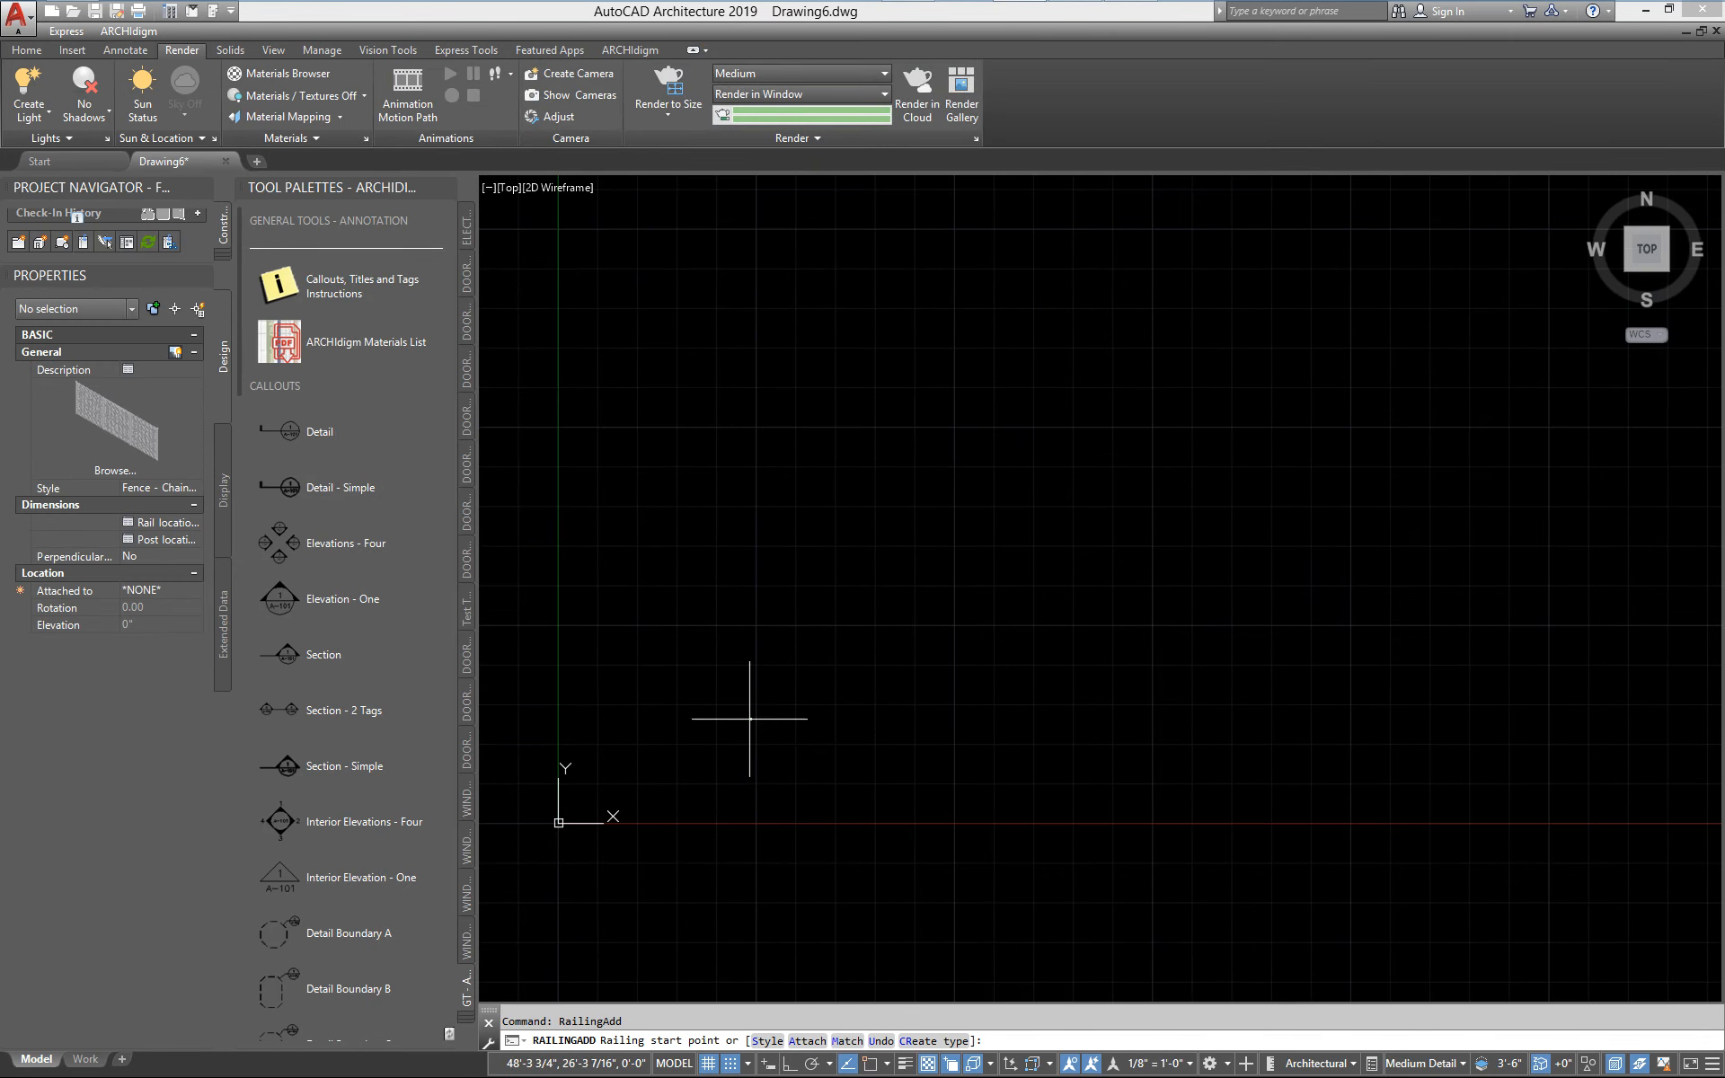
middle_drag(656, 770, 808, 700)
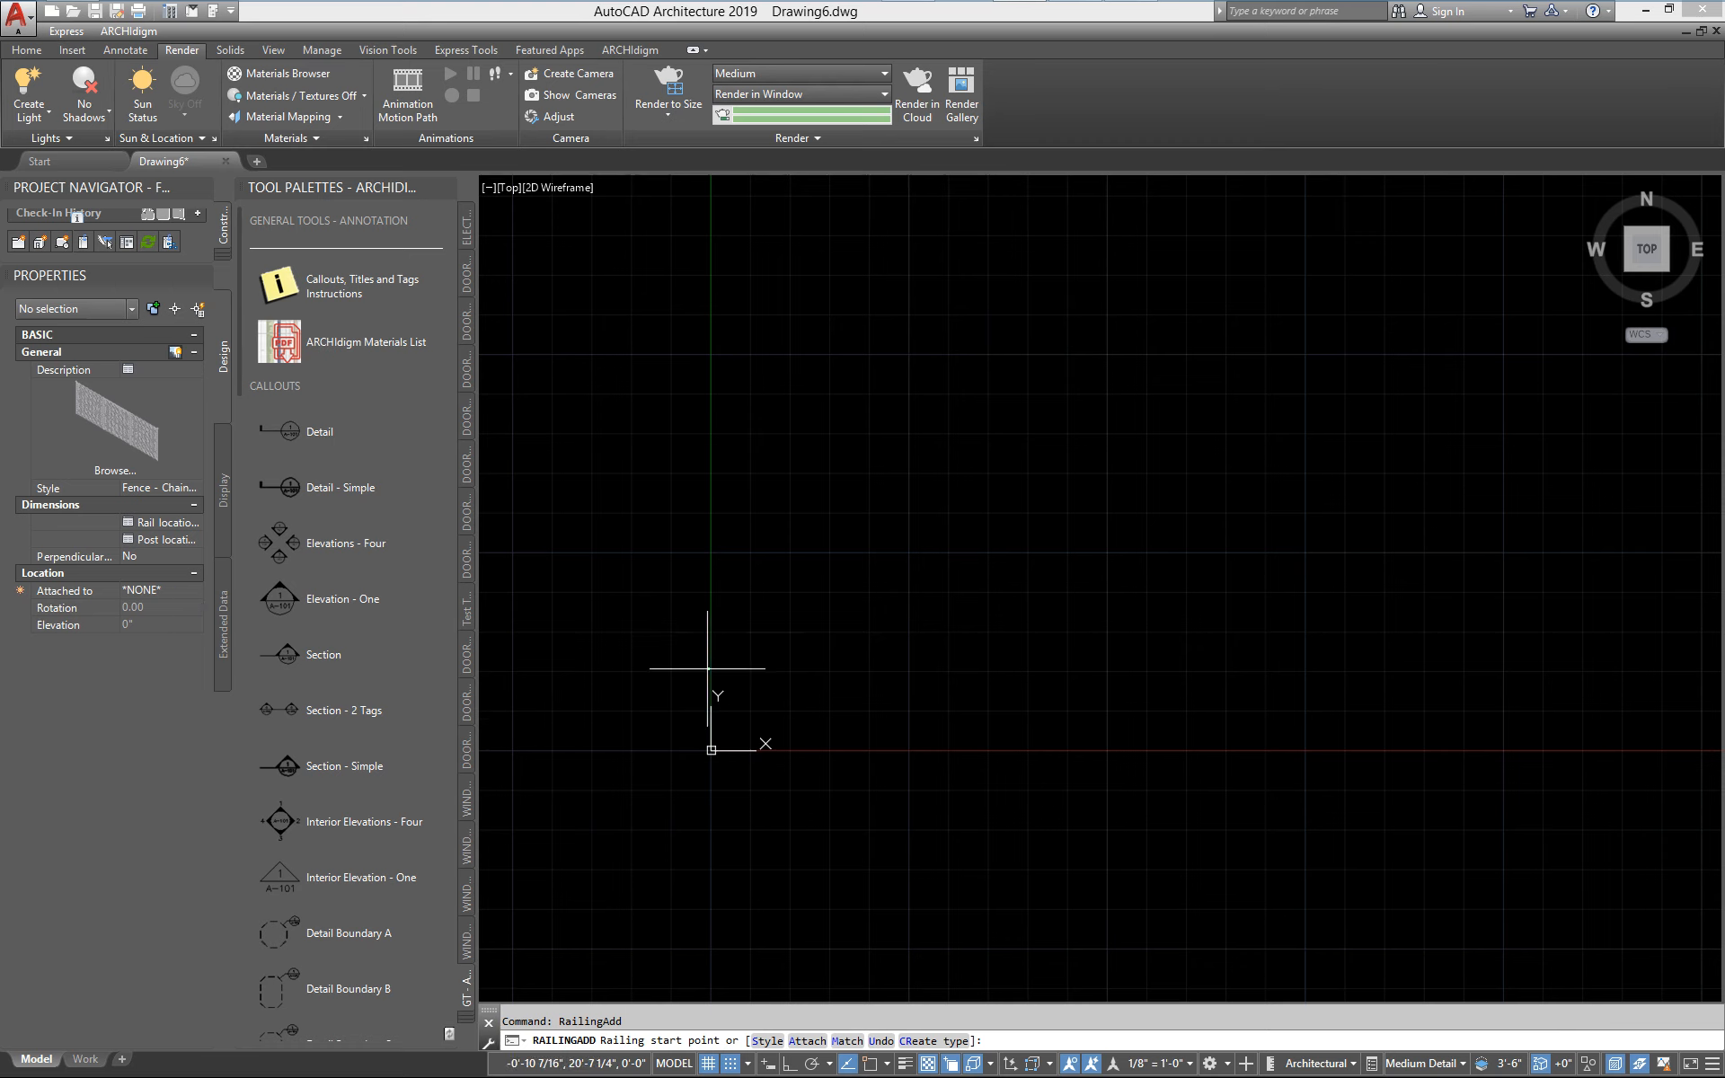
click(828, 709)
key(F8)
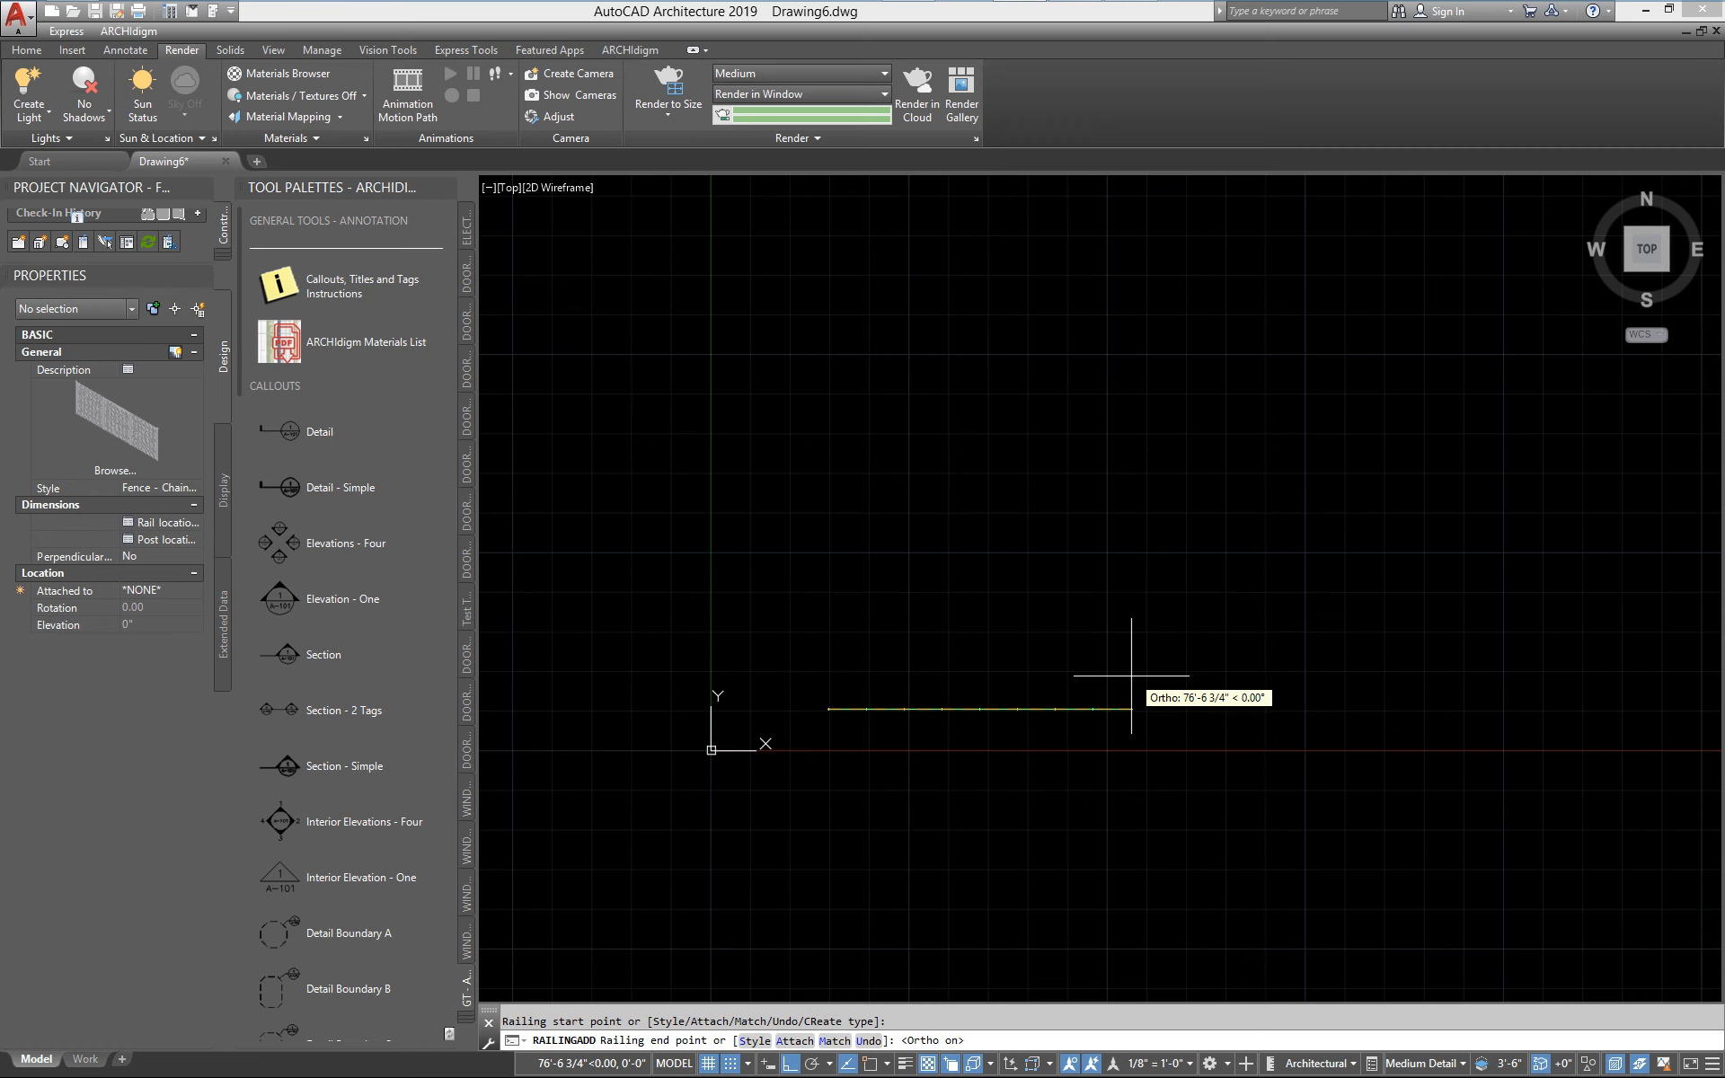
text(60')
key(Return)
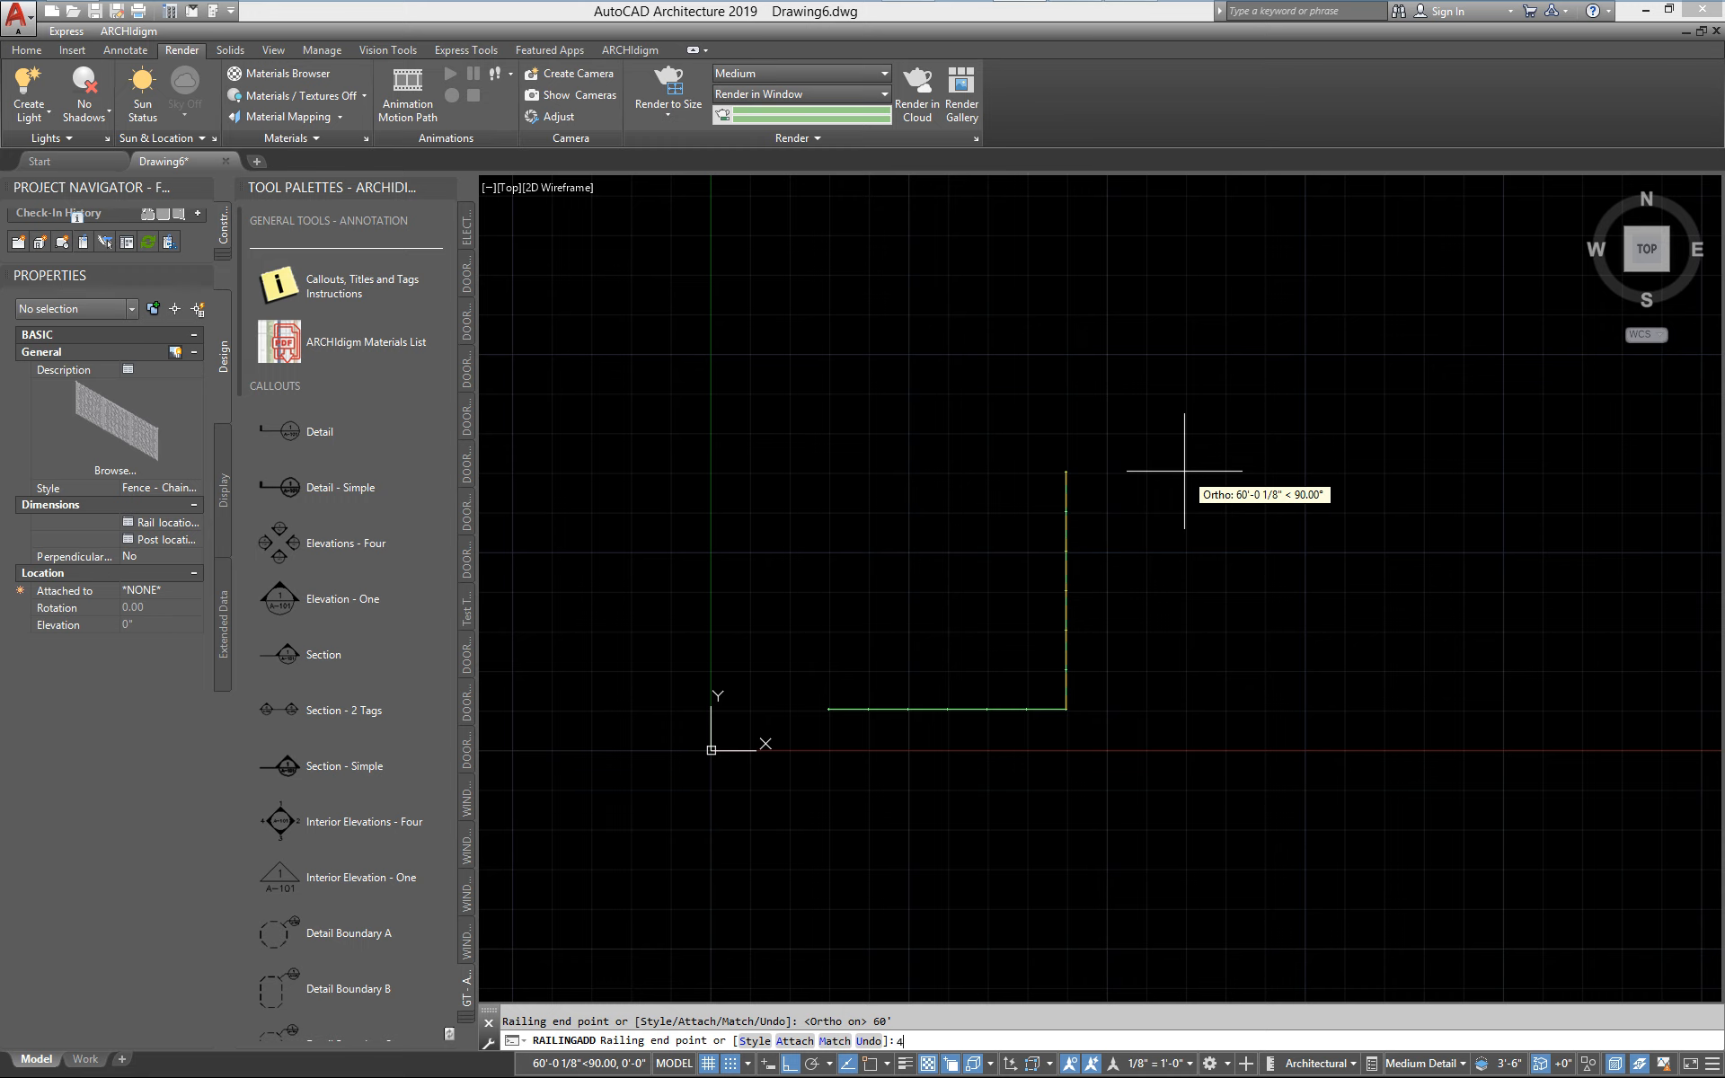
text(40')
key(Return)
key(Return)
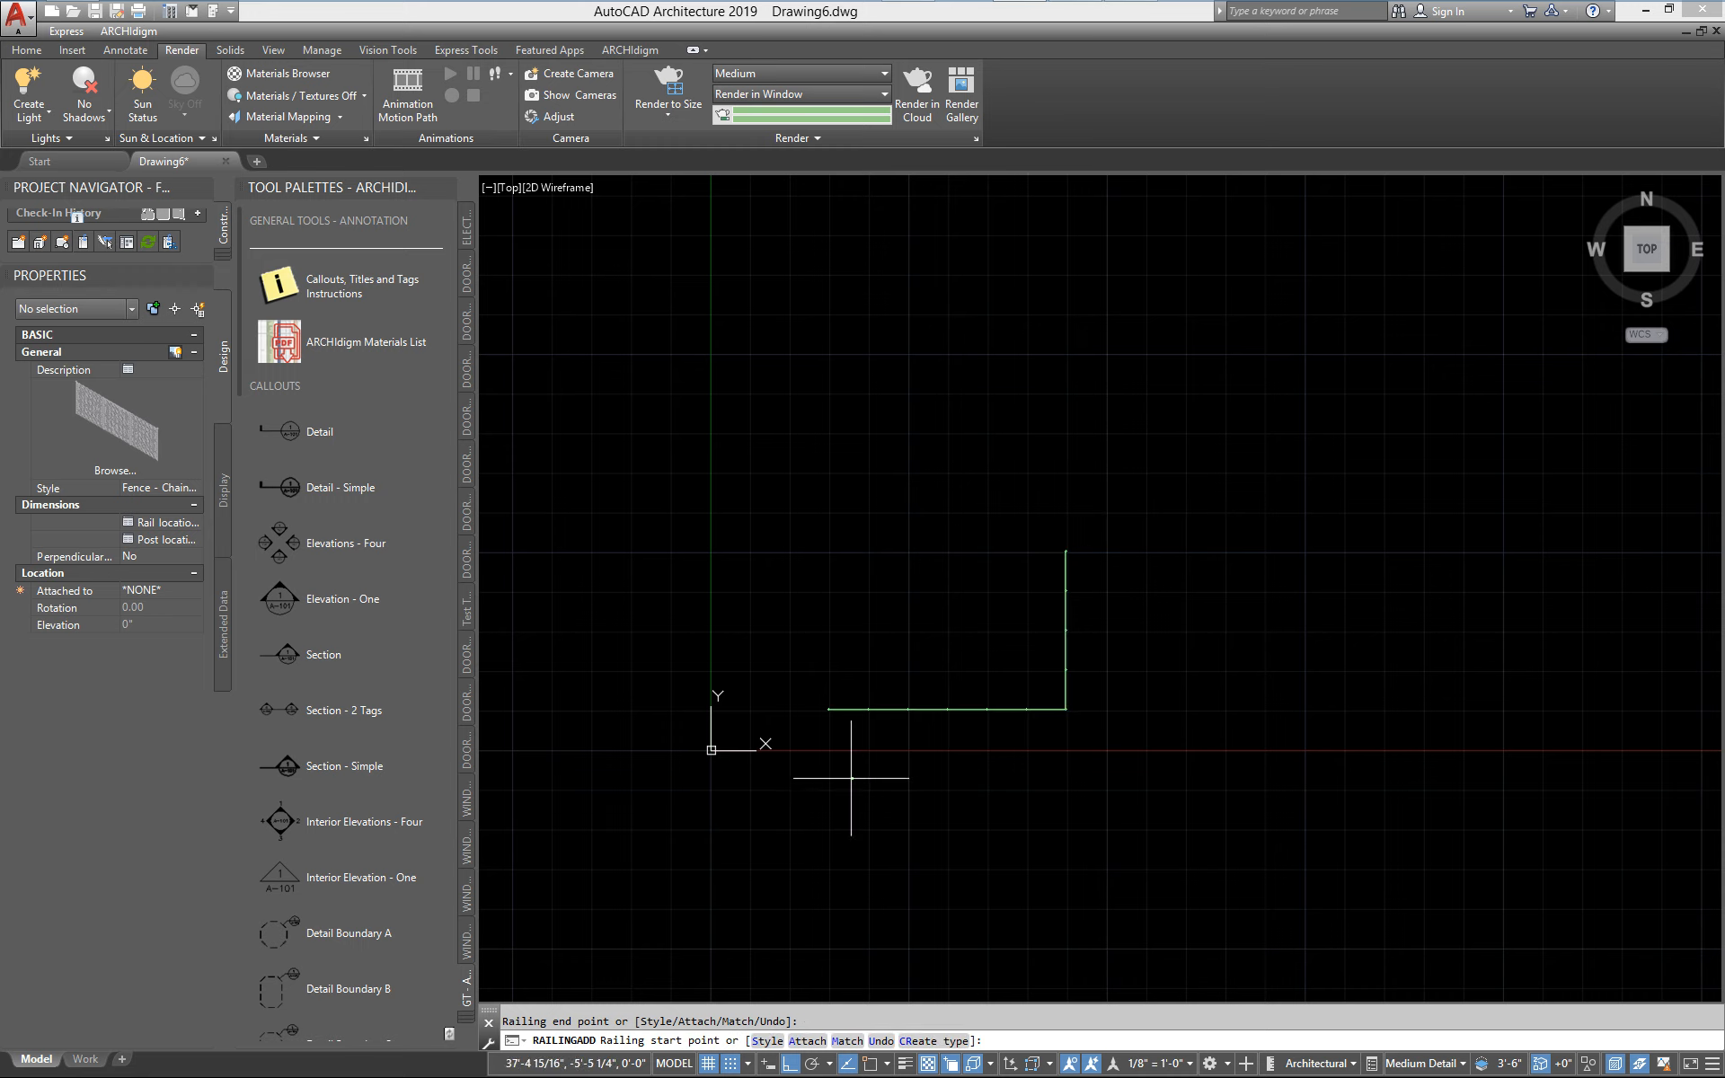
scroll(854, 763, up, 5)
key(Escape)
Examine the plan display of the posts and their spacing at the start of the 60' fence run
scroll(647, 620, up, 4)
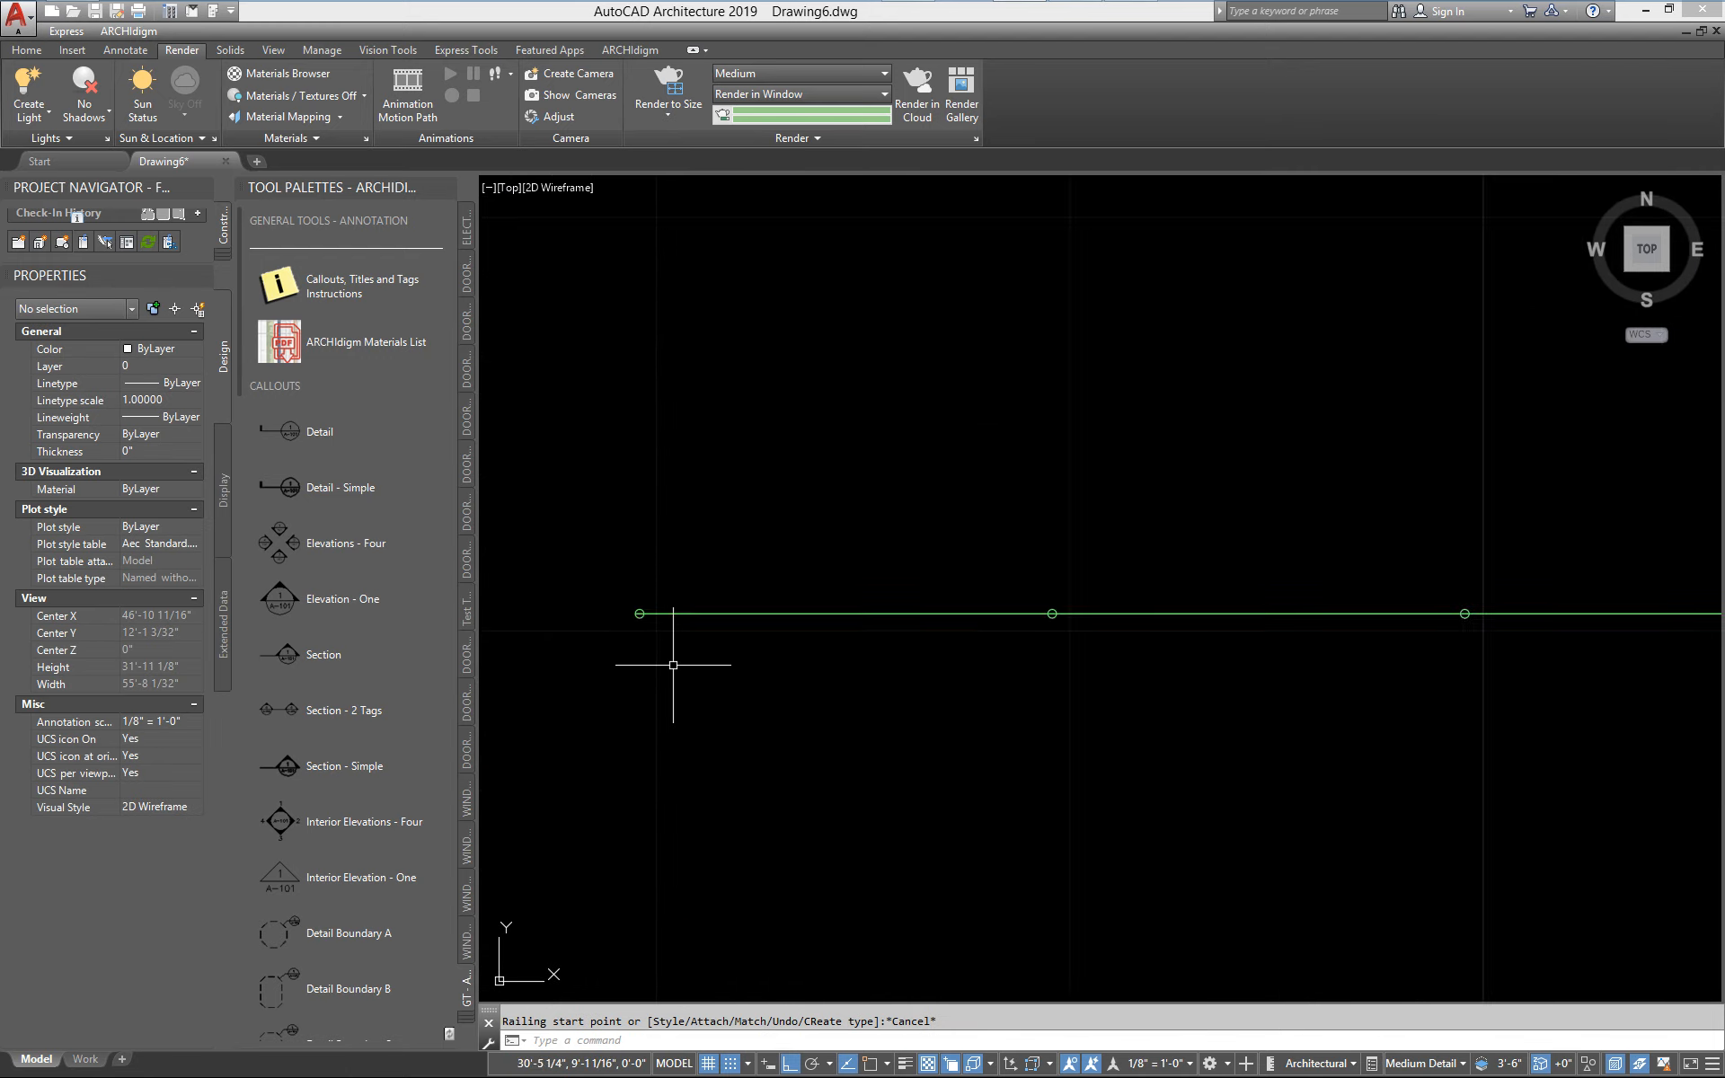
middle_drag(639, 608, 691, 654)
scroll(693, 654, up, 1)
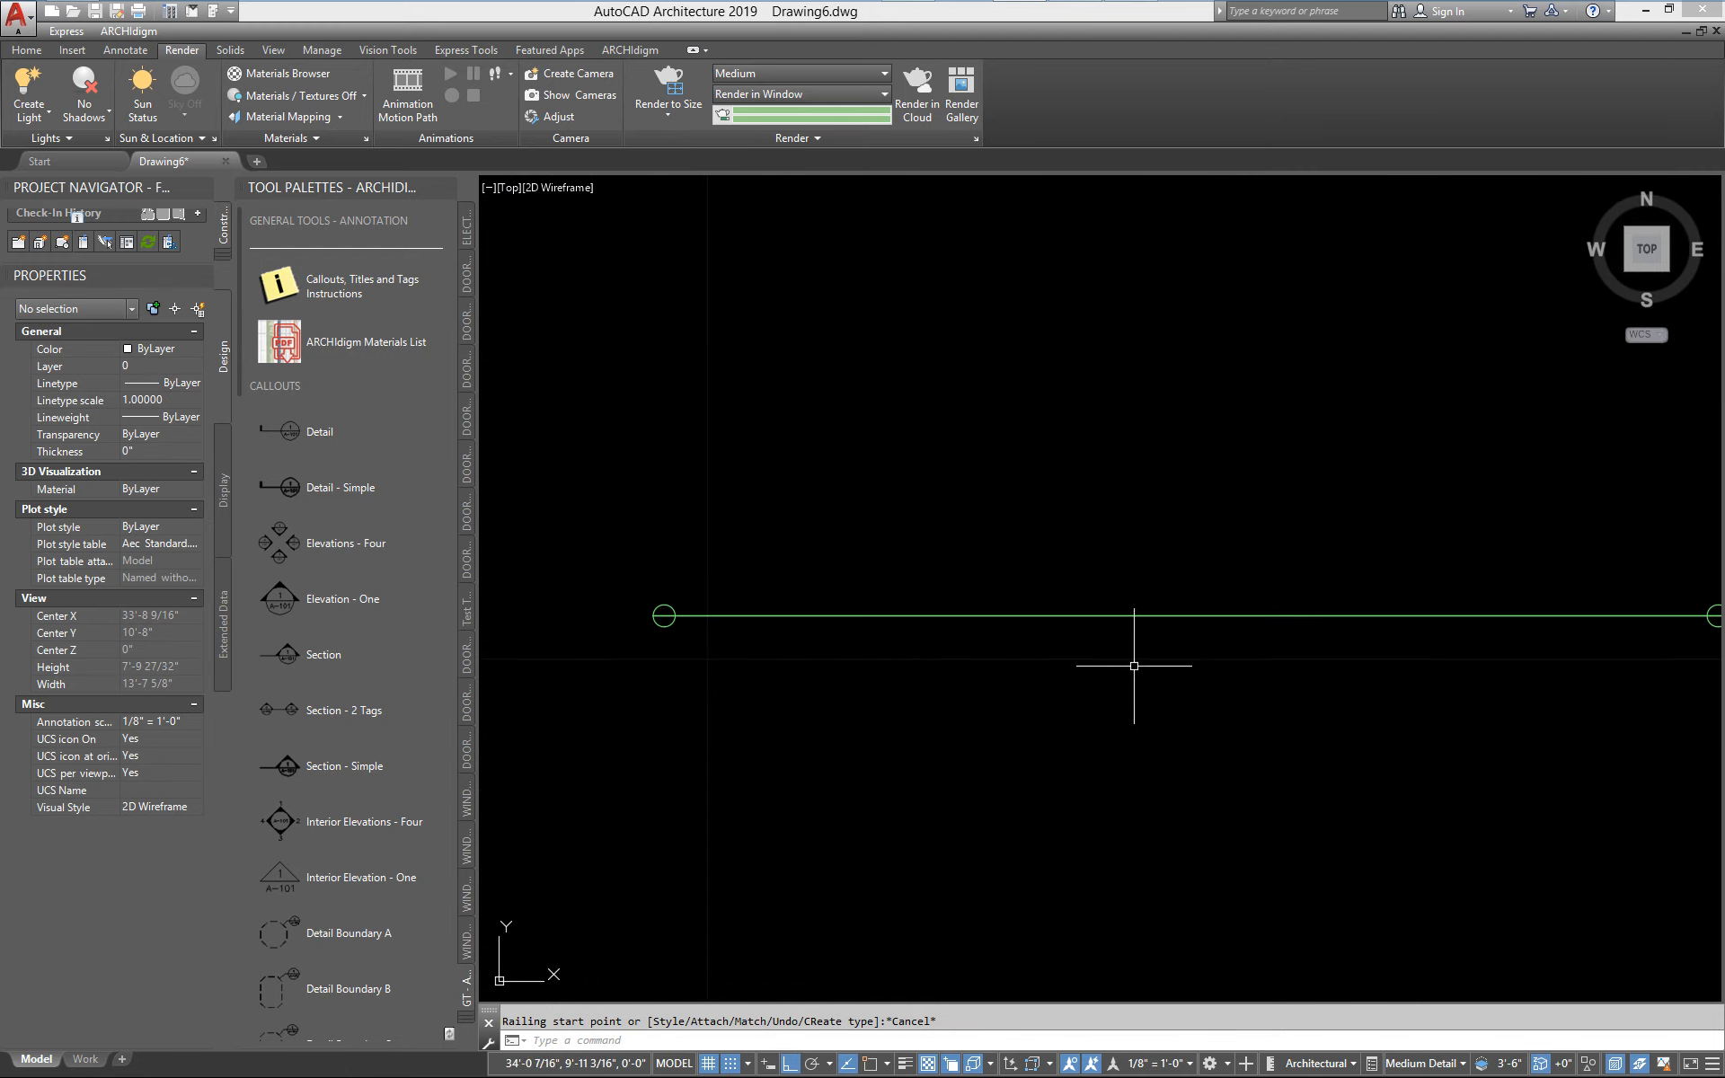
scroll(1134, 666, down, 2)
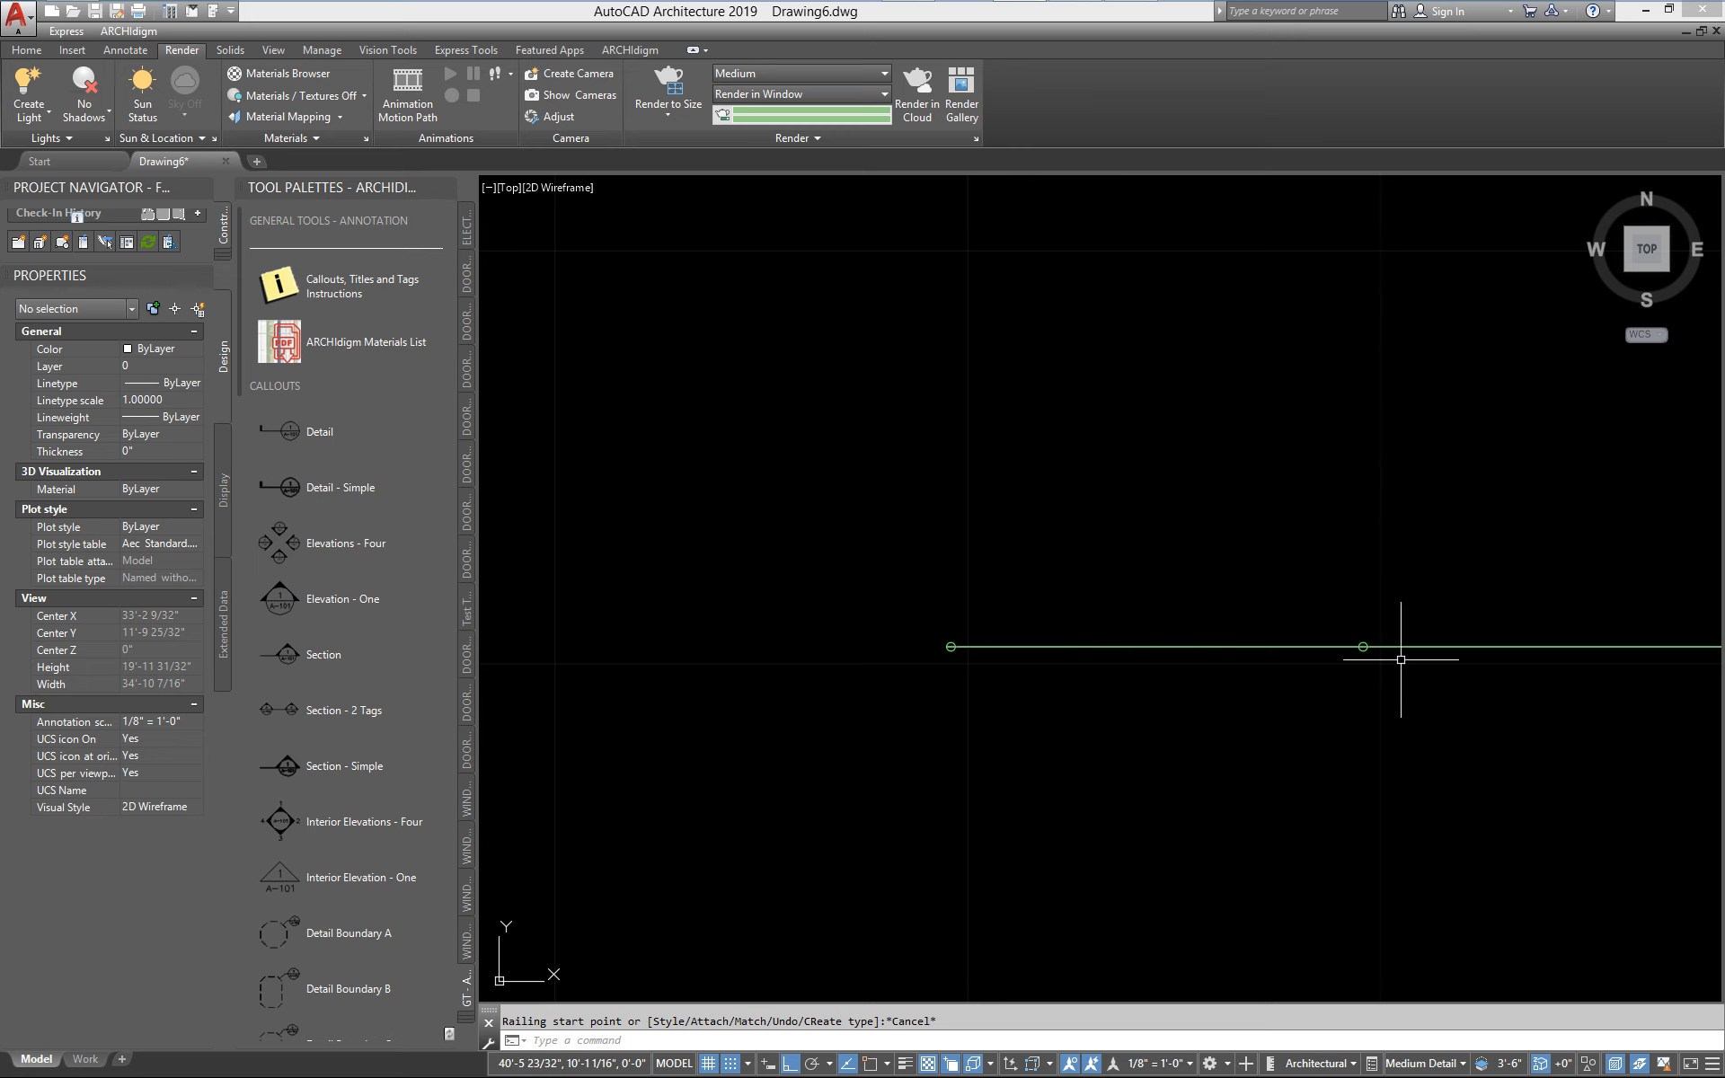
scroll(1403, 670, down, 1)
Examine the chain link mesh, top rail, corner post cap and line post cap of the fence in 3D
middle_drag(1403, 670, 1112, 306)
middle_drag(1268, 654, 794, 611)
scroll(1251, 654, down, 1)
scroll(794, 611, down, 1)
scroll(1367, 667, up, 2)
middle_drag(933, 696, 843, 665)
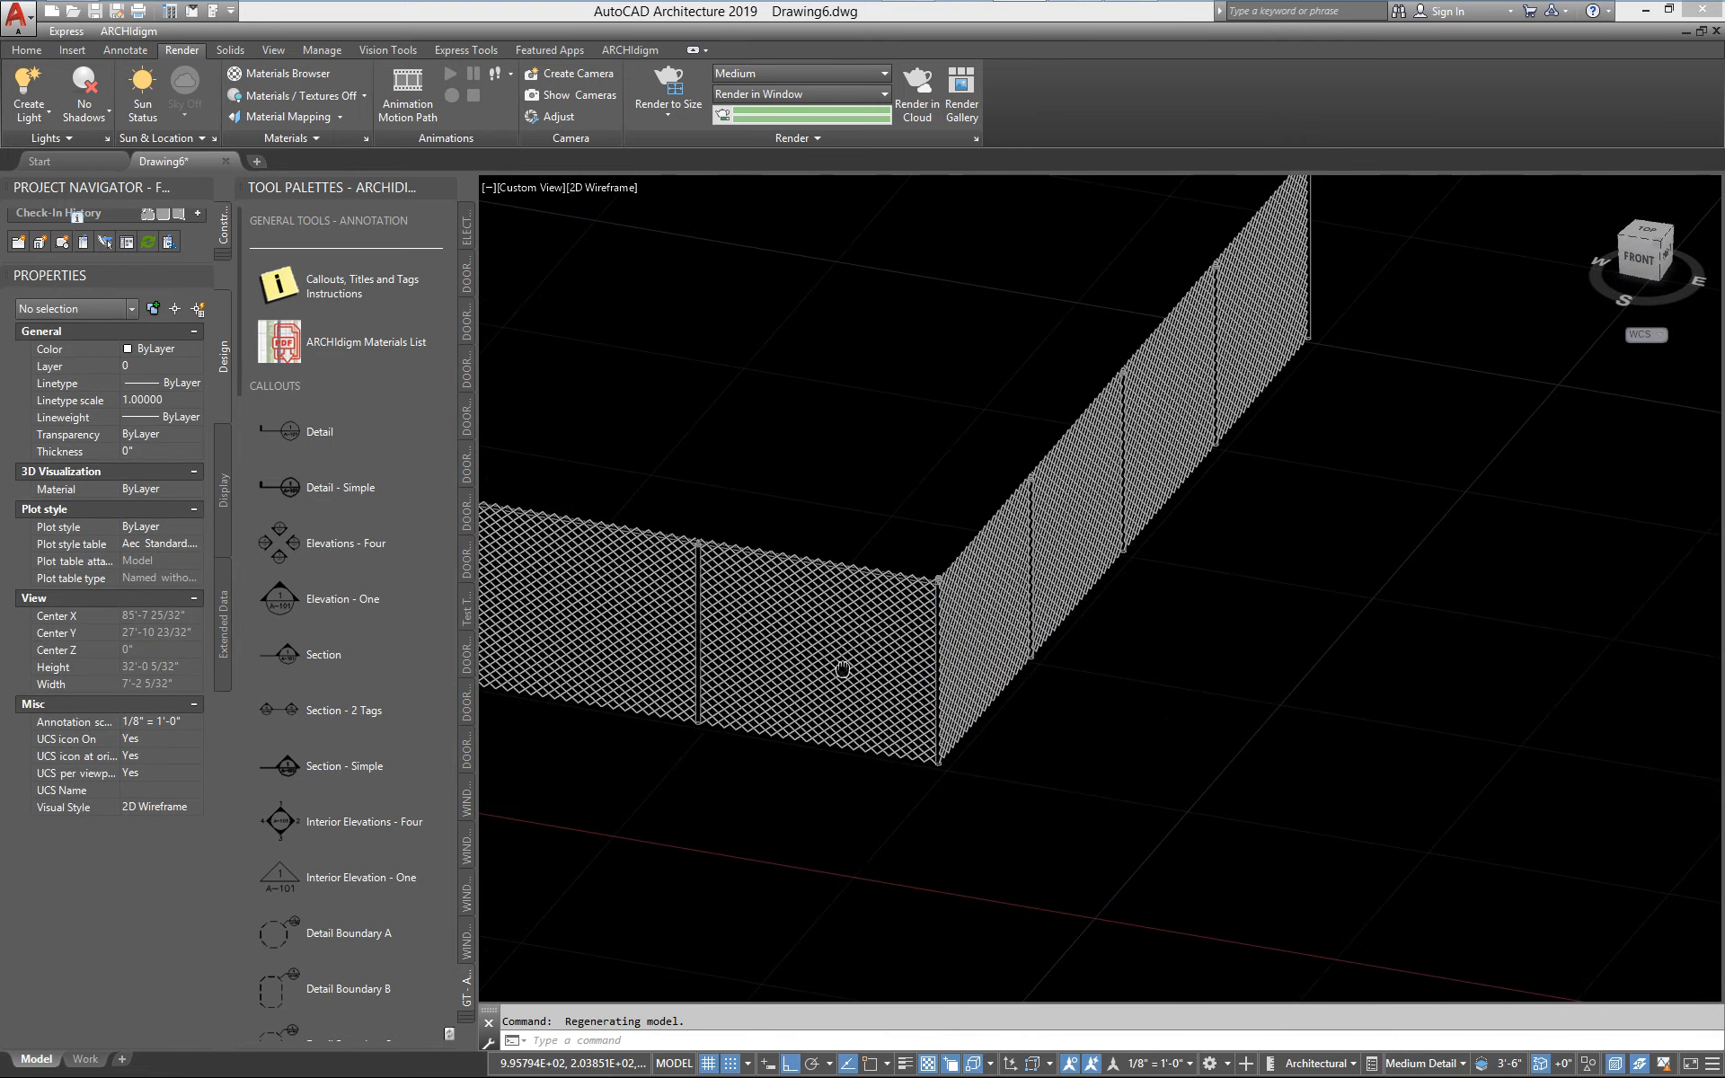
scroll(917, 602, up, 3)
scroll(1102, 421, up, 3)
scroll(793, 694, down, 2)
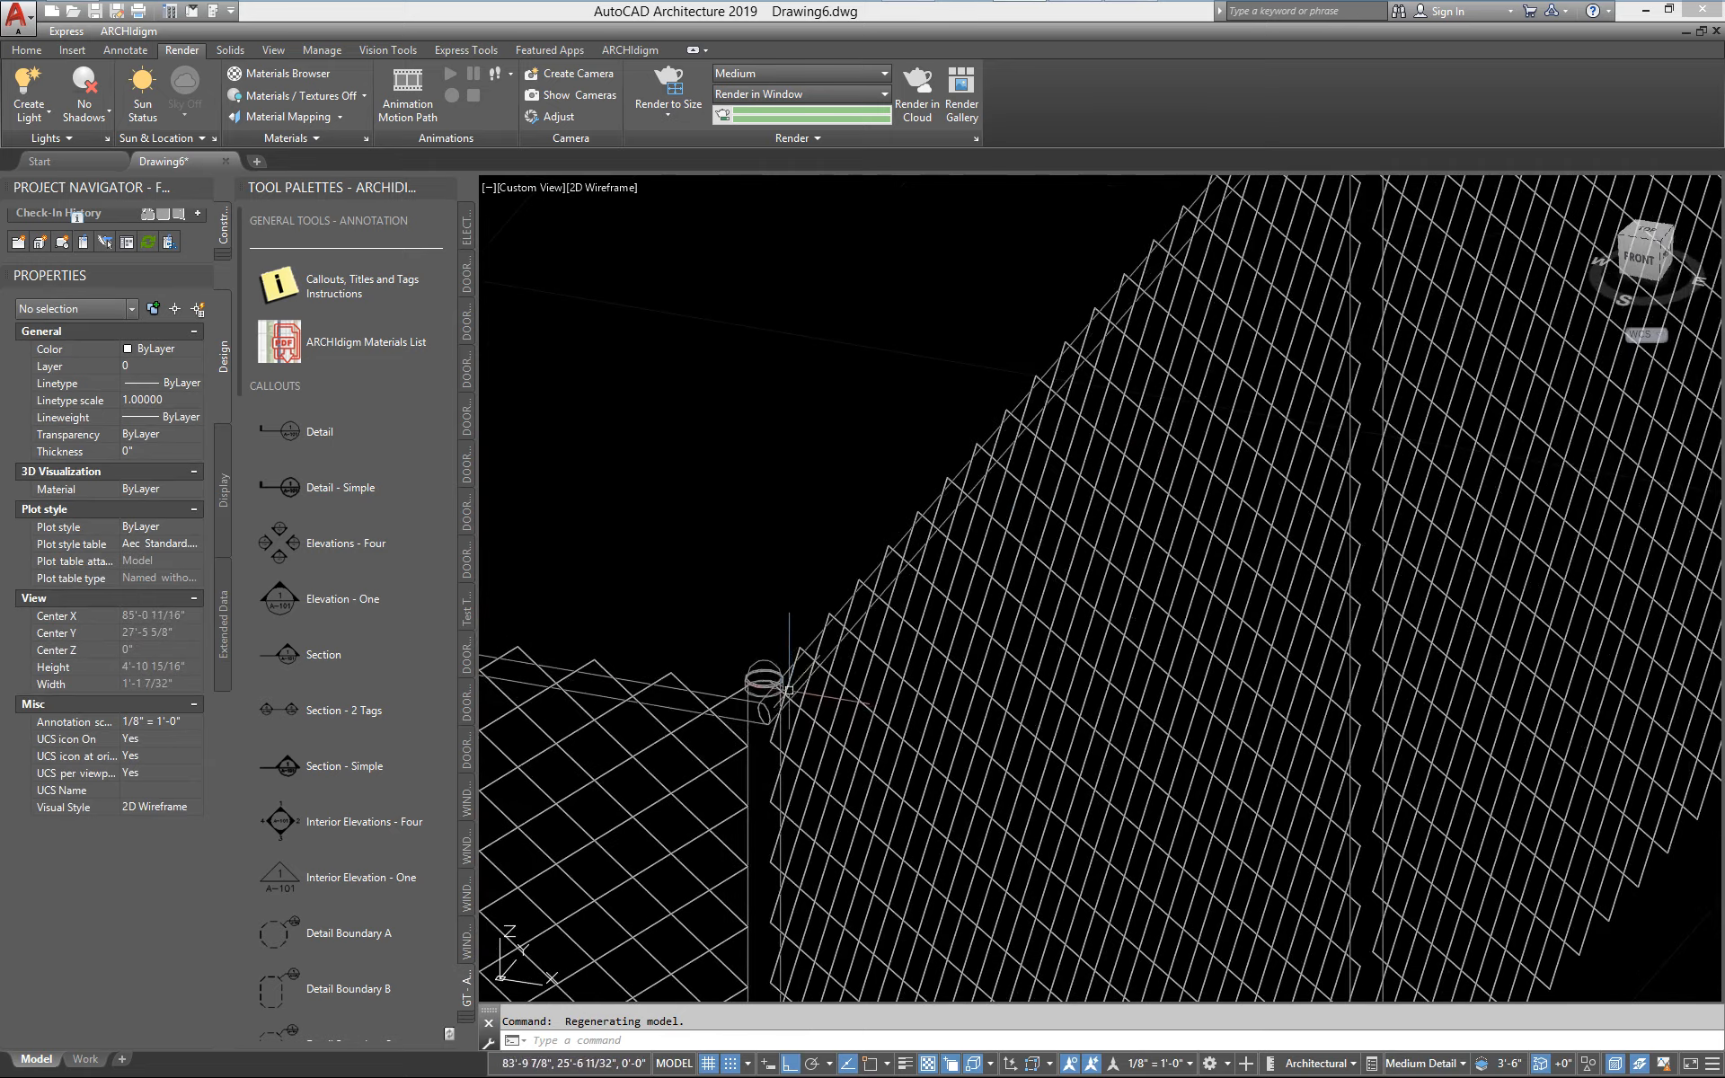
scroll(833, 671, down, 3)
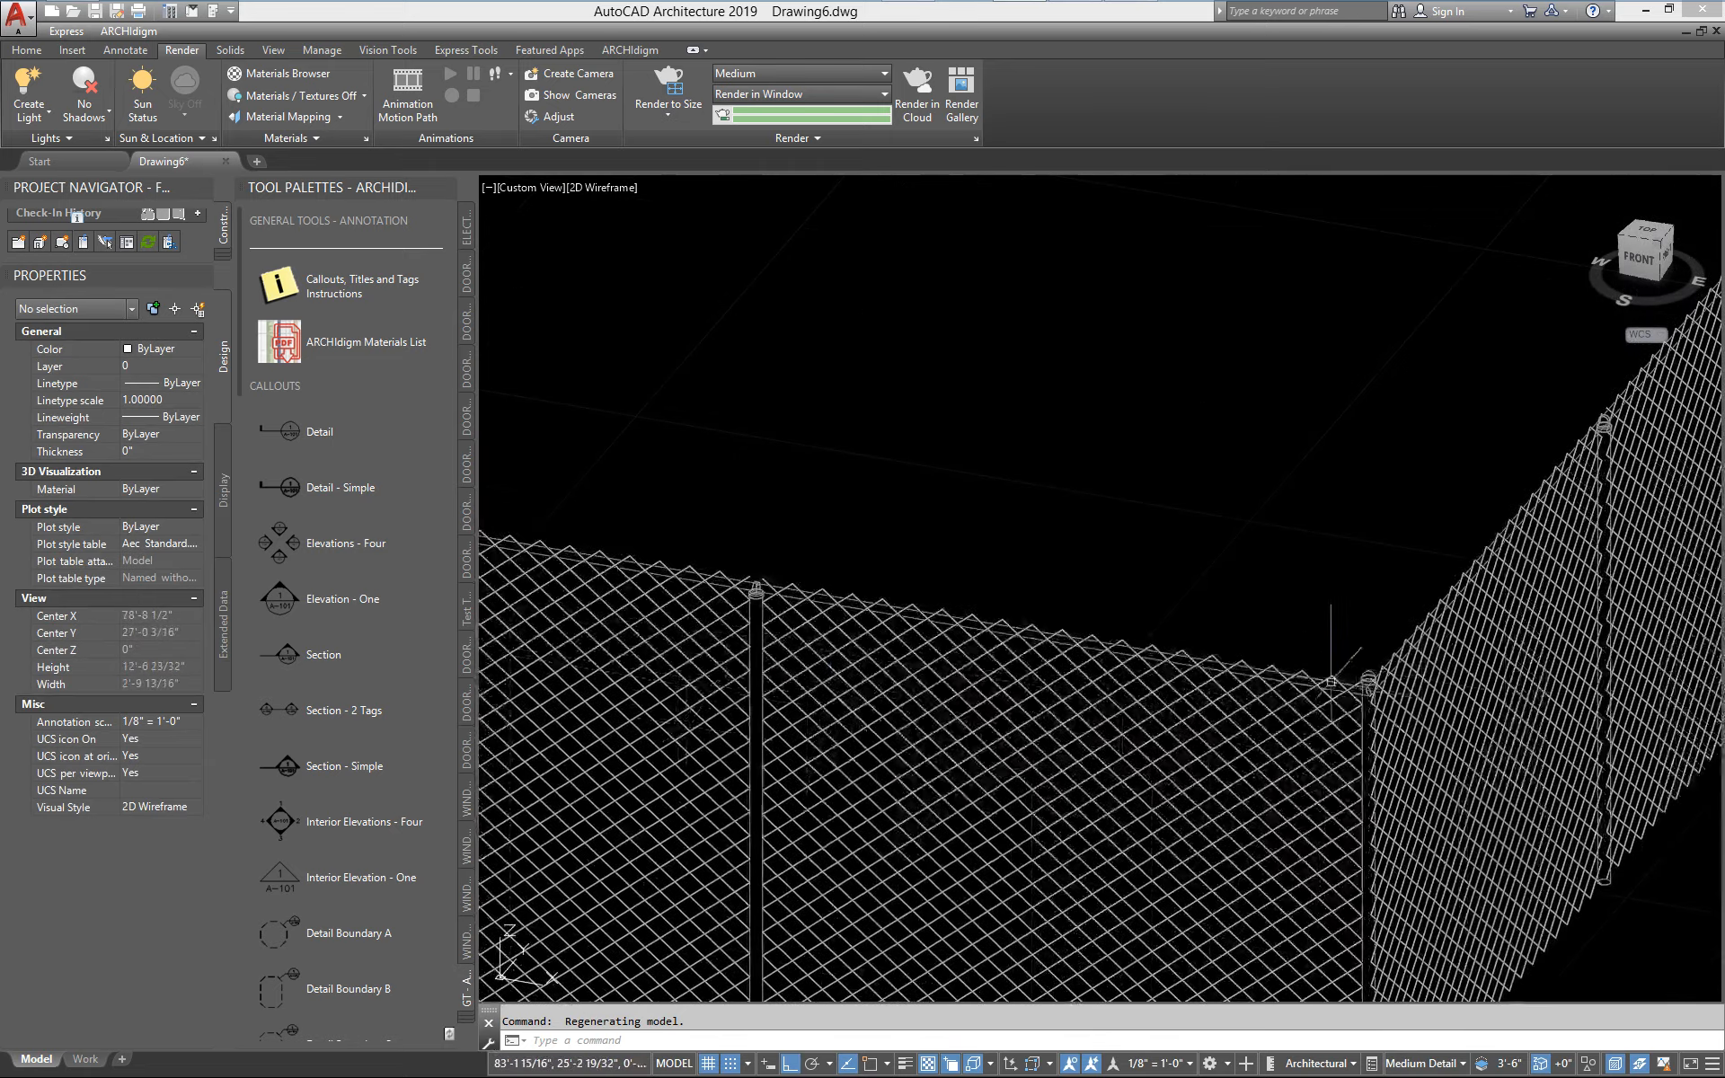
scroll(825, 635, up, 2)
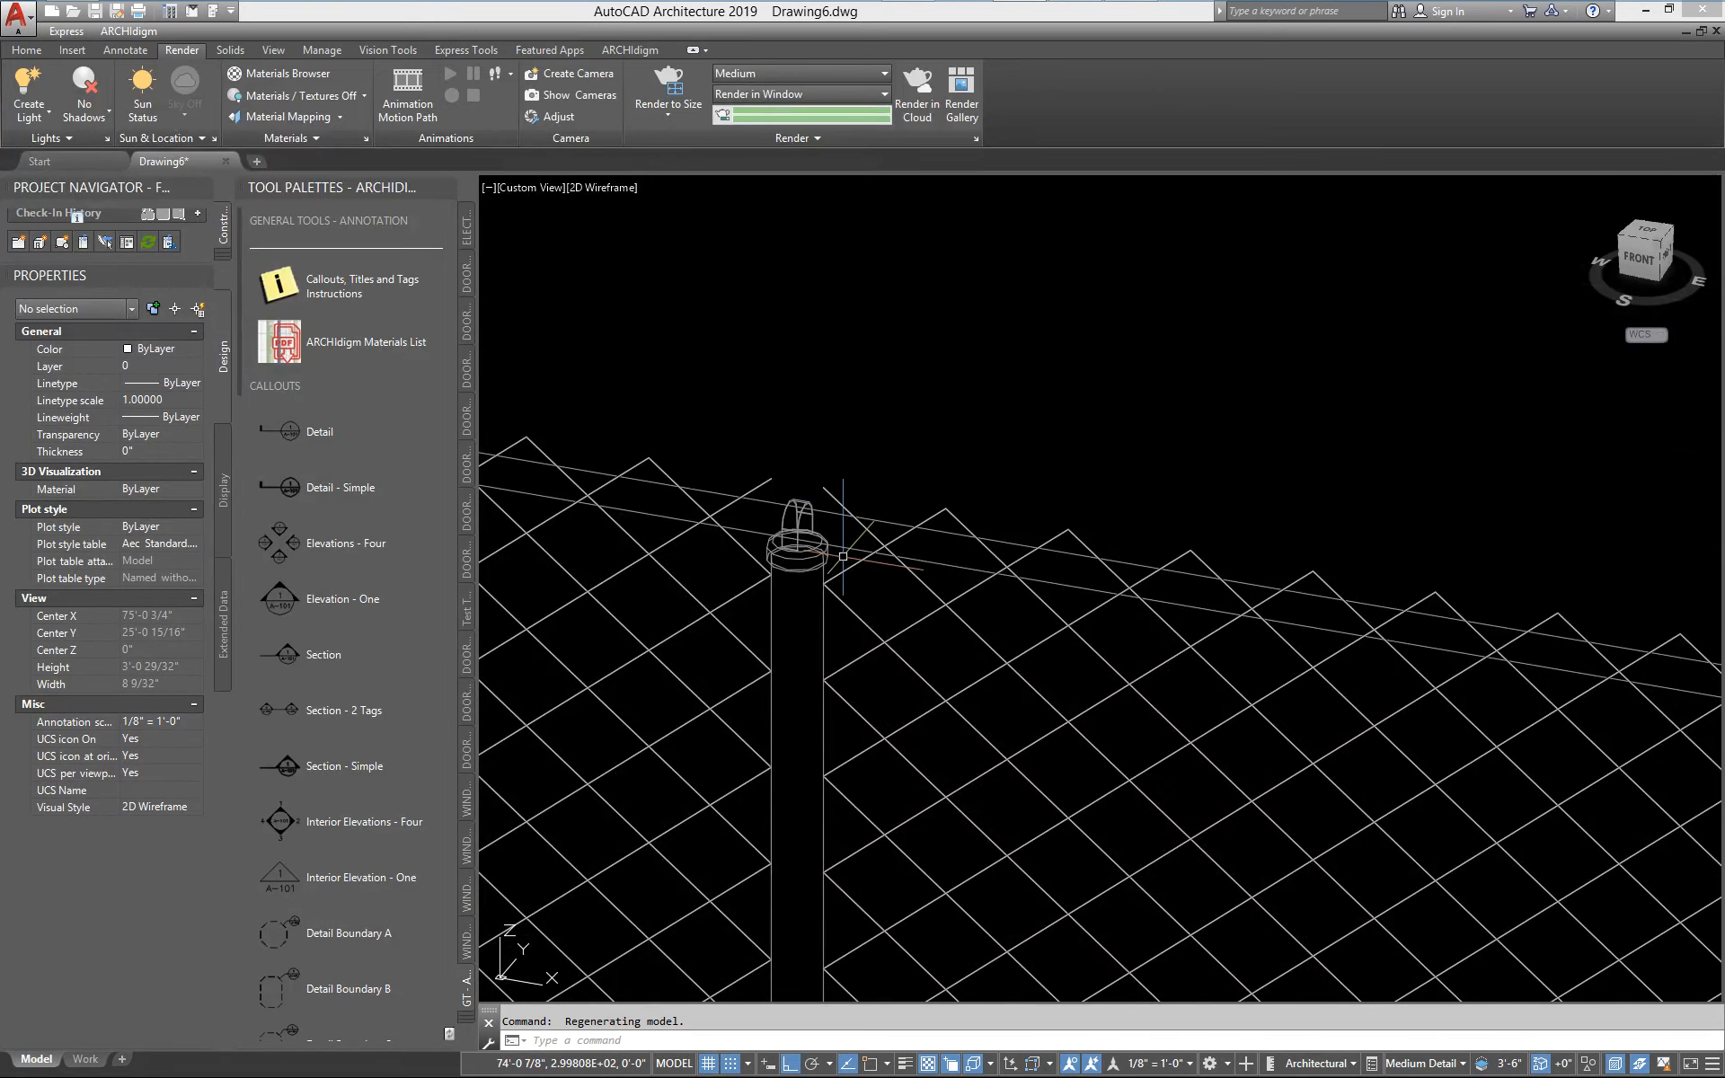
scroll(857, 575, down, 3)
scroll(893, 692, up, 2)
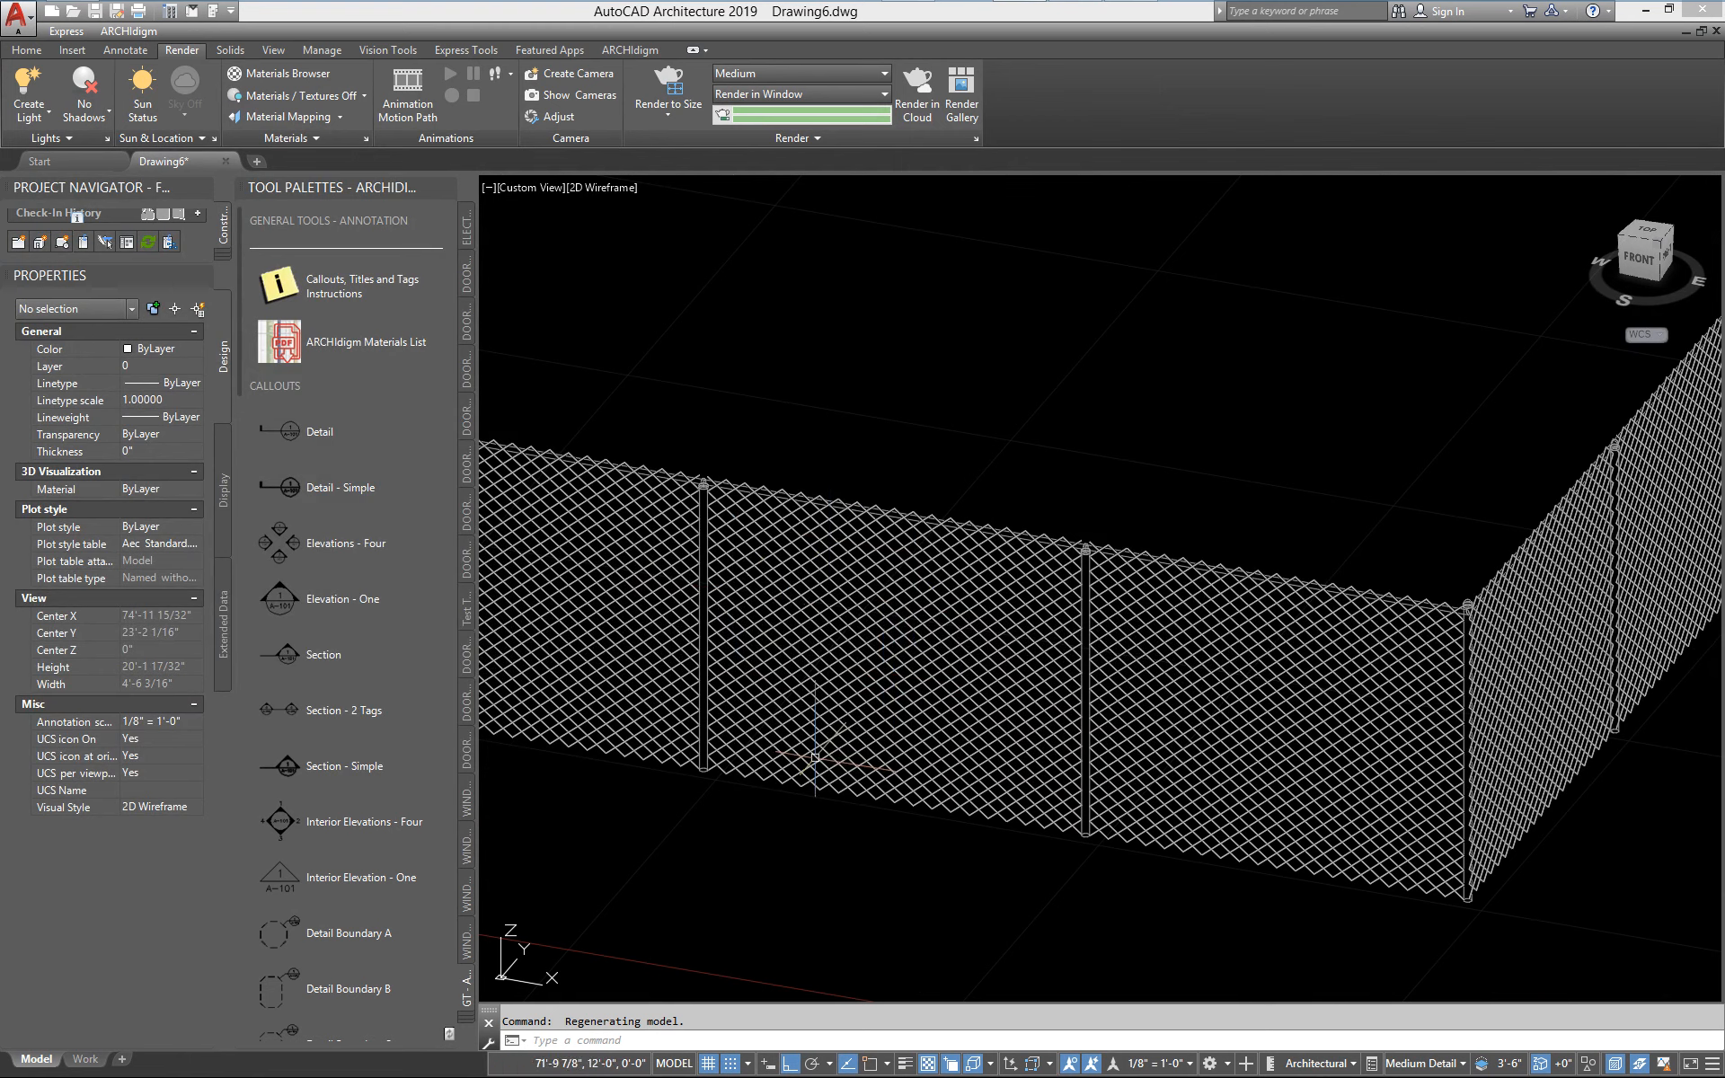
Examine the fence in 3D from its free end along the long run to the corner post
scroll(1296, 766, down, 2)
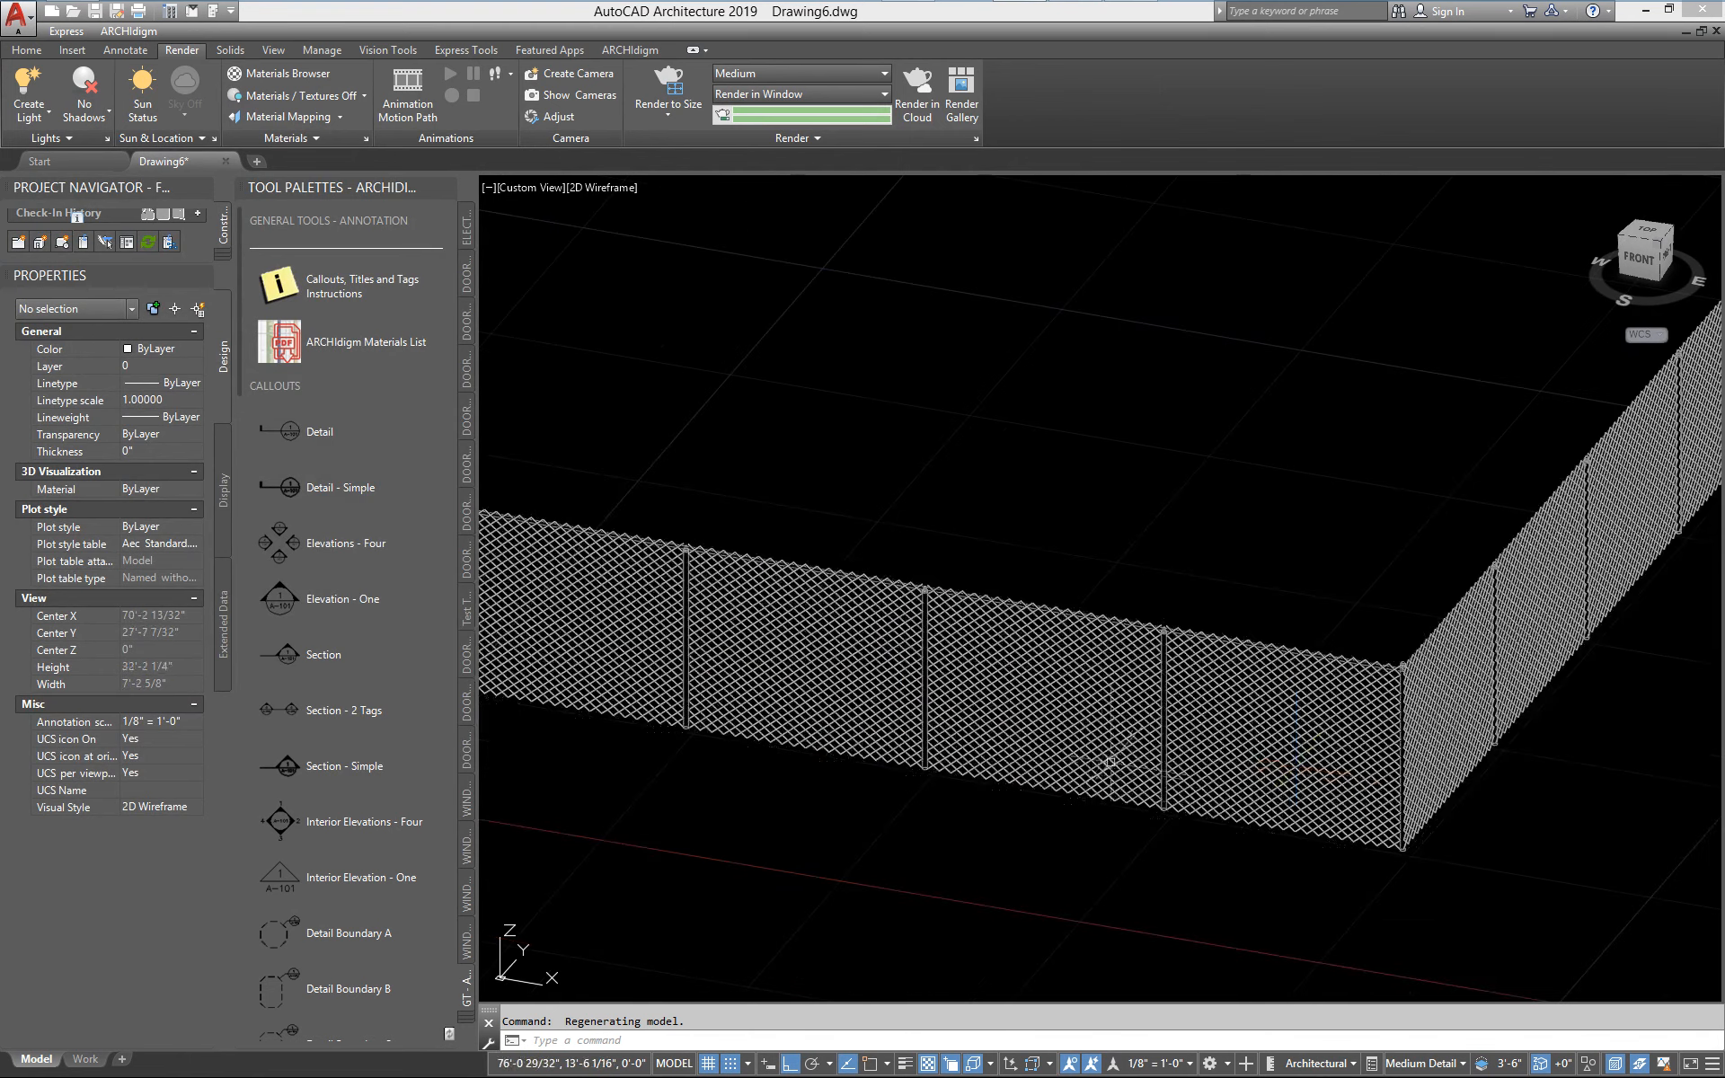
middle_drag(938, 715, 1177, 749)
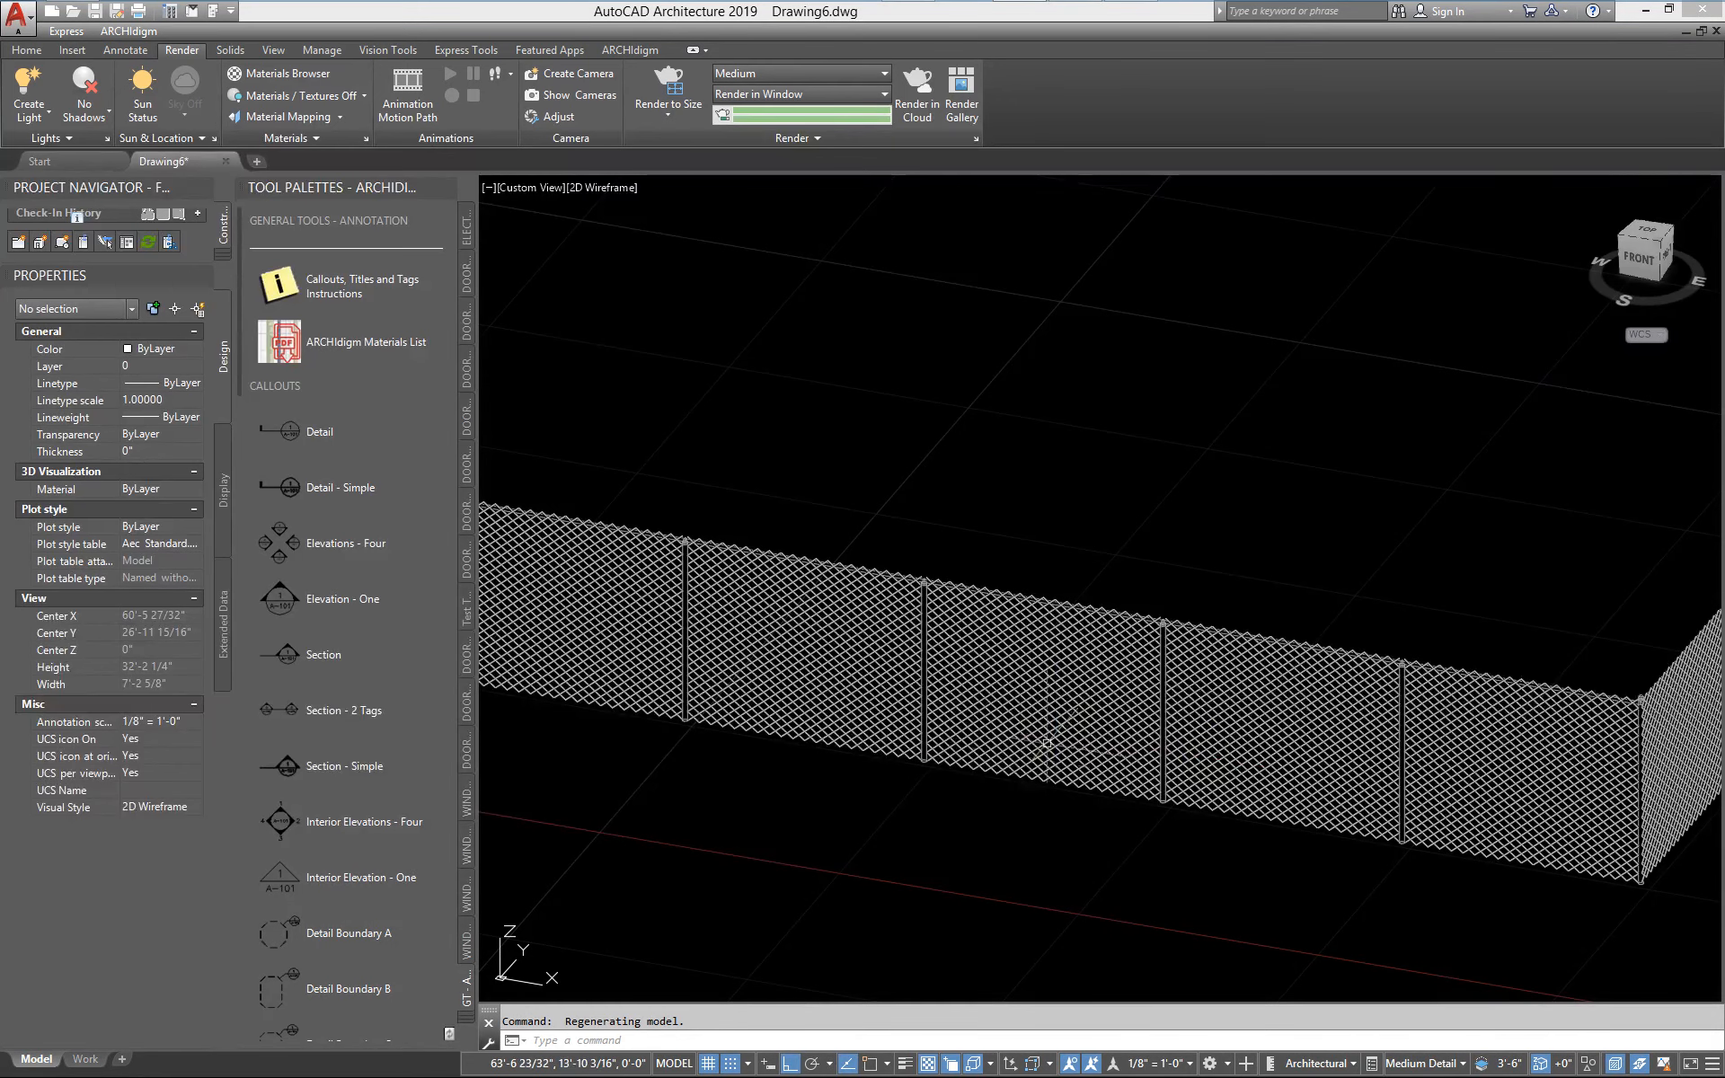
middle_drag(952, 767, 1056, 774)
scroll(1055, 774, down, 2)
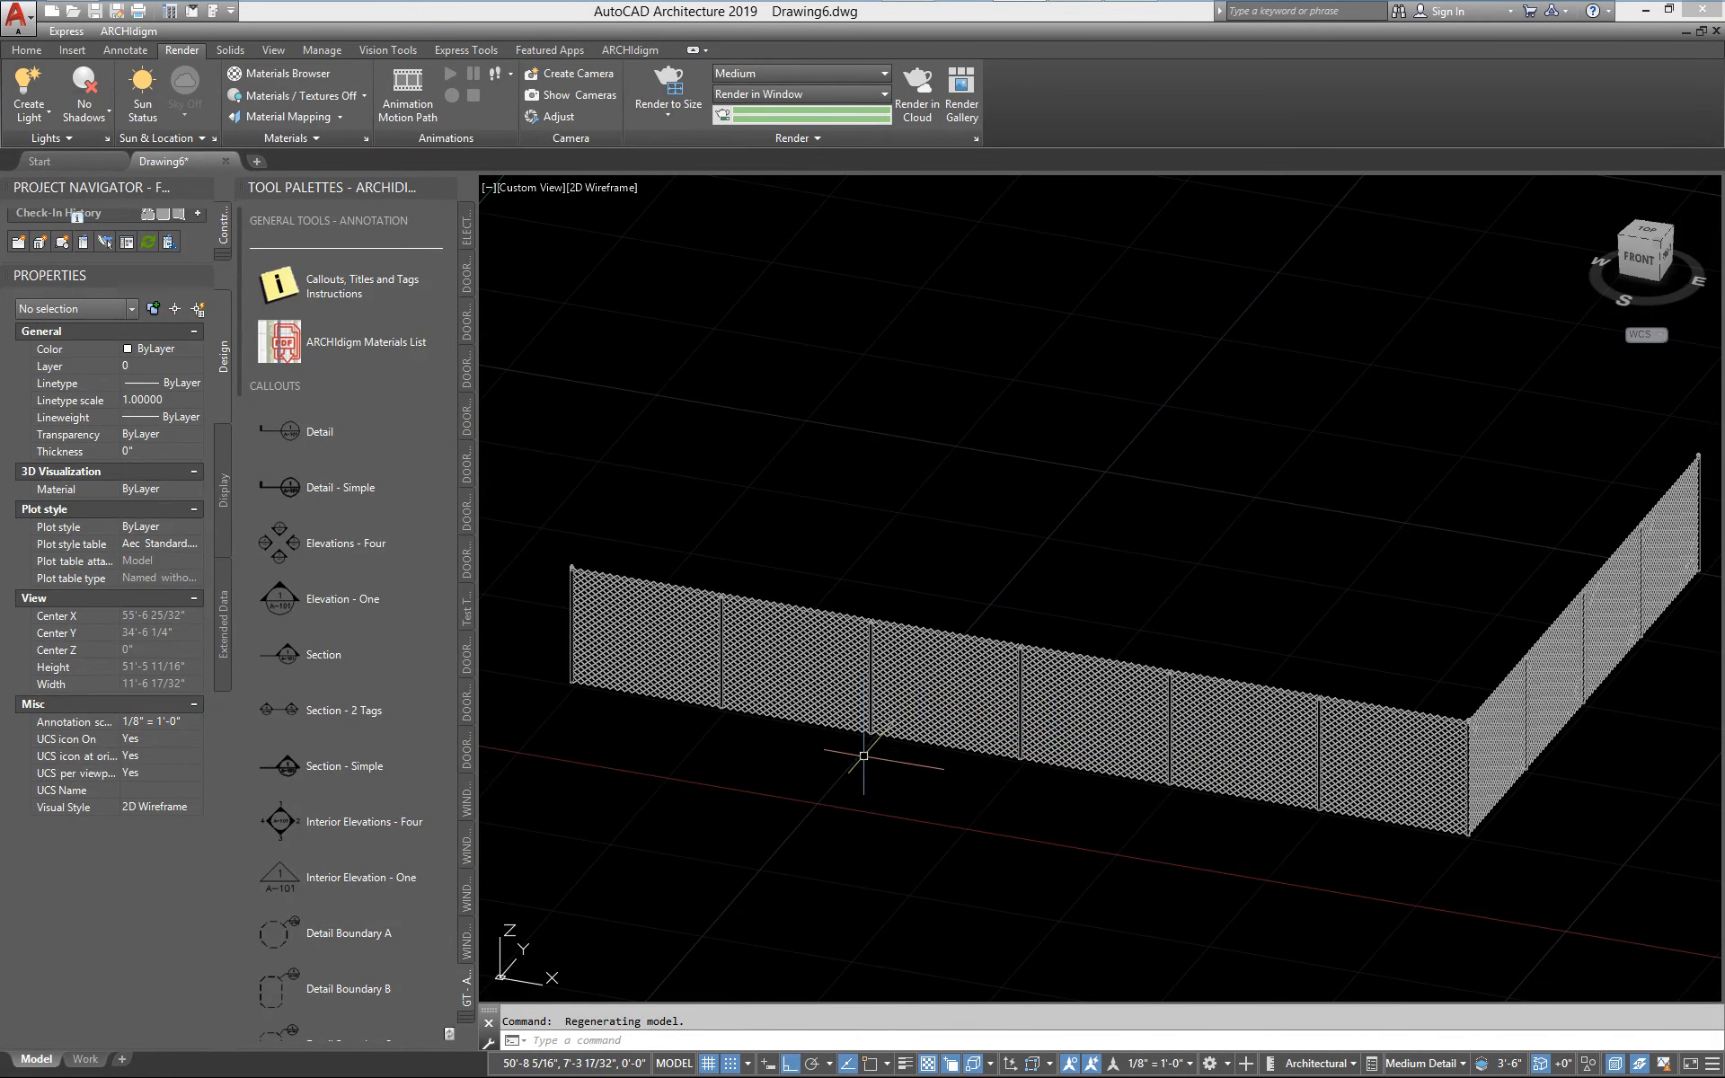
middle_drag(768, 749, 824, 763)
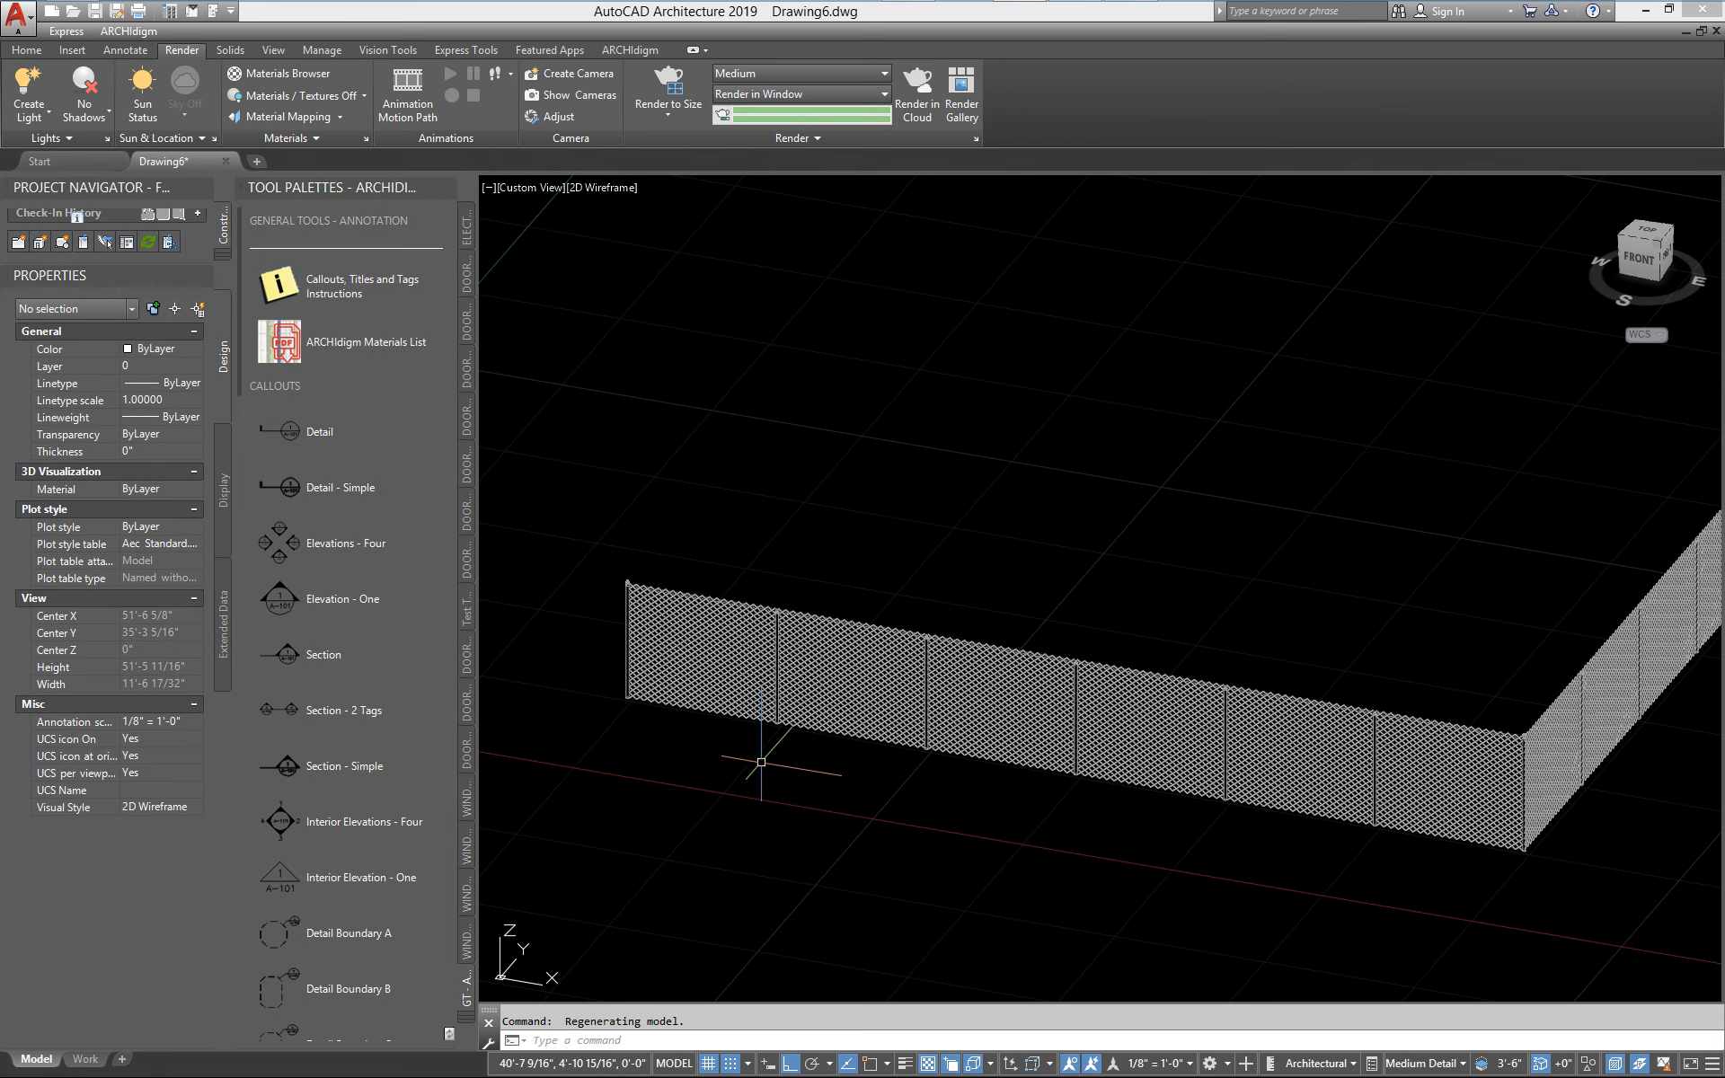
shift+middle_drag(762, 751, 886, 784)
scroll(782, 796, up, 4)
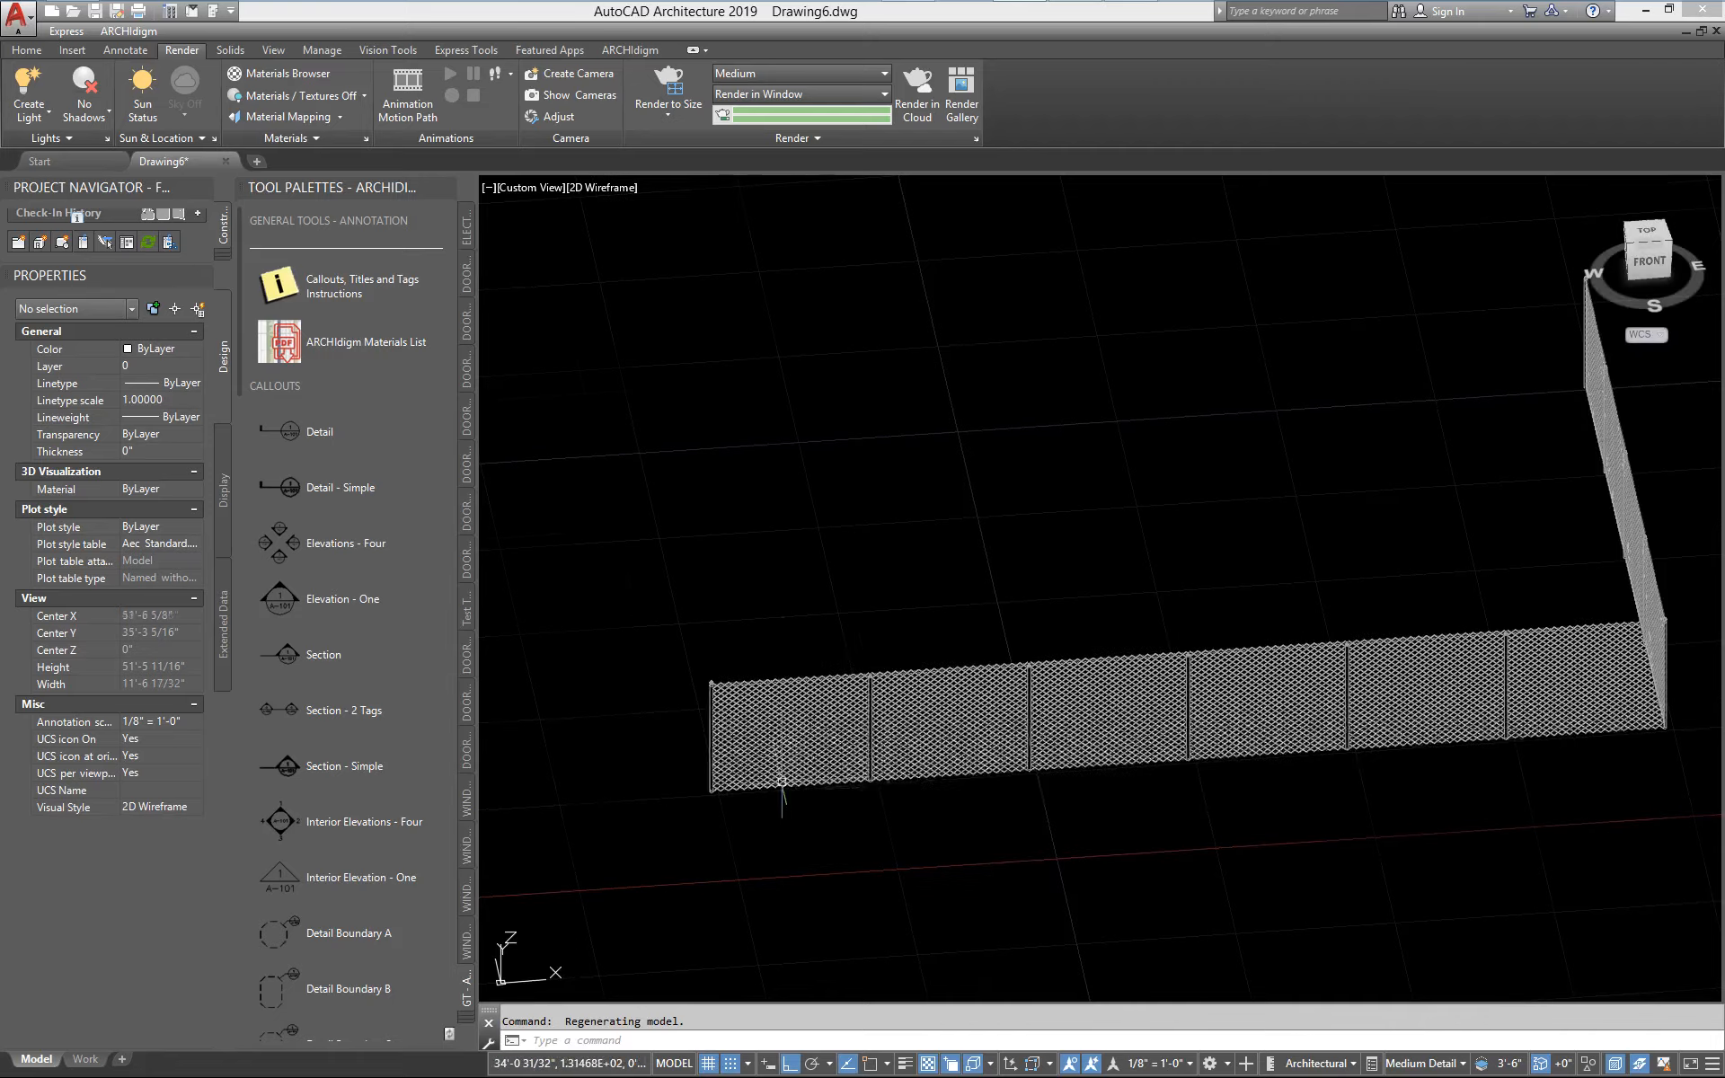
shift+middle_drag(1504, 778, 1049, 339)
scroll(896, 390, up, 2)
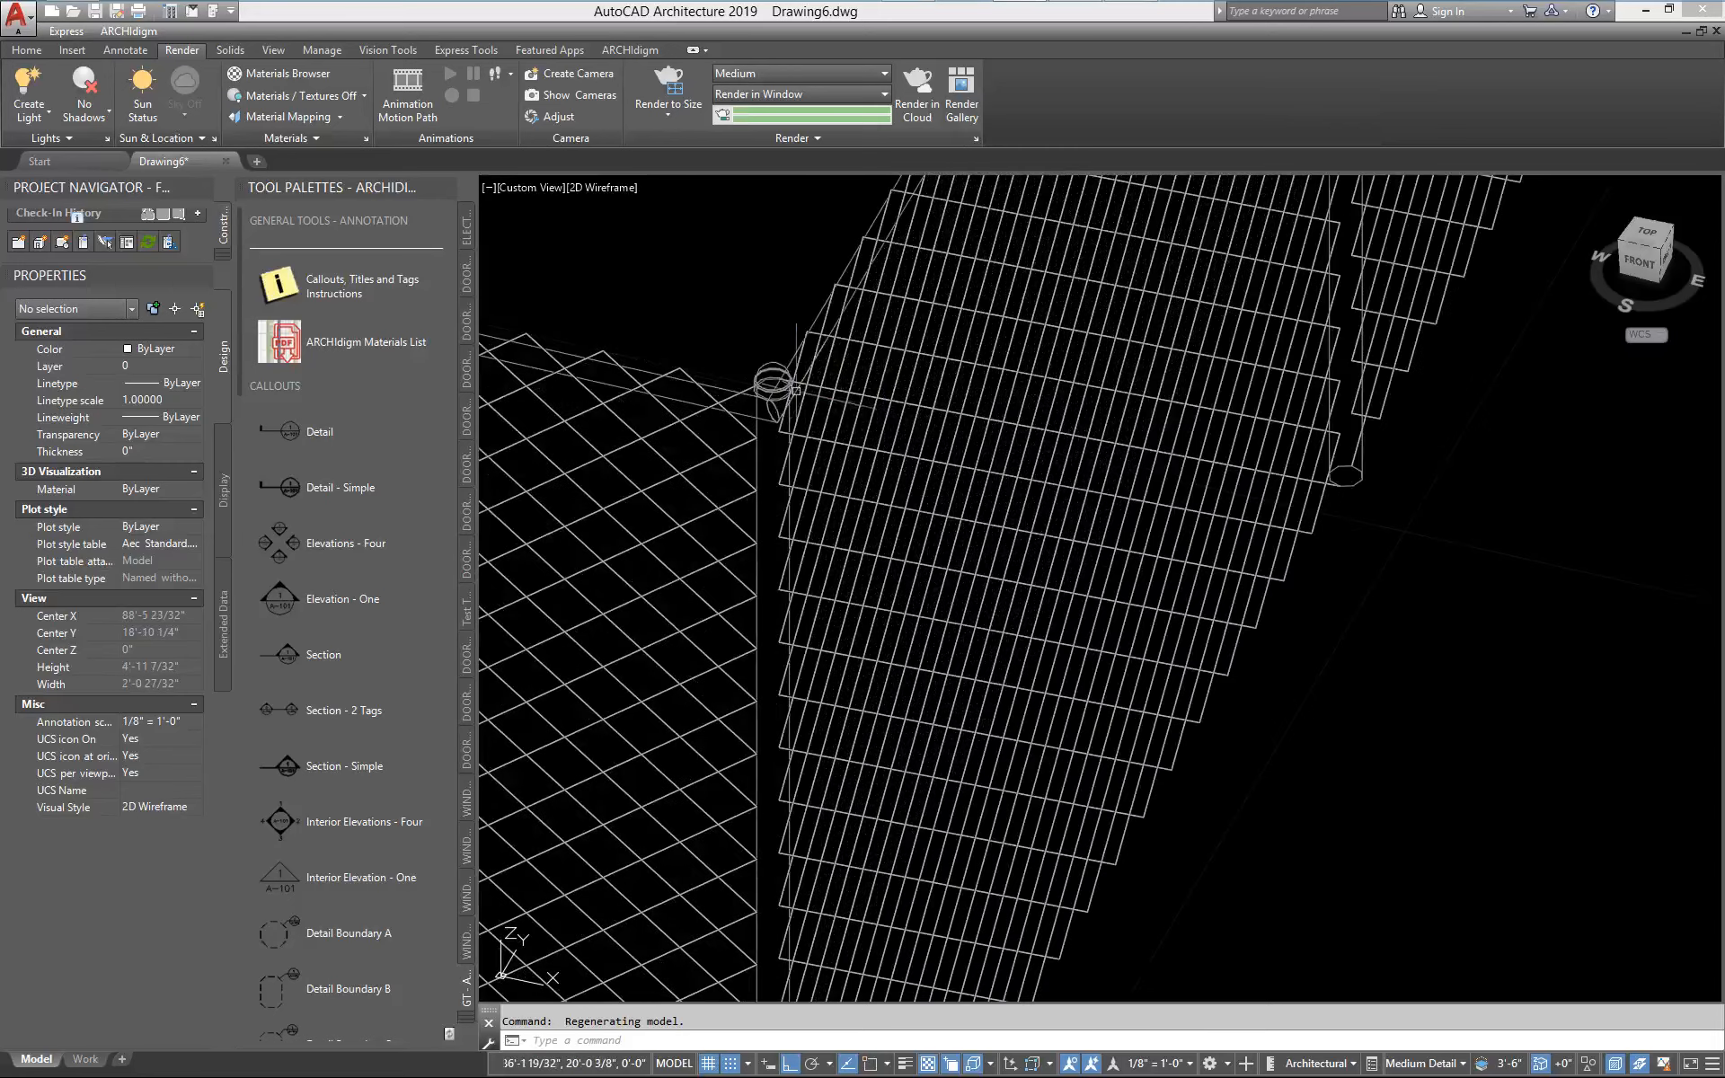
Insert the fence_chain_link_dome_cap block at ground level in the open area in front of the fence's corner post
scroll(780, 376, down, 2)
shift+middle_drag(956, 801, 1089, 805)
text(i)
key(Return)
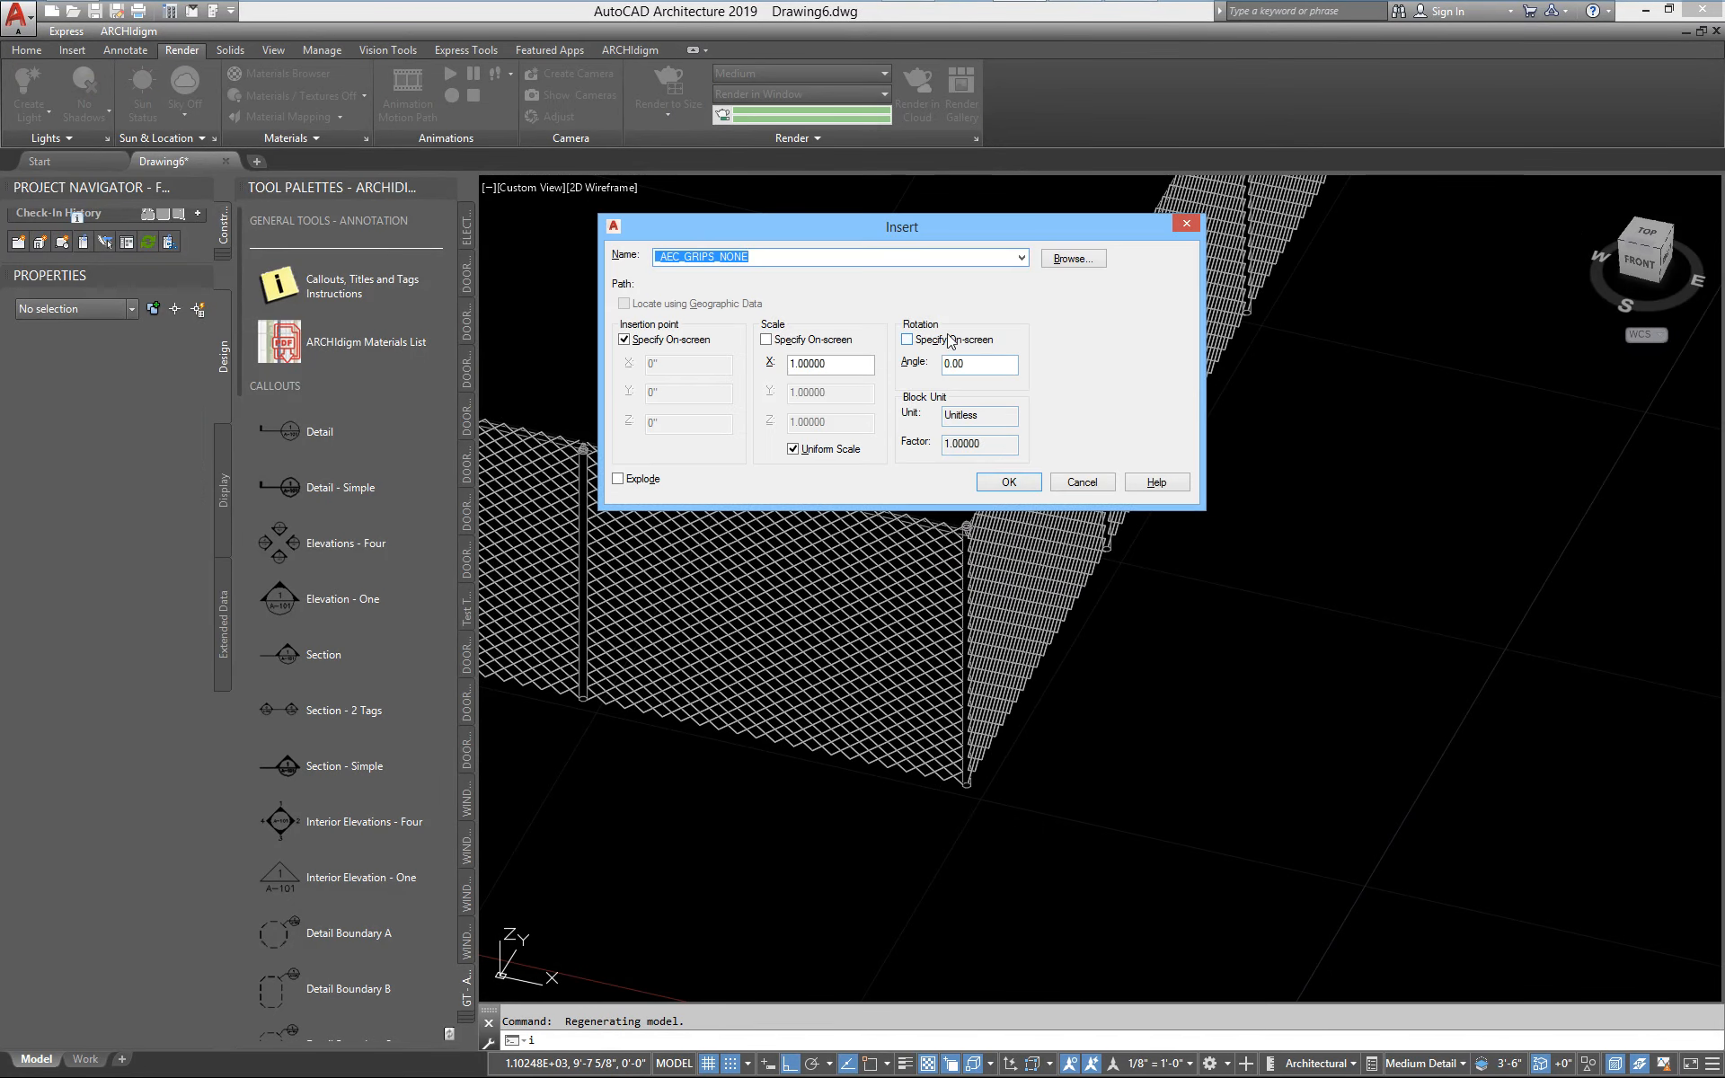
click(1021, 258)
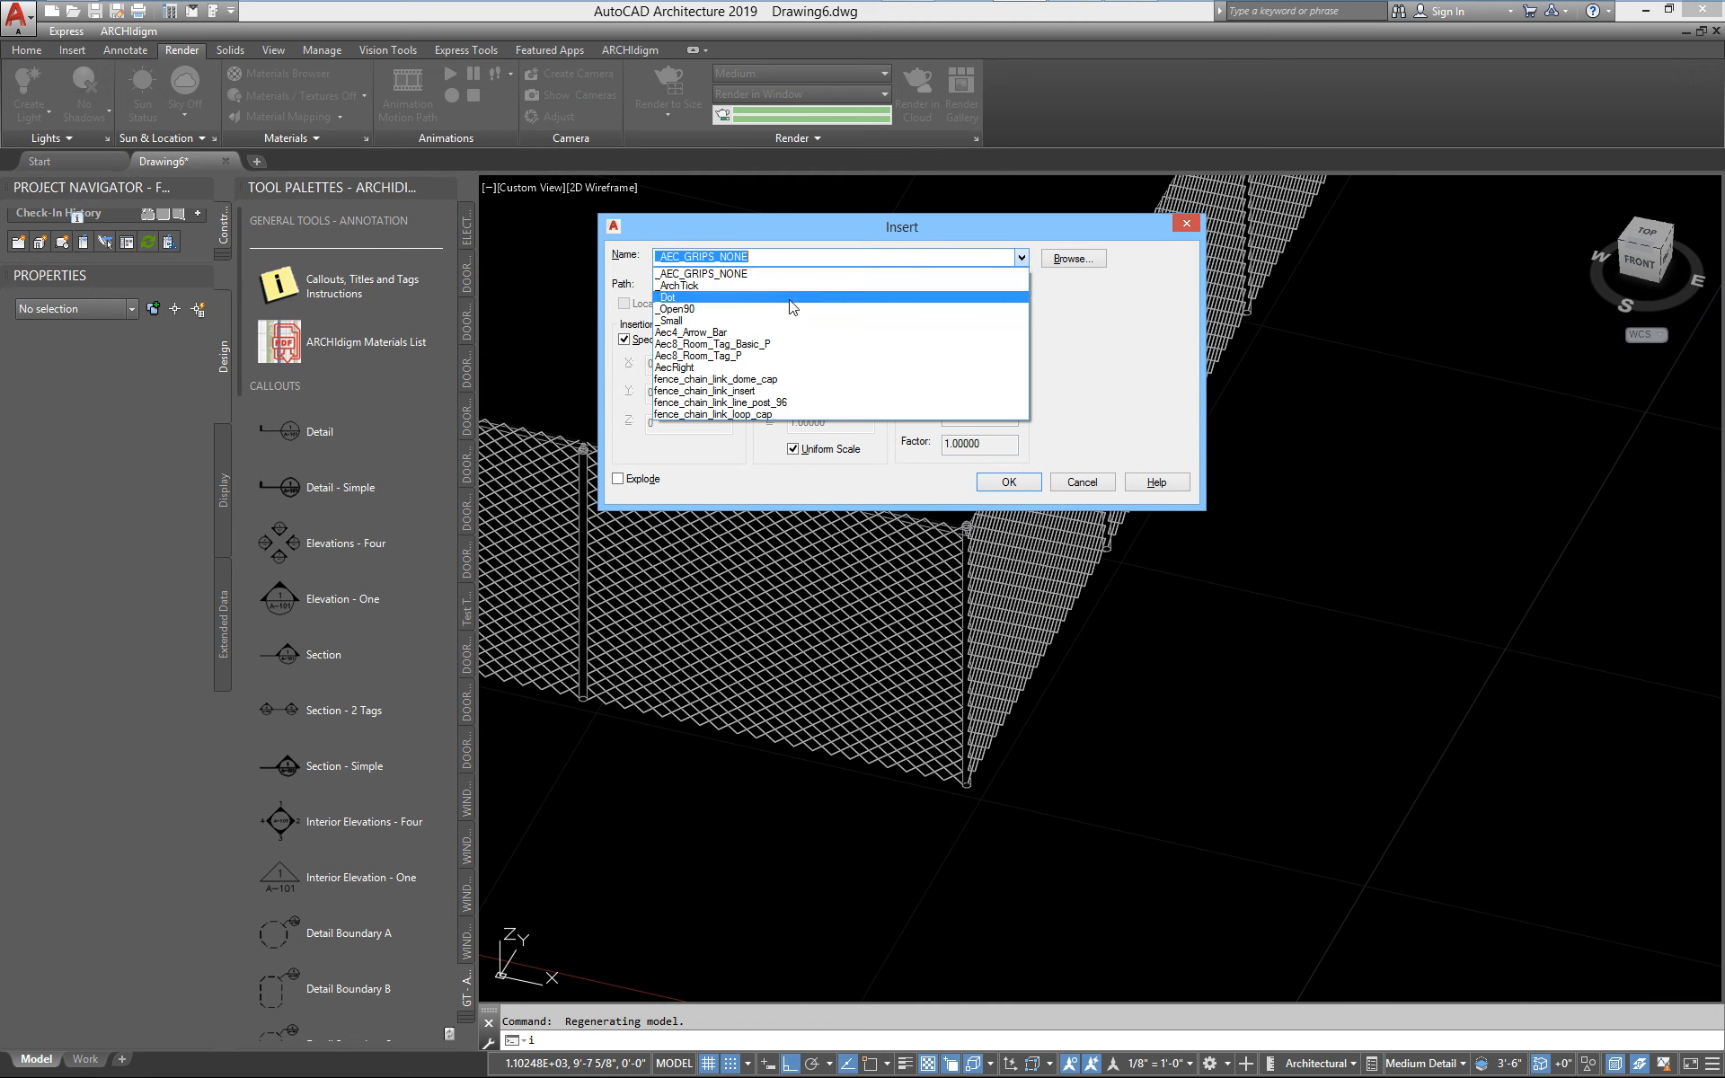
click(762, 381)
click(1010, 483)
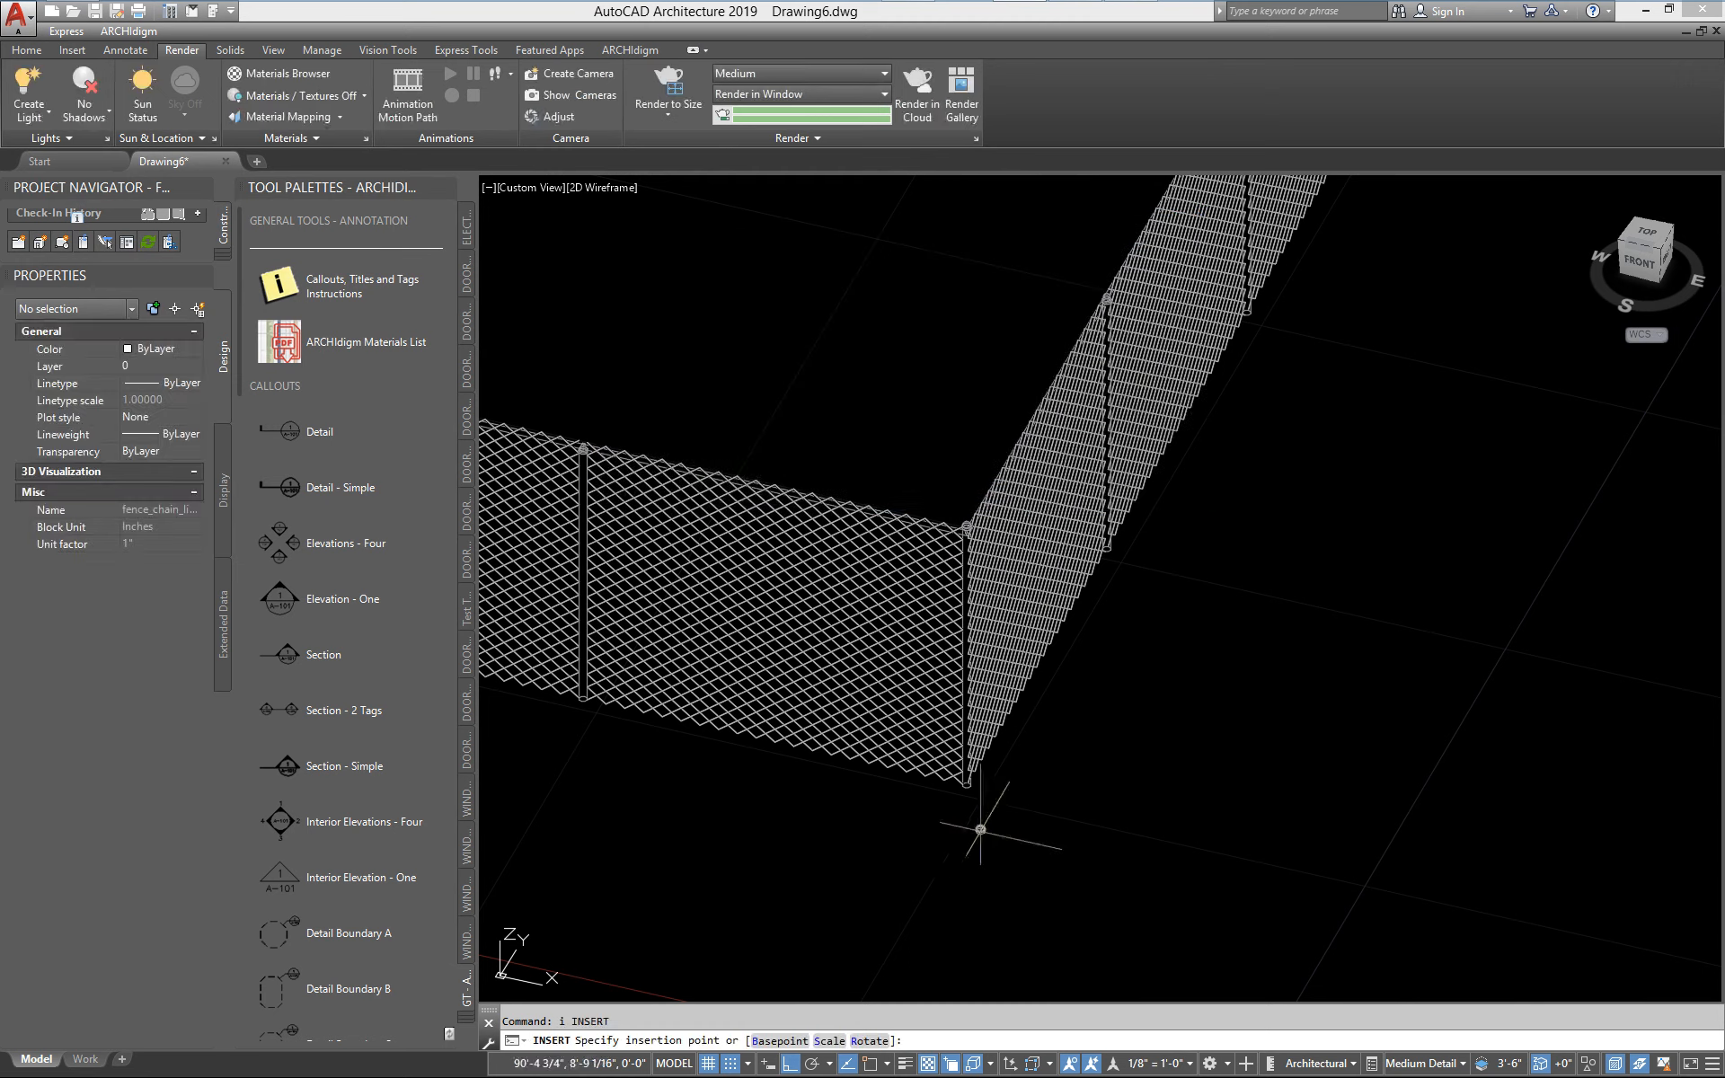
scroll(939, 822, up, 4)
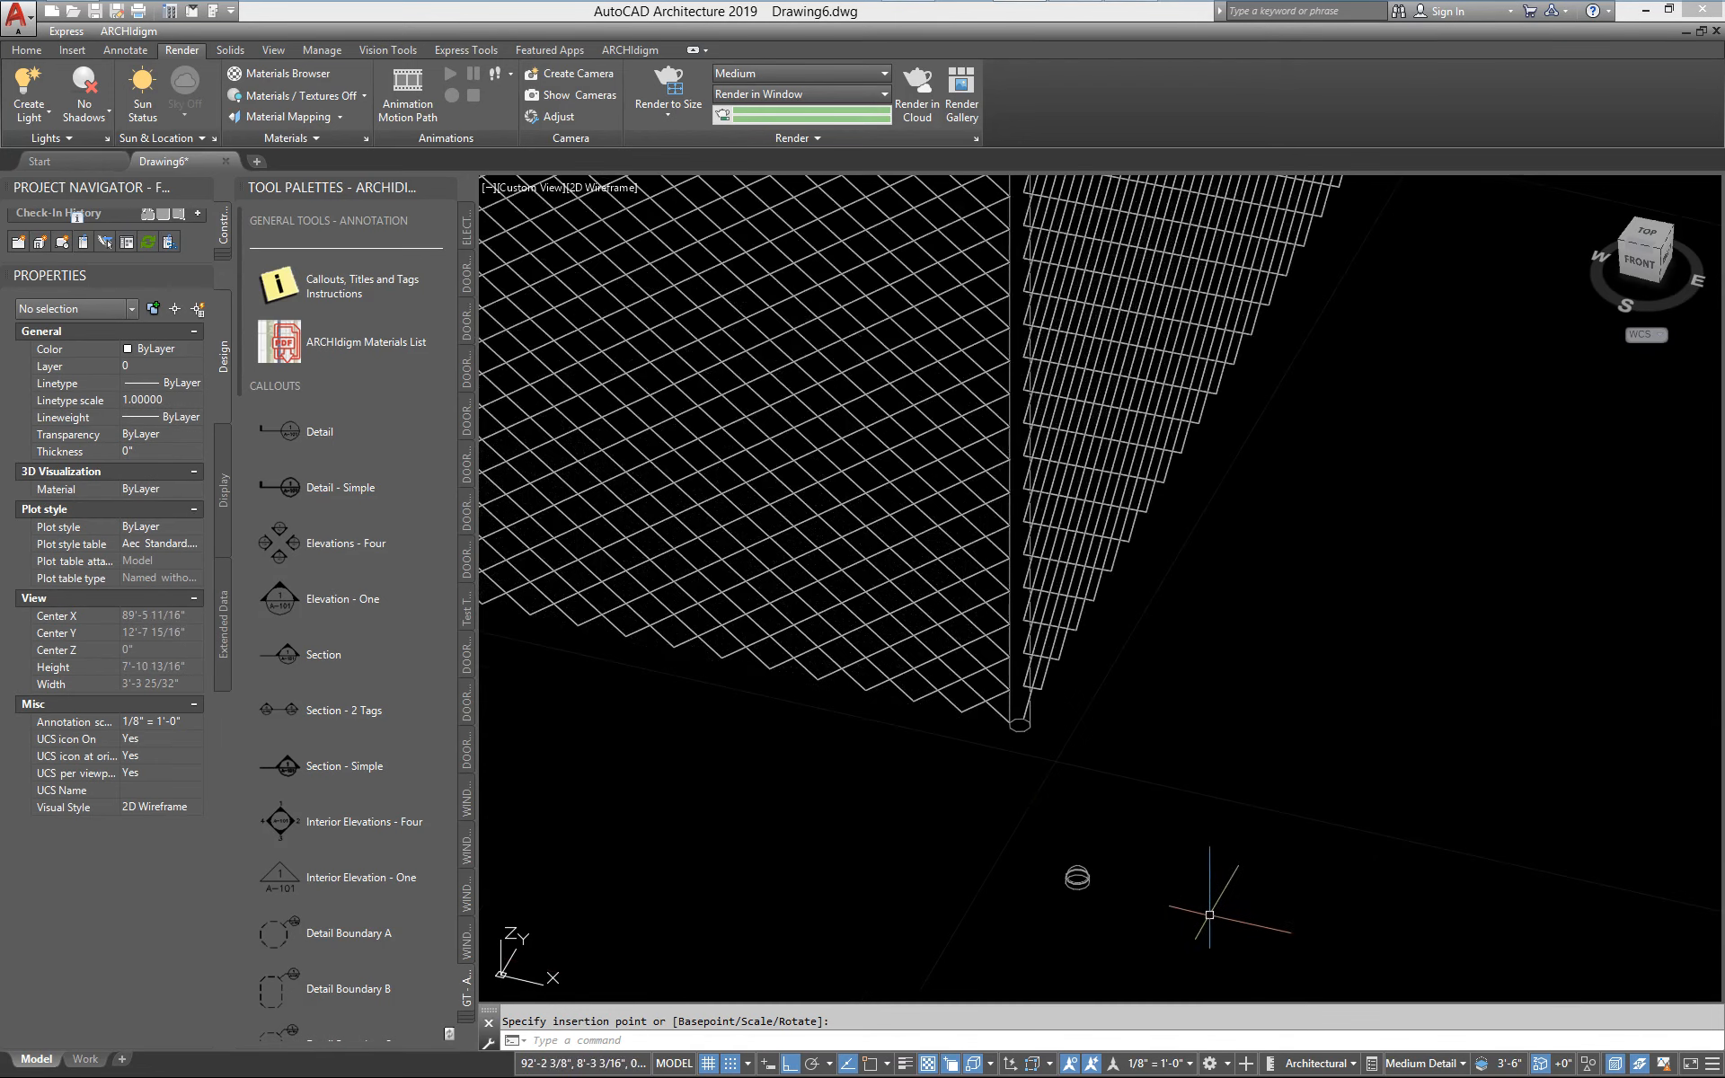
middle_drag(1201, 939, 906, 841)
scroll(903, 840, up, 4)
key(Return)
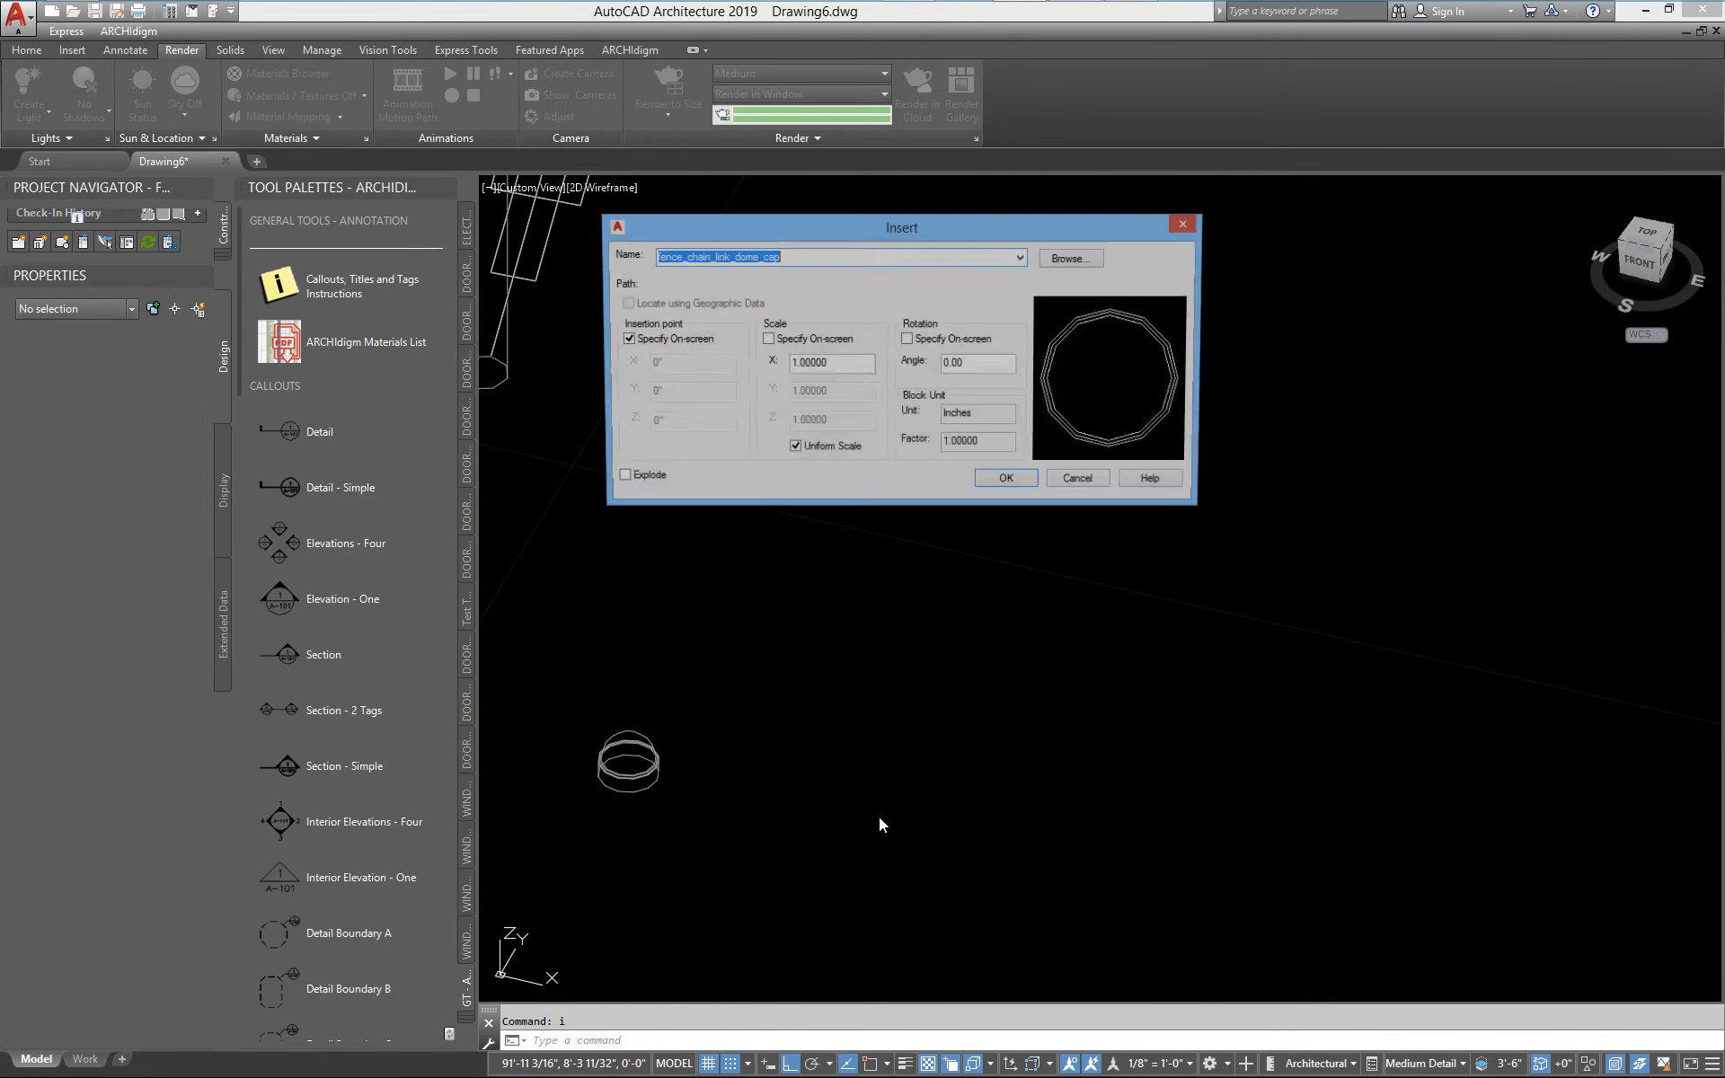
click(1021, 260)
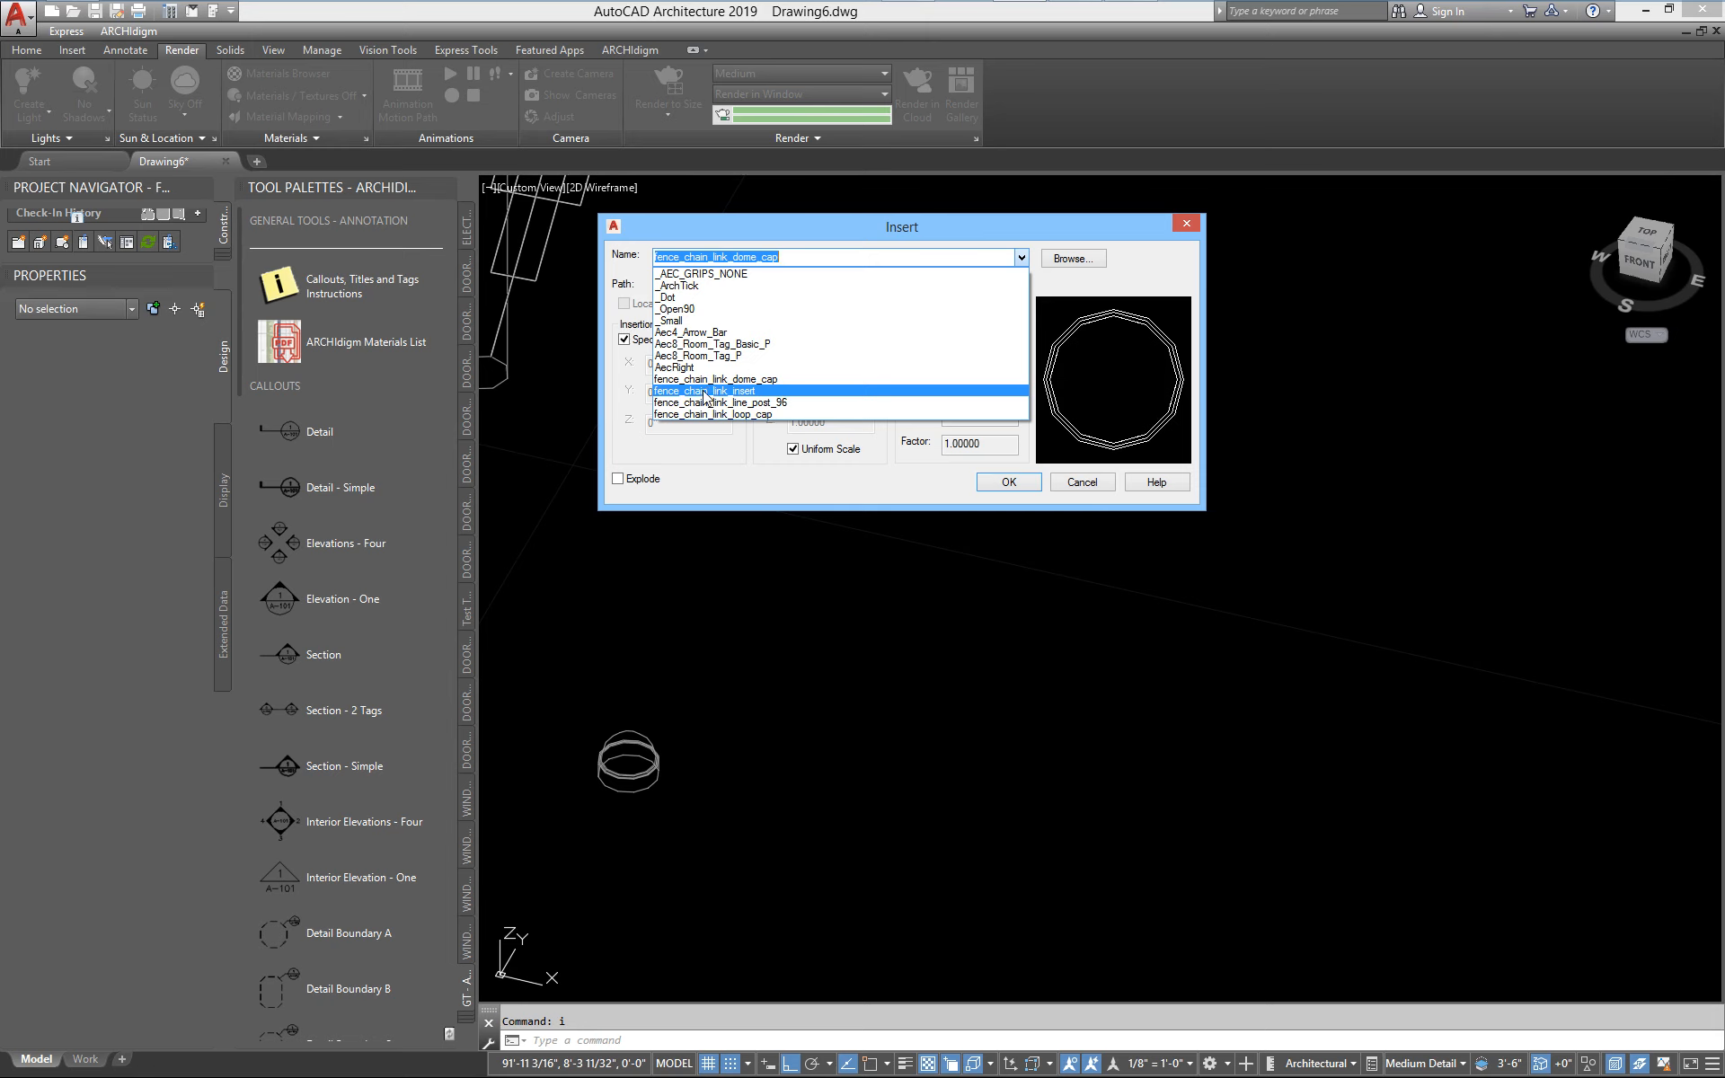
click(1029, 484)
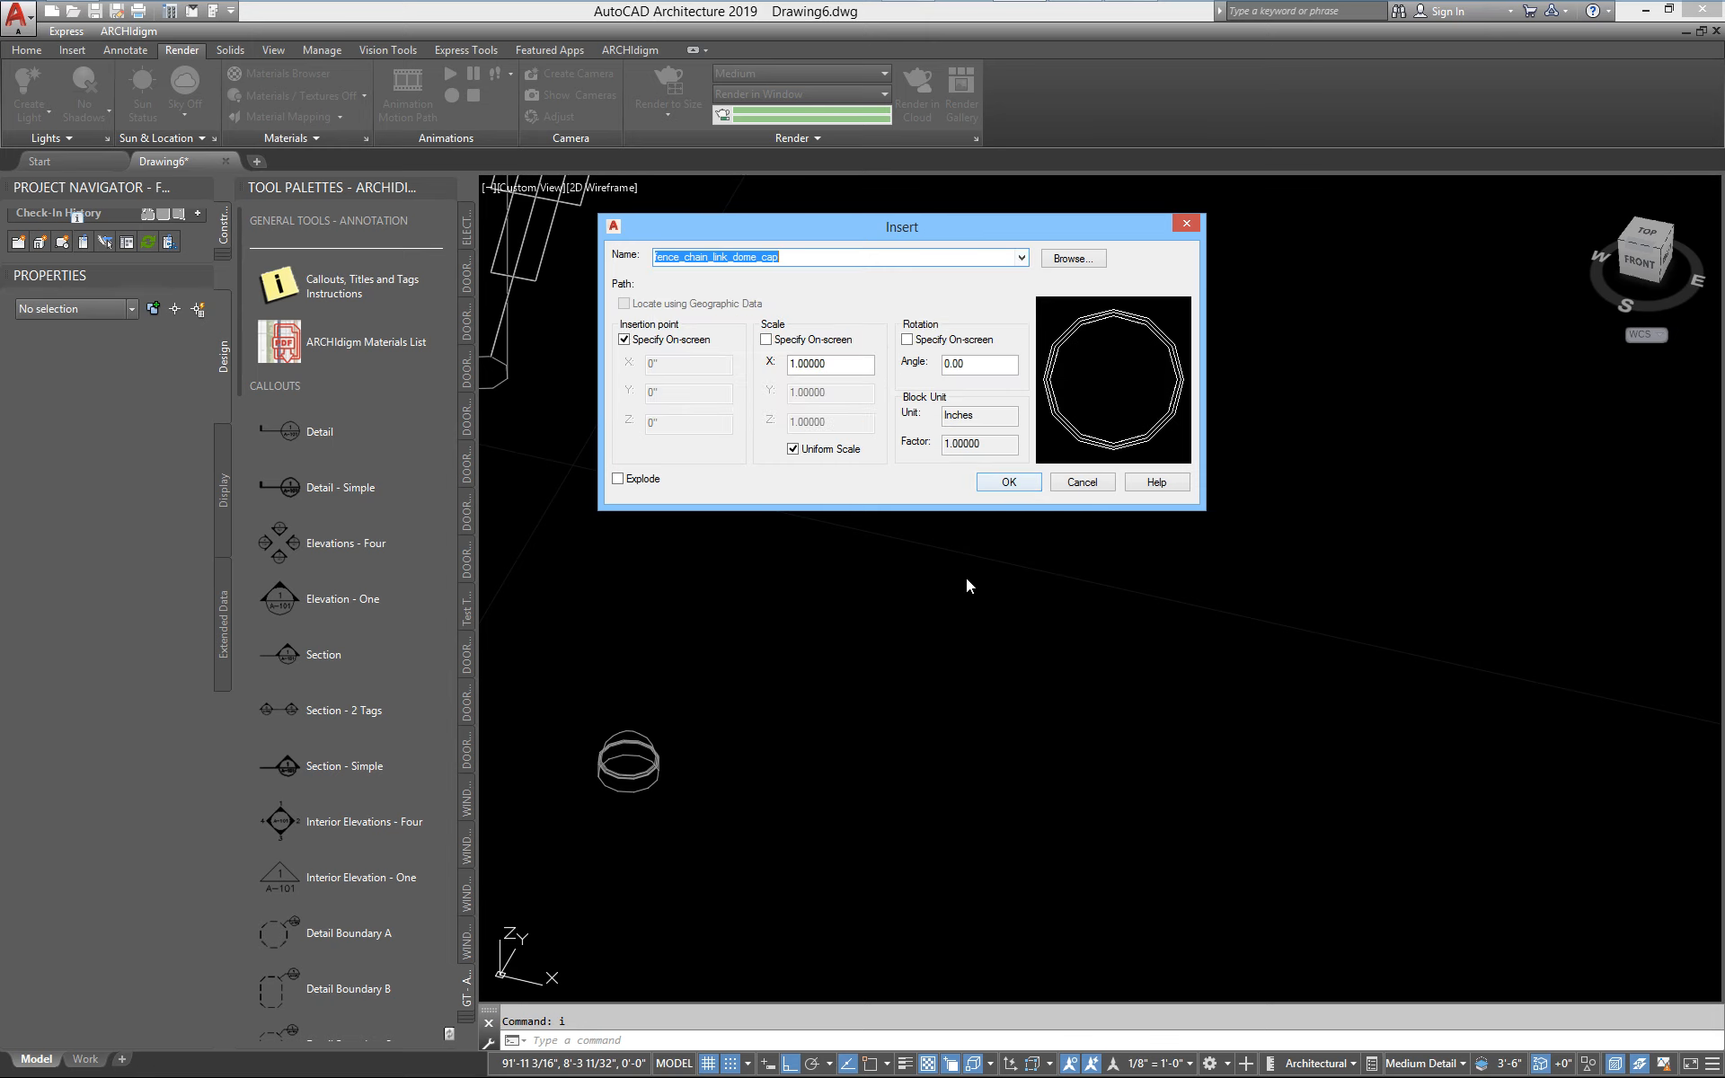
click(1008, 482)
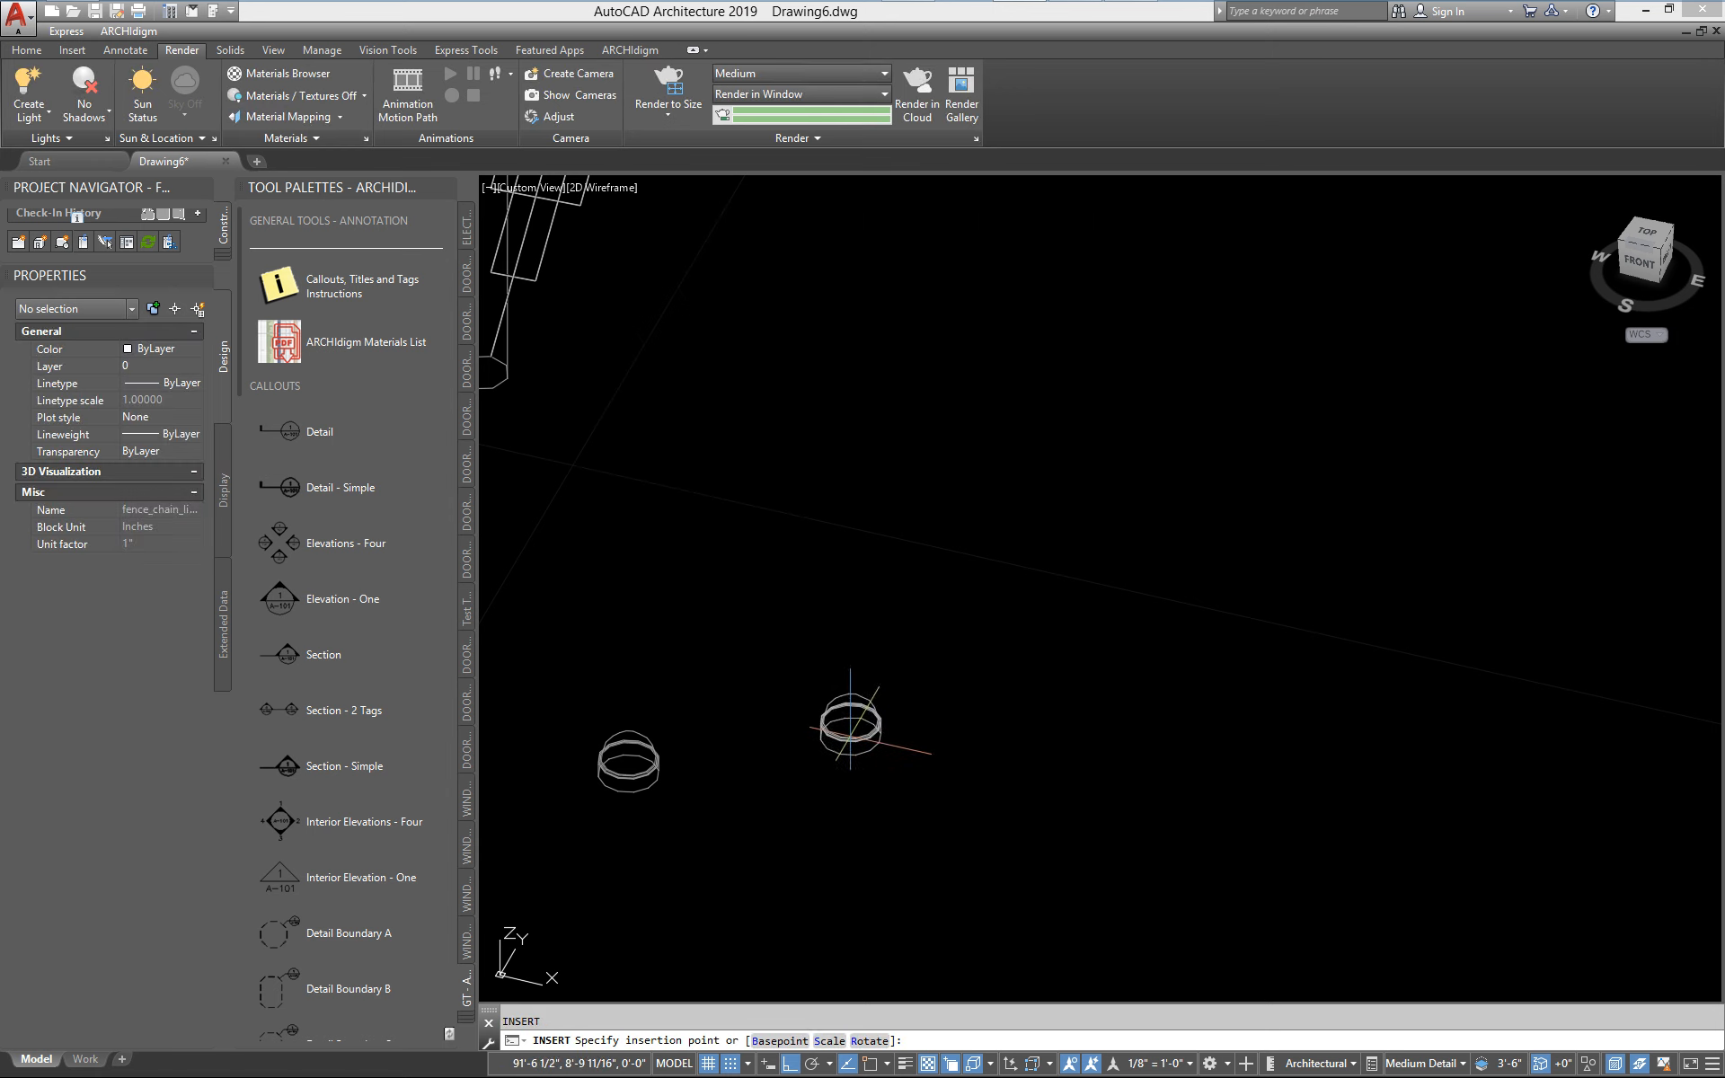
key(Escape)
Insert the fence_chain_link_insert block at ground level beside the dome cap, at scale 1 and rotation 0
key(Return)
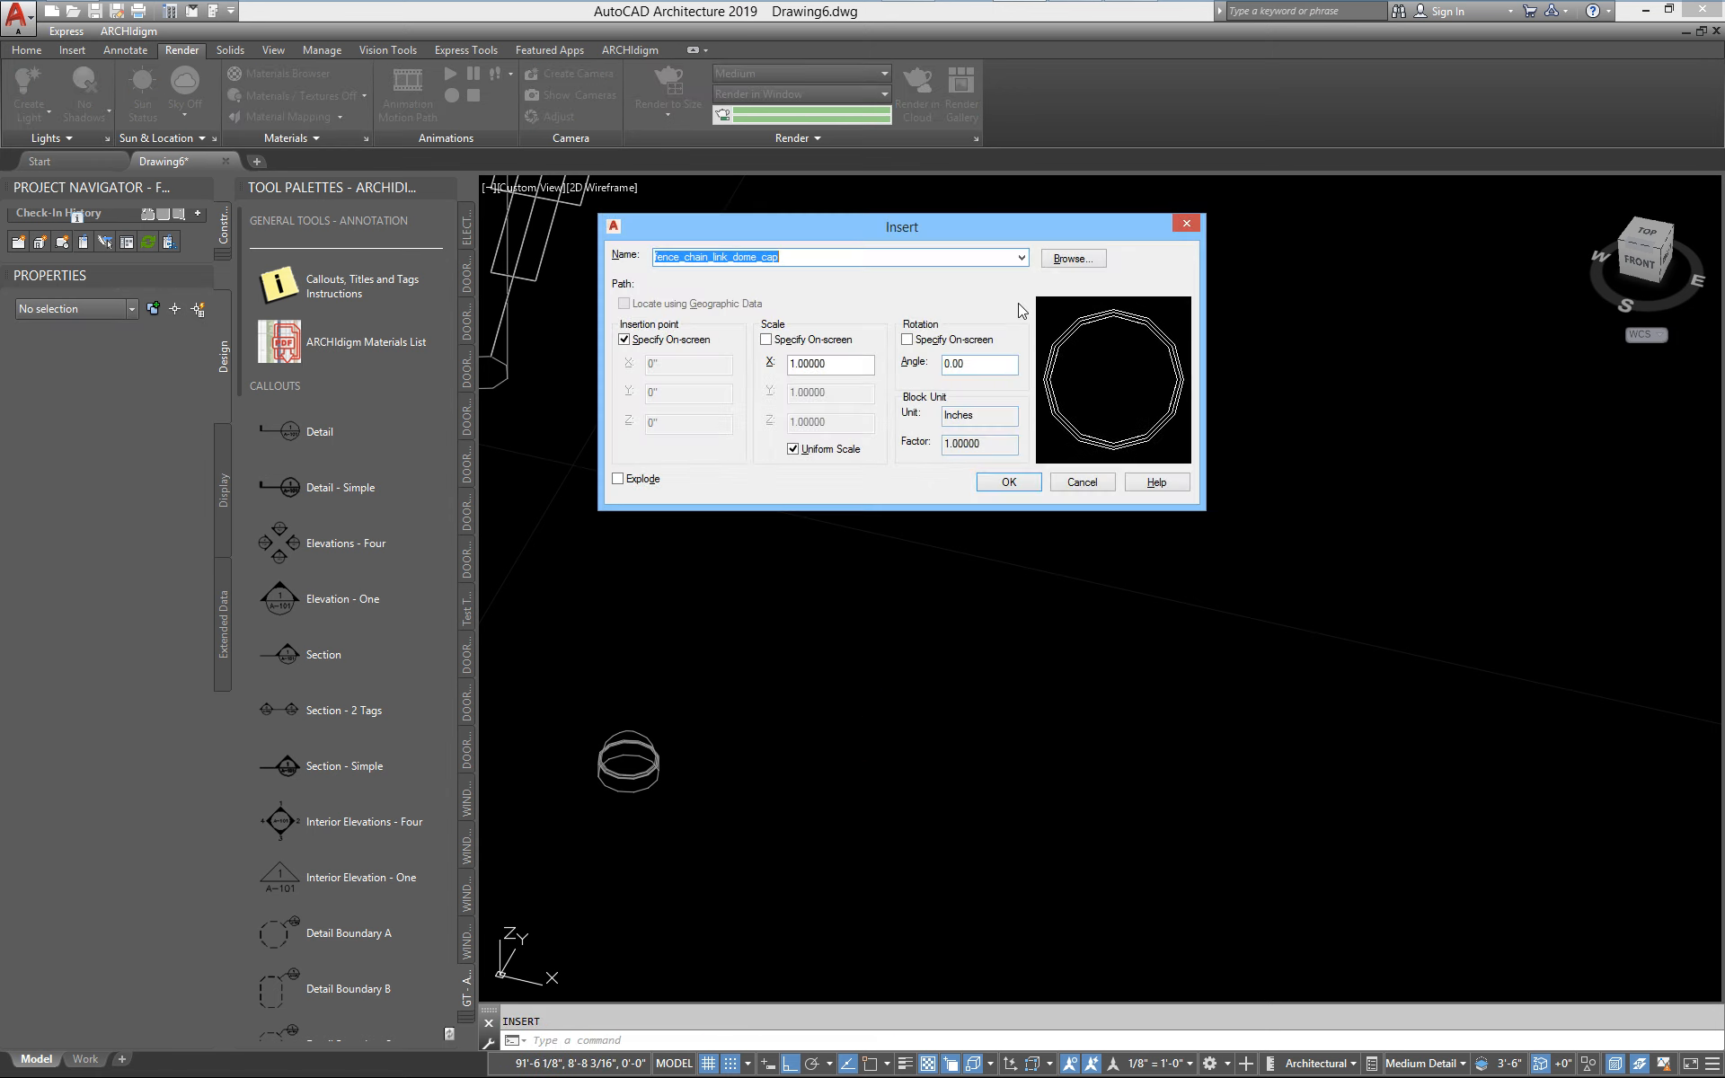
click(1022, 258)
click(746, 395)
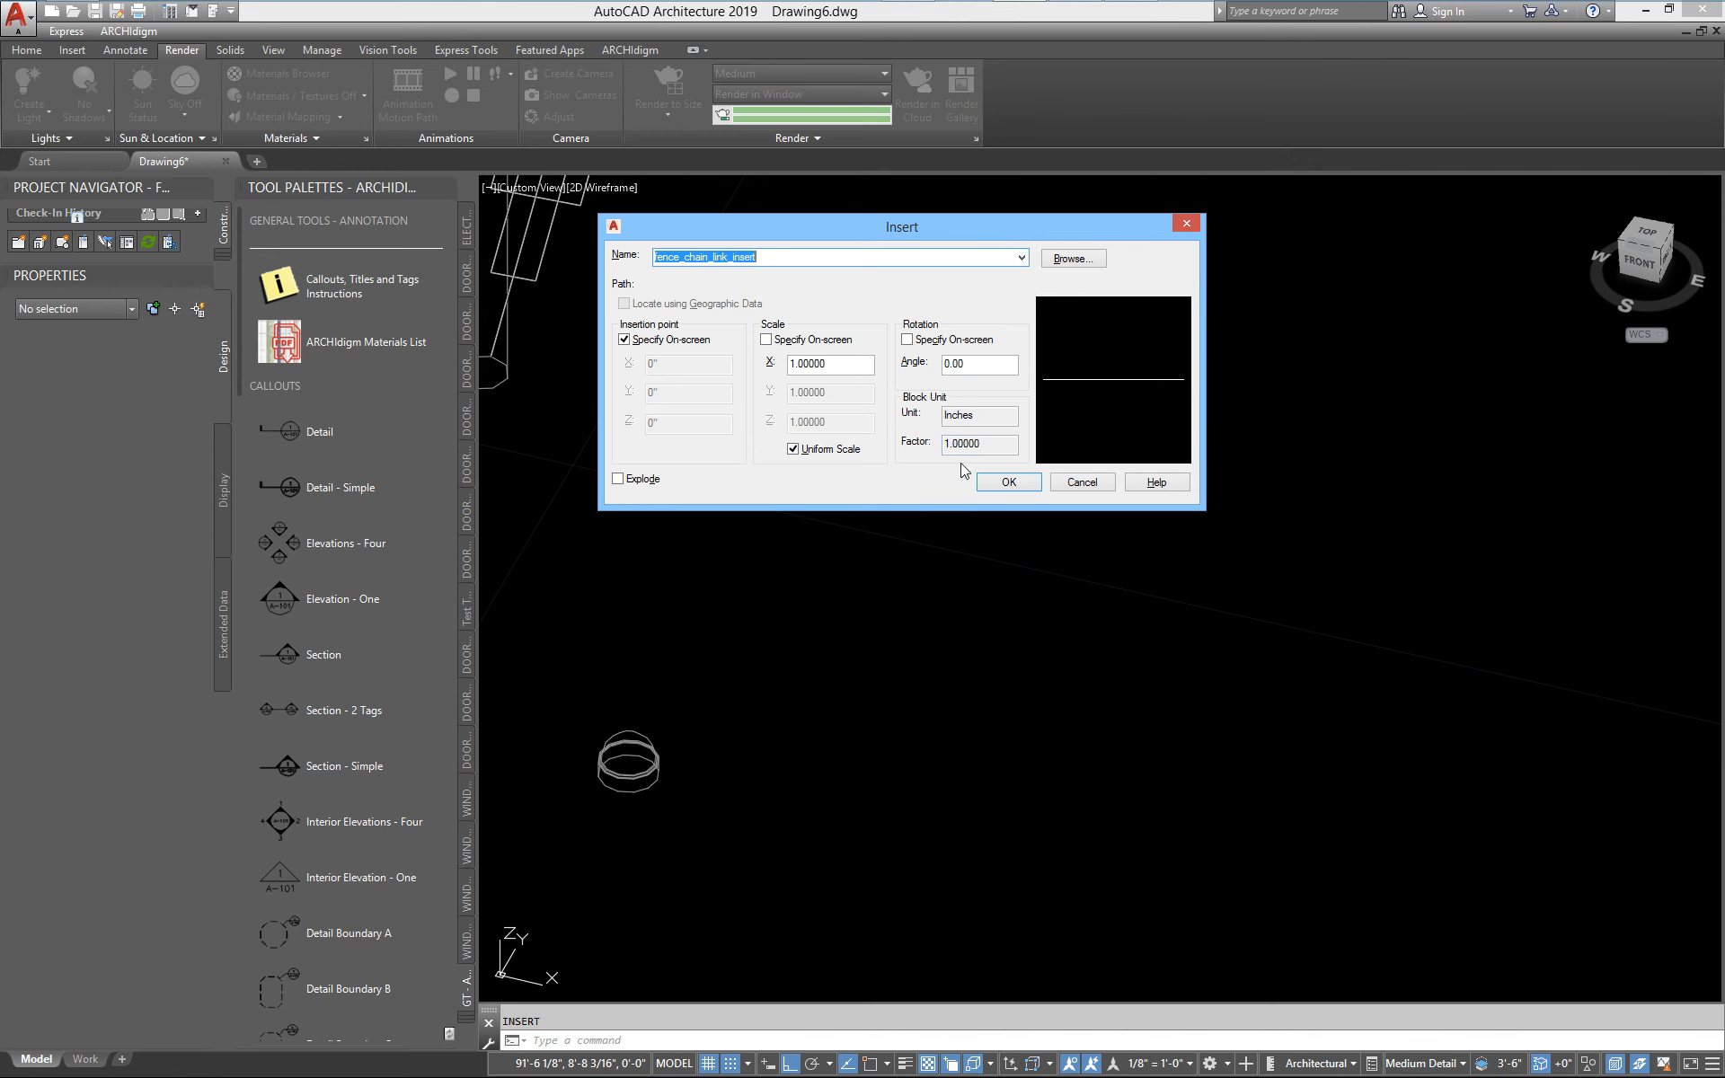
click(1006, 482)
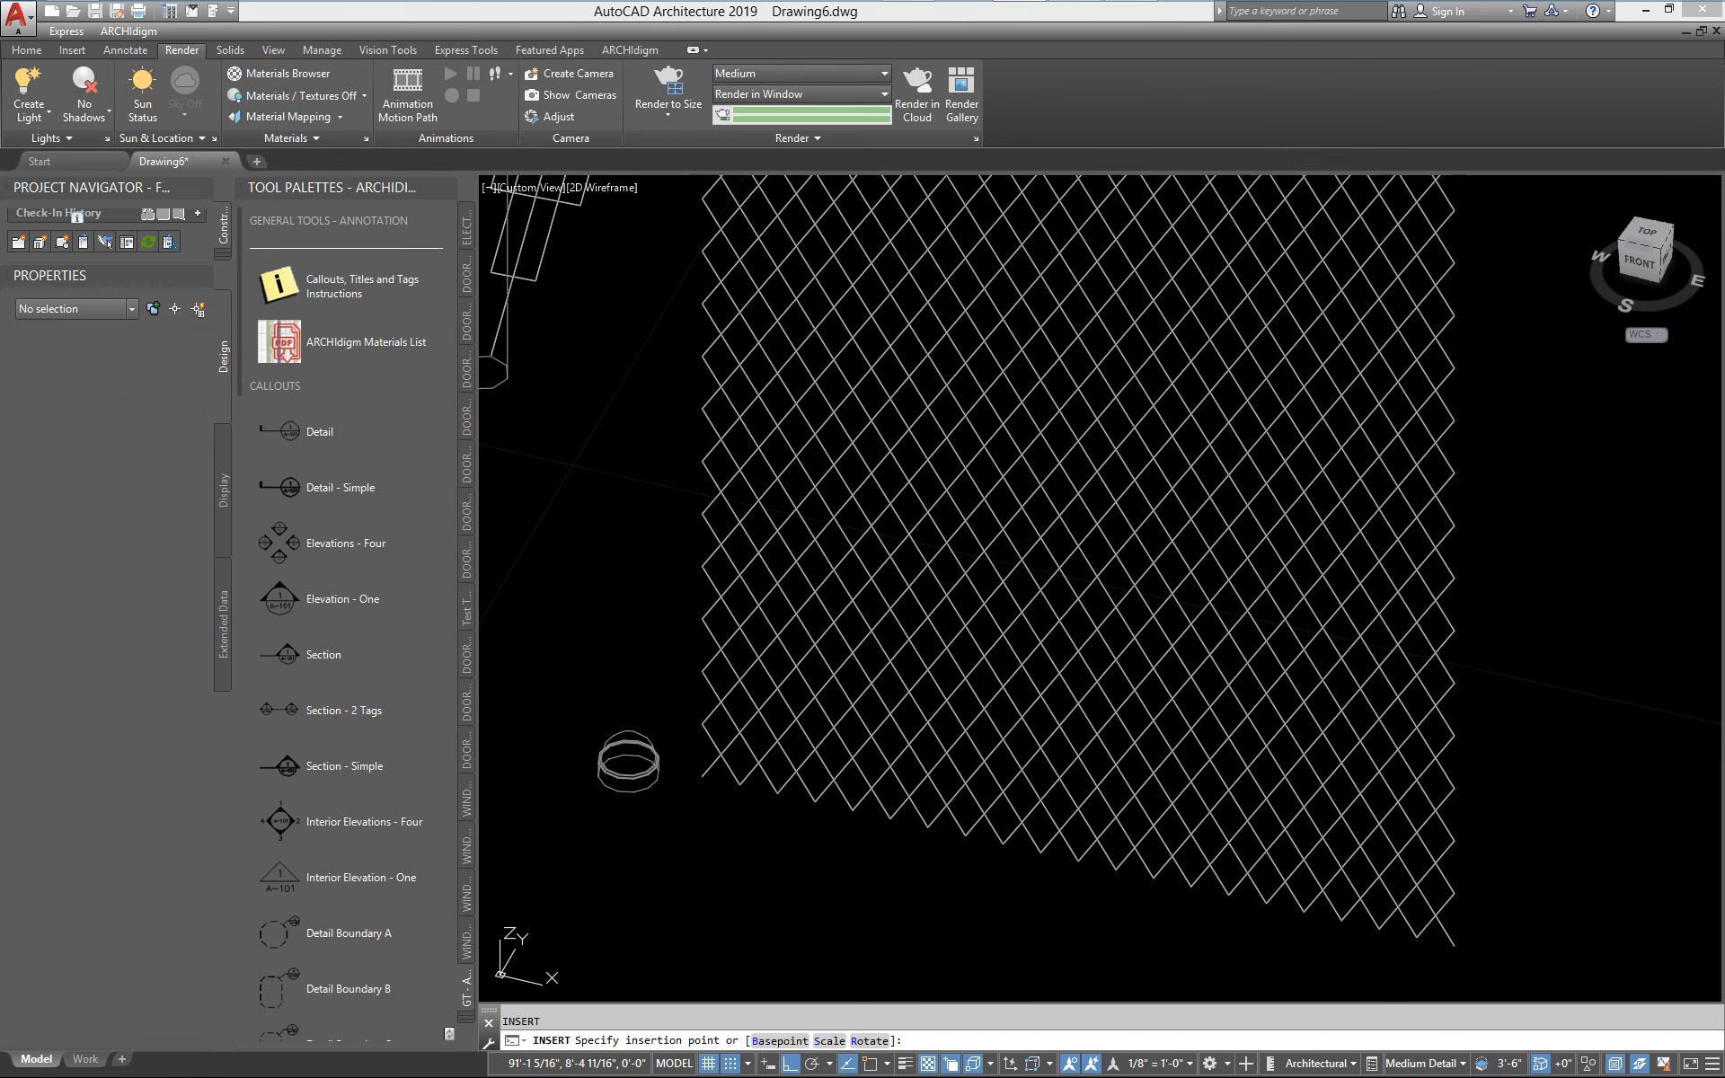
click(803, 828)
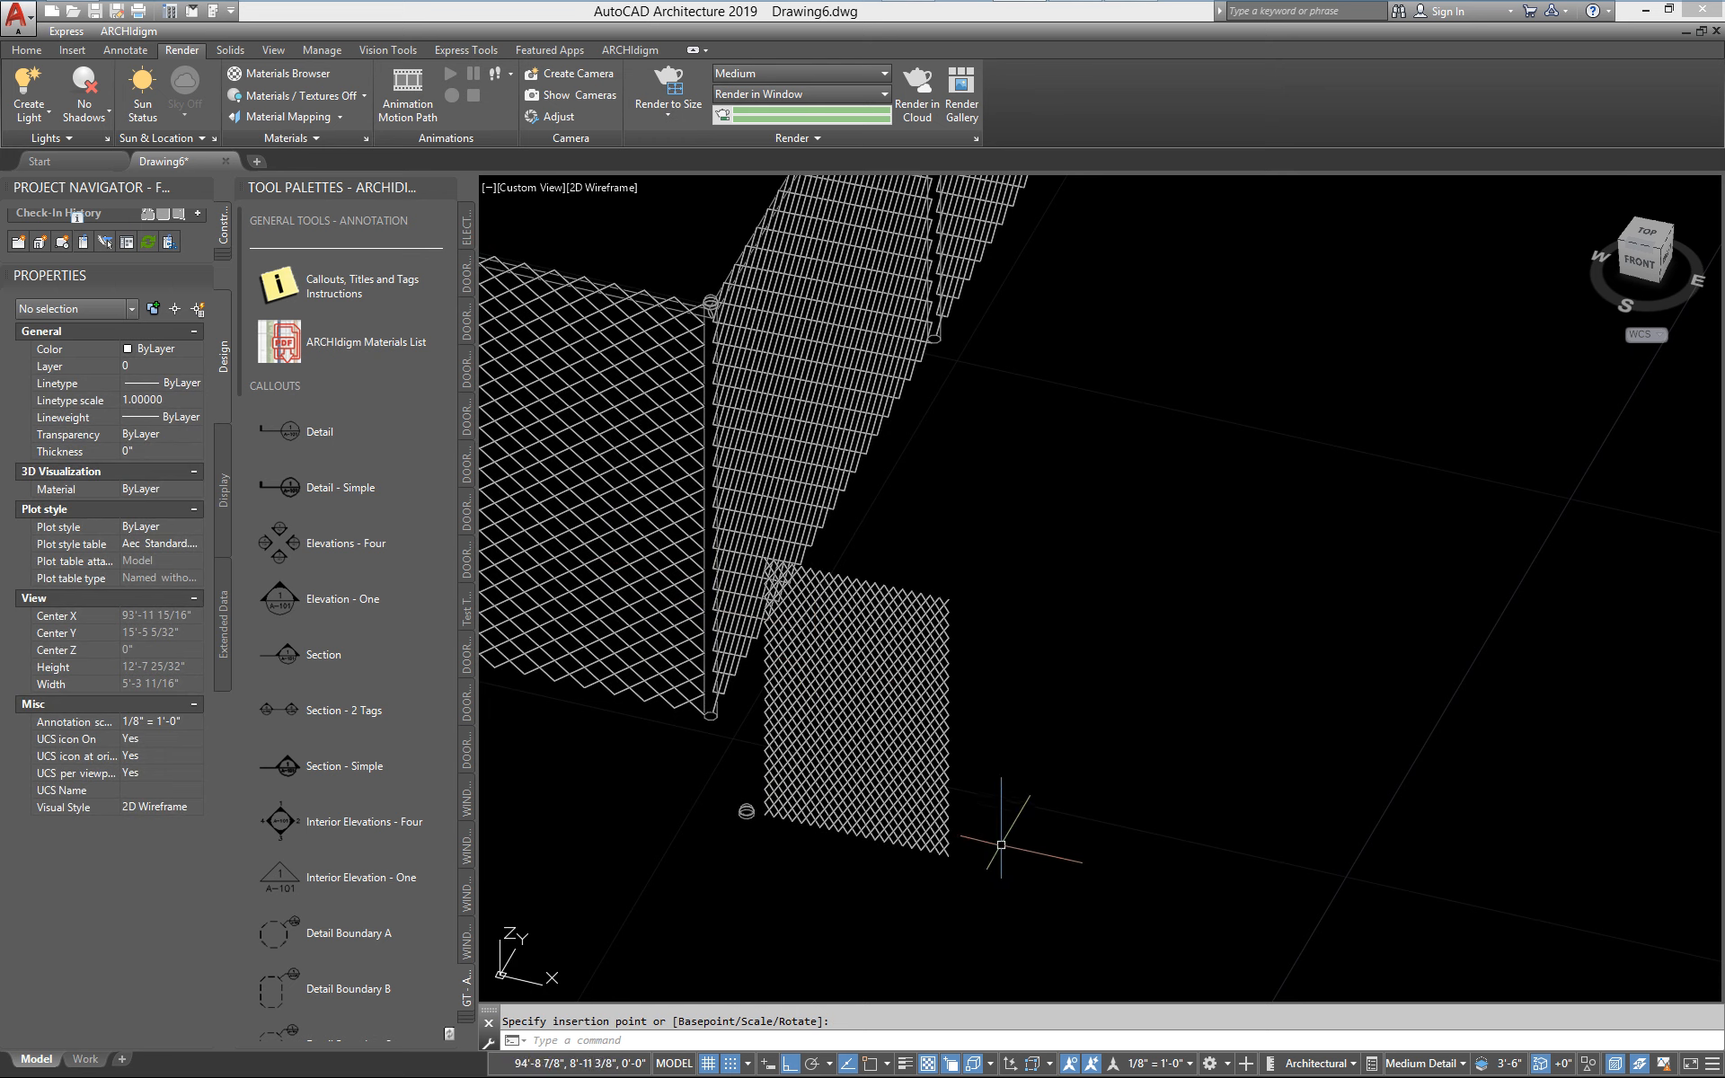
Insert the fence_chain_link_line_post_96 block at ground level on the far side of the mesh panel from the dome cap
text(i)
key(Return)
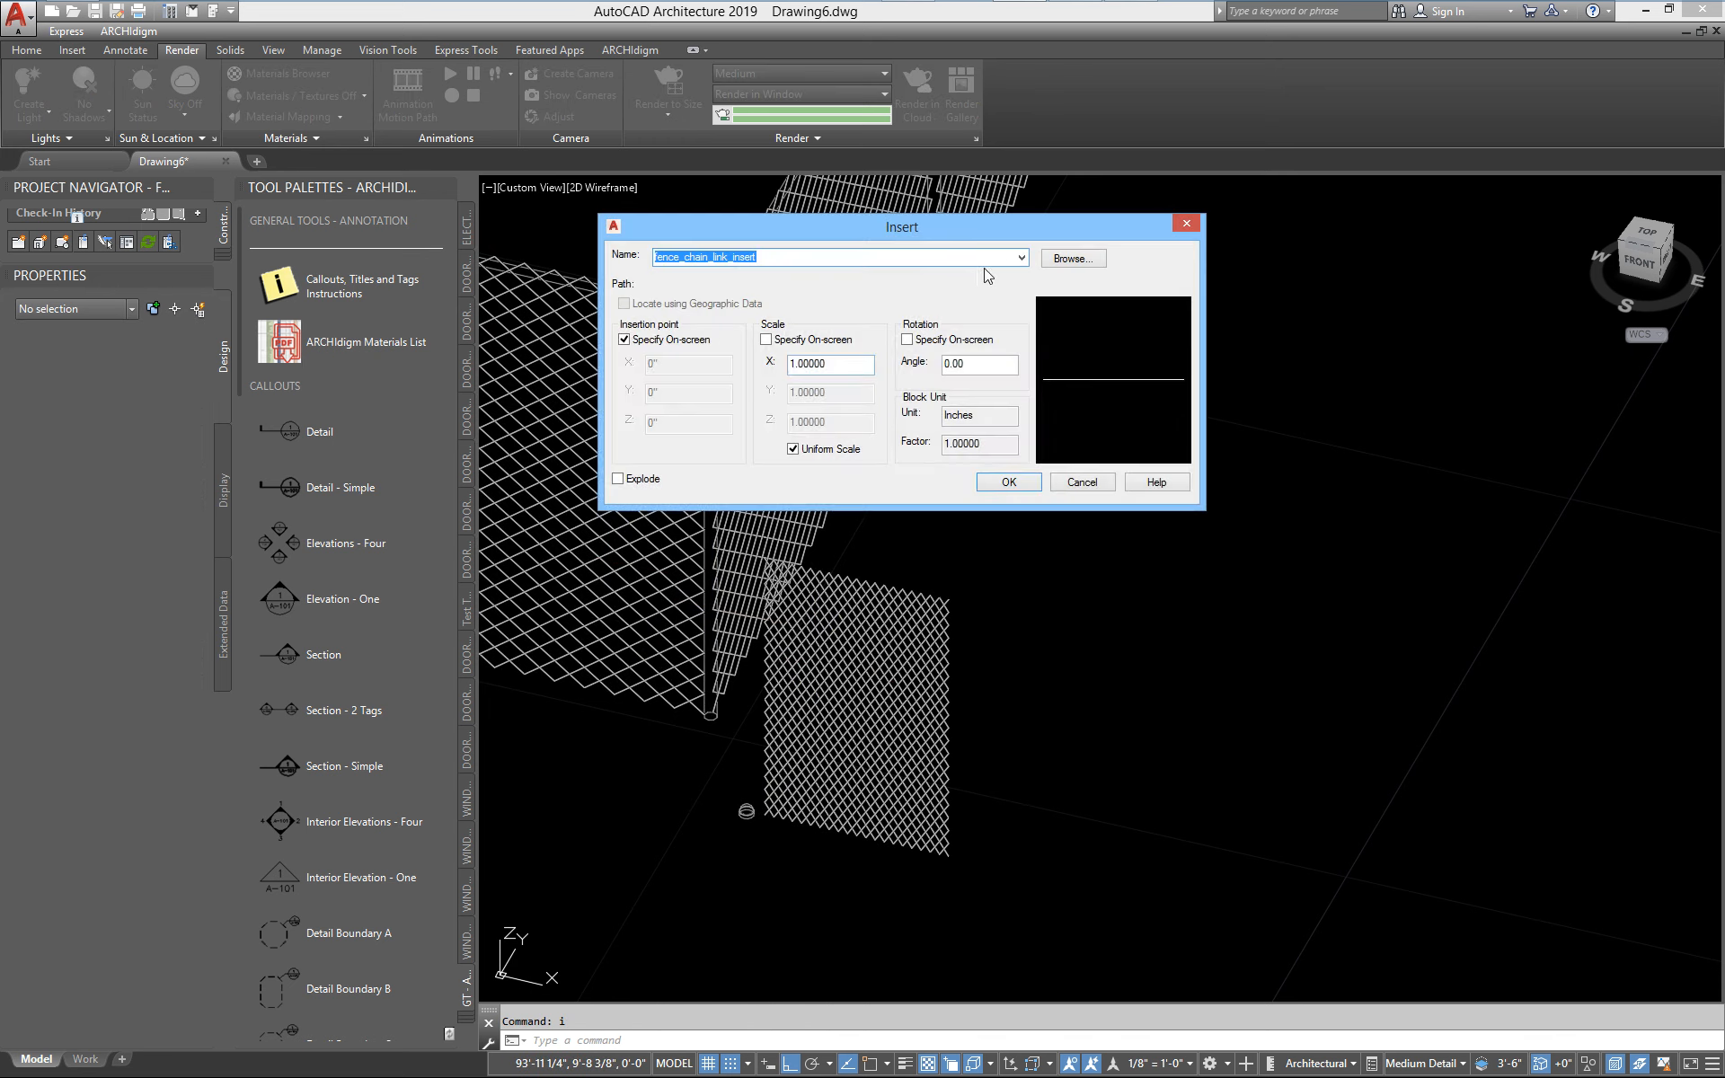
click(1021, 258)
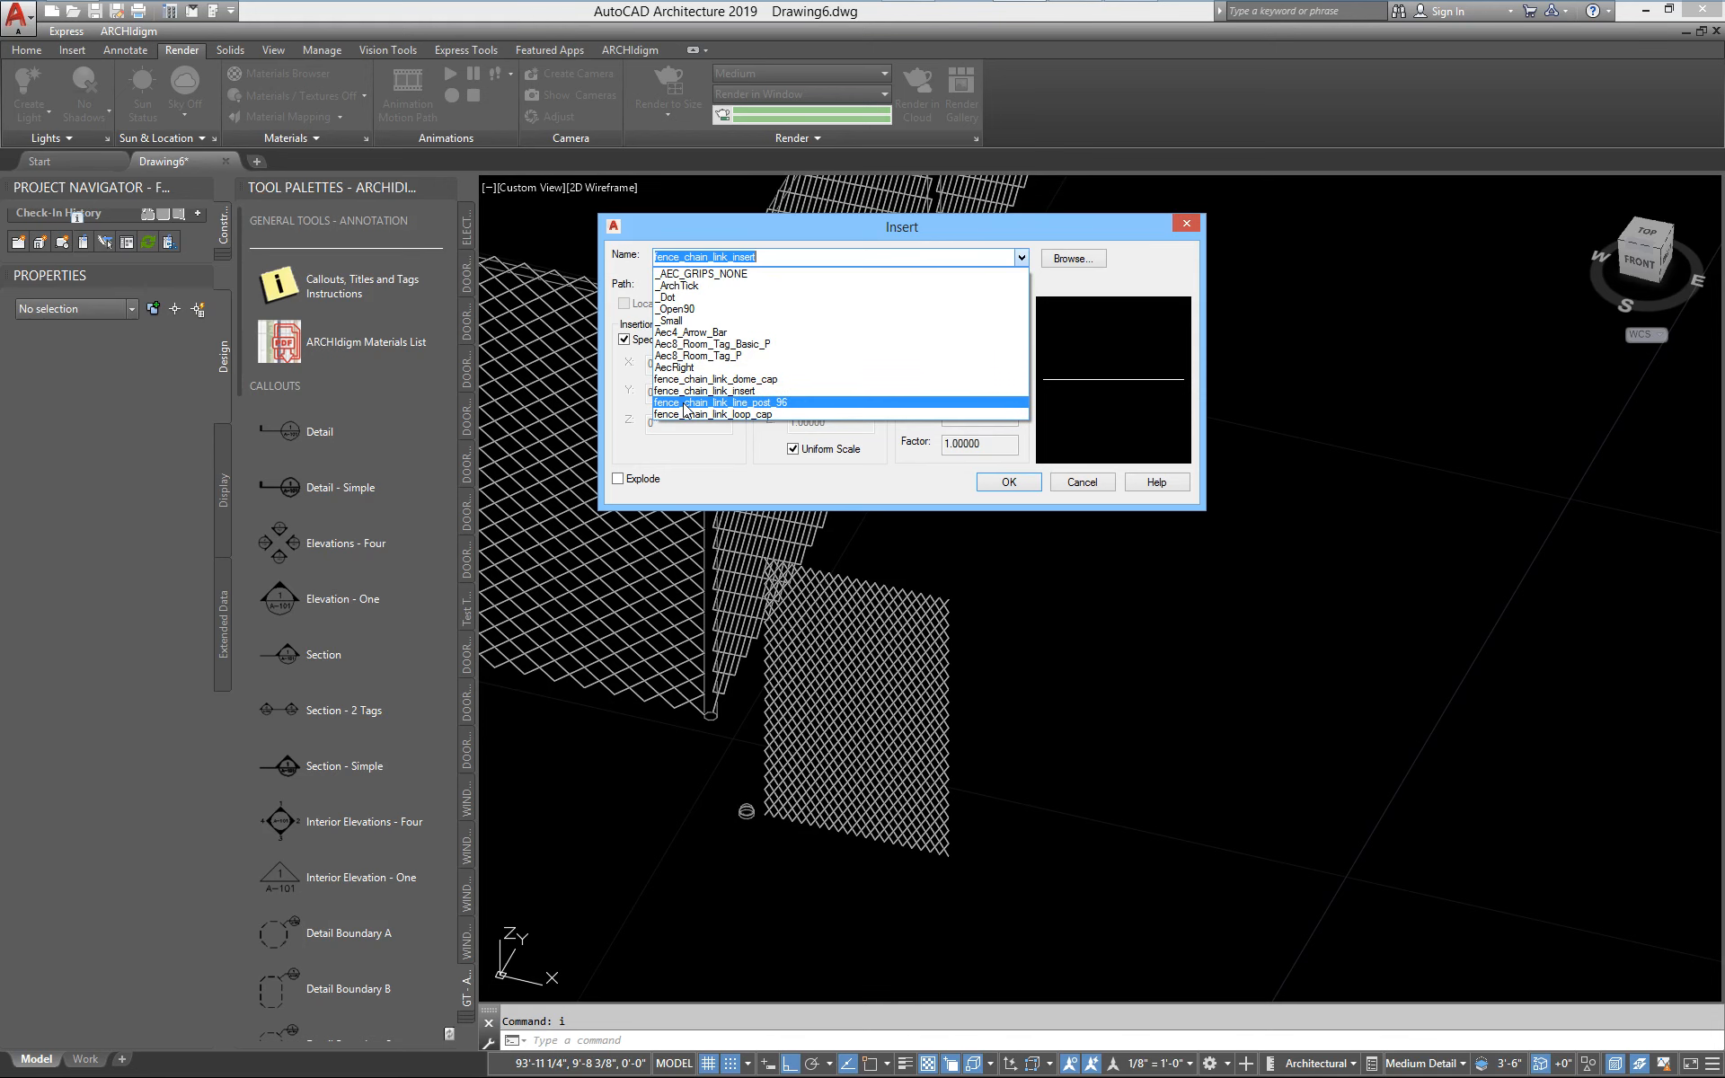
click(765, 404)
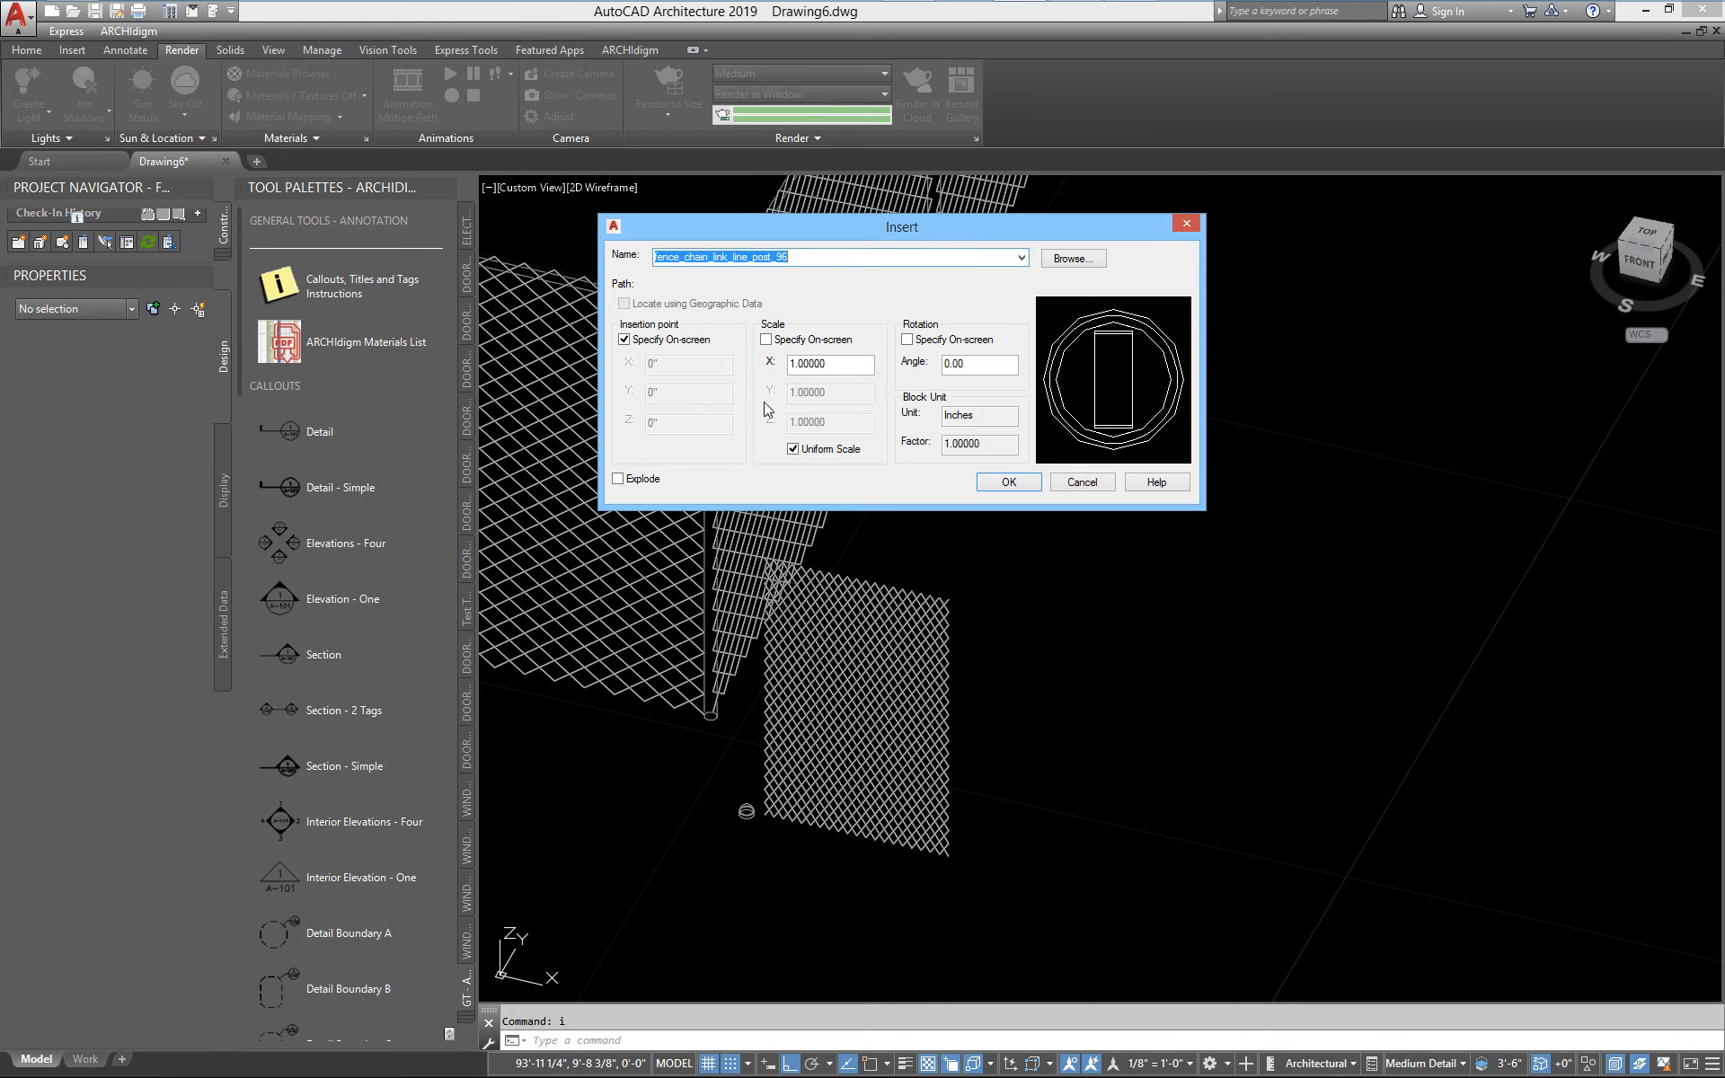
click(1008, 482)
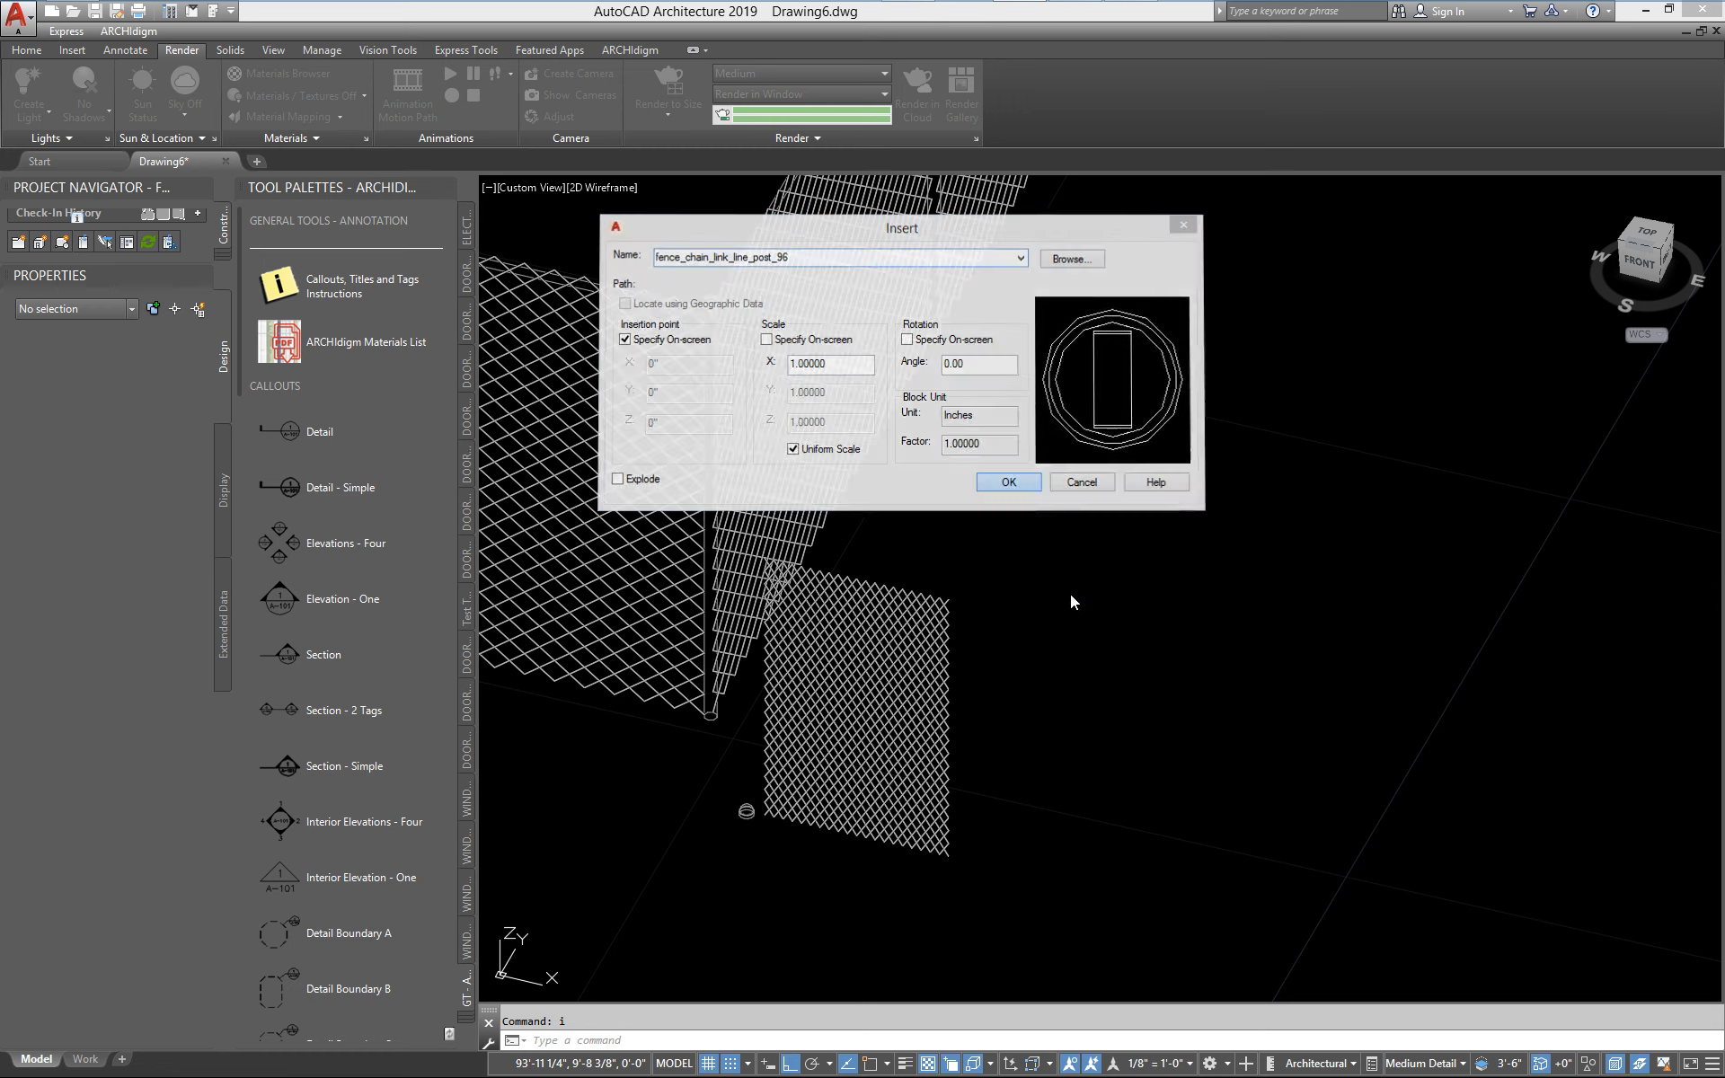
click(1020, 865)
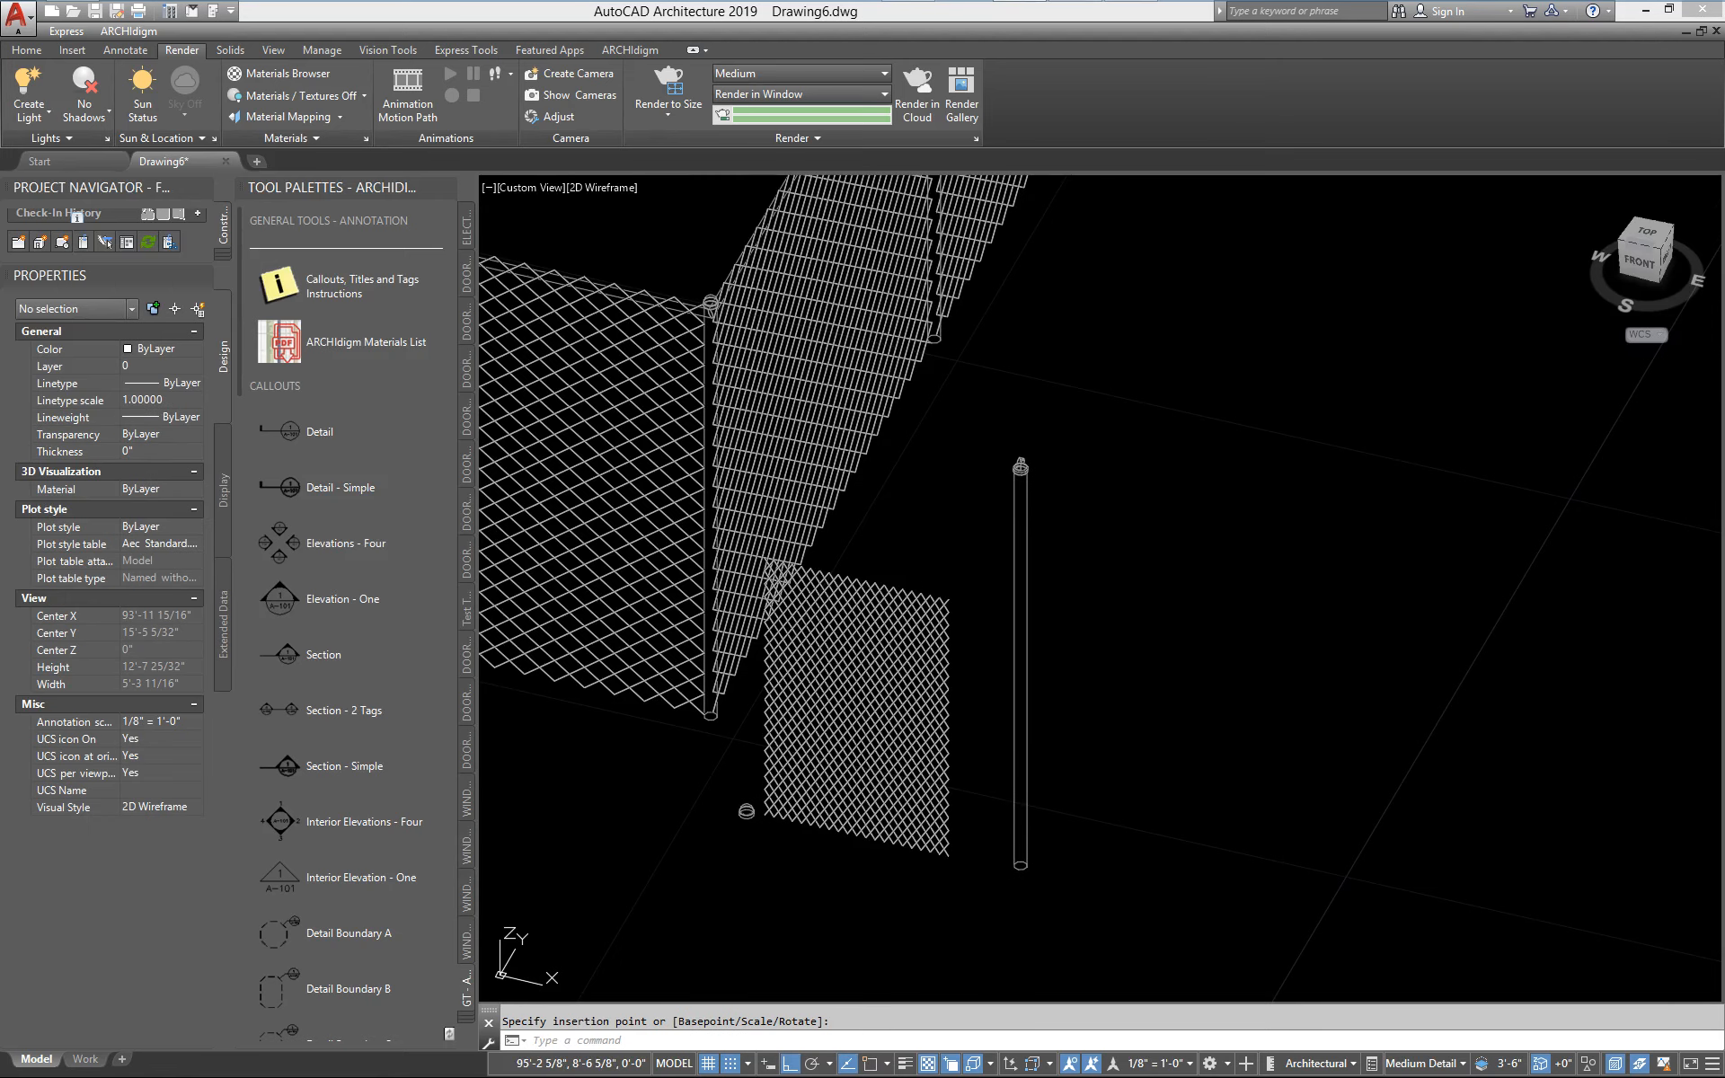
Insert the fence_chain_link_loop_cap block at ground level next to the dome cap, on the side away from the mesh panel
middle_drag(1105, 844, 1071, 782)
text(i)
key(Return)
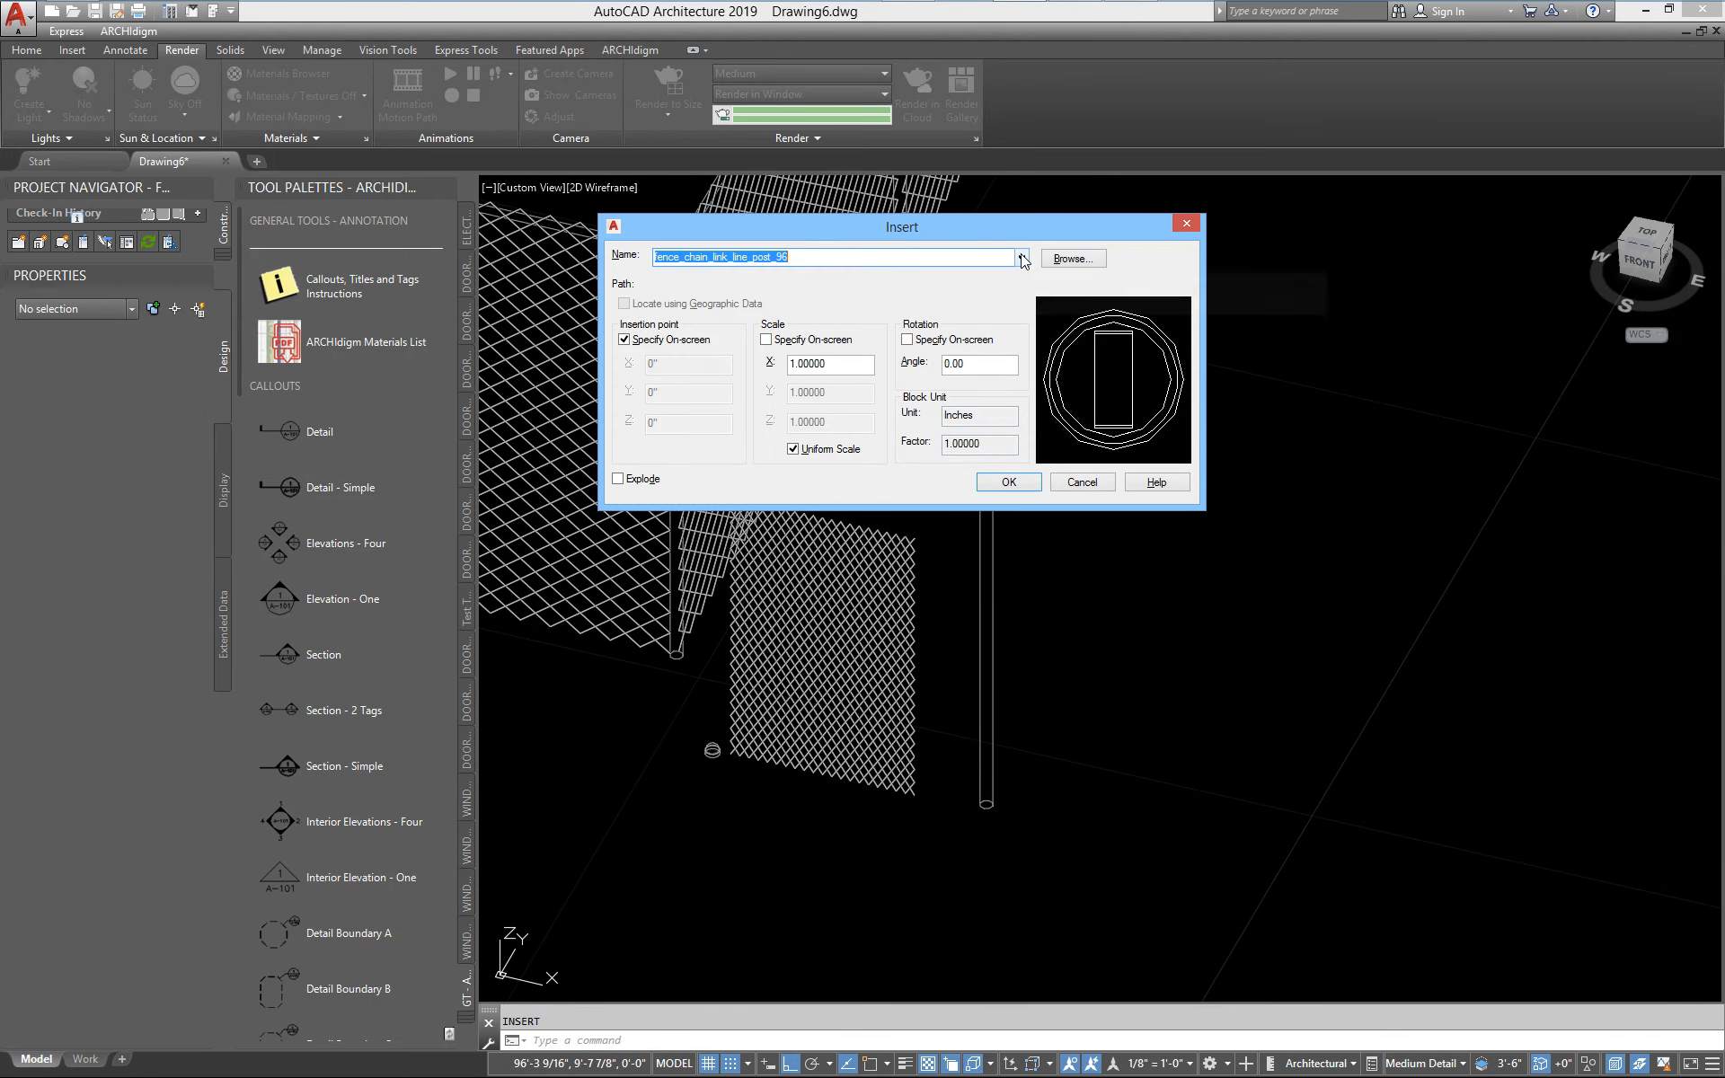
click(1021, 258)
click(751, 418)
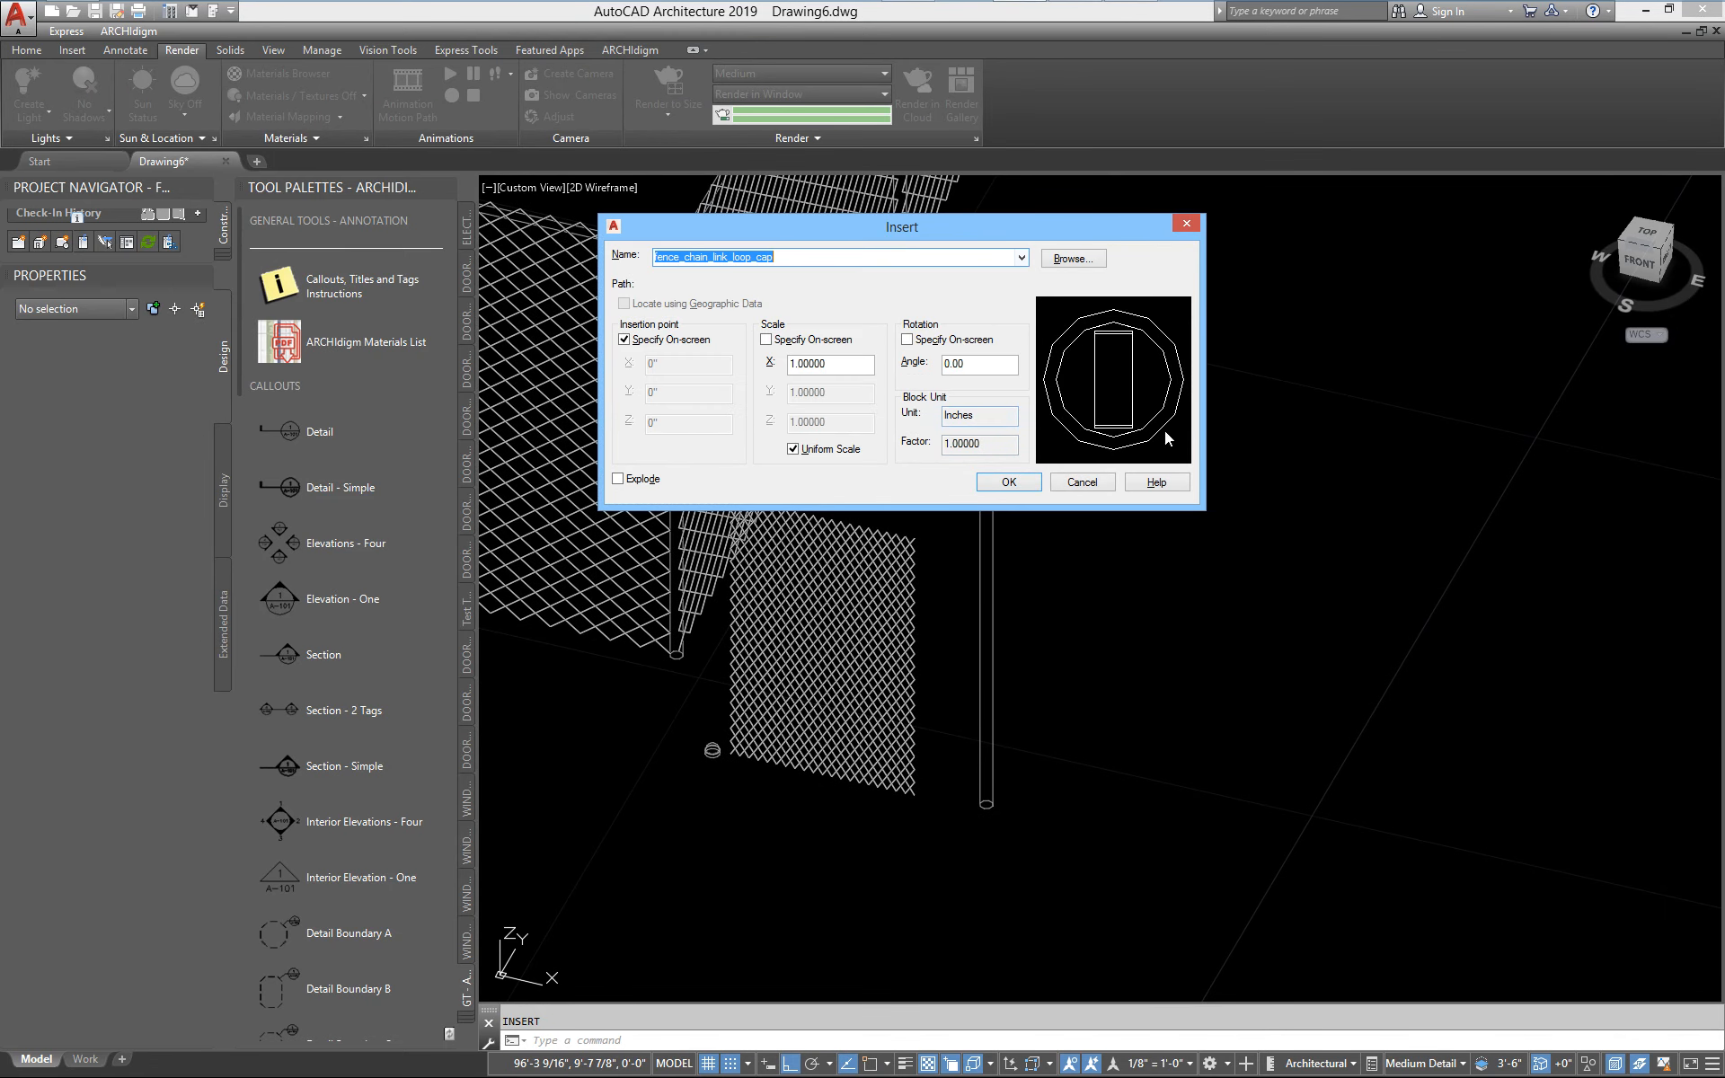
click(1025, 482)
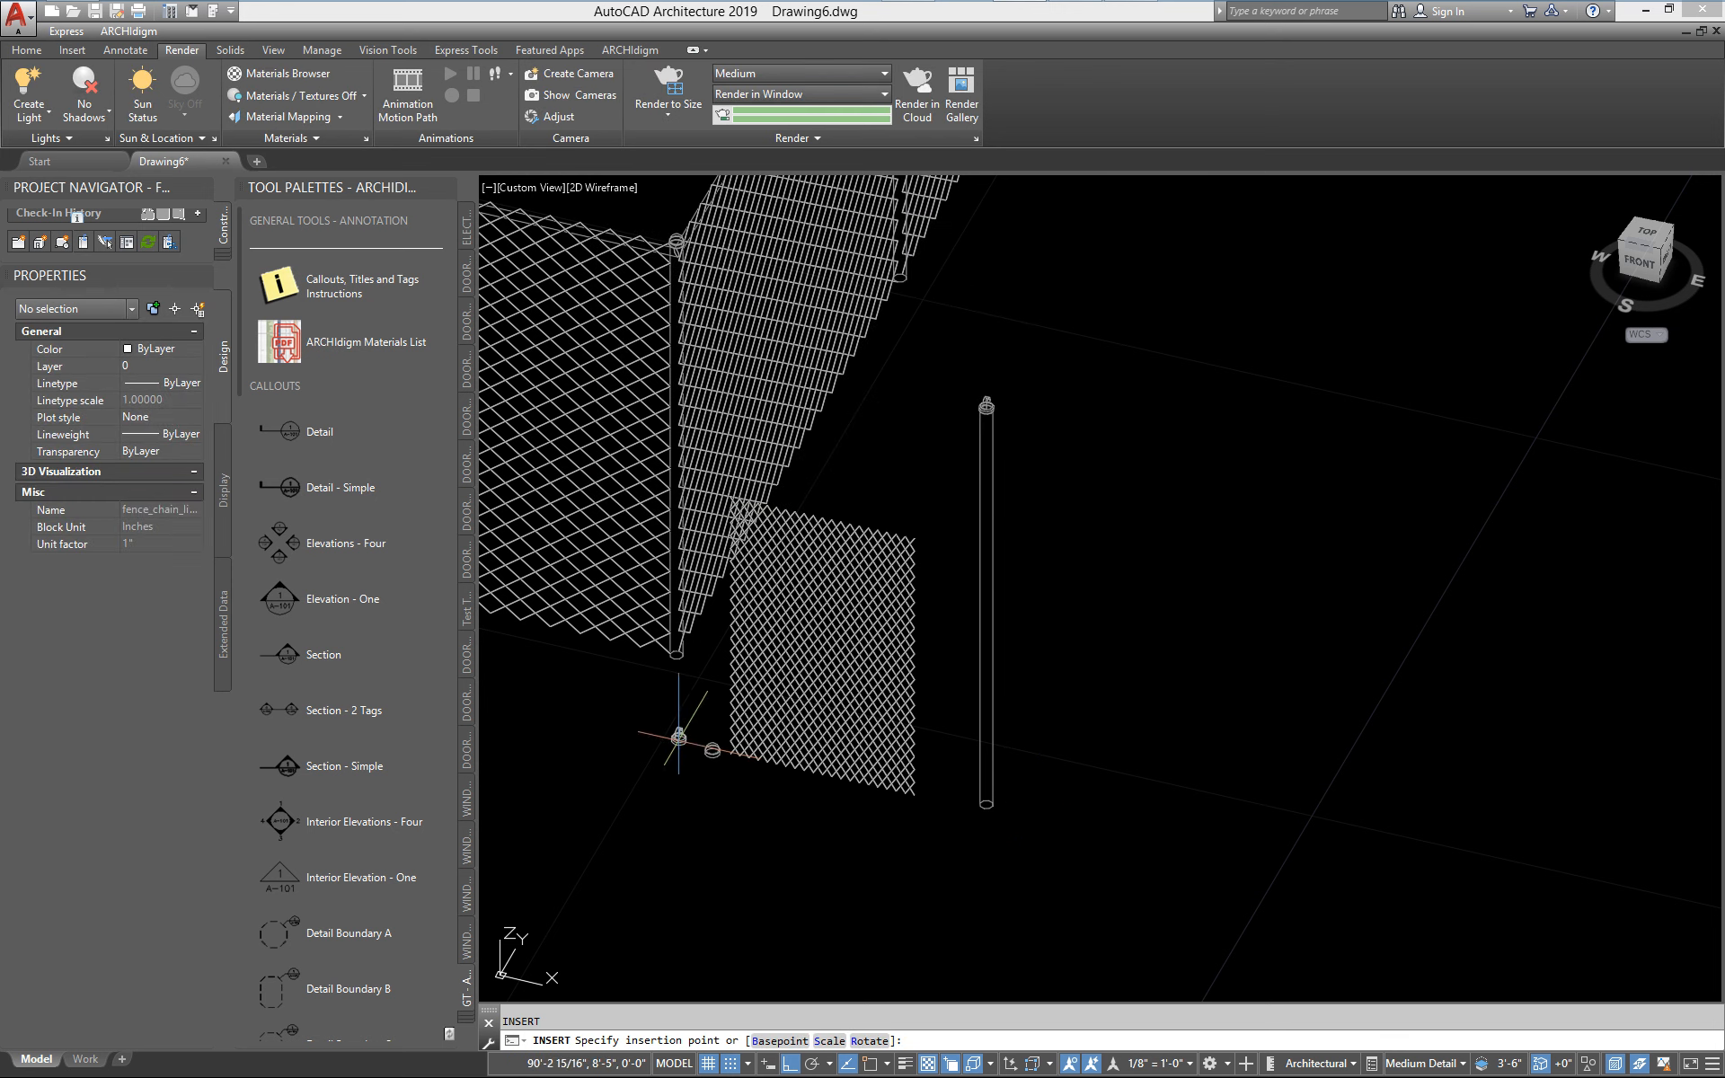
click(680, 742)
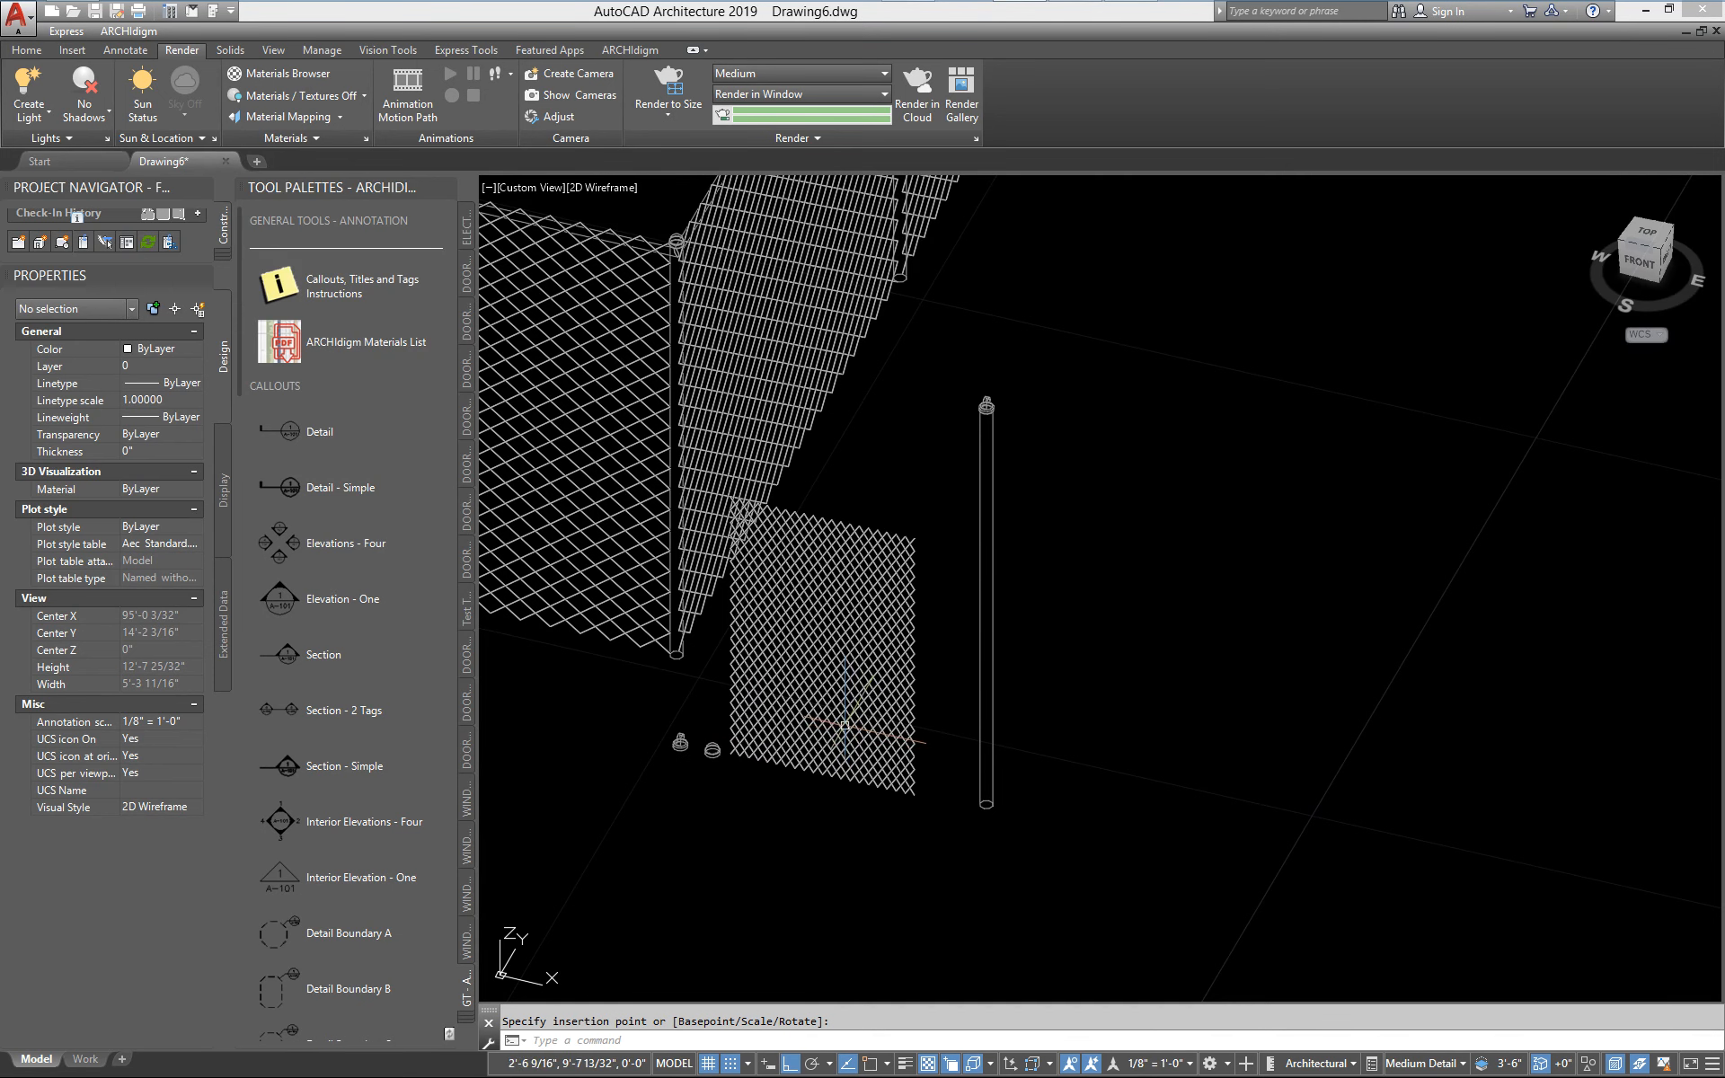
Examine the inserted mesh panel and line post blocks and compare them with the bays and posts of the fence
click(844, 723)
click(987, 703)
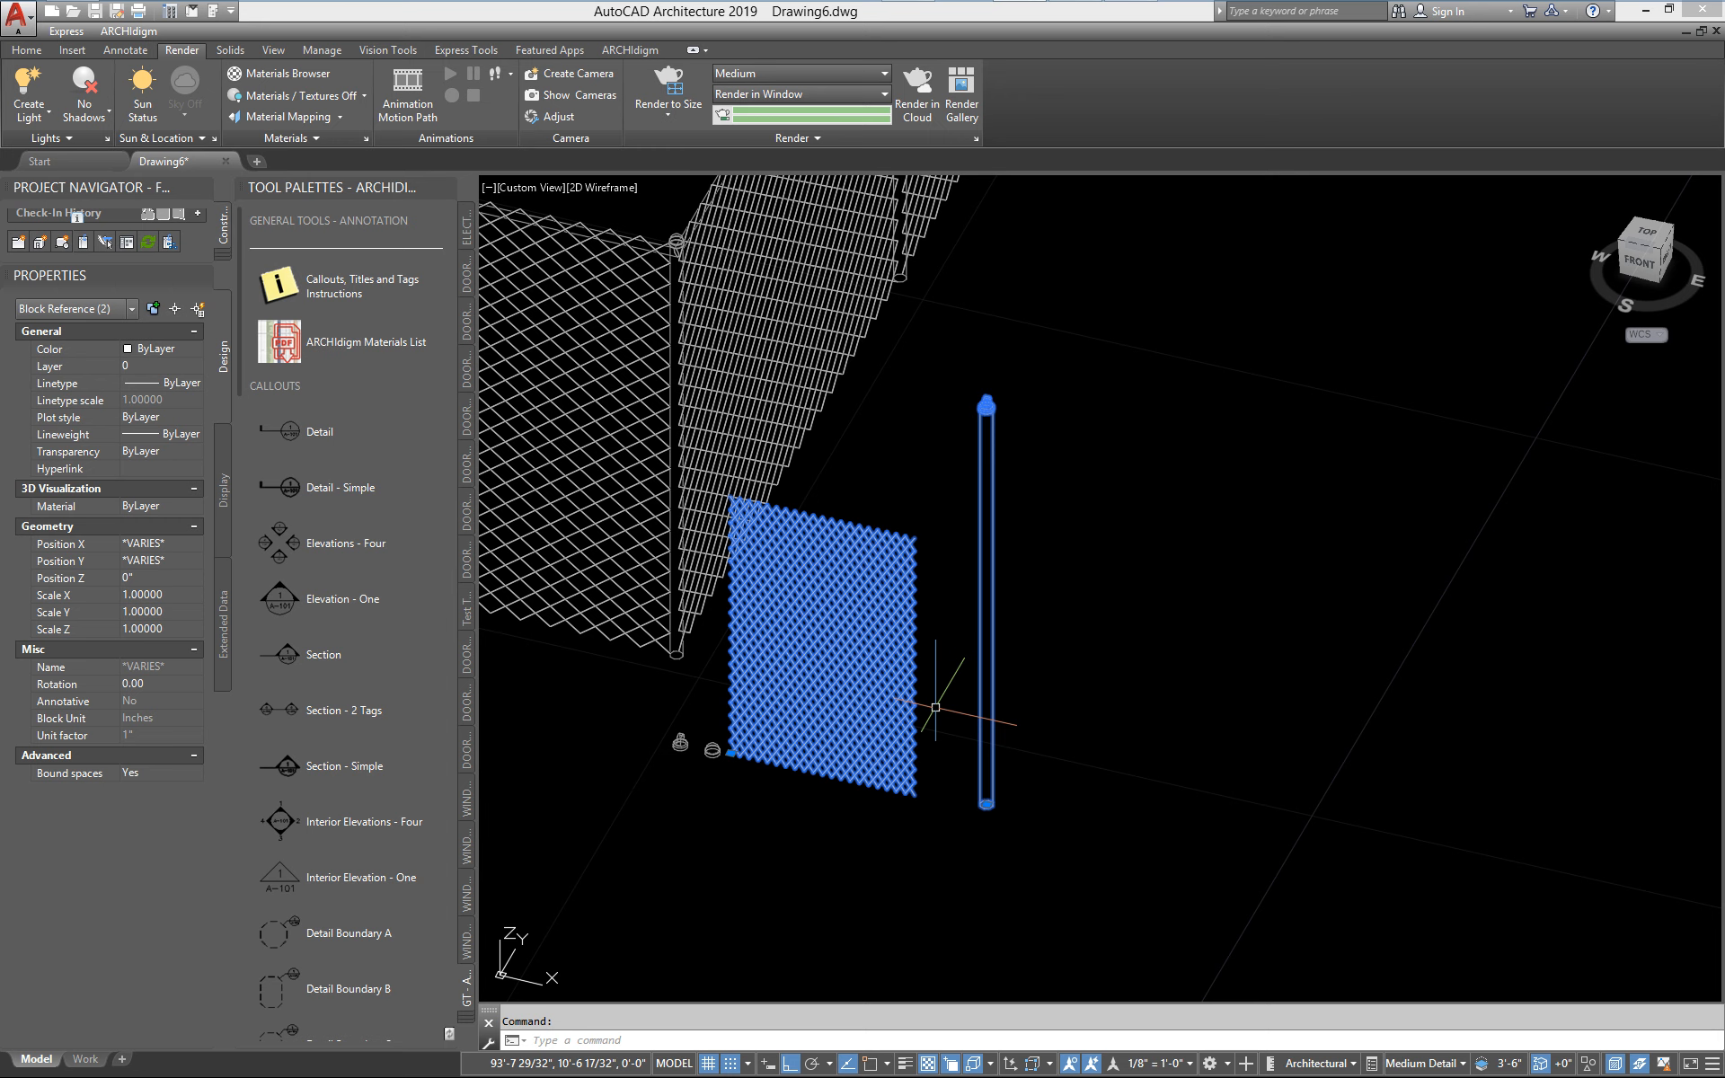
key(Escape)
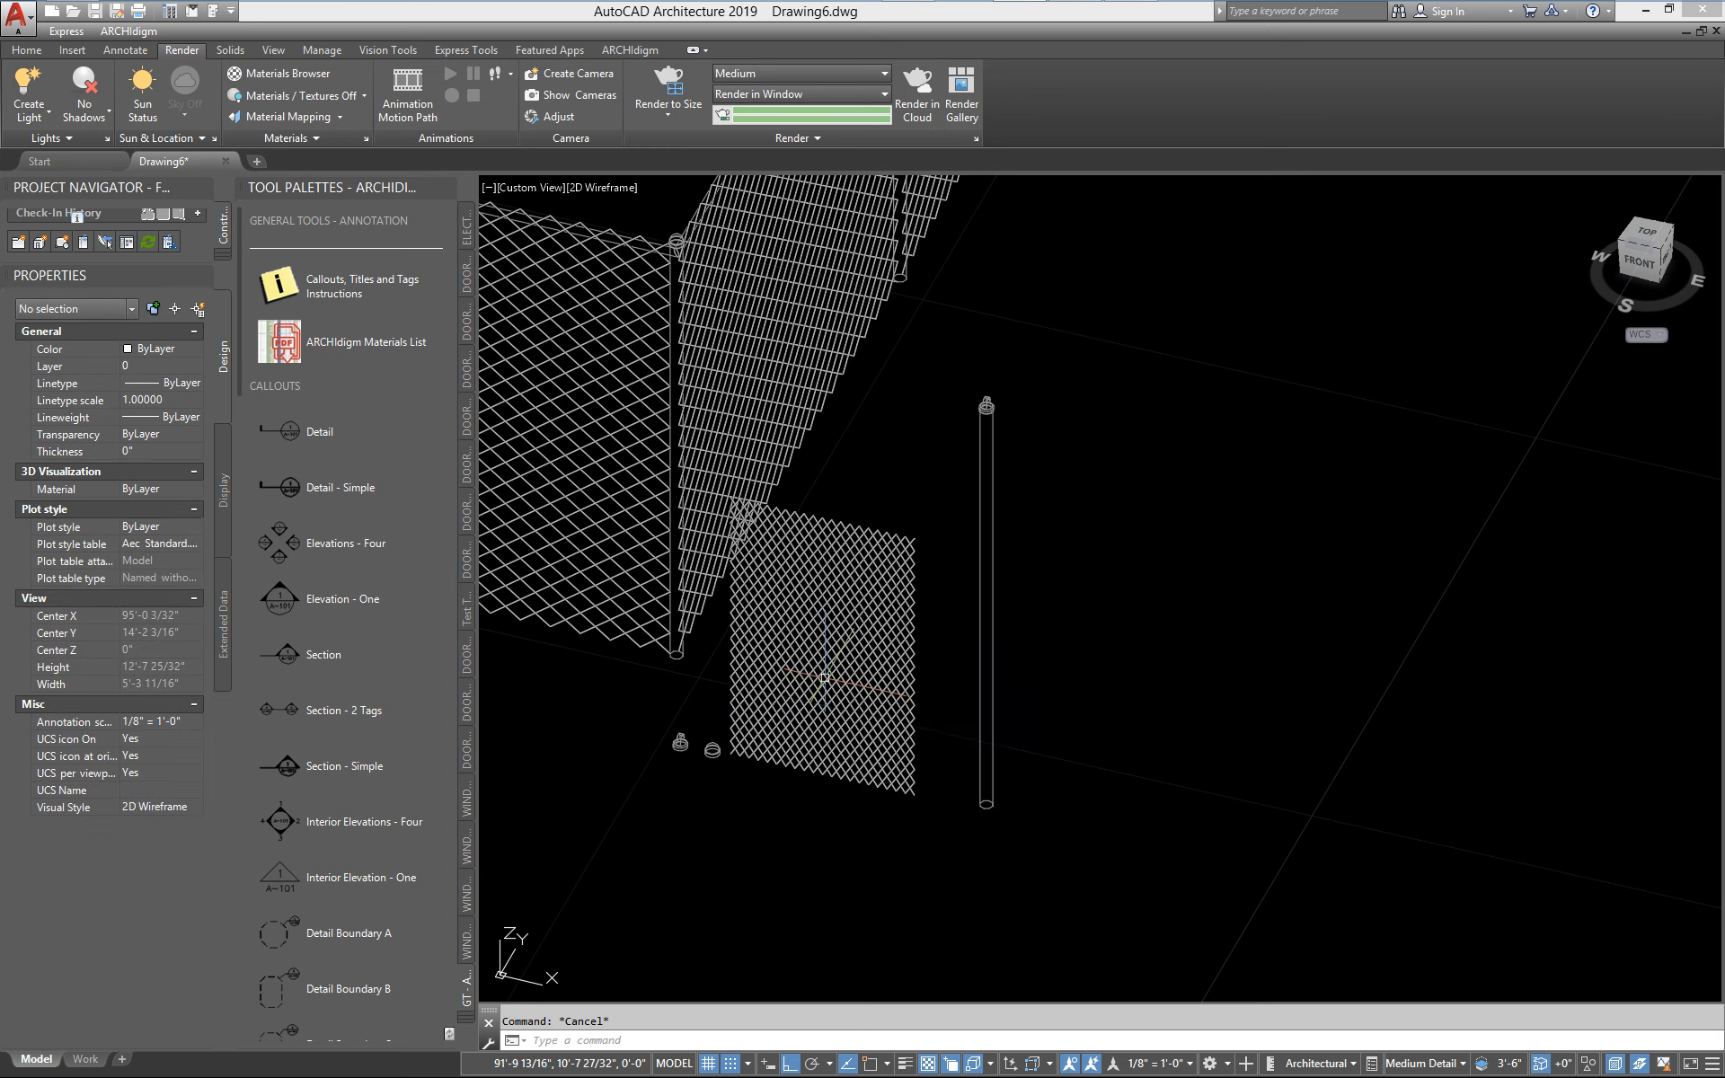
middle_drag(844, 672, 1015, 683)
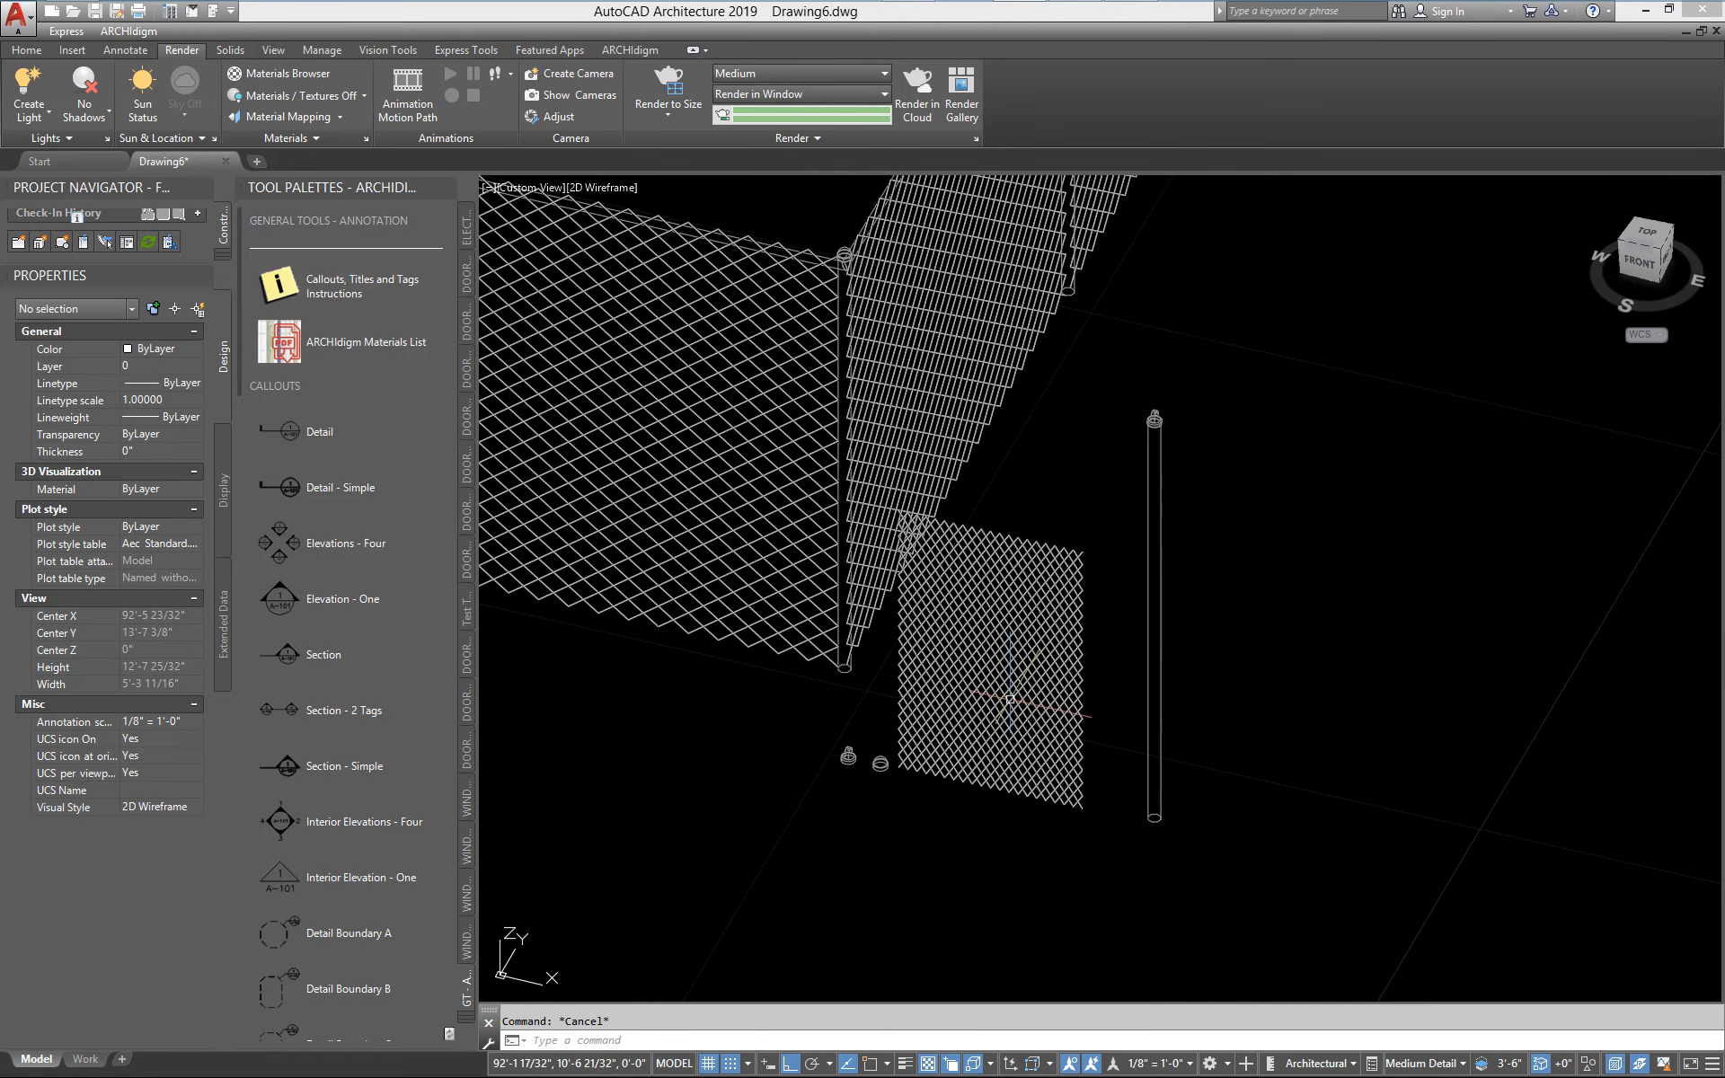
scroll(1003, 704, down, 3)
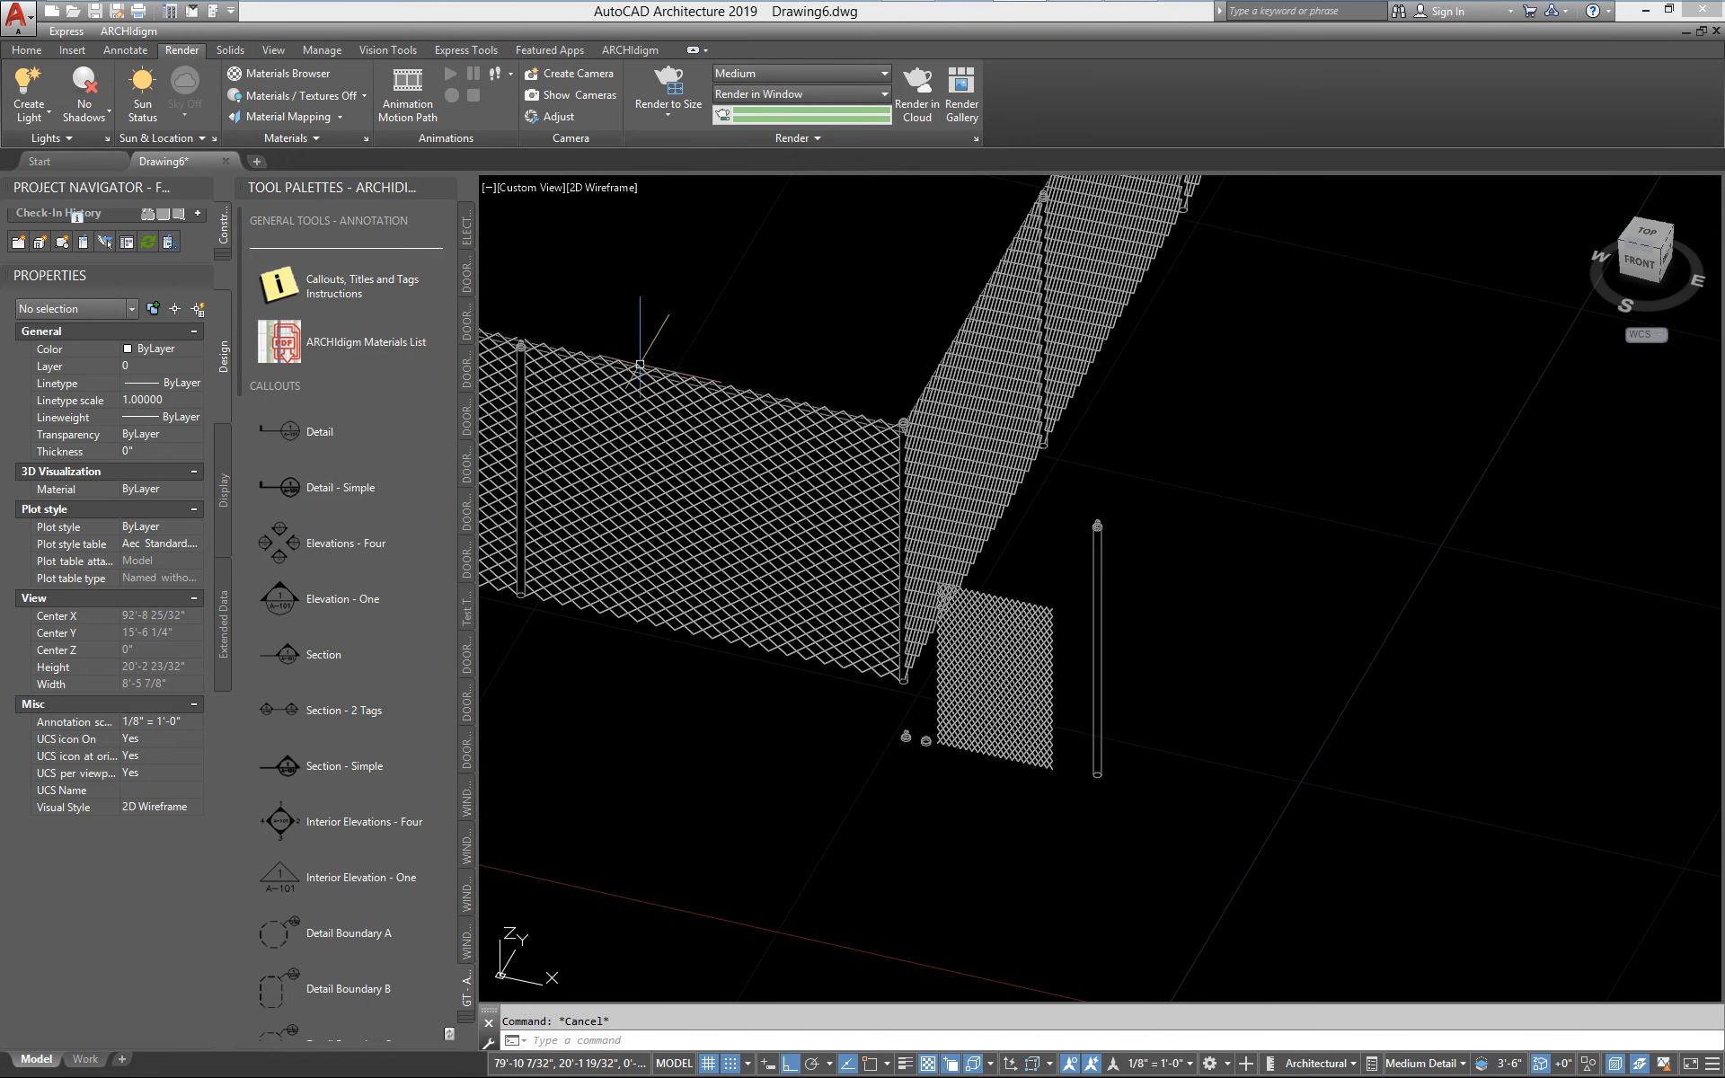
middle_drag(796, 636, 831, 644)
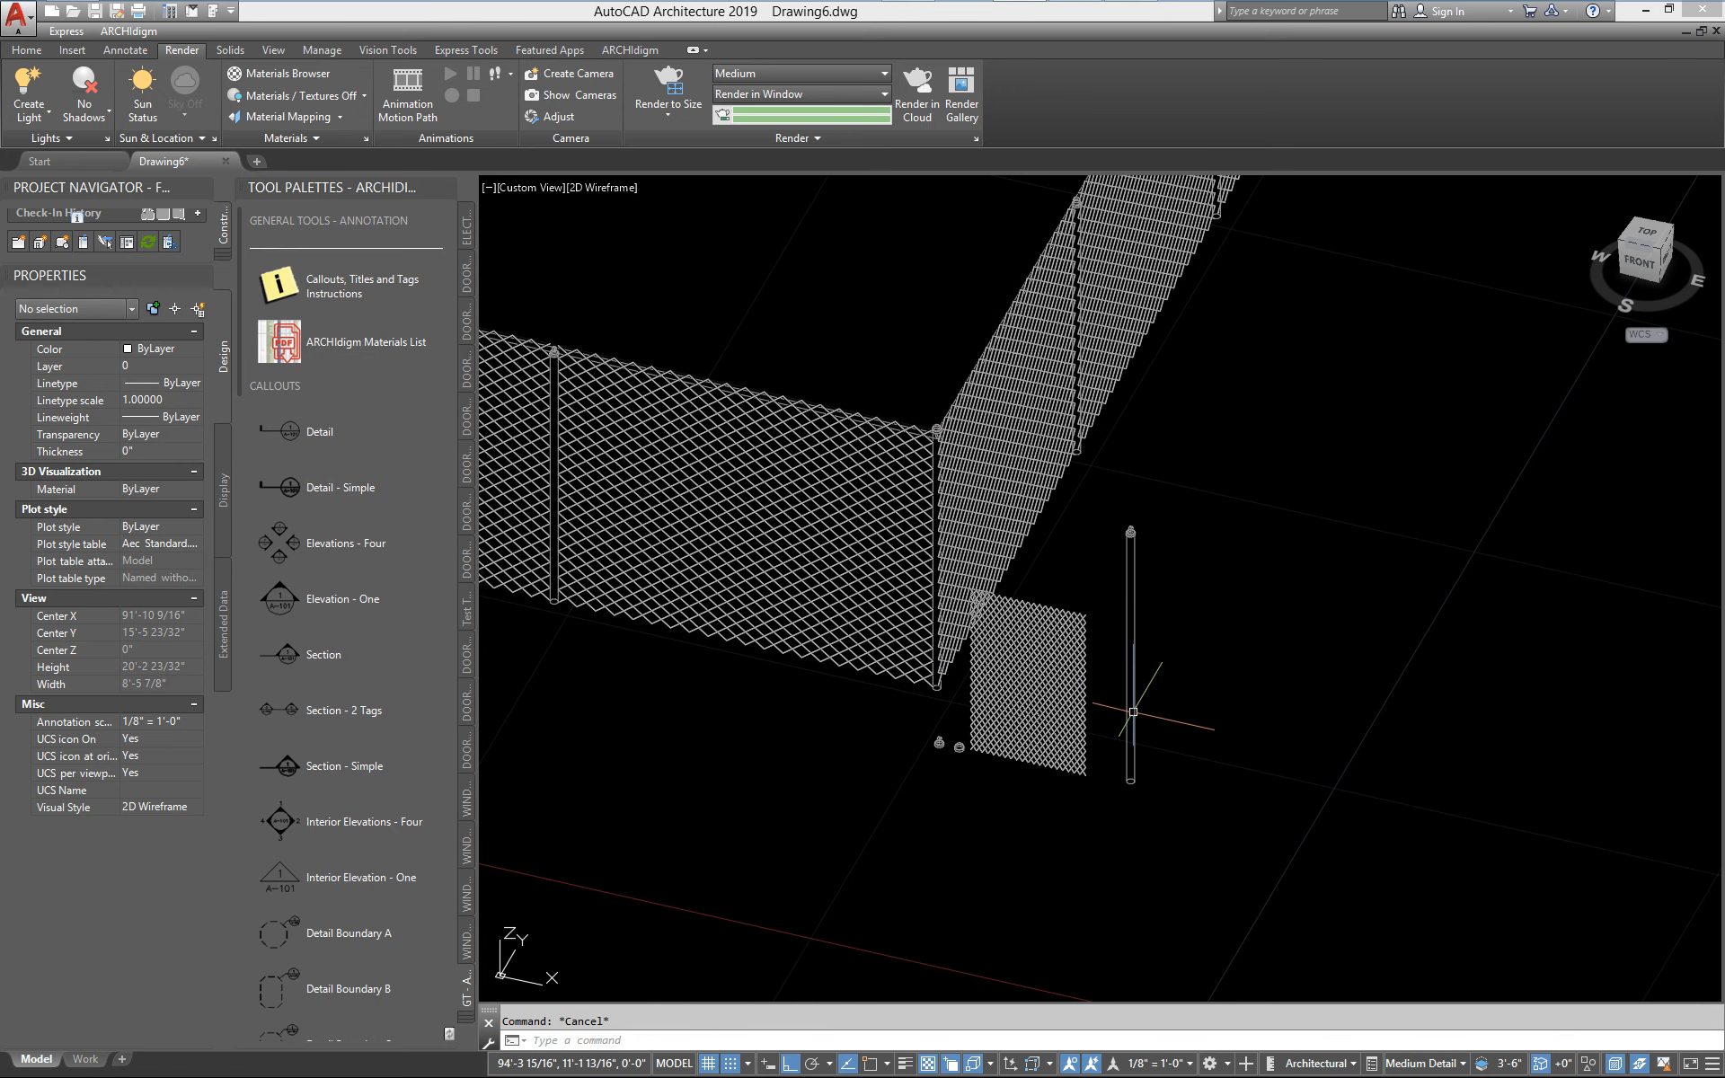
middle_drag(1130, 711, 1009, 717)
scroll(1022, 718, up, 3)
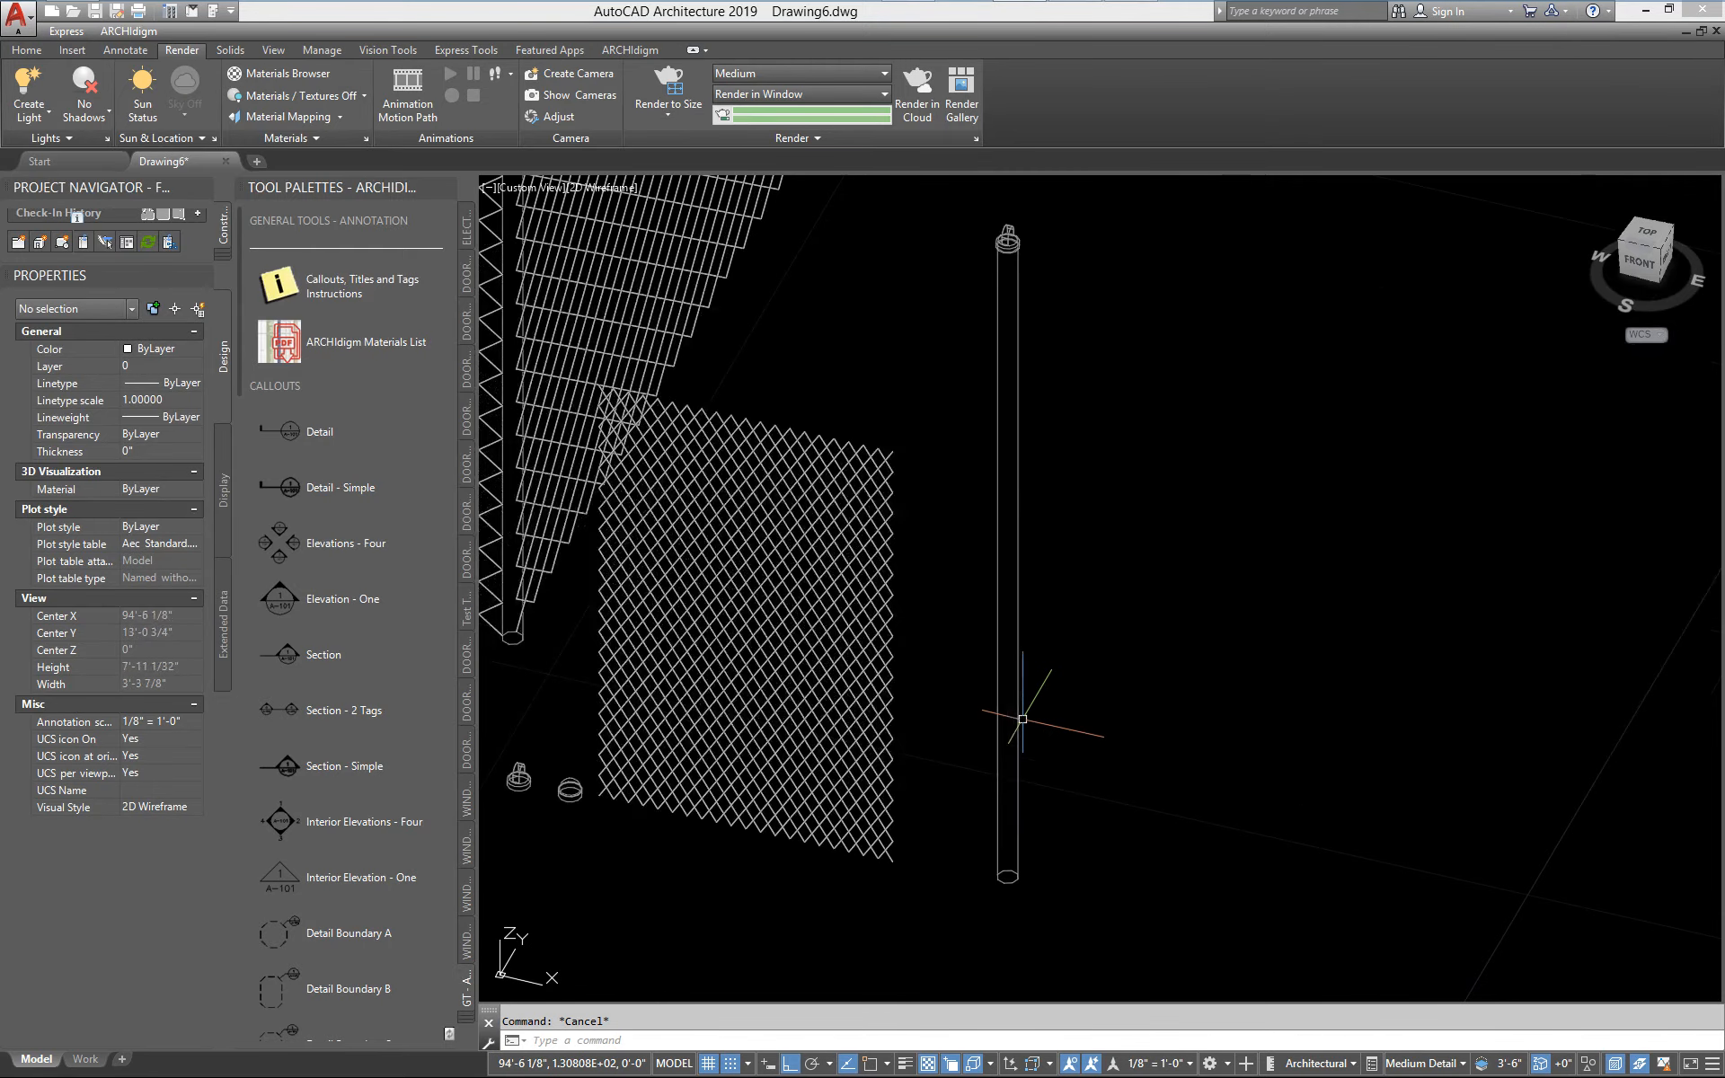
scroll(1023, 718, down, 1)
middle_drag(844, 714, 1312, 778)
scroll(909, 692, down, 2)
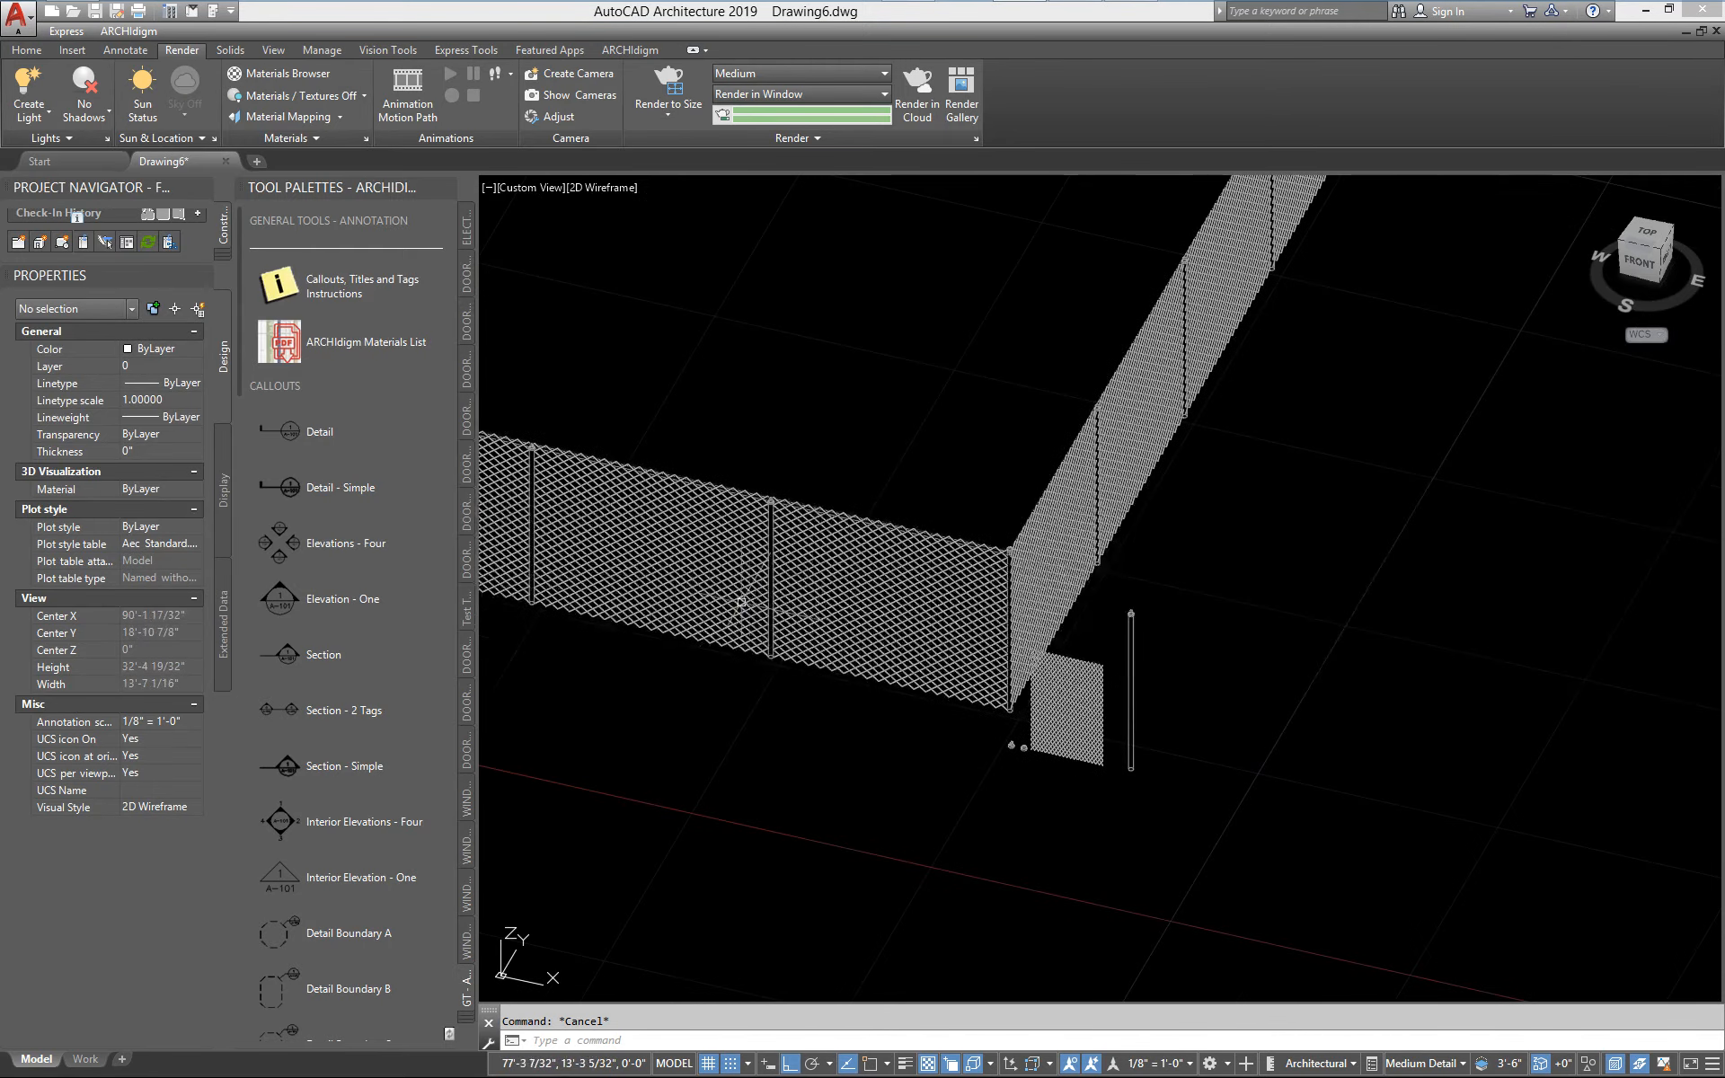
scroll(742, 601, up, 2)
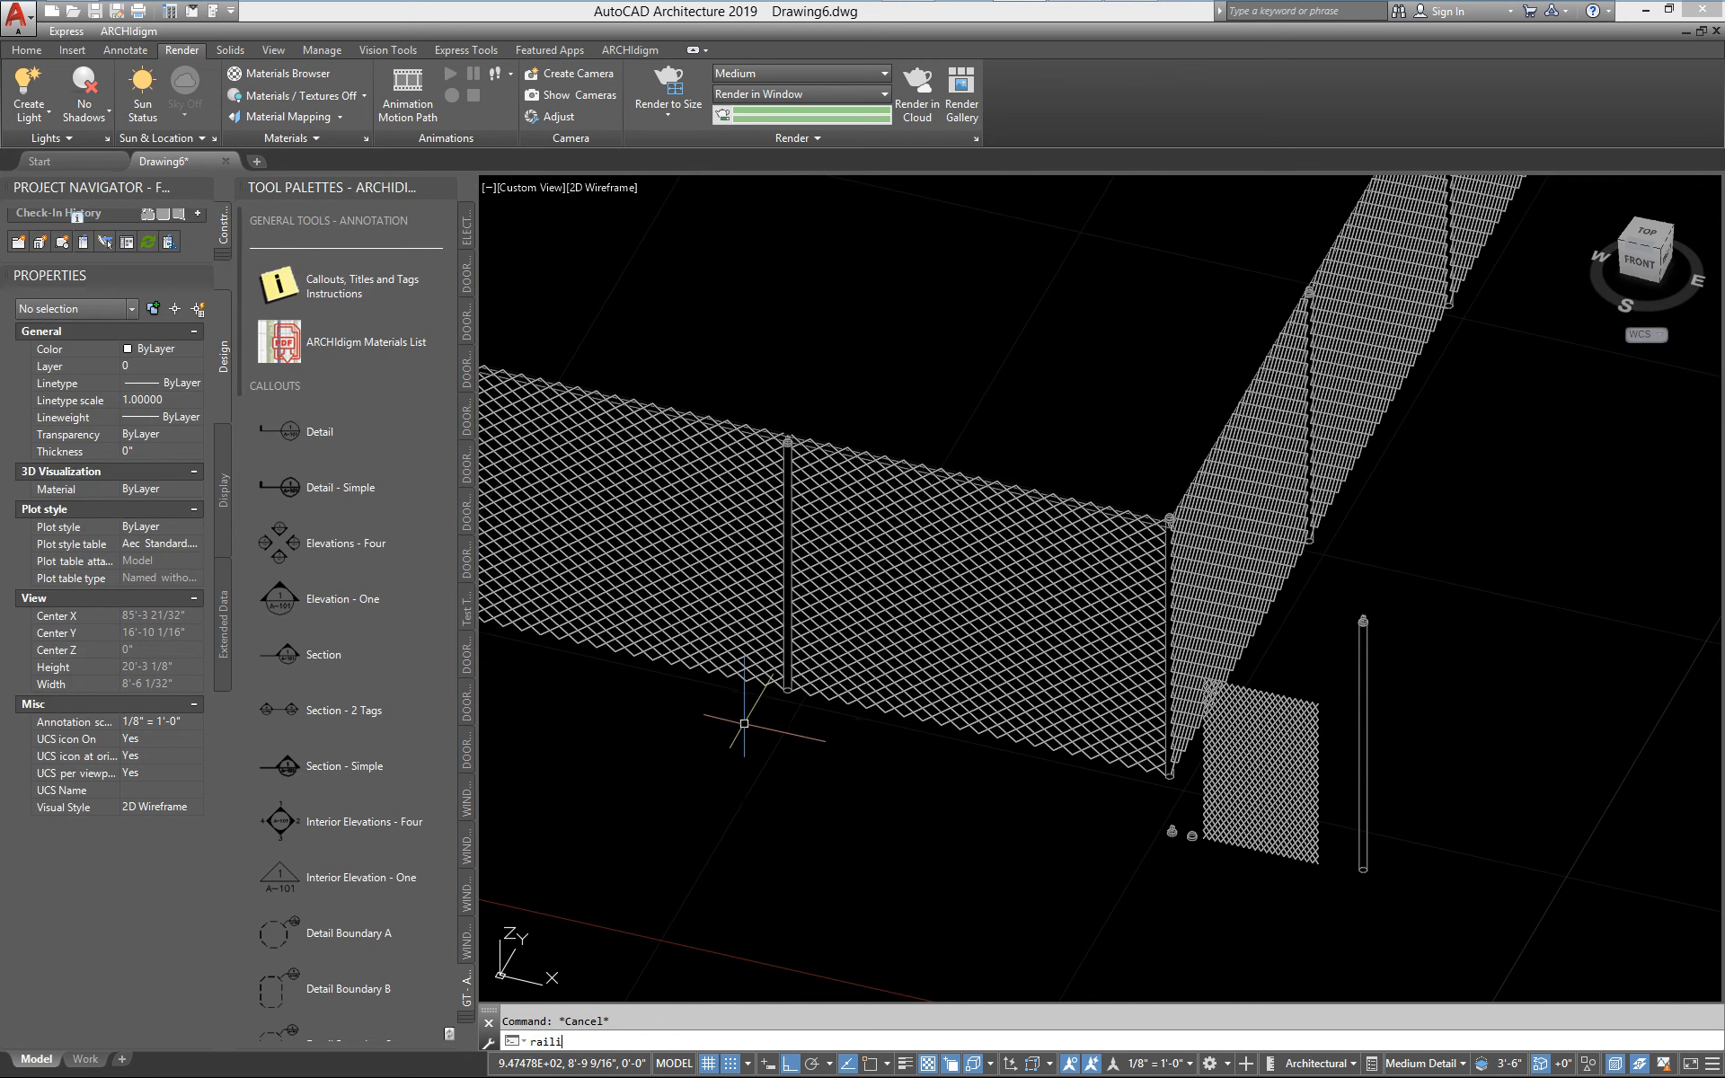
Add a straight run of Standard-style railing on the ground in front of the fence's mesh bays
key(Return)
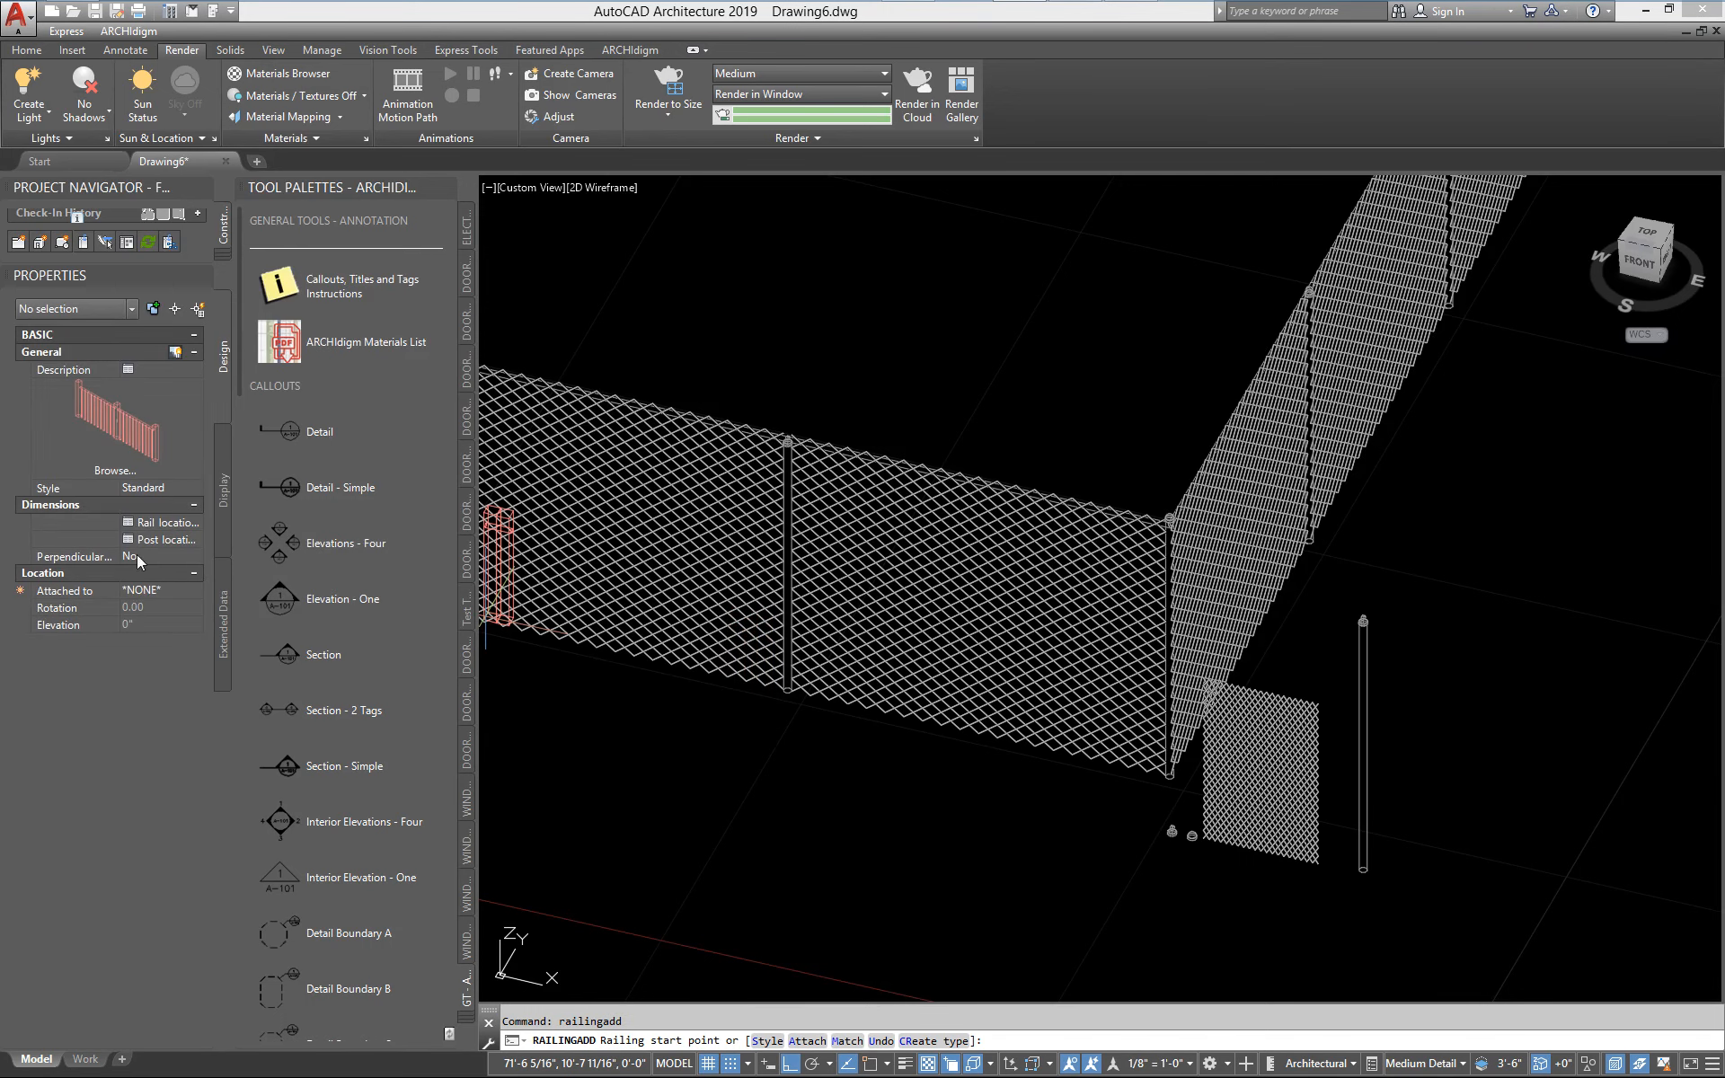
click(529, 860)
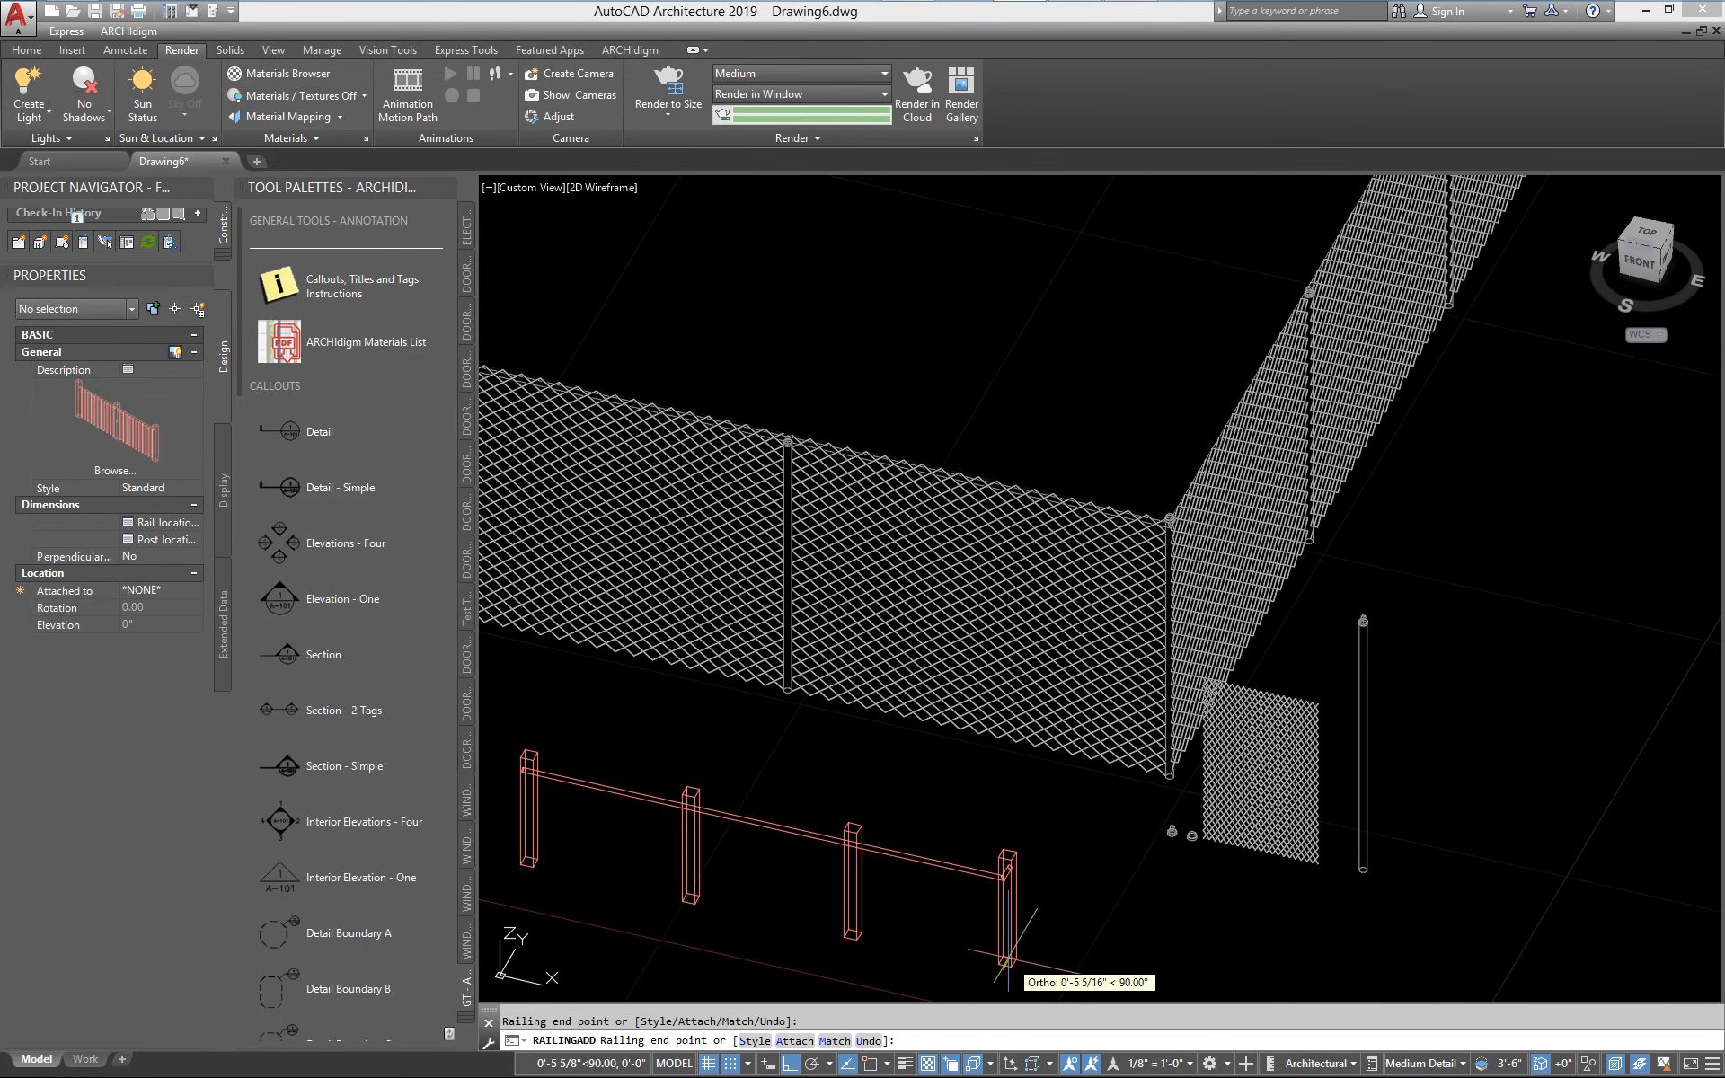
click(1022, 972)
key(Escape)
middle_drag(970, 781, 1189, 629)
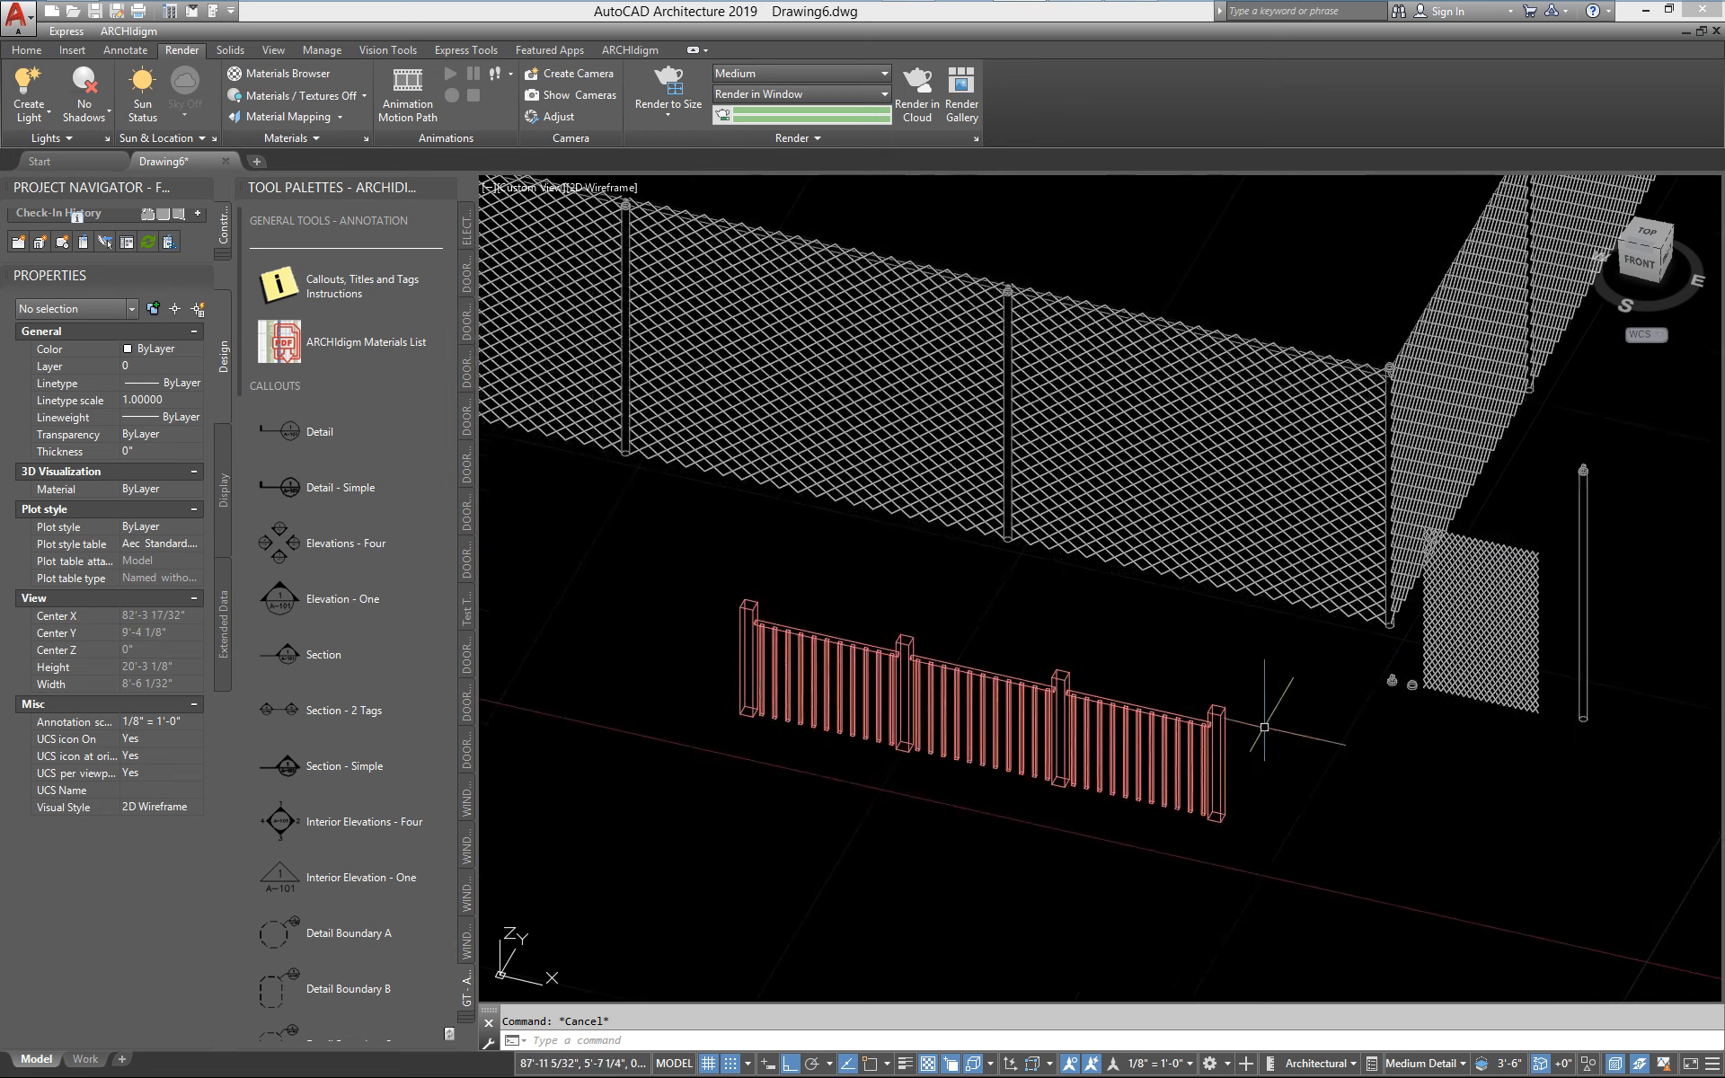
Review the rail location and post location settings of the sample railing's Standard style without changing them
click(739, 618)
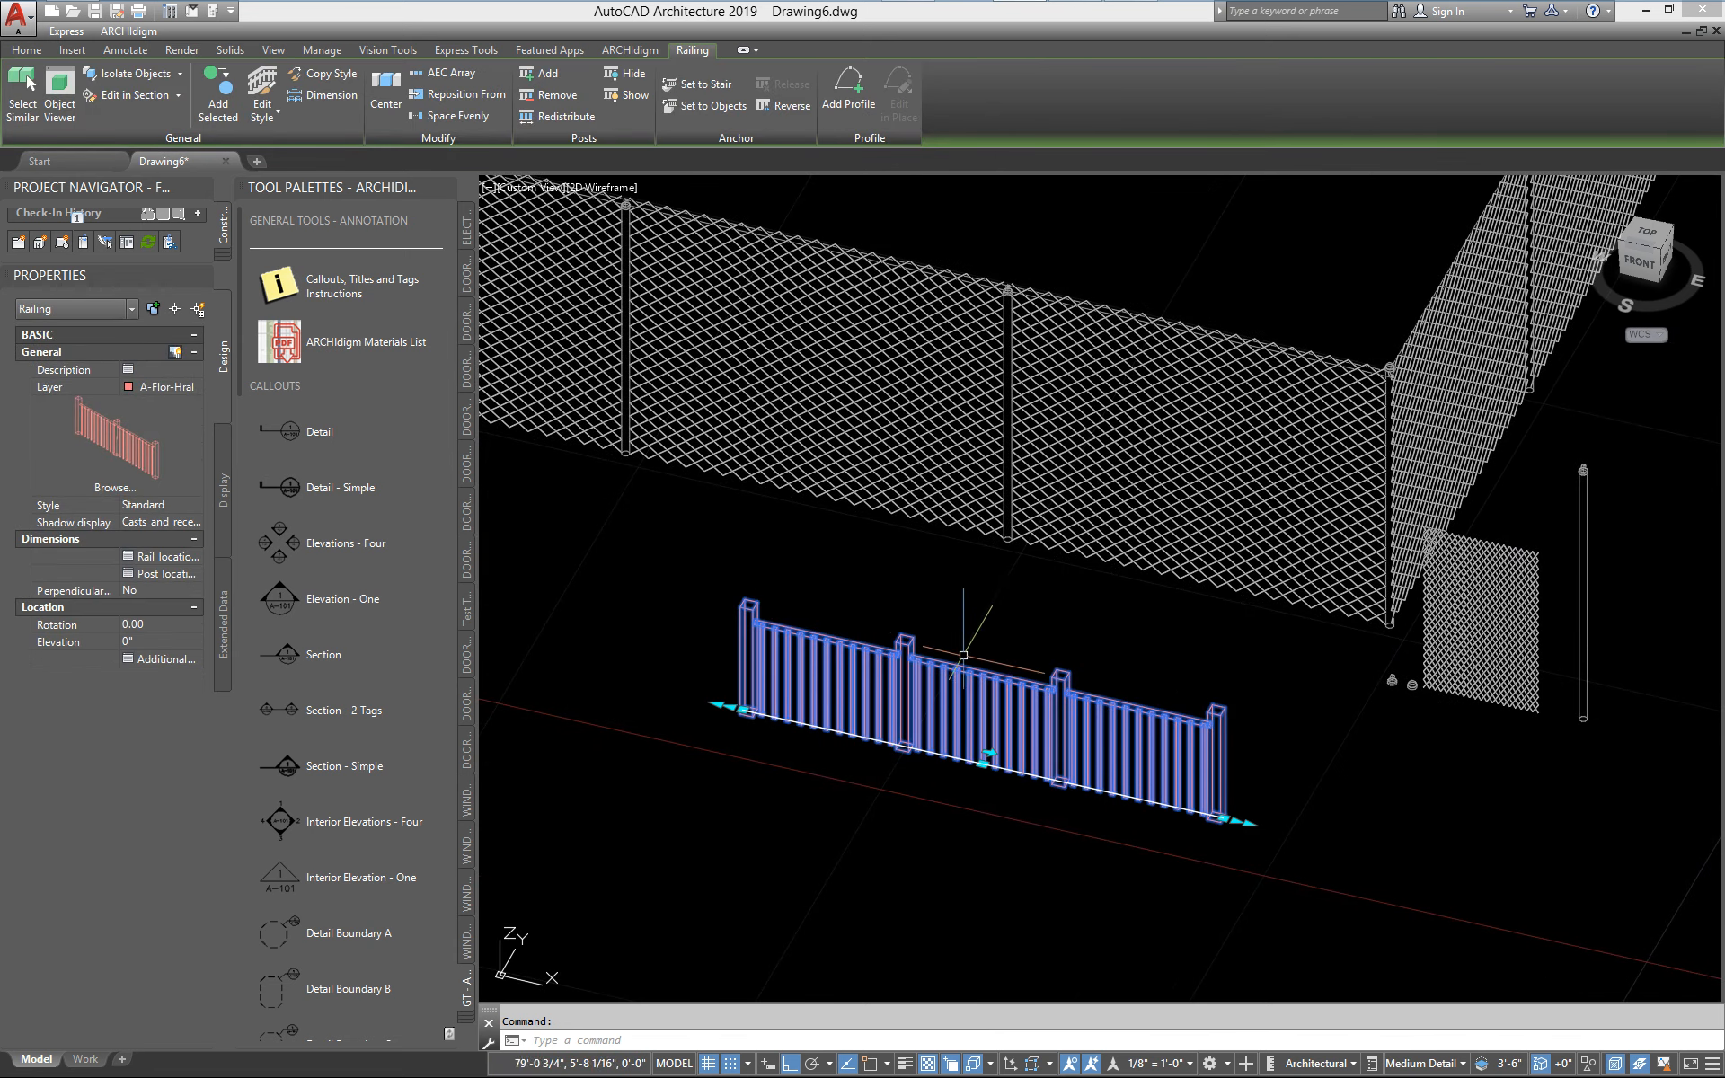
right_click(1042, 631)
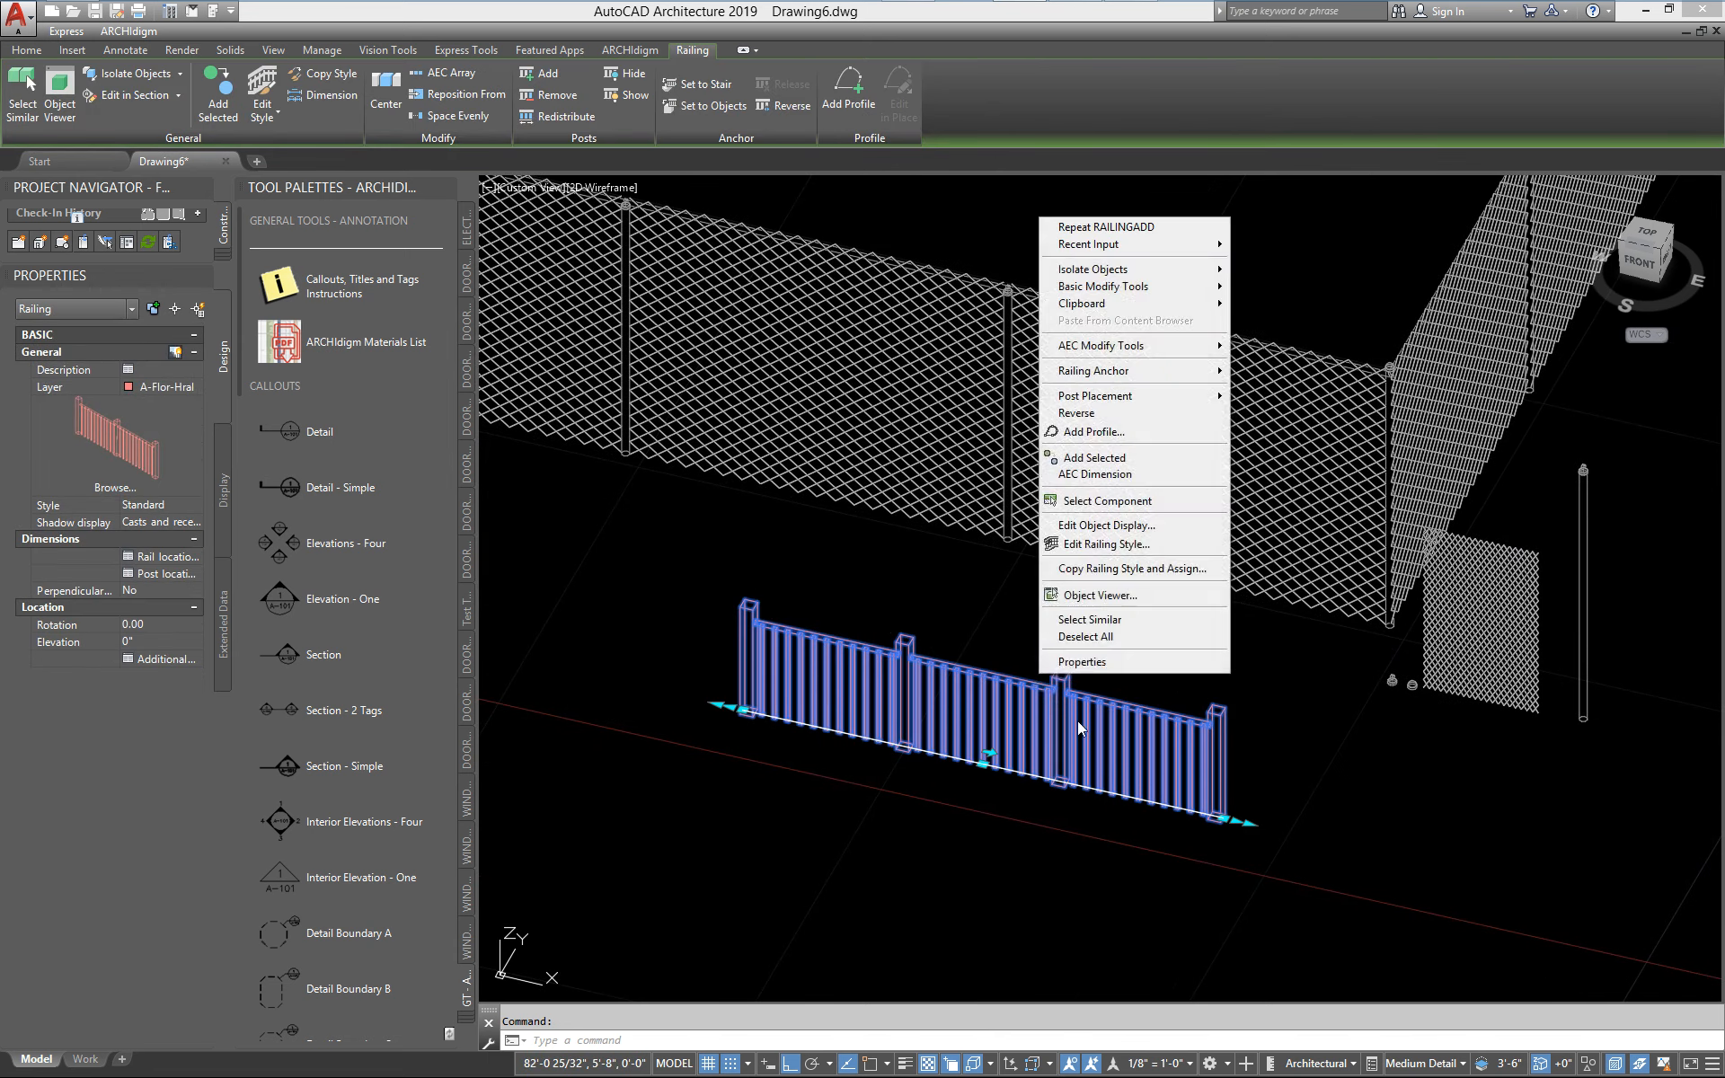
click(1100, 544)
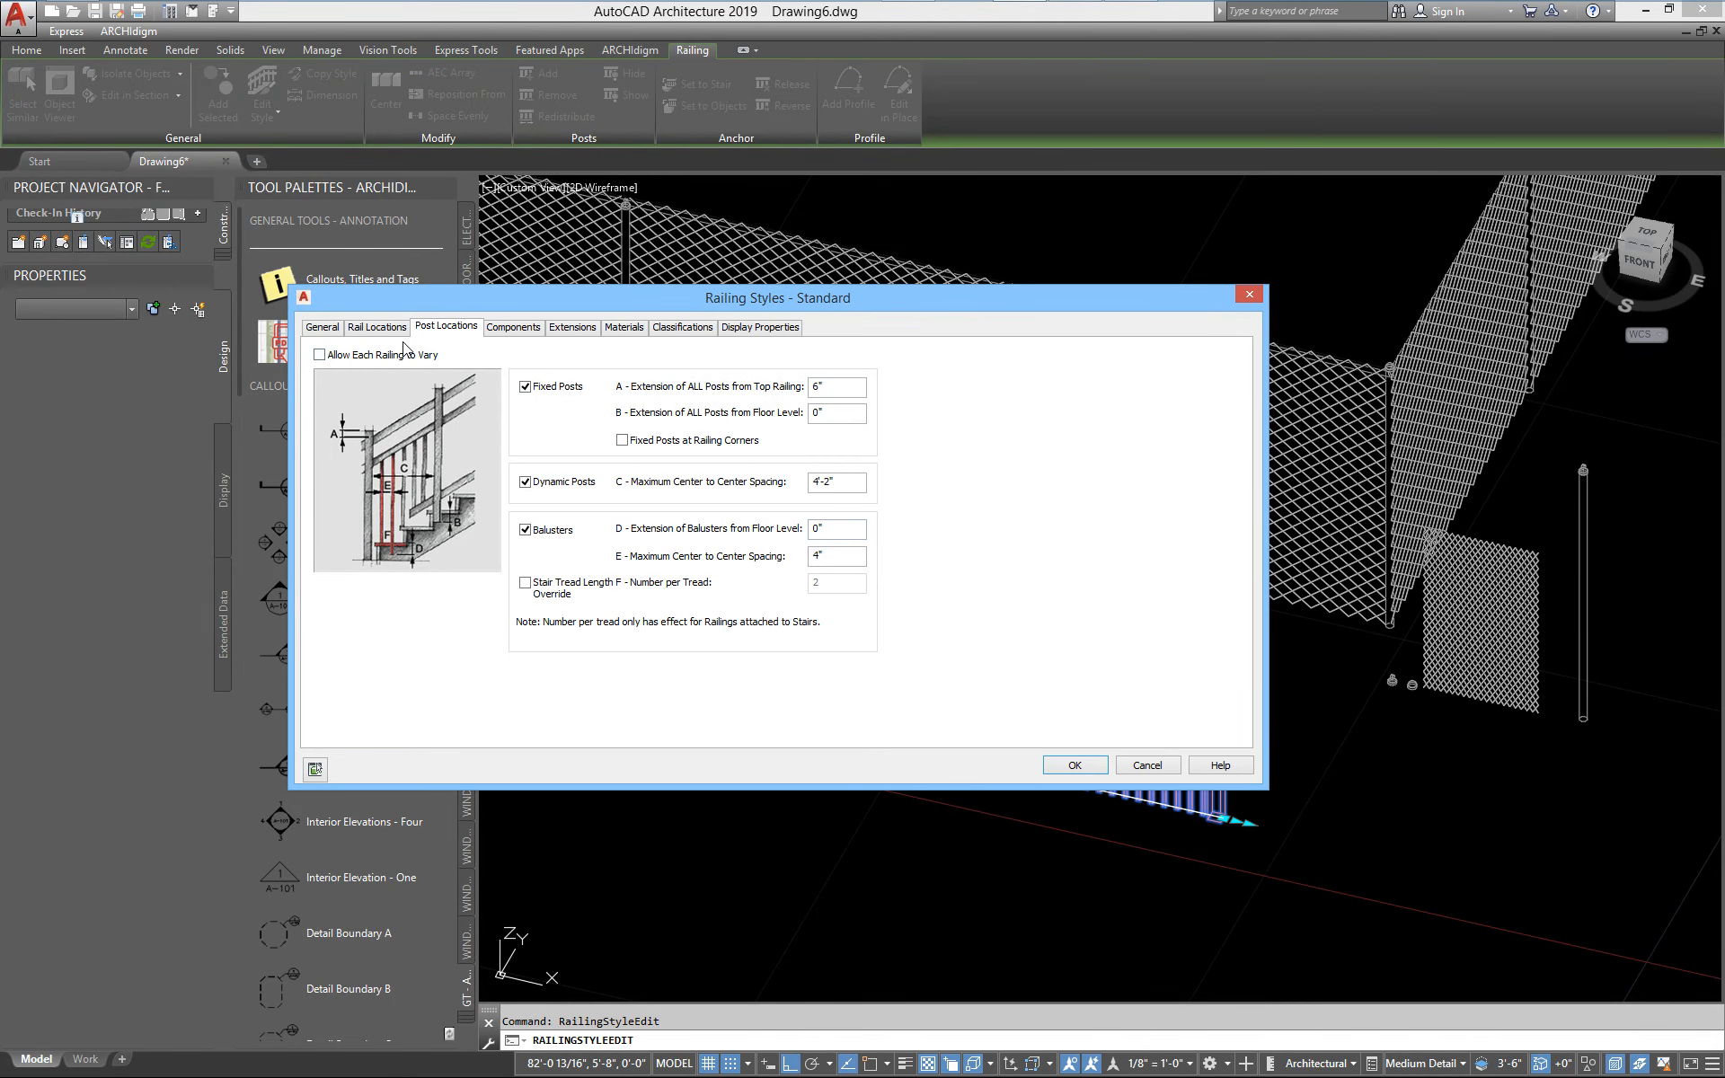
click(377, 329)
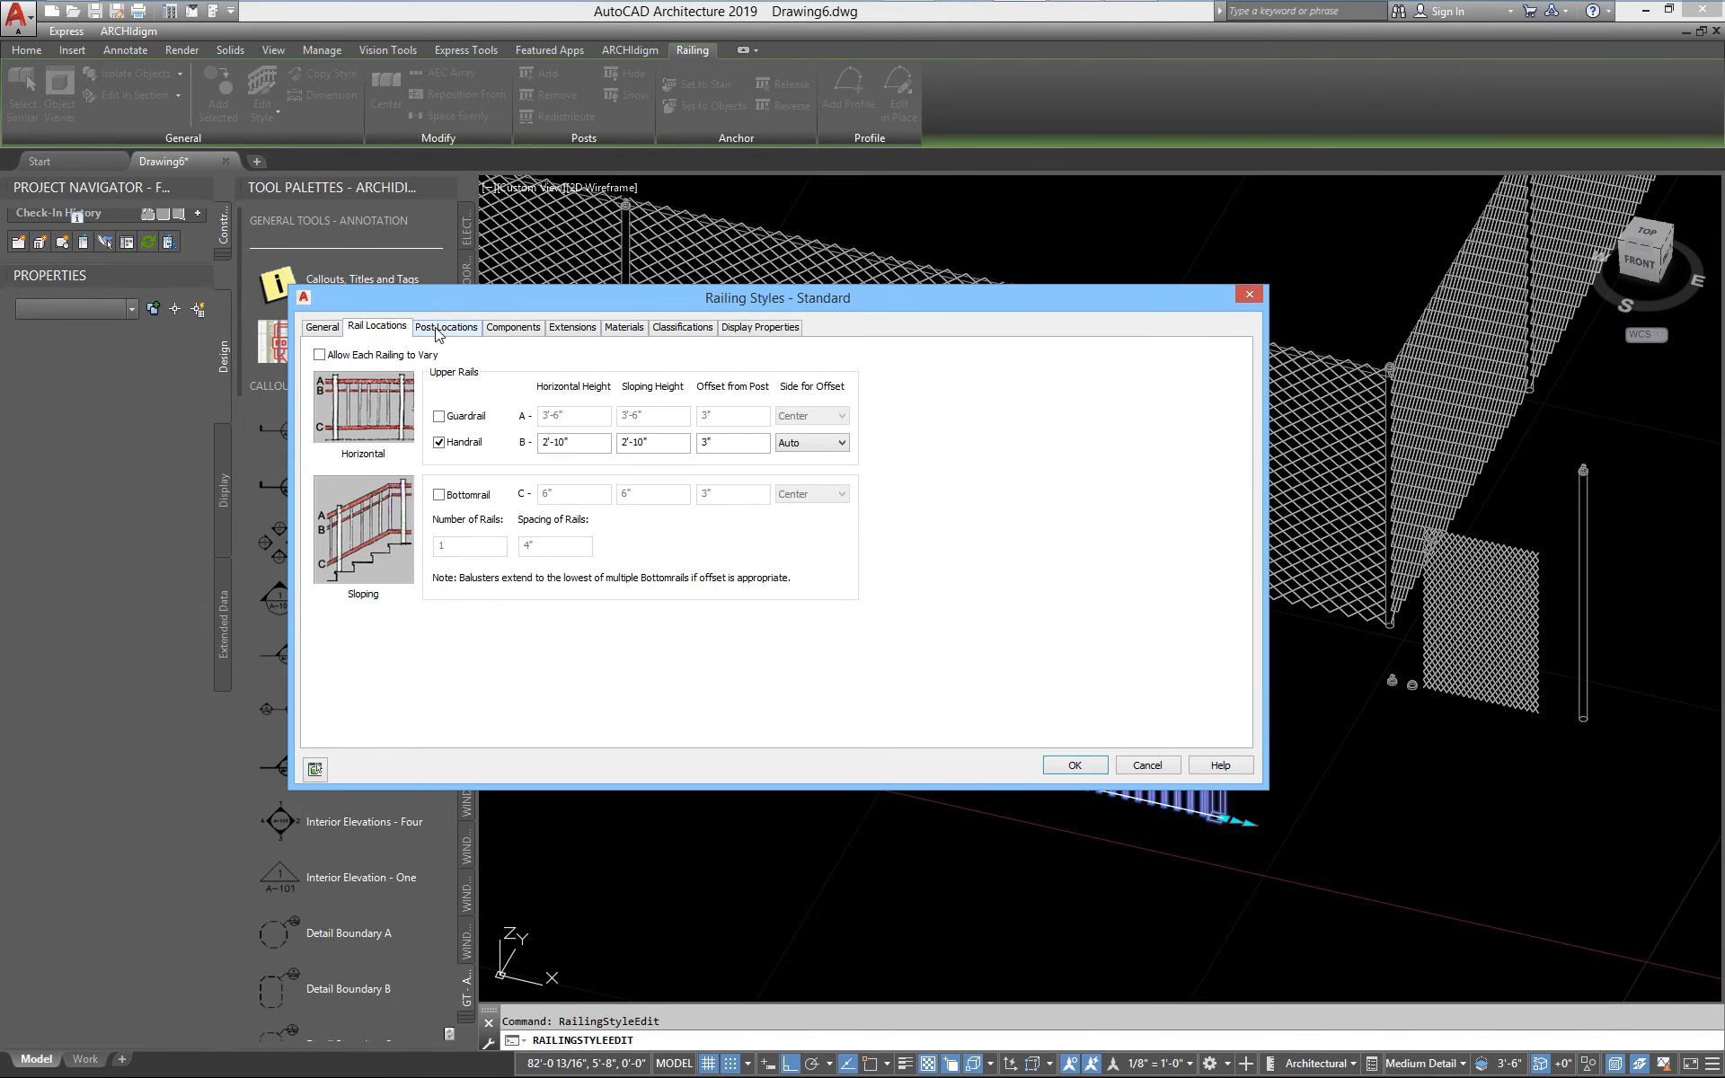
click(440, 328)
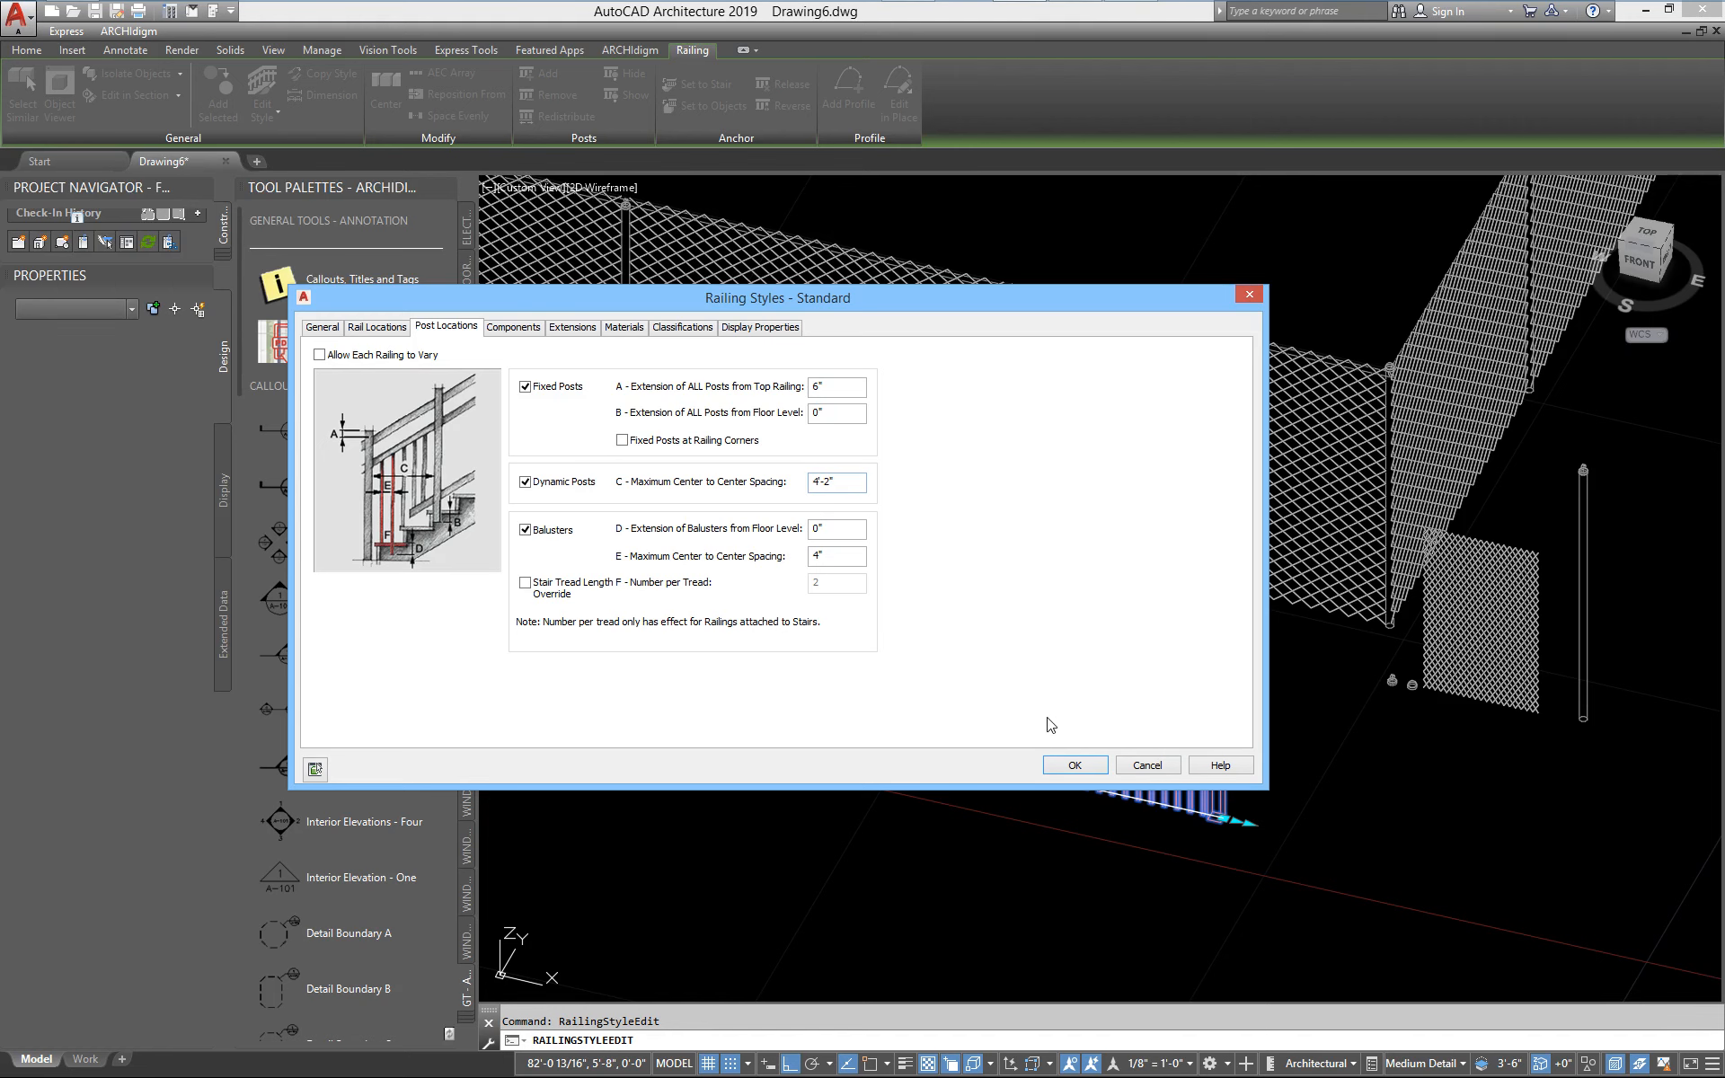
click(1155, 765)
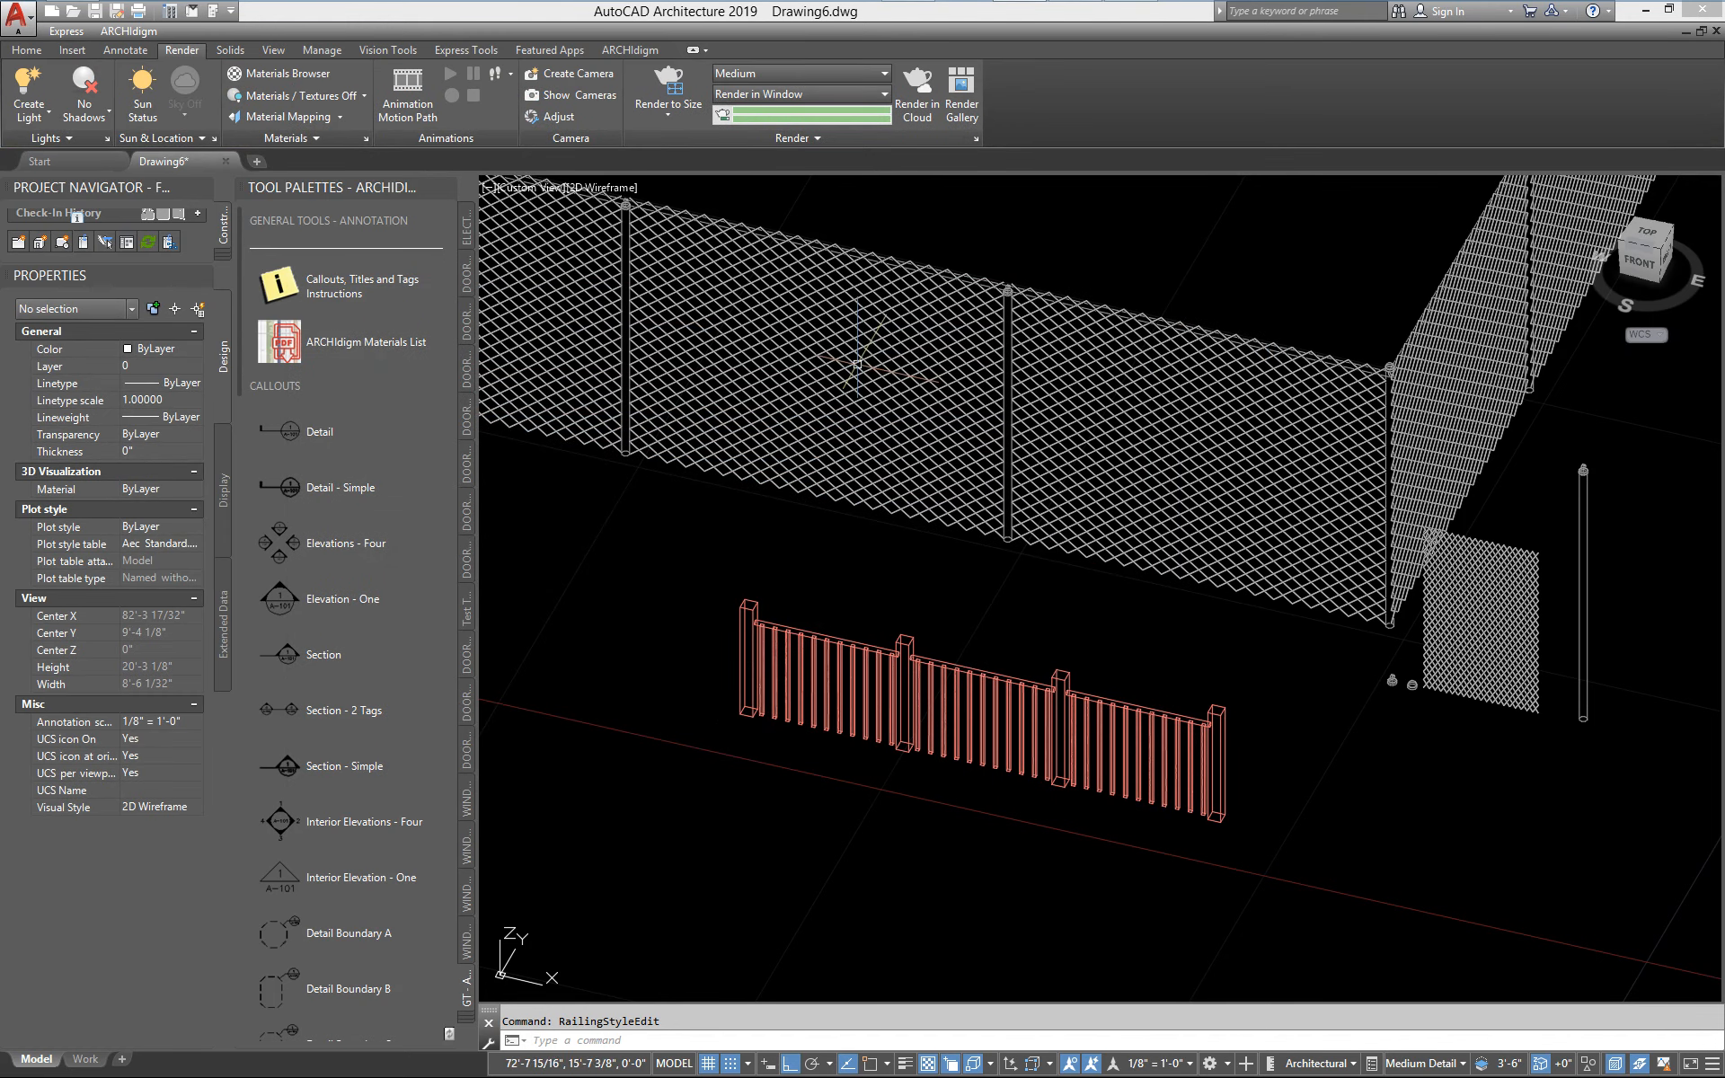
Delete the sample Standard railing in front of the fence
click(1032, 728)
key(Delete)
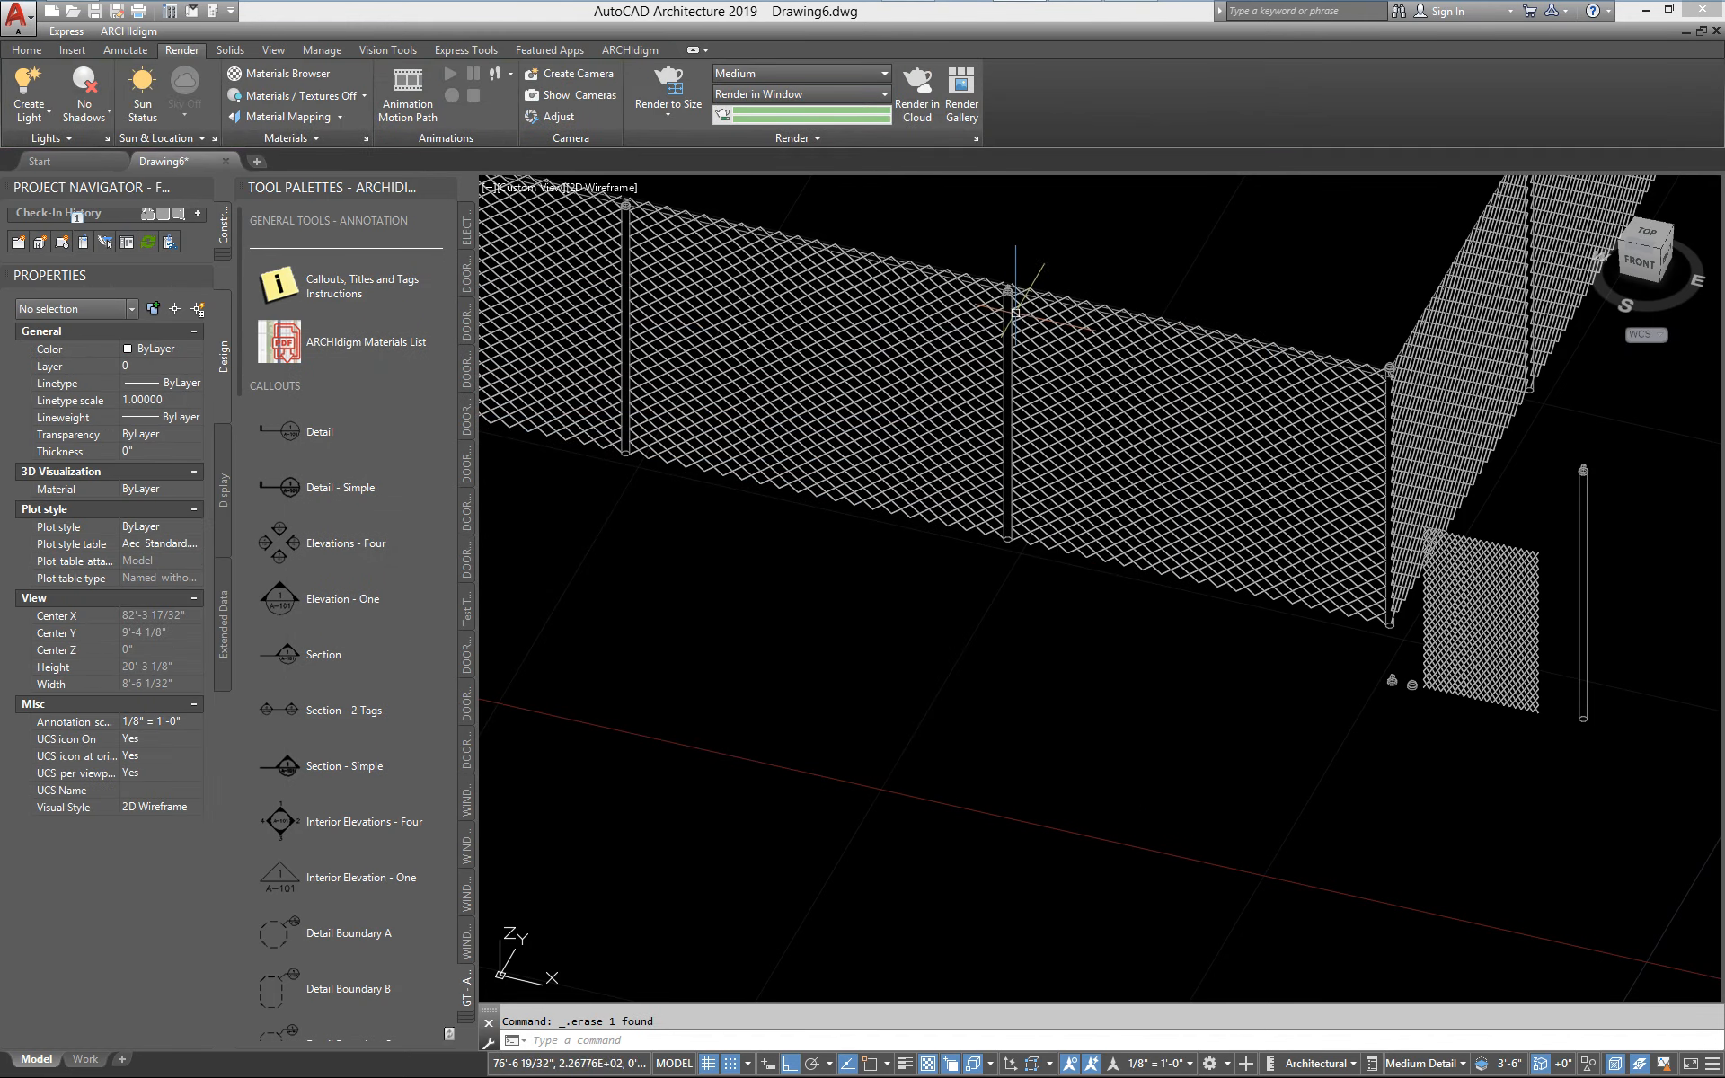
Inspect the inserted line post block up close and check its block name in the properties
scroll(997, 297, up, 2)
scroll(1387, 694, down, 3)
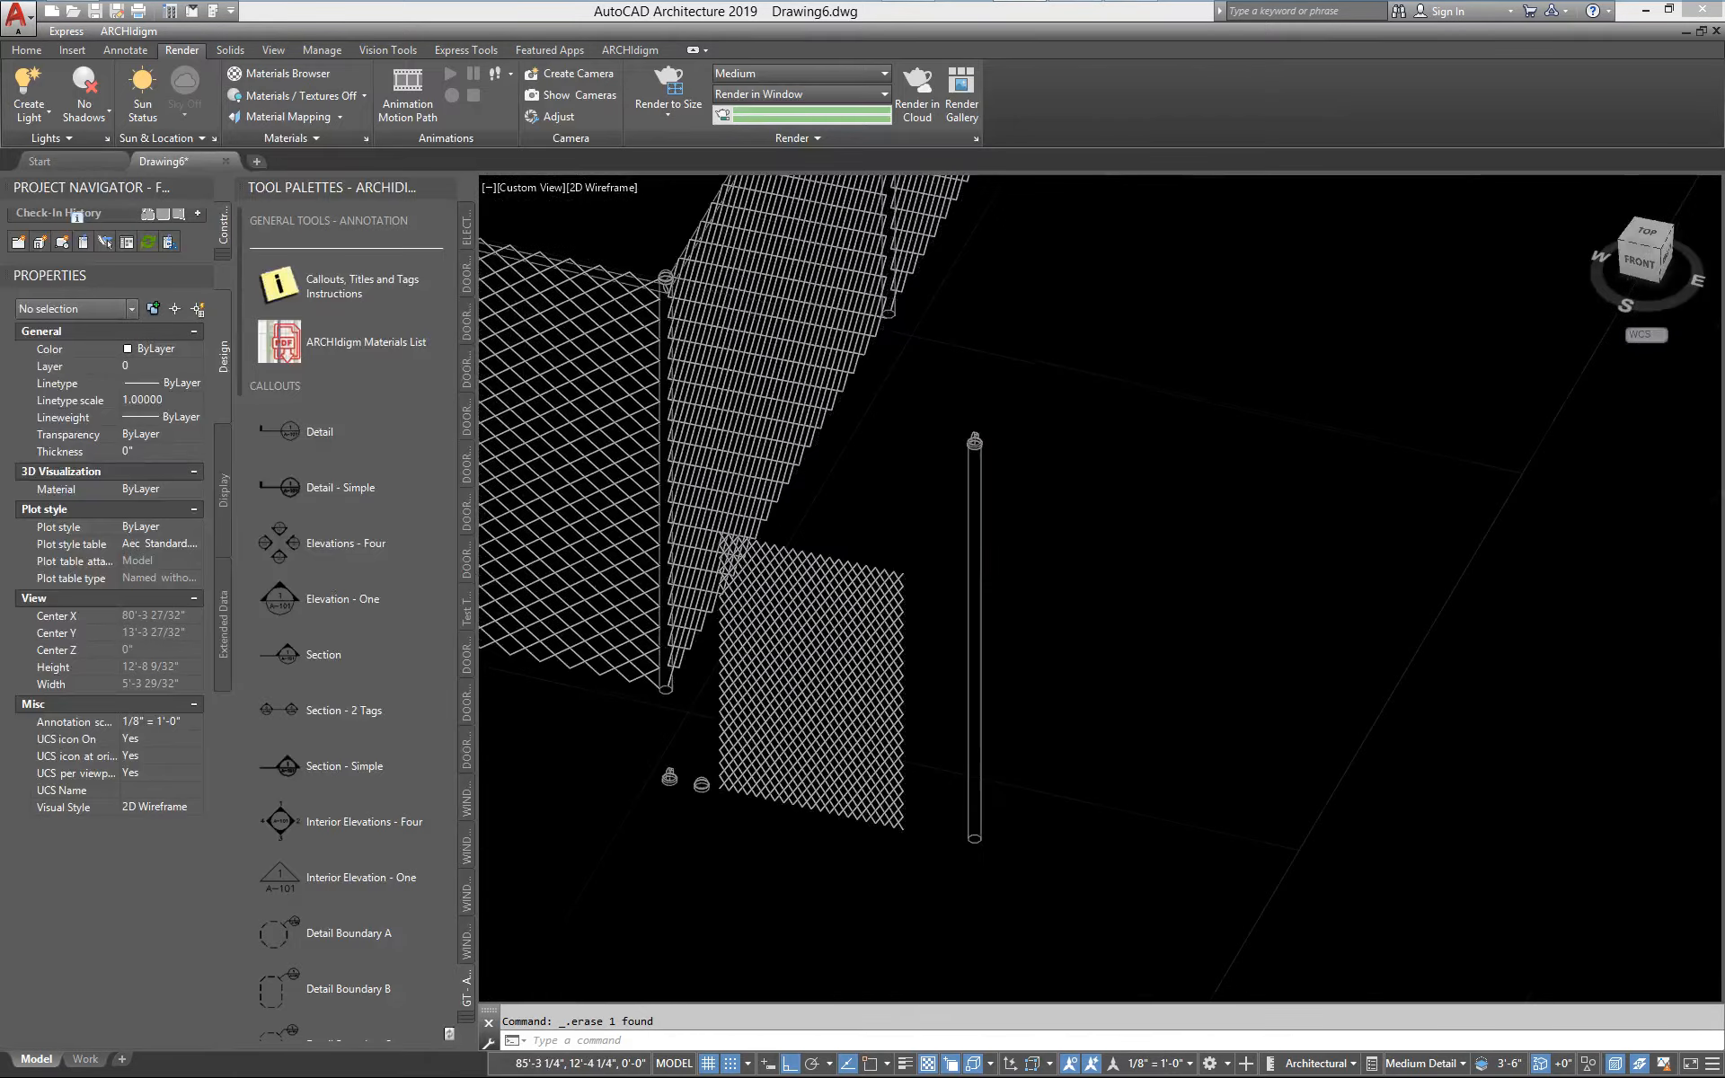
scroll(1013, 861, up, 2)
click(1013, 861)
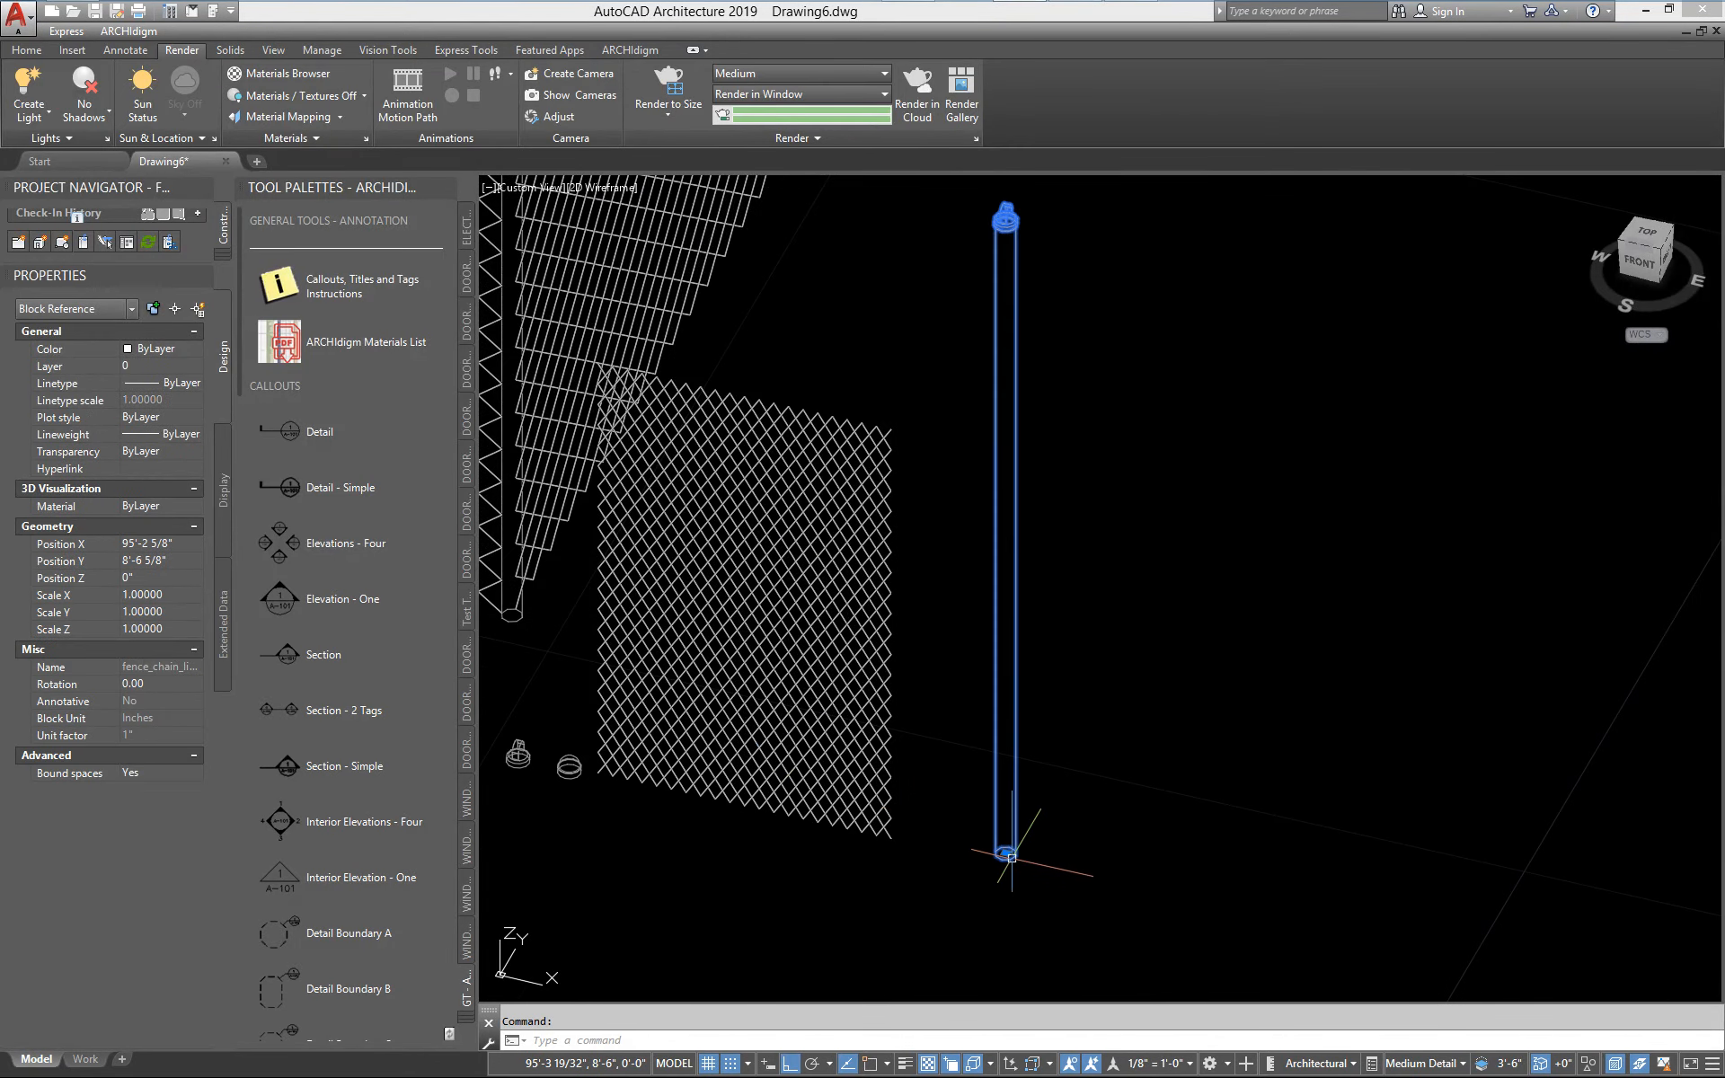
middle_drag(1013, 862, 1021, 892)
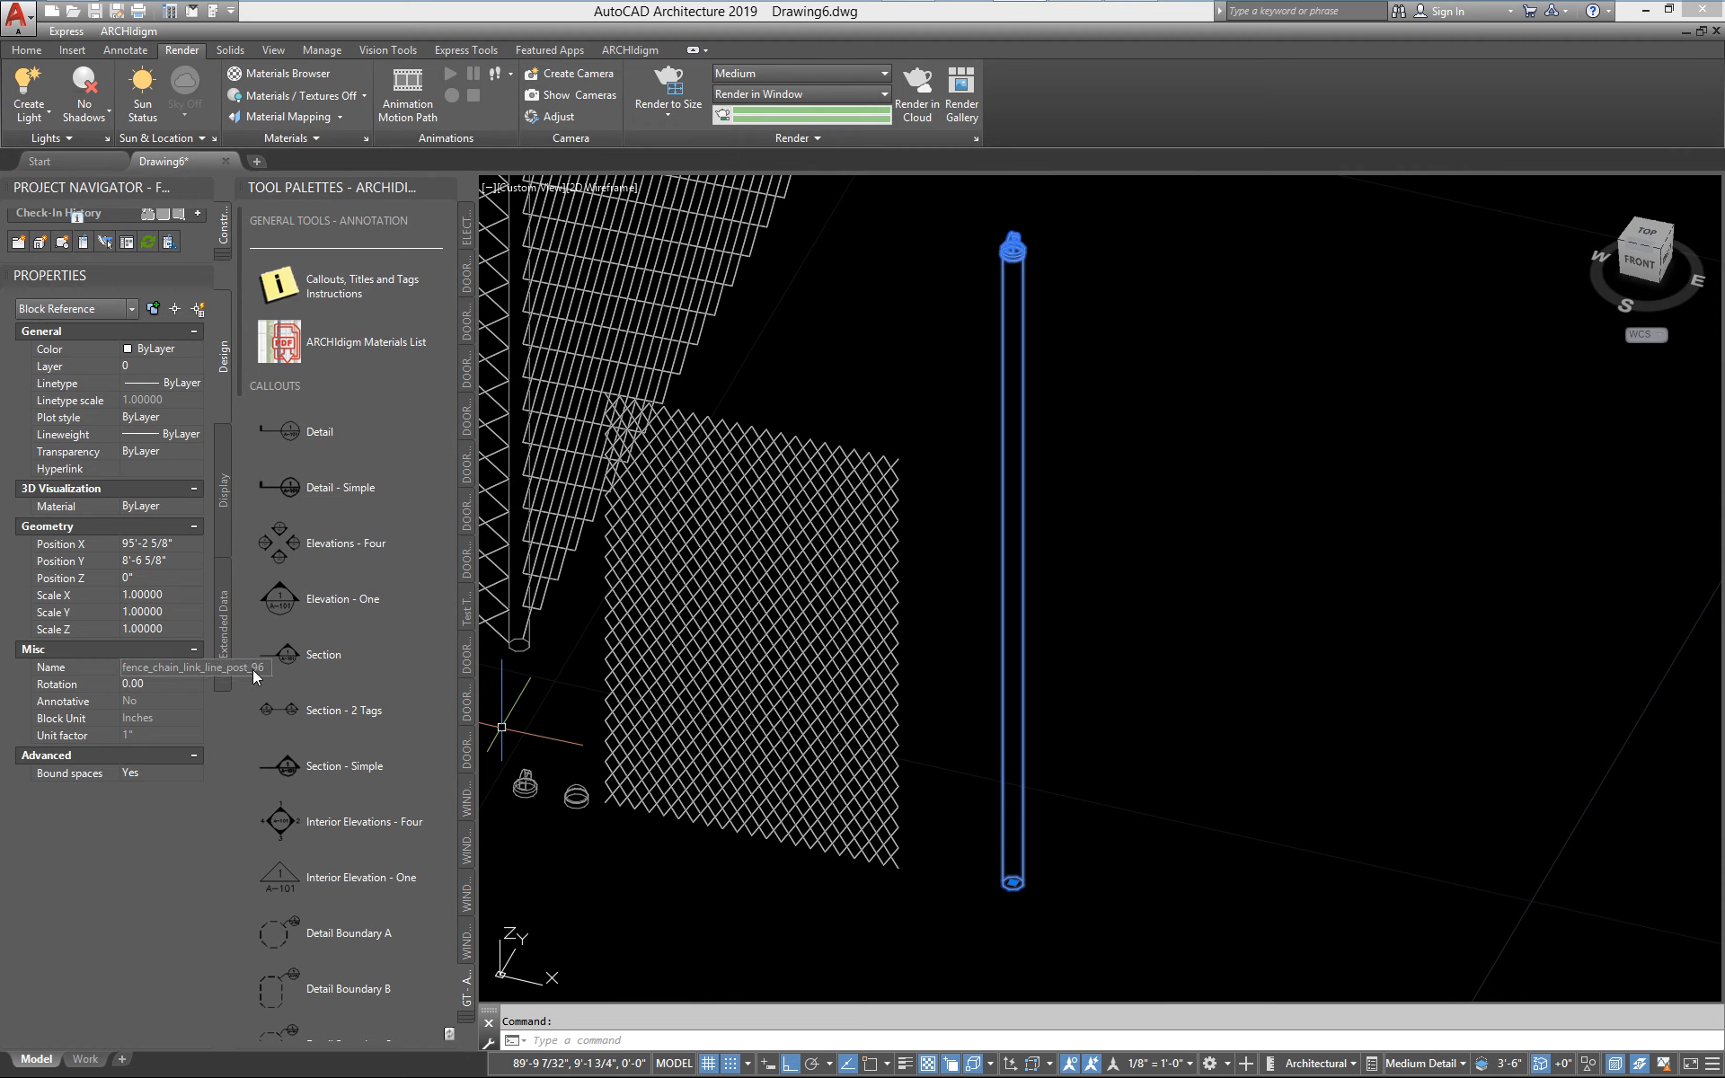
key(Escape)
scroll(826, 664, down, 1)
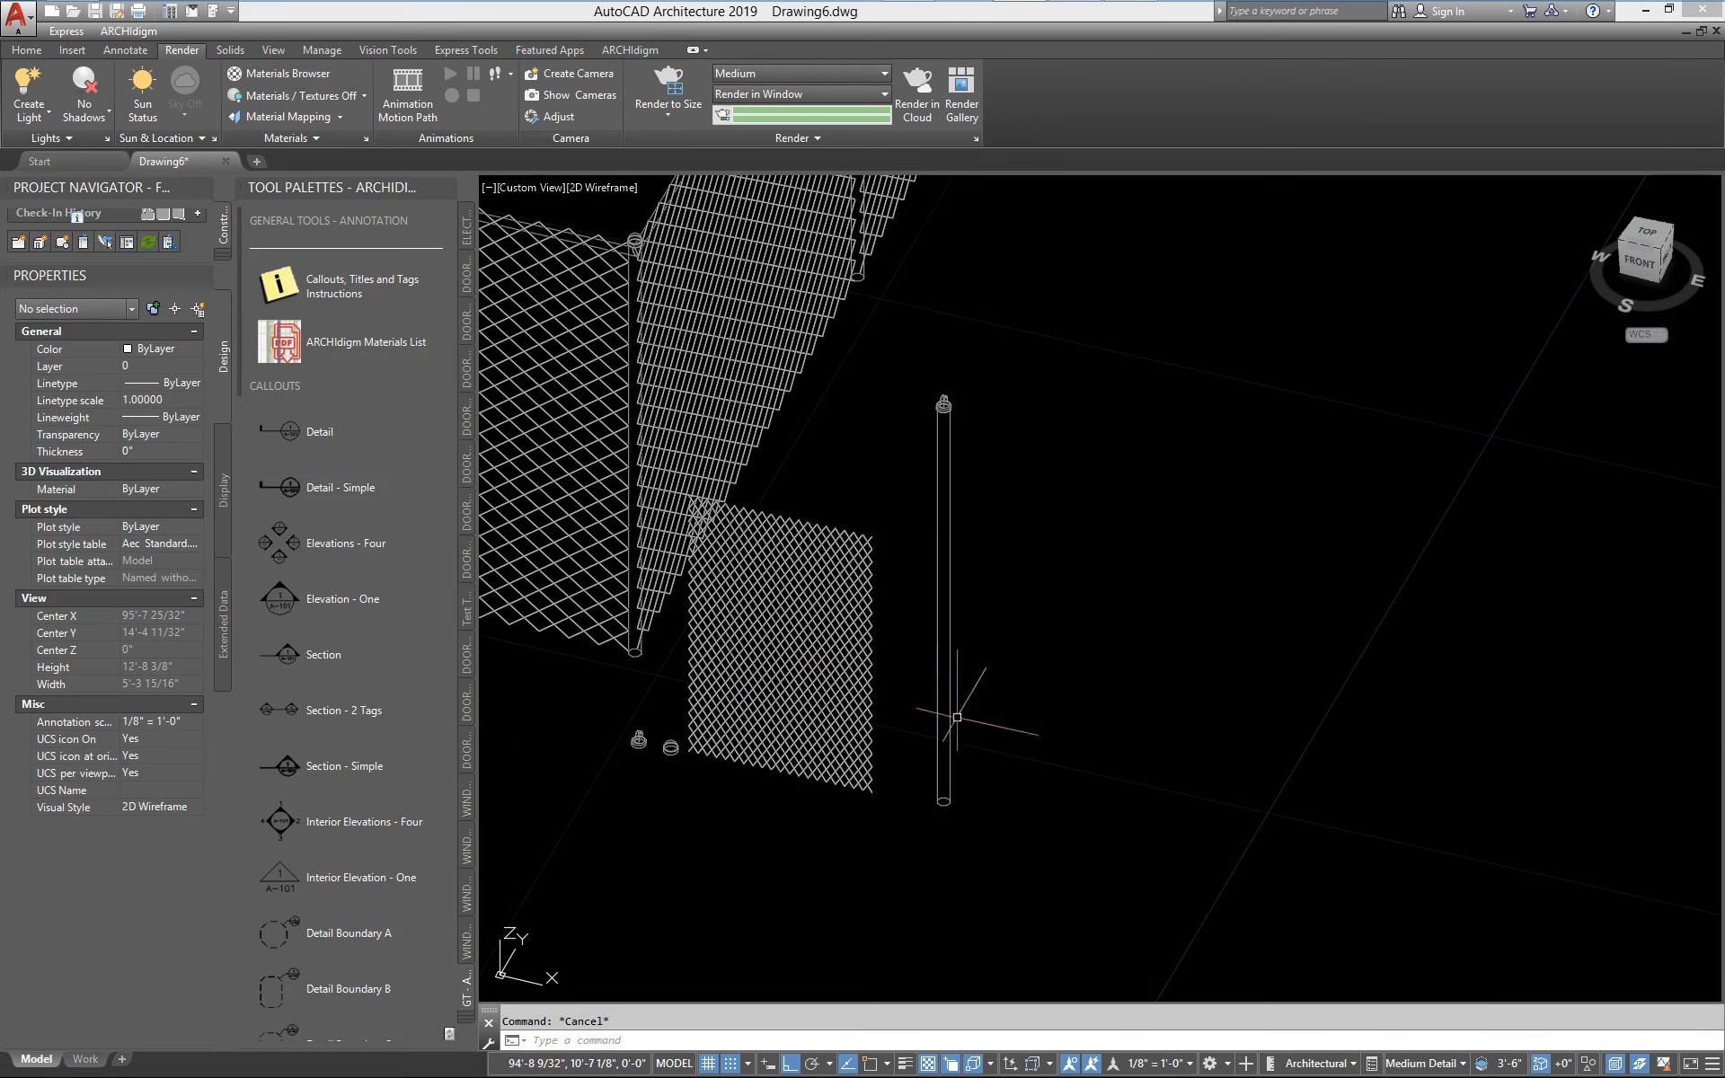
Compare the loose post, cap and mesh blocks with the corner and line posts of the chain link fence
middle_drag(956, 717, 1176, 719)
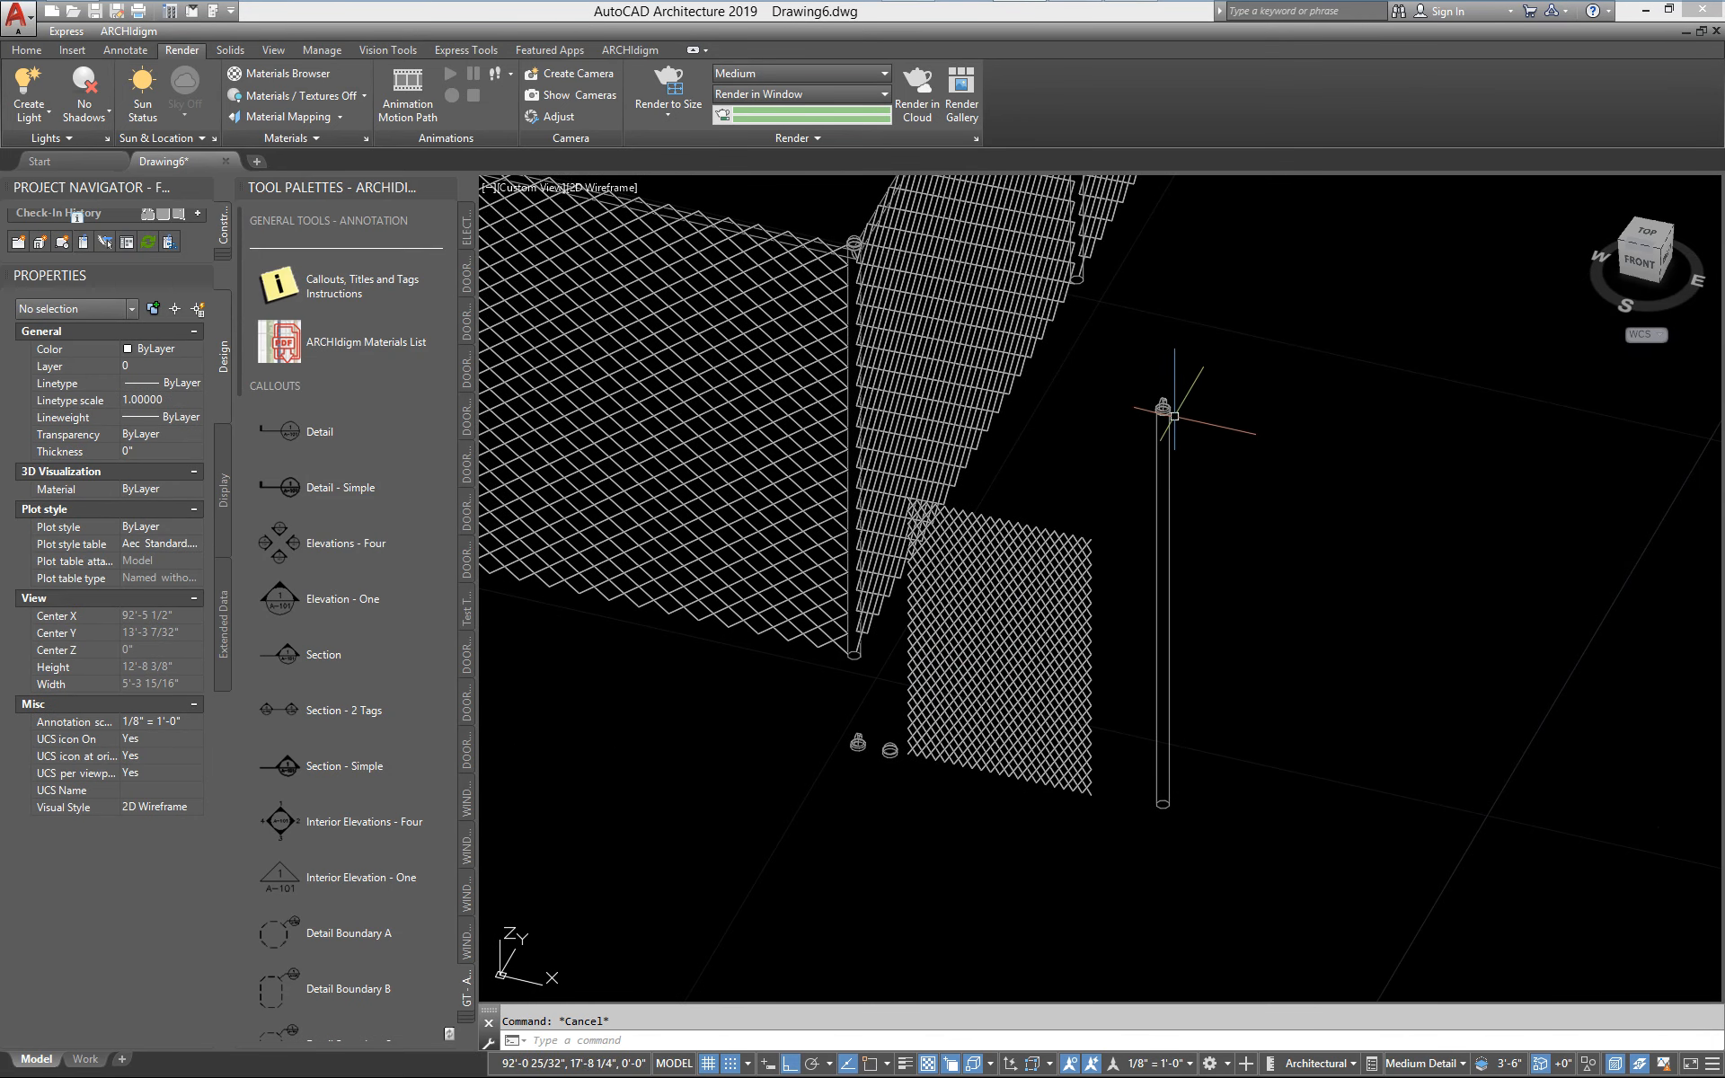
scroll(1152, 413, up, 4)
scroll(1159, 416, down, 4)
middle_drag(674, 459, 934, 538)
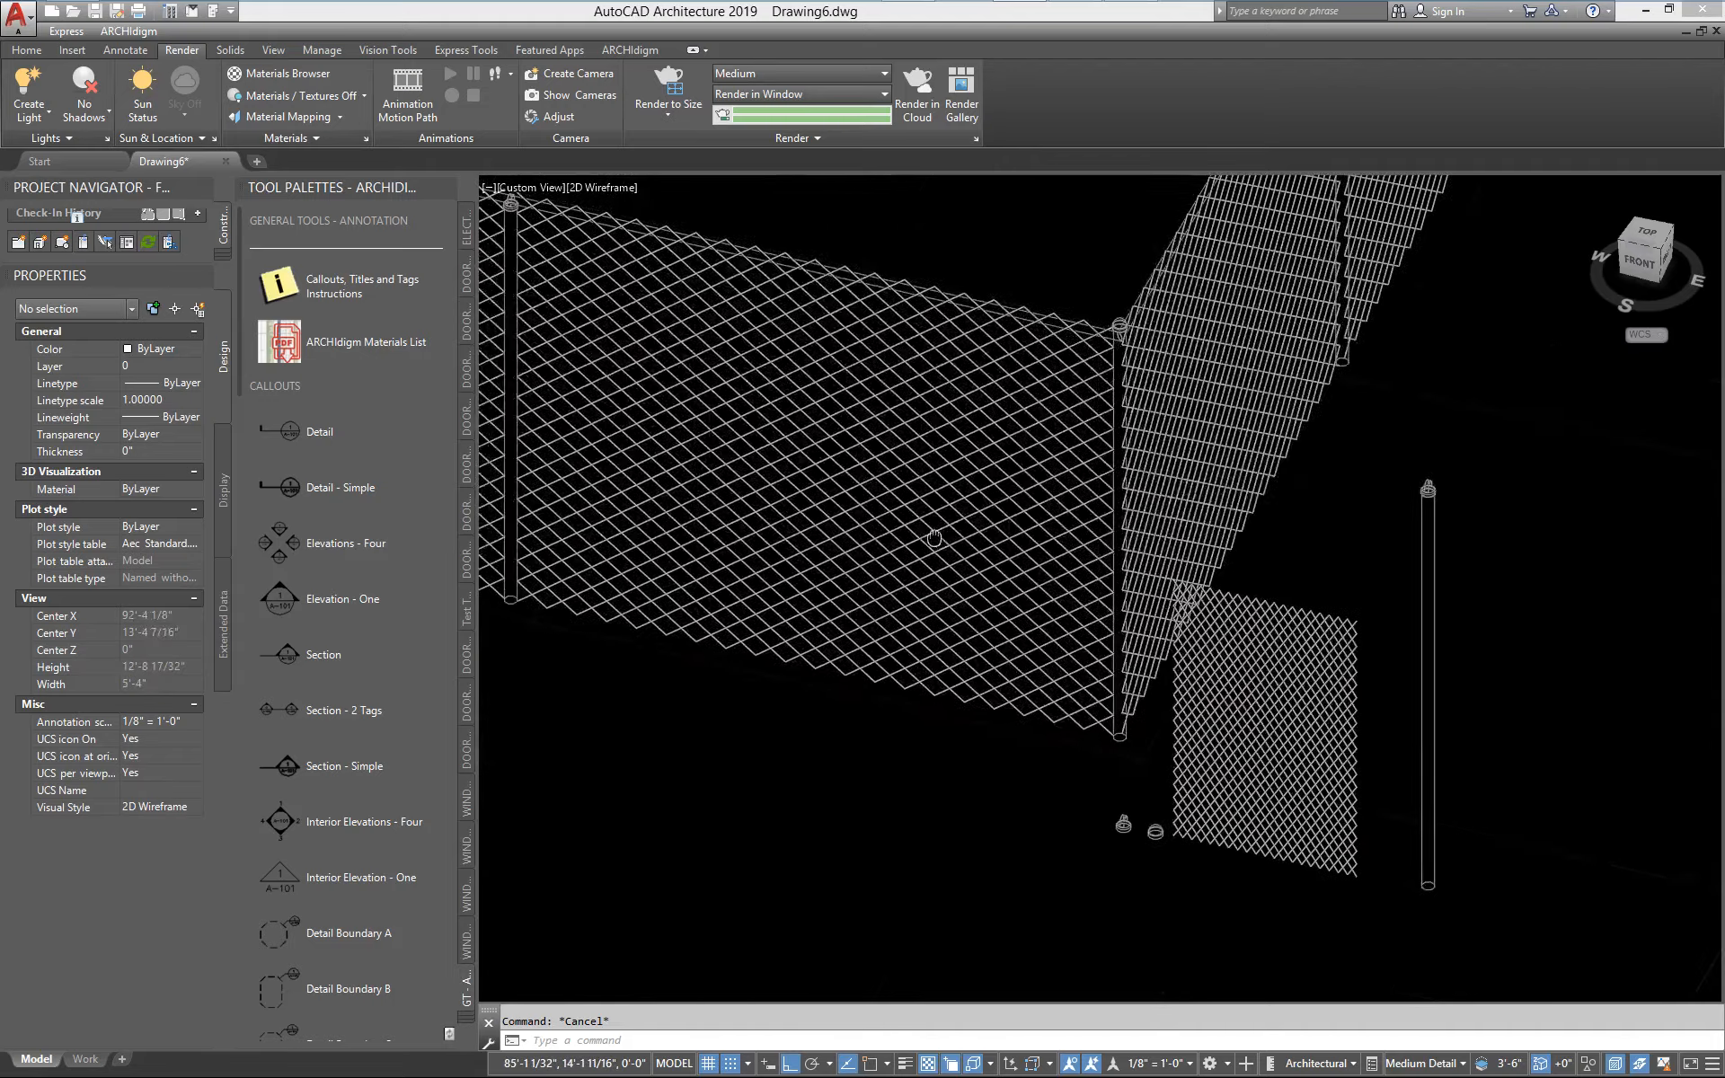
scroll(935, 538, down, 2)
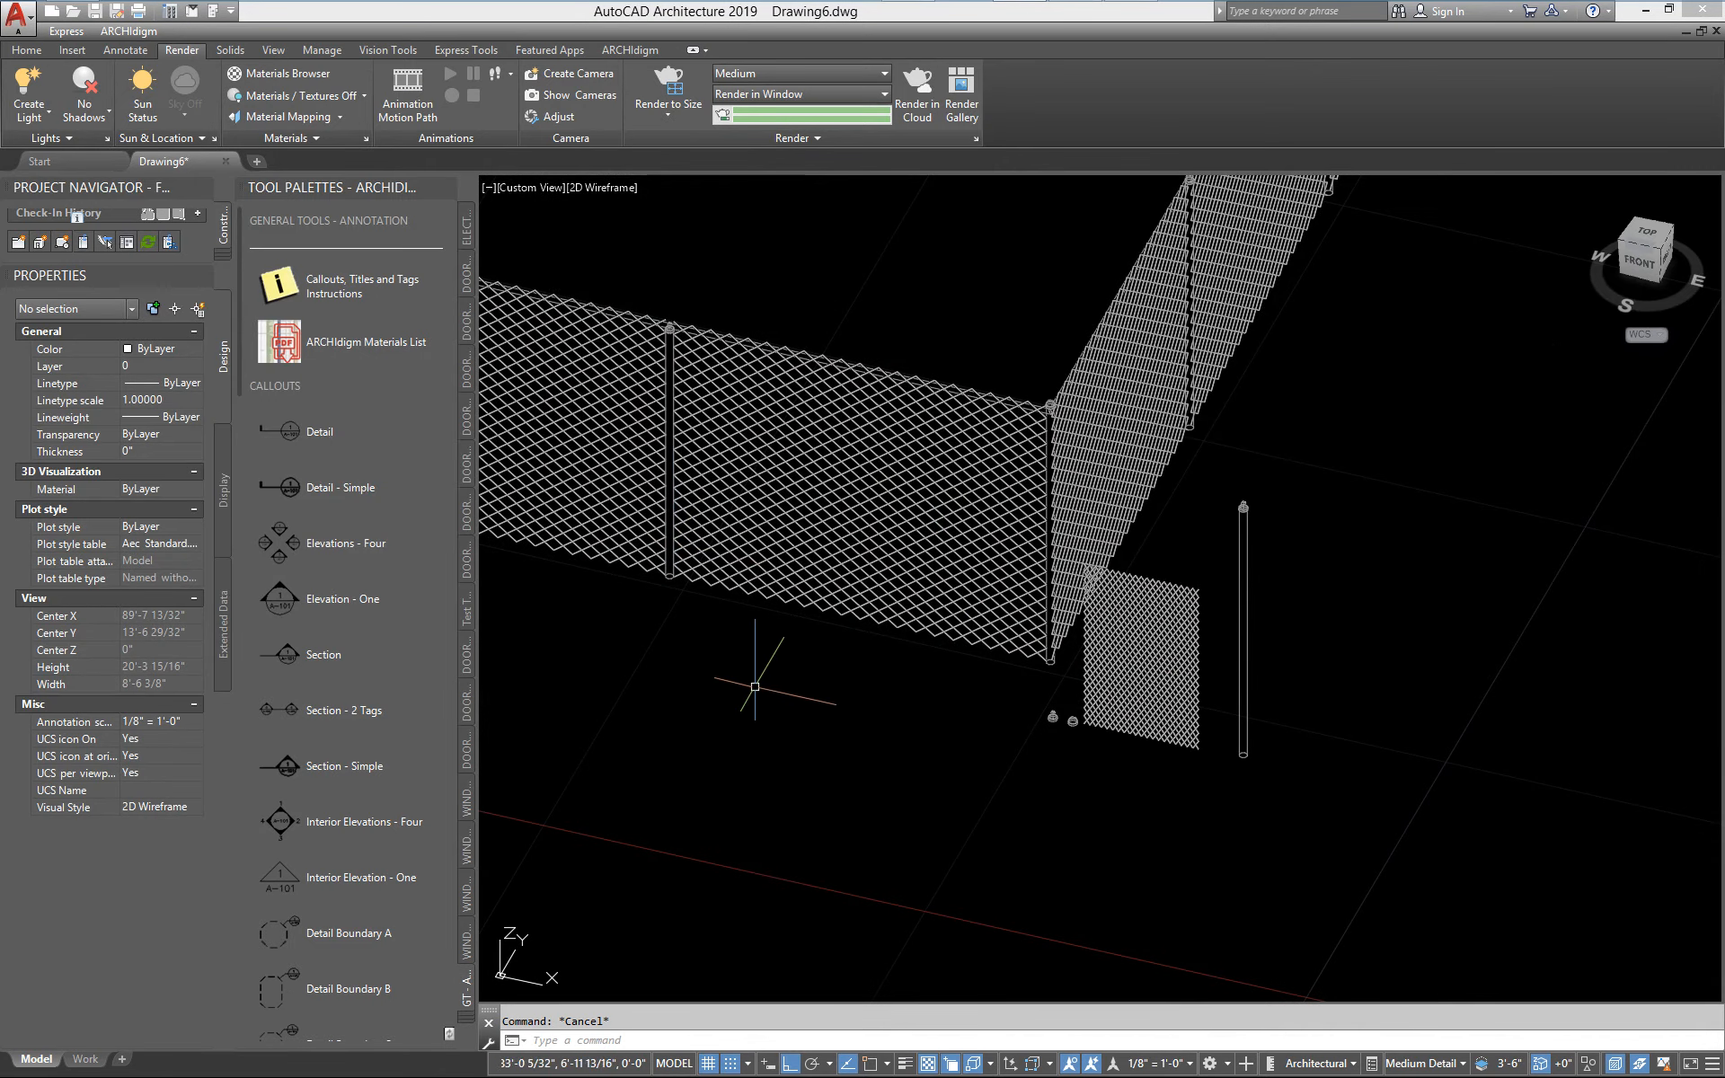
middle_drag(733, 672, 820, 719)
scroll(759, 584, up, 2)
middle_drag(758, 593, 725, 640)
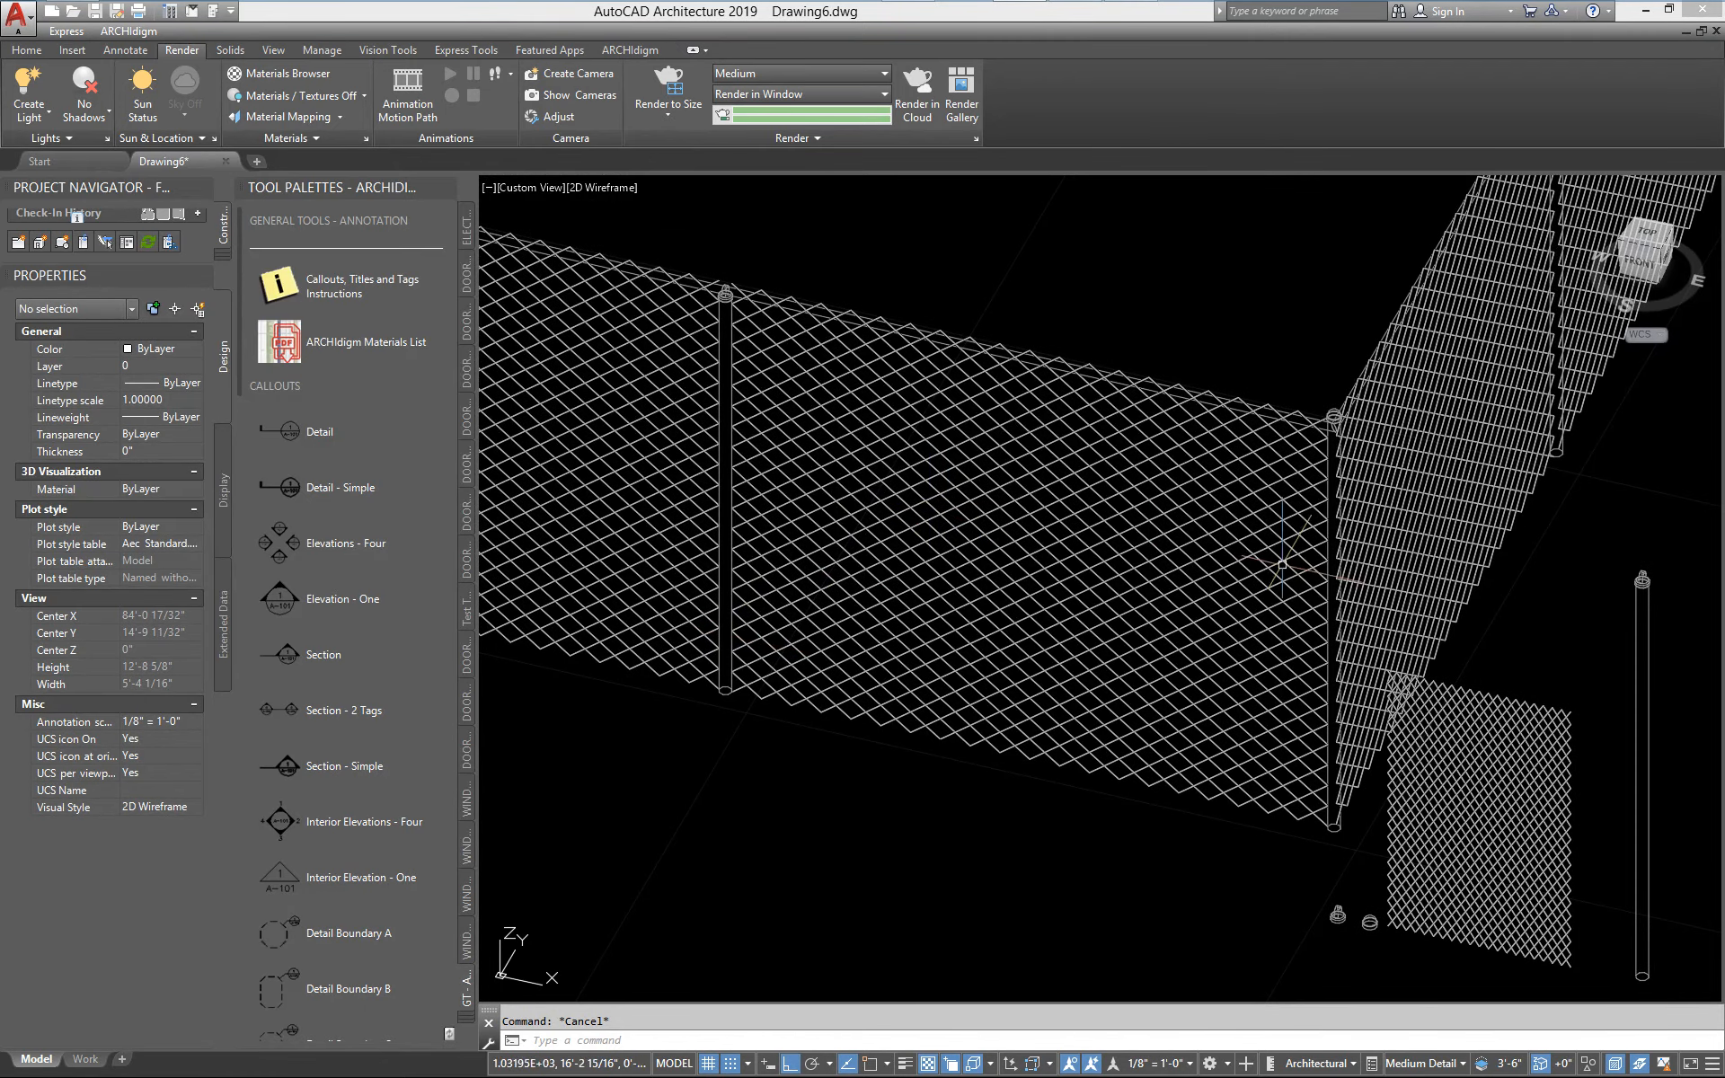
scroll(1358, 396, up, 4)
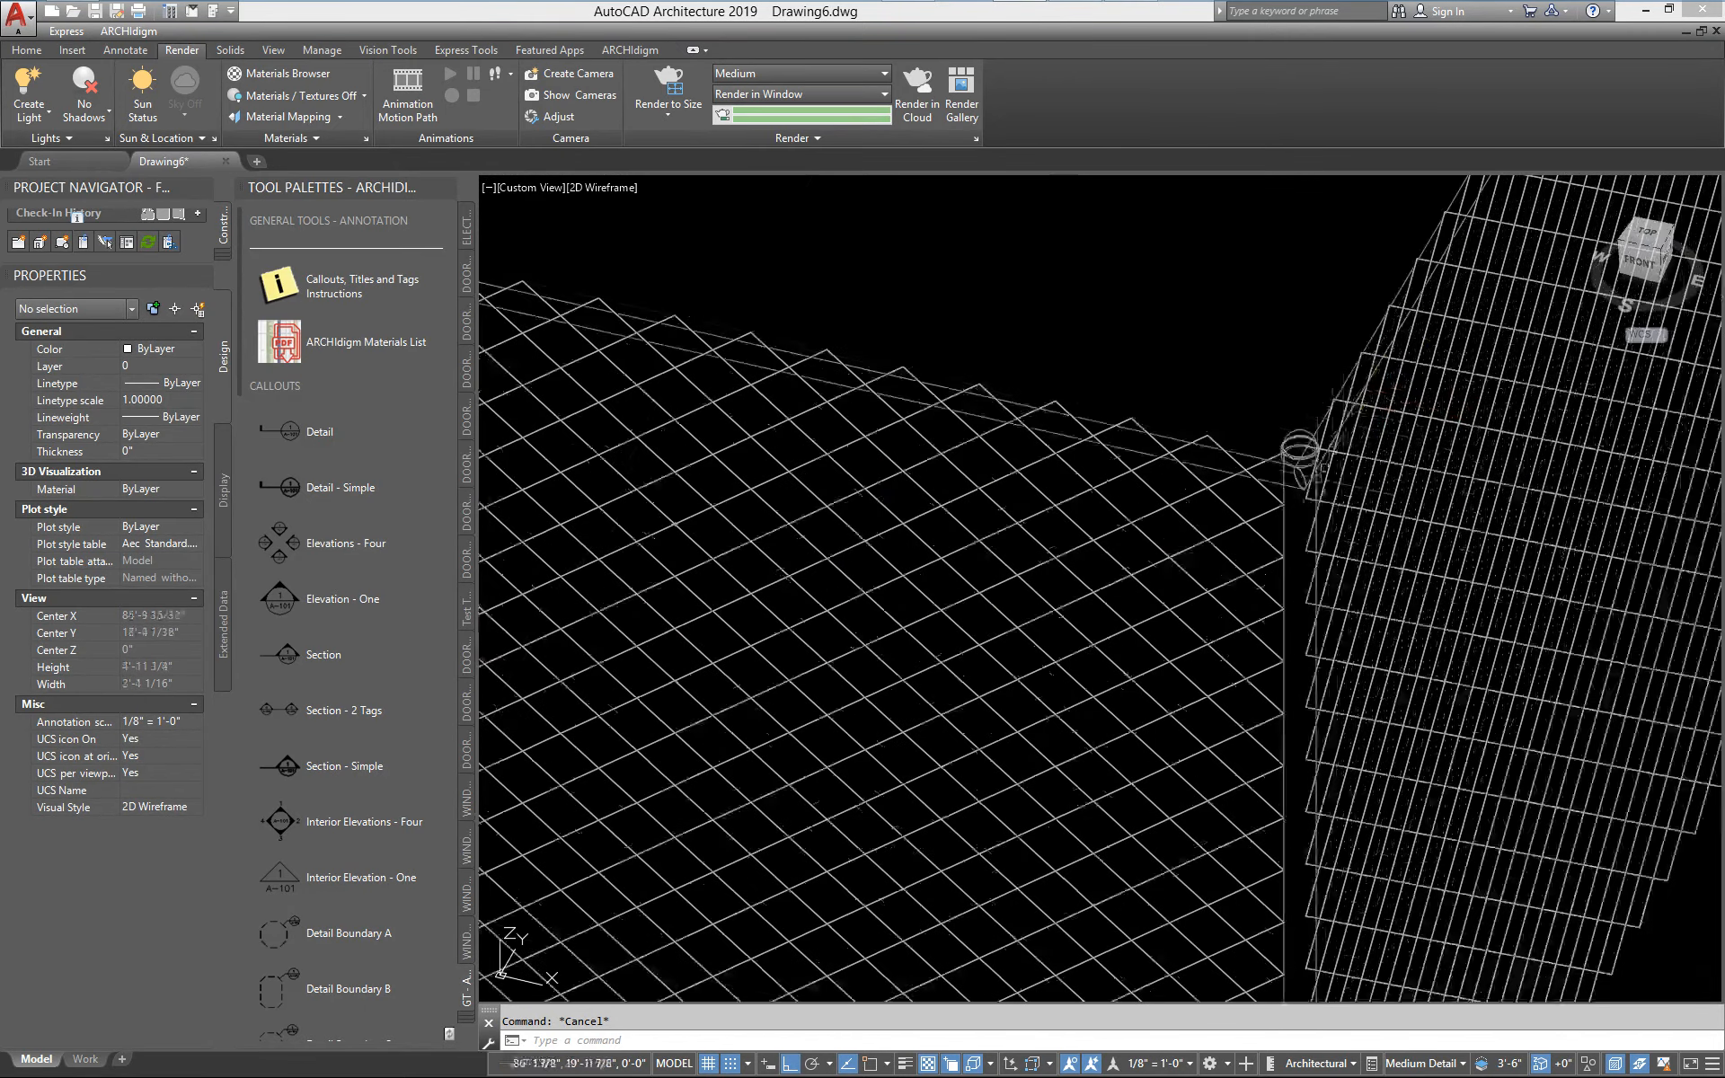
scroll(1135, 476, down, 4)
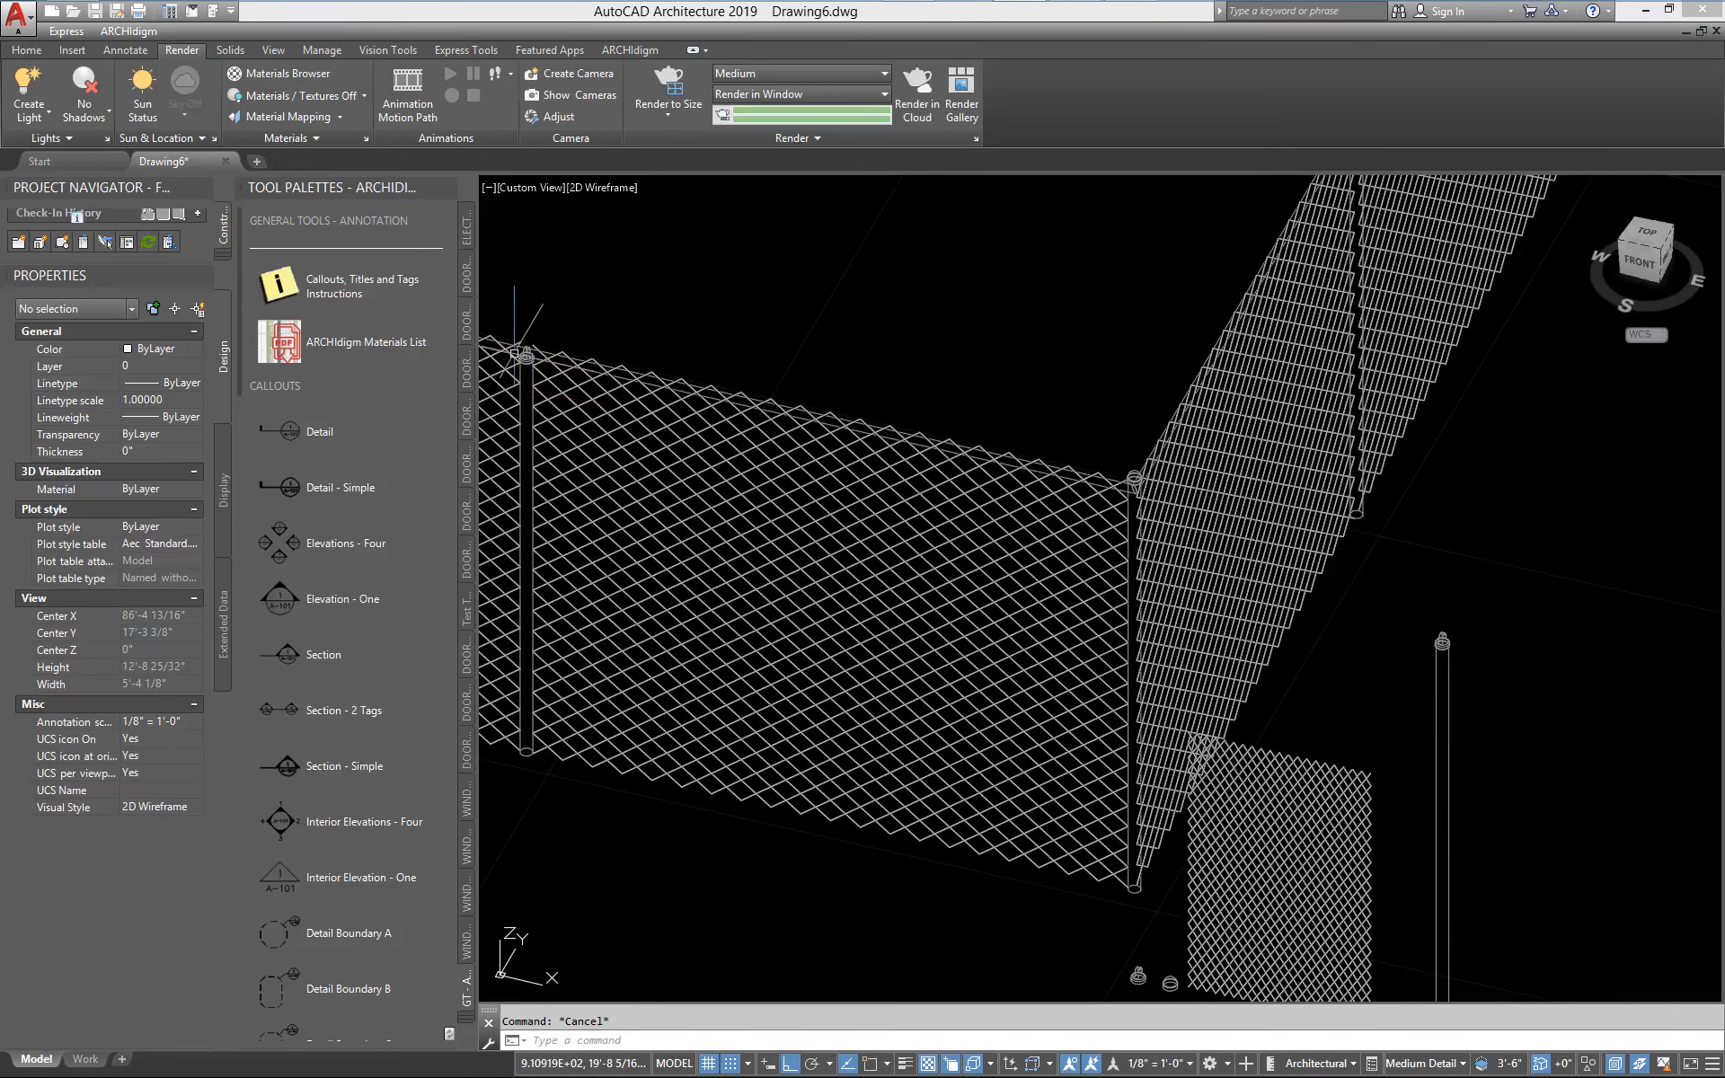
middle_drag(541, 357, 551, 365)
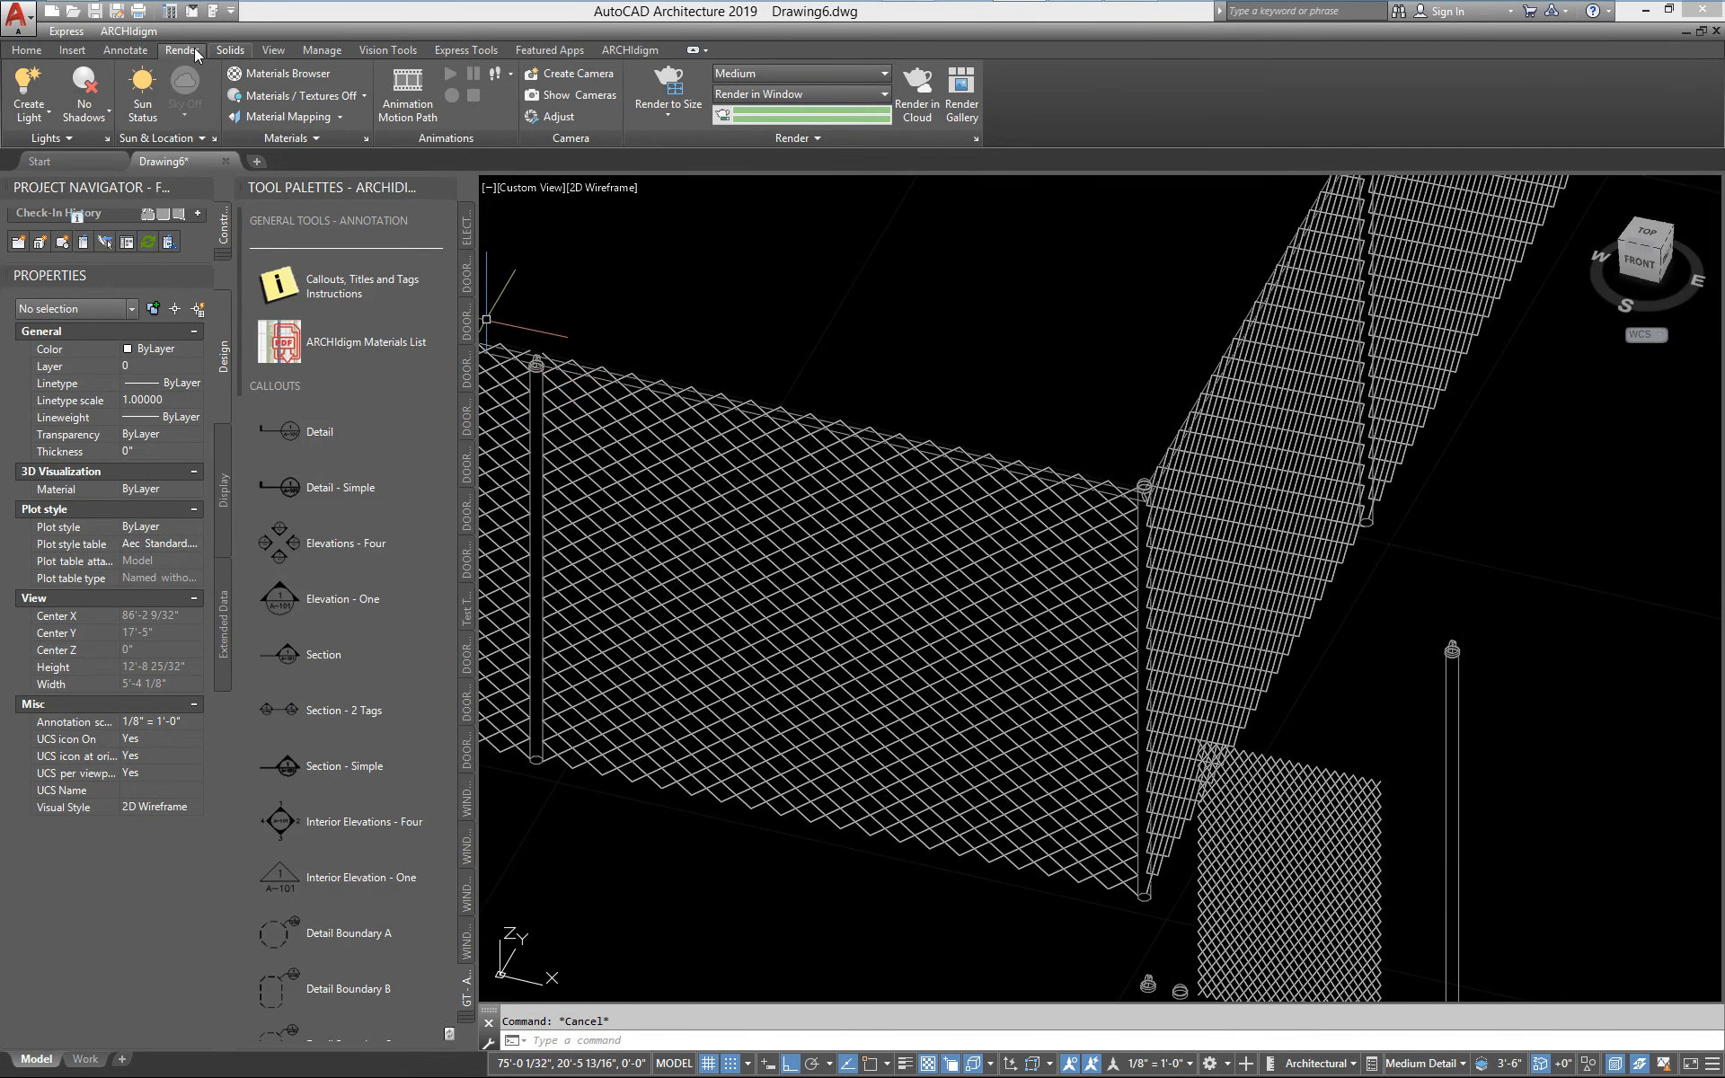
Switch the model view's visual style to Conceptual
click(289, 51)
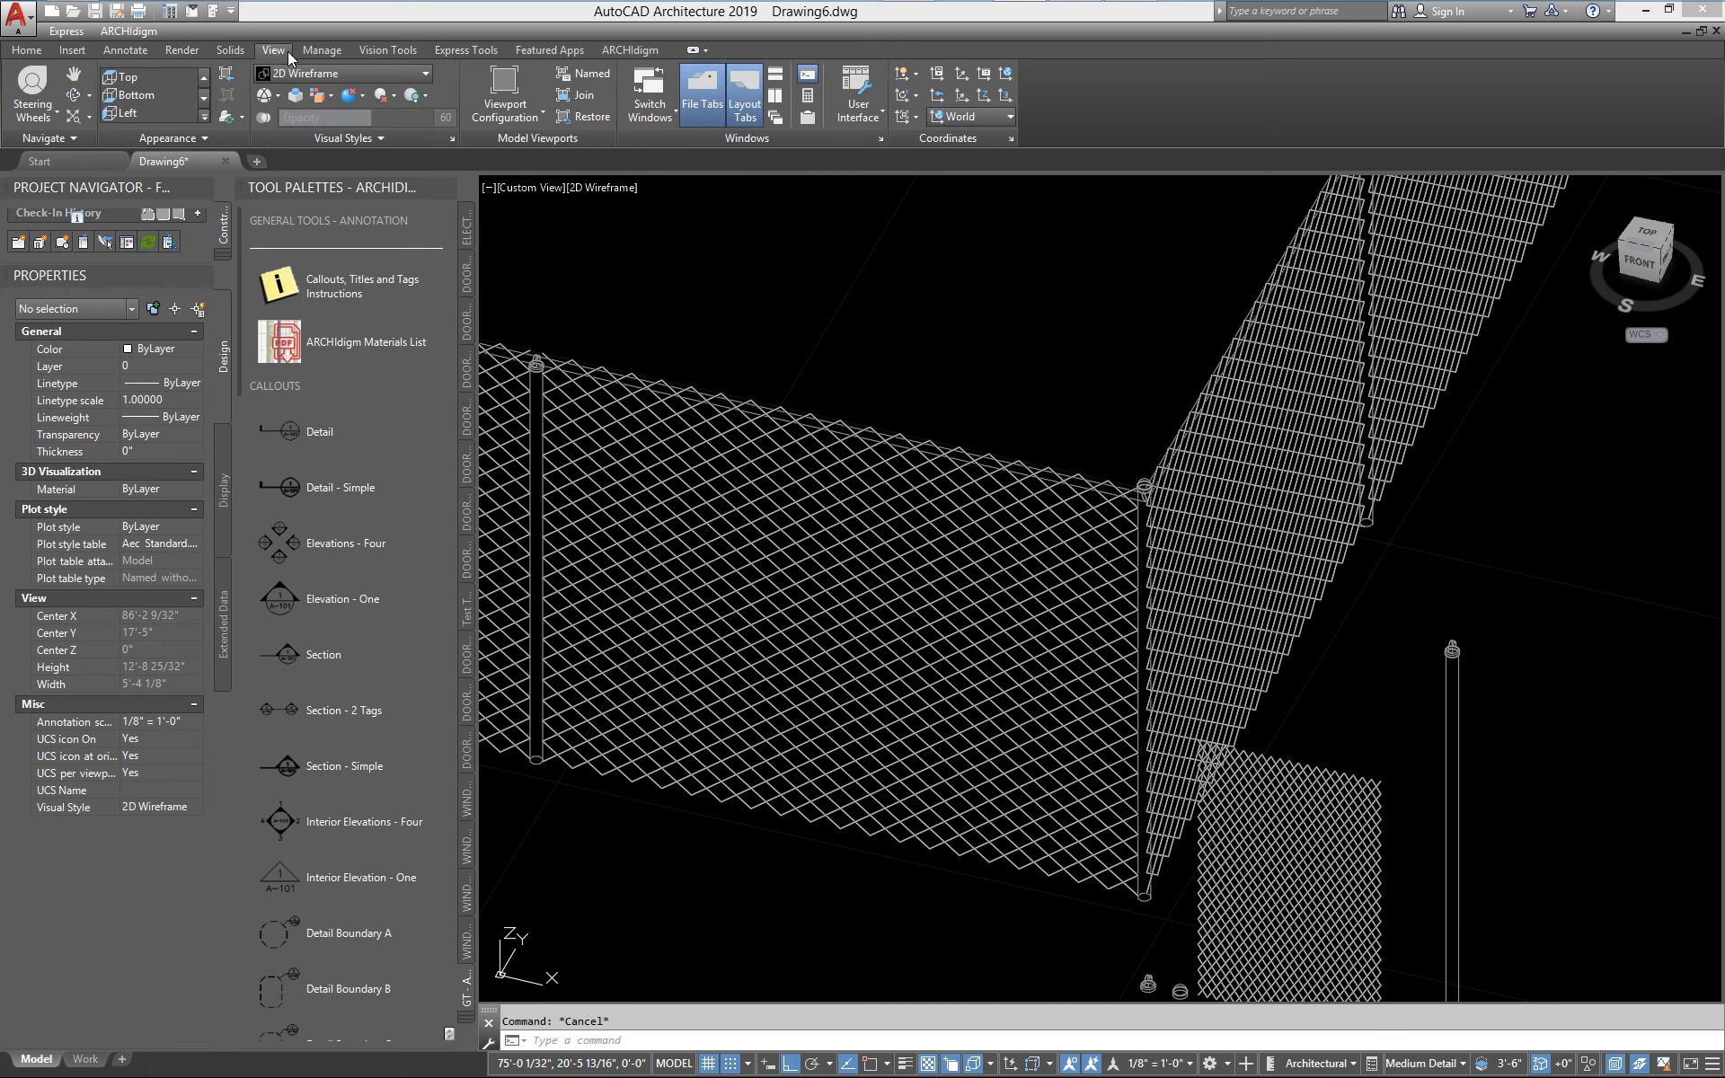
click(332, 77)
click(367, 112)
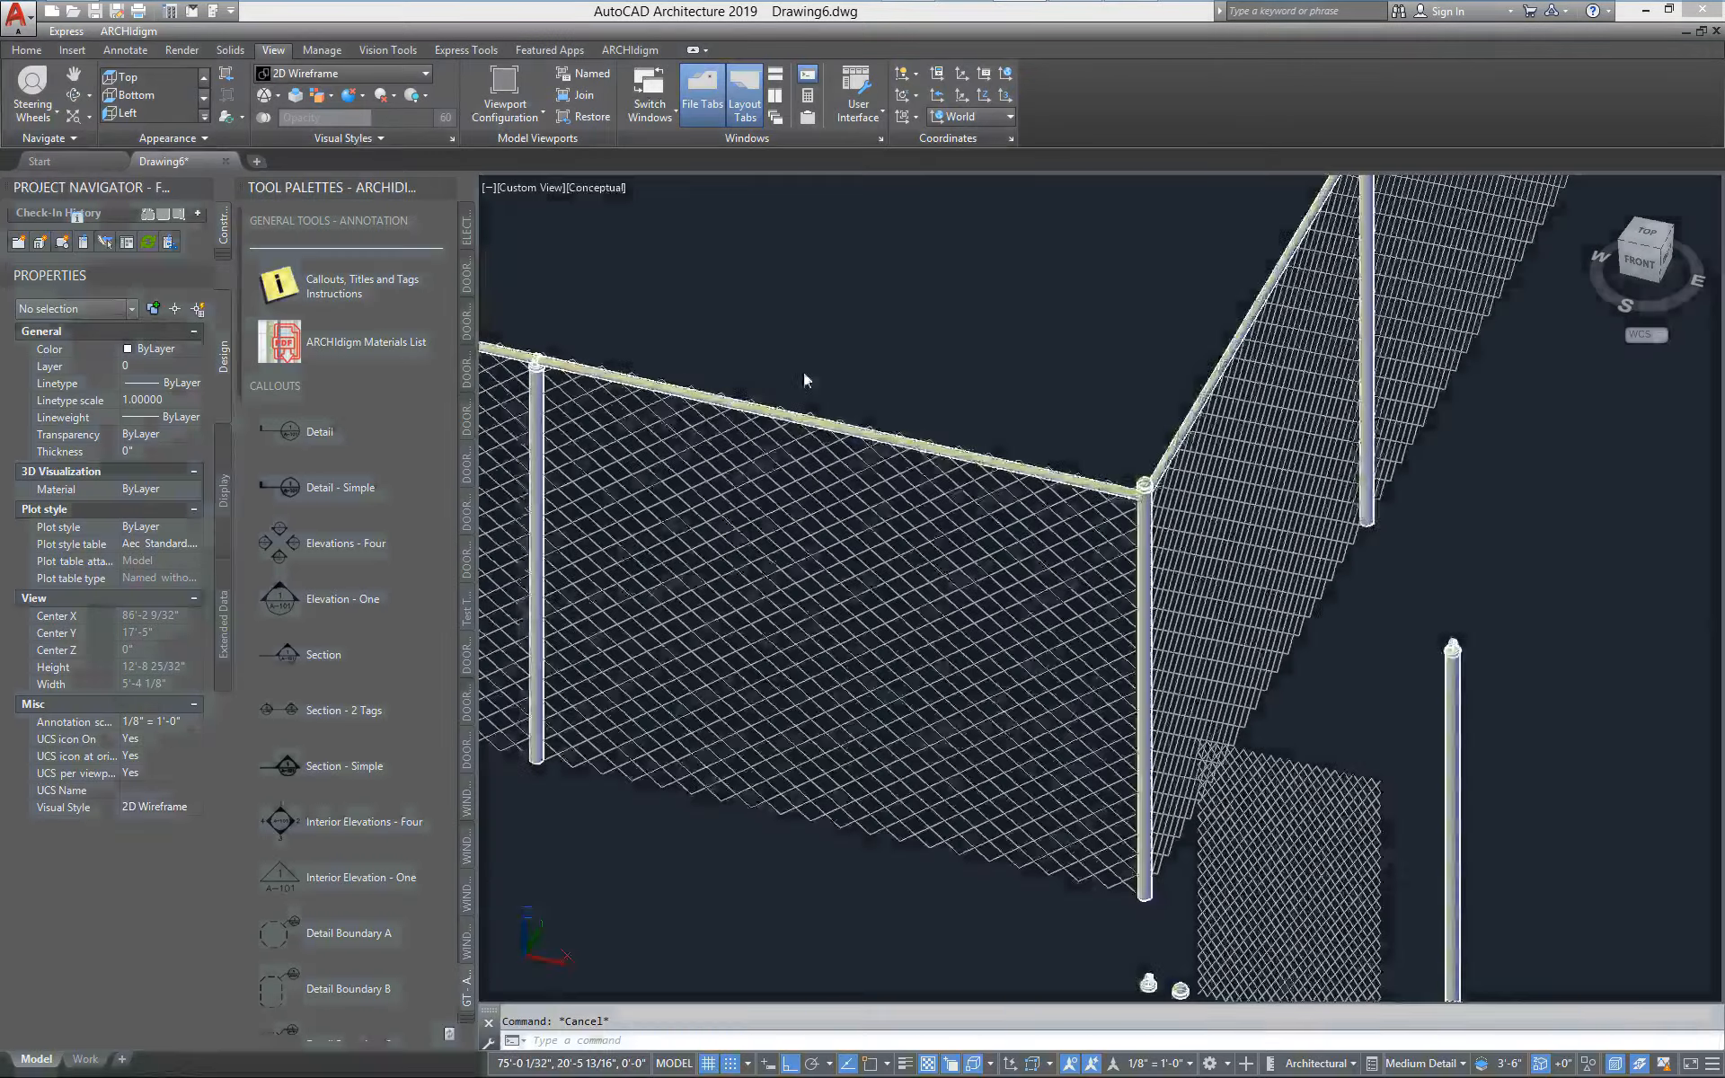
Examine how the top rail meets the domed corner post and the line post, and compare these with the loose component blocks
scroll(1163, 620, up, 5)
scroll(1092, 549, up, 3)
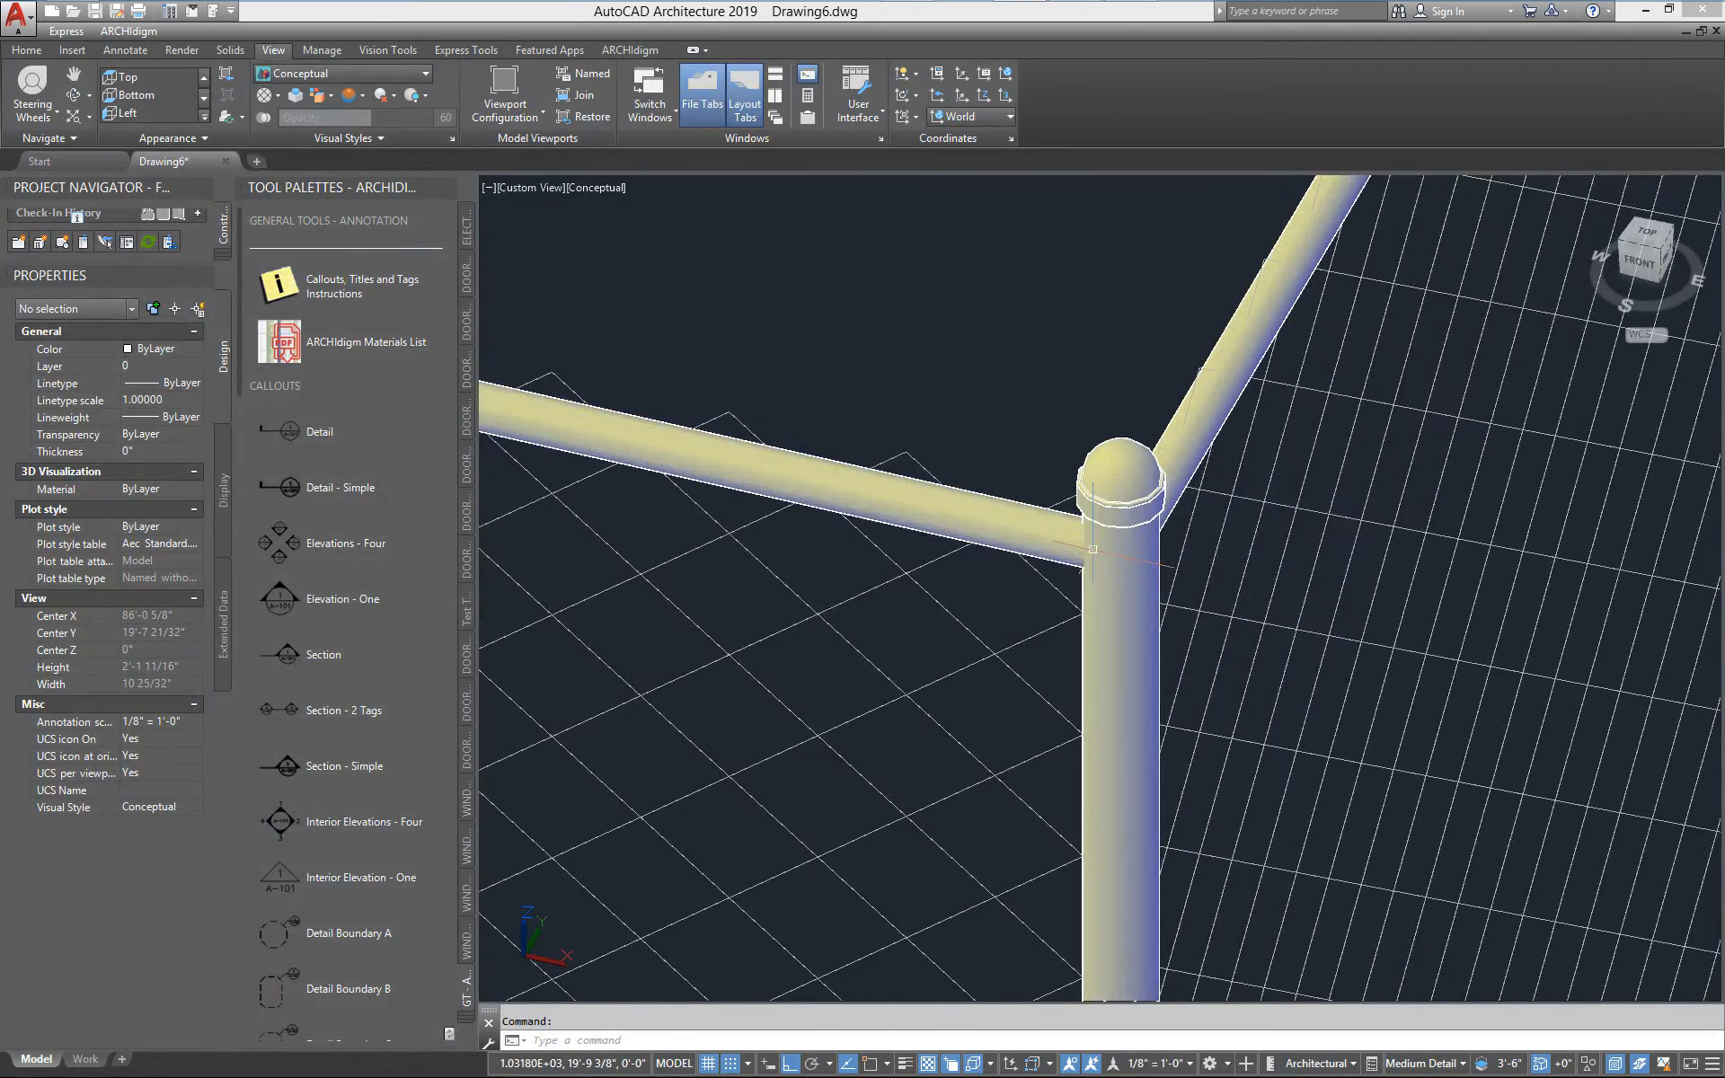
scroll(1092, 549, down, 4)
middle_drag(1092, 549, 1559, 618)
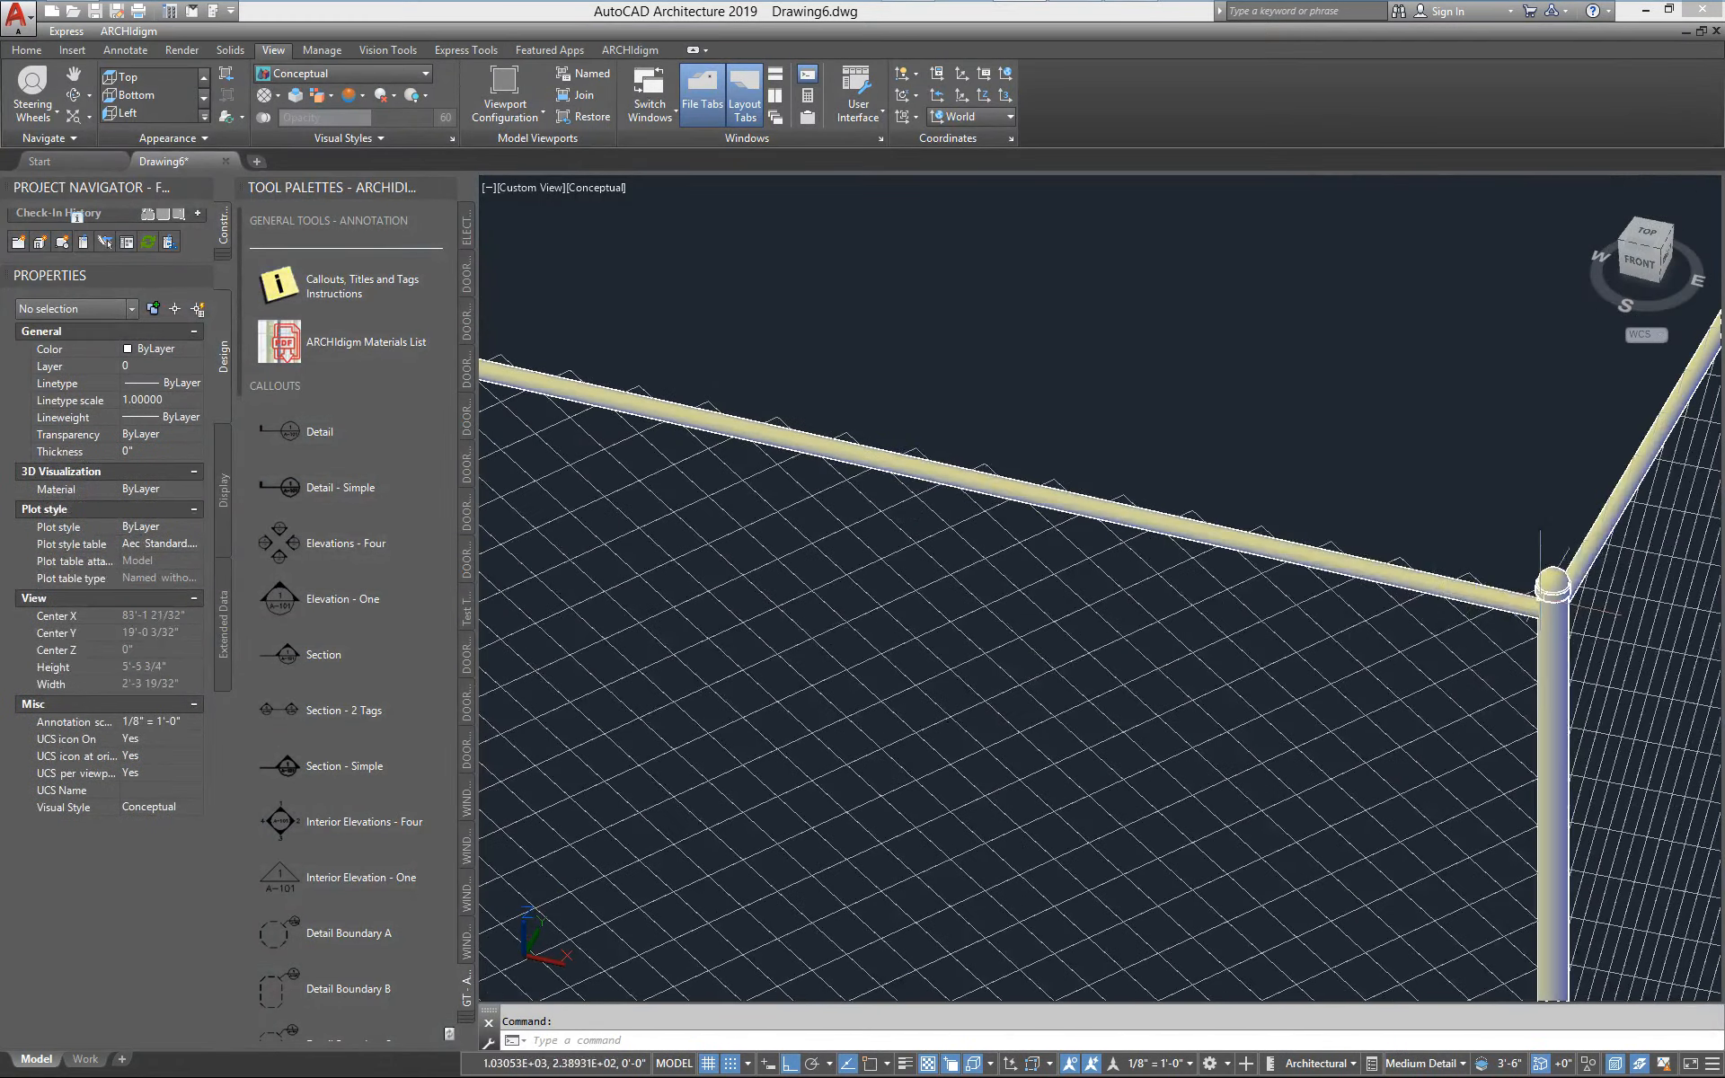
scroll(1559, 618, down, 3)
scroll(656, 409, up, 4)
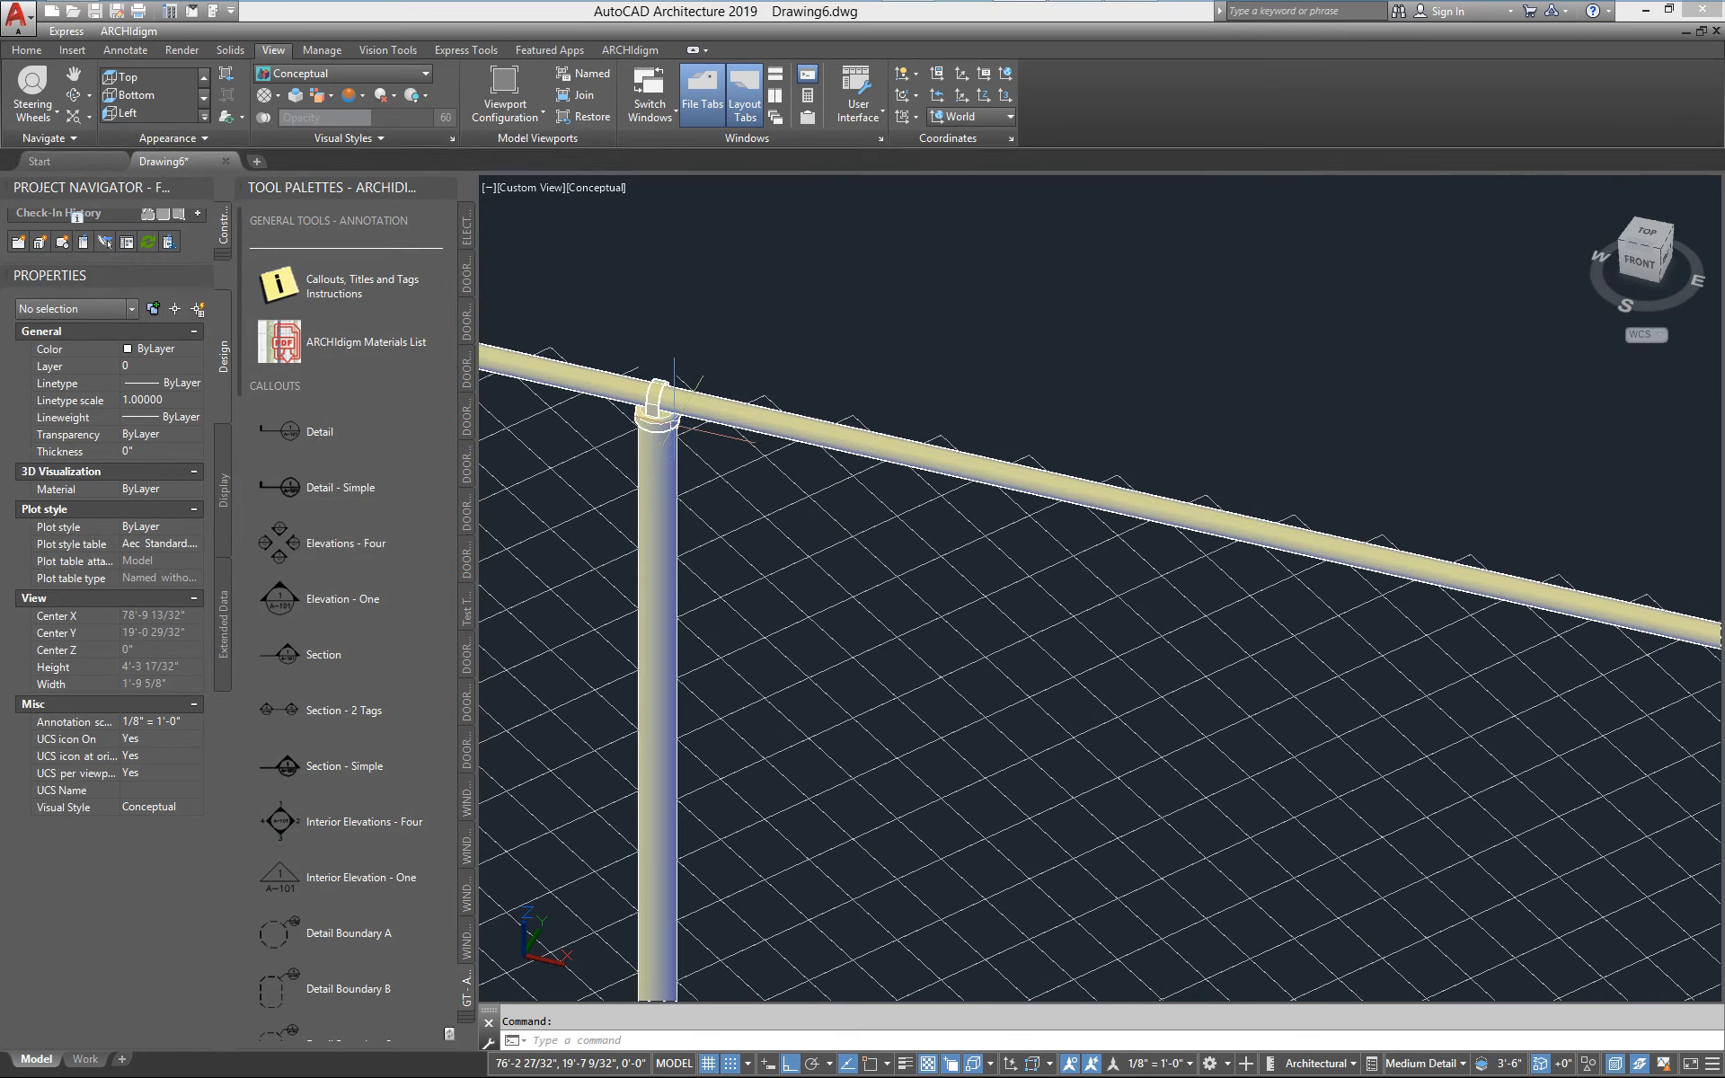
scroll(712, 392, down, 2)
scroll(1215, 555, down, 3)
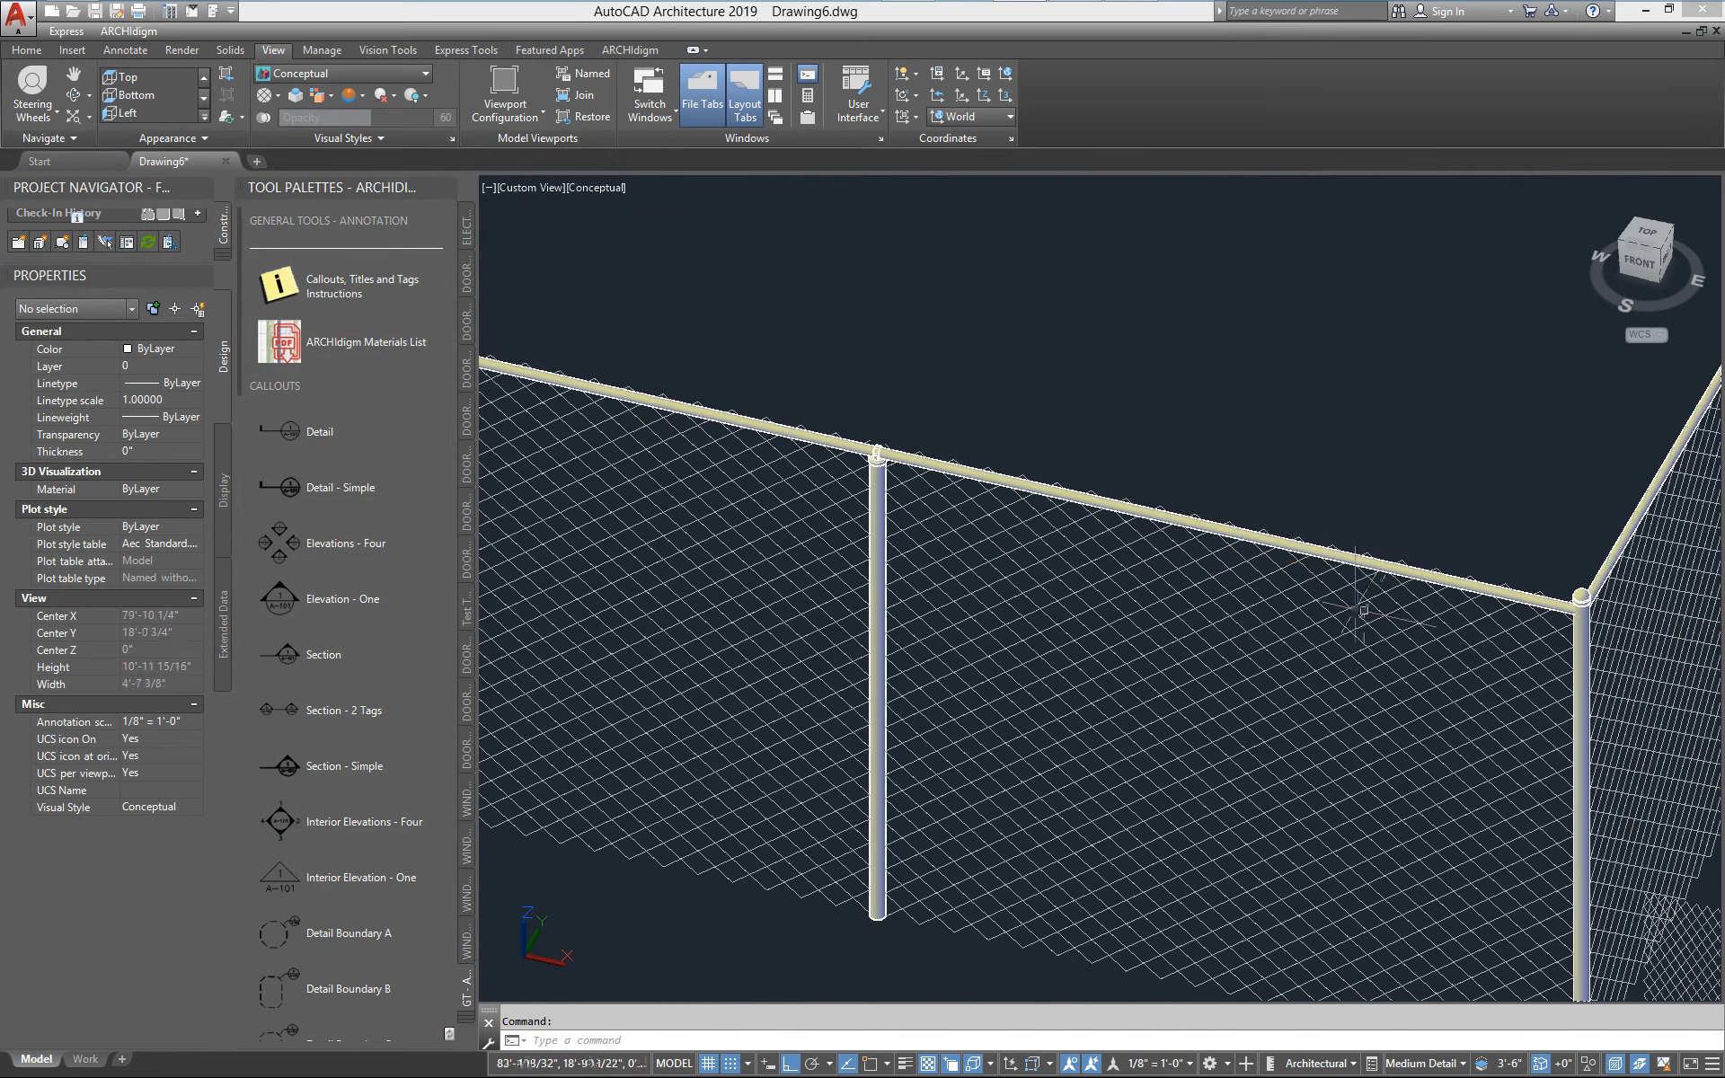
middle_drag(1362, 608, 936, 479)
scroll(1176, 498, up, 3)
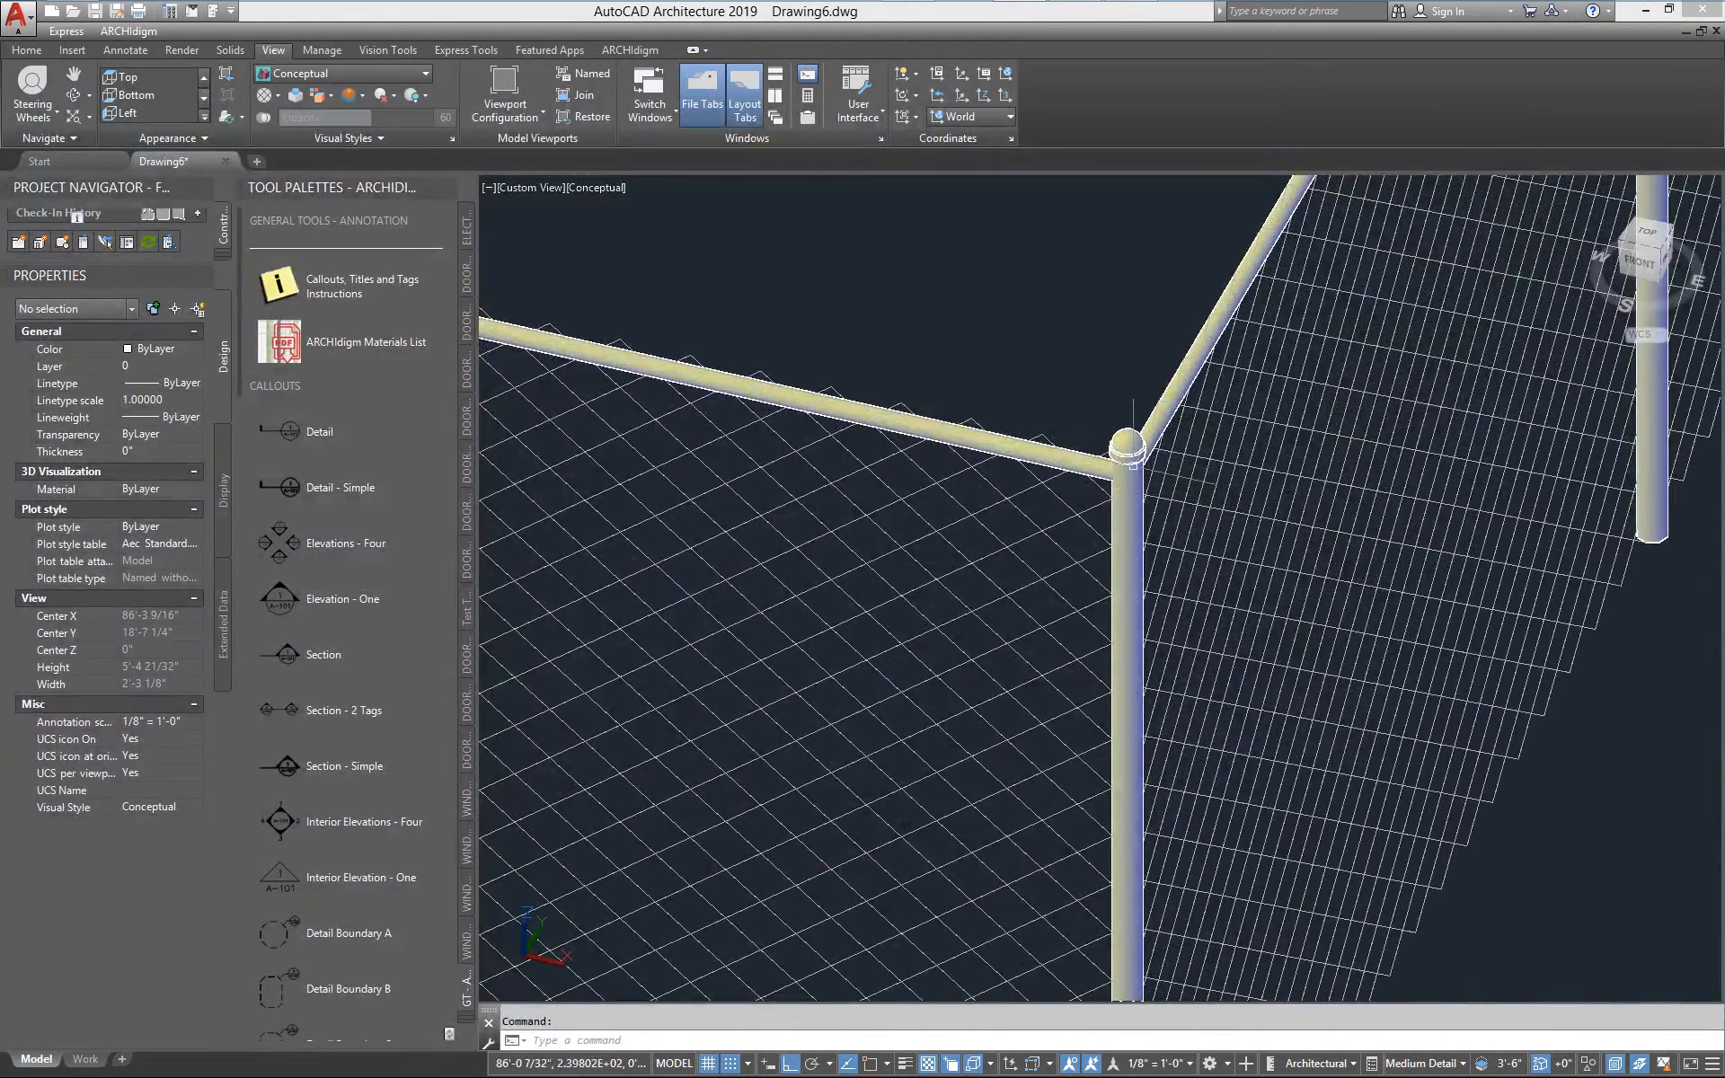
scroll(1138, 503, down, 4)
scroll(611, 391, up, 3)
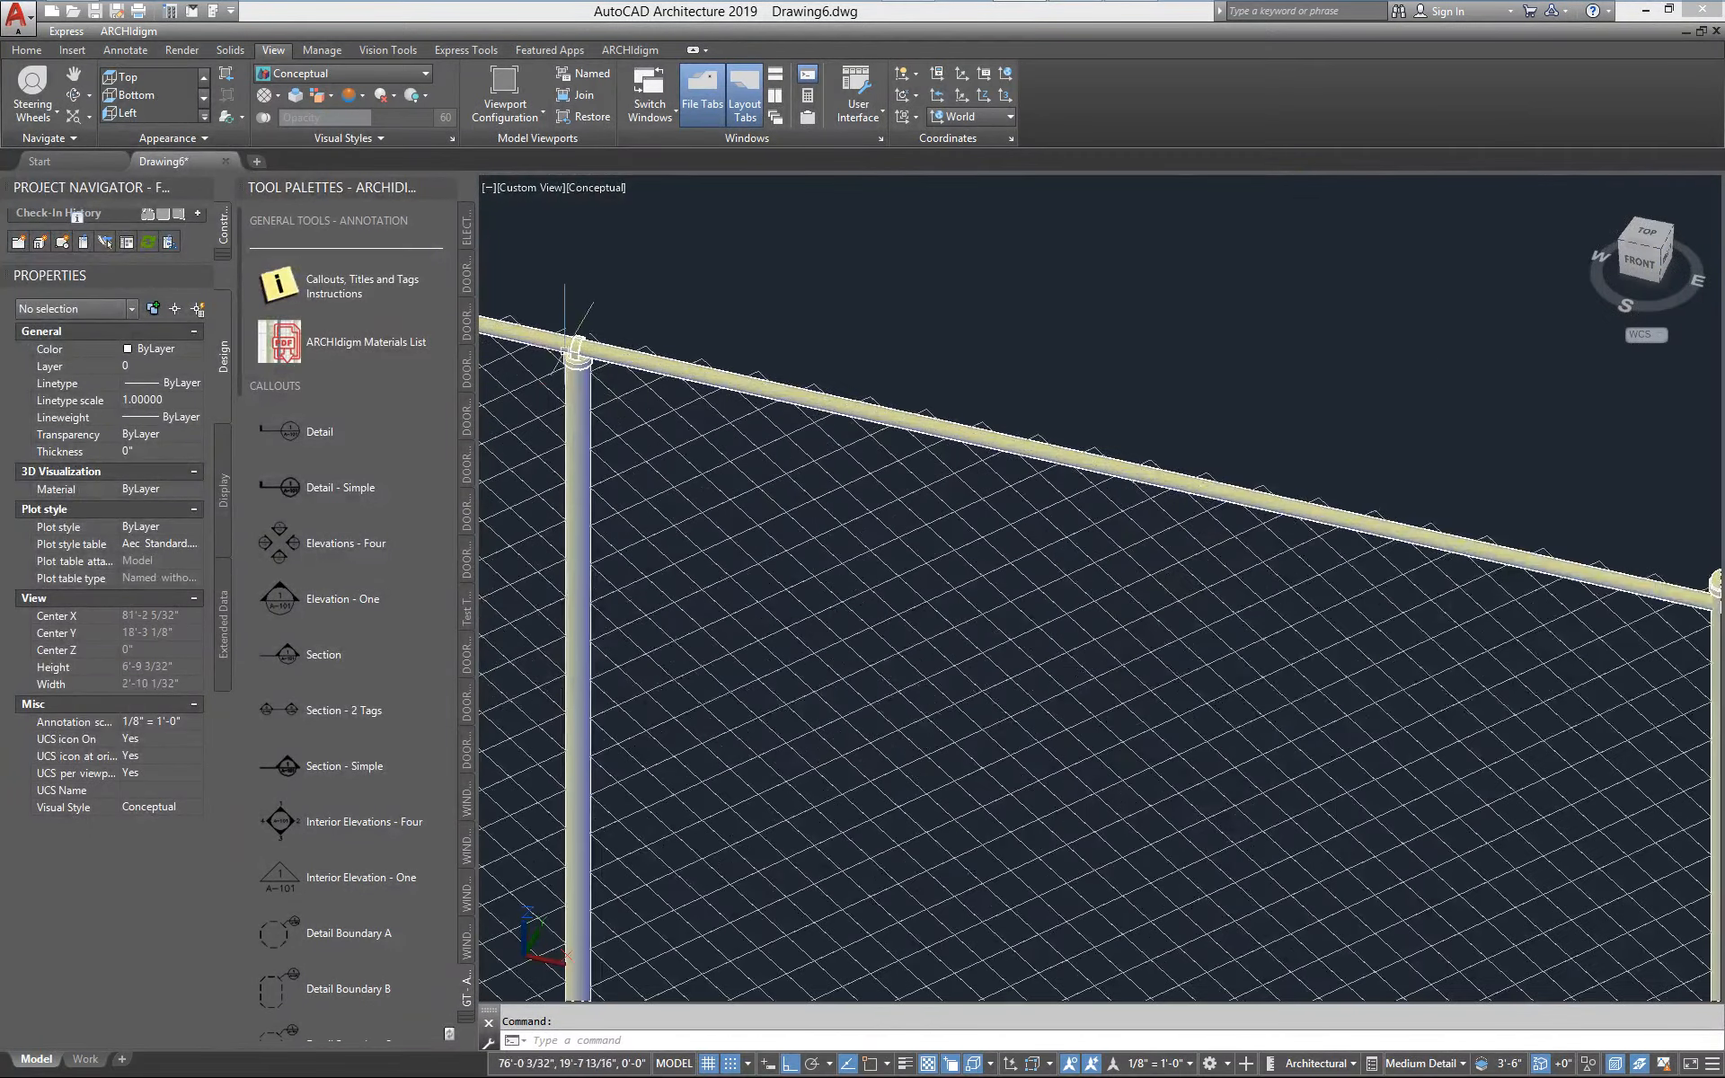
scroll(598, 372, down, 2)
middle_drag(1461, 759, 997, 520)
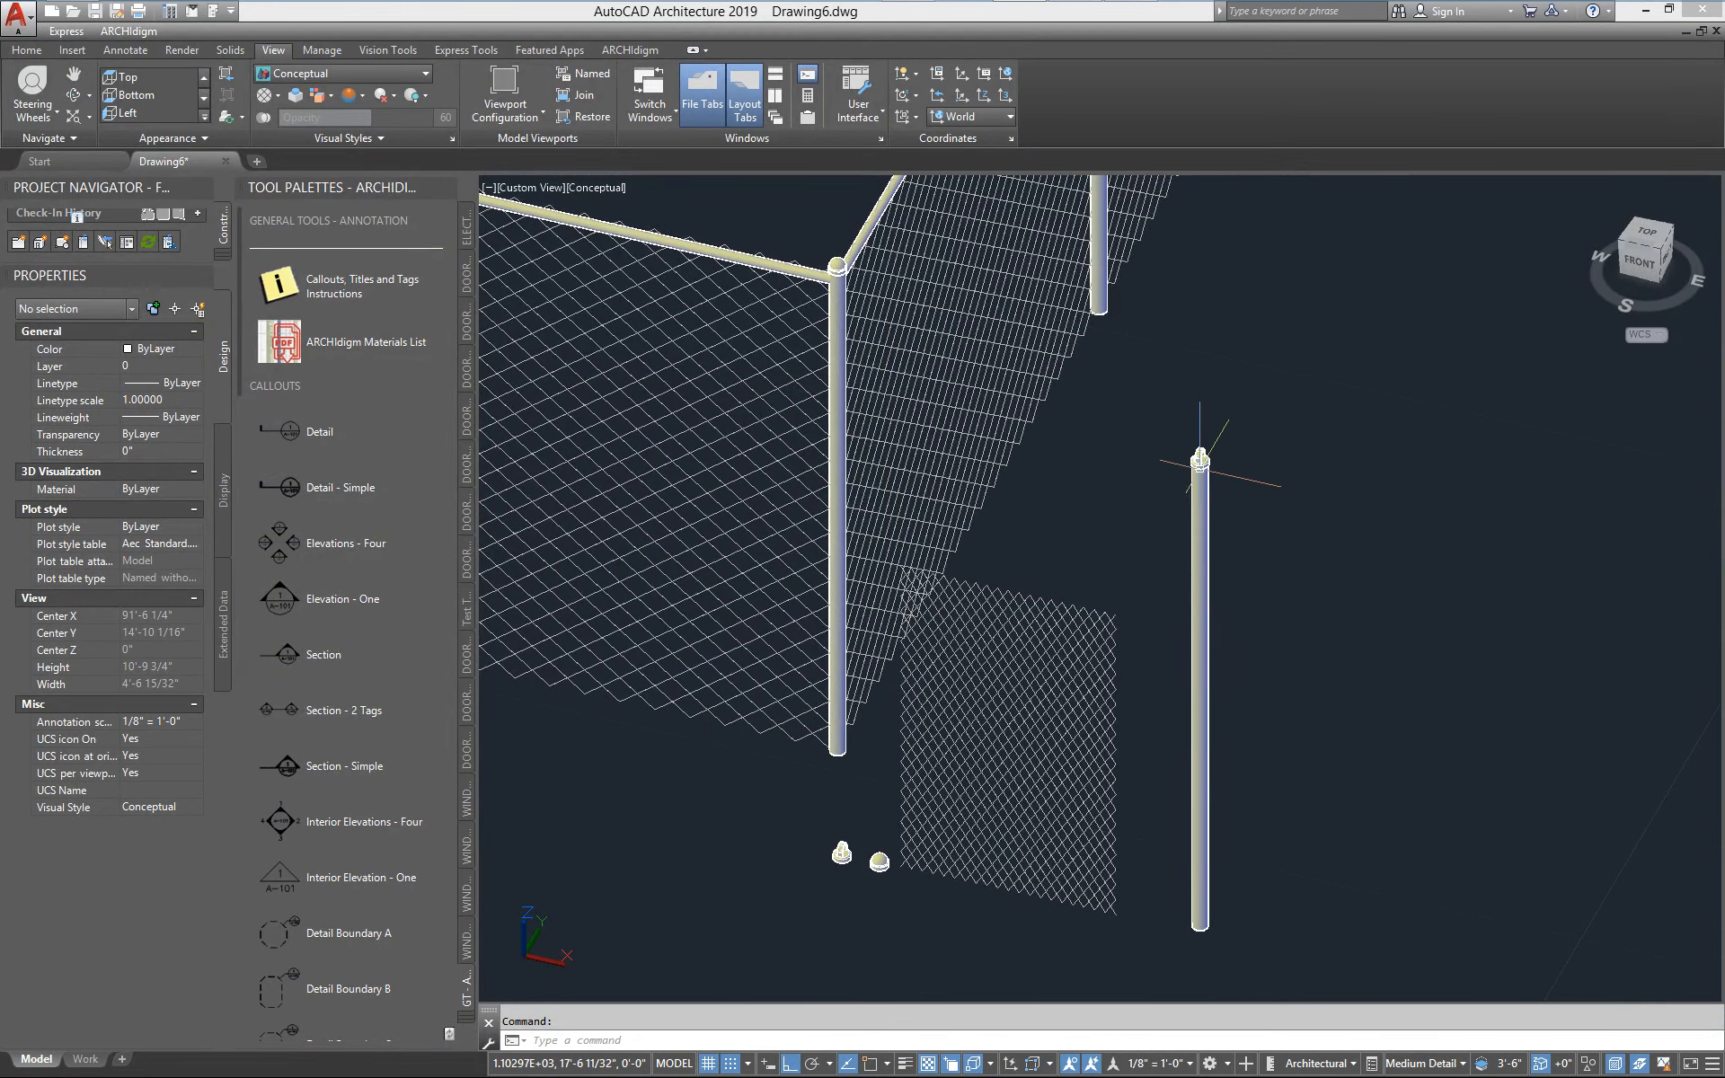
scroll(558, 631, down, 2)
middle_drag(559, 630, 1132, 762)
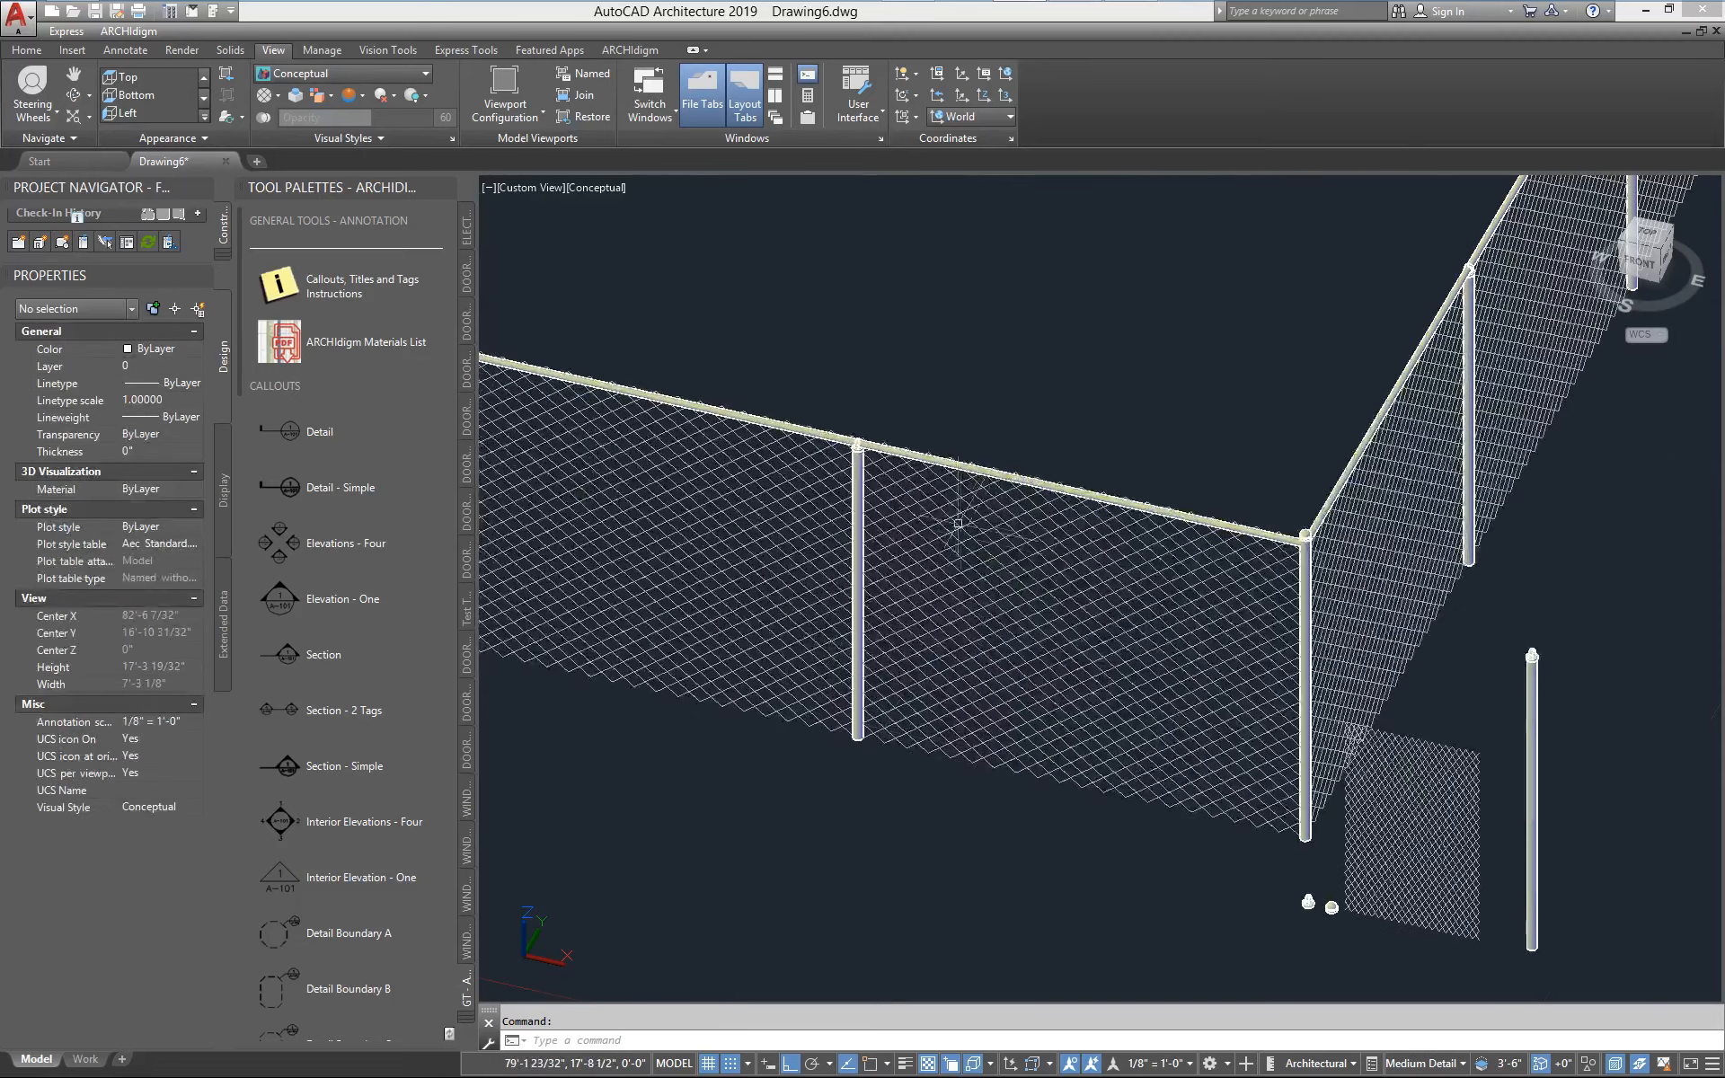
Review the fence_chain_link_line_post_96 custom block settings in the Model display properties of the fence's railing style
click(922, 458)
right_click(924, 459)
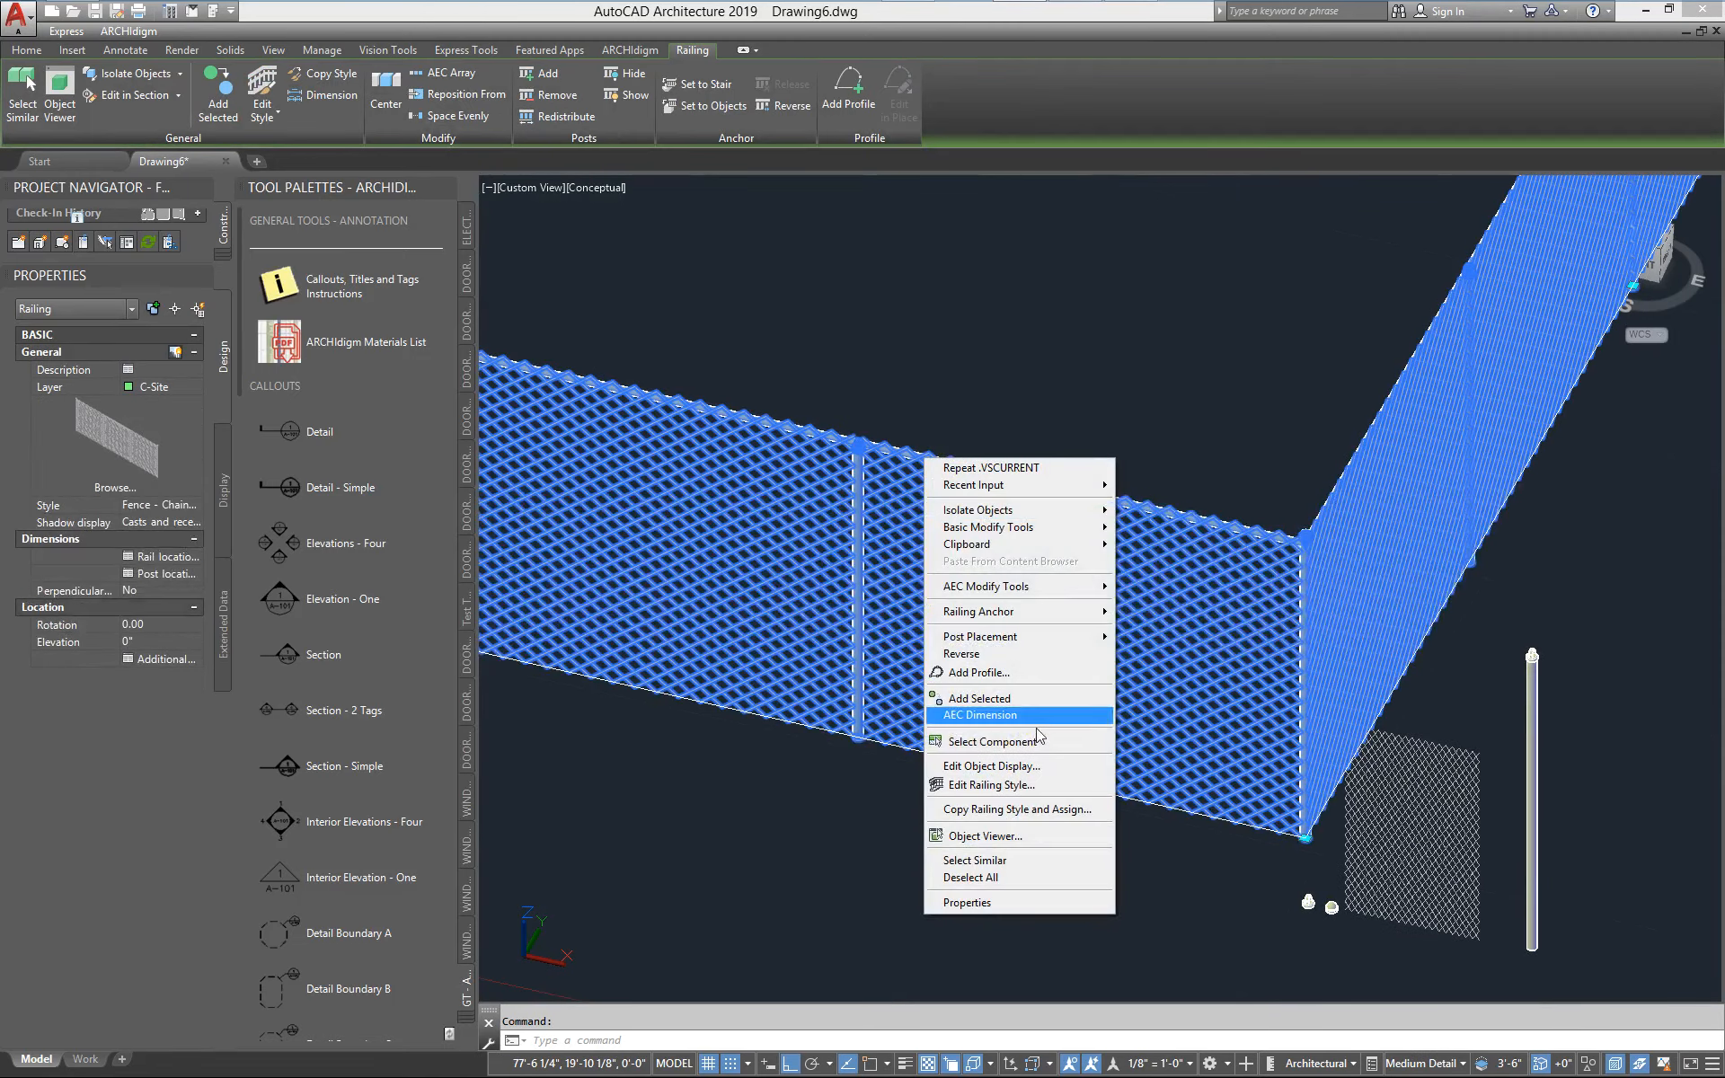
click(1029, 786)
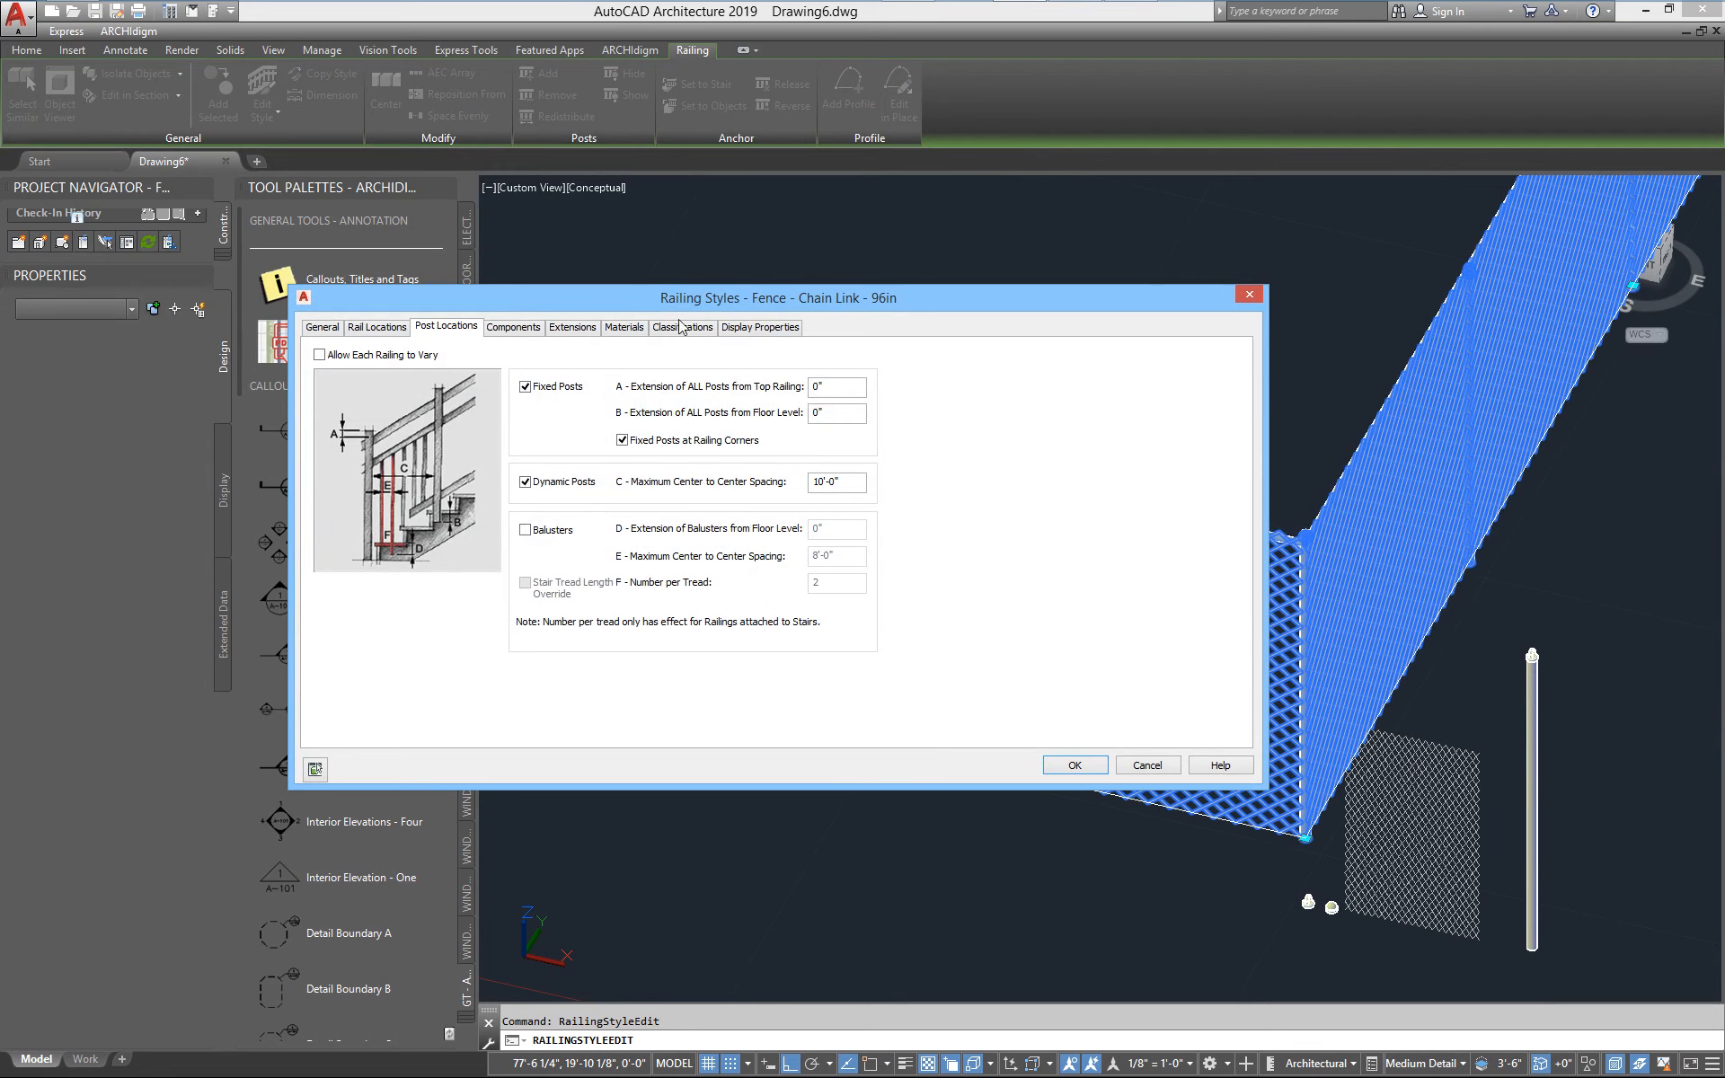
click(744, 329)
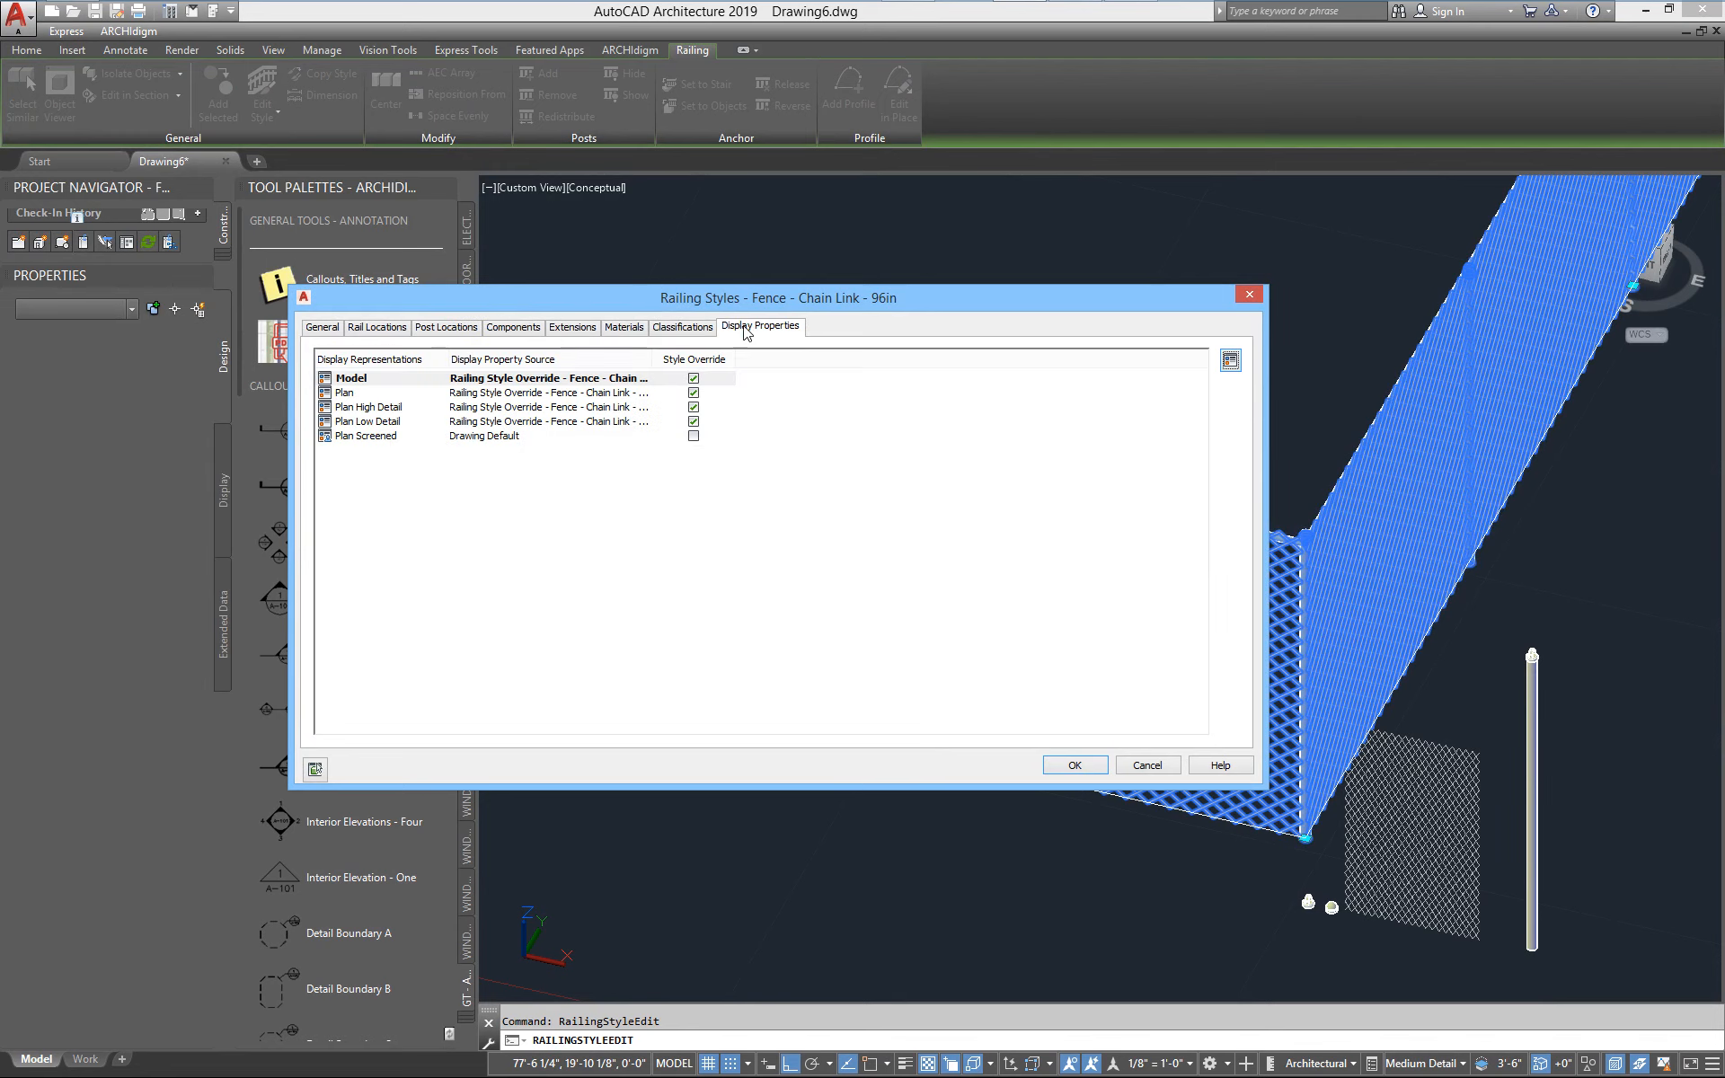
double_click(349, 378)
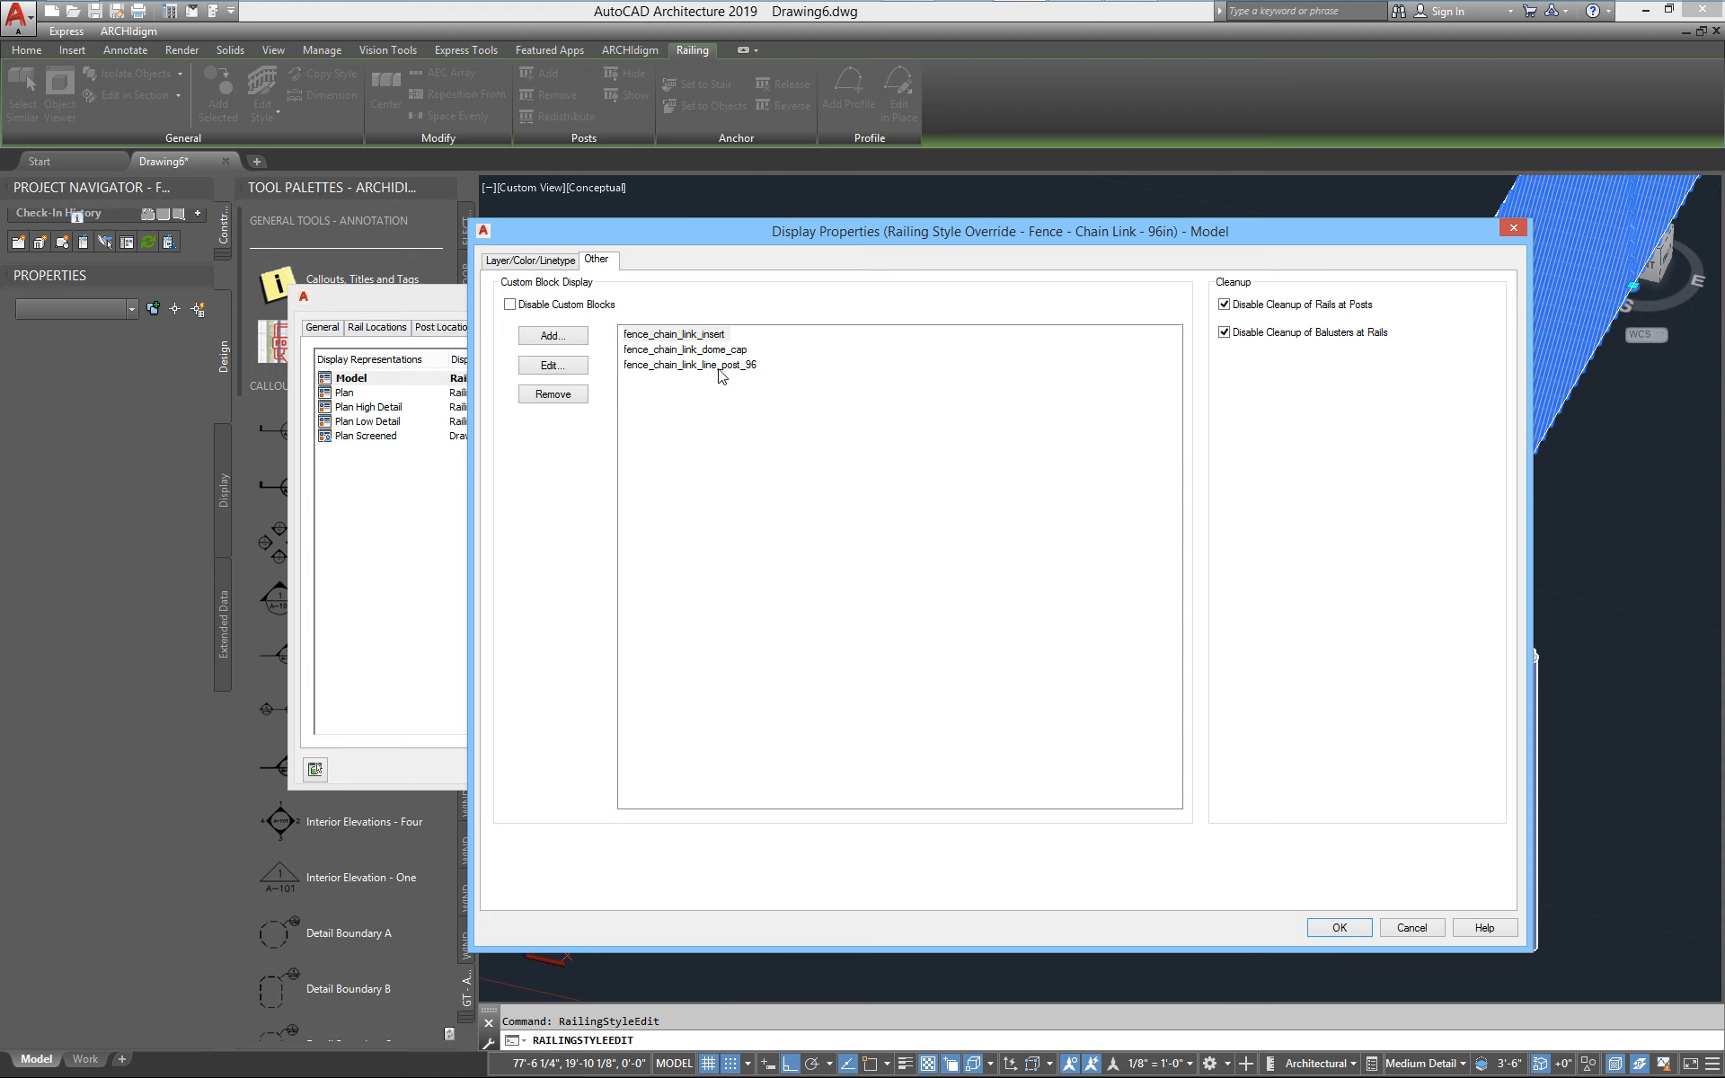
click(674, 367)
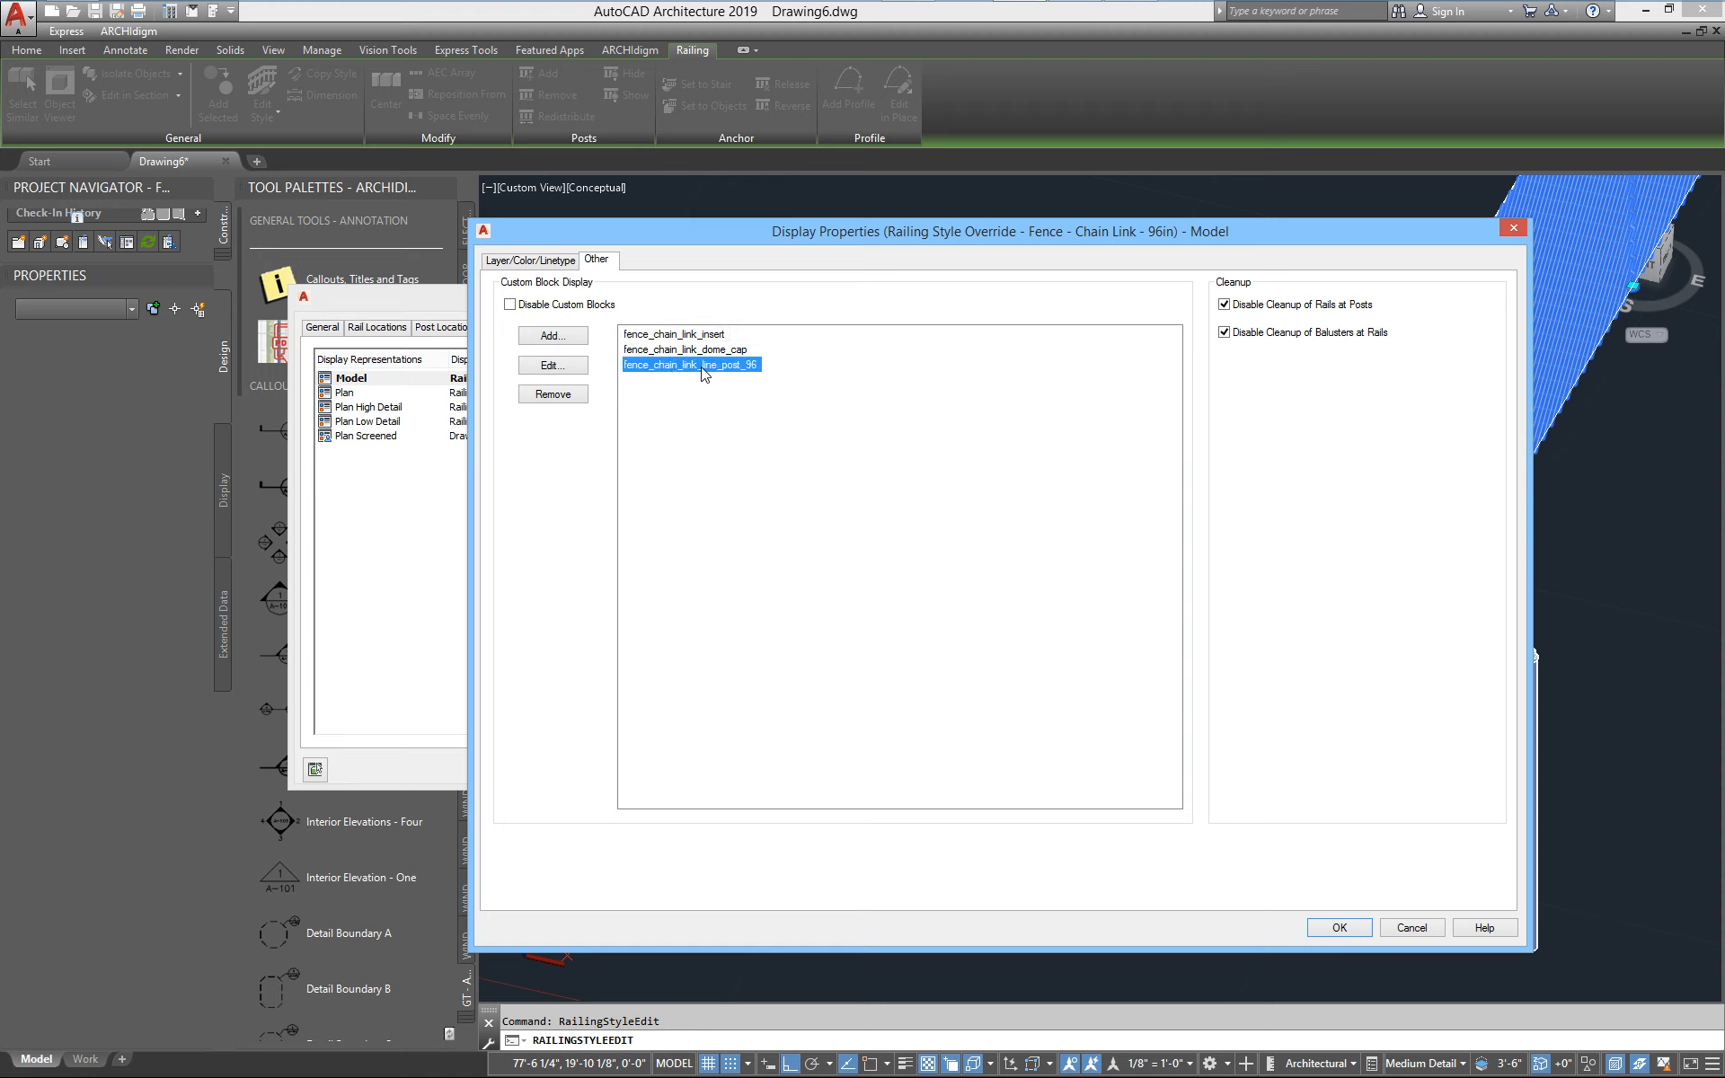
click(554, 365)
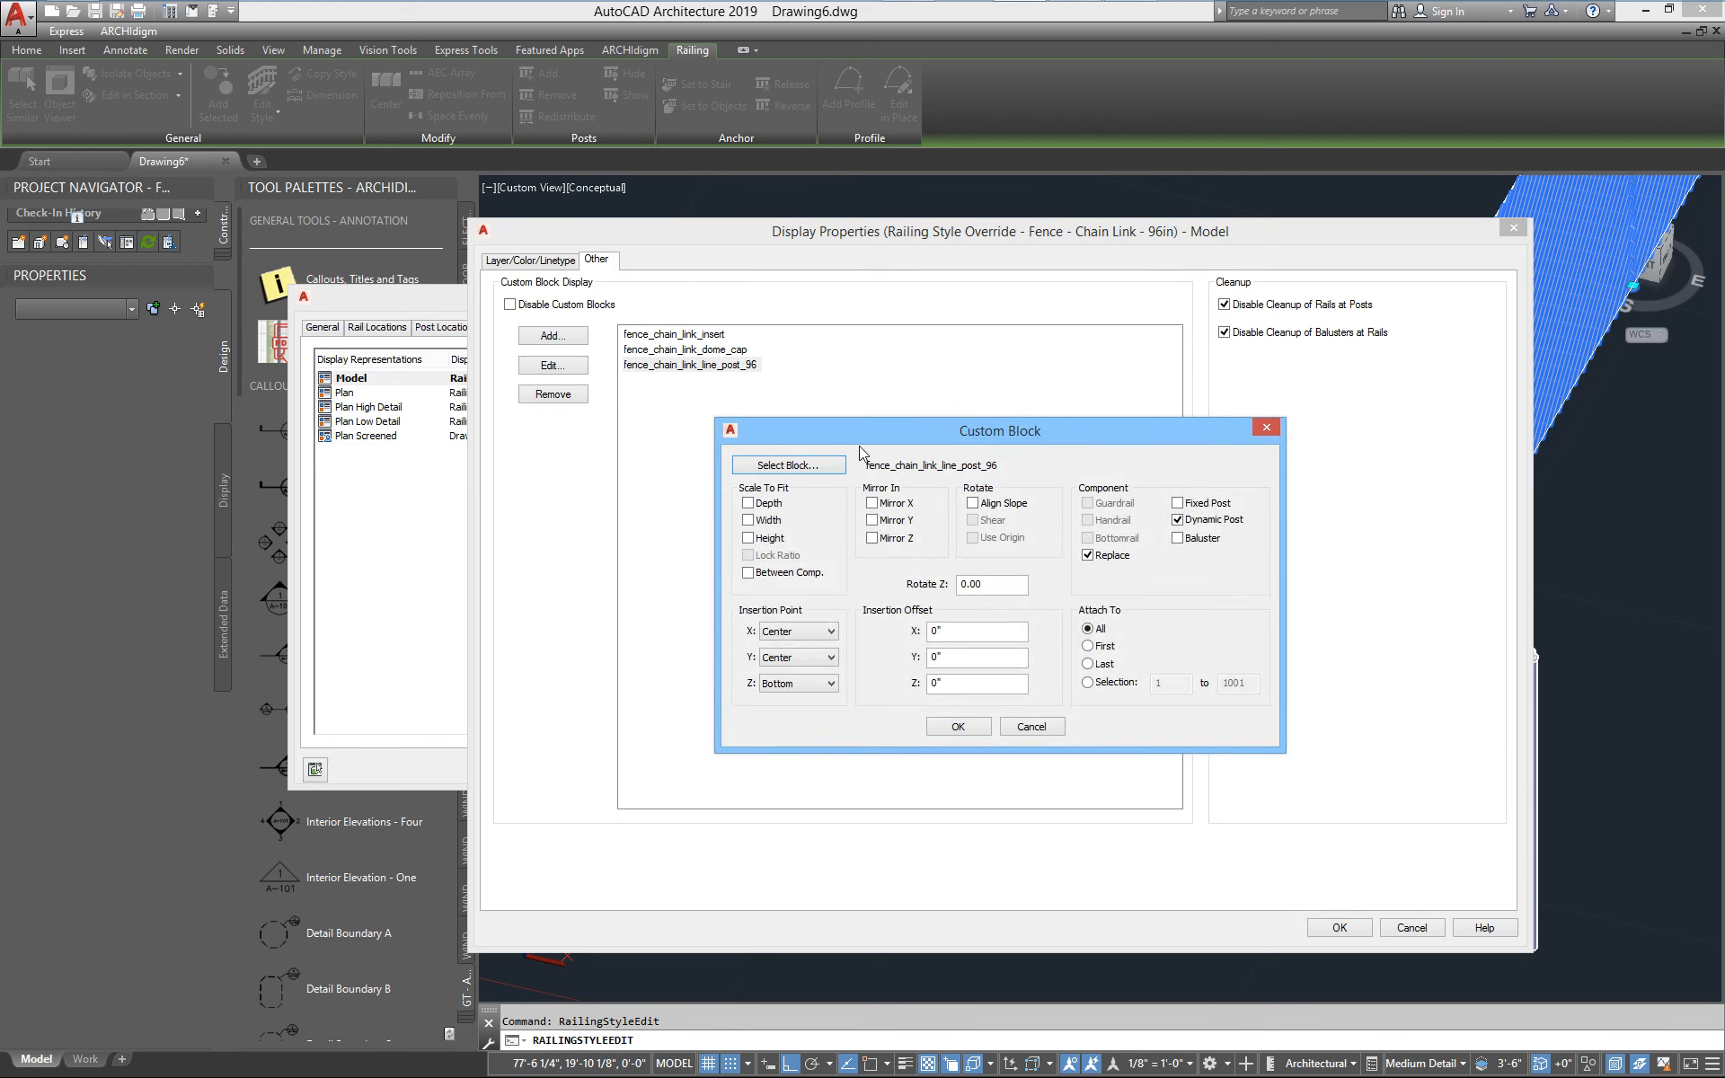
drag(844, 388, 693, 368)
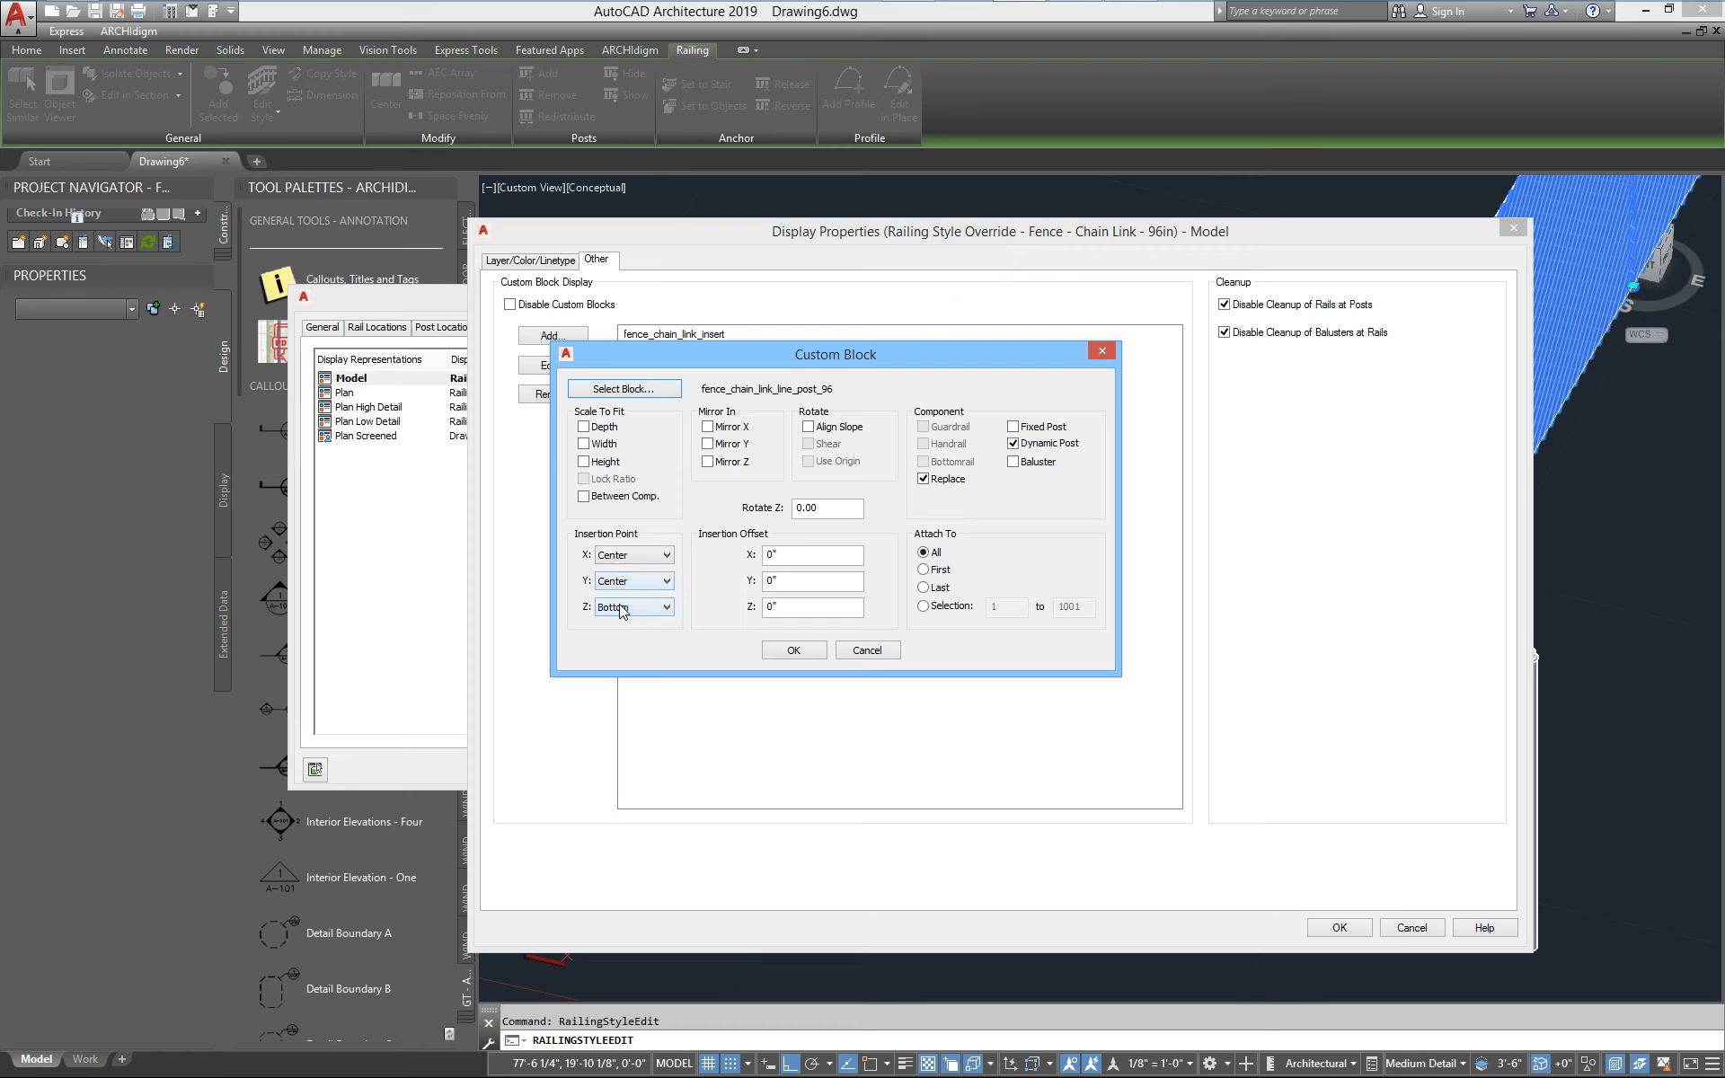
click(884, 658)
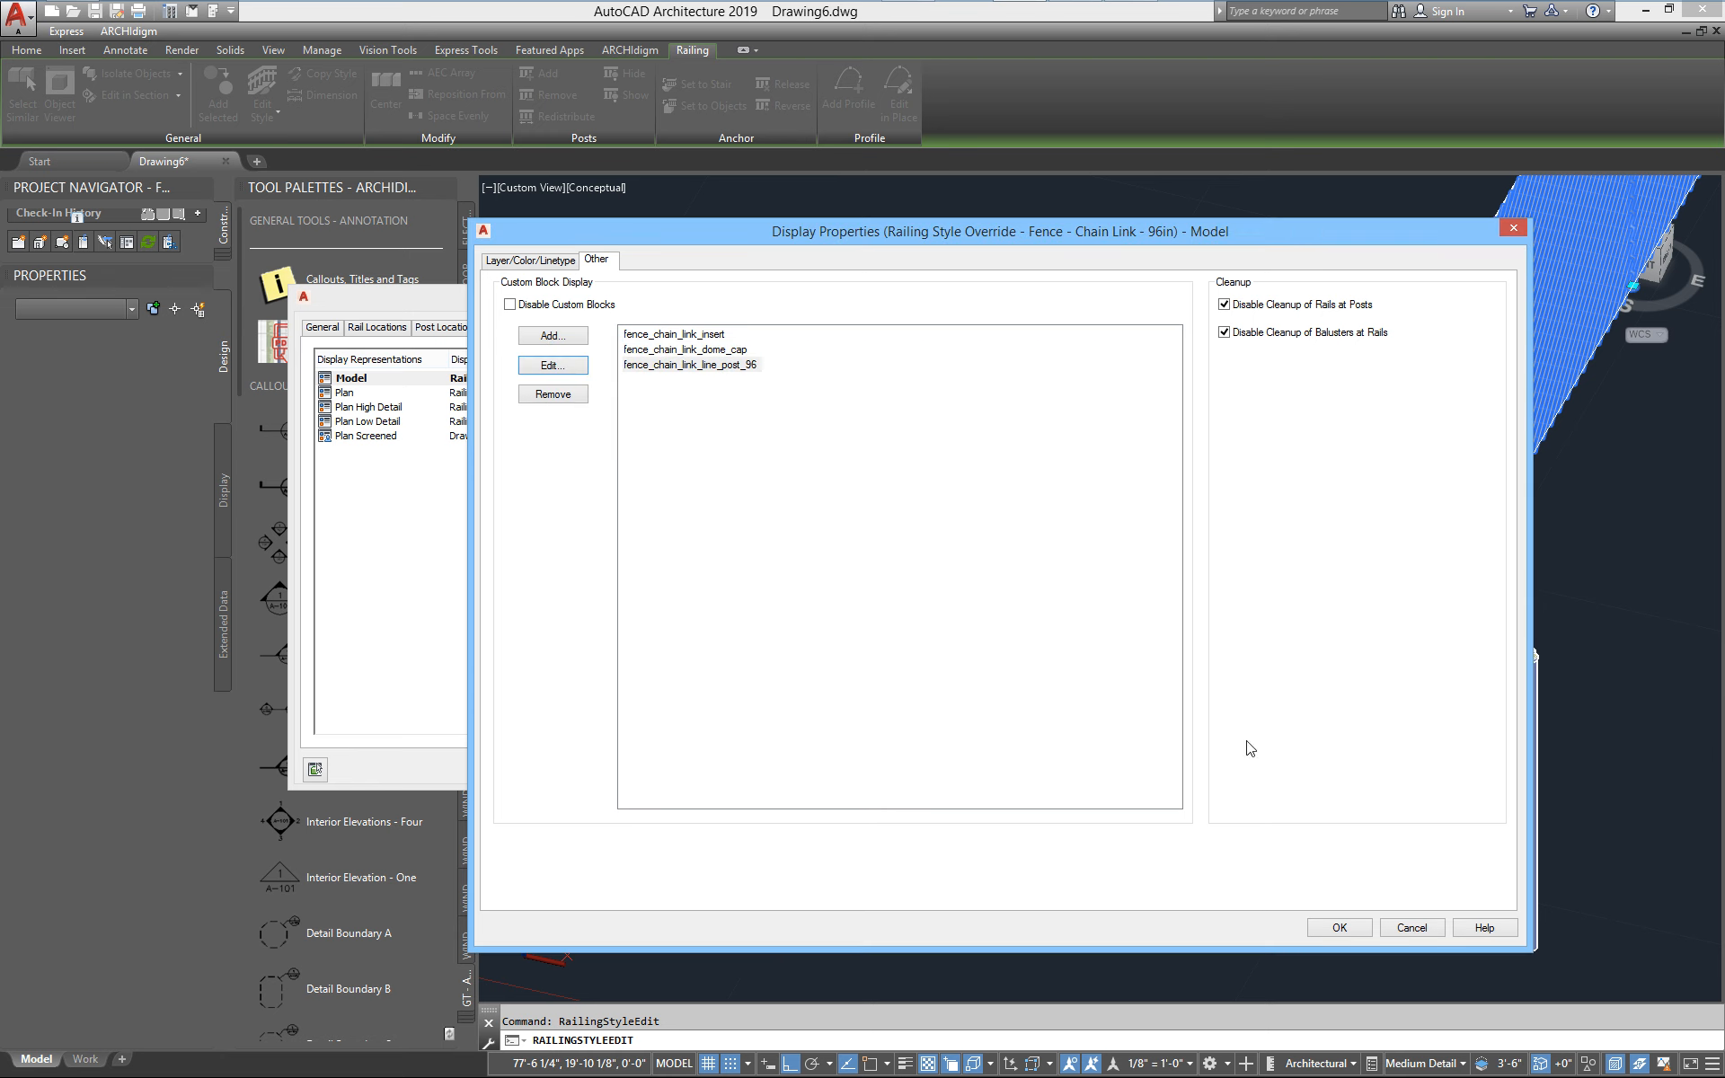
click(1341, 930)
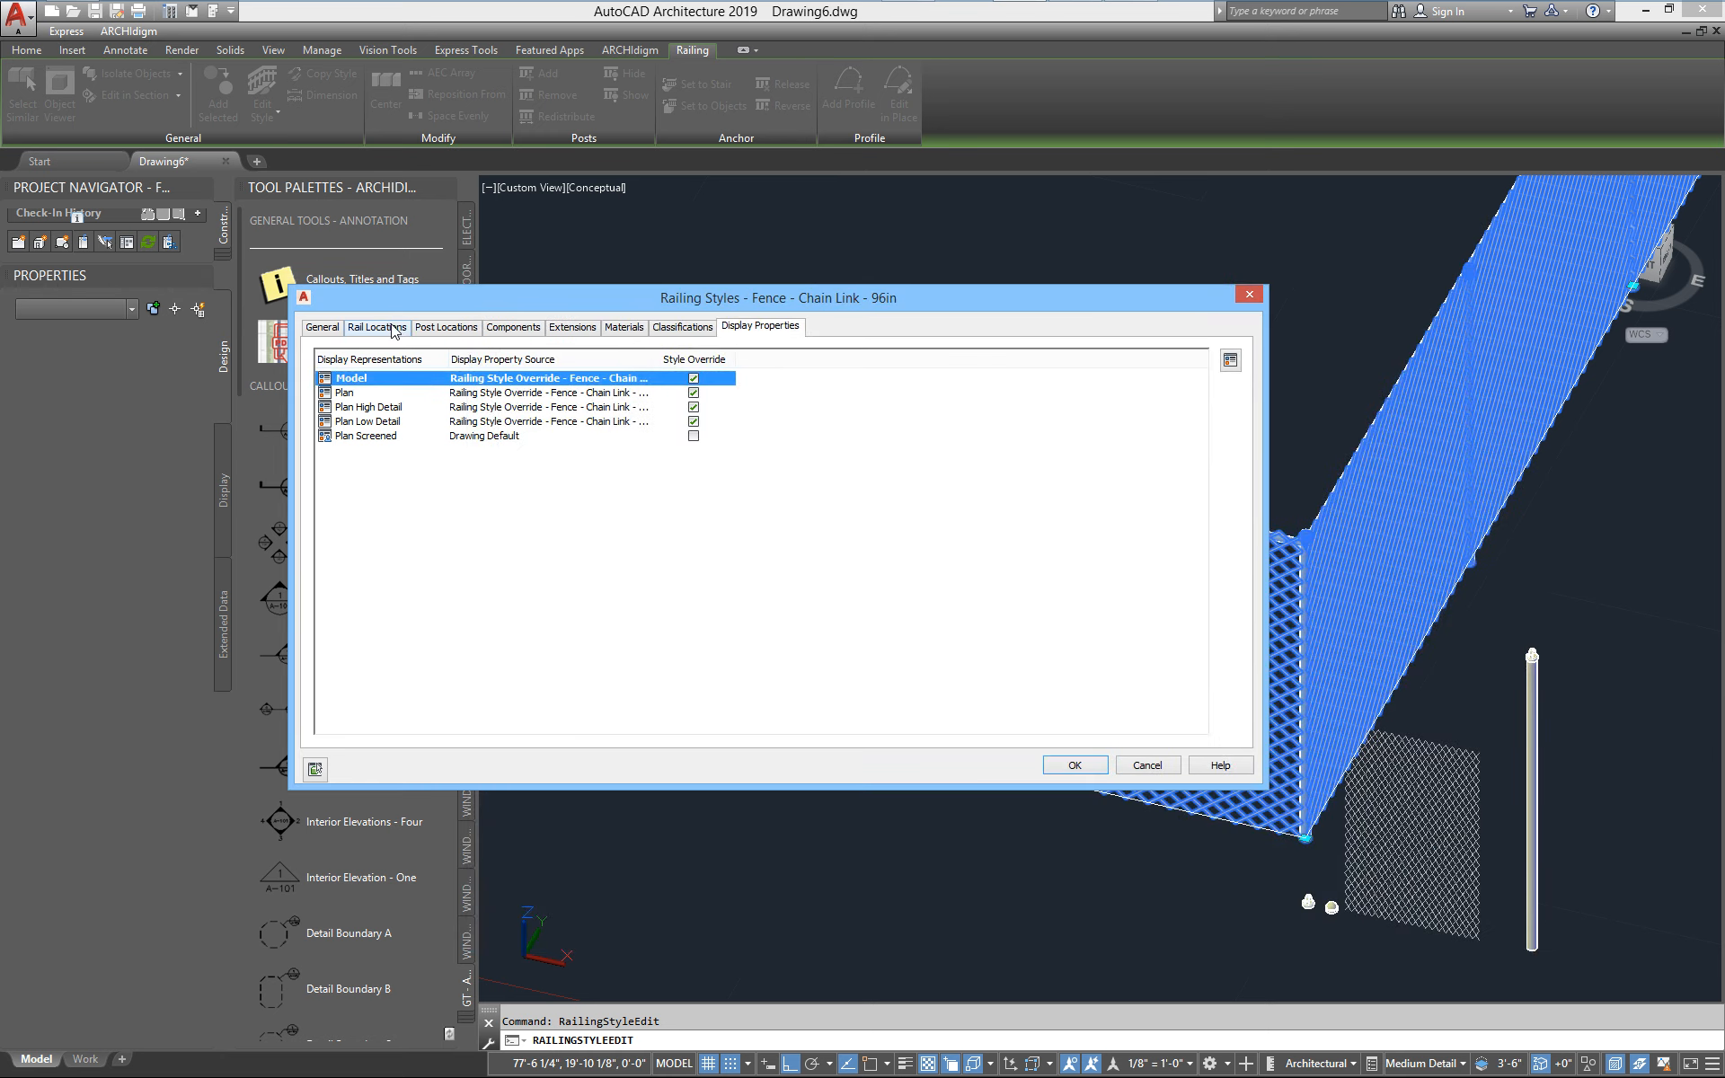
Set the maximum center-to-center spacing of the fence style's dynamic posts to 8 feet and apply the style change
click(433, 329)
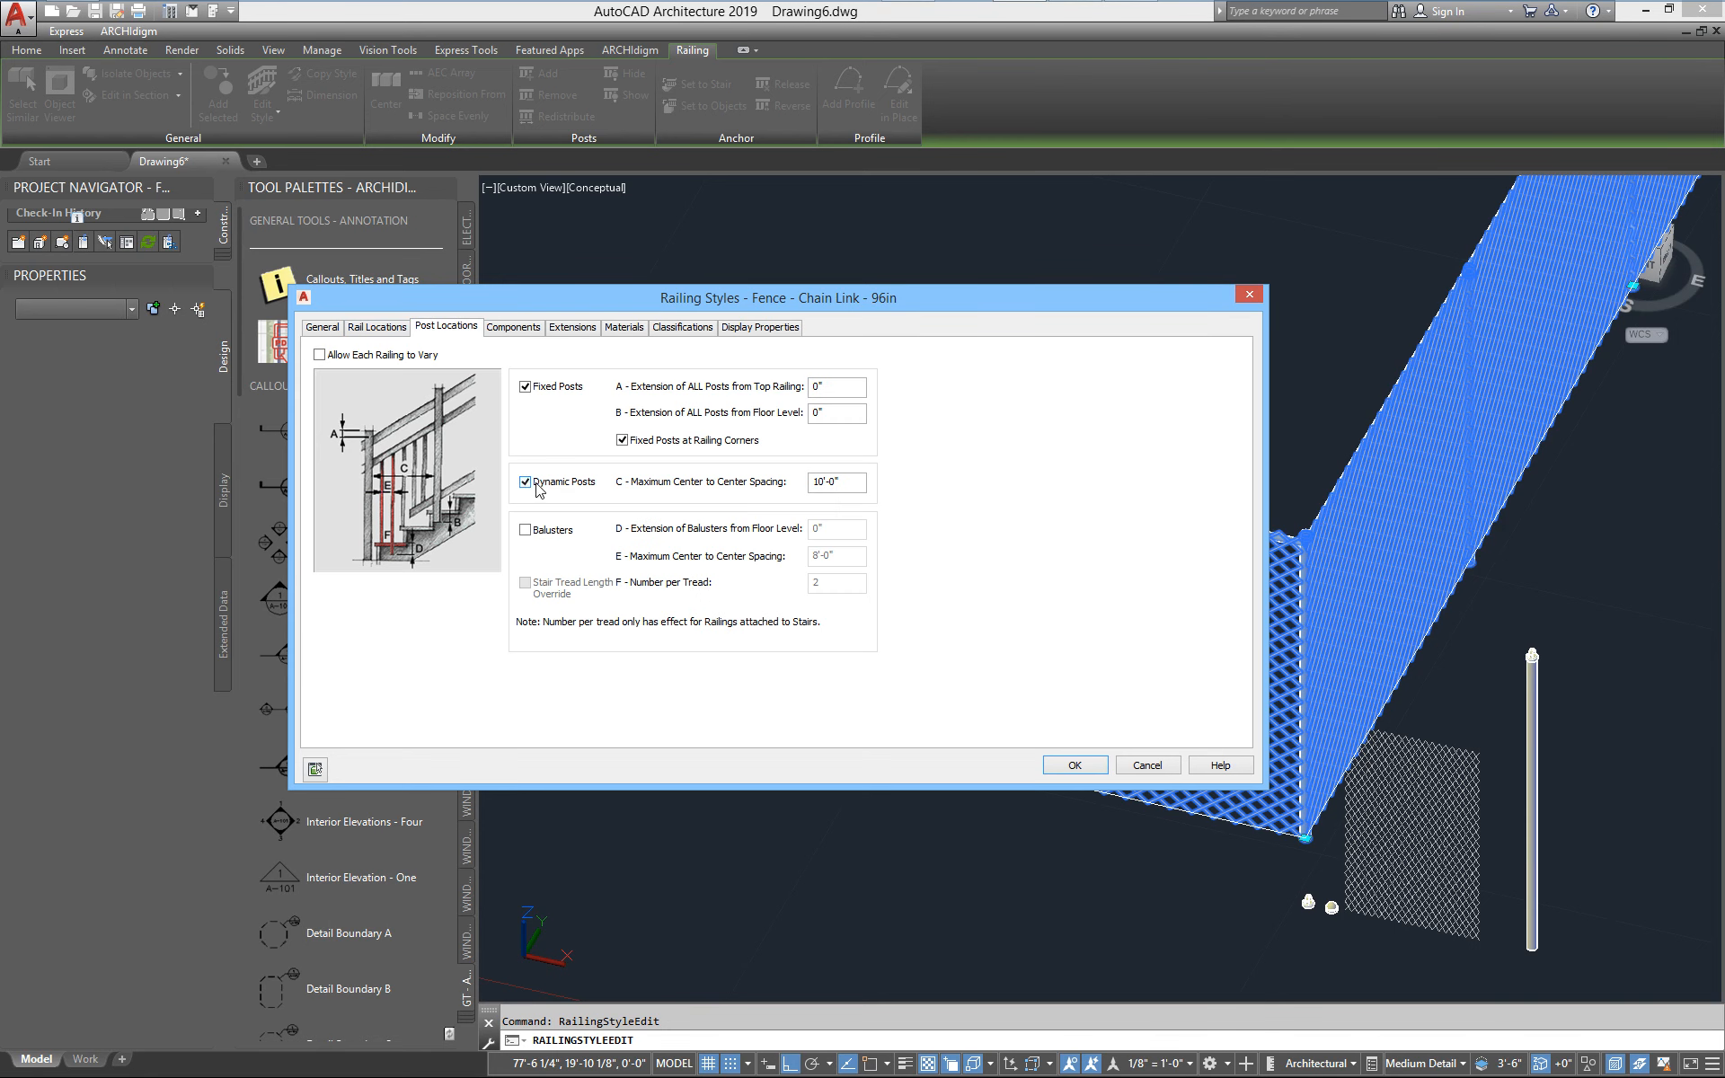
click(579, 486)
click(524, 483)
drag(849, 482, 776, 485)
text(8)
click(1074, 765)
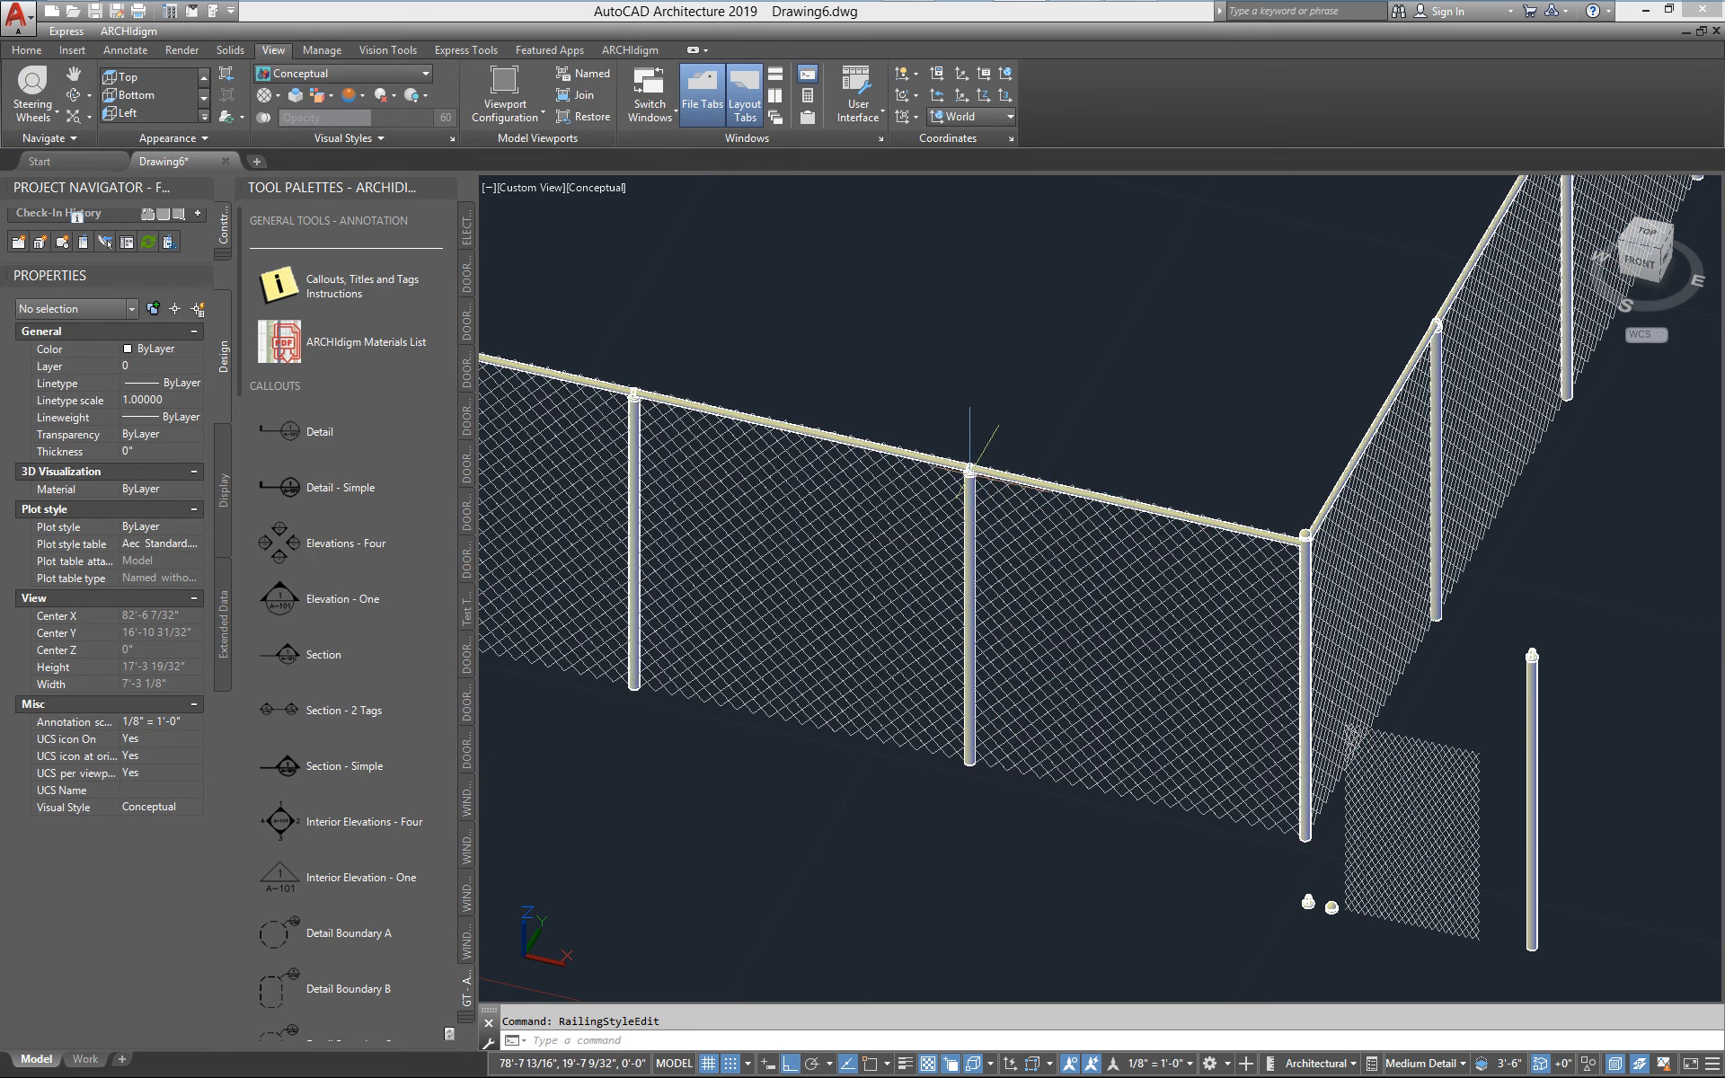
Review the component profiles and sizes in the fence's railing style, focusing on the Dynamic Post
click(1015, 471)
right_click(1015, 471)
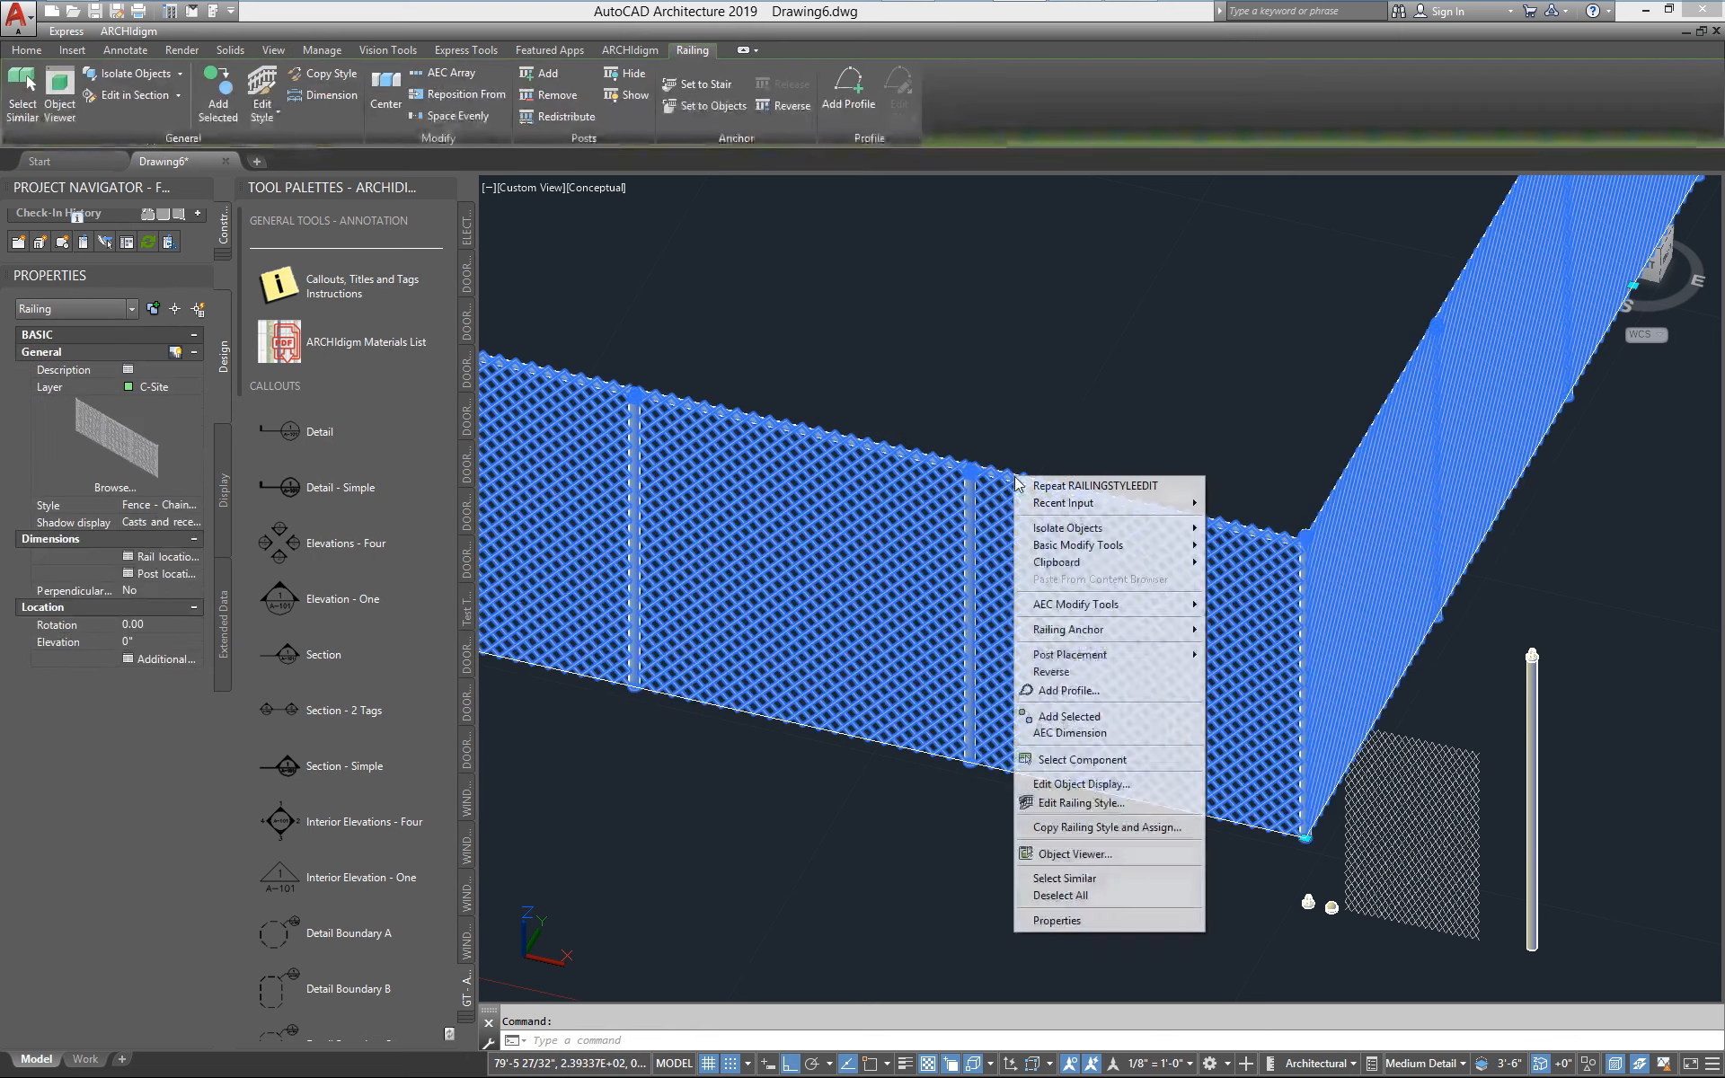
click(1096, 802)
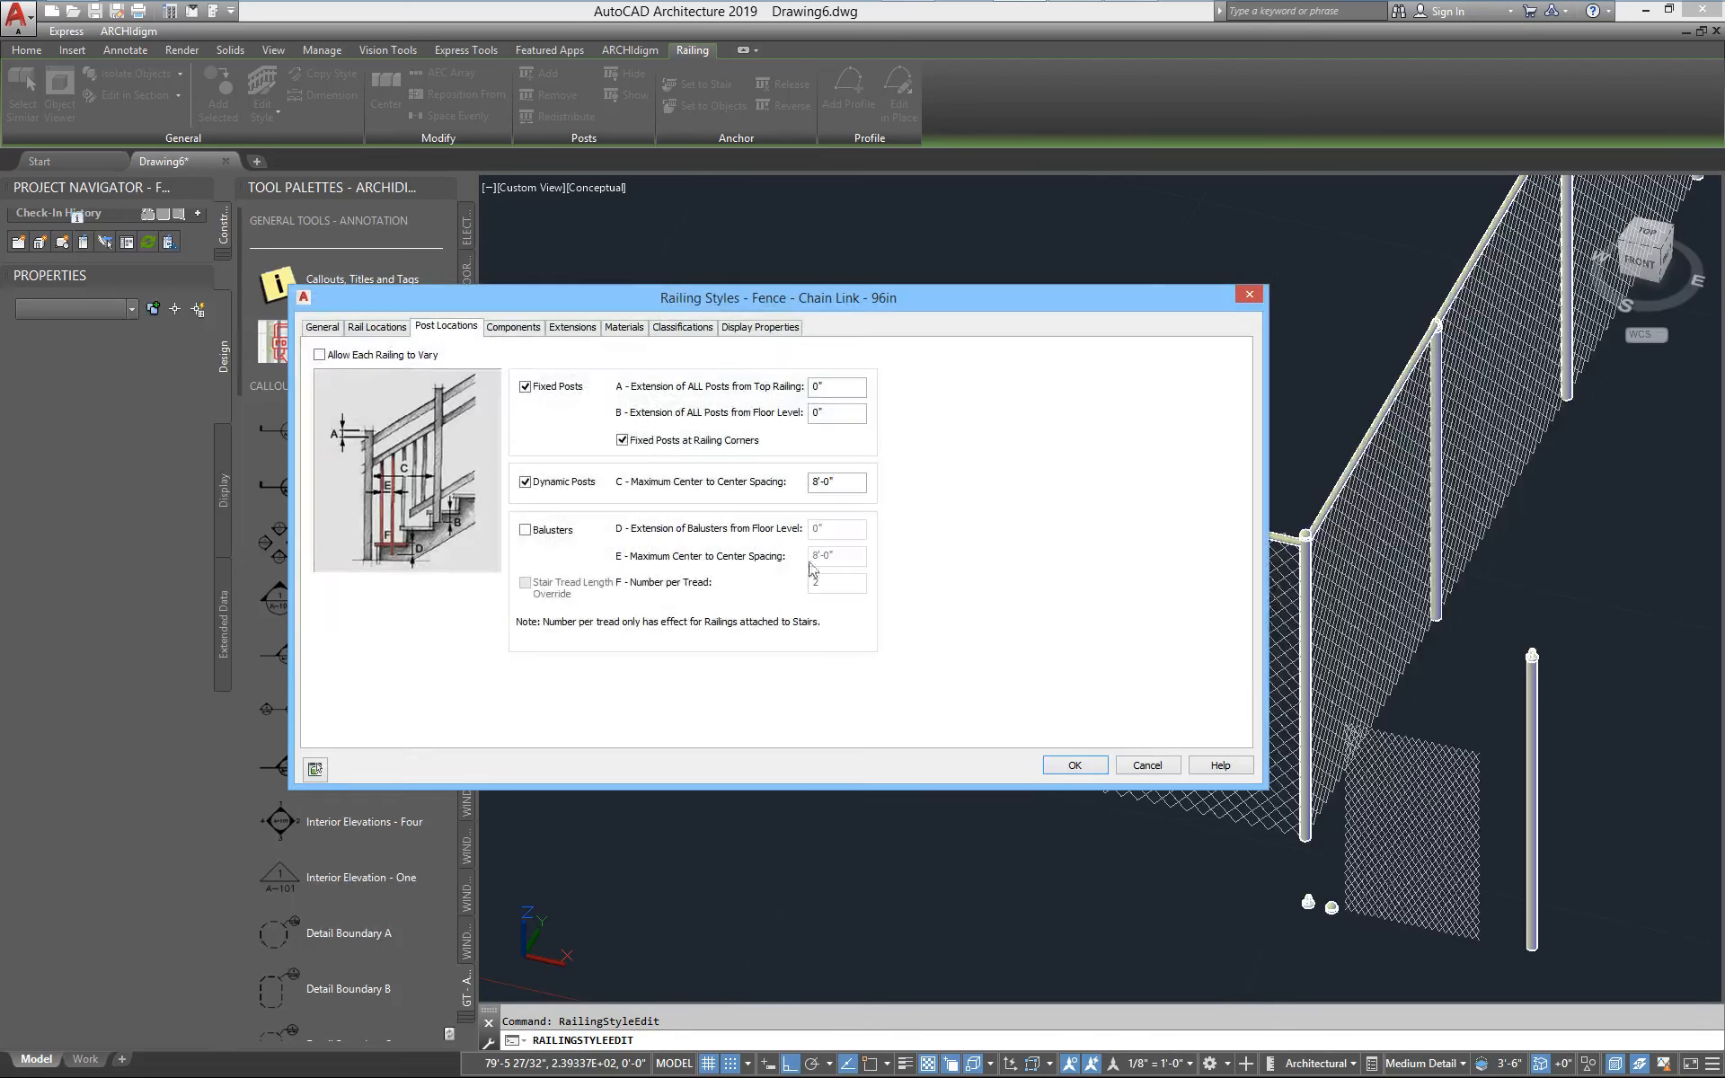
click(514, 330)
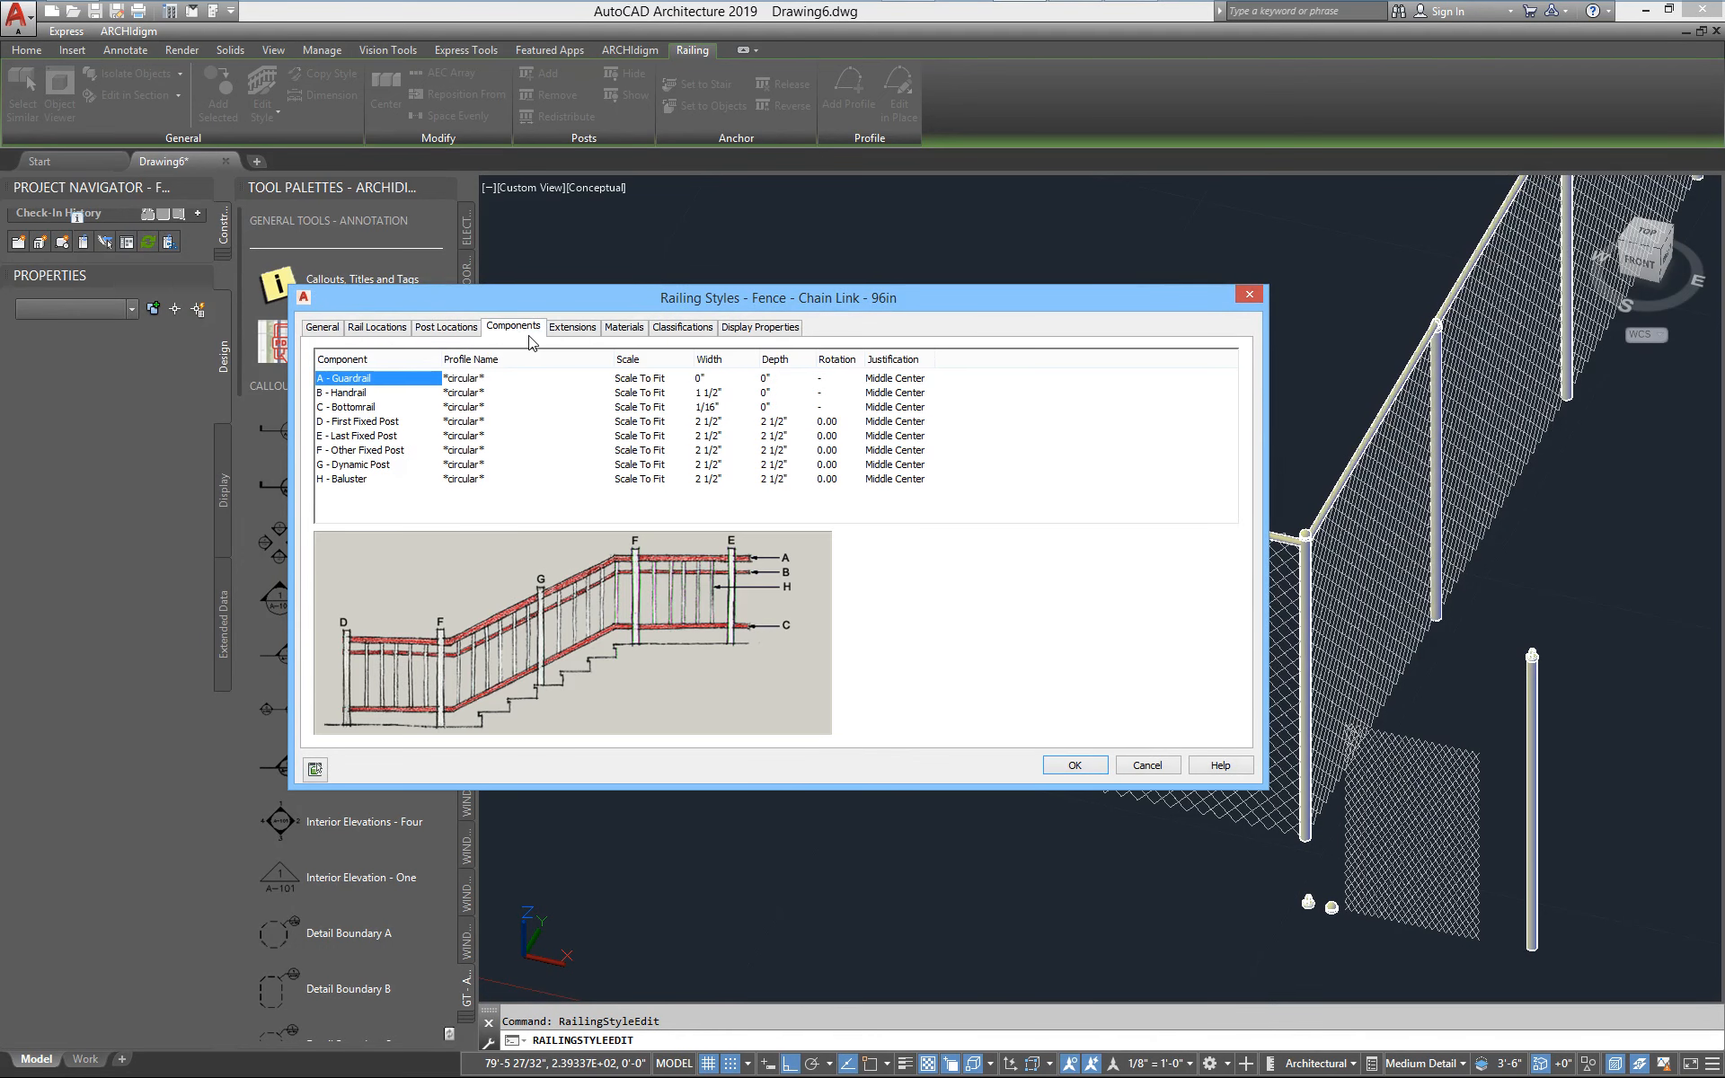
click(362, 465)
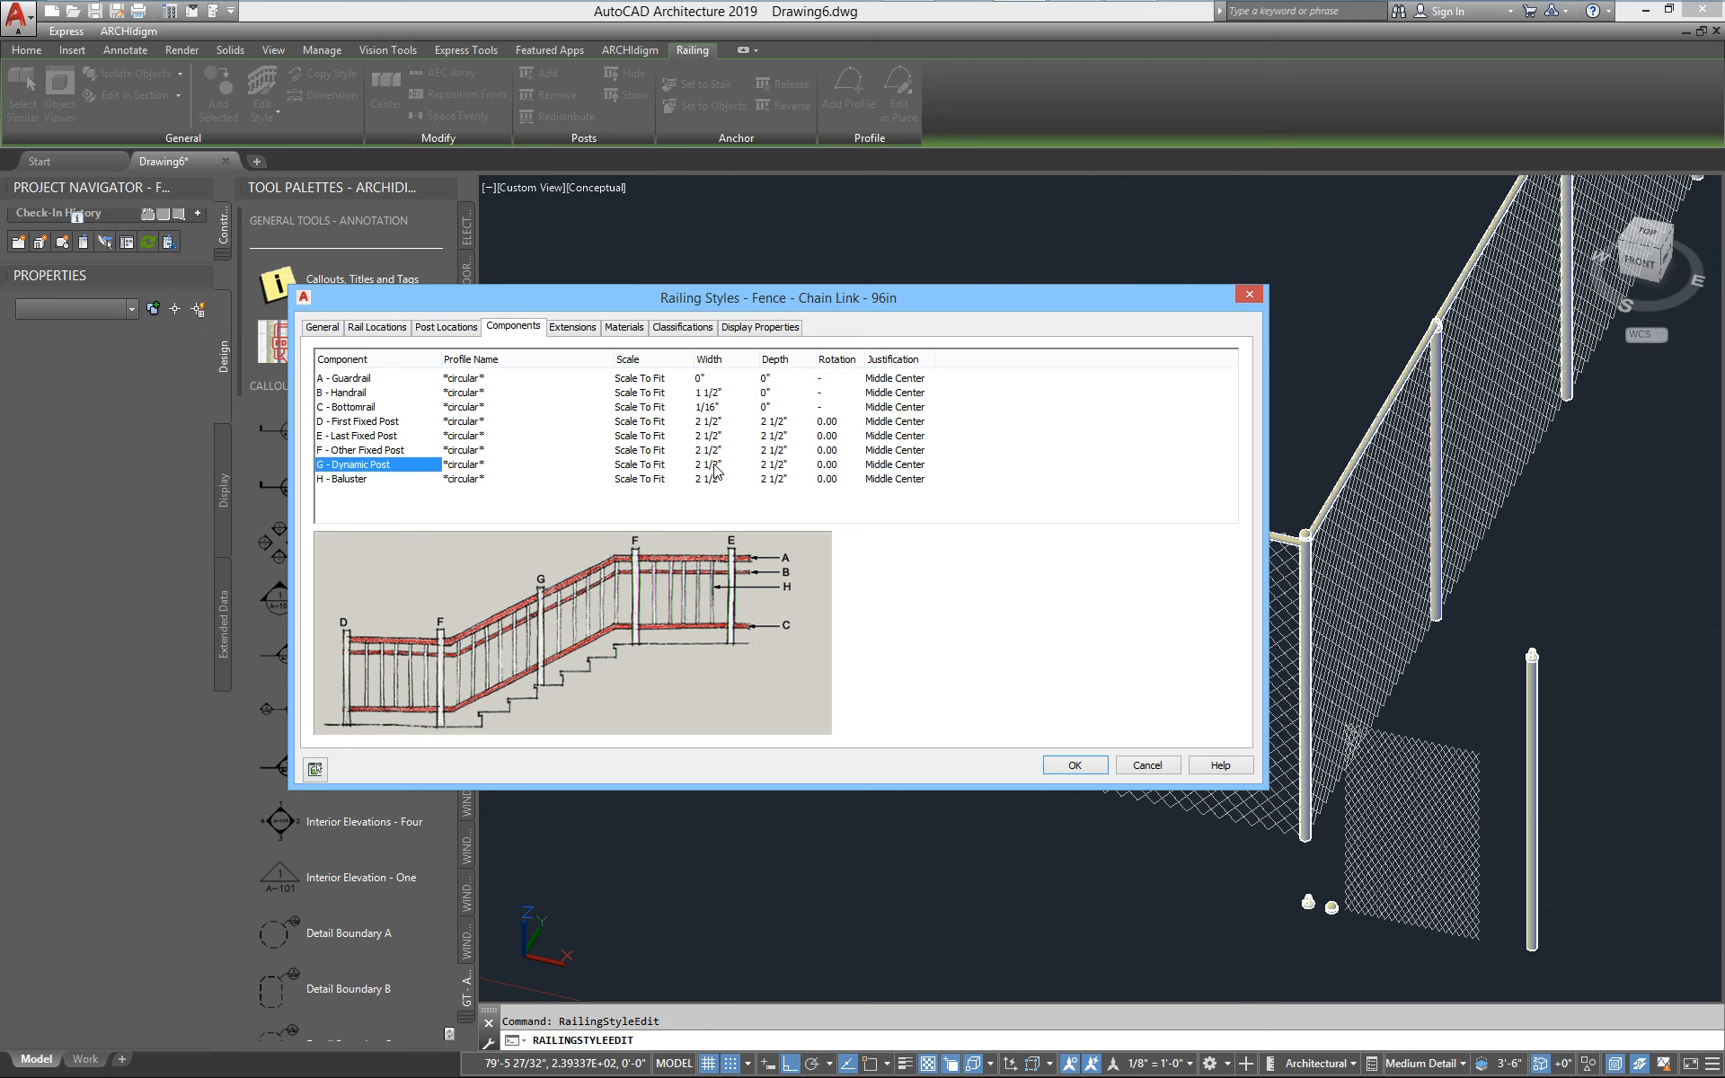
Recheck which component the fence_chain_link_line_post_96 custom block replaces in the style's Model display, leaving its settings as they are
click(741, 328)
double_click(350, 382)
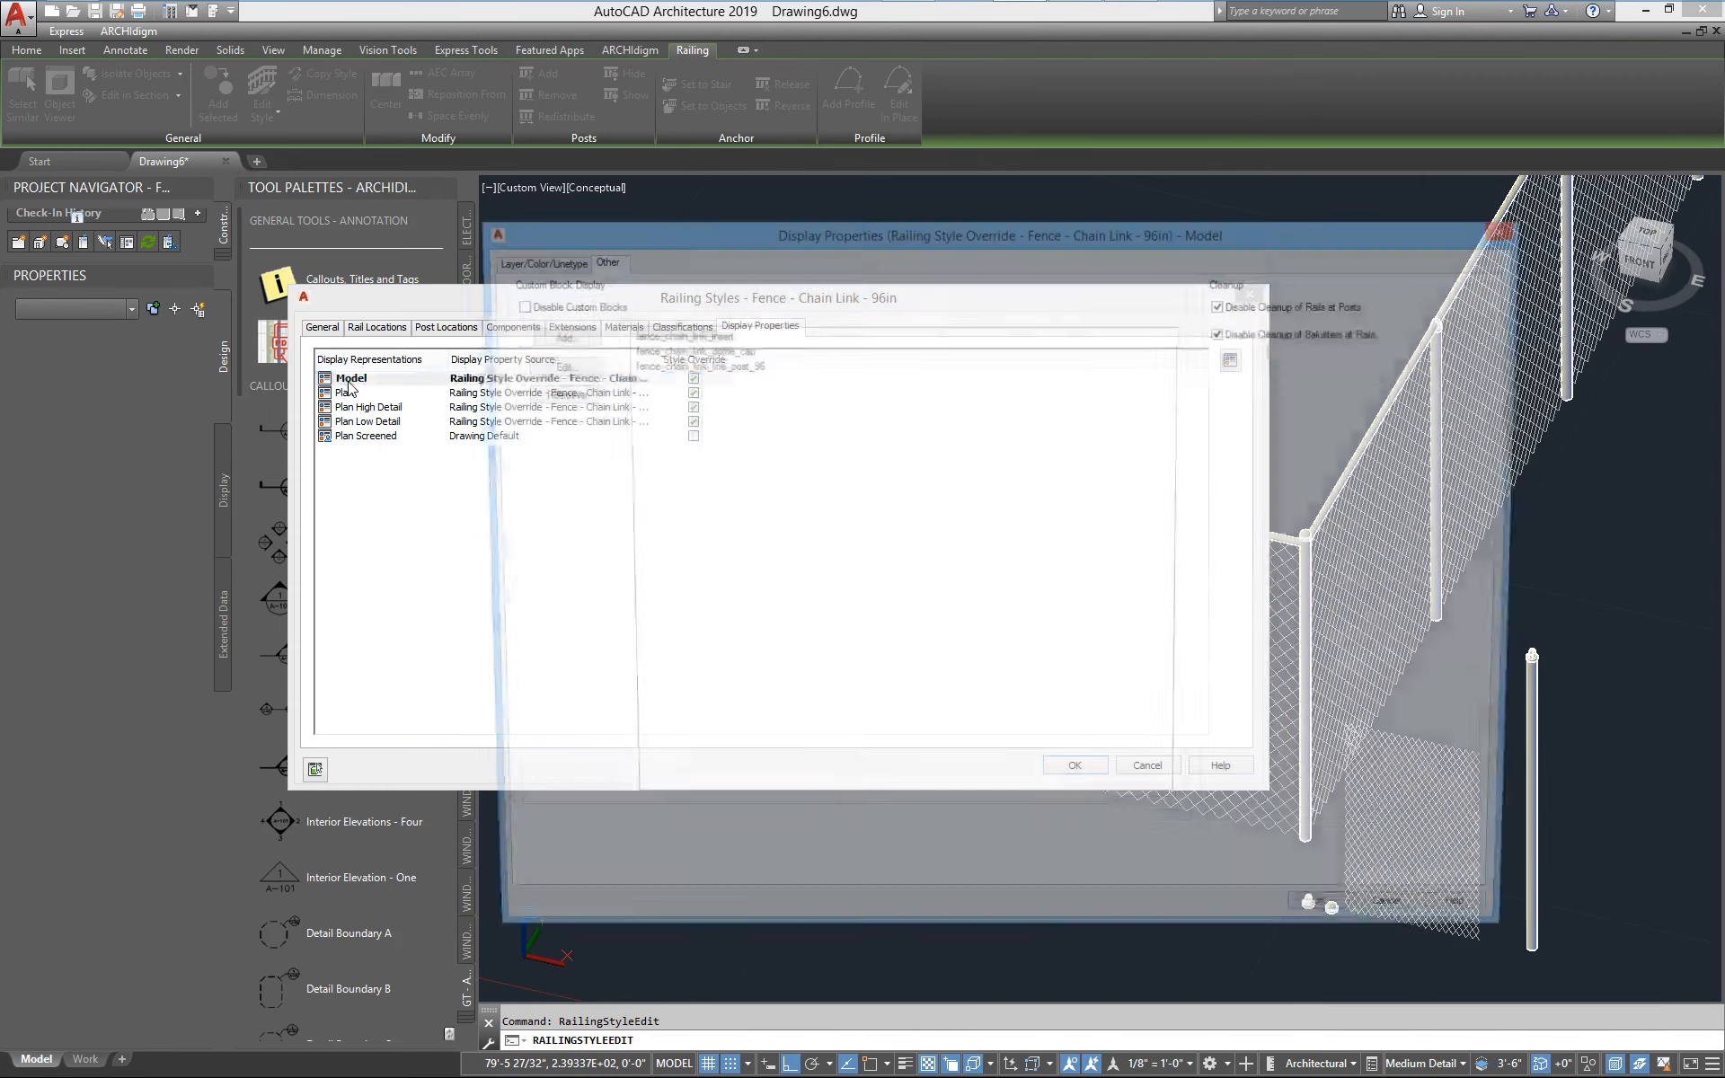
click(736, 366)
click(557, 368)
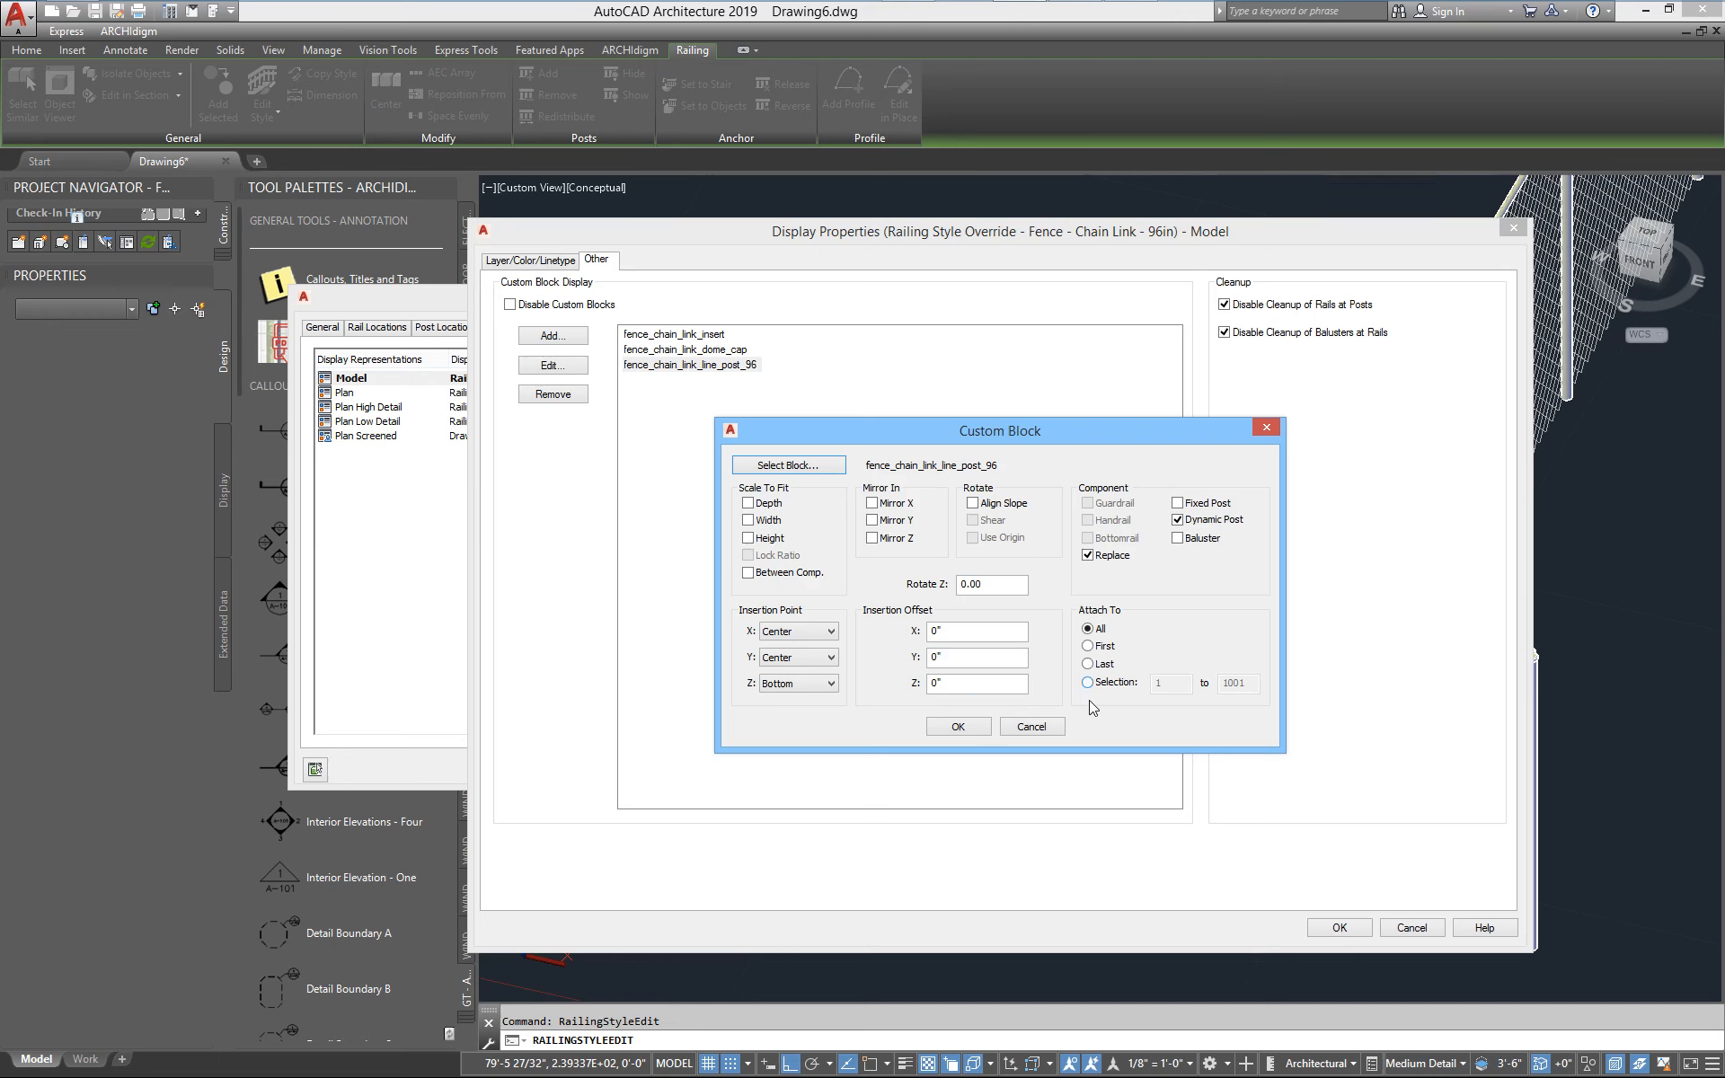
click(1030, 727)
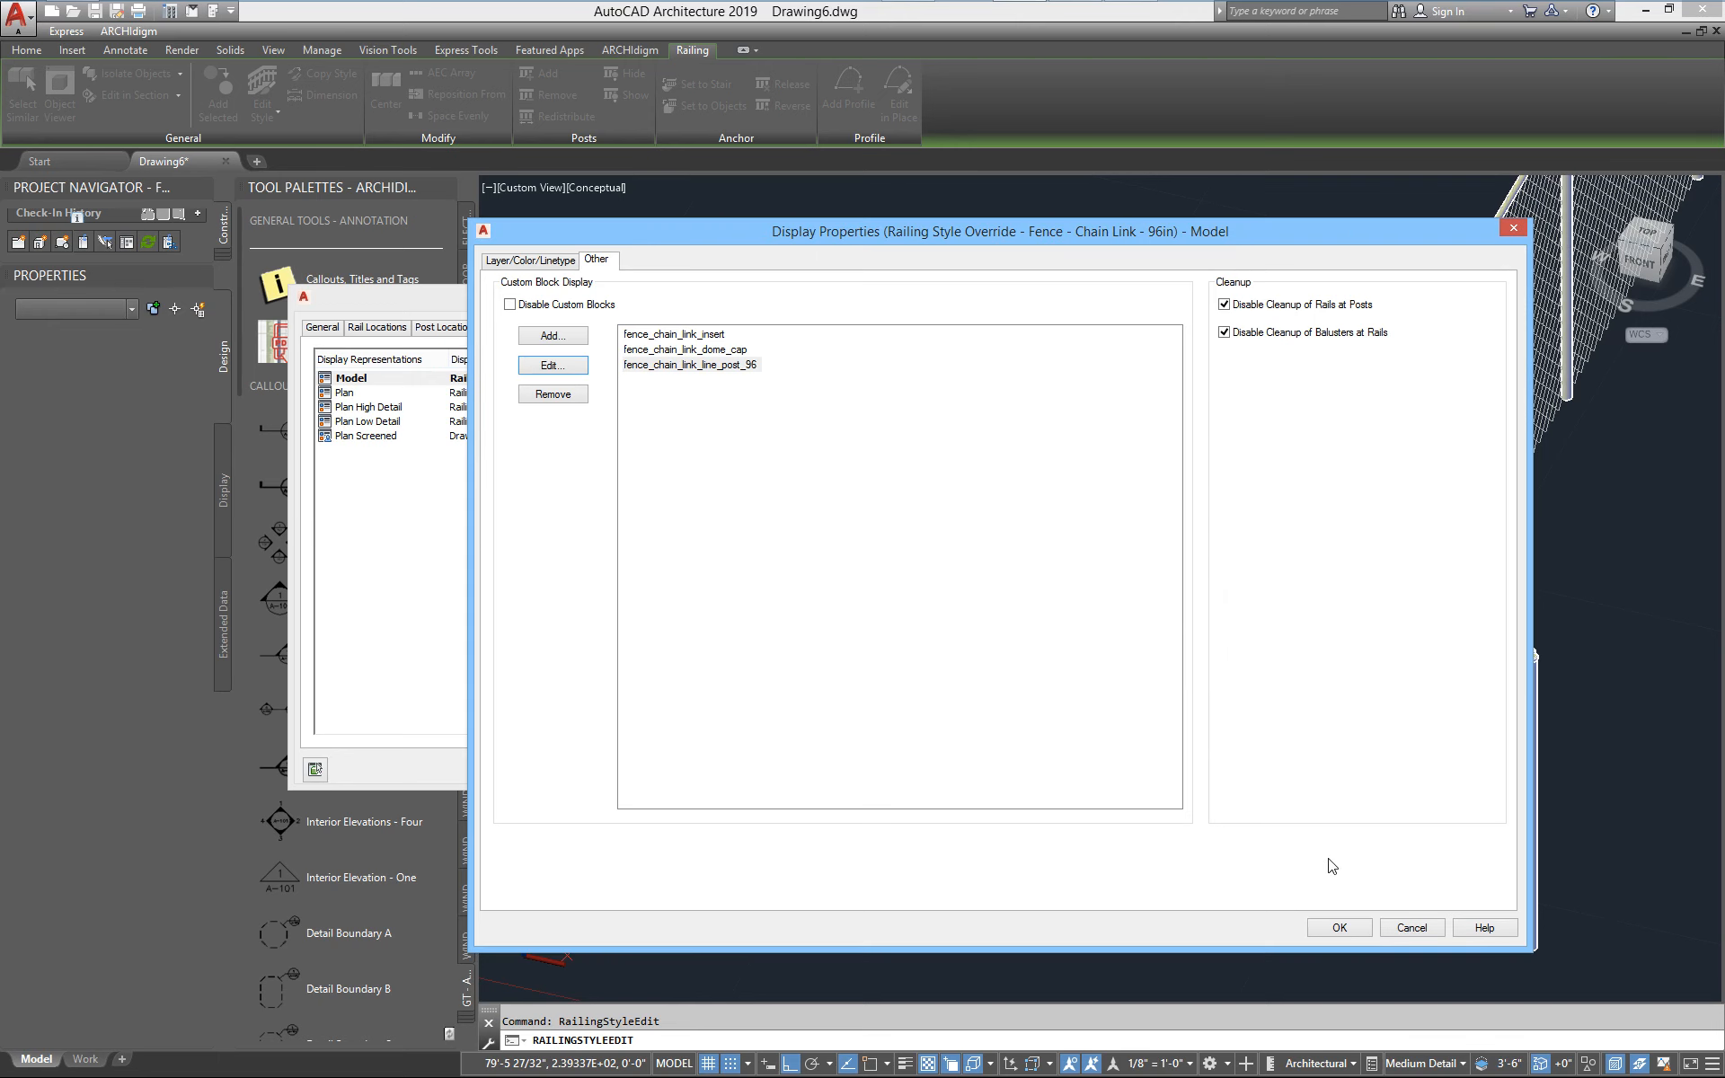
Dismiss the Model display properties without changes and close the fence's railing style settings
click(1414, 929)
click(1074, 764)
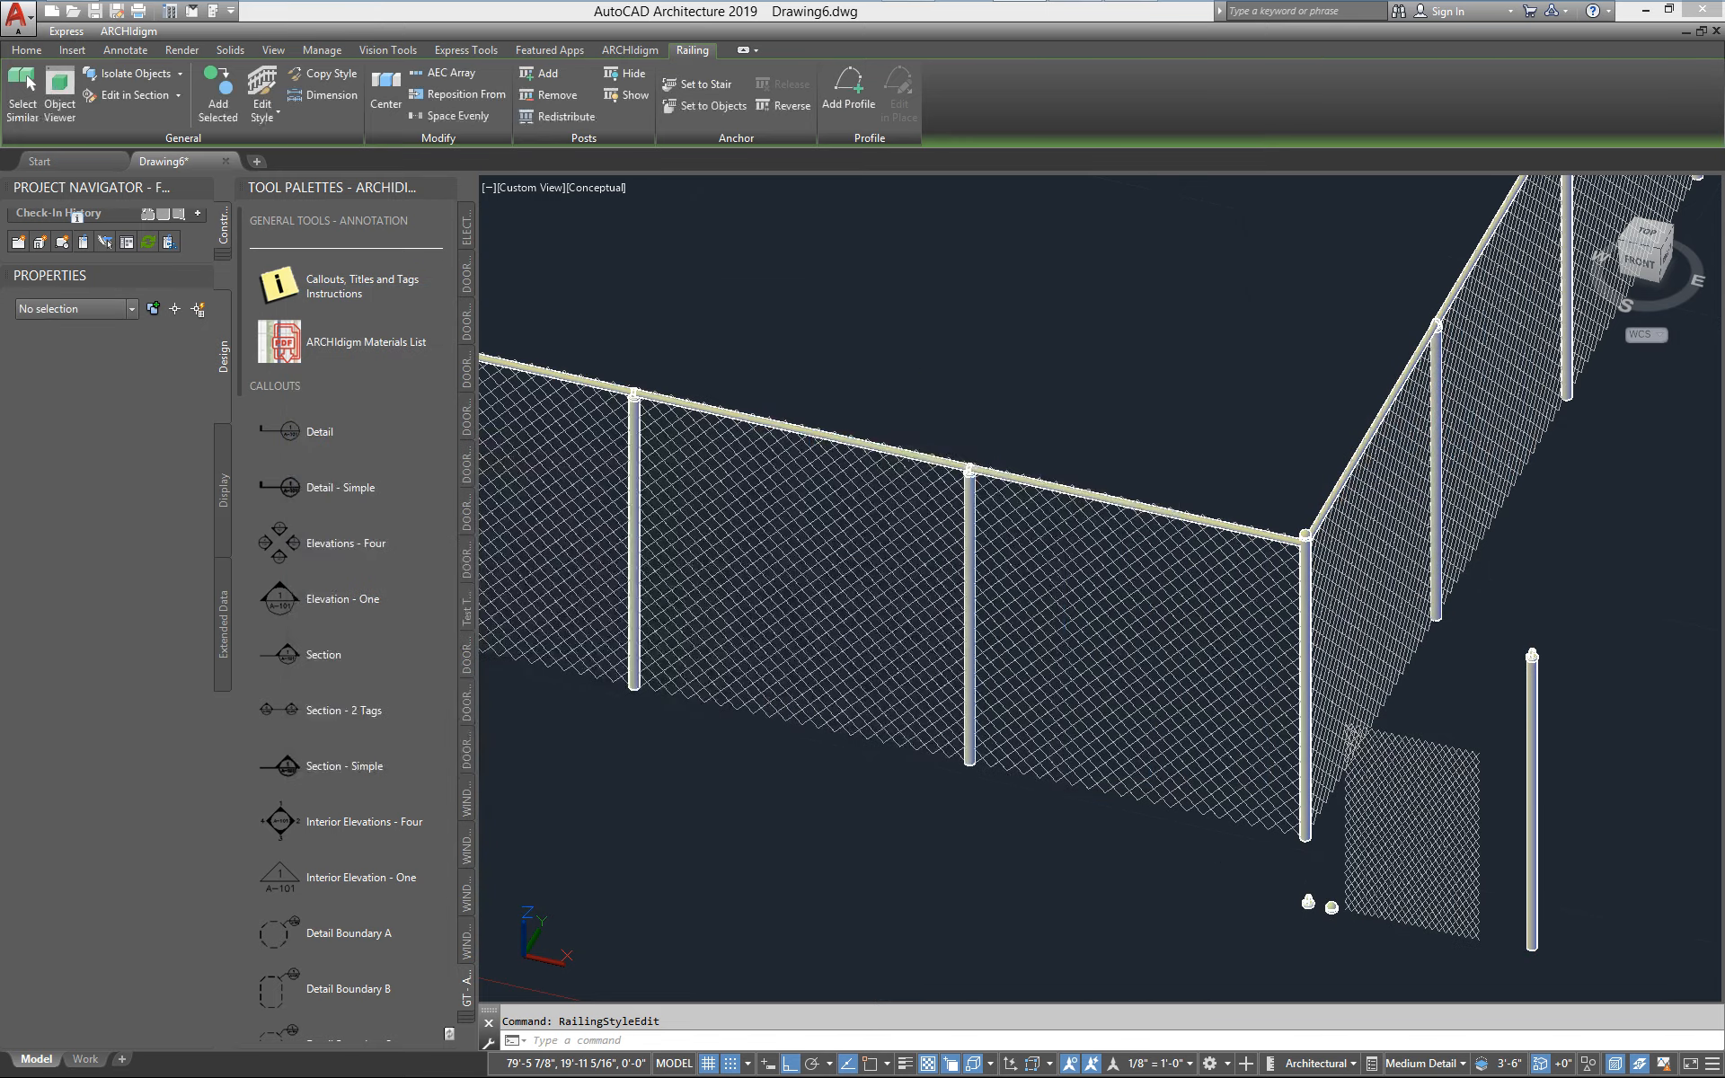
click(887, 456)
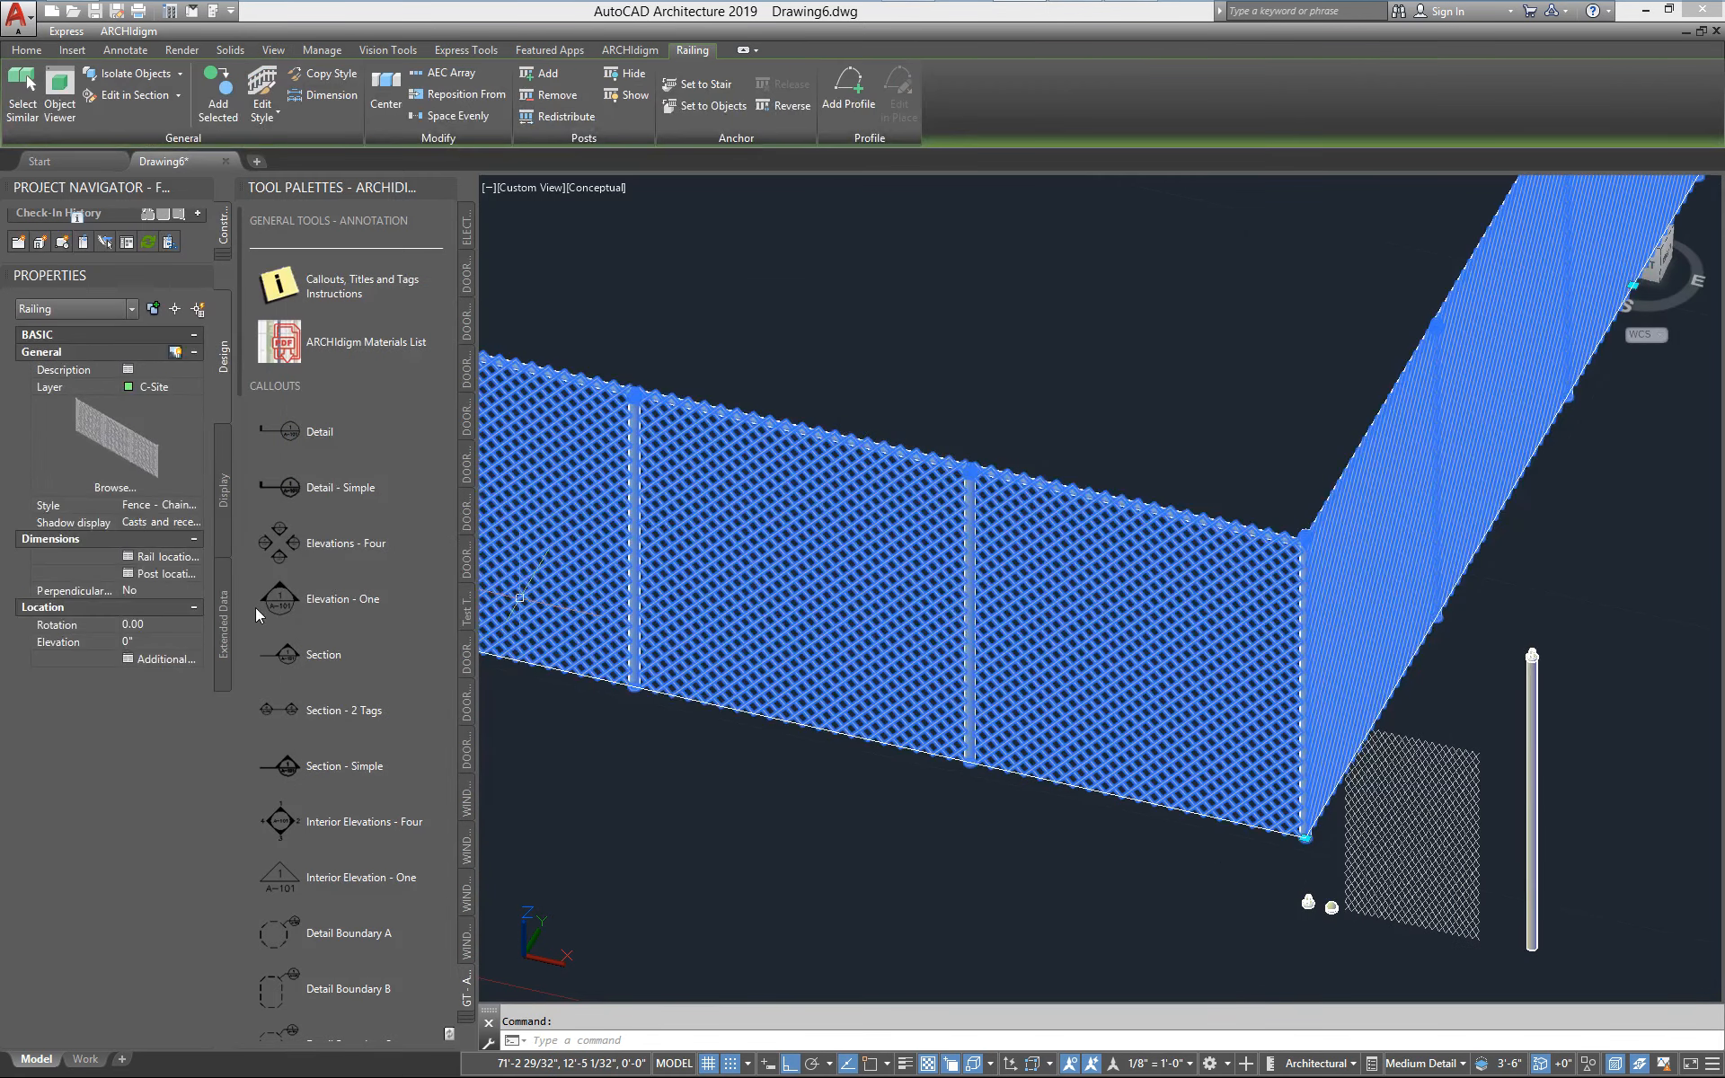
key(Escape)
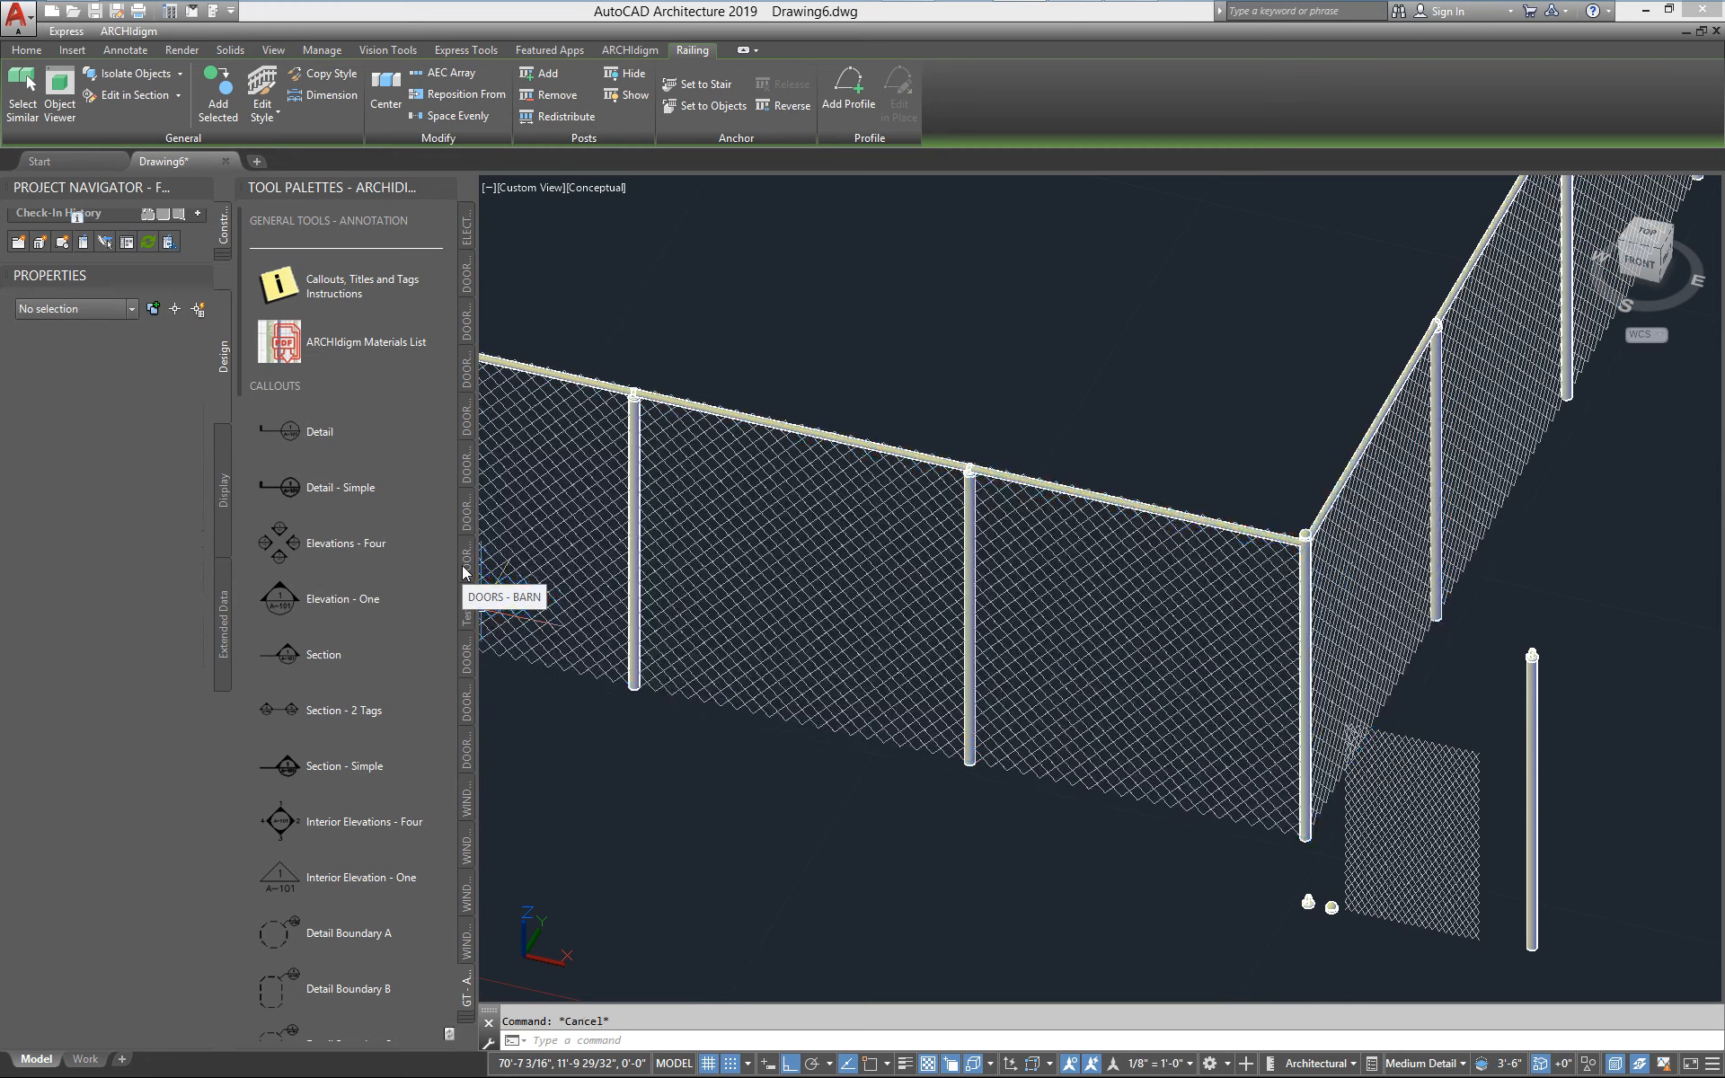
Lower the guardrail's horizontal height in the fence railing style's rail locations and apply the style change
click(810, 429)
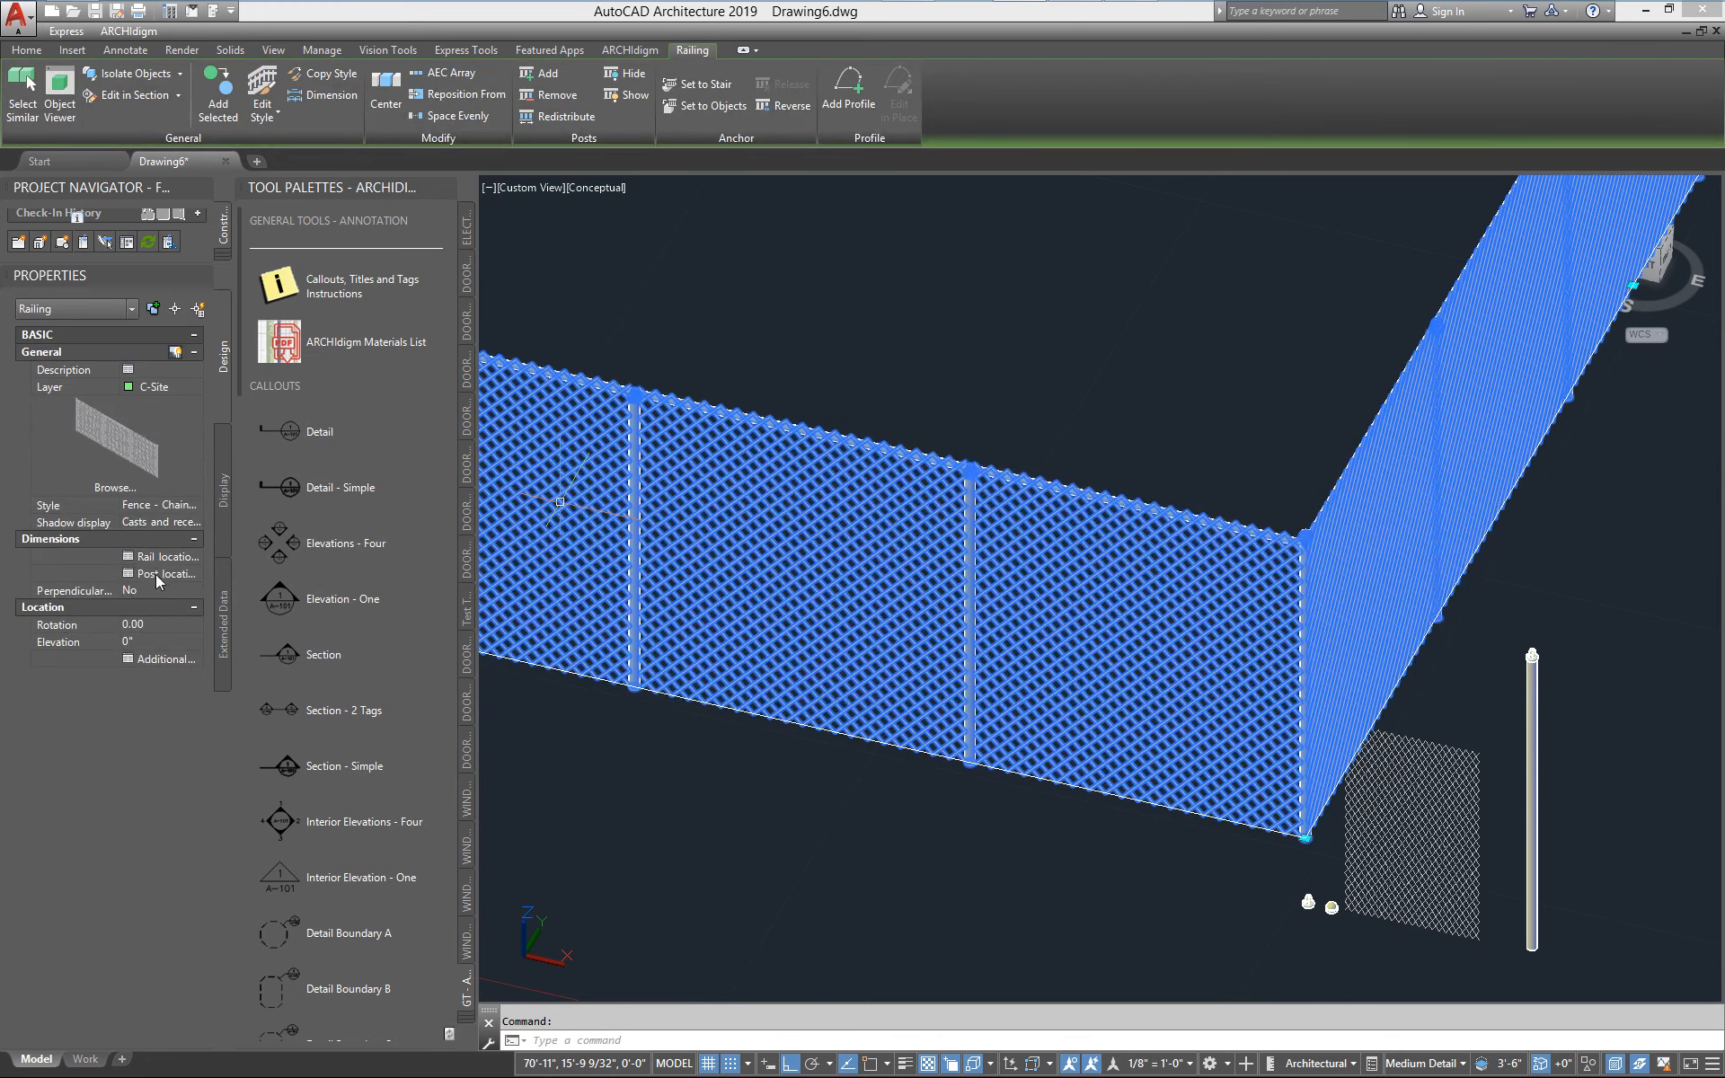
right_click(744, 505)
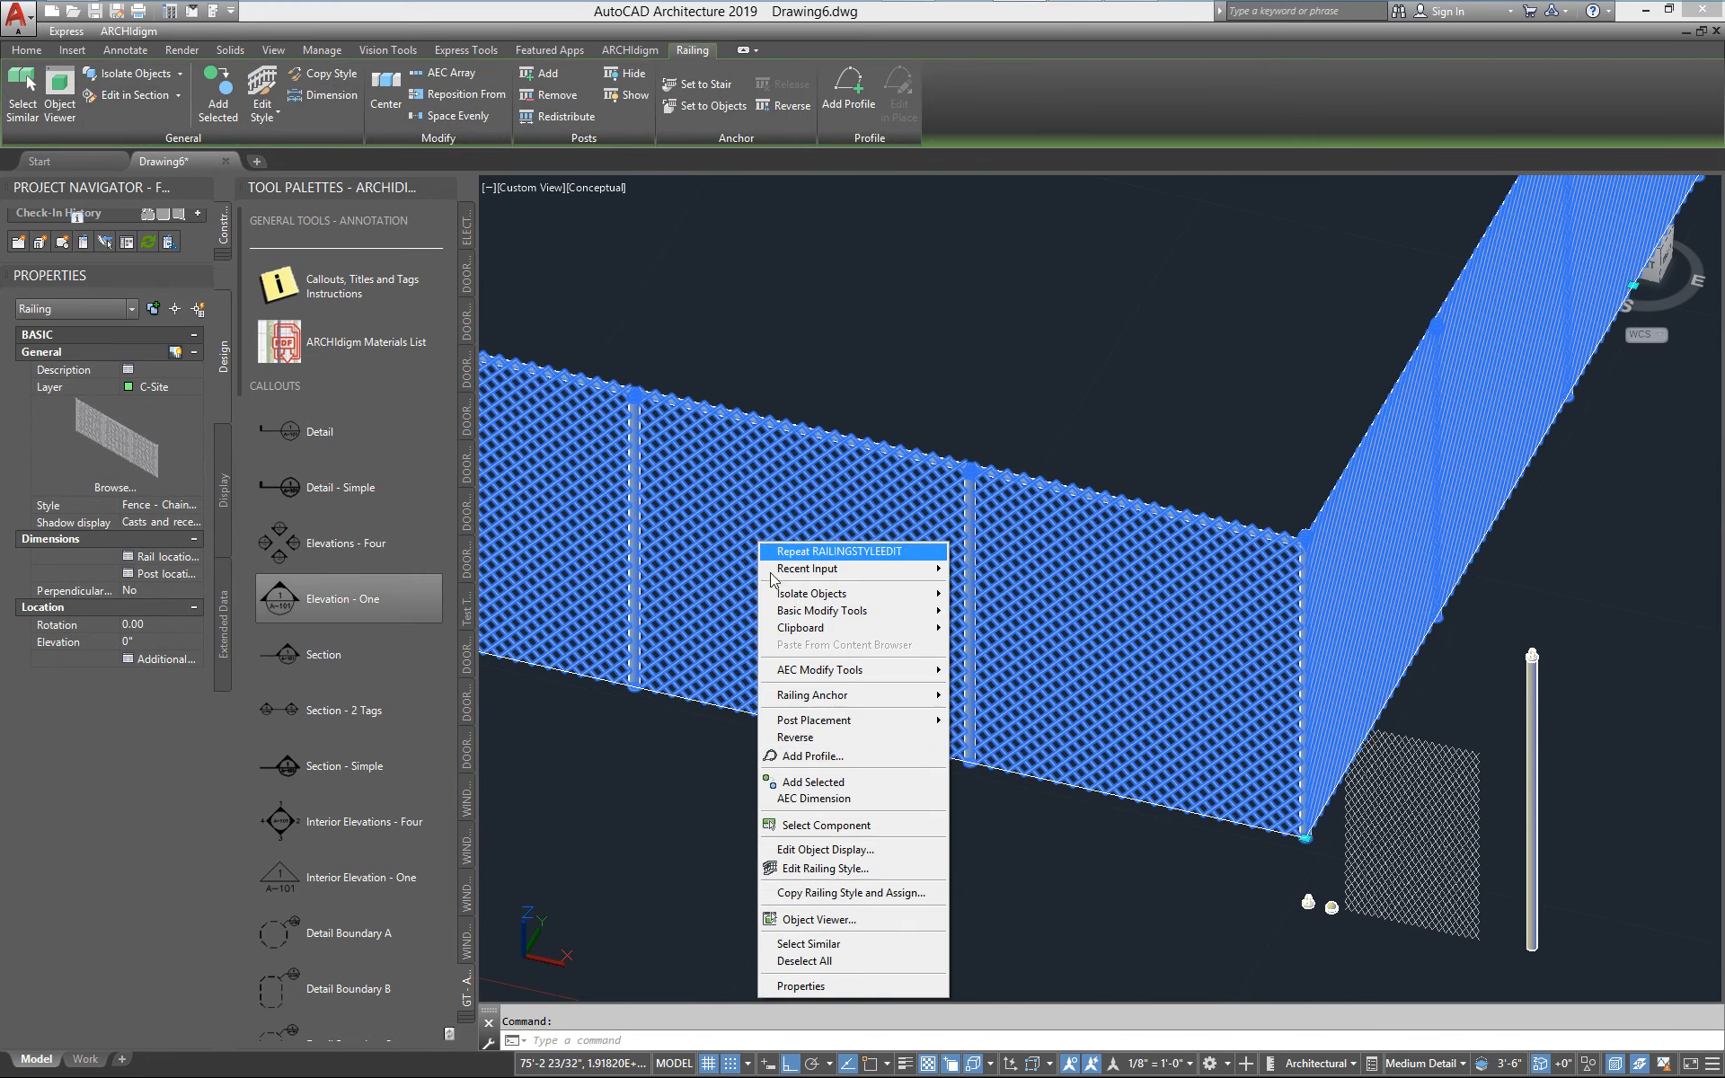
click(845, 868)
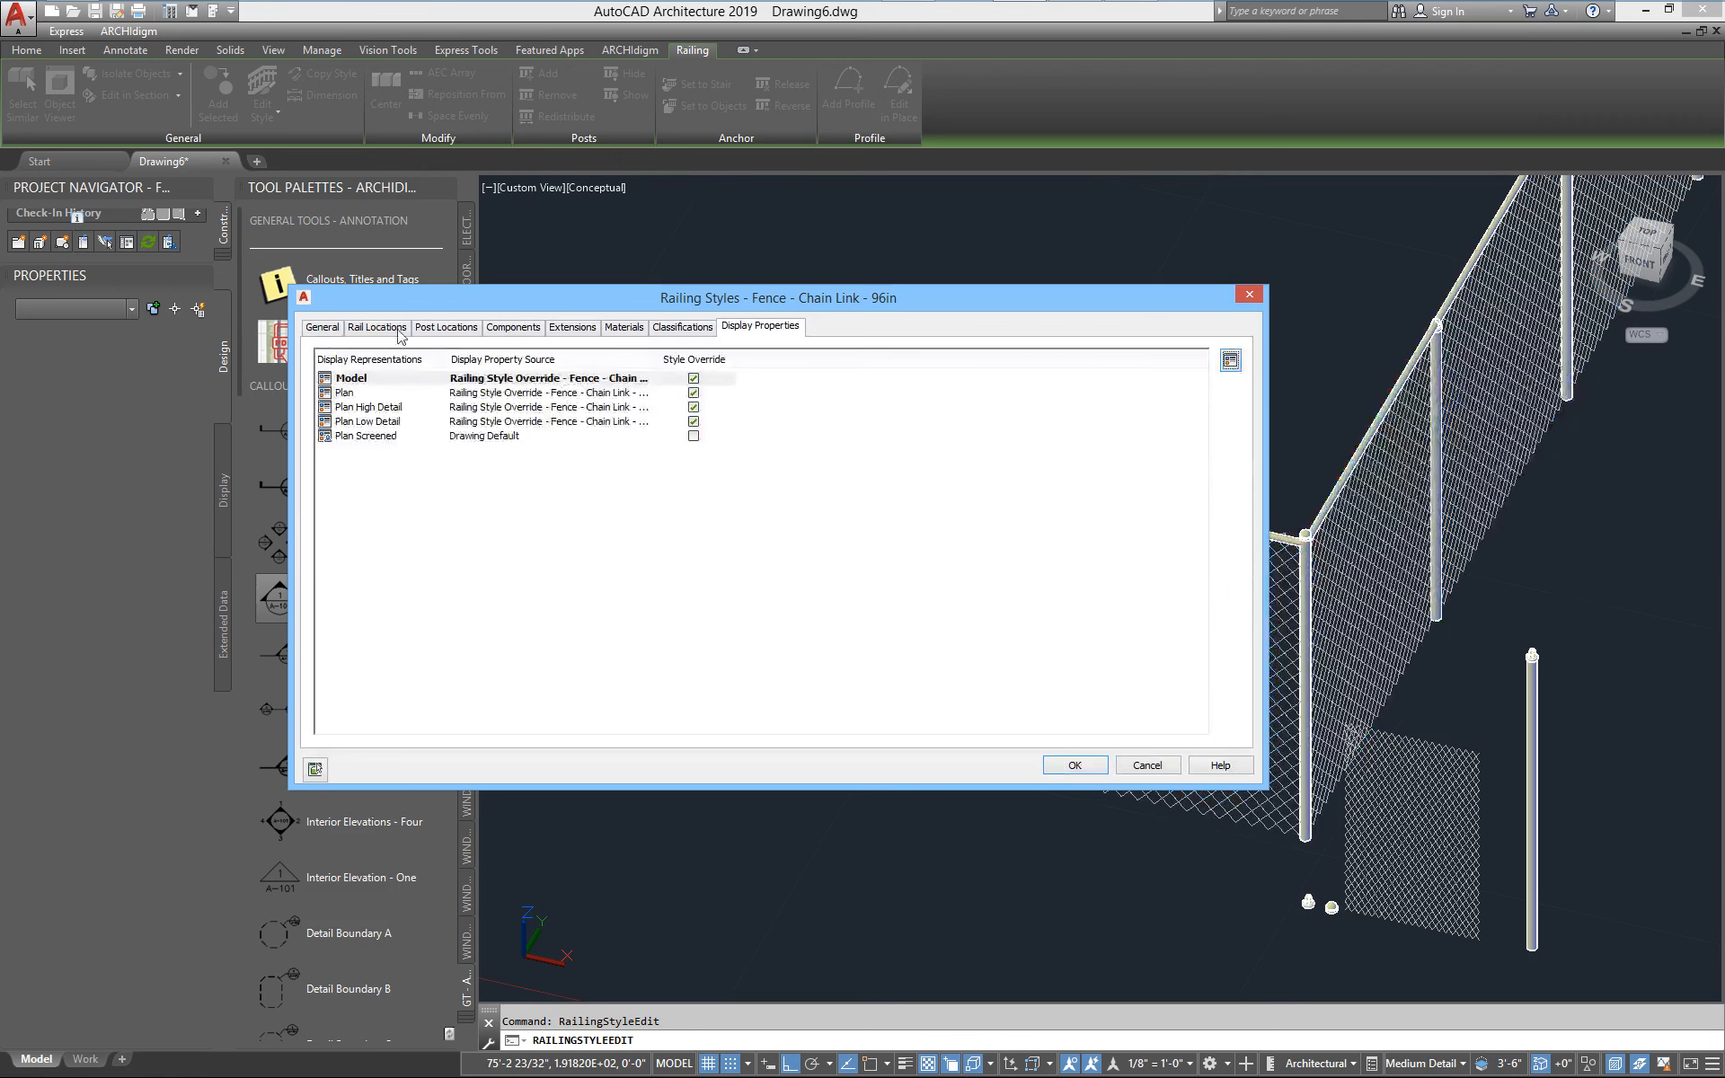
click(370, 328)
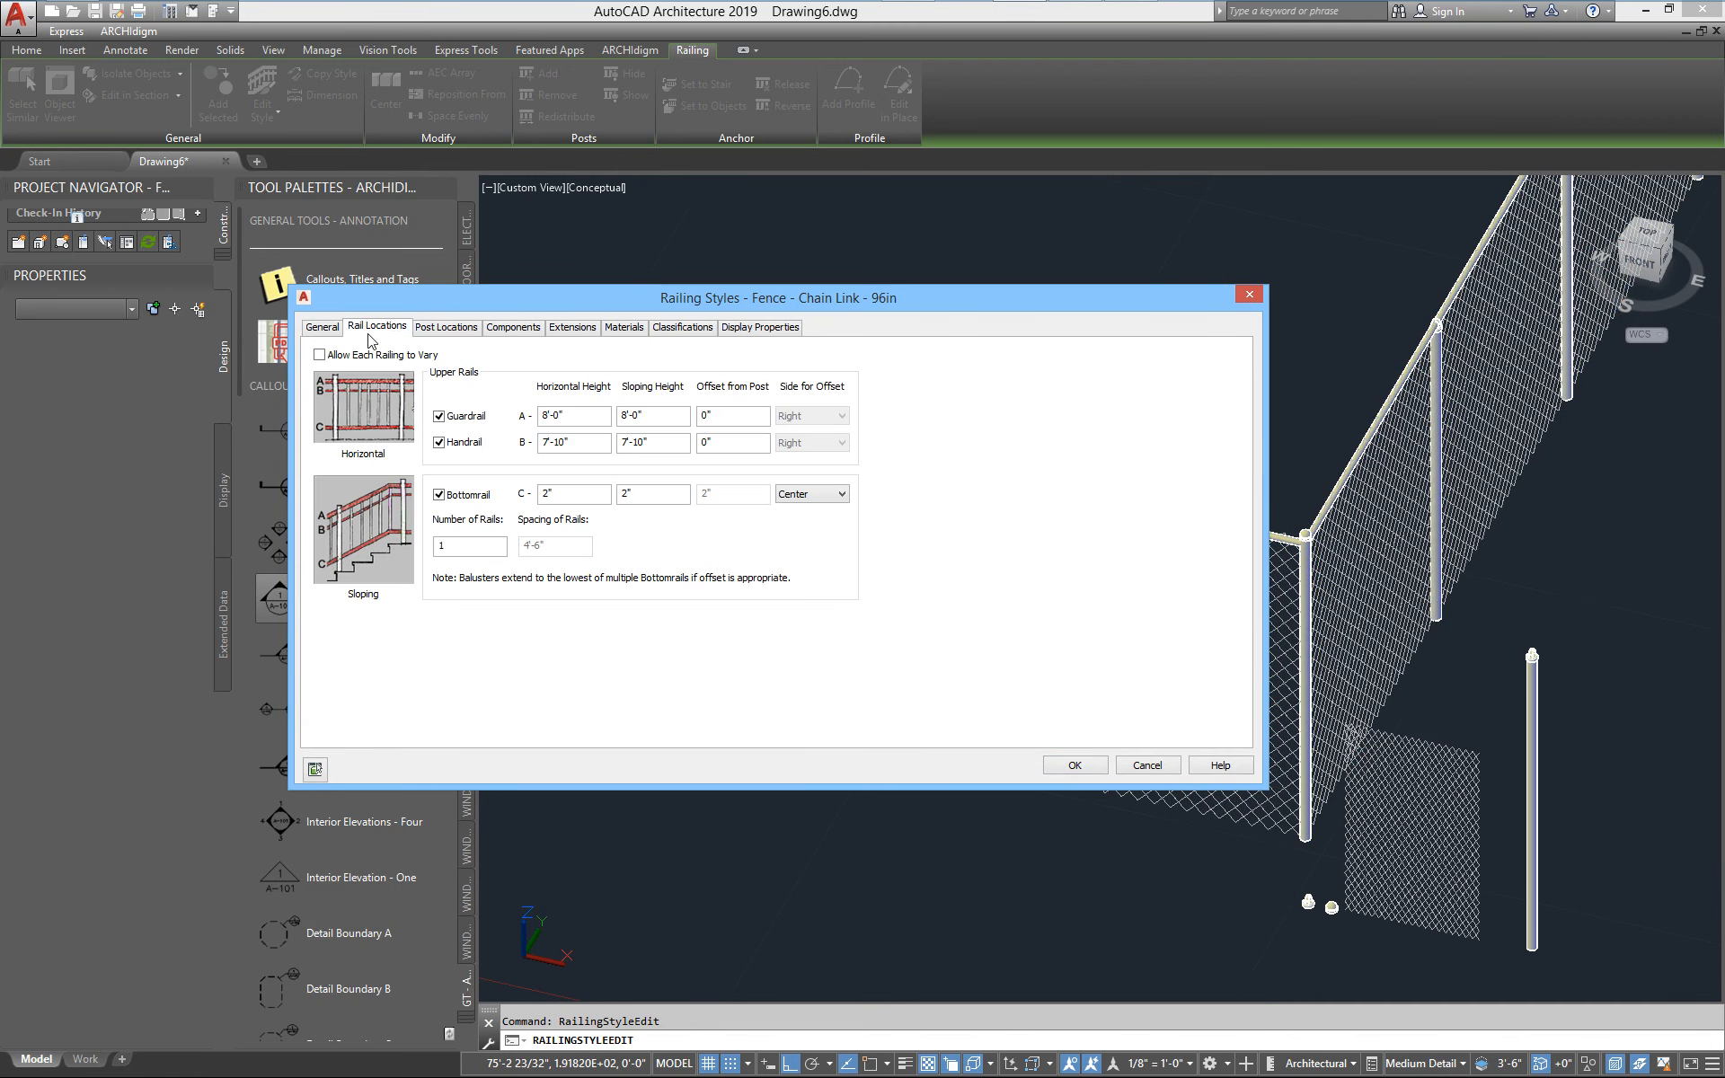
click(558, 416)
text(7-4)
click(1076, 765)
Open the standalone line post block beside the fence for in-place reference editing
scroll(881, 371, up, 3)
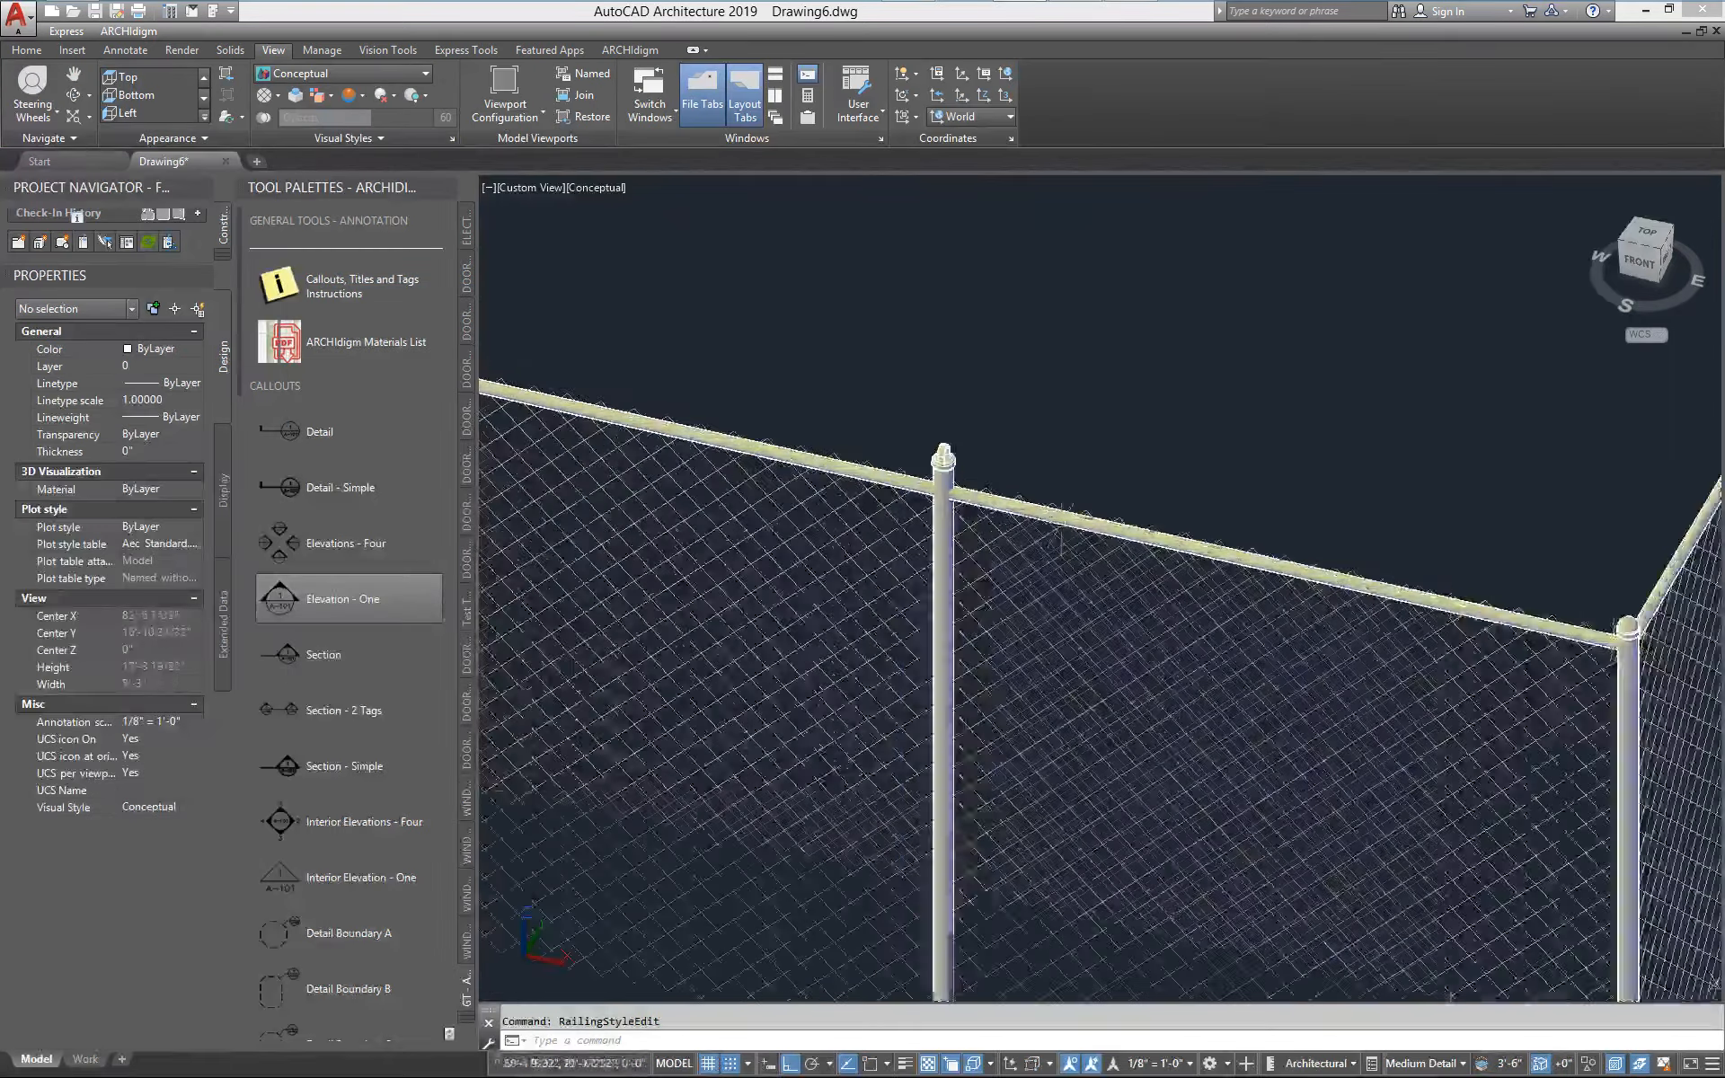
scroll(951, 493, down, 2)
scroll(951, 494, down, 1)
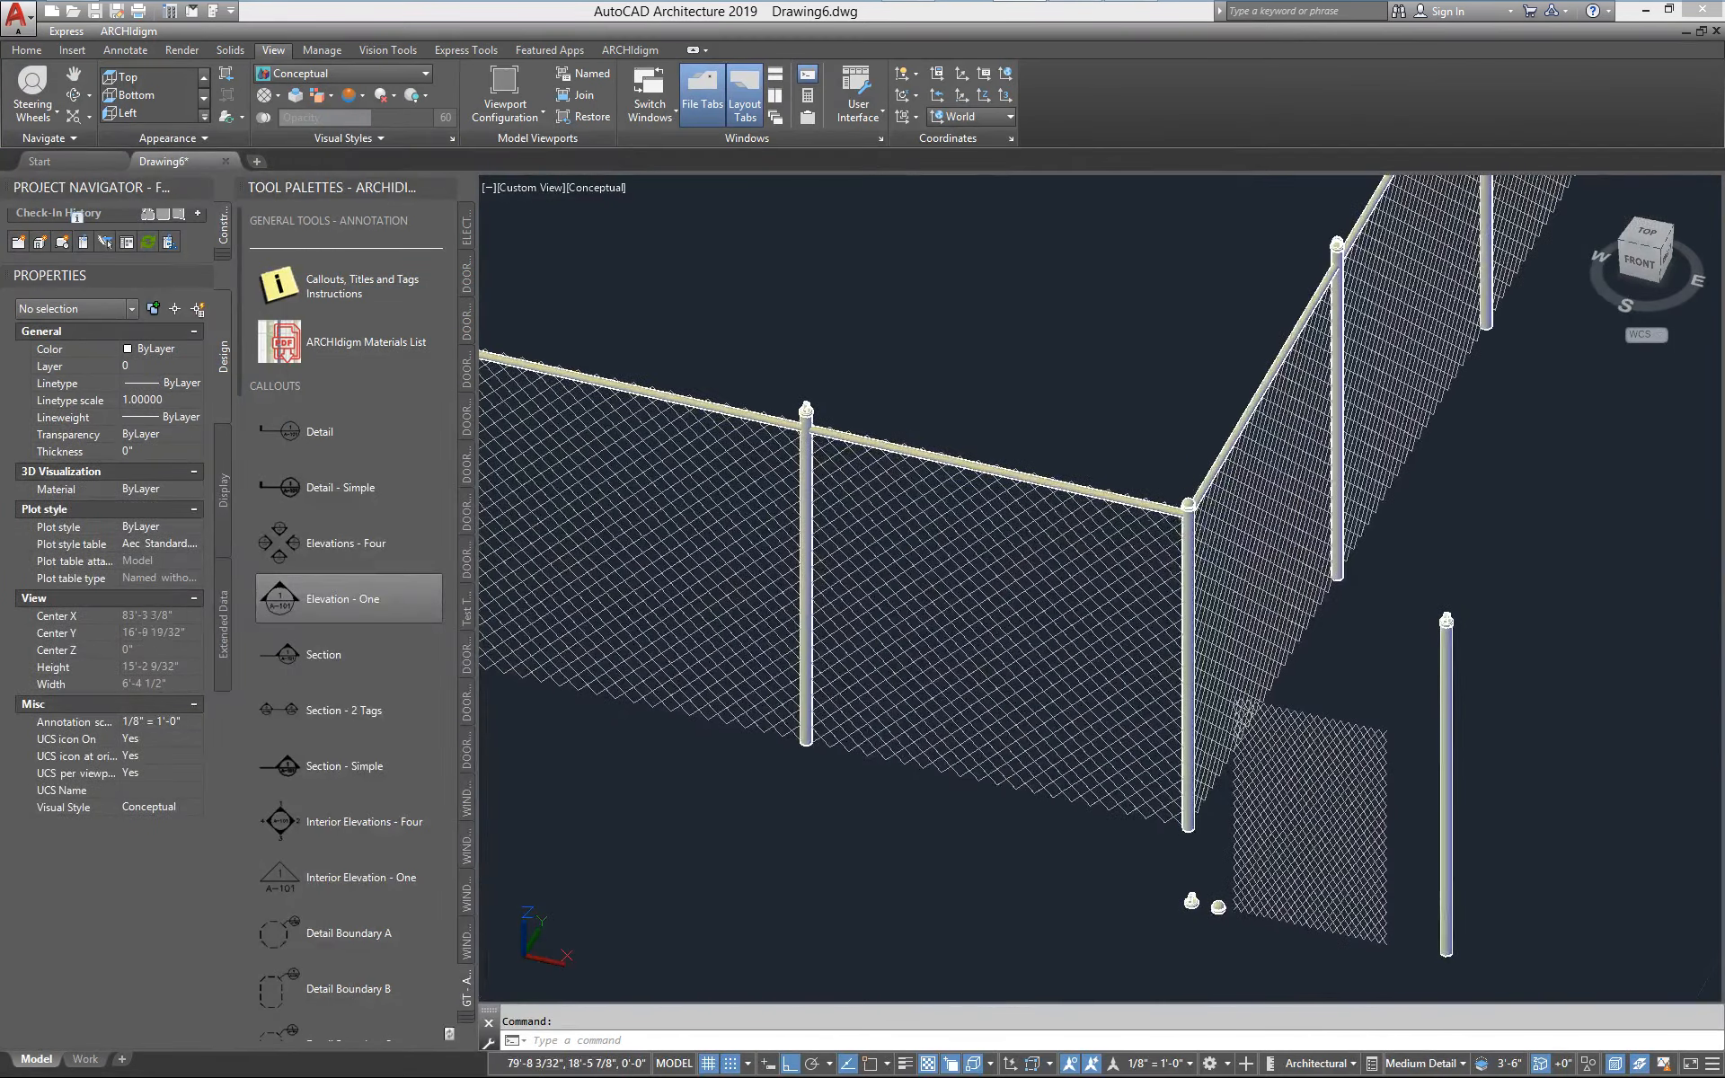
scroll(925, 458, up, 3)
scroll(925, 458, down, 3)
scroll(1213, 636, up, 2)
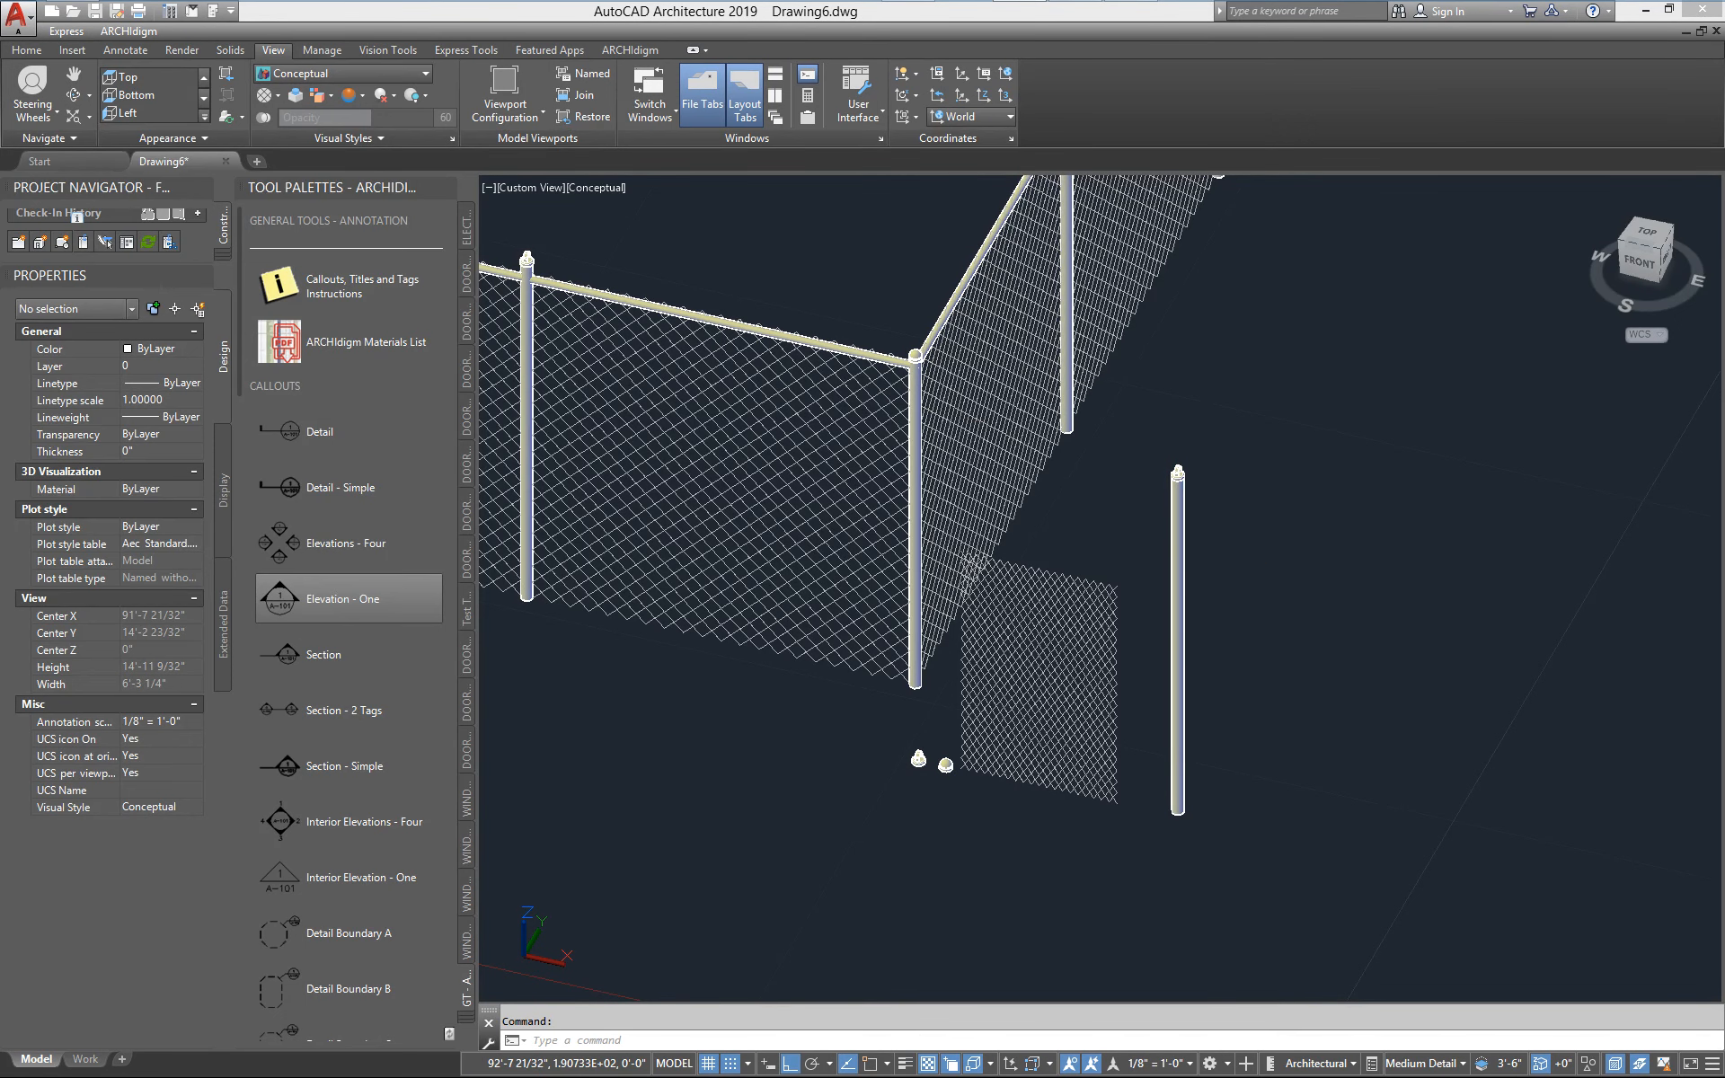
click(1178, 541)
right_click(1177, 543)
click(1262, 737)
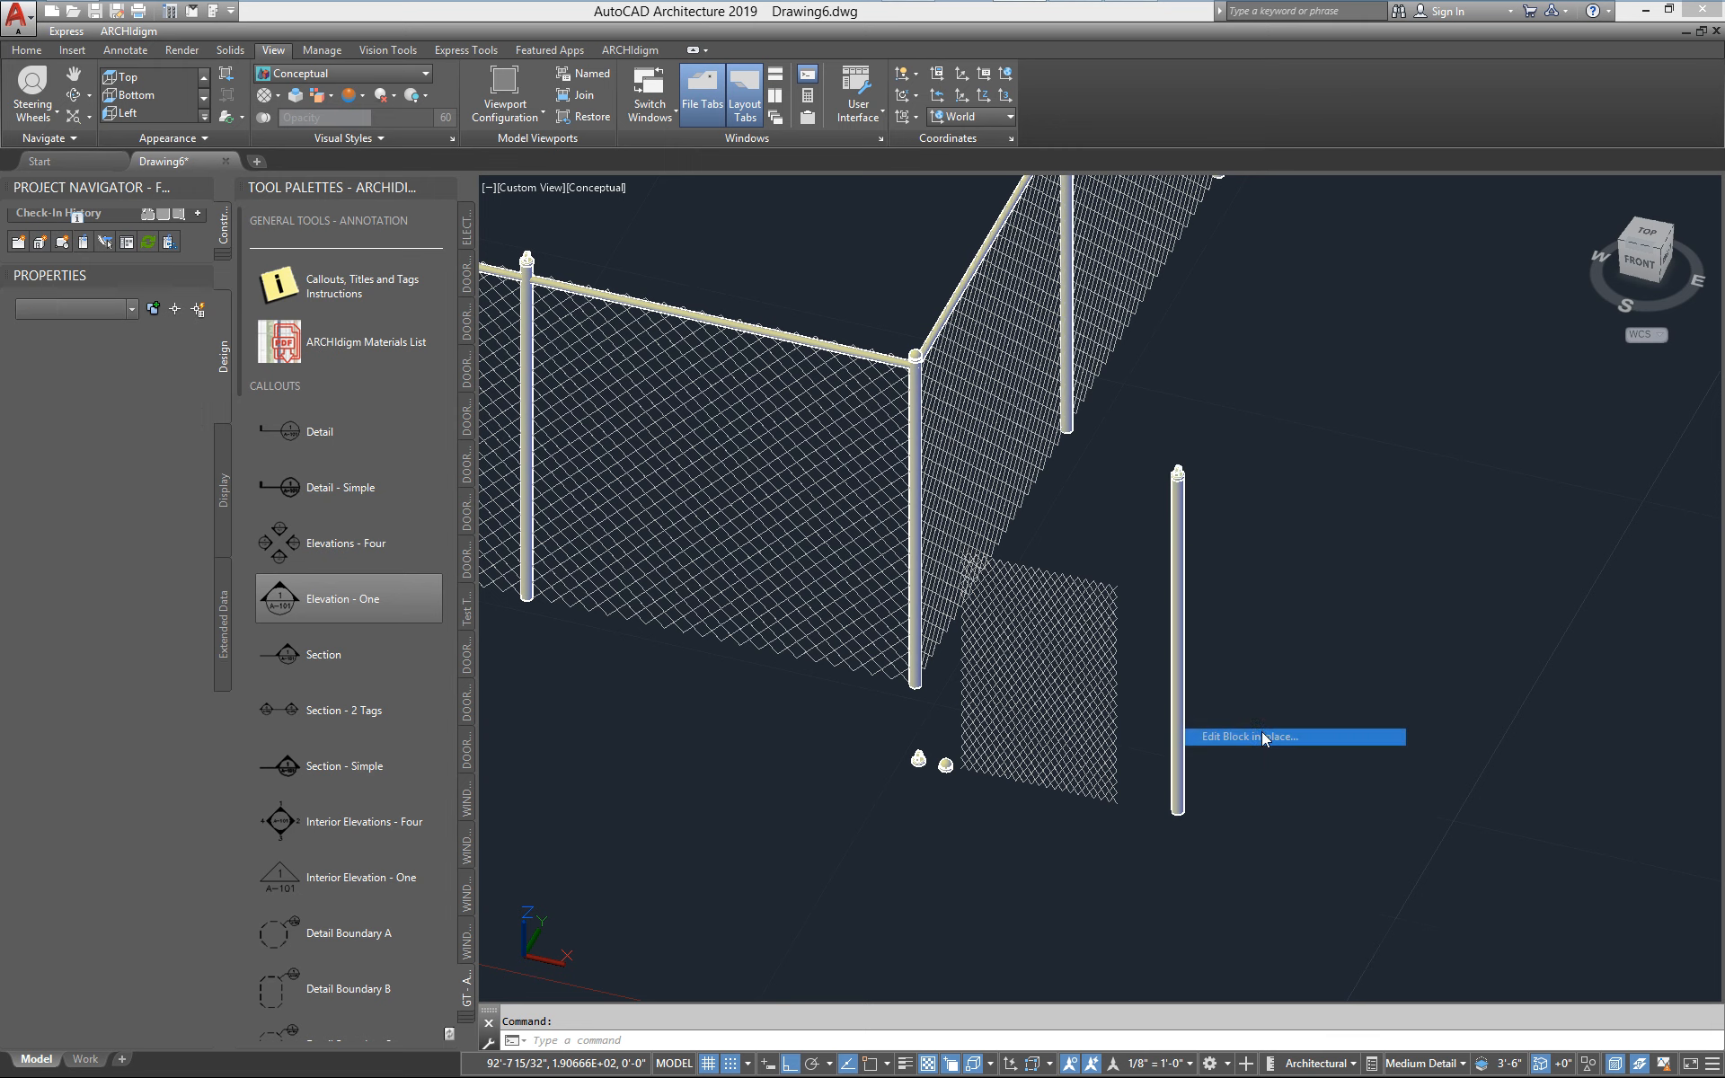
click(1134, 857)
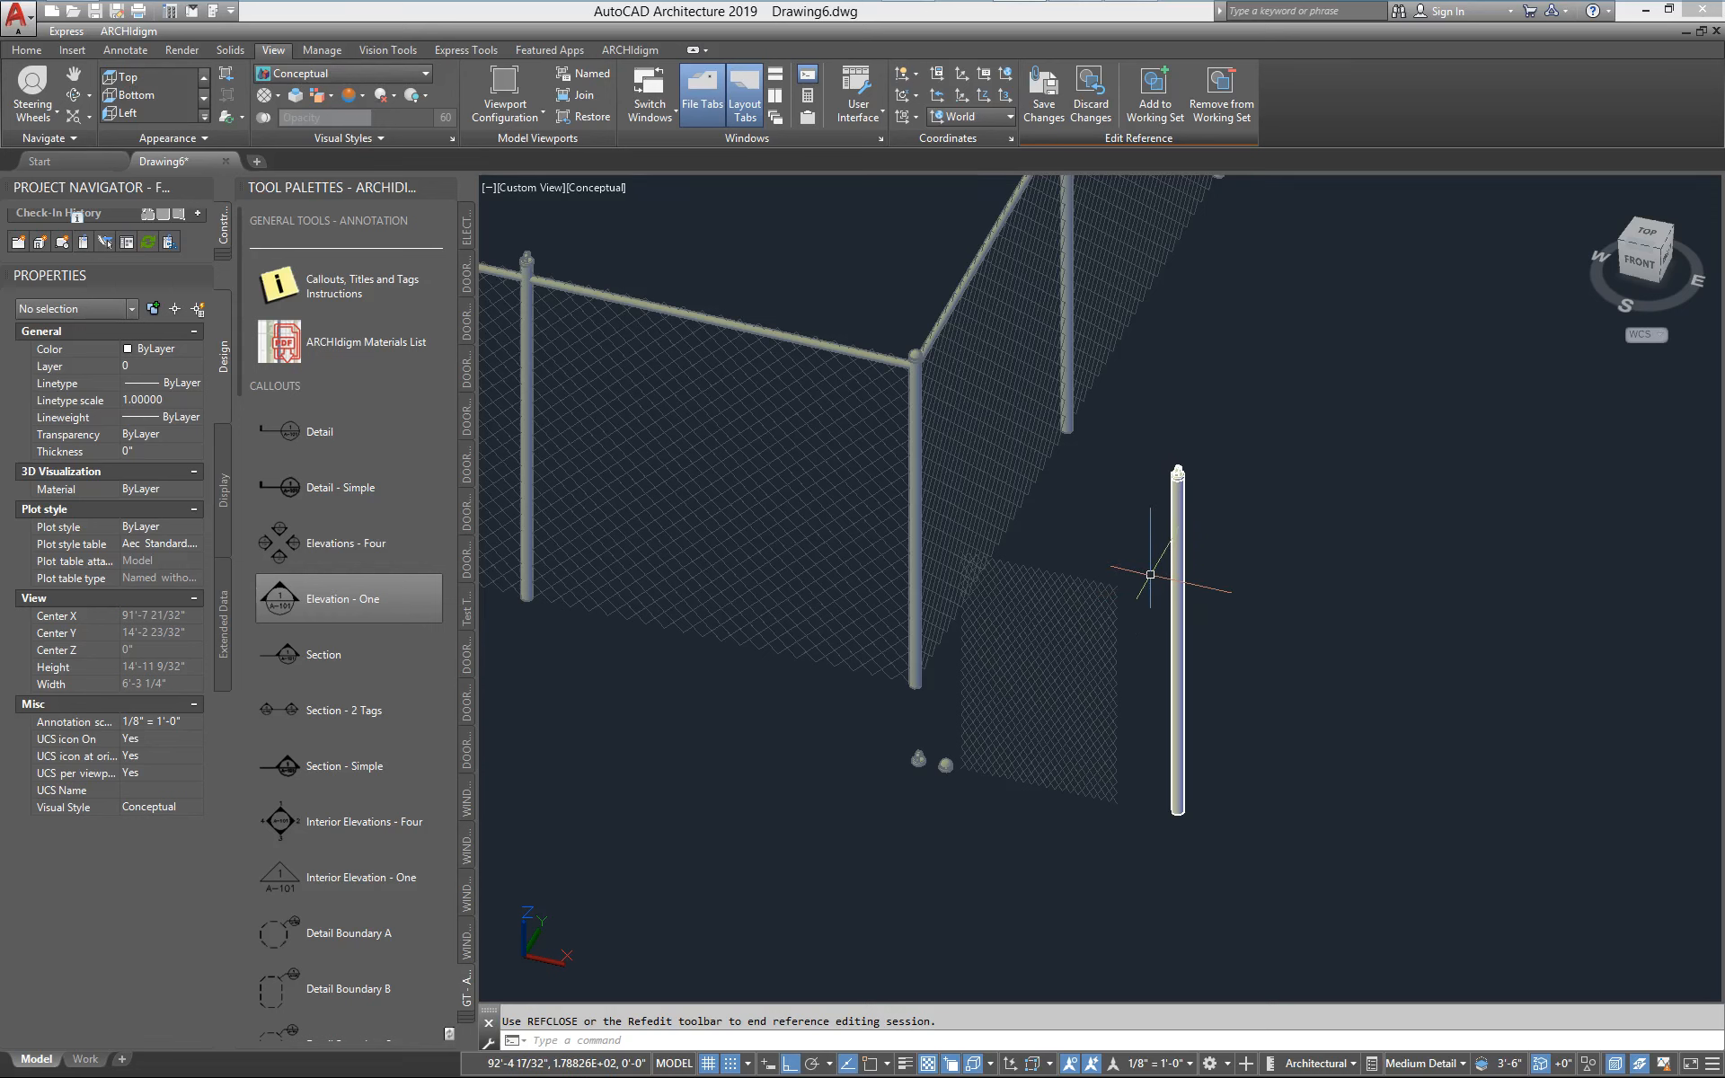
Stretch the upper end of the line post down 4 inches and save the changes to the block
text(s)
key(Return)
click(1214, 507)
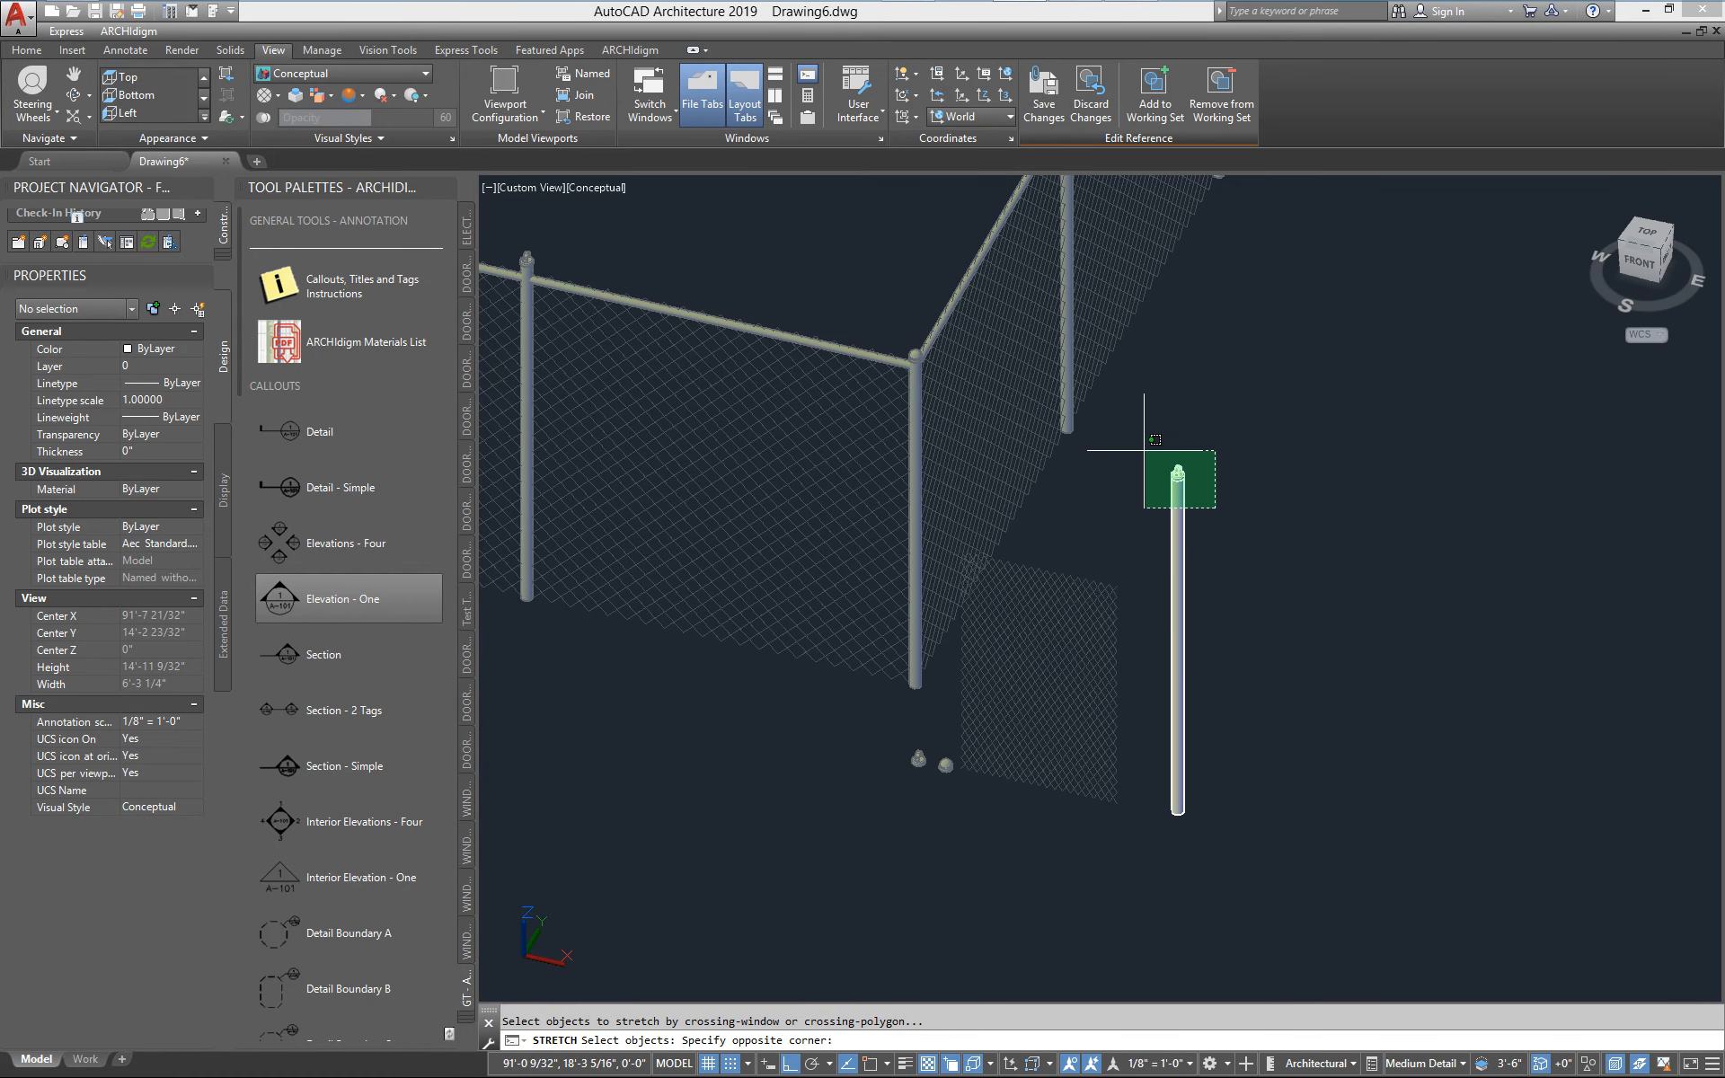
click(1132, 451)
key(Return)
click(1304, 420)
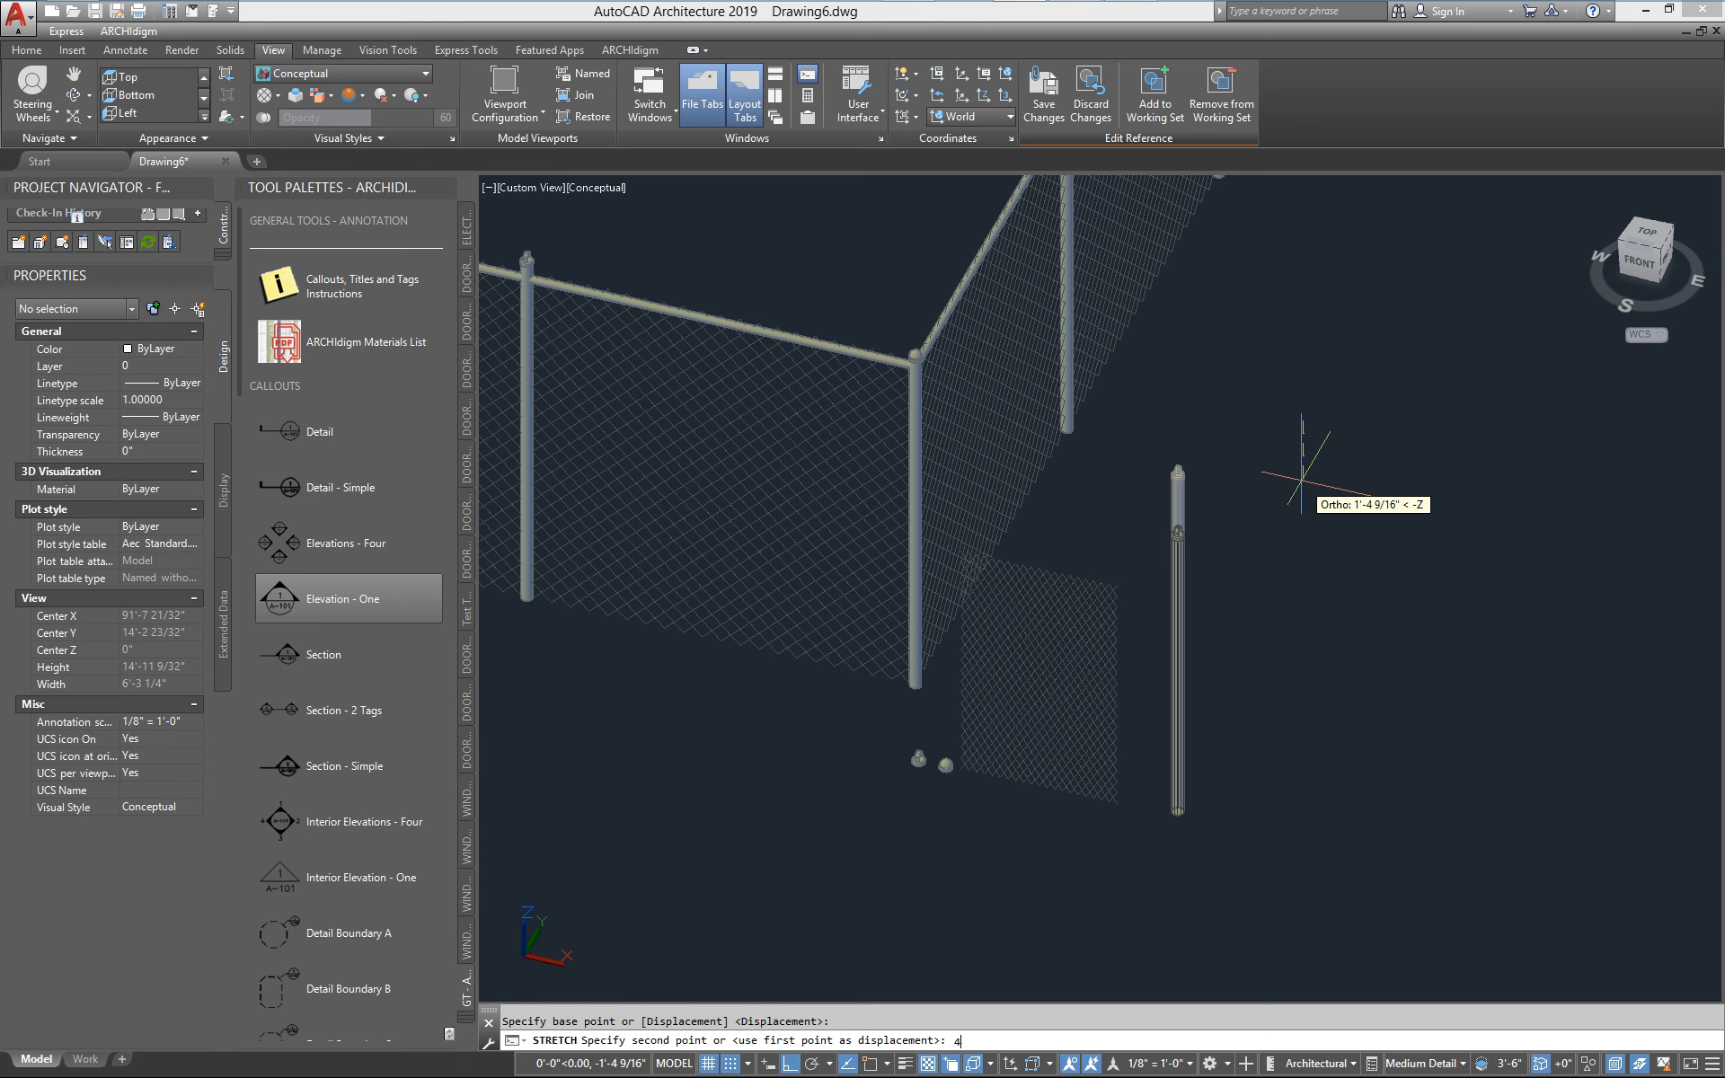
text(4)
key(Return)
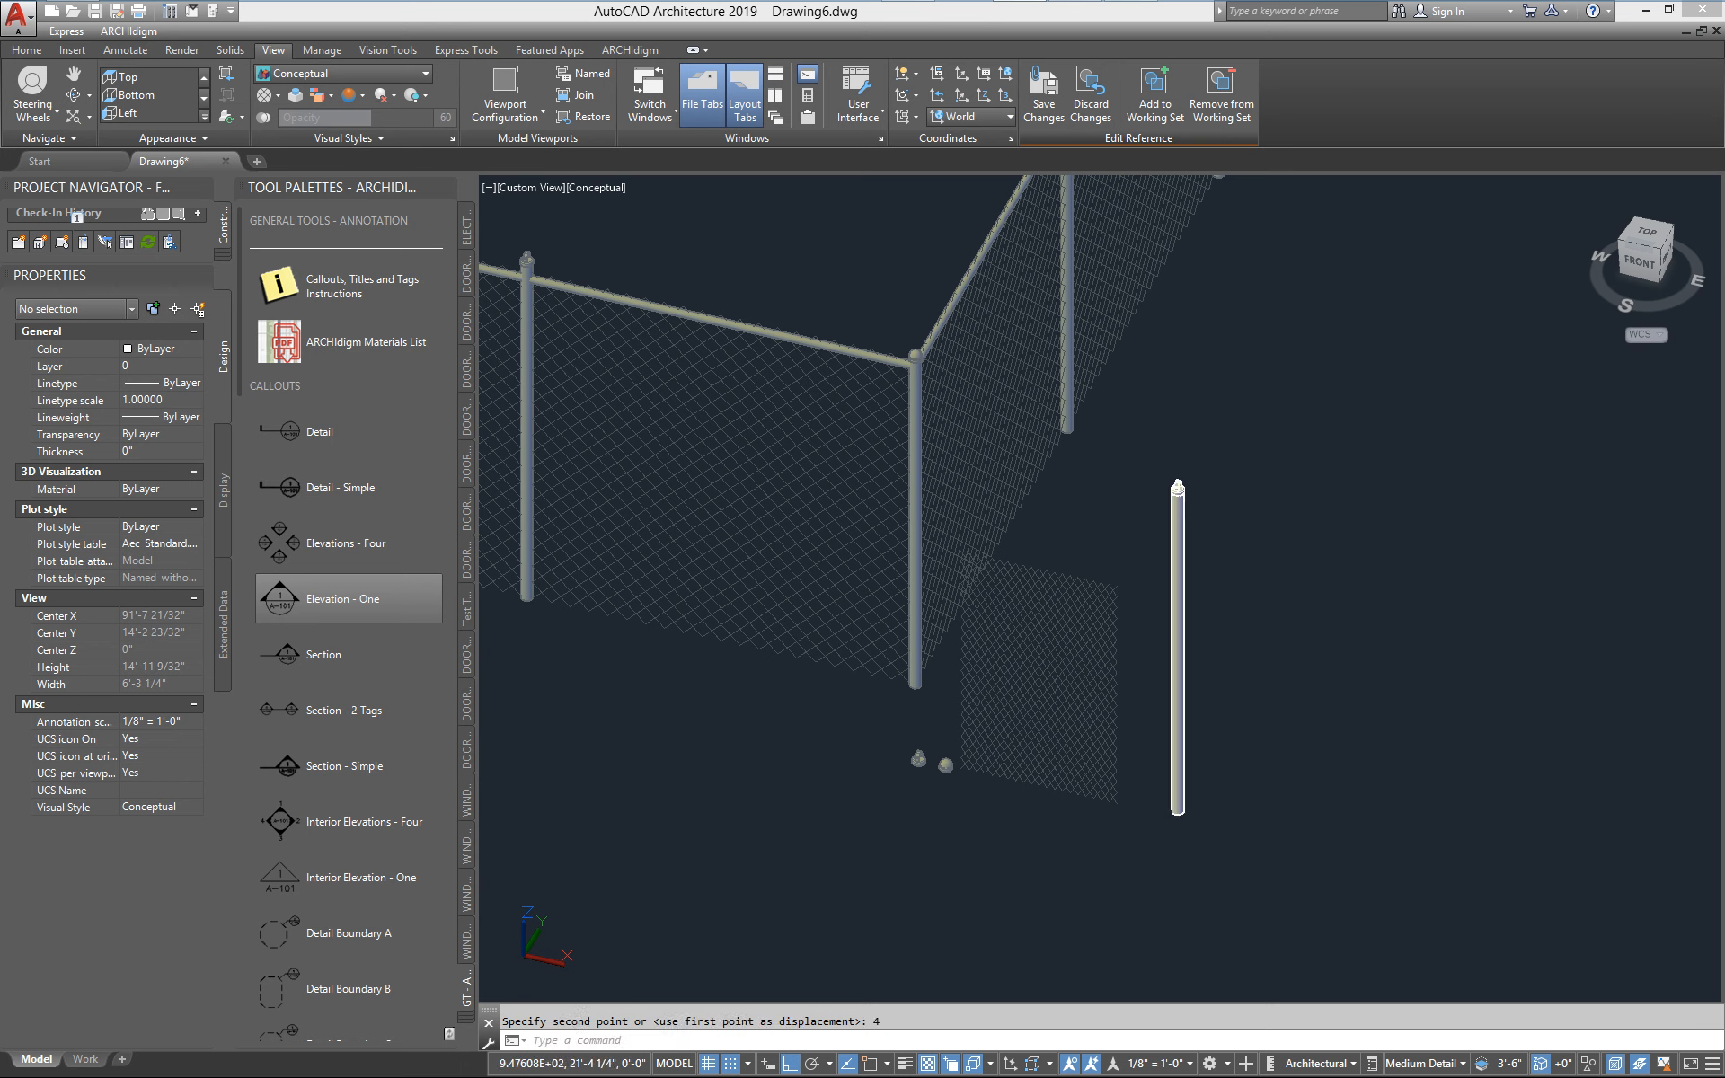
click(881, 600)
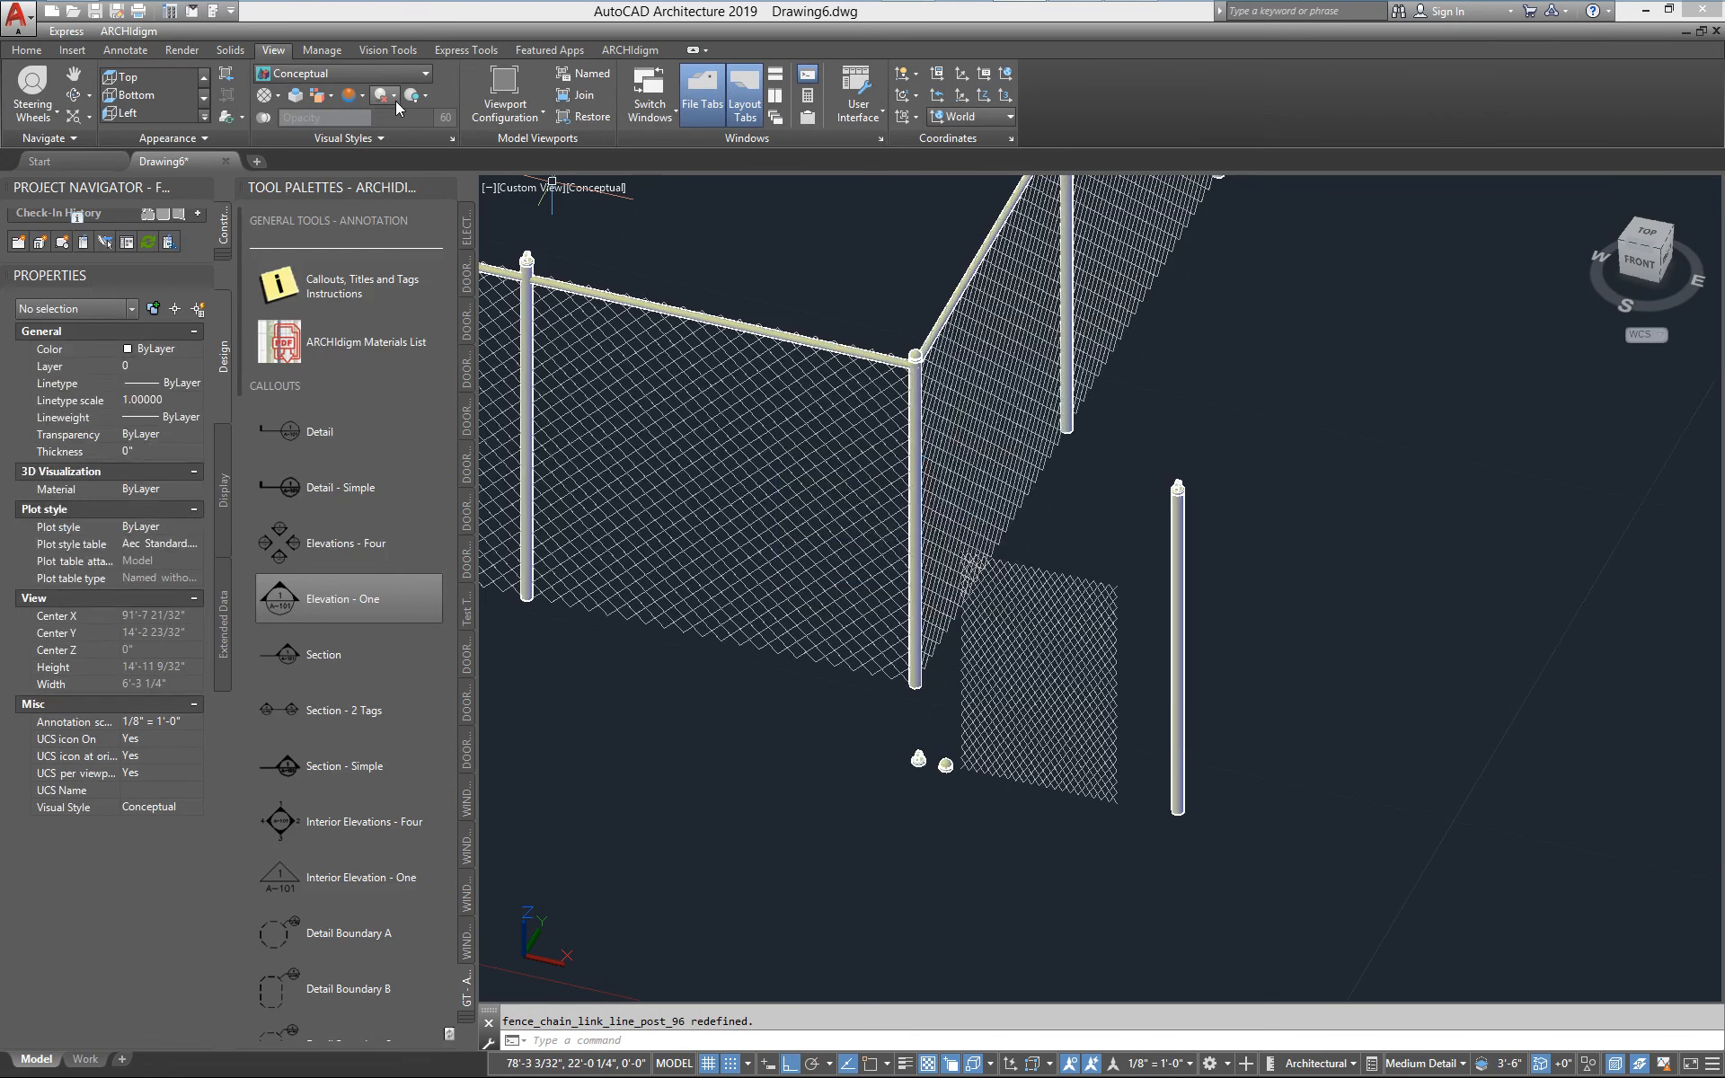
Refresh the fence display by switching to the 2D Wireframe visual style and back to Conceptual, and check the post caps
click(422, 73)
click(291, 104)
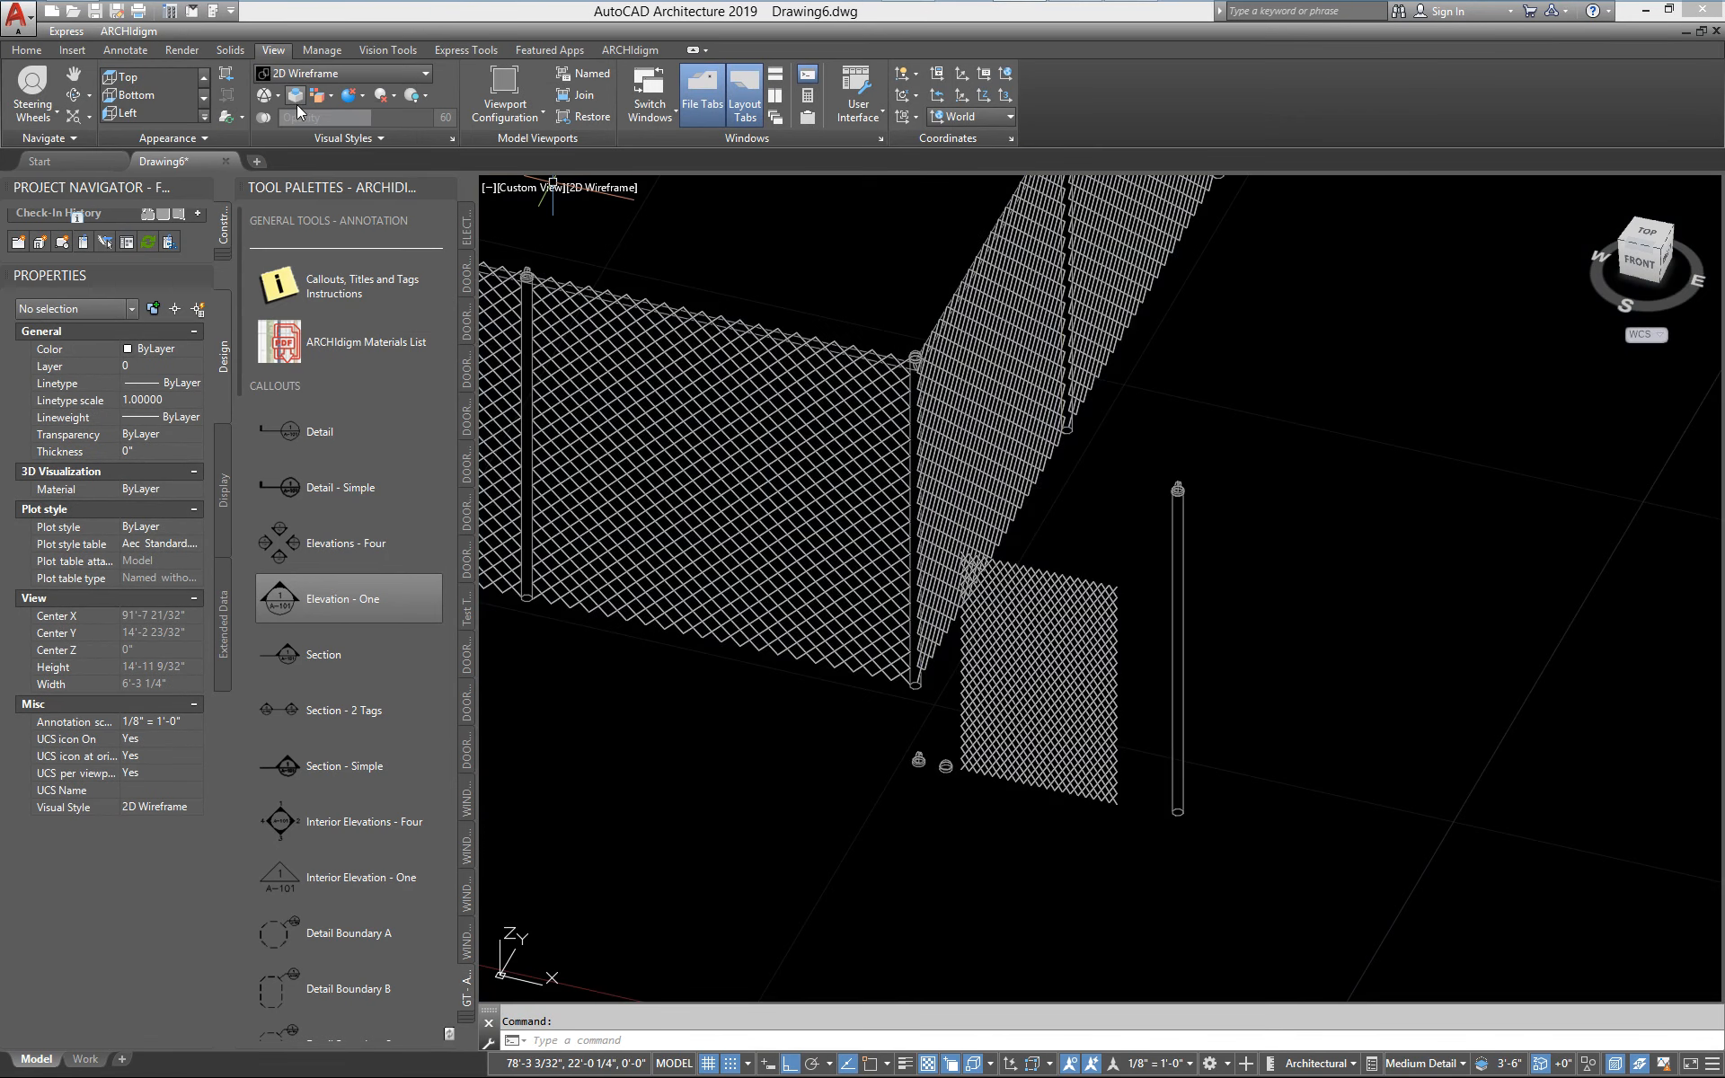
click(345, 75)
click(359, 113)
scroll(527, 265, up, 5)
scroll(538, 279, down, 5)
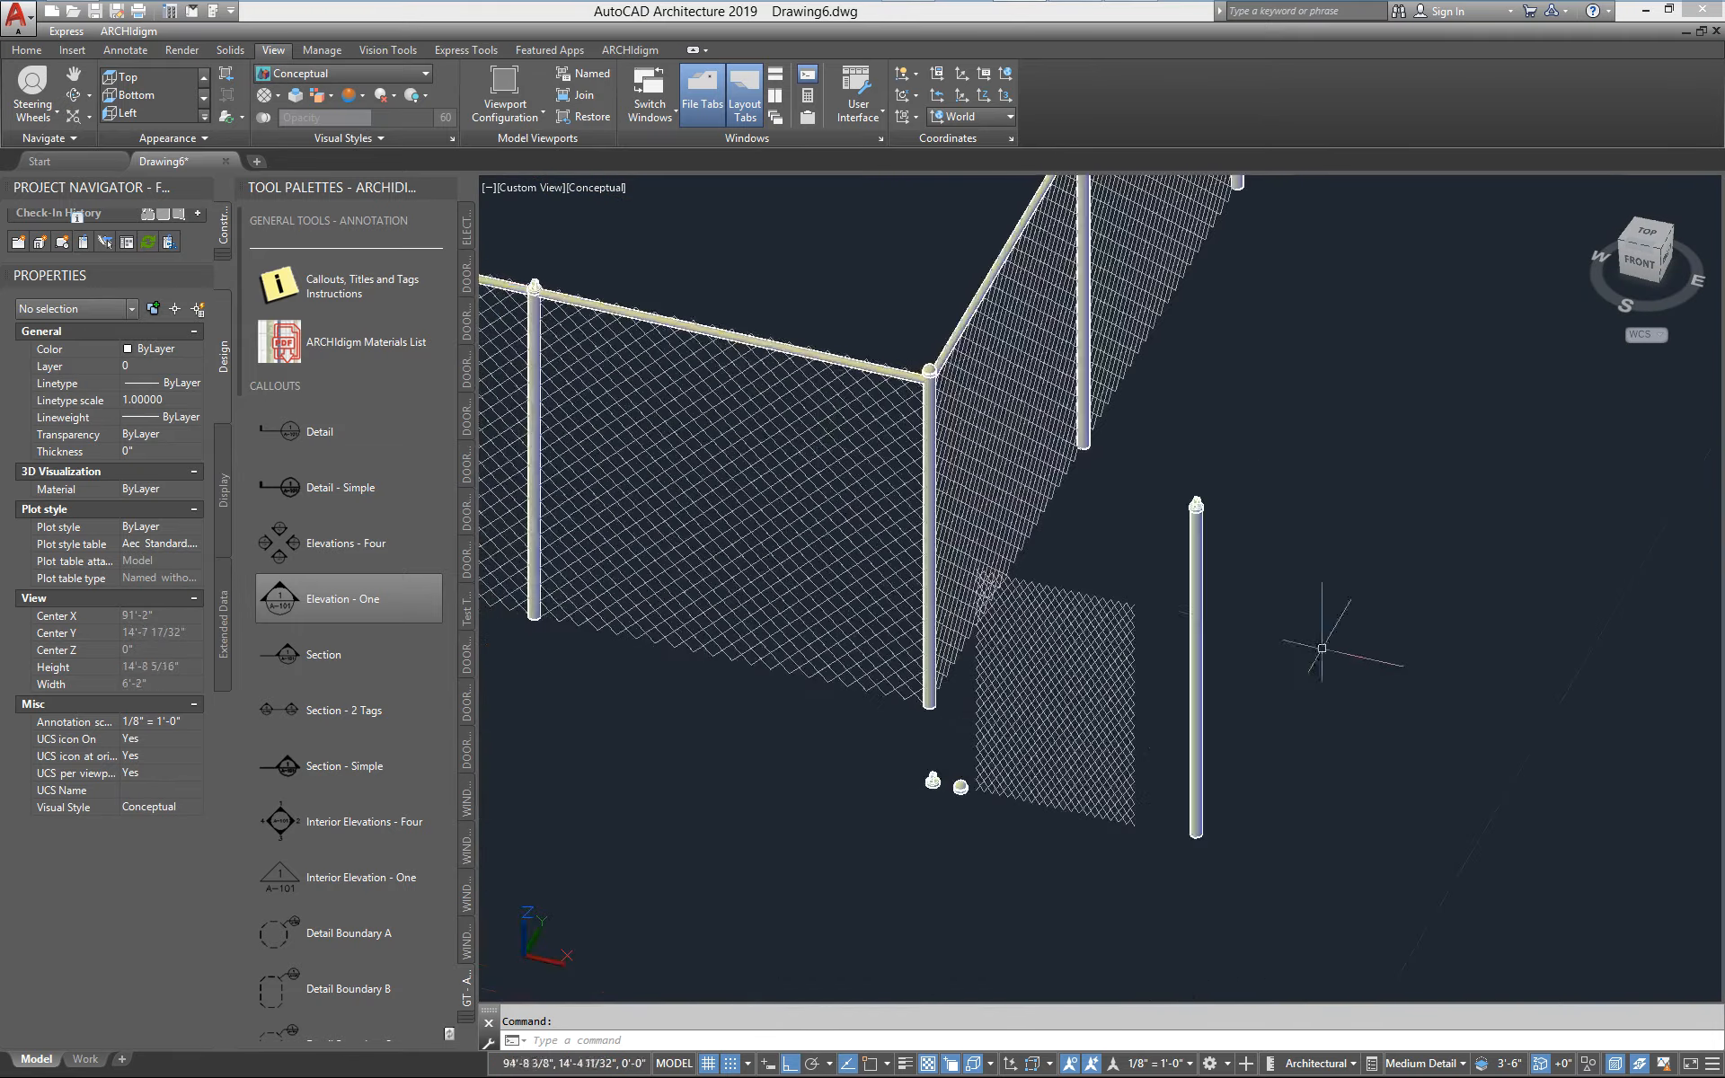
Edit the standalone line post block in place again and shorten its cylinder from the upper end by 2 inches
scroll(1257, 640, up, 3)
scroll(1078, 494, down, 2)
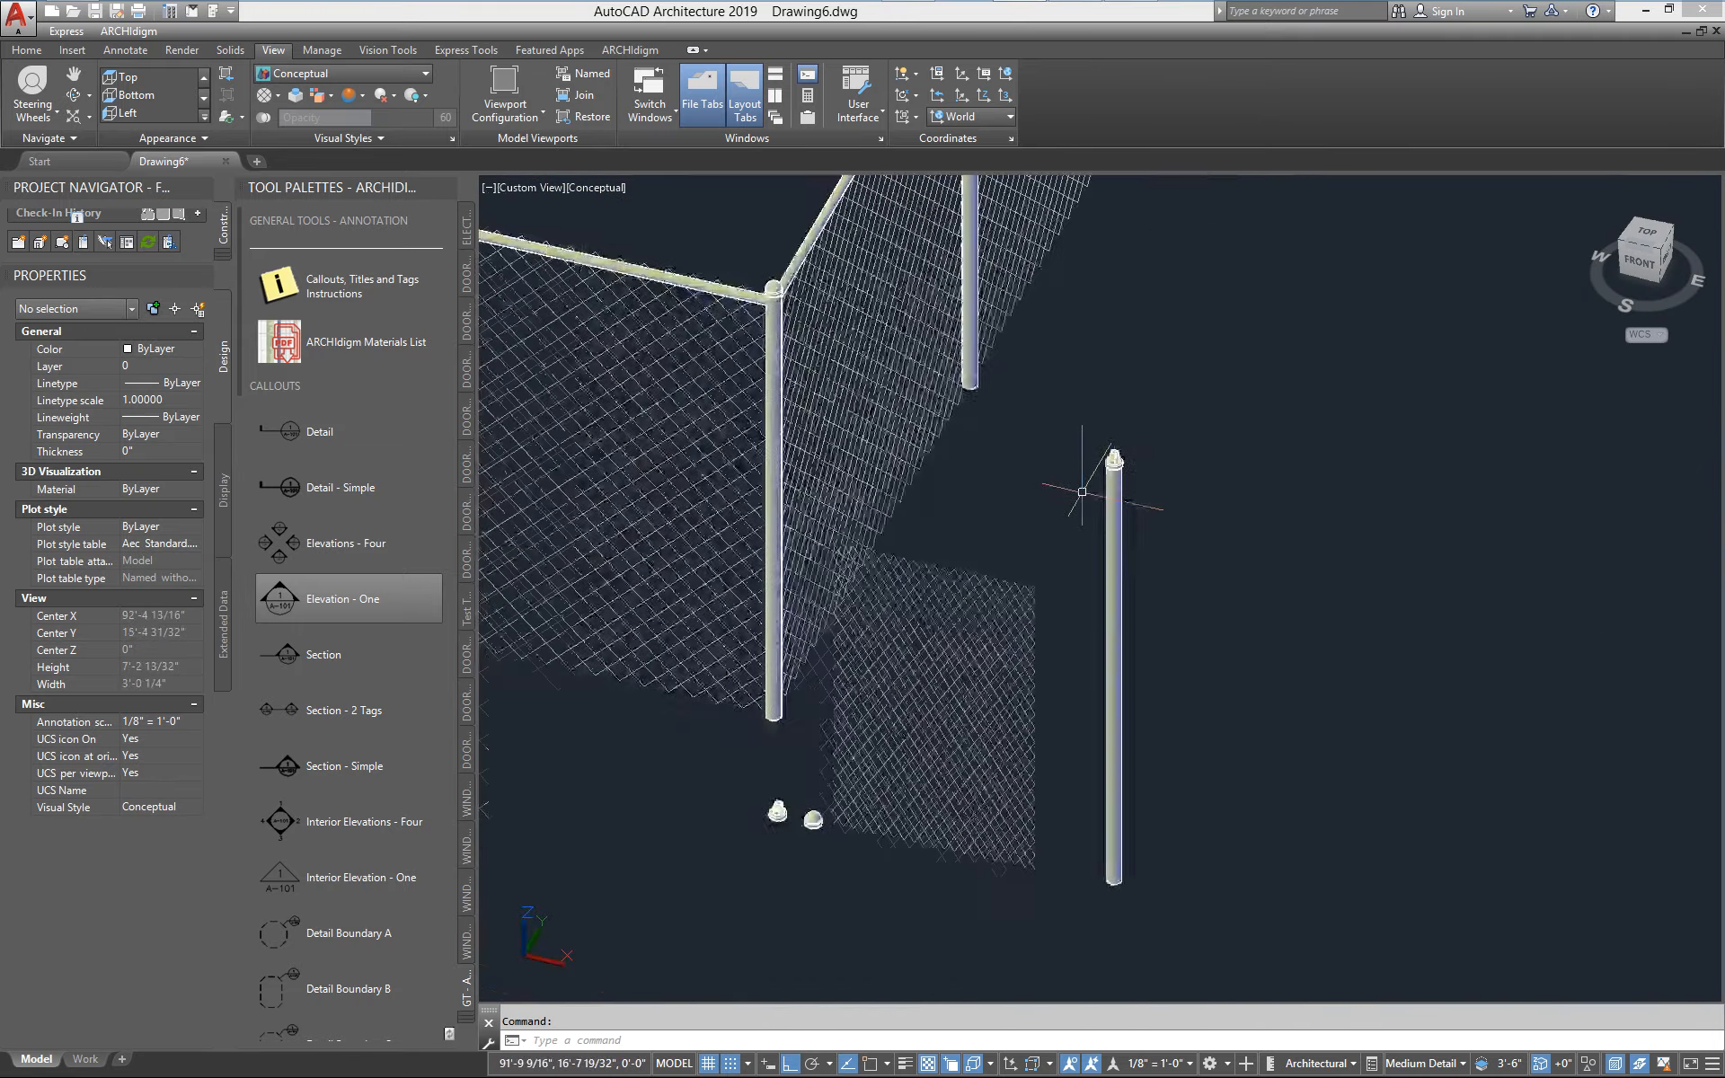
click(1118, 537)
right_click(1074, 521)
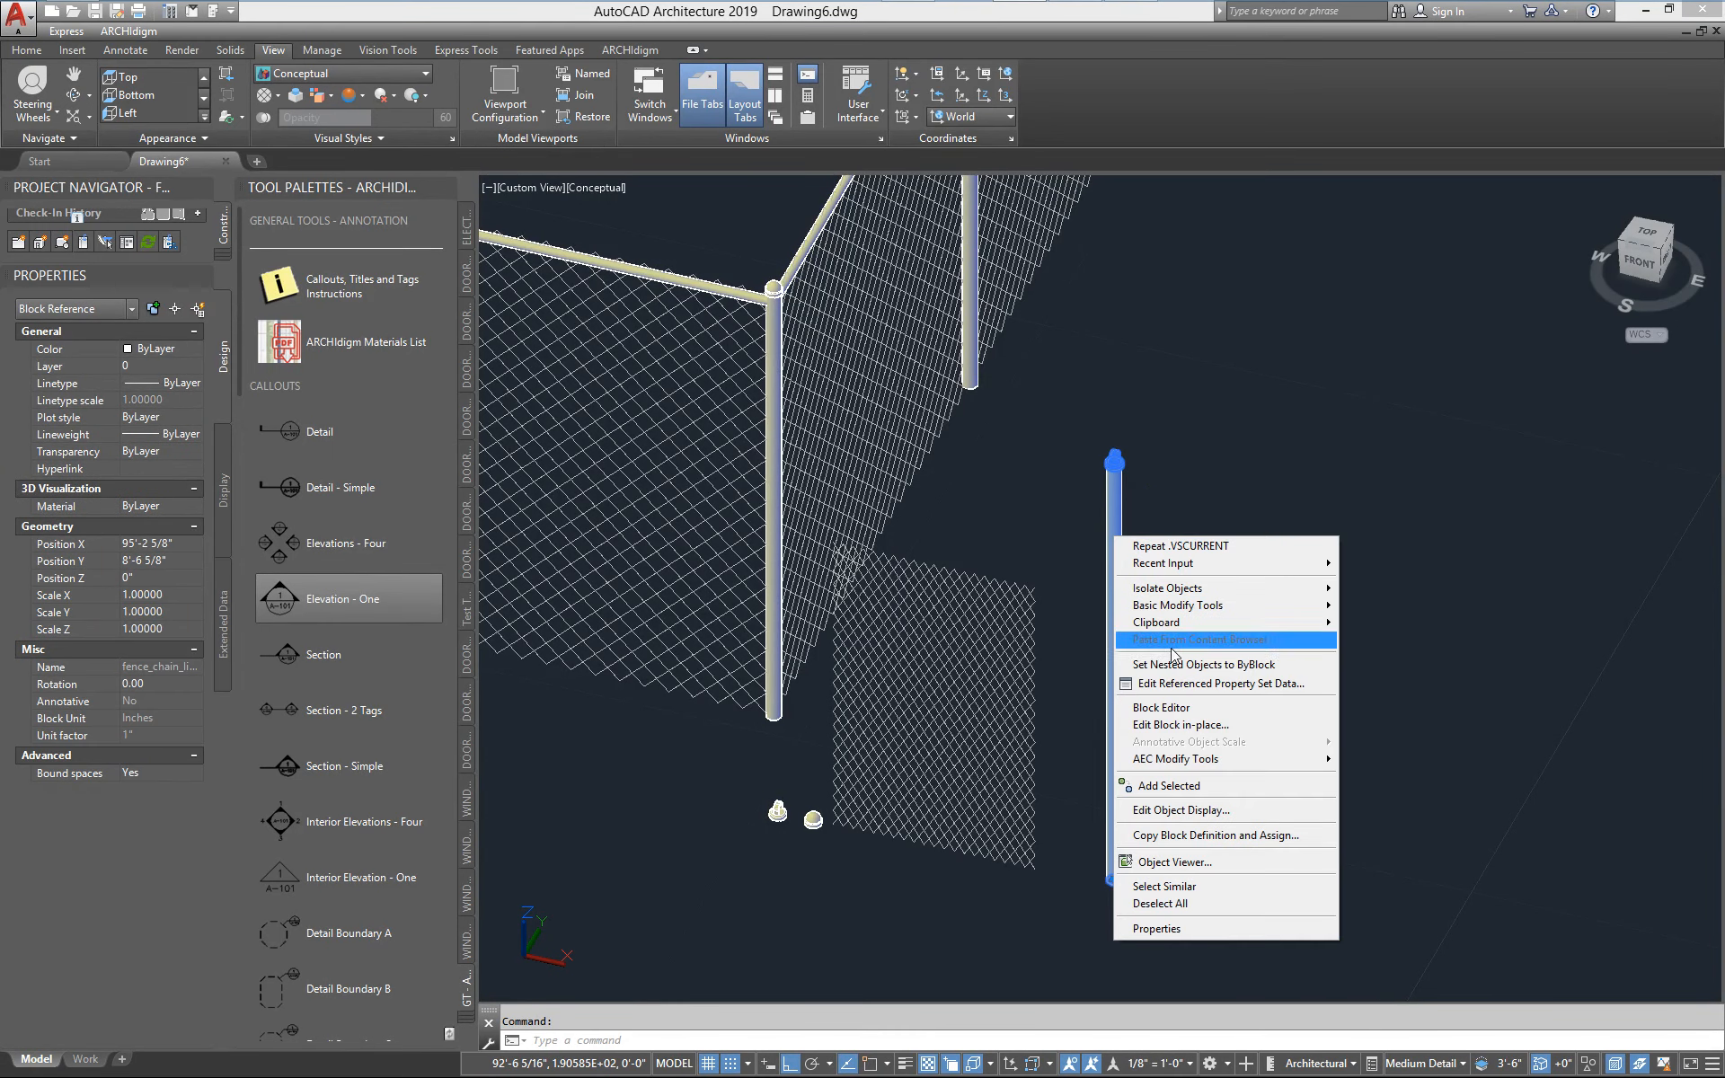
click(1177, 724)
click(1135, 858)
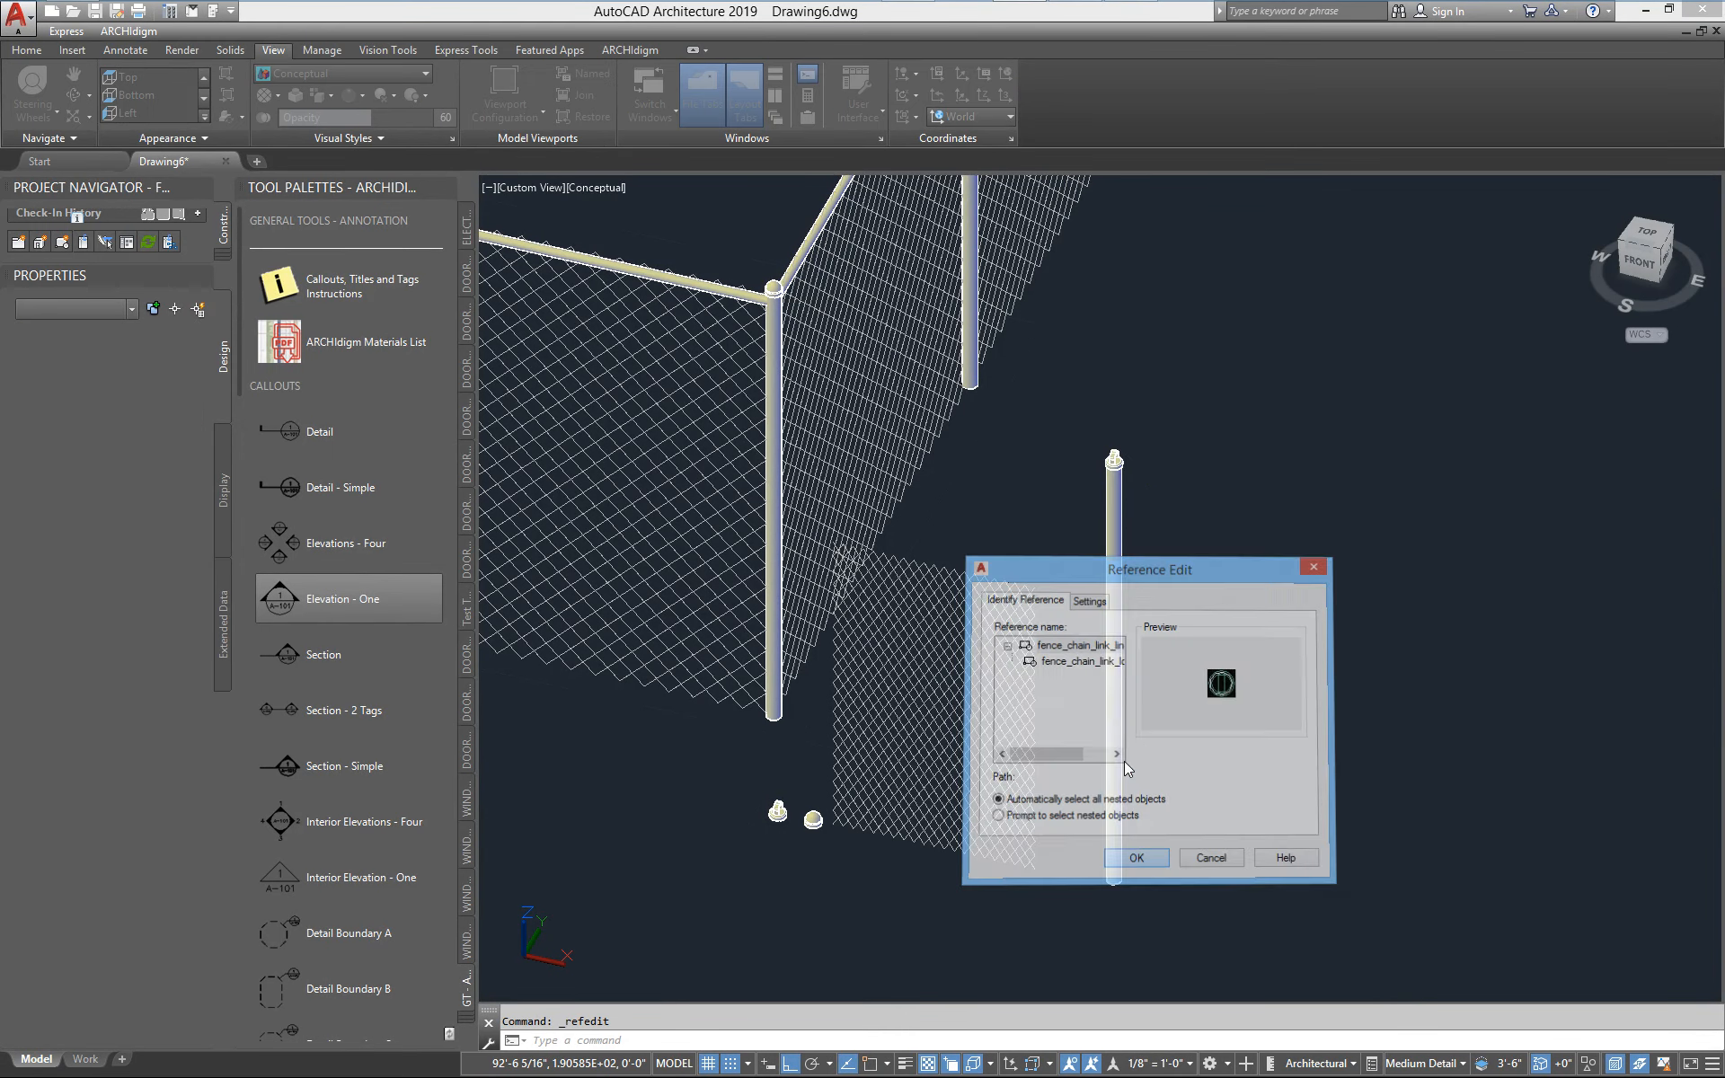
click(1125, 529)
click(1120, 493)
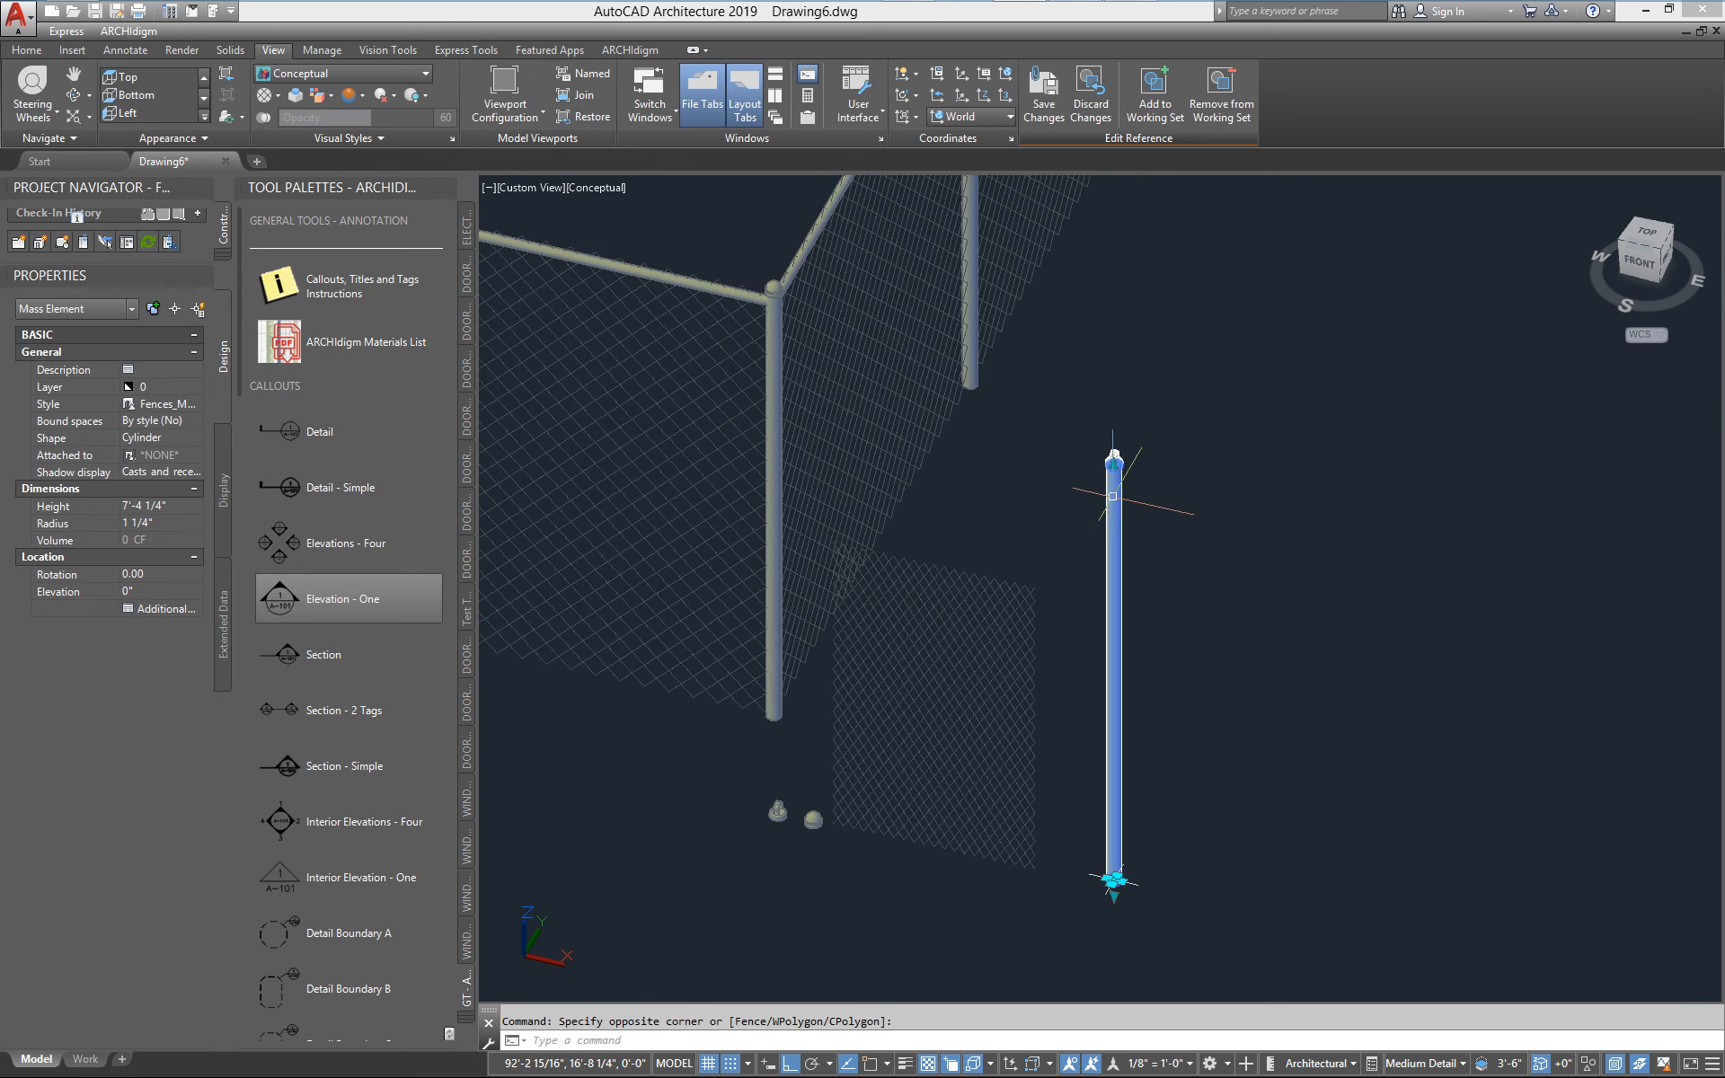
scroll(1112, 458, up, 3)
click(1095, 454)
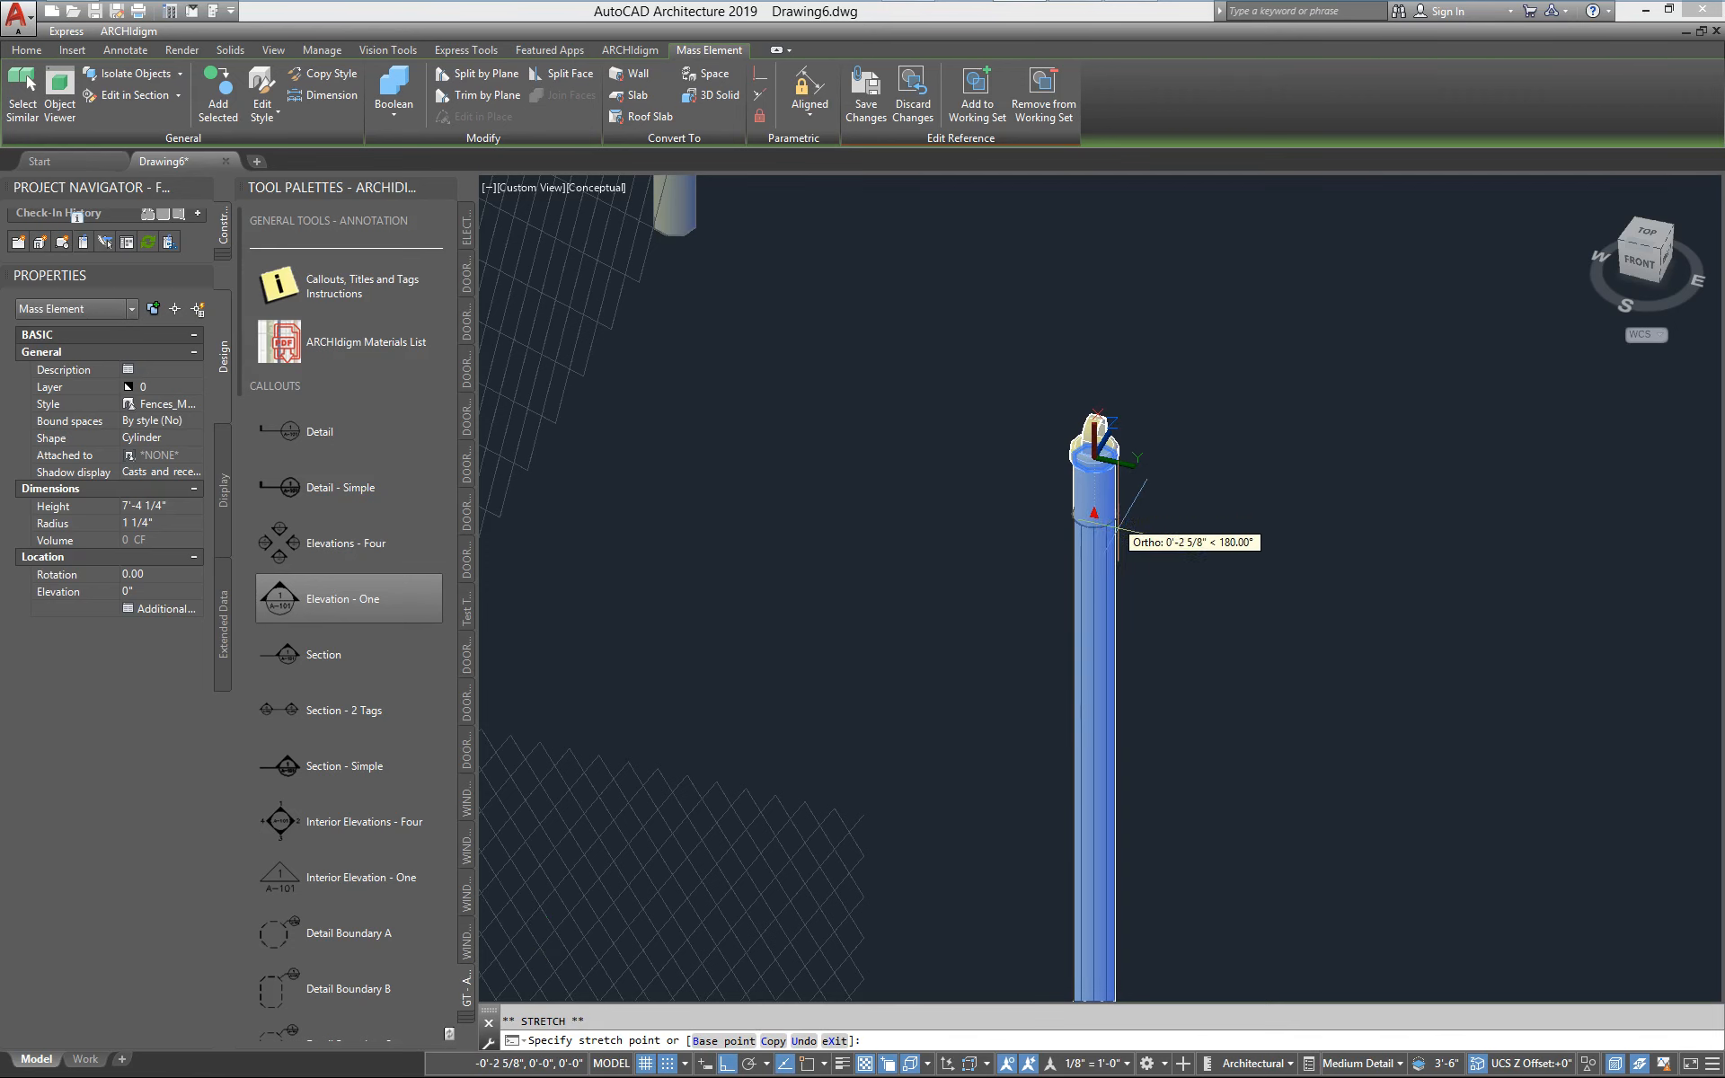
click(1120, 537)
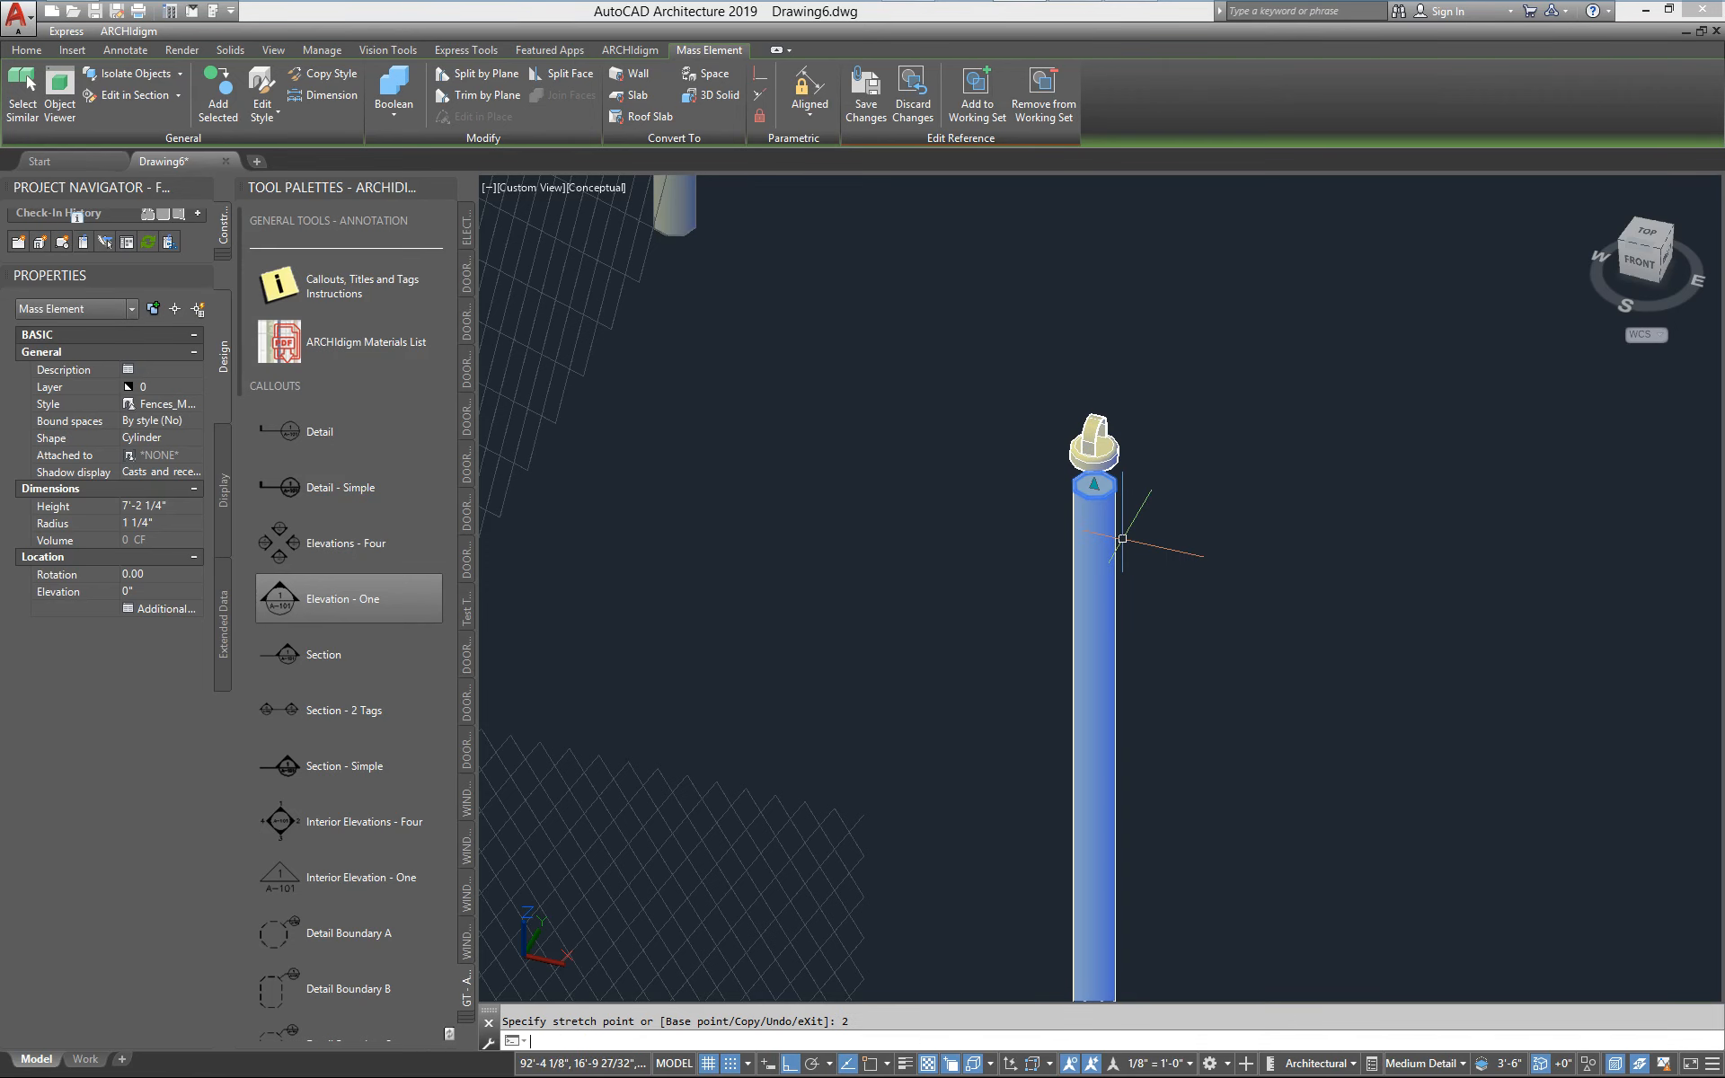
Move the post cap down 2 inches onto the shortened cylinder and save the block changes
key(Escape)
text(m)
key(Return)
click(1093, 424)
key(Return)
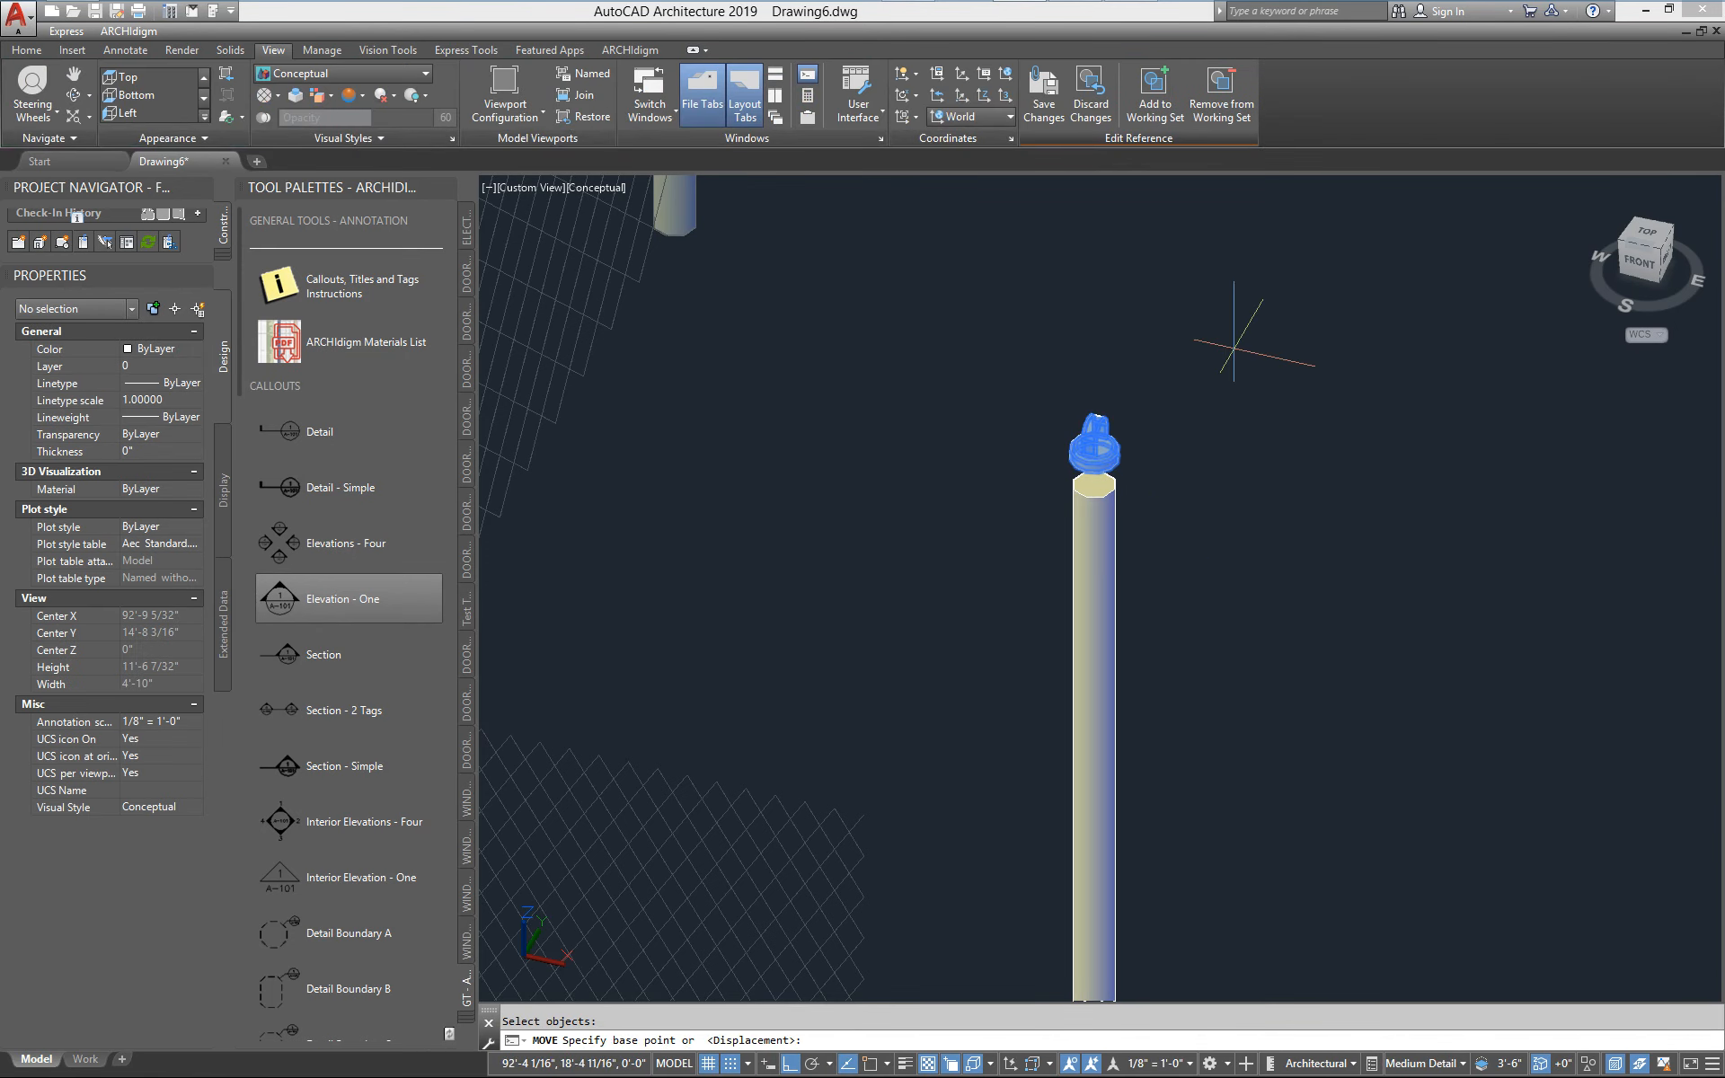
click(1235, 348)
click(1257, 364)
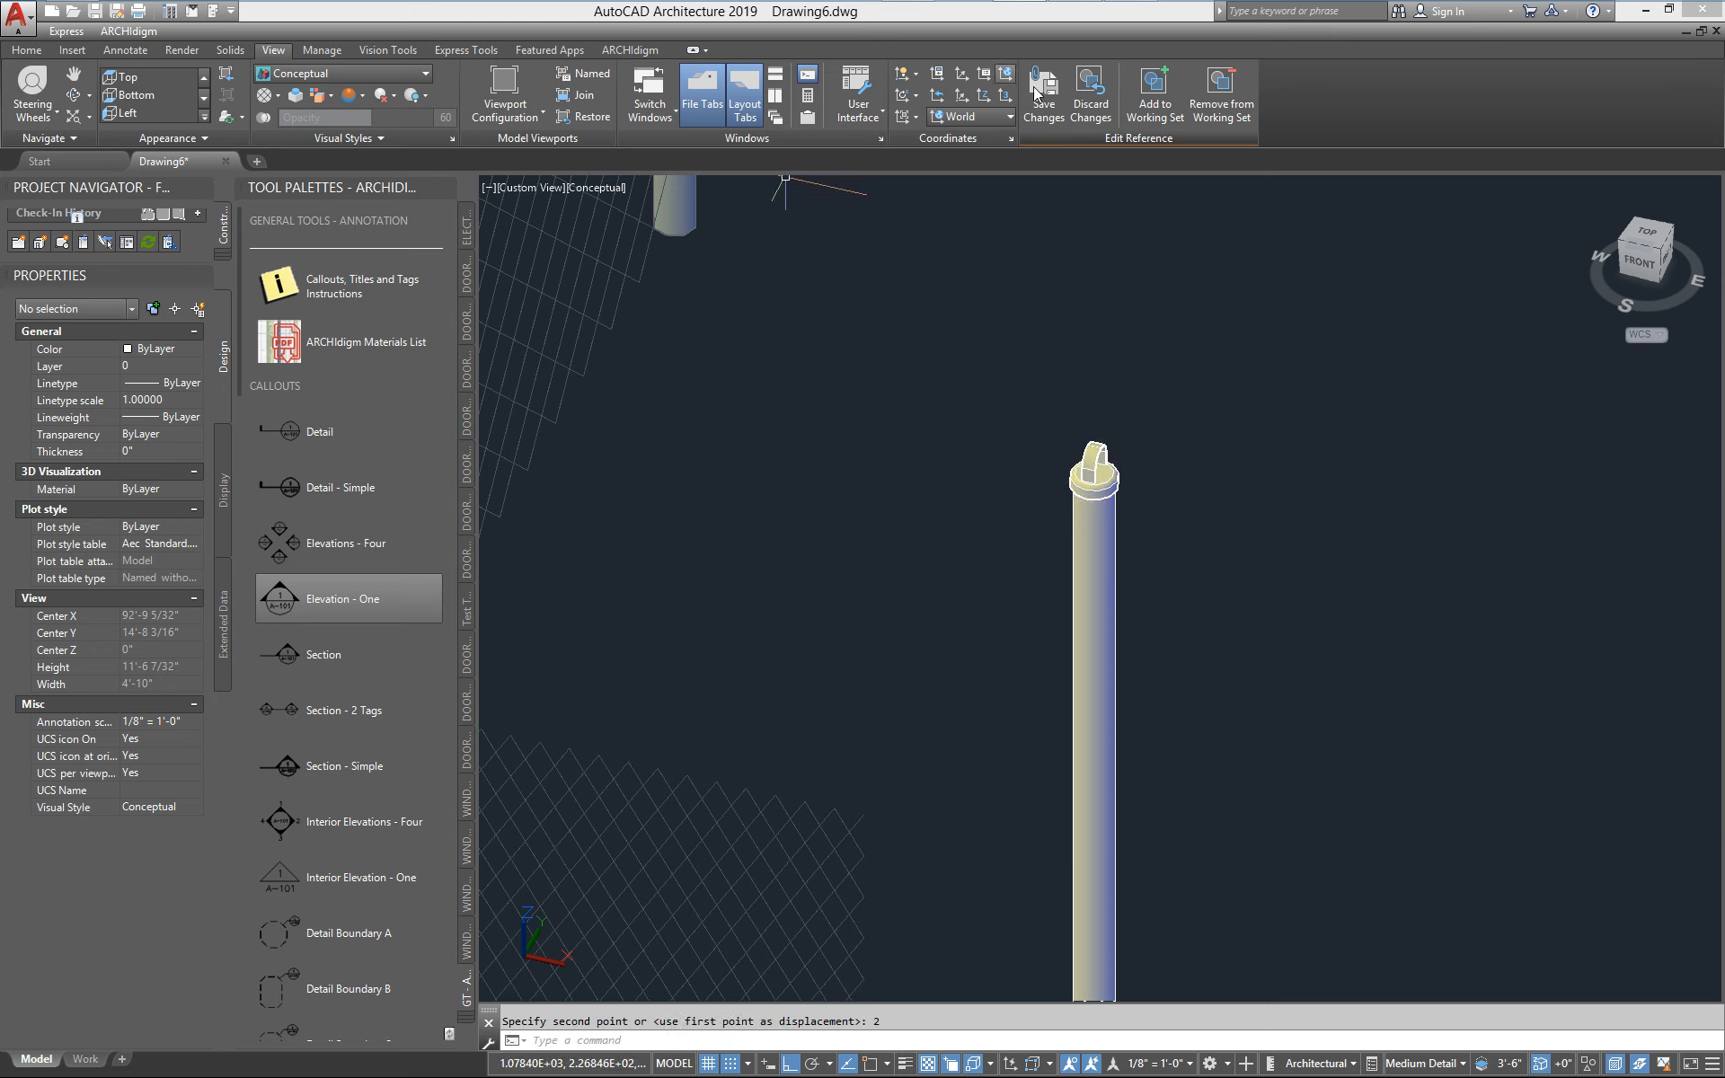
click(1043, 94)
click(867, 599)
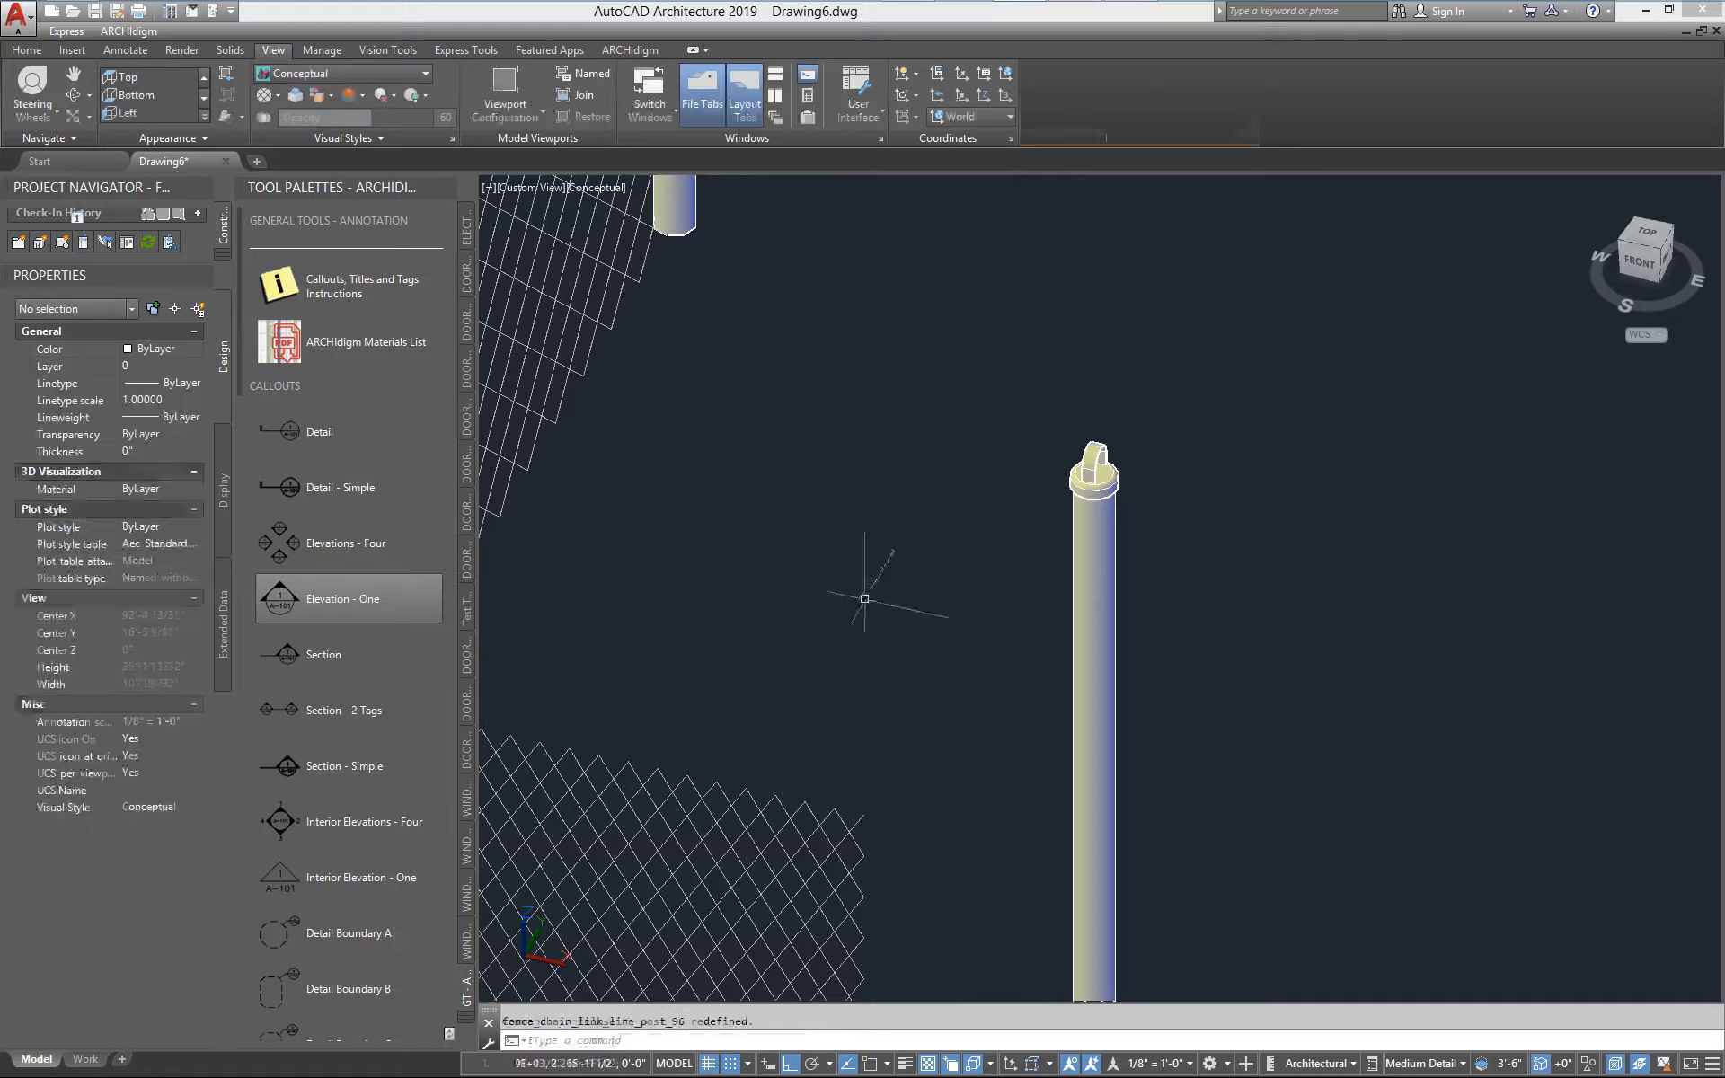
Regenerate the fence with the redefined post block by toggling the visual style to 2D Wireframe and back to Conceptual
scroll(866, 597, down, 4)
scroll(776, 537, up, 4)
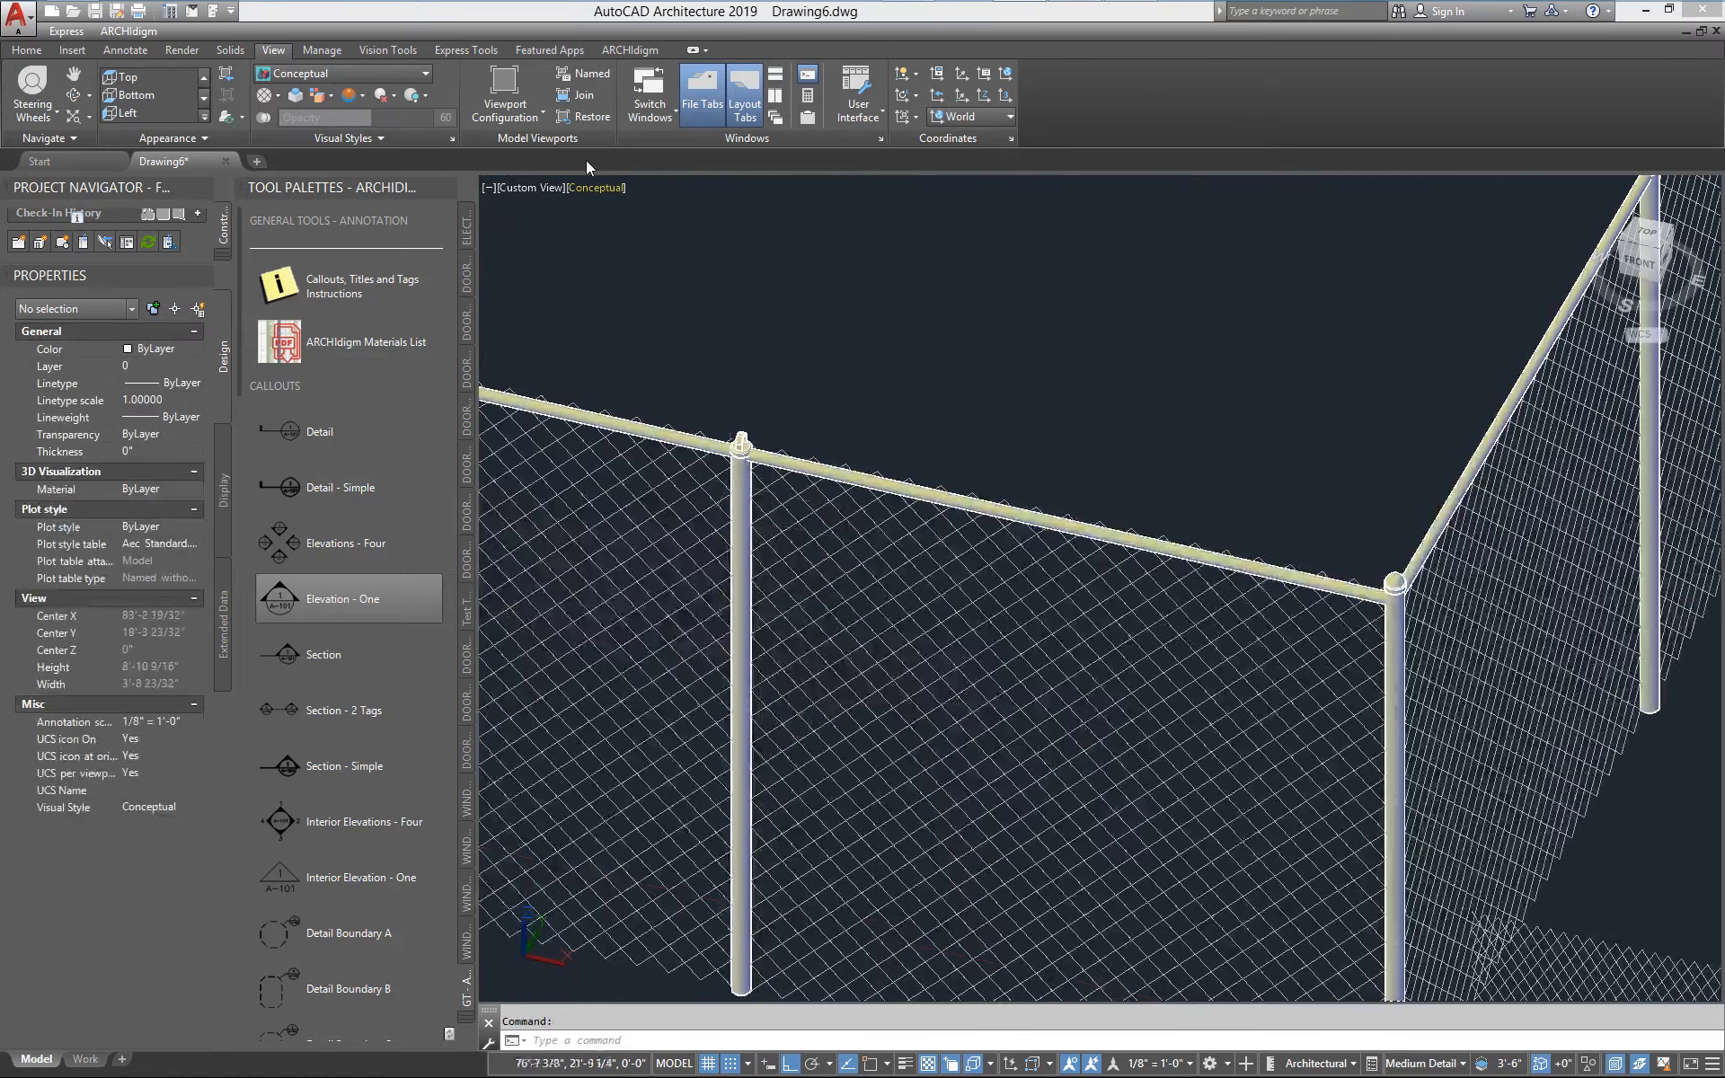
click(304, 79)
click(296, 99)
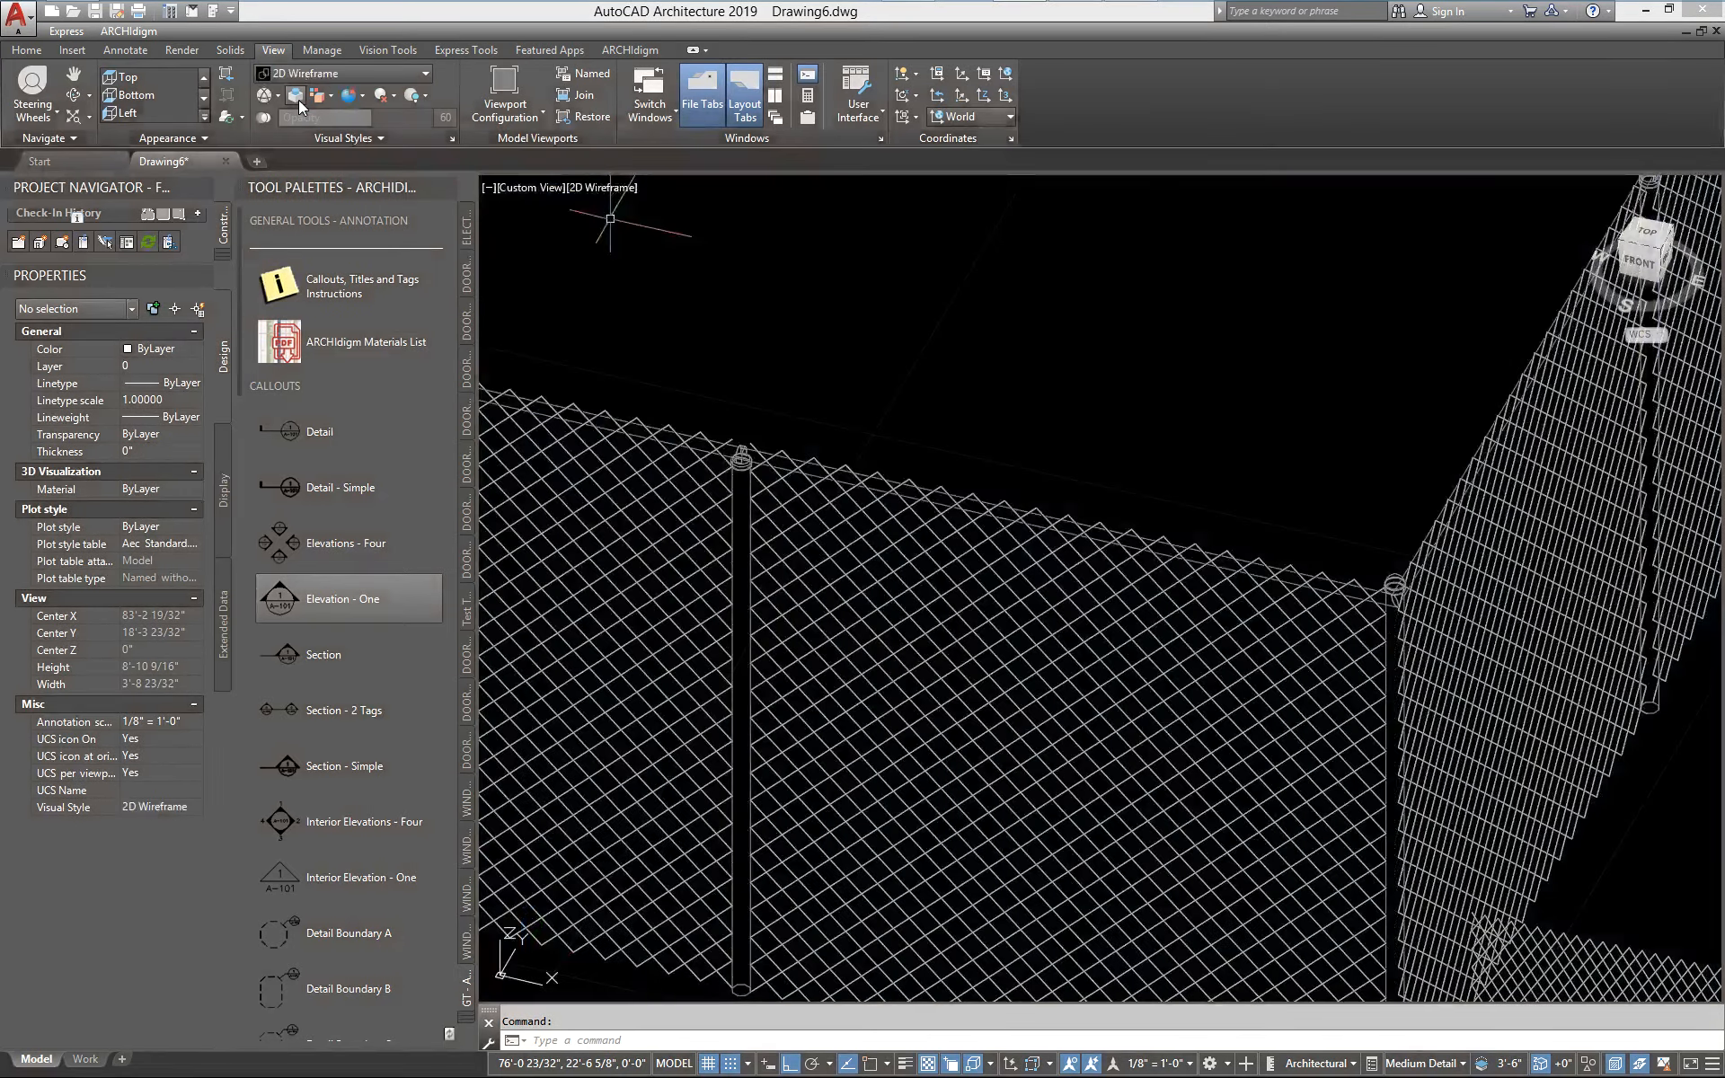
click(361, 70)
click(355, 122)
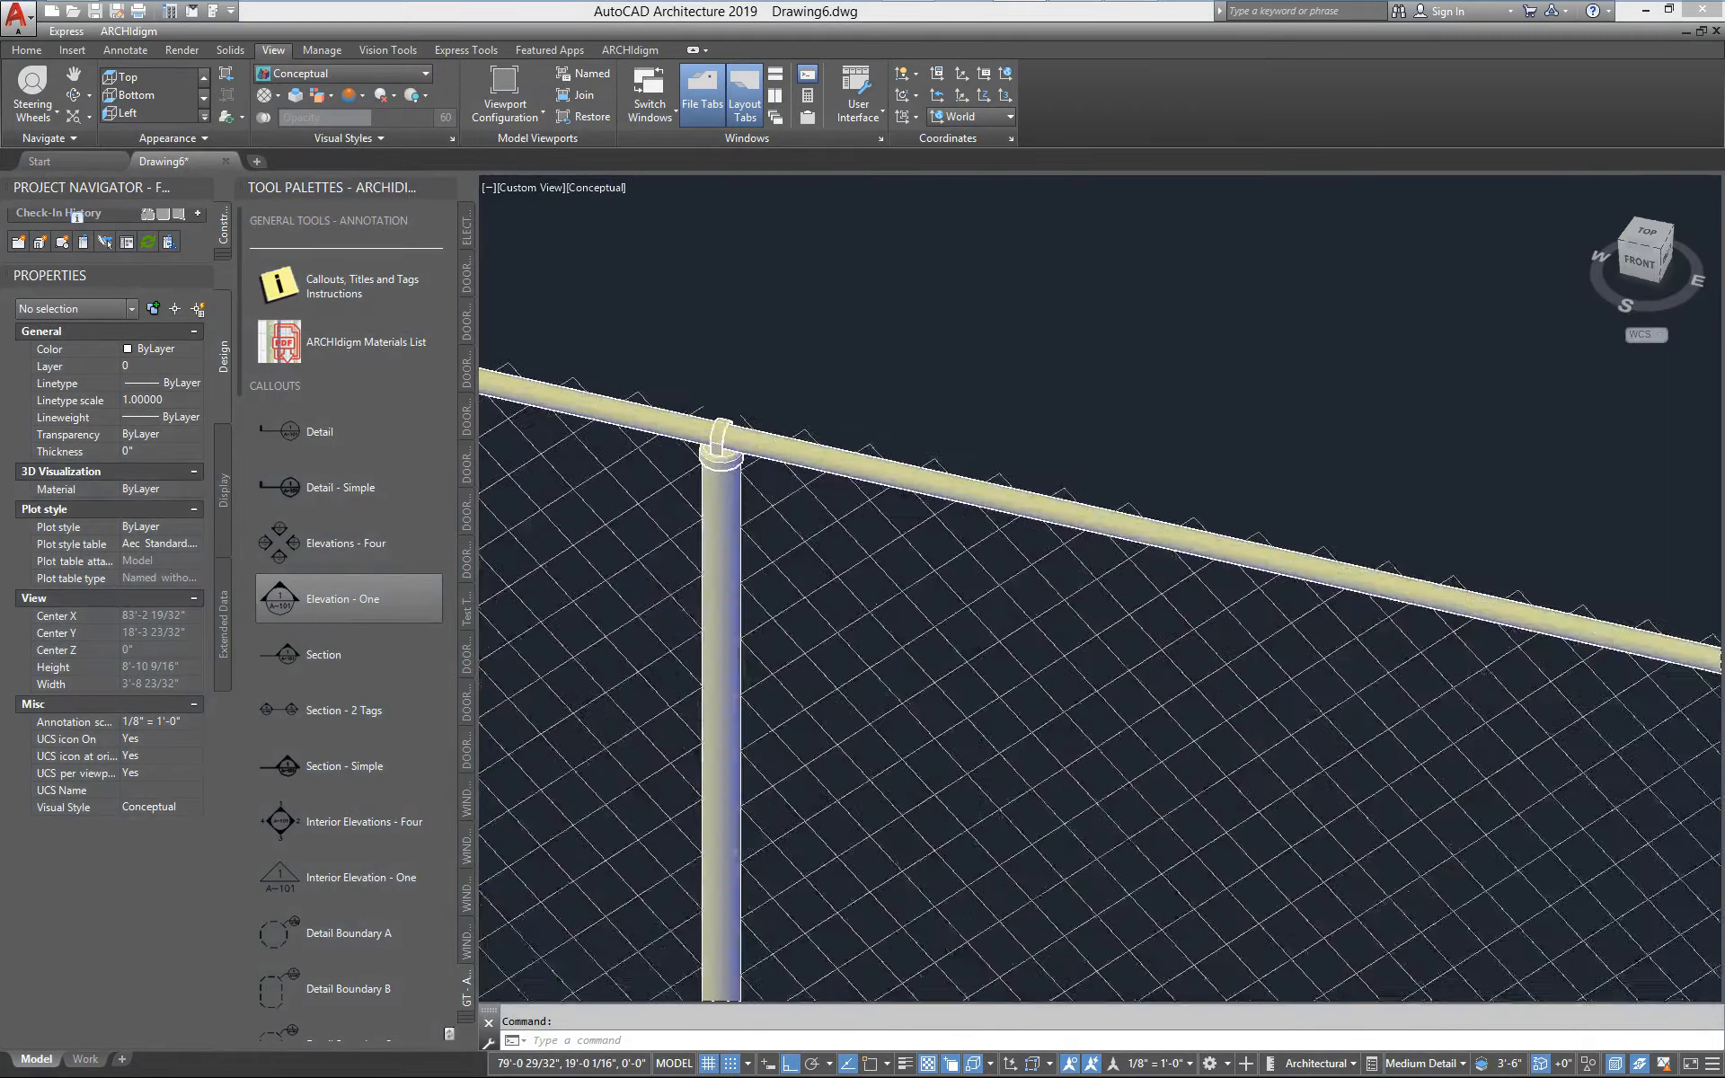
Open the standalone line post block for in-place editing and select its cylinder to review its height and radius
scroll(1176, 585, down, 5)
scroll(1176, 585, up, 7)
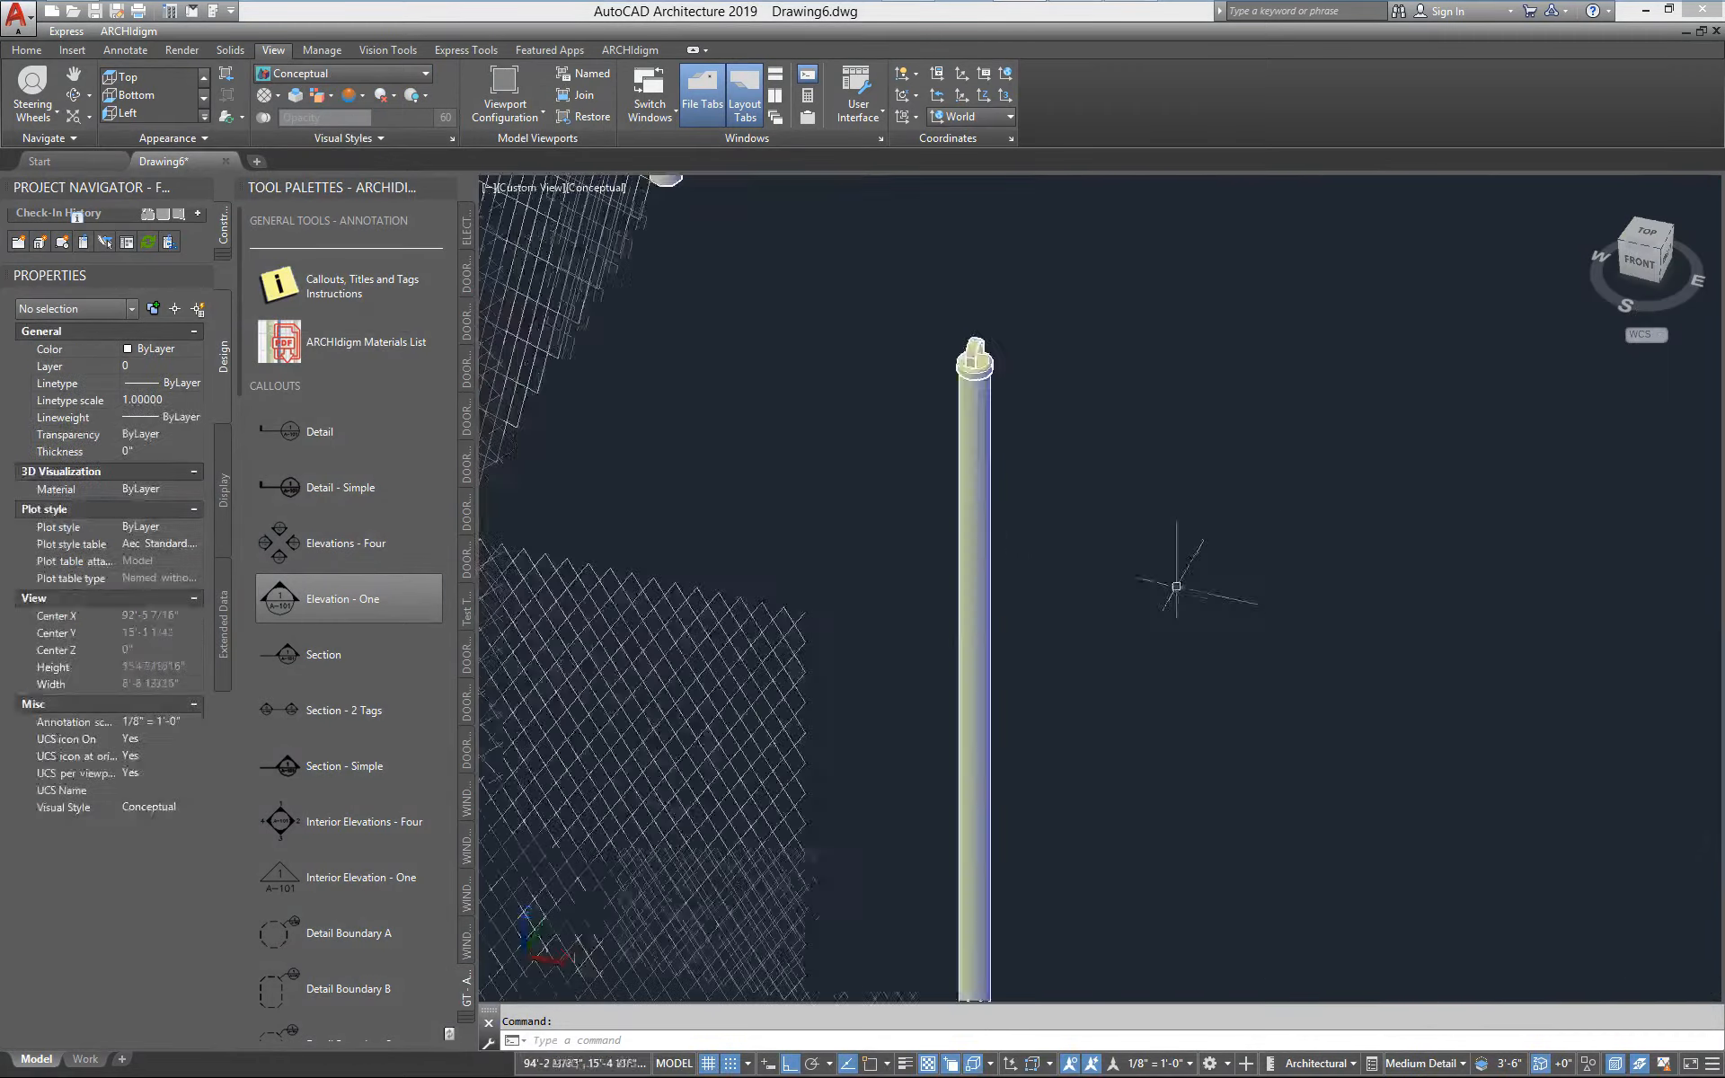
click(969, 439)
right_click(961, 437)
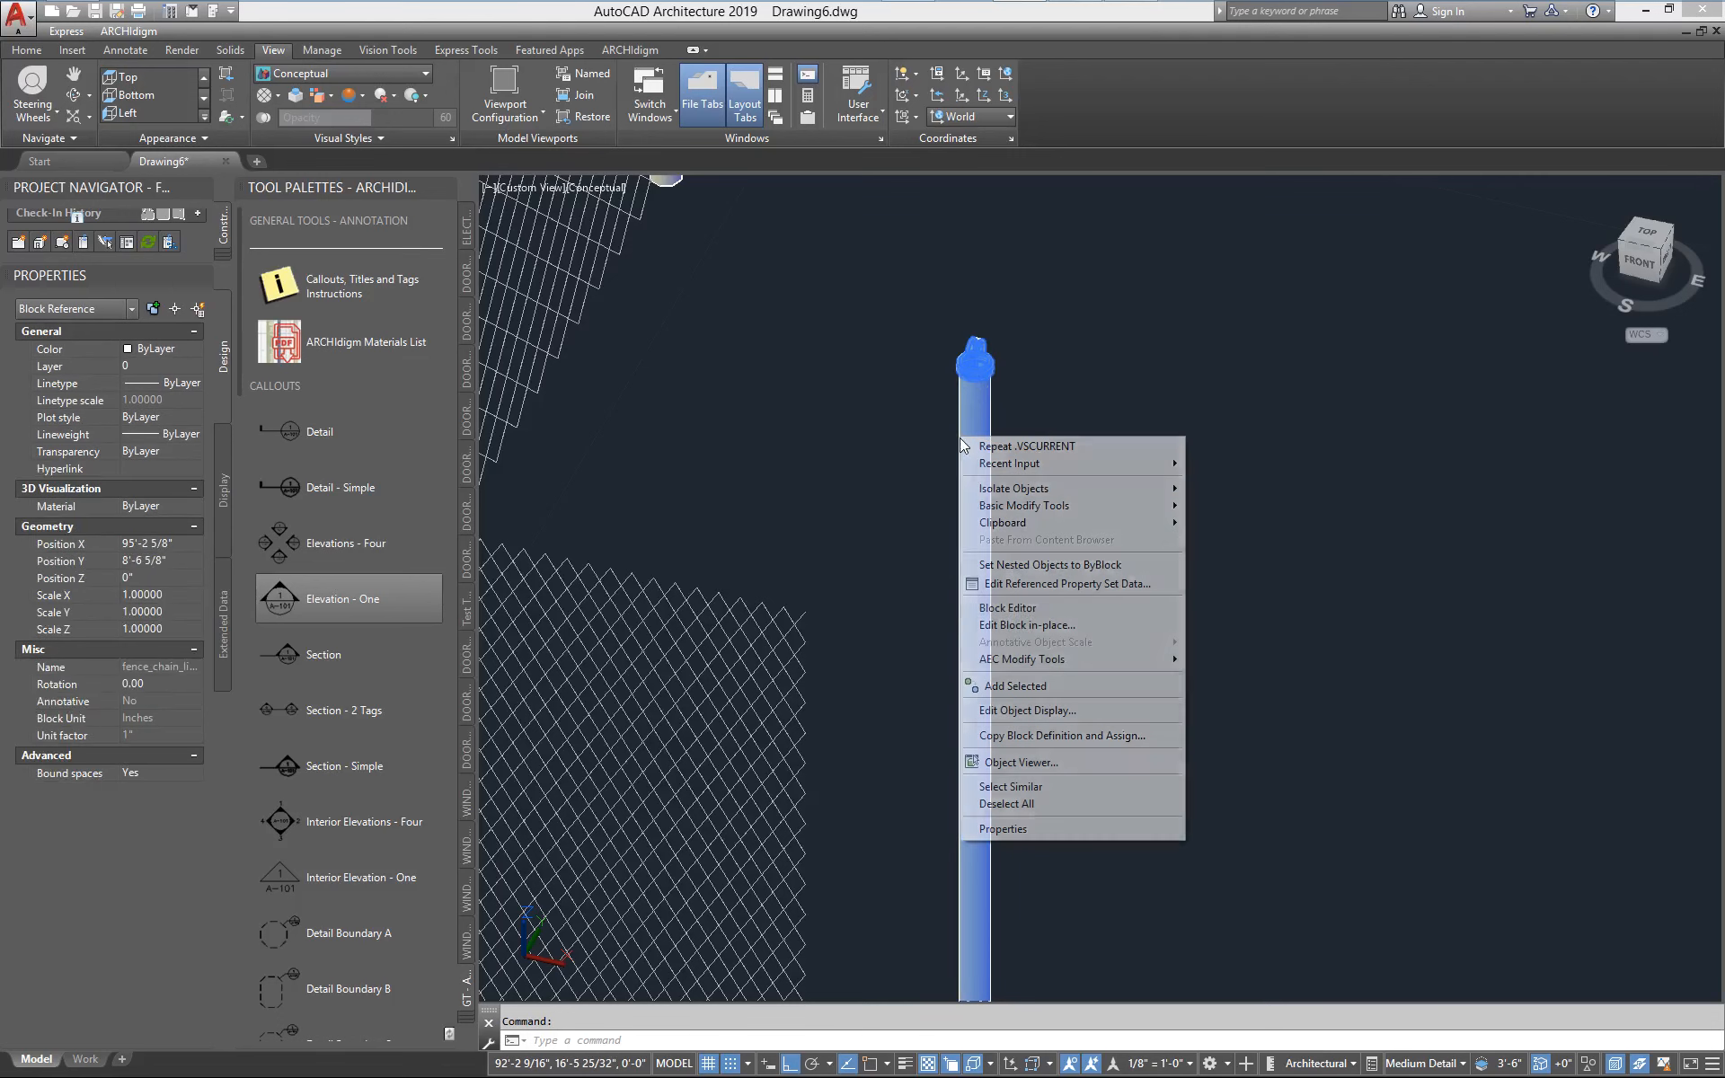
click(1029, 625)
click(1136, 857)
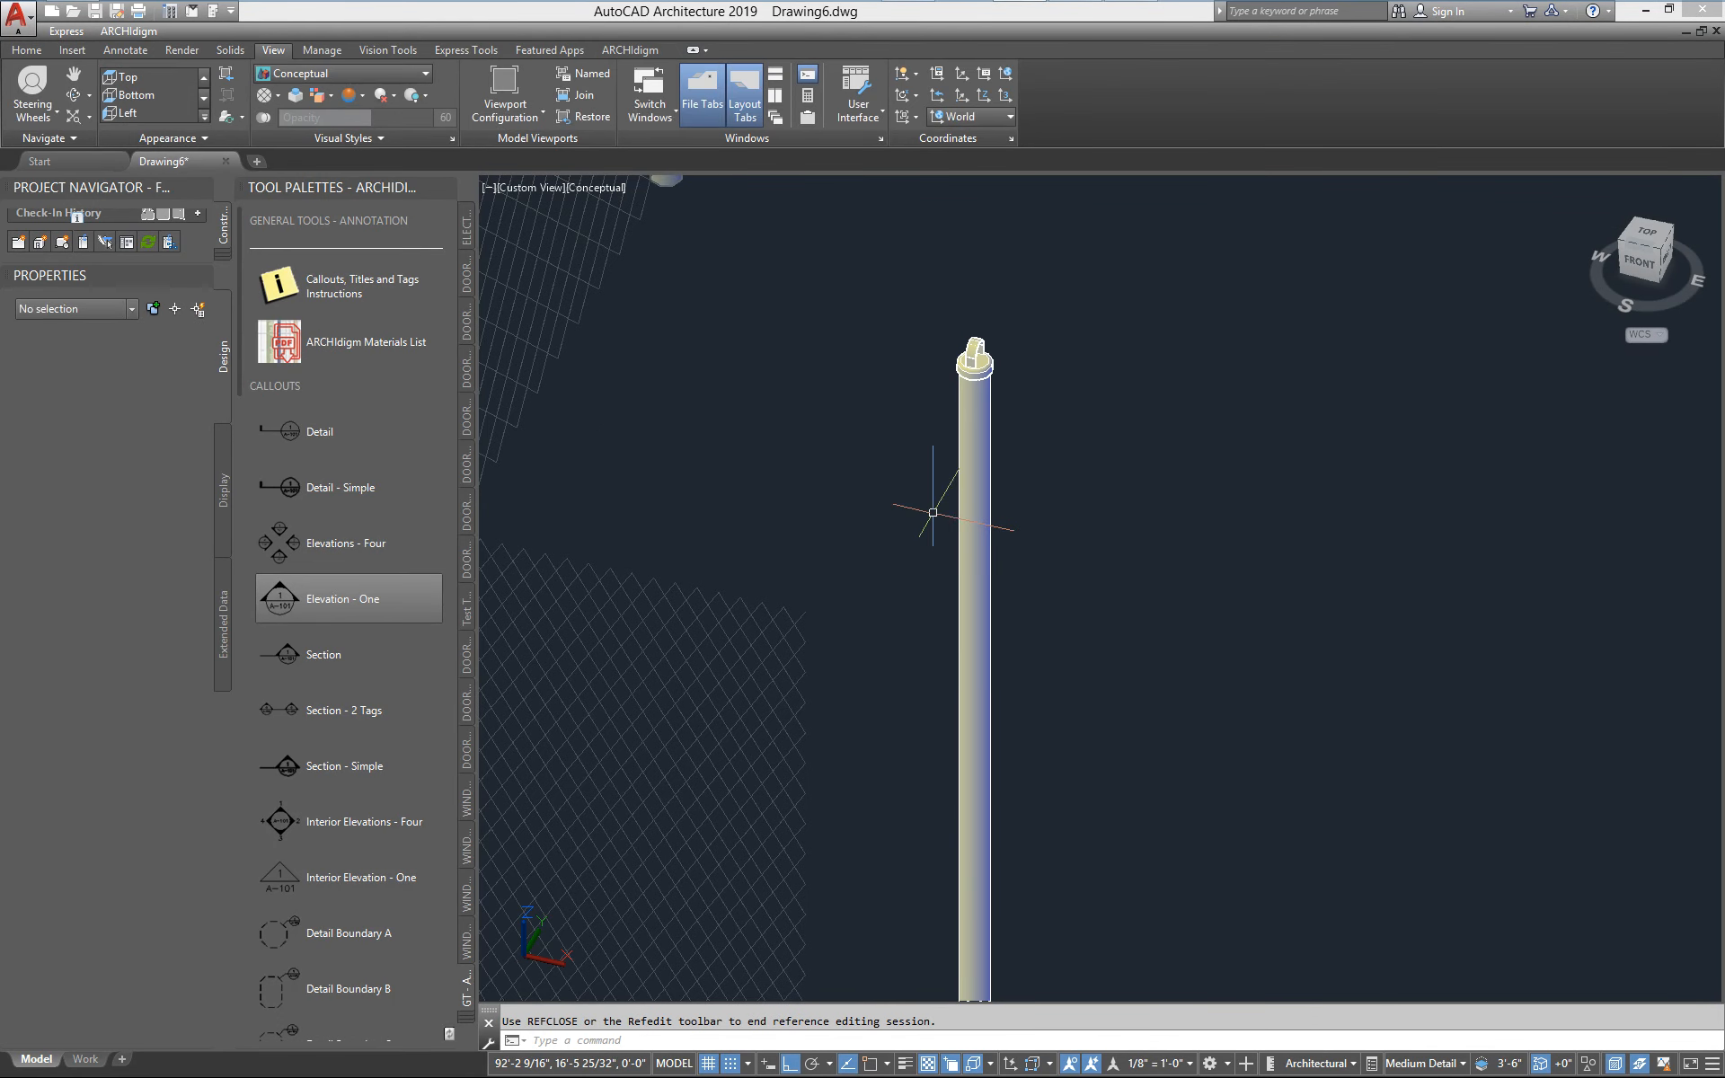
click(978, 482)
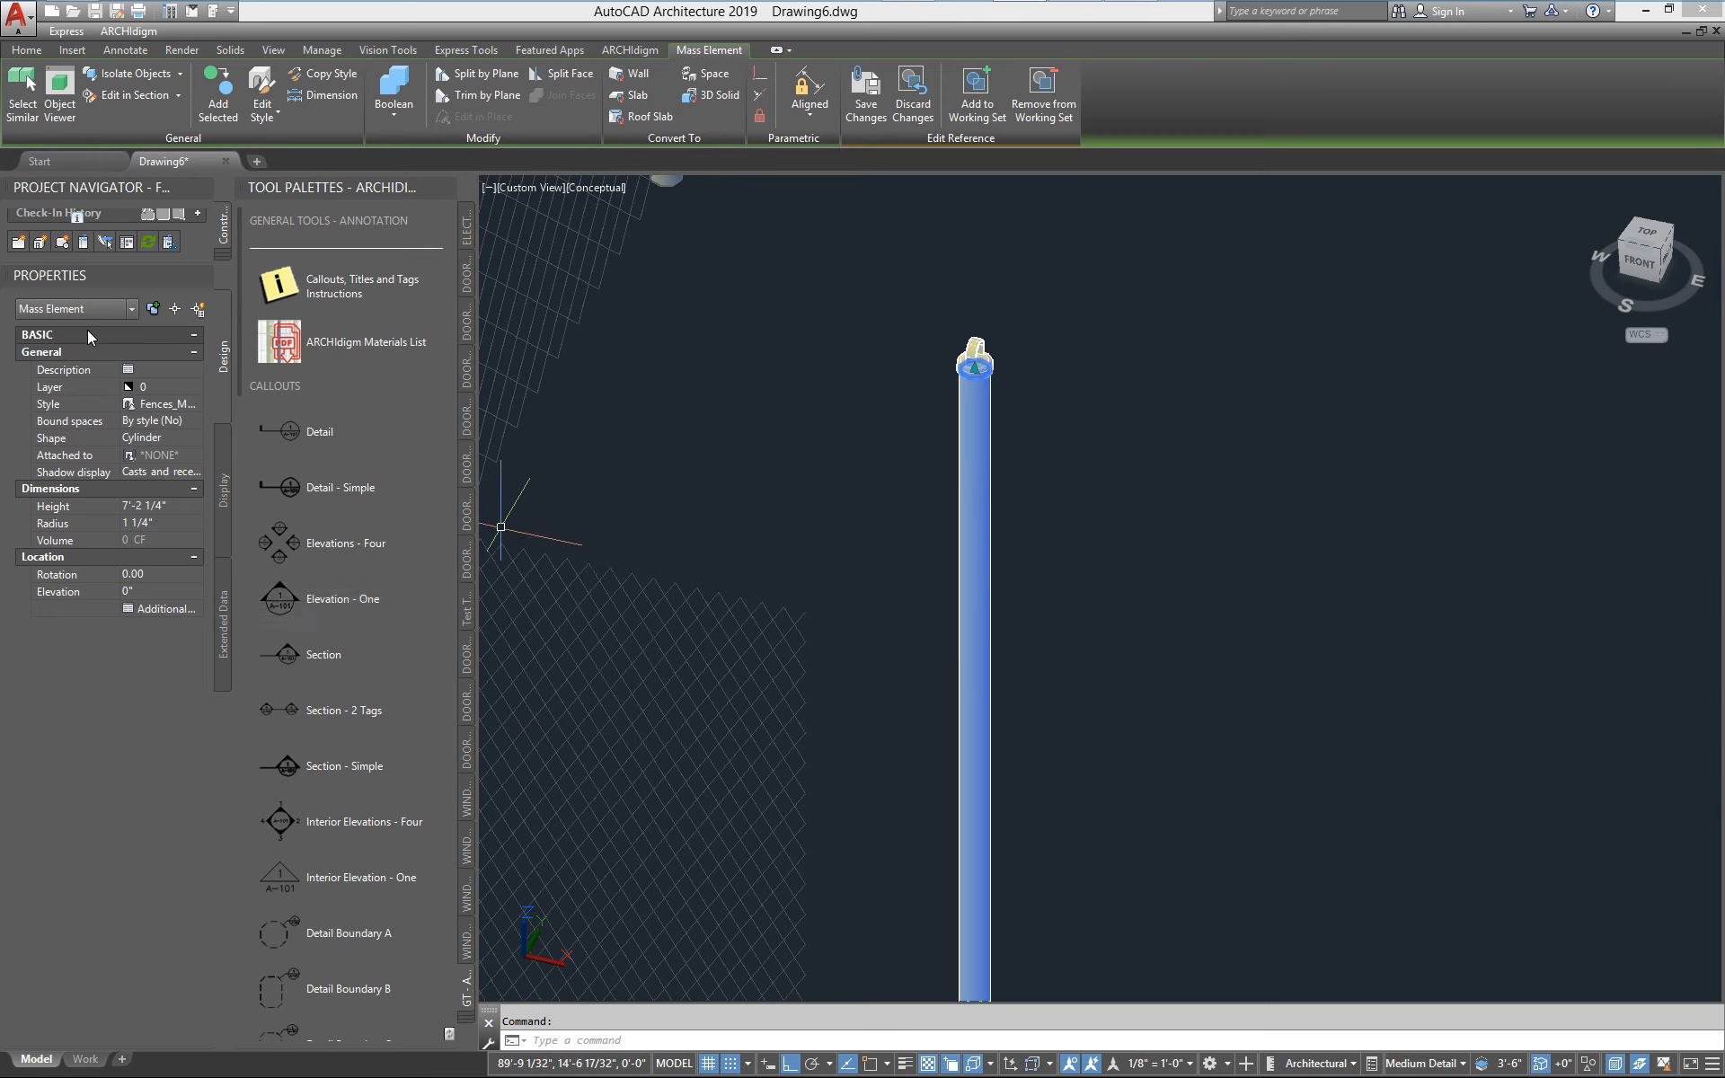
scroll(961, 377, up, 4)
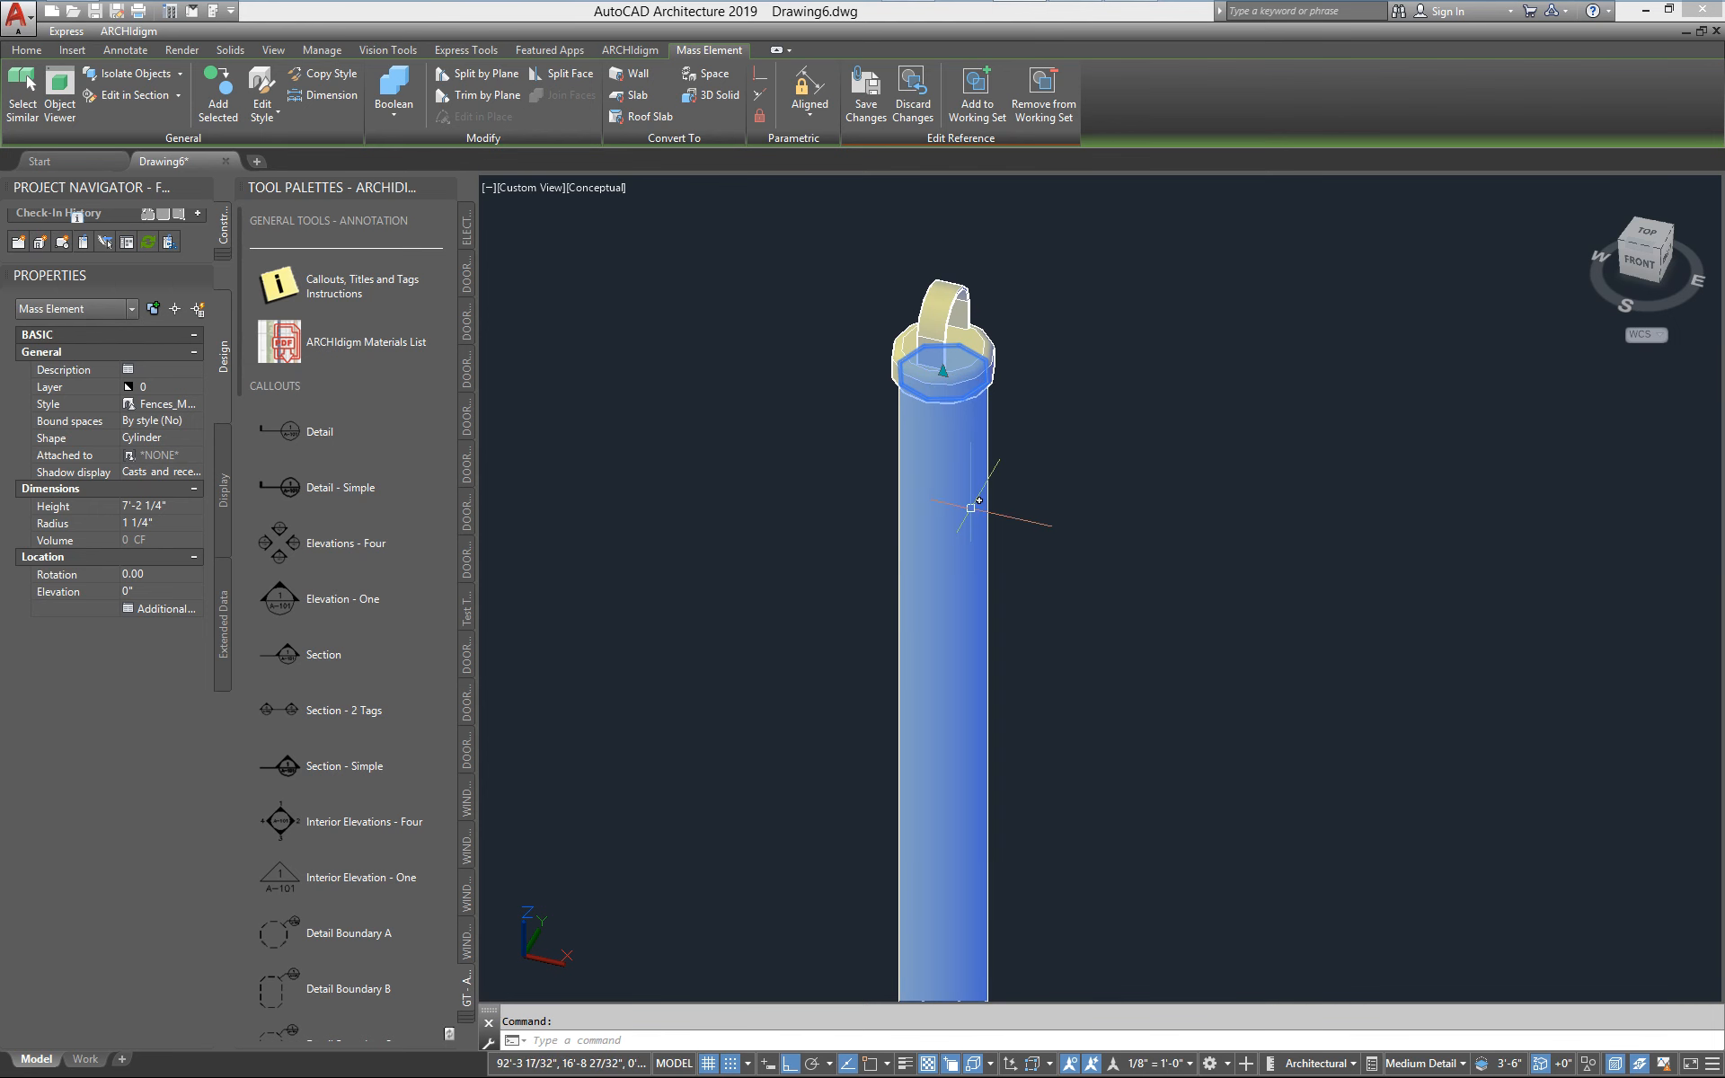
End the in-place editing session of the line post block and save the reference changes
scroll(970, 547, down, 10)
middle_drag(925, 669, 1044, 653)
scroll(1043, 653, down, 1)
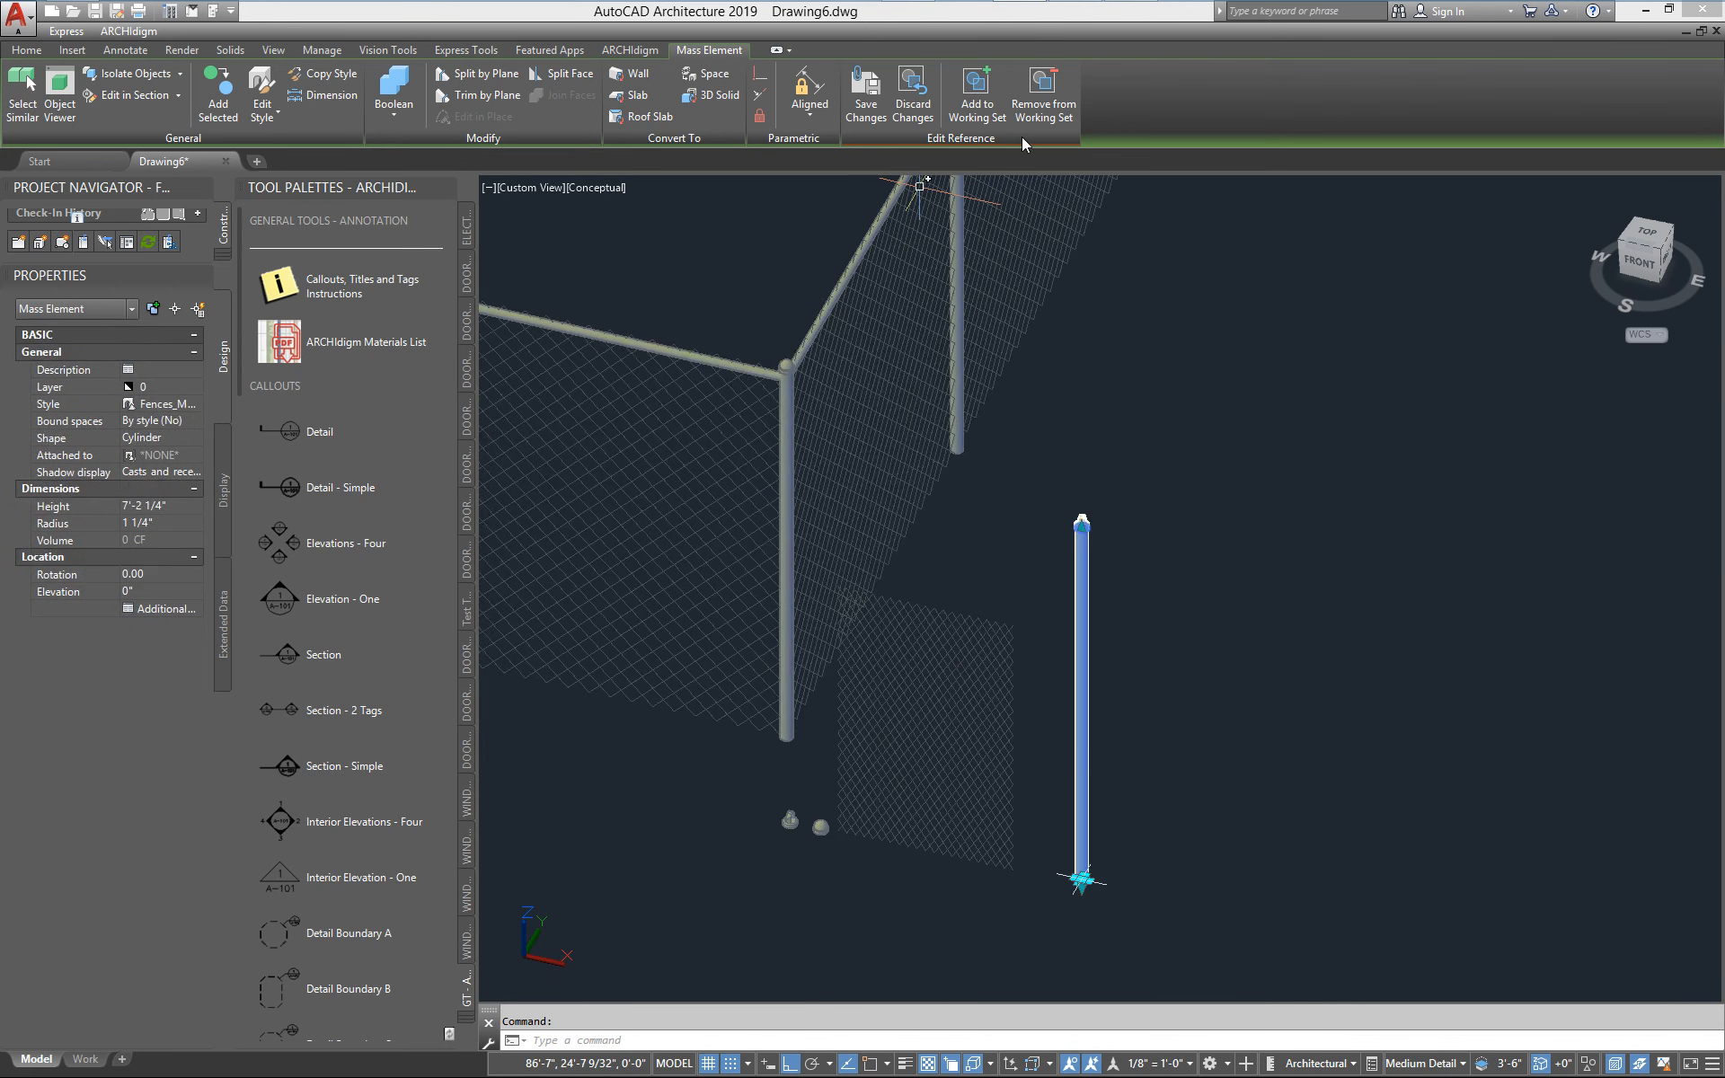
click(876, 112)
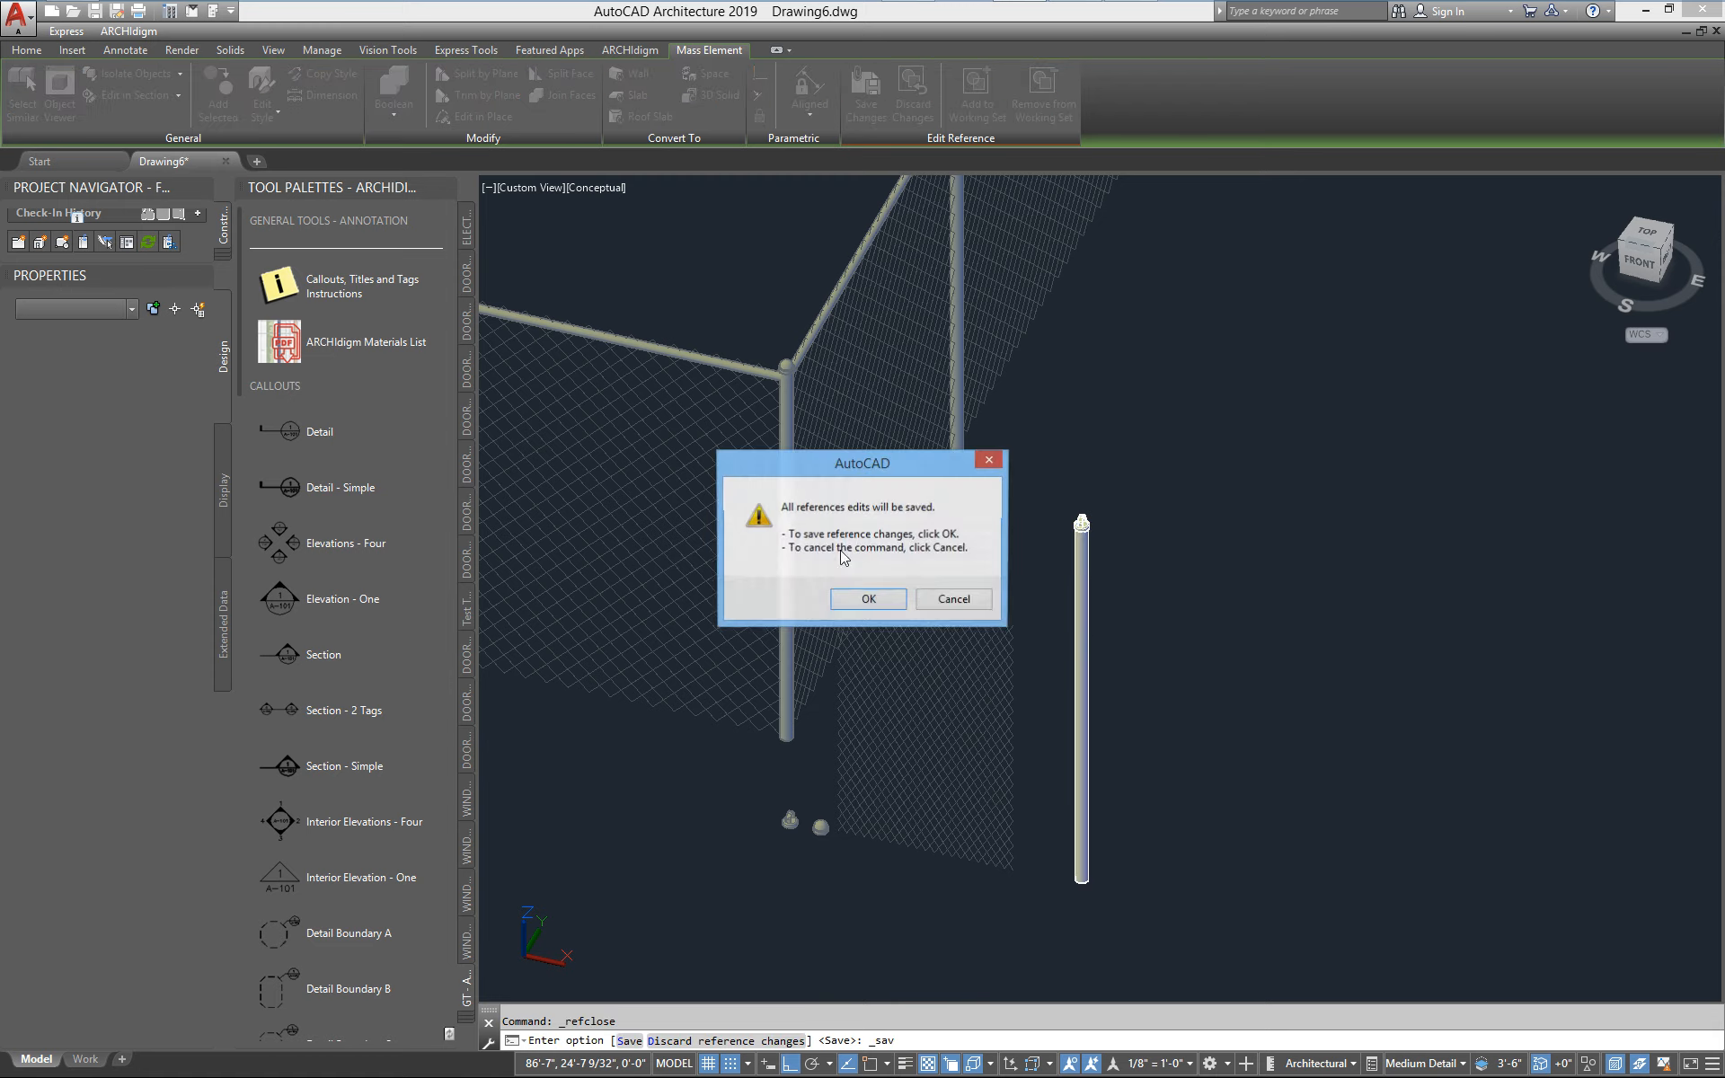
click(876, 599)
Examine the fence corner, line posts, and the standalone mesh, cap and post blocks from both viewing directions
middle_drag(739, 678, 1188, 732)
scroll(1290, 748, down, 3)
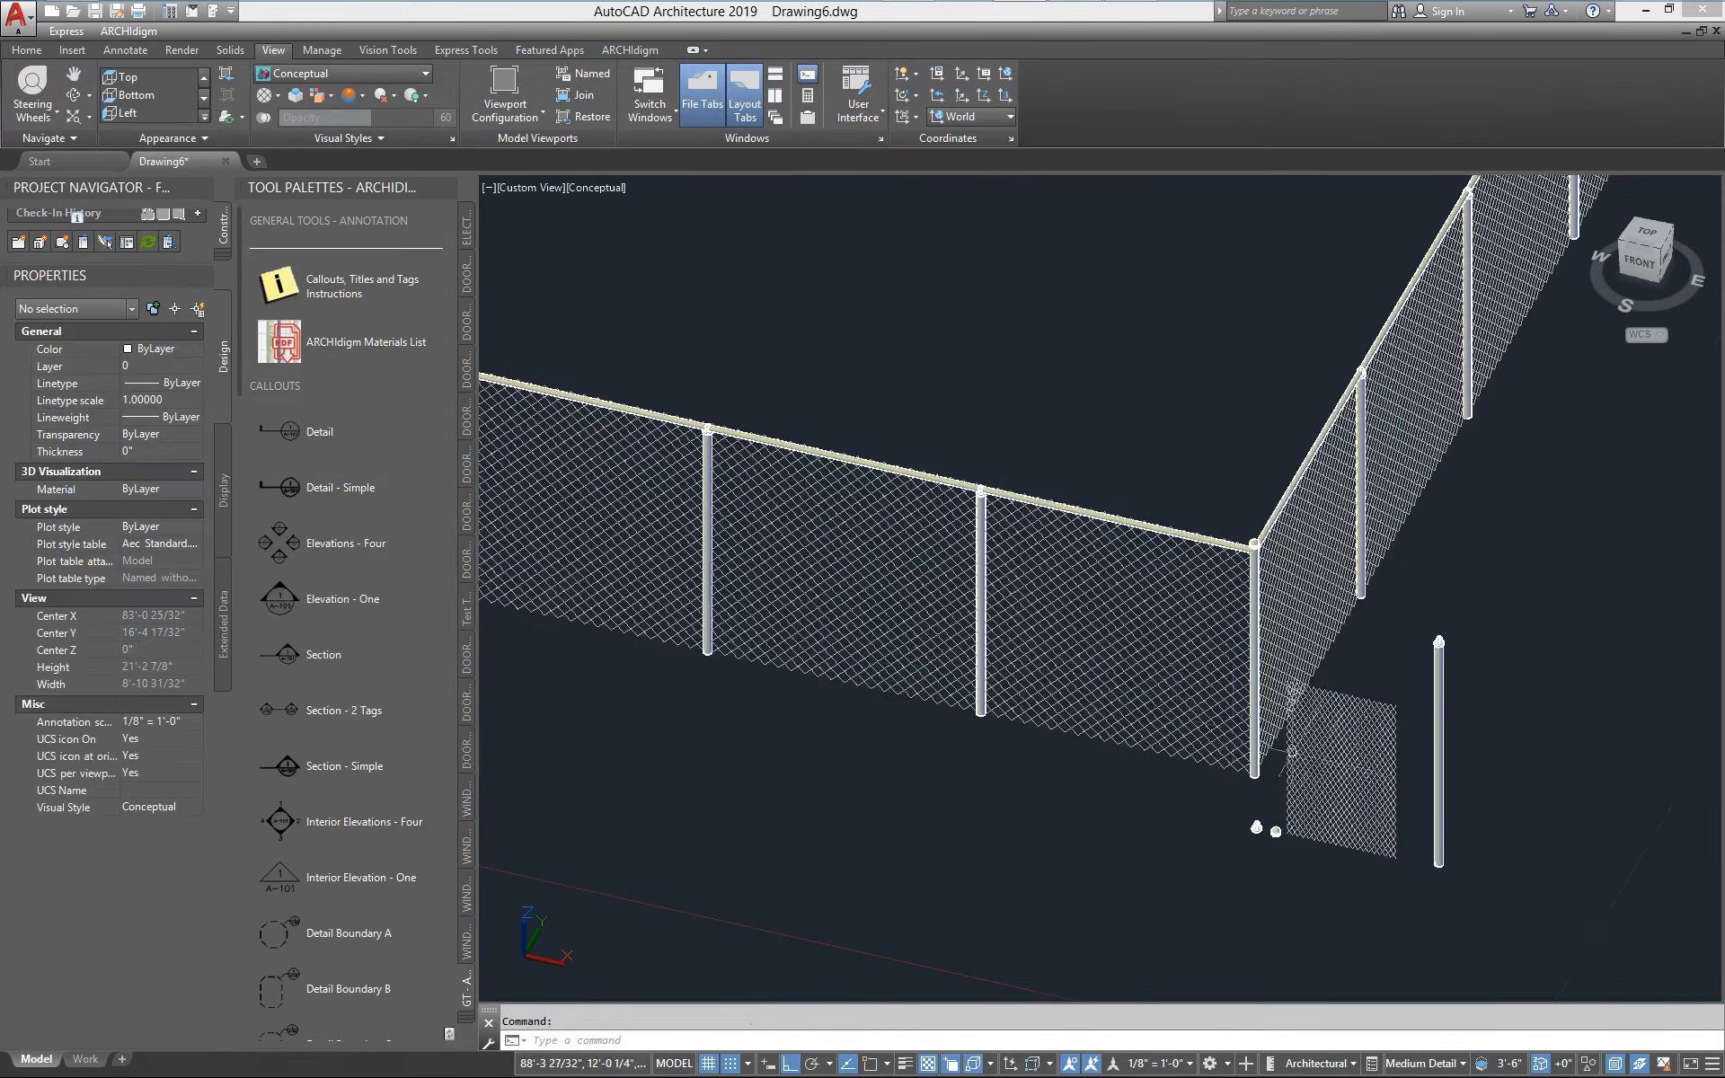
scroll(1114, 620, up, 5)
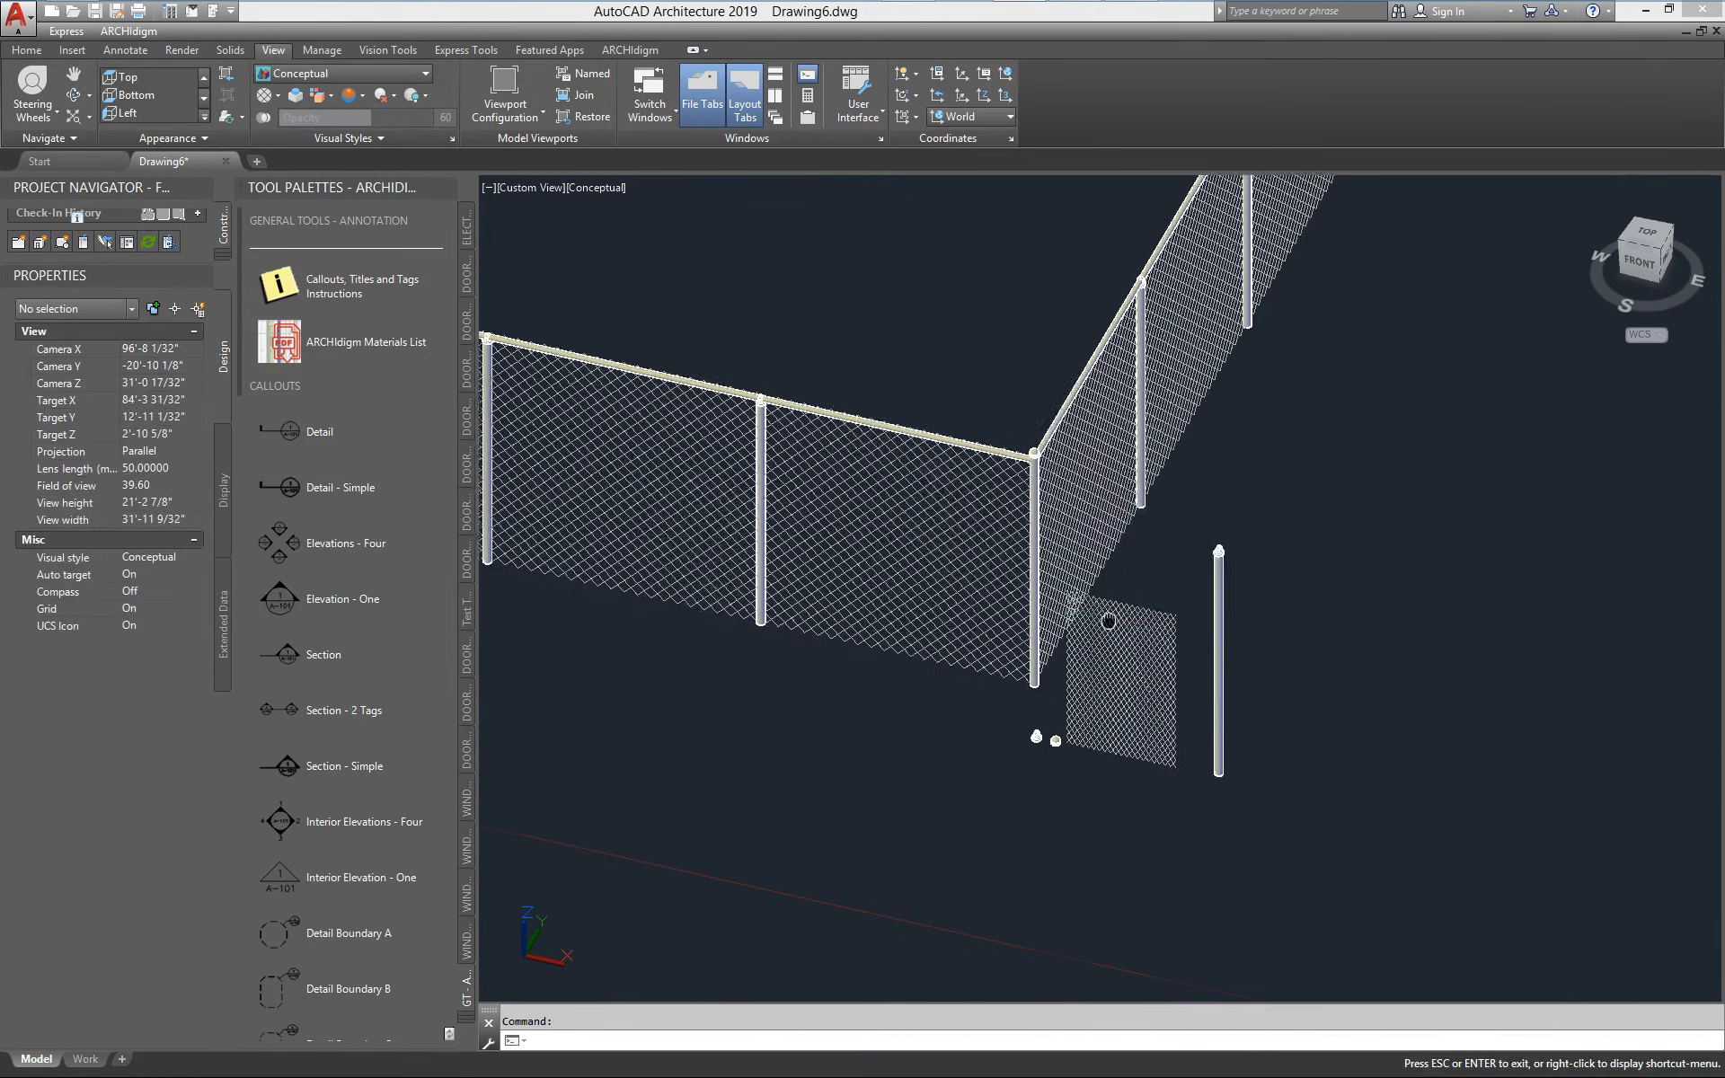
scroll(1132, 692, up, 3)
scroll(1068, 683, down, 4)
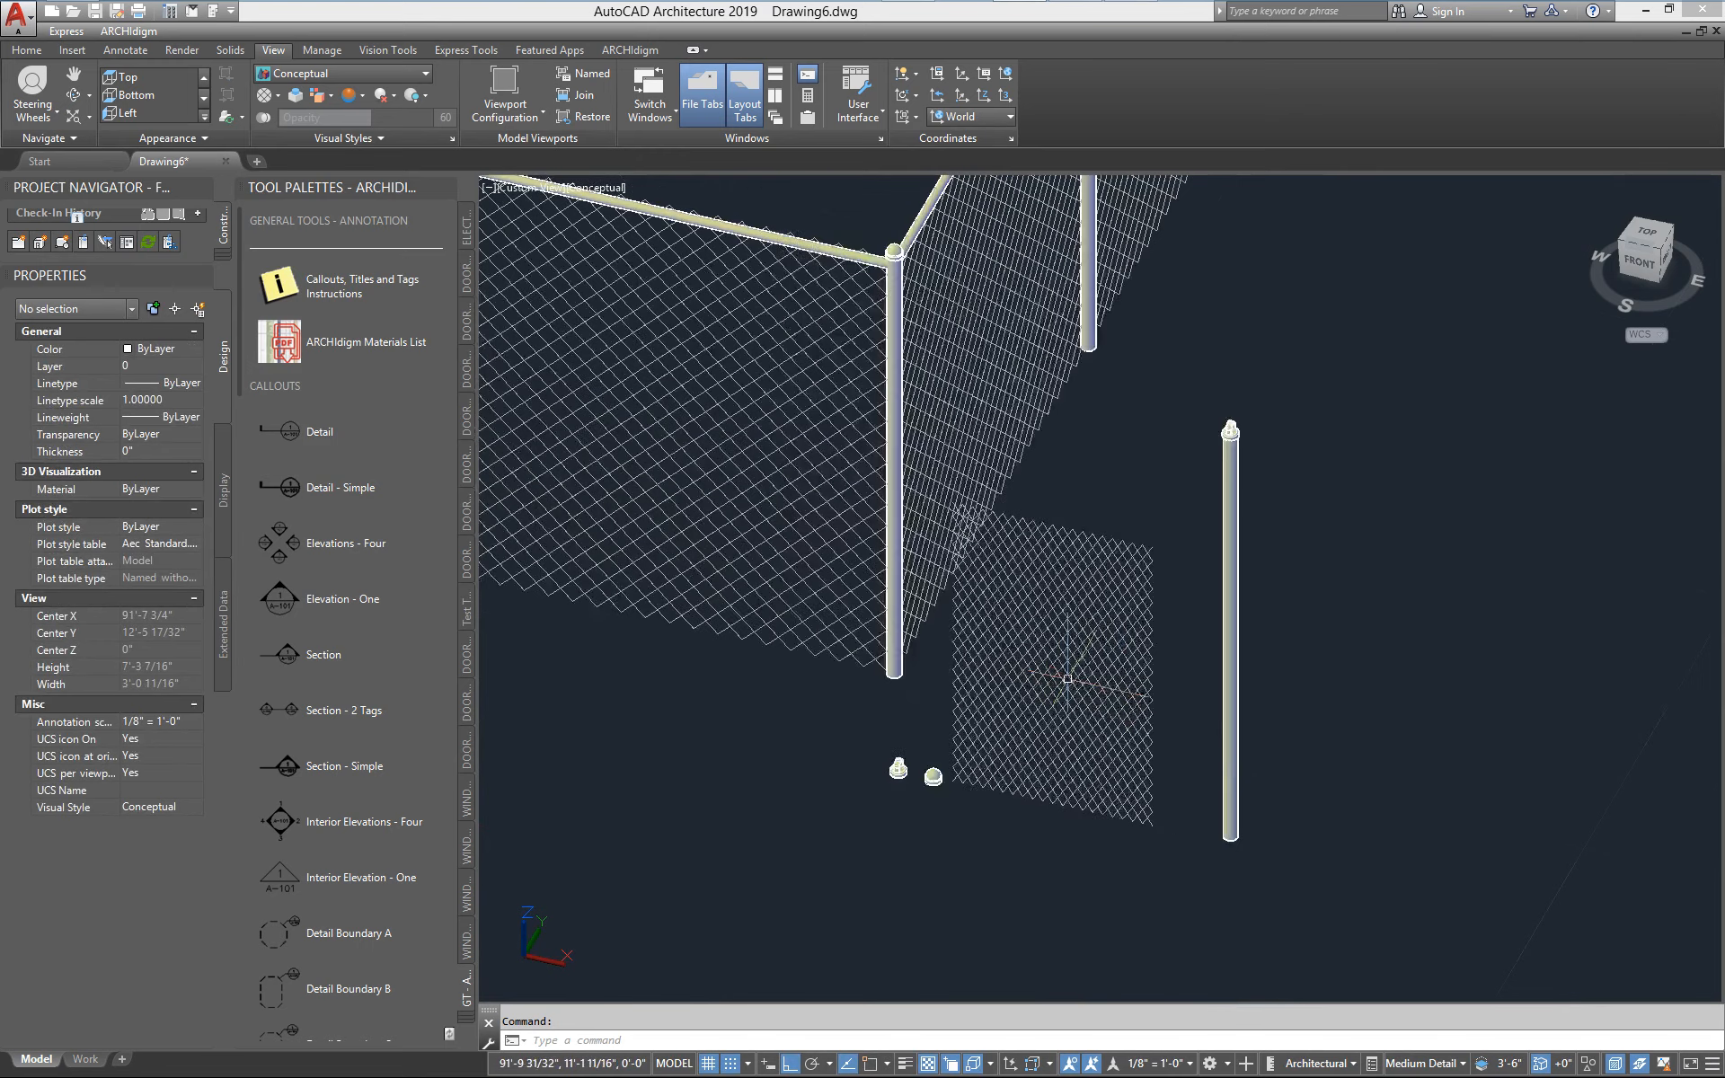
middle_drag(1046, 709, 1141, 704)
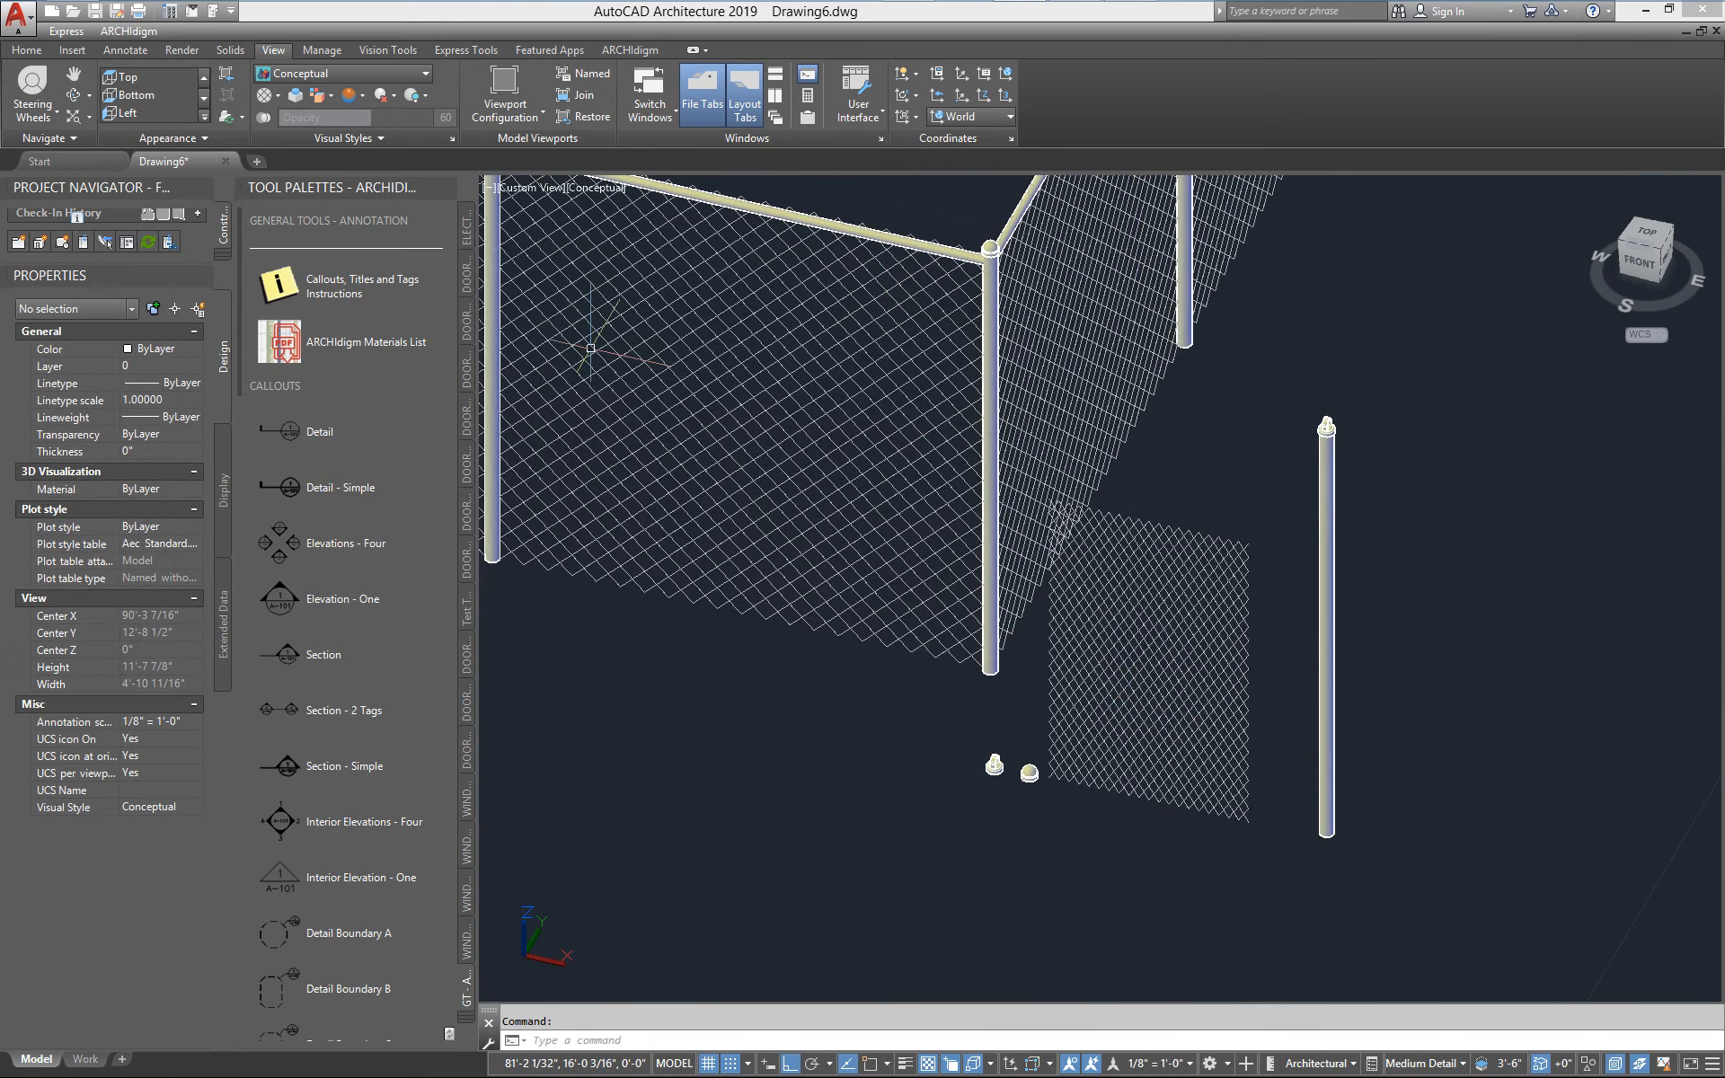
scroll(940, 565, down, 3)
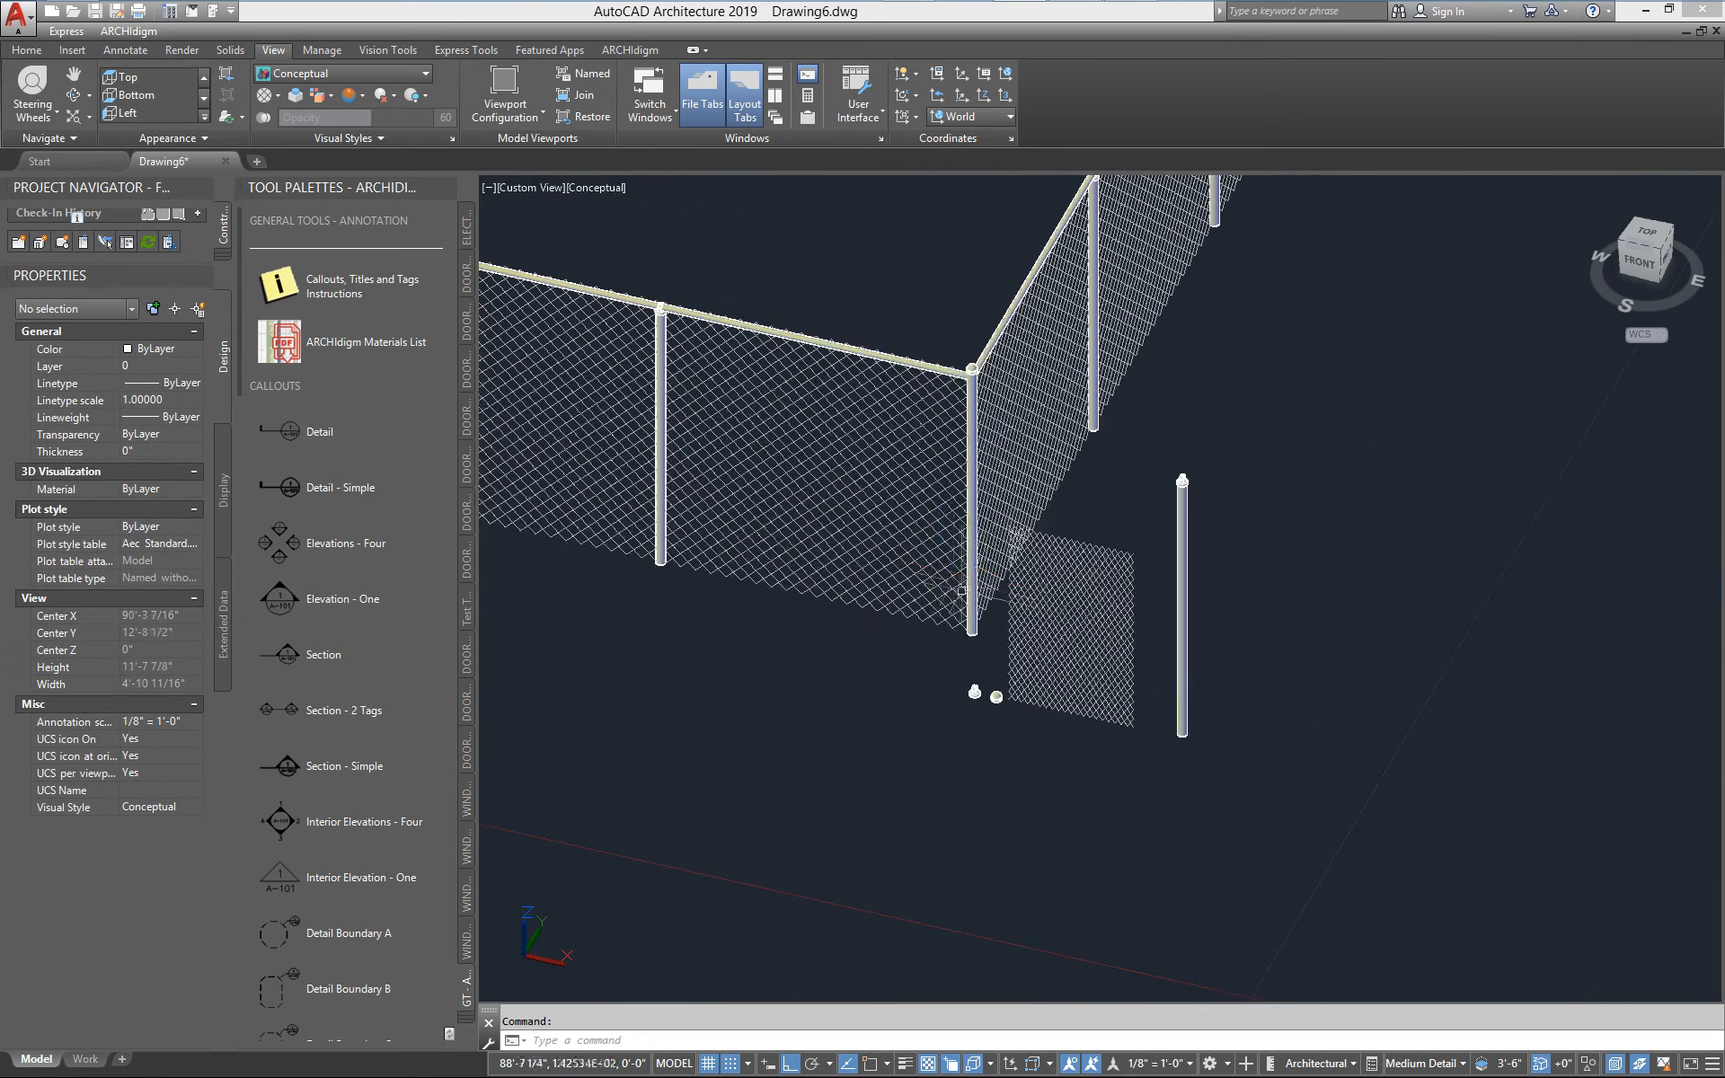
scroll(1080, 632, up, 1)
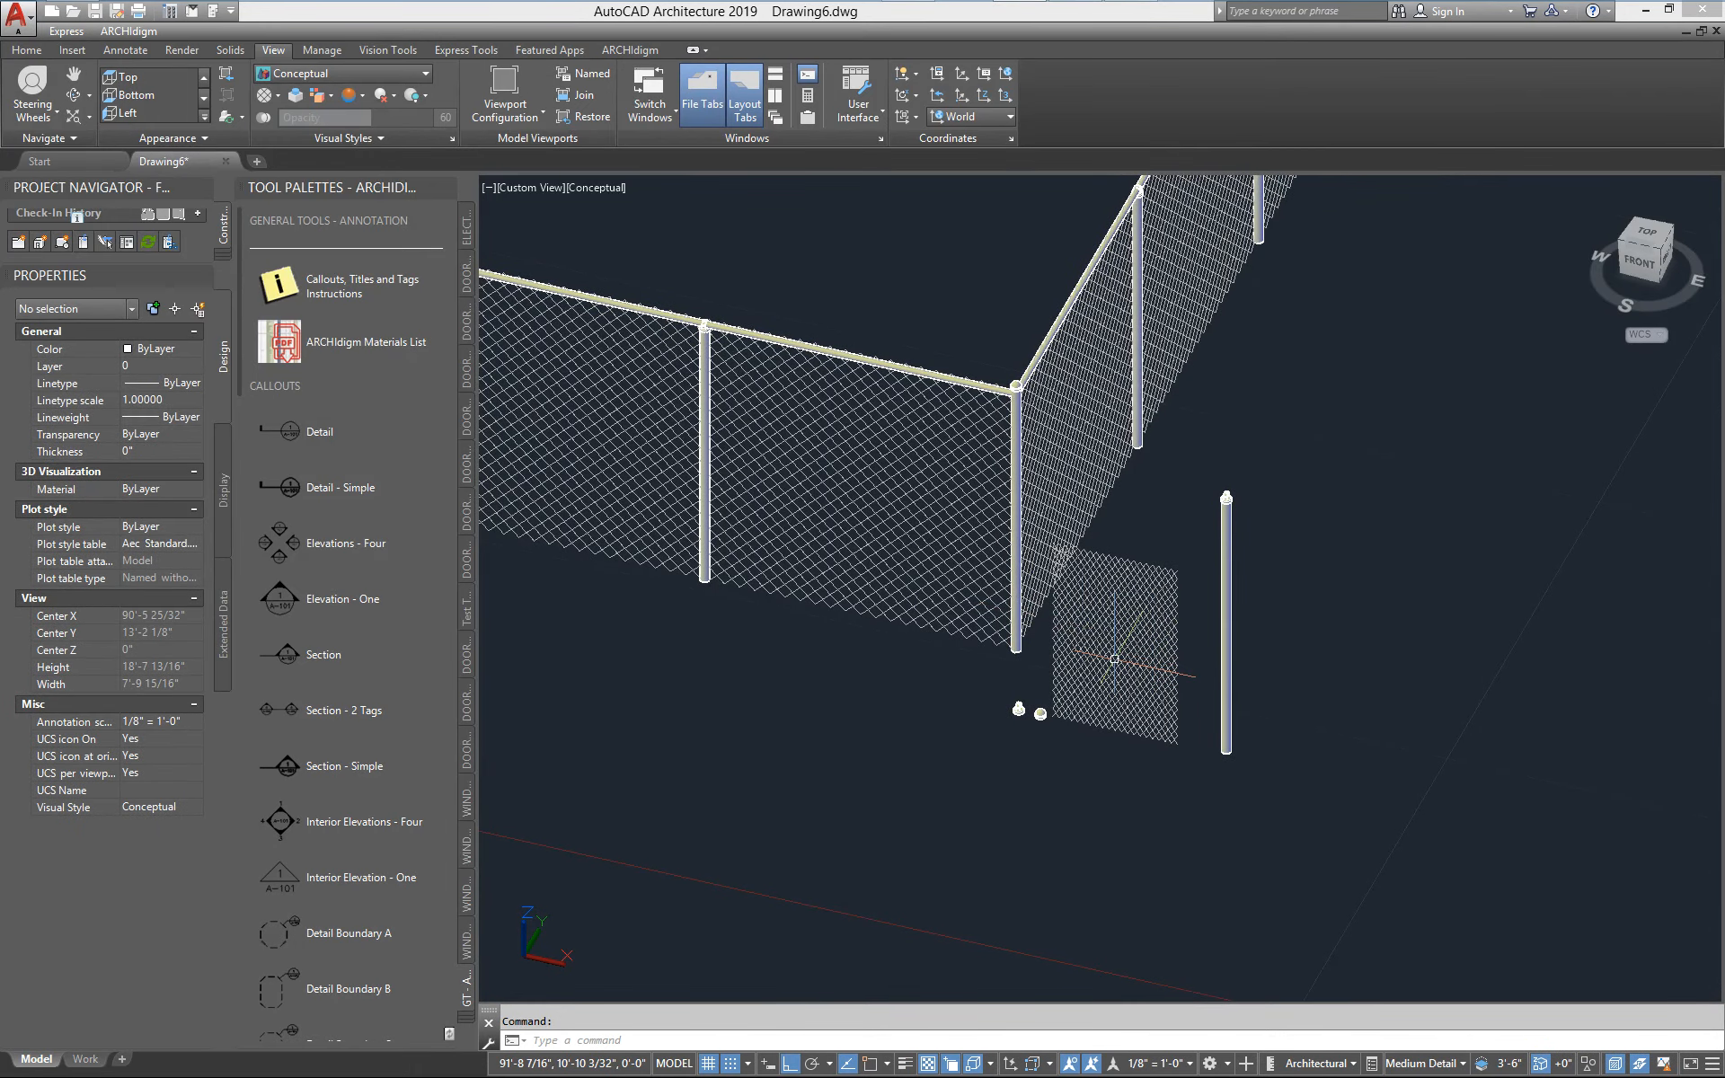
middle_drag(1113, 659, 1289, 652)
scroll(1098, 690, up, 2)
middle_drag(998, 727, 1300, 675)
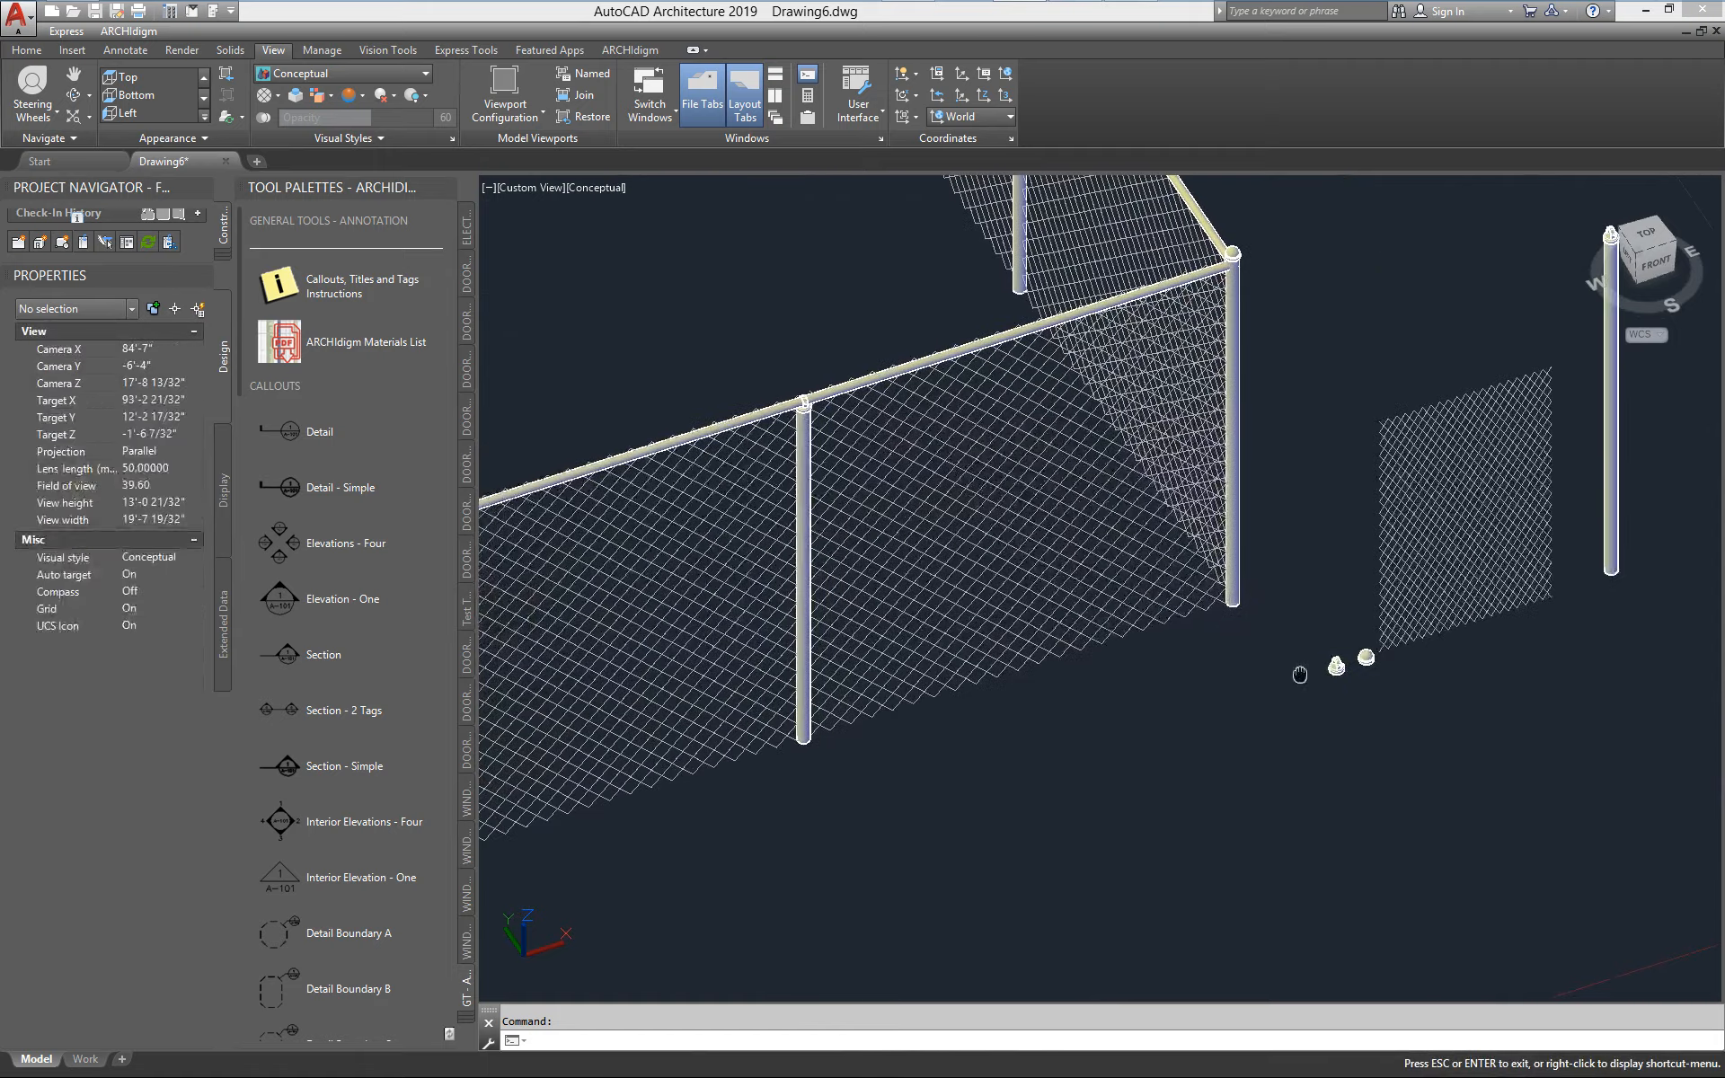
middle_drag(900, 488, 976, 500)
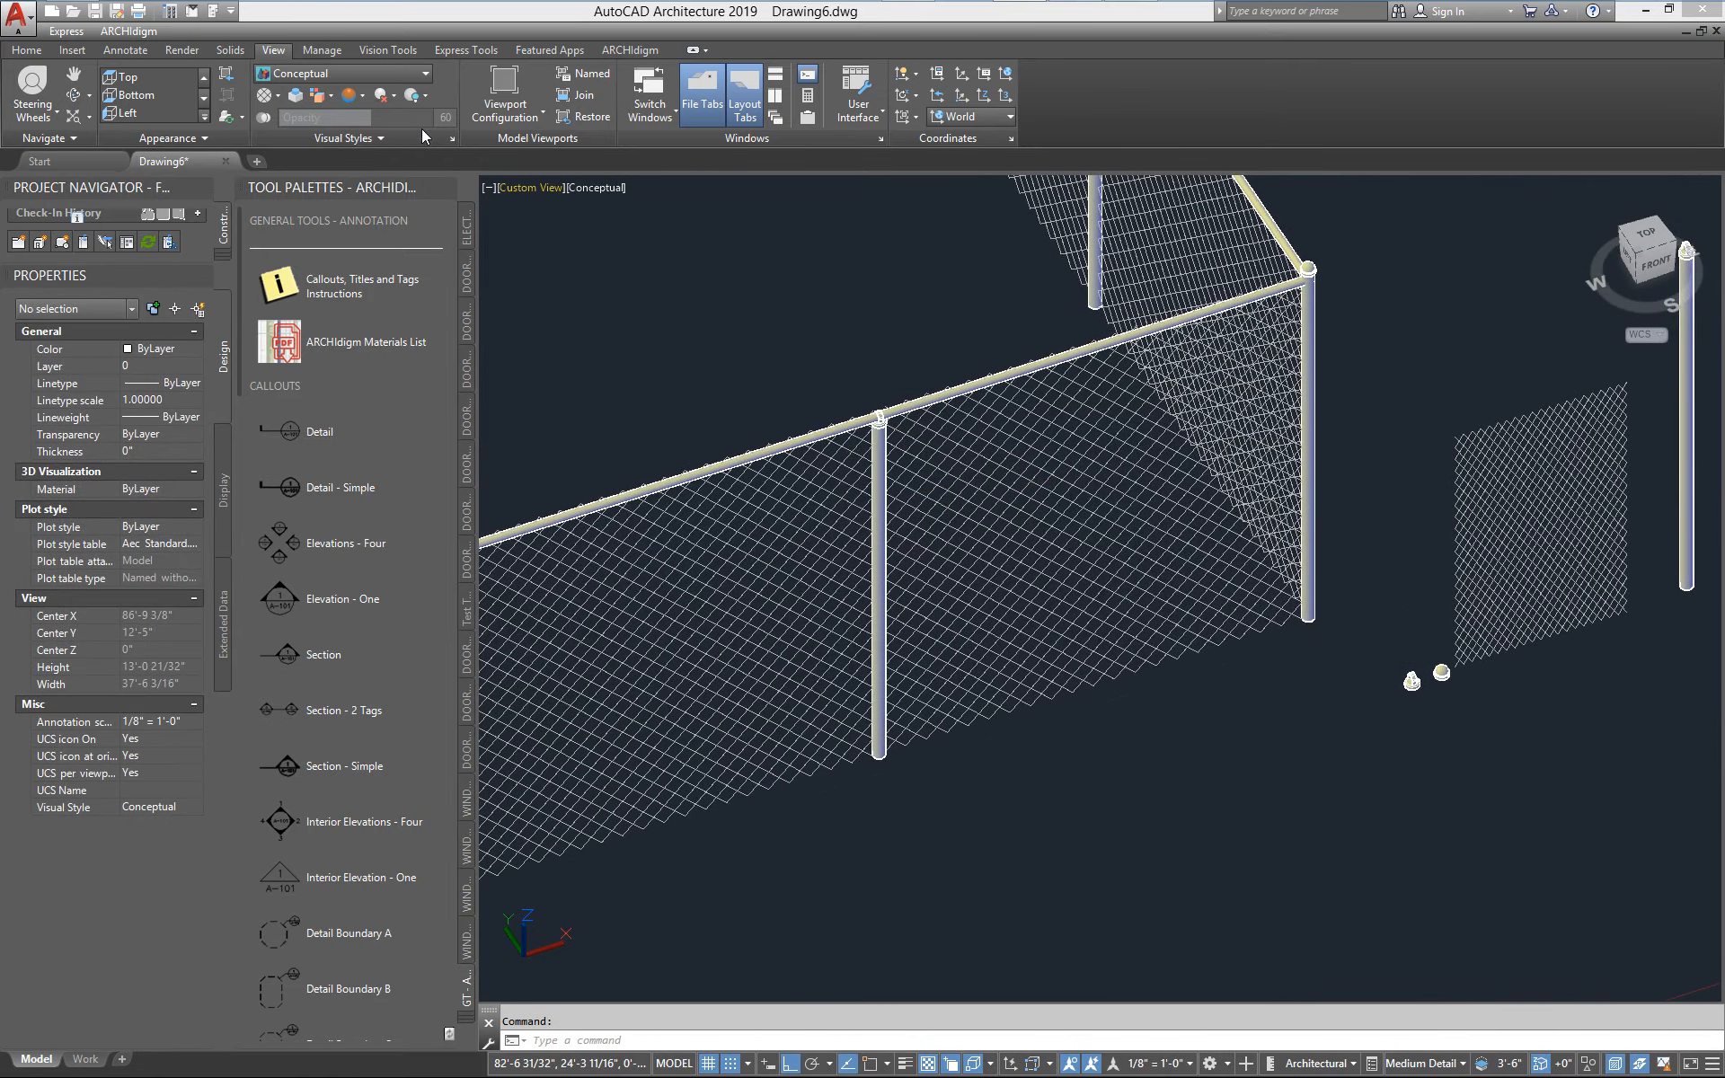
Keep the Conceptual visual style and switch the display configuration to High Detail to inspect the fence's mesh panels
click(367, 73)
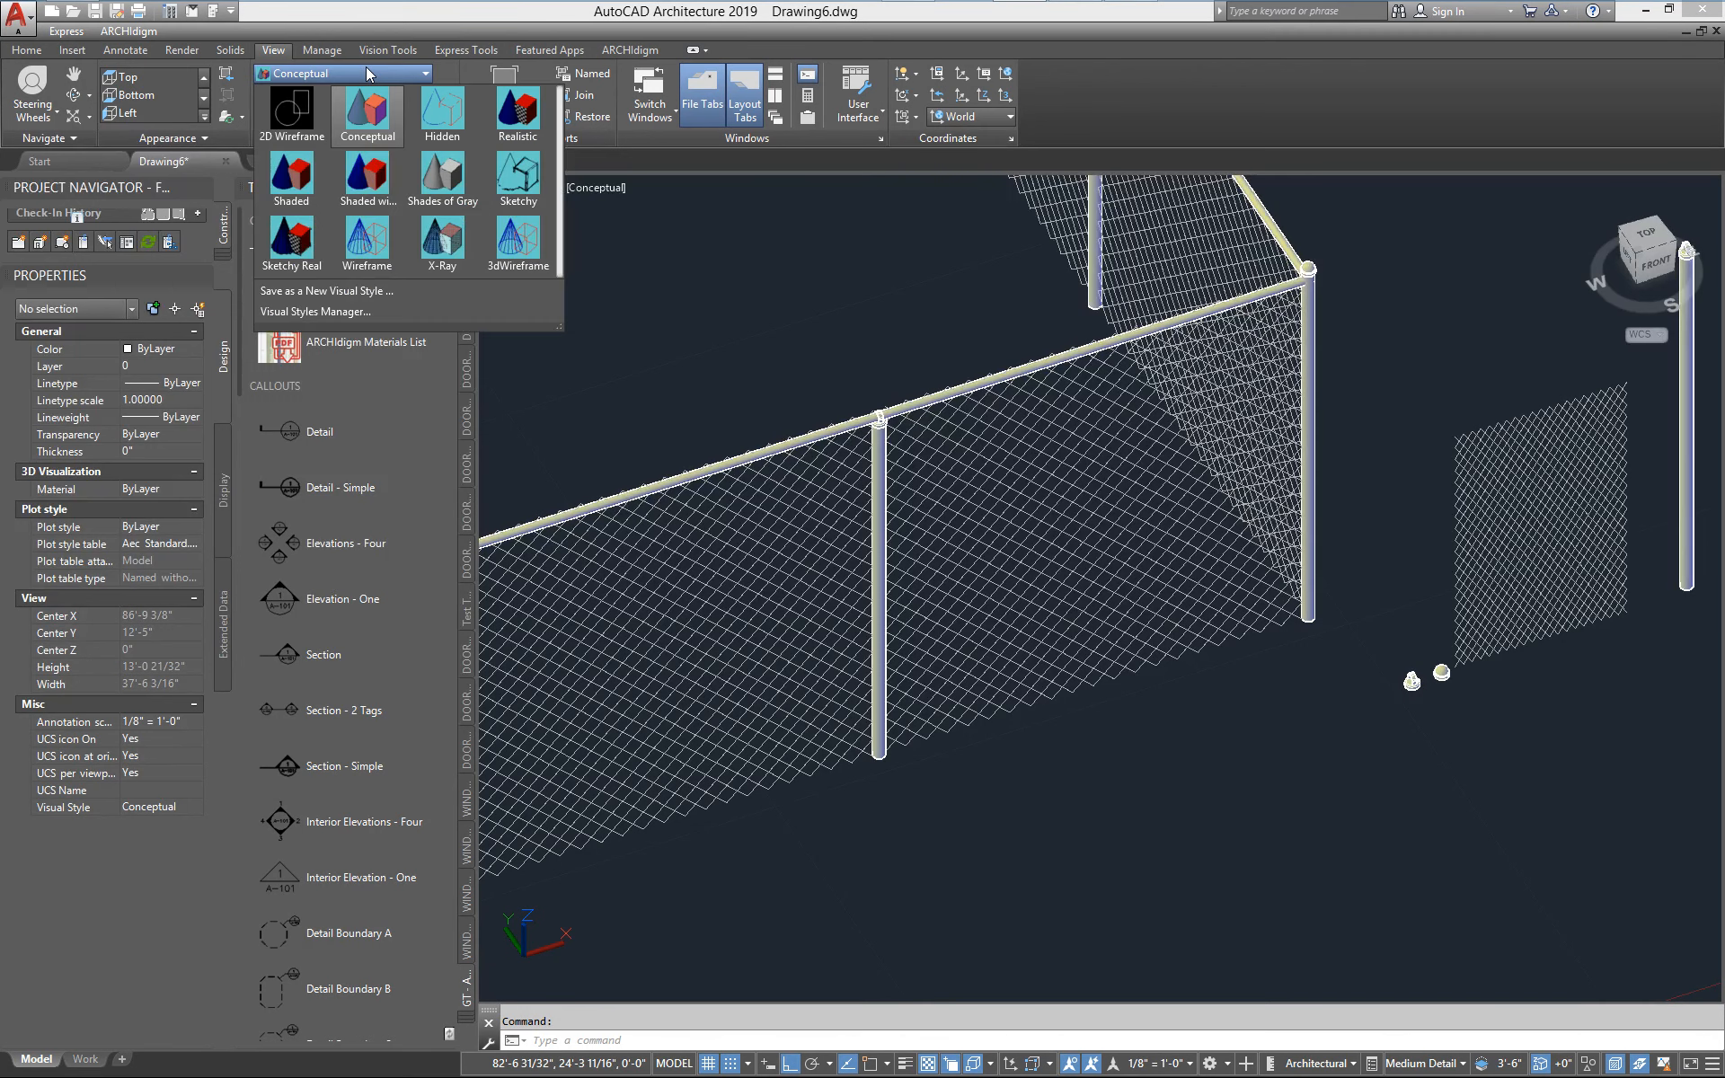
click(372, 113)
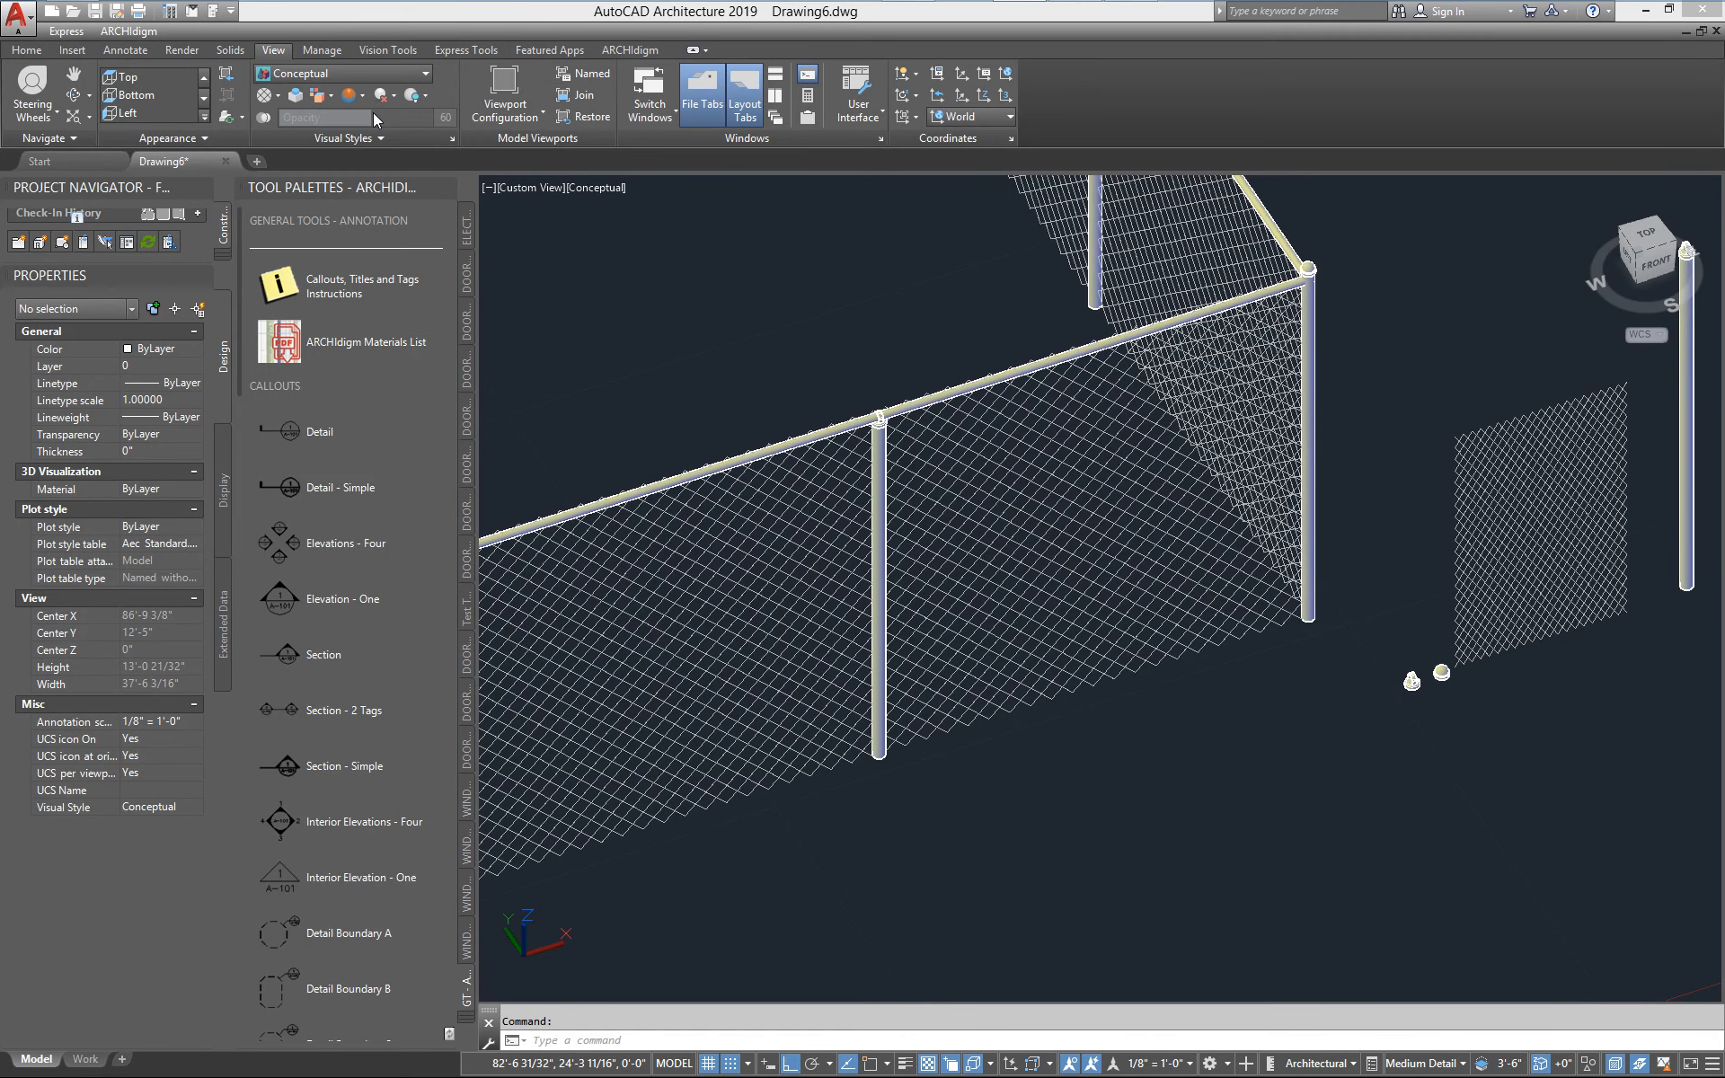
click(1452, 1067)
click(1482, 854)
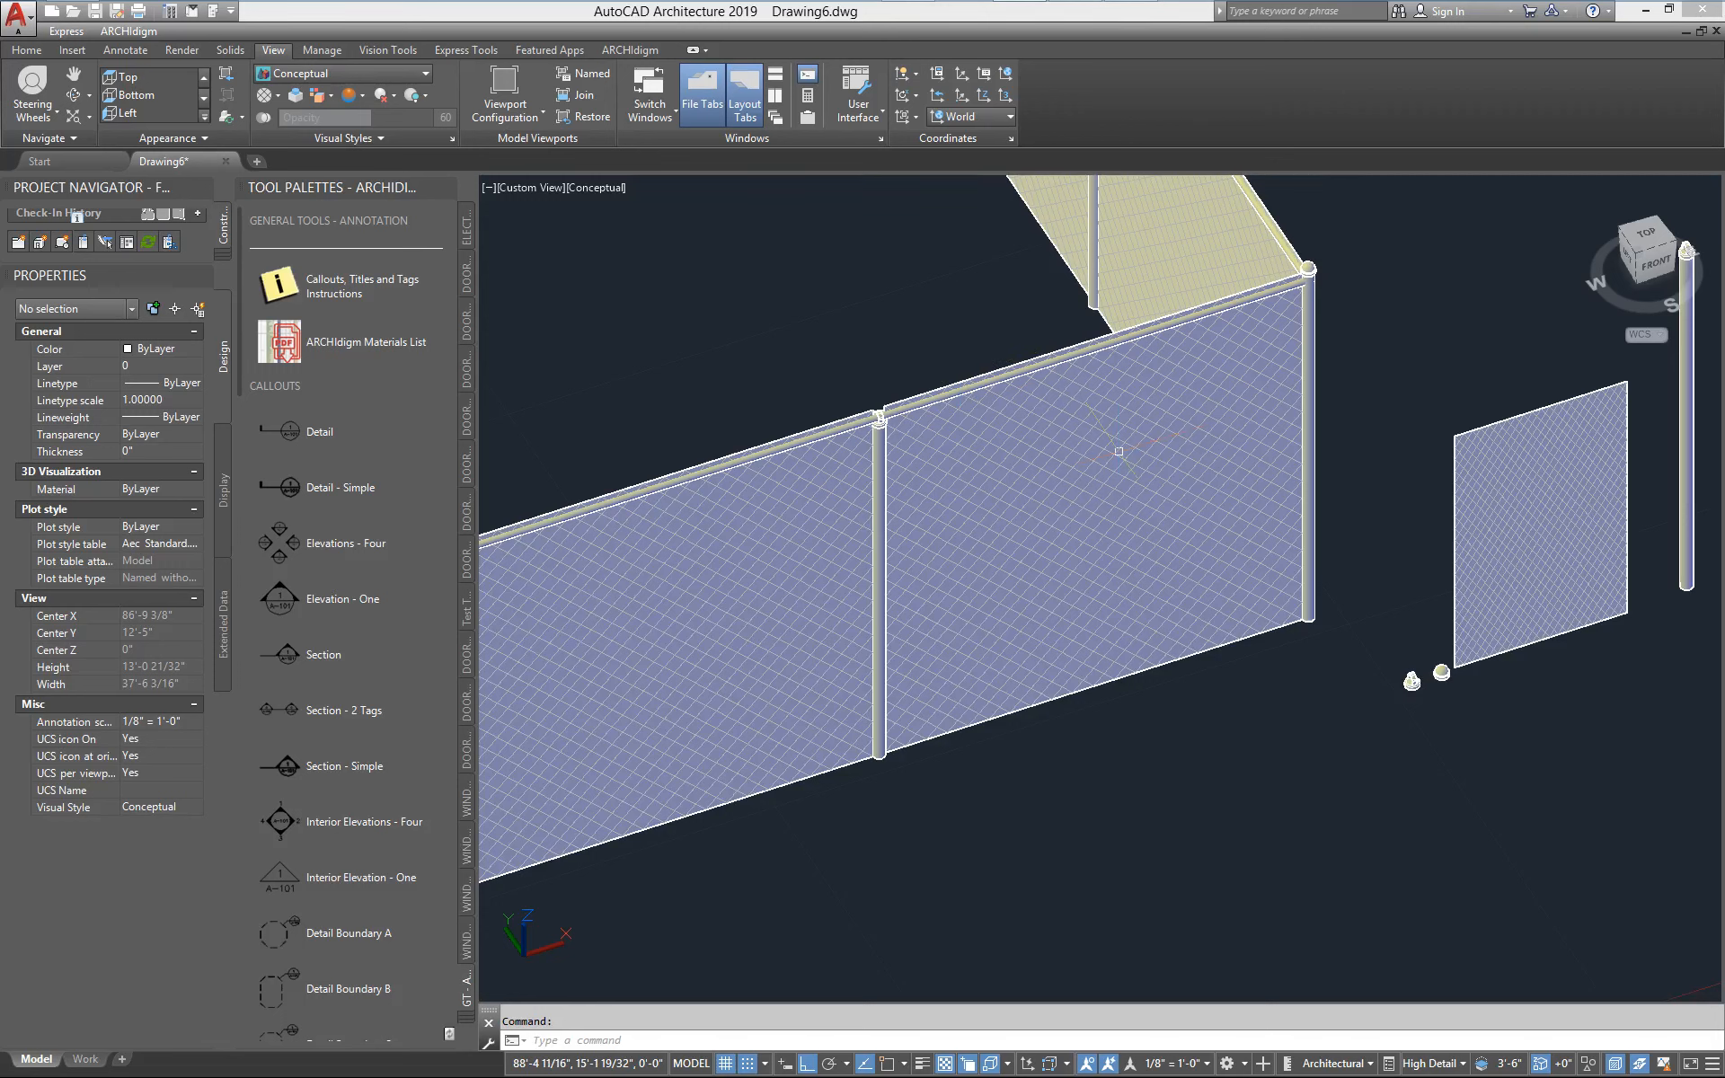
mouse_move(1107, 302)
mouse_move(1008, 545)
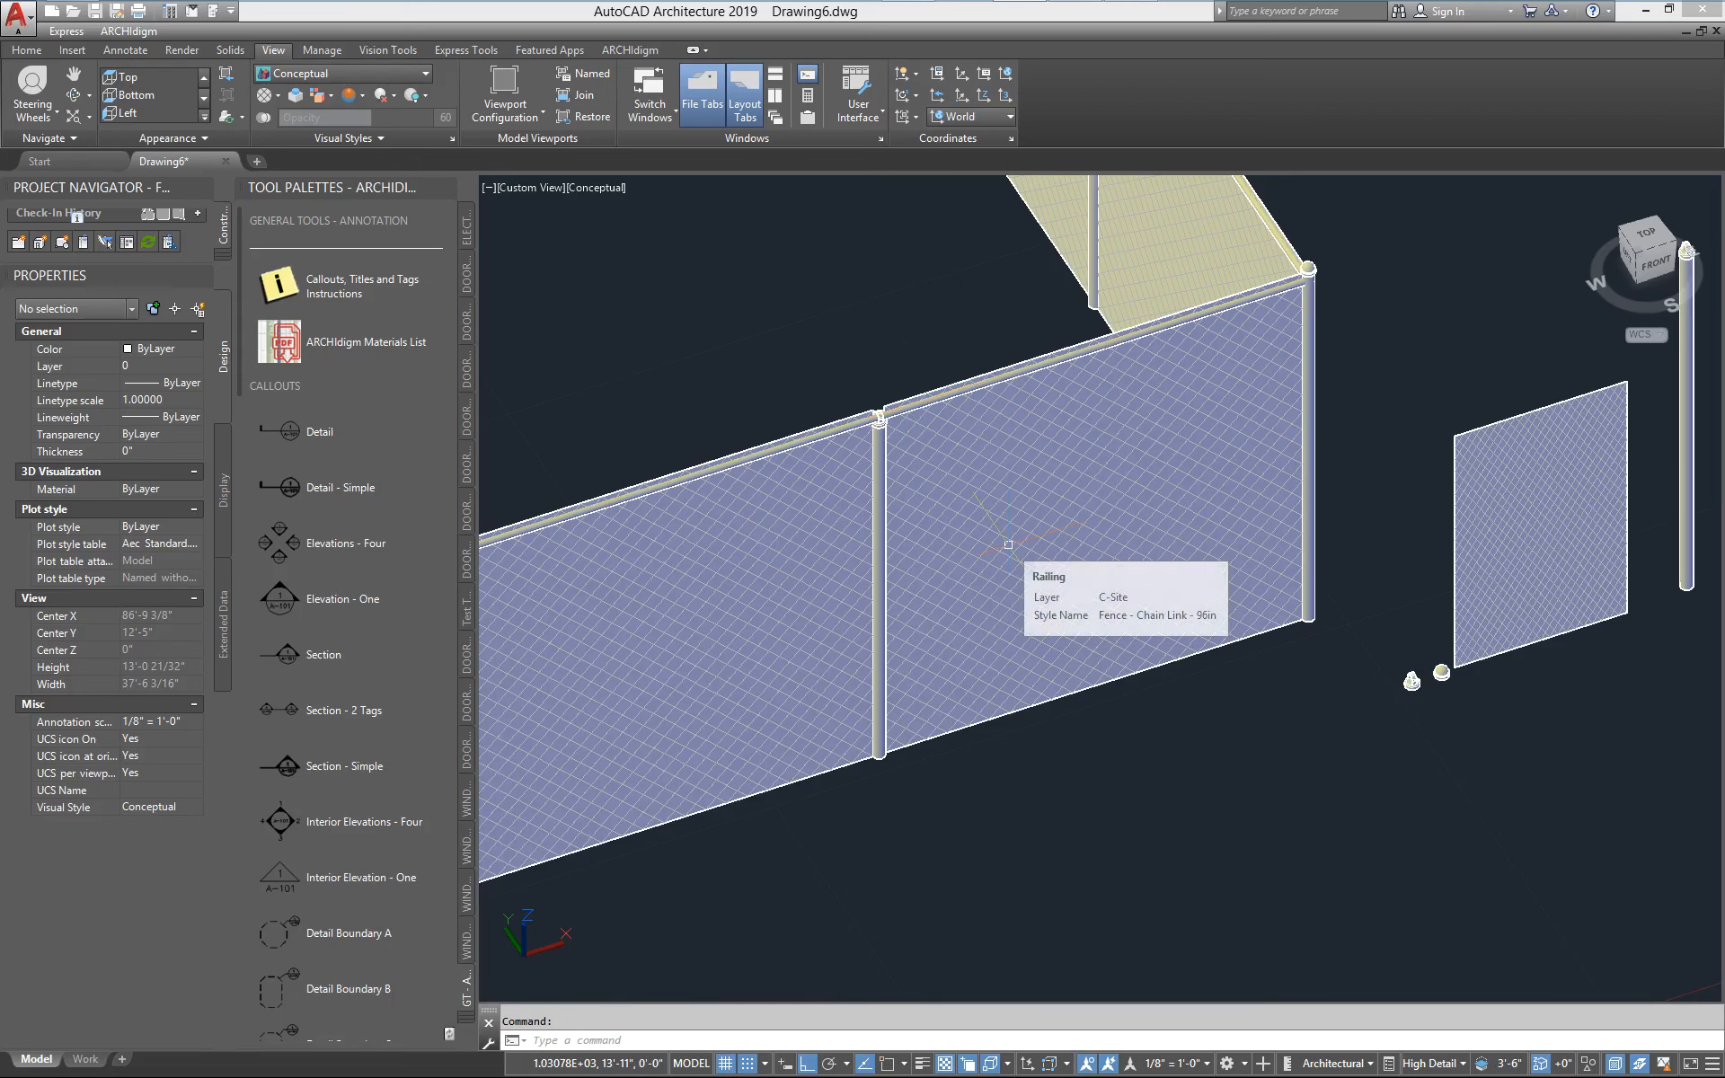
Compare the fence in the Medium Detail and Low Detail display configurations and return to High Detail
click(1429, 1063)
click(1491, 889)
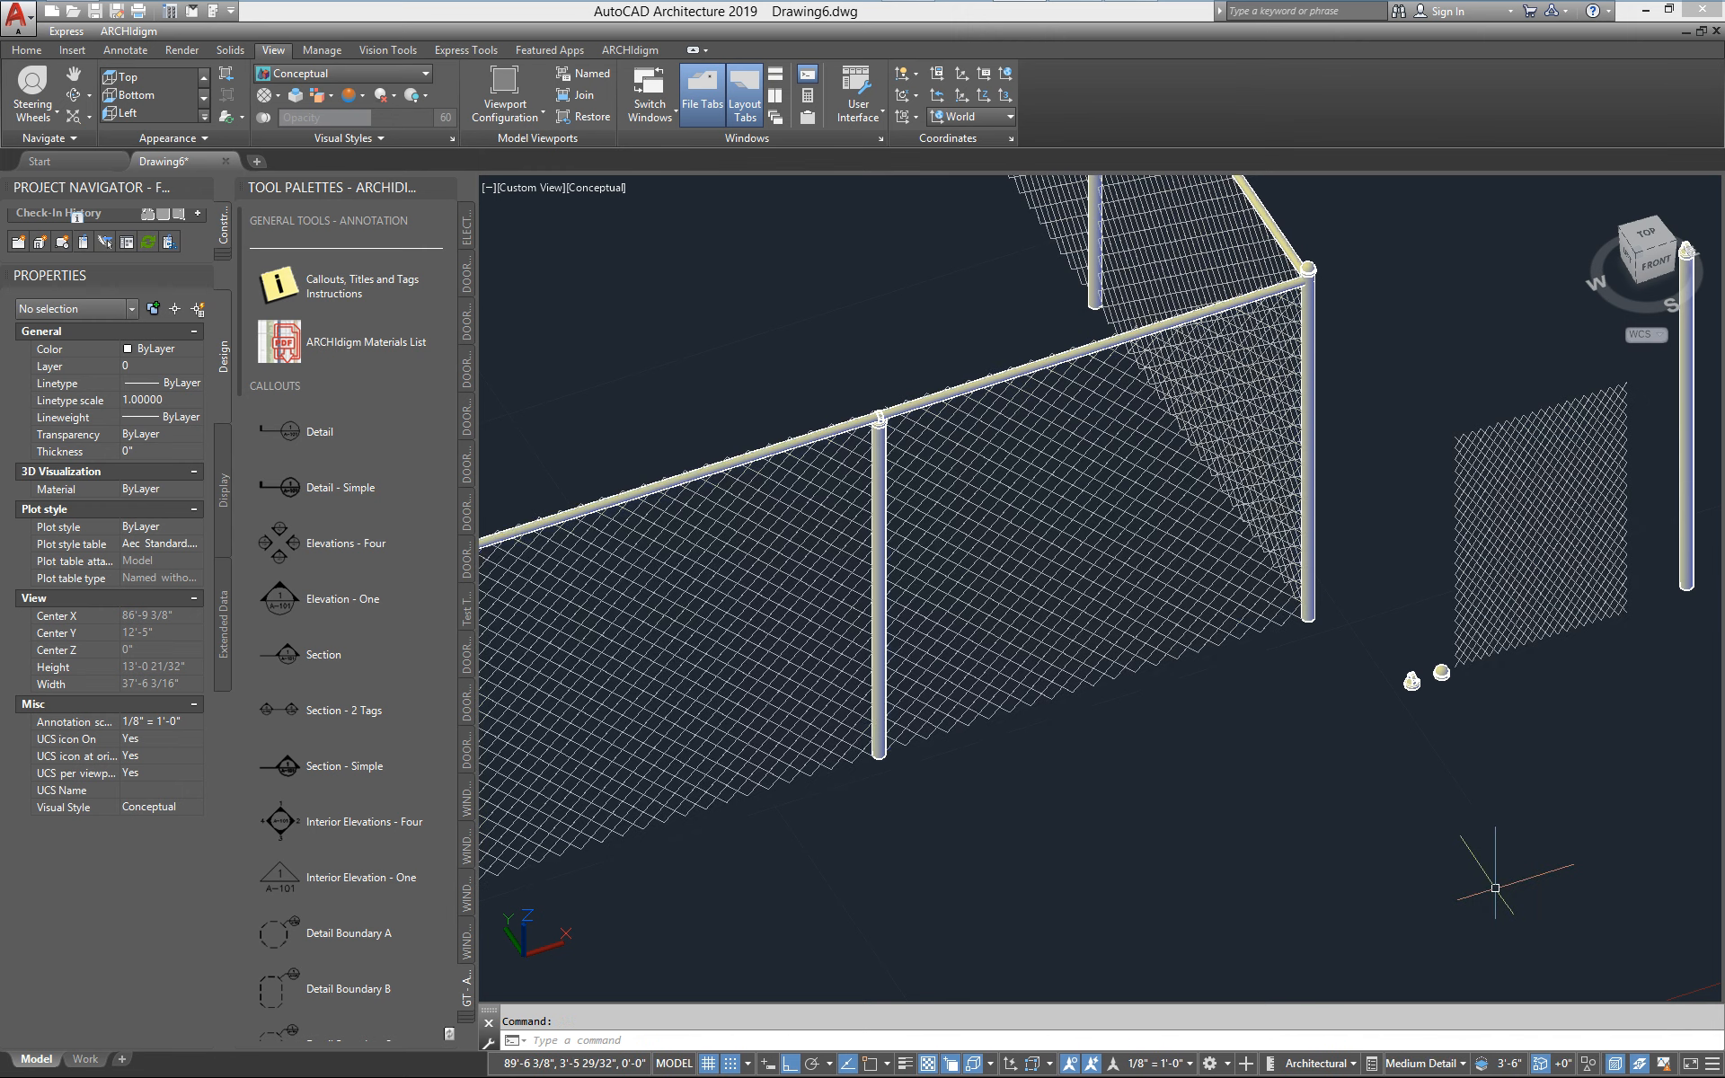
click(1423, 1065)
click(1484, 871)
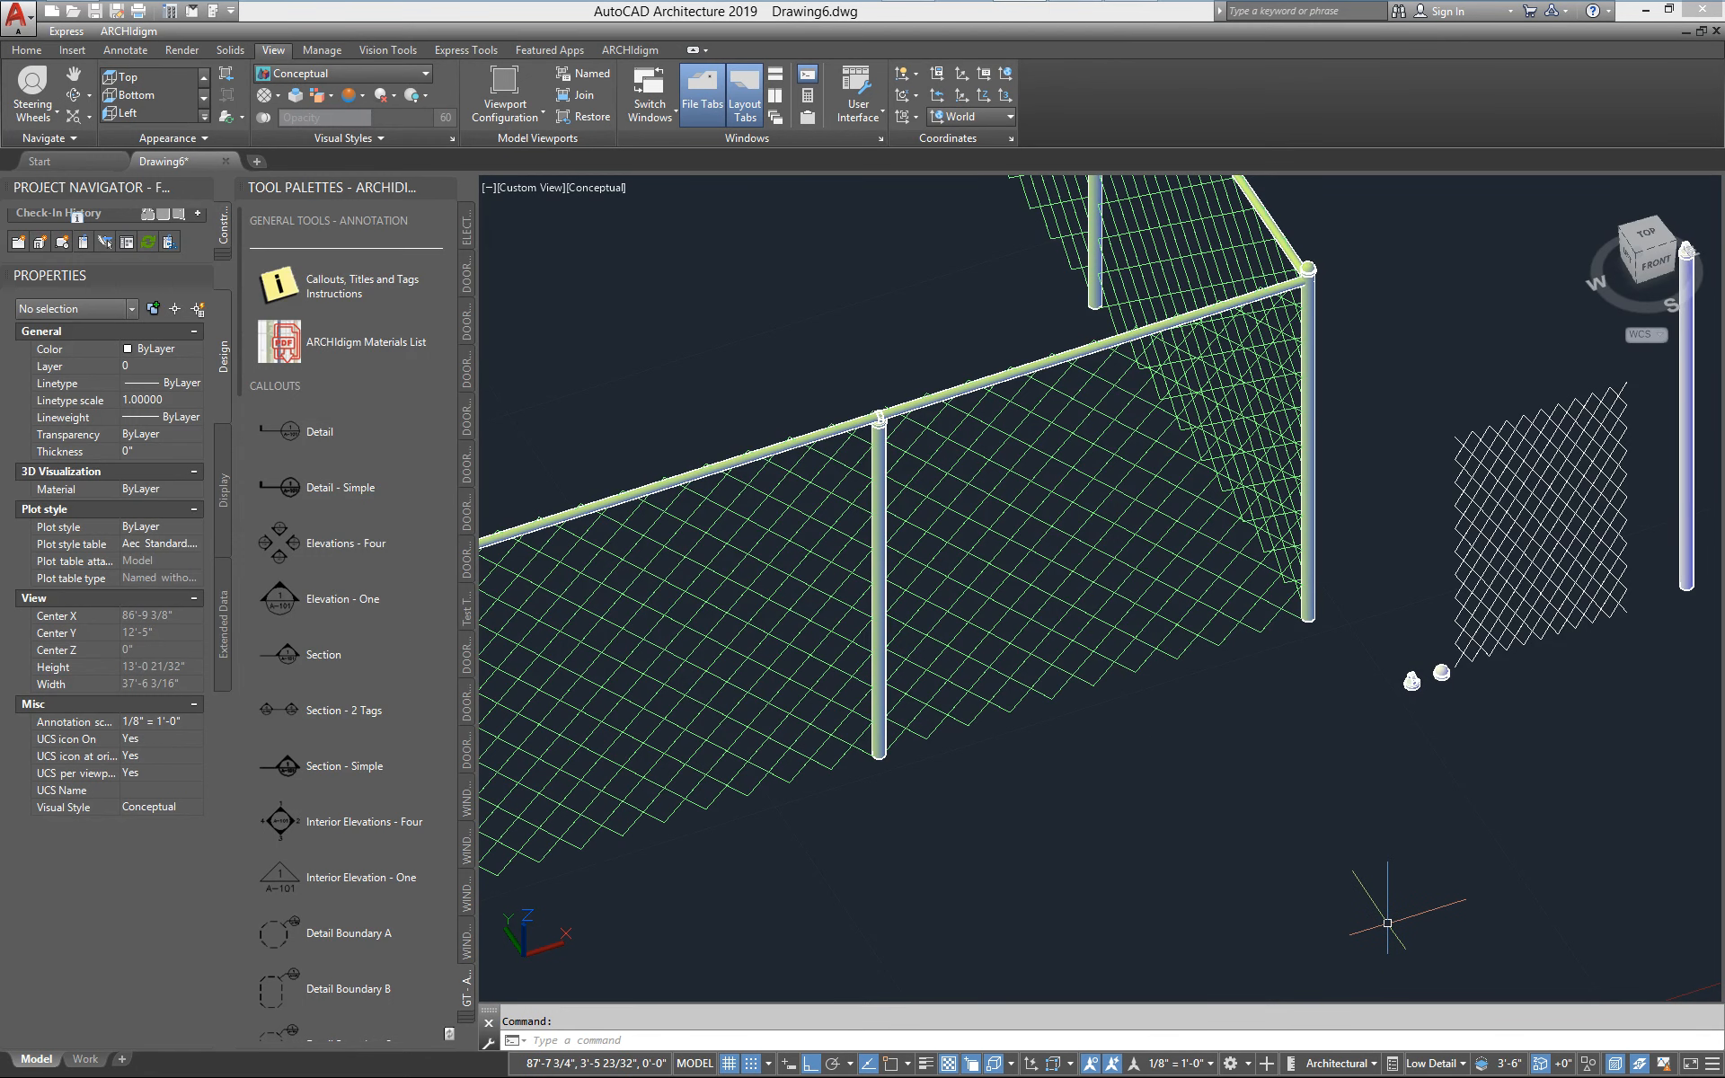
click(1443, 1067)
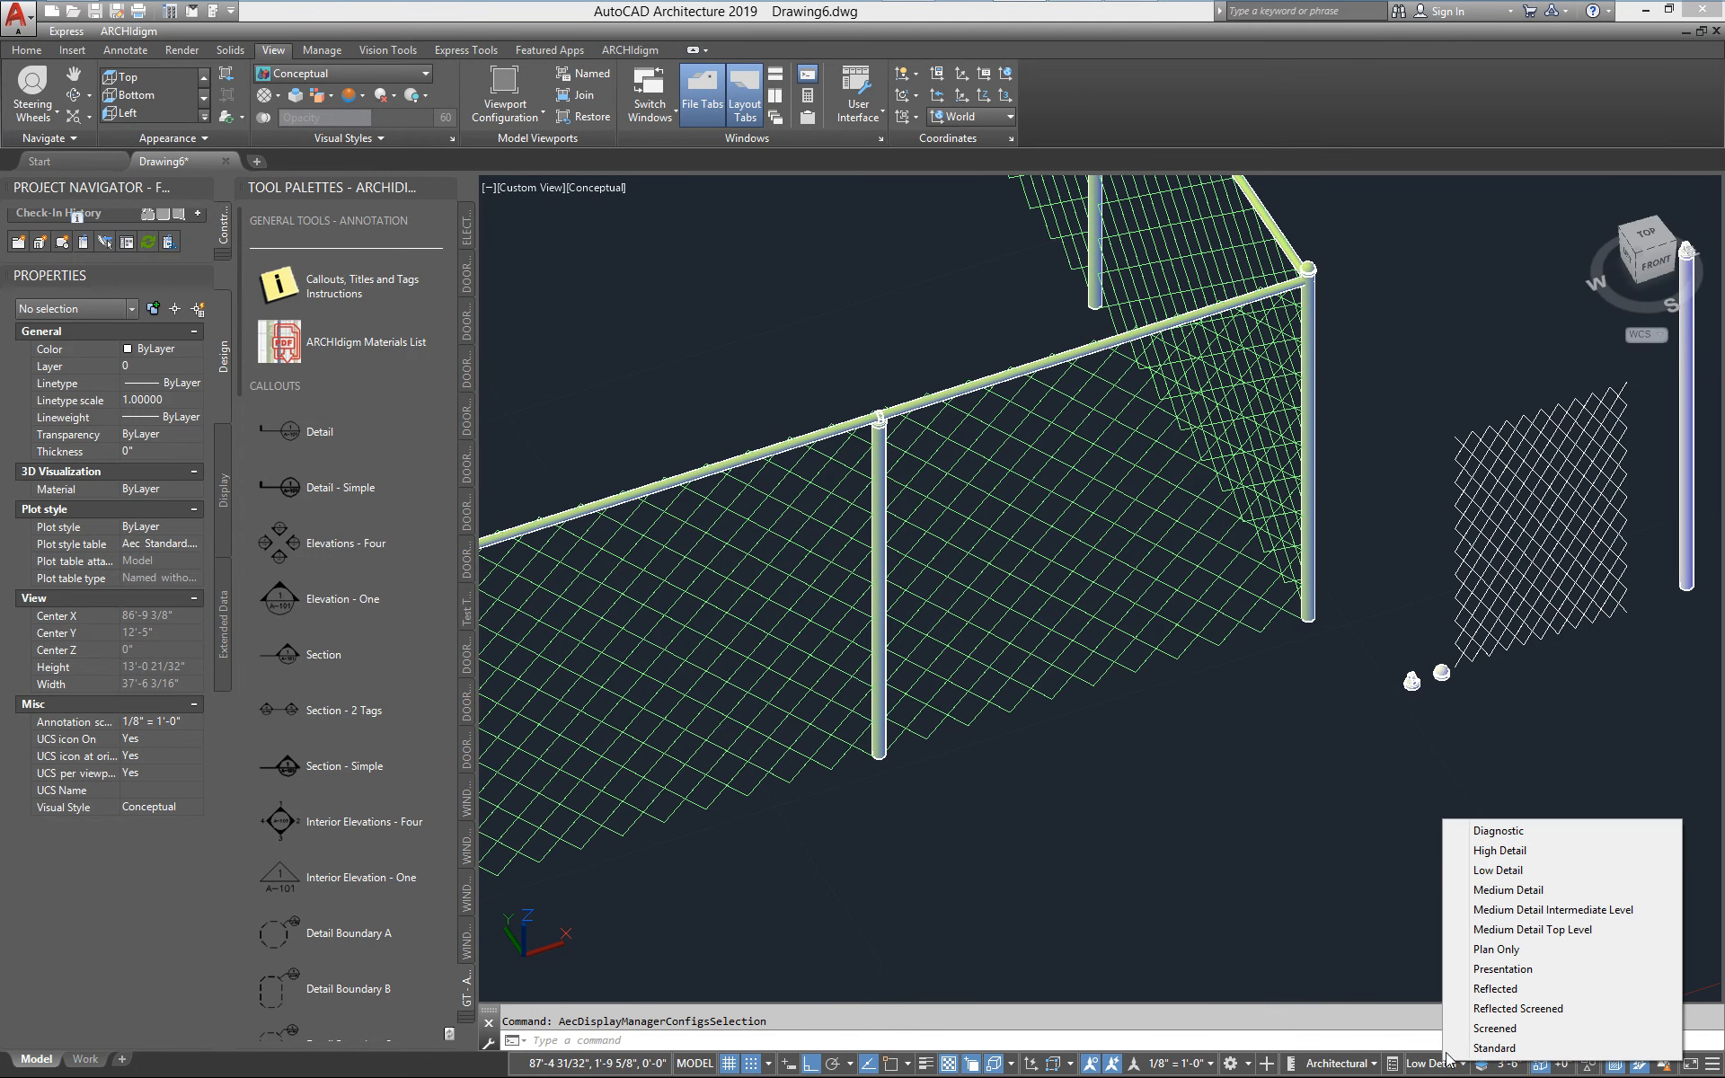
click(1516, 850)
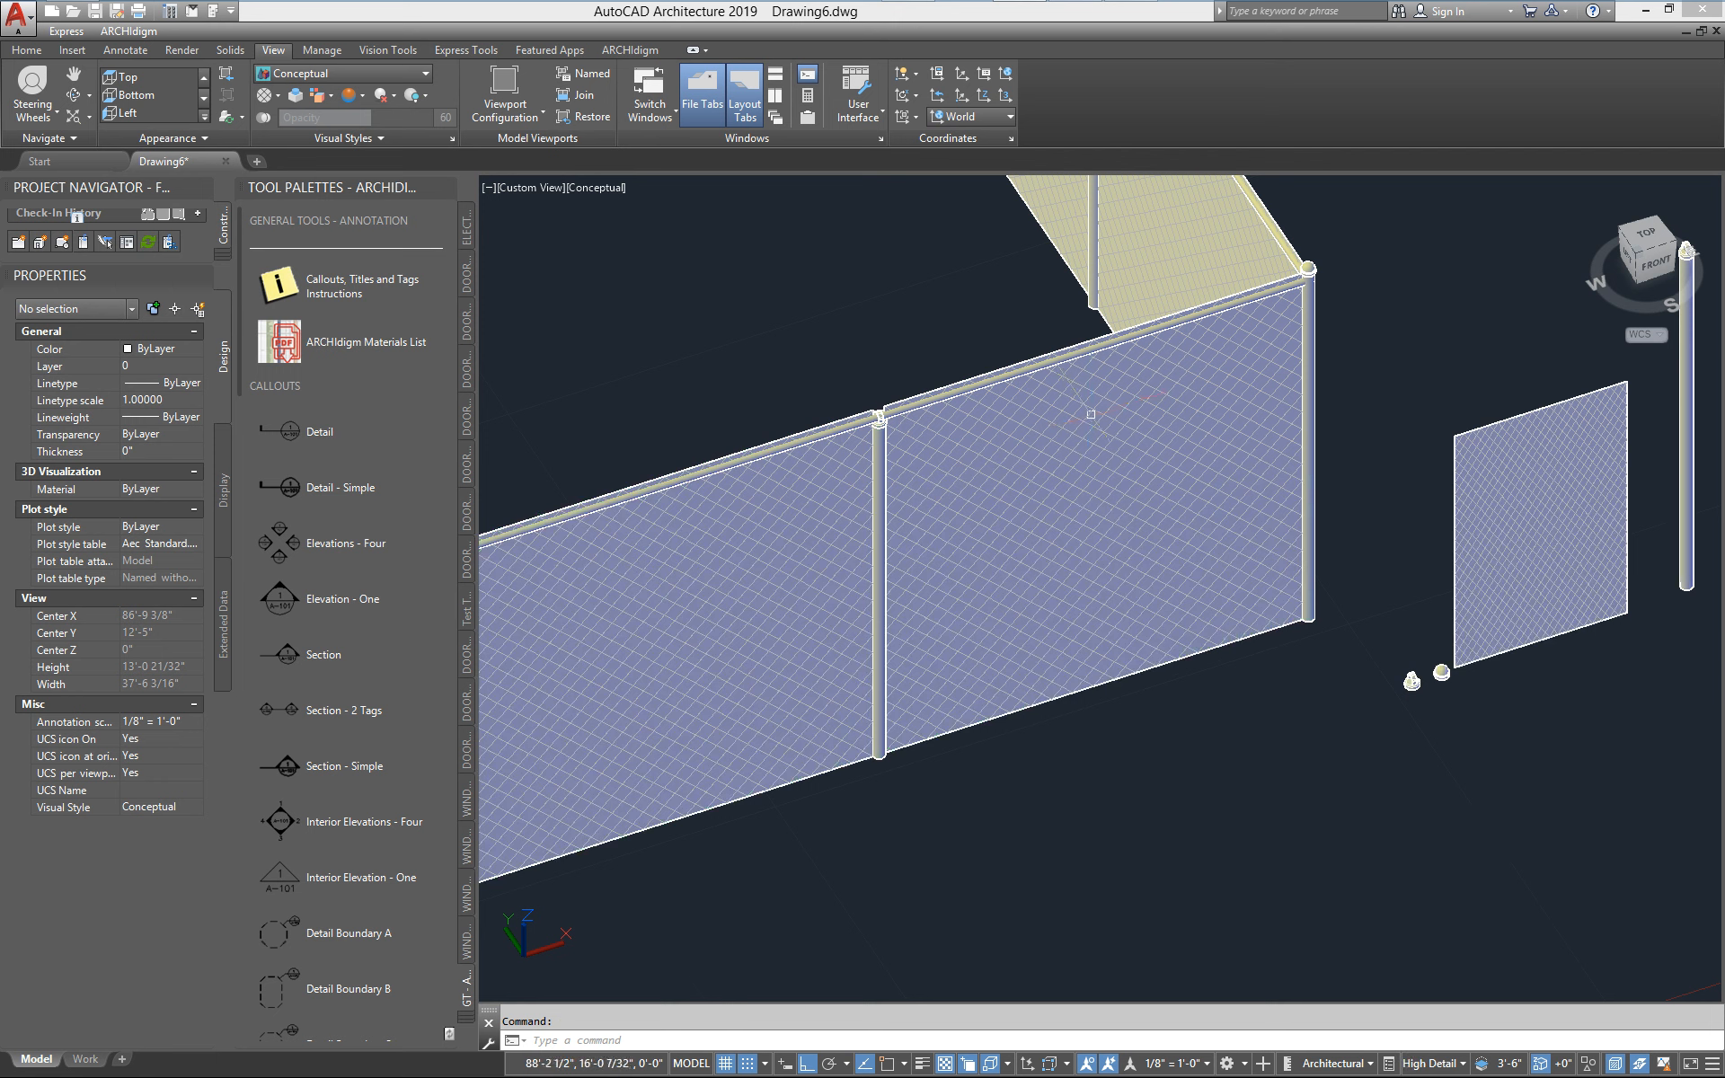
Apply the Realistic visual style and examine the materials of the mesh, line post and rail up close
click(376, 75)
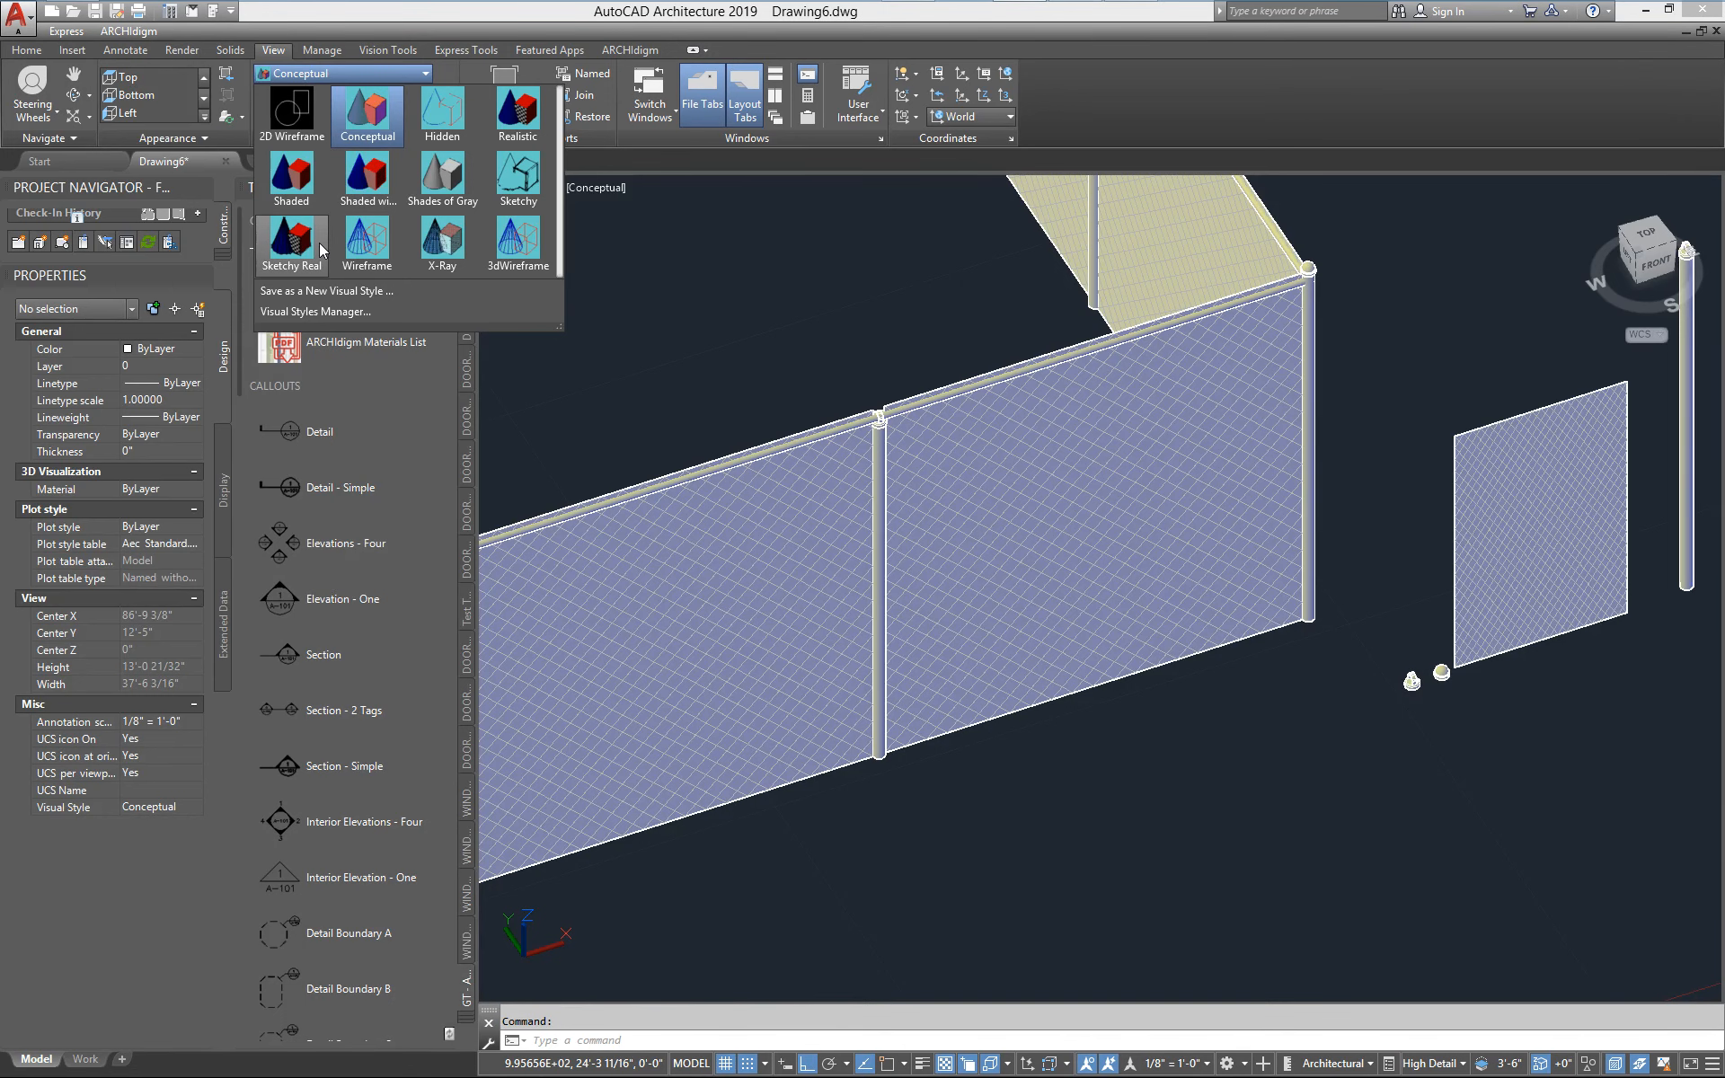
click(517, 120)
scroll(940, 441, up, 3)
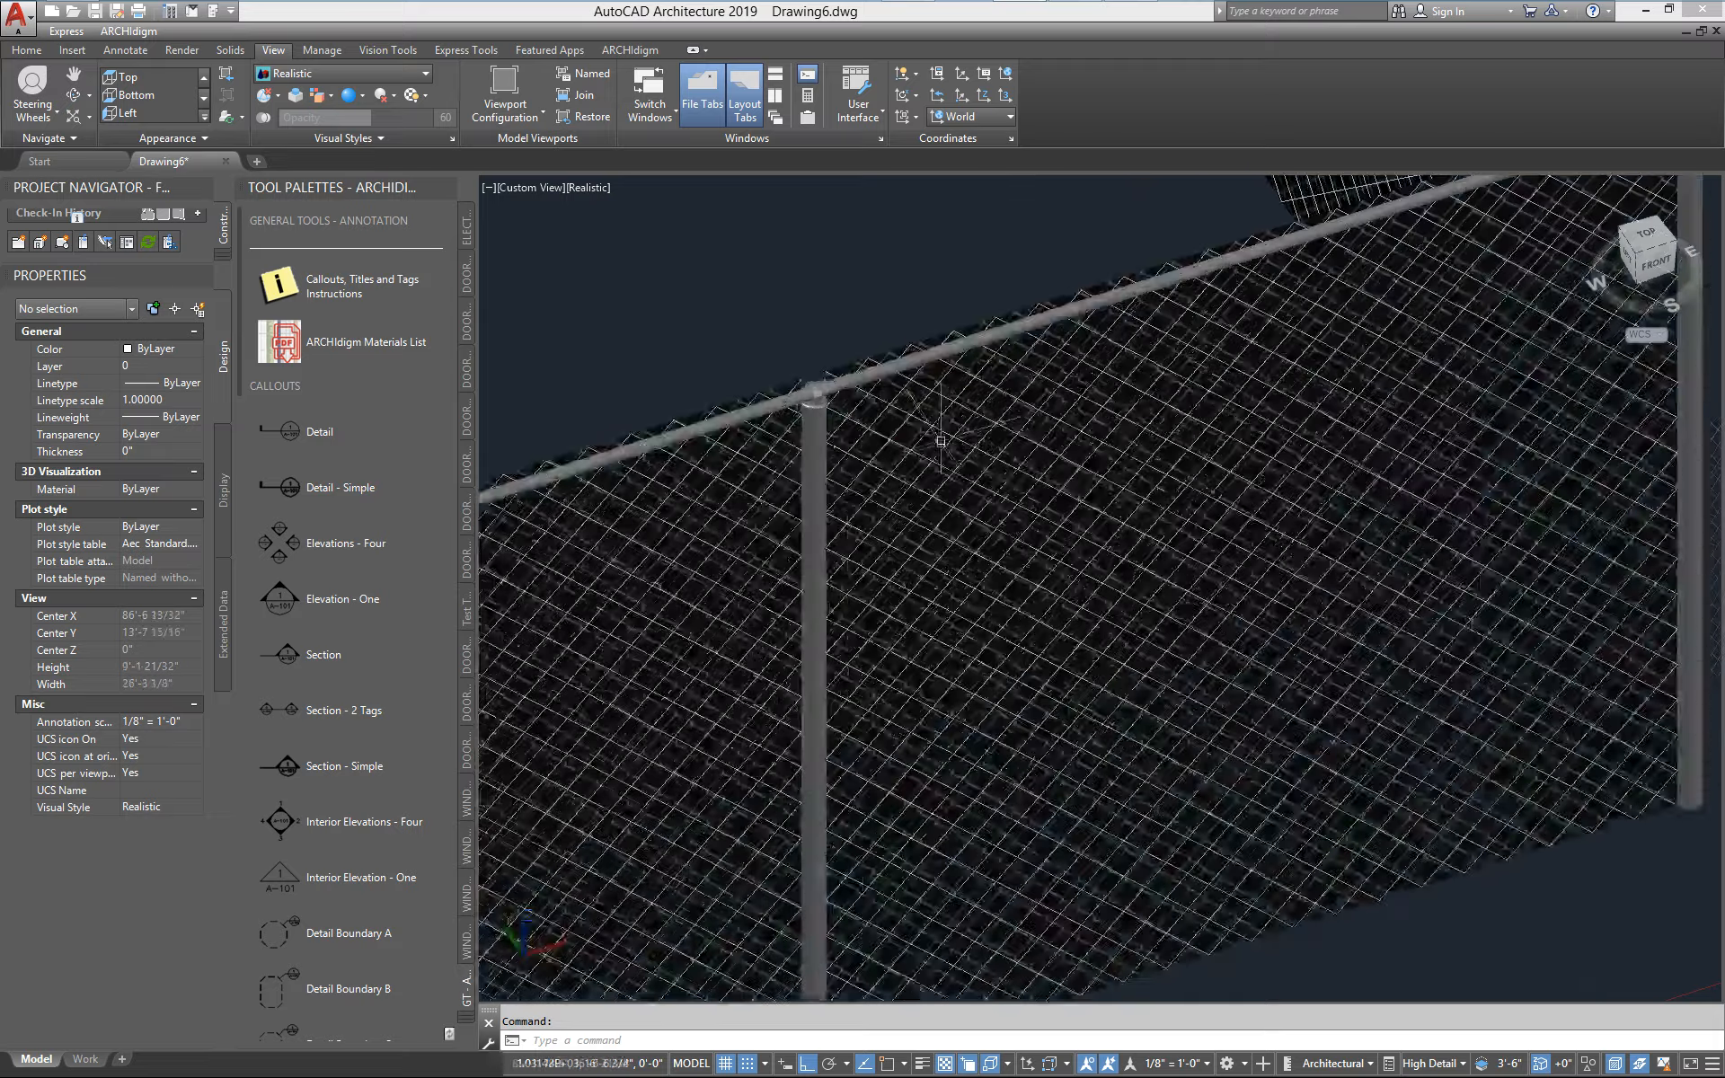
scroll(940, 441, up, 6)
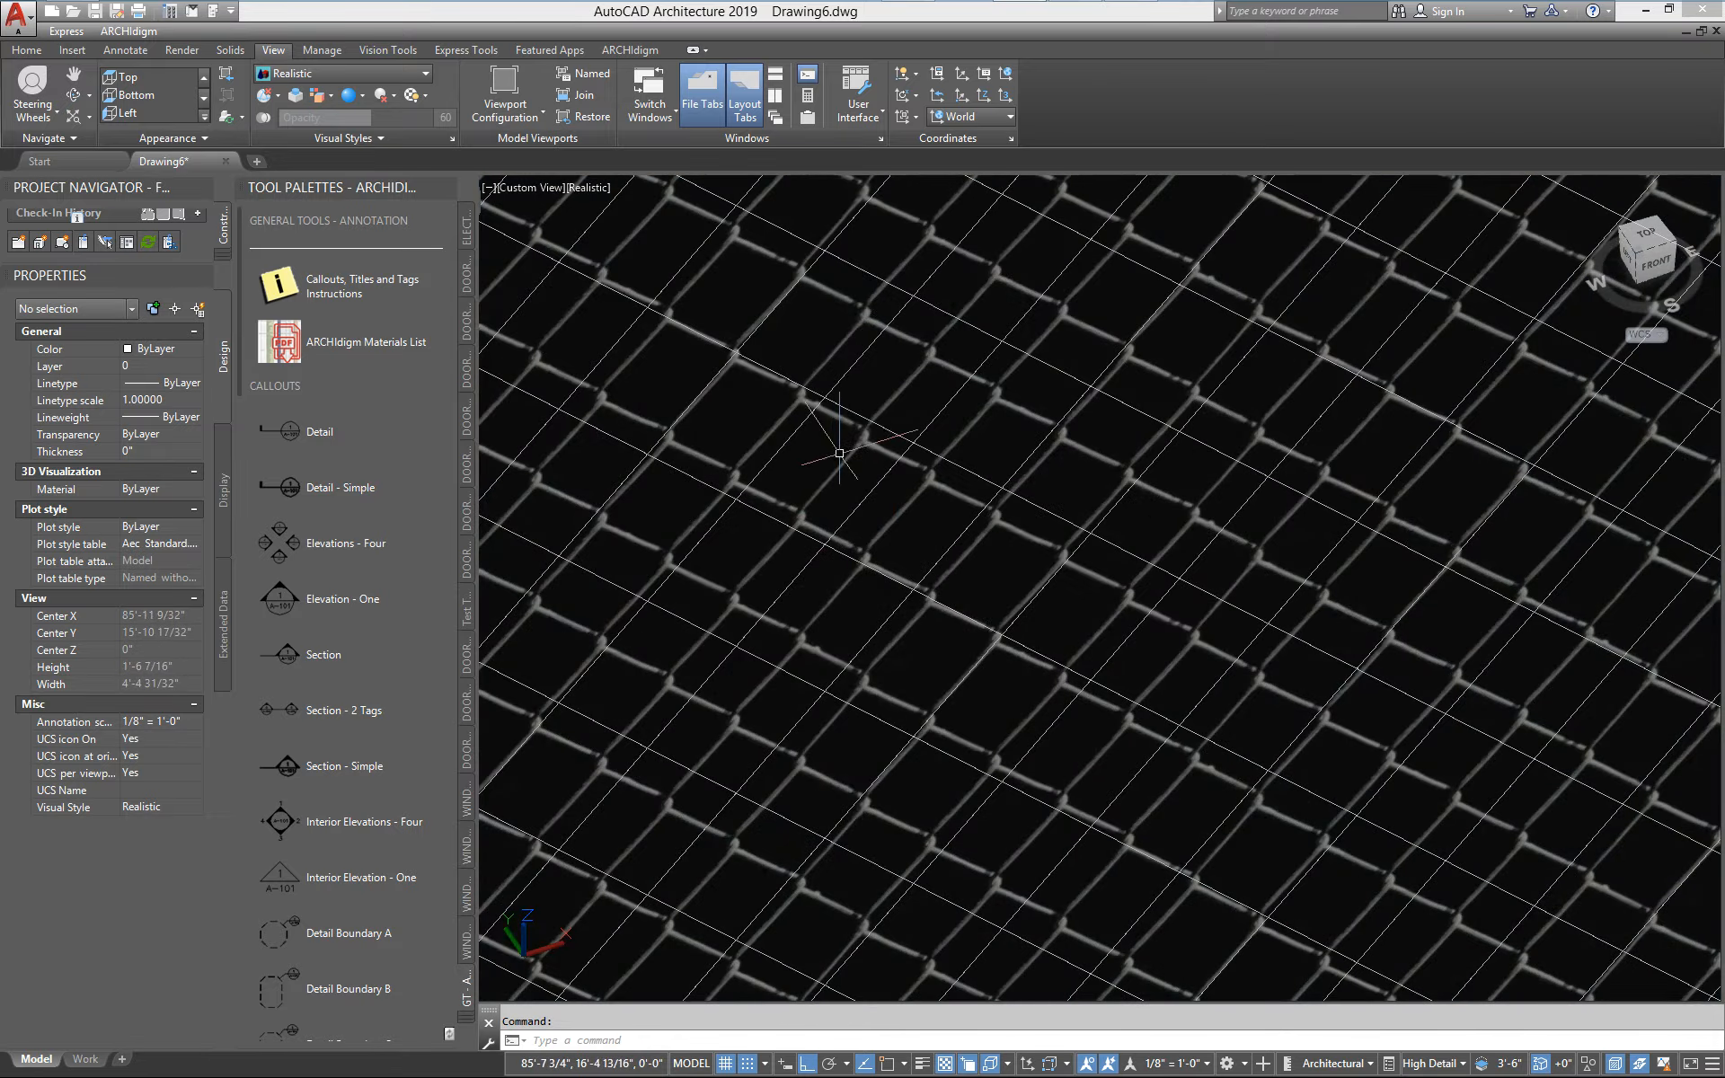
scroll(858, 460, up, 2)
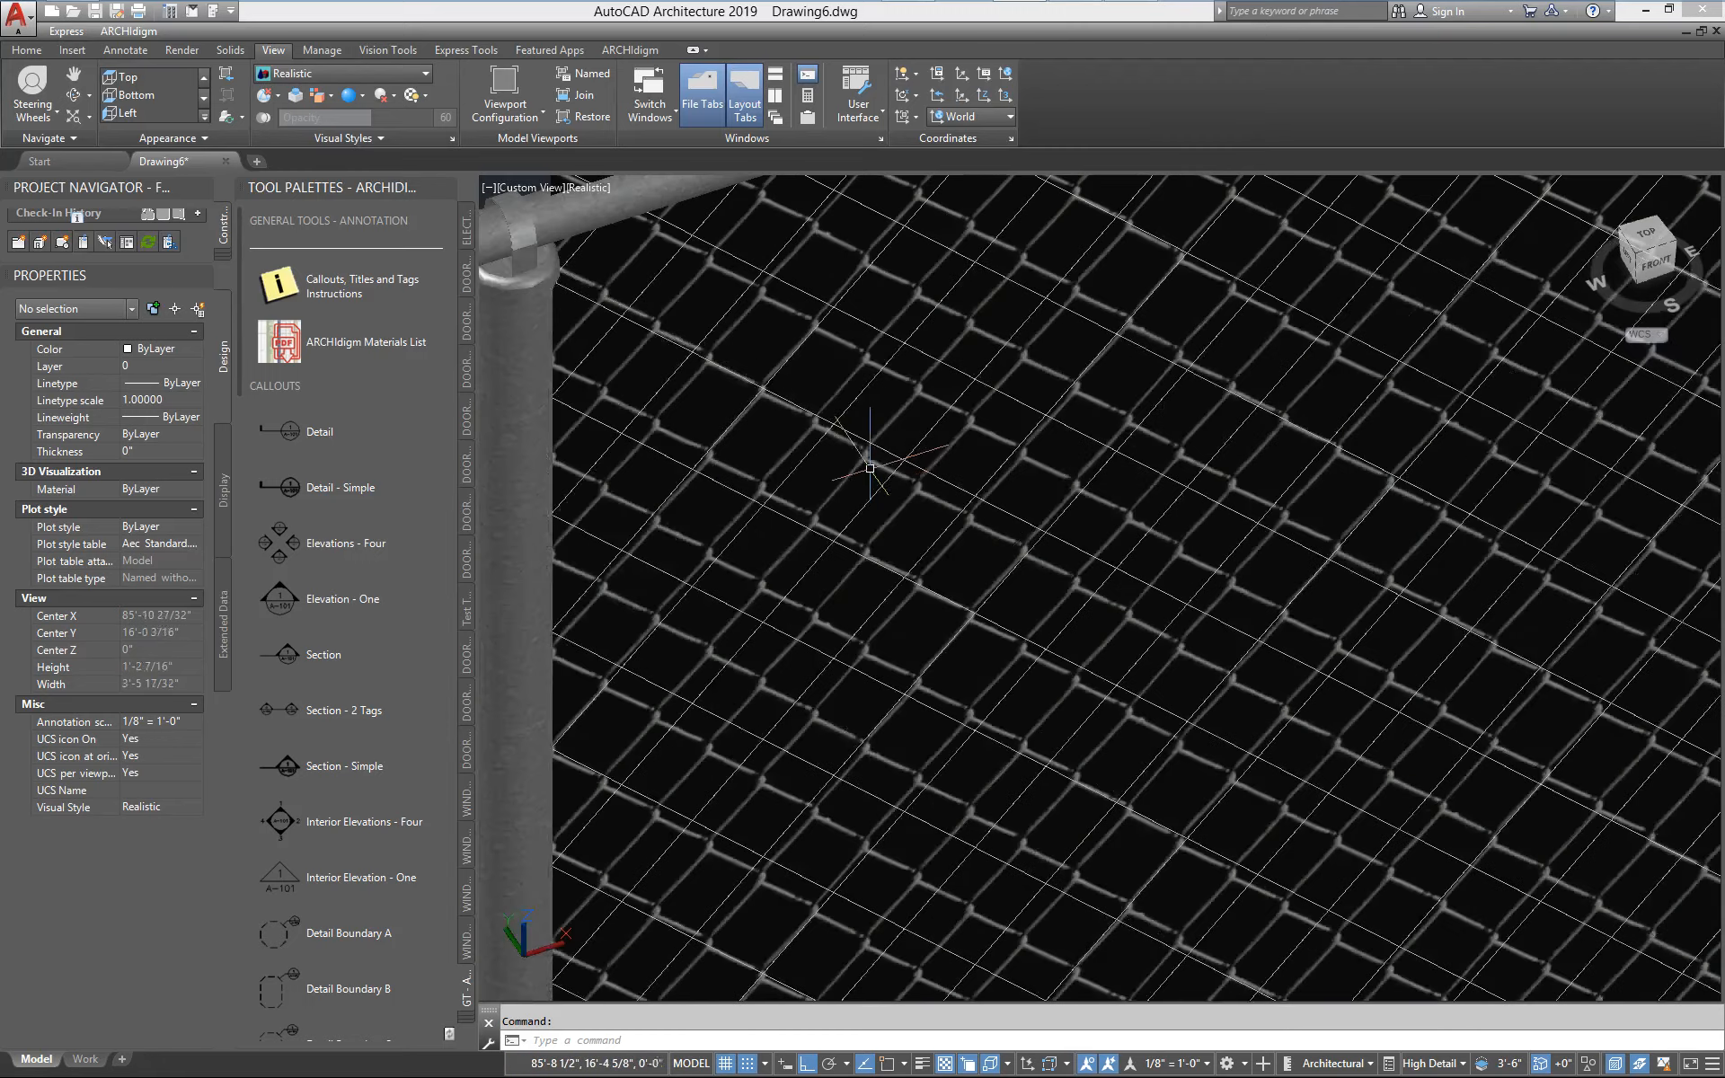
scroll(870, 468, down, 3)
scroll(862, 468, up, 1)
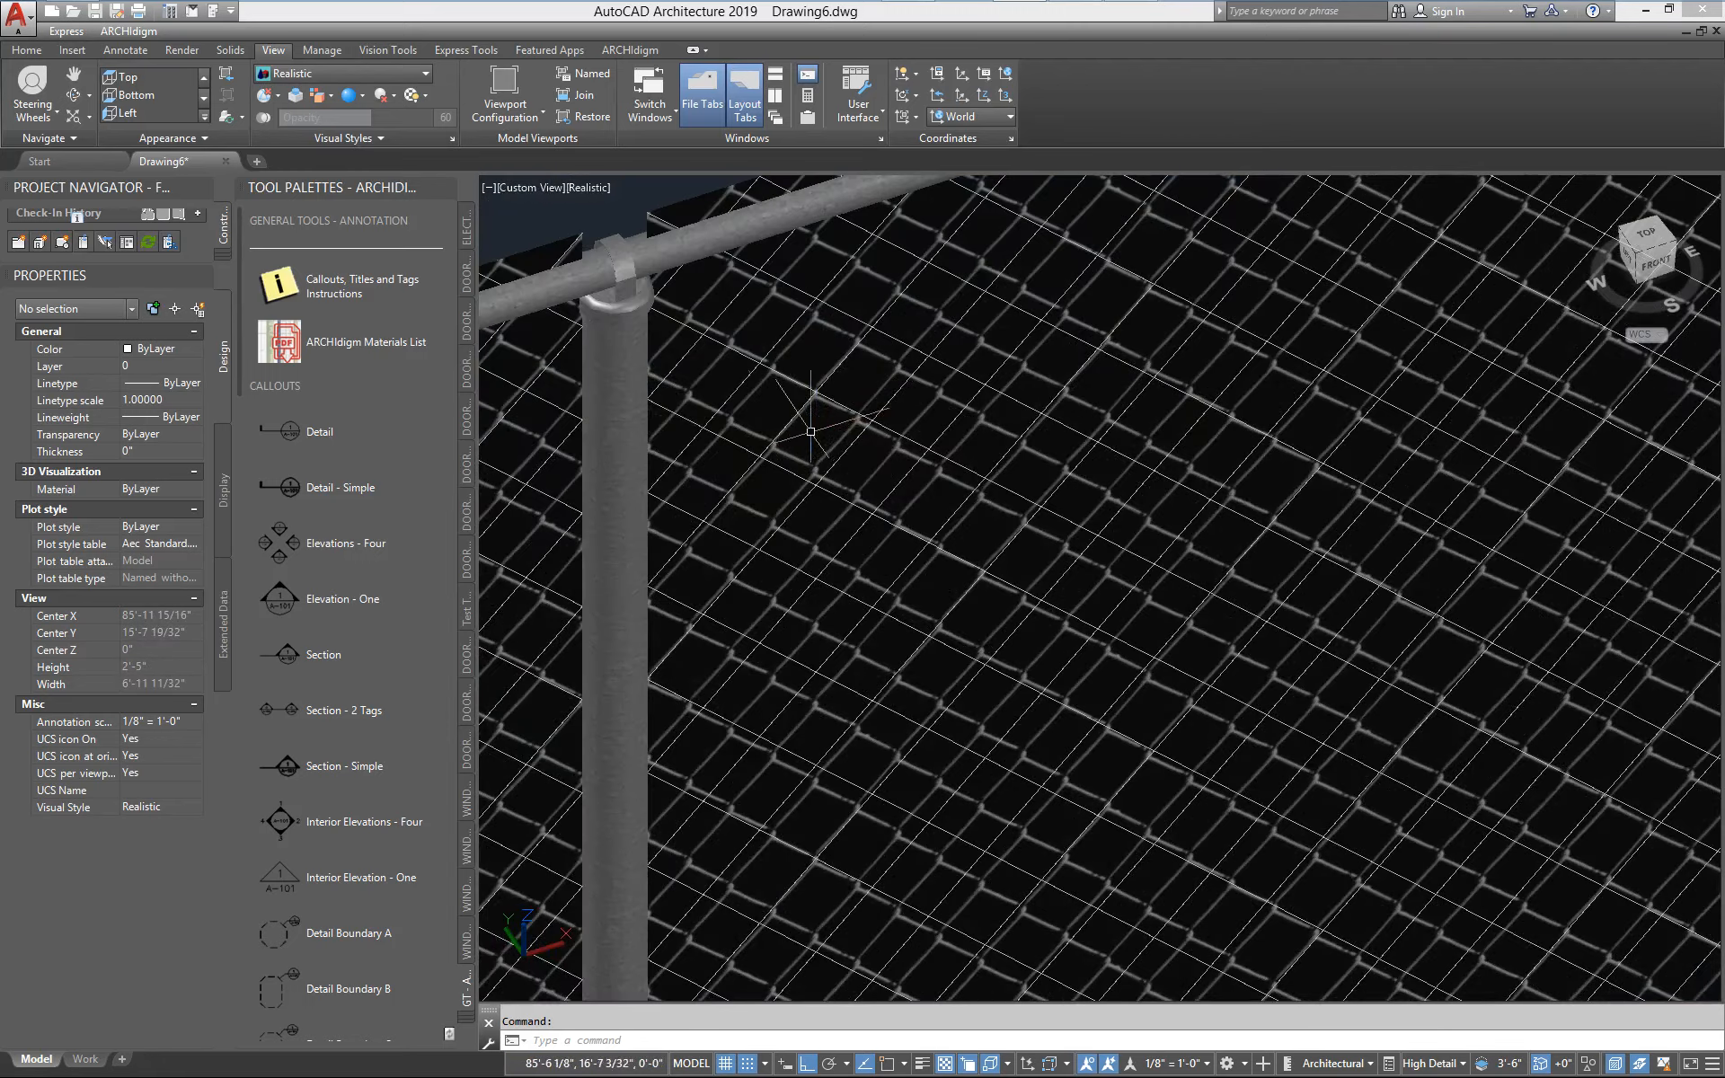
scroll(763, 409, down, 8)
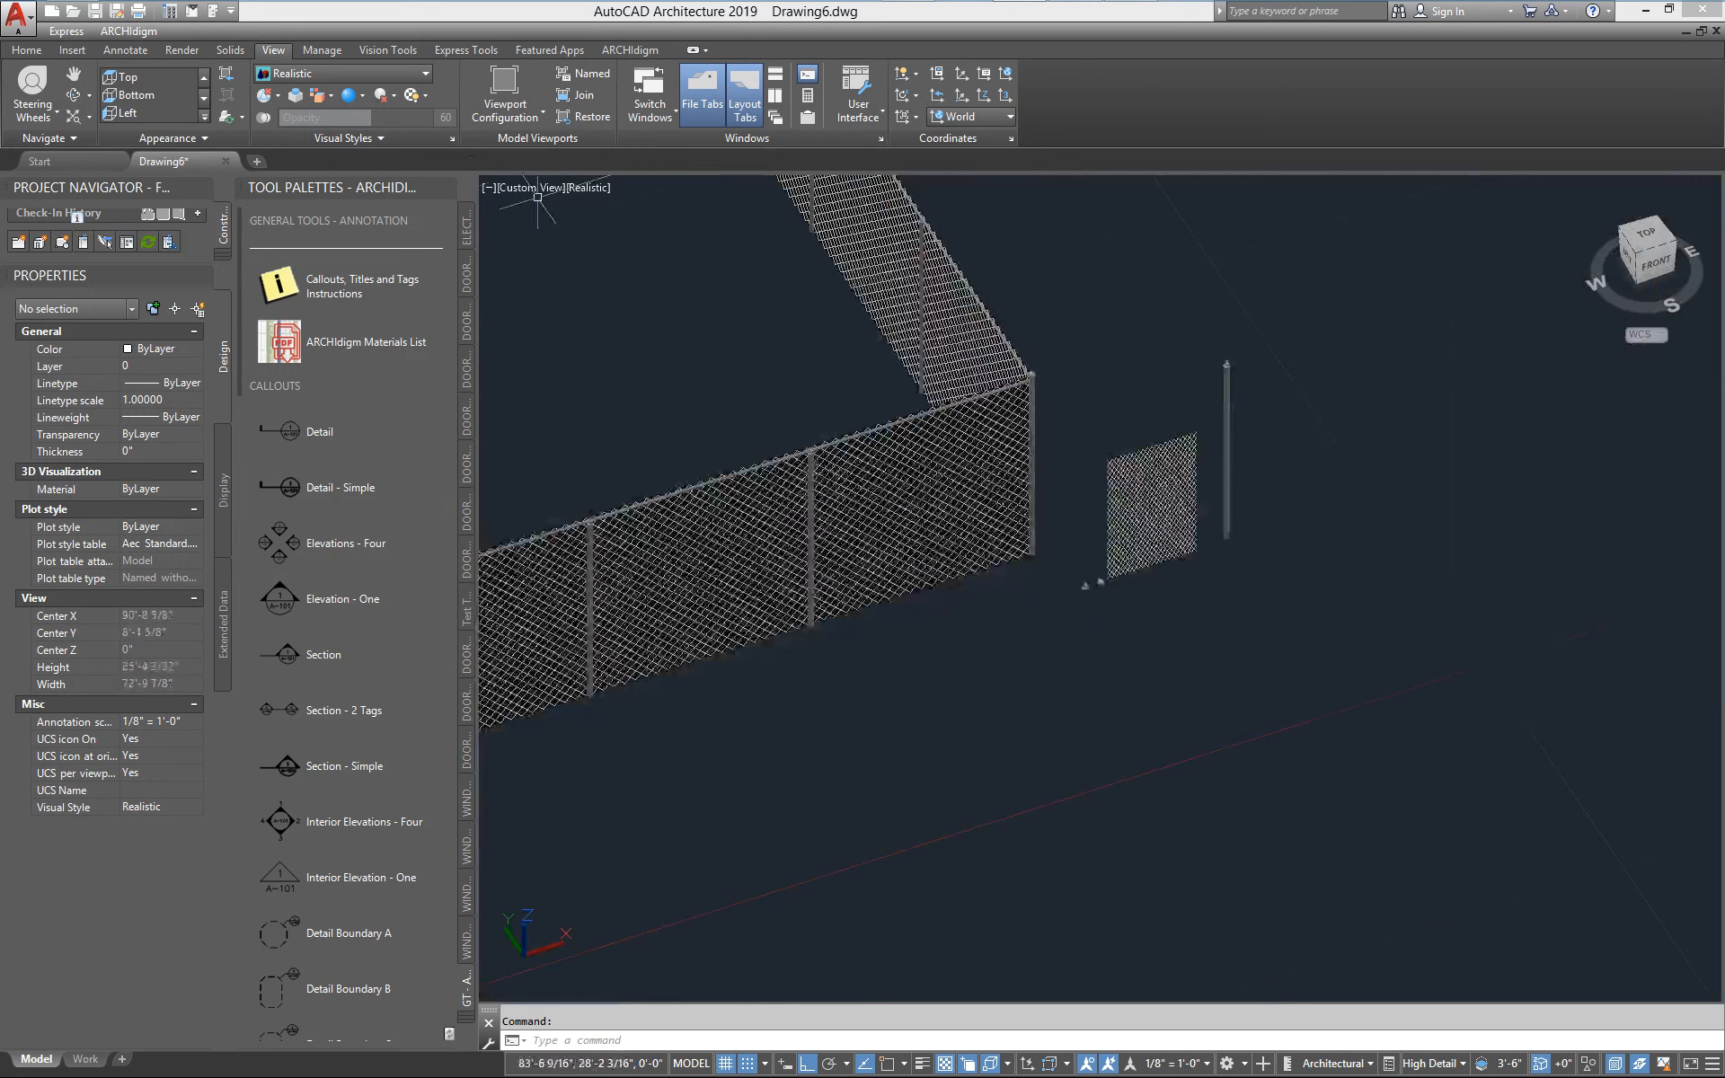
Set the visual style to 2D Wireframe and view the standalone mesh panel up close
click(330, 71)
click(296, 110)
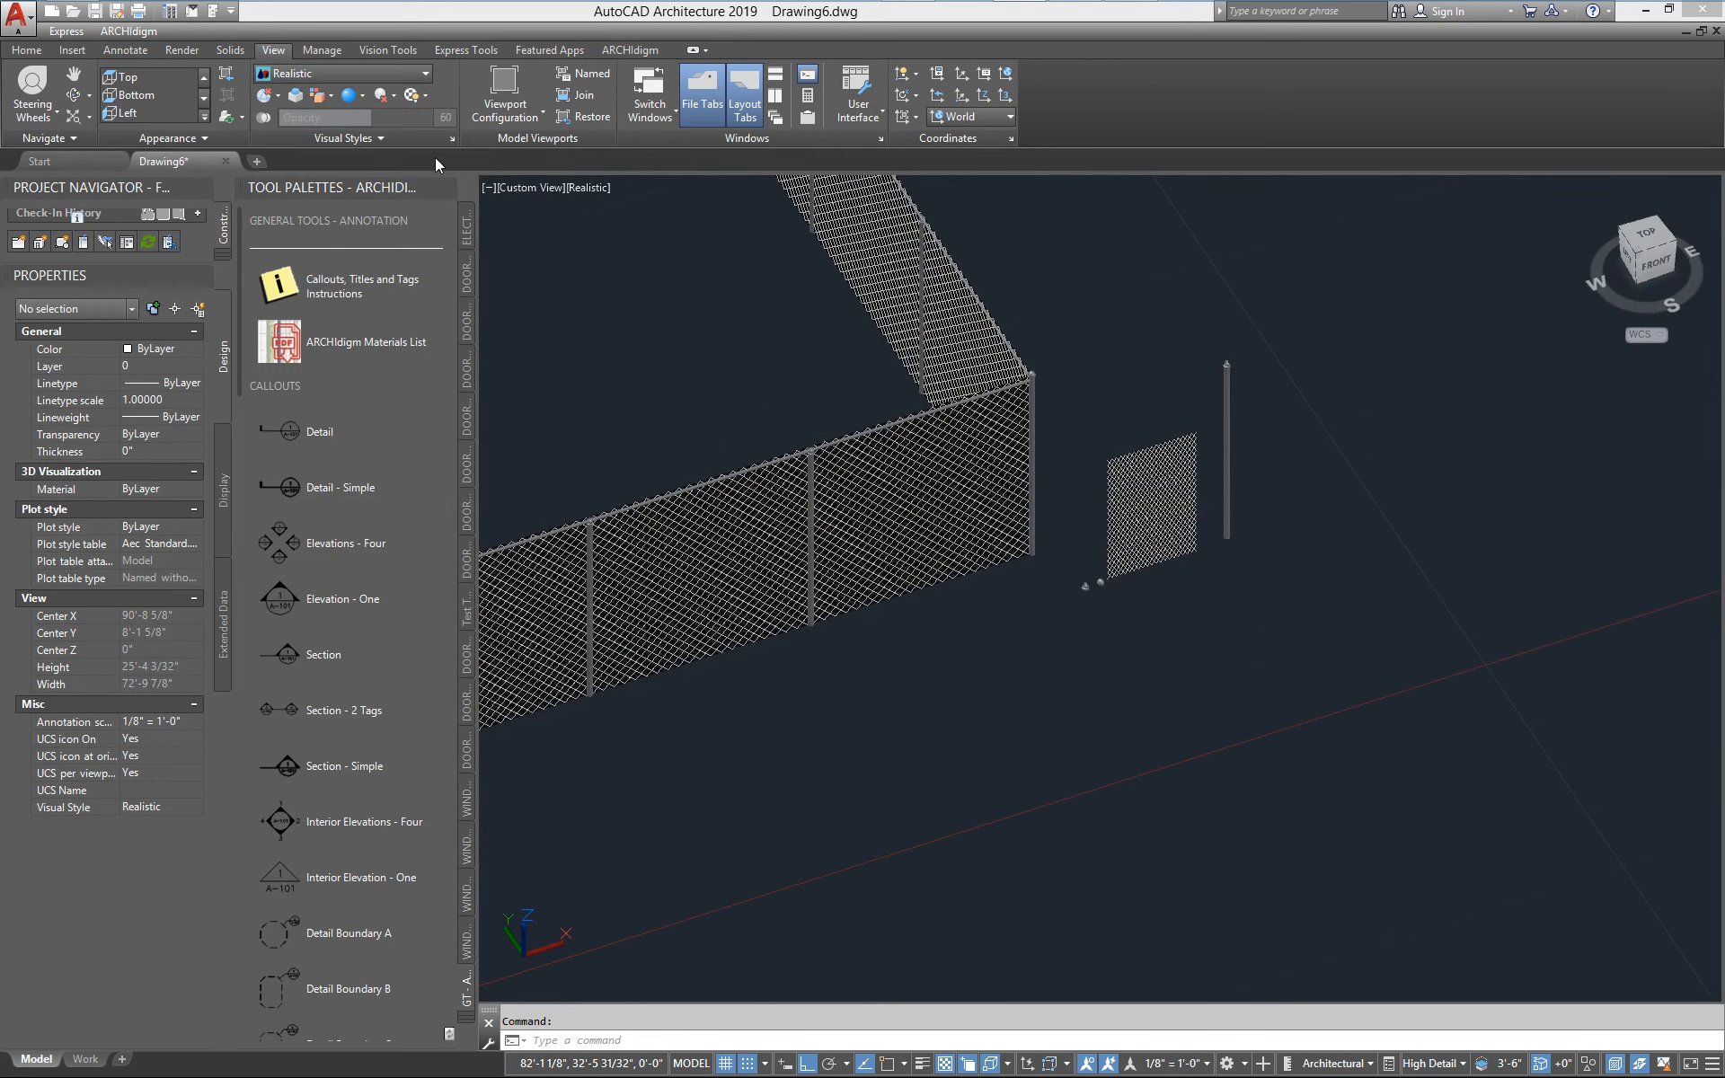
scroll(1089, 578, up, 6)
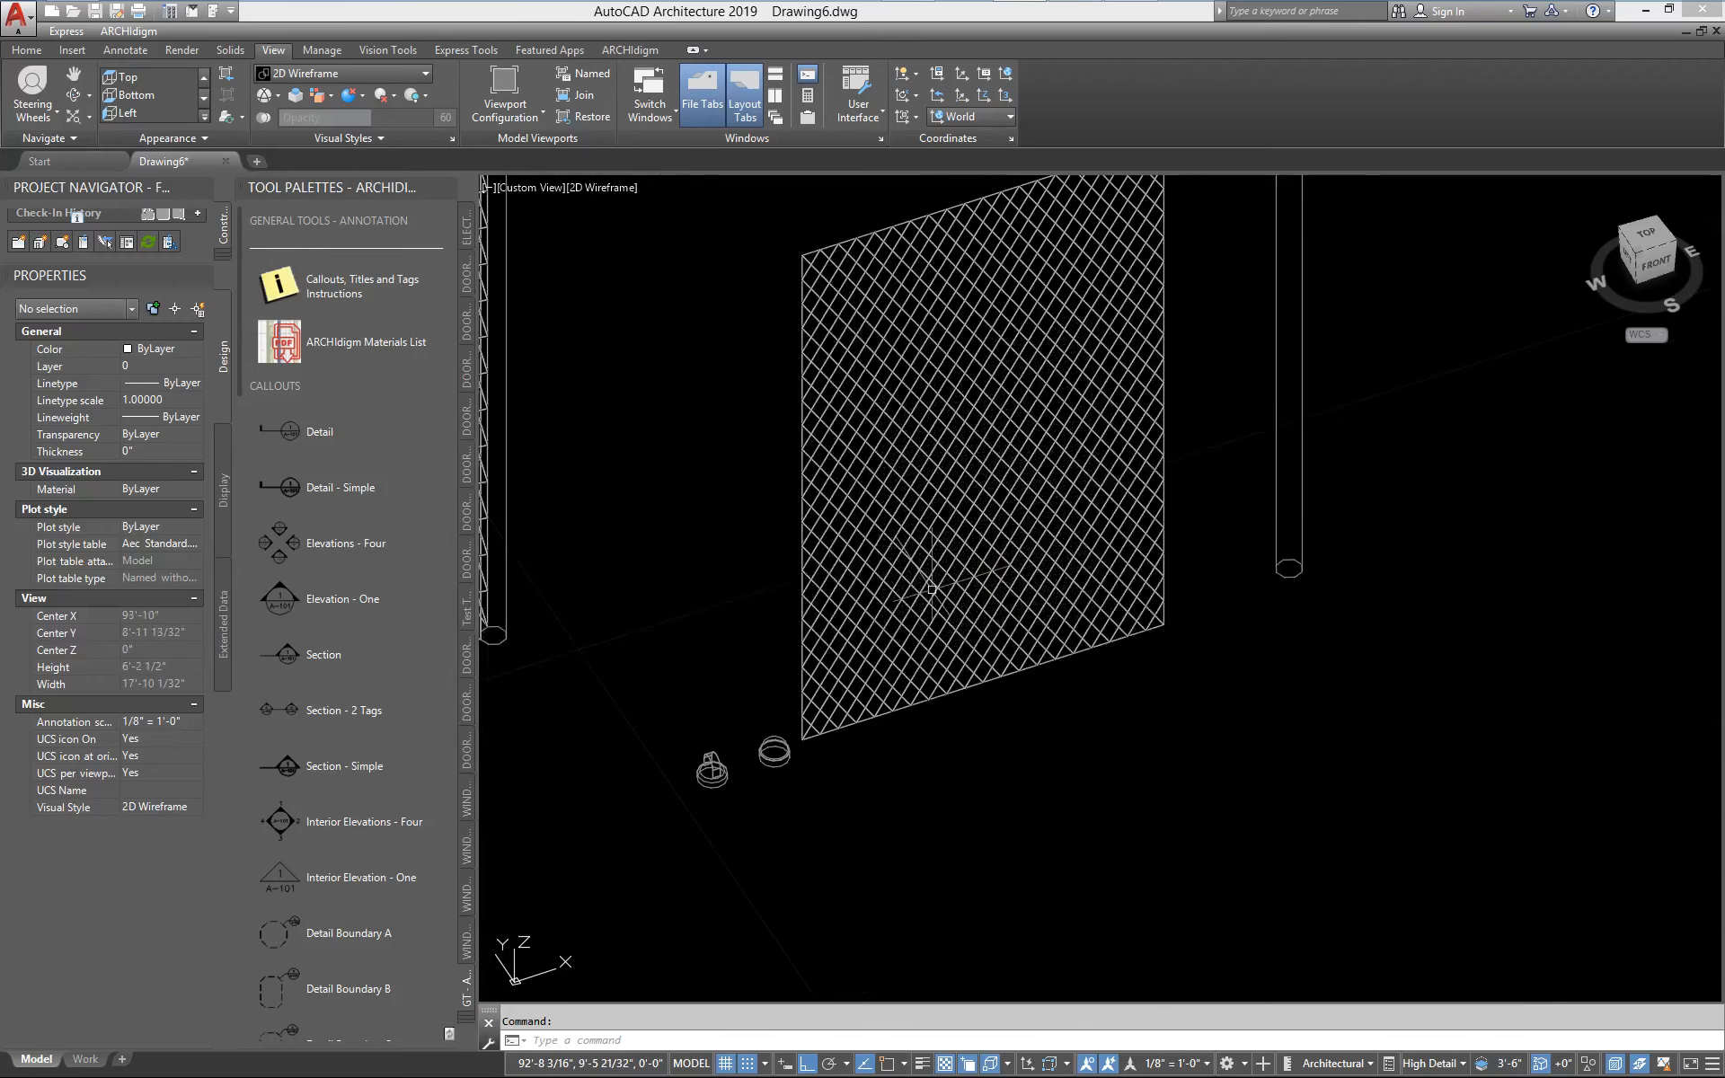
Open the standalone chain link mesh block for in-place editing
click(932, 589)
scroll(930, 764, down, 3)
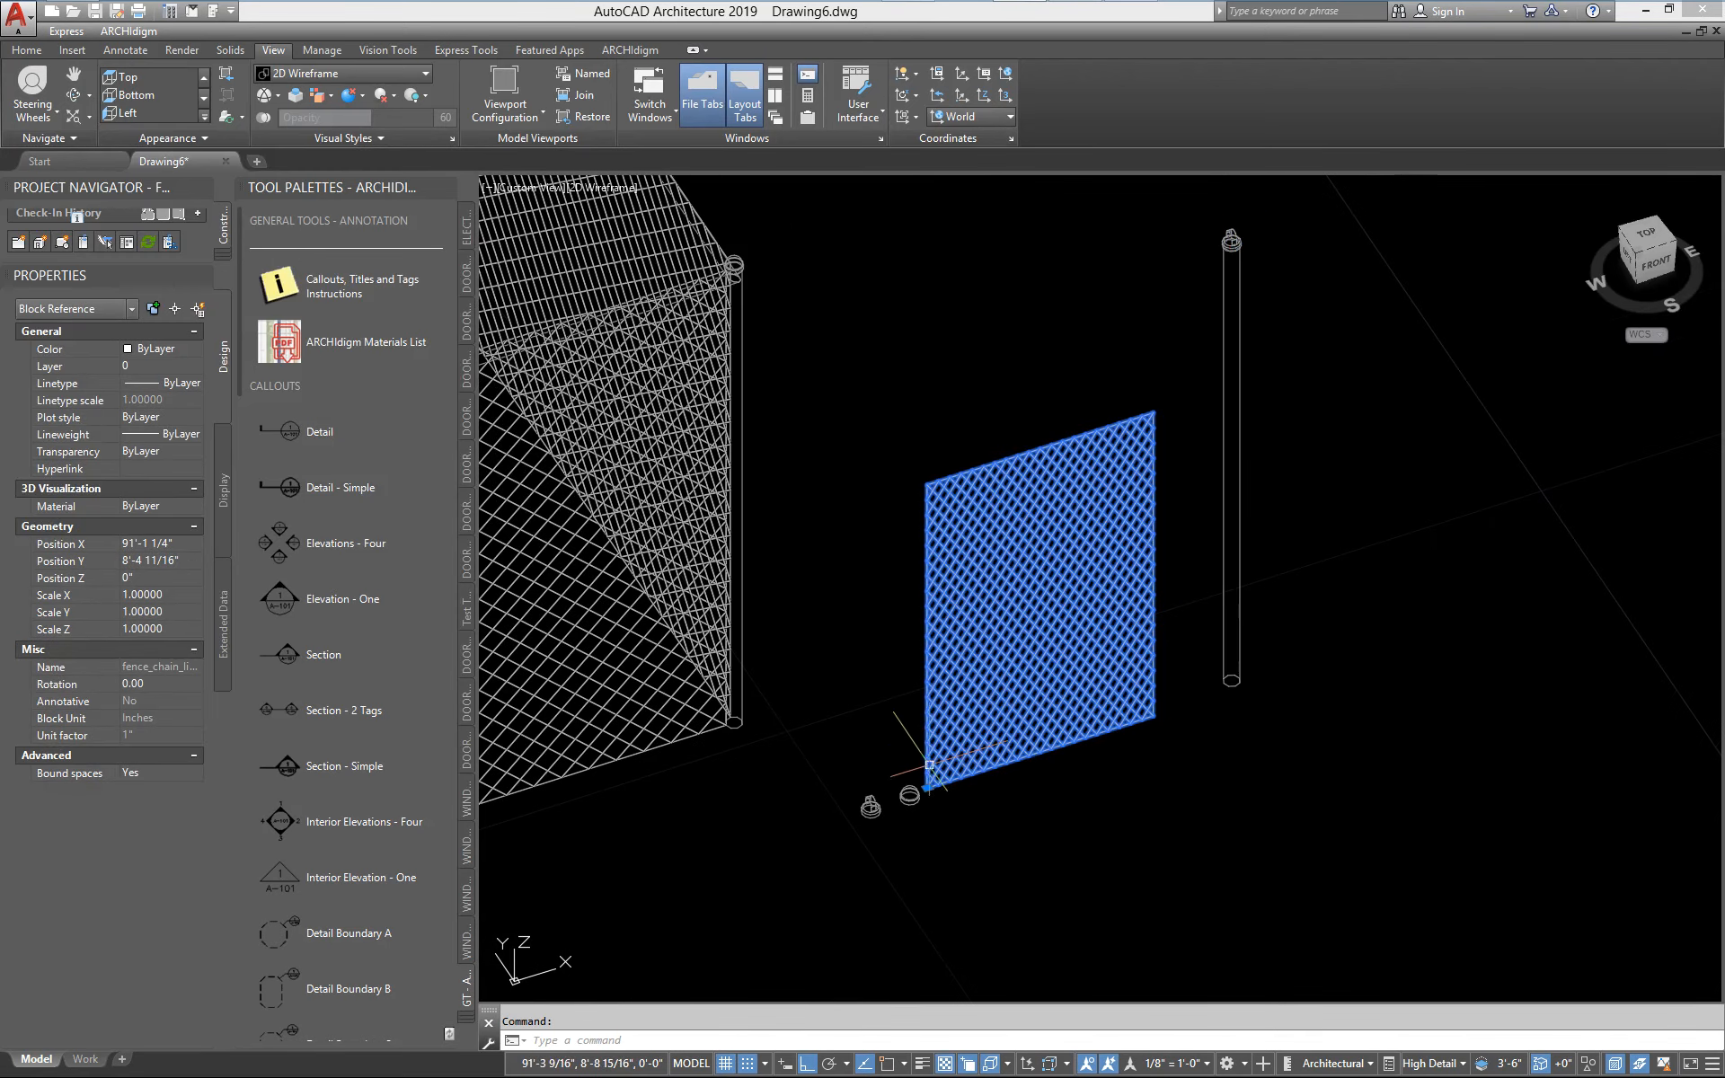
middle_drag(676, 822, 990, 746)
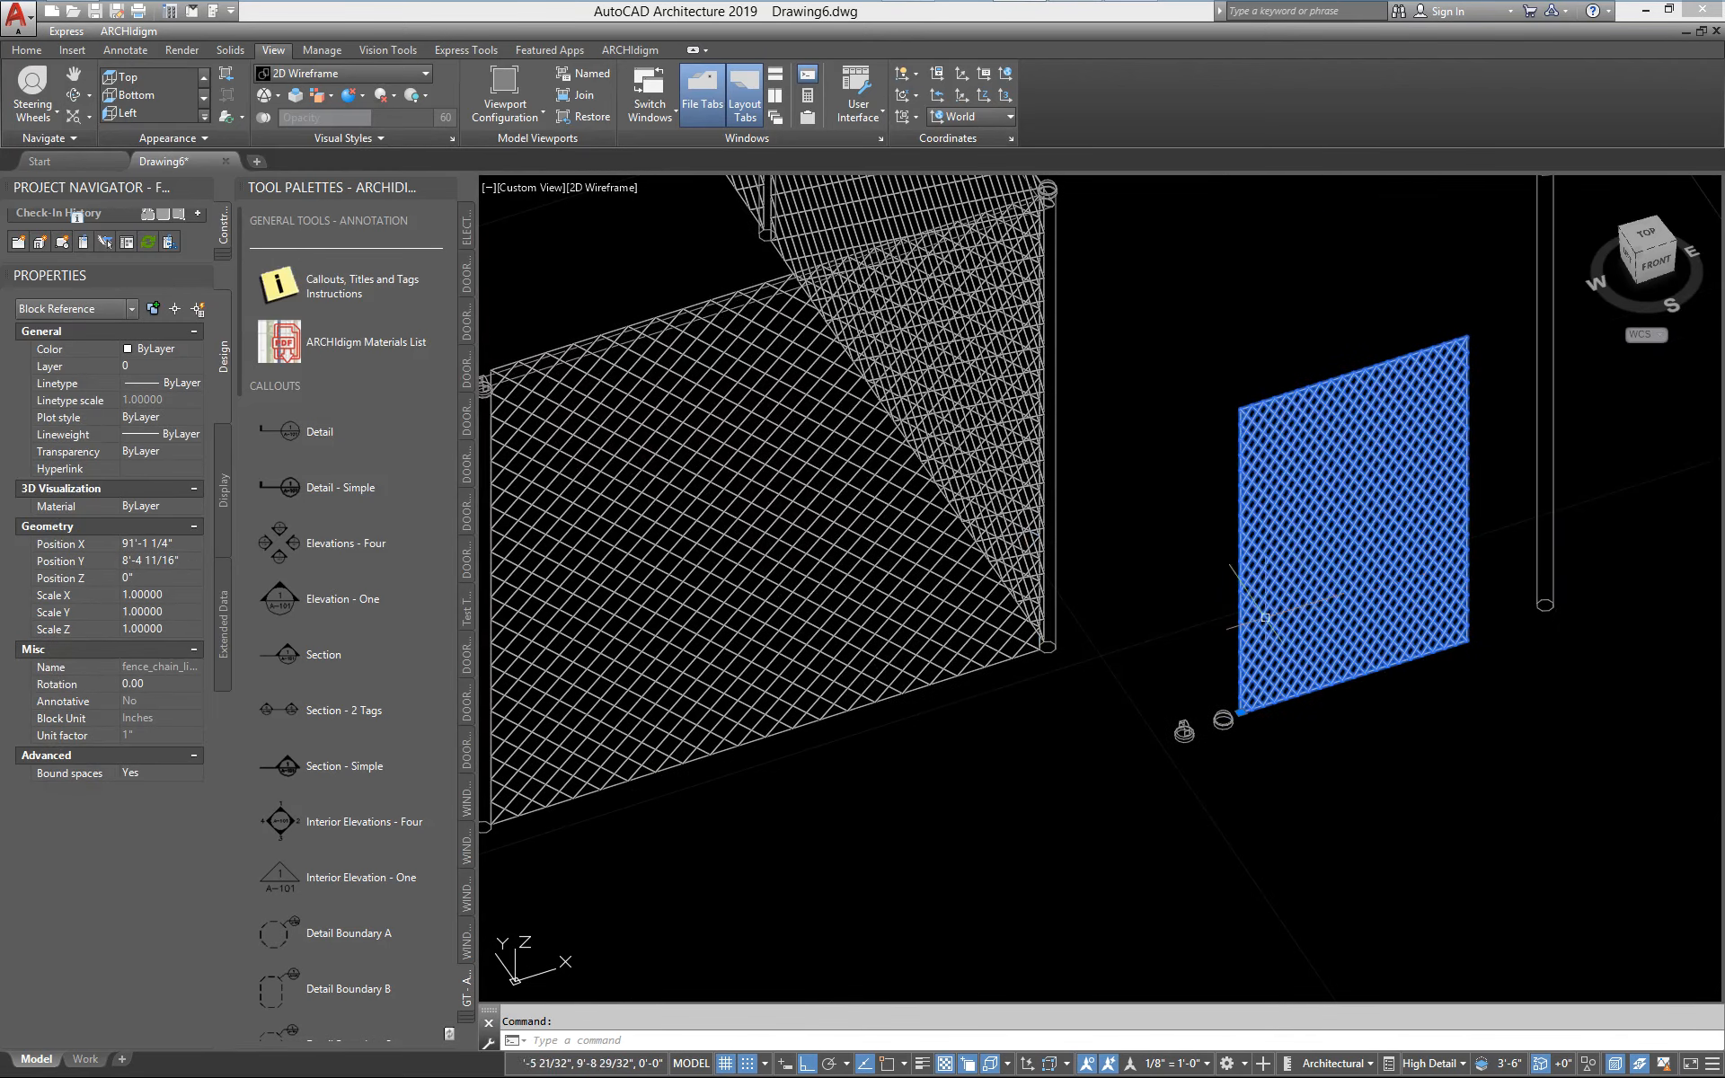
middle_drag(1369, 622, 1149, 658)
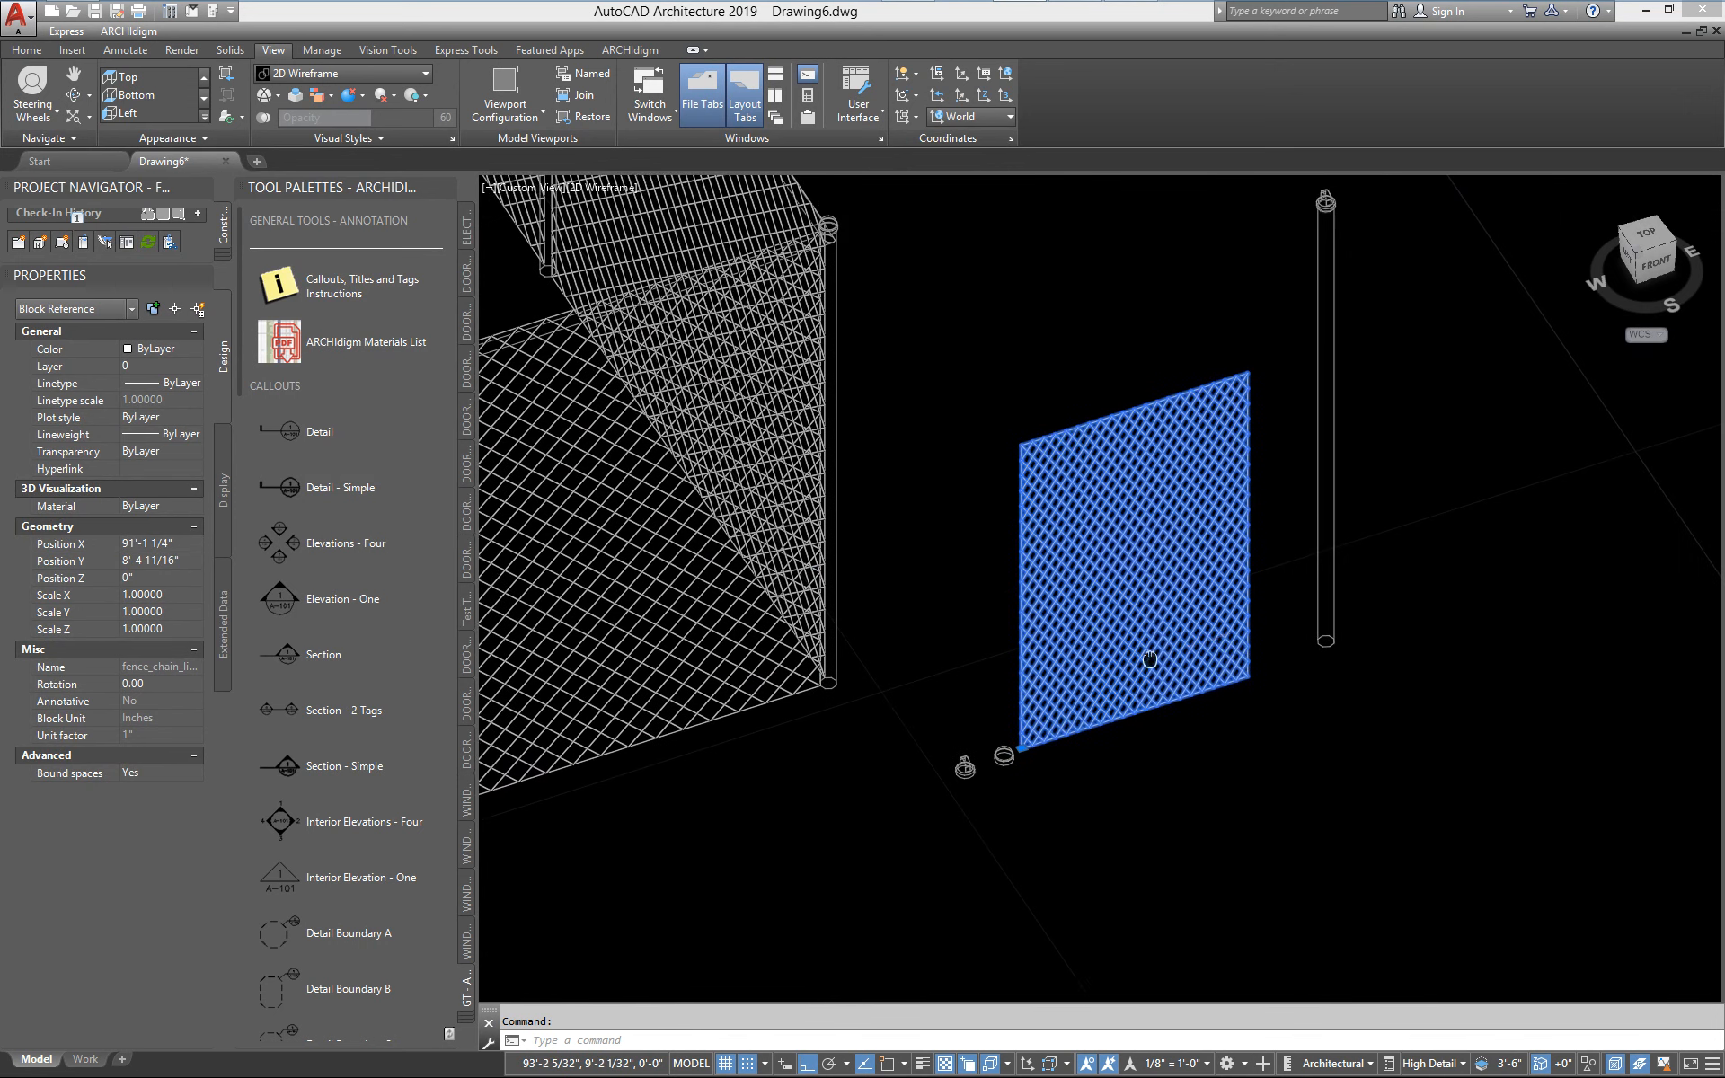
scroll(1149, 658, up, 2)
right_click(1042, 638)
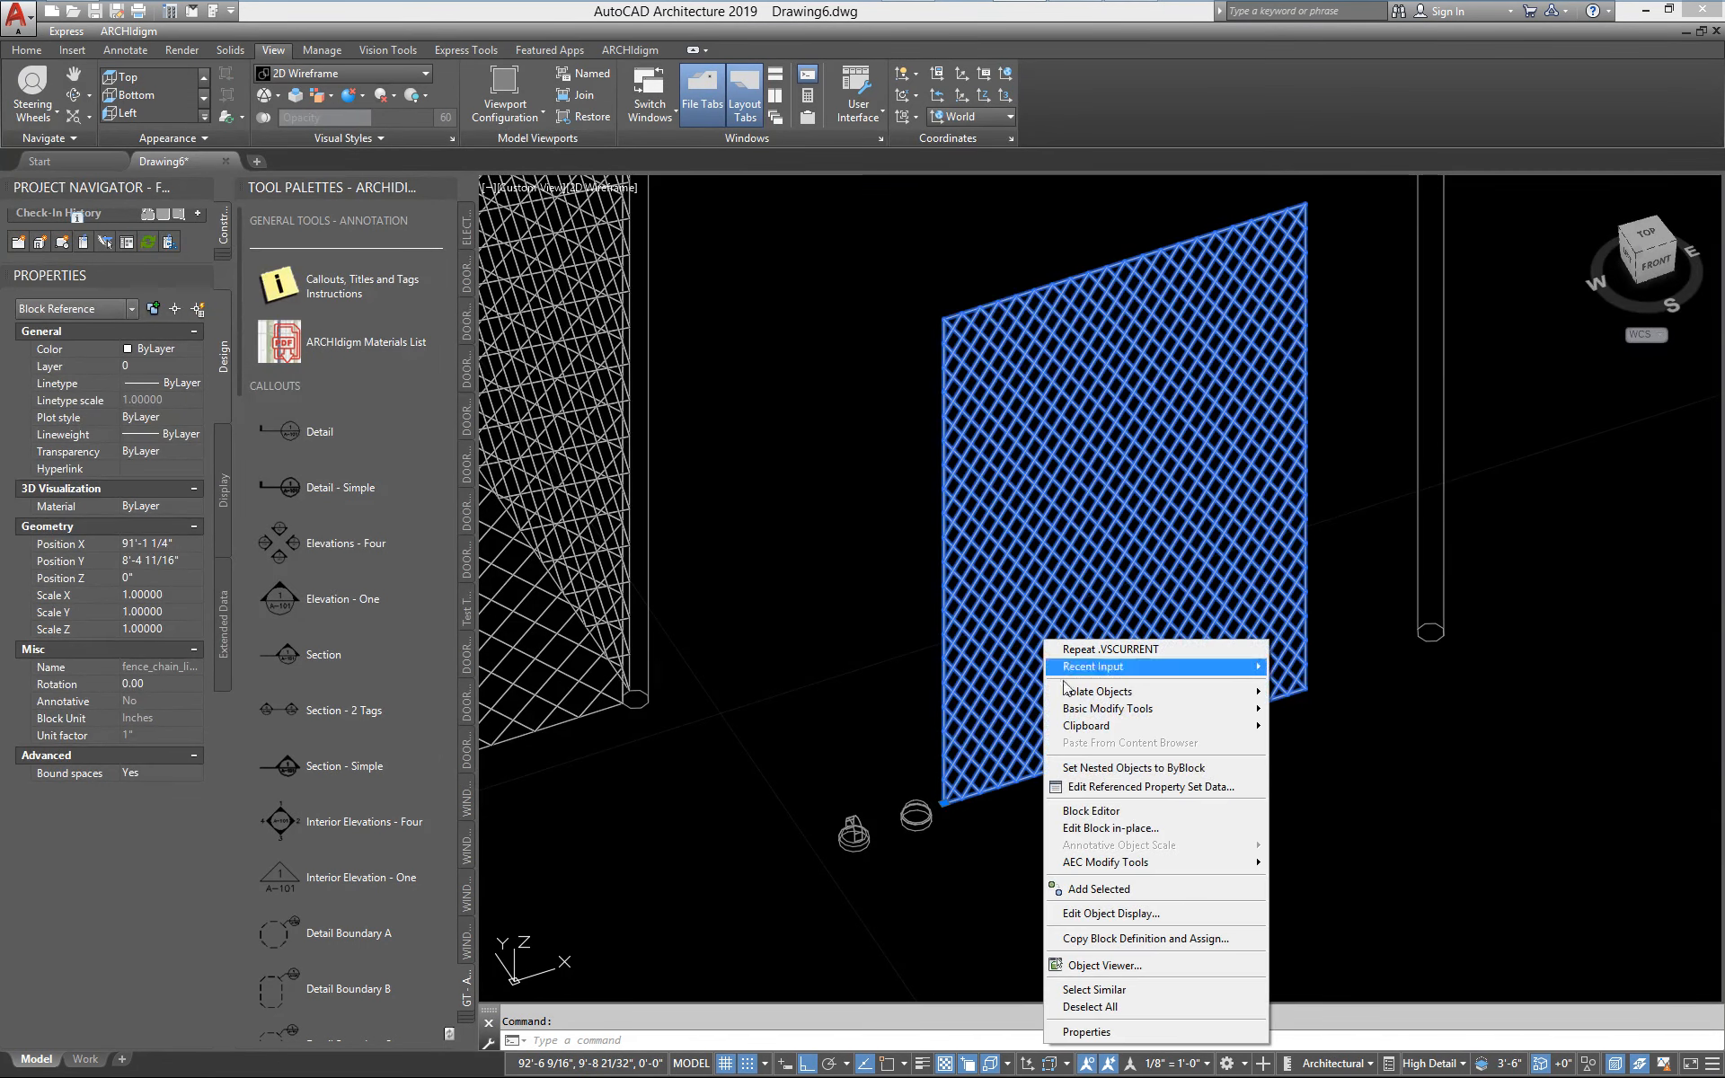
click(1103, 829)
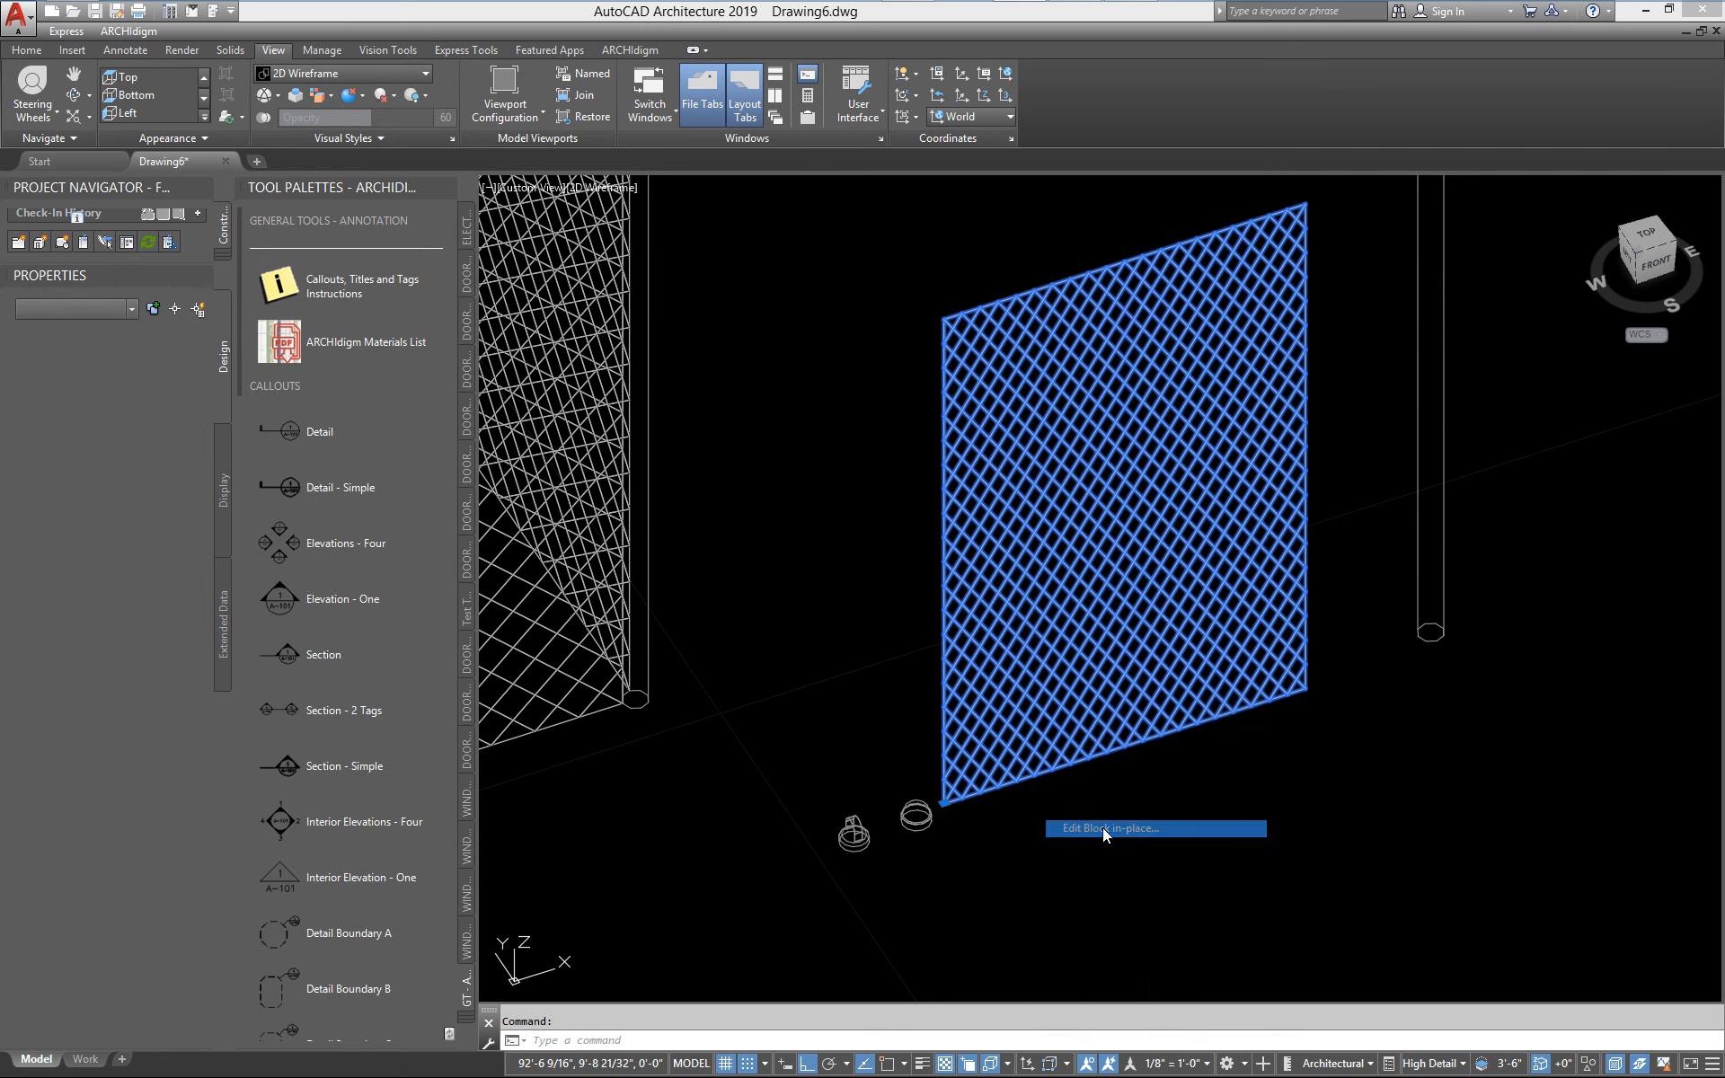
click(1134, 858)
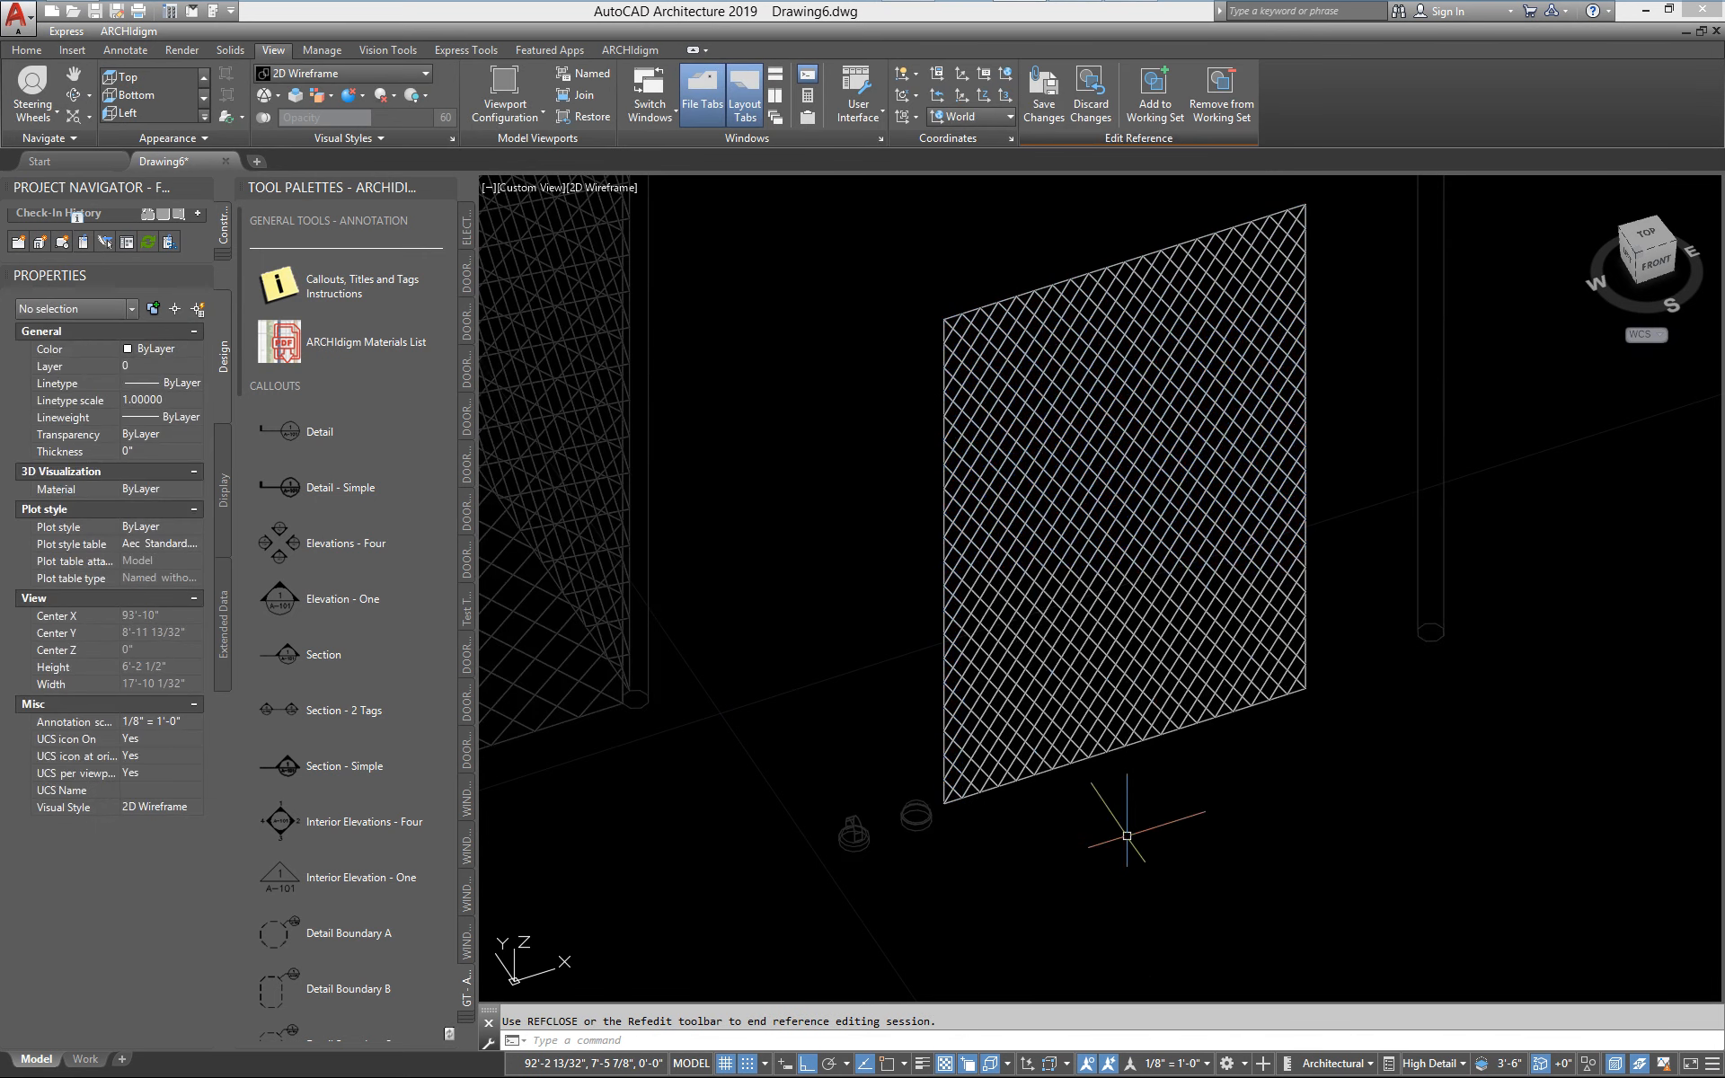
Open the window style of the mesh inside the block and review its frame, sash and glass dimensions
click(1014, 604)
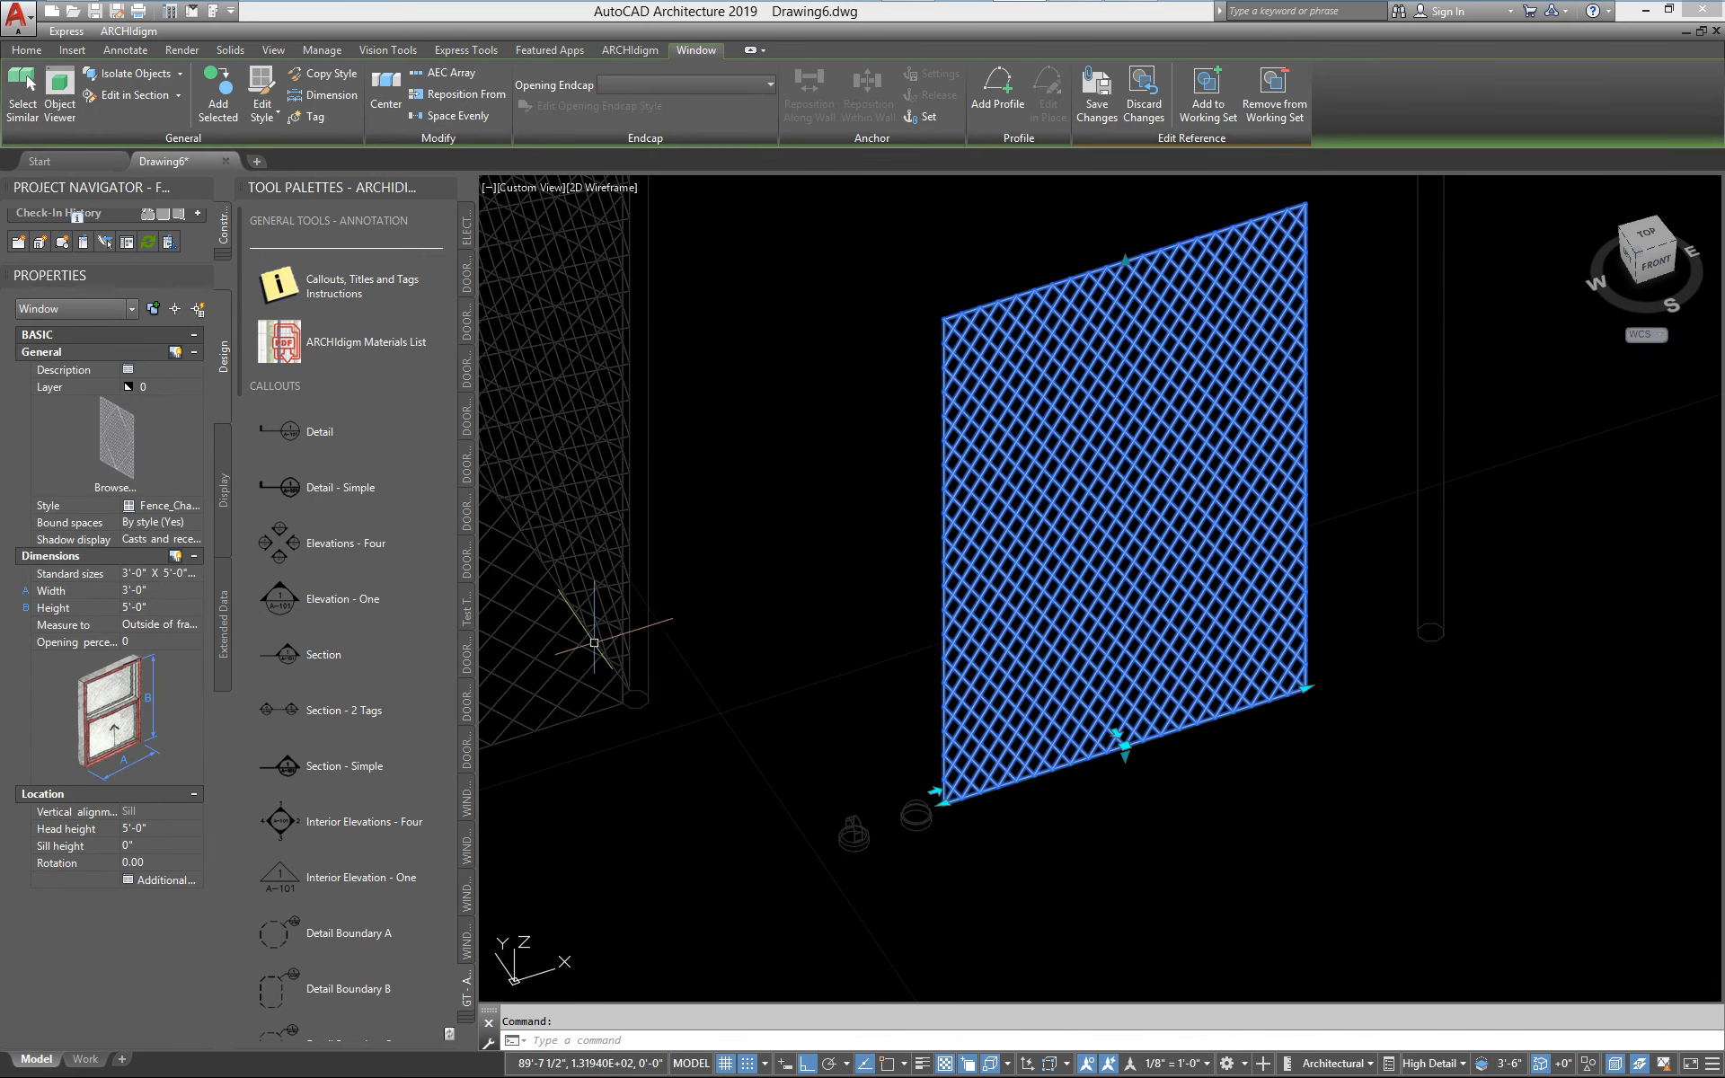
middle_drag(816, 564, 660, 514)
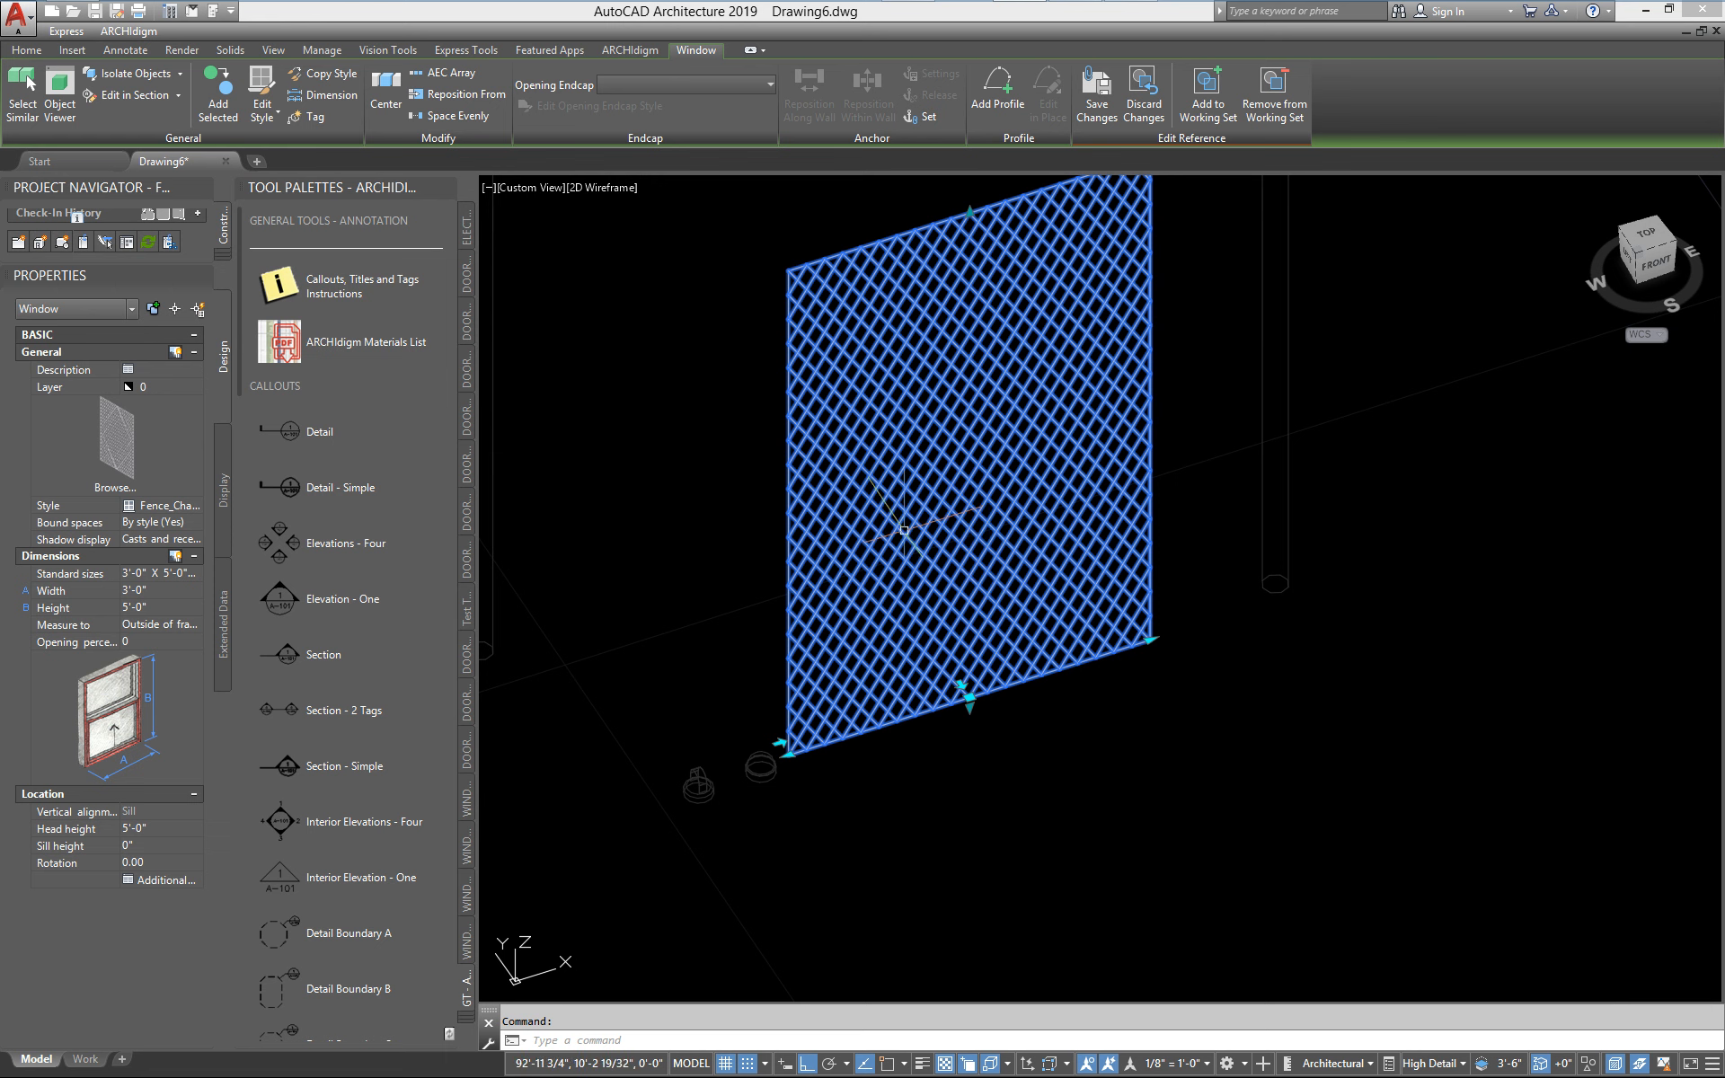
middle_drag(951, 542, 988, 614)
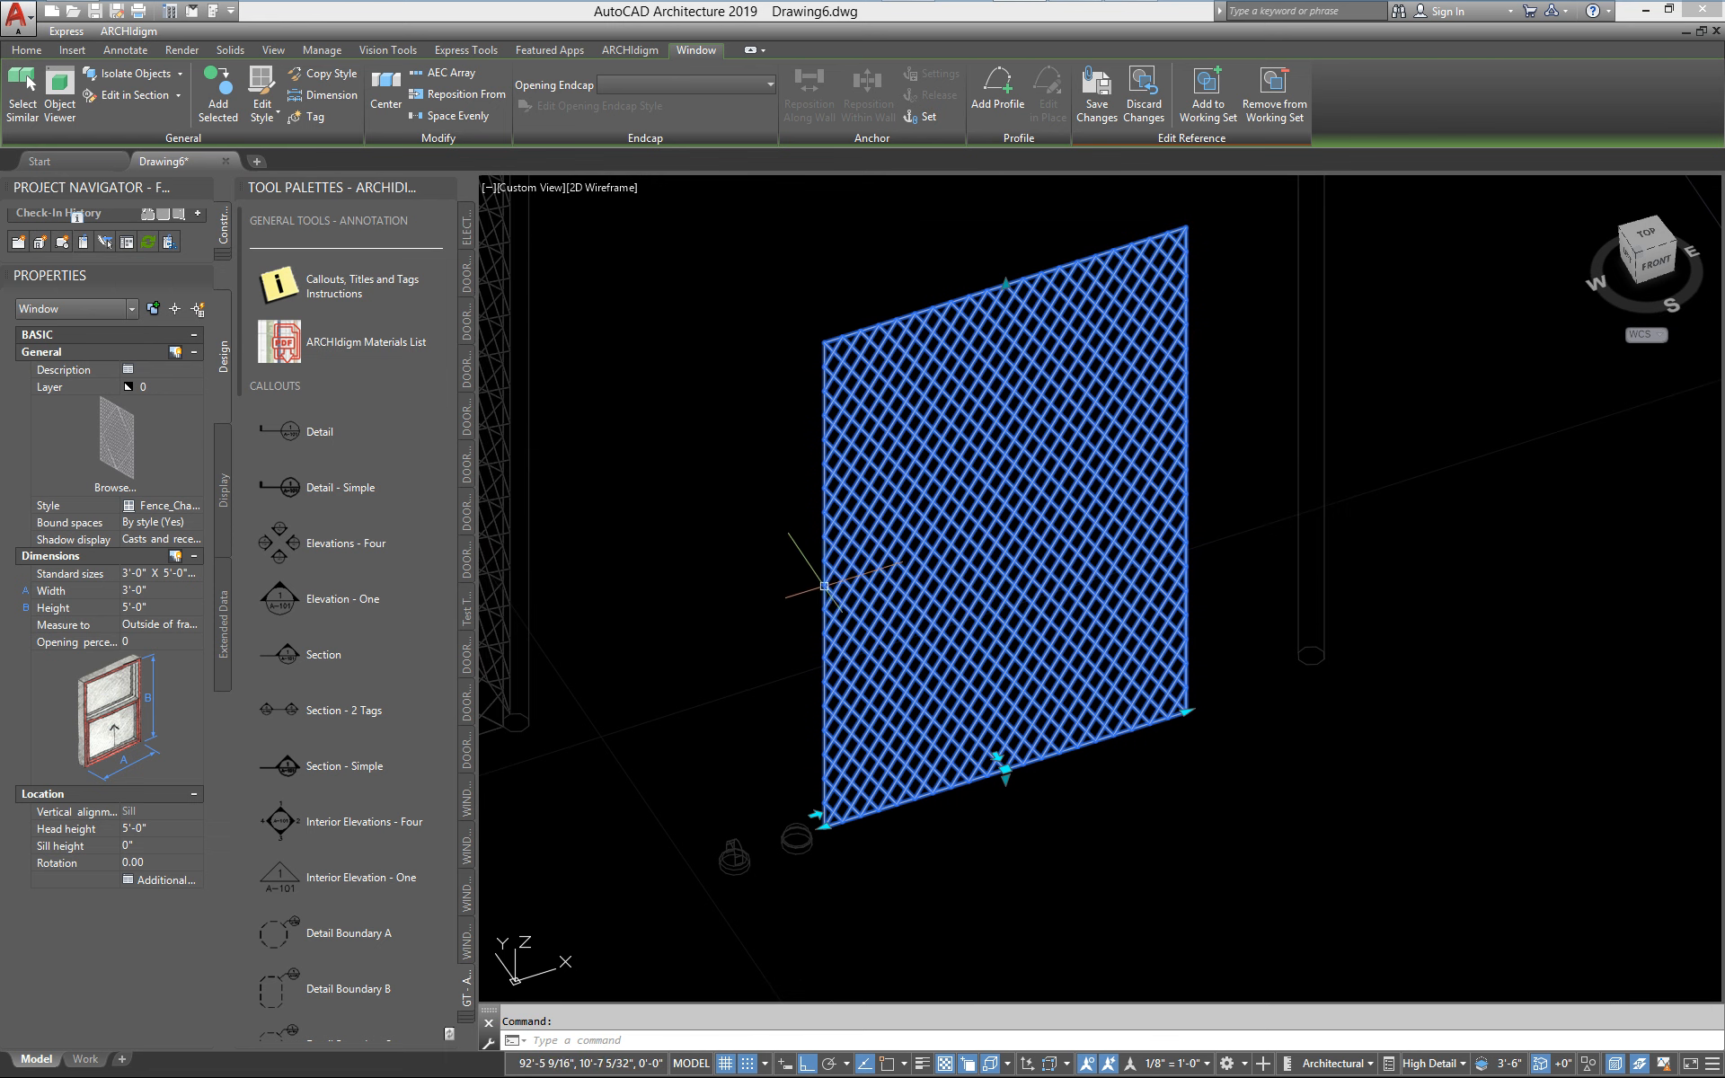
right_click(777, 564)
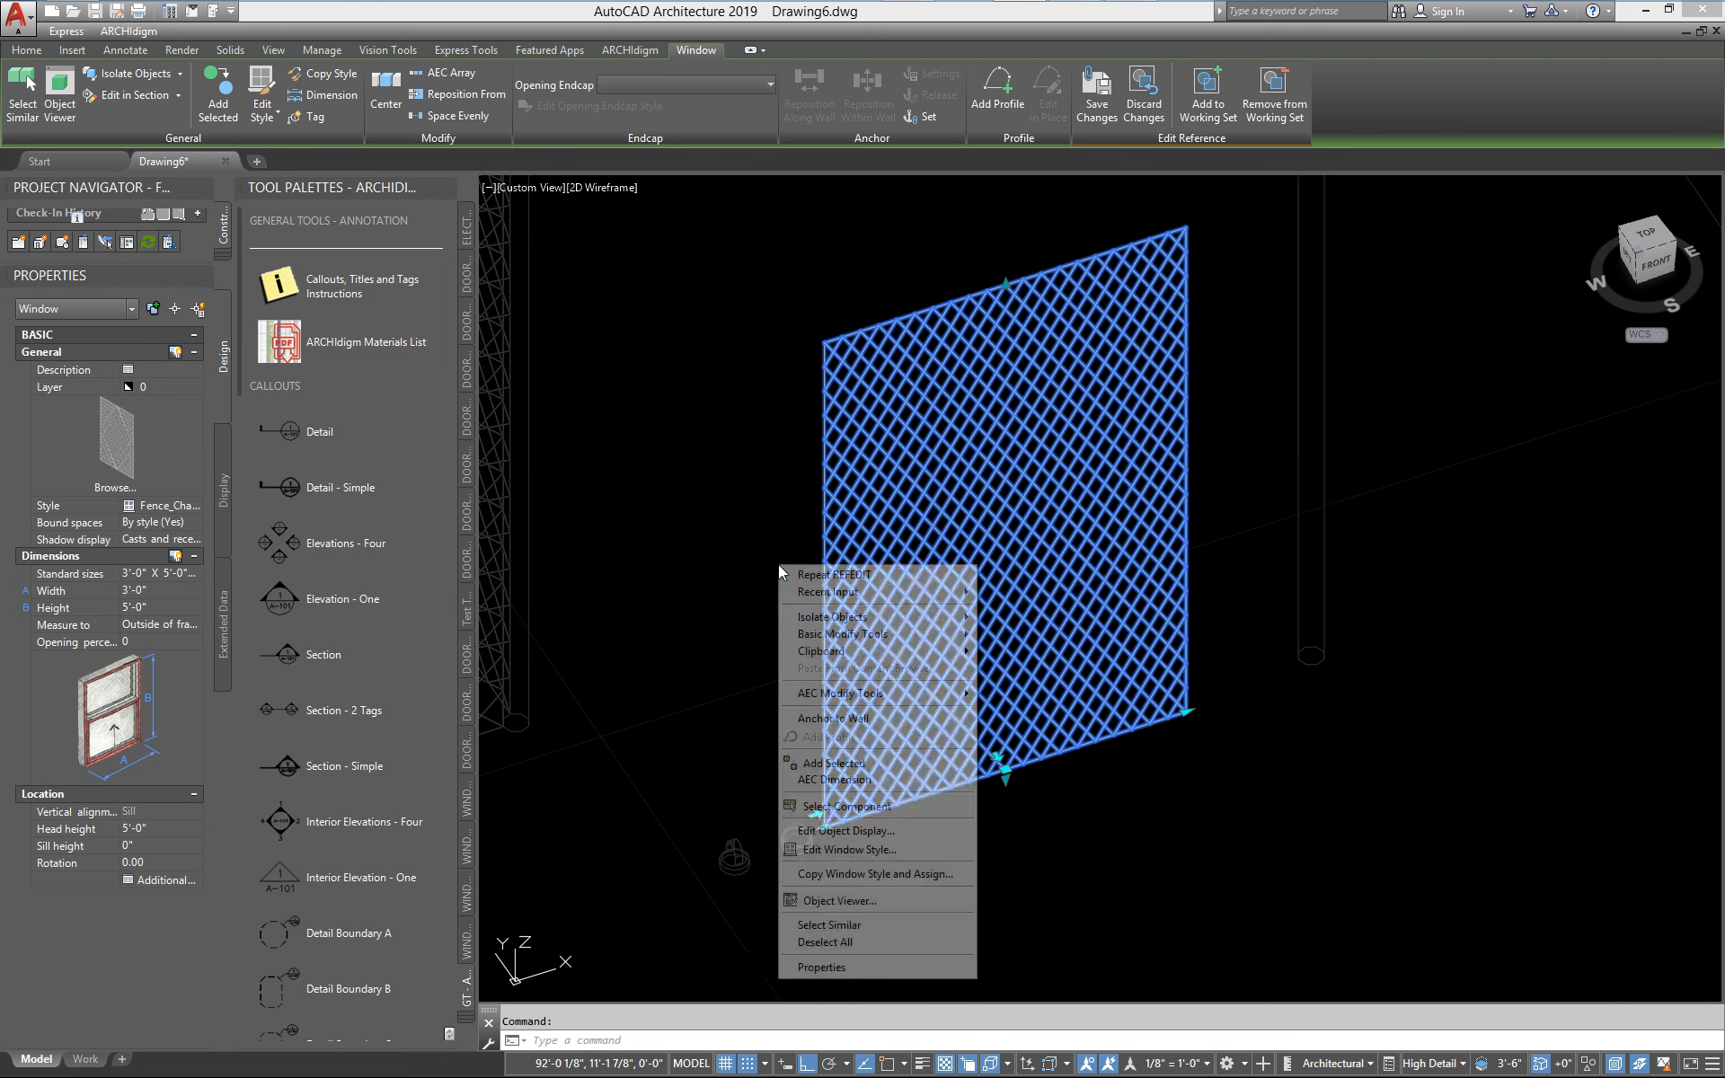
click(866, 850)
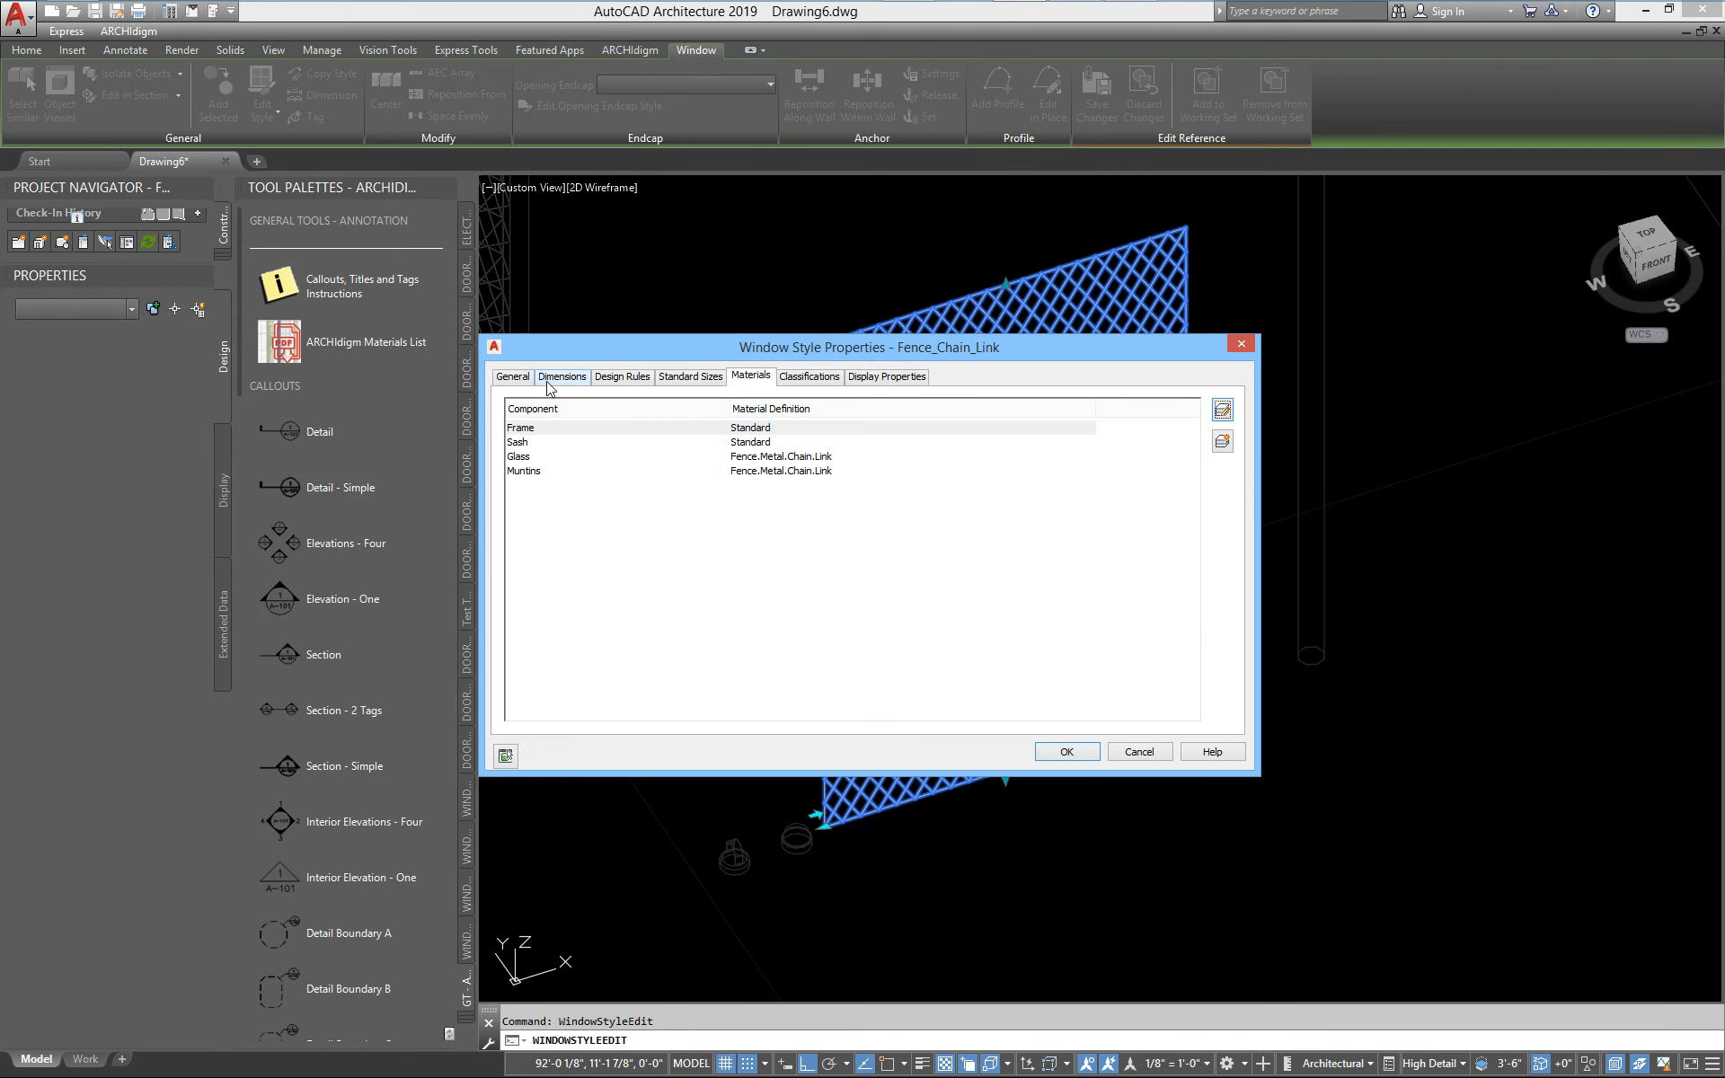
click(550, 381)
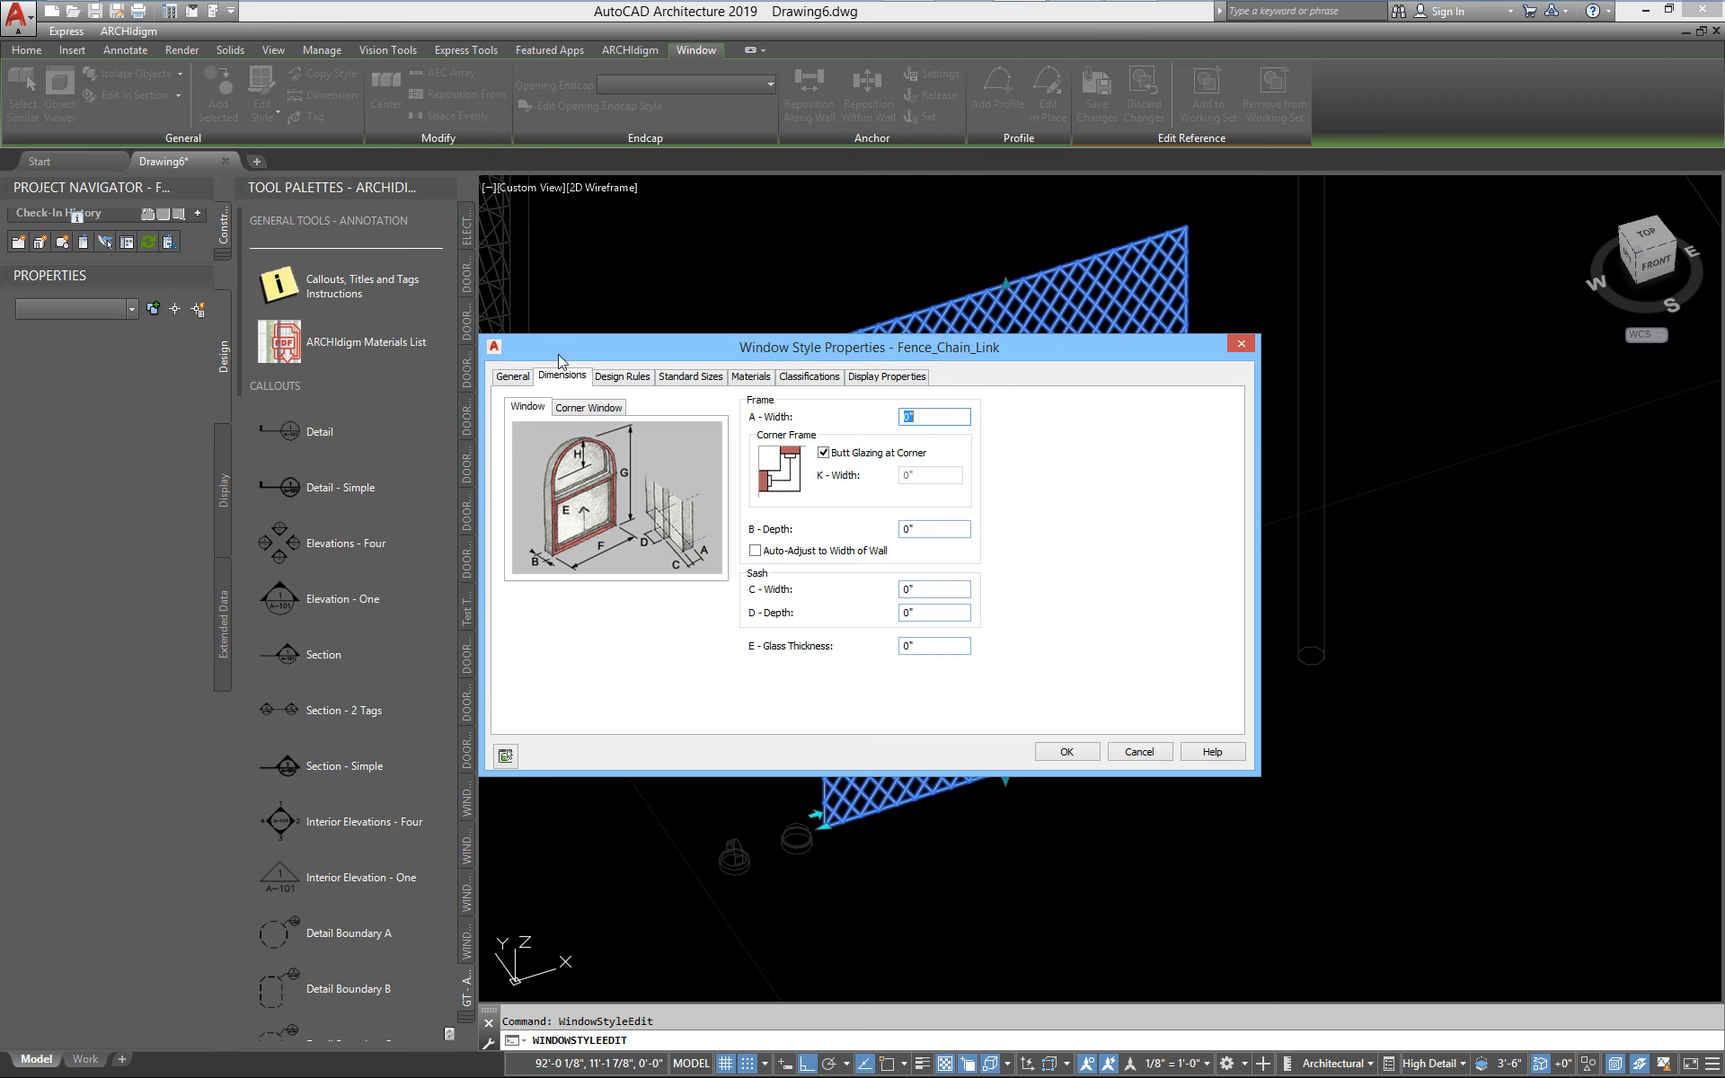
Review the style's Elevation display override, checking its component visibility and its two muntins blocks
click(858, 380)
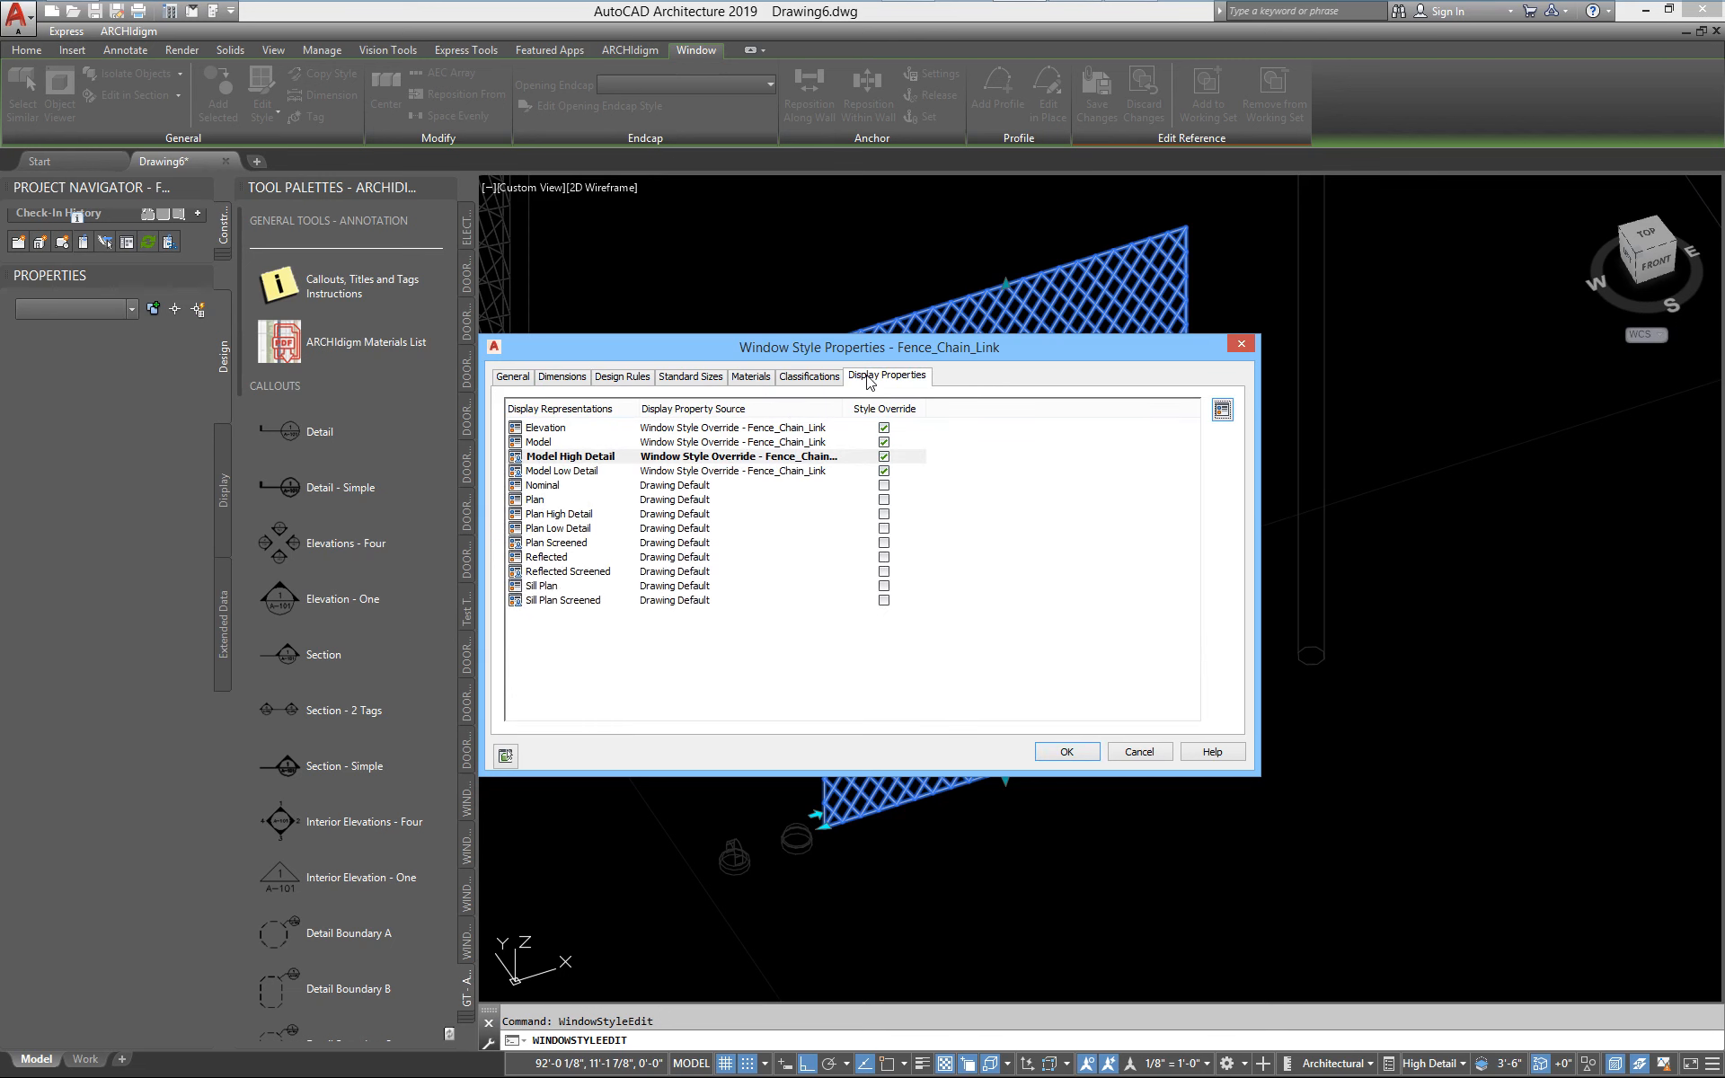
double_click(548, 429)
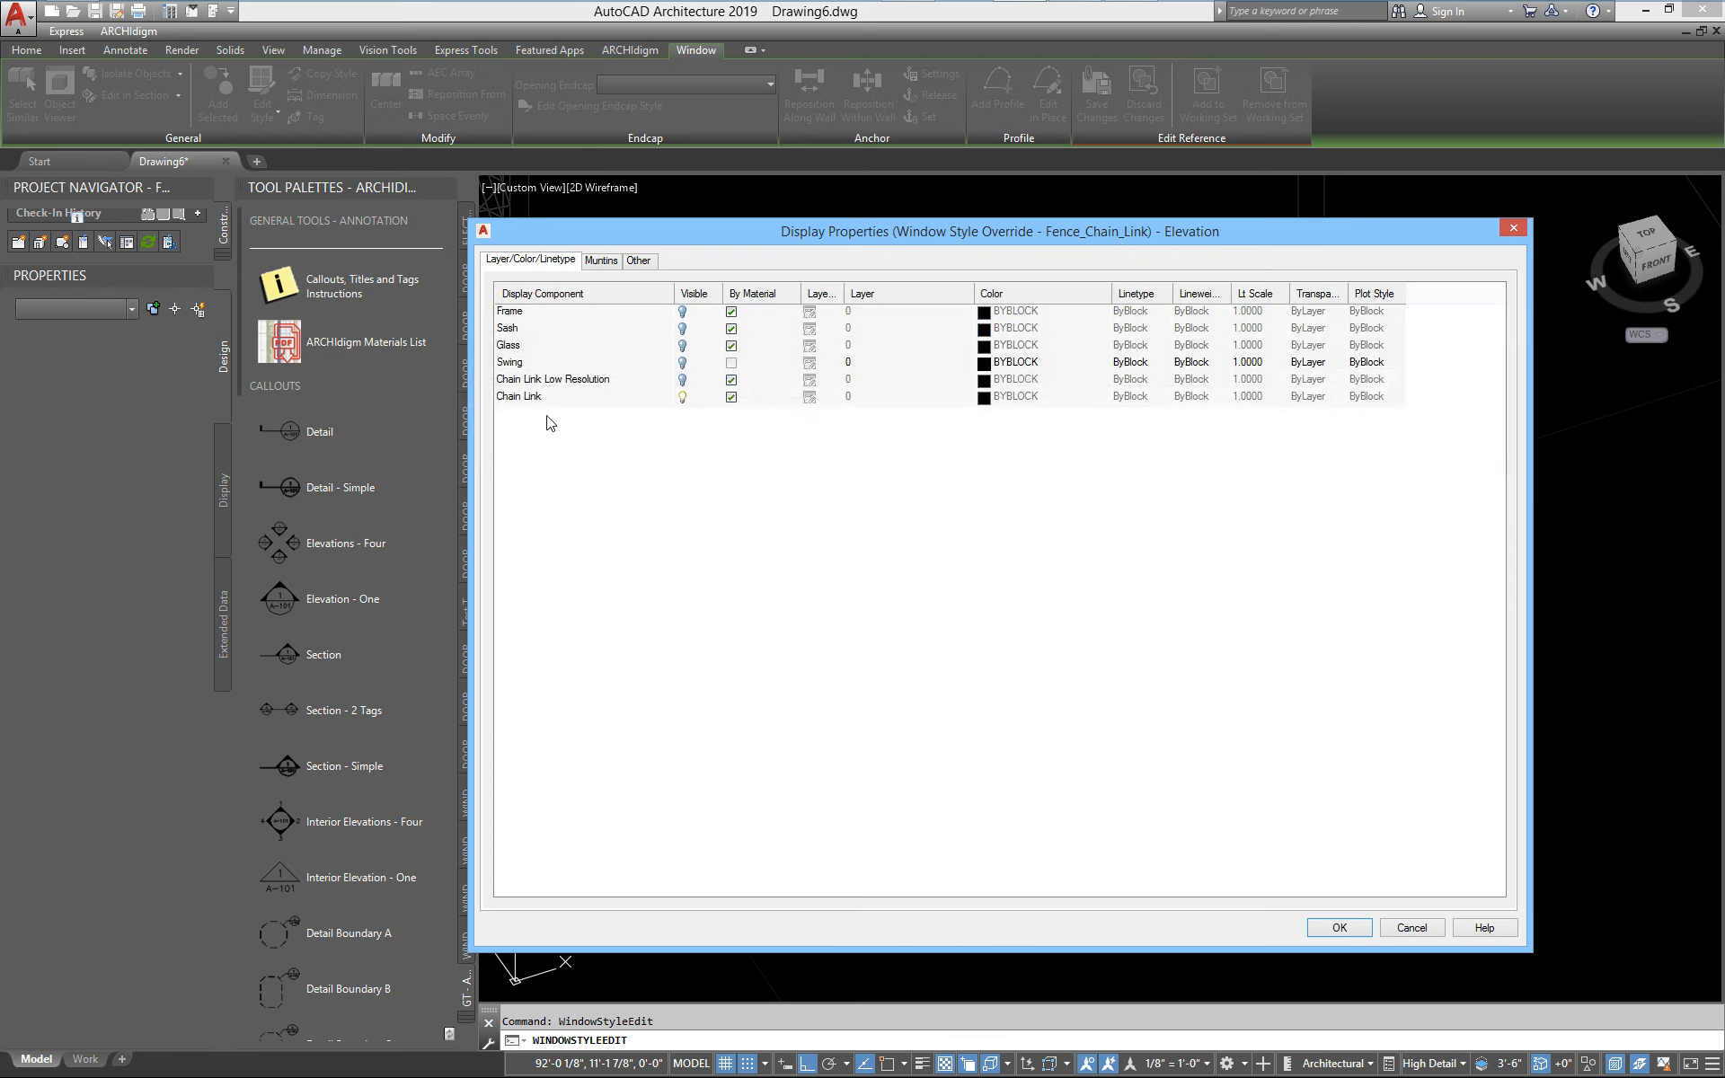
click(602, 262)
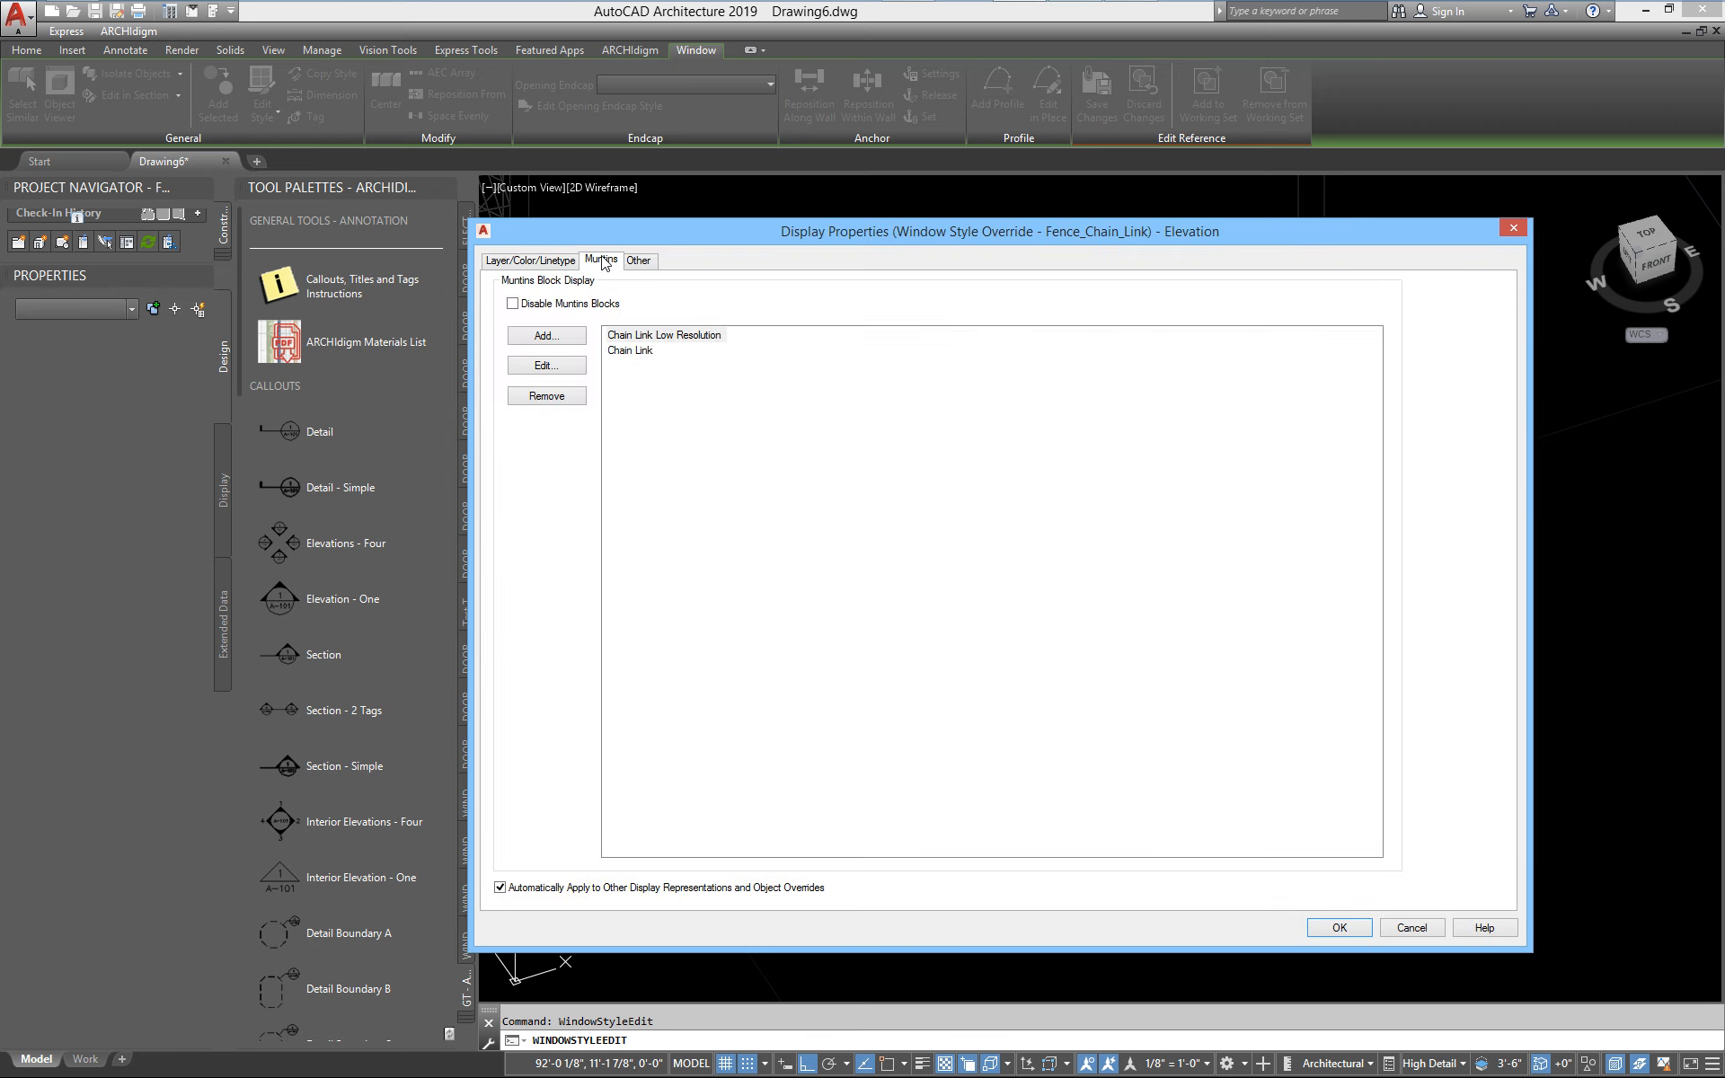
click(630, 351)
click(690, 335)
click(634, 351)
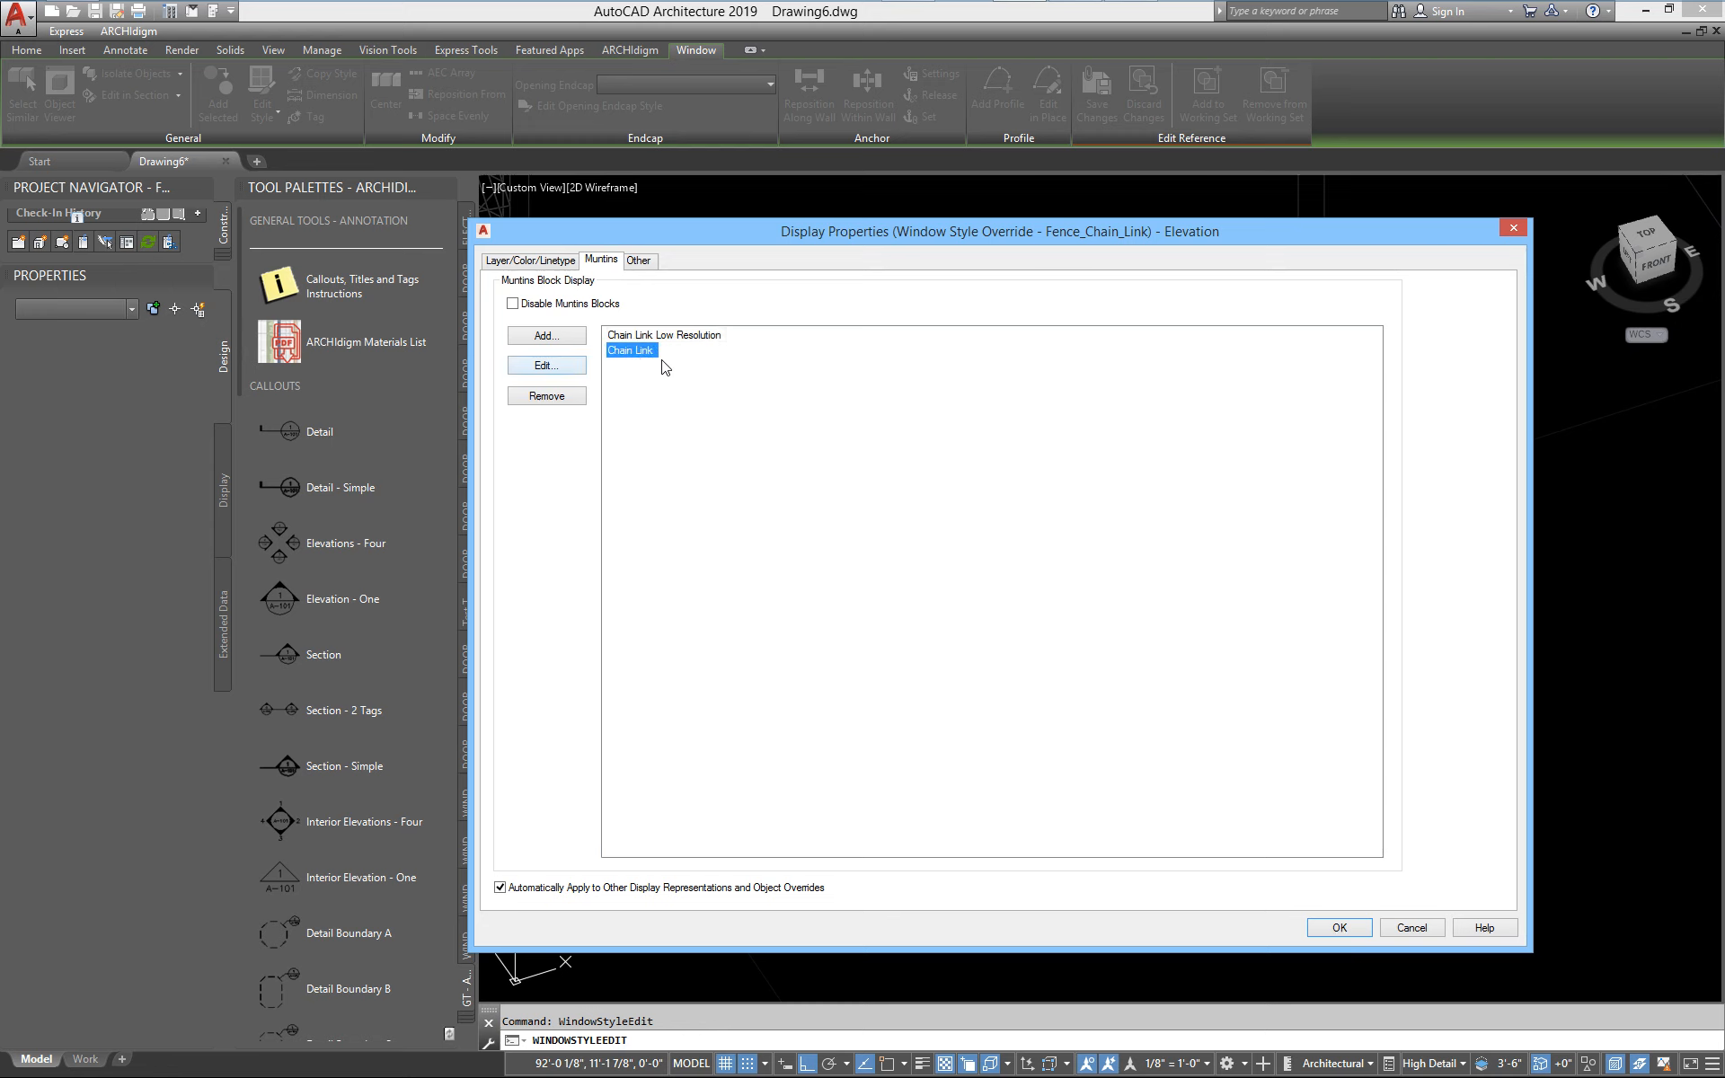
Examine the Chain Link muntins block's width, depth, pattern and light counts, then leave the Elevation override without changes
click(544, 370)
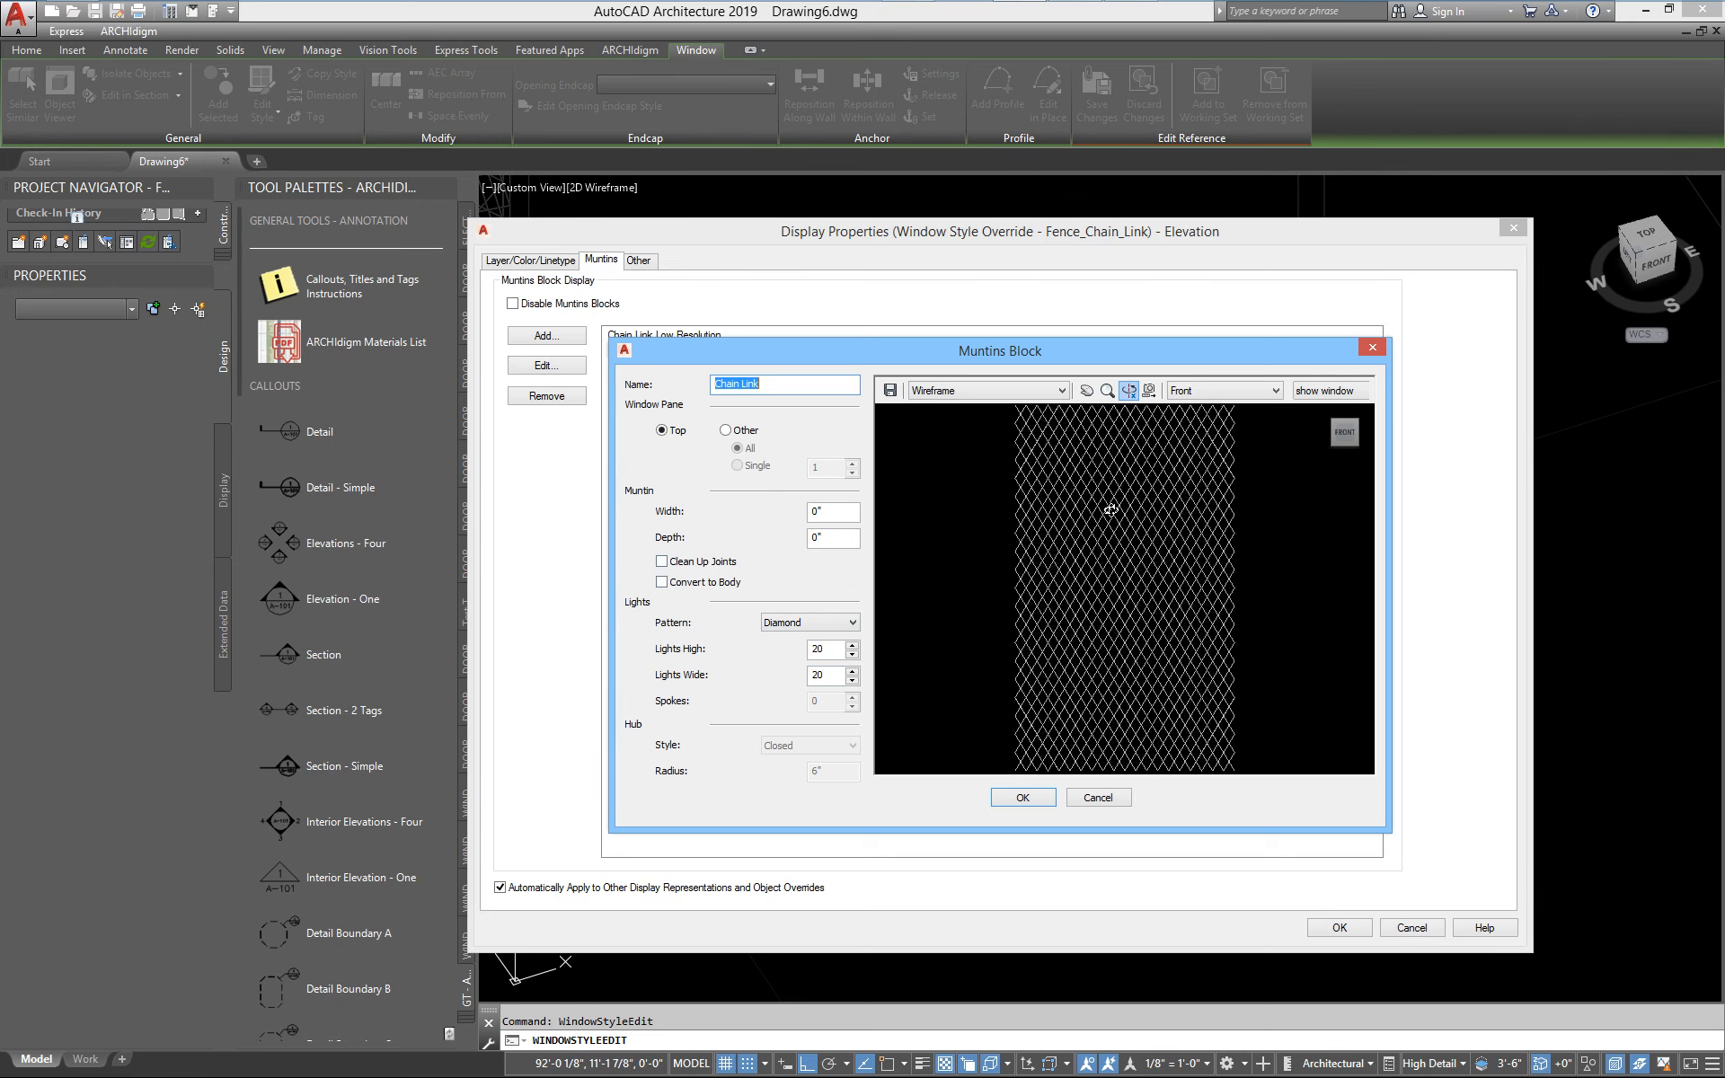
click(1061, 636)
scroll(1062, 636, up, 3)
scroll(1062, 636, up, 5)
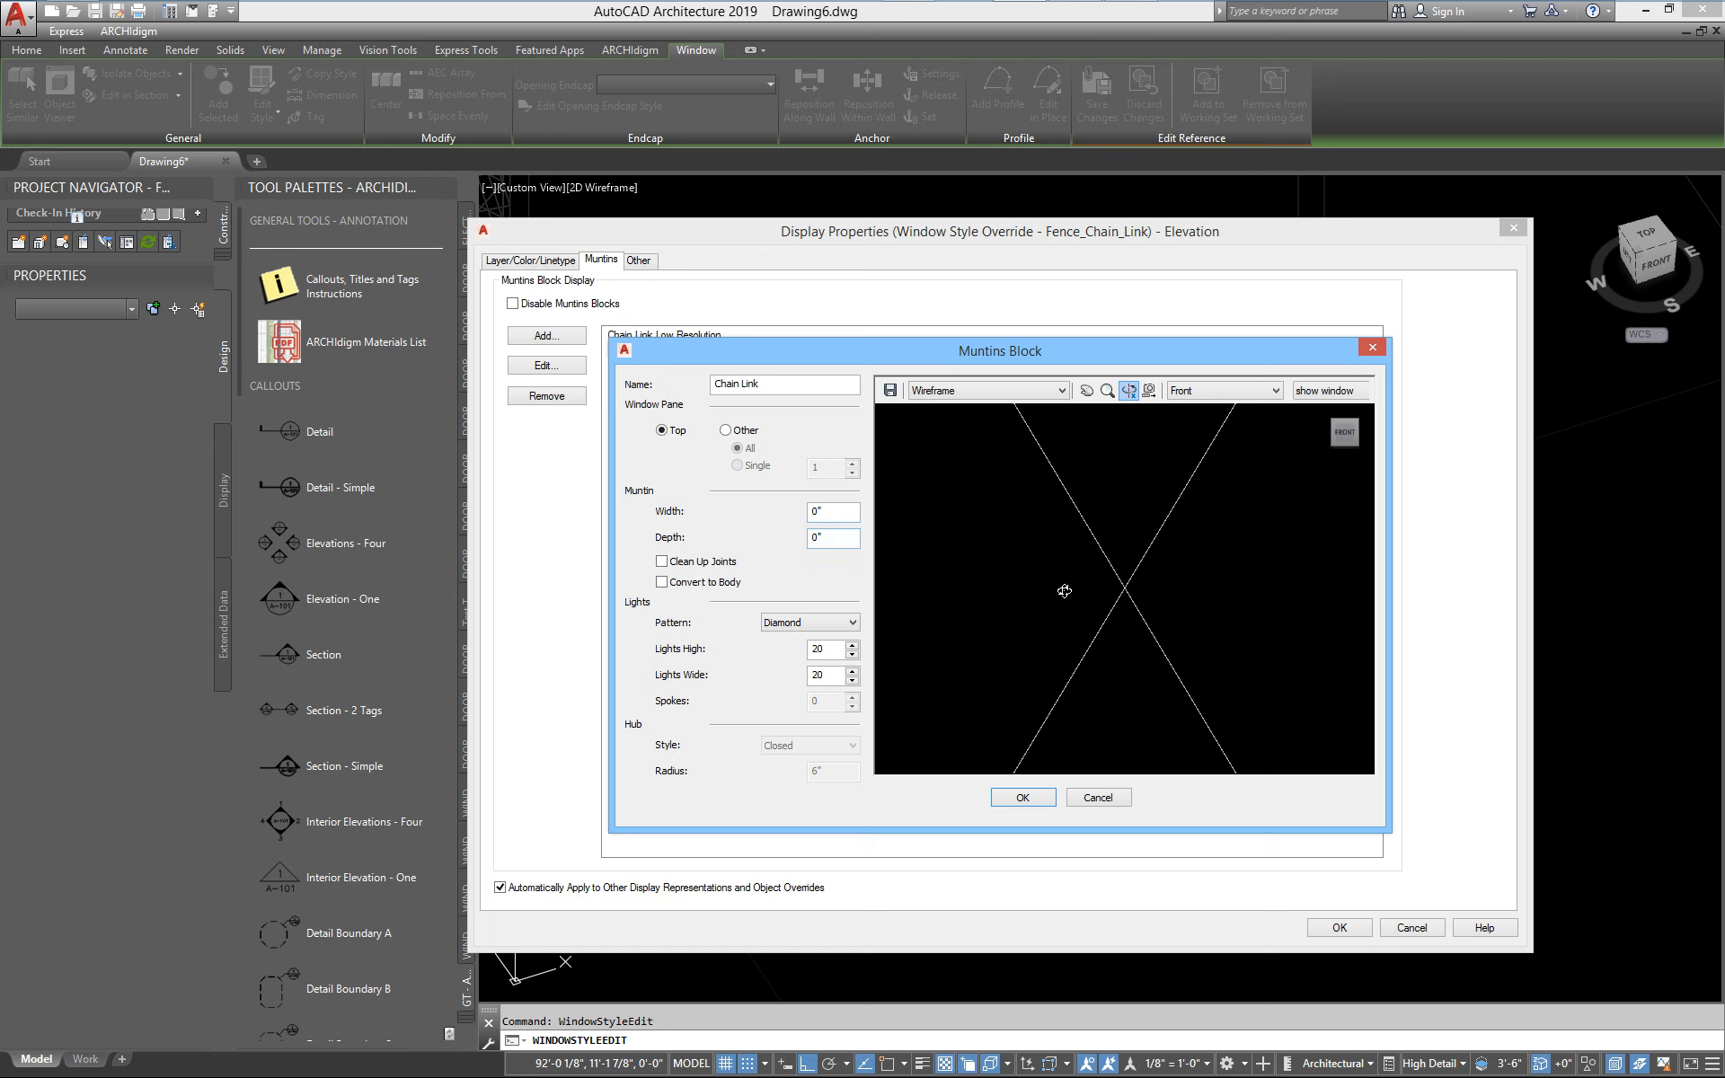
click(1088, 802)
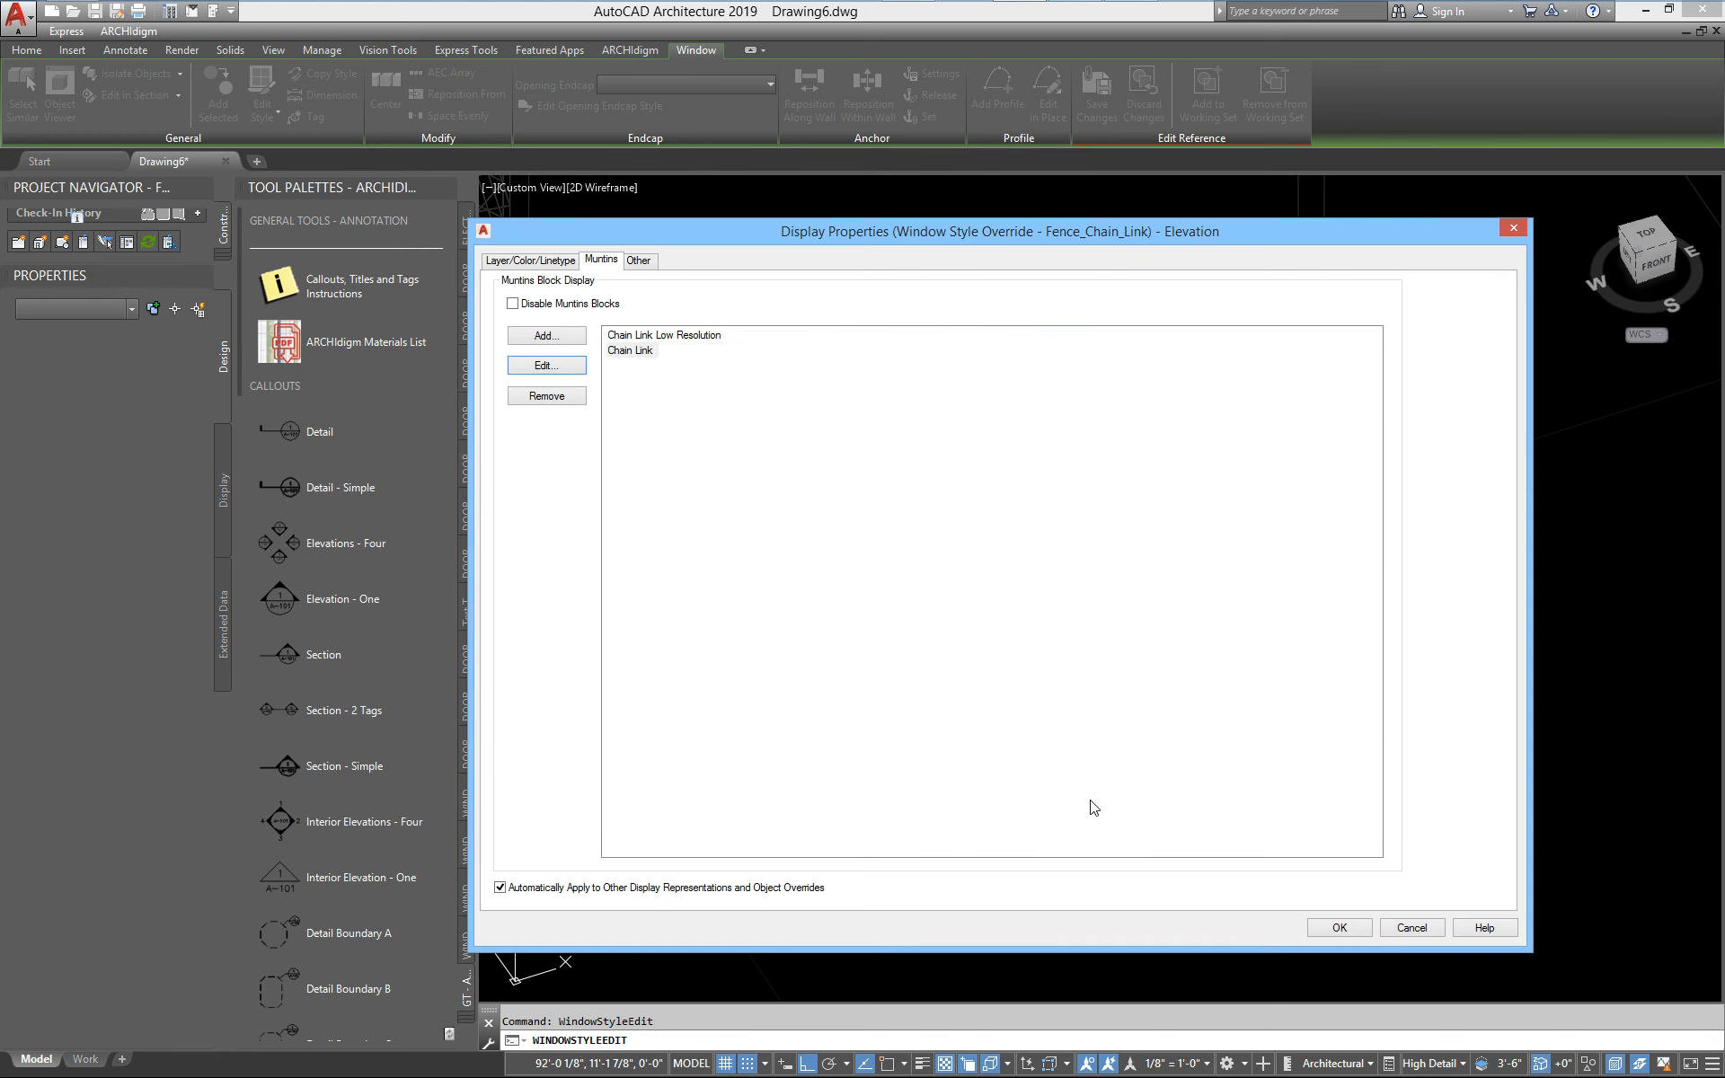
click(581, 366)
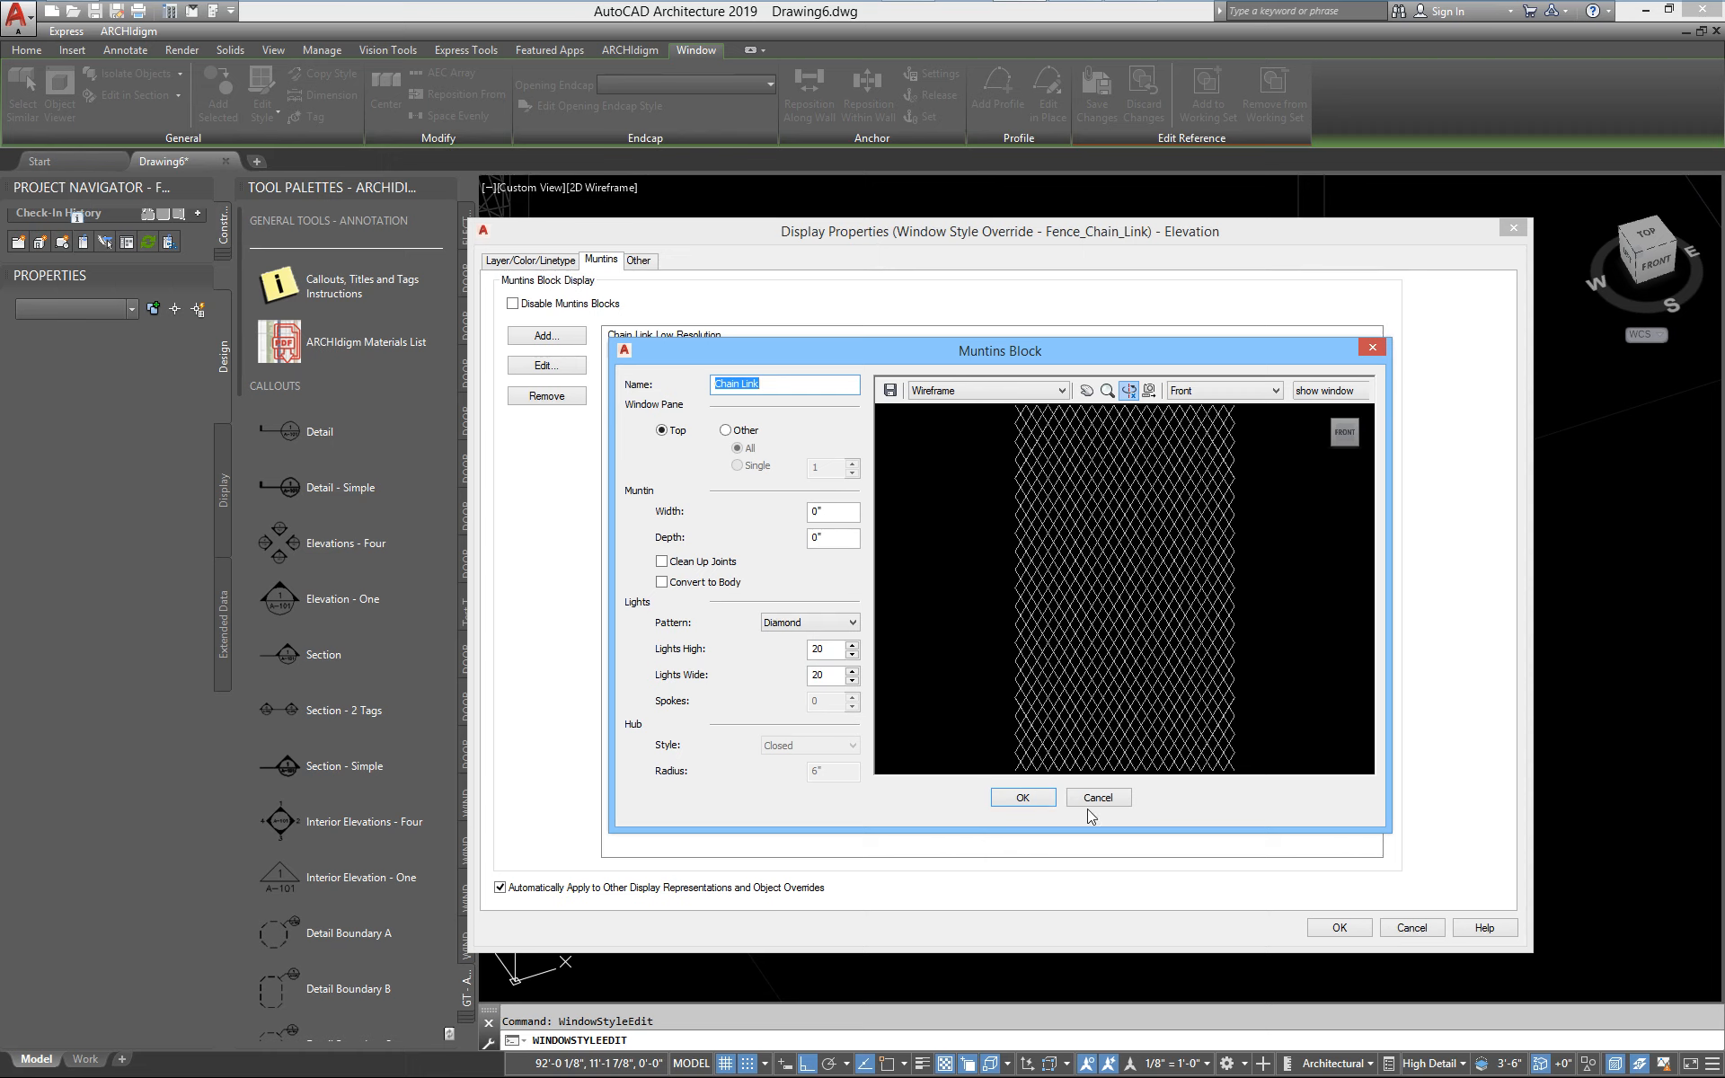
click(1110, 799)
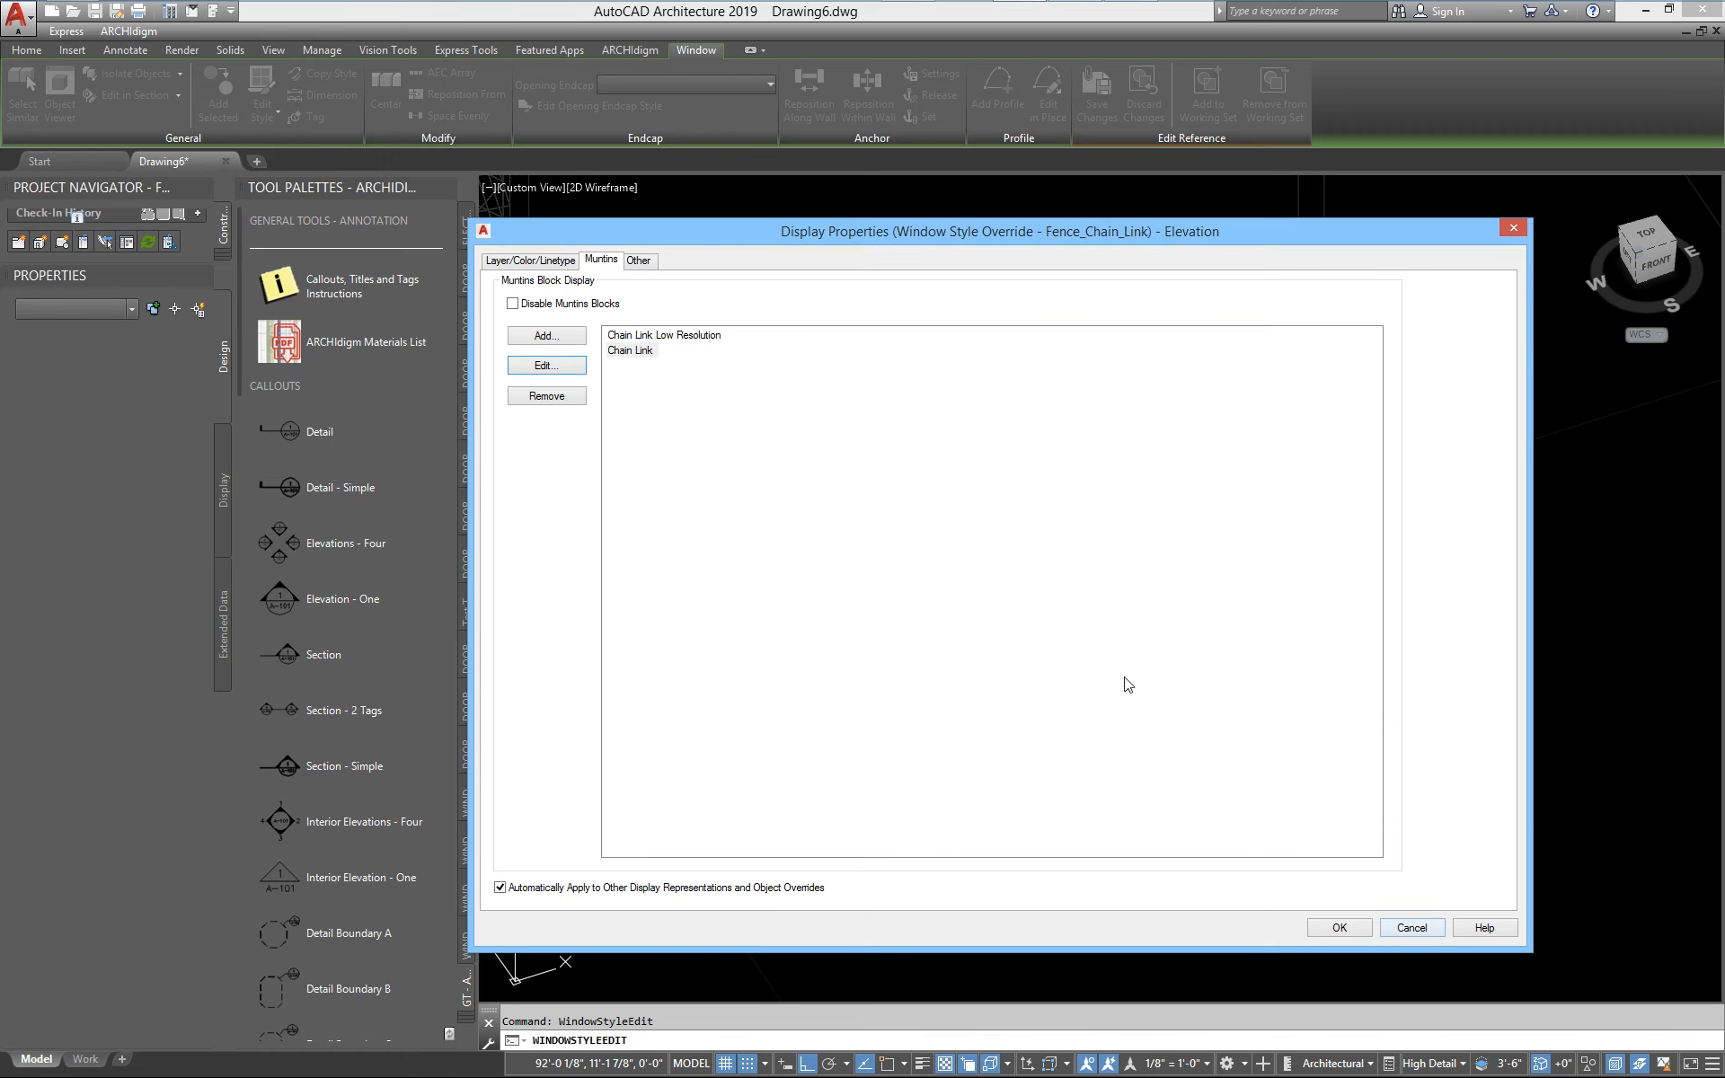
click(1433, 926)
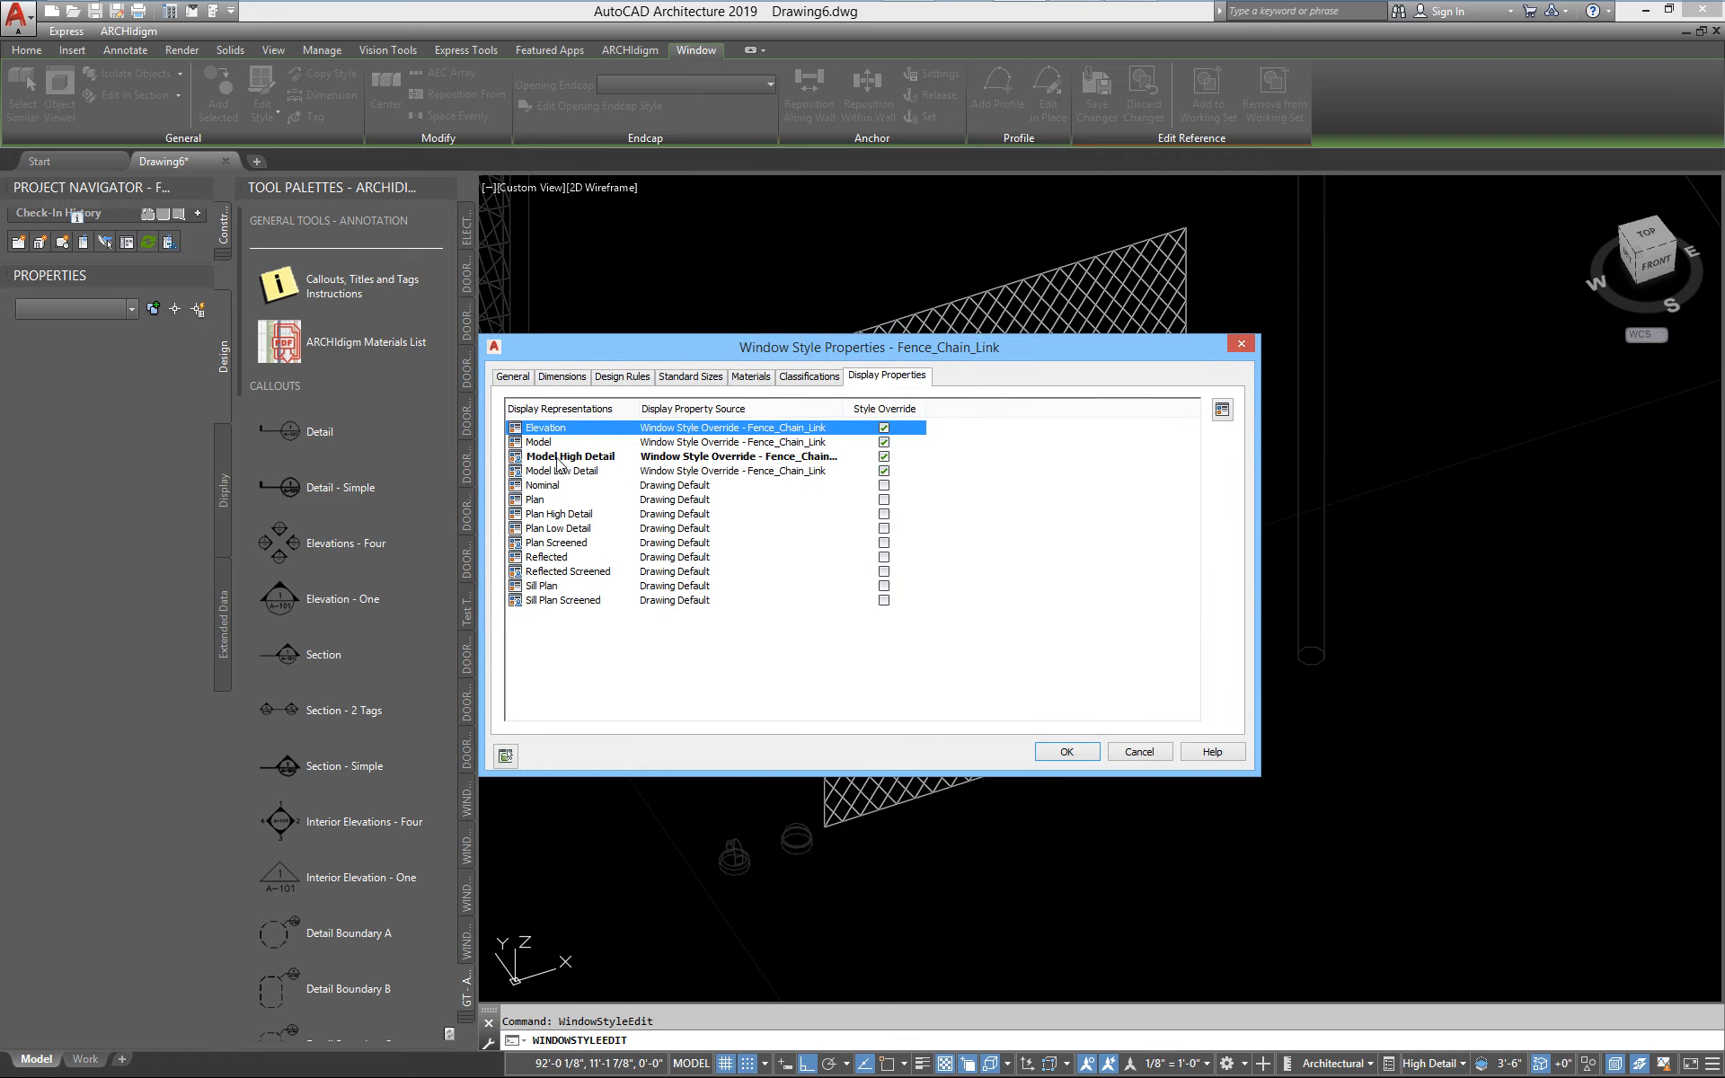
Review the component visibility of the Model High Detail display override and close it without changes
double_click(559, 459)
click(527, 259)
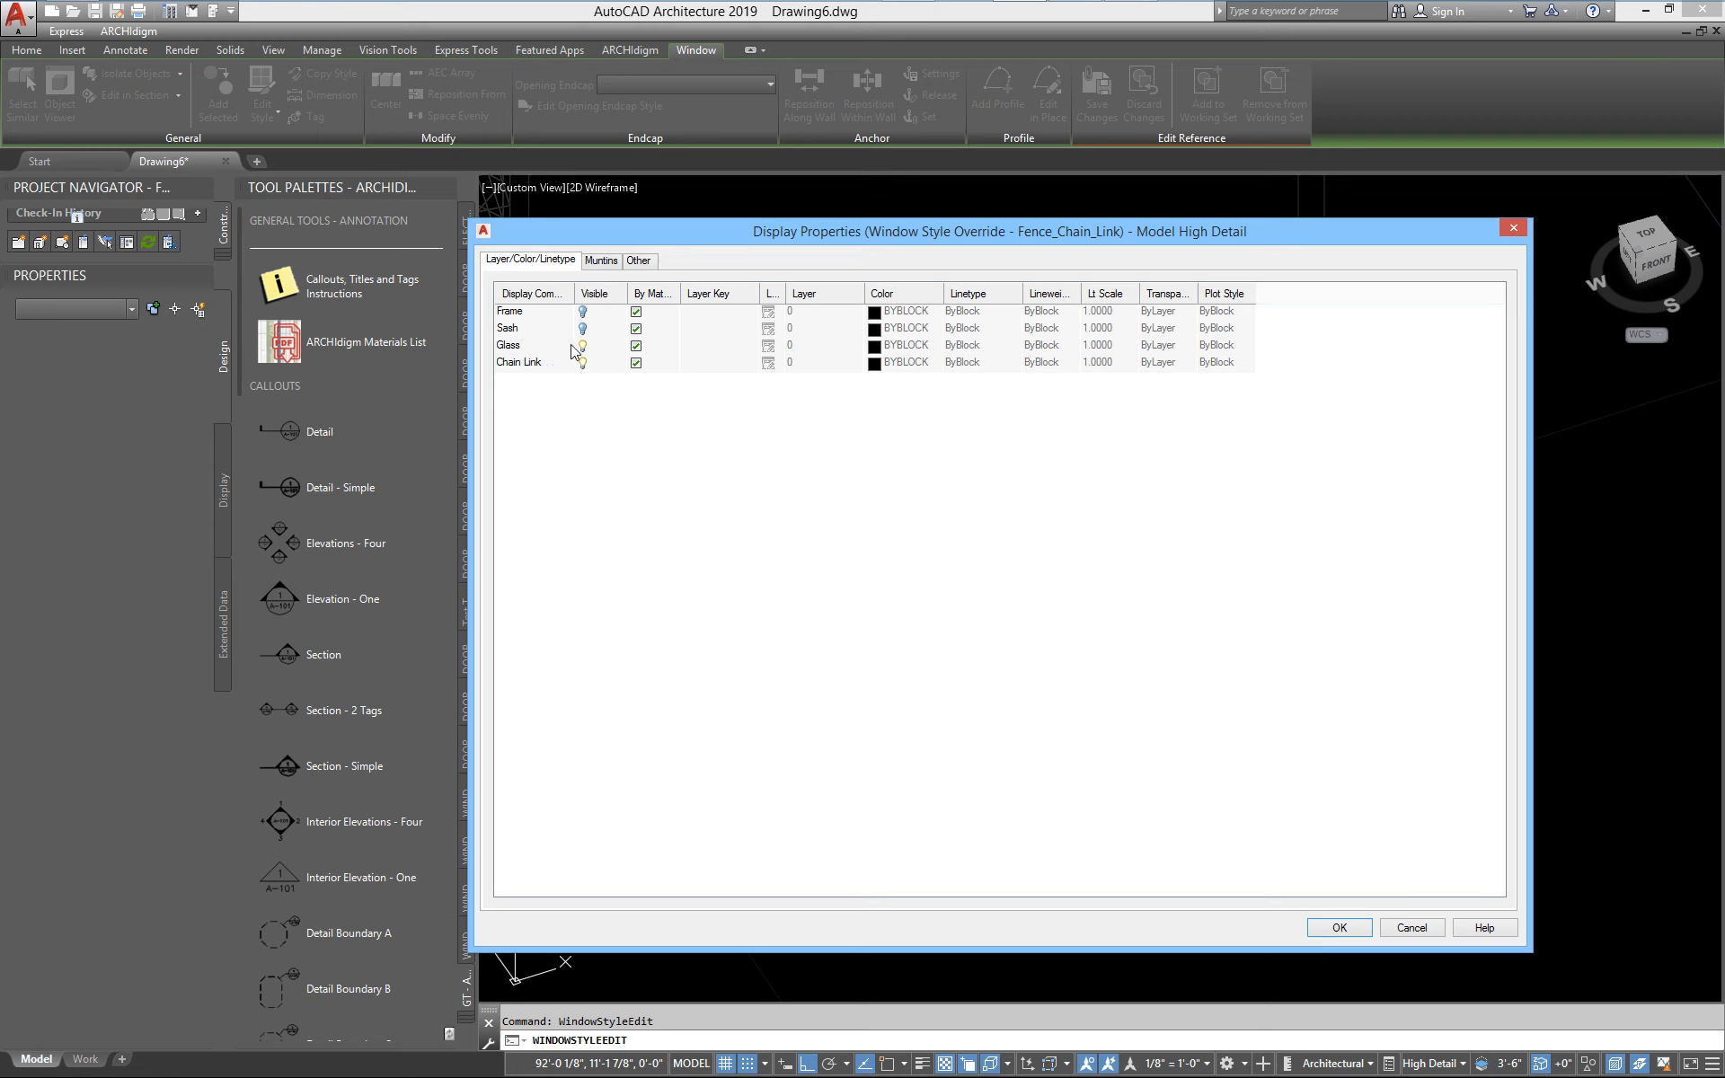
click(528, 349)
click(1423, 931)
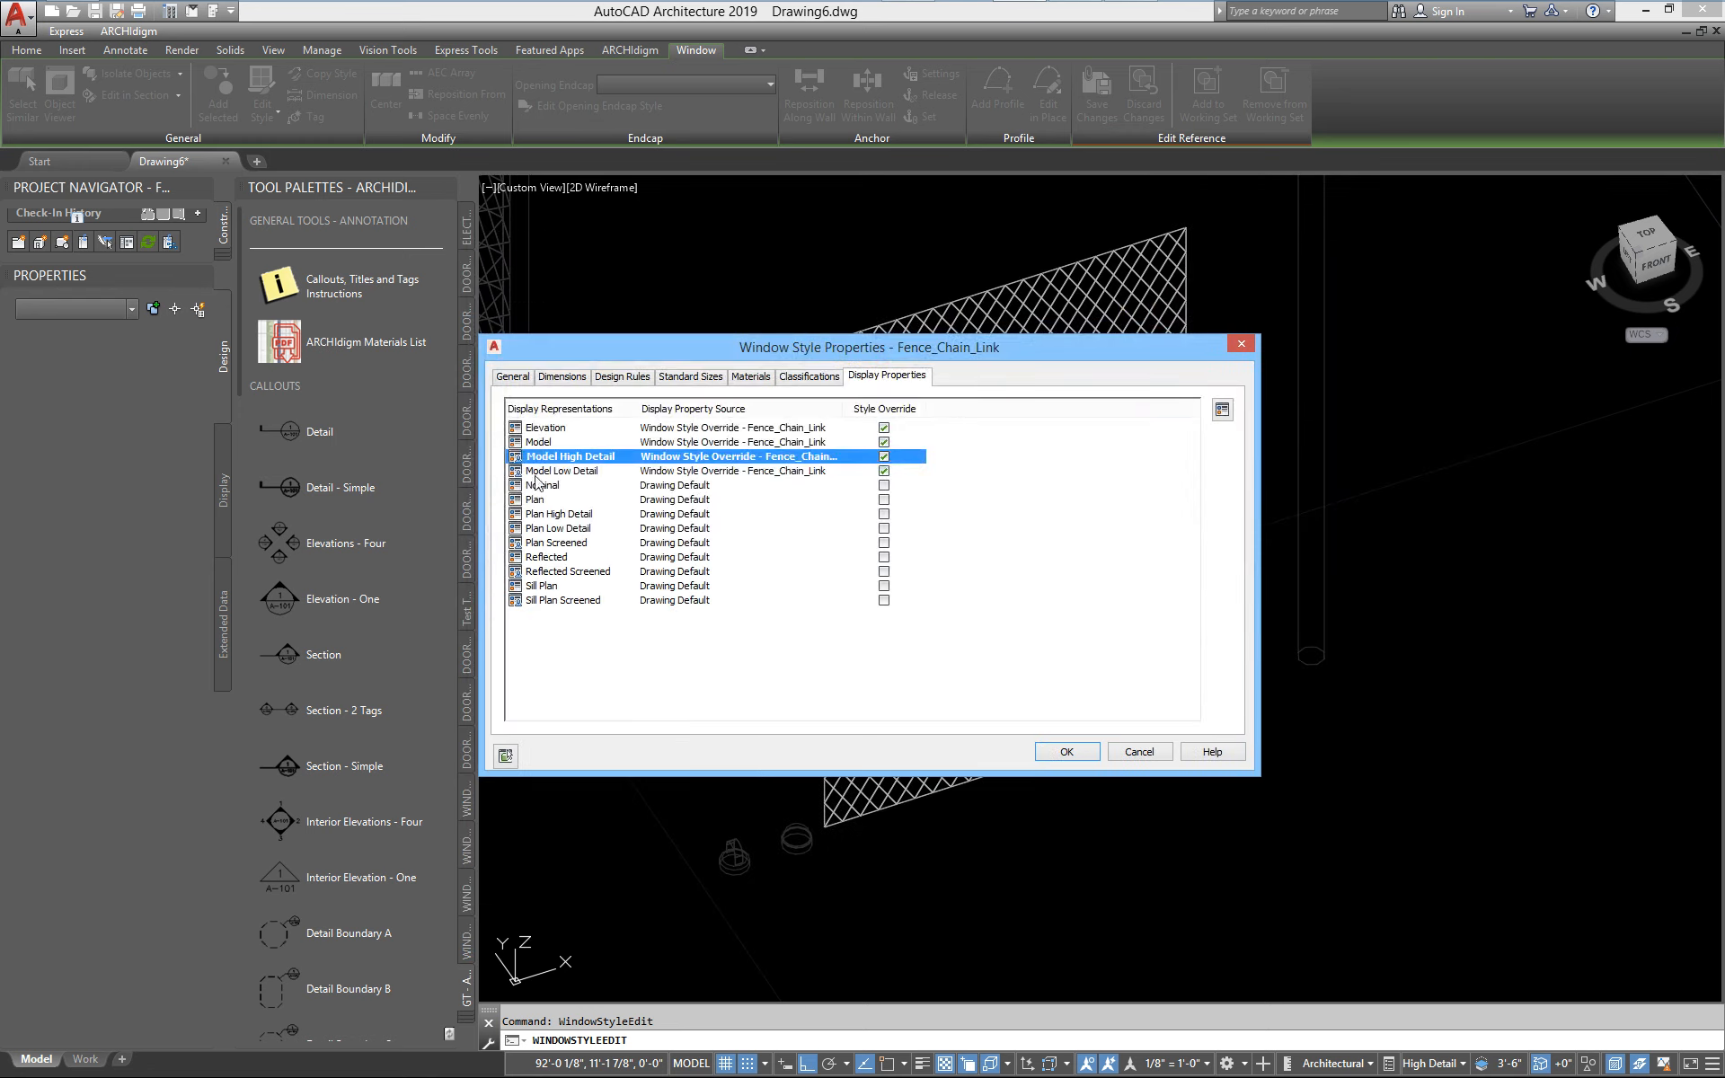
Recheck the Elevation override's visible components and close the Fence_Chain_Link window style without changes
double_click(545, 429)
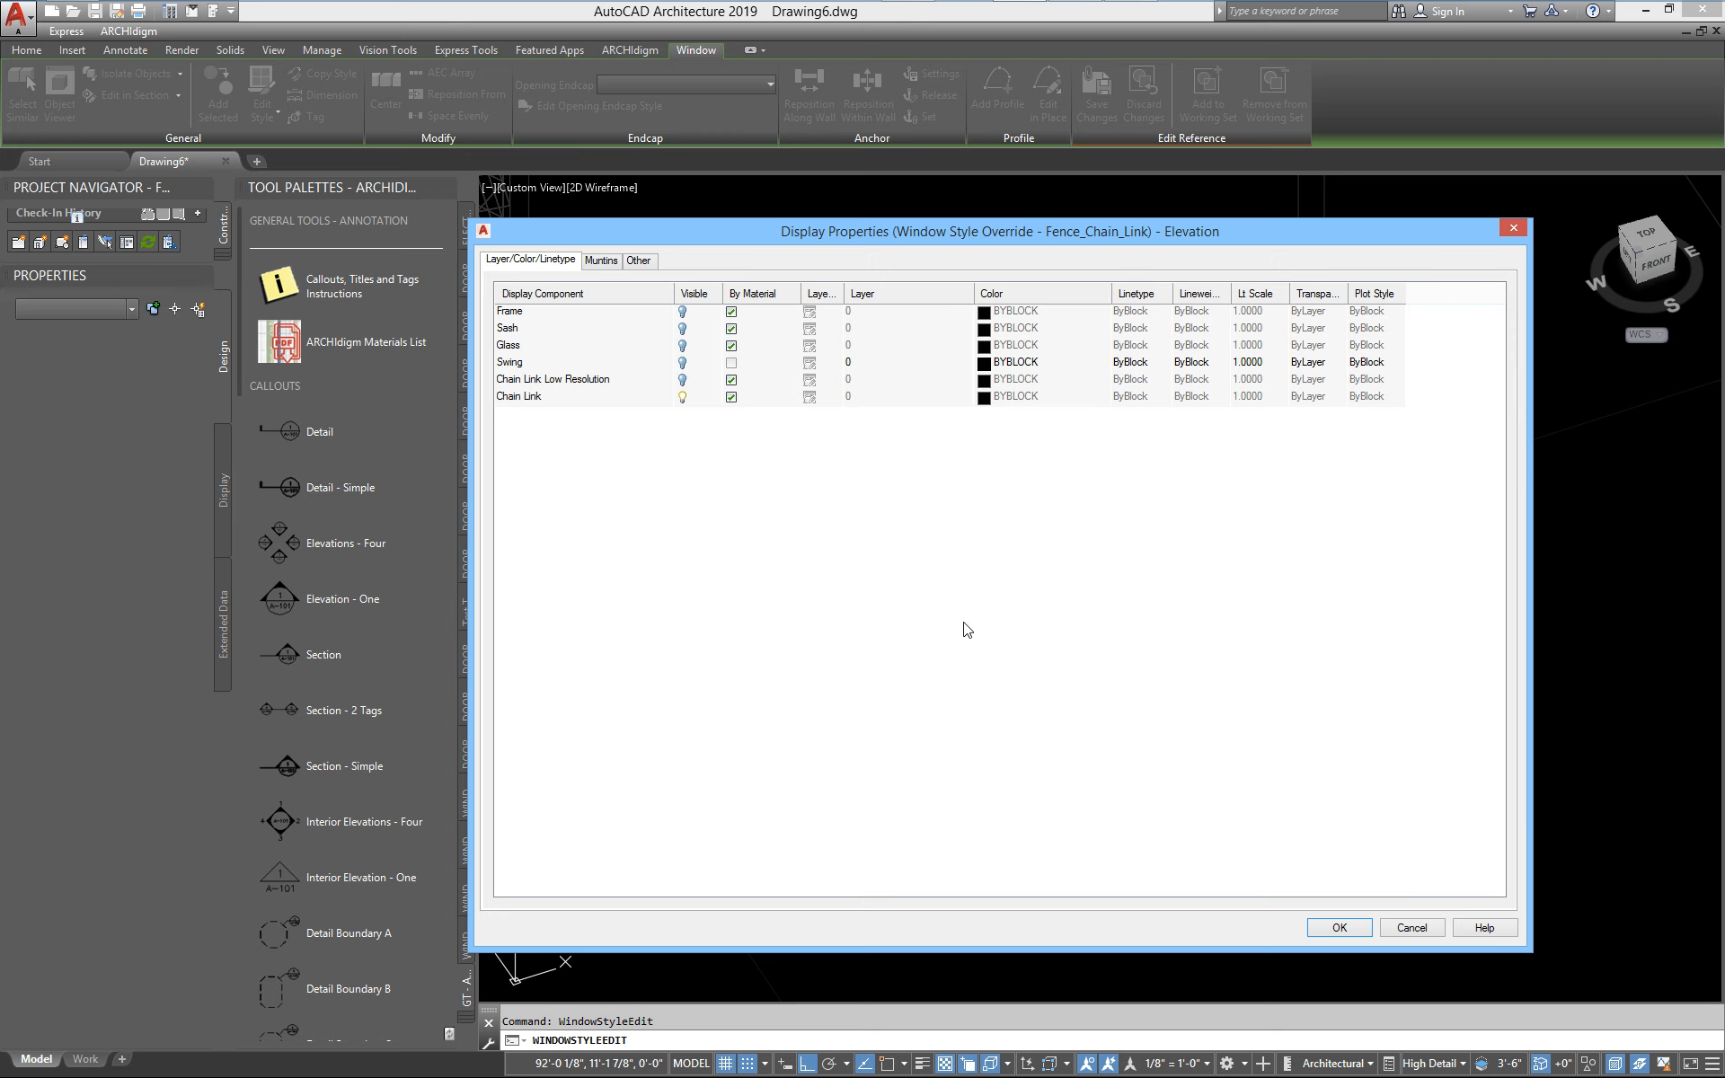
click(1411, 928)
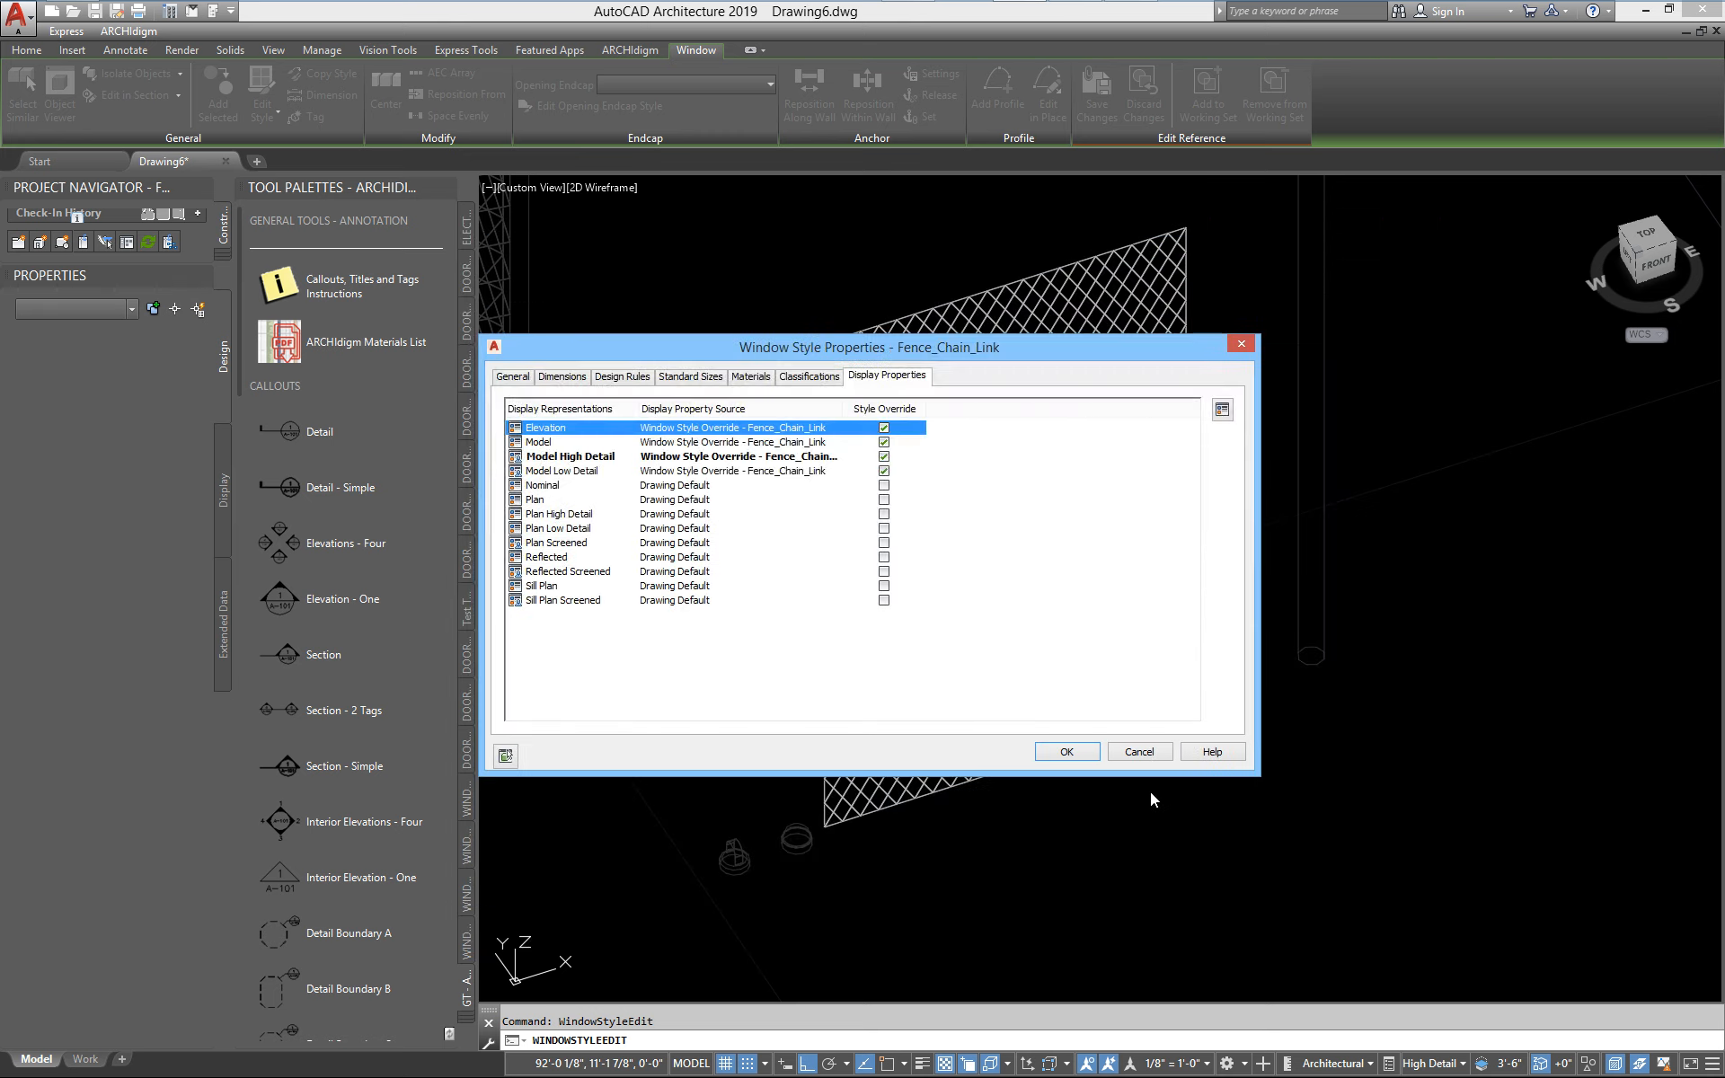
click(1139, 752)
scroll(1087, 763, down, 3)
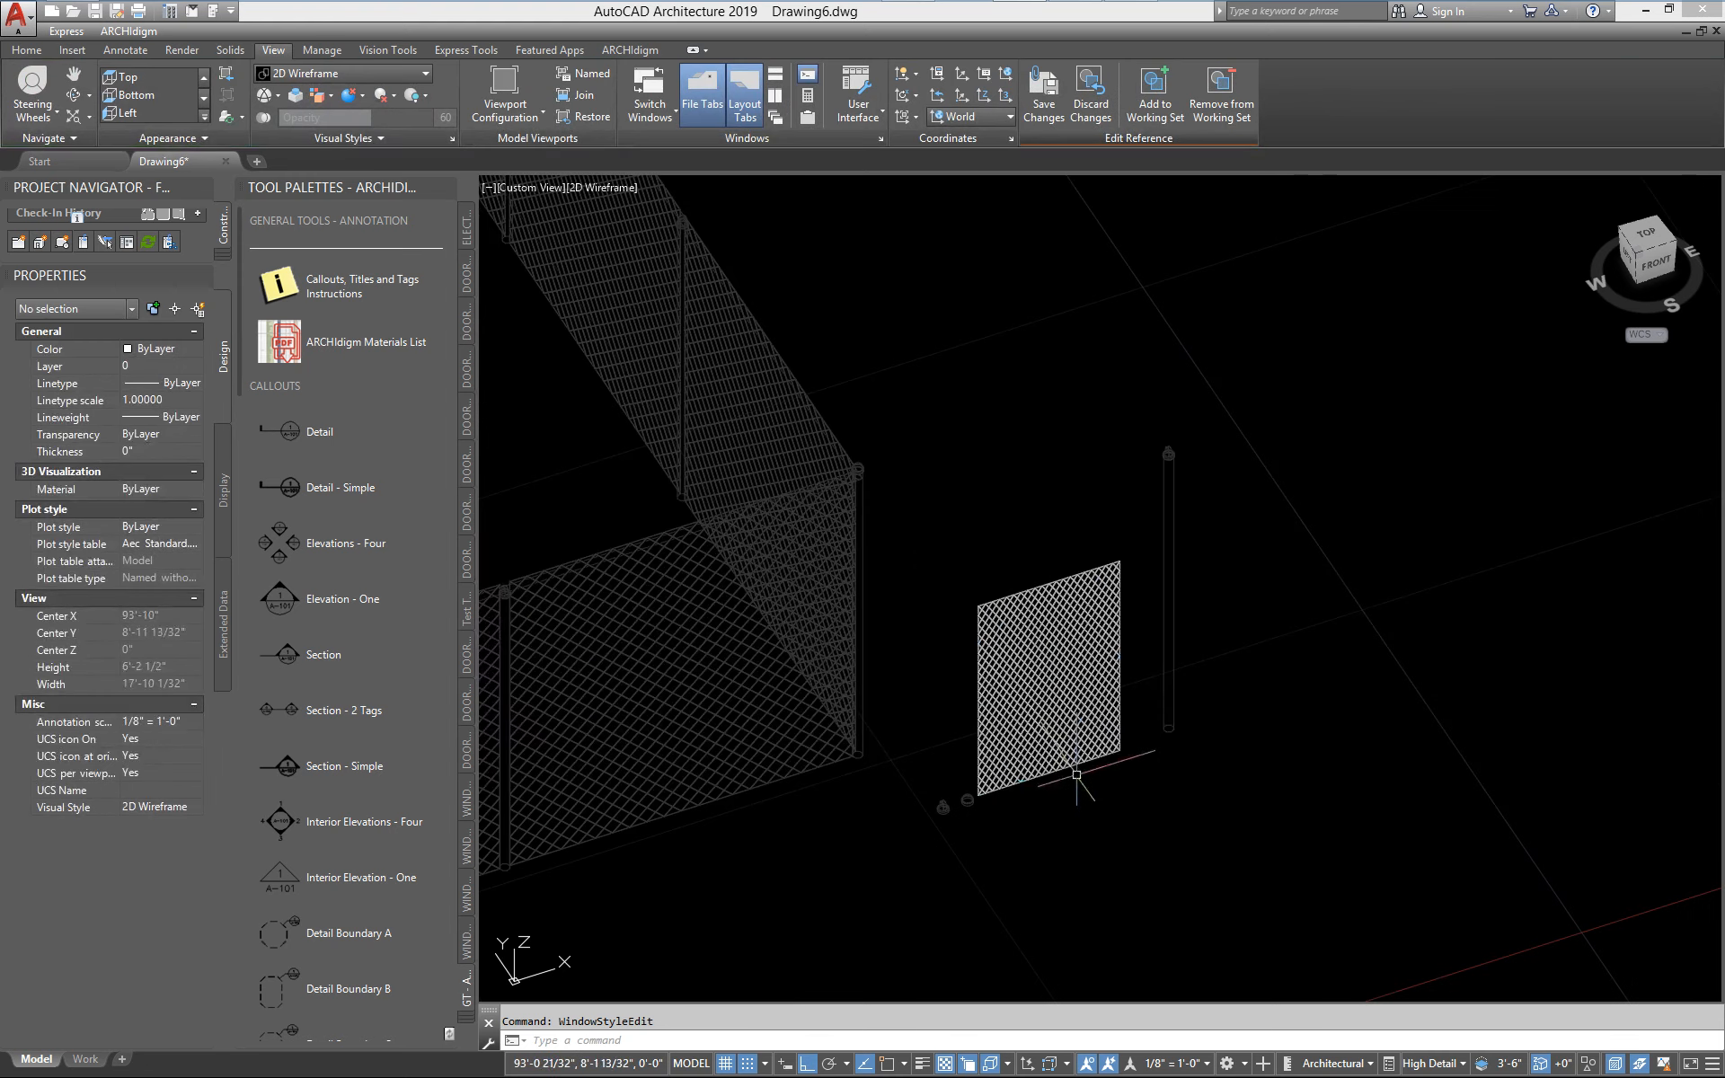
click(1090, 99)
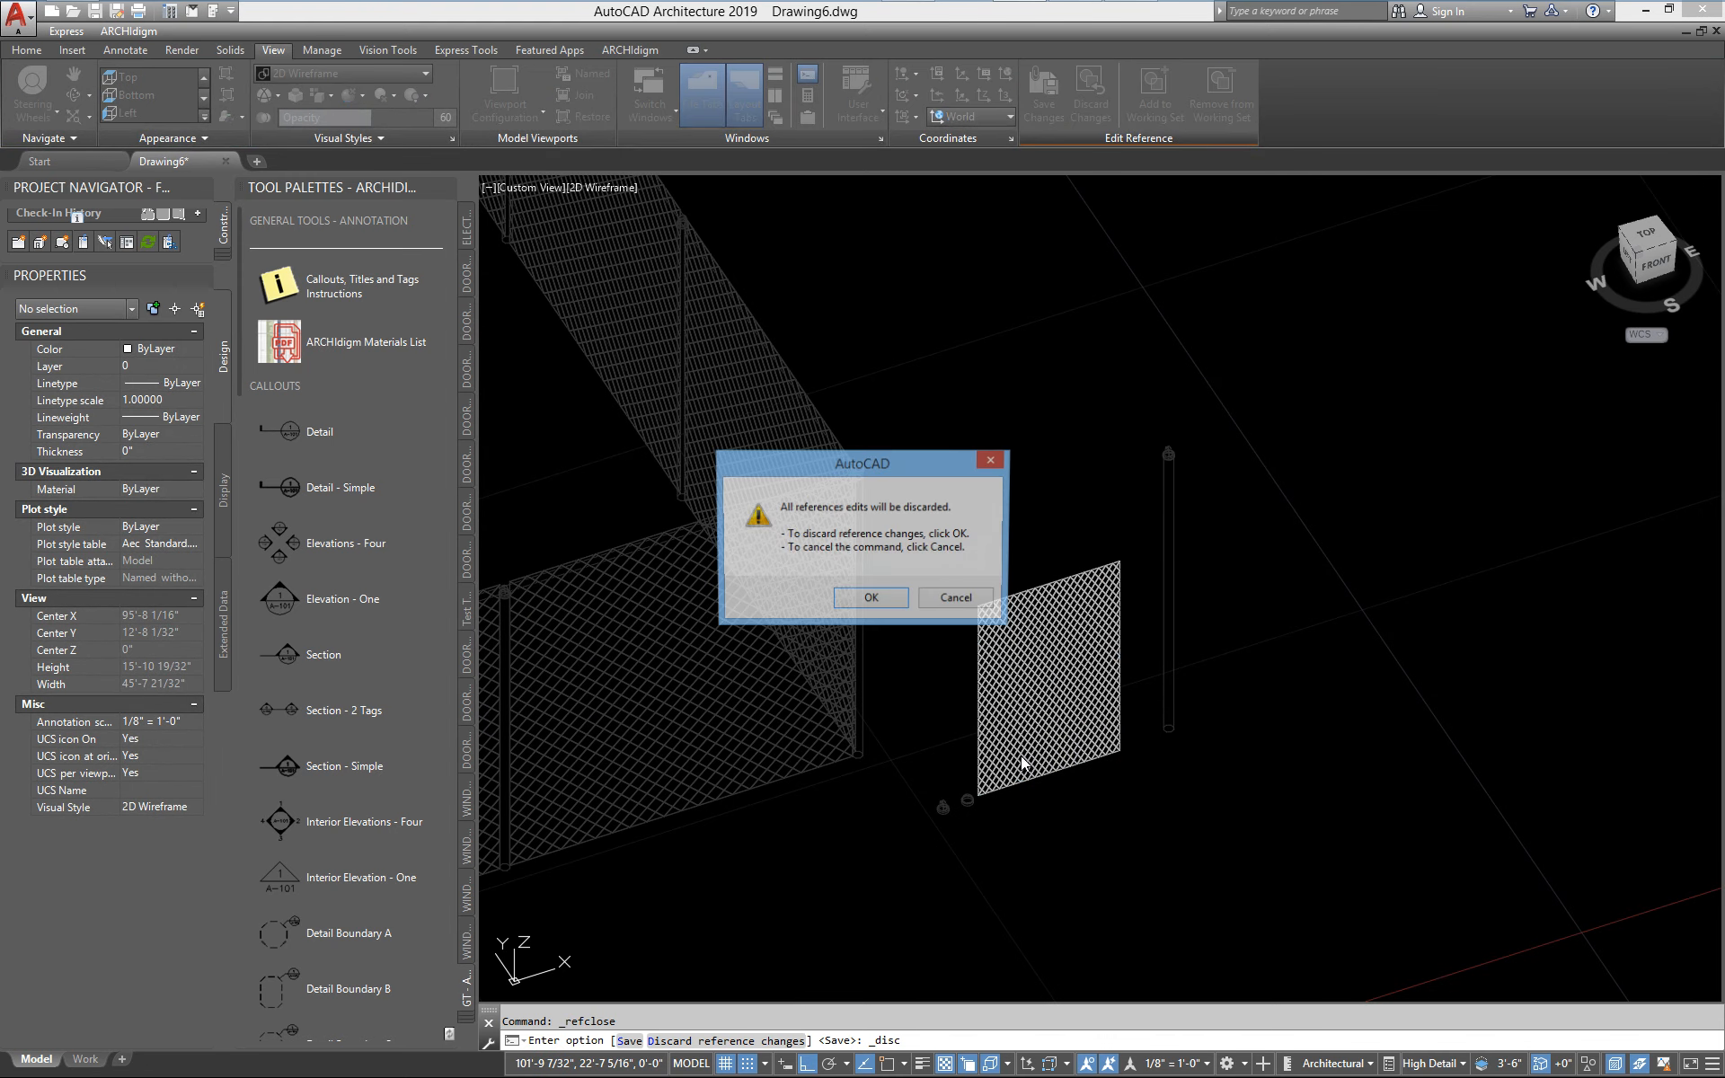
click(955, 601)
Switch the drawing to the Front view to see the fence and mesh panel in elevation
scroll(1028, 717, up, 4)
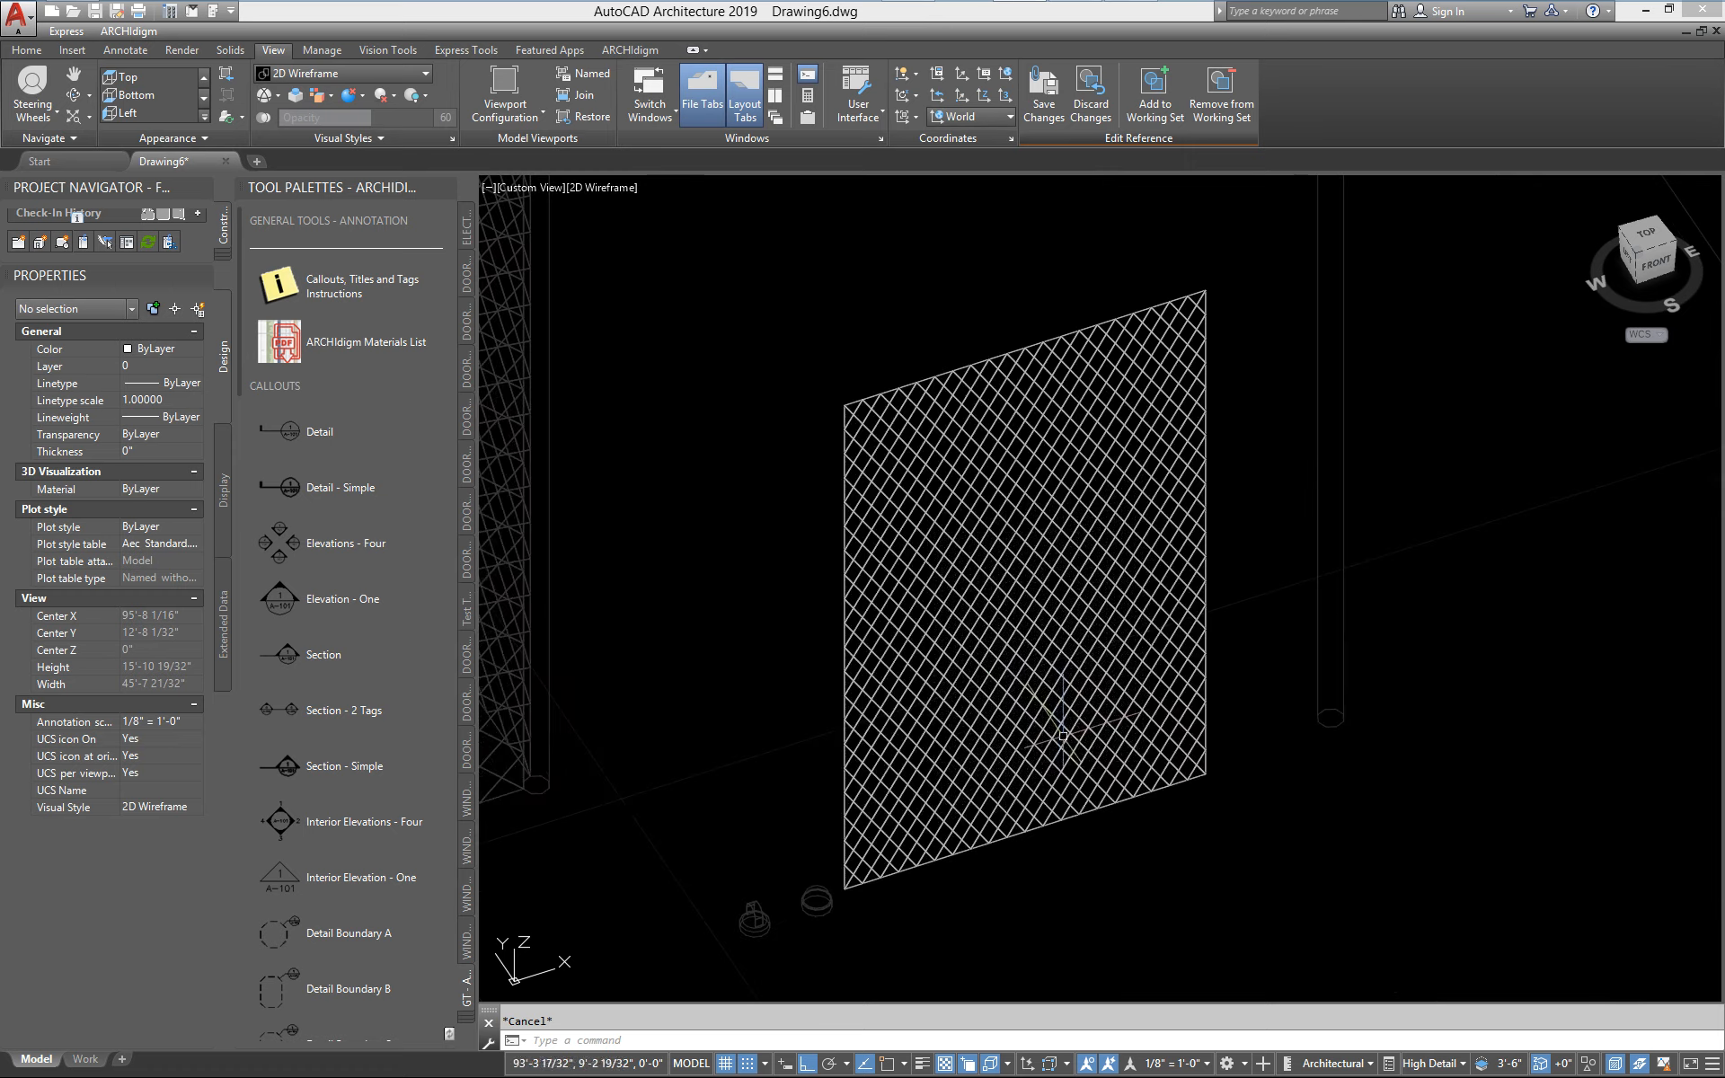
scroll(1021, 724, down, 3)
scroll(1212, 704, down, 2)
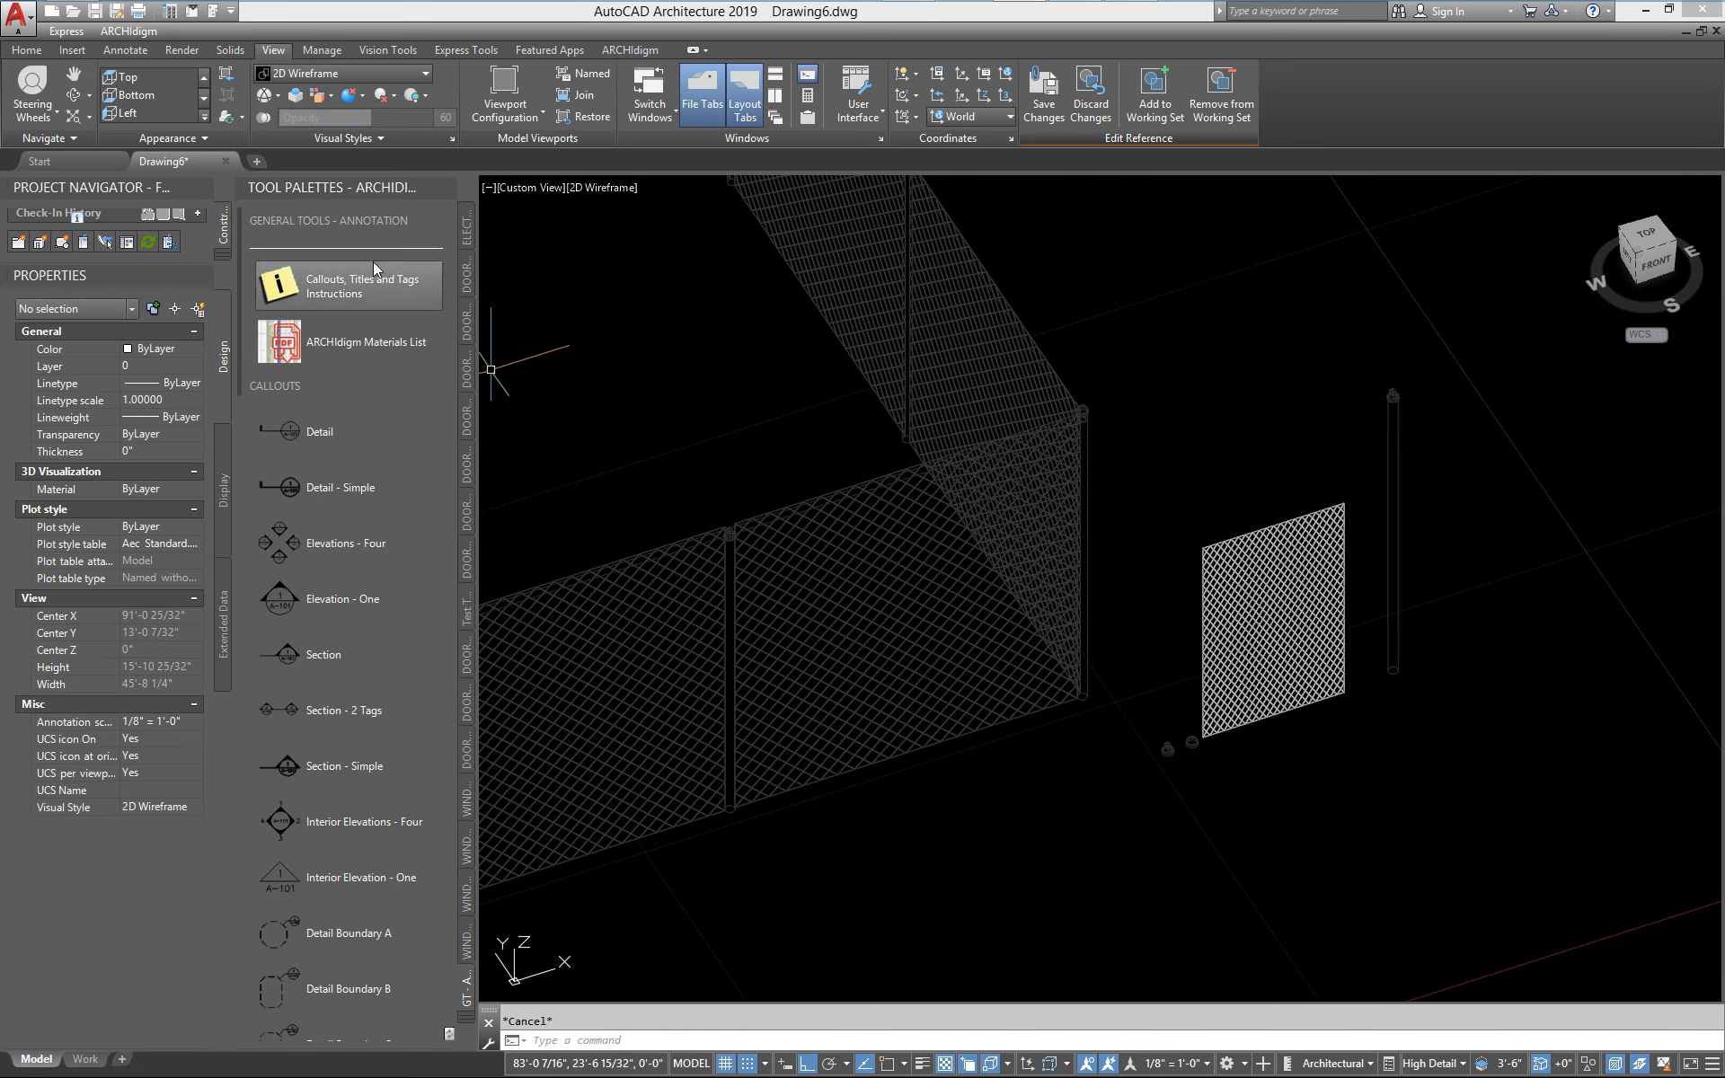
click(303, 78)
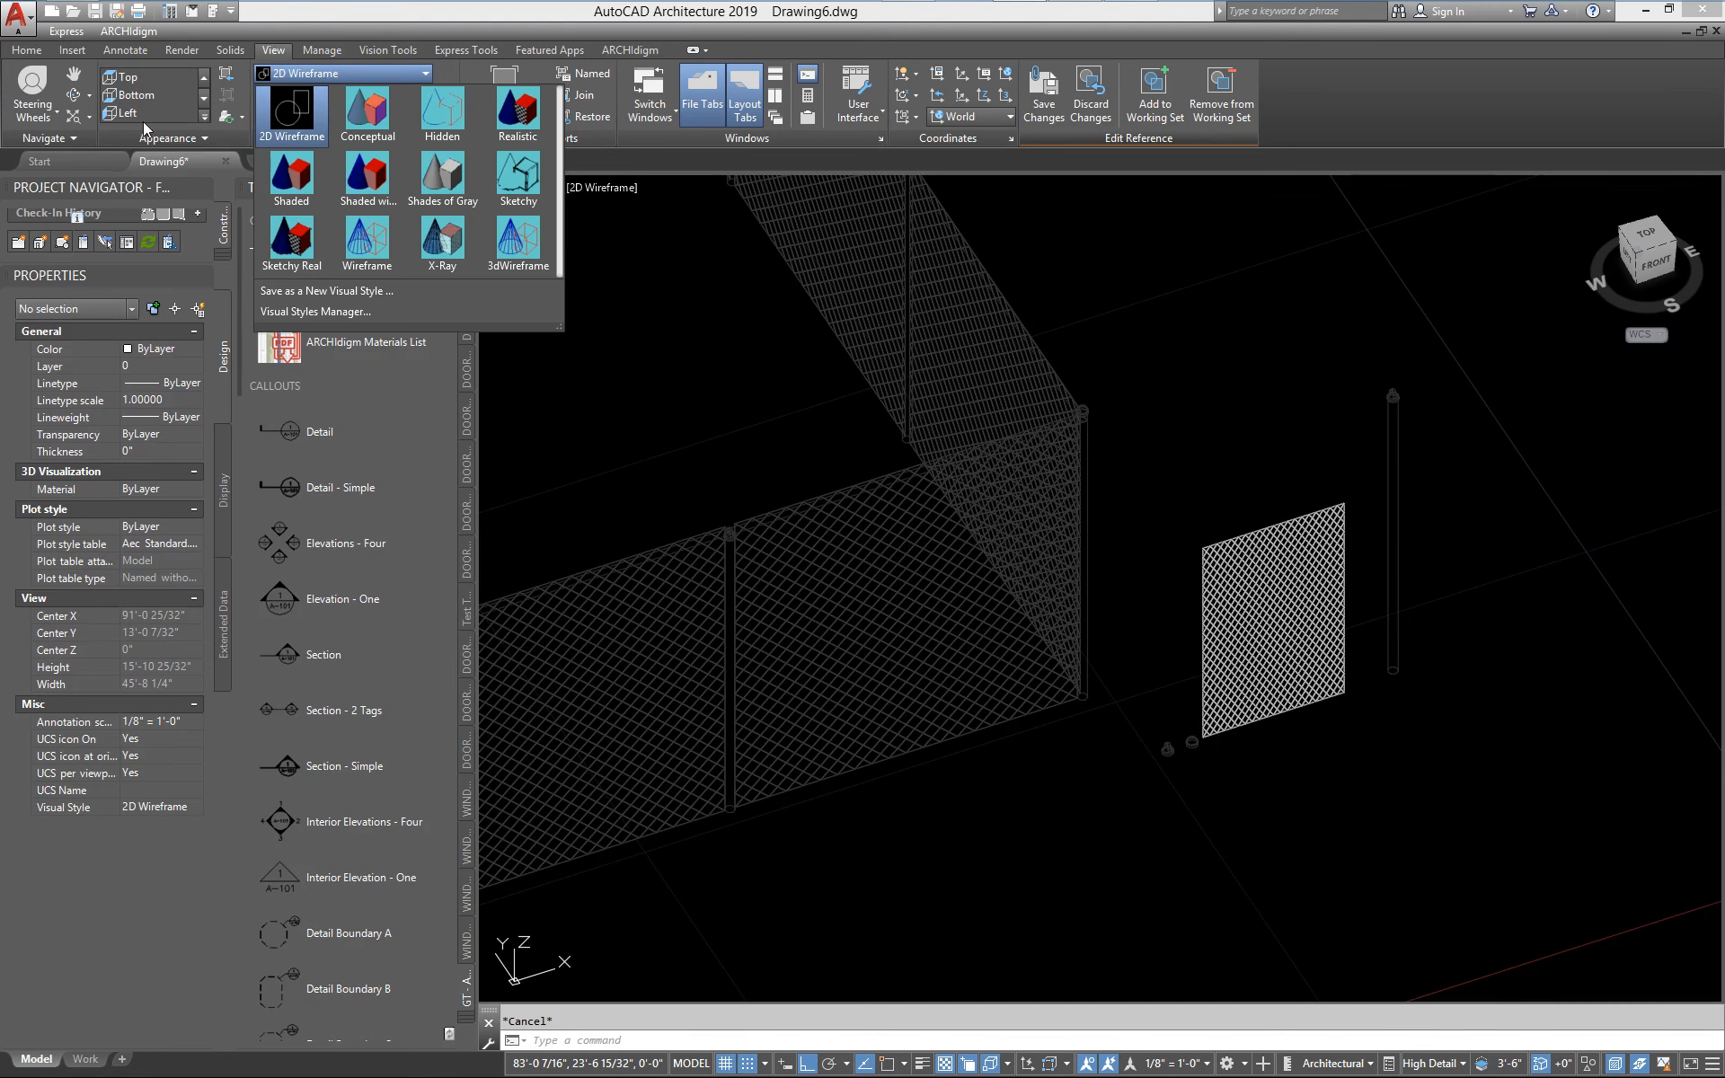
click(203, 117)
click(203, 116)
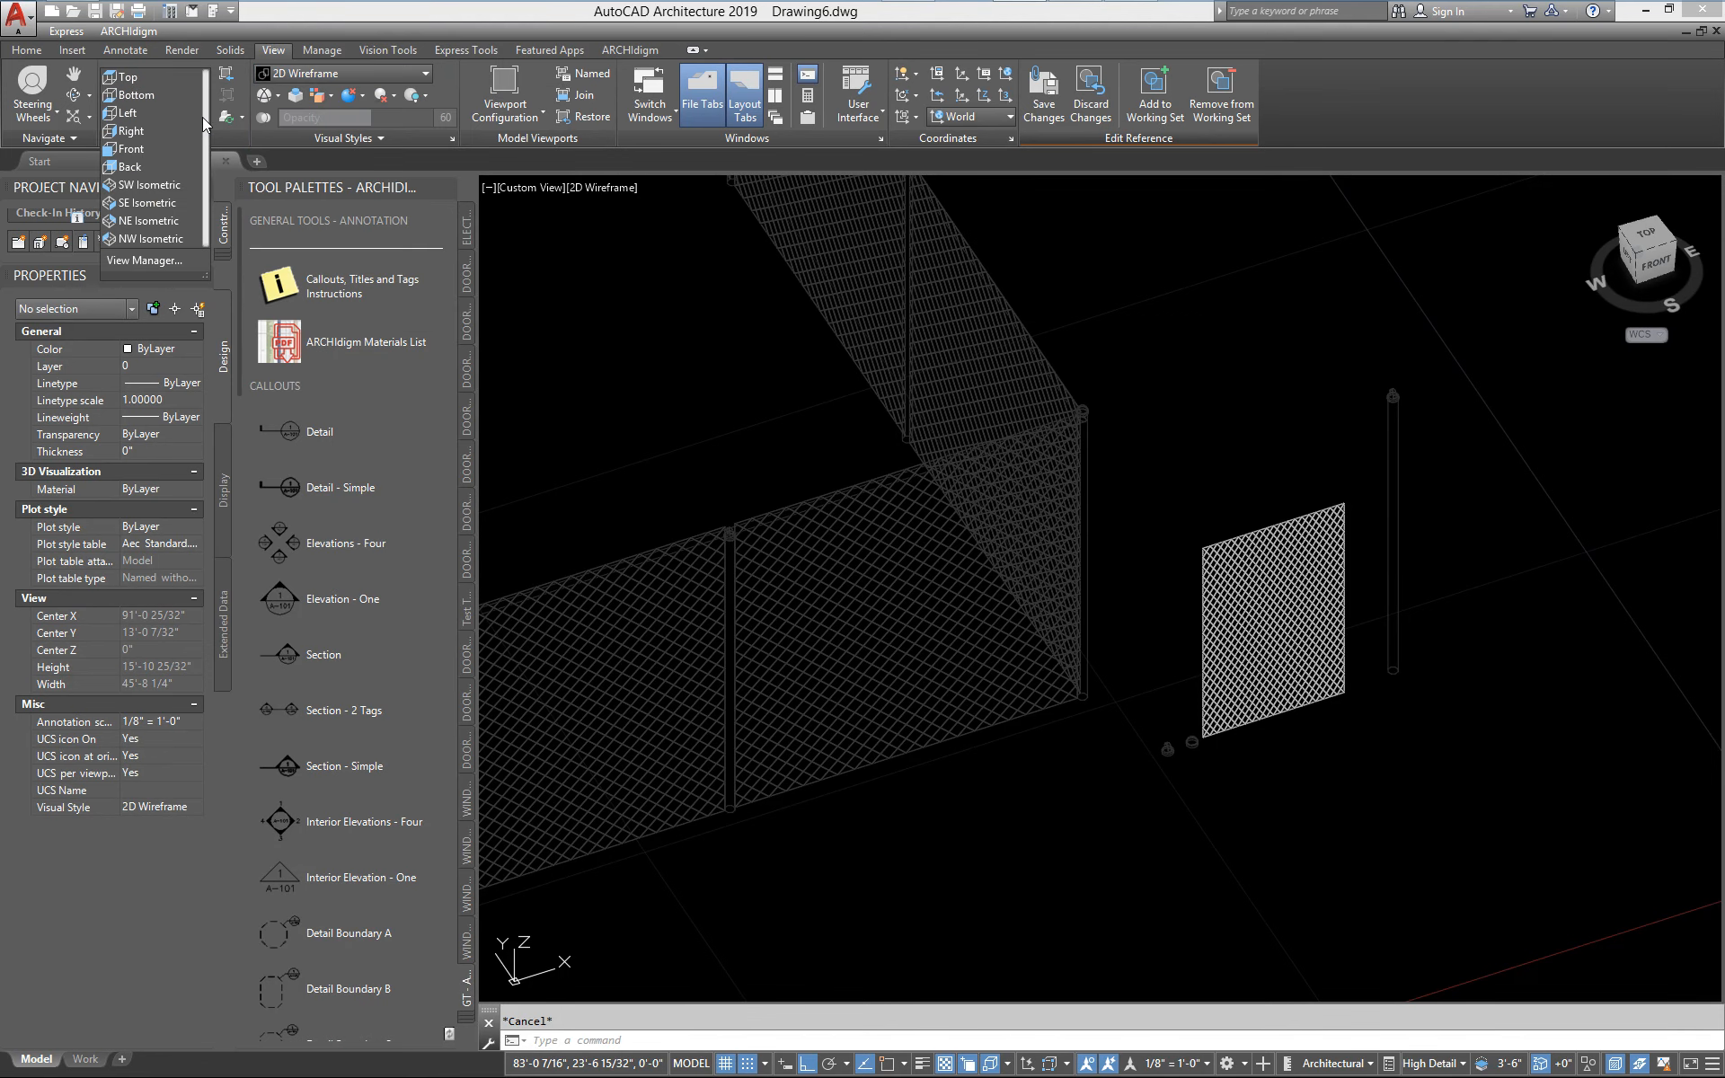
click(142, 151)
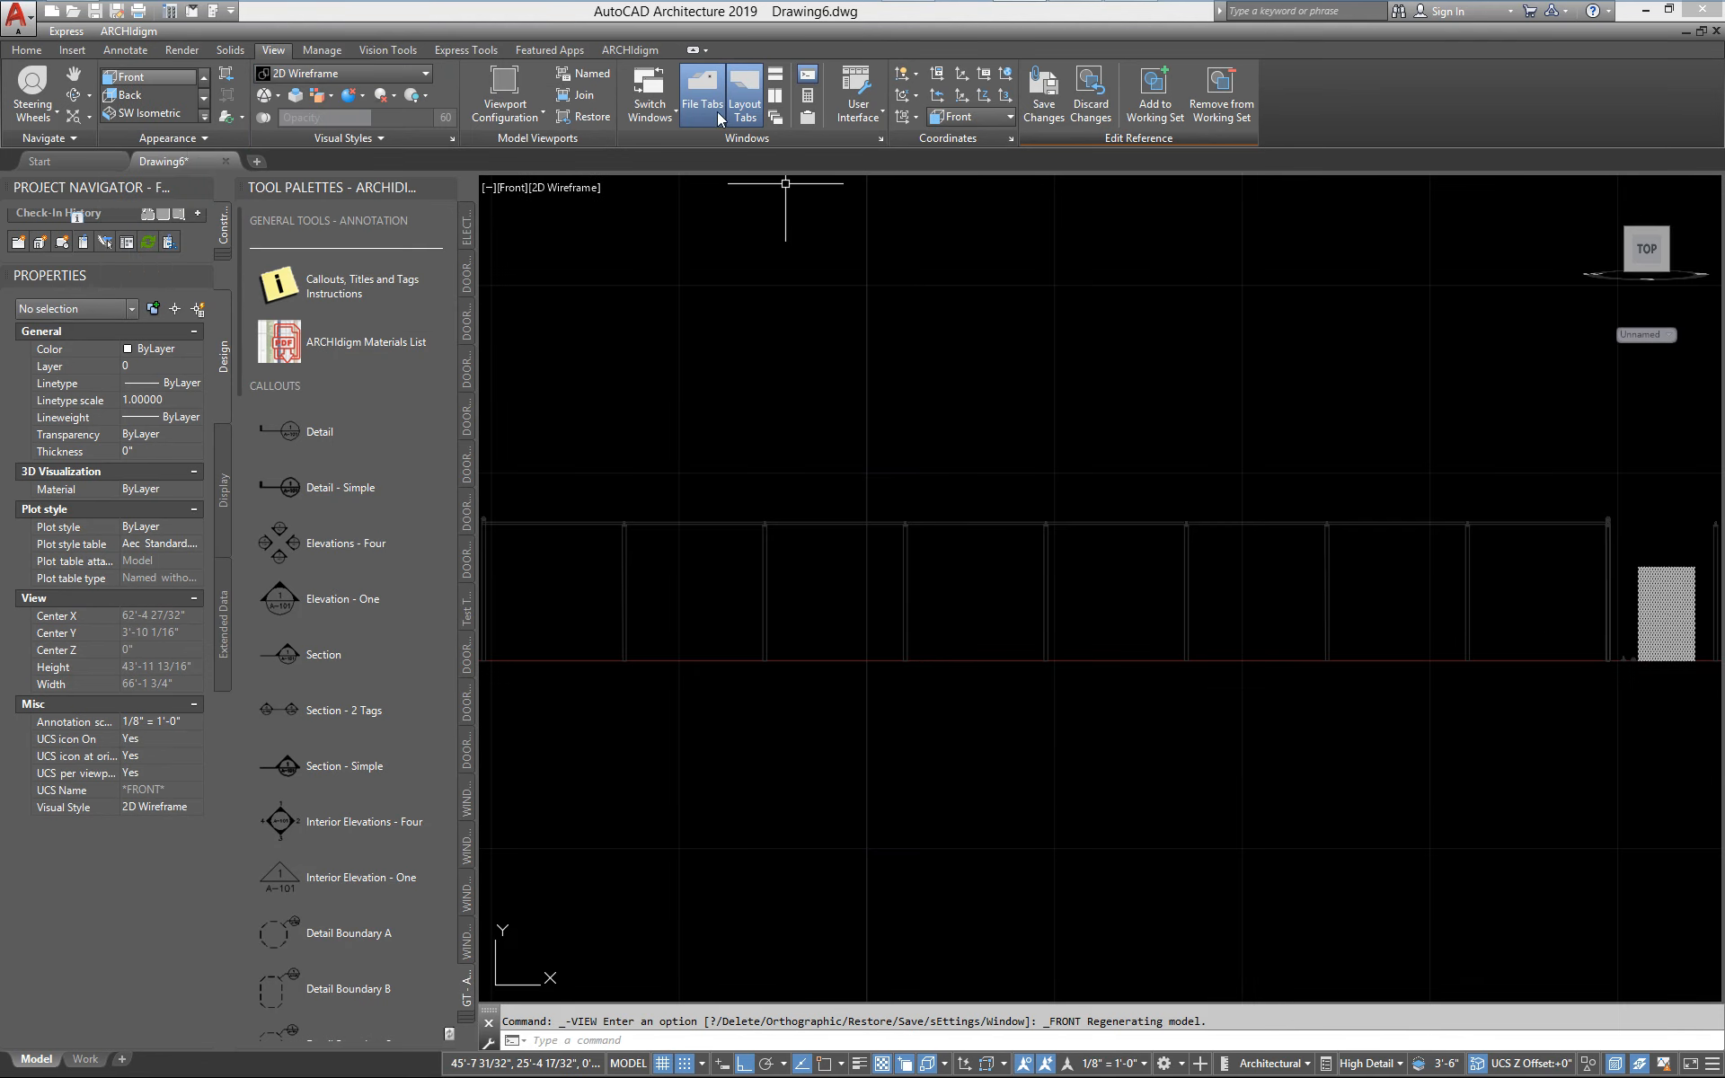
Discard all reference edits to leave the in-place block editing, and examine the fence's chain link mesh in elevation
click(1090, 95)
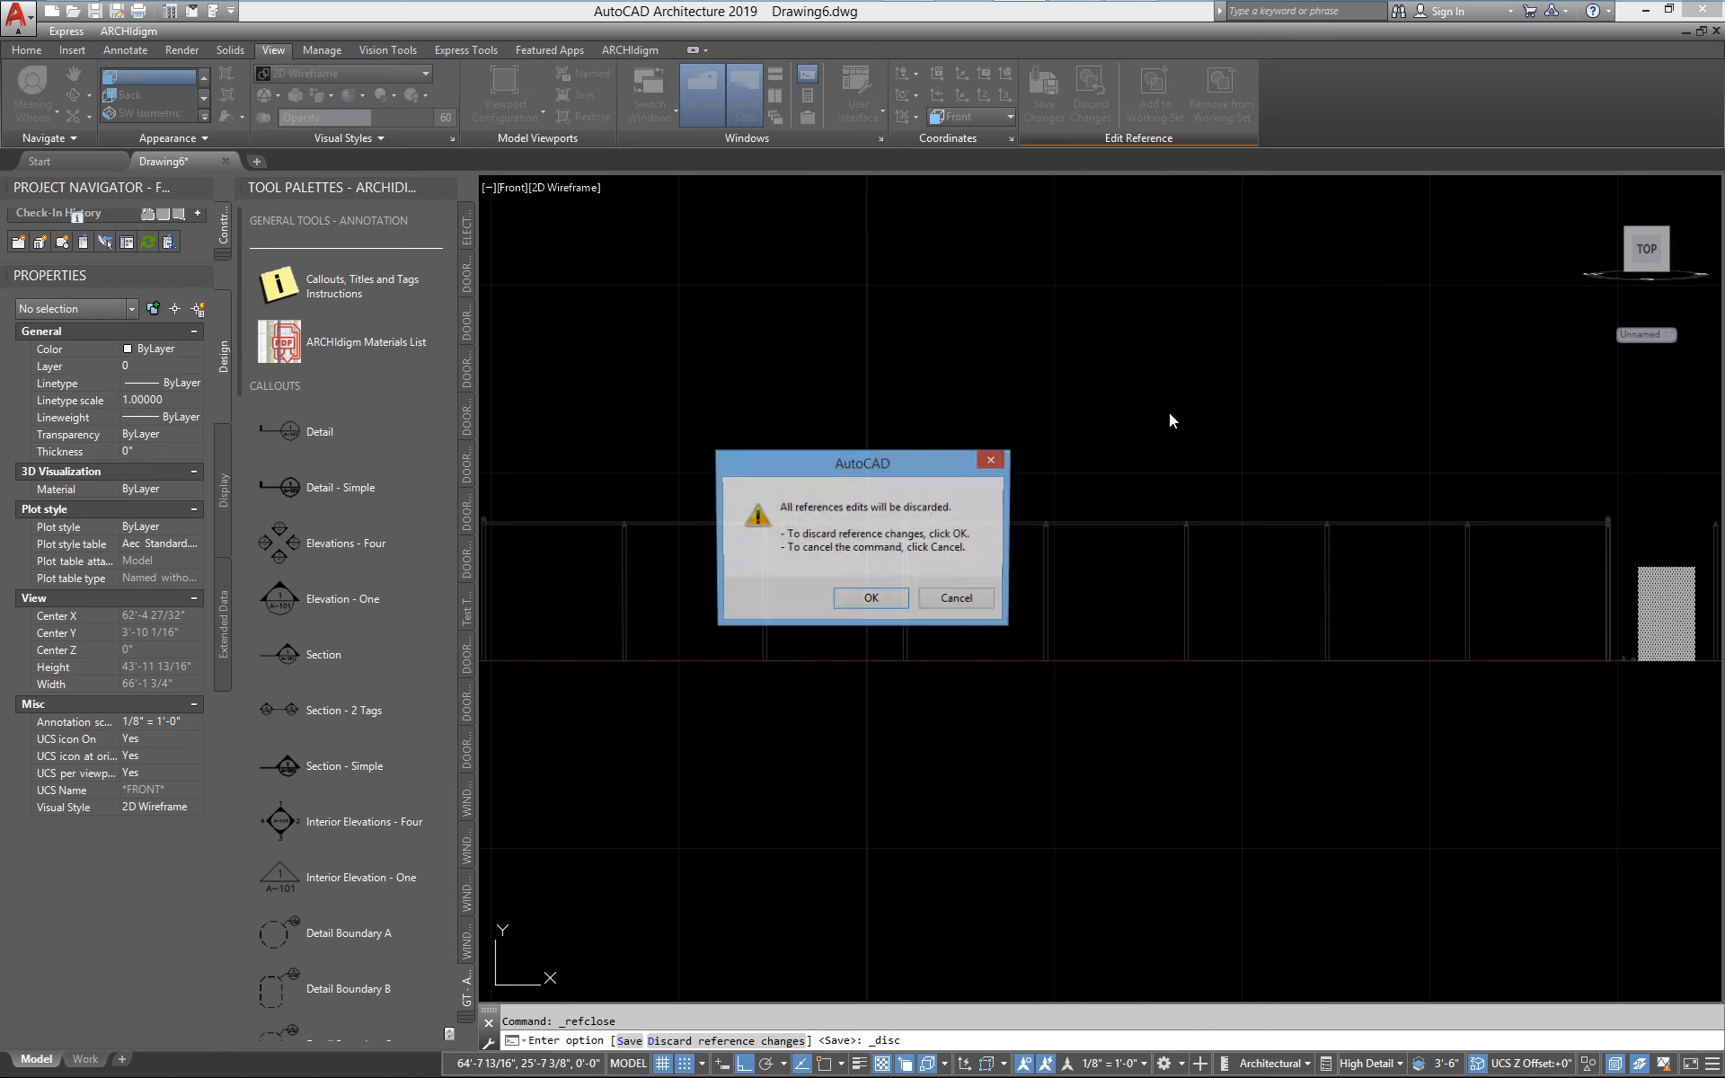
click(890, 603)
scroll(993, 588, up, 5)
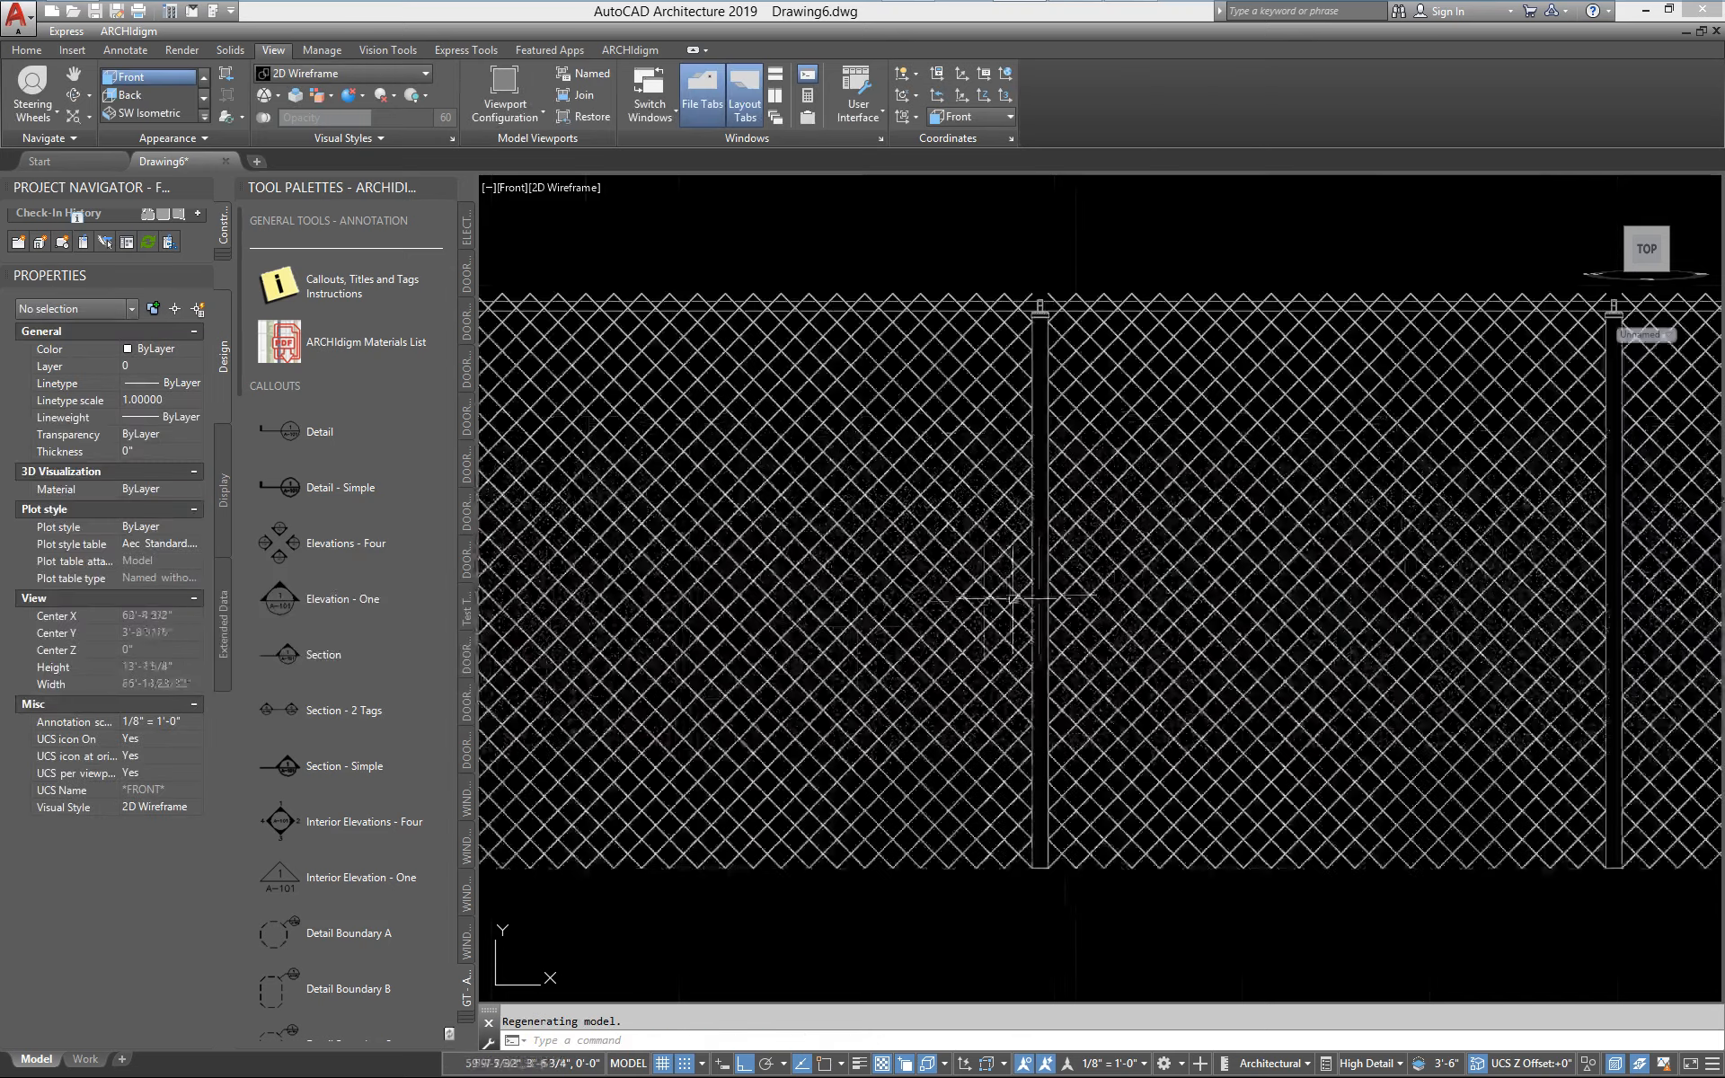
scroll(839, 627, up, 3)
middle_drag(884, 614, 890, 654)
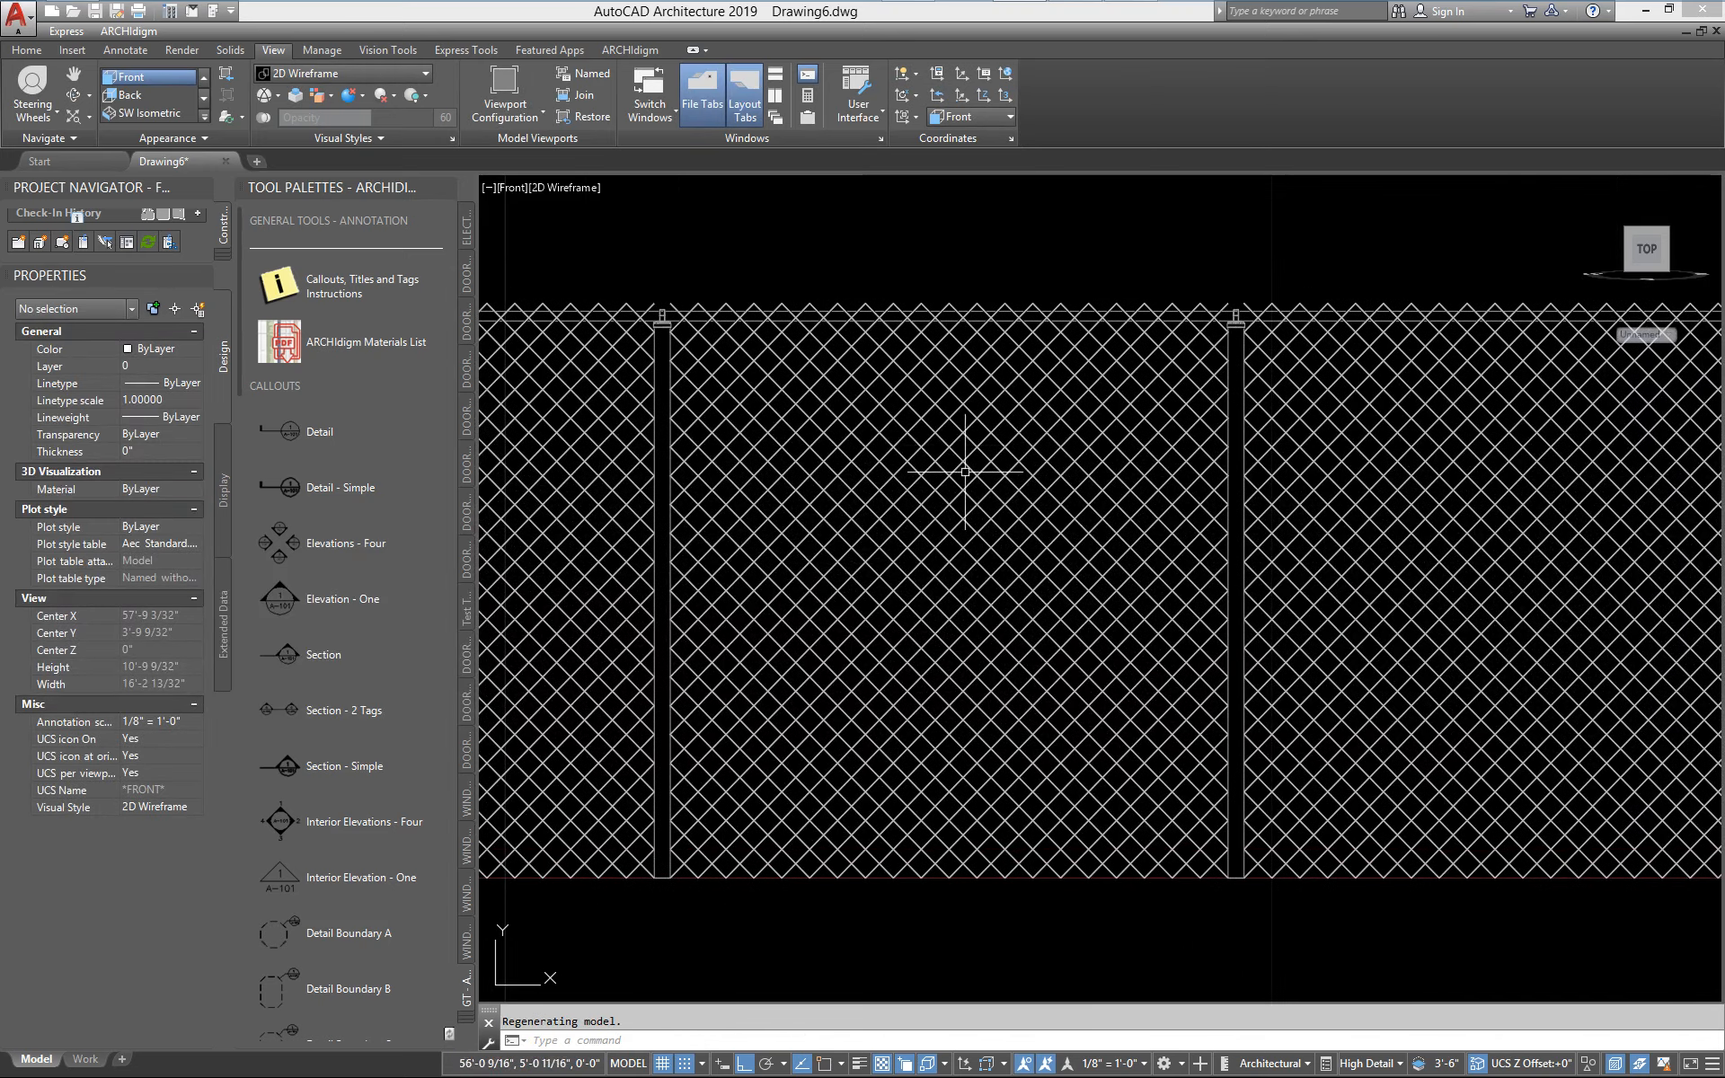
scroll(804, 803, down, 2)
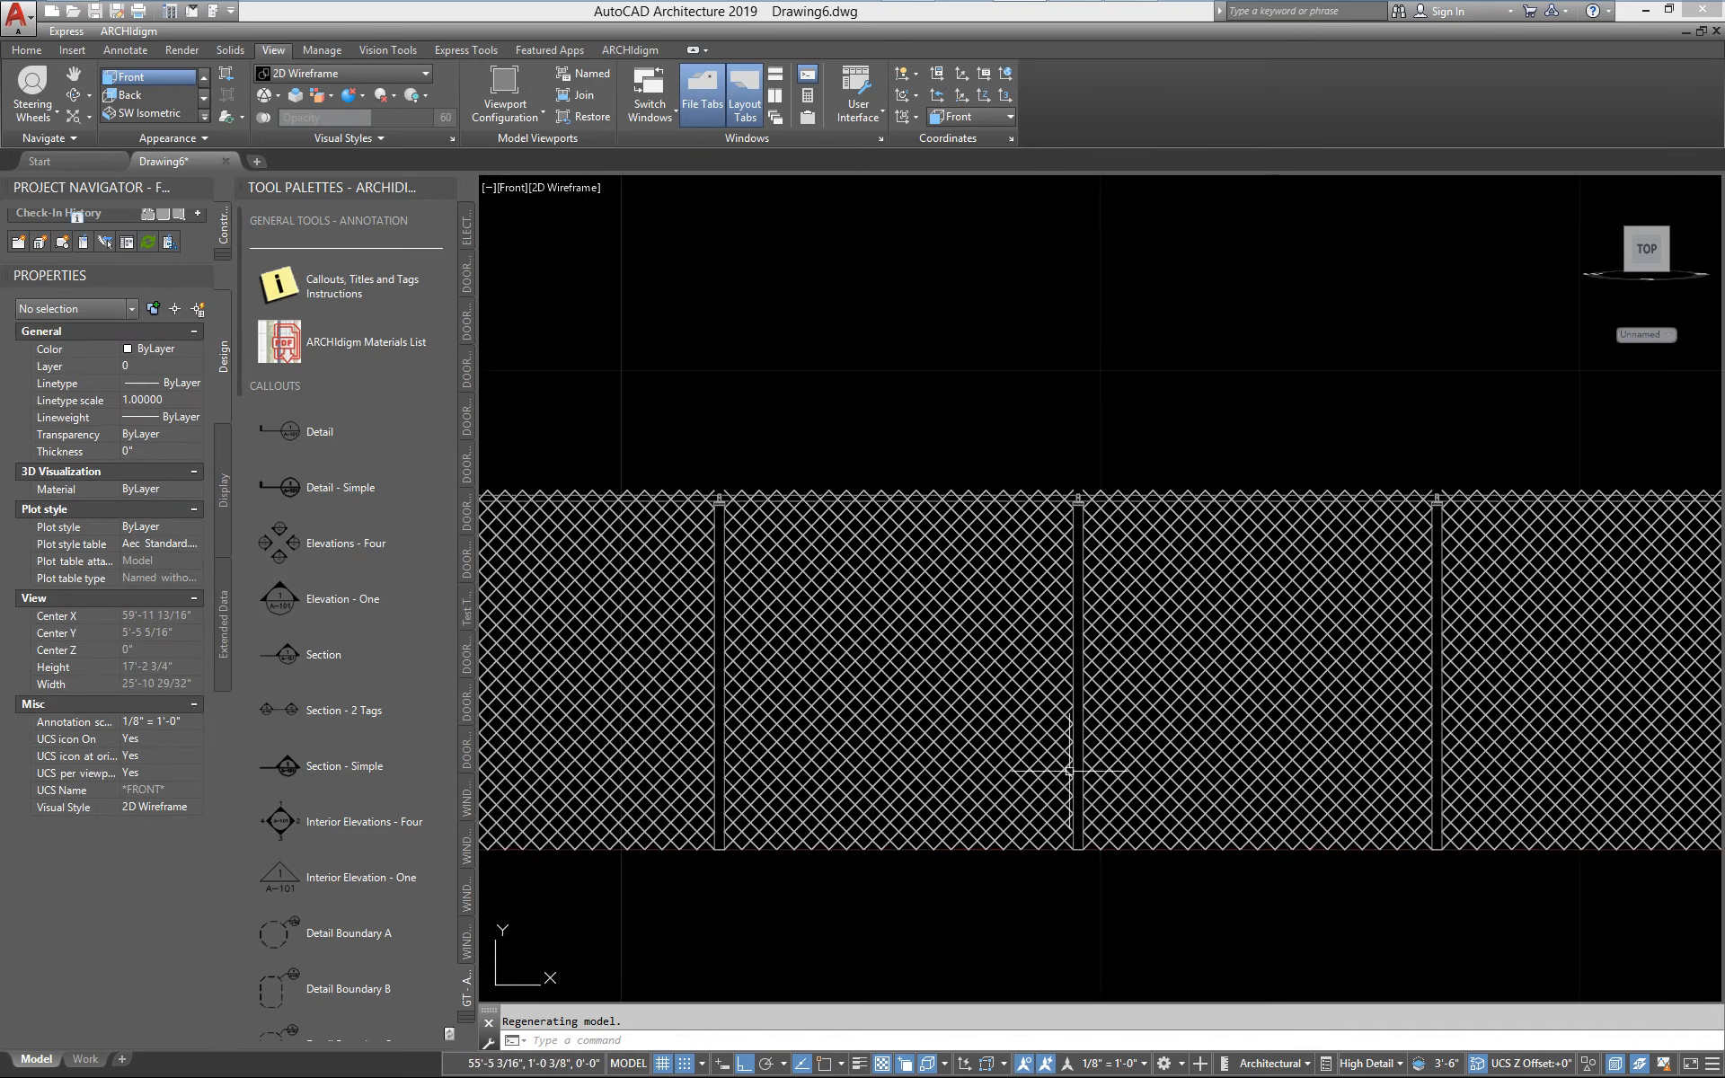
mouse_move(900, 747)
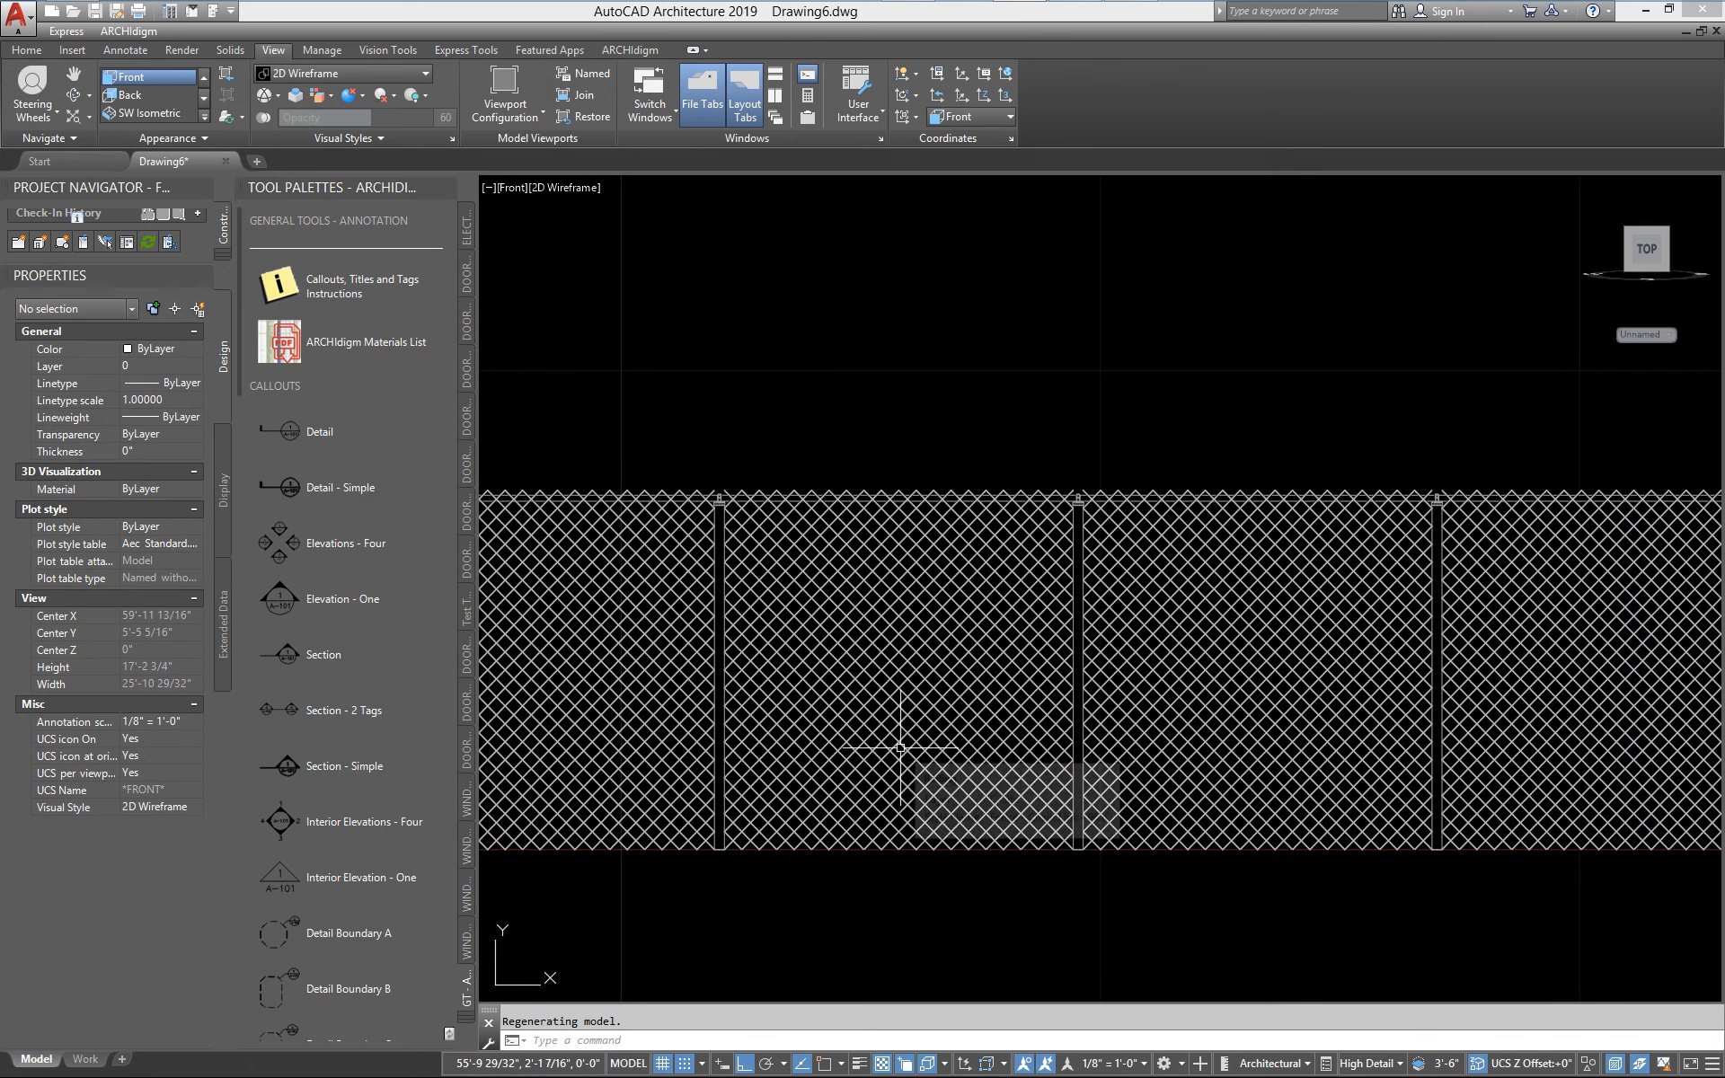
Open the Chain Link muntins block in the Elevation display override of the Fence_Chain_Link window style for editing
text(w)
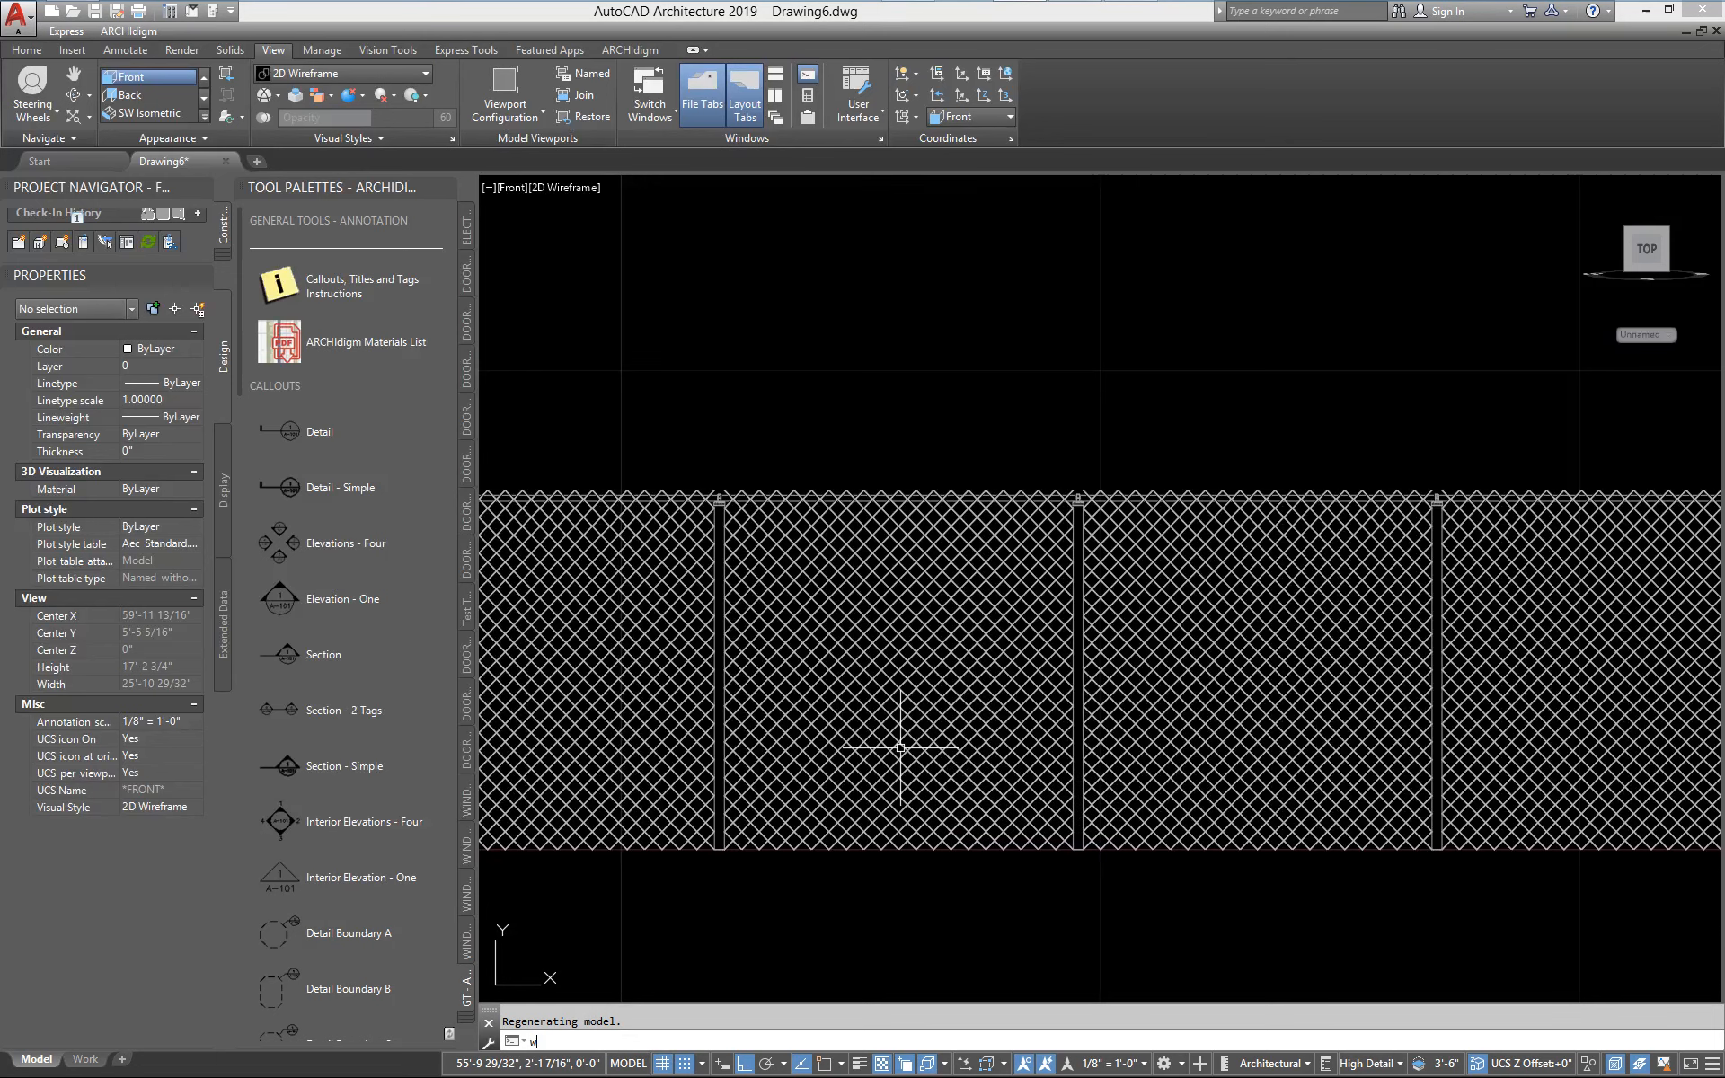
text(indowsty)
key(Return)
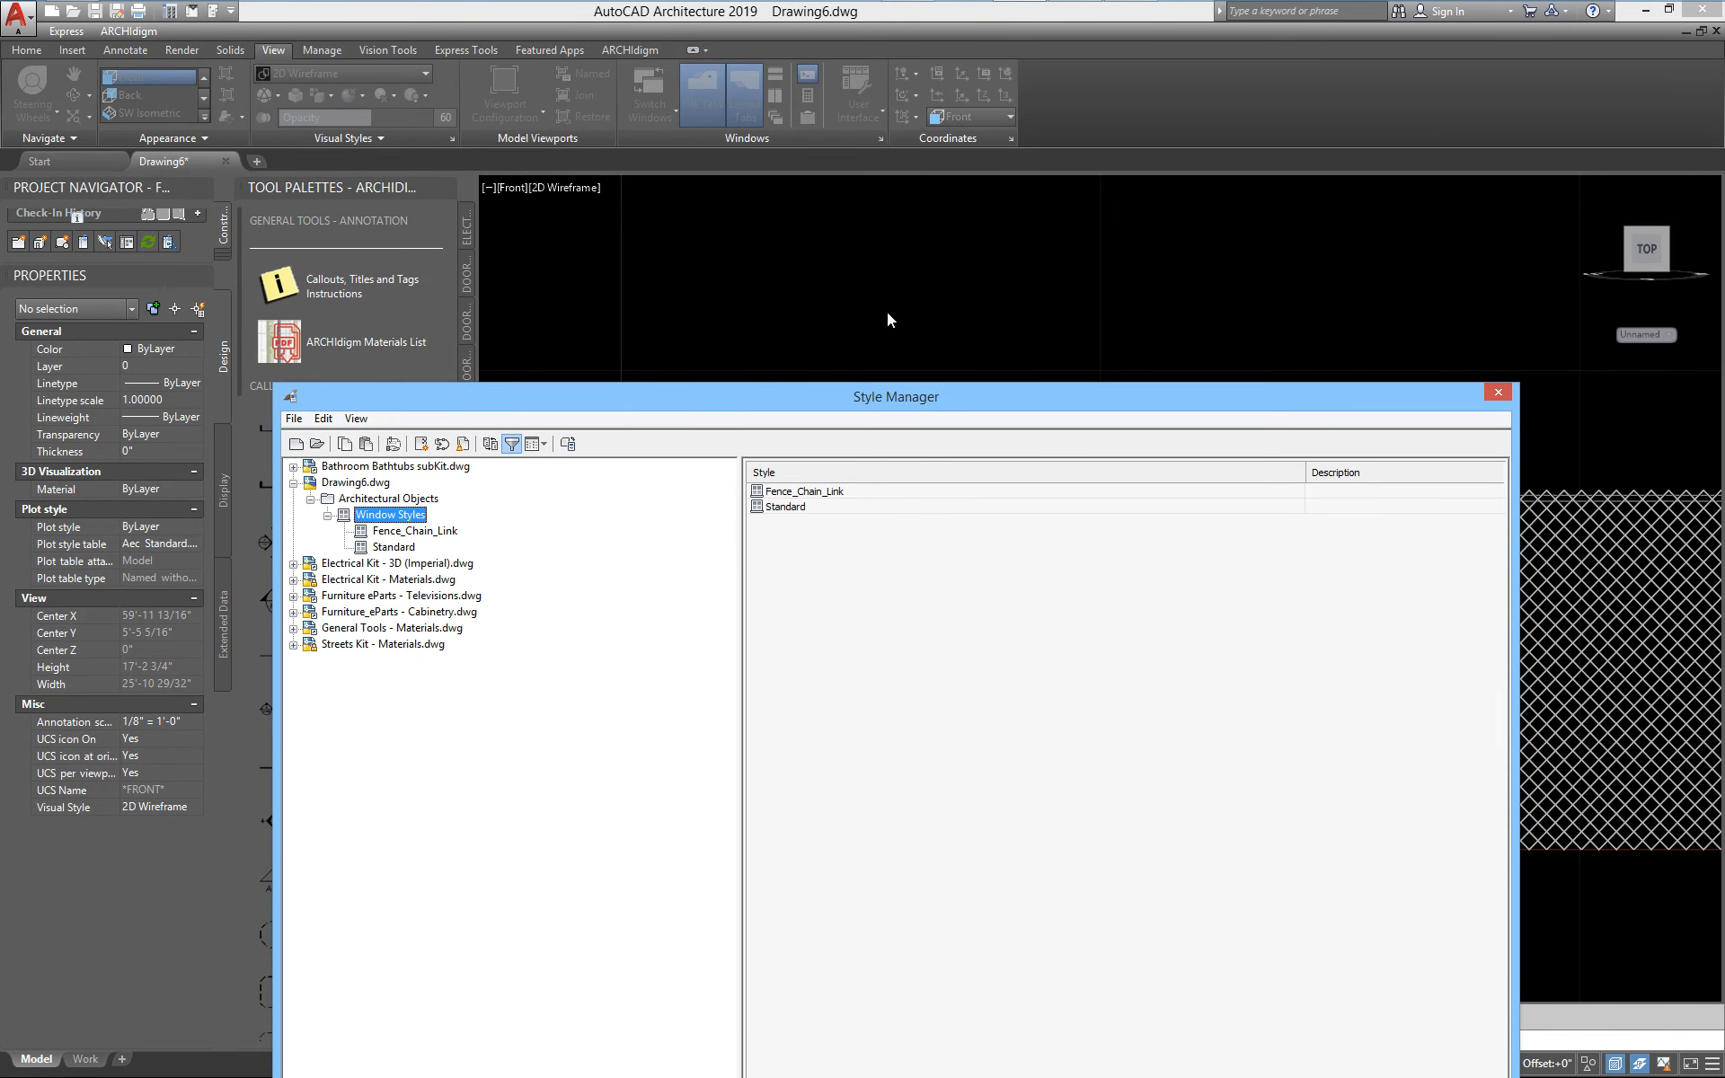
drag(864, 406, 765, 152)
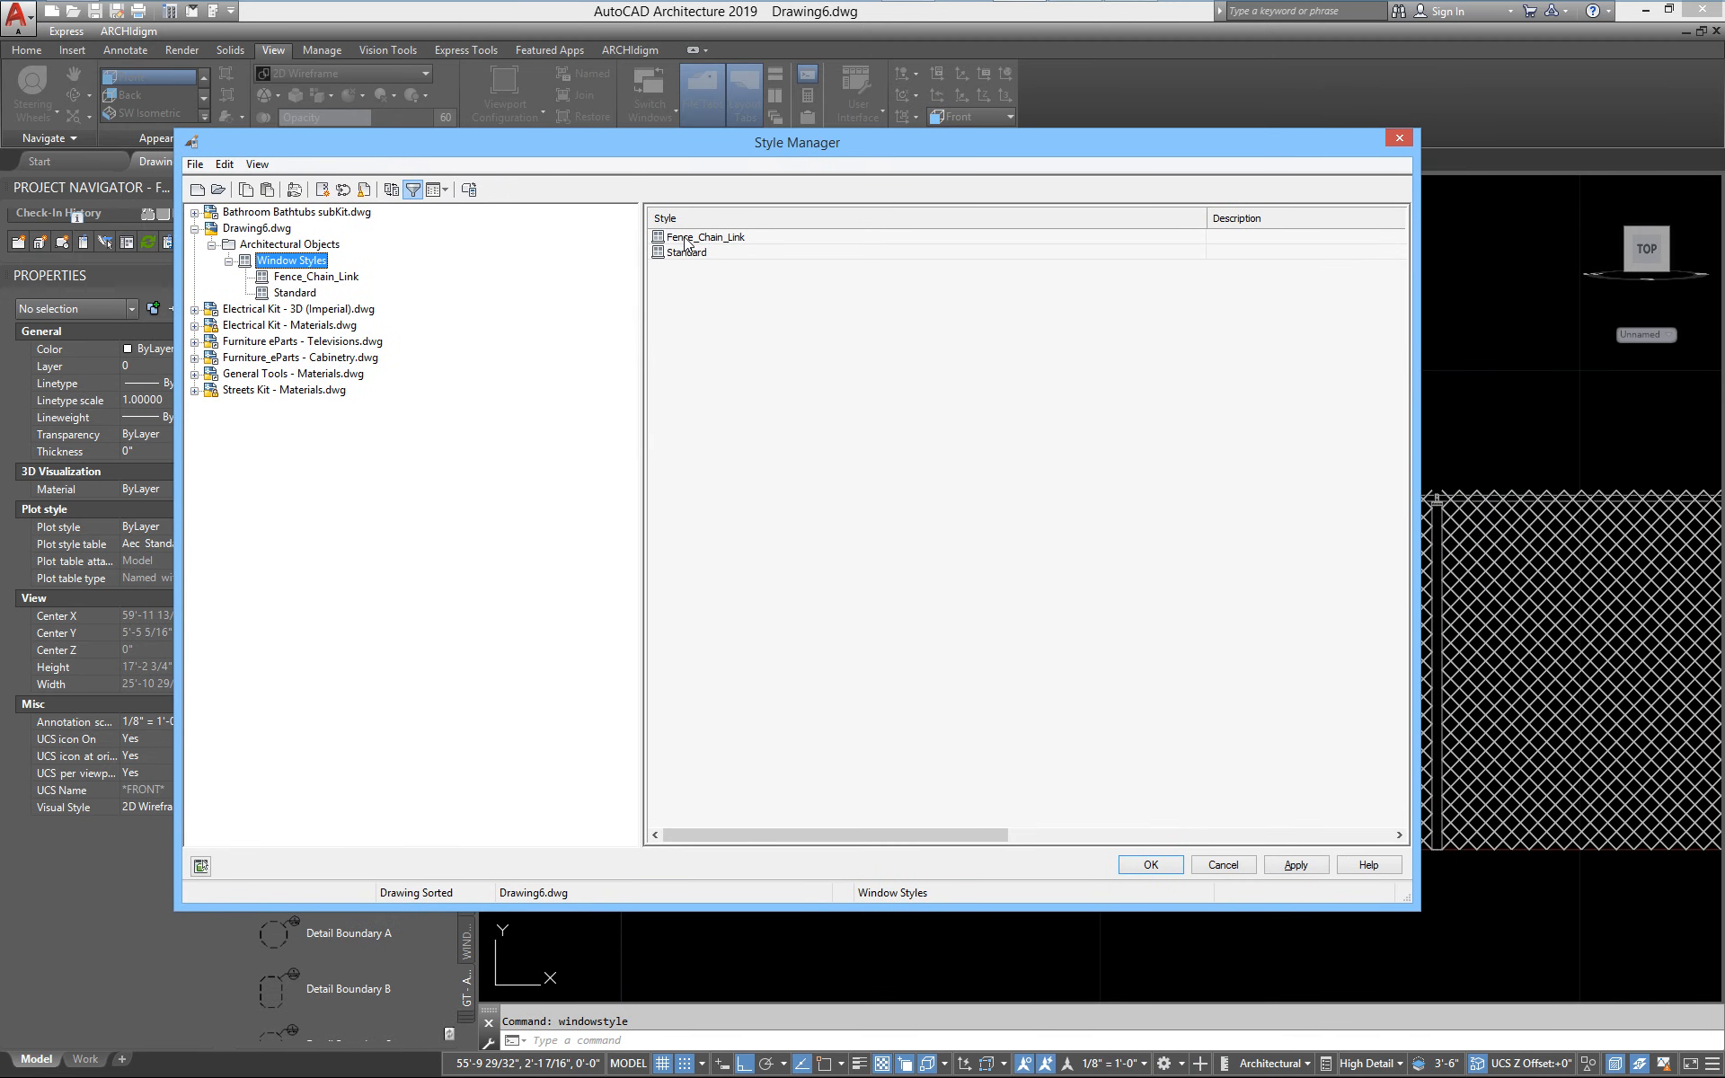
double_click(685, 239)
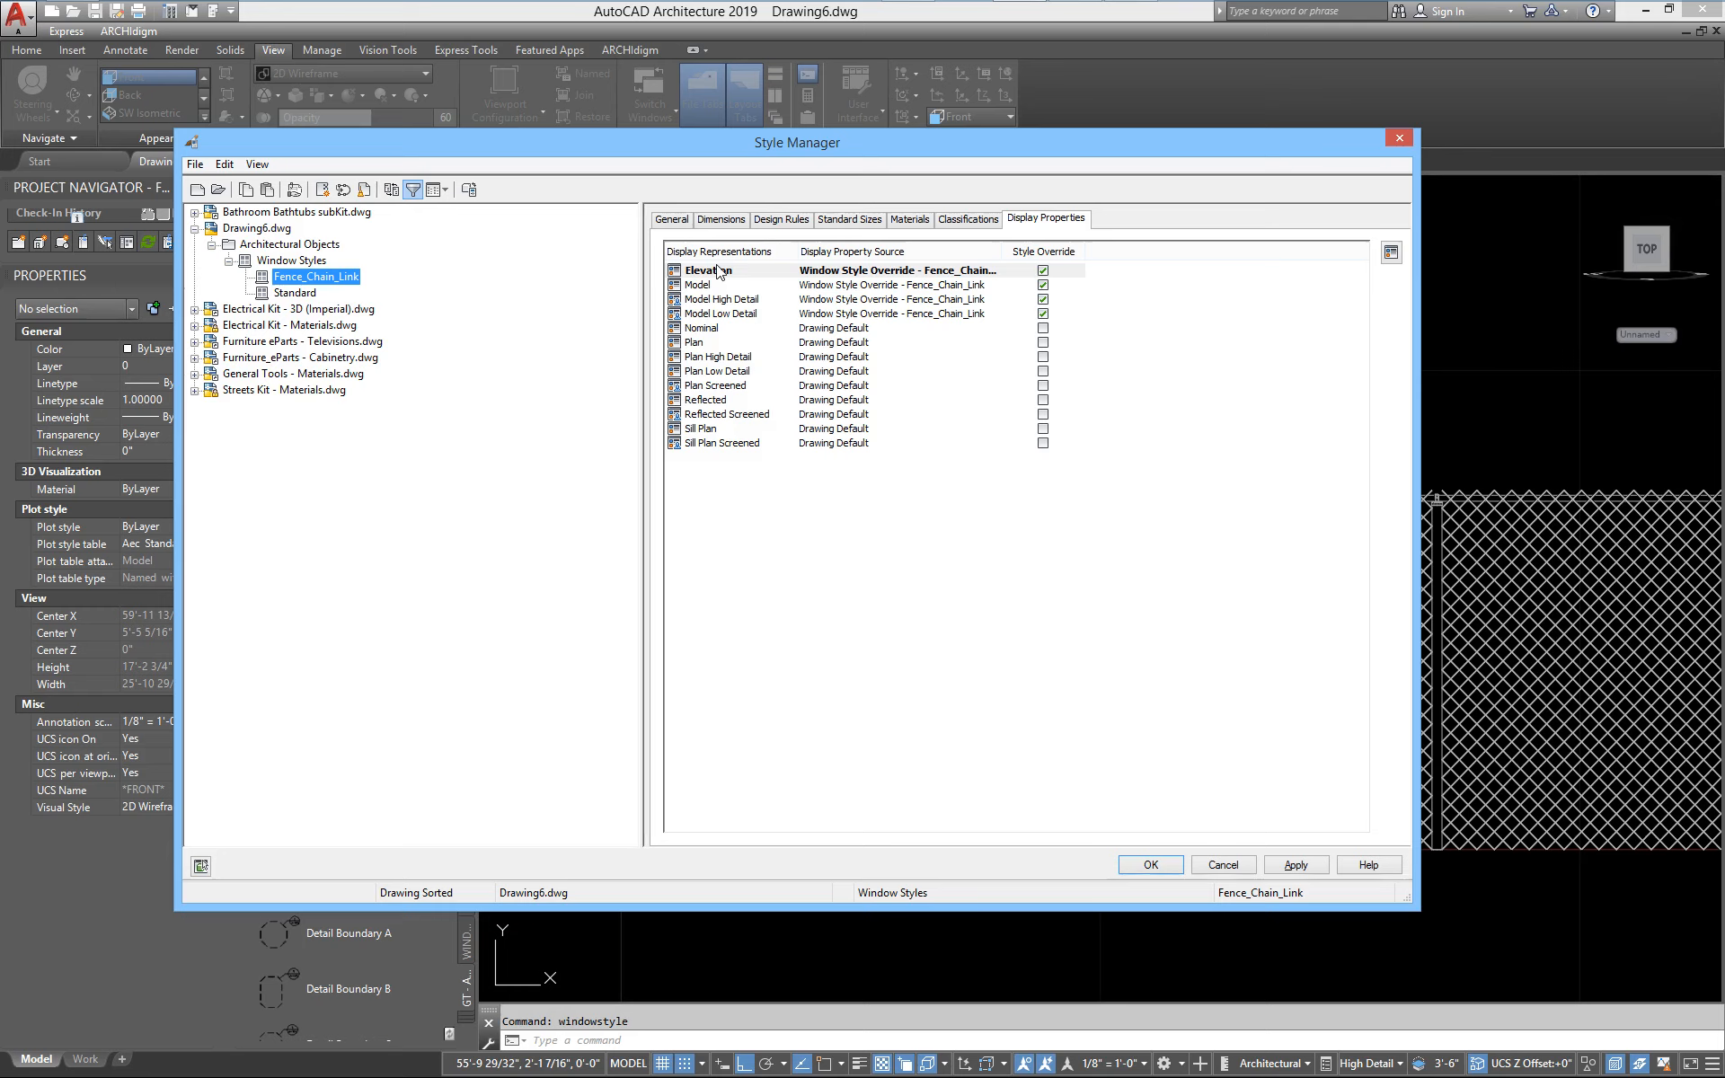
double_click(718, 270)
click(601, 260)
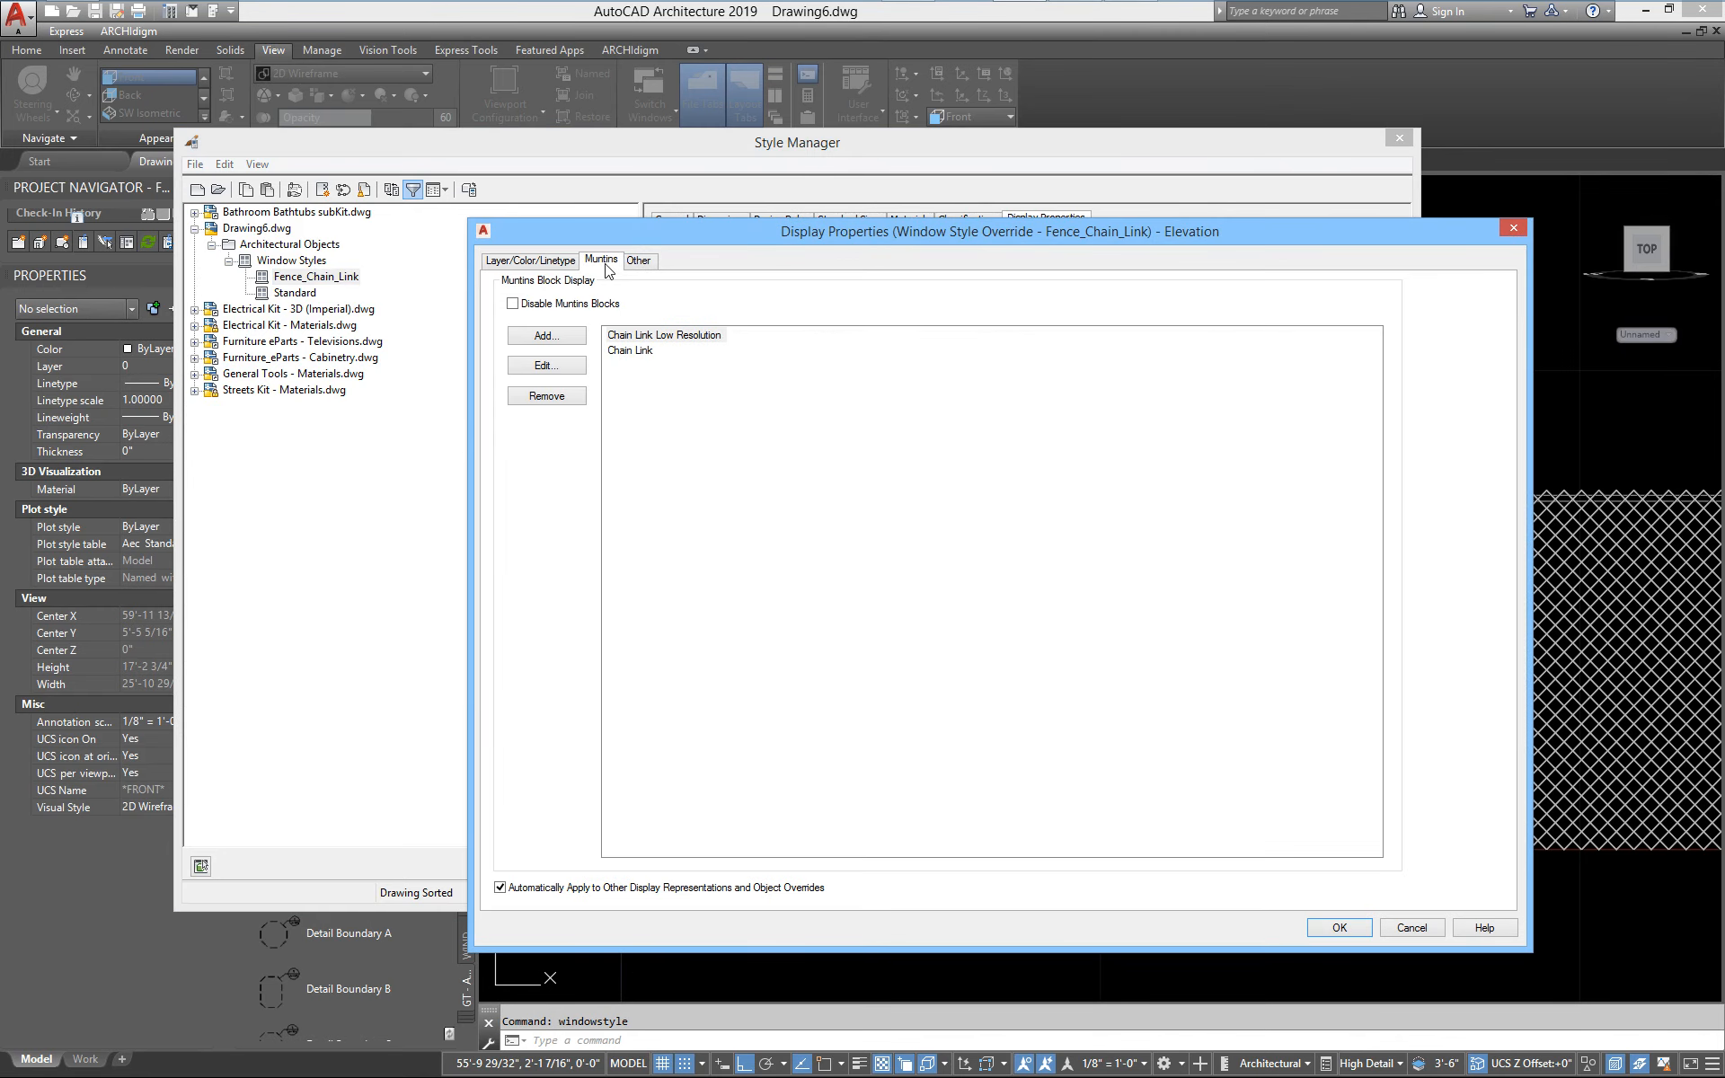
click(657, 349)
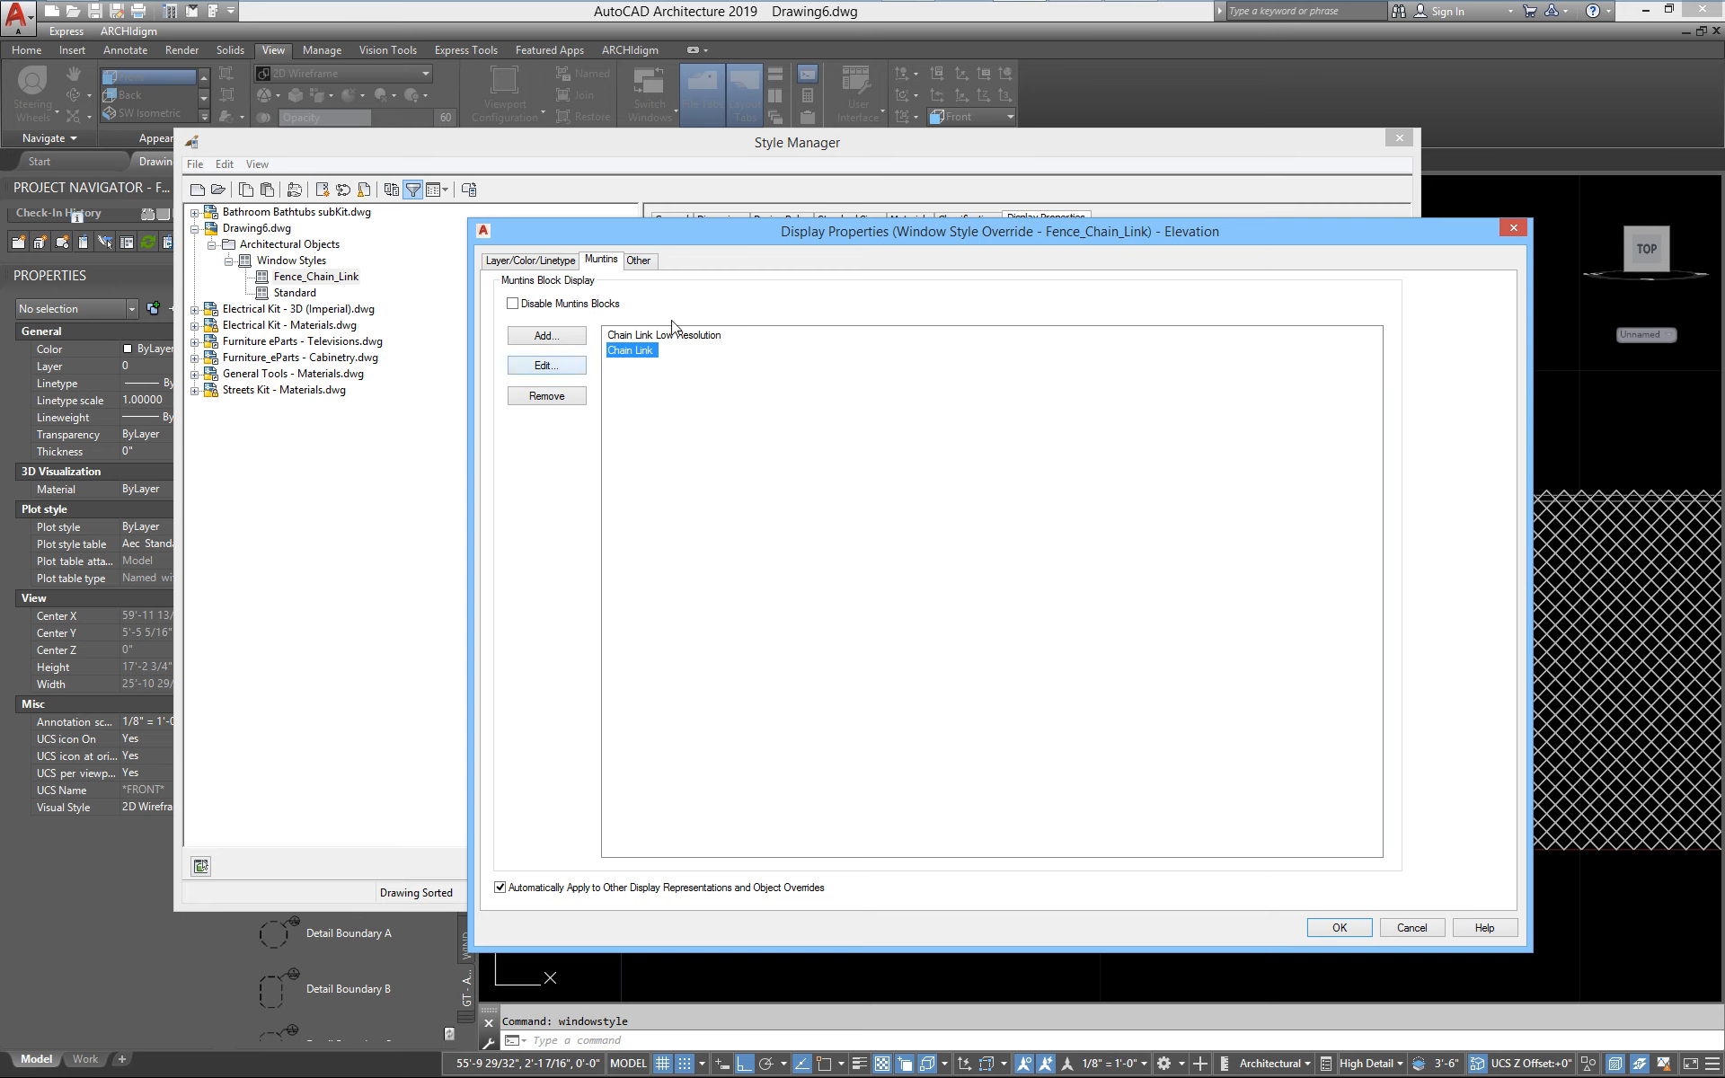
click(560, 368)
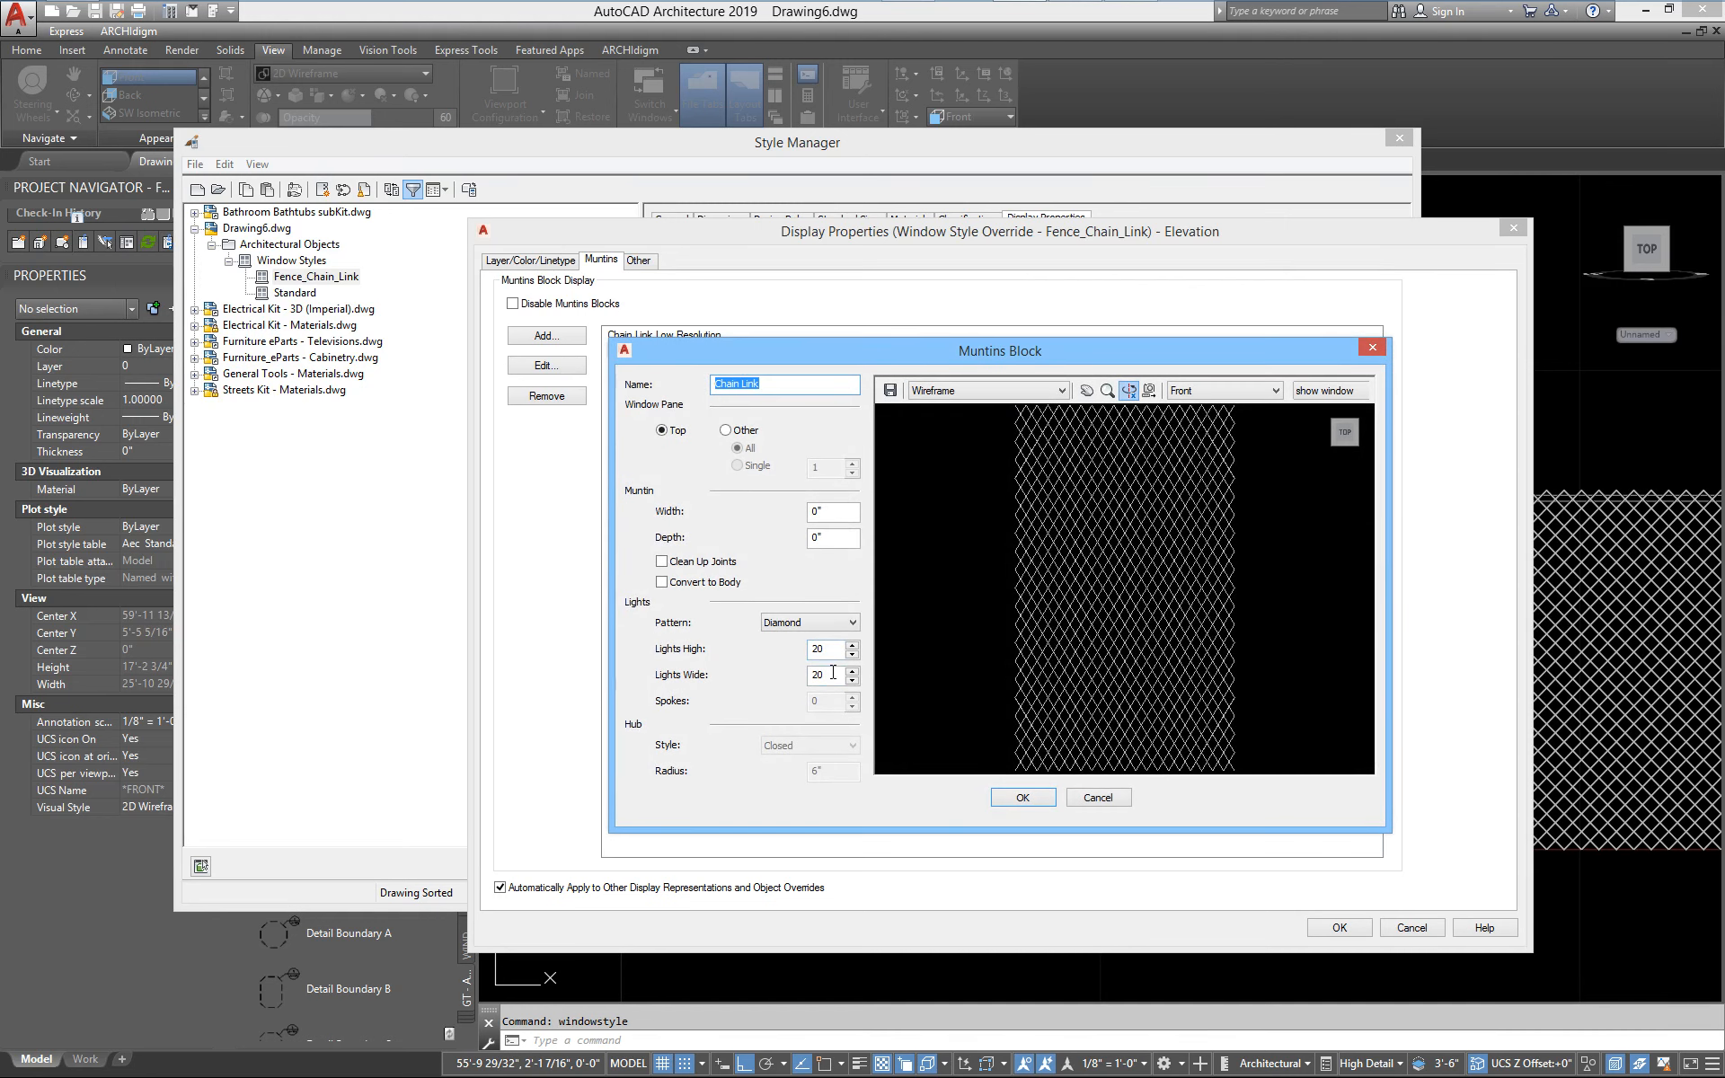
Set the Chain Link muntins block's Lights Wide to 10, apply the window style change and regenerate the whole drawing
double_click(834, 678)
text(10)
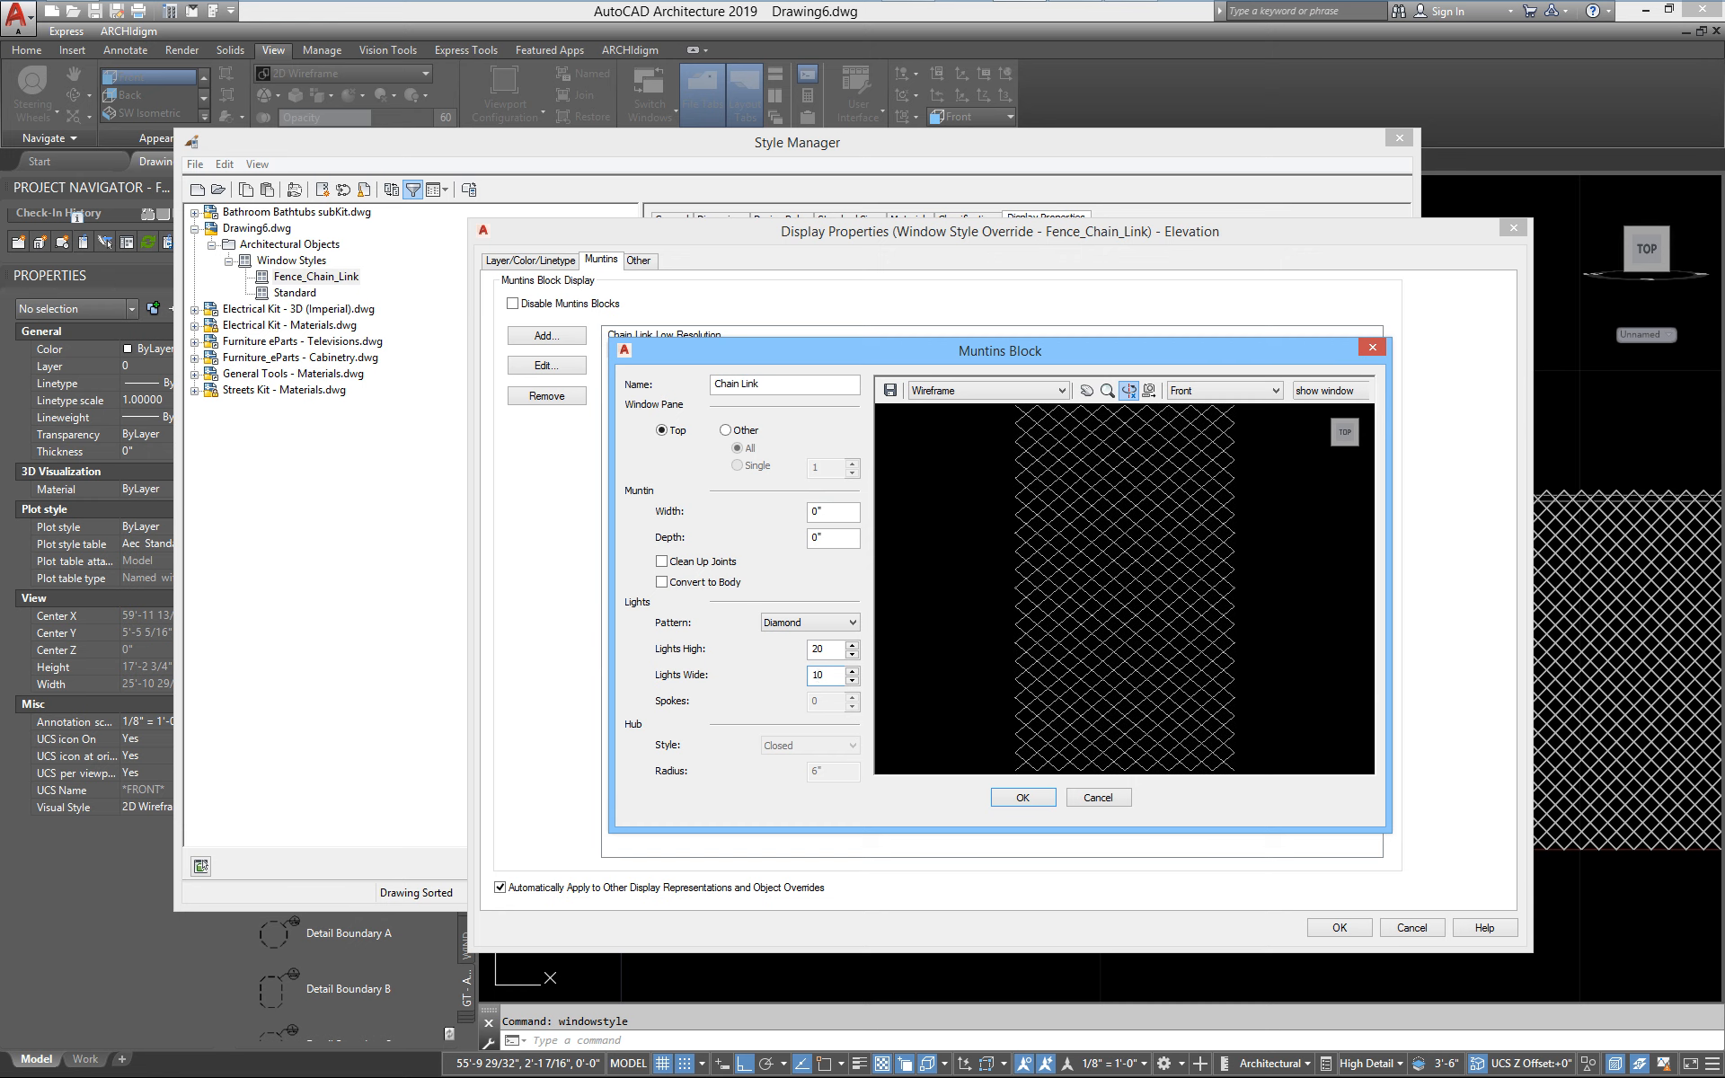
click(1027, 802)
click(1337, 927)
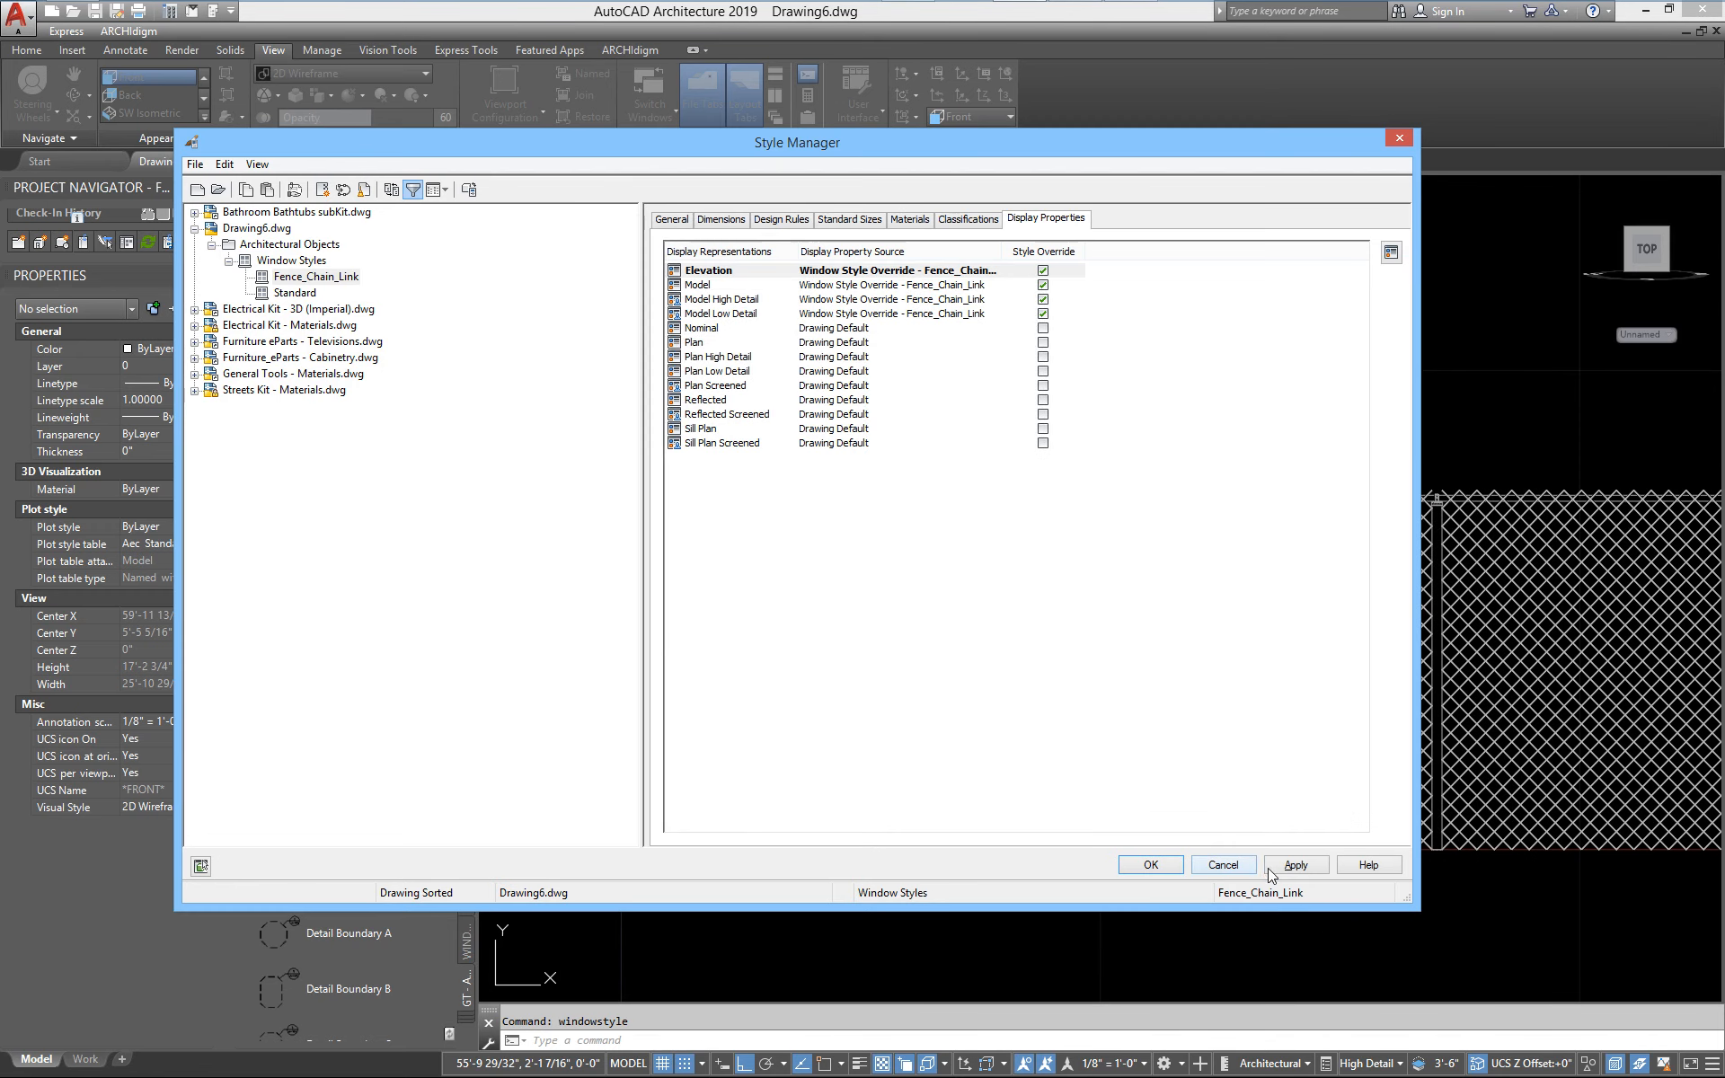
click(1270, 868)
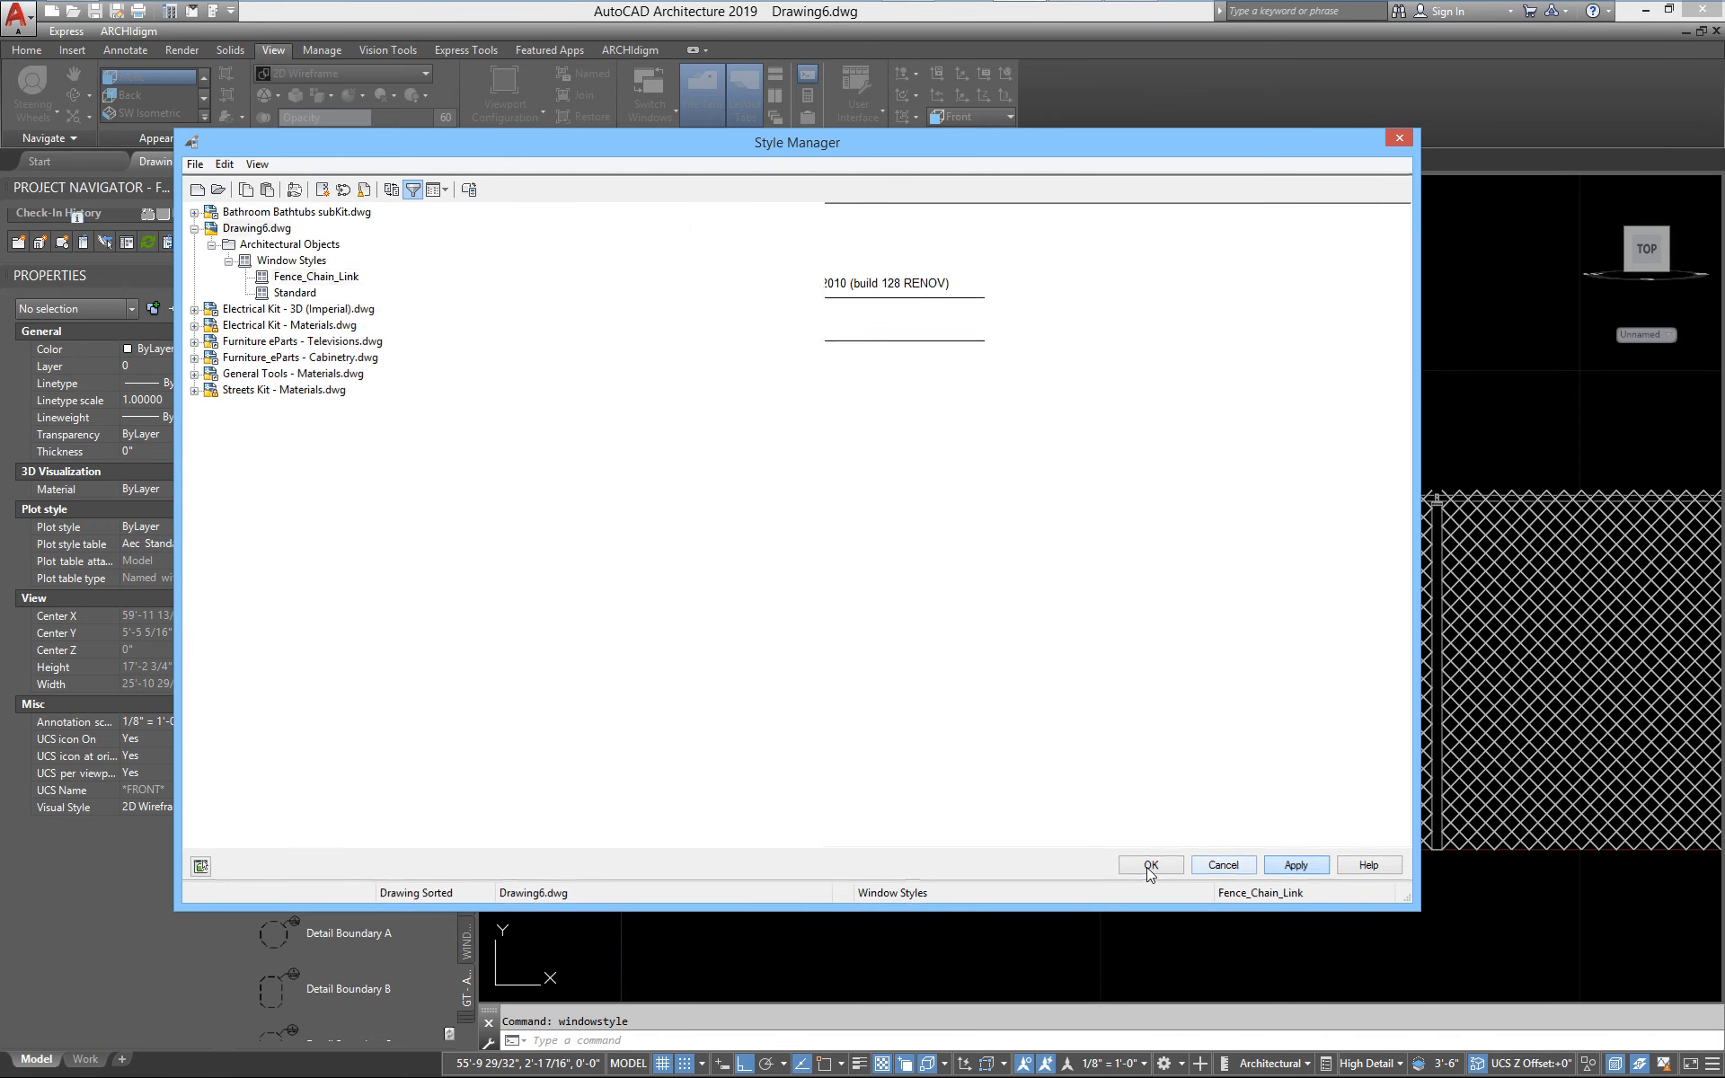
click(1149, 866)
text(r)
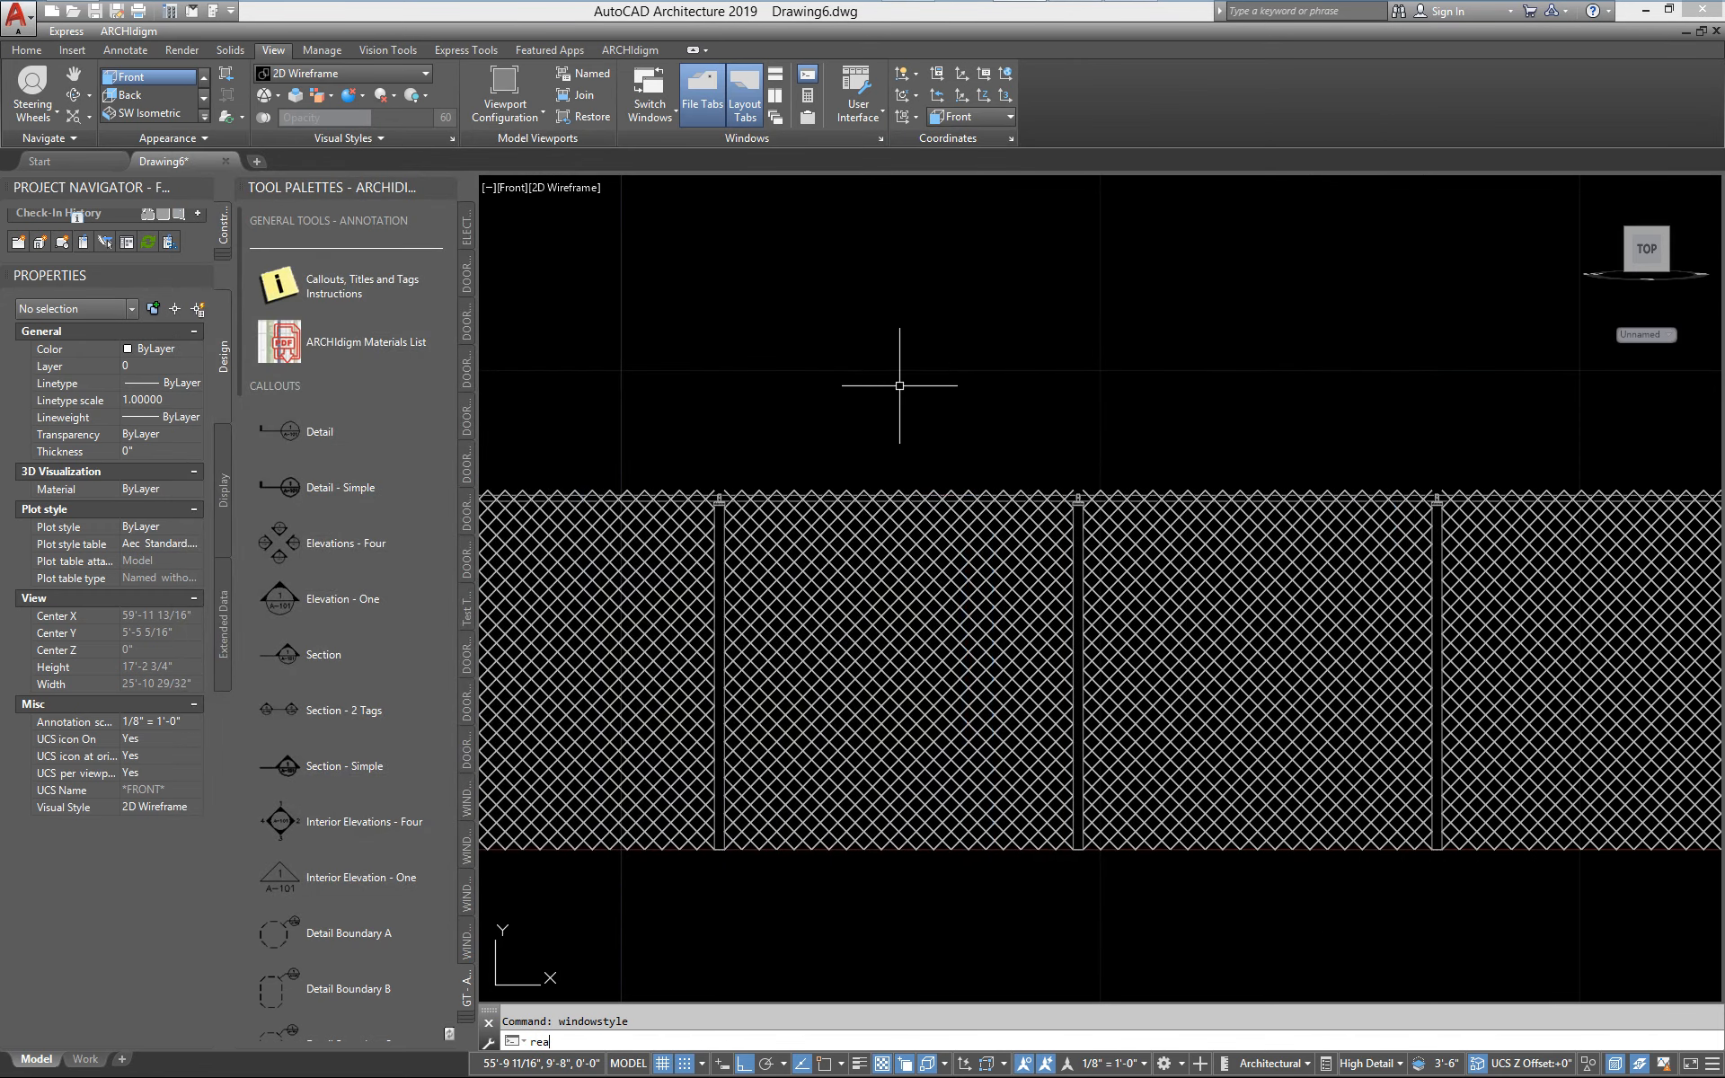
text(ea)
key(Return)
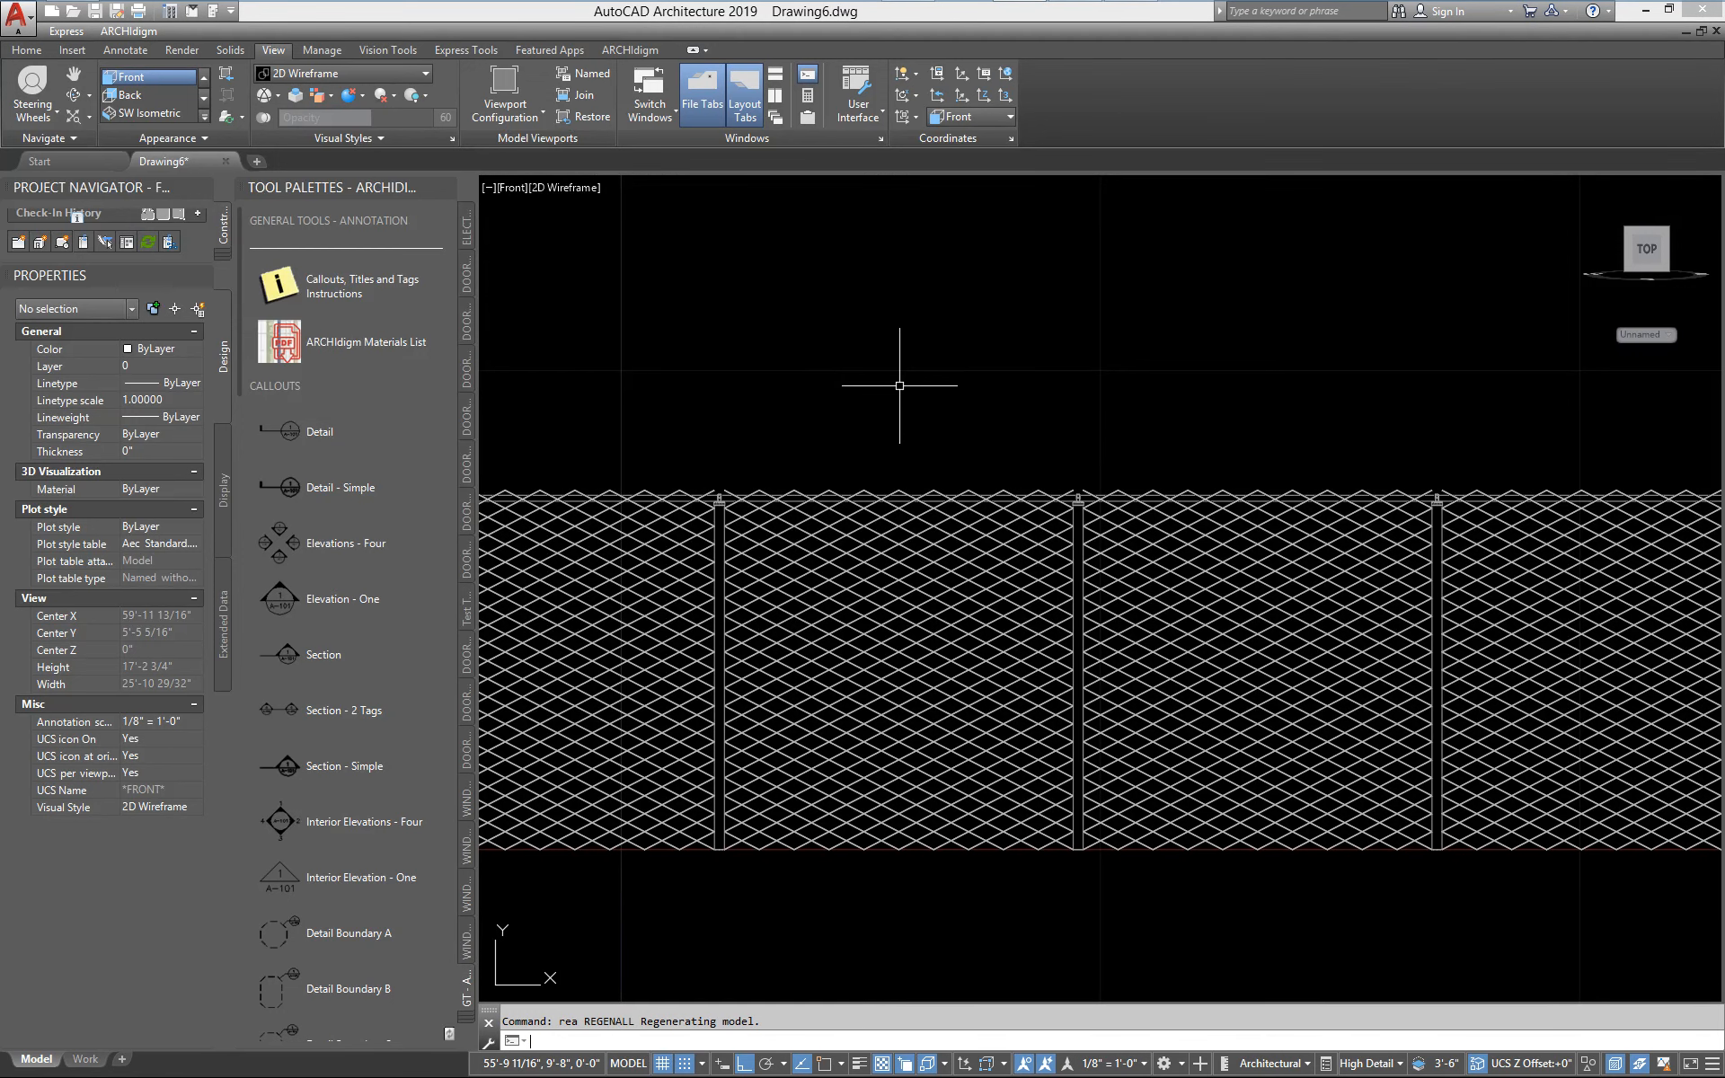
Switch the drawing from the Front view to the Top view to see the whole fence in plan
scroll(970, 399, down, 2)
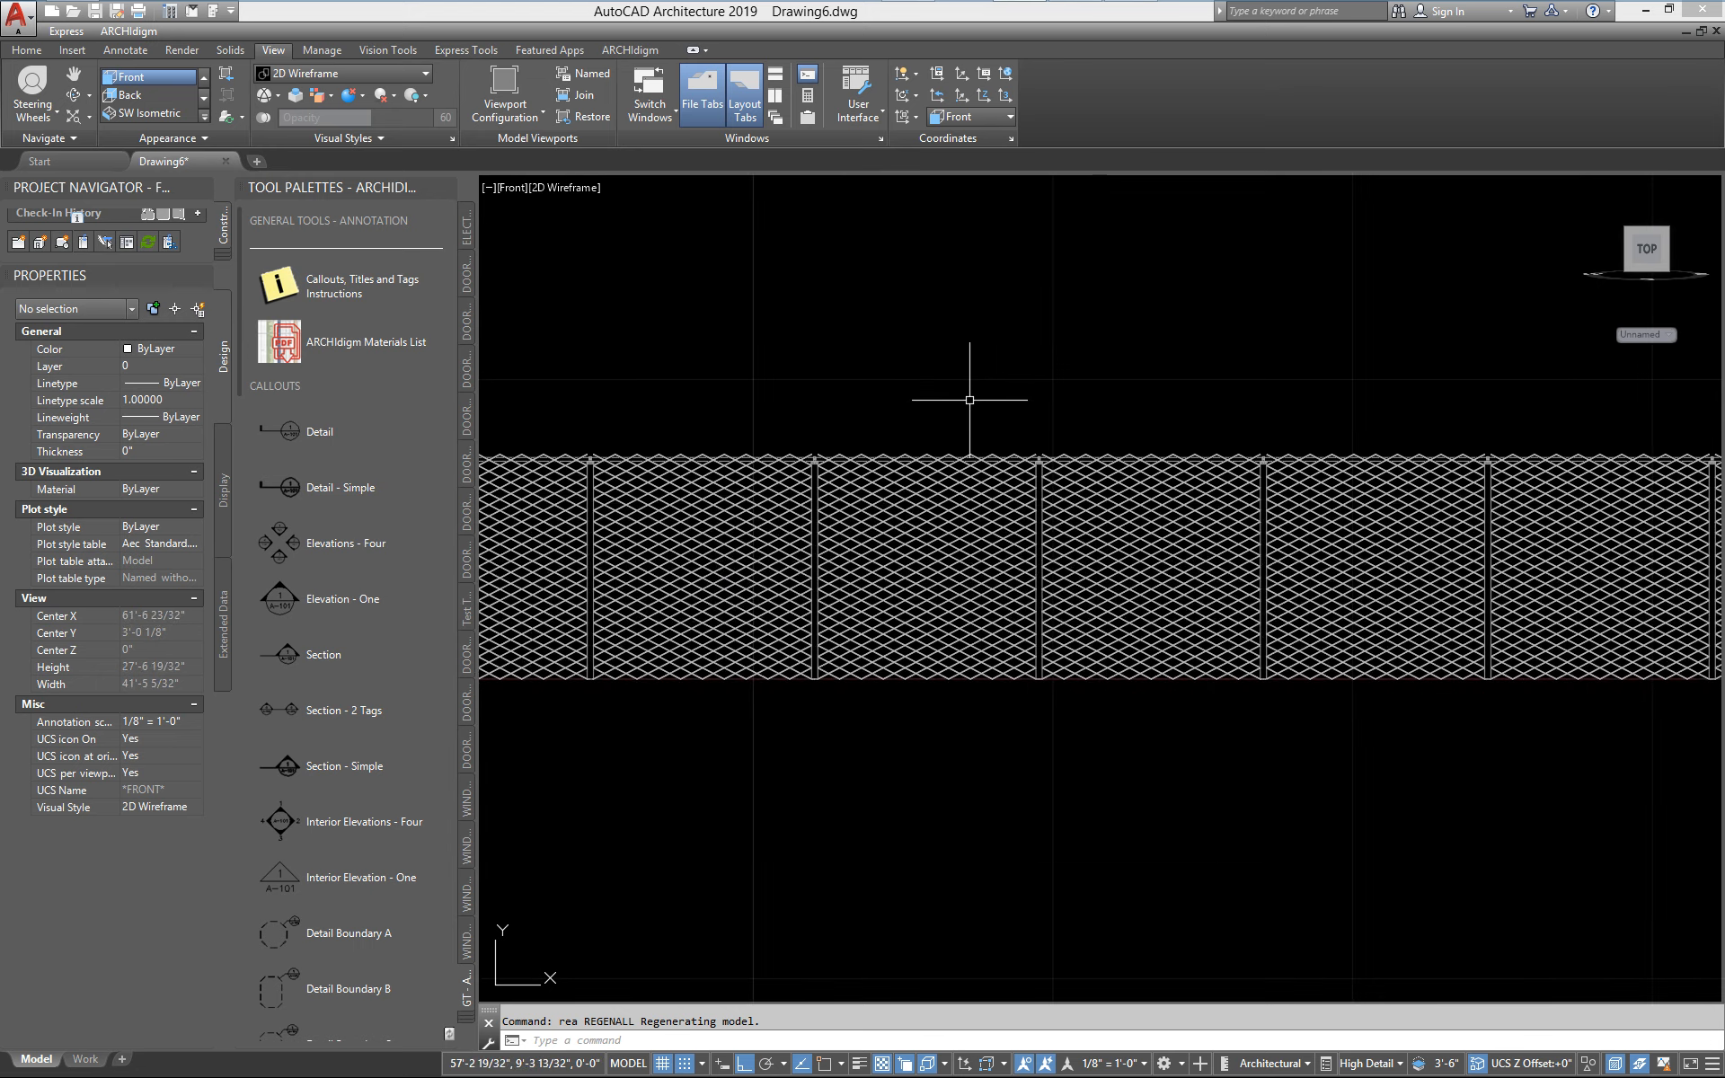
scroll(894, 530, down, 2)
middle_drag(826, 521, 1203, 616)
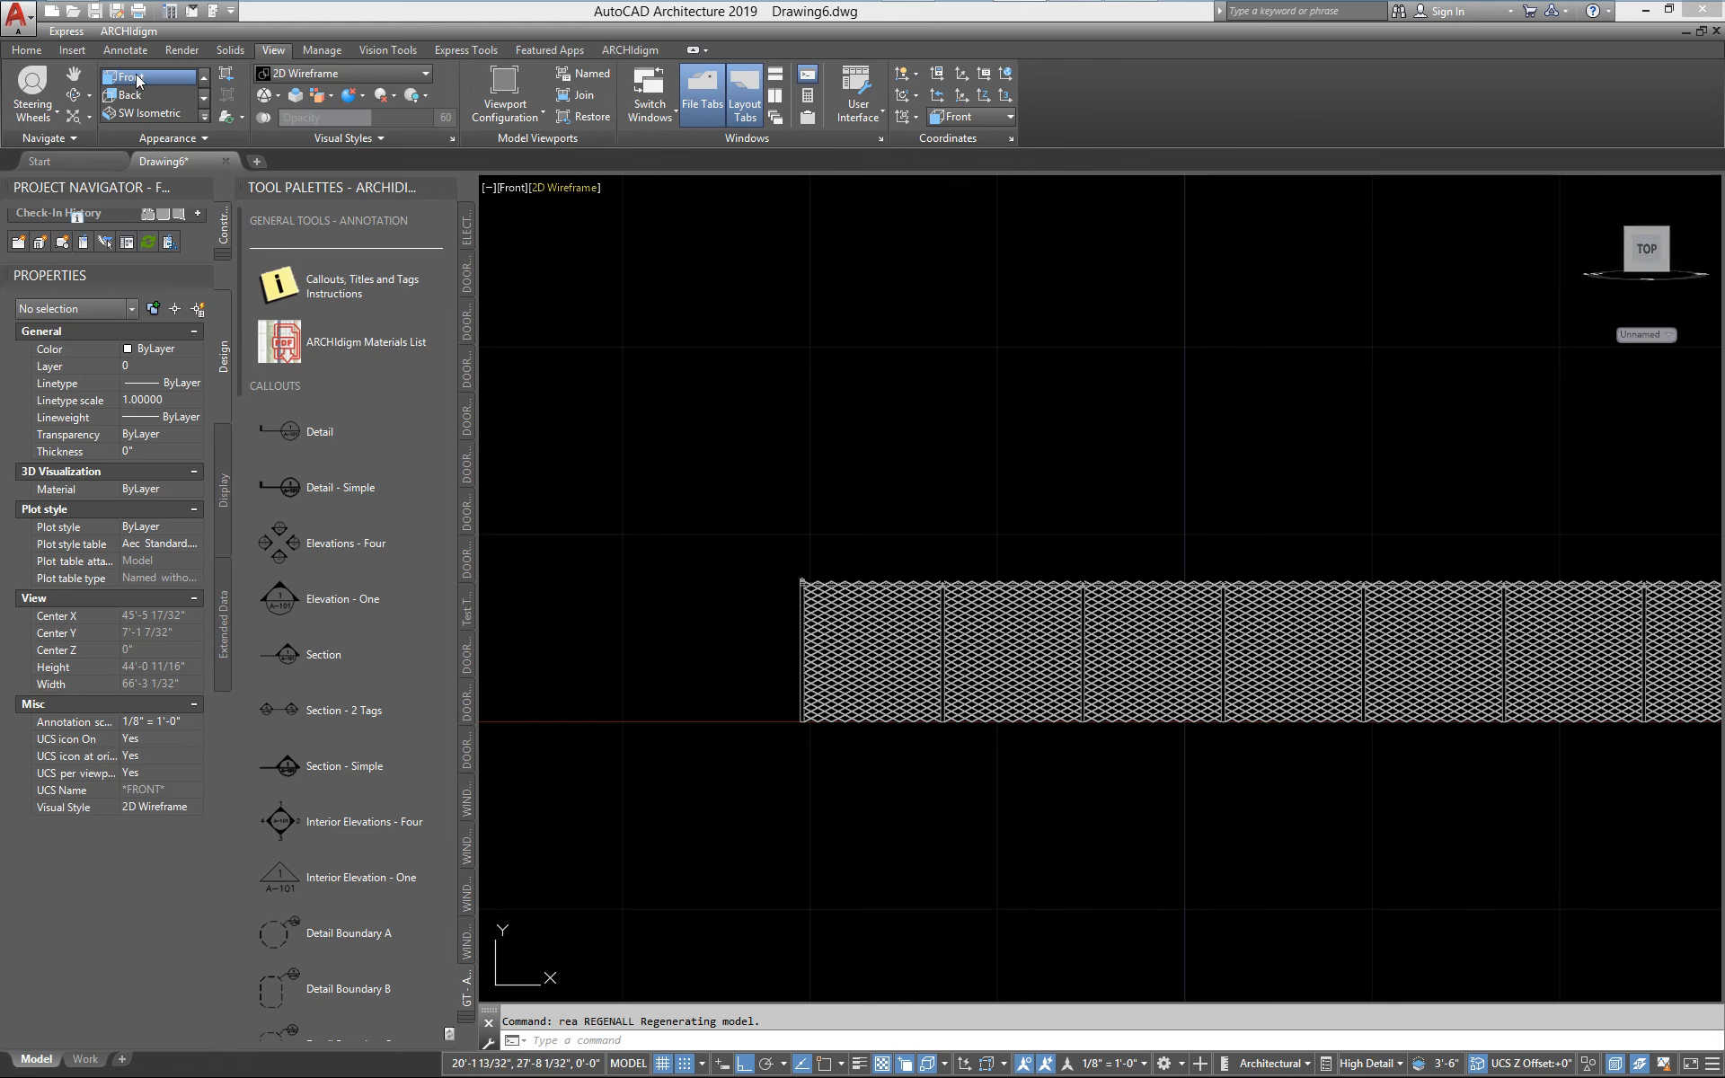
click(204, 79)
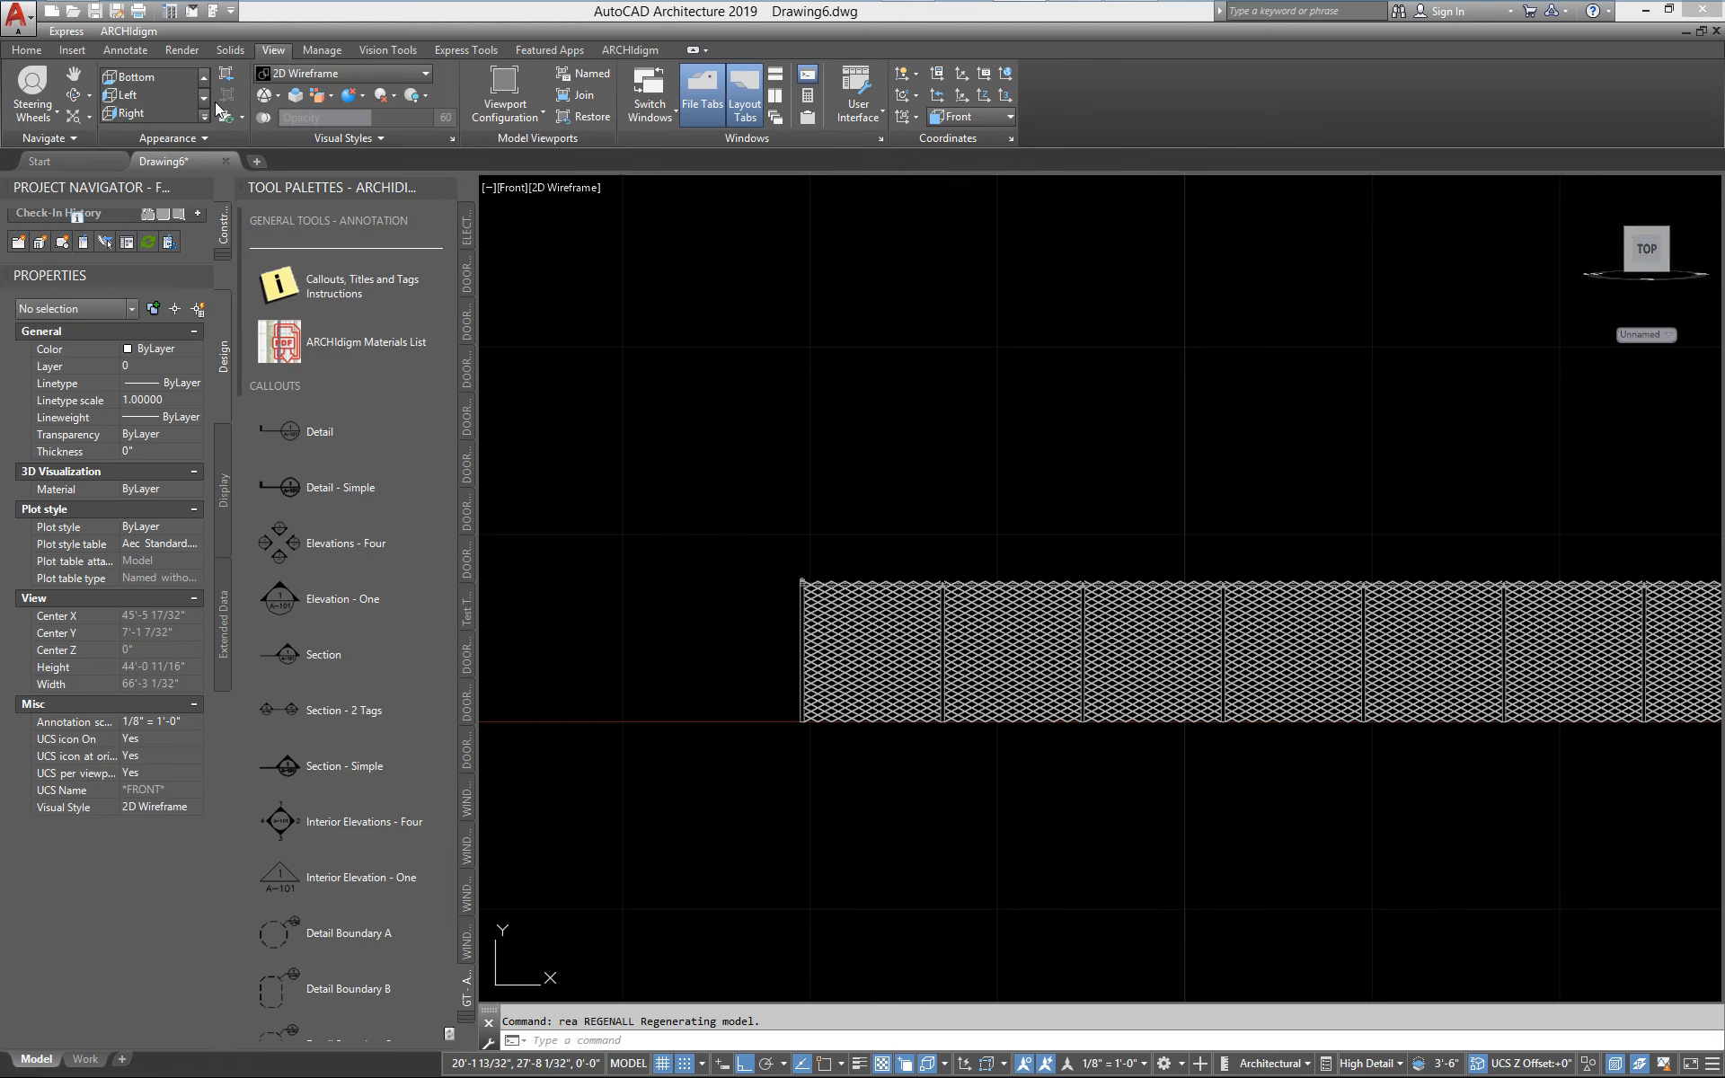
click(127, 77)
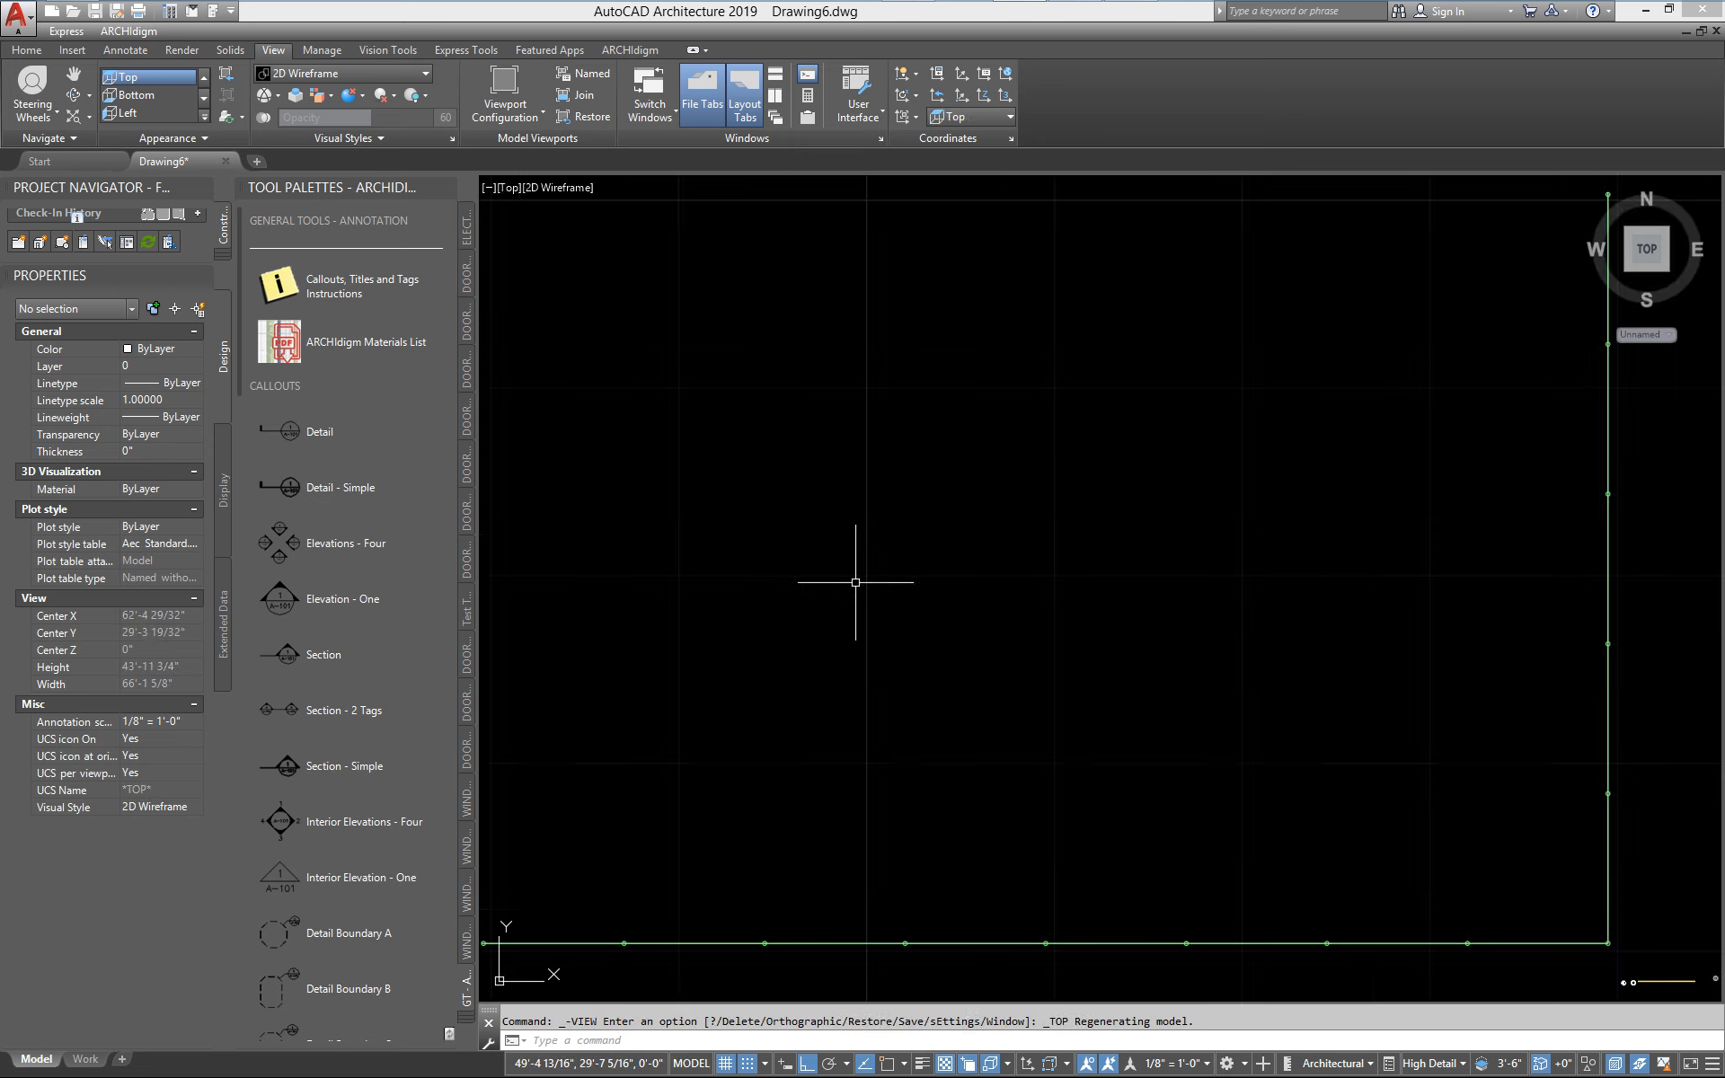
middle_drag(658, 833, 719, 797)
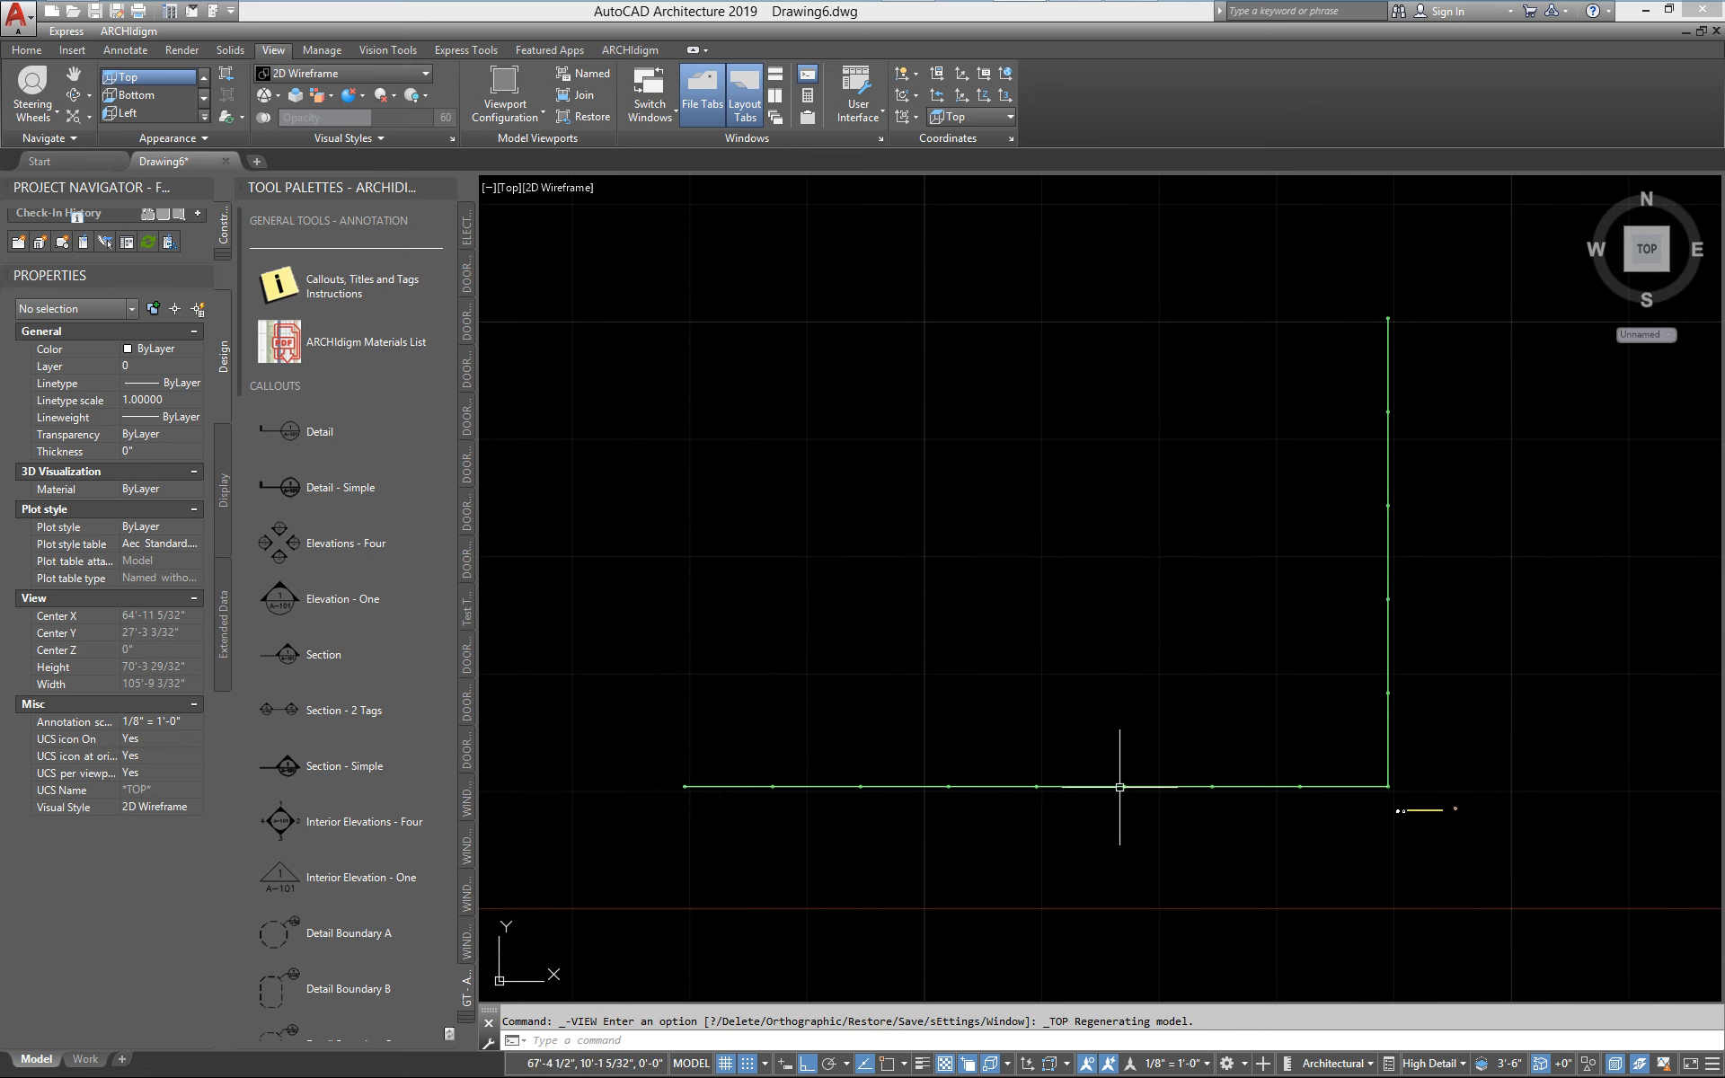
scroll(1364, 795, down, 2)
middle_drag(1363, 795, 1279, 774)
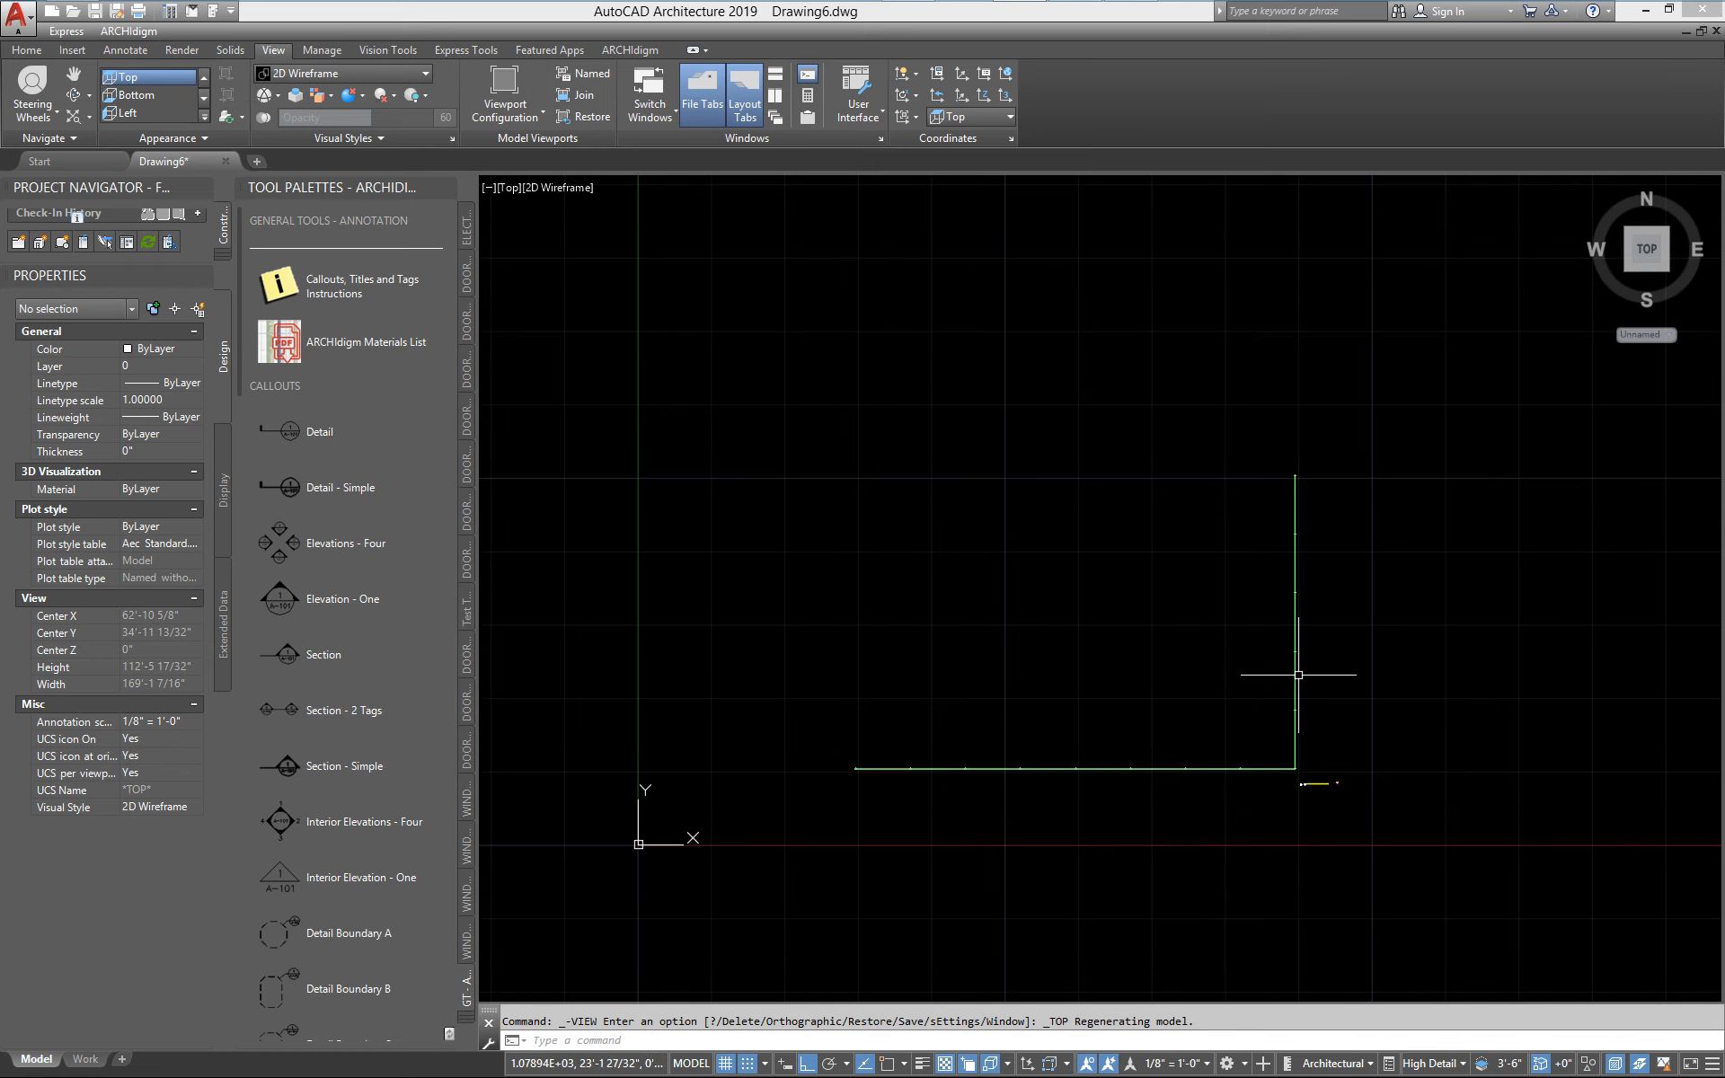
scroll(1284, 682, down, 2)
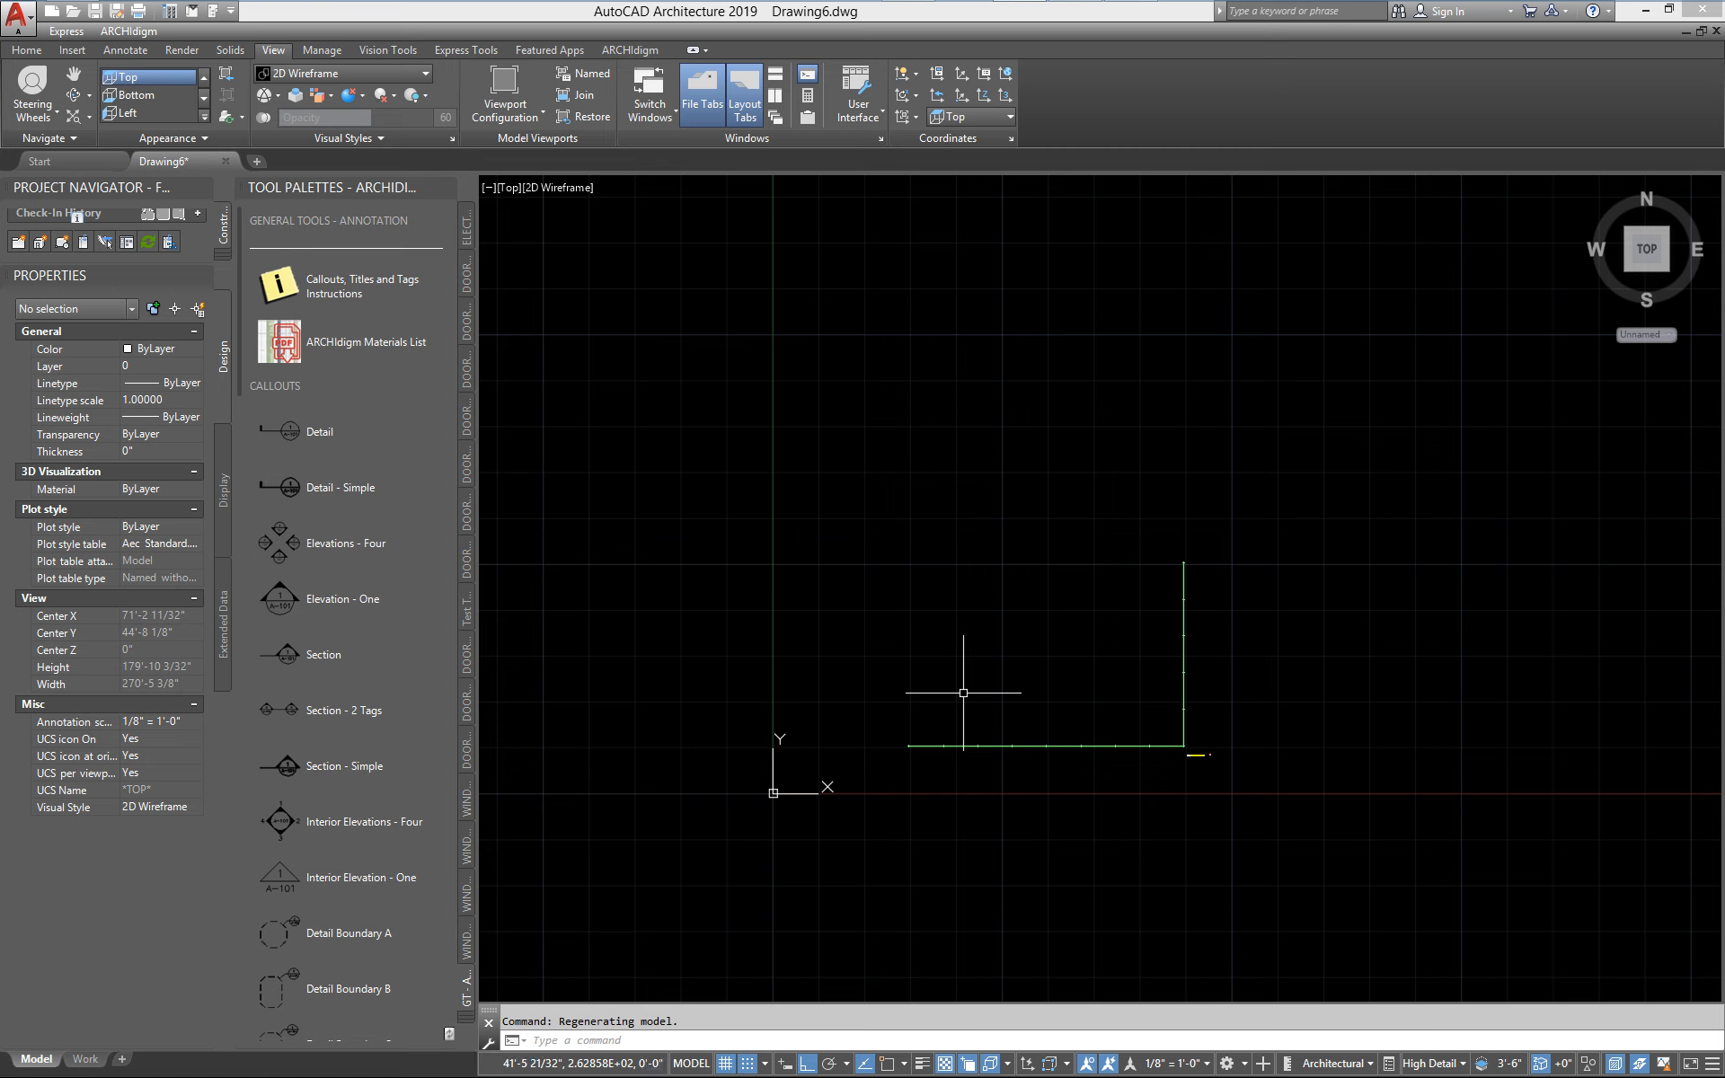
In the Content Browser, find Streets_Grade_Lawn in the GRADES category of the Streets 25.1 Kit and start inserting it into the drawing
mouse_move(299, 20)
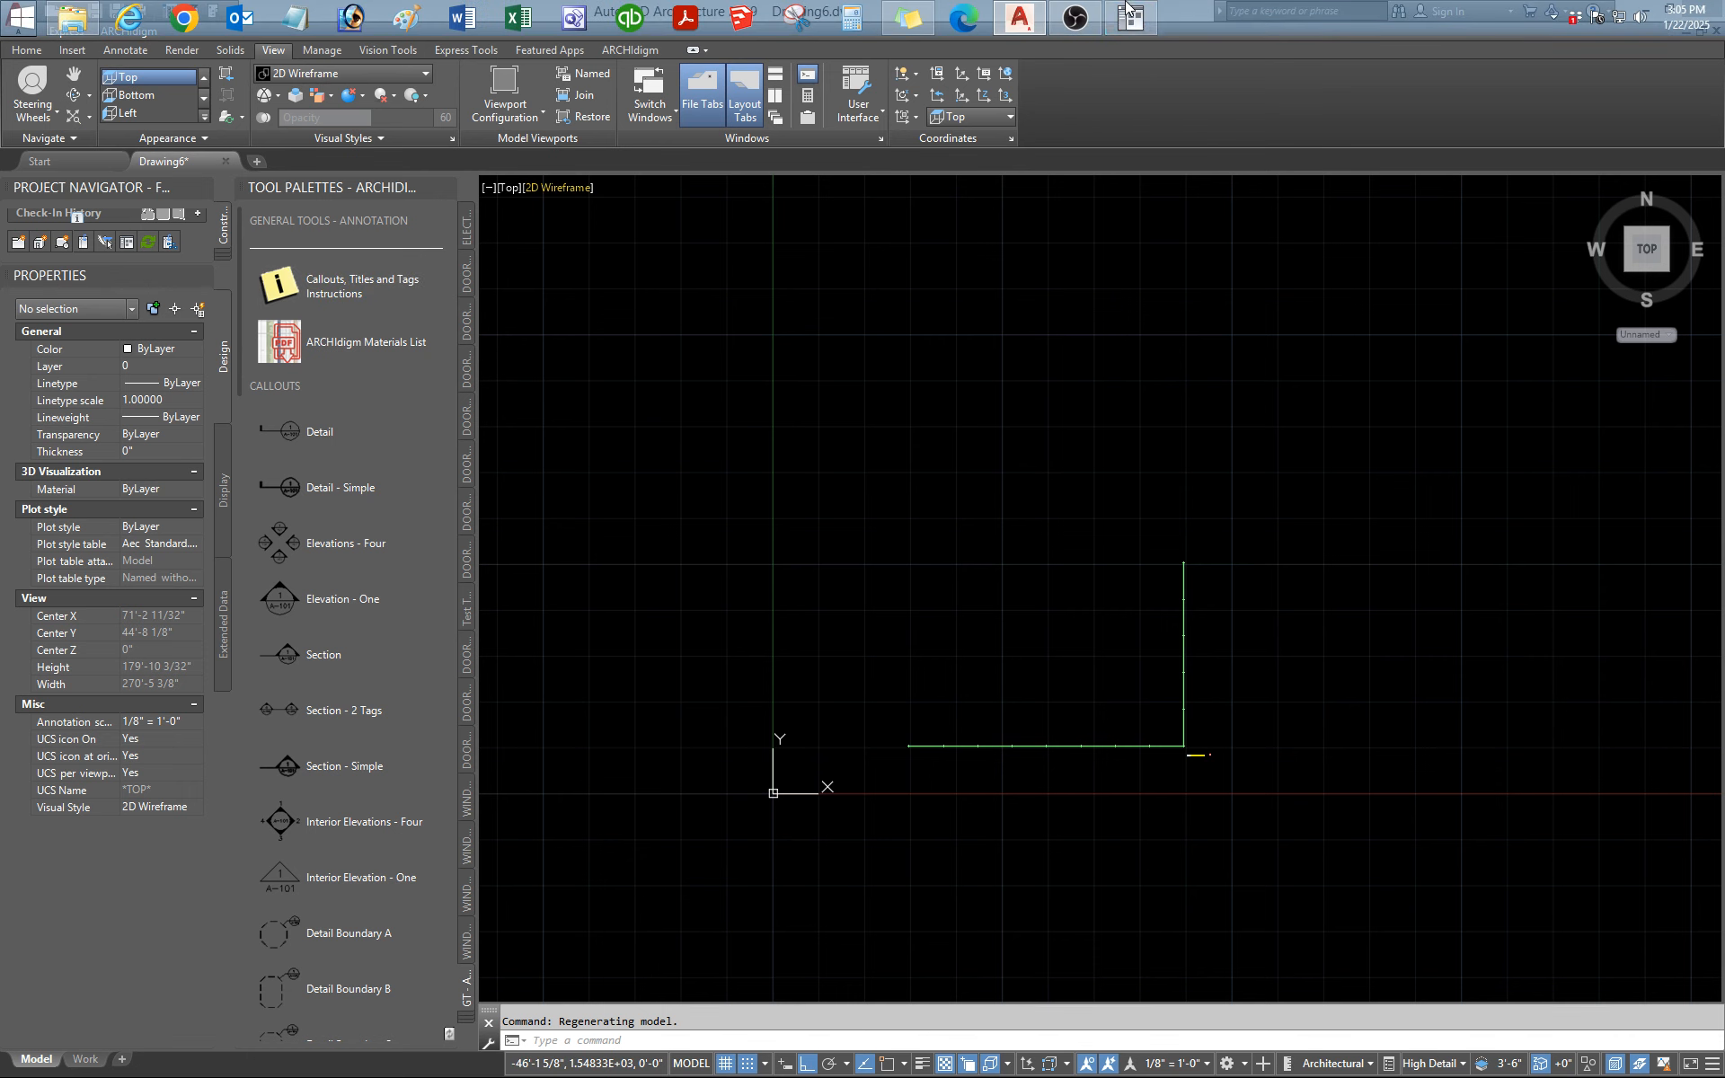
click(1130, 16)
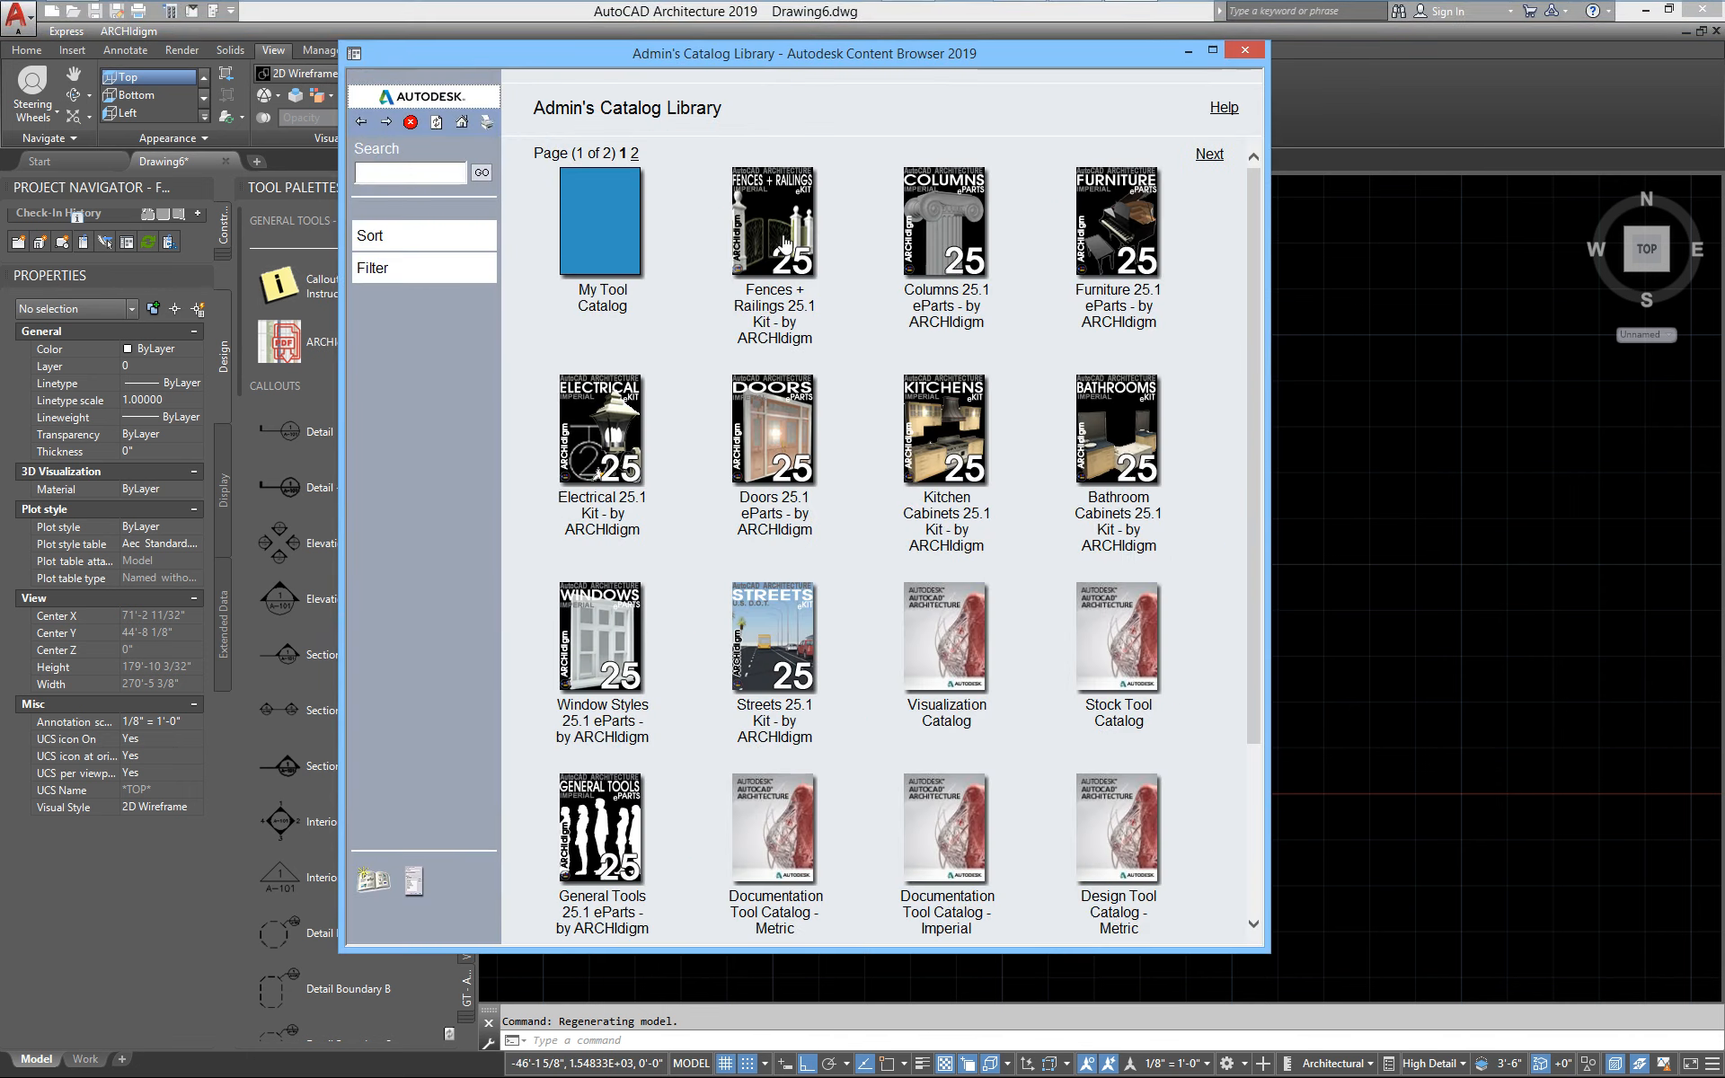
click(795, 624)
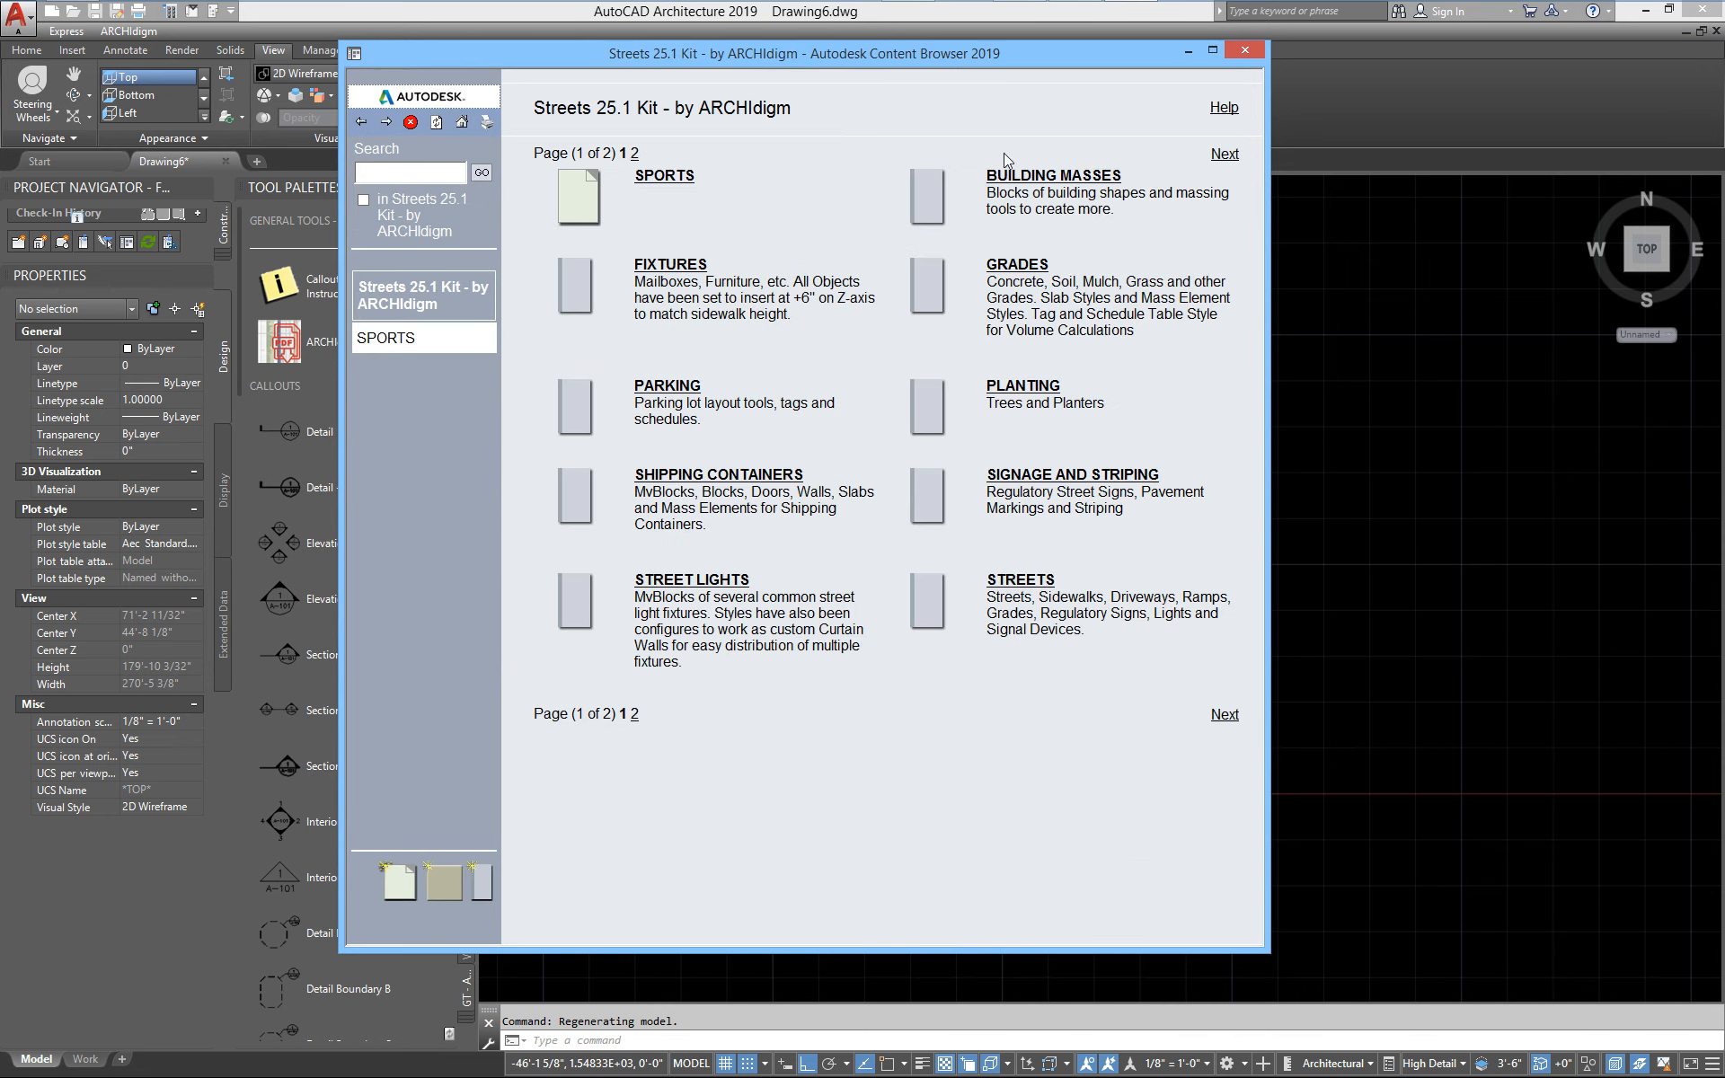
click(1048, 271)
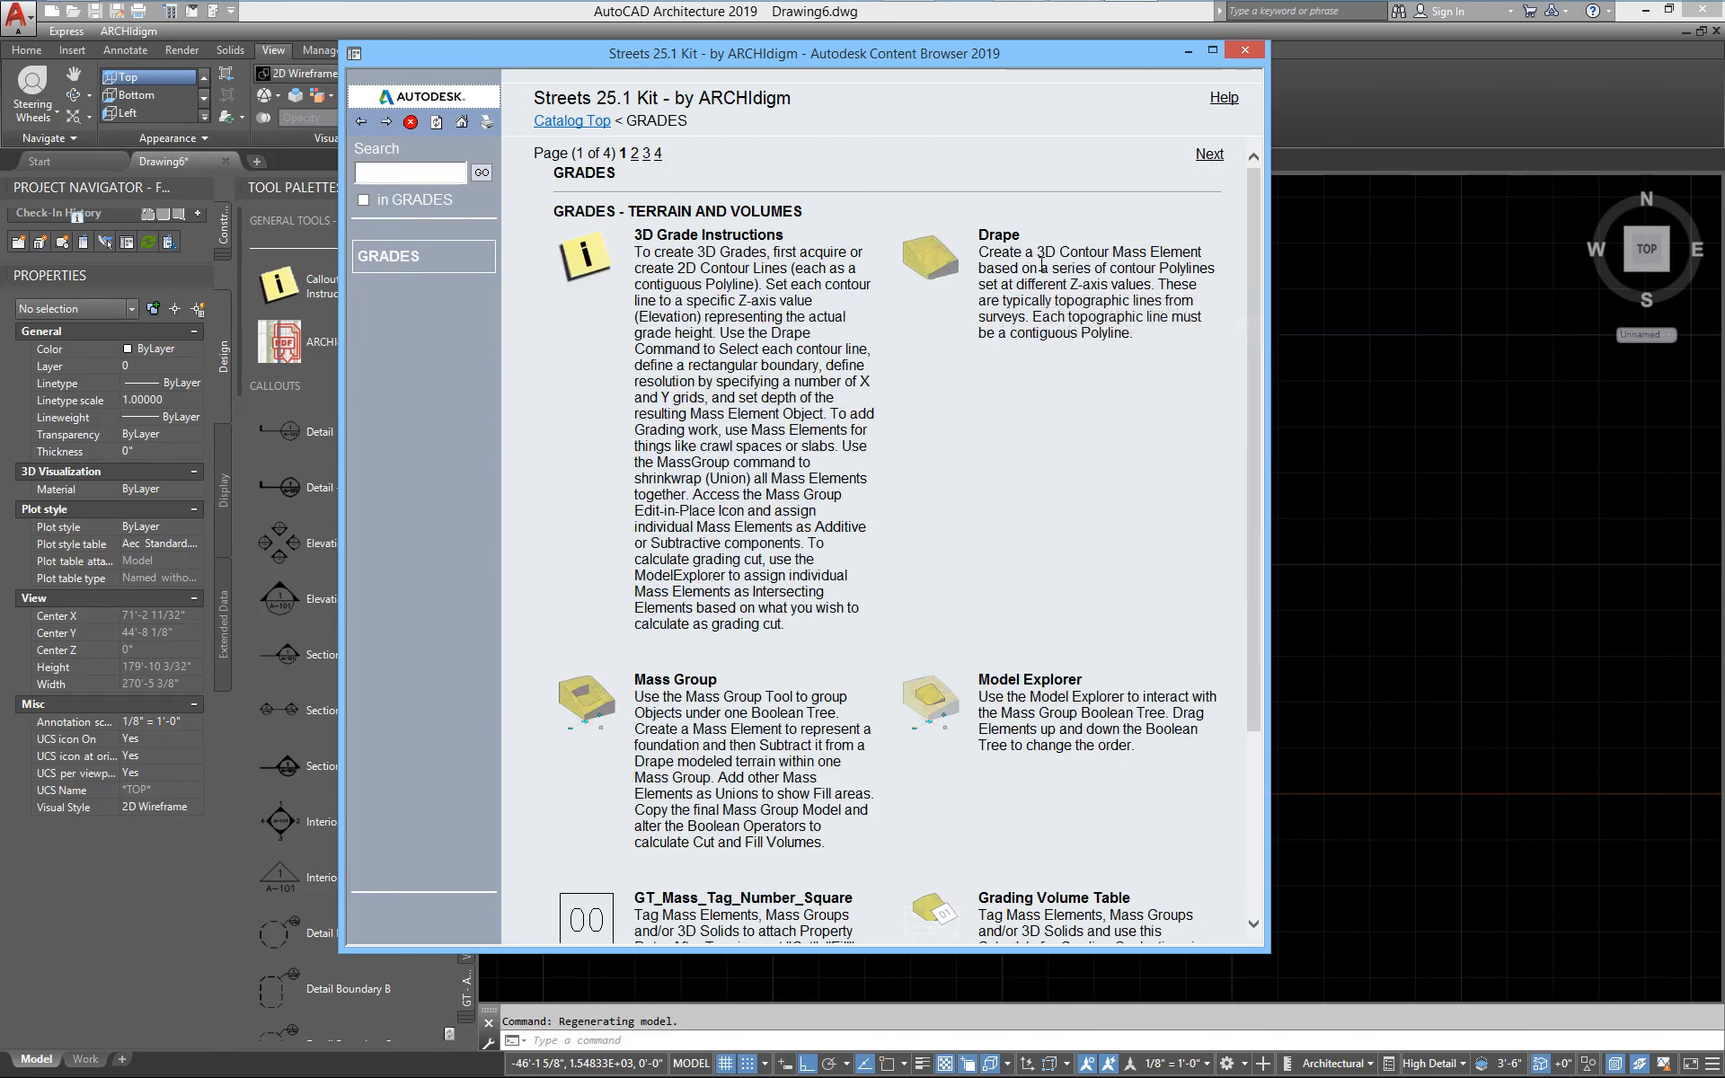
click(1210, 154)
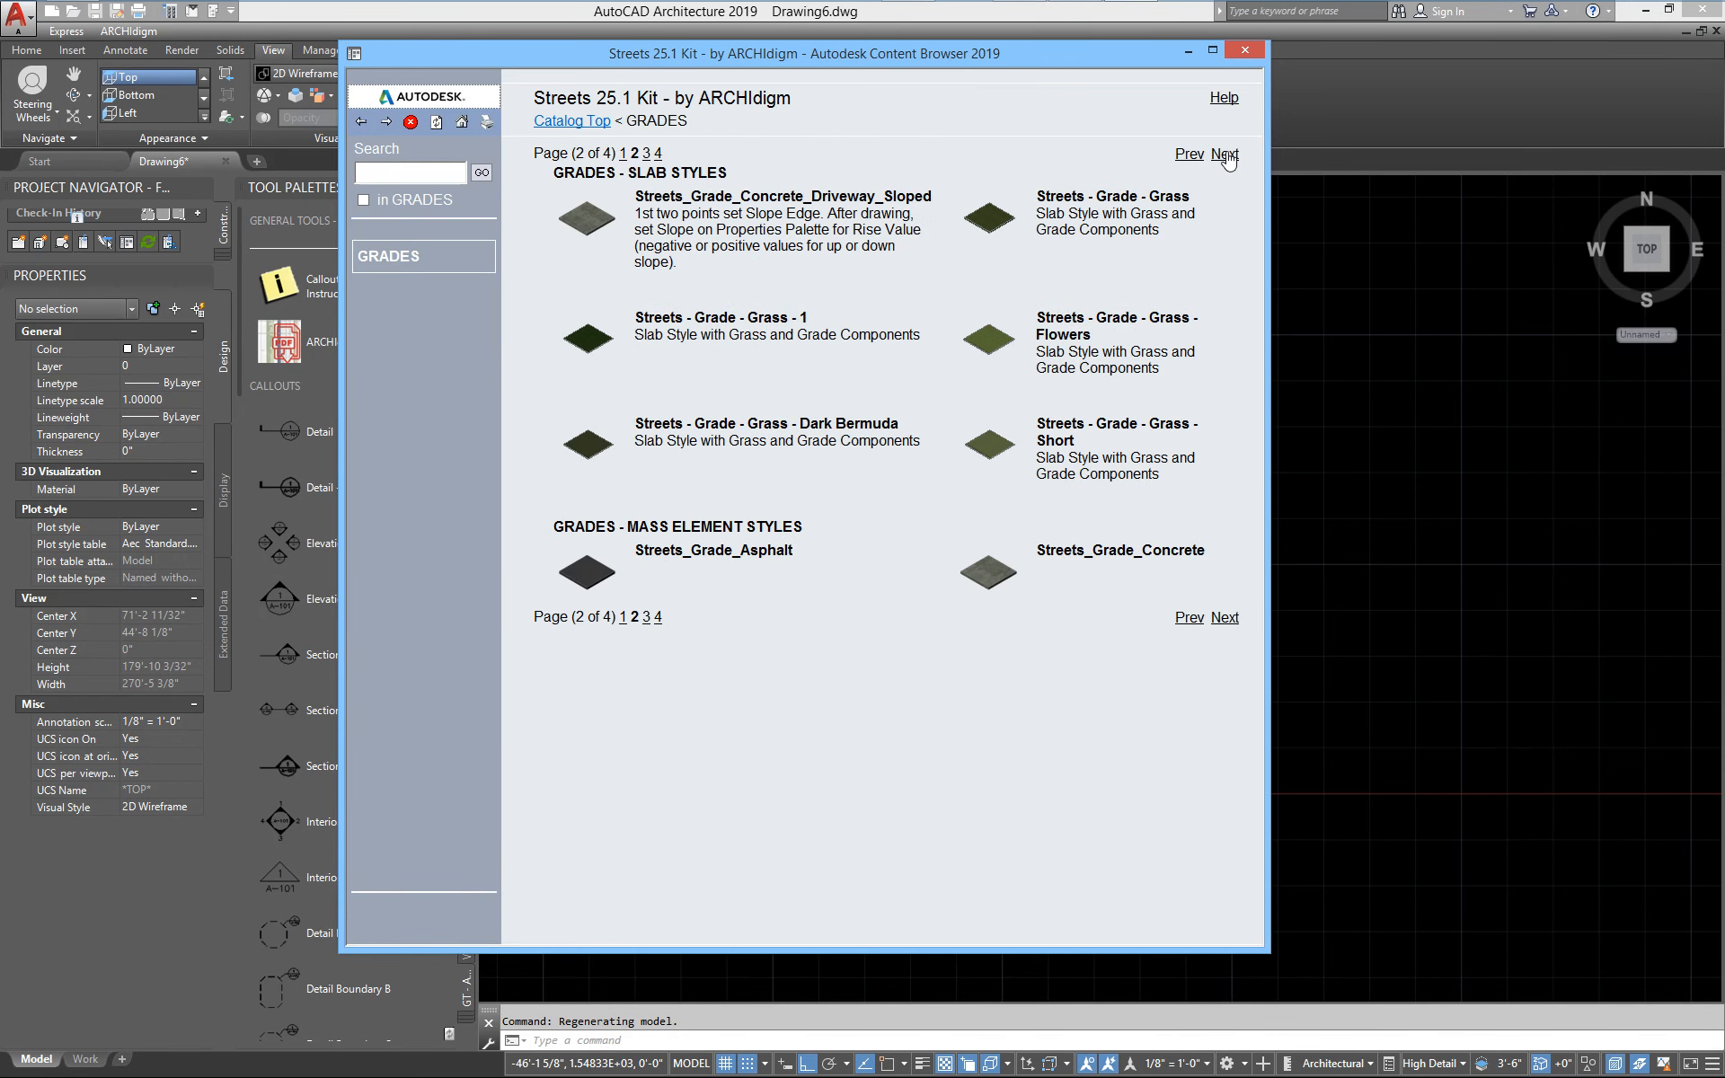
click(1224, 154)
click(1023, 197)
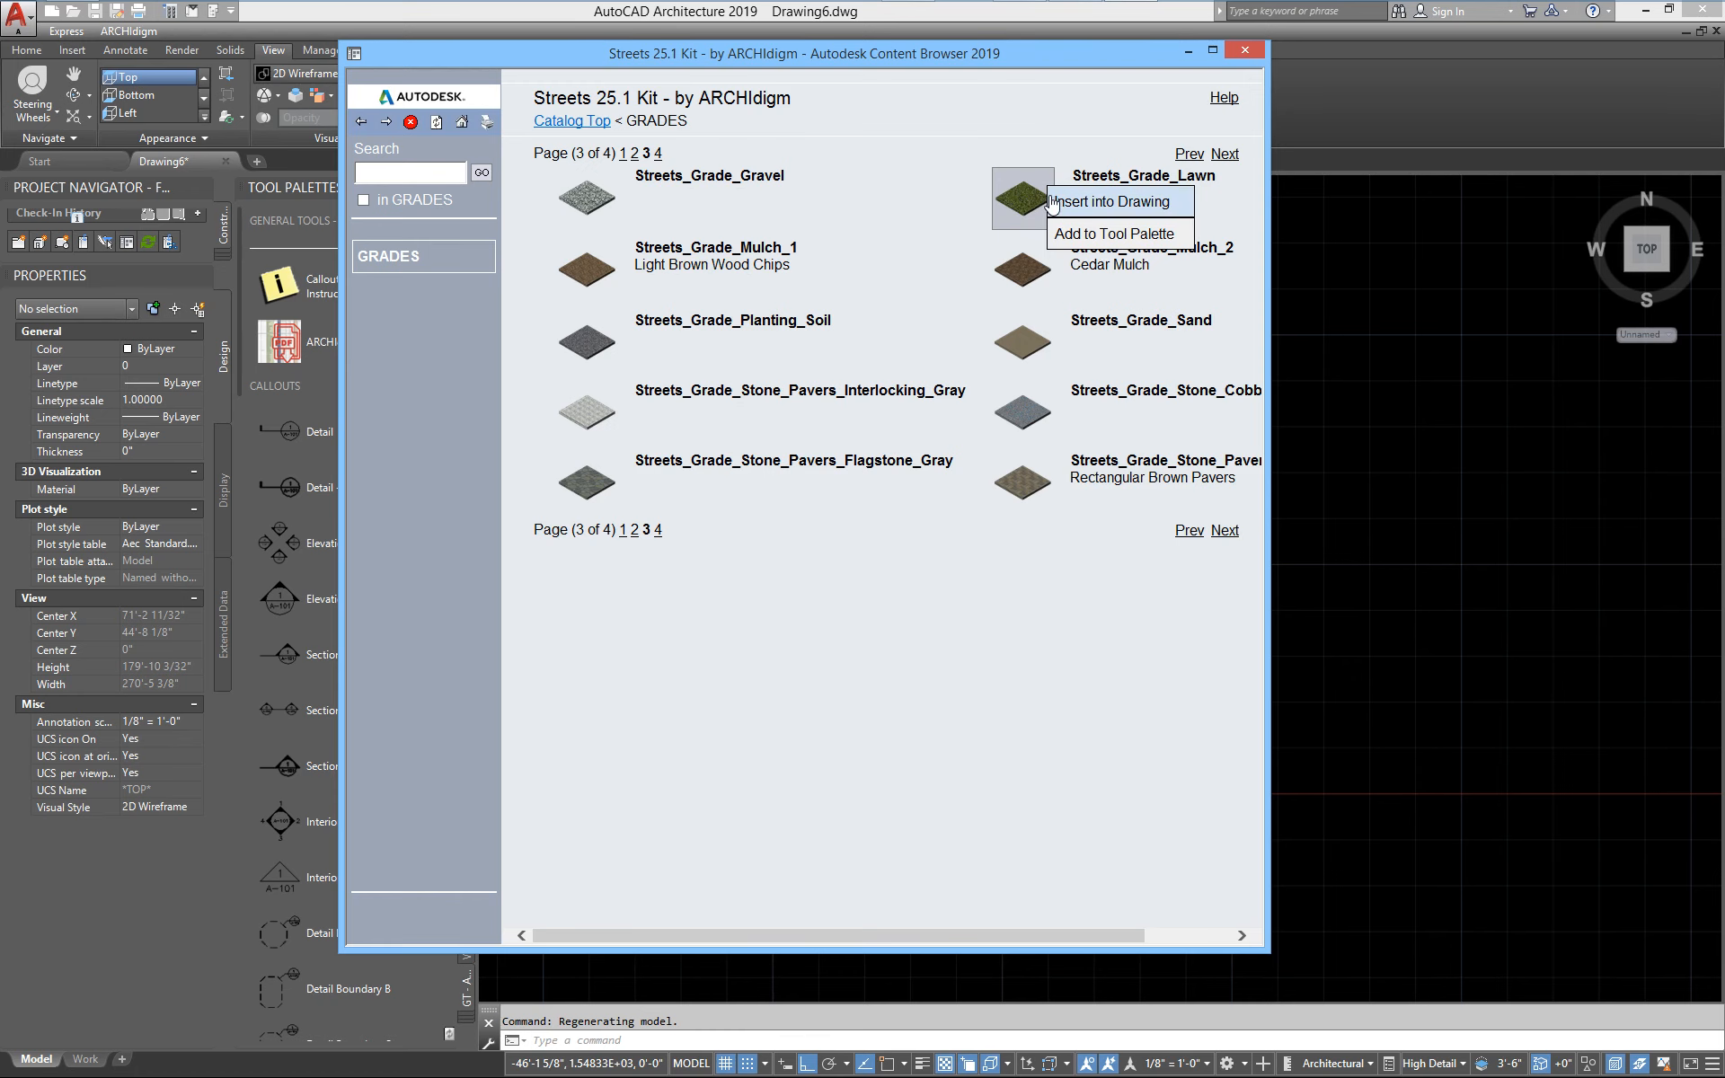
click(1055, 203)
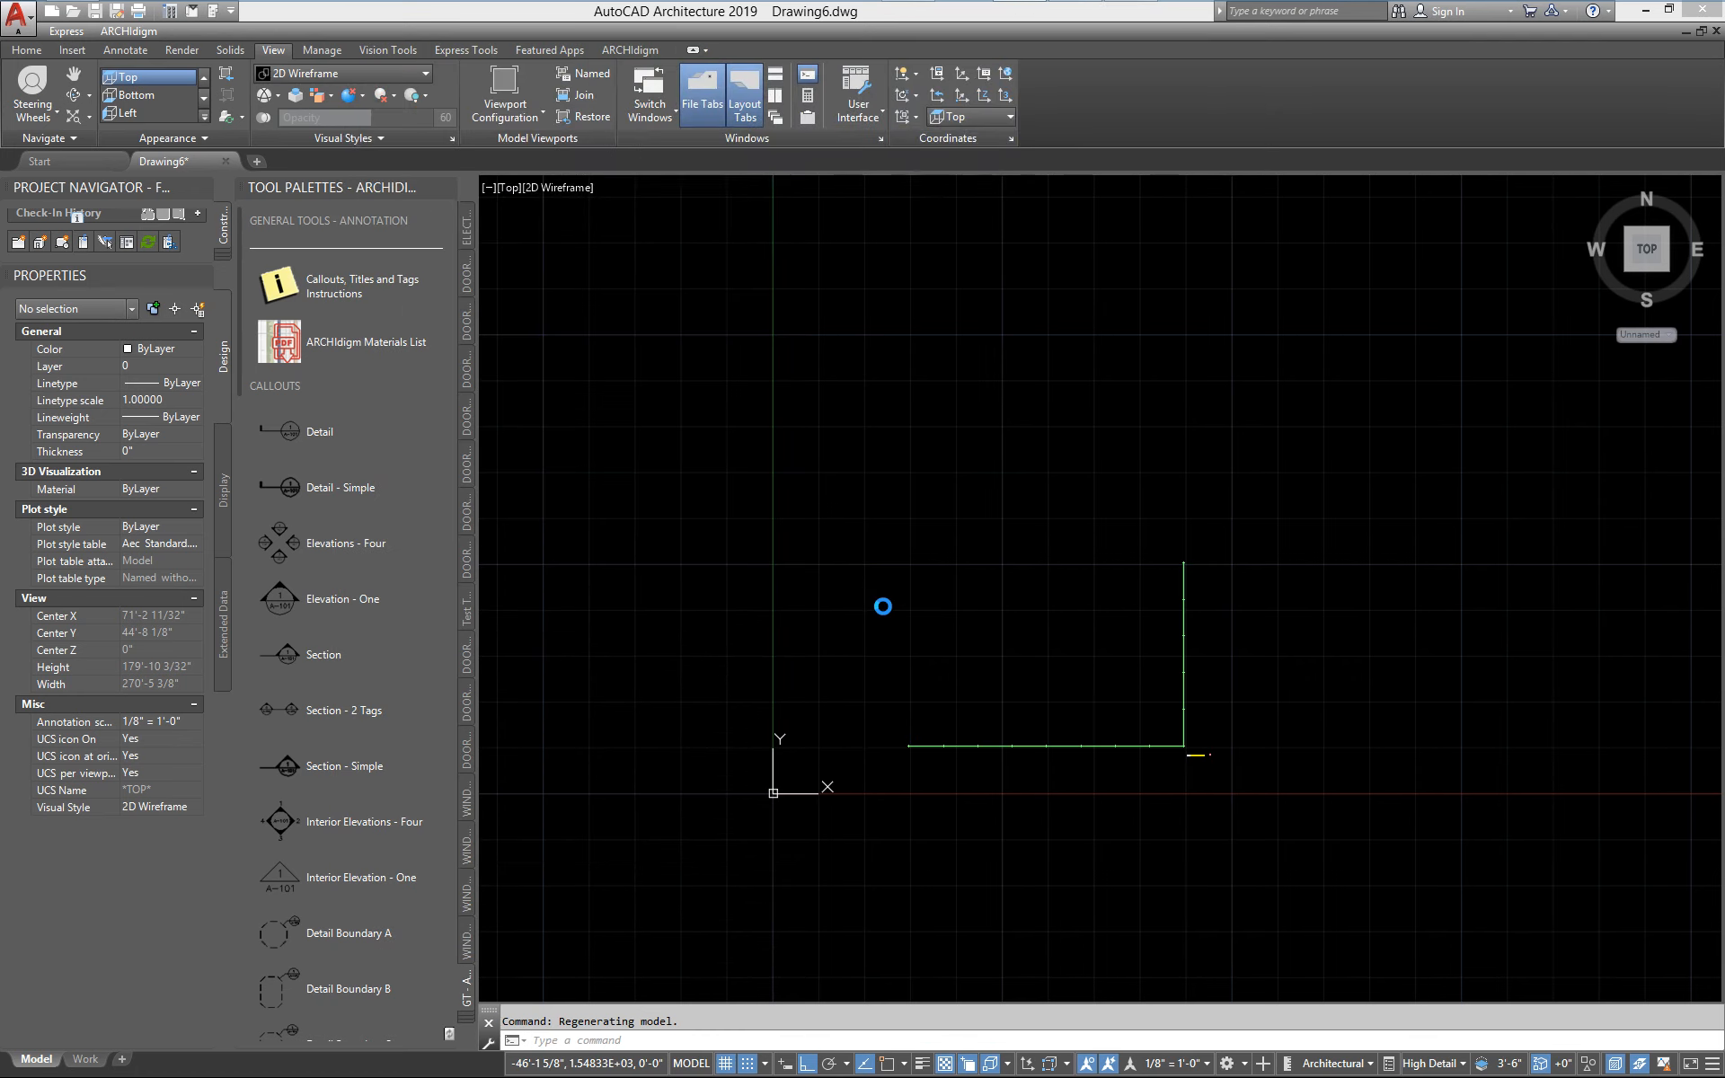
Draw the lawn mass element as a box enclosing the fence, about 155' wide, 168' deep and 45' high
scroll(883, 606, down, 2)
click(751, 819)
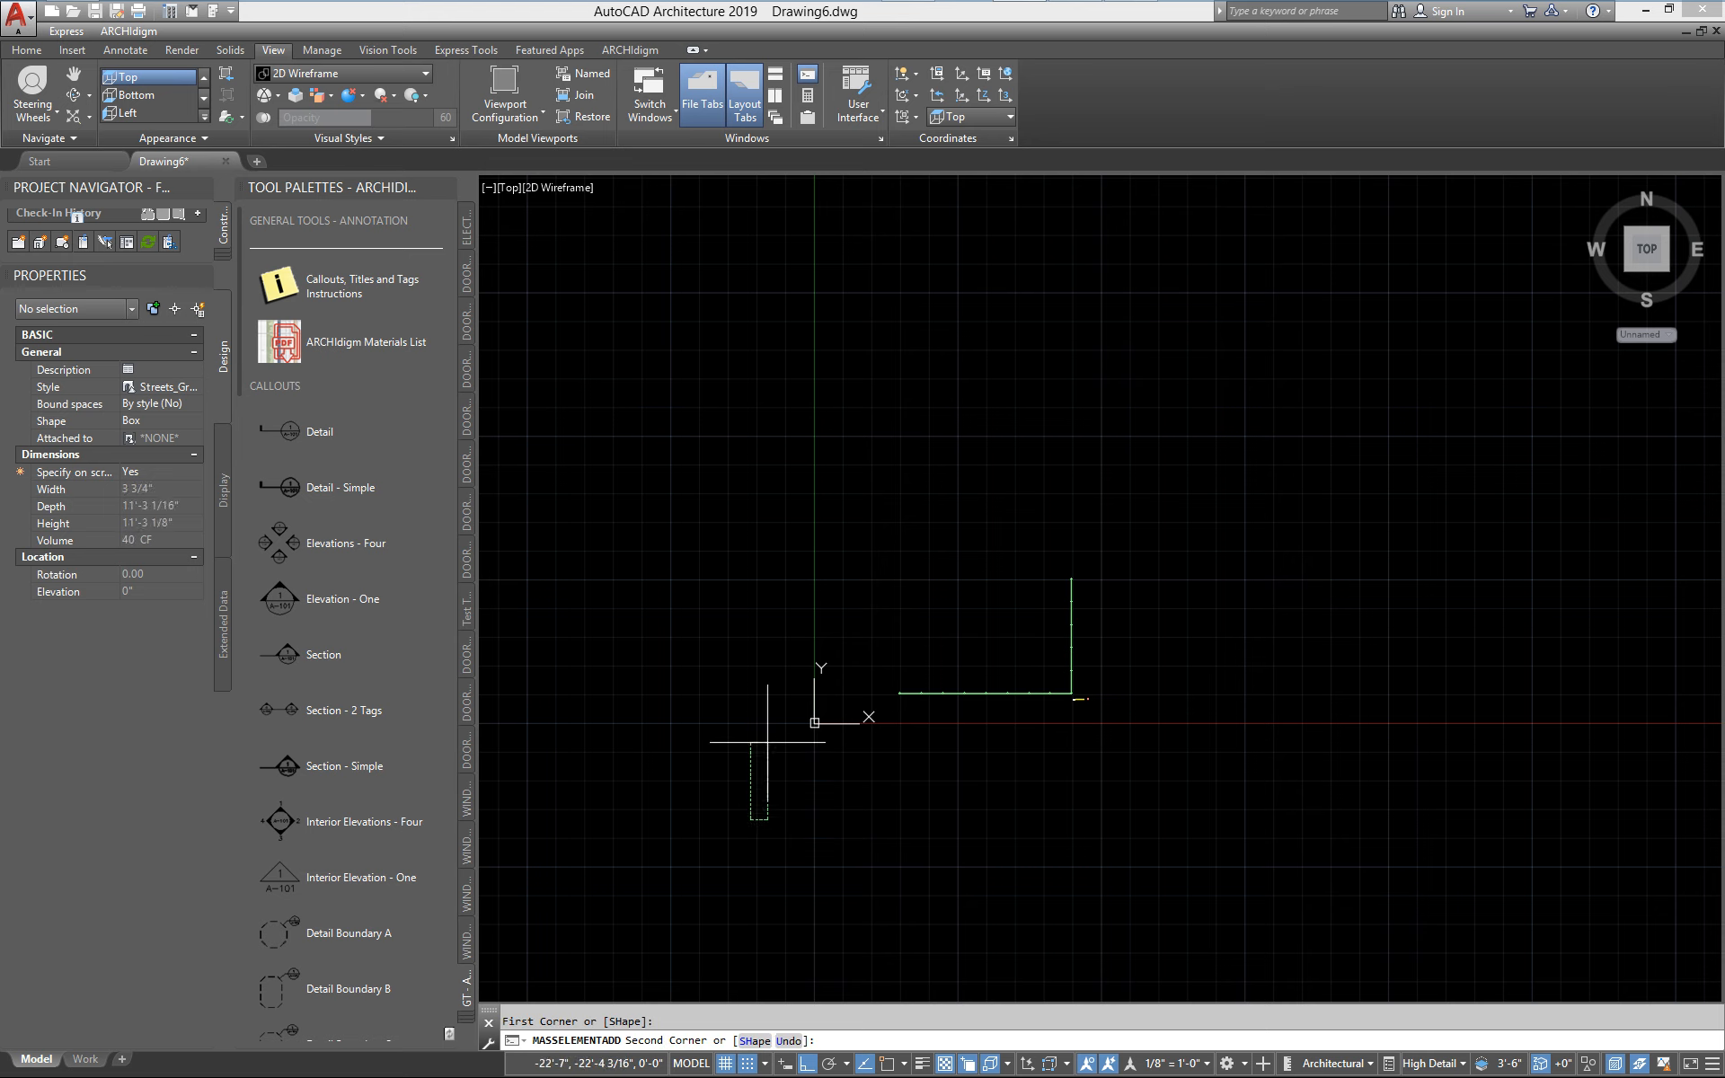
click(1195, 338)
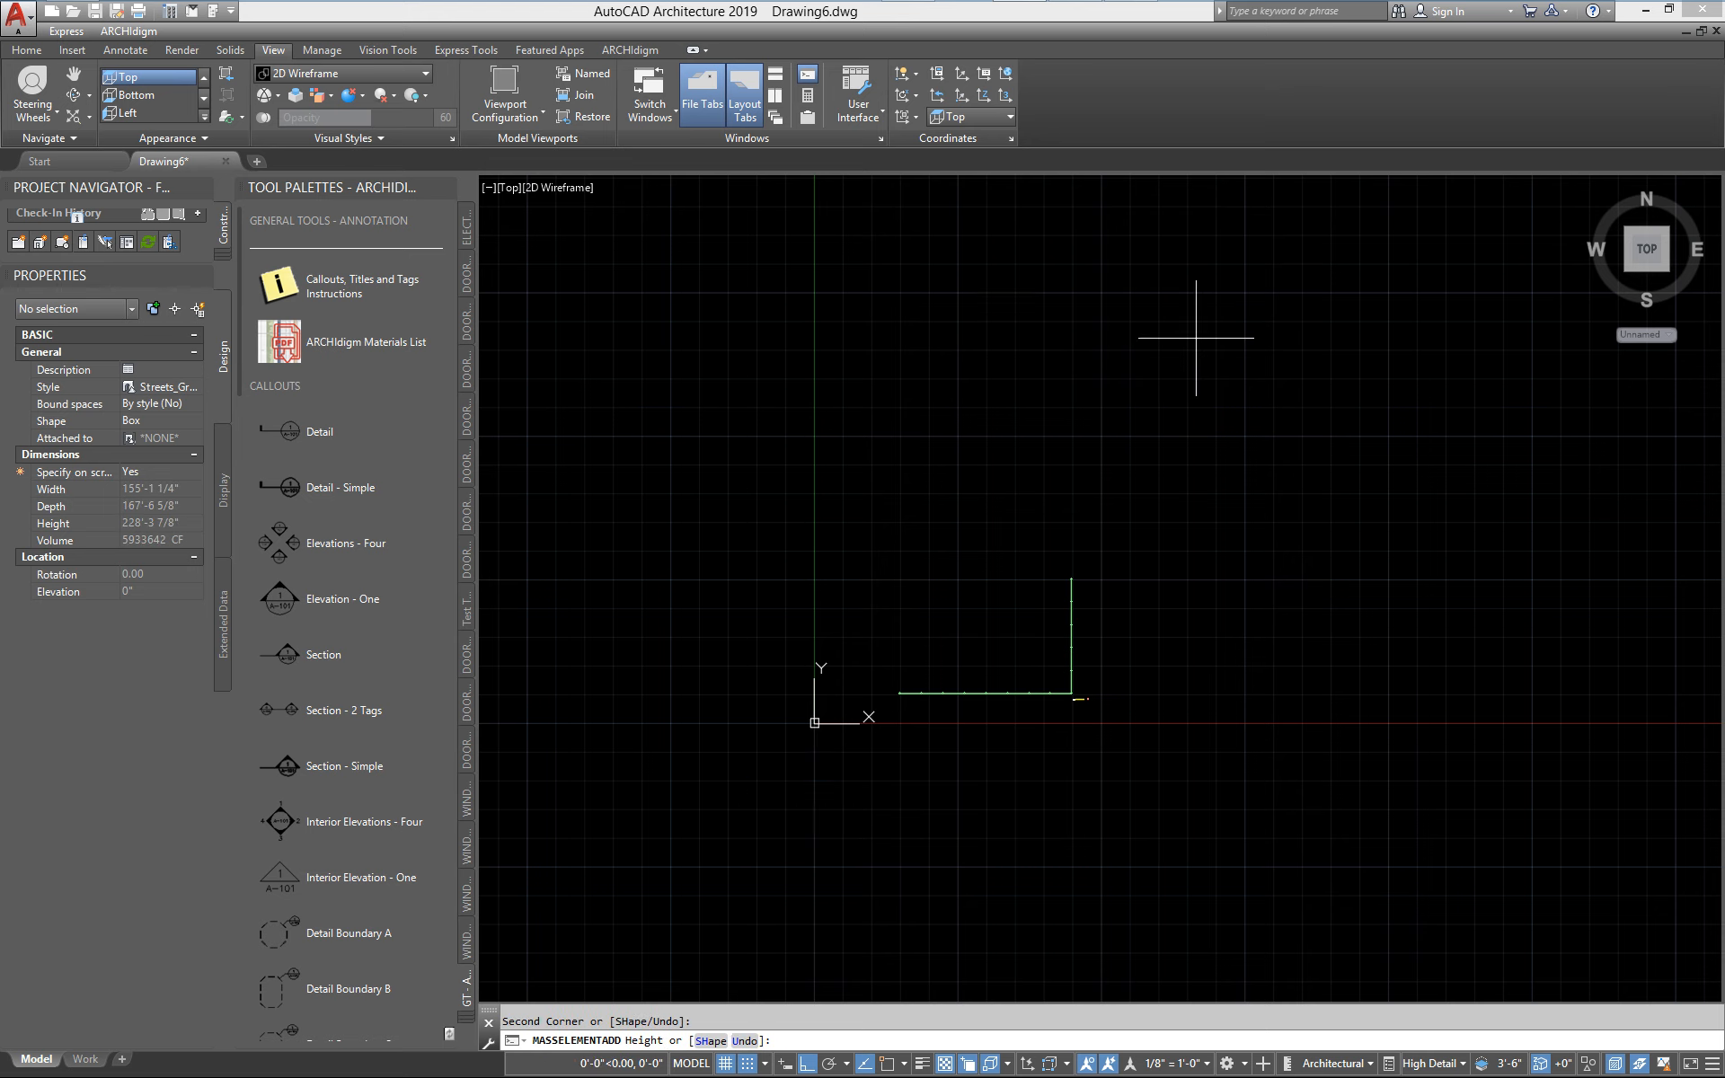
click(1327, 328)
key(Escape)
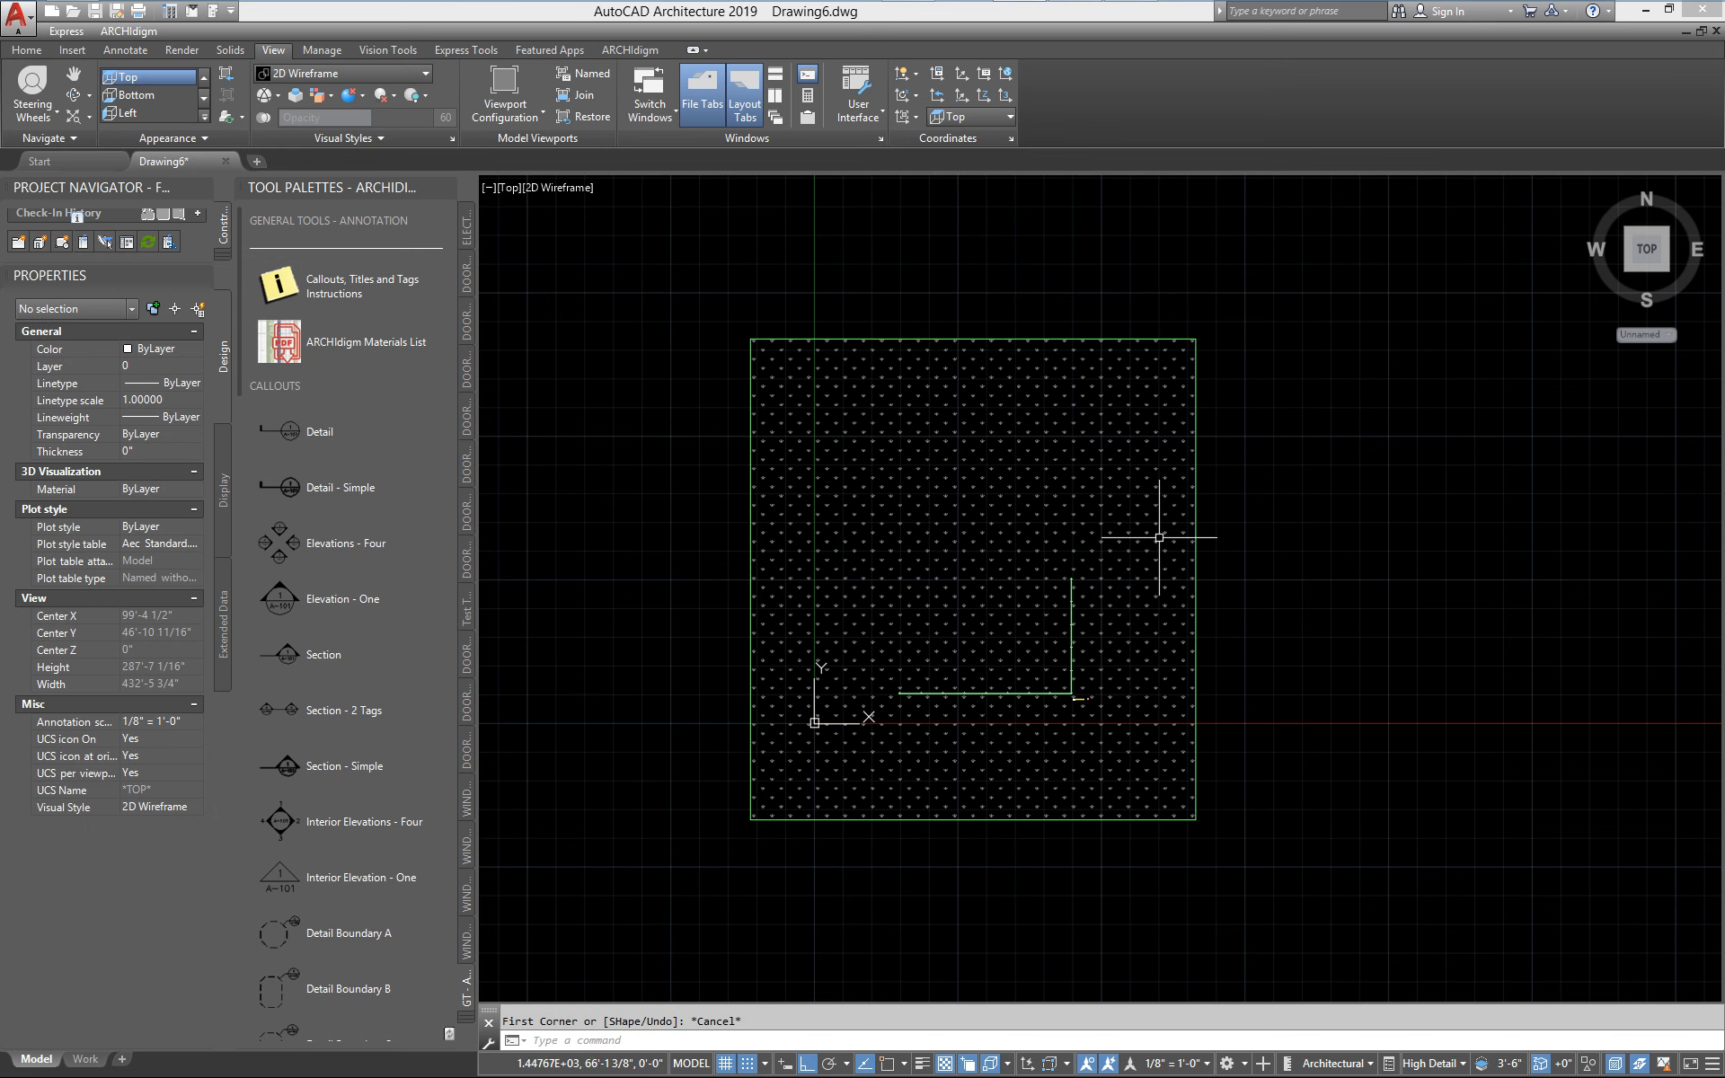
Insert streets_prop_house_c from the BUILDING MASSES category of the Streets 25.1 Kit onto the lawn, inside the corner of the L-shaped fence
mouse_move(1130, 20)
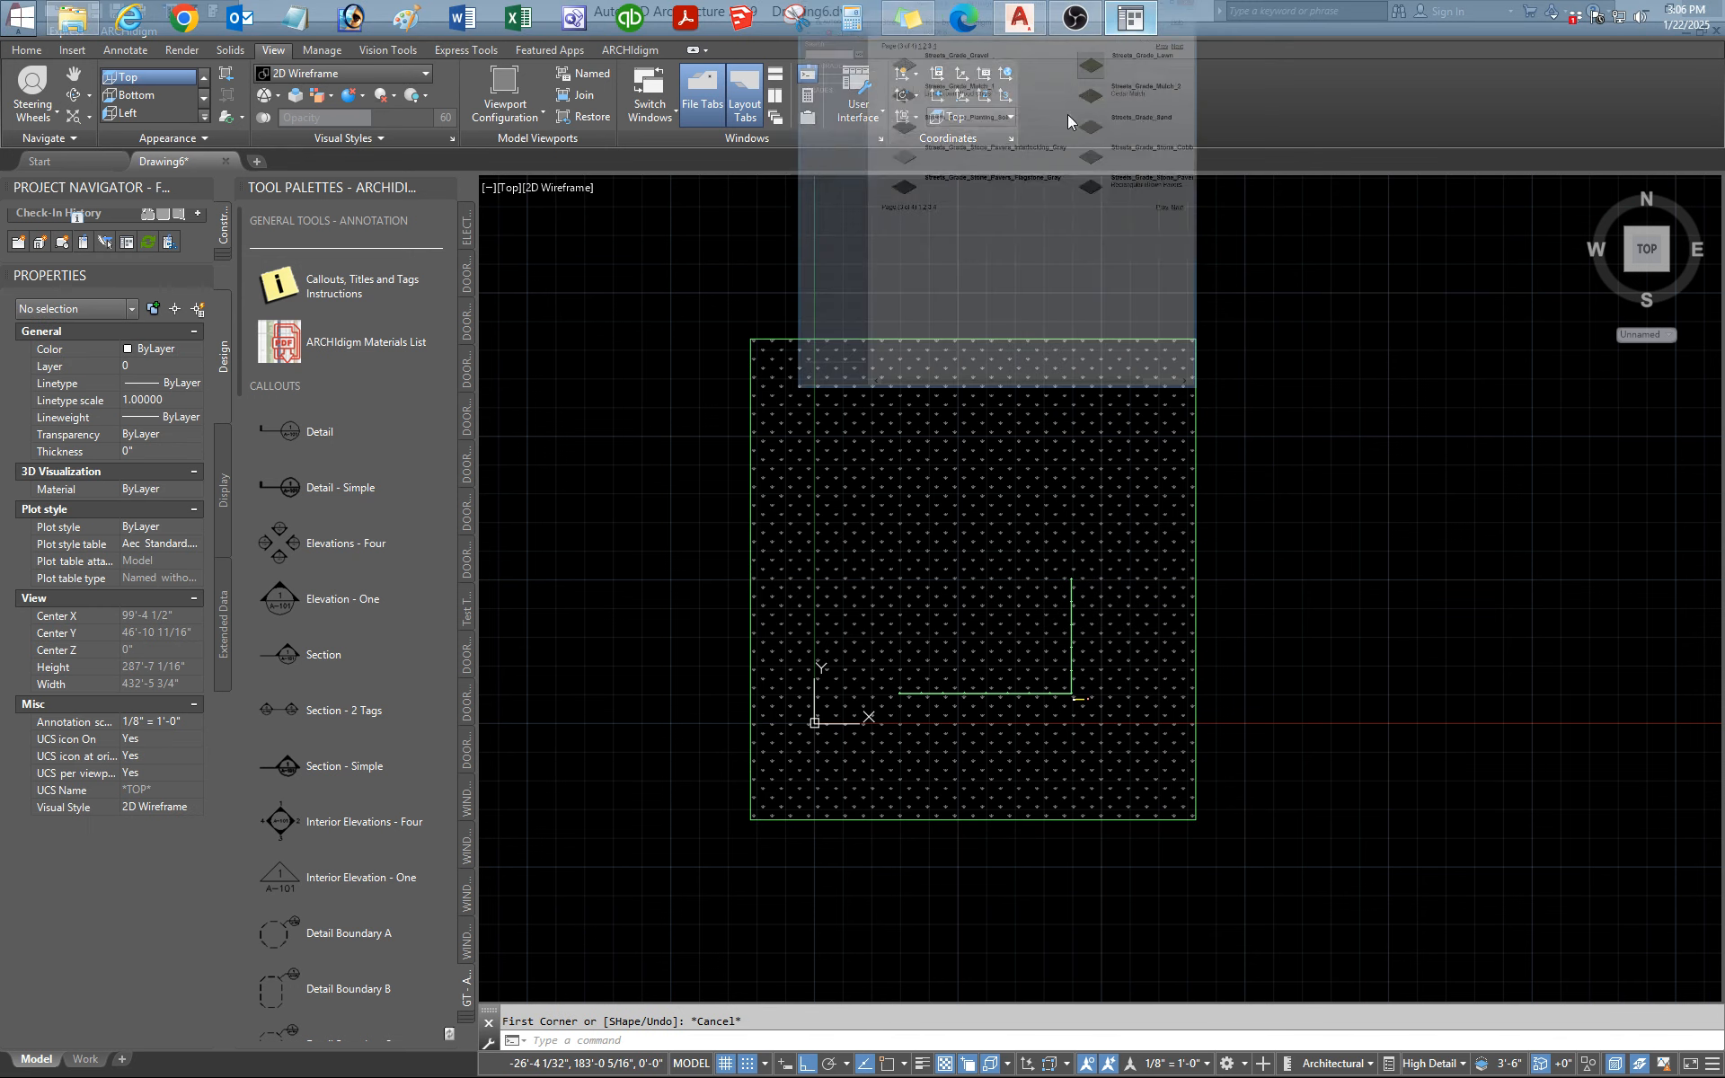
click(1067, 120)
click(402, 271)
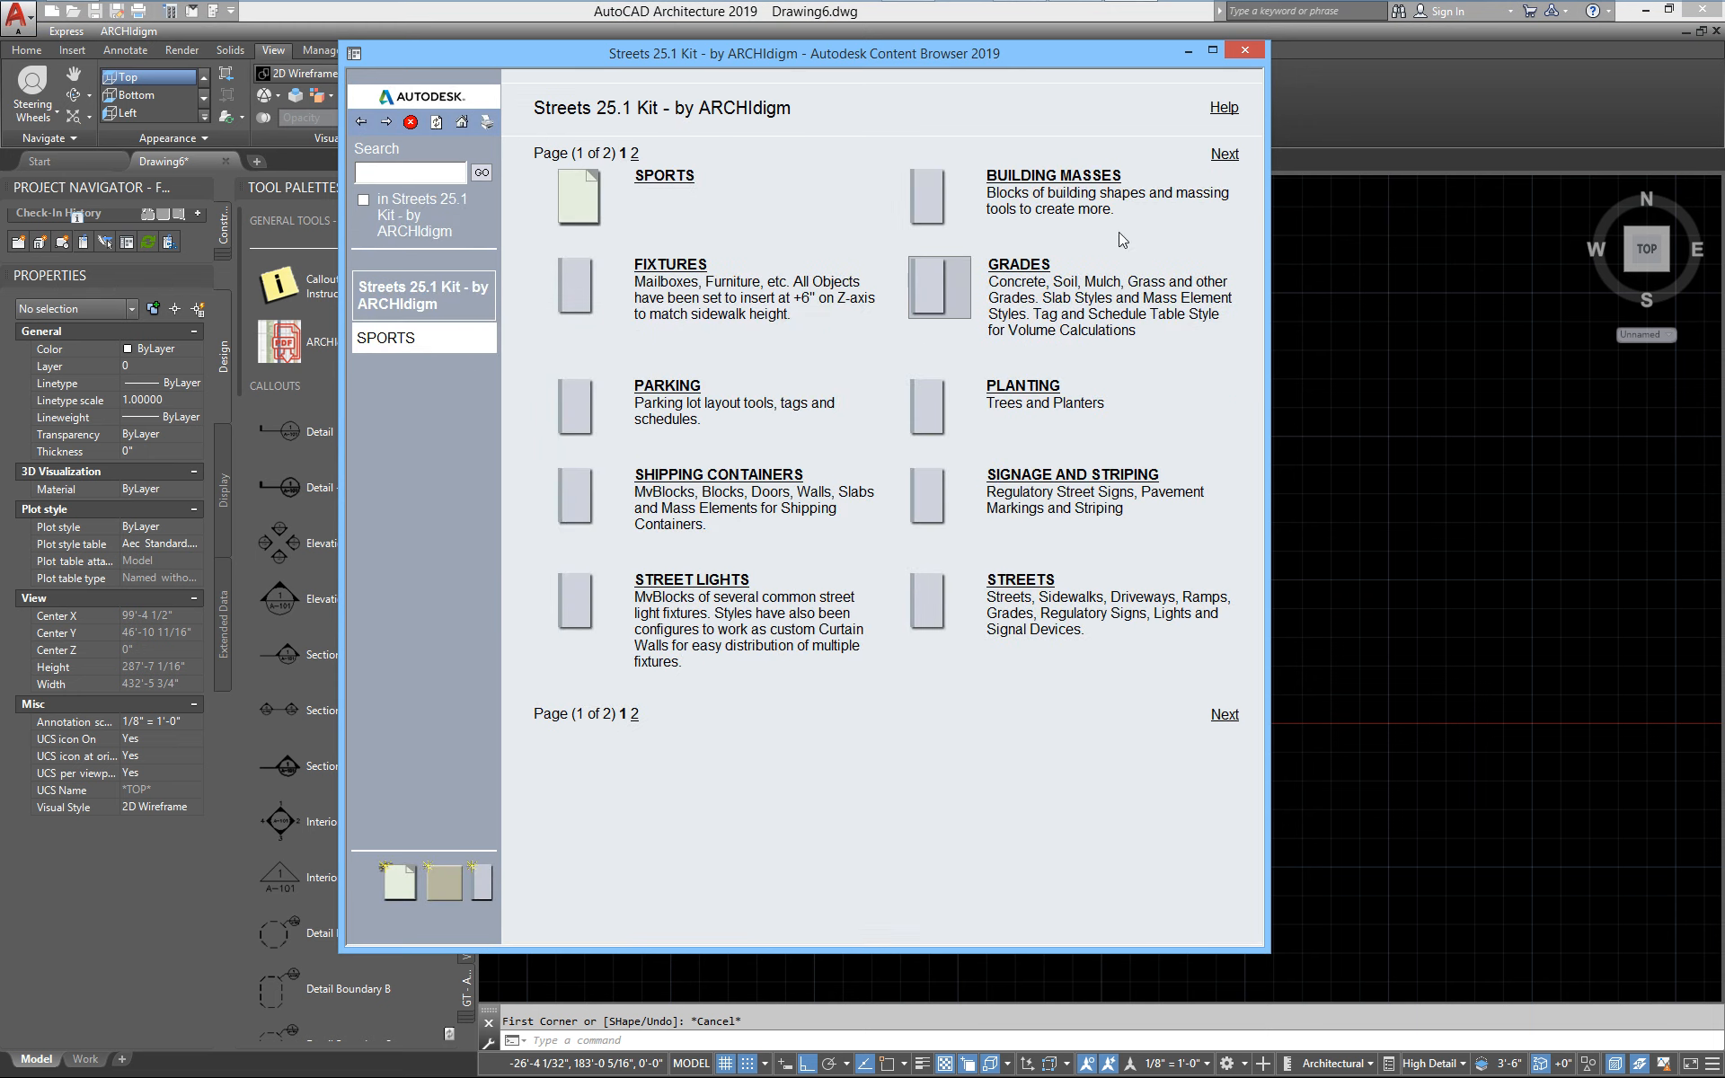
click(1066, 183)
right_click(580, 250)
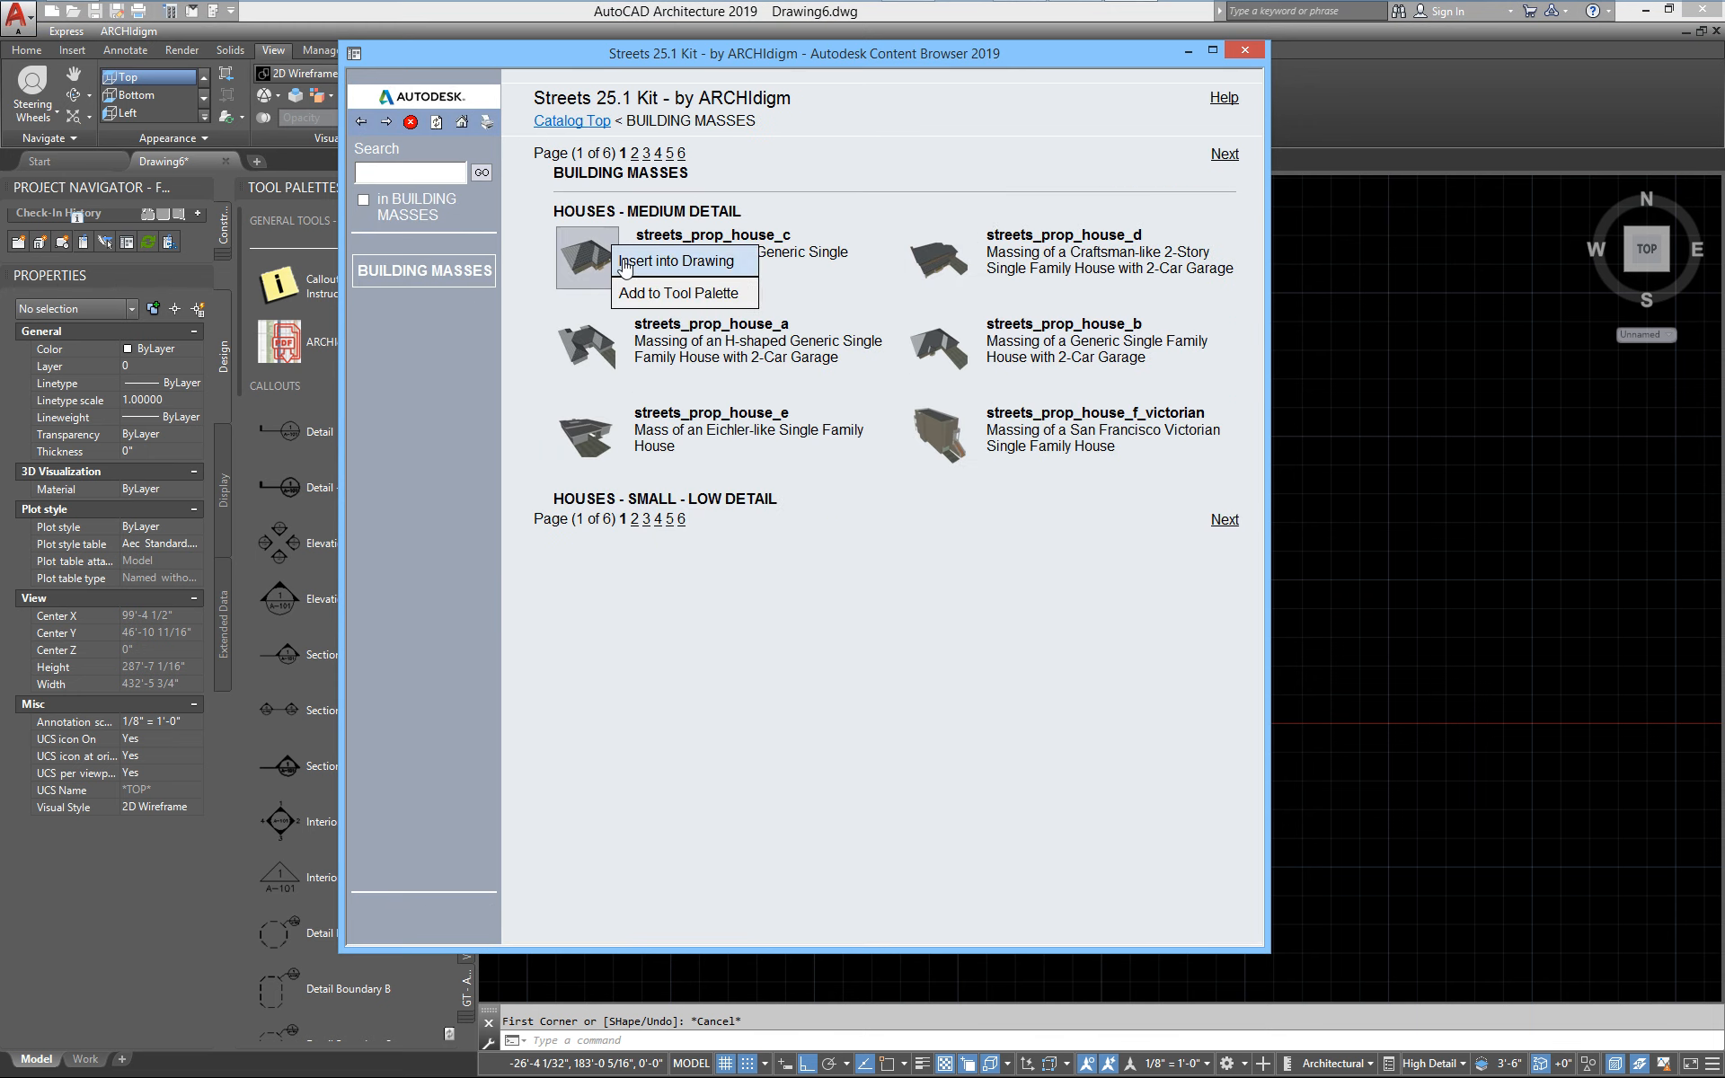
click(634, 261)
scroll(988, 635, up, 4)
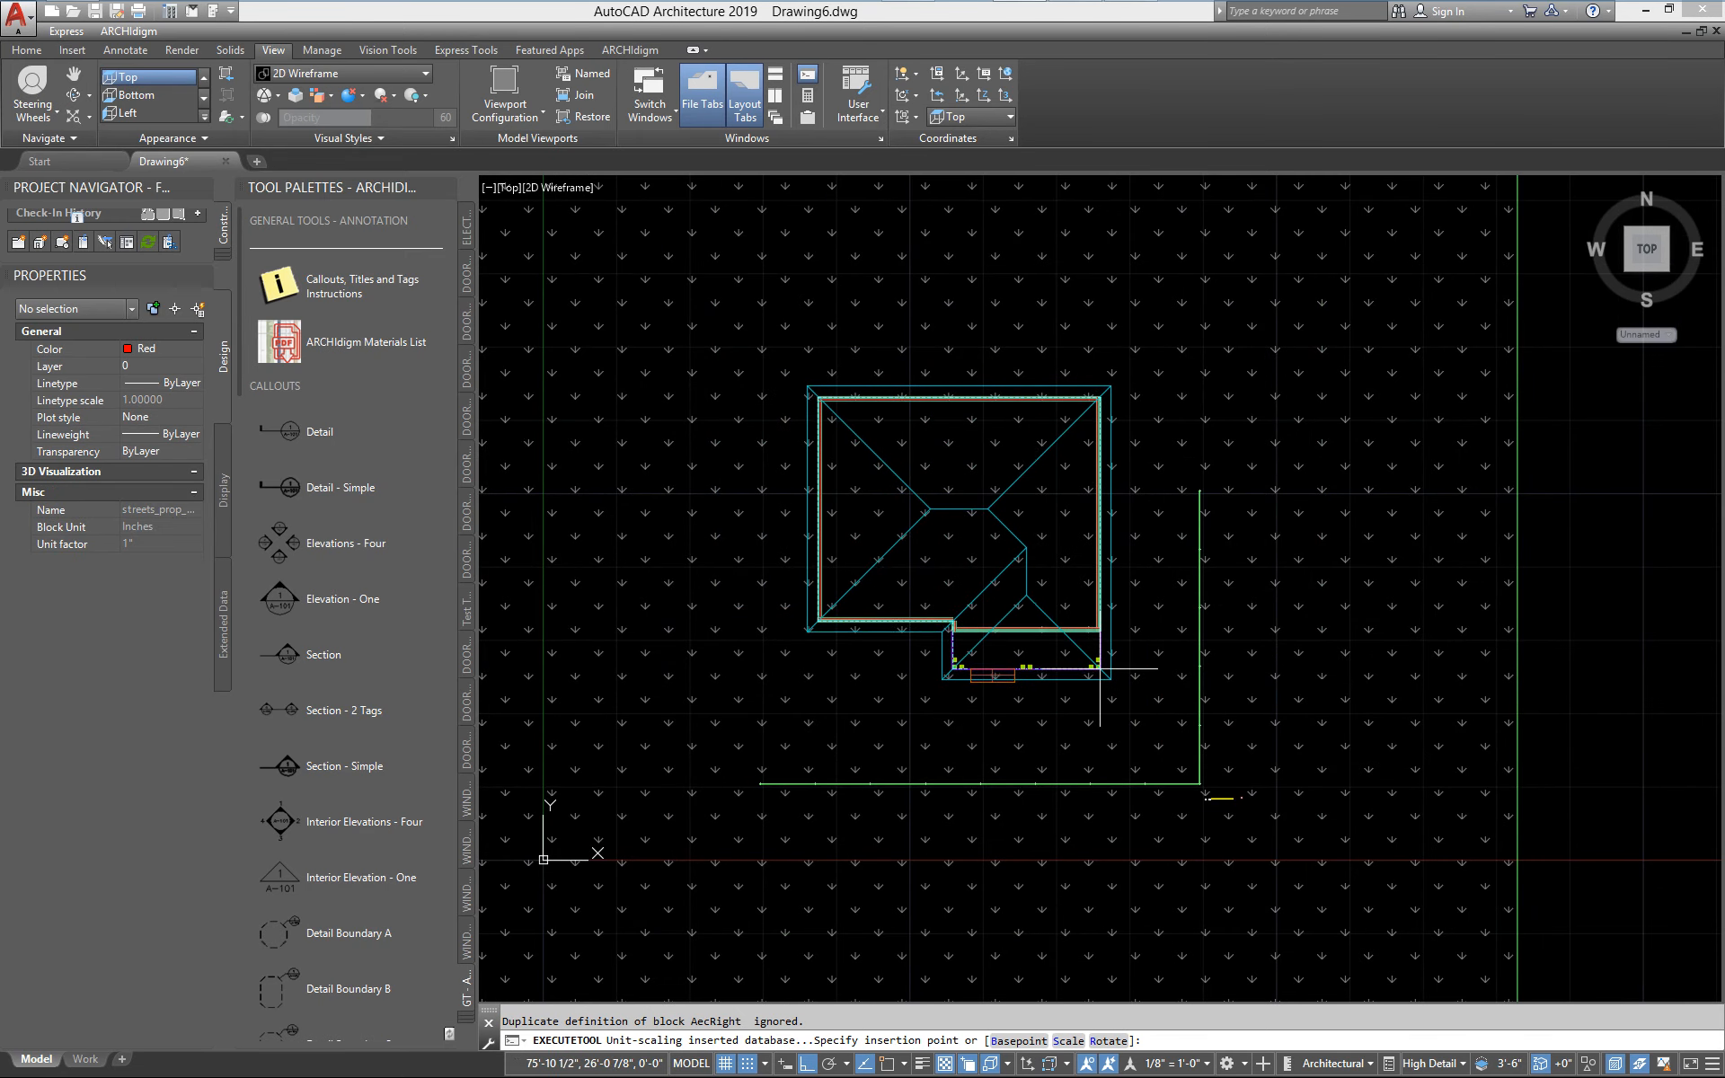
click(1100, 667)
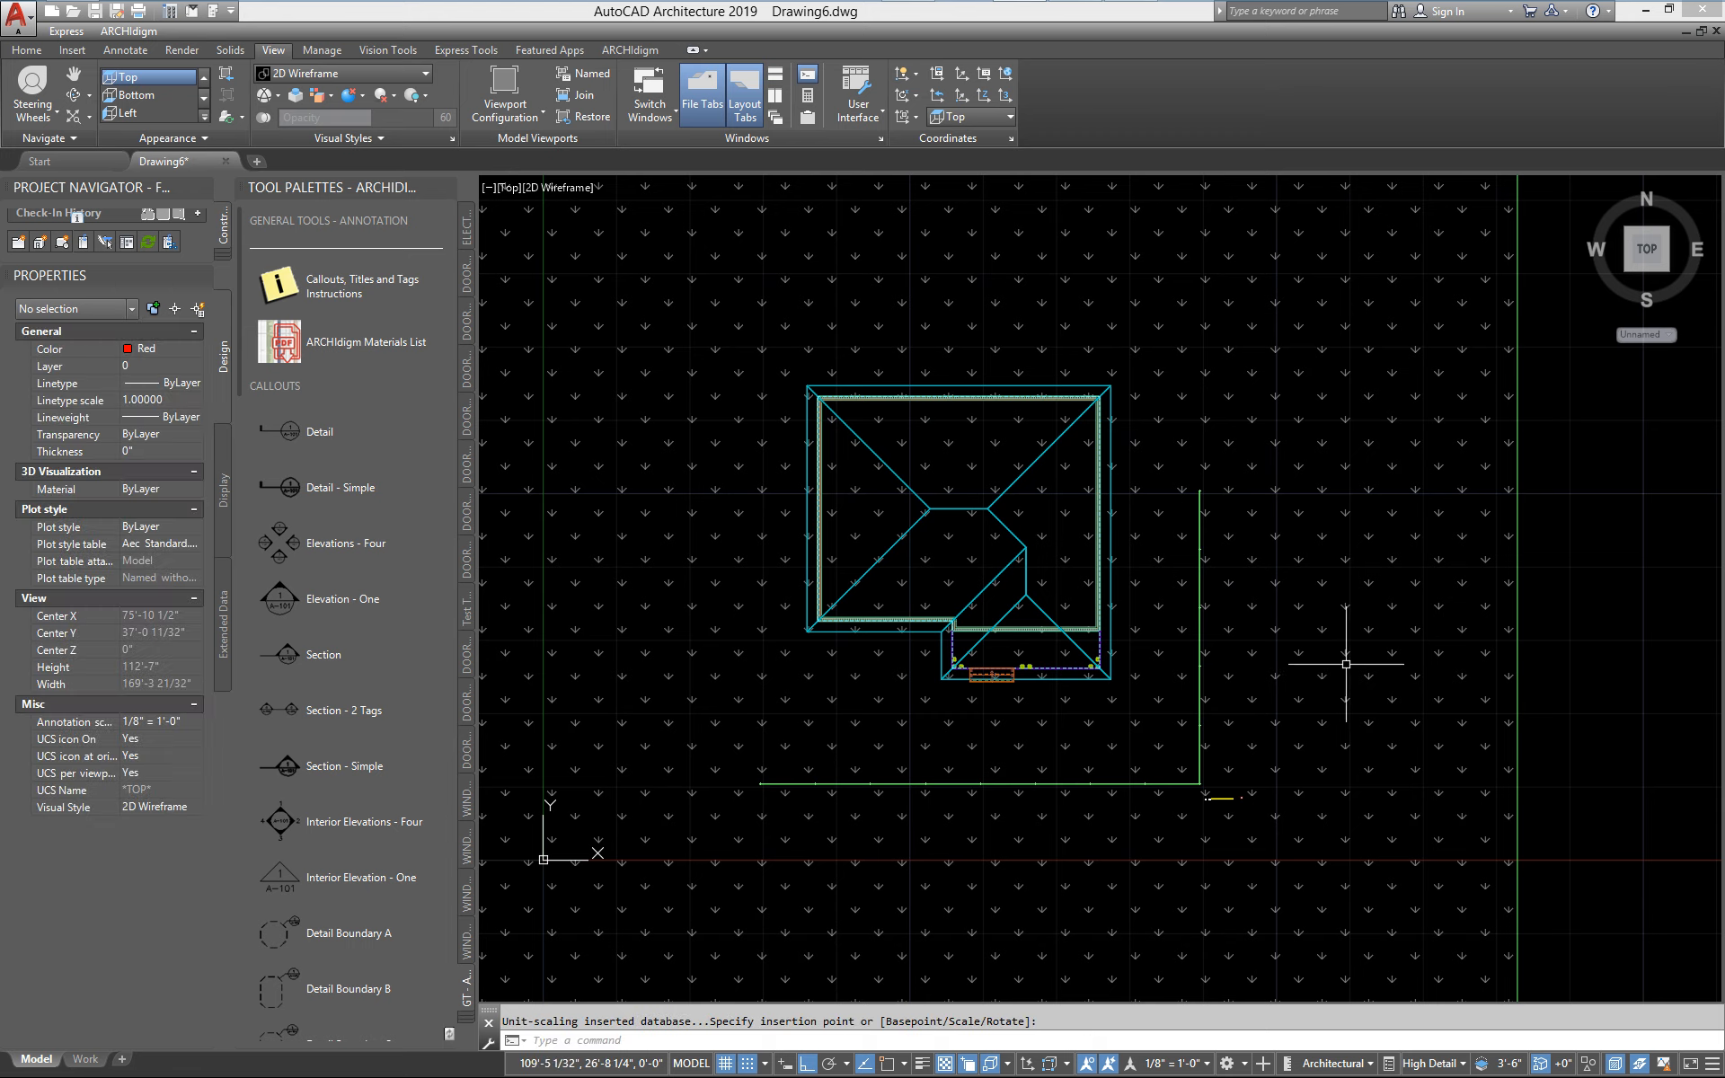
Switch the drawing from the Top view to the Front view to see the lawn, fence and house in elevation
scroll(1186, 796, down, 3)
mouse_move(1187, 796)
middle_down()
mouse_move(1176, 705)
mouse_move(1144, 665)
mouse_move(990, 699)
middle_up()
scroll(1129, 677, up, 2)
scroll(1129, 677, down, 2)
scroll(989, 698, down, 2)
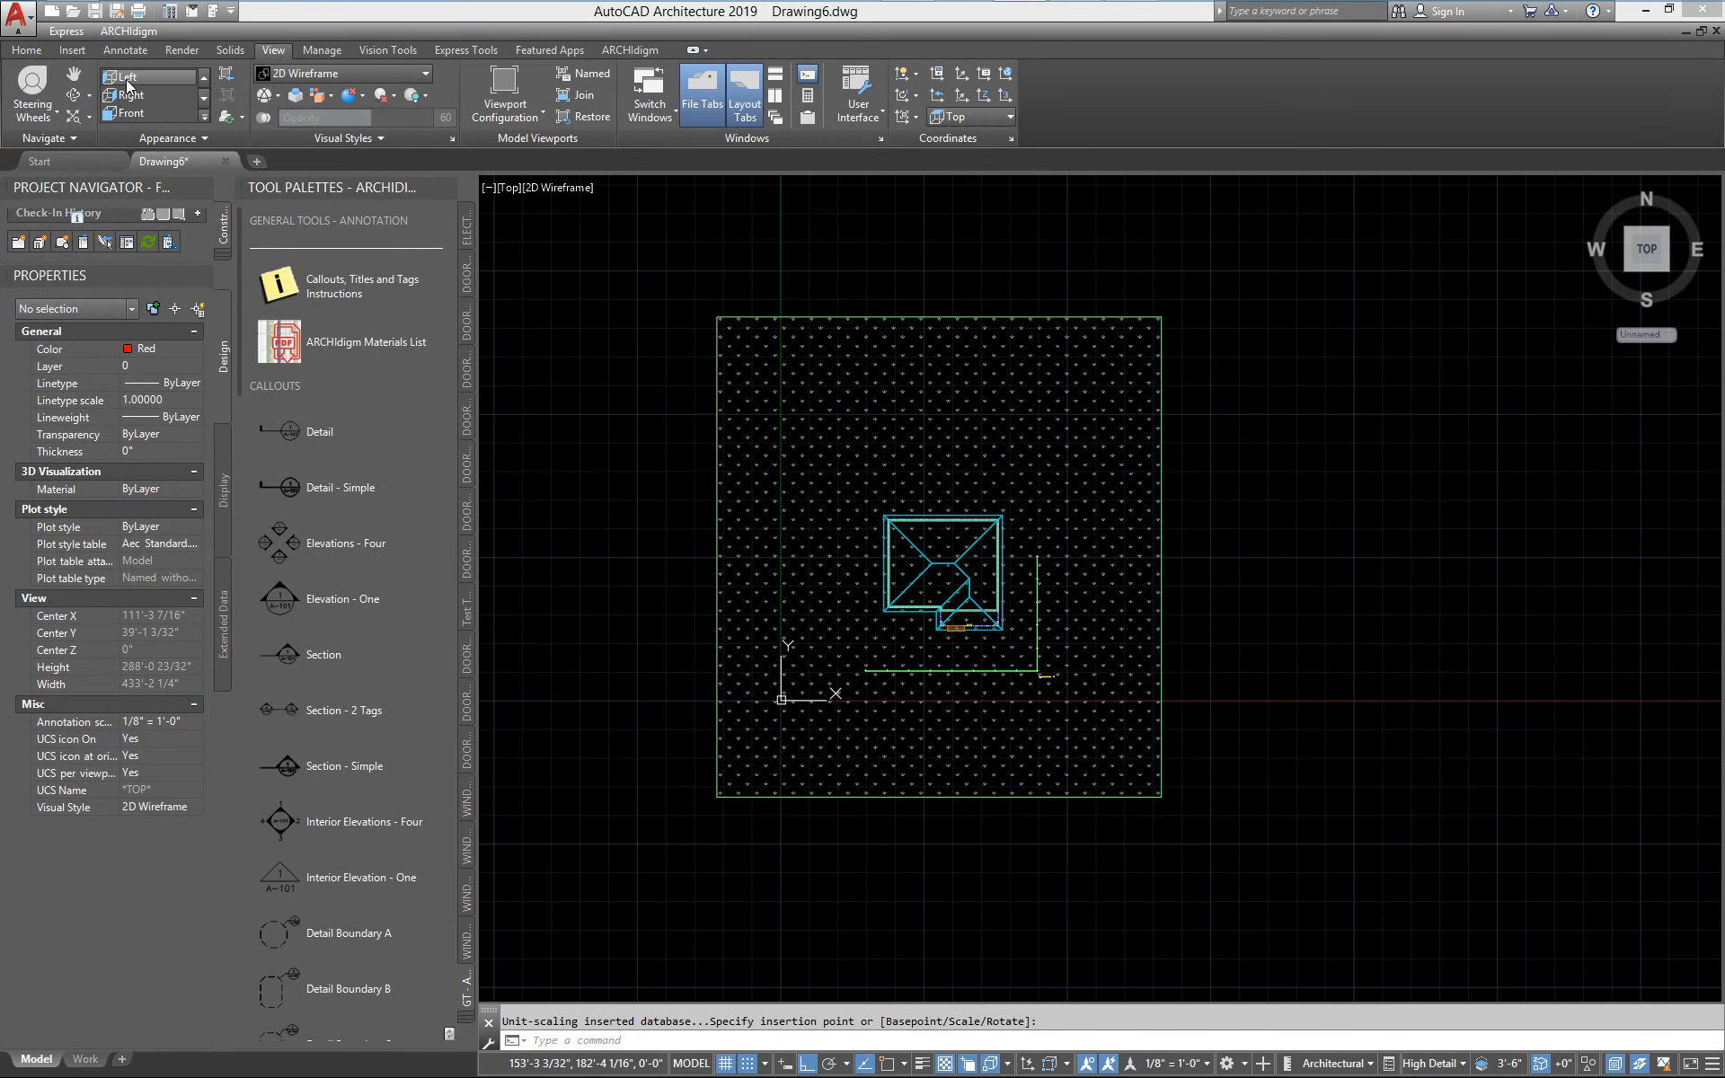
scroll(126, 85, down, 1)
click(126, 95)
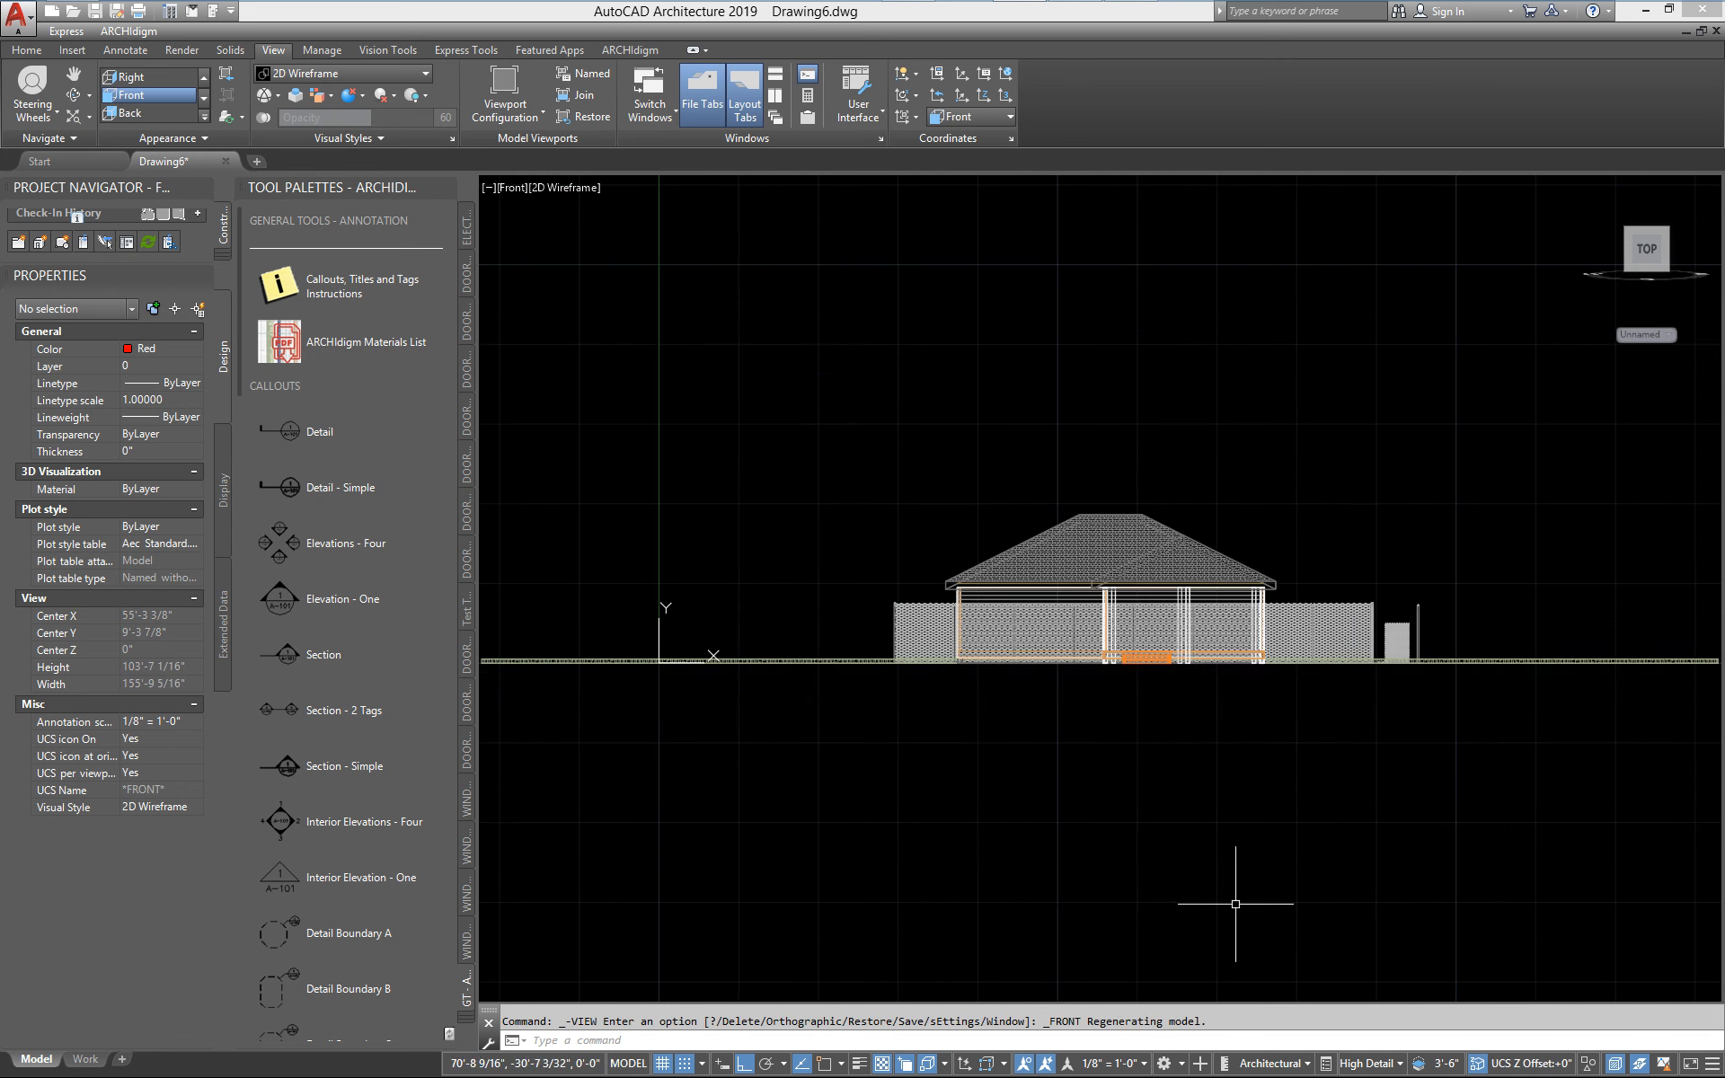
Move the lawn mass element 6" straight down so its top surface meets the base of the fence
scroll(1366, 655, up, 6)
text(m)
key(space)
click(1416, 708)
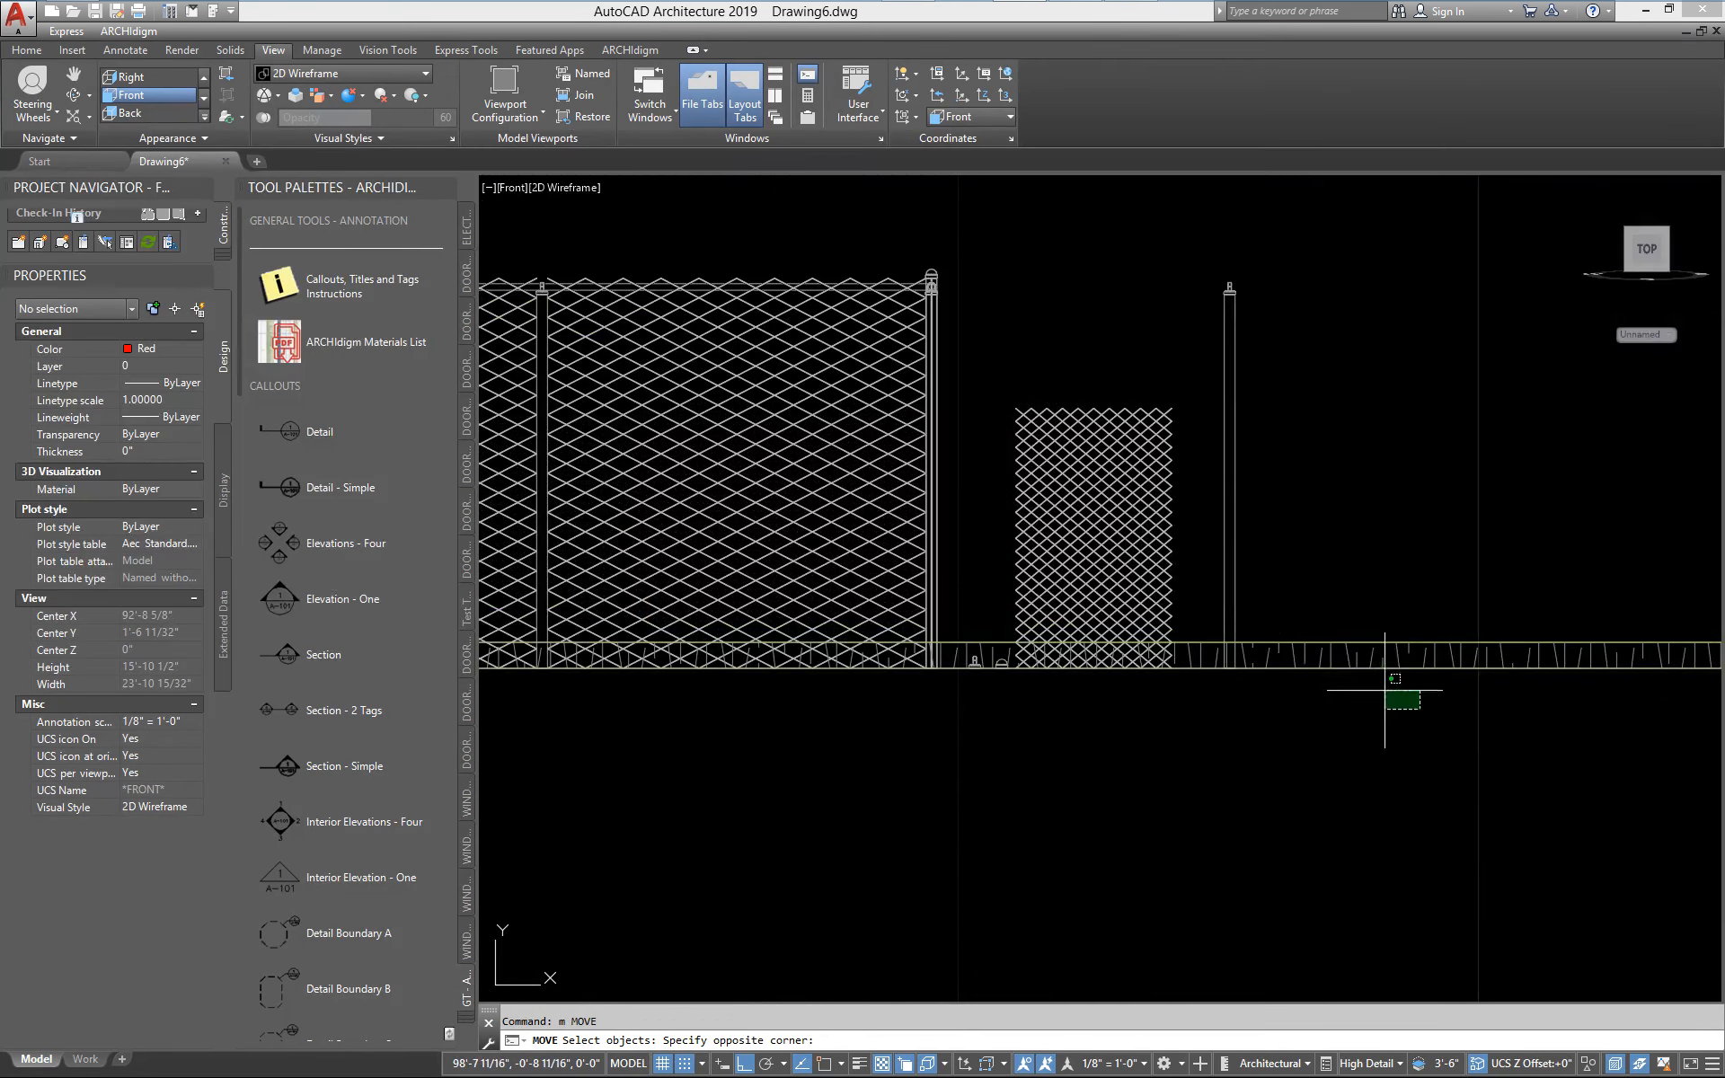
click(1357, 651)
key(space)
click(1351, 386)
text(6)
key(space)
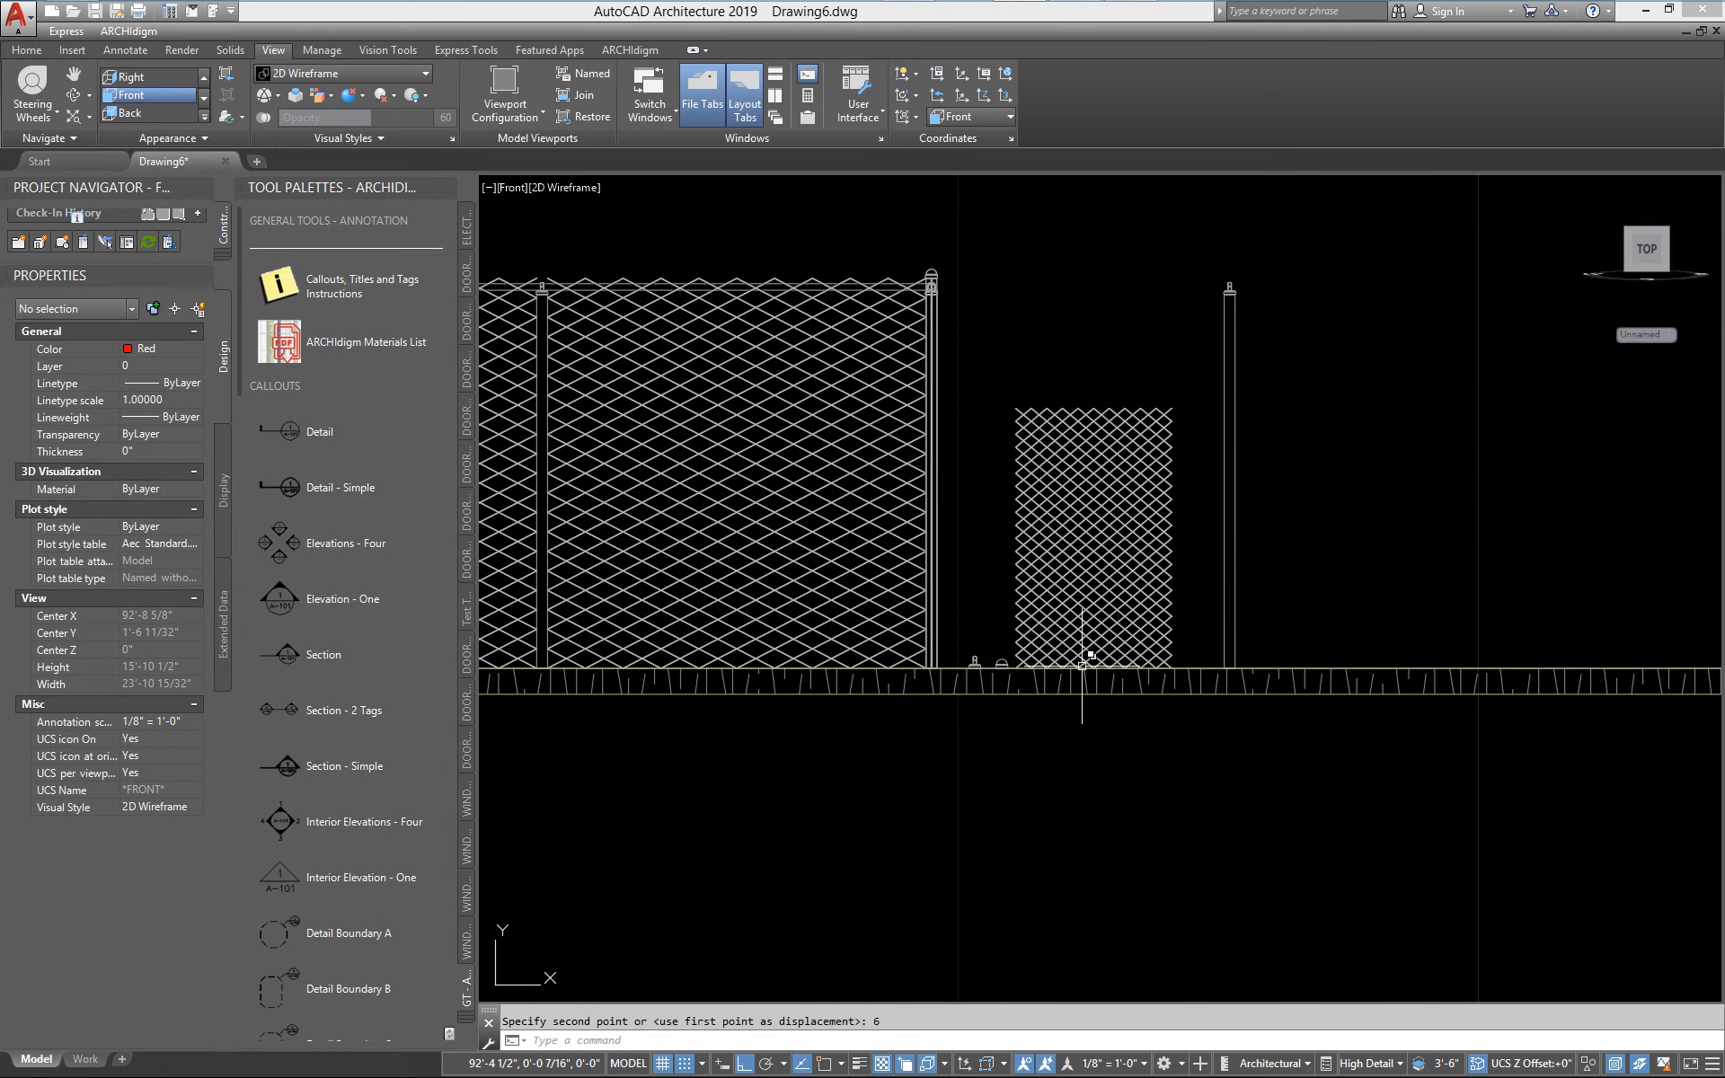
Return the drawing to the Top view and set the annotation scale to 1/4" = 1'-0"
scroll(1121, 671, up, 3)
scroll(1033, 674, down, 3)
scroll(702, 673, down, 4)
middle_drag(644, 664, 1433, 724)
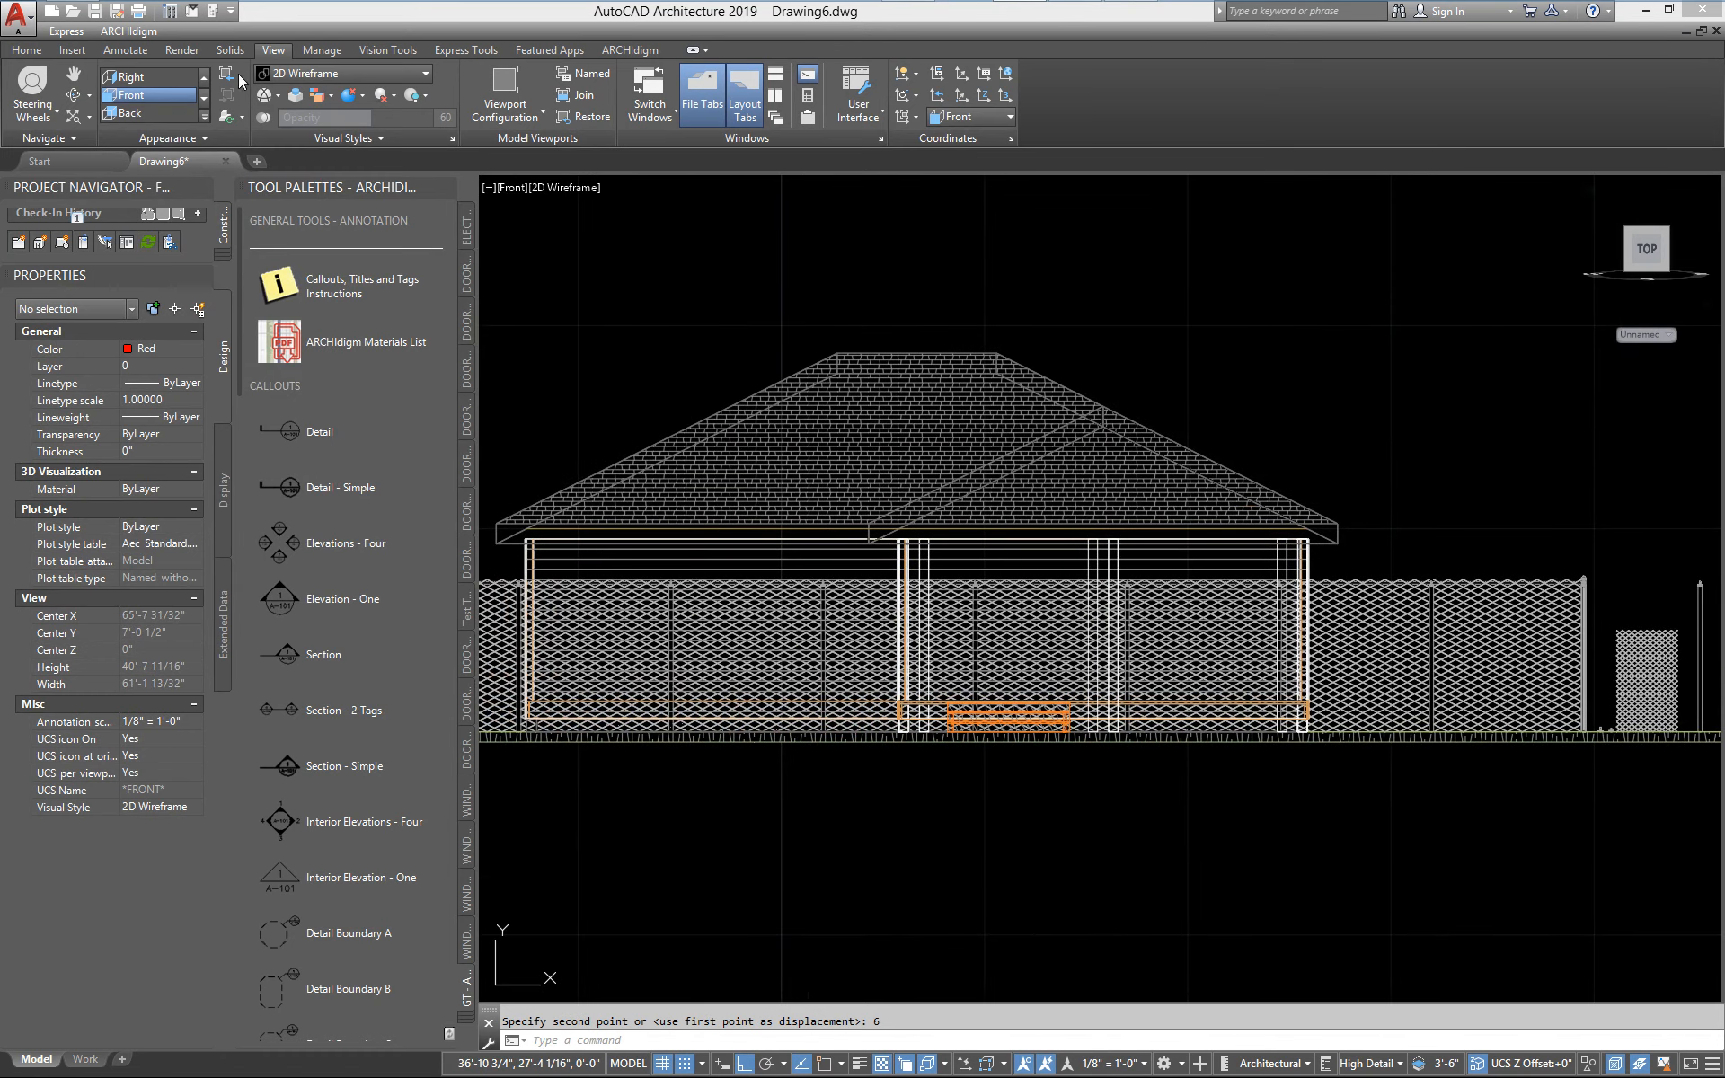
click(165, 77)
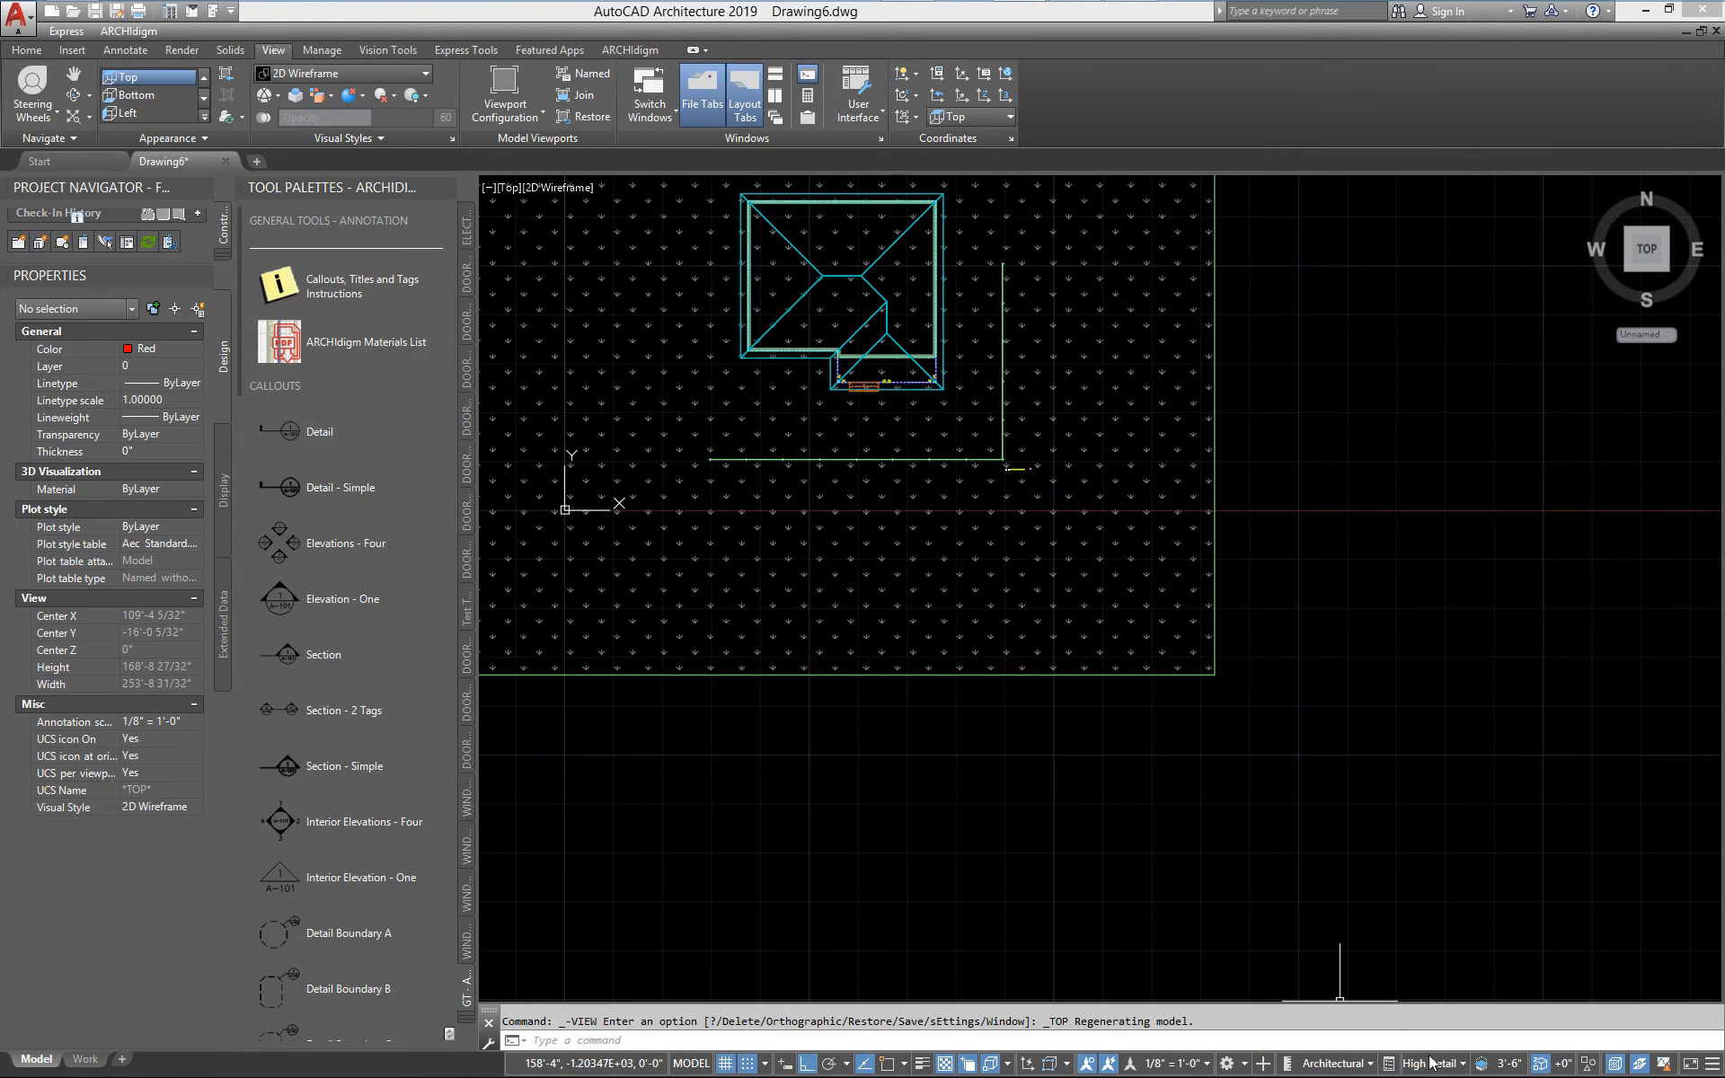
click(1195, 1065)
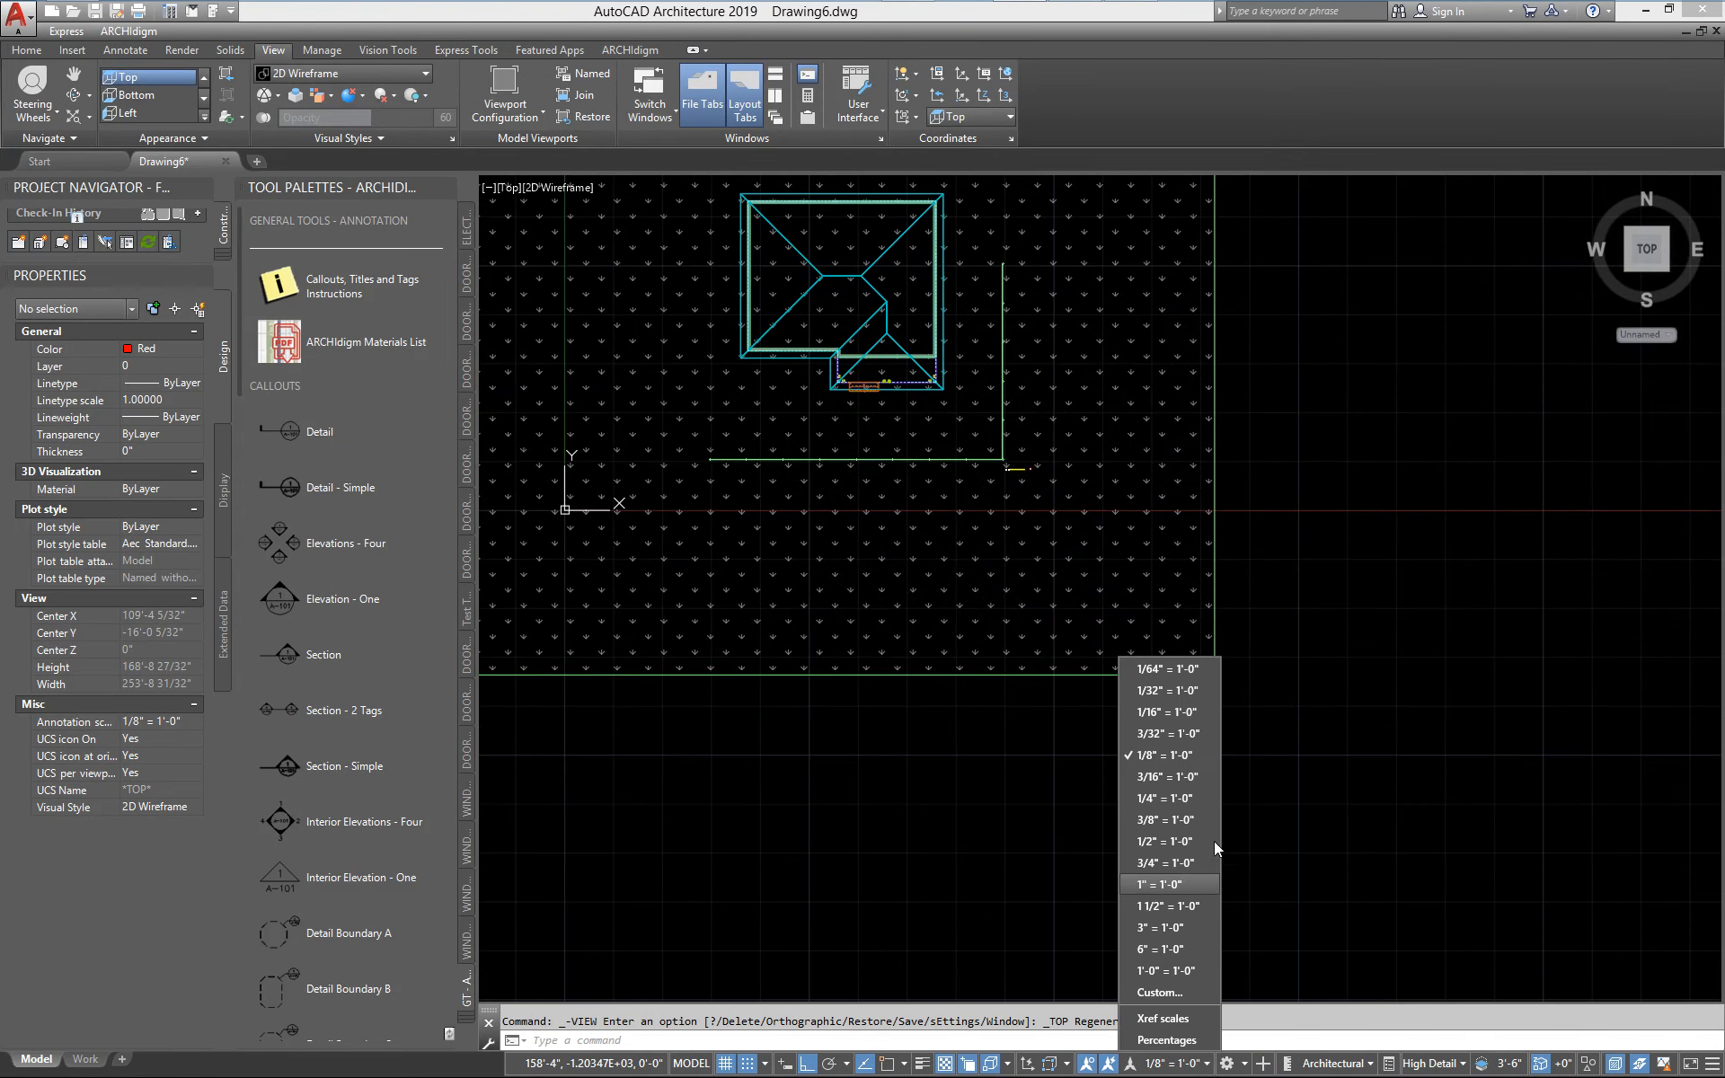
click(1161, 798)
middle_drag(958, 605, 1122, 742)
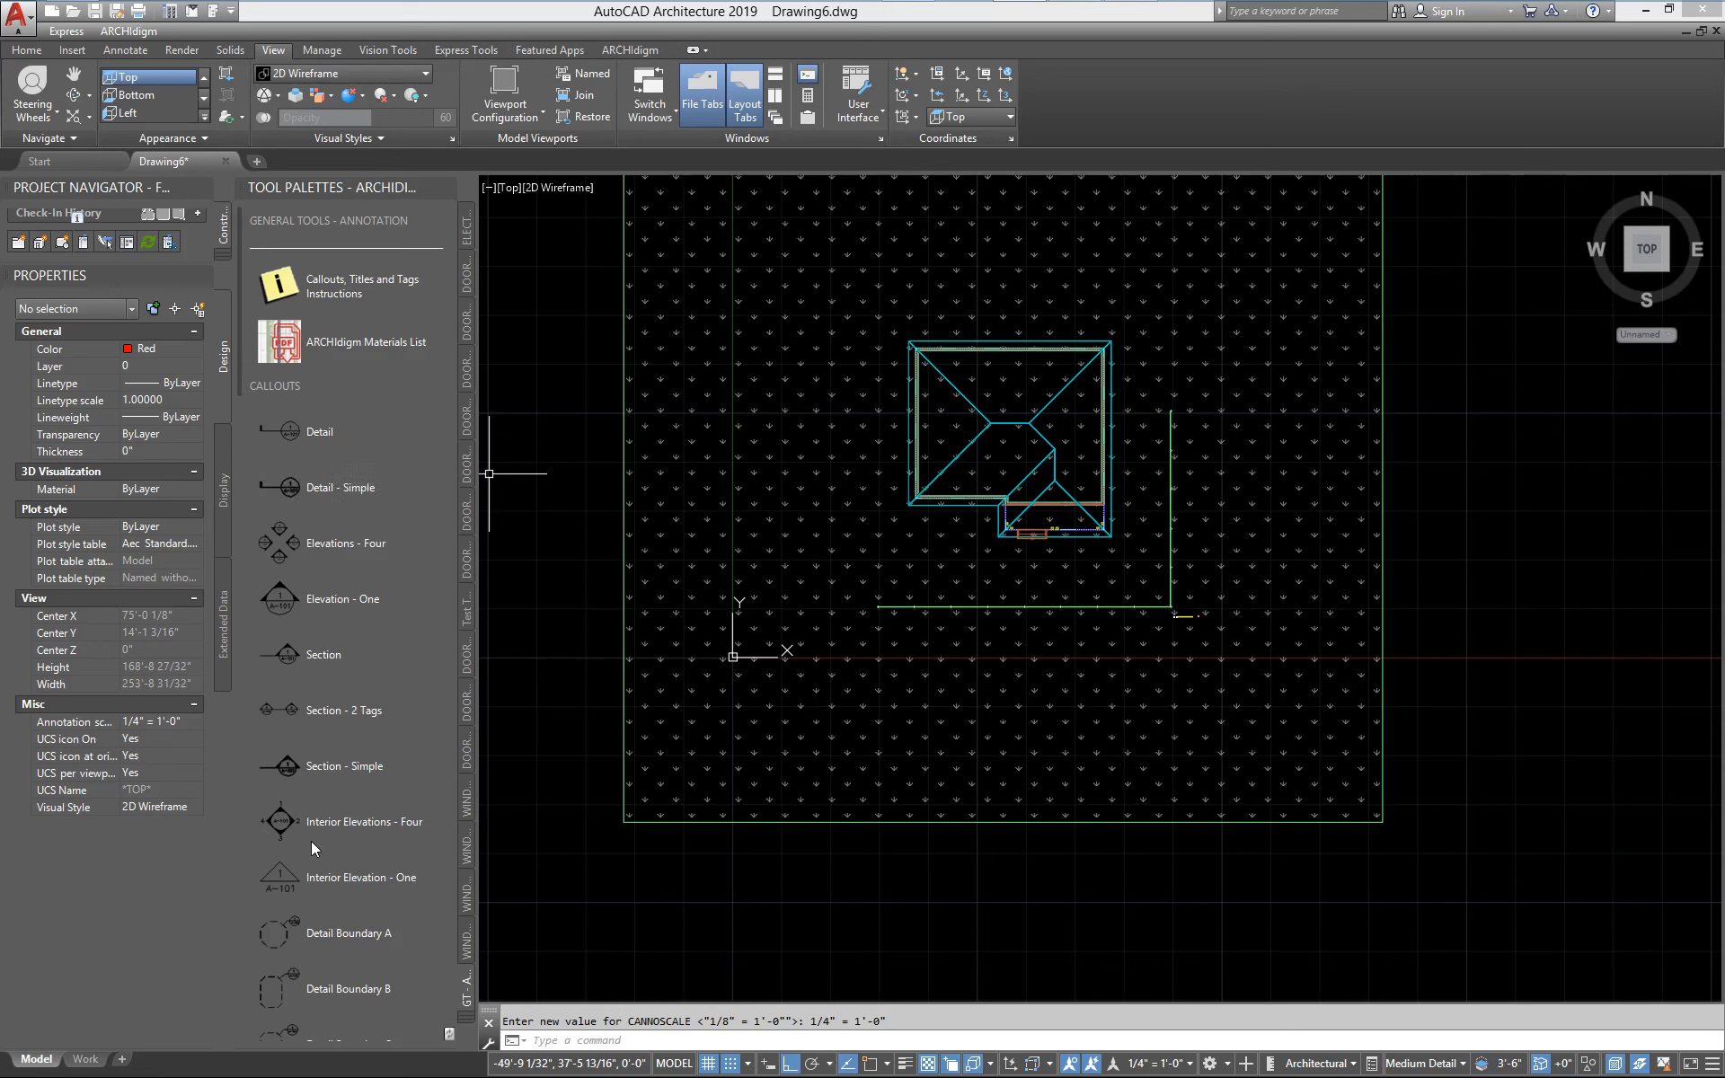
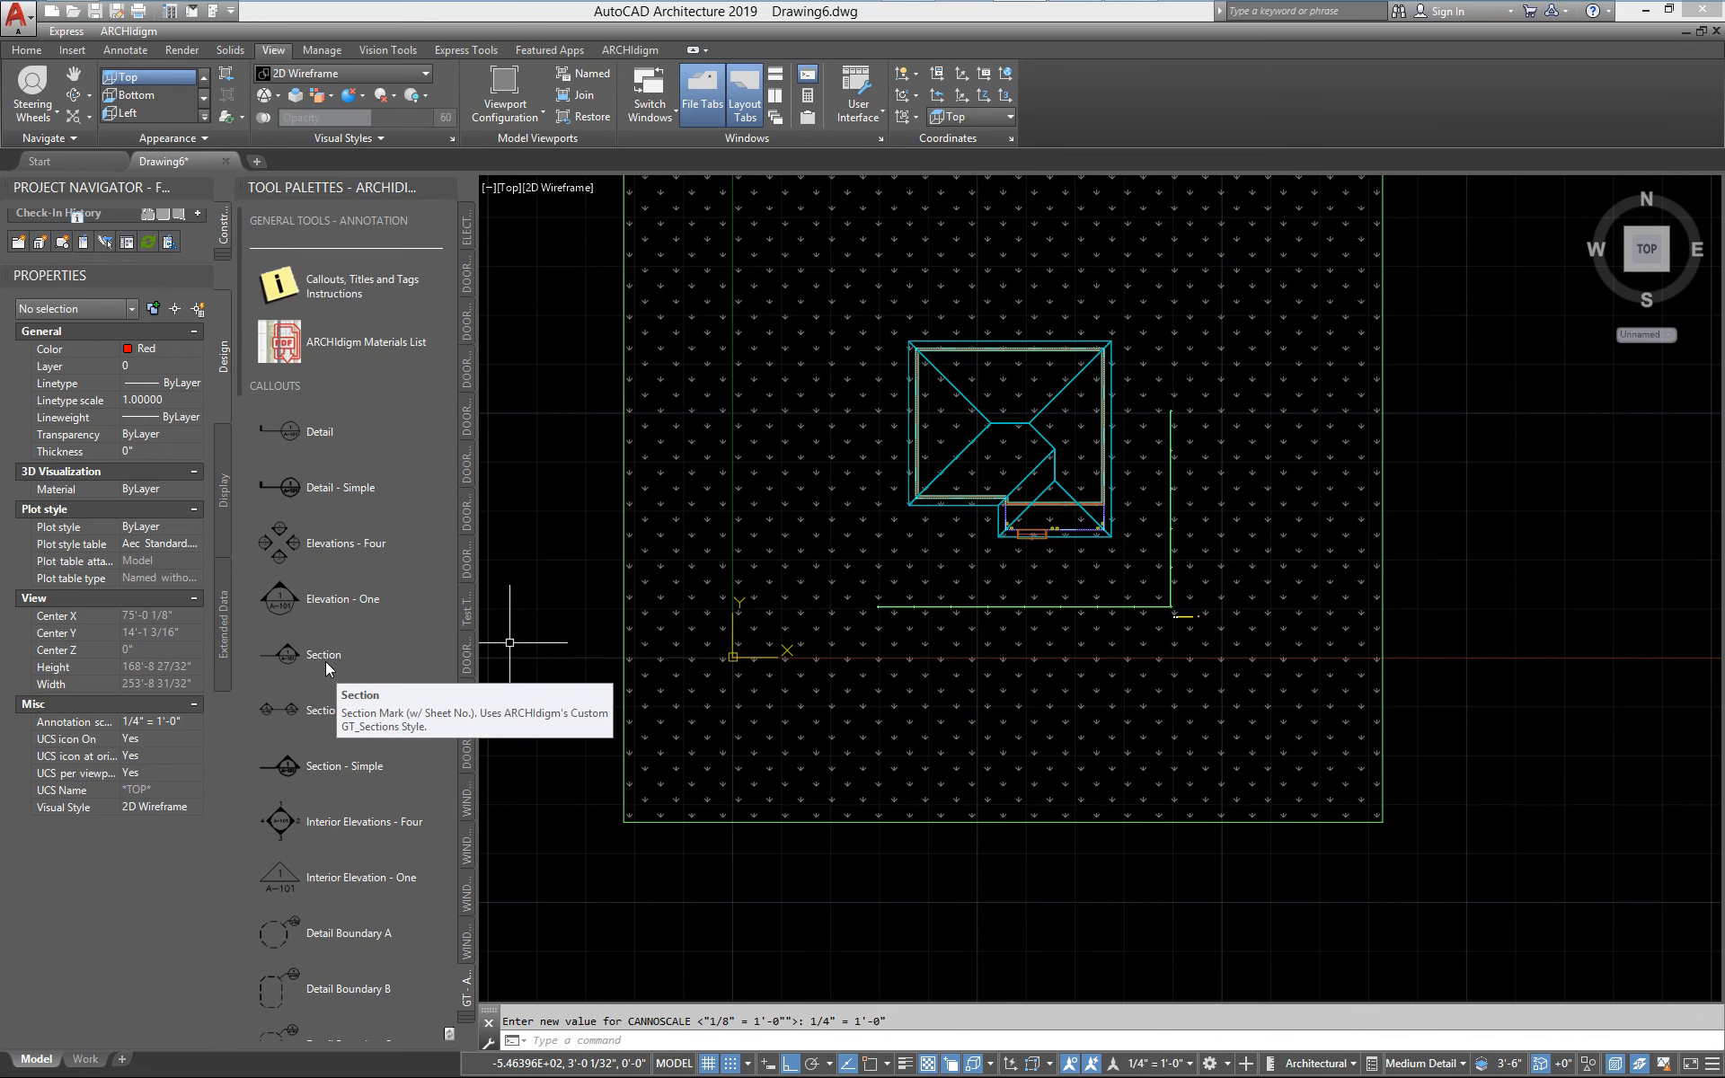
Place an Elevation - One callout on the lawn south of the fence, facing the house, and generate its titled 1/4" = 1'-0" elevation in the current drawing
click(279, 605)
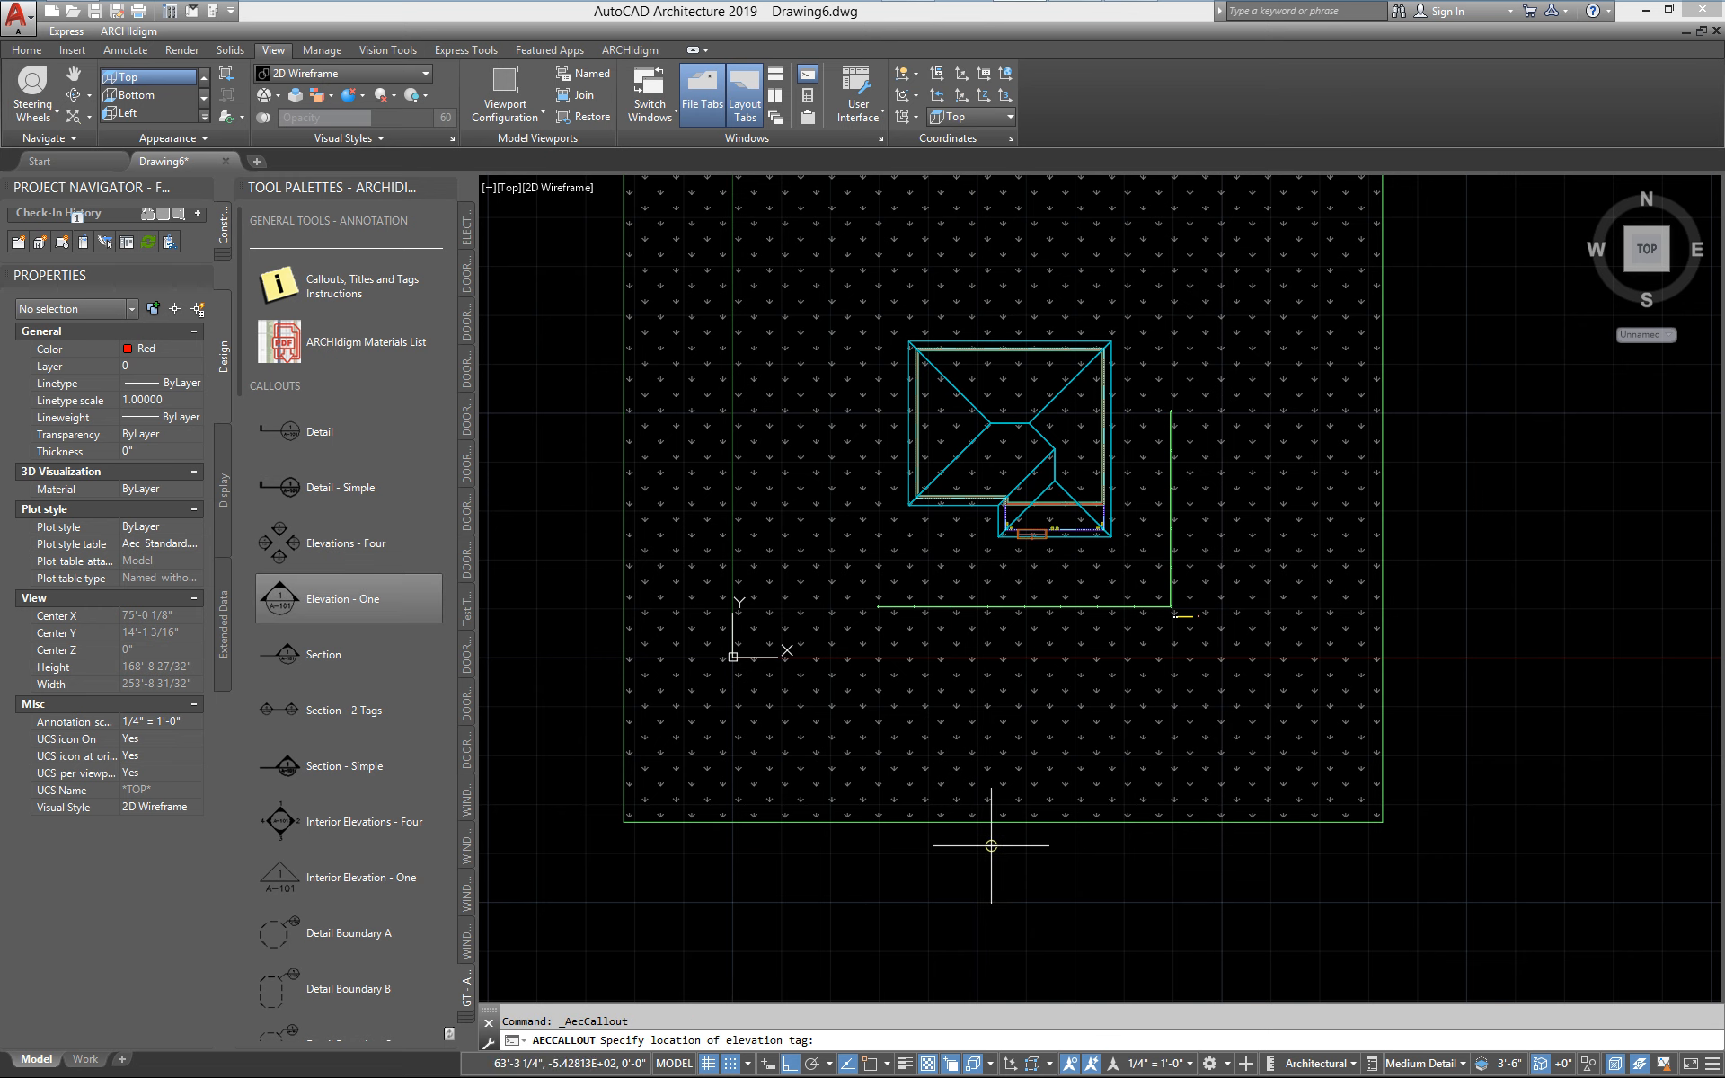
scroll(1024, 771, up, 2)
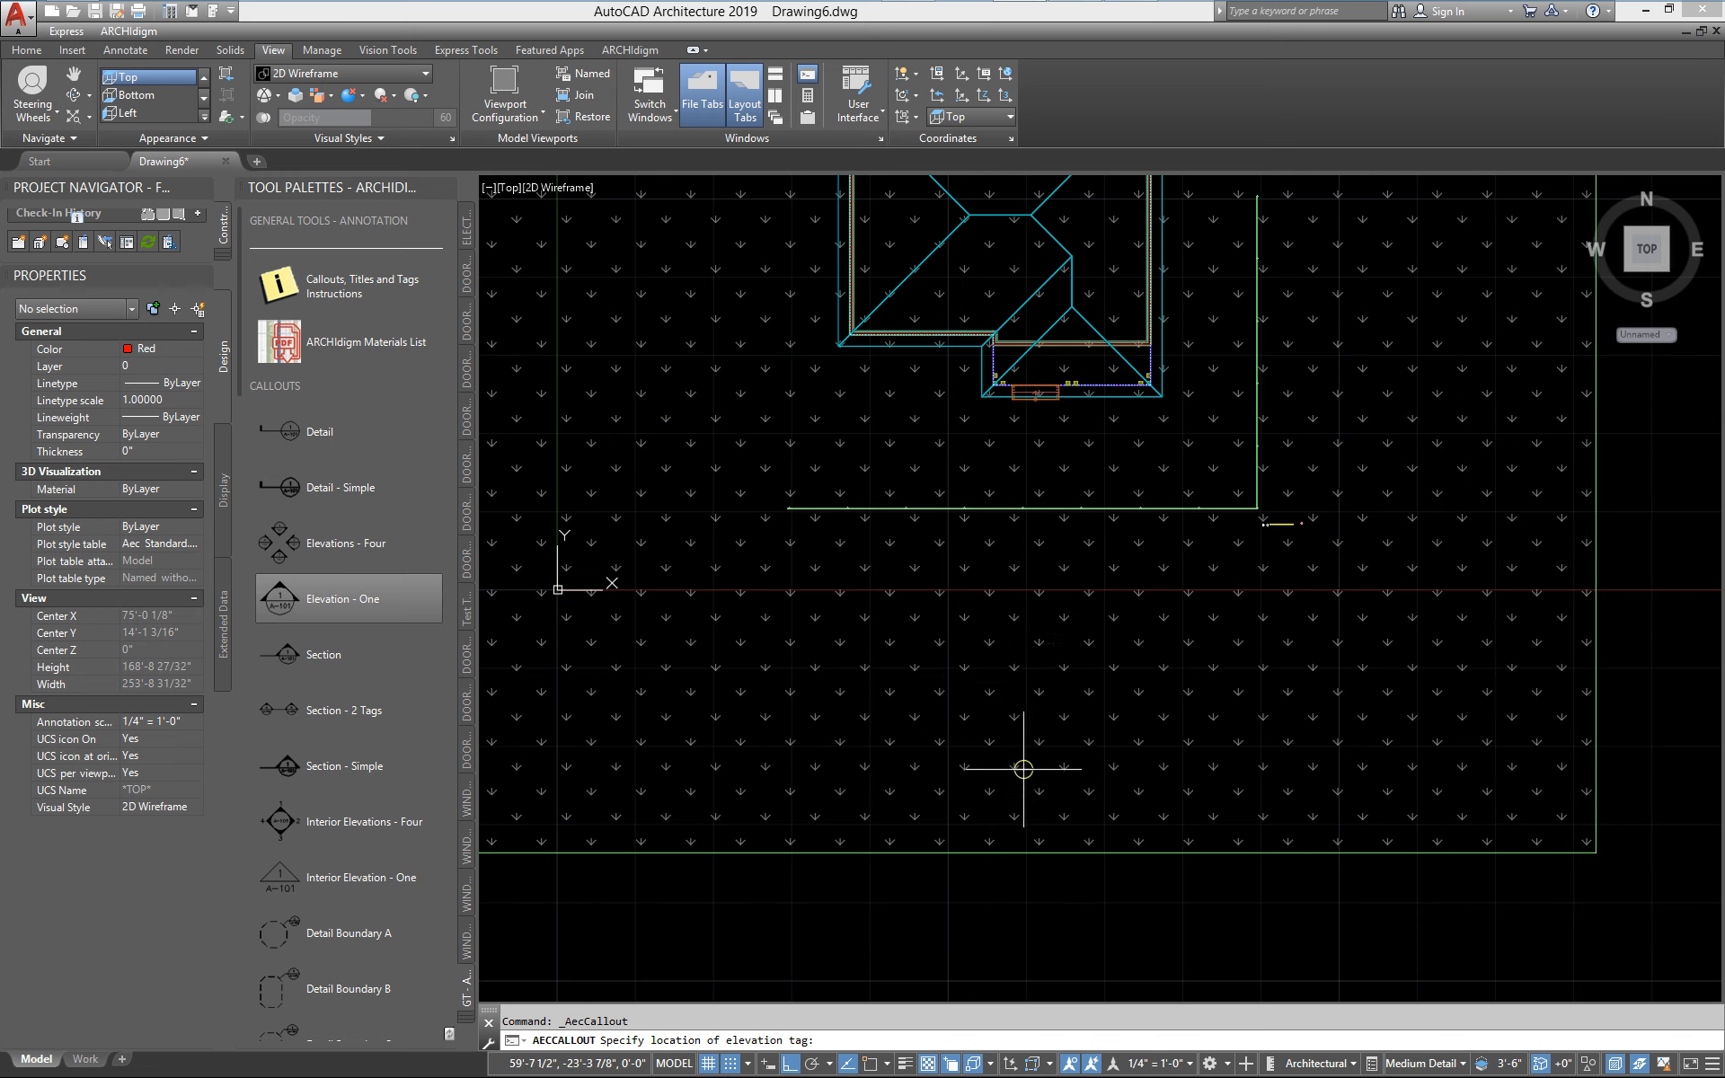
click(1014, 648)
click(1045, 611)
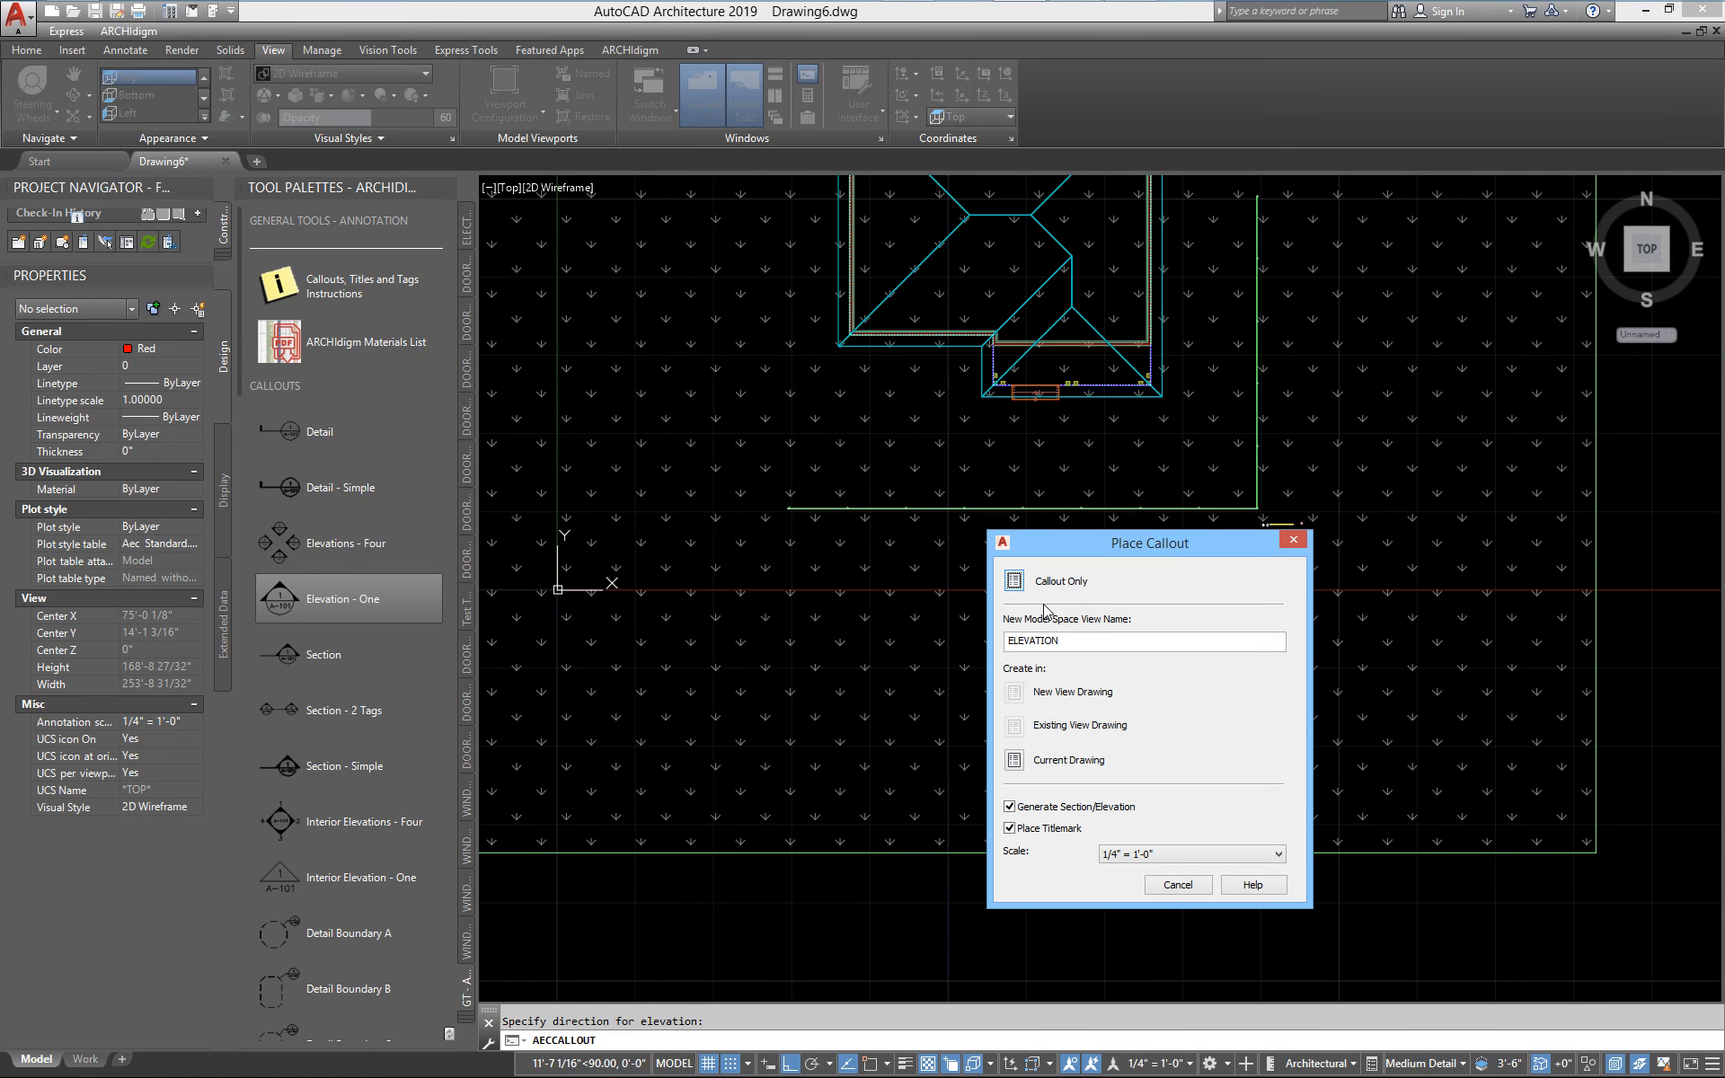
click(1013, 761)
Define the elevation region around the fence and house, and place the 2D elevation east of the lawn
scroll(1012, 756, down, 4)
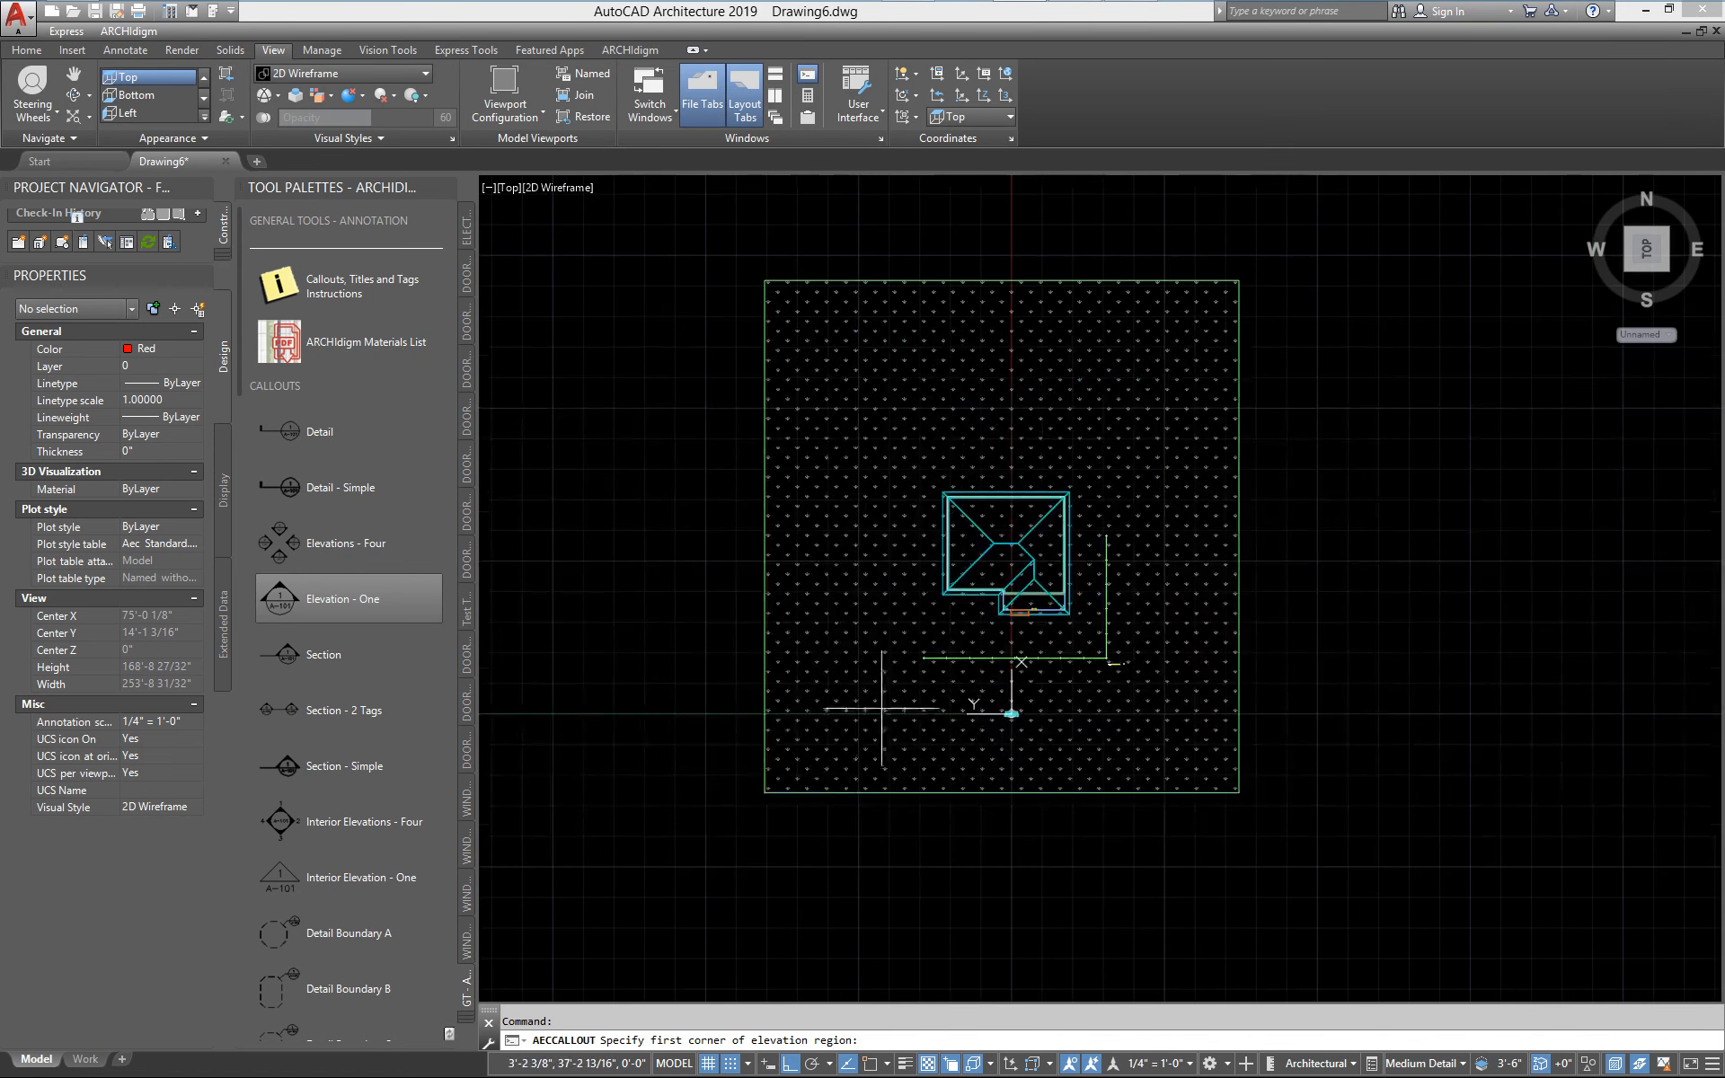
click(845, 670)
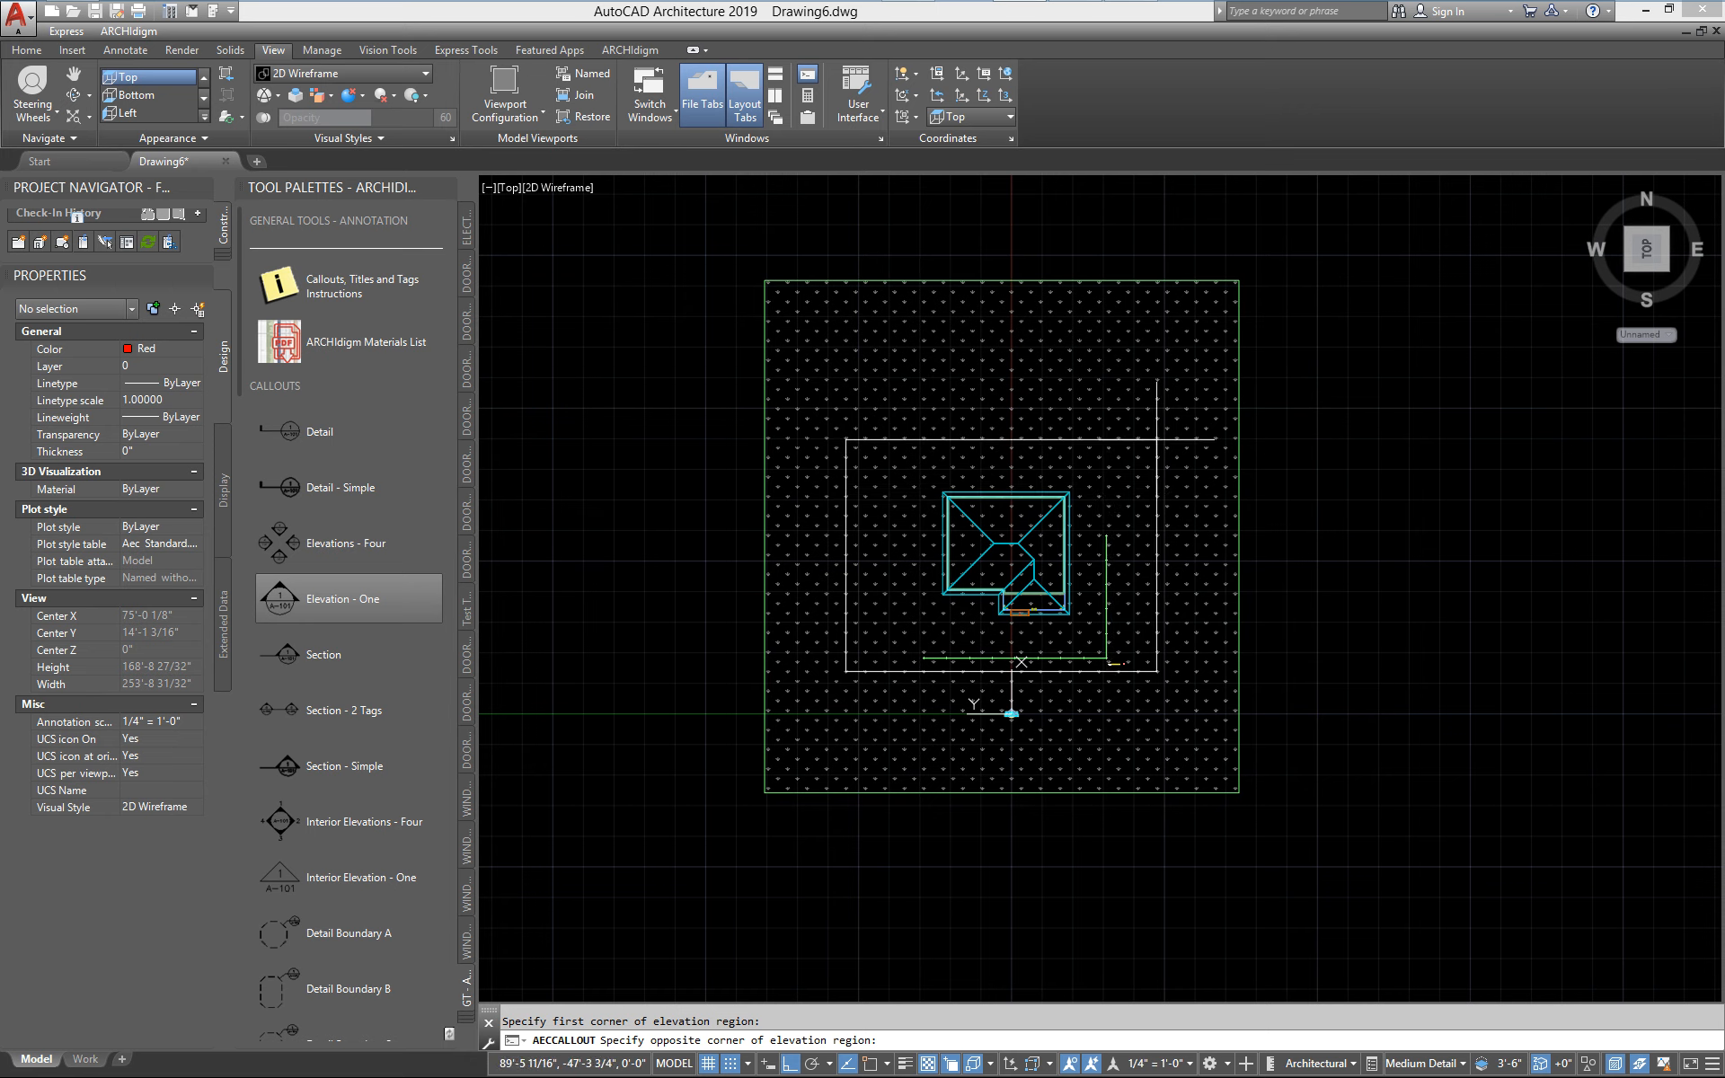
click(1214, 381)
click(1413, 610)
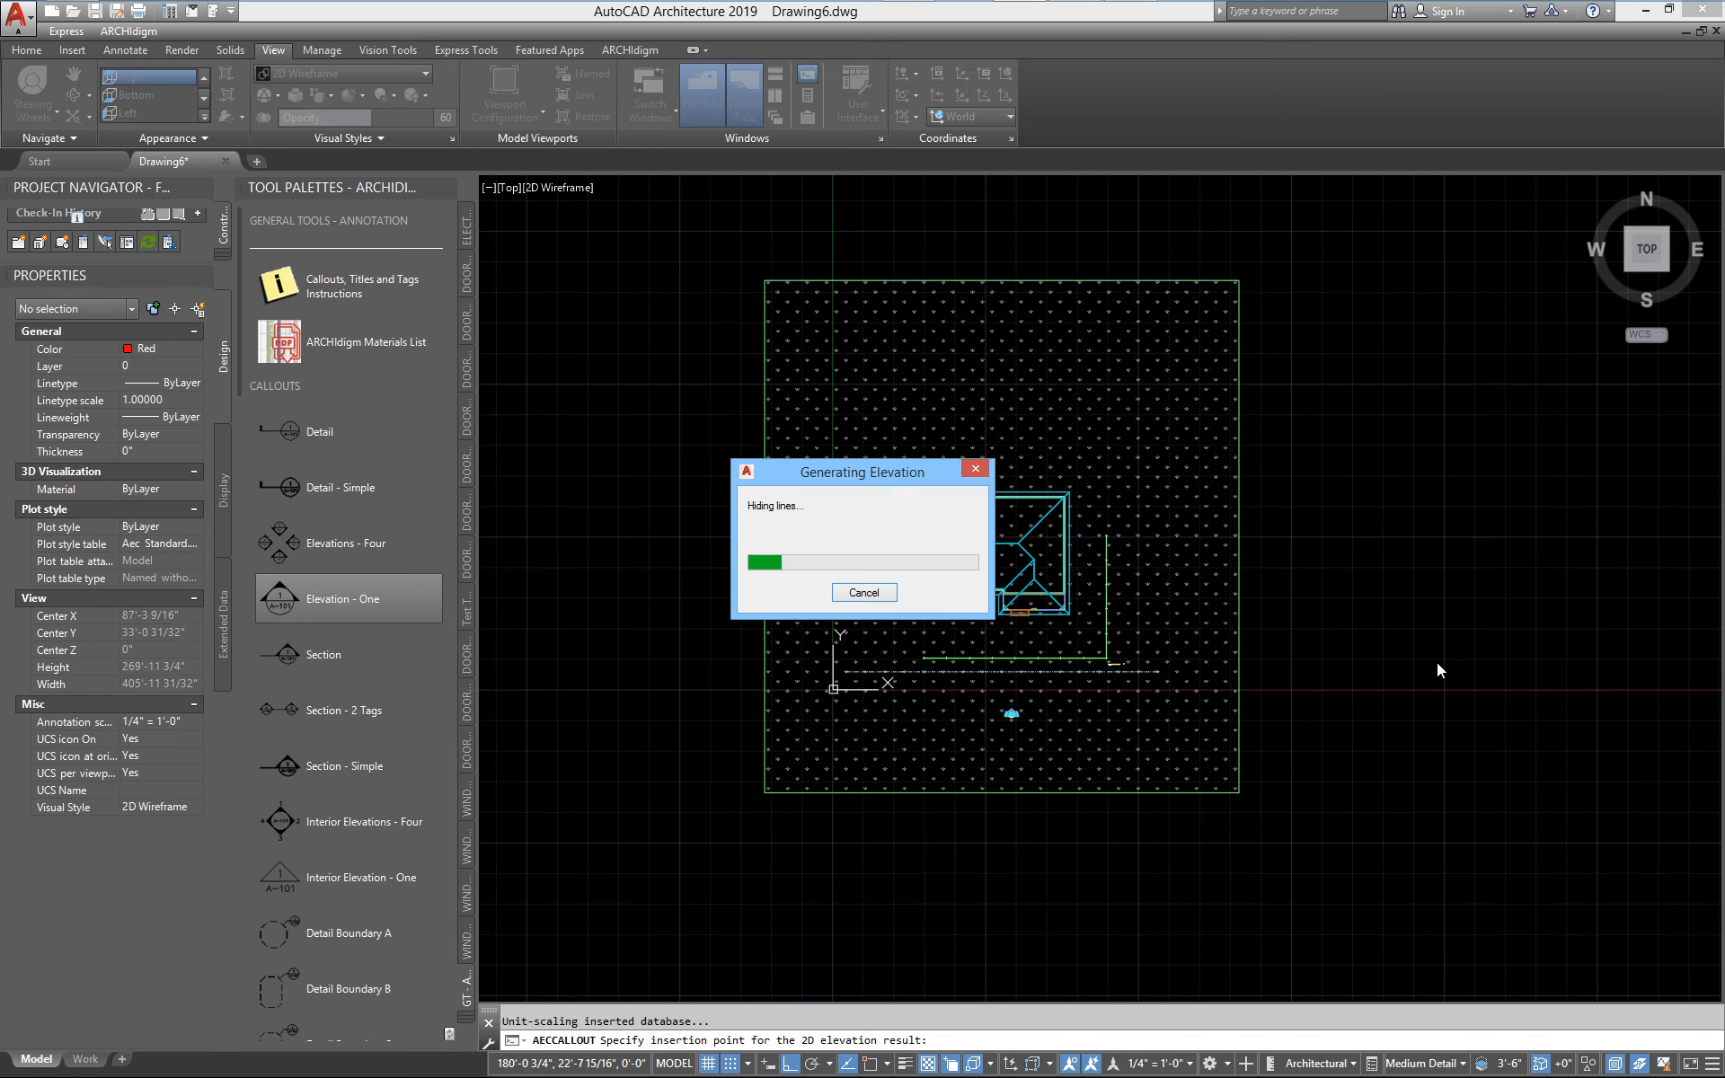
middle_drag(1436, 661, 990, 667)
scroll(1019, 665, up, 4)
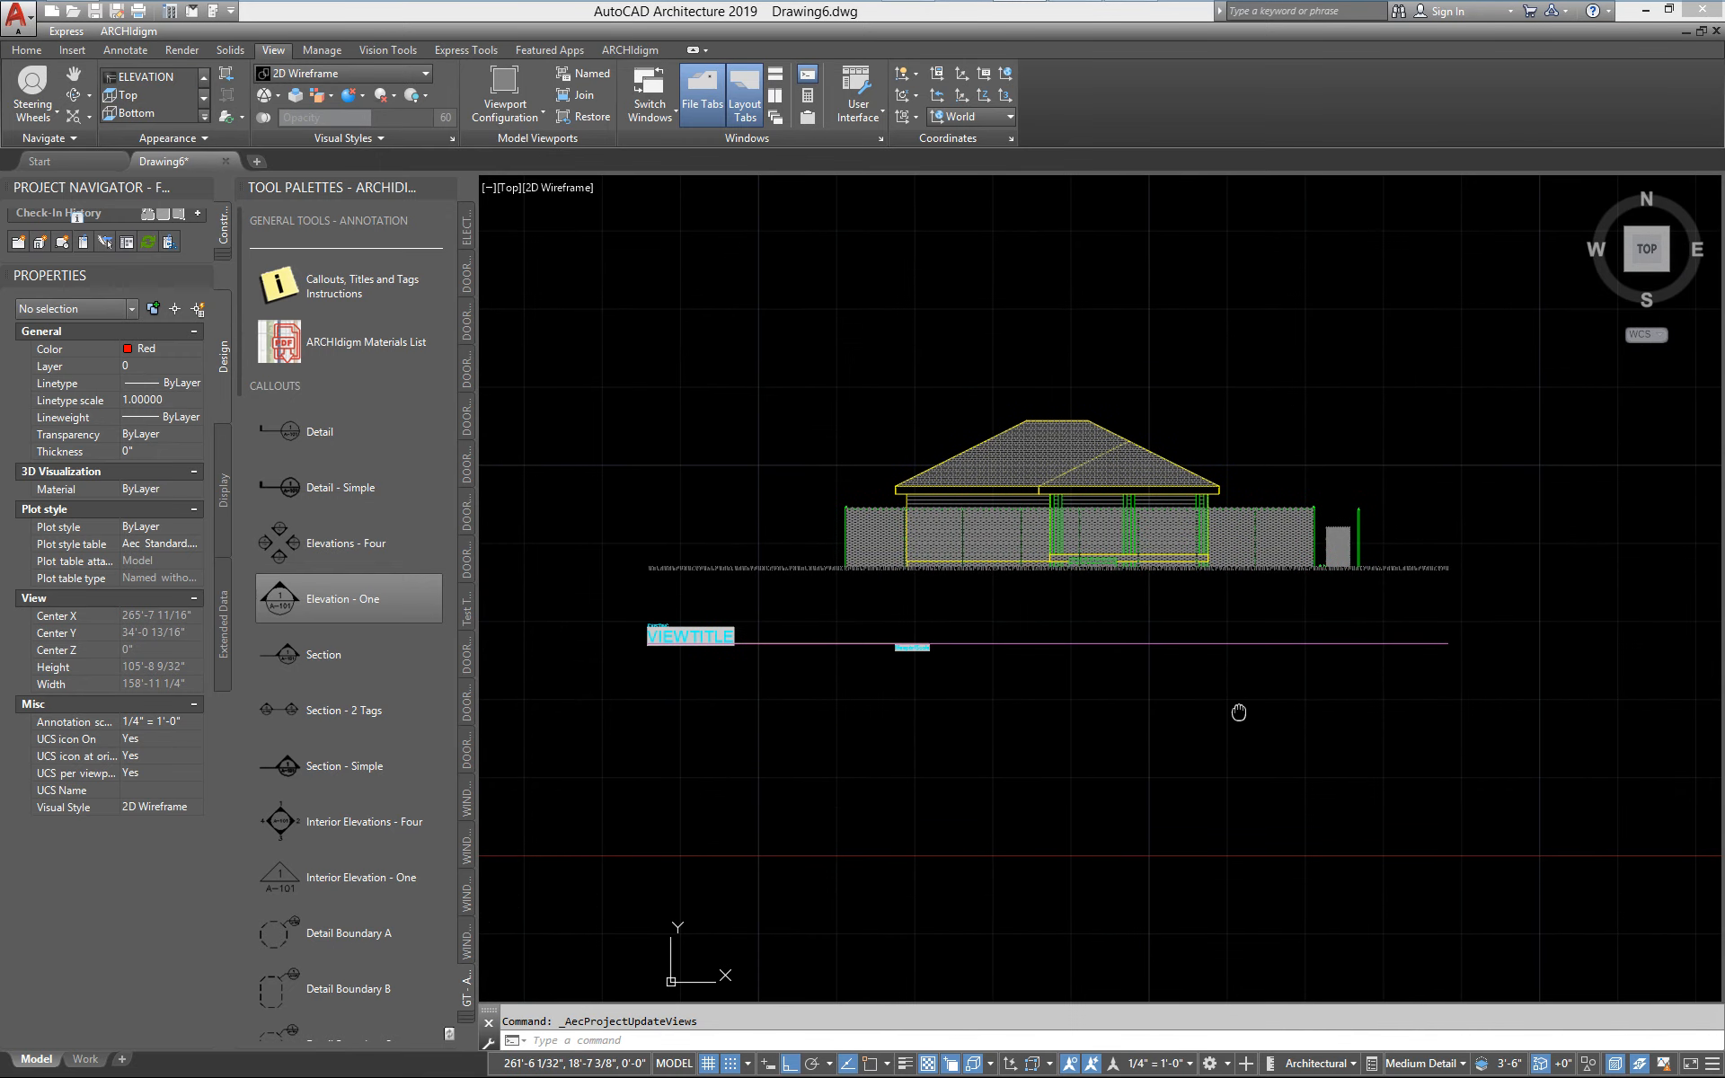
Delete the long polyline on layer G-Anno-Ttlb beneath the generated elevation
click(1411, 659)
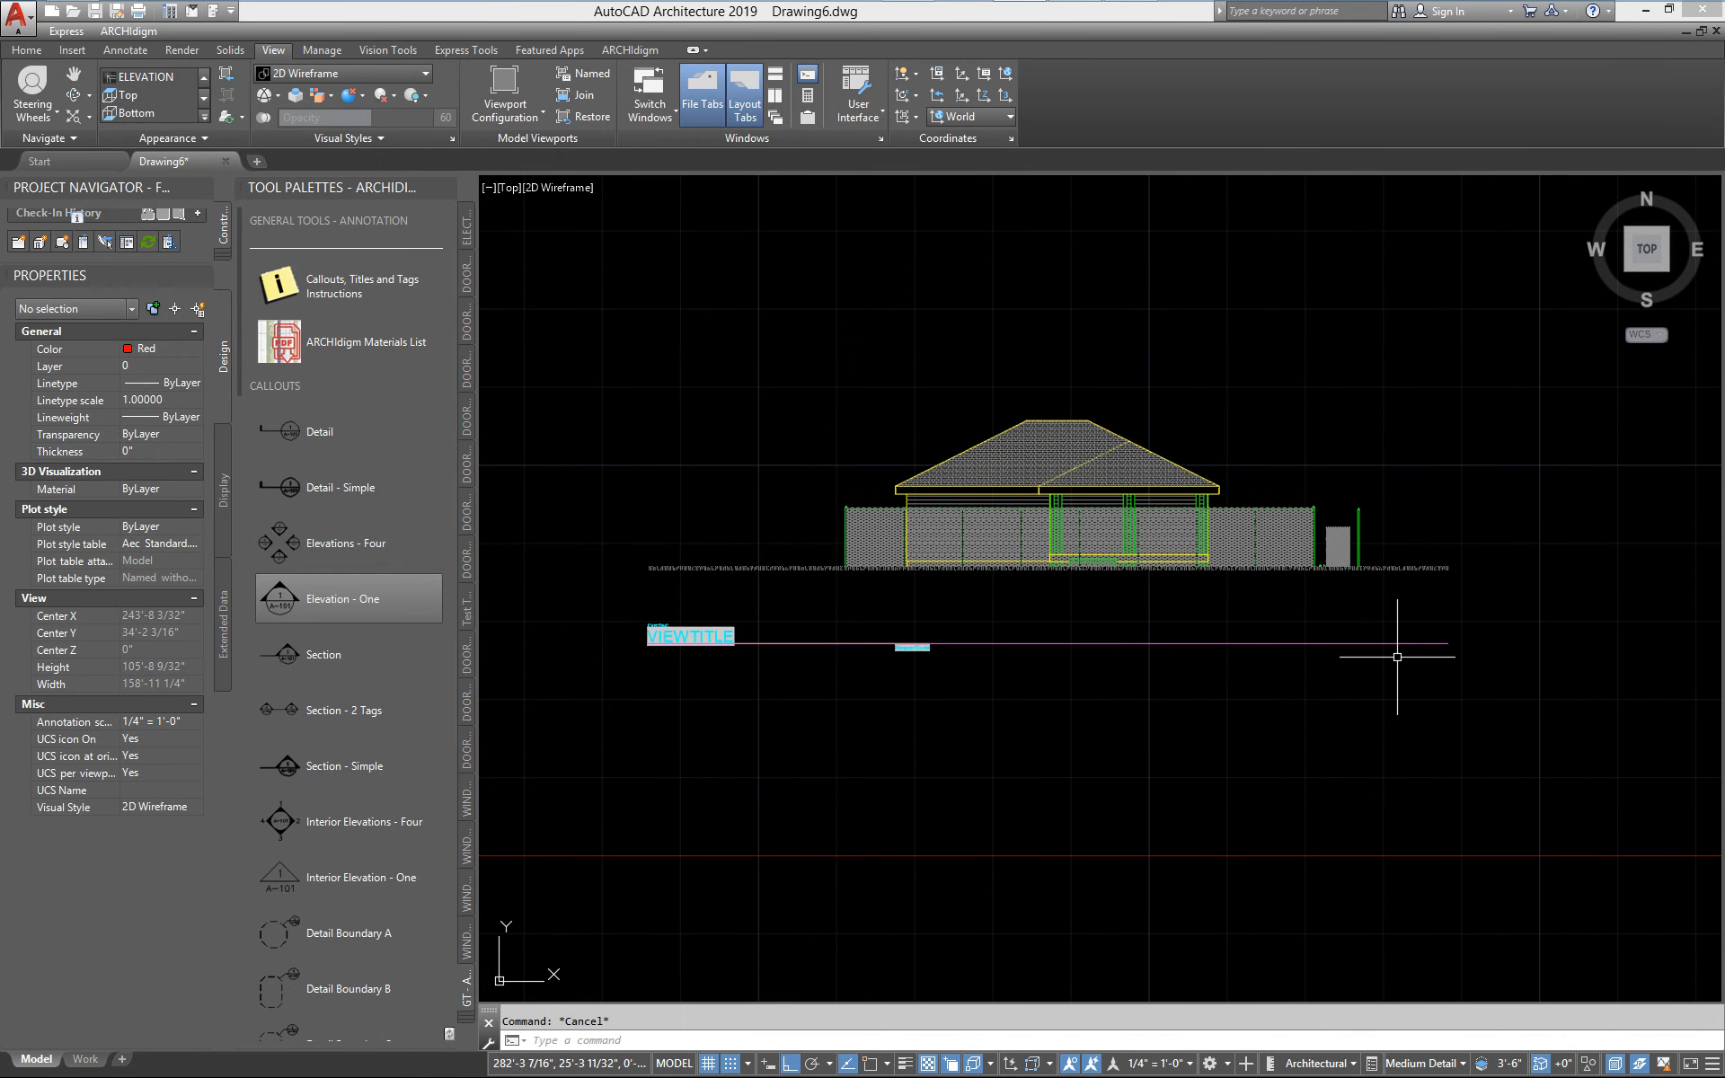
click(1356, 618)
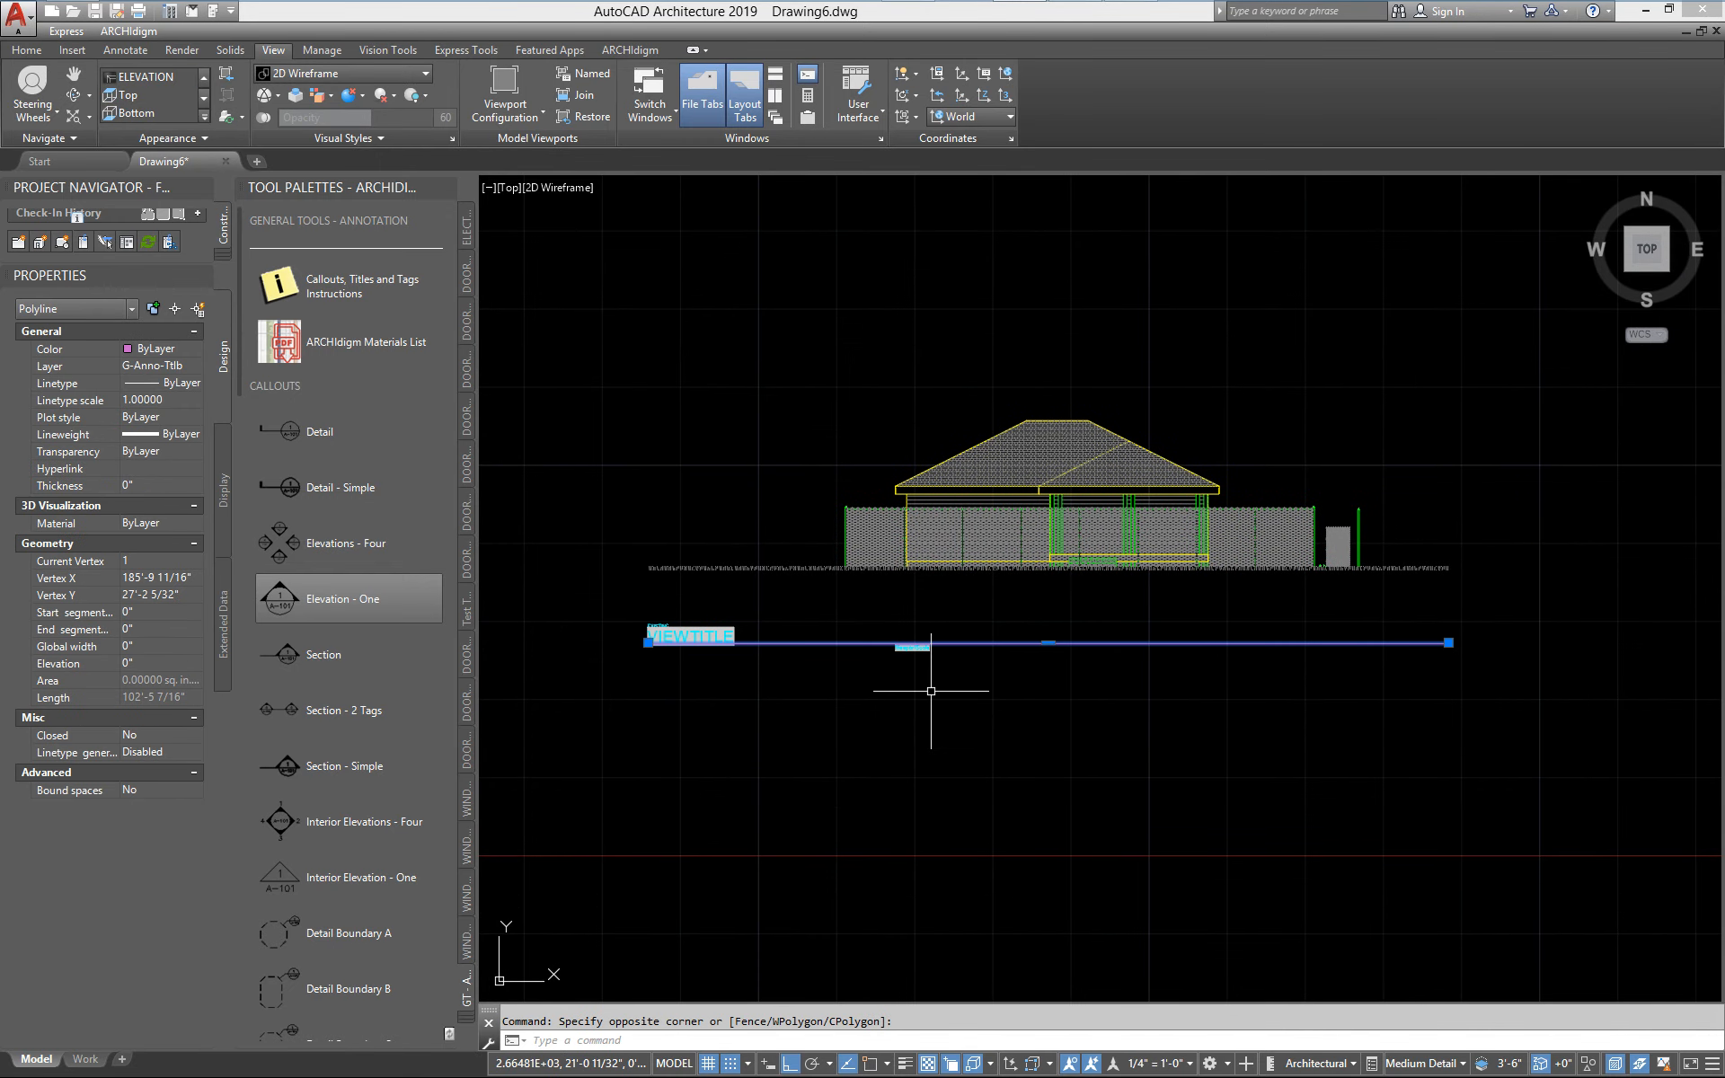
key(Delete)
Move the elevation's title mark about 34'-7" horizontally to the right so it sits beneath the house
click(798, 645)
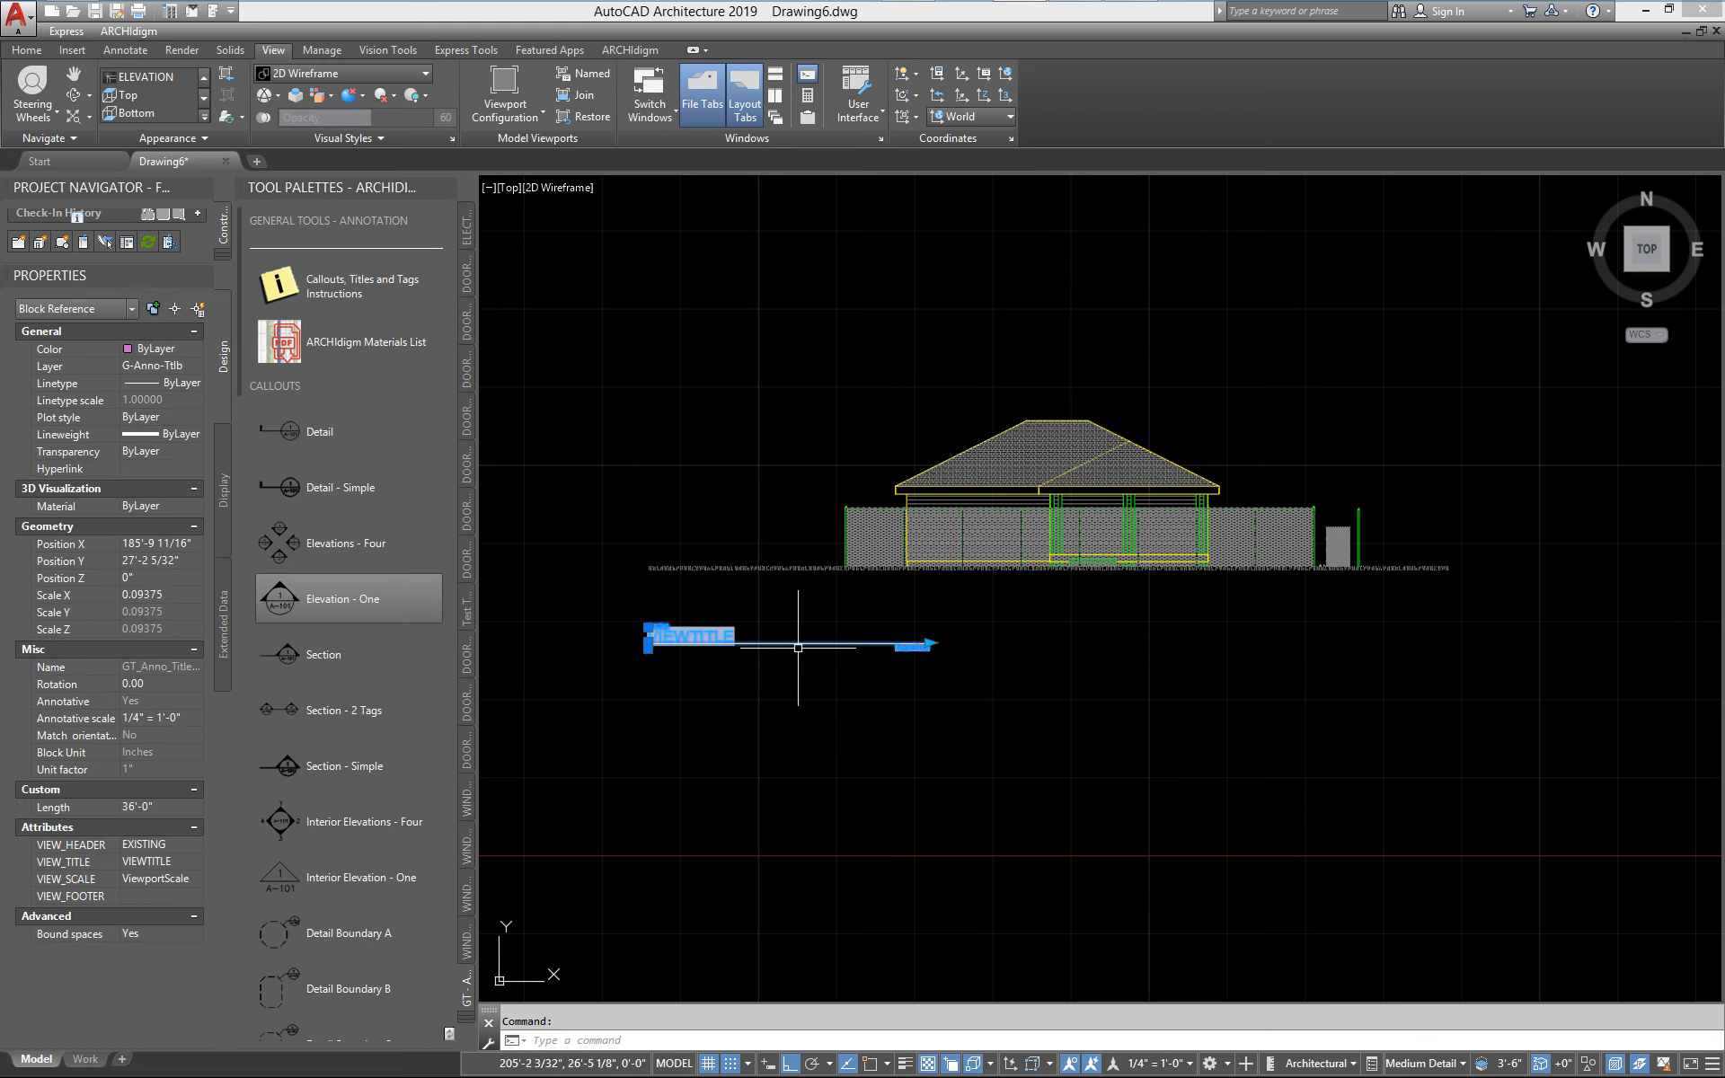
text(m)
key(Return)
click(794, 715)
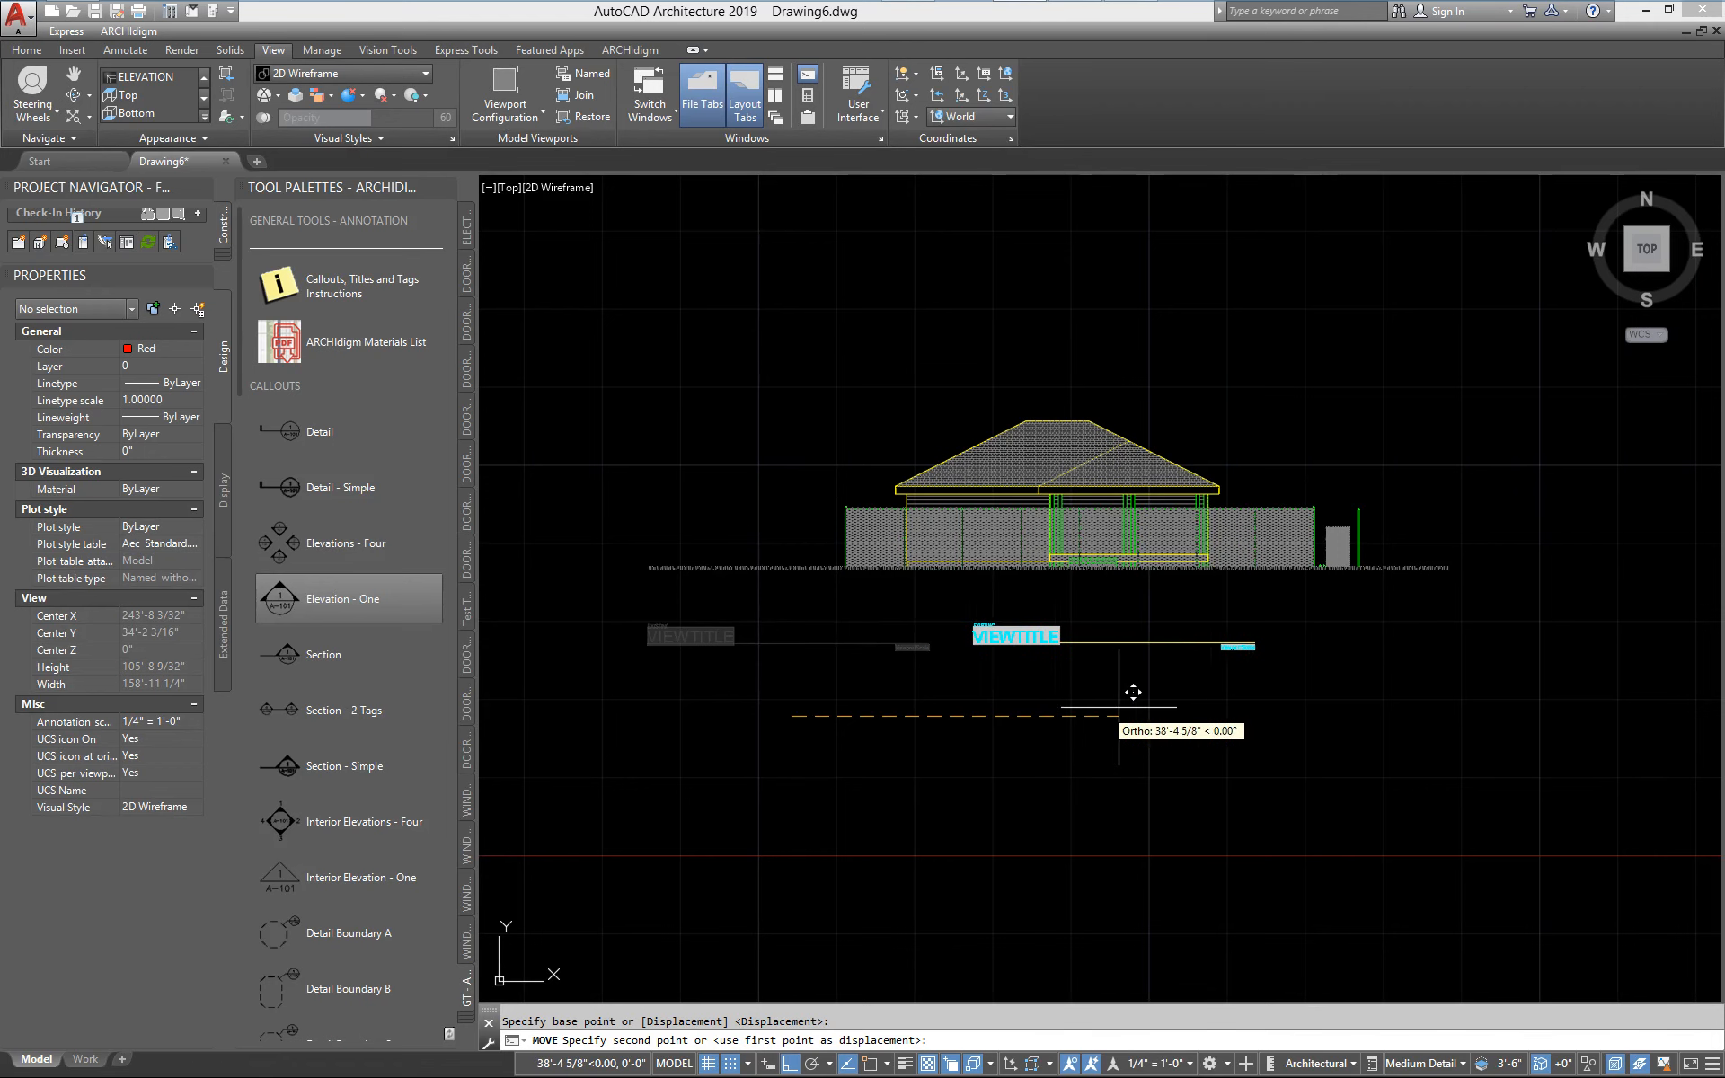
click(947, 706)
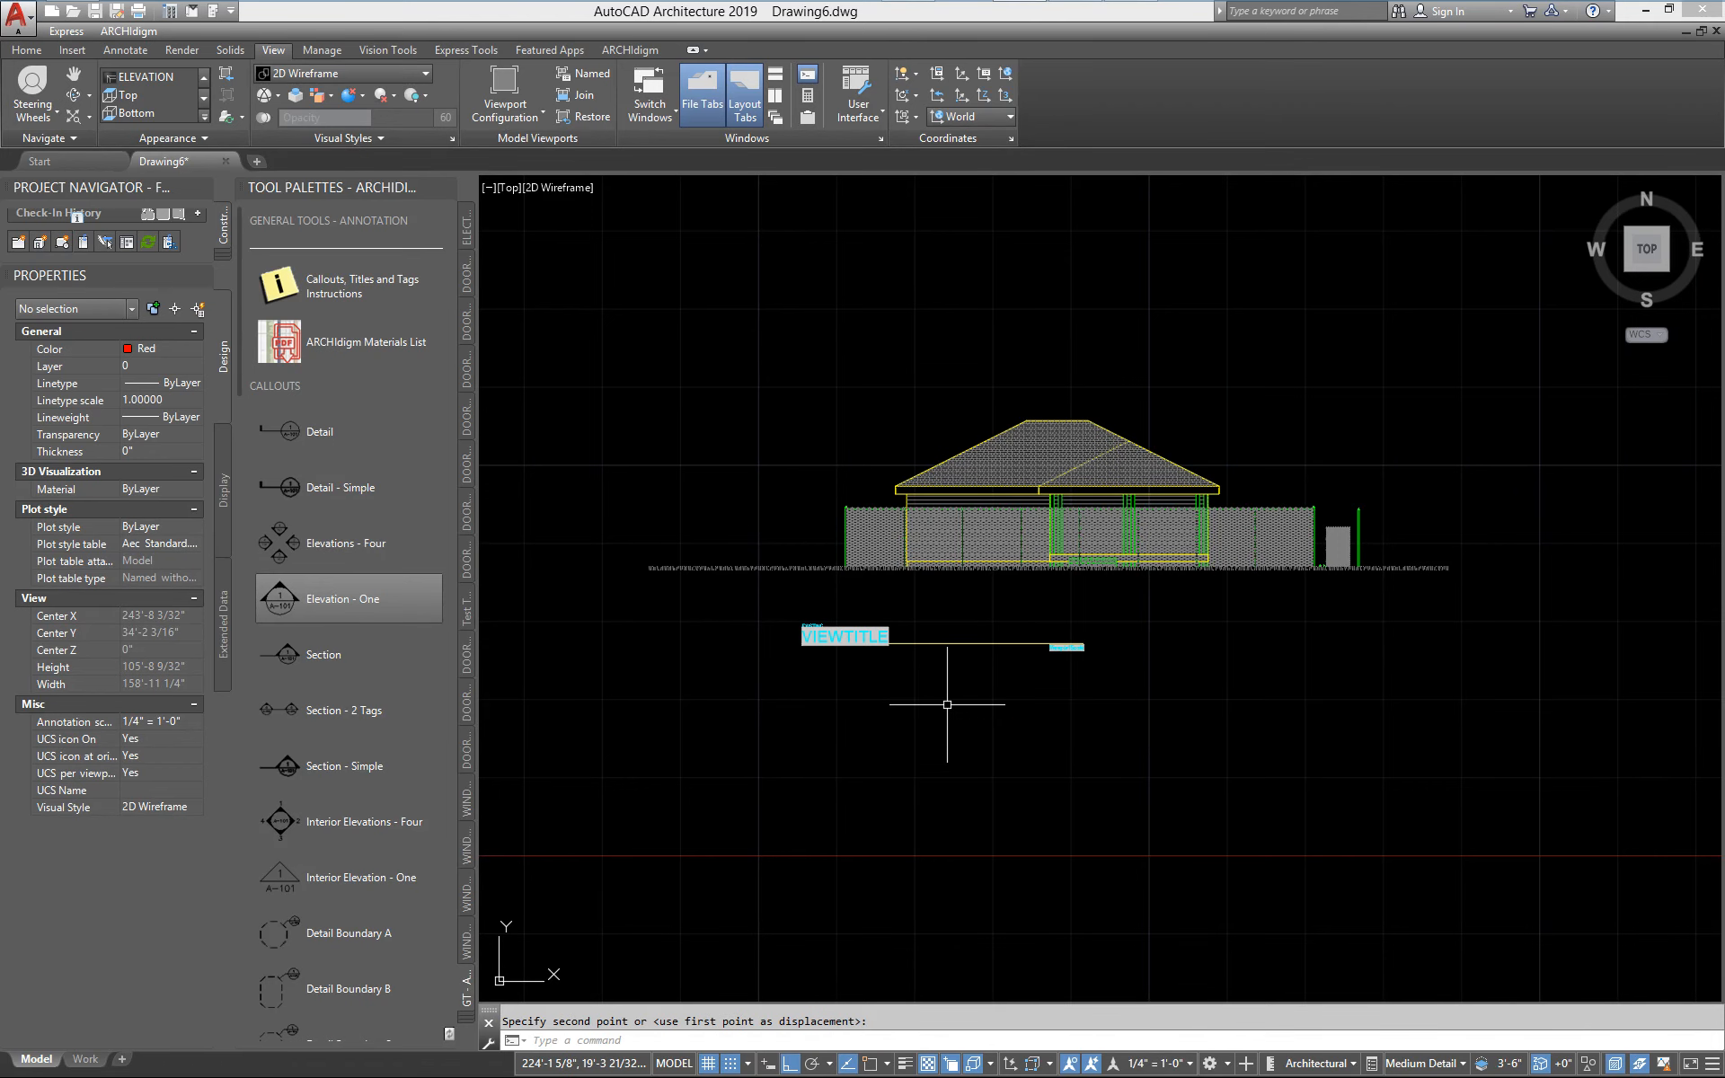
click(931, 641)
text(m)
key(Return)
click(943, 780)
click(1059, 768)
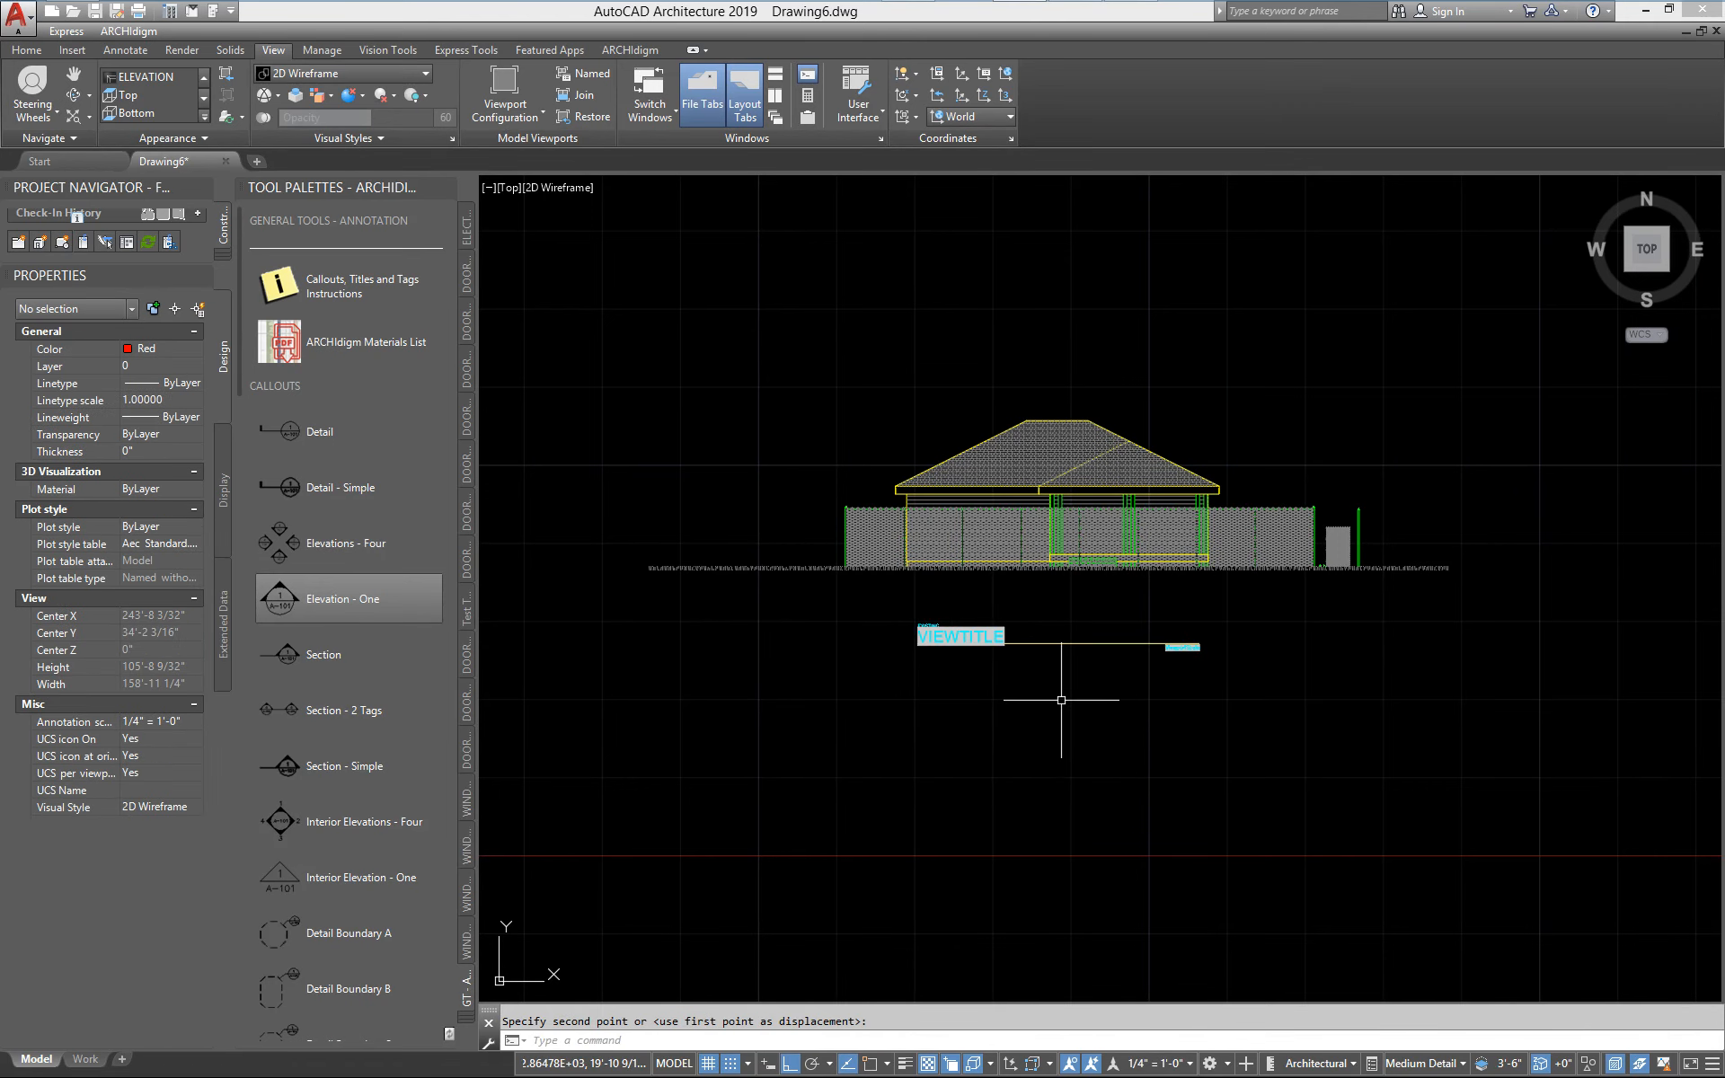
Move the title mark about 3'-9" straight up, closer to the elevation's ground line
text(m)
key(Return)
click(1084, 729)
click(1052, 630)
key(Return)
click(1086, 810)
click(1086, 780)
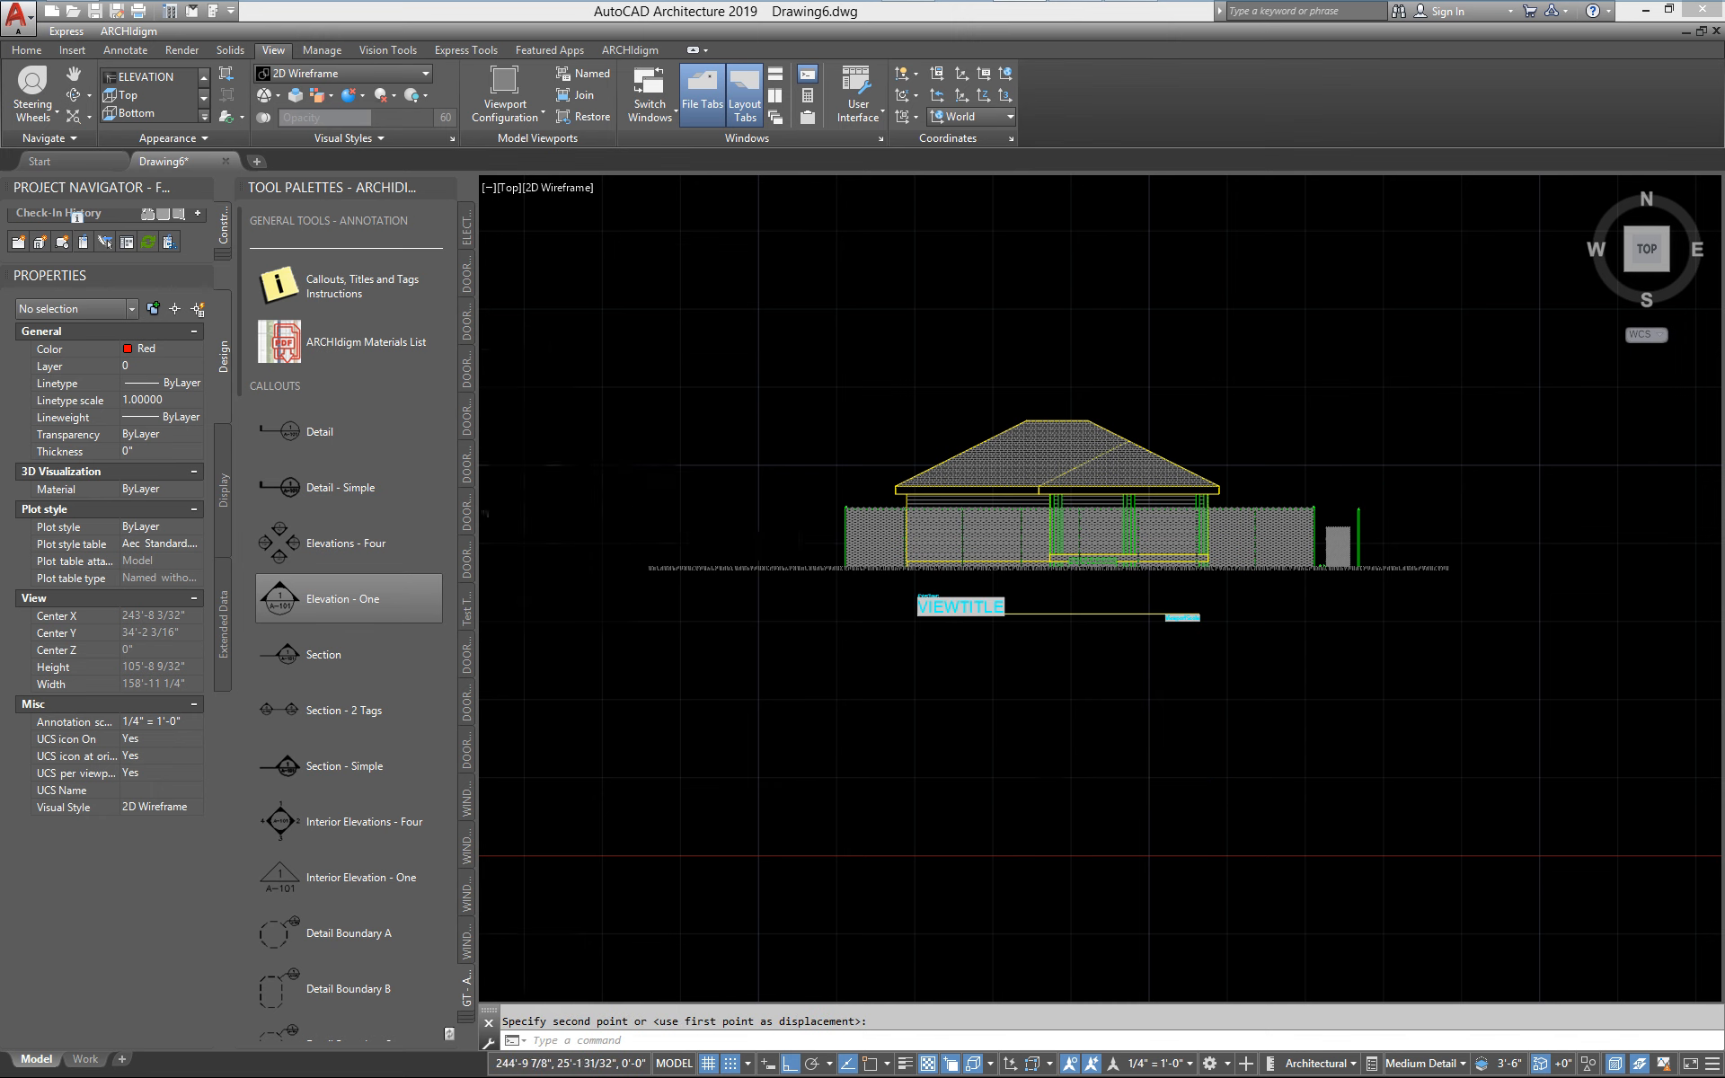
Stretch the title mark's line to a length of 49'-6" and pull it back to about 17 feet
scroll(1108, 660, up, 3)
click(1083, 626)
click(1042, 524)
click(1348, 545)
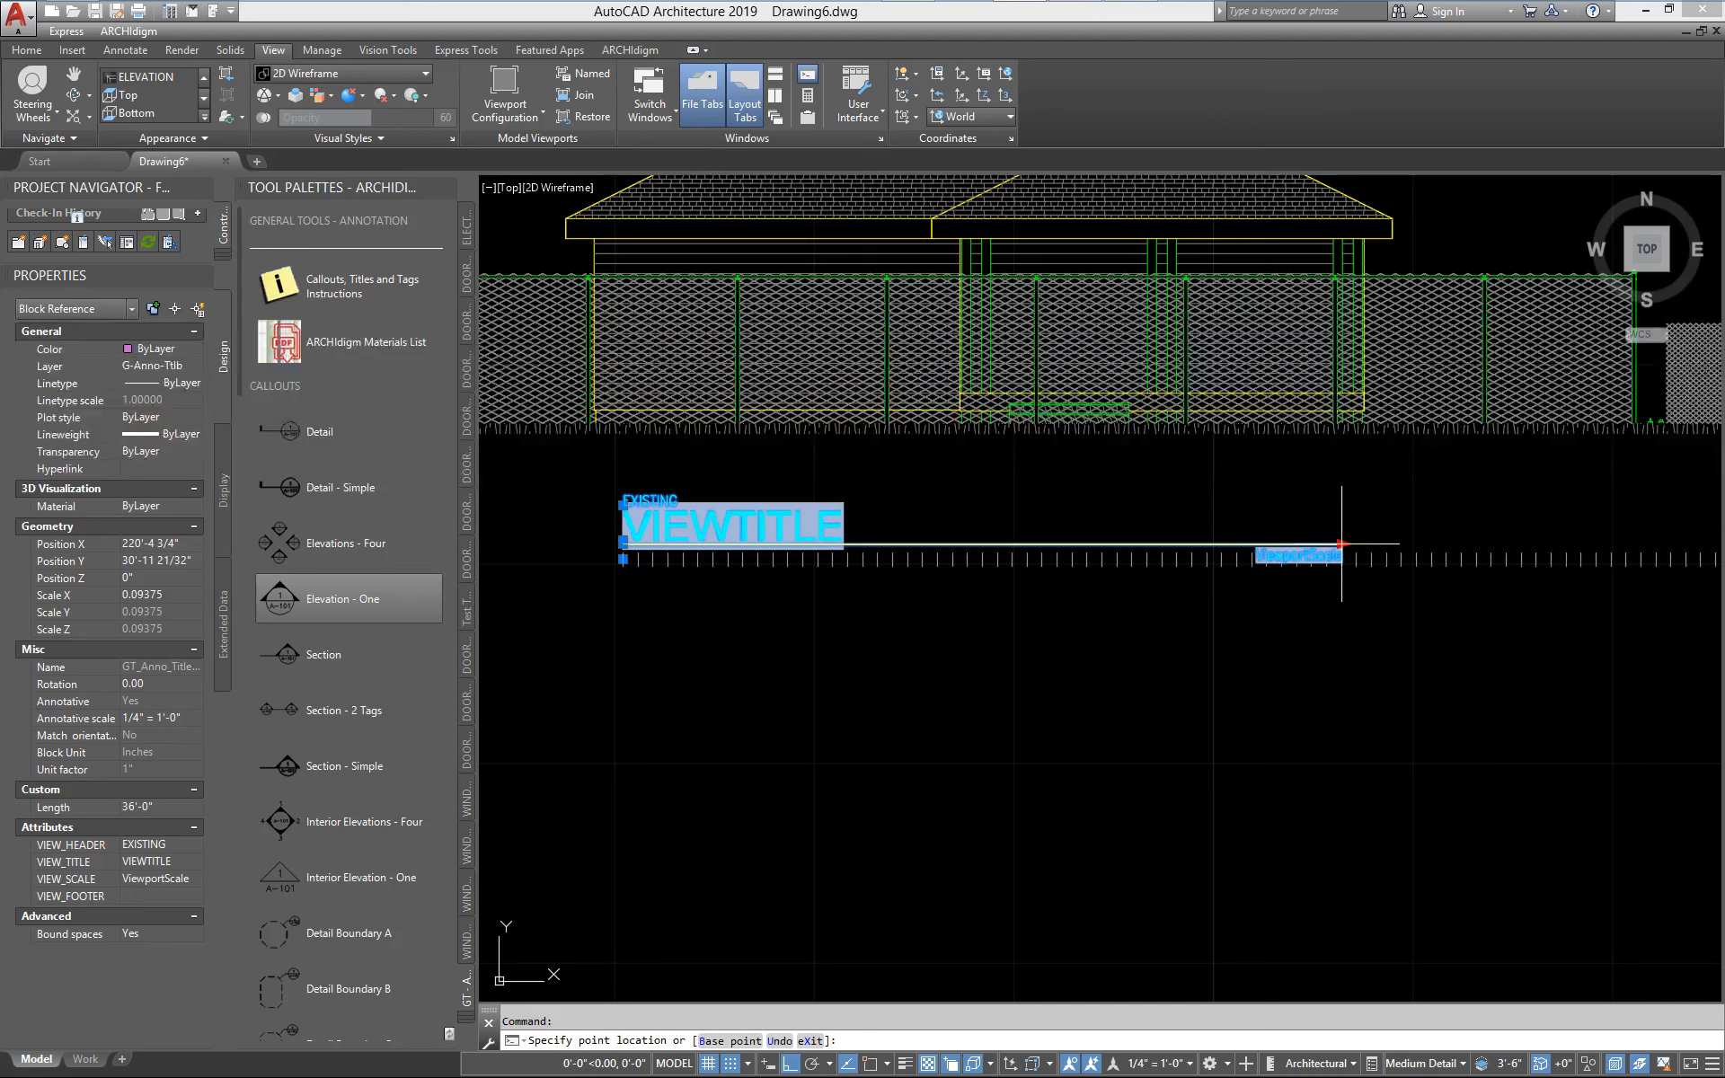
click(1612, 544)
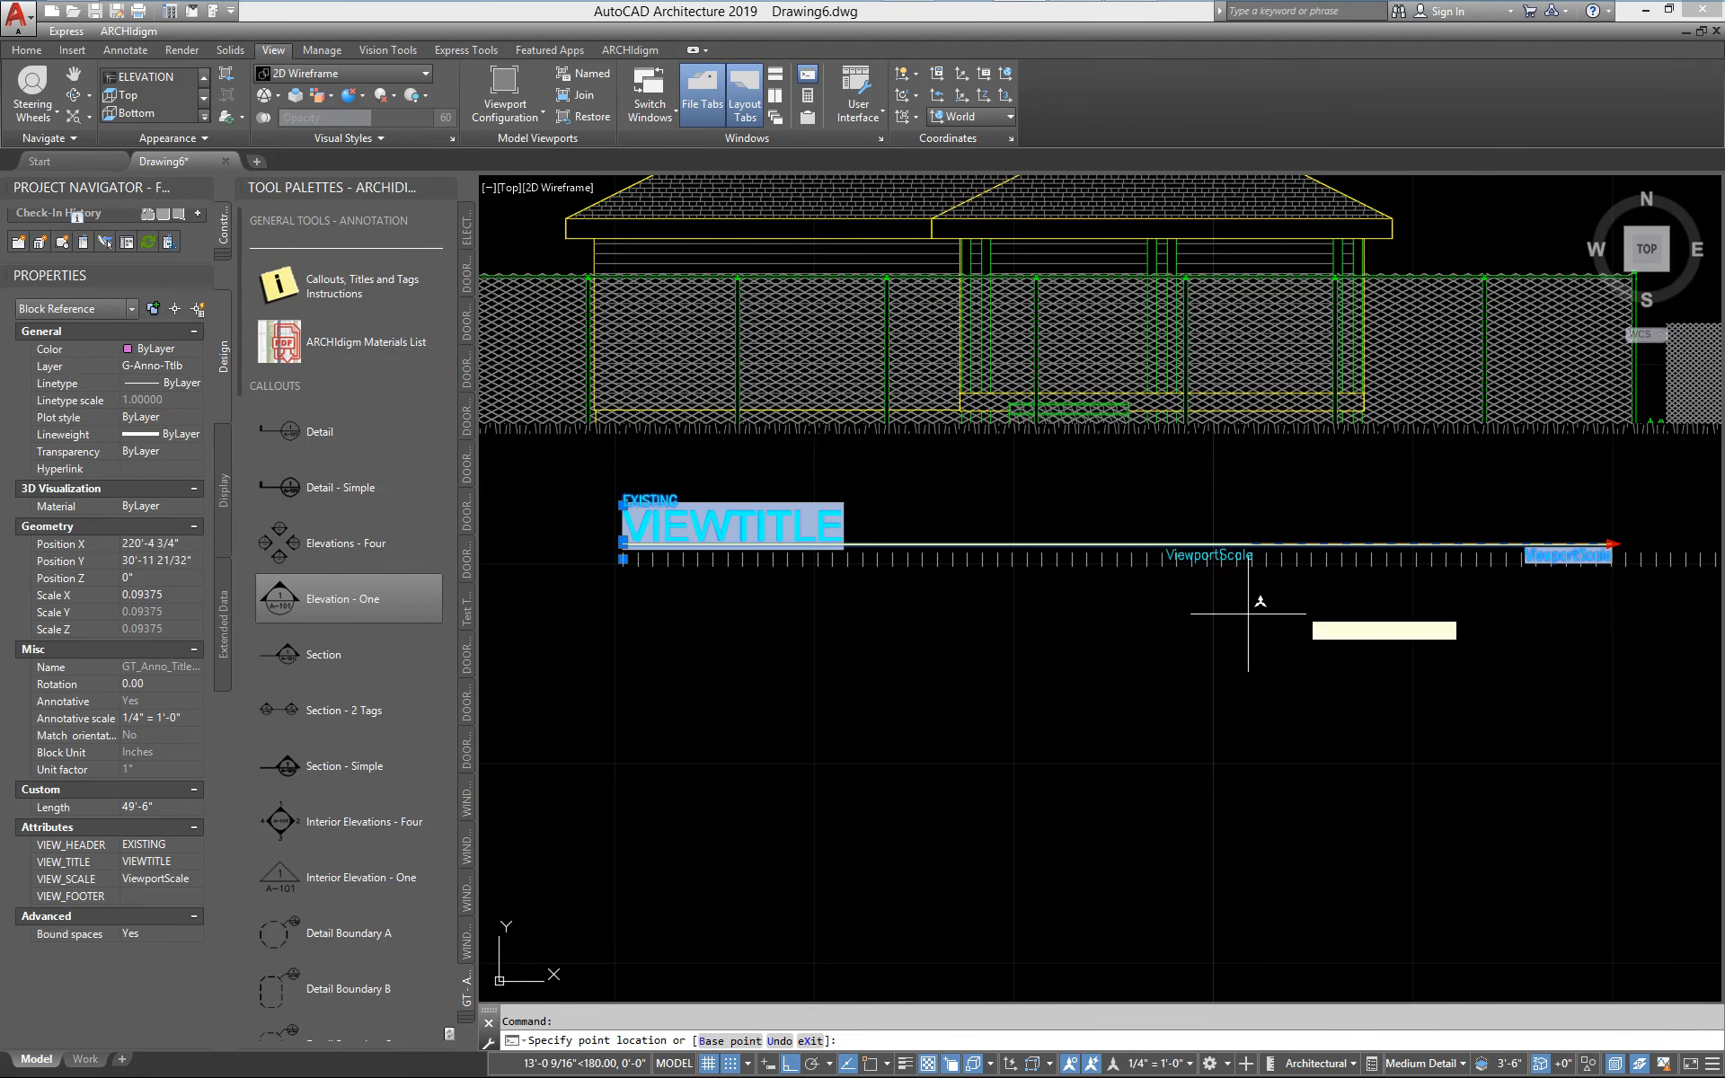
click(965, 621)
Move the title mark about 6 feet horizontally to the right beneath the house
text(m)
key(Return)
click(906, 680)
click(1030, 705)
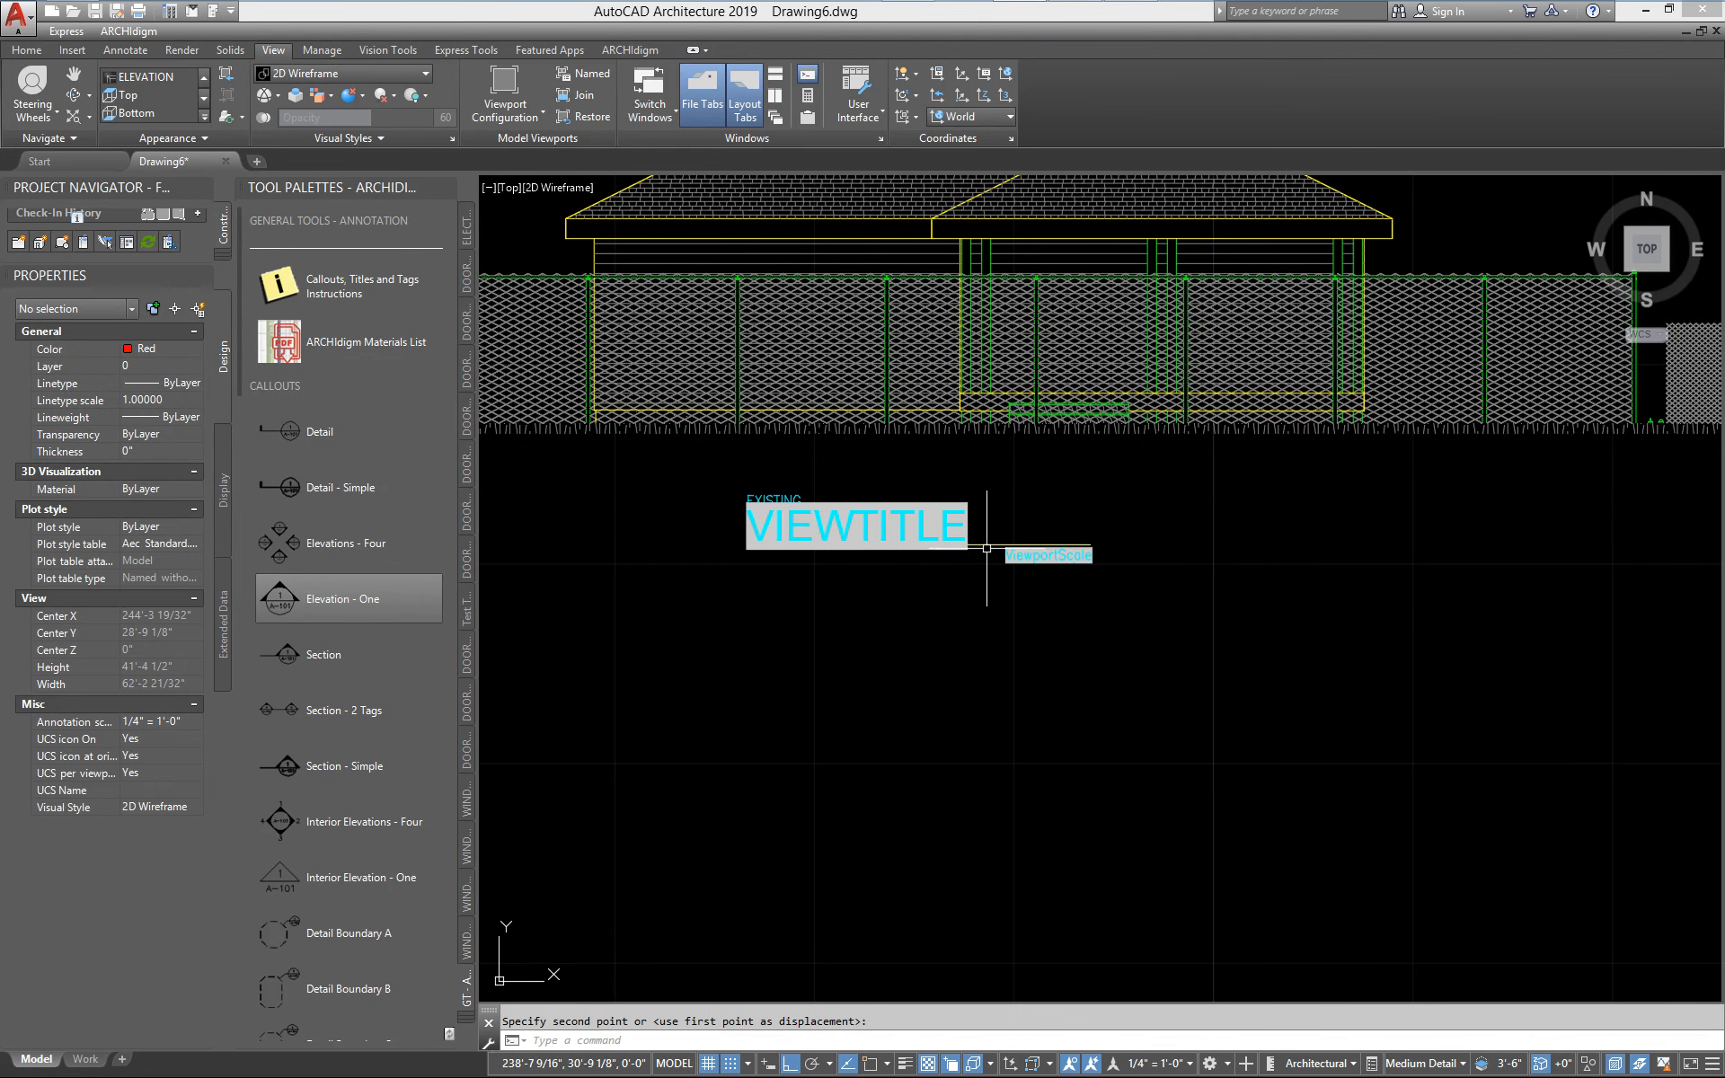
Extend the title mark's line to just past the house's right roof edge and clear the selection
click(1059, 543)
click(1091, 543)
click(1436, 557)
middle_drag(1233, 719, 1201, 832)
key(Escape)
Examine the chain link mesh in the 2D elevation, from the whole fence in front of the house down to a single wire crossing
scroll(1138, 662, up, 4)
middle_drag(1139, 662, 1109, 838)
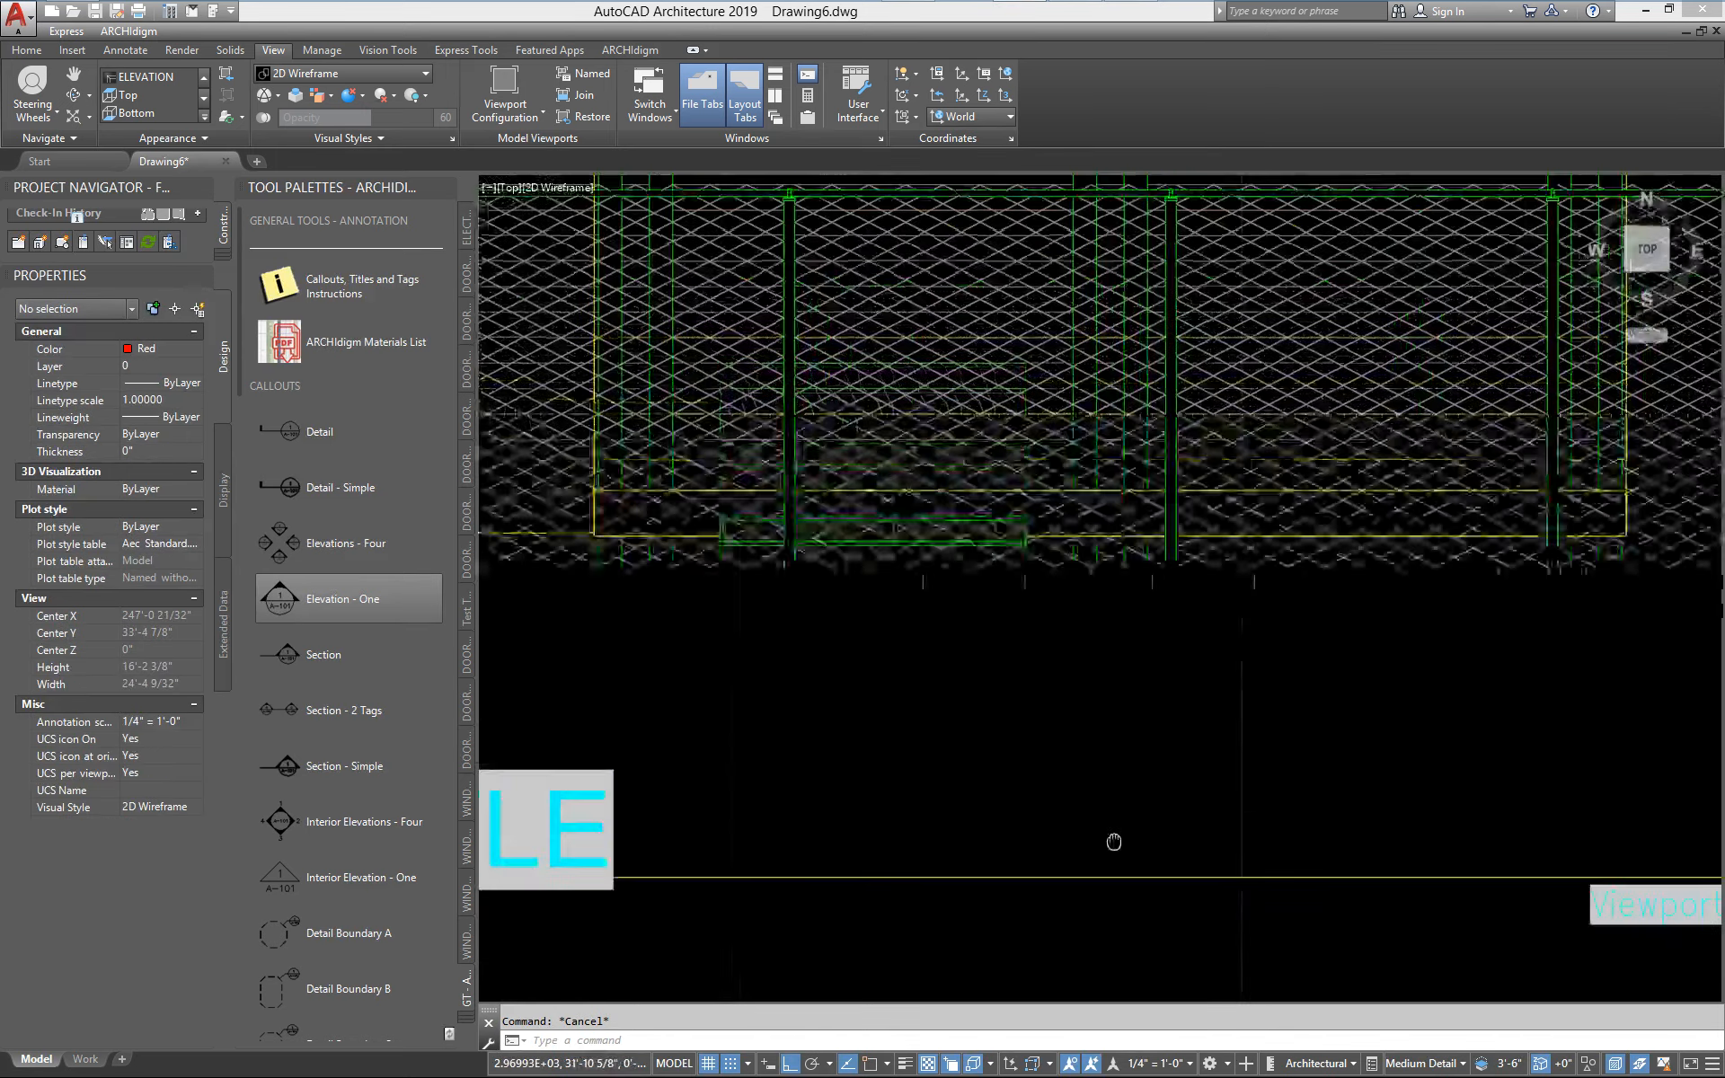
scroll(1108, 839, down, 2)
scroll(935, 547, up, 4)
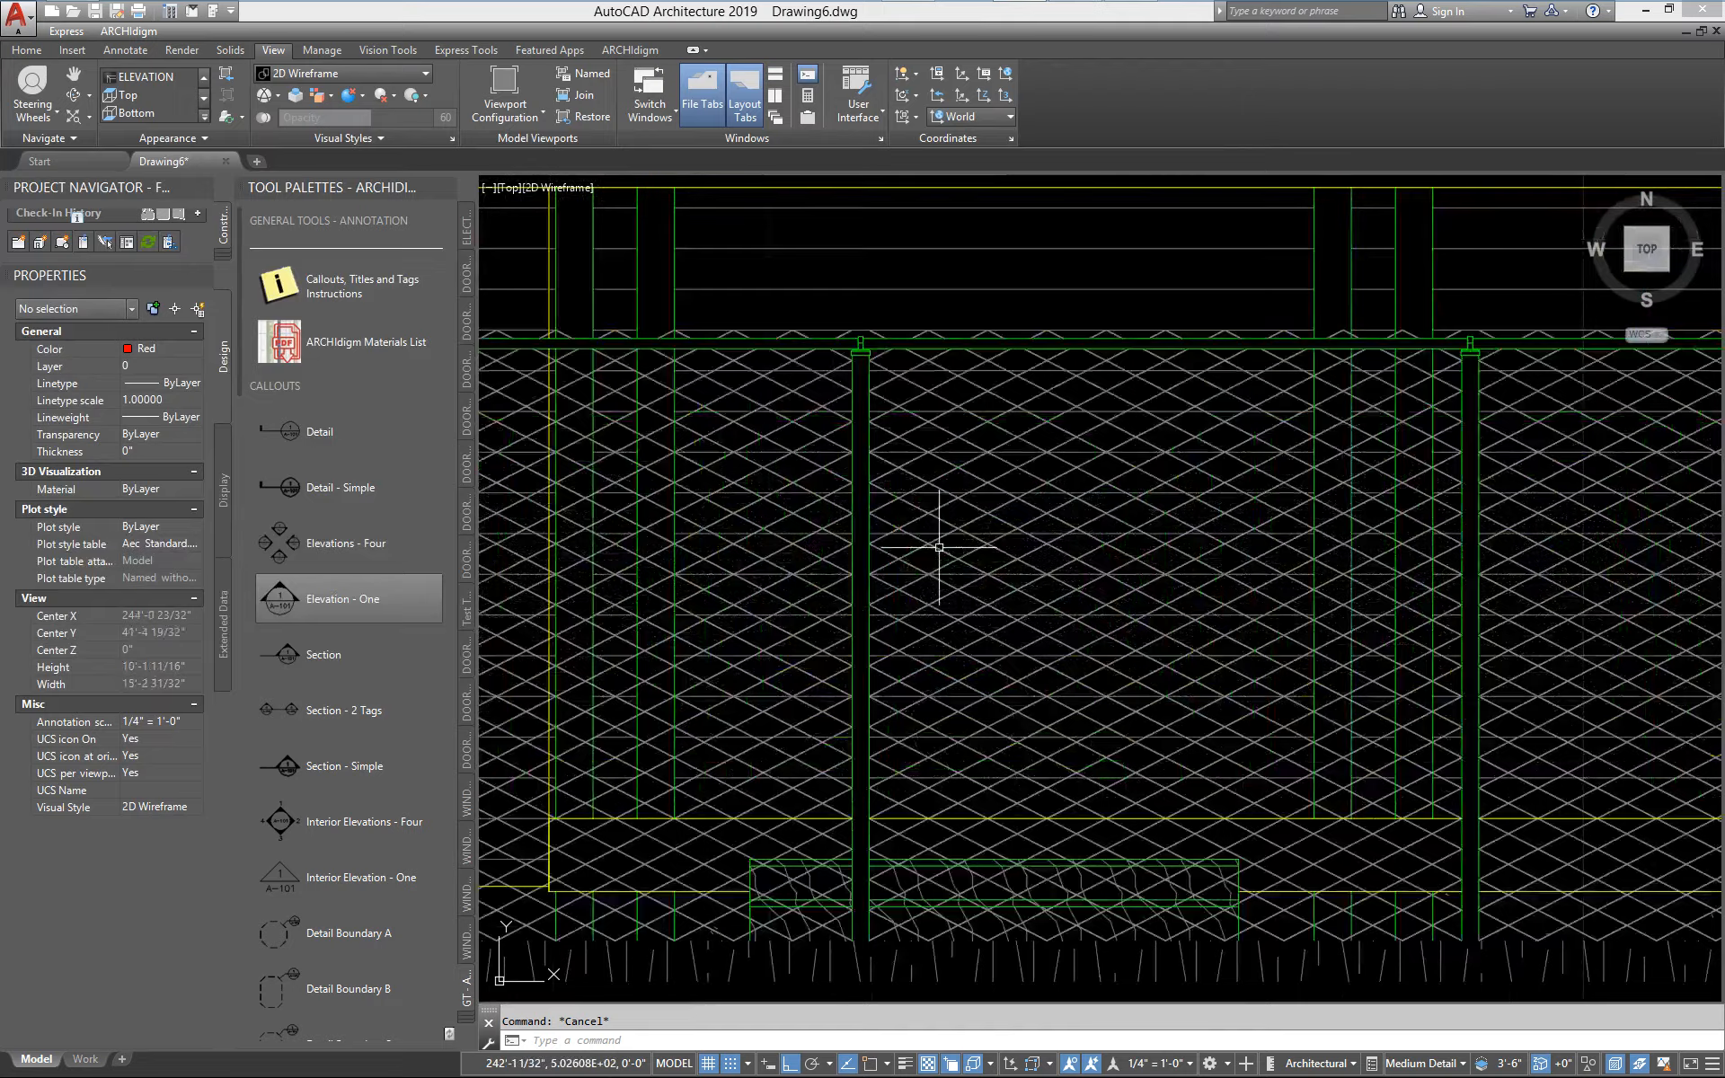
scroll(949, 548, down, 4)
middle_drag(927, 603, 752, 638)
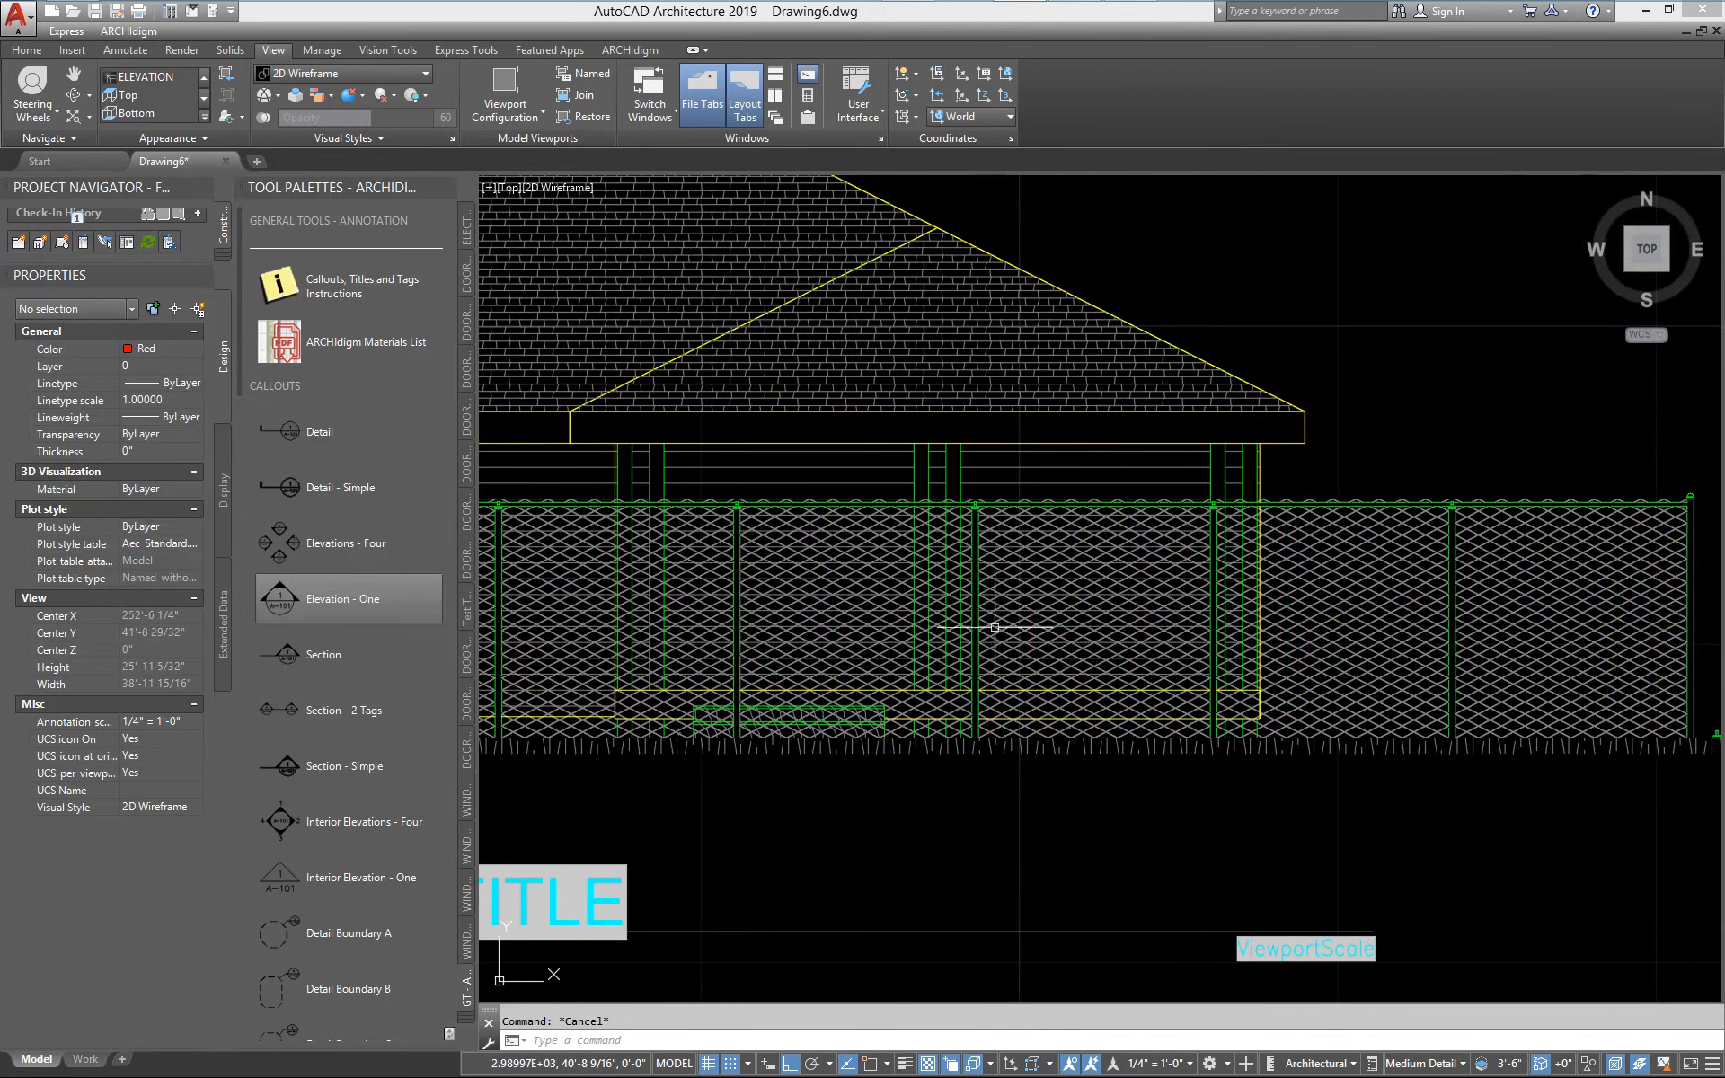
scroll(866, 633, down, 3)
mouse_move(865, 633)
middle_down()
mouse_move(1097, 733)
mouse_move(1324, 682)
middle_up()
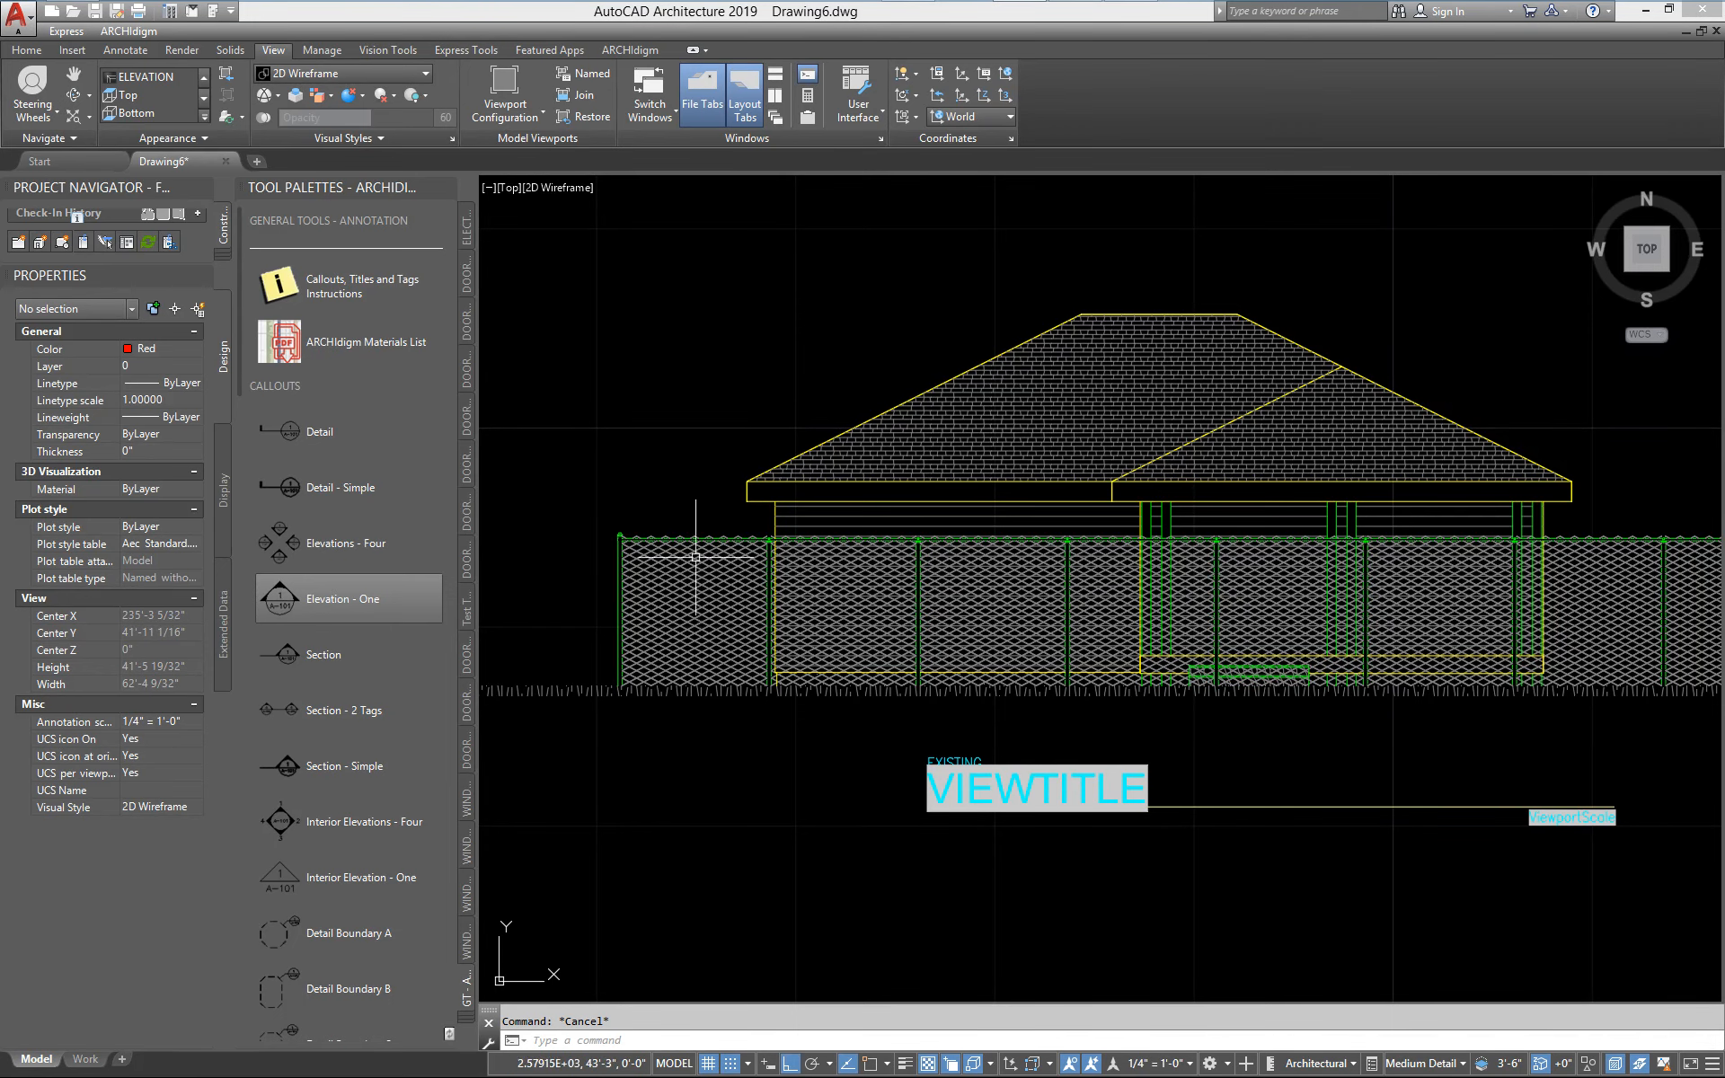
scroll(696, 559, up, 4)
scroll(788, 585, down, 2)
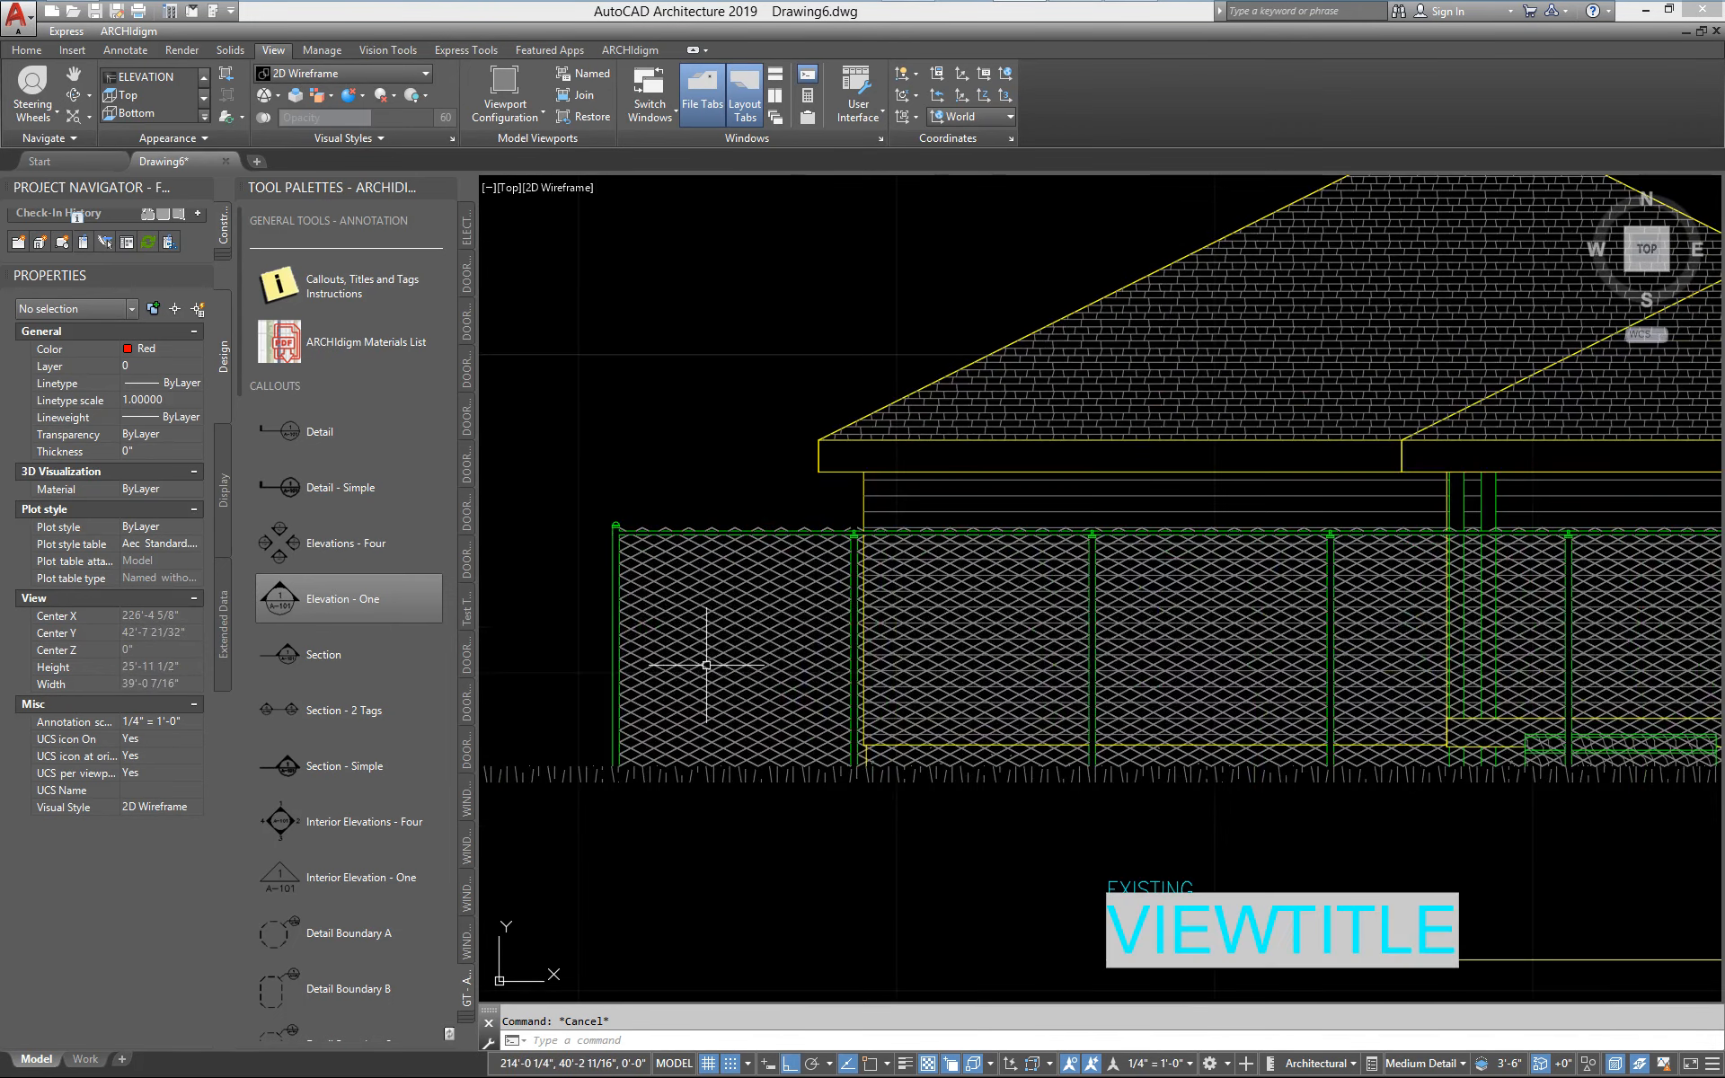
scroll(707, 664, up, 15)
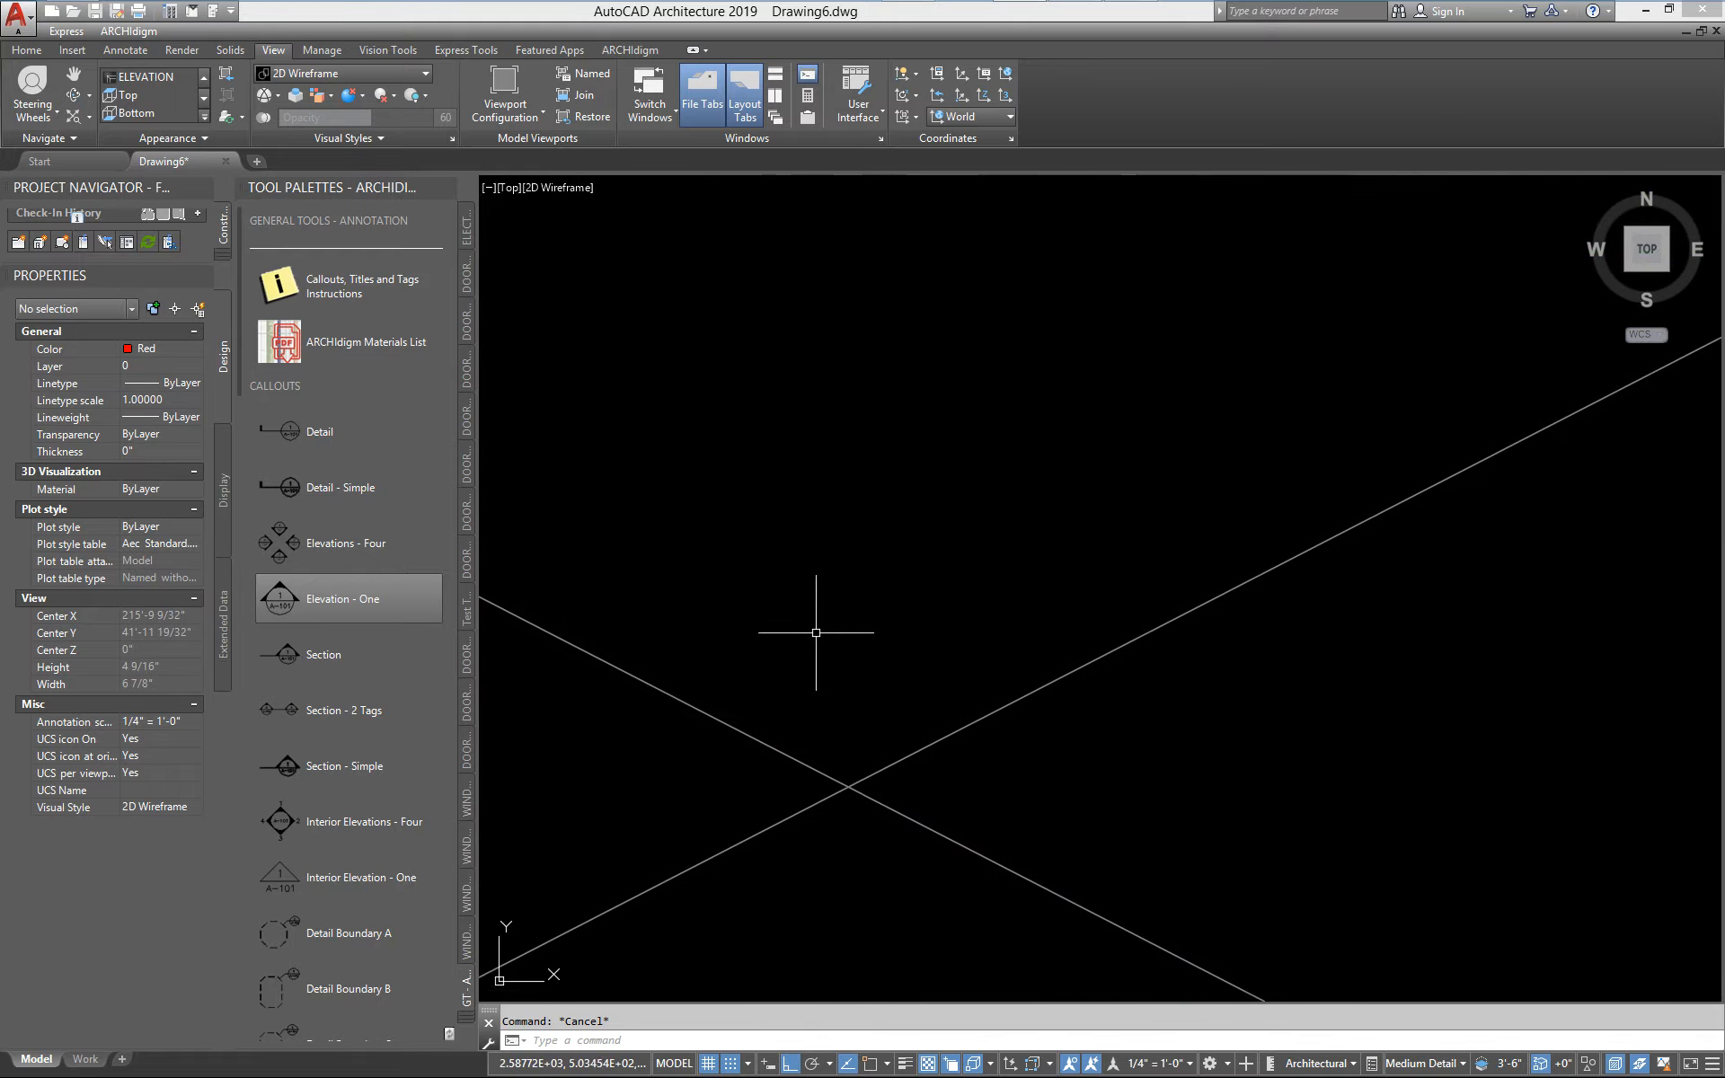
scroll(815, 632, up, 10)
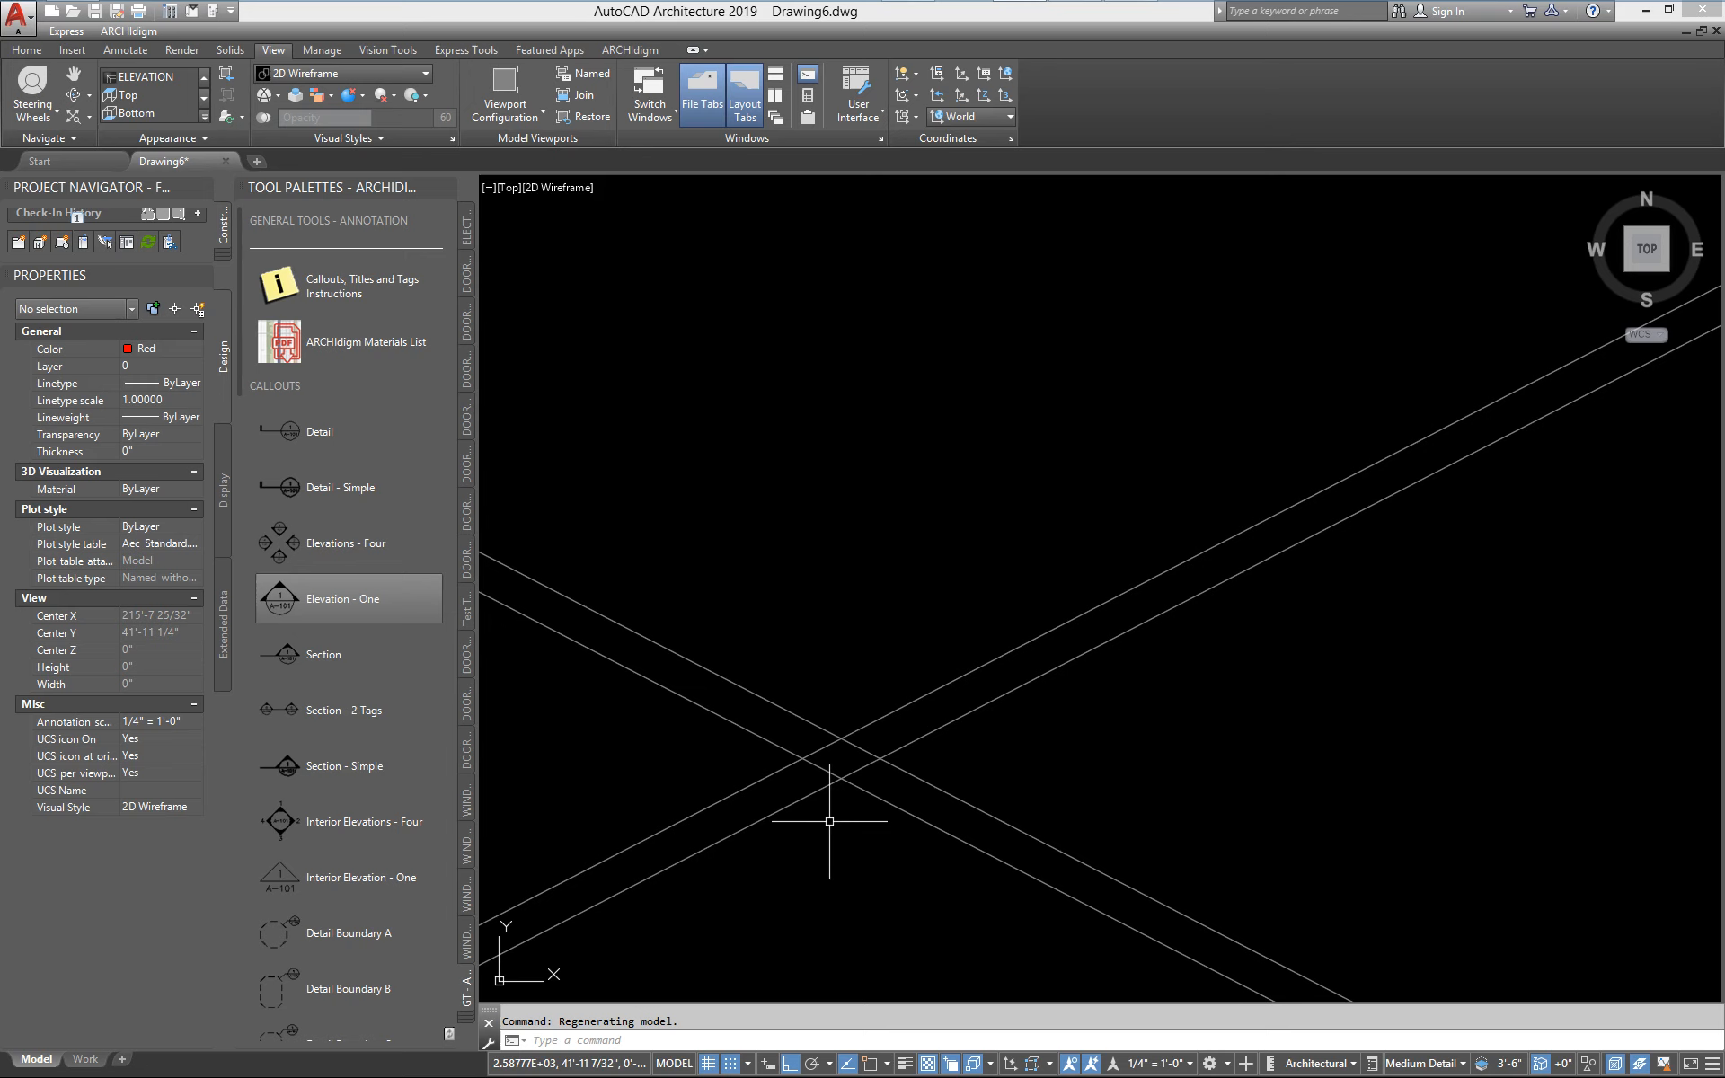
scroll(848, 763, down, 15)
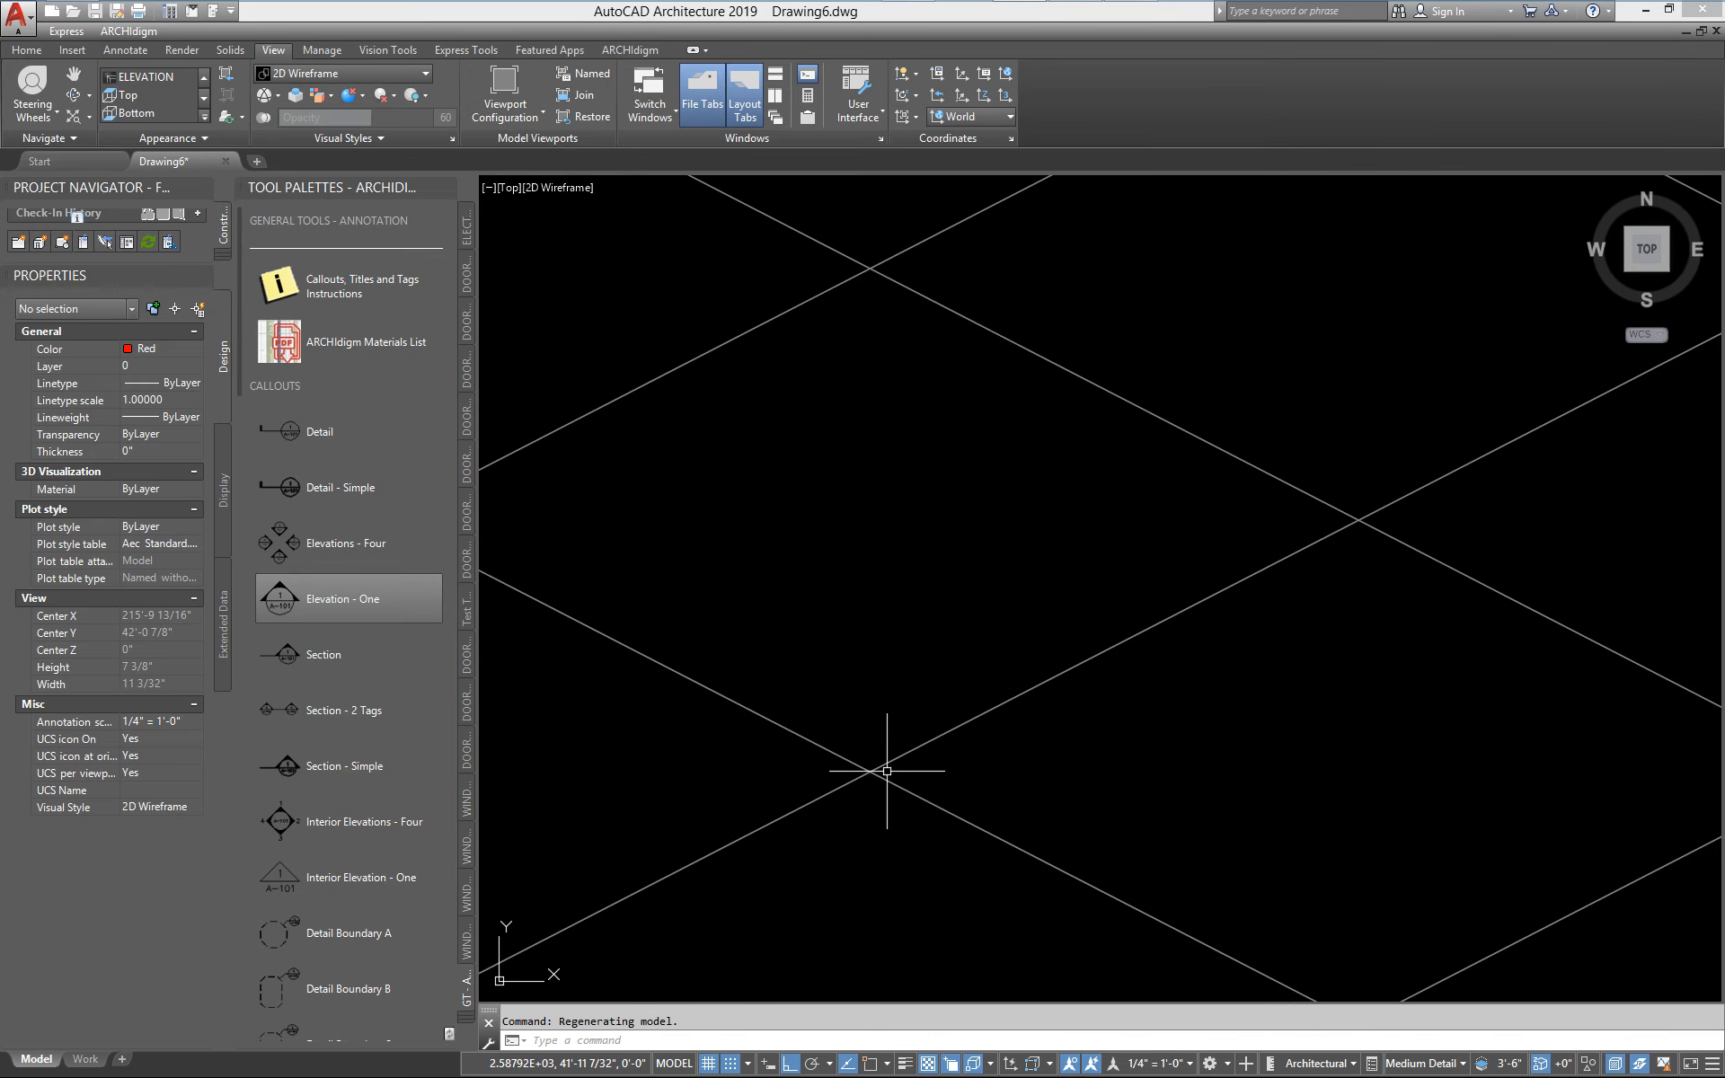
scroll(886, 769, down, 6)
scroll(942, 738, up, 4)
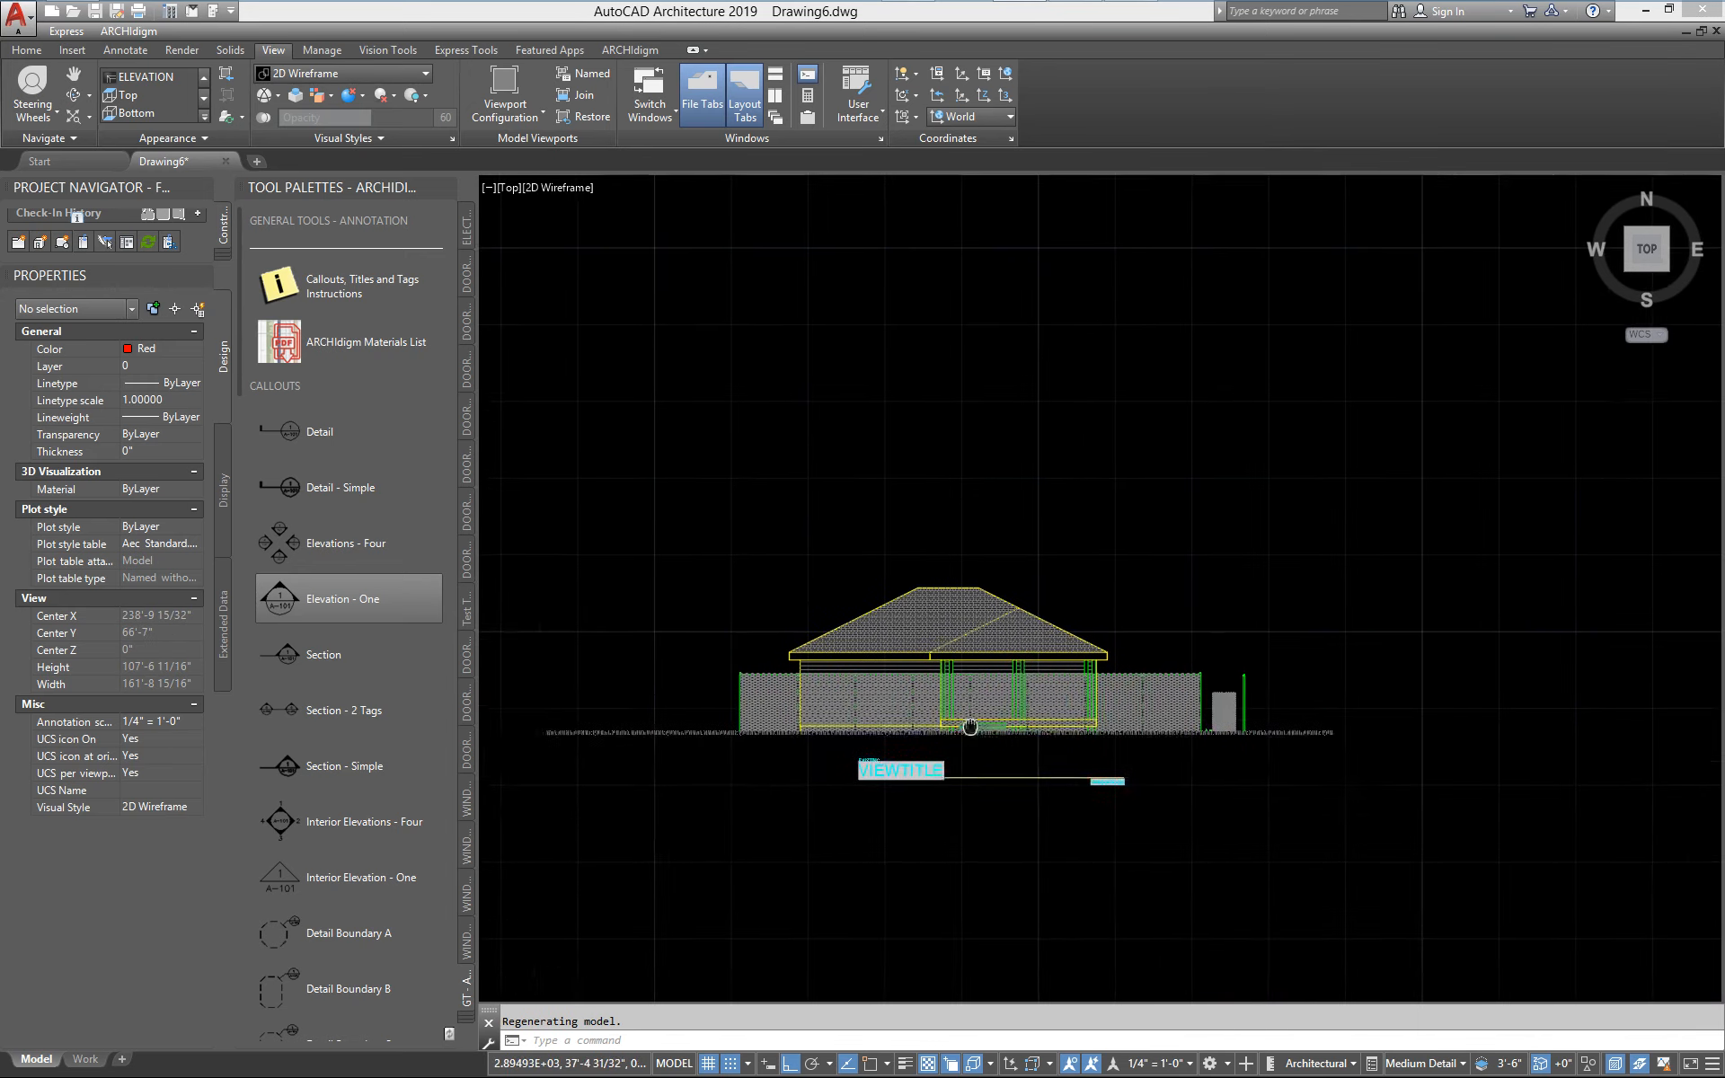
middle_drag(904, 743, 1022, 776)
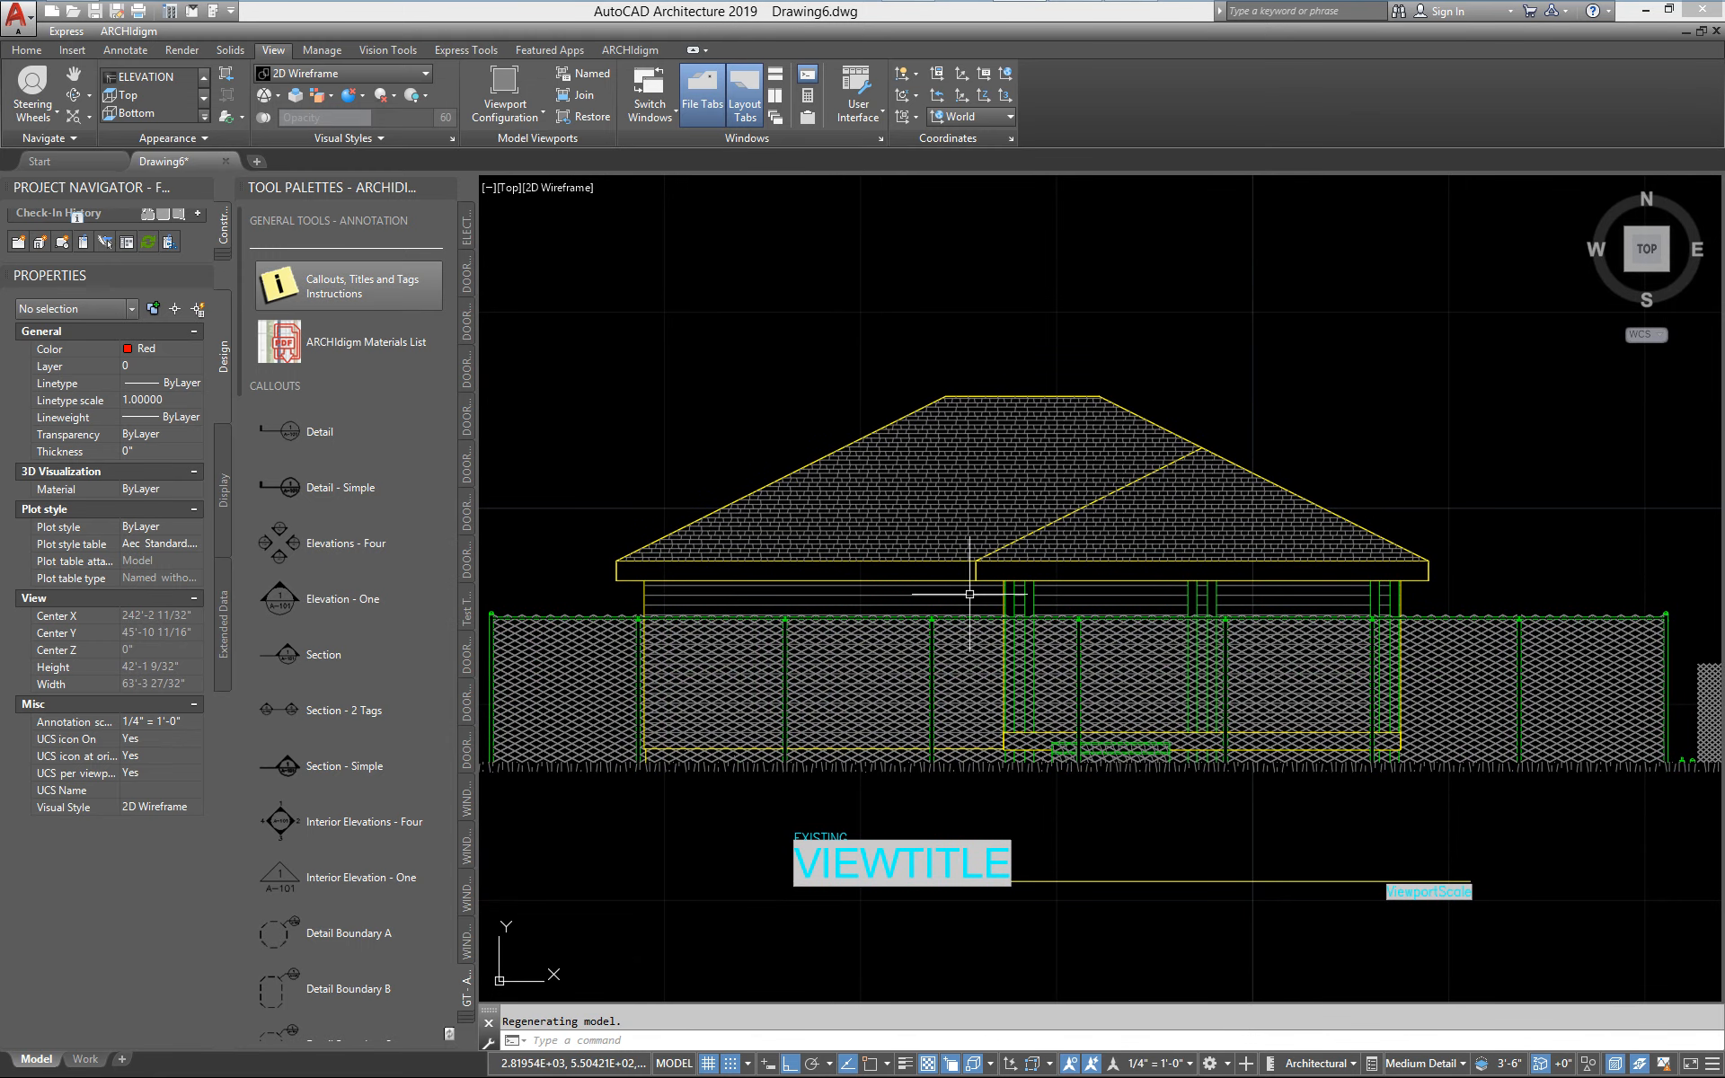
Change the color of layer A-Sect-Fine to red in the Layer Properties Manager and close it
key(Return)
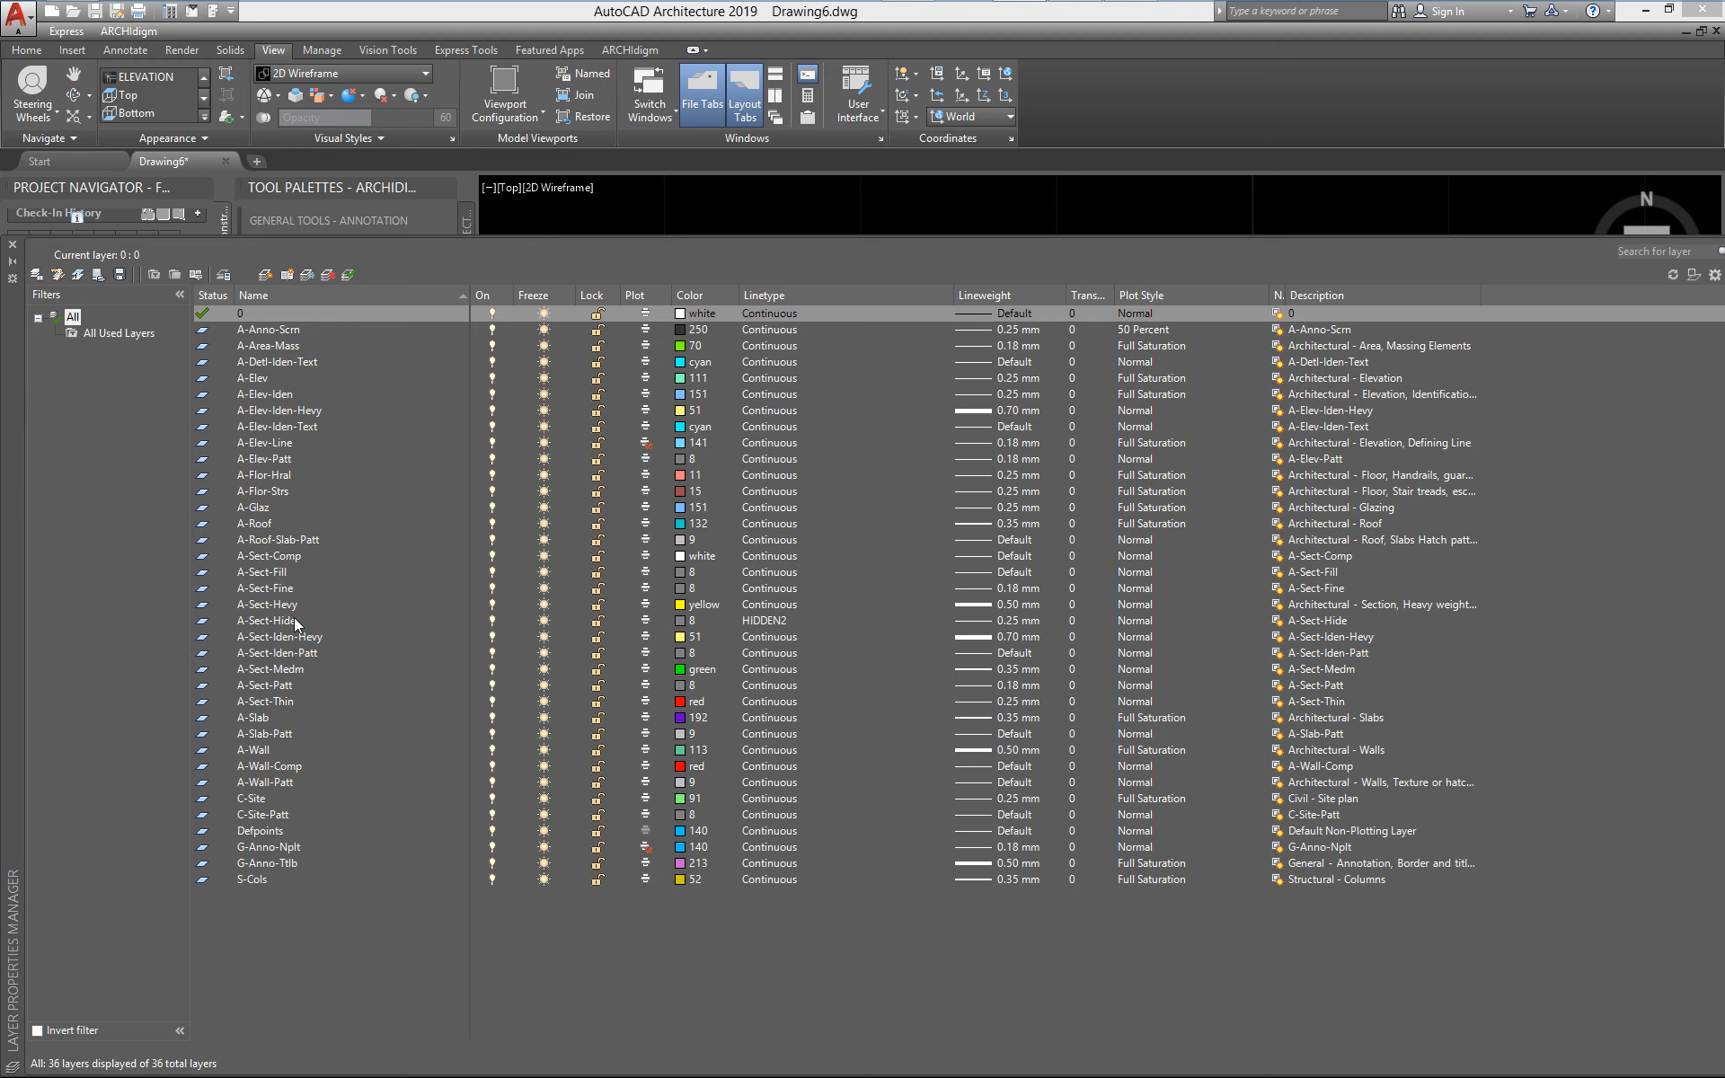
click(278, 586)
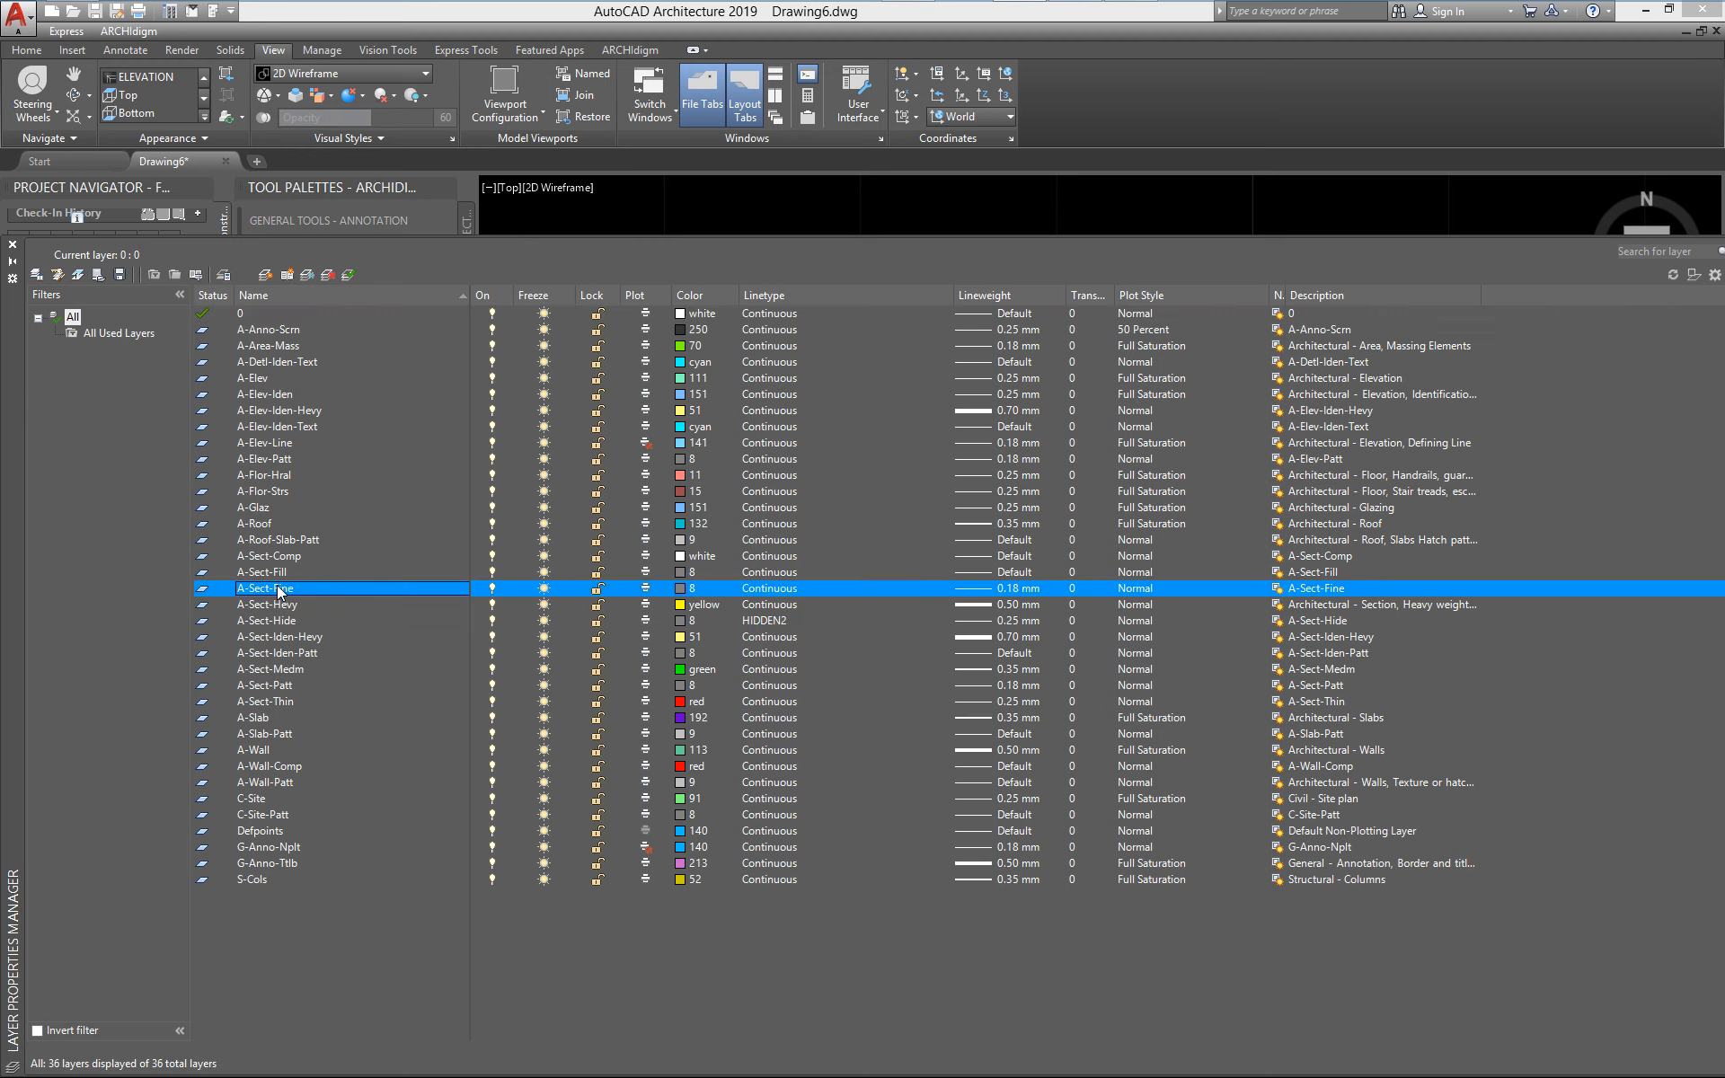
click(680, 589)
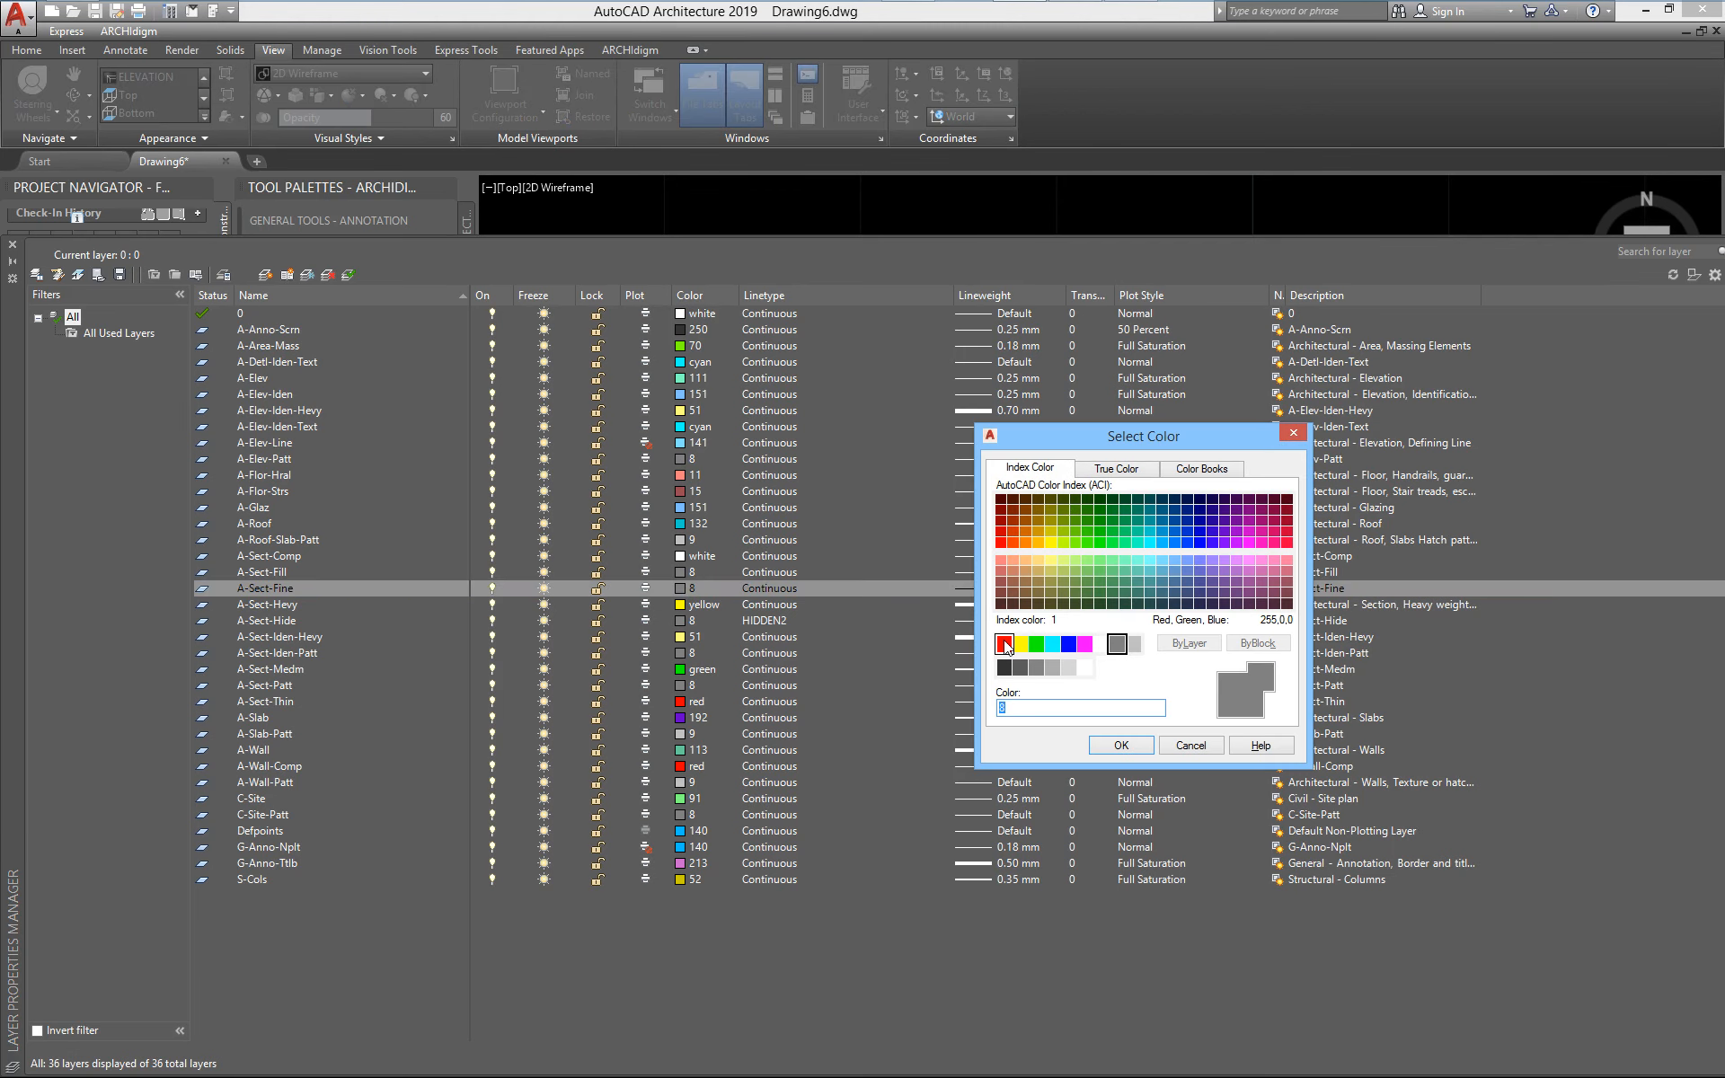
click(1004, 643)
click(1121, 745)
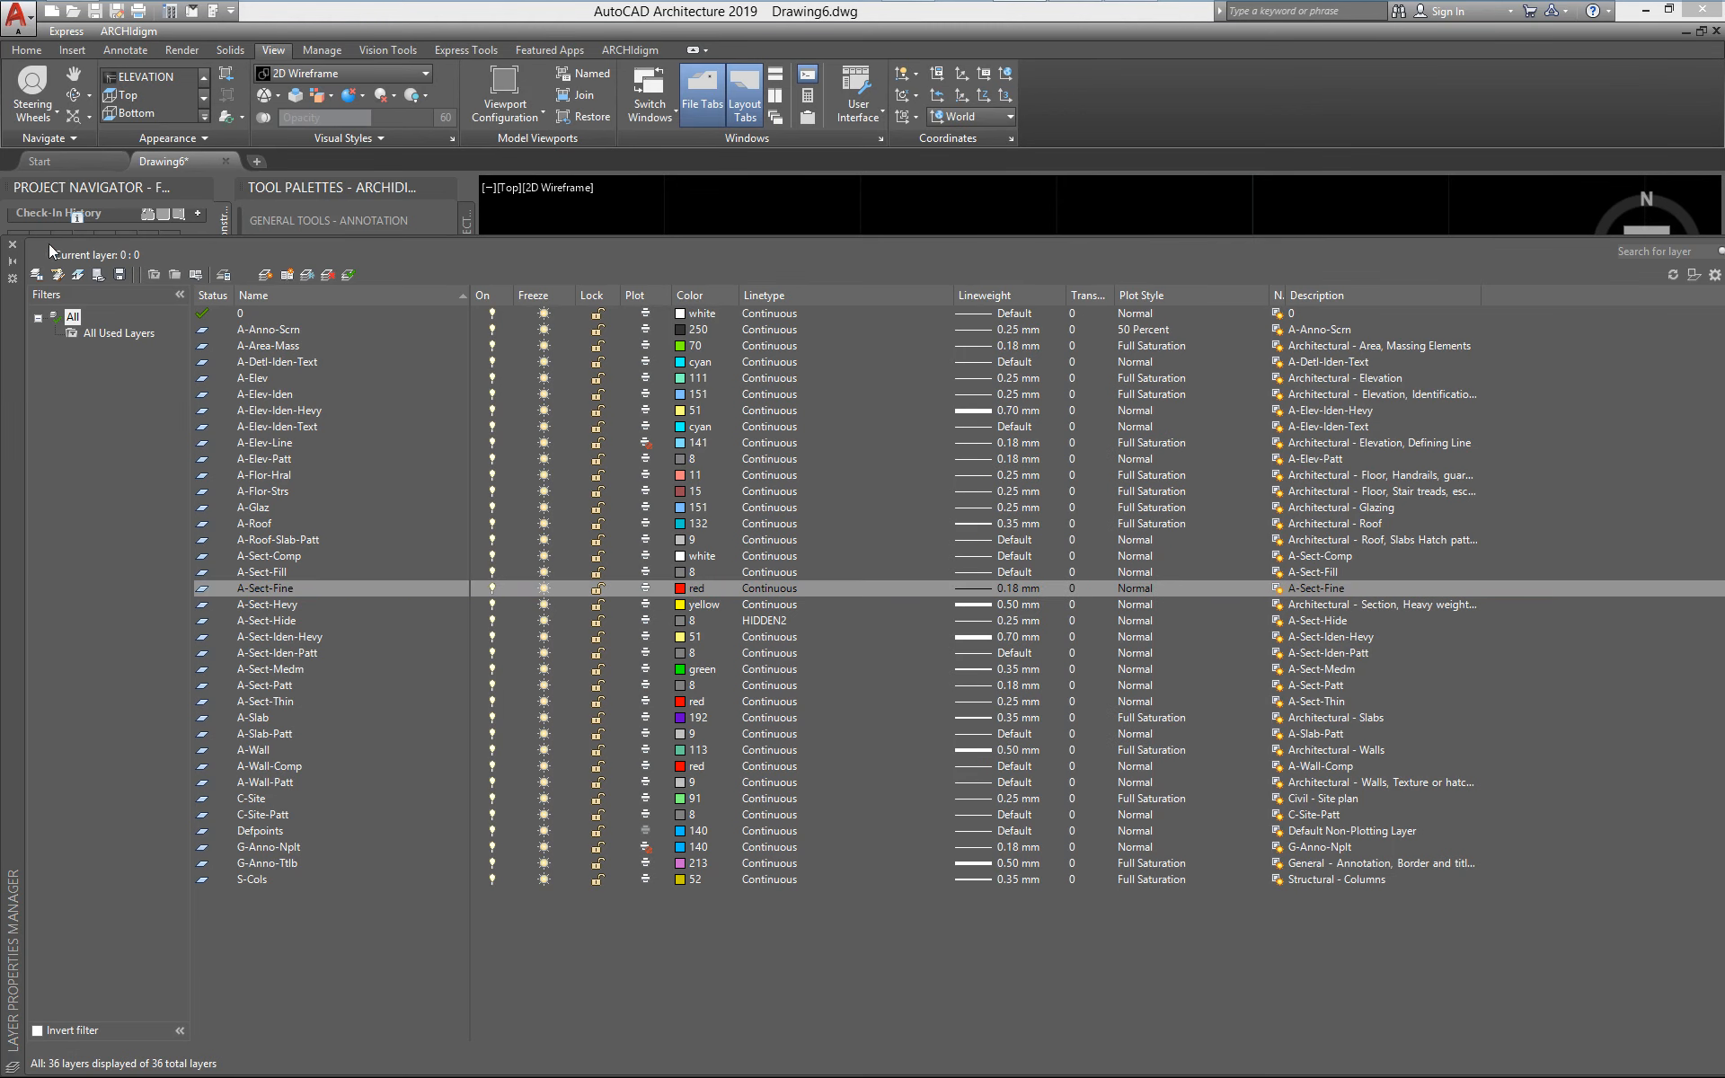
click(14, 244)
Examine the recolored fence mesh along the full length of the elevation, including the return segment beyond the corner
scroll(1019, 675, up, 4)
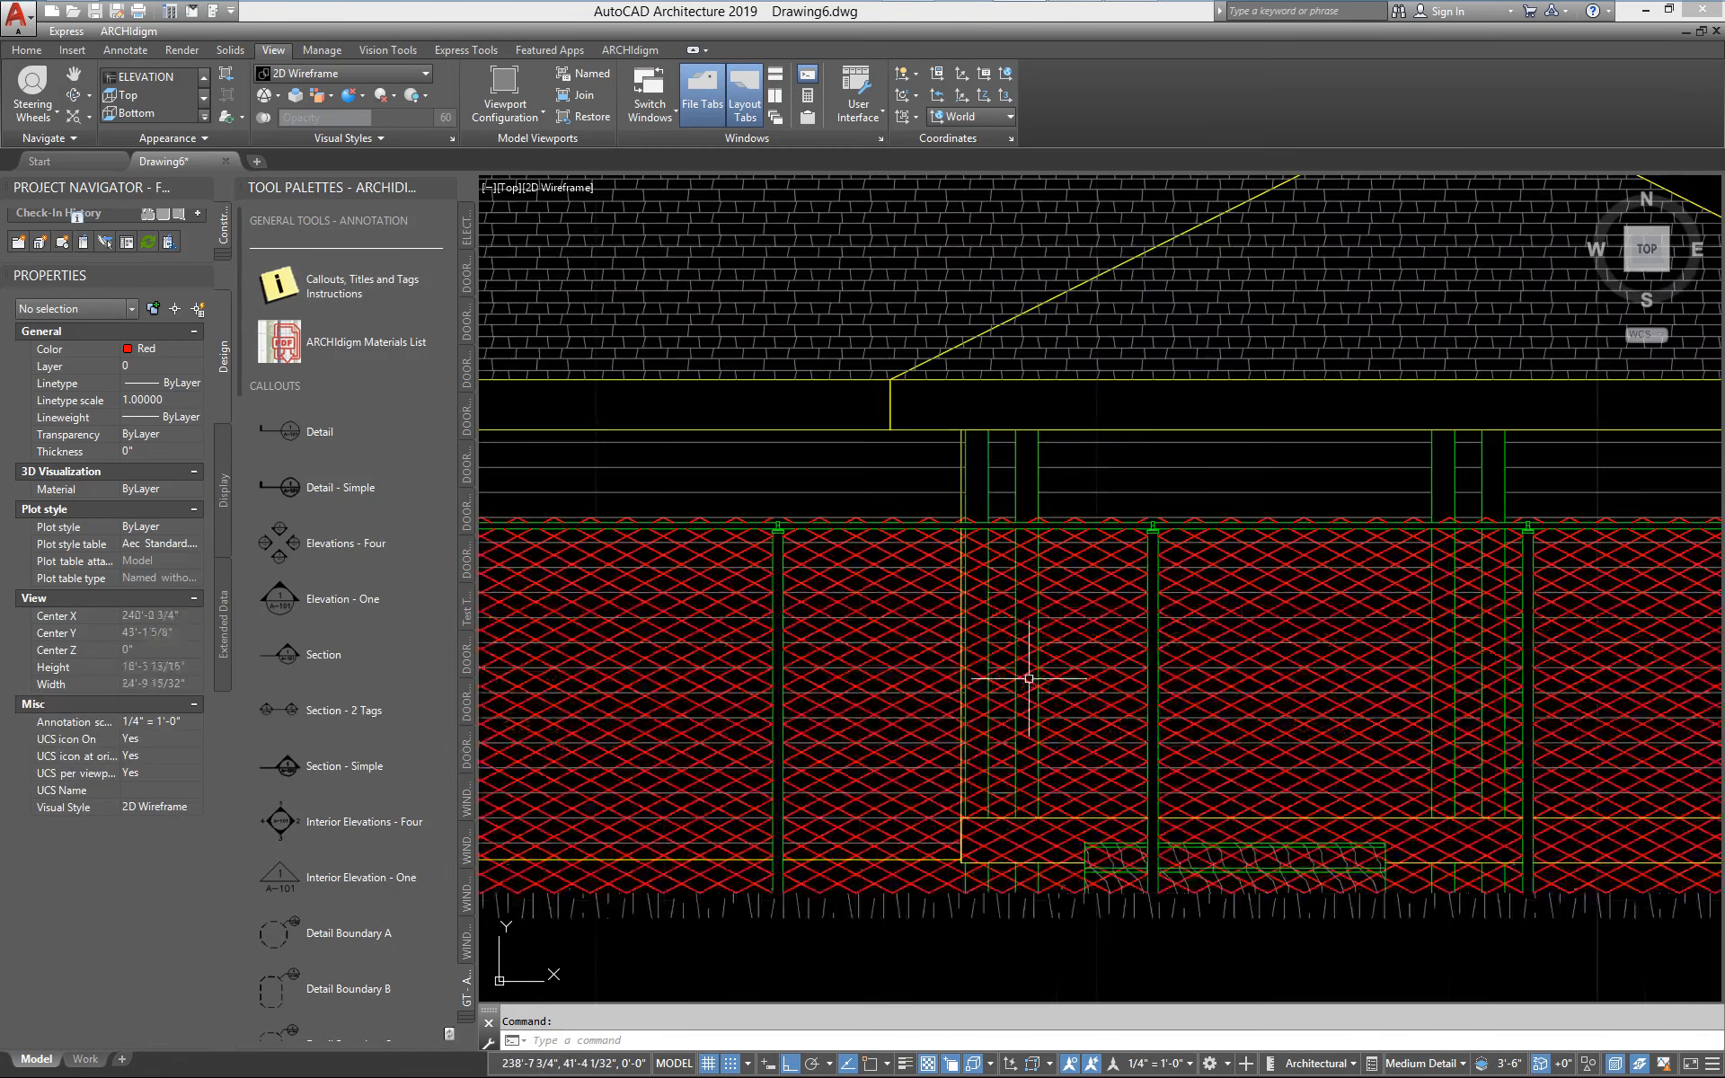
middle_drag(1020, 675, 724, 630)
scroll(916, 551, down, 4)
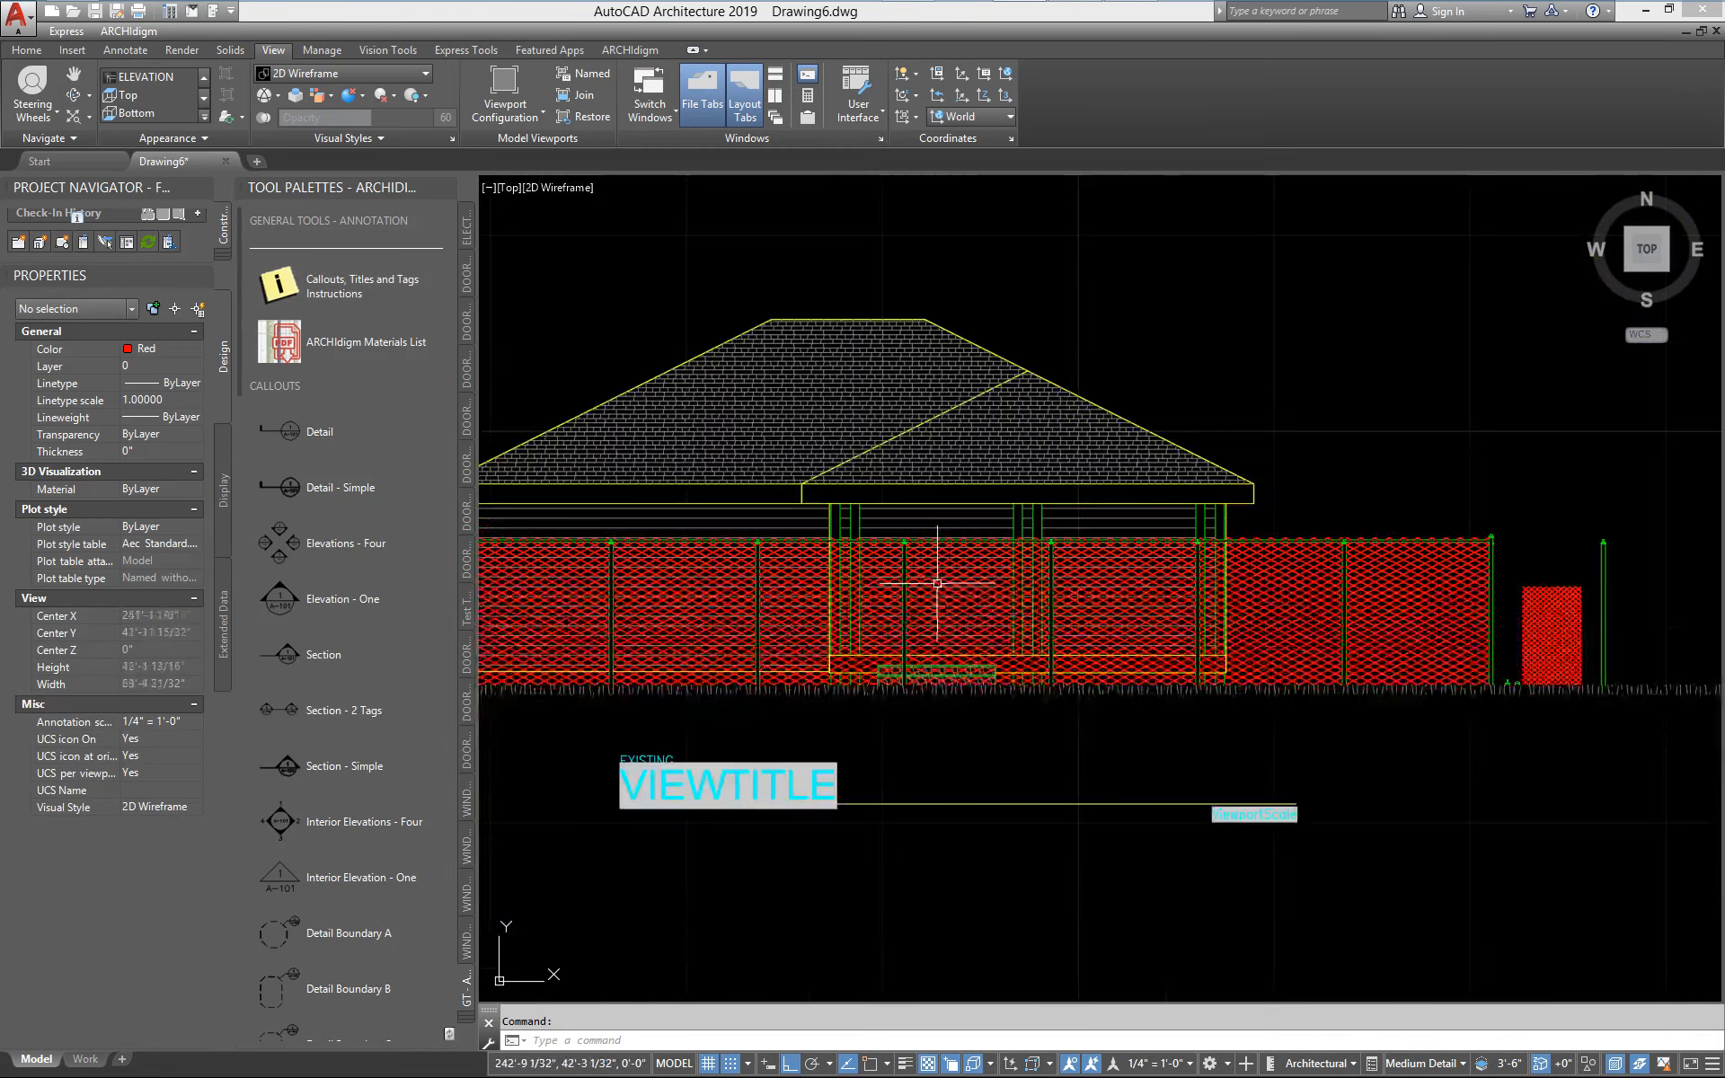
middle_drag(1282, 602, 1137, 605)
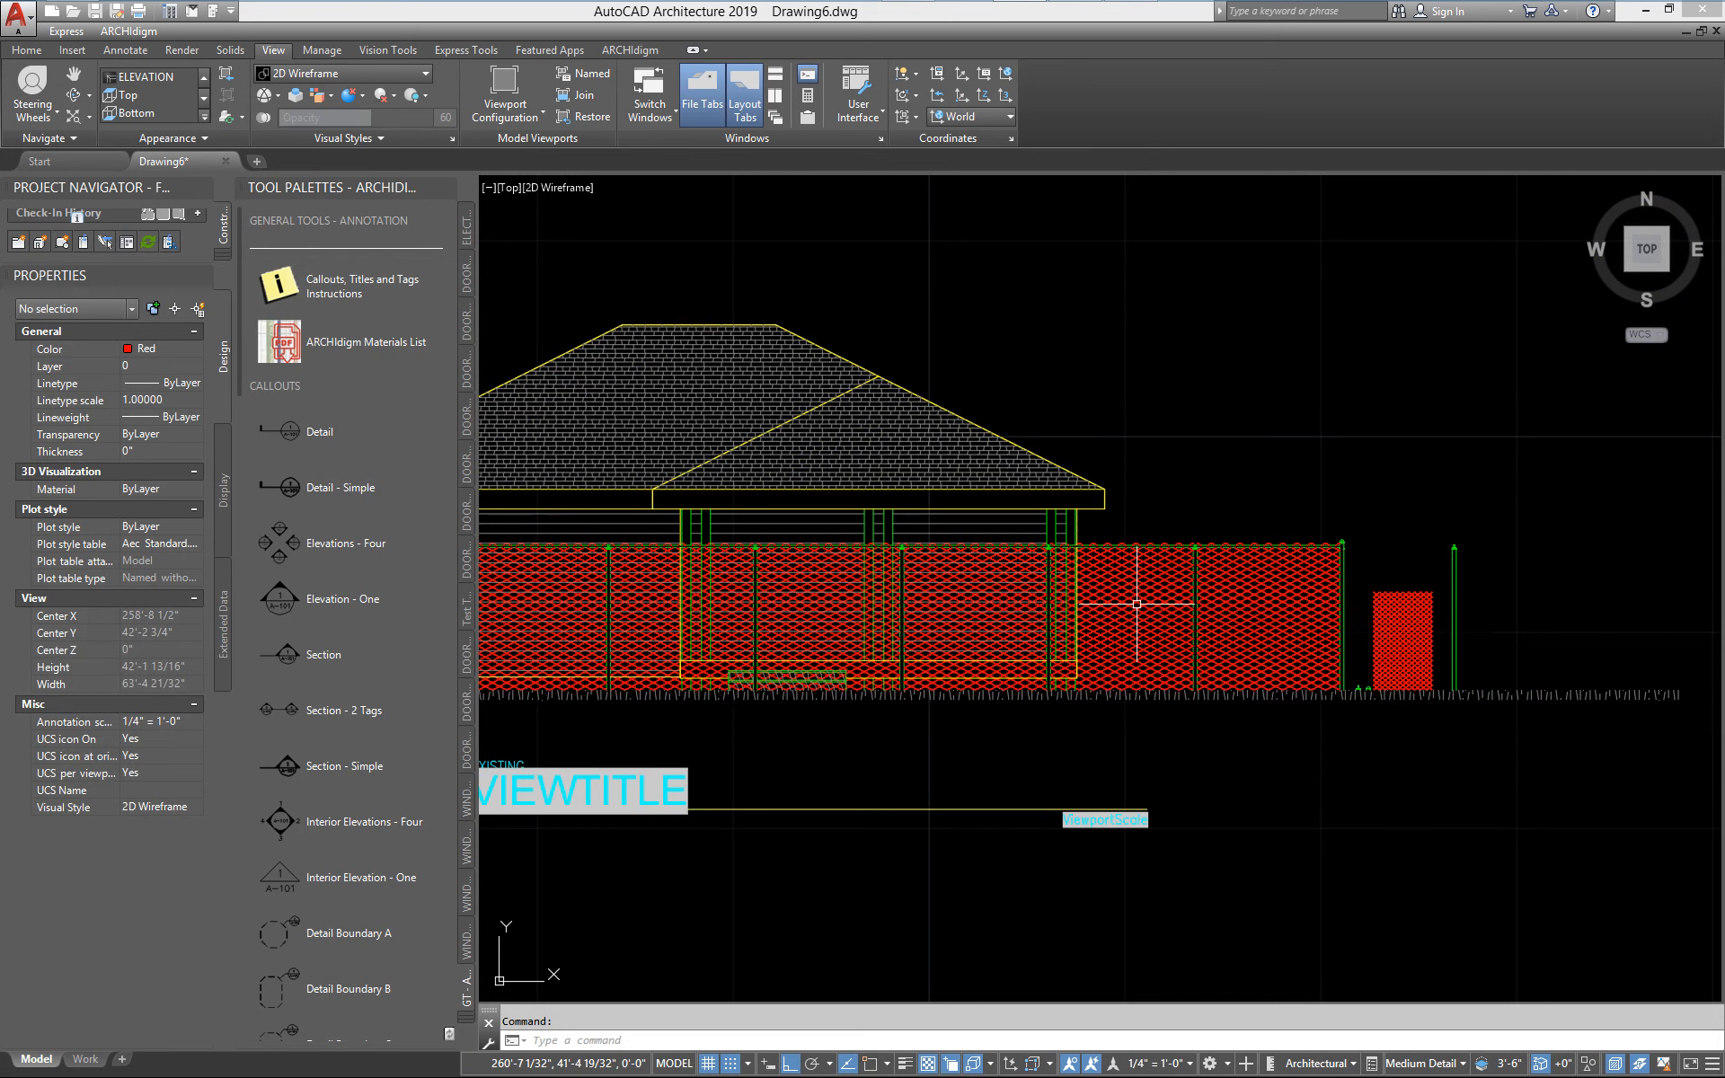
key(Escape)
middle_drag(892, 585, 1245, 584)
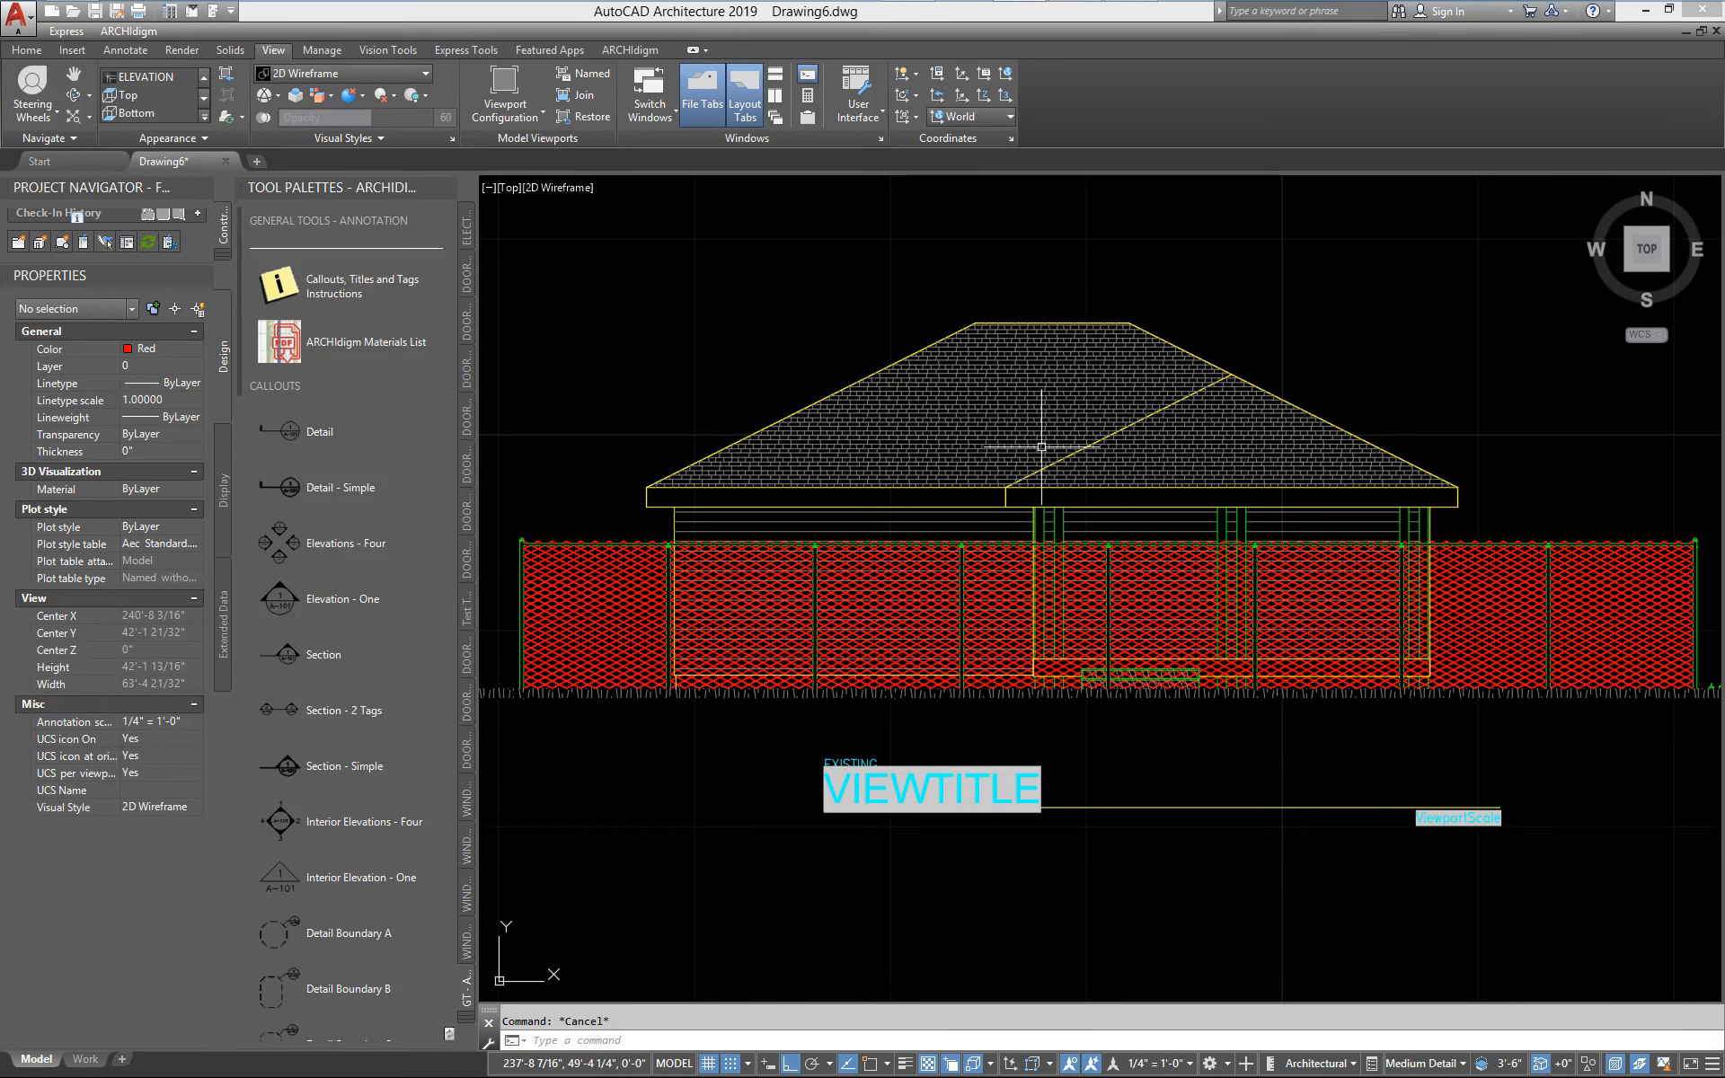
Examine the red chain link mesh in the 2D elevation, close up at the house's left end and across the whole fence
middle_drag(921, 666, 1003, 678)
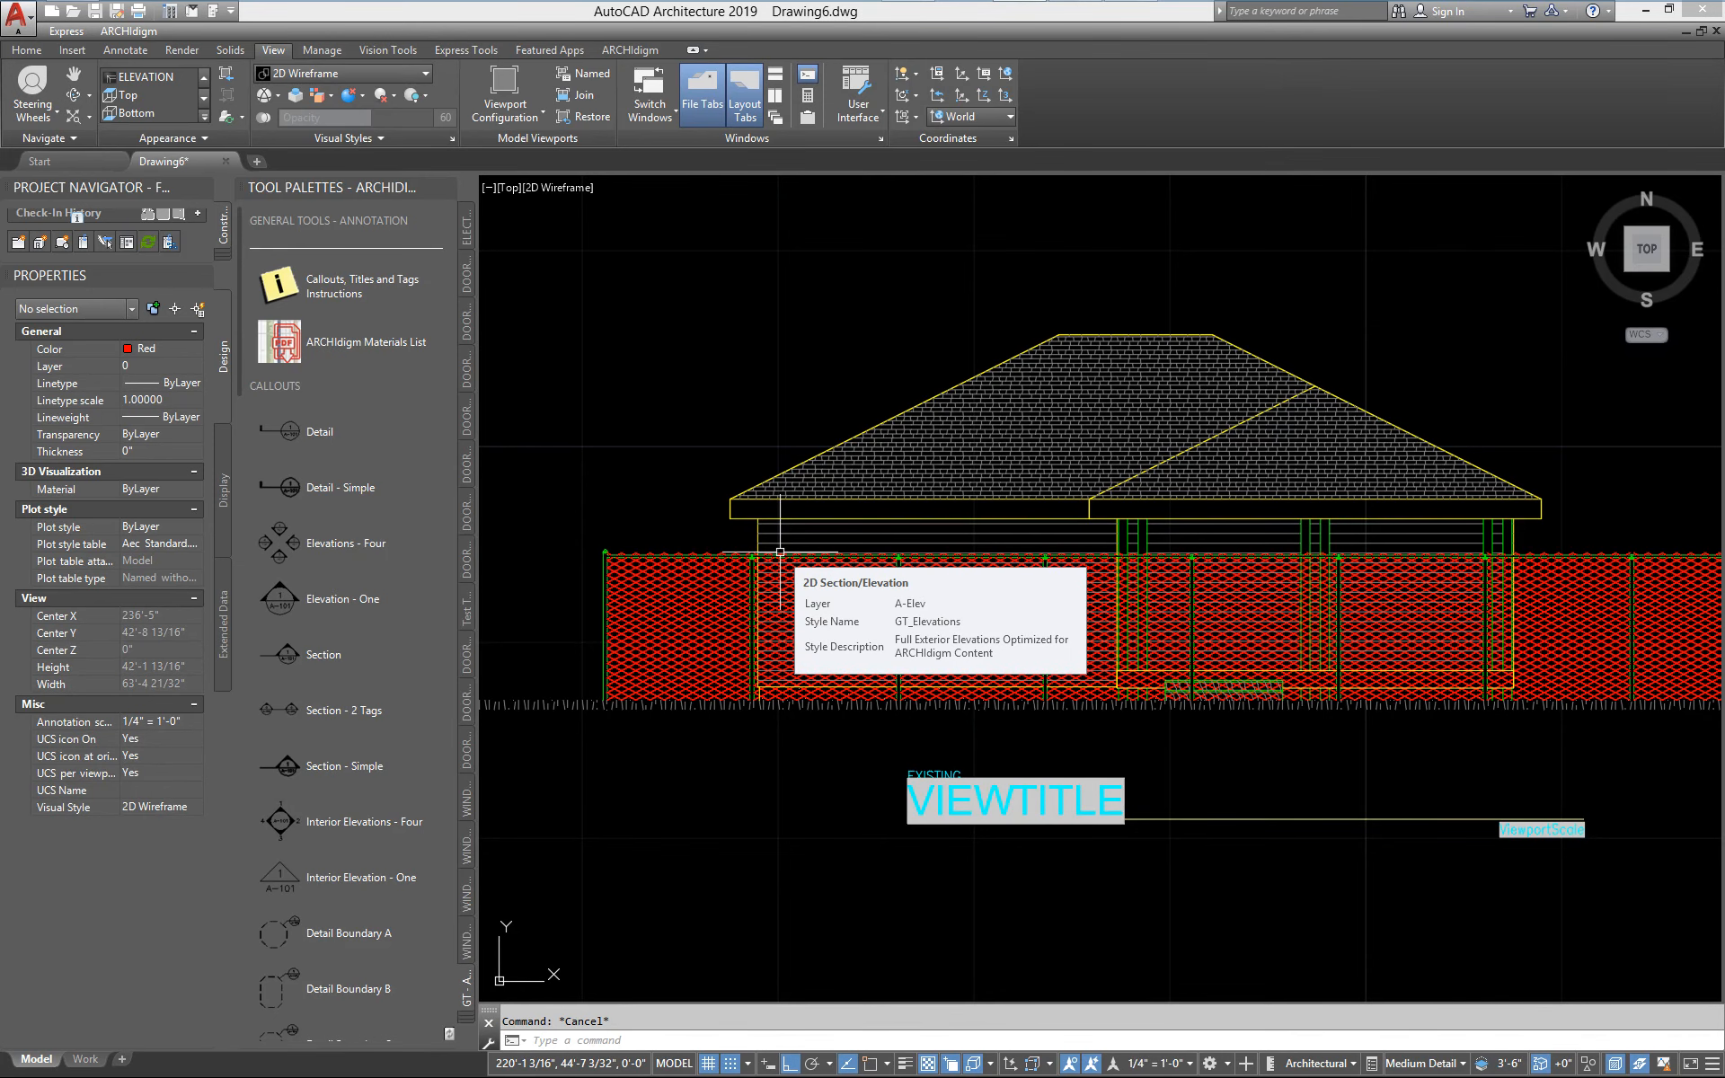
scroll(692, 608, up, 4)
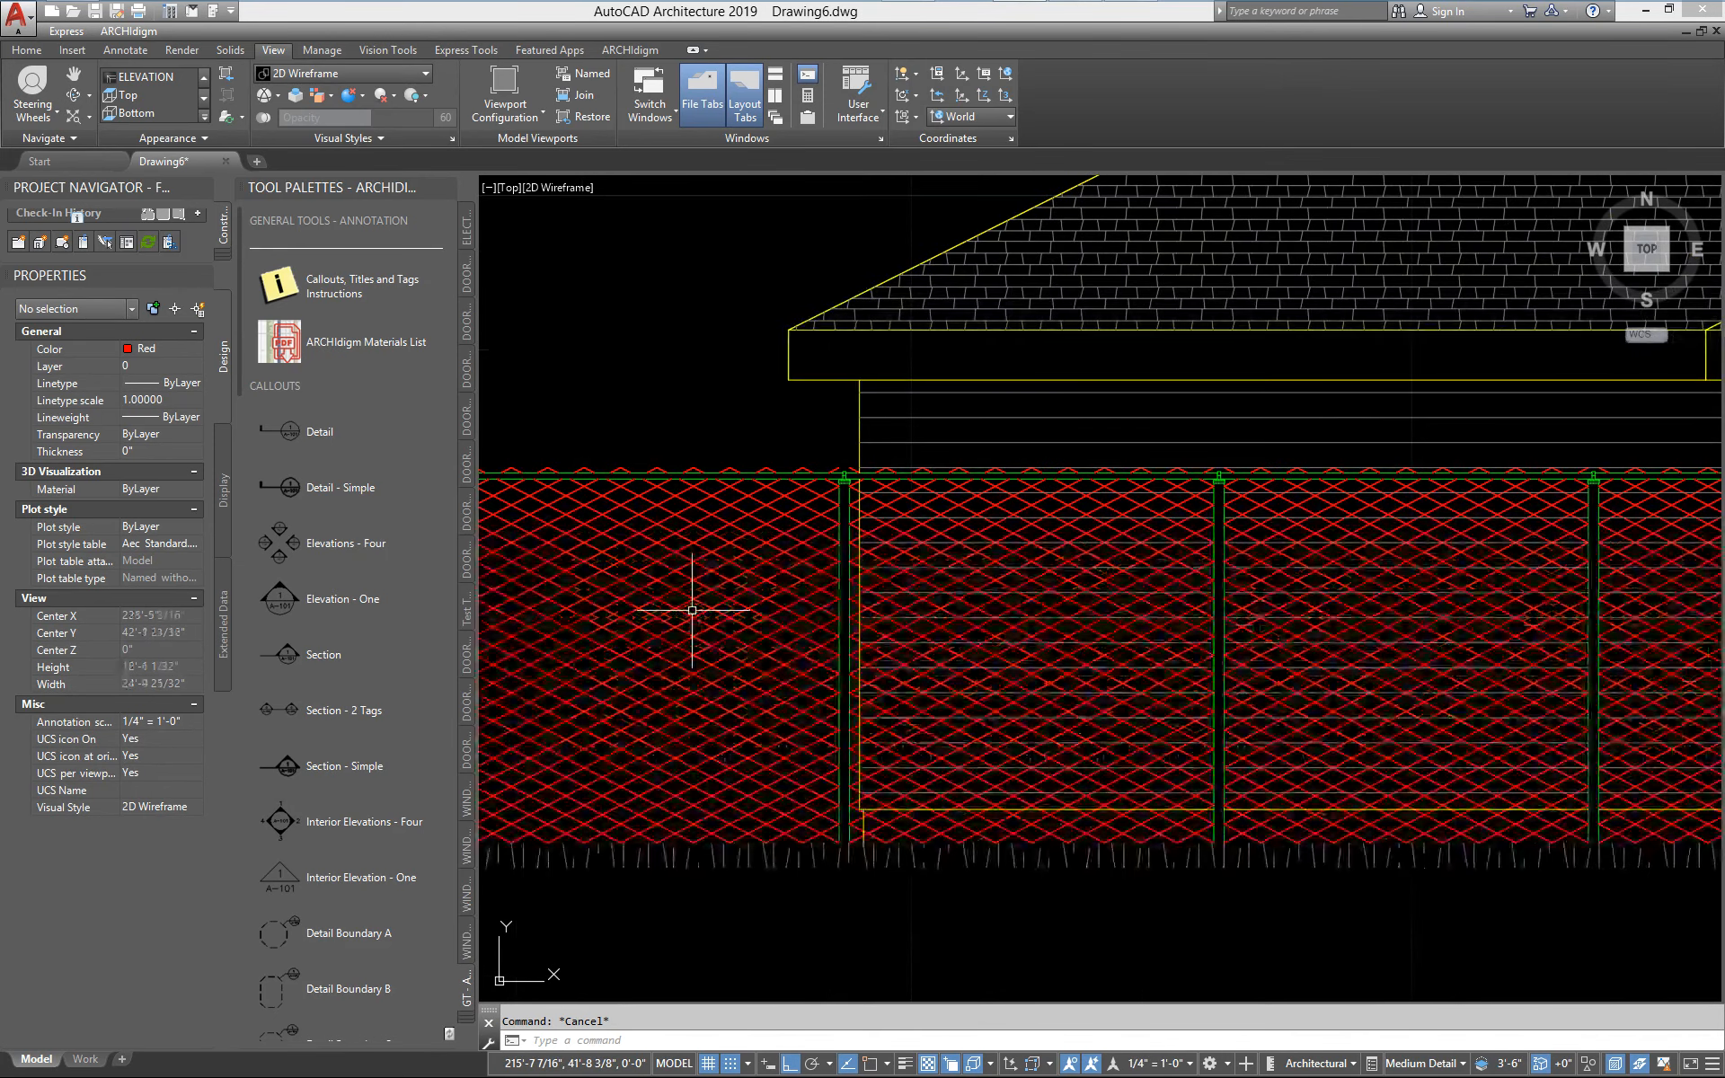
scroll(692, 610, down, 4)
middle_drag(692, 610, 743, 618)
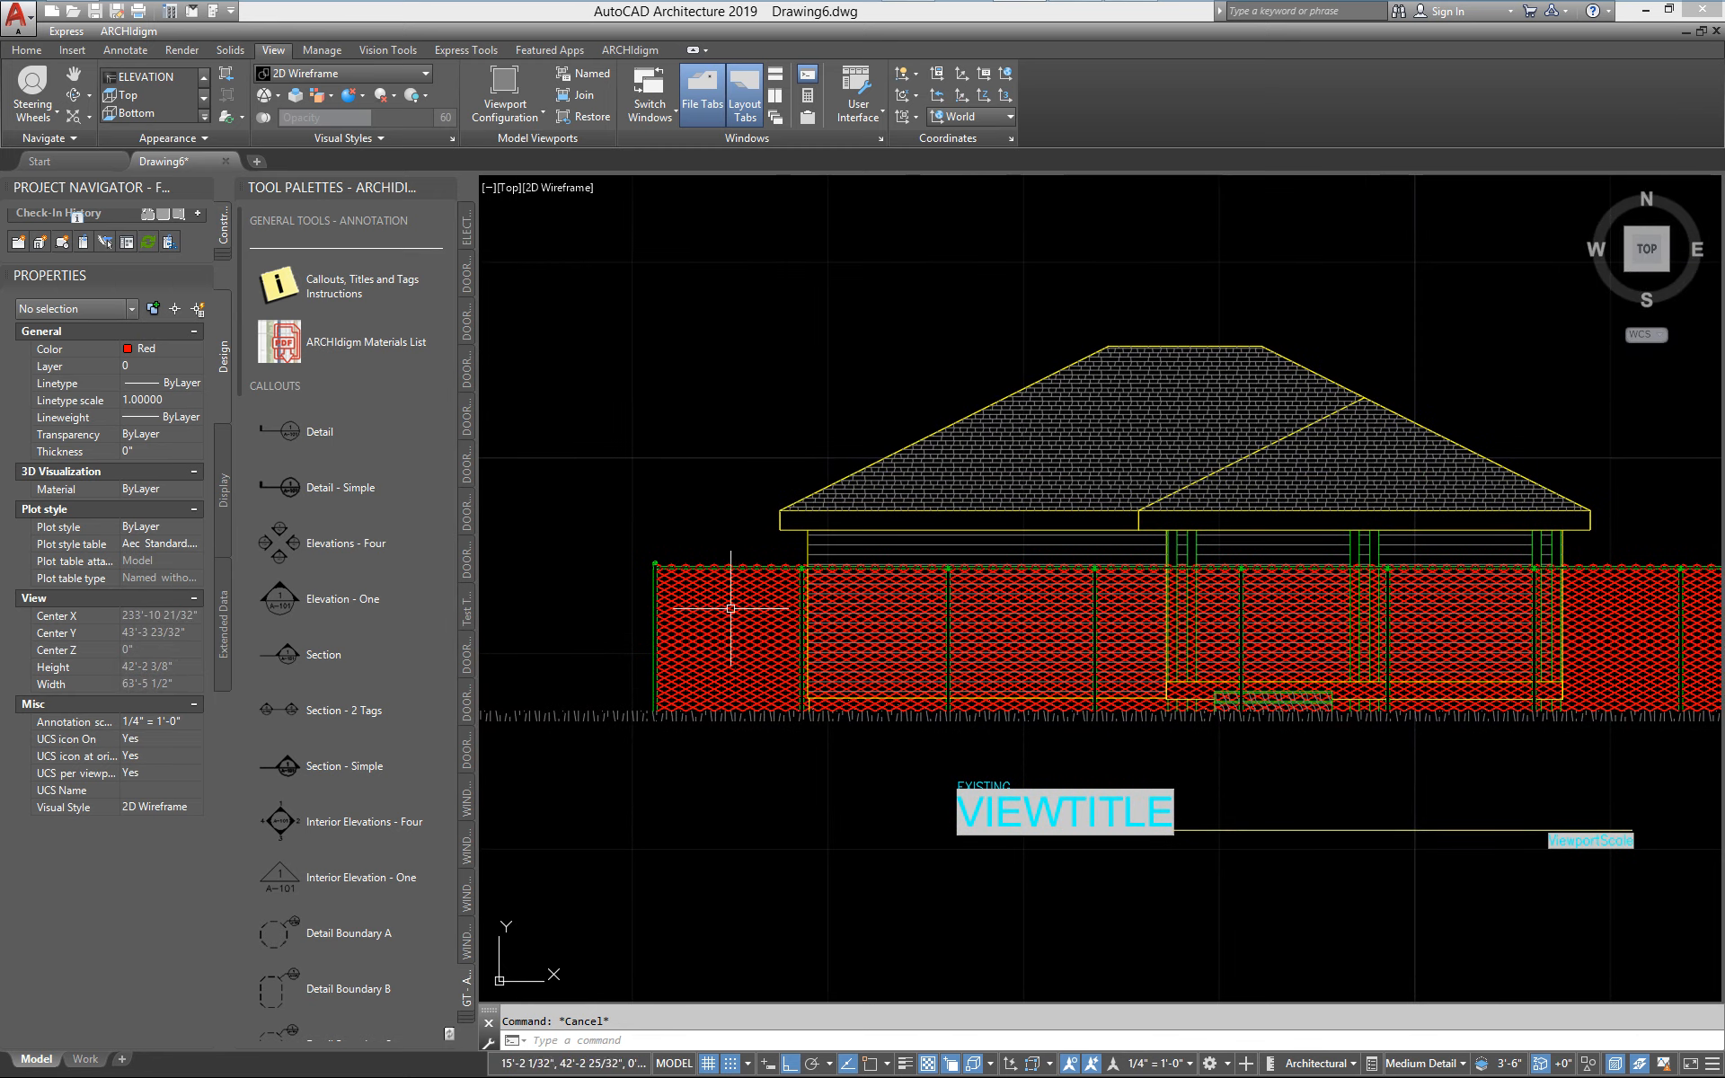
scroll(730, 608, up, 2)
scroll(730, 588, up, 3)
scroll(726, 579, down, 3)
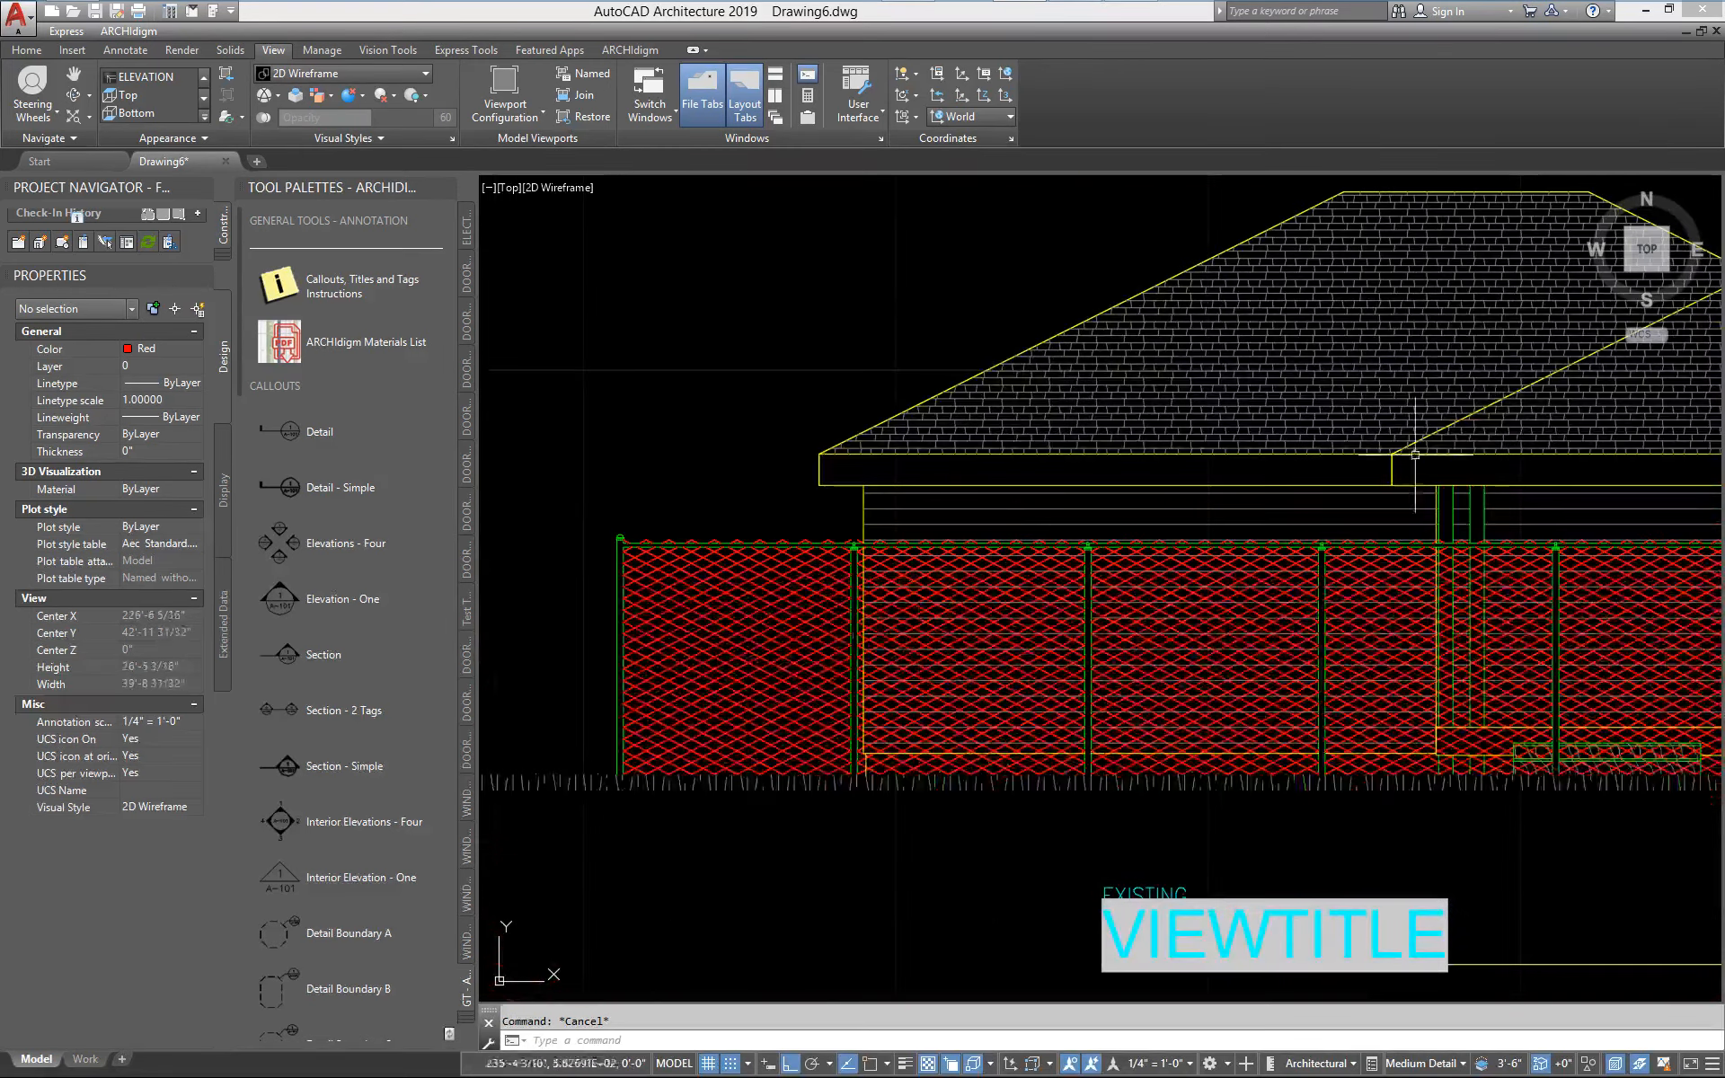
middle_drag(1171, 450, 962, 480)
scroll(660, 539, down, 6)
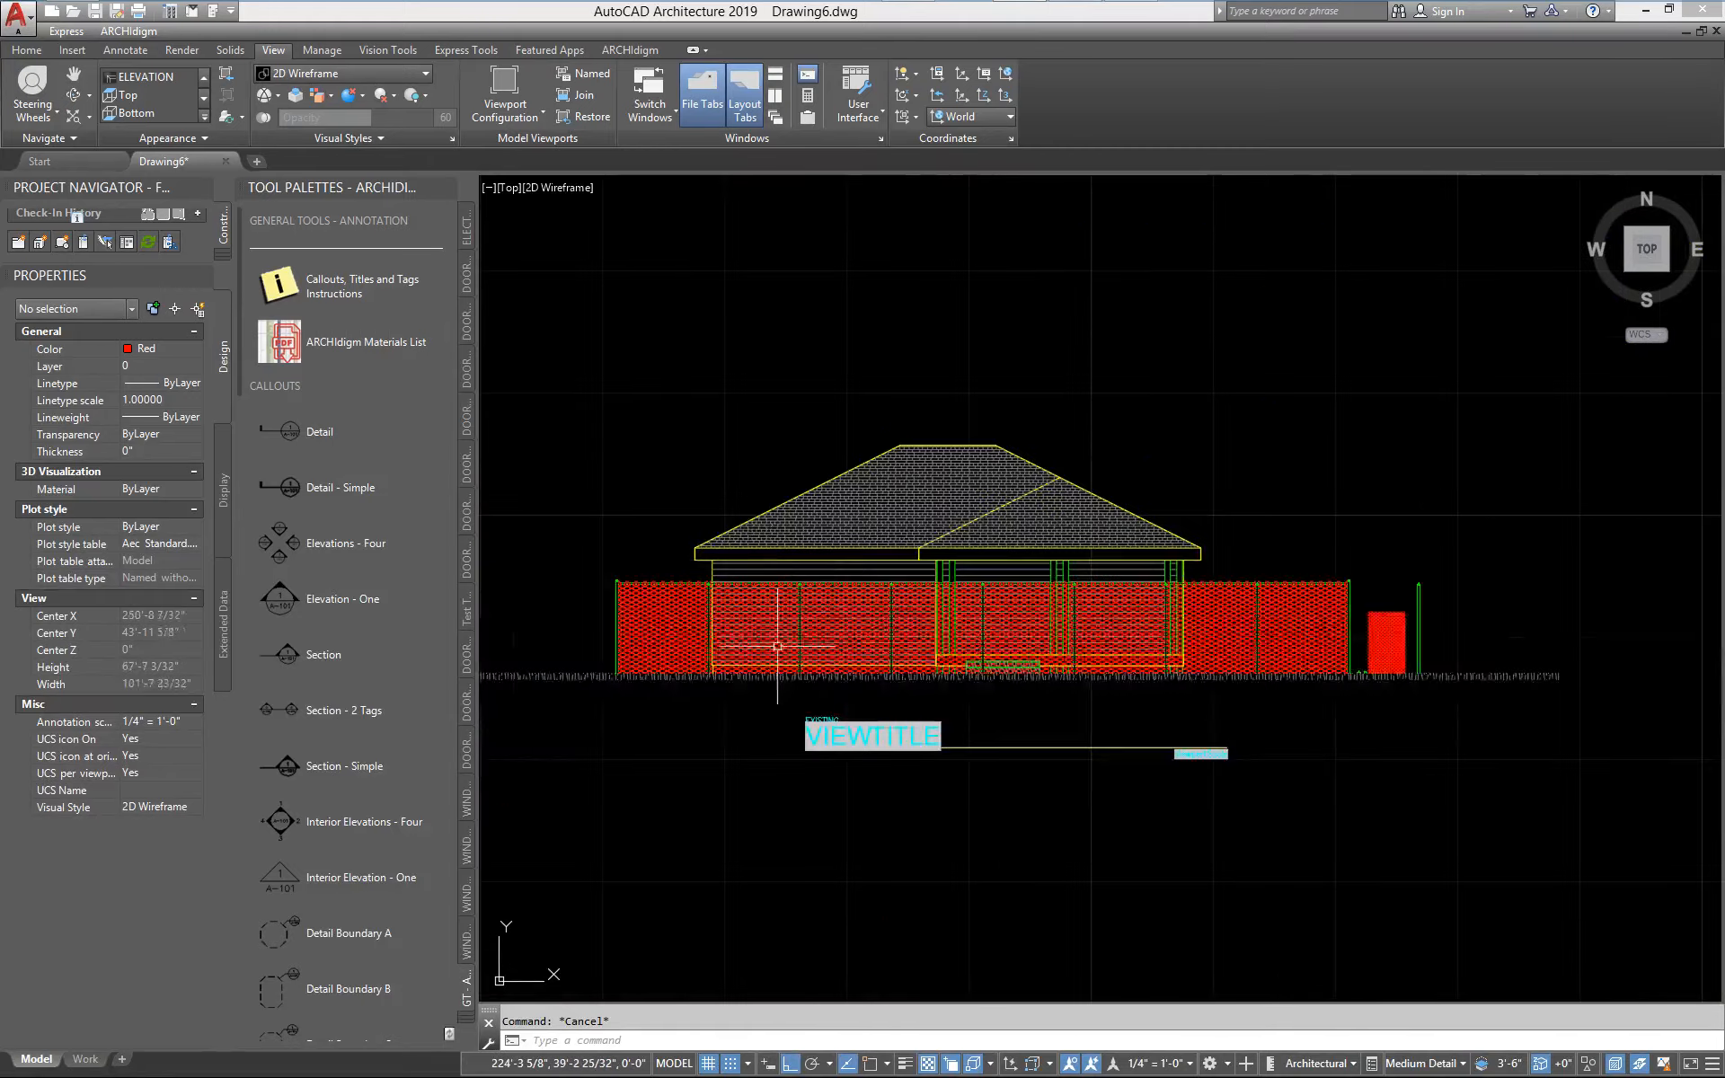
In a 3D view of the site model, erase the loose post, mesh panel and small fence parts outside the fence corner
middle_drag(674, 709, 951, 693)
middle_drag(777, 733, 1027, 674)
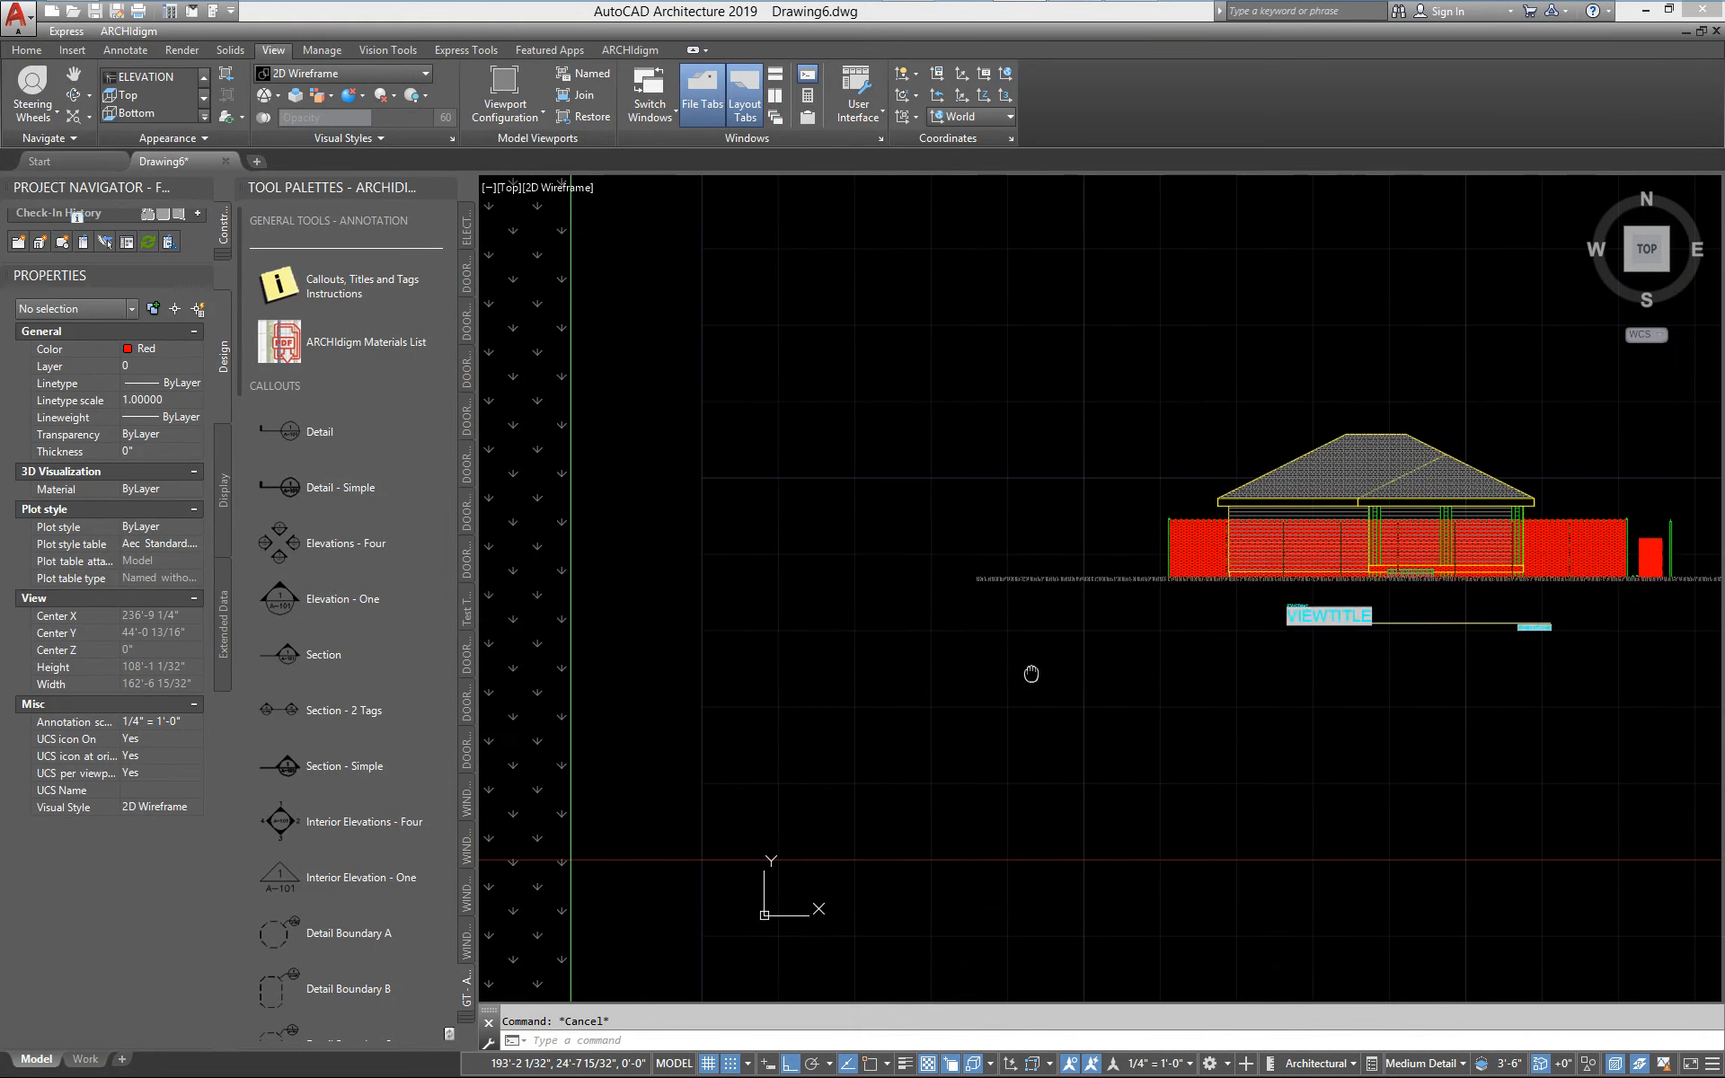
middle_drag(919, 757, 1366, 680)
scroll(1332, 685, down, 2)
mouse_move(811, 755)
shift+middle_down()
mouse_move(631, 547)
mouse_move(674, 565)
shift+middle_up()
scroll(908, 660, up, 2)
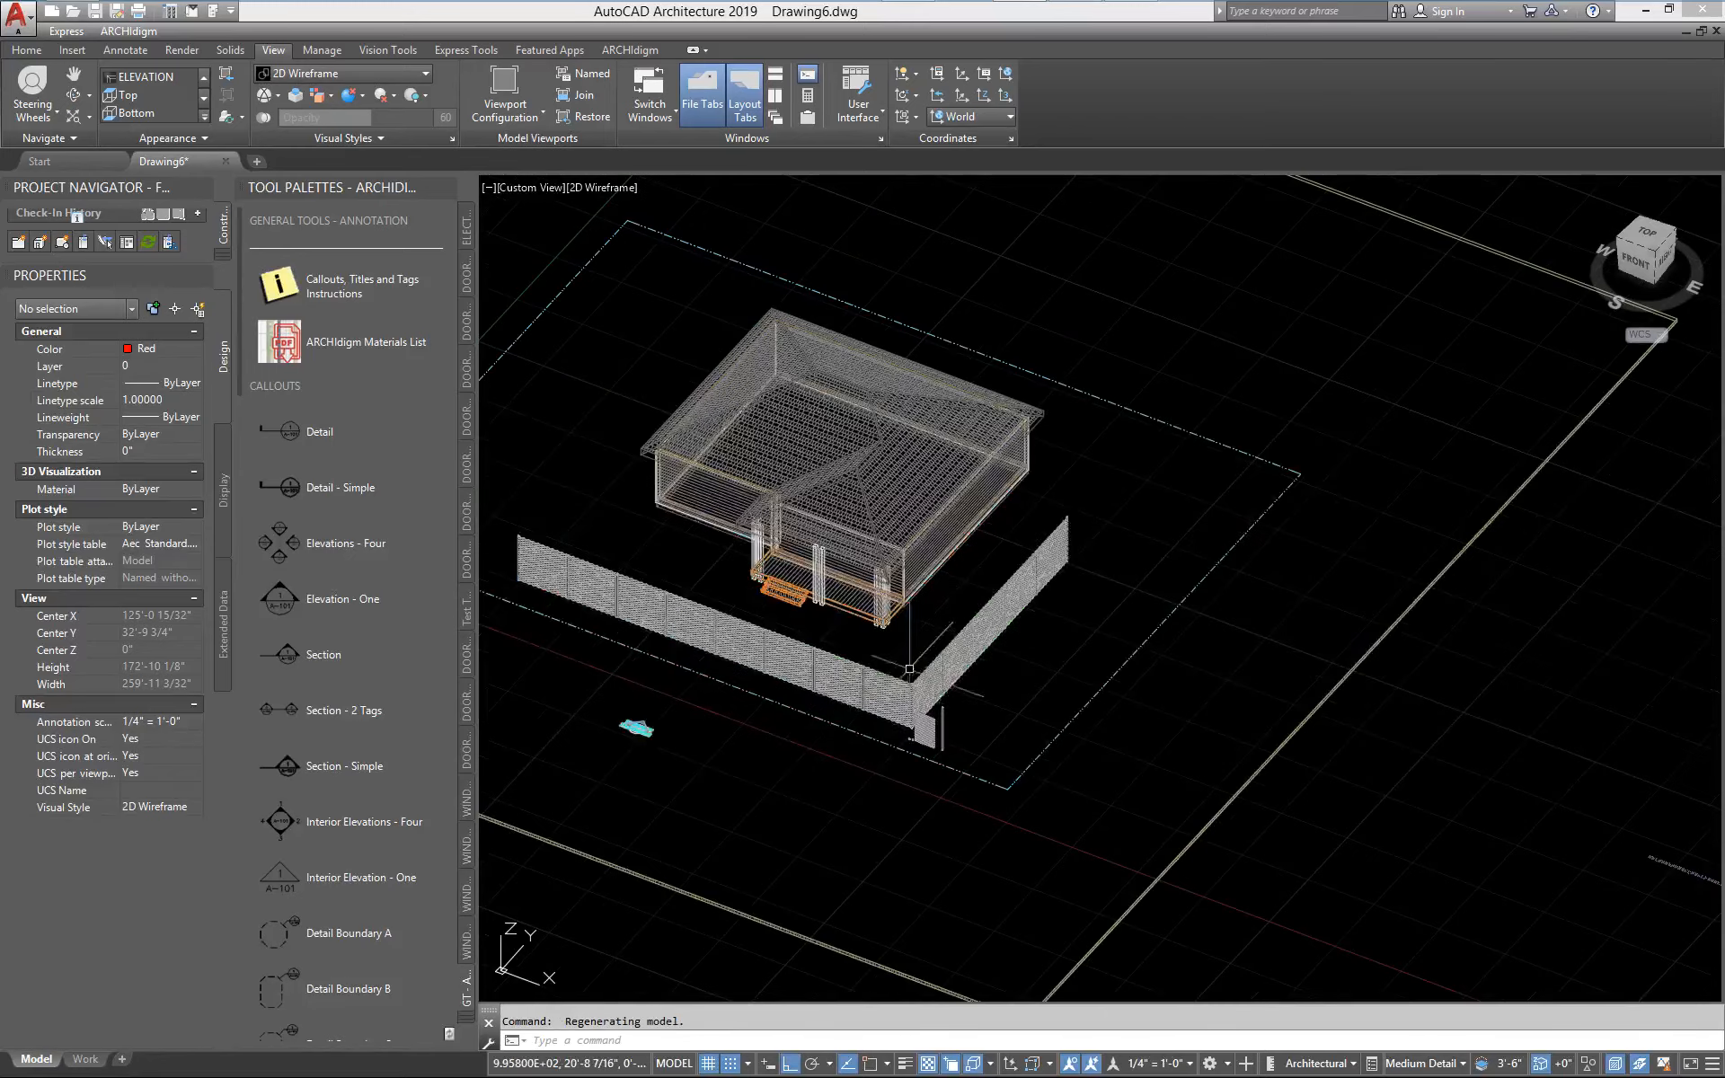
middle_drag(835, 686, 962, 679)
scroll(962, 678, up, 2)
scroll(1150, 764, up, 2)
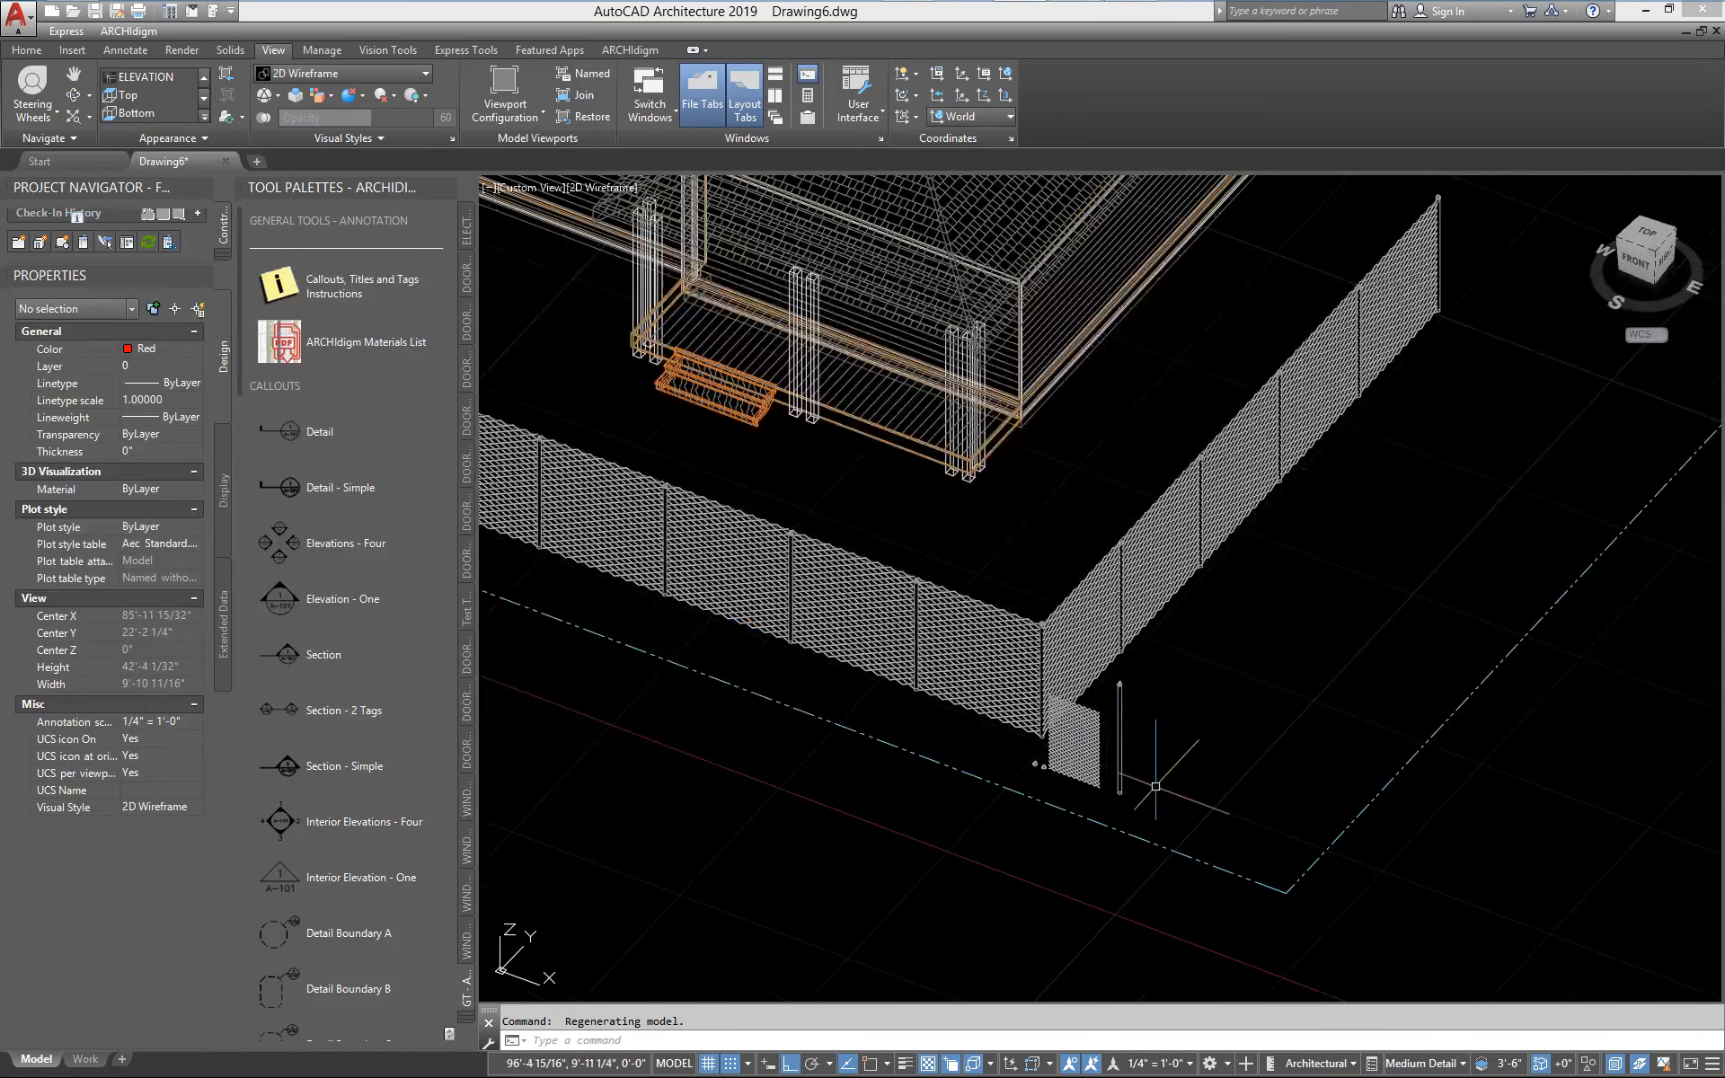
mouse_move(1137, 793)
mouse_down()
mouse_move(1051, 755)
mouse_move(1011, 772)
mouse_up()
key(Delete)
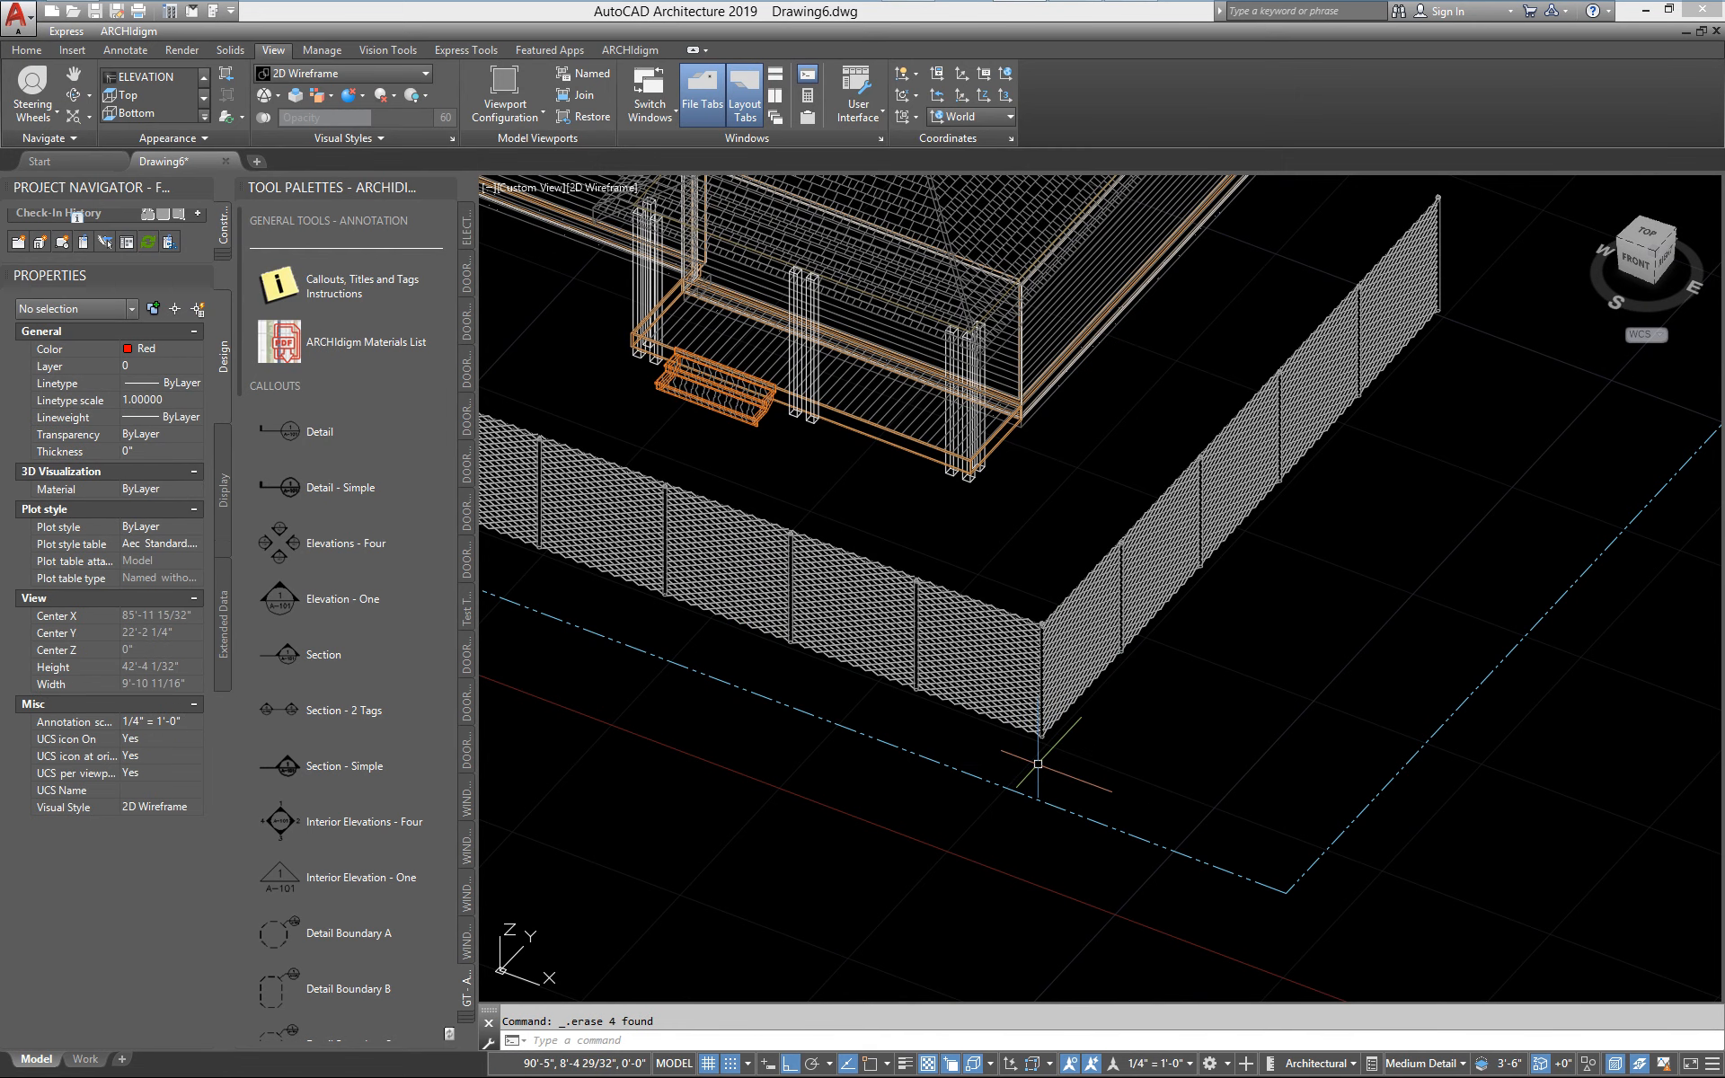
Set the view to Perspective with Ortho Faces and orbit to a near eye-level view of the fence corner and house
middle_drag(1031, 769, 1095, 818)
right_click(1635, 266)
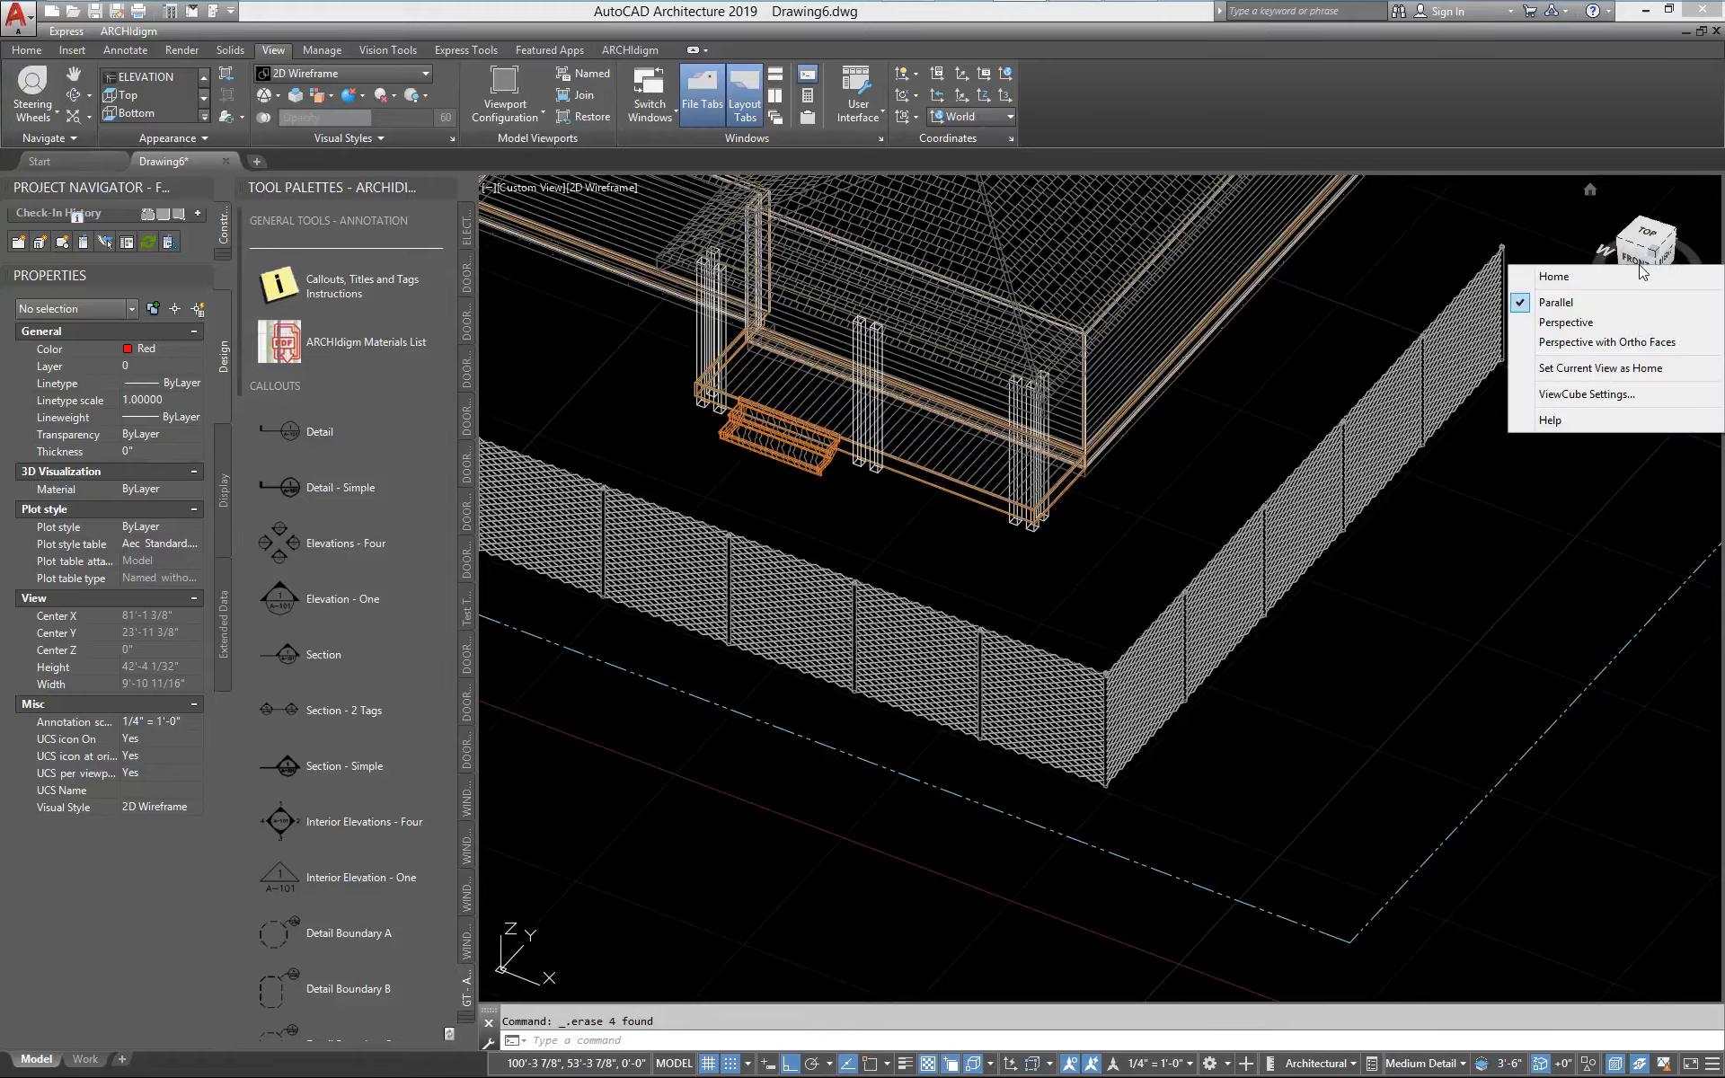
click(1608, 342)
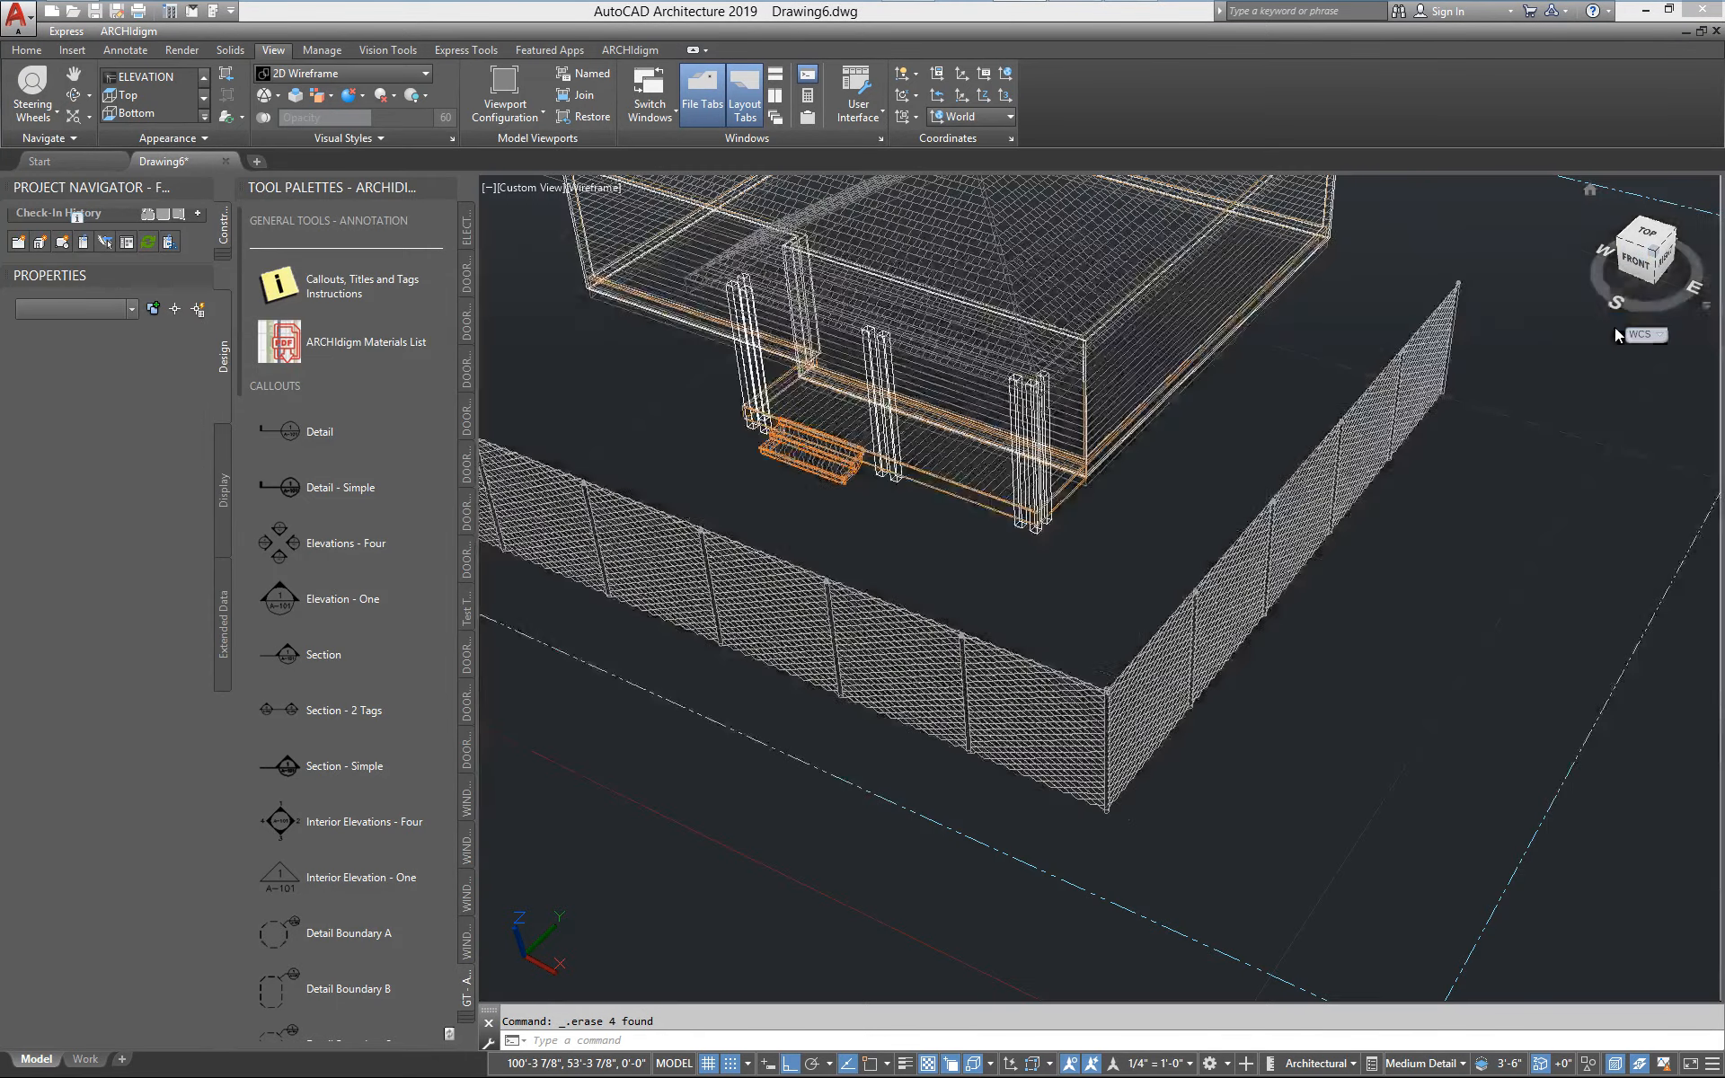
shift+middle_drag(916, 859, 1070, 815)
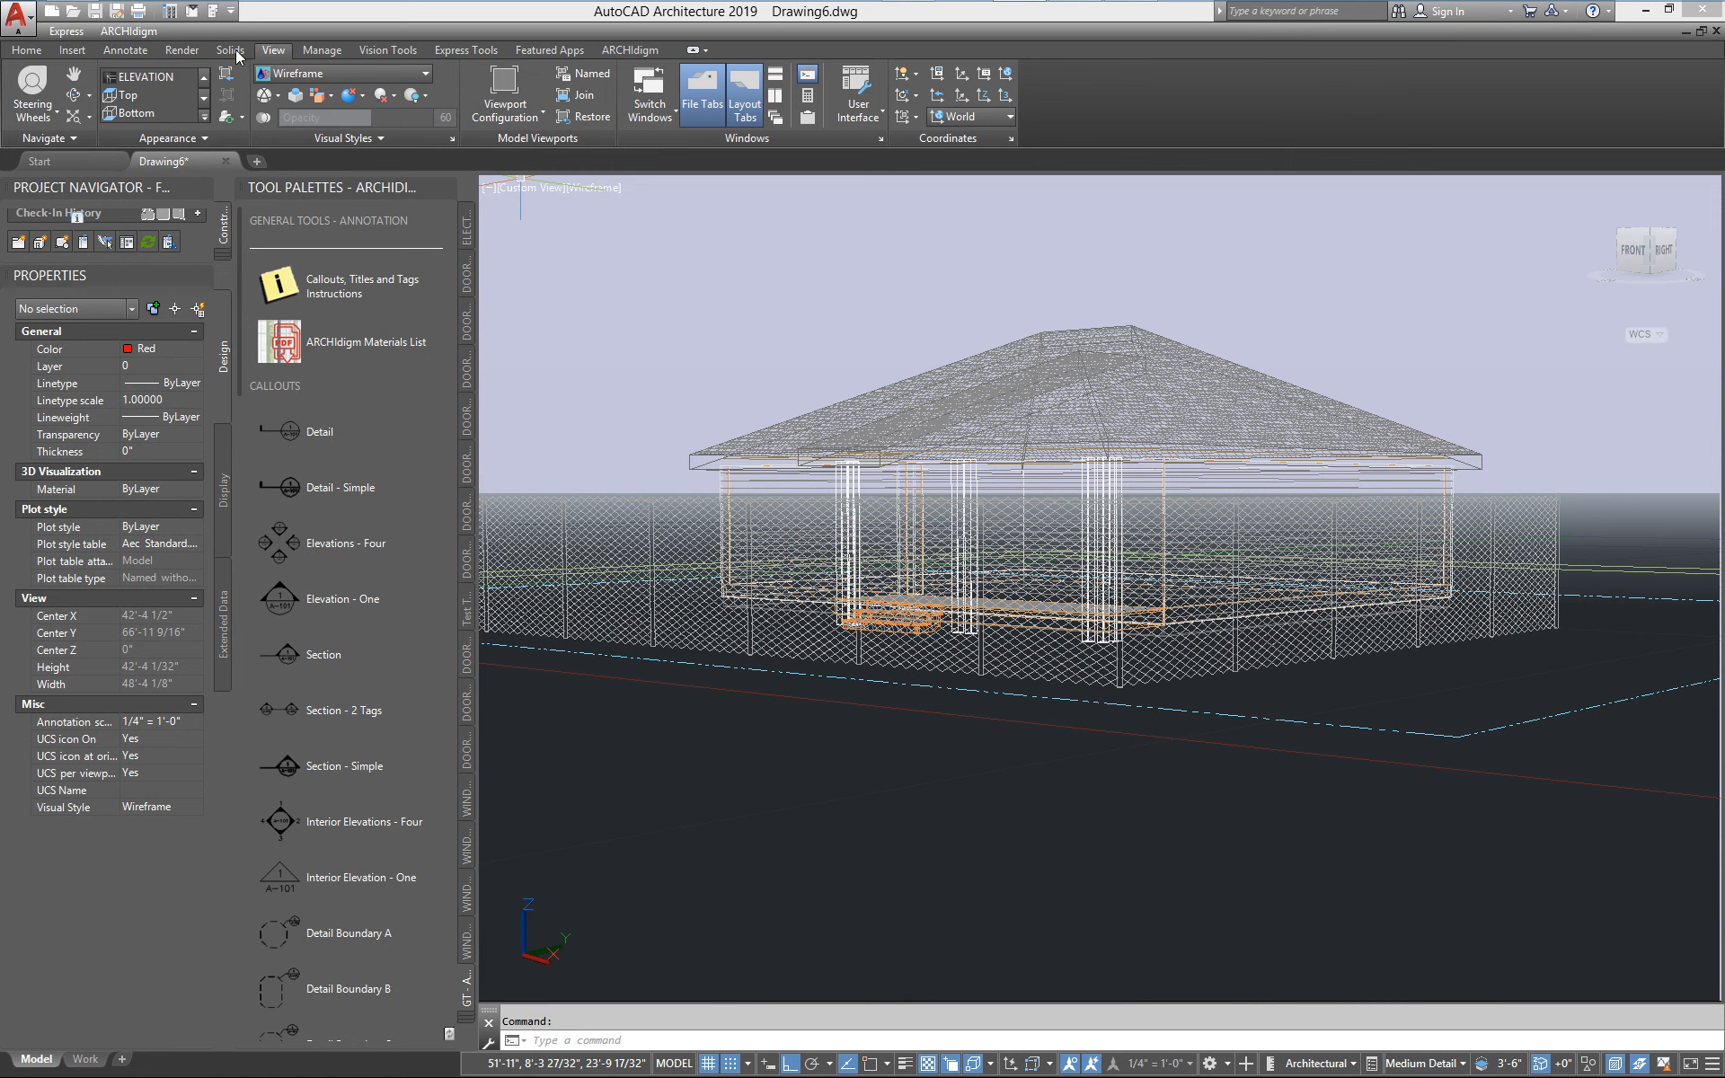
Turn on the render environment with Sharp Highlights image-based lighting and close the Render Environment & Exposure palette
click(189, 51)
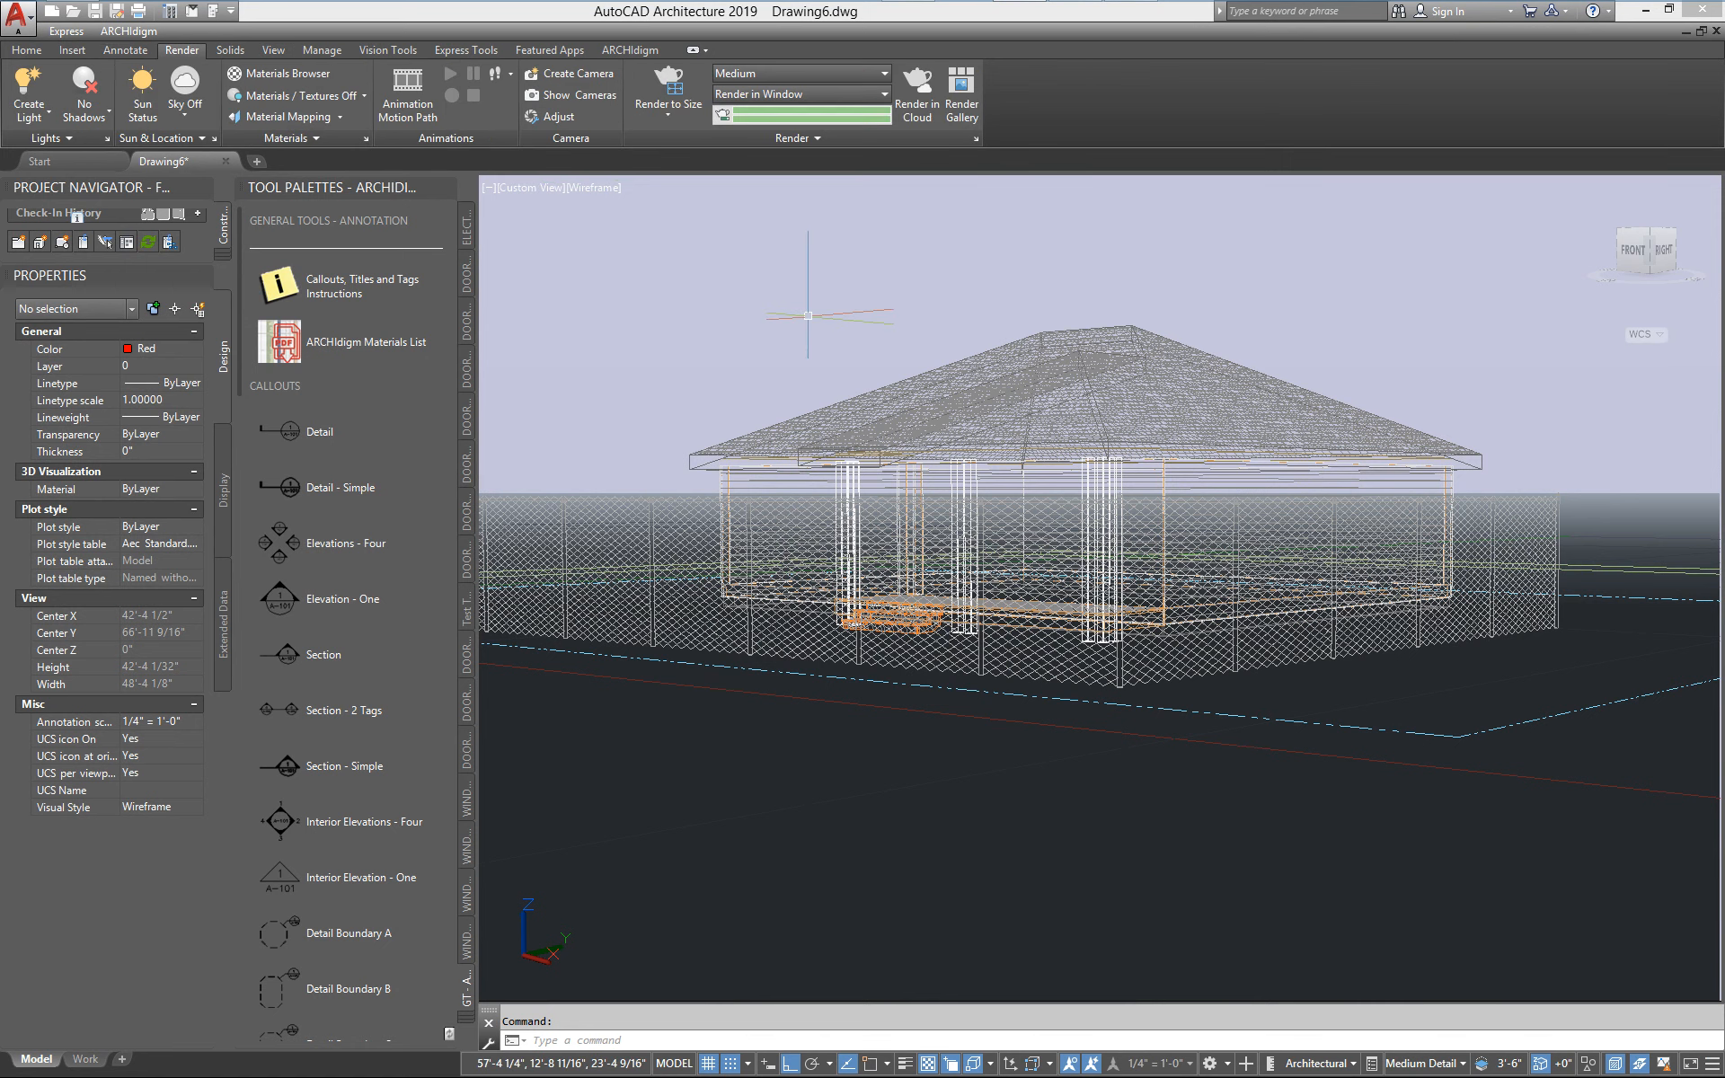
click(827, 137)
click(751, 158)
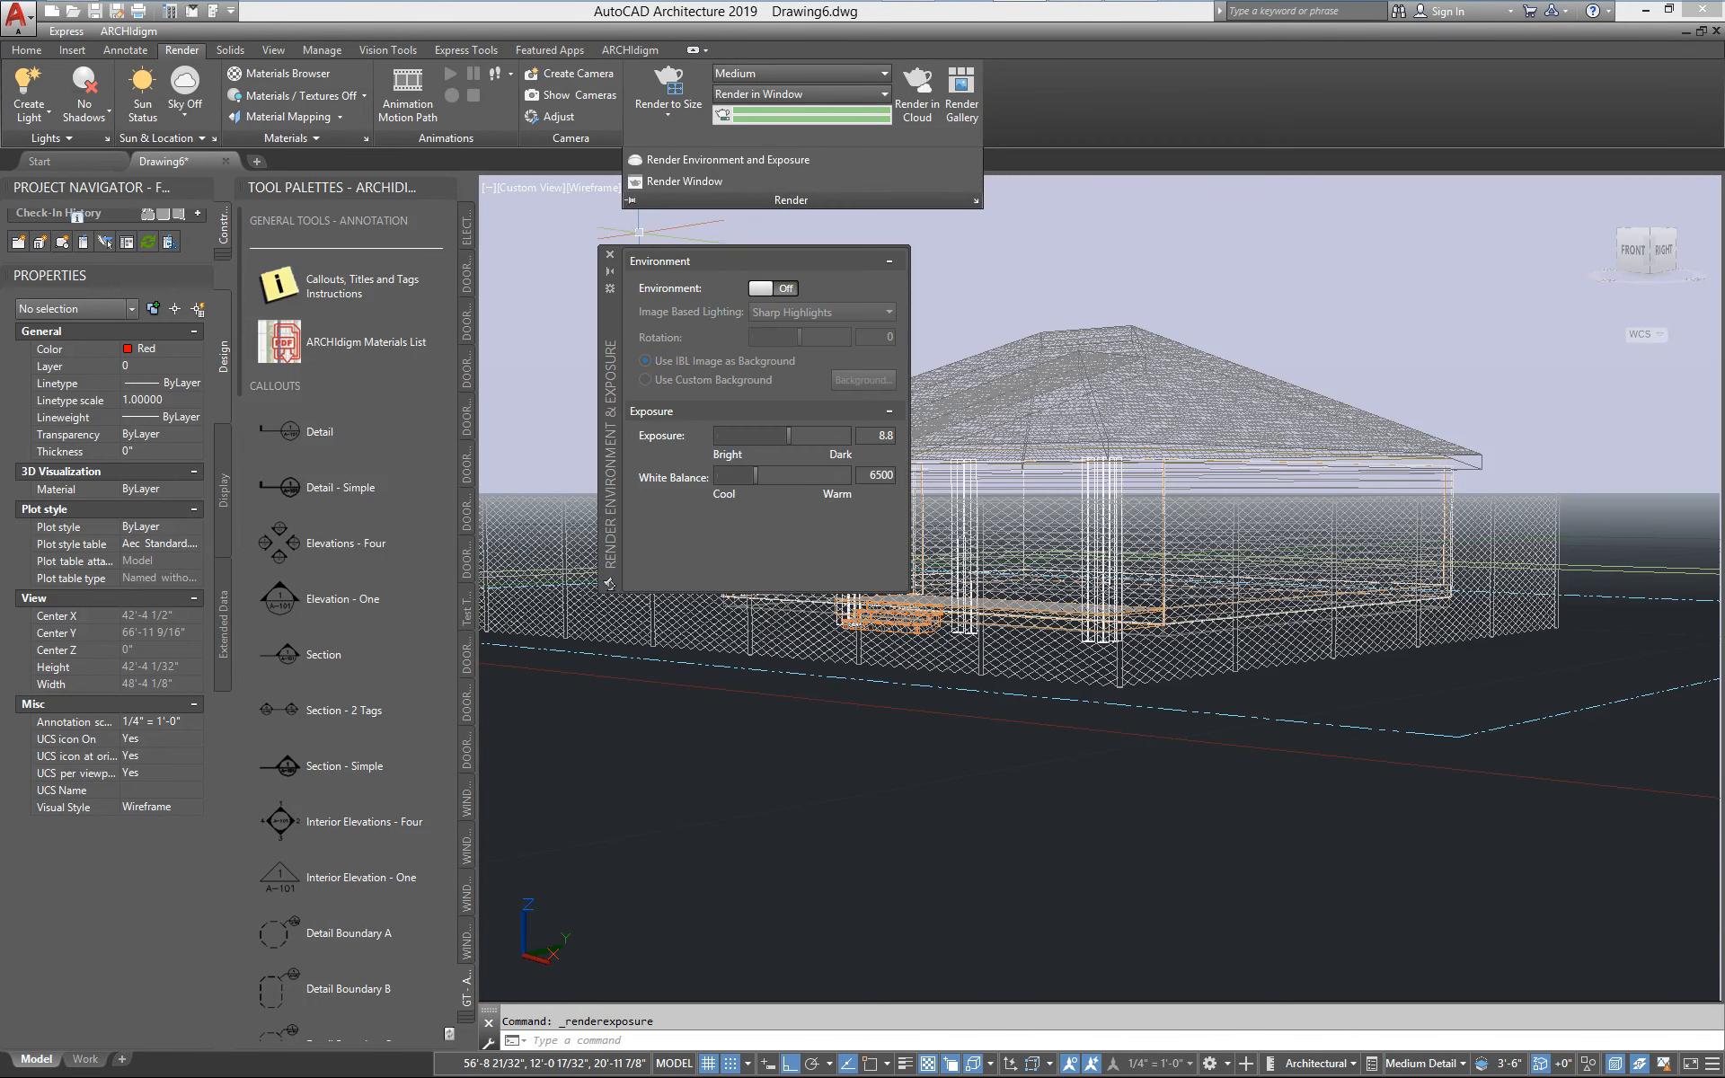
click(774, 289)
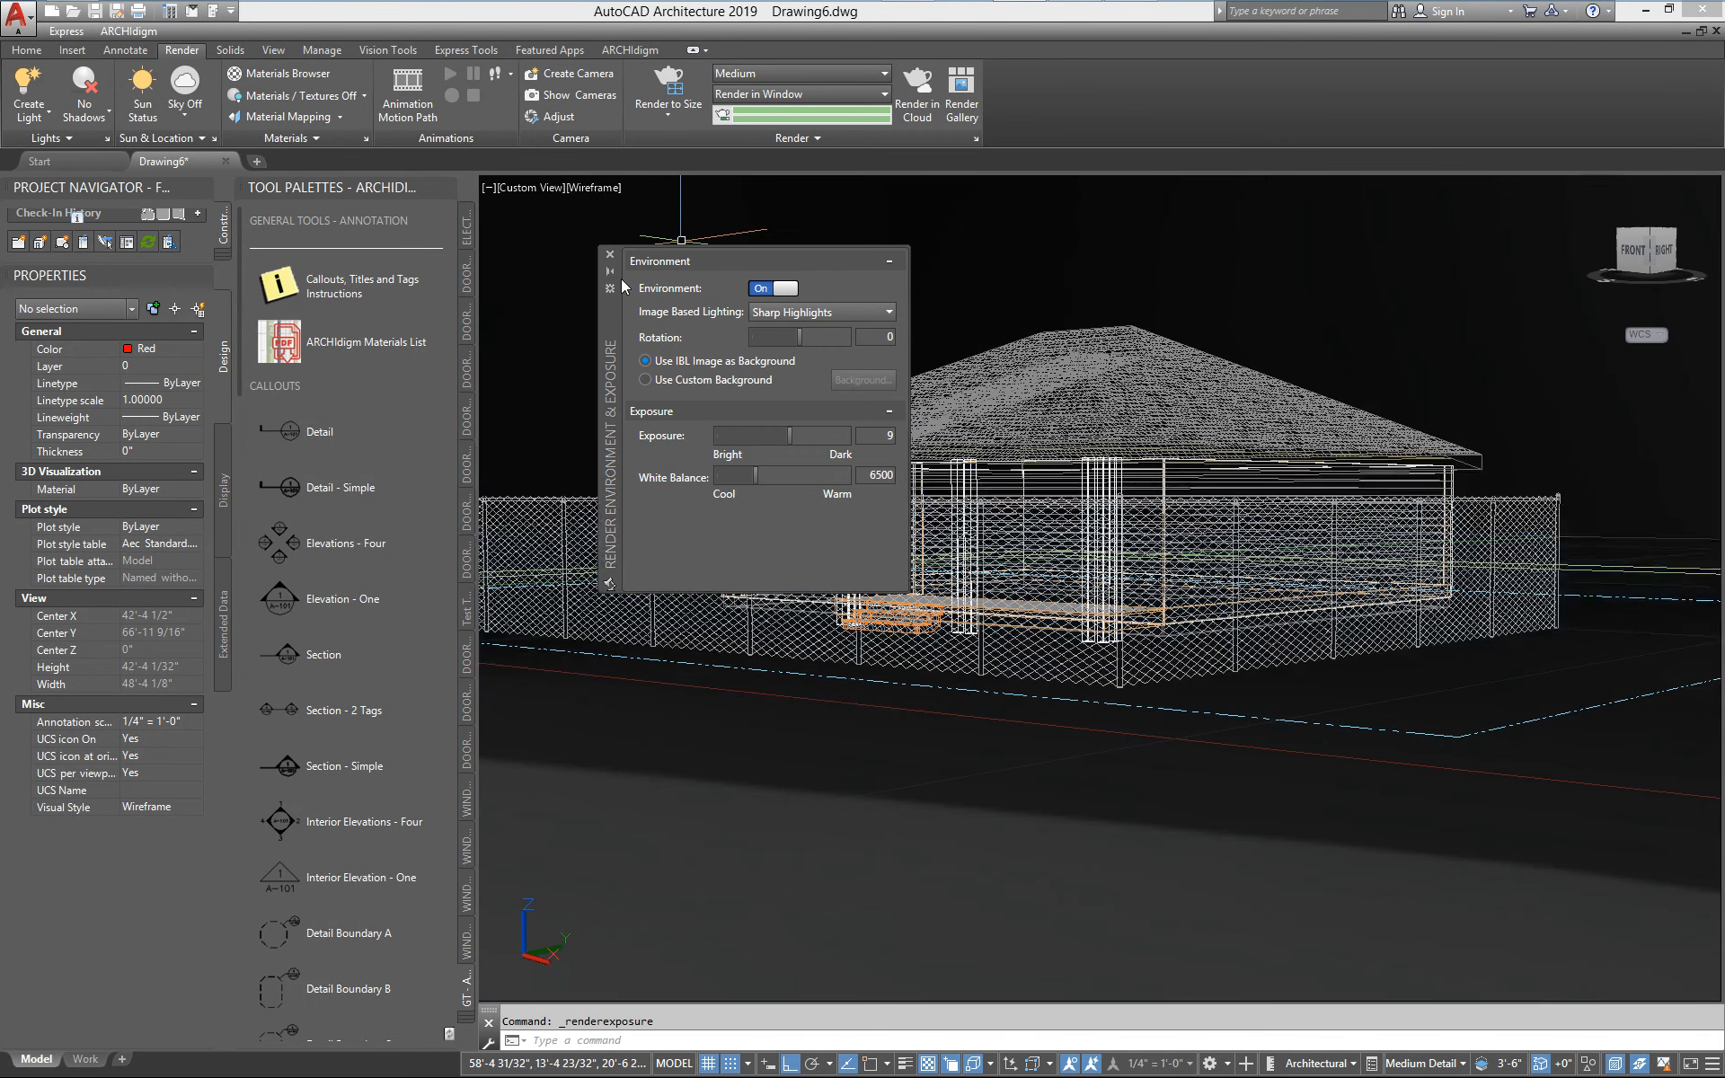
click(610, 255)
Set the render size to 1366 x 768 px - WXGA and the sky to Sky Background and Illumination
click(670, 120)
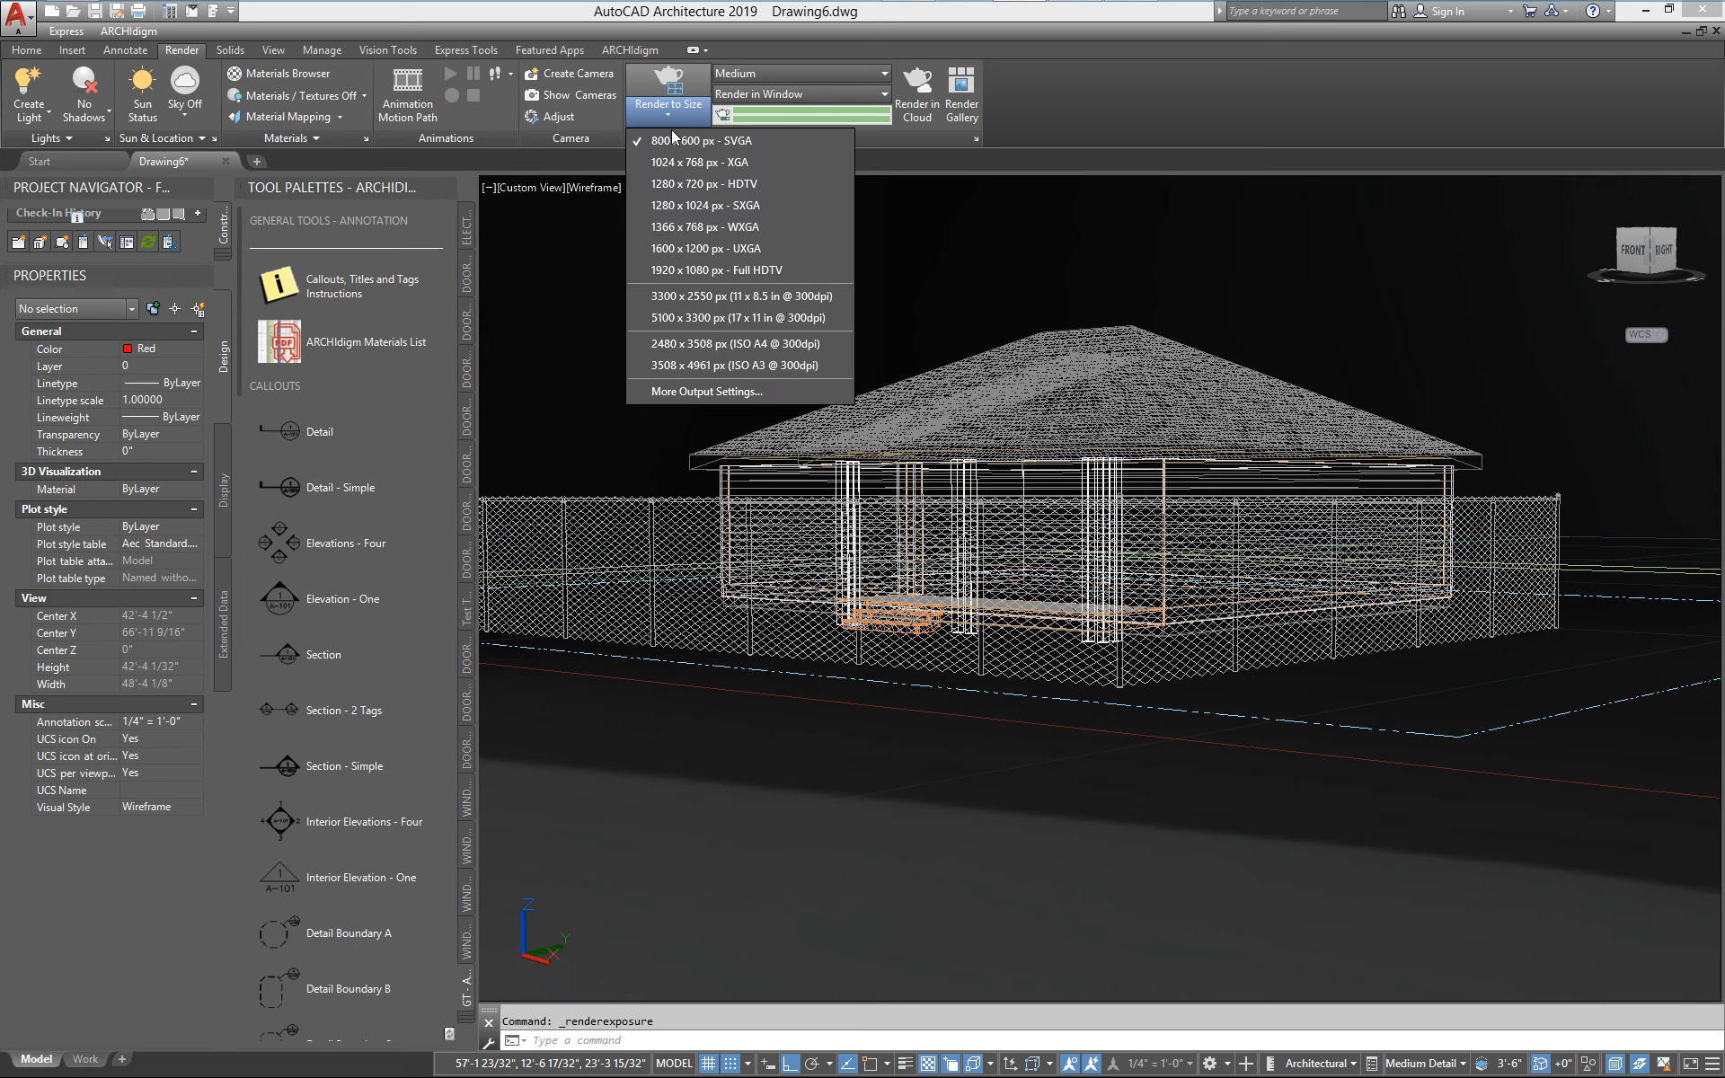
click(681, 229)
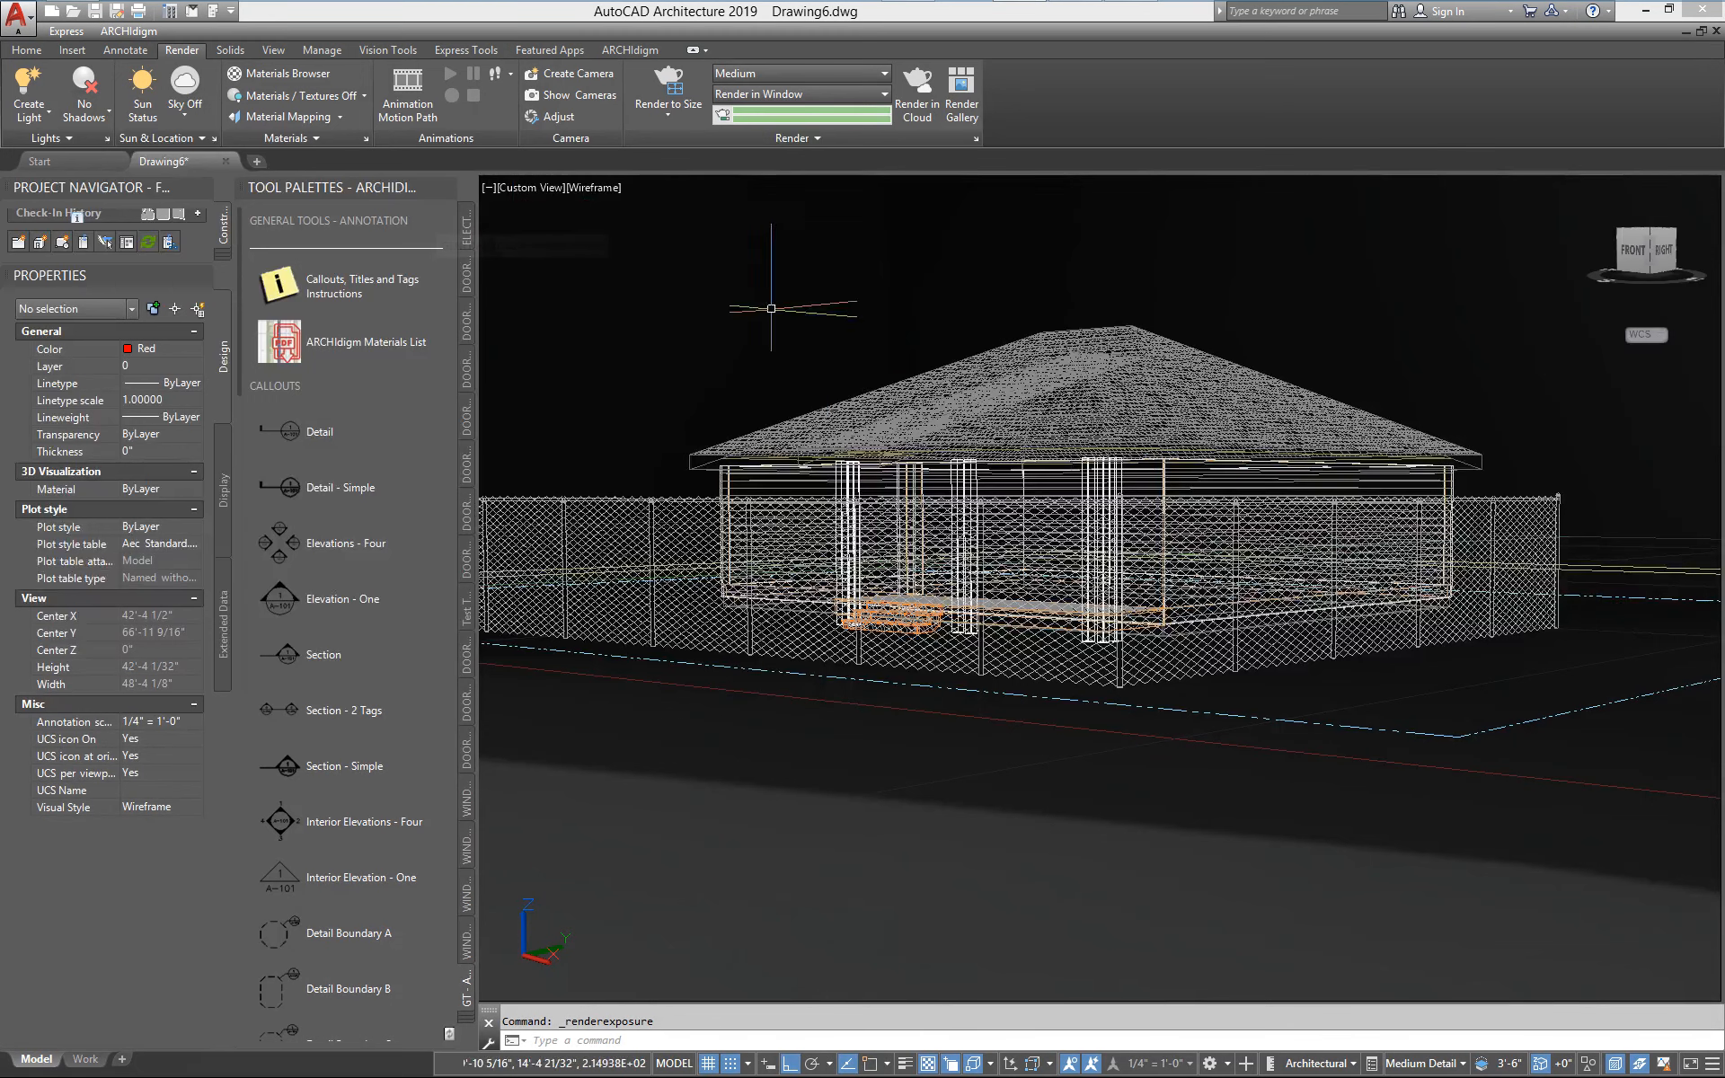
click(187, 116)
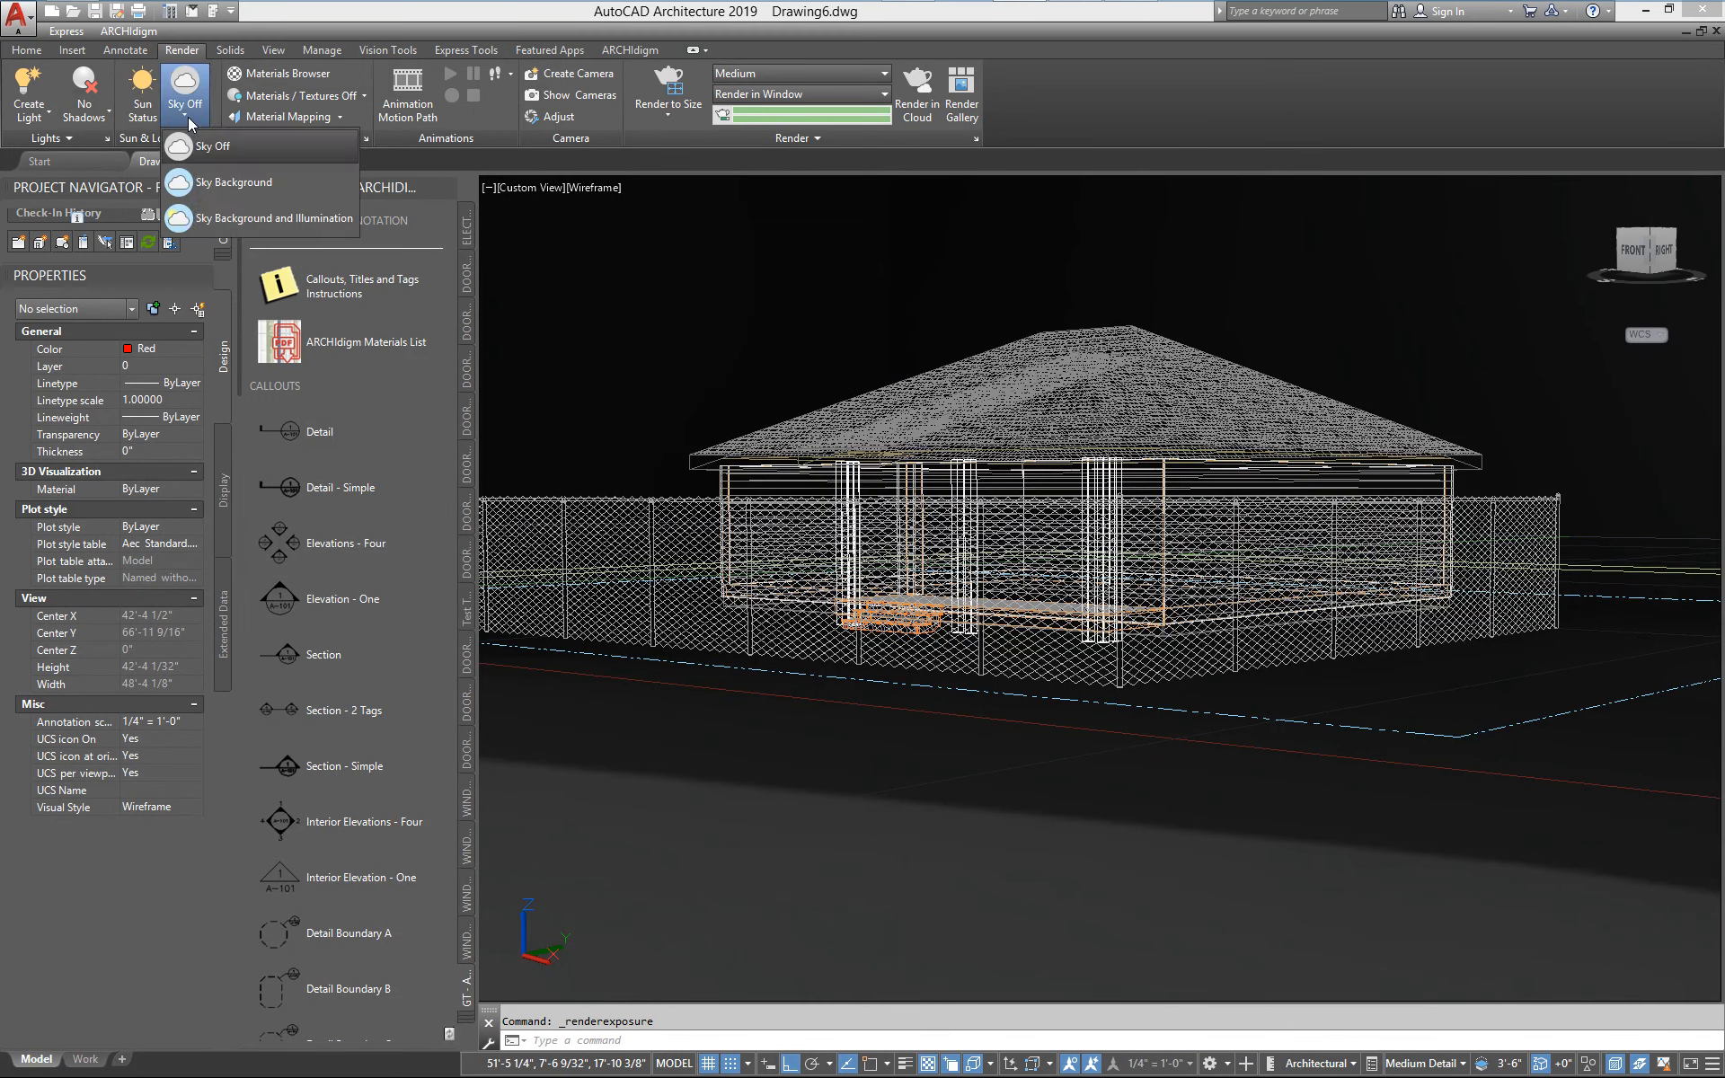
click(234, 221)
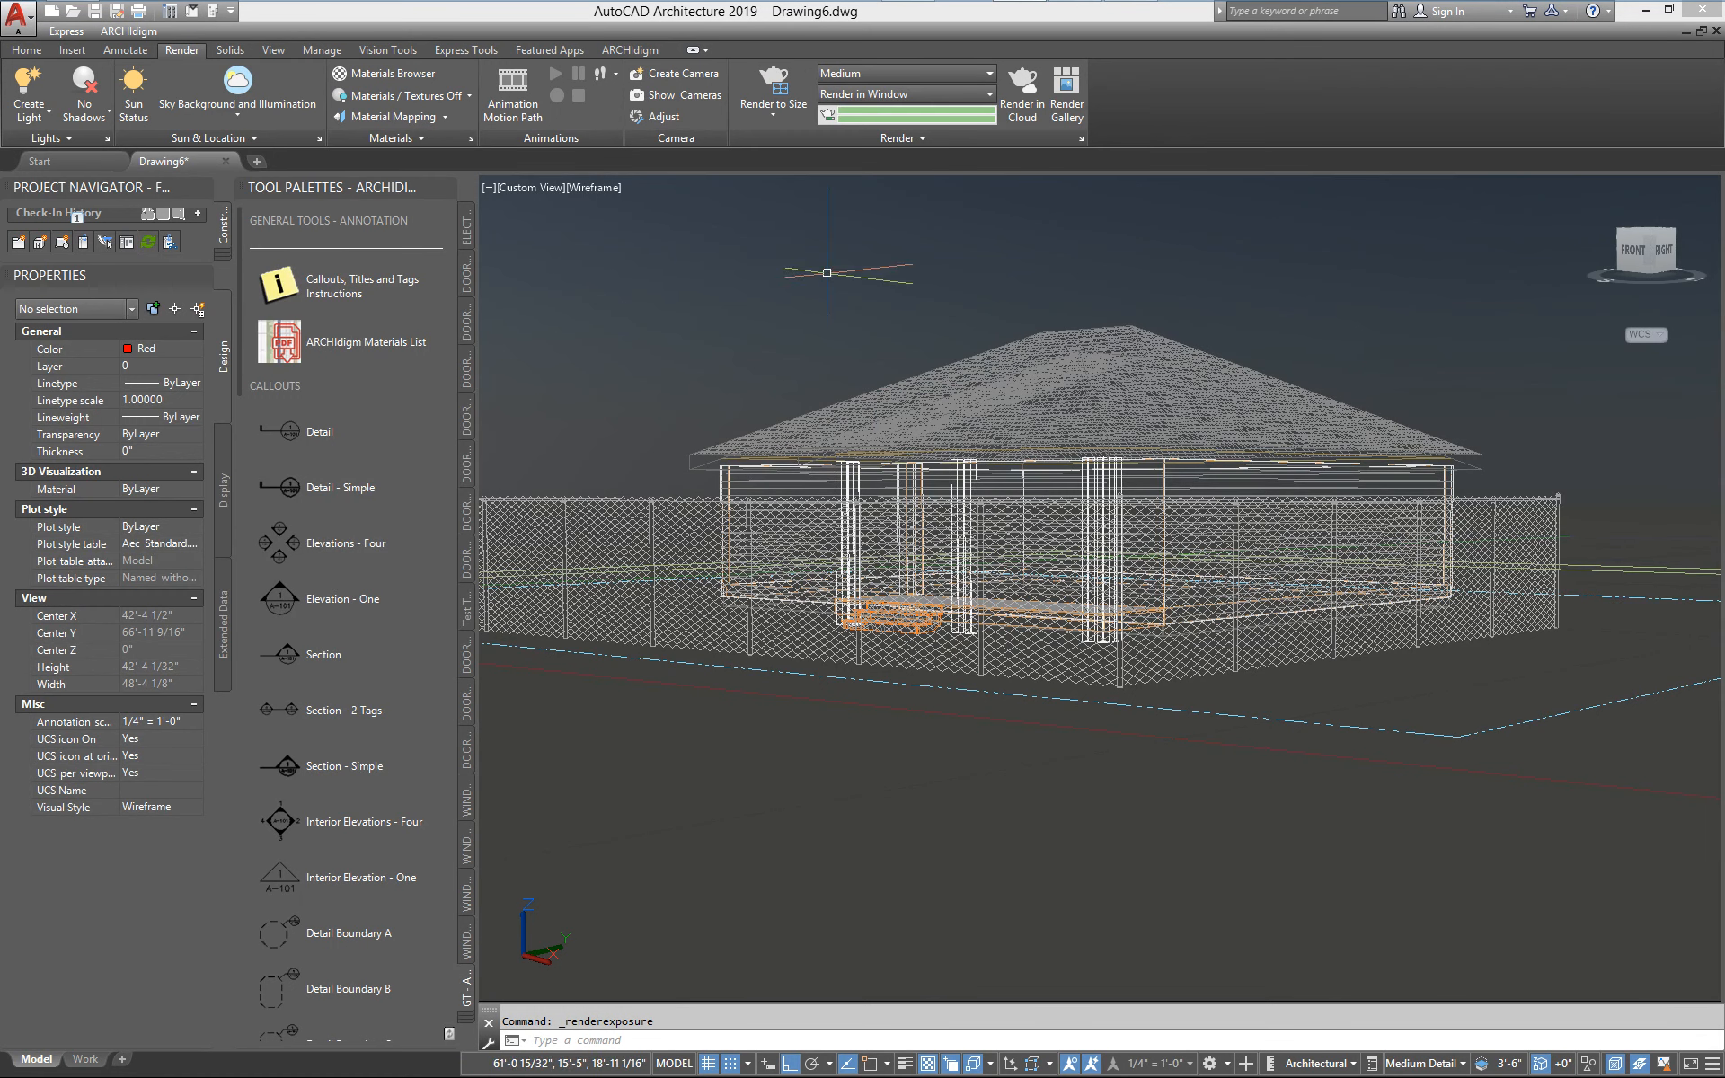
Render the perspective view, inspect the fence in the image at several zoom levels and close the render window
click(772, 85)
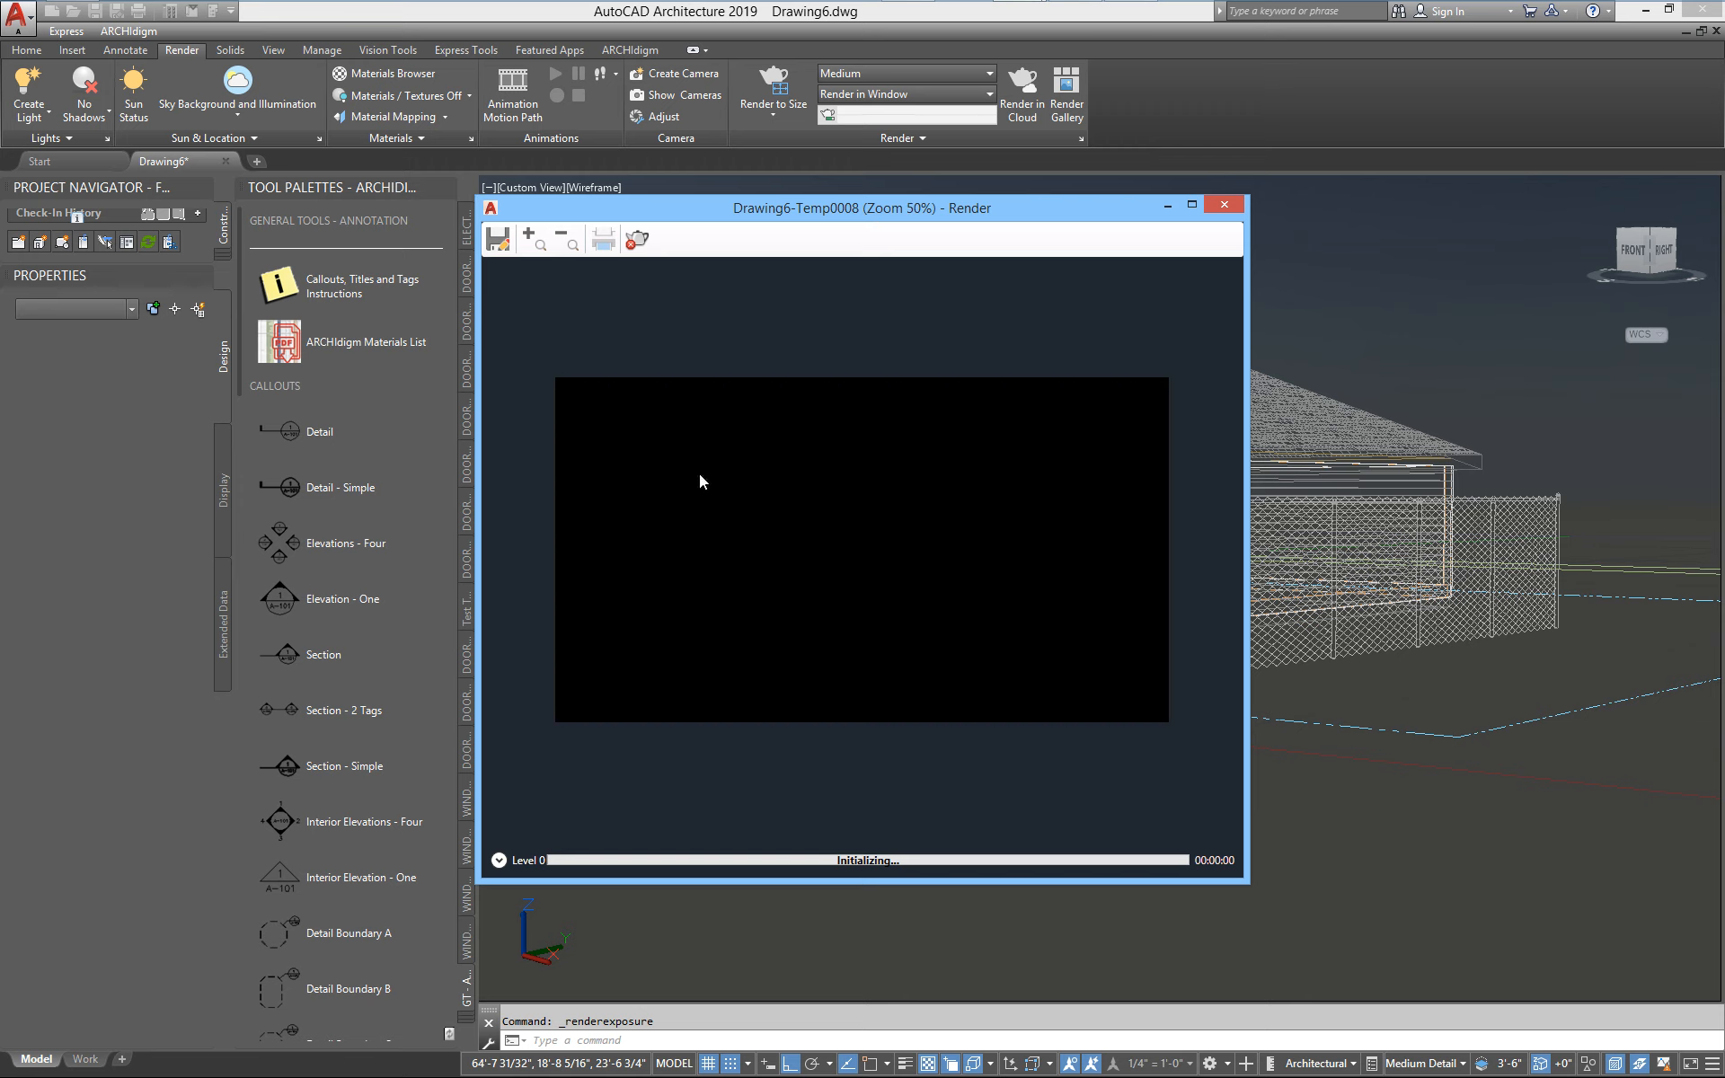
scroll(790, 557, up, 1)
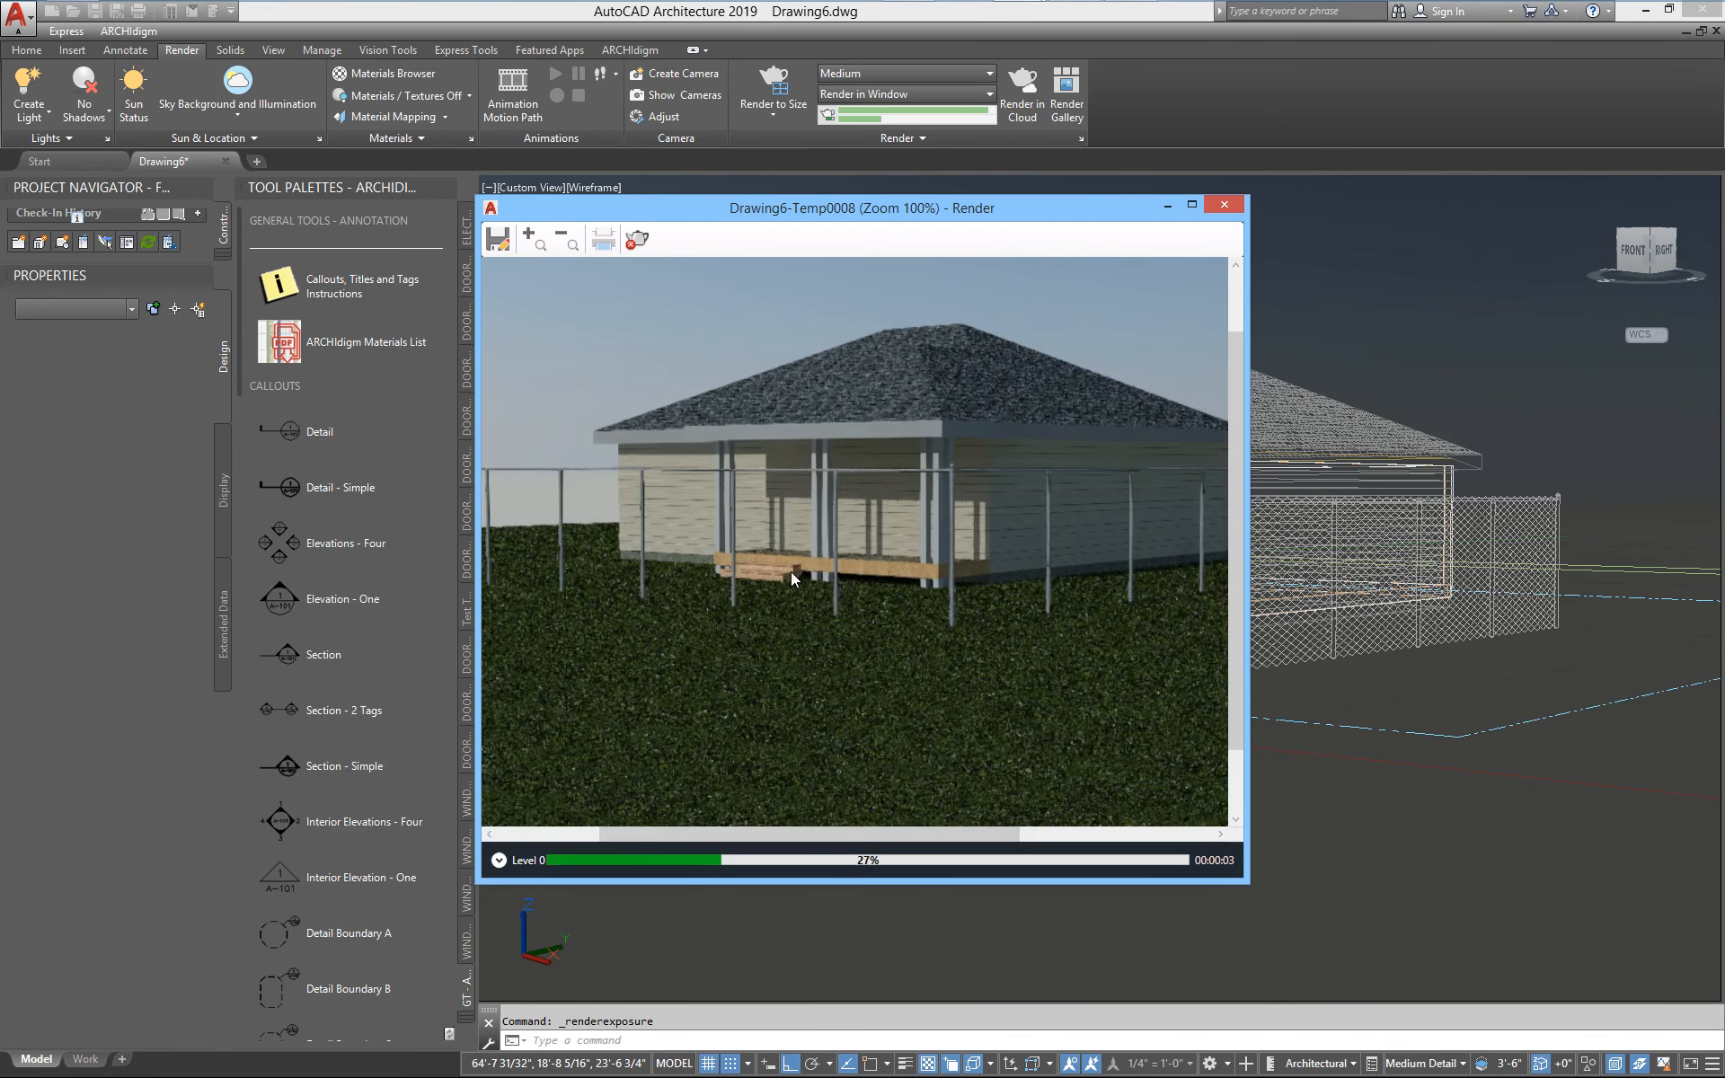
scroll(850, 607, up, 2)
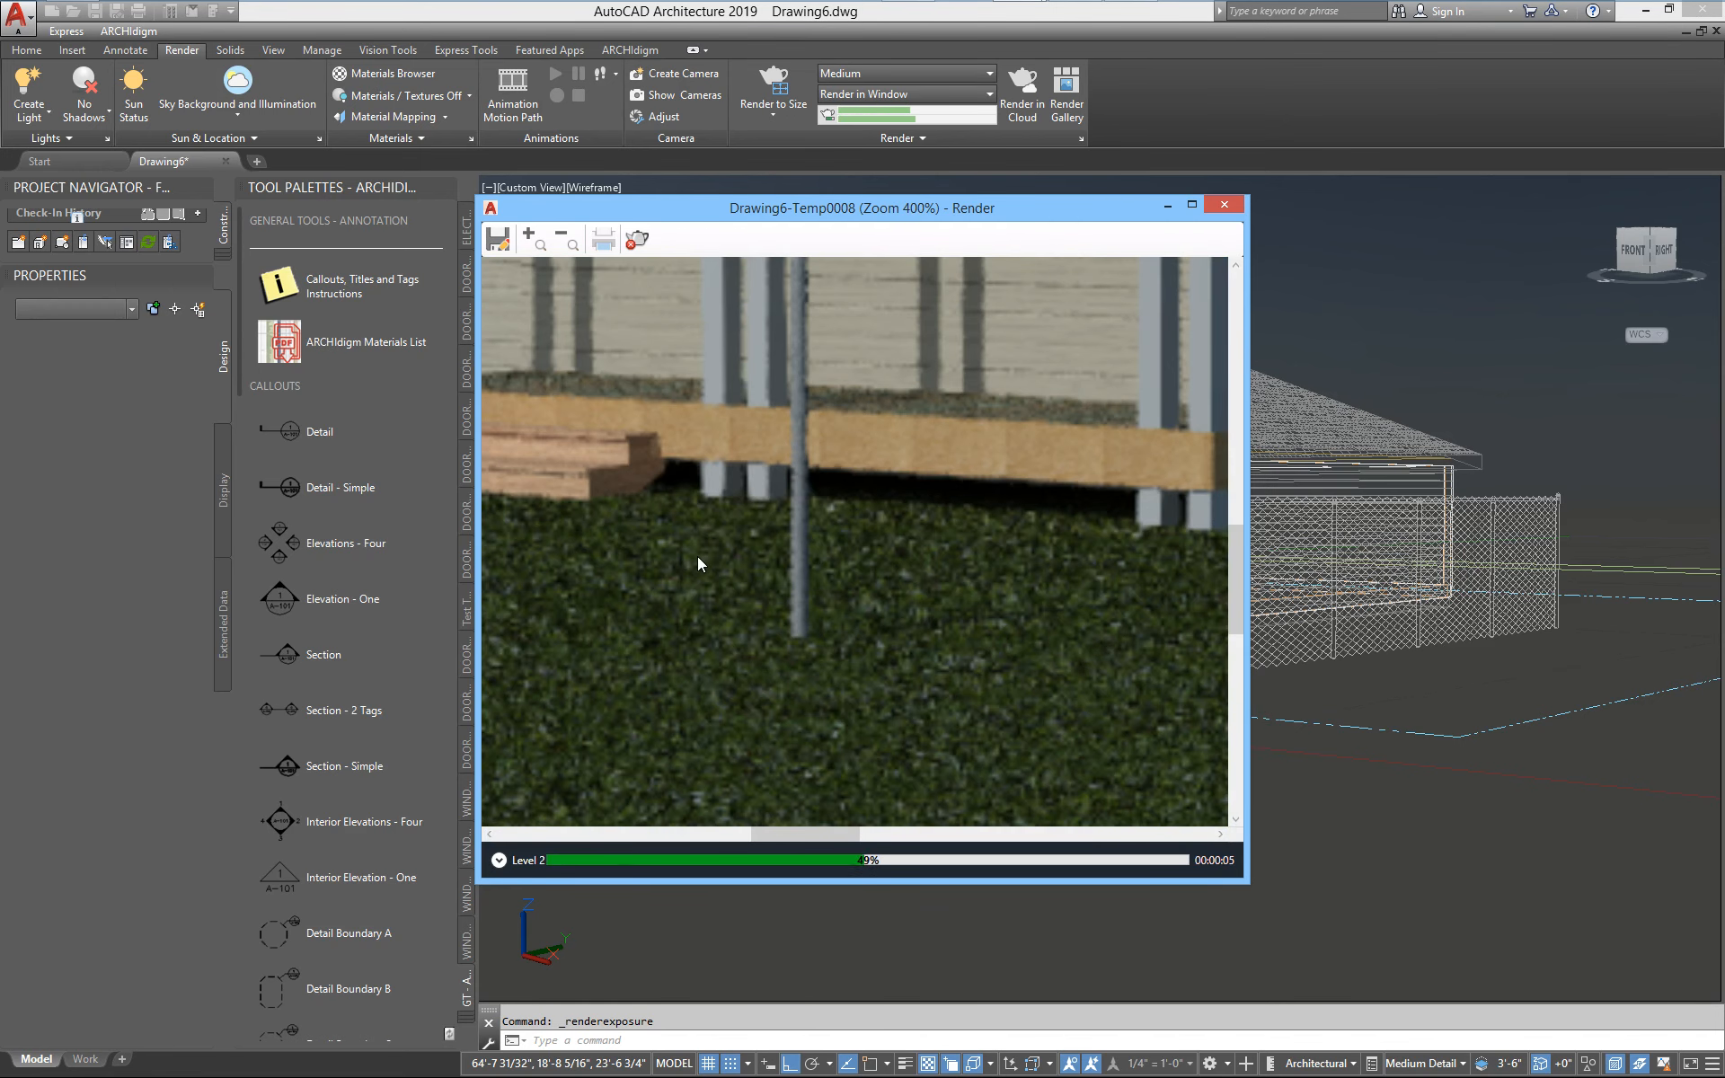
scroll(620, 437, down, 2)
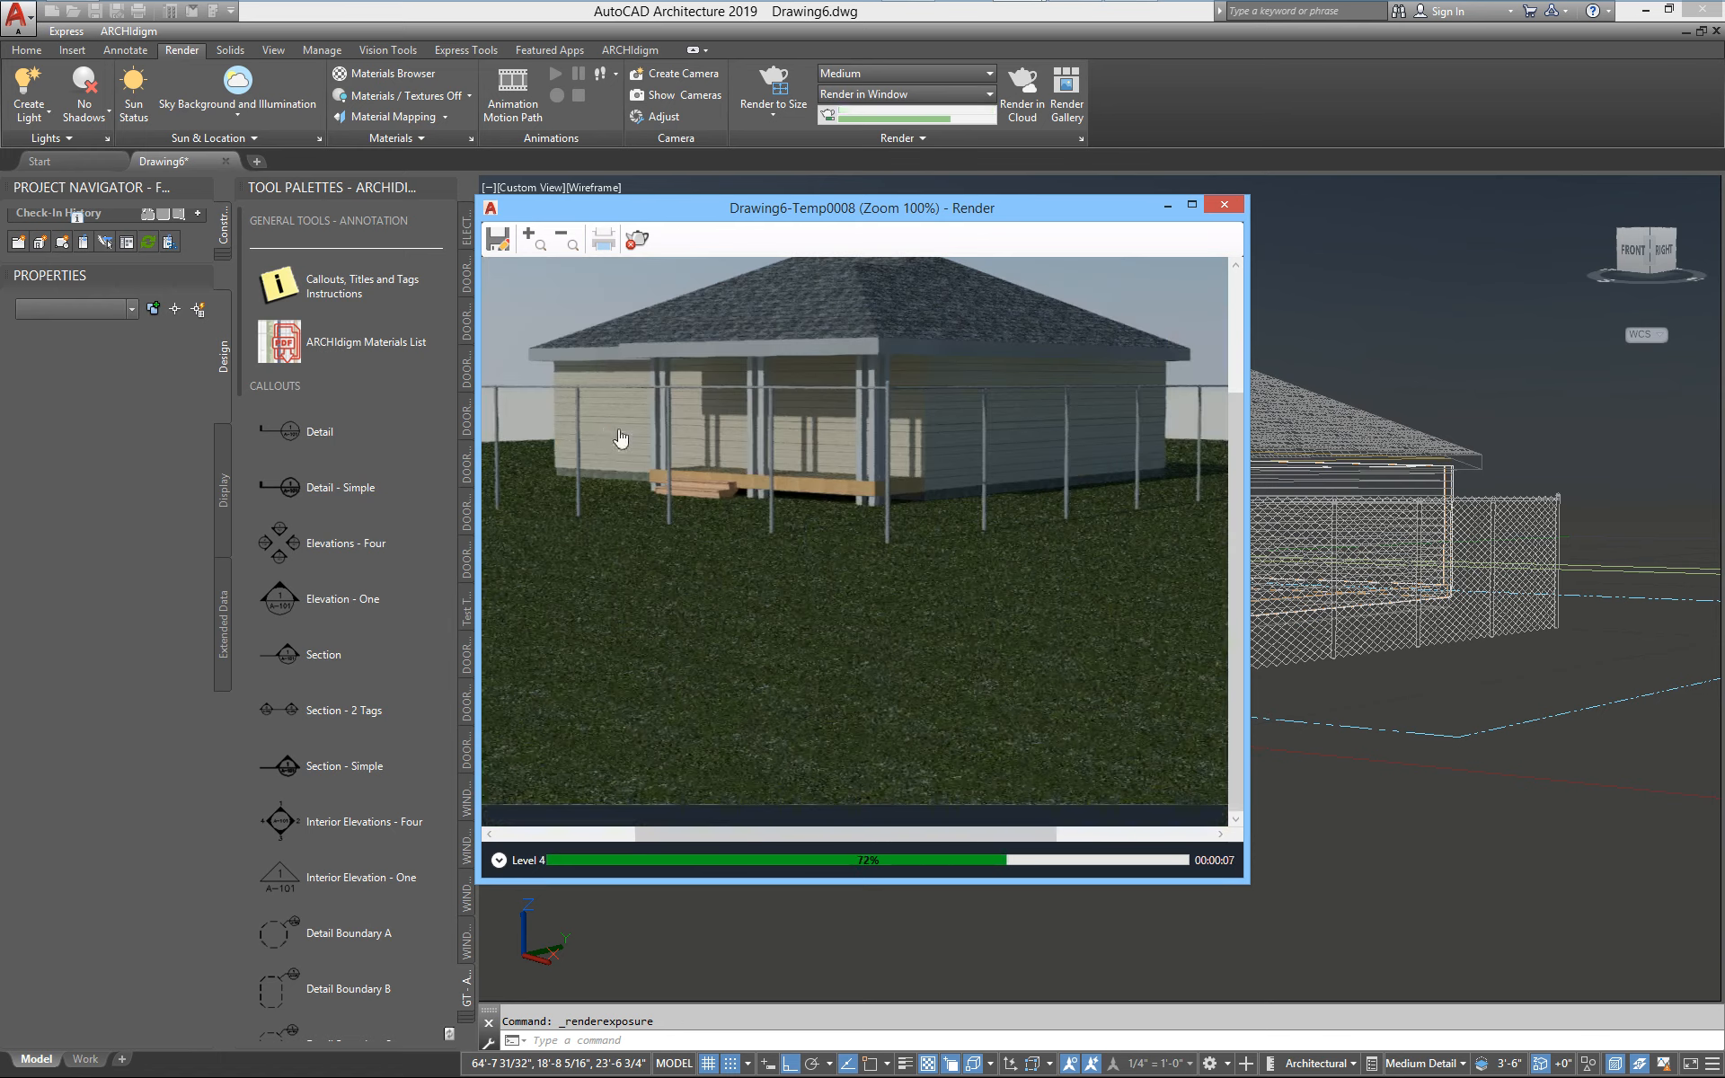
scroll(578, 455, up, 2)
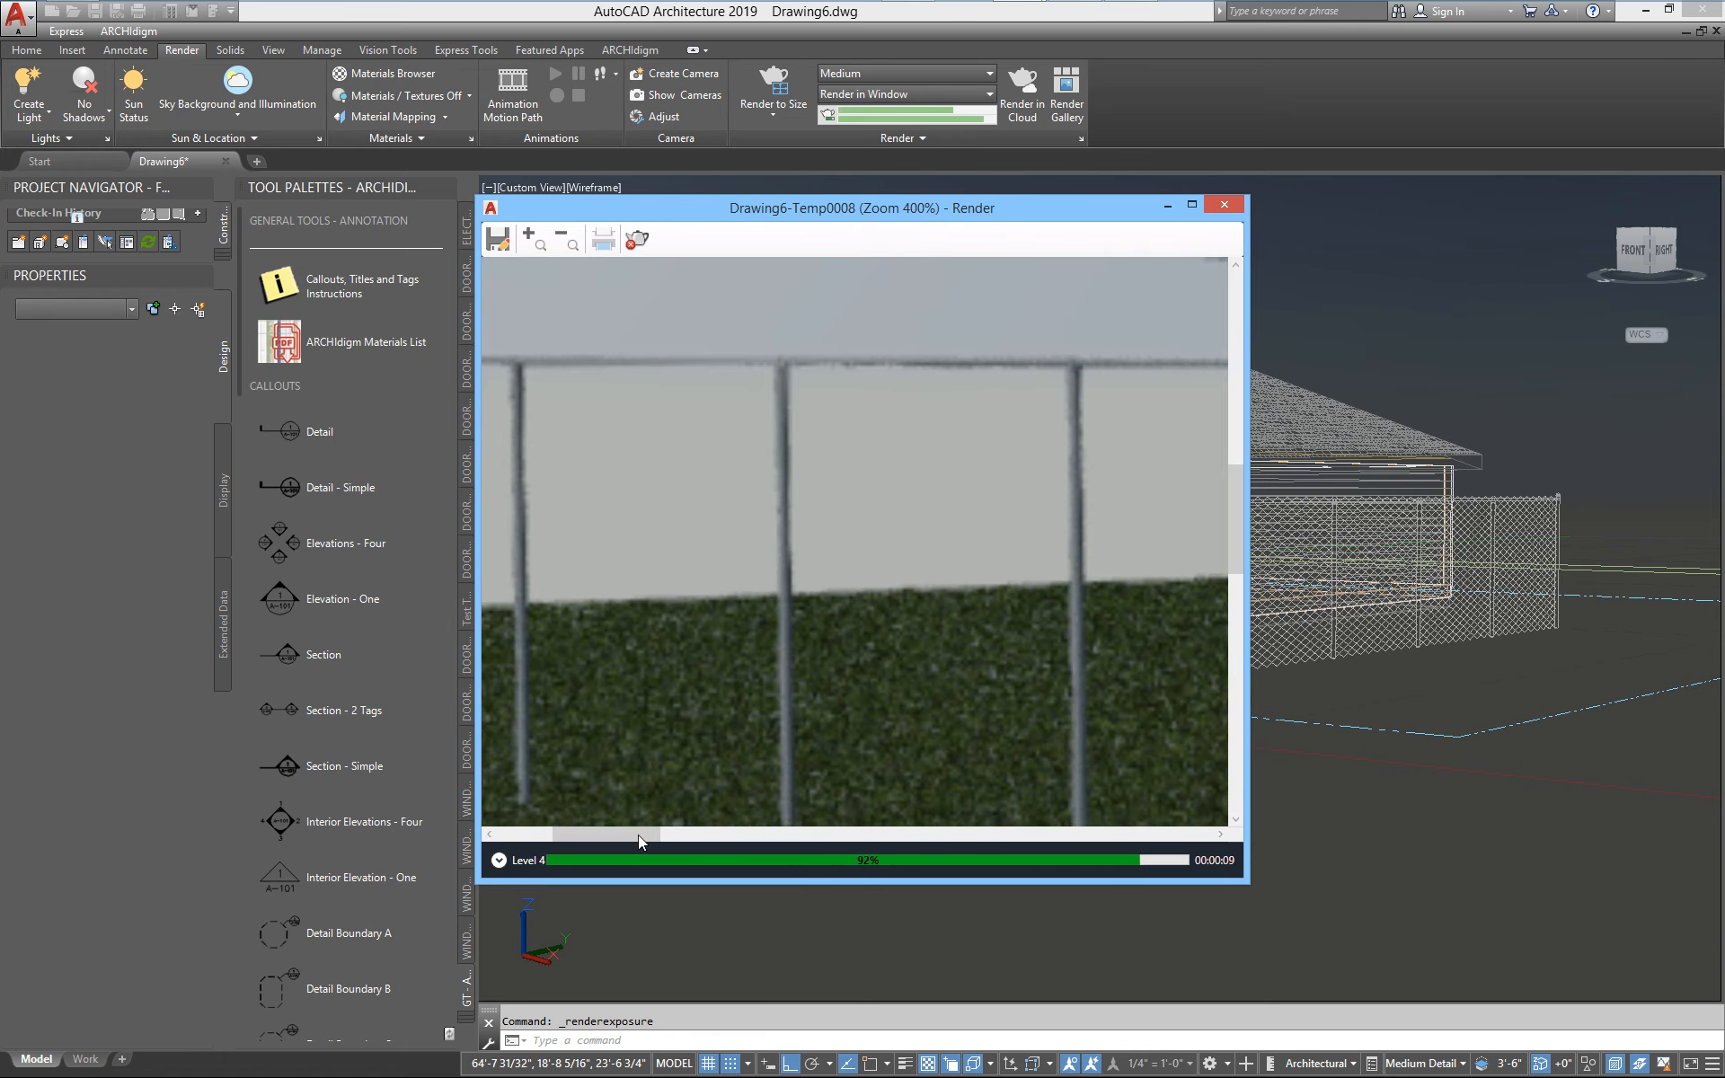
scroll(859, 649, down, 1)
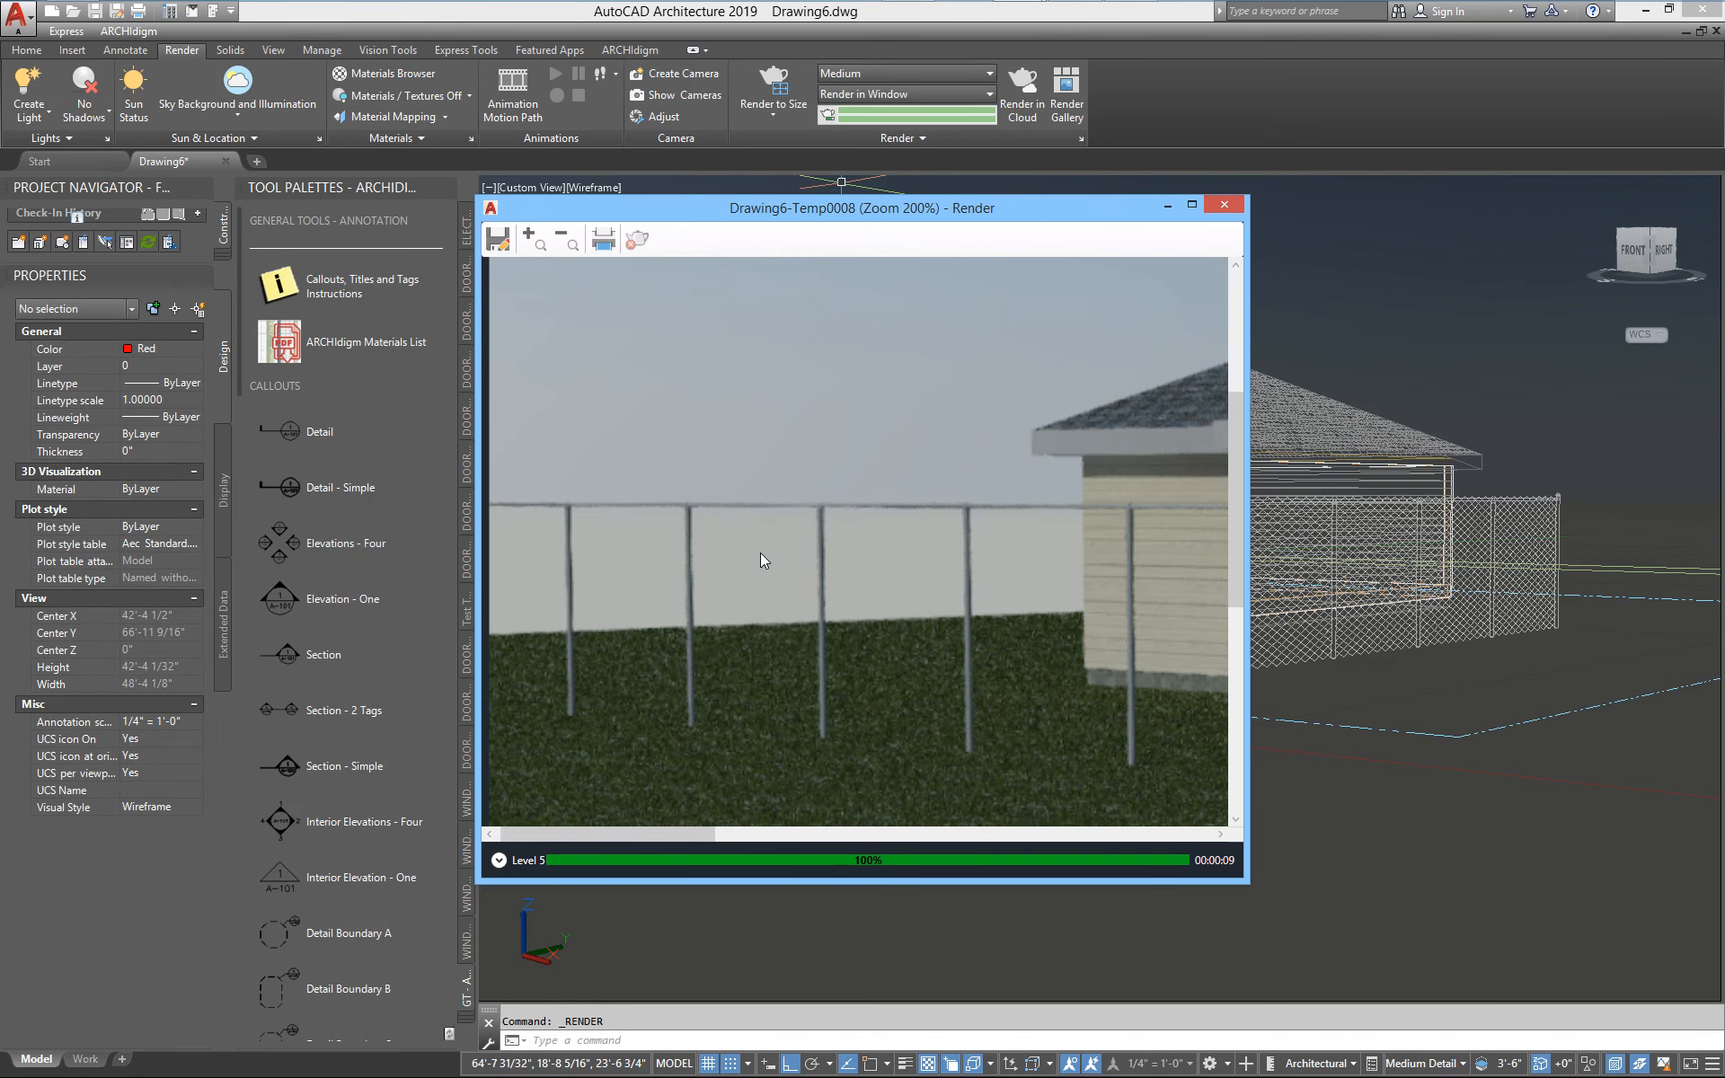
click(1221, 208)
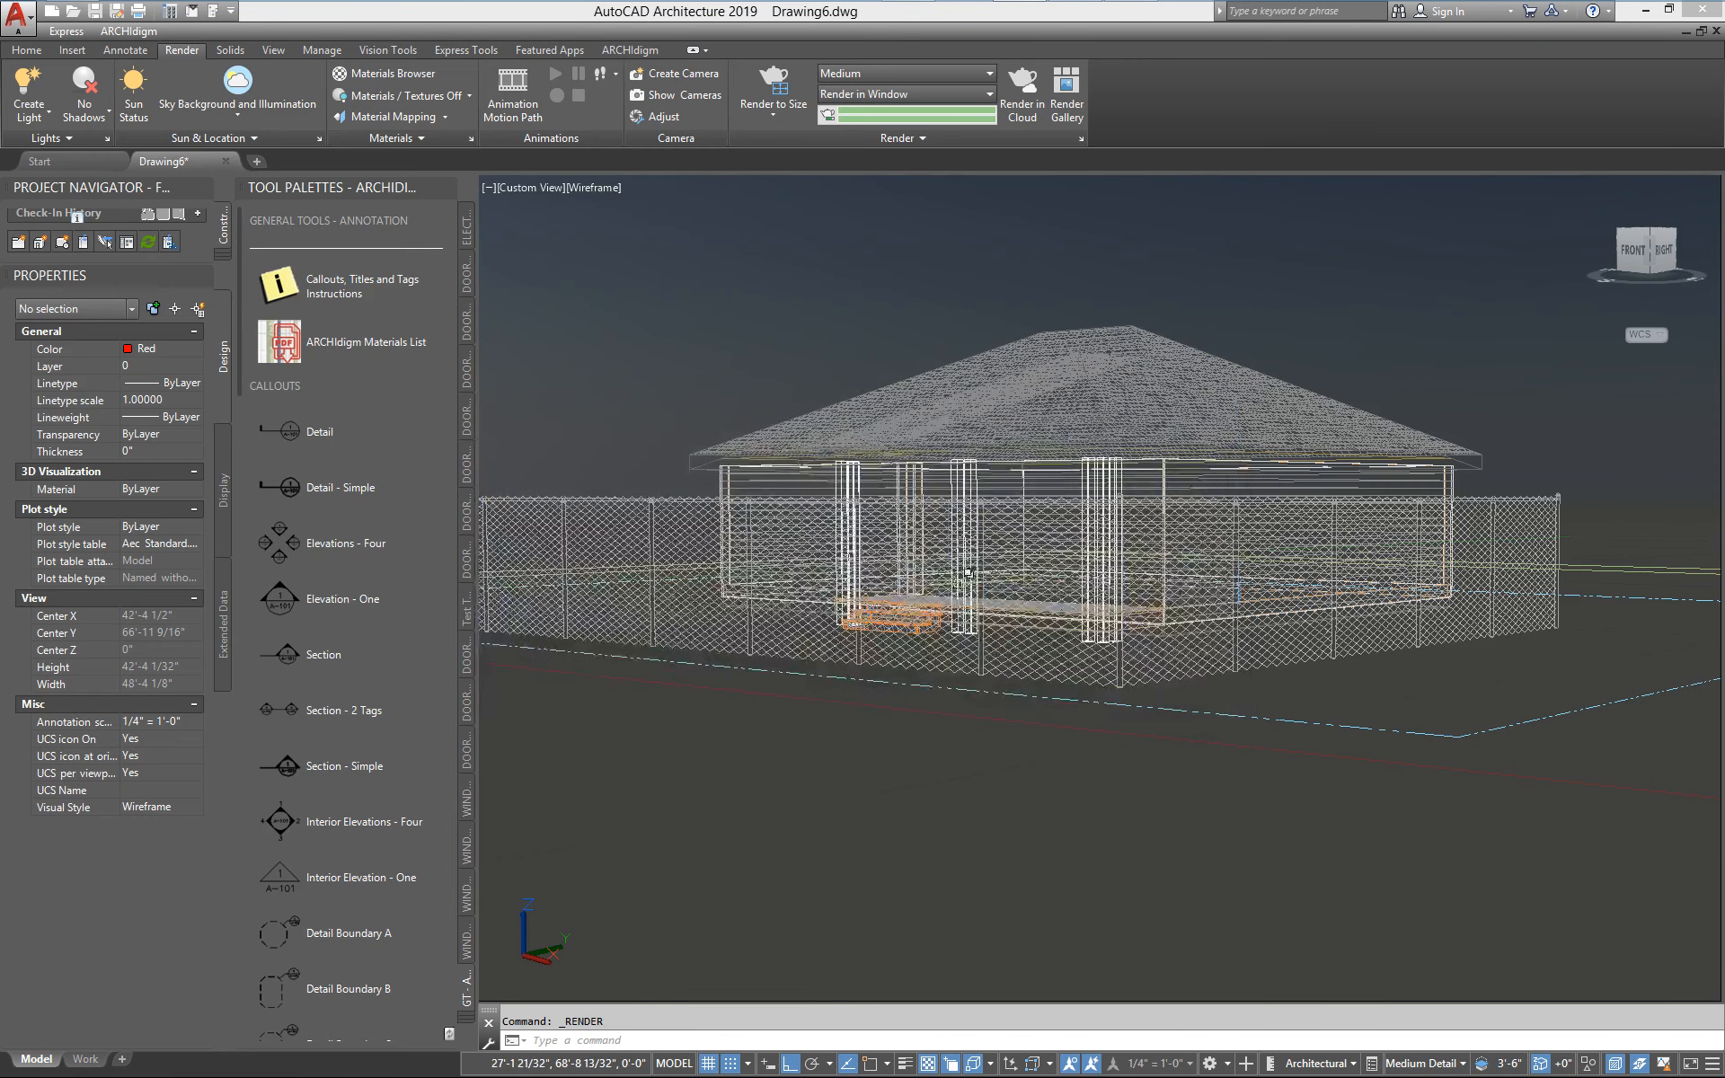
Change the display configuration to High Detail and render the perspective view again
click(1404, 1069)
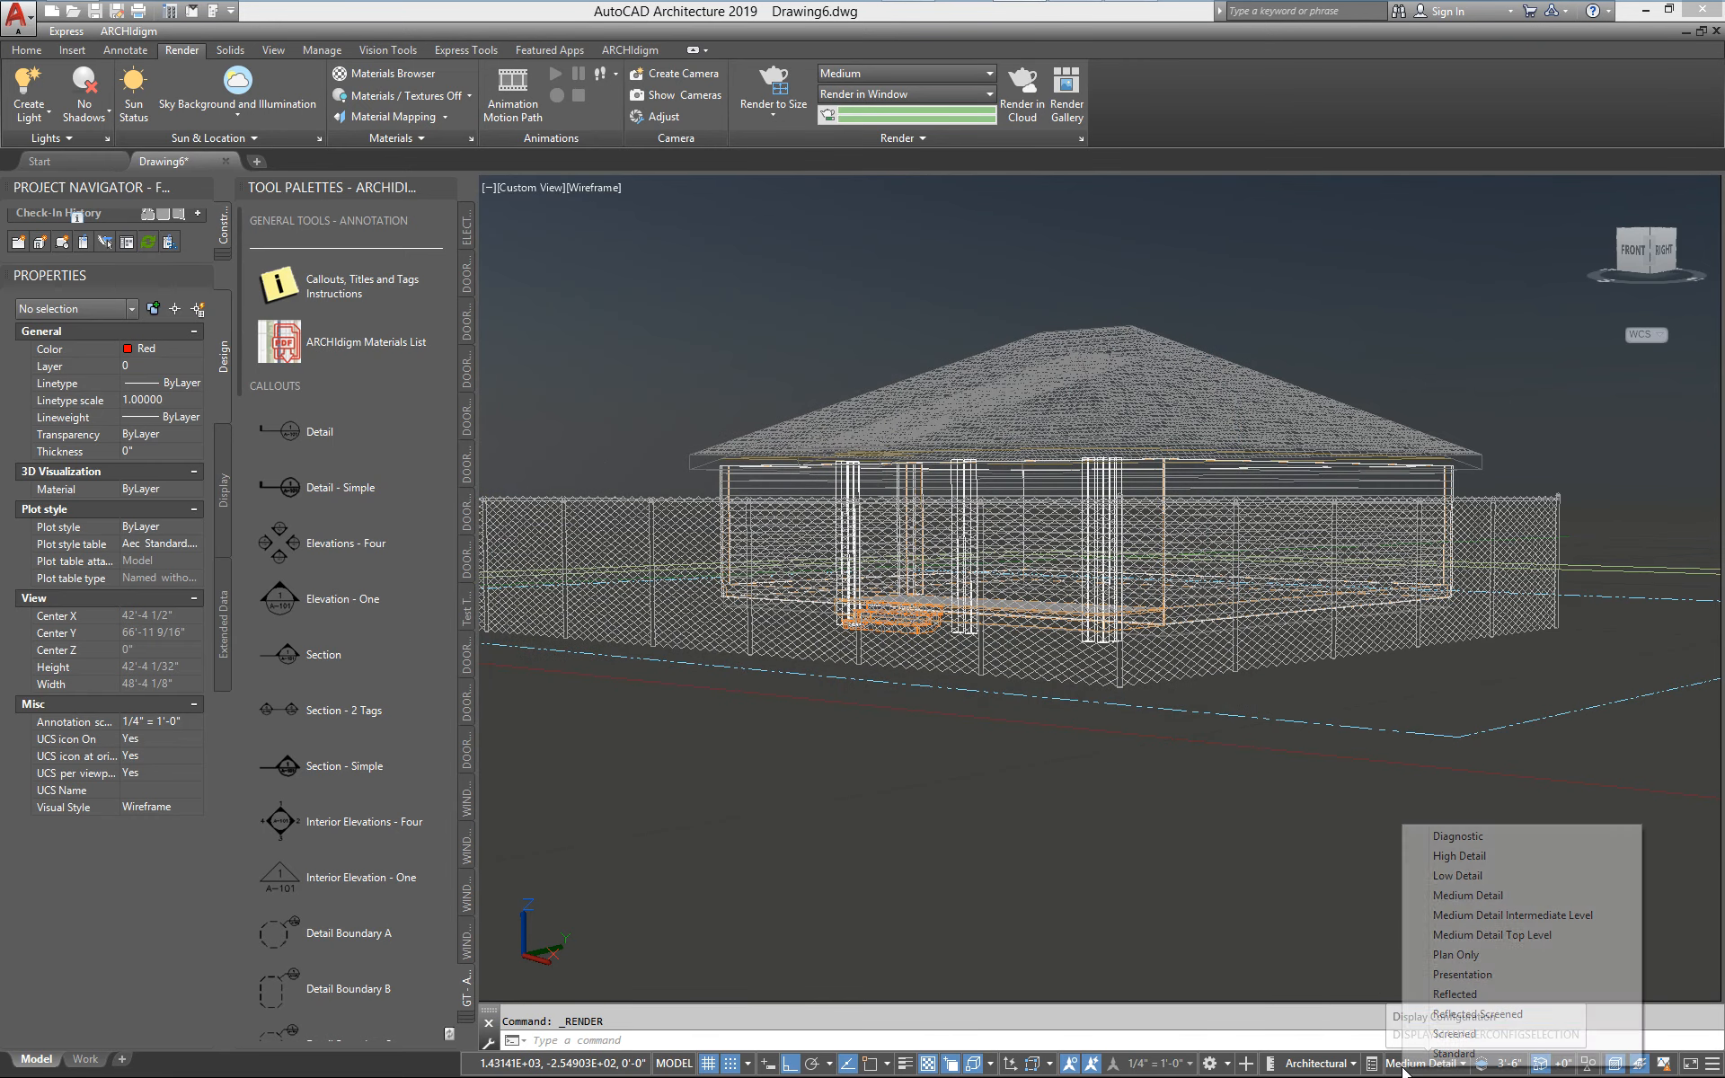
click(1459, 856)
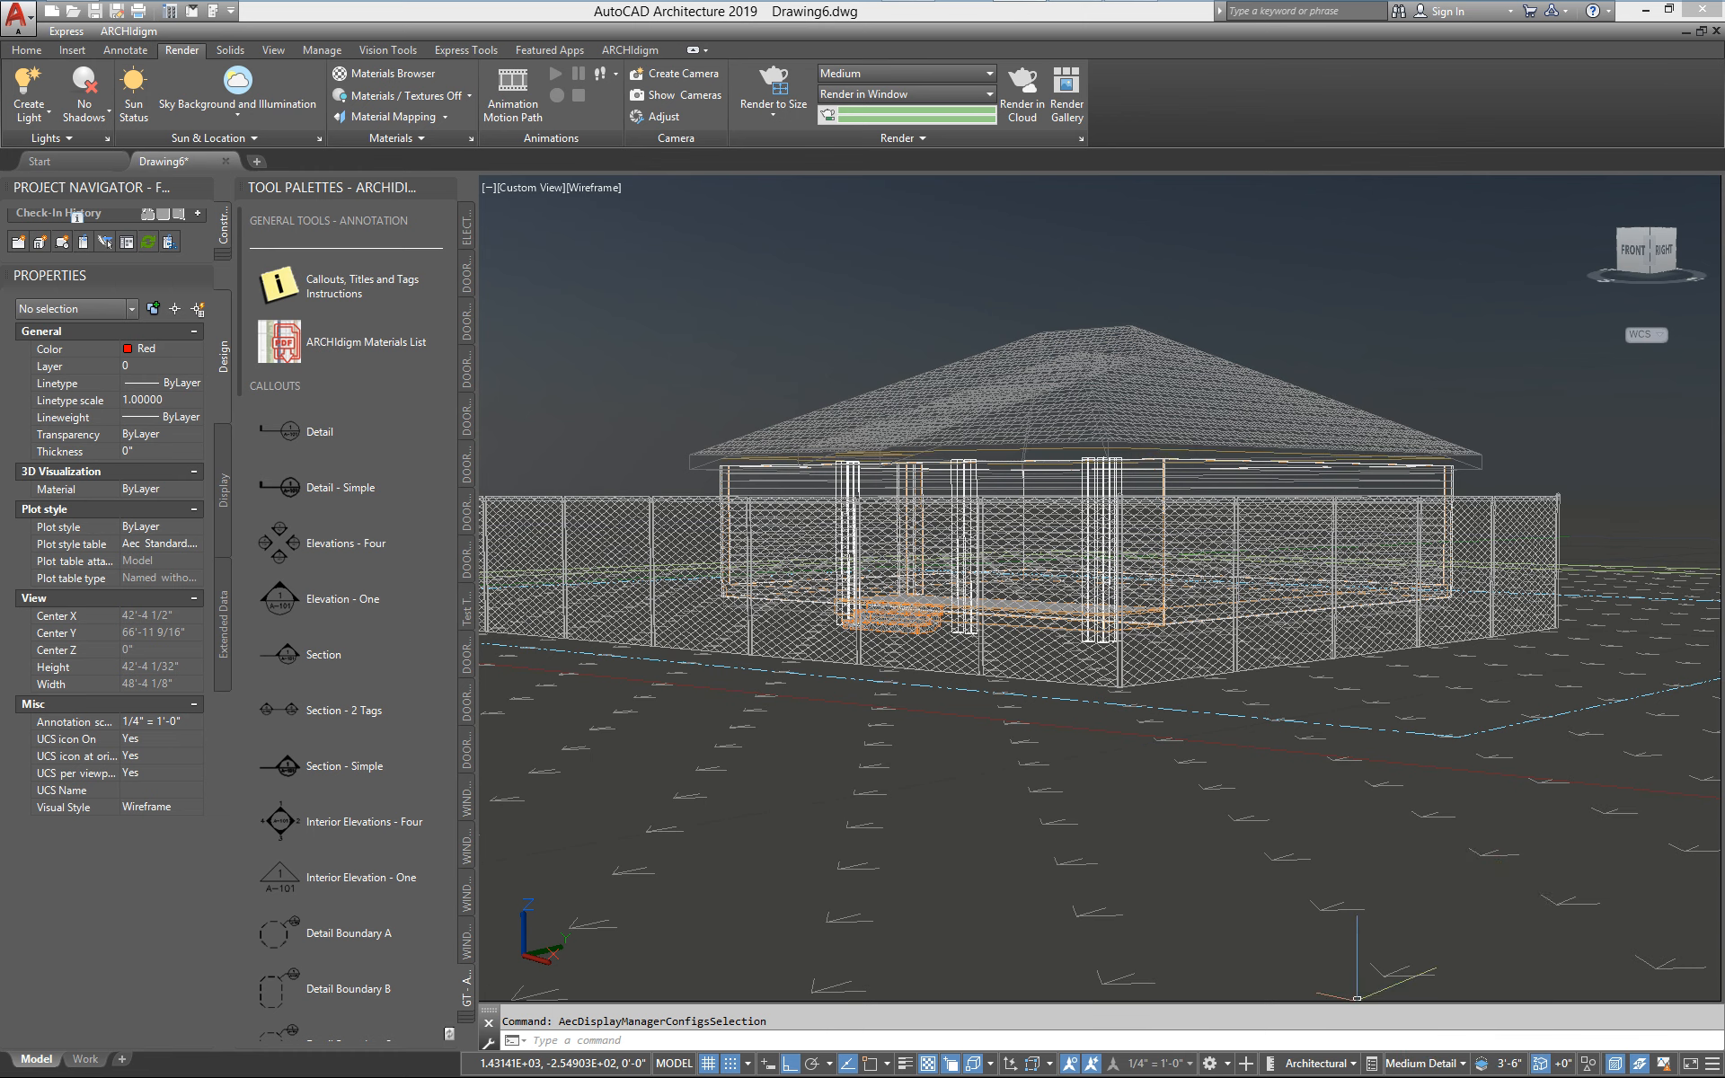
click(780, 99)
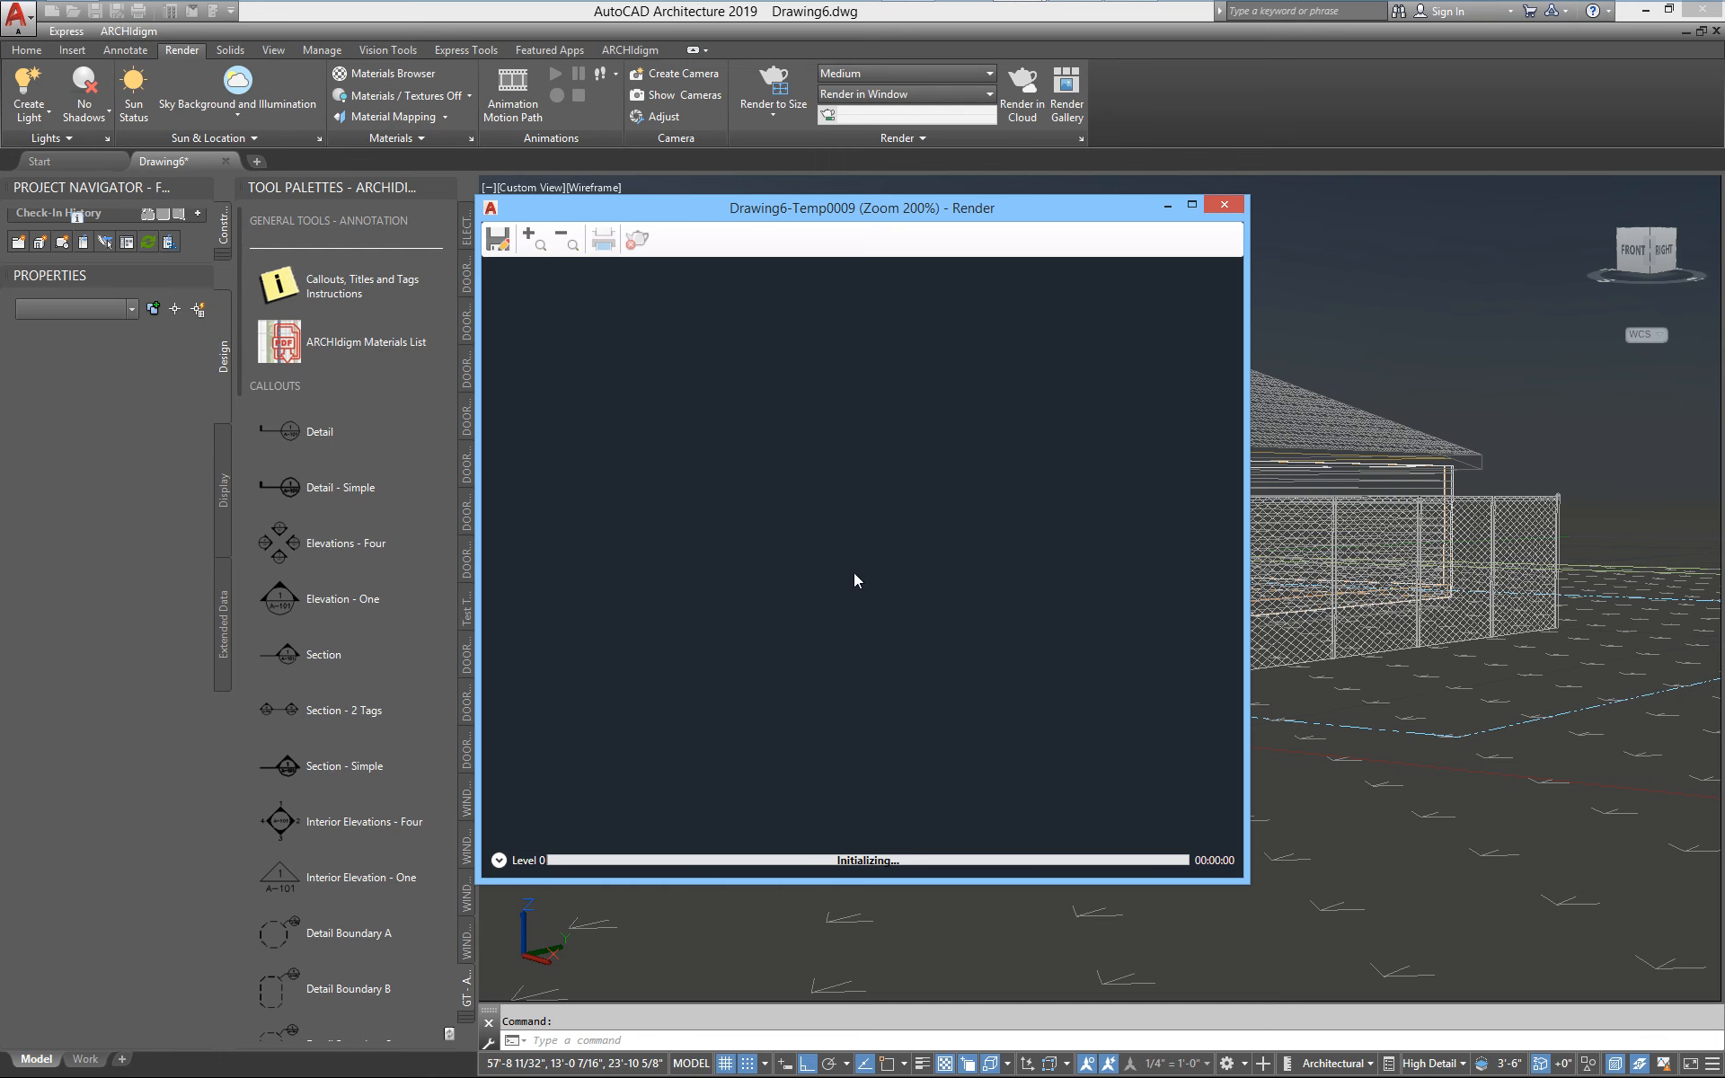
Inspect the fence and porch in the High Detail rendering at several zoom levels and close the render window
scroll(853, 573, down, 2)
scroll(784, 554, up, 1)
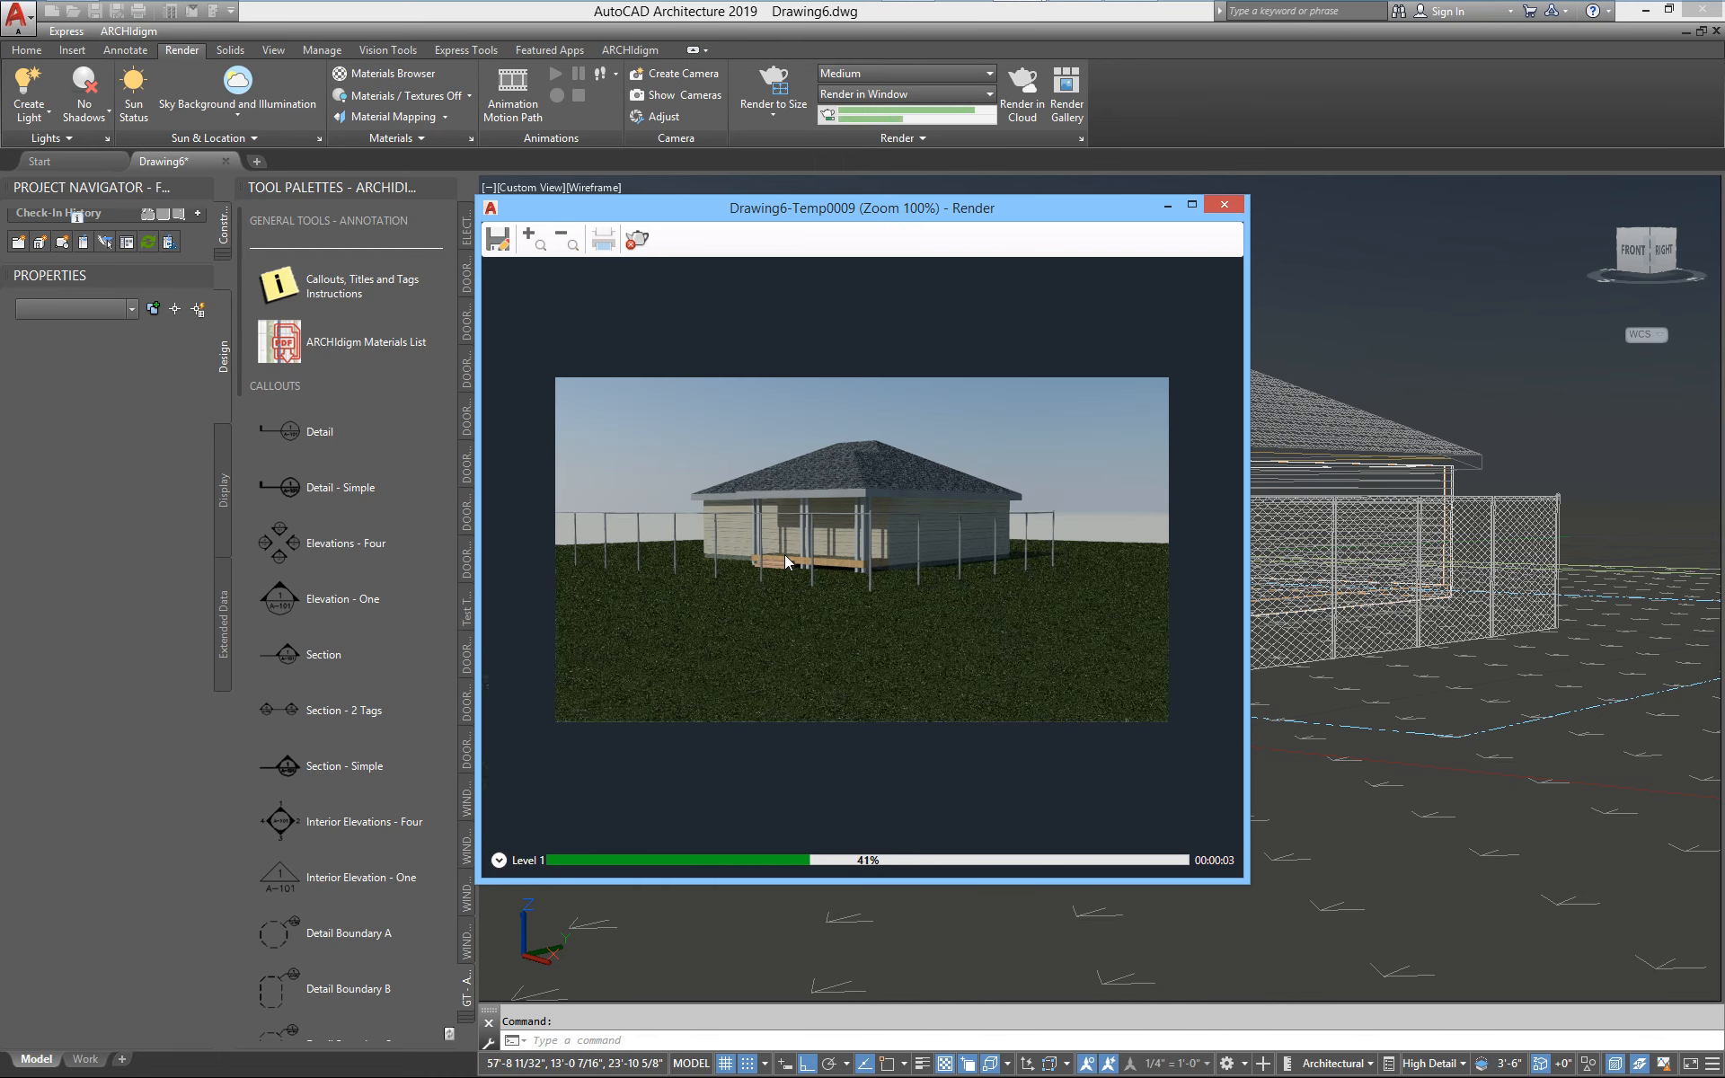
scroll(784, 553, up, 1)
scroll(783, 497, up, 1)
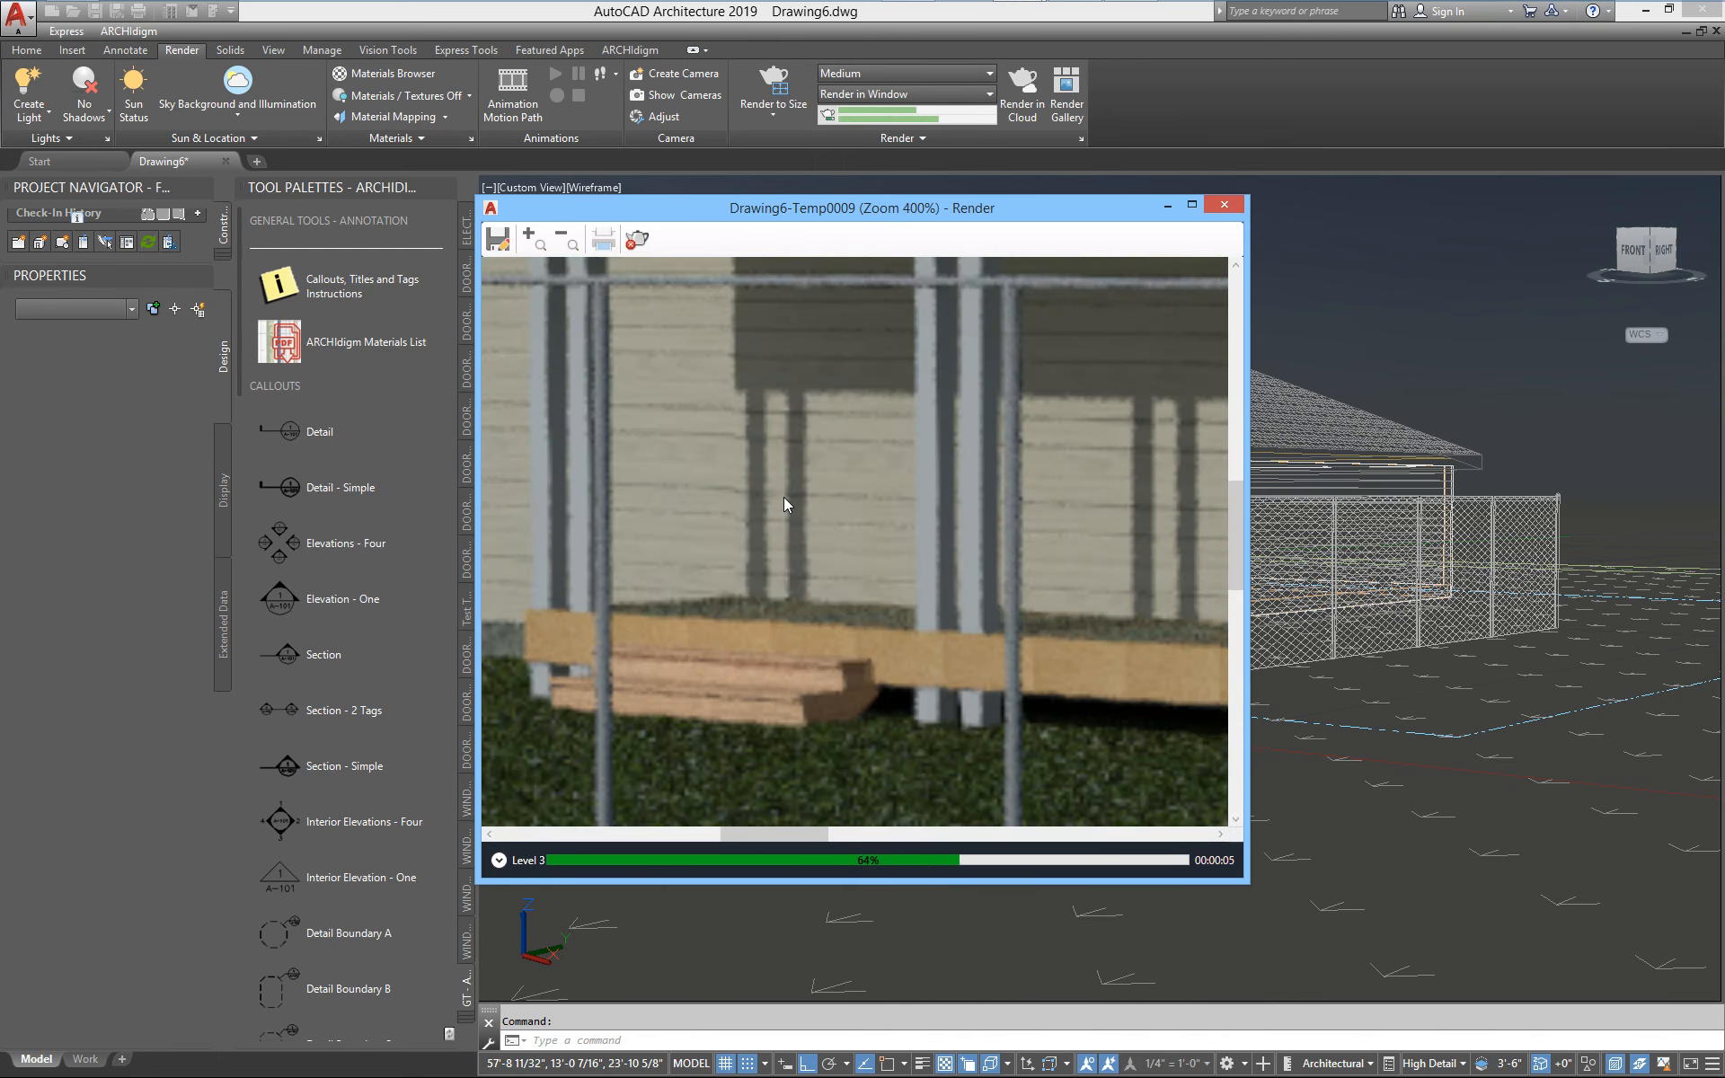
scroll(783, 498, down, 1)
scroll(816, 507, up, 1)
scroll(836, 506, down, 1)
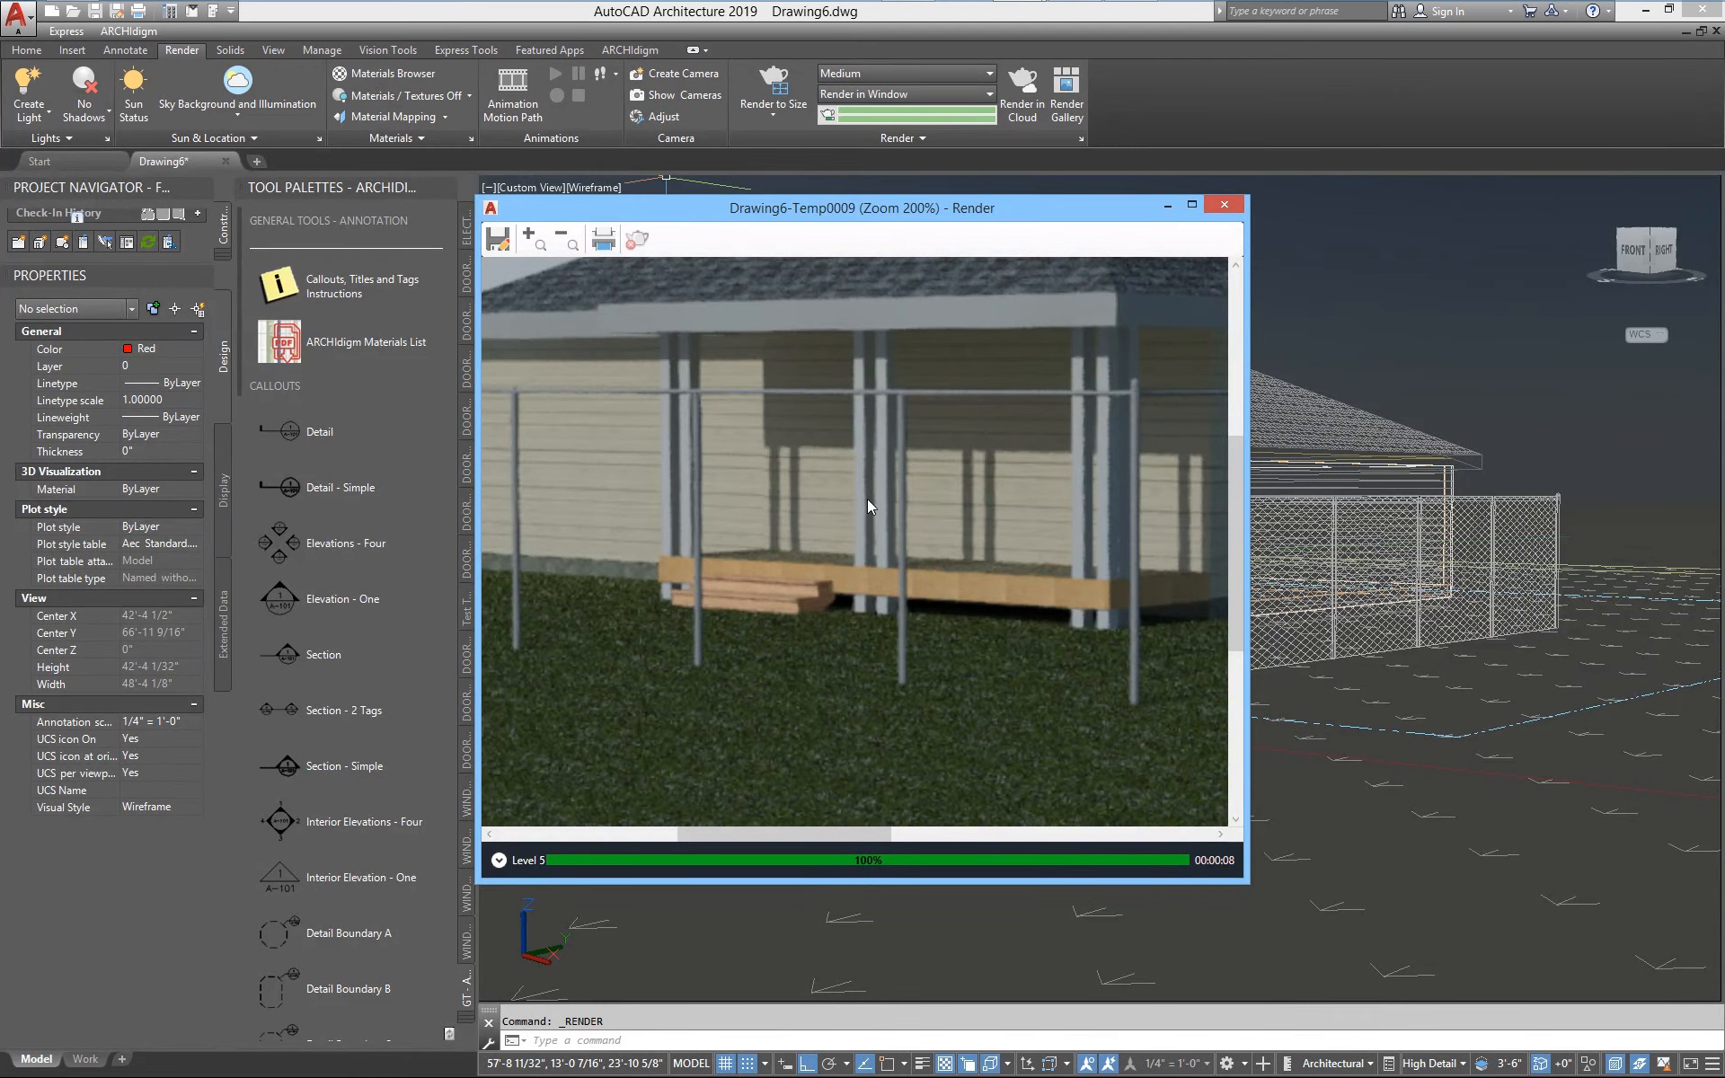
click(1222, 205)
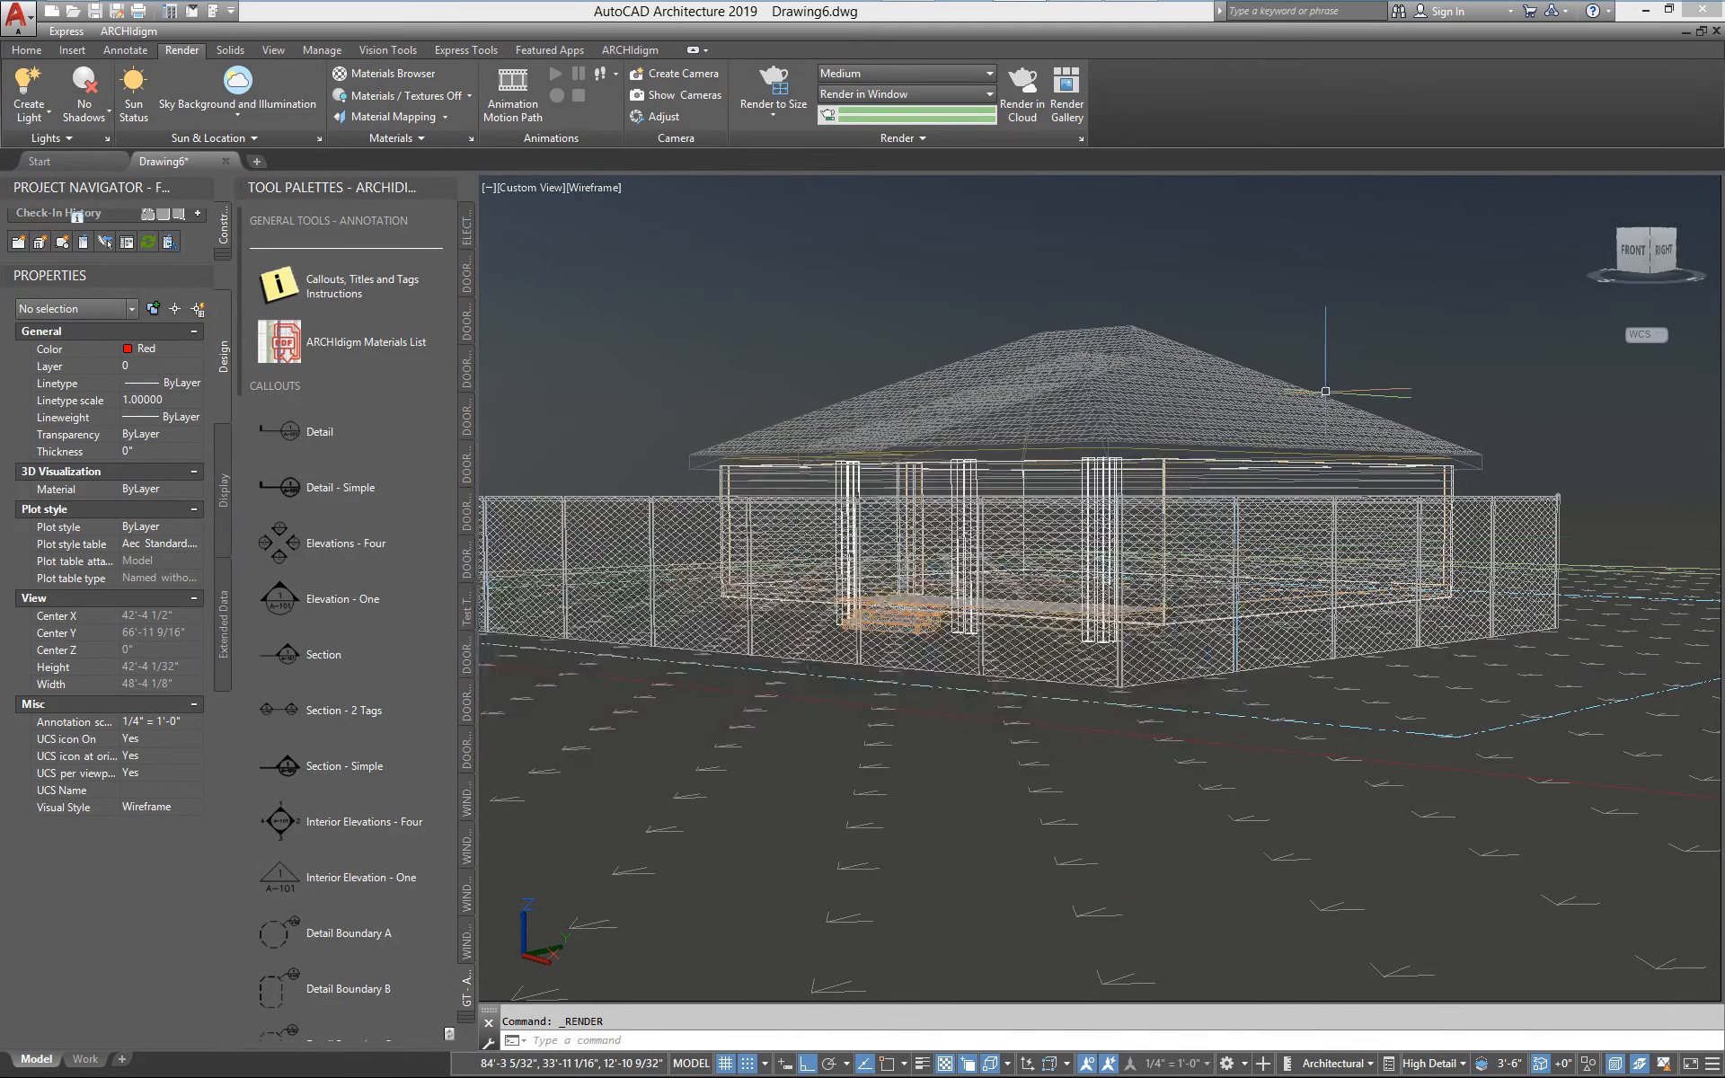
Save the drawing as Drawing6.dwg in the C:\Temp folder and reopen it from the recent documents
click(95, 12)
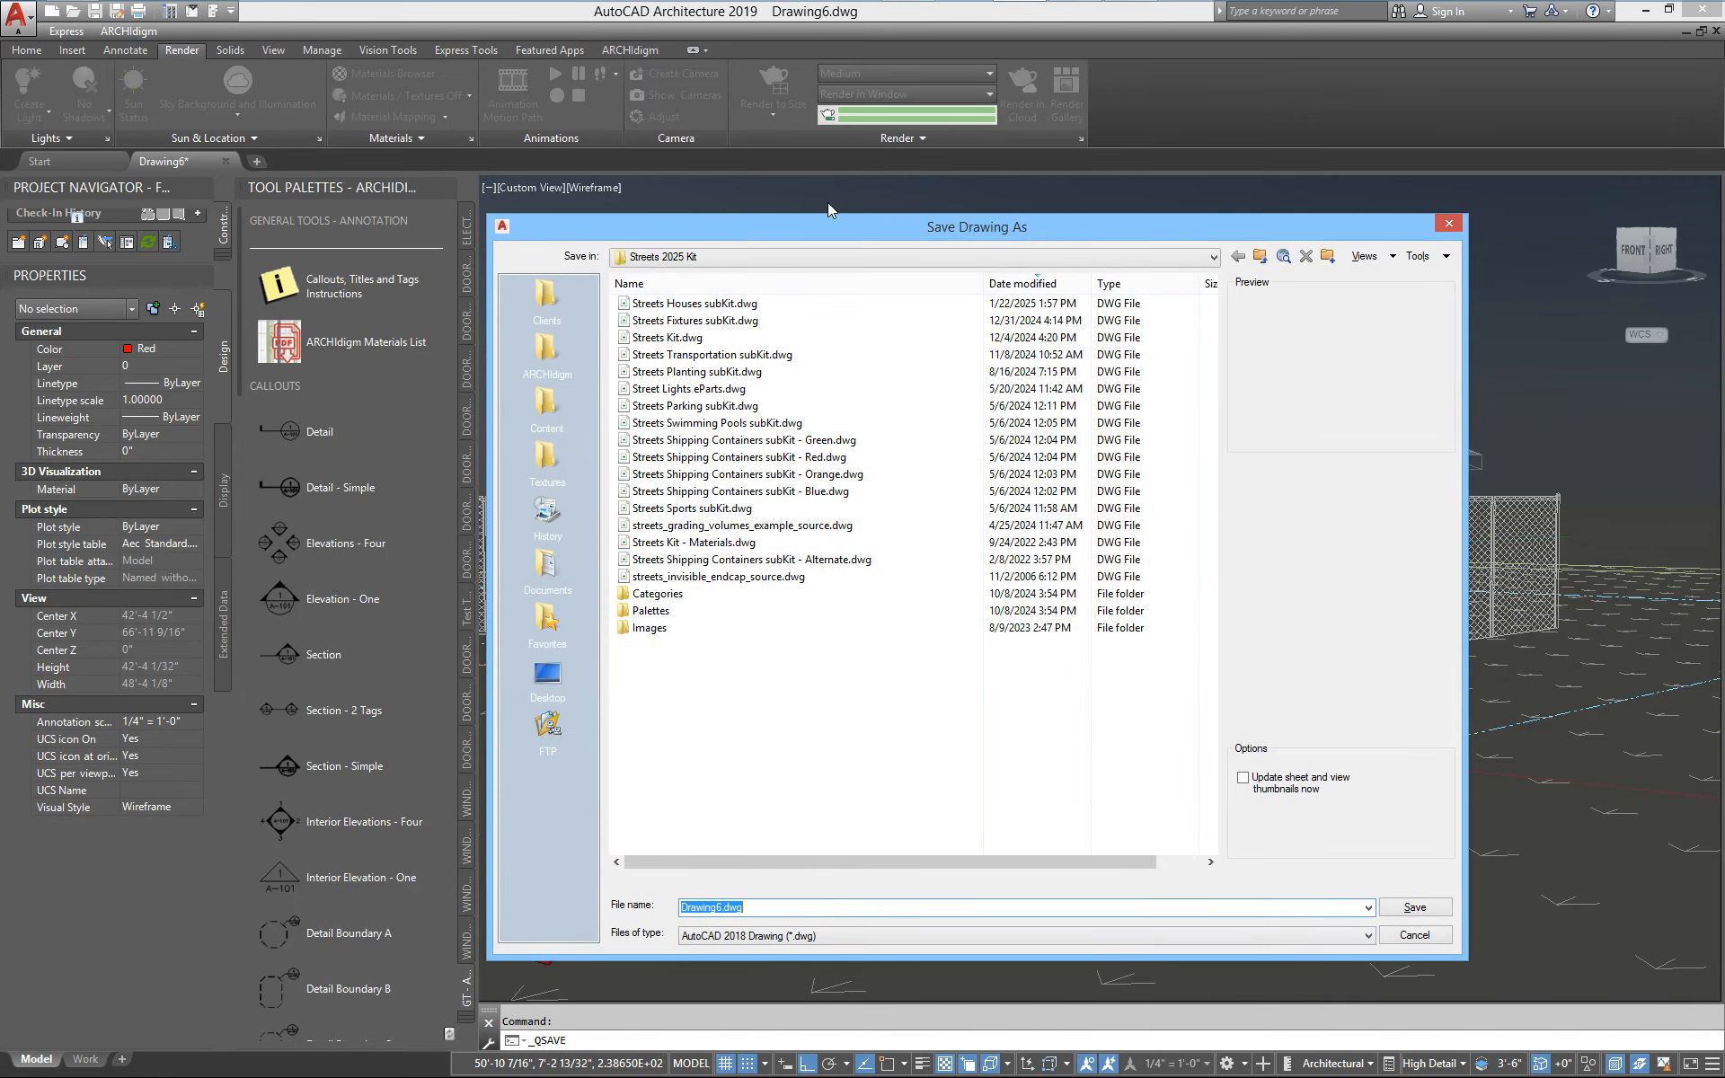
click(778, 257)
click(687, 314)
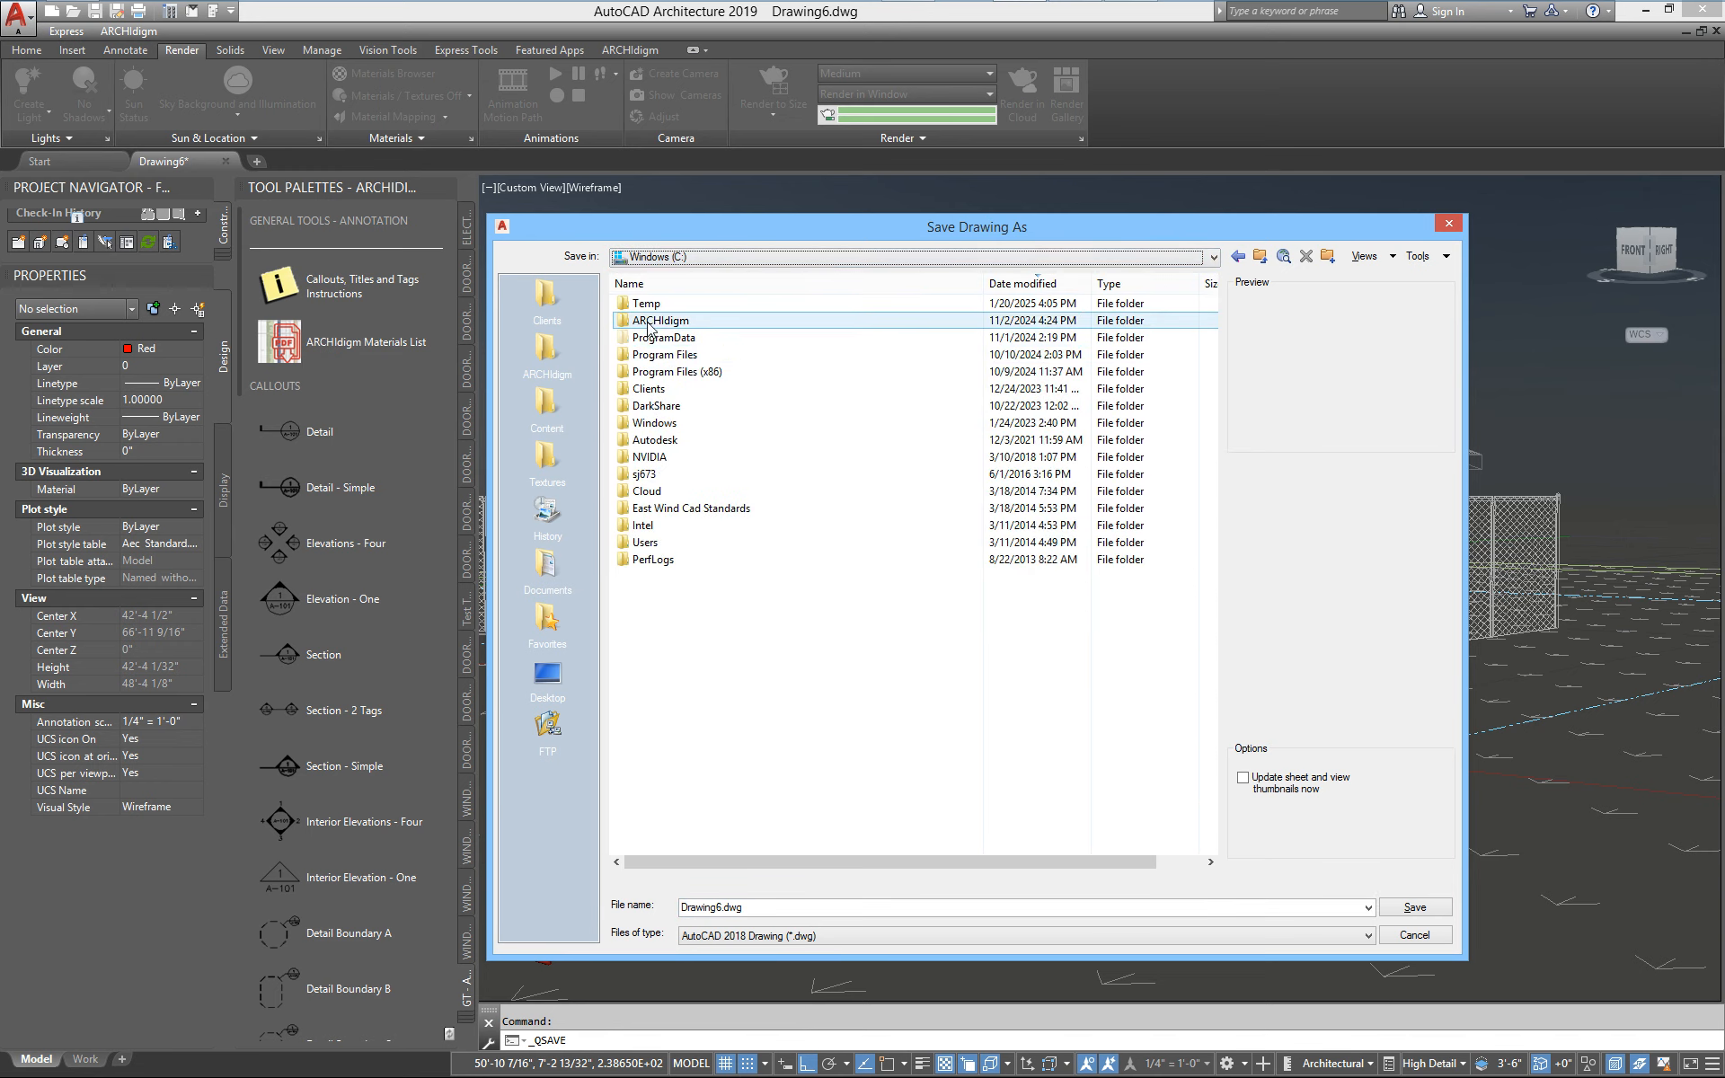
double_click(648, 304)
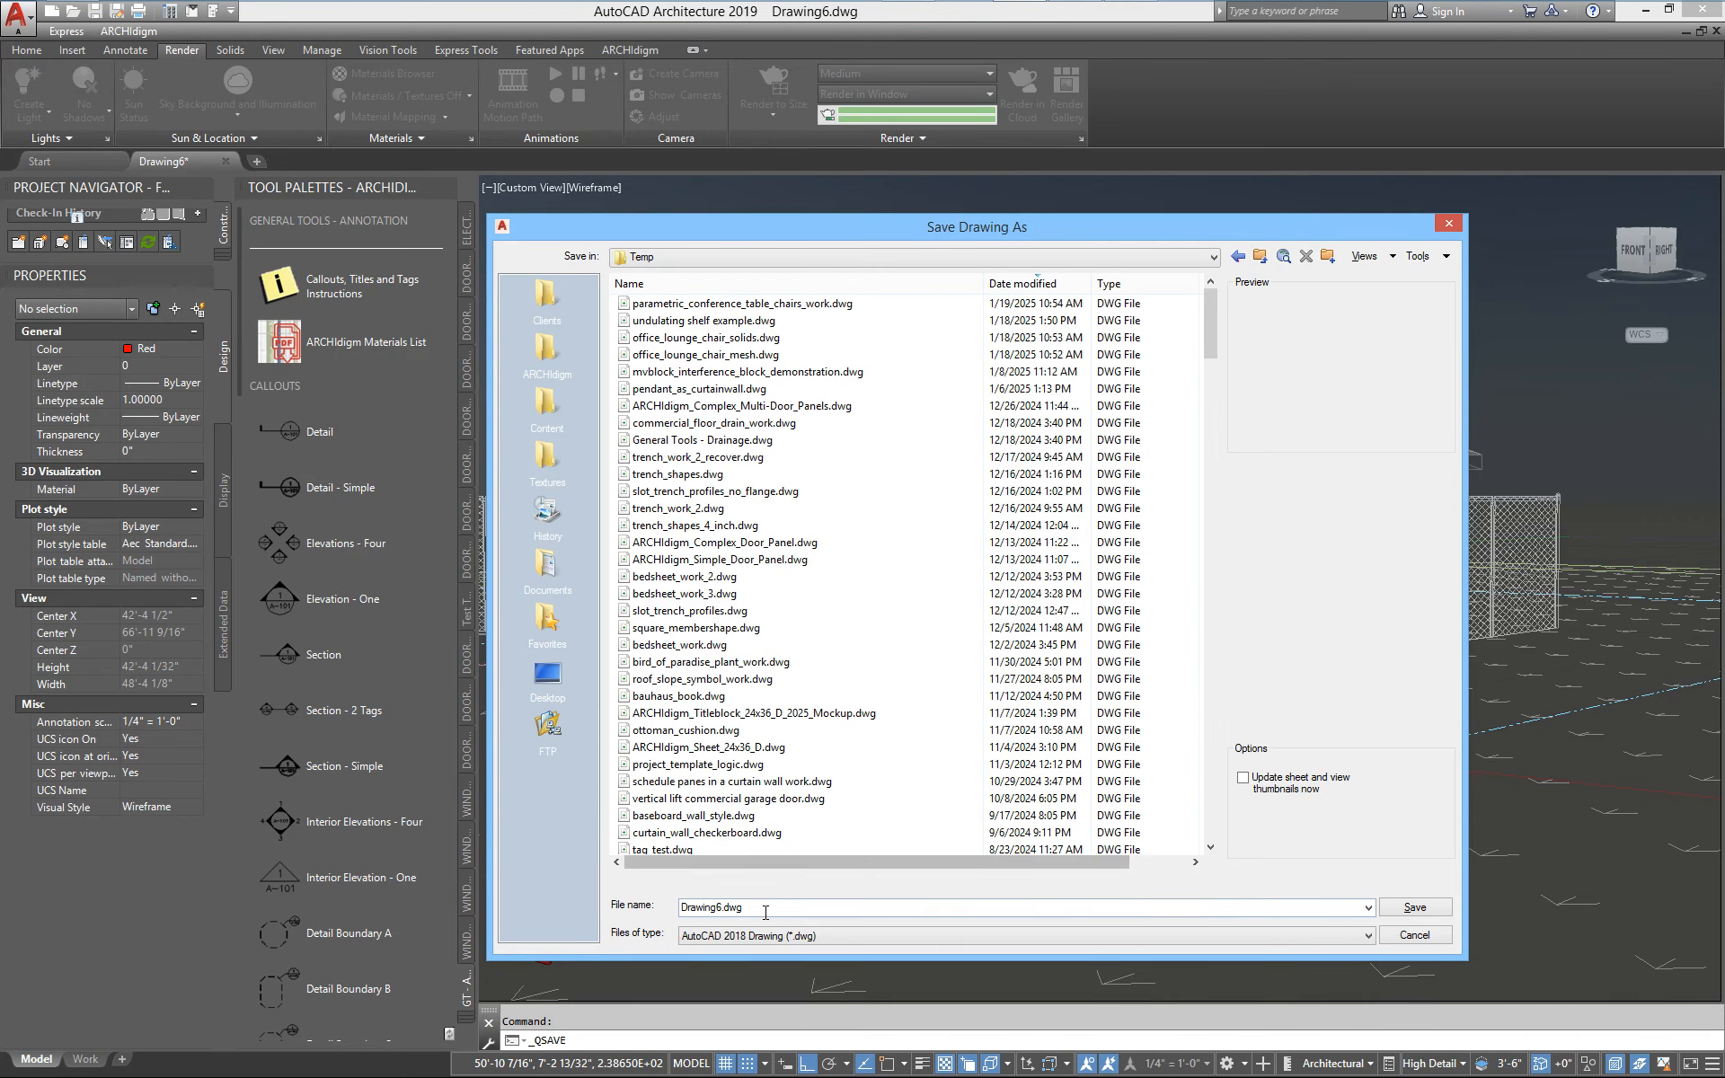
click(1414, 907)
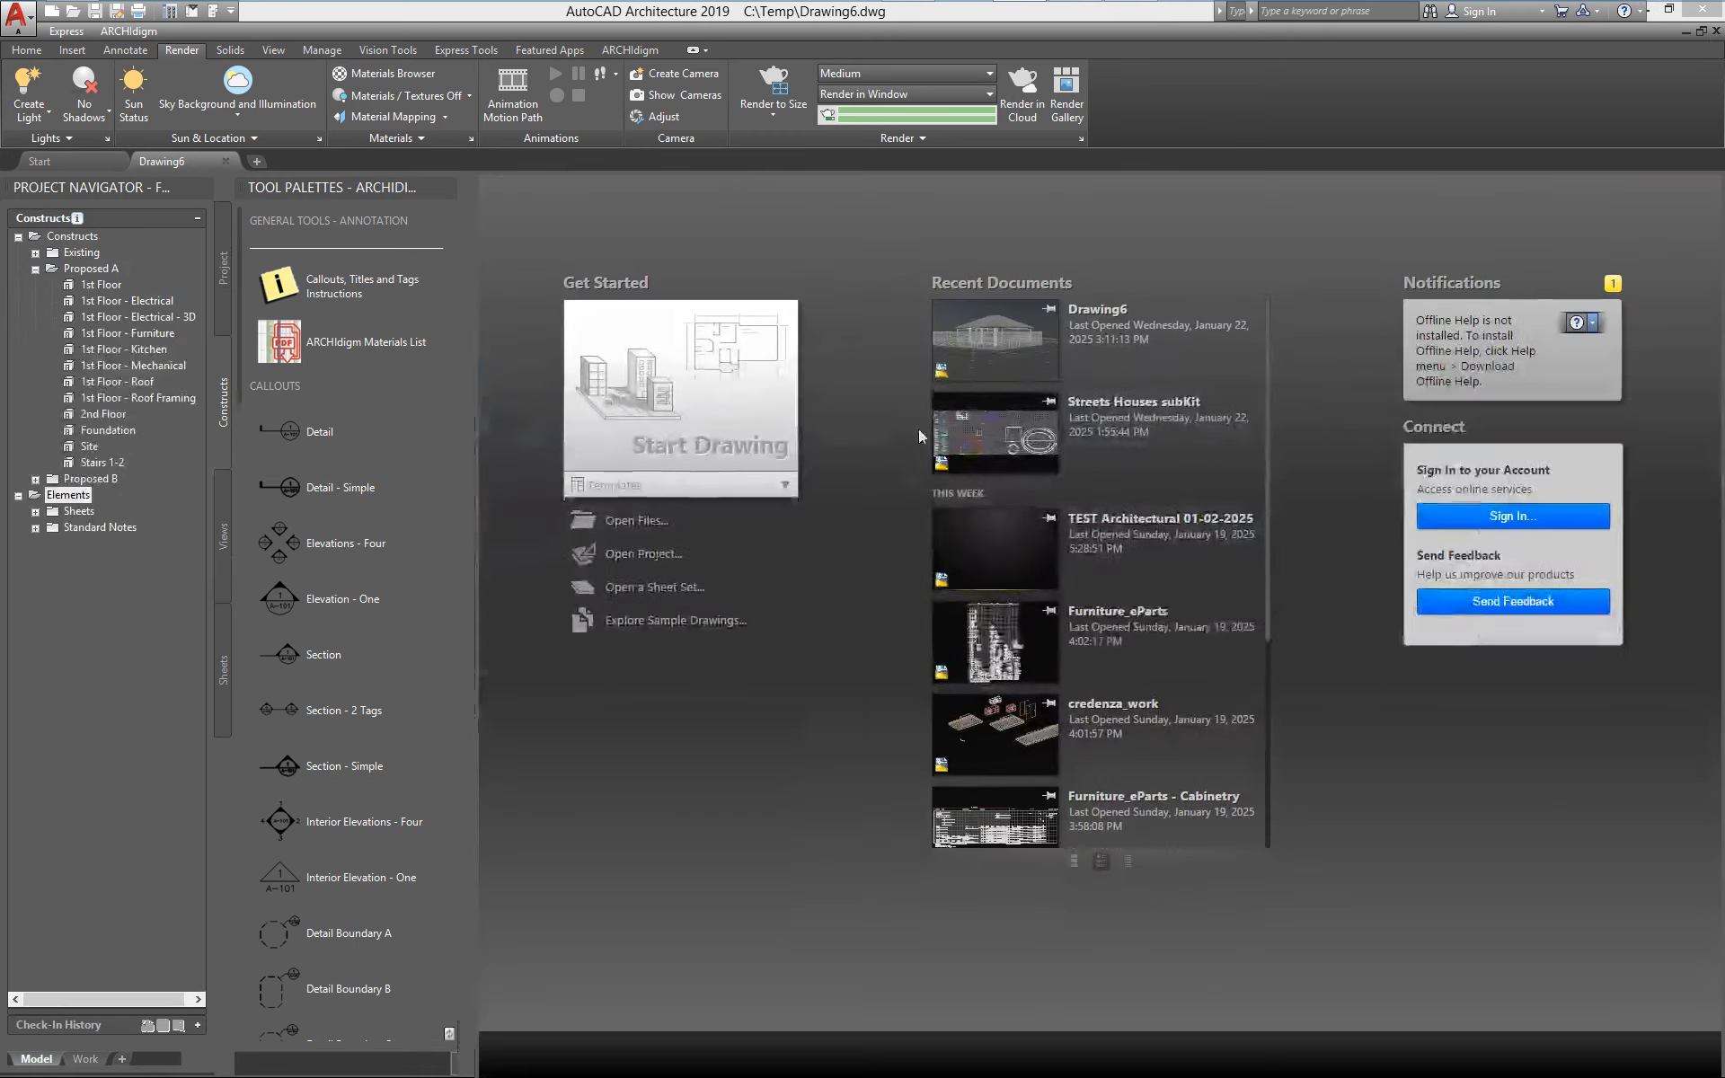
click(22, 17)
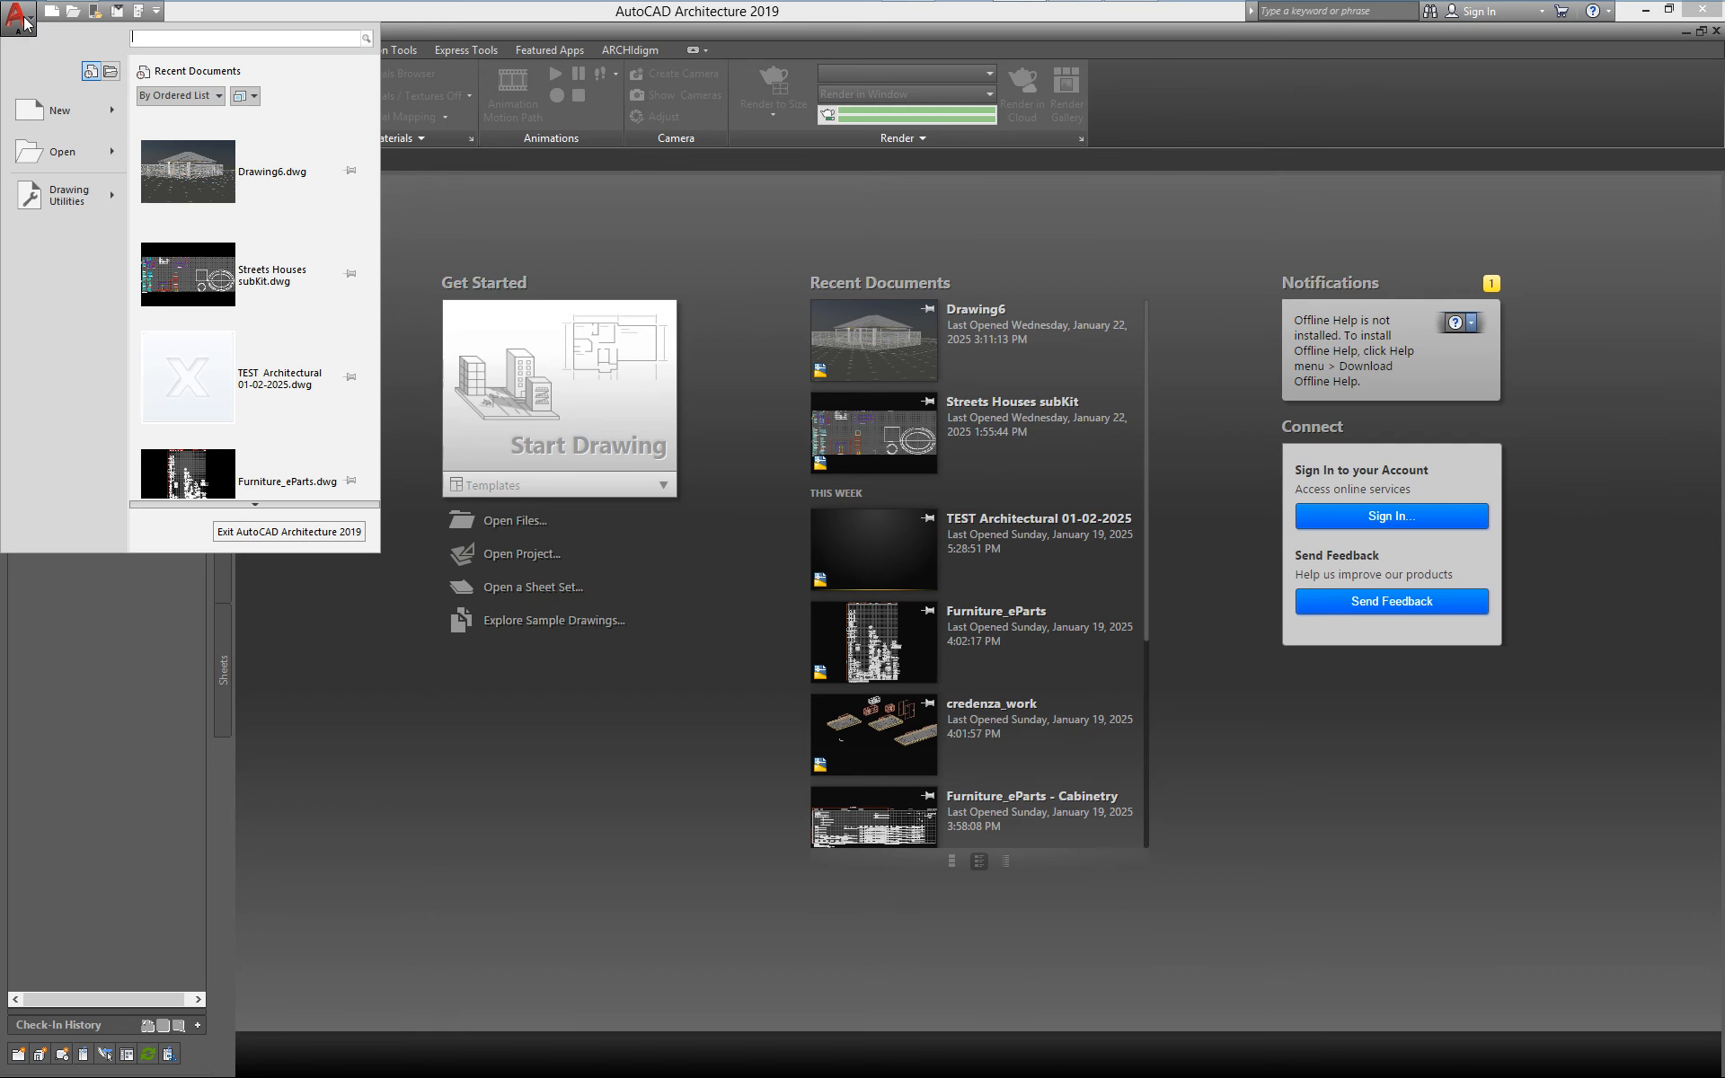
click(206, 163)
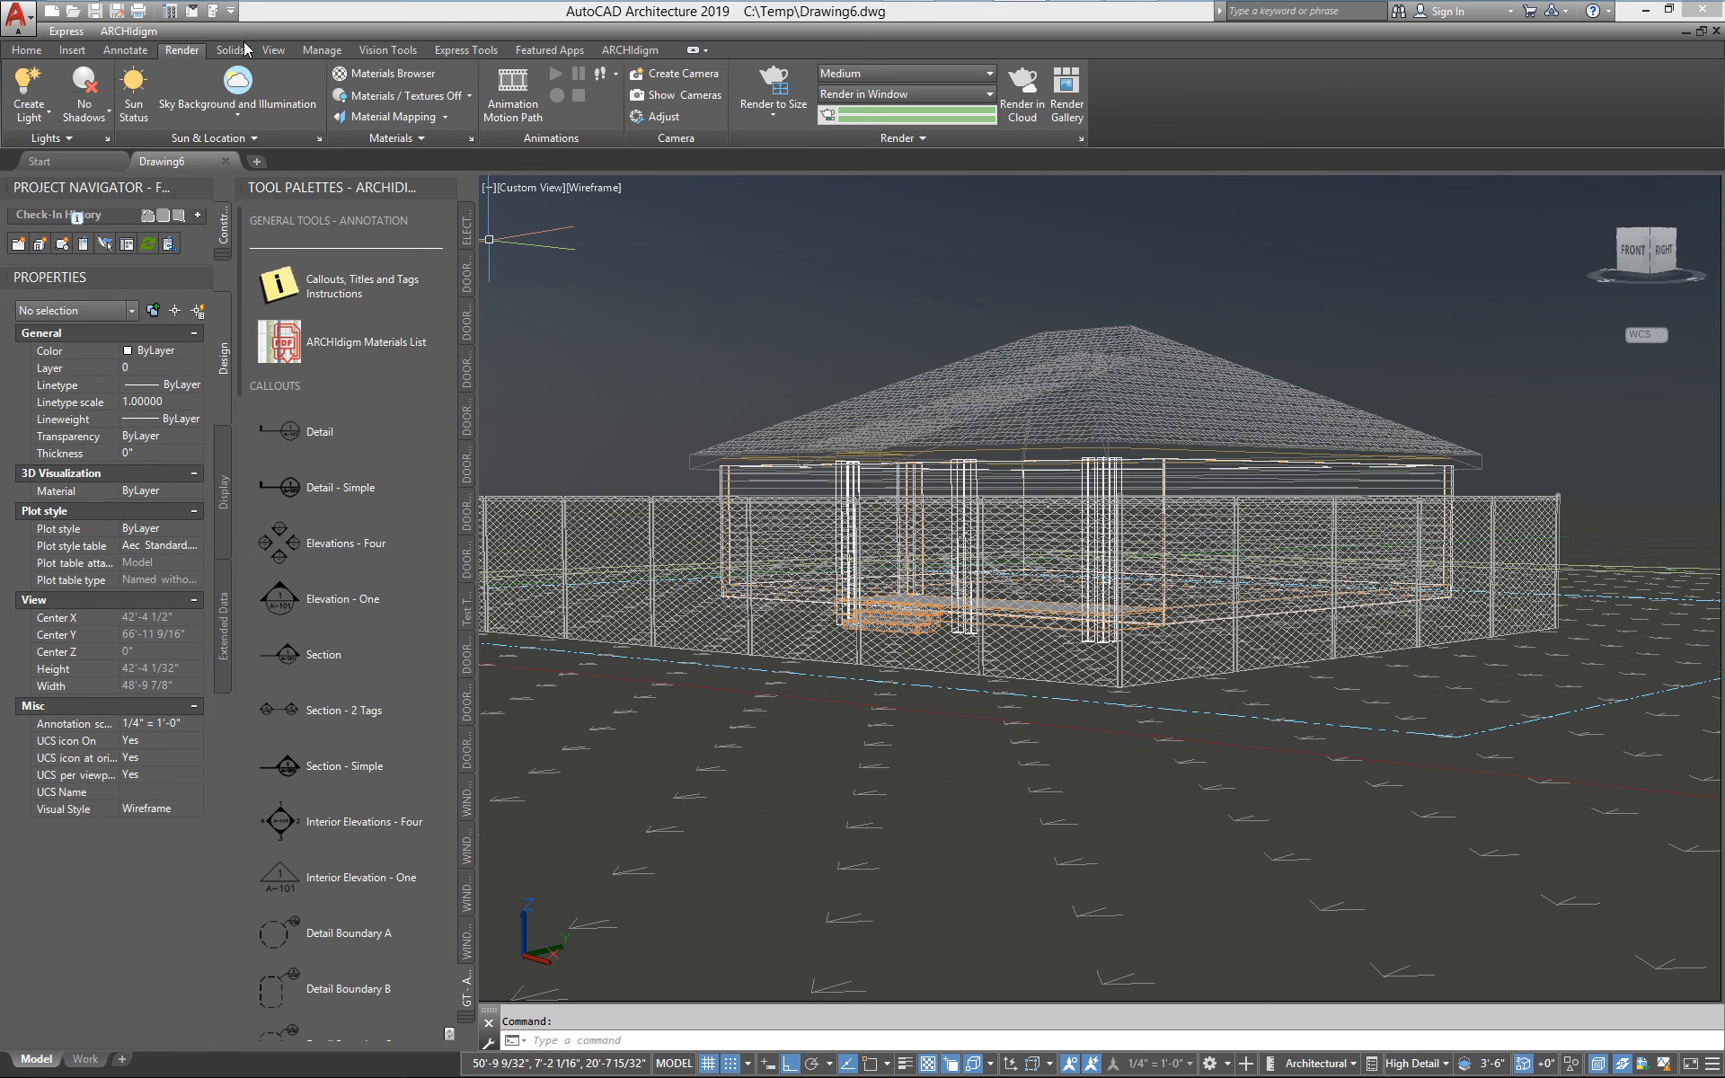
Set the perspective view's visual style to Realistic, switching to Conceptual and back to Realistic to refresh the shaded display
click(275, 51)
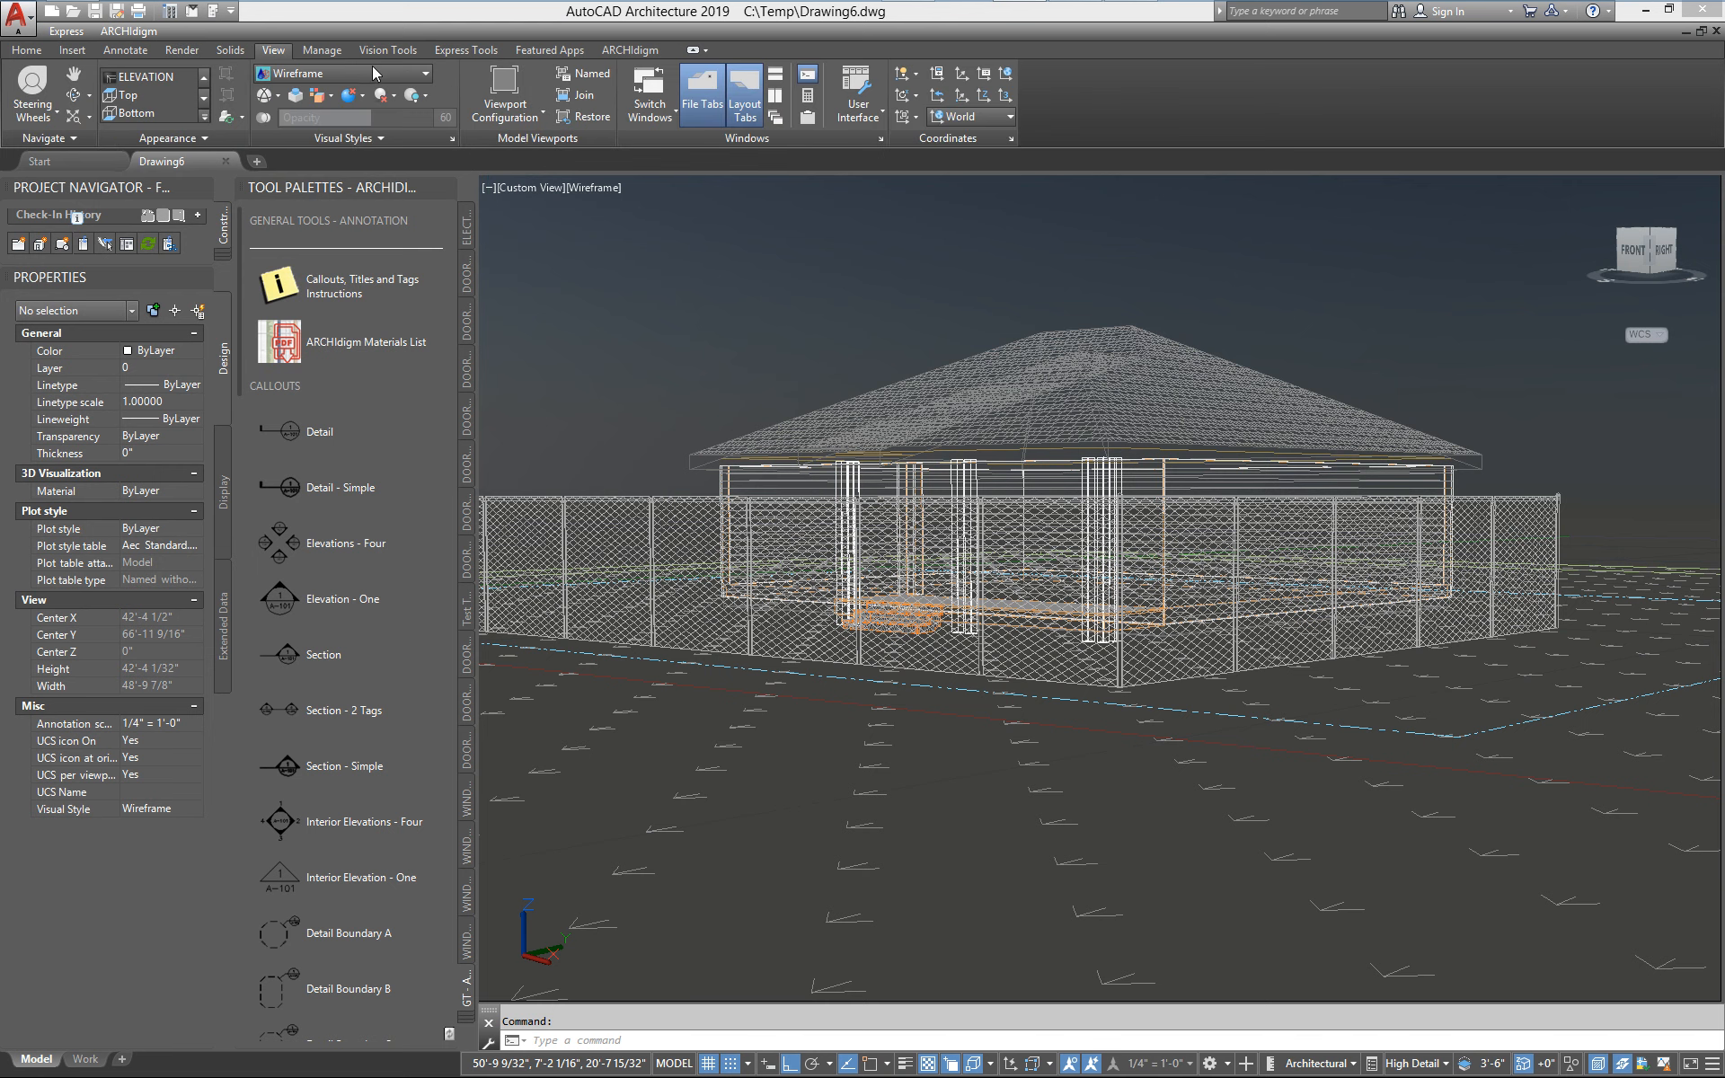
click(326, 77)
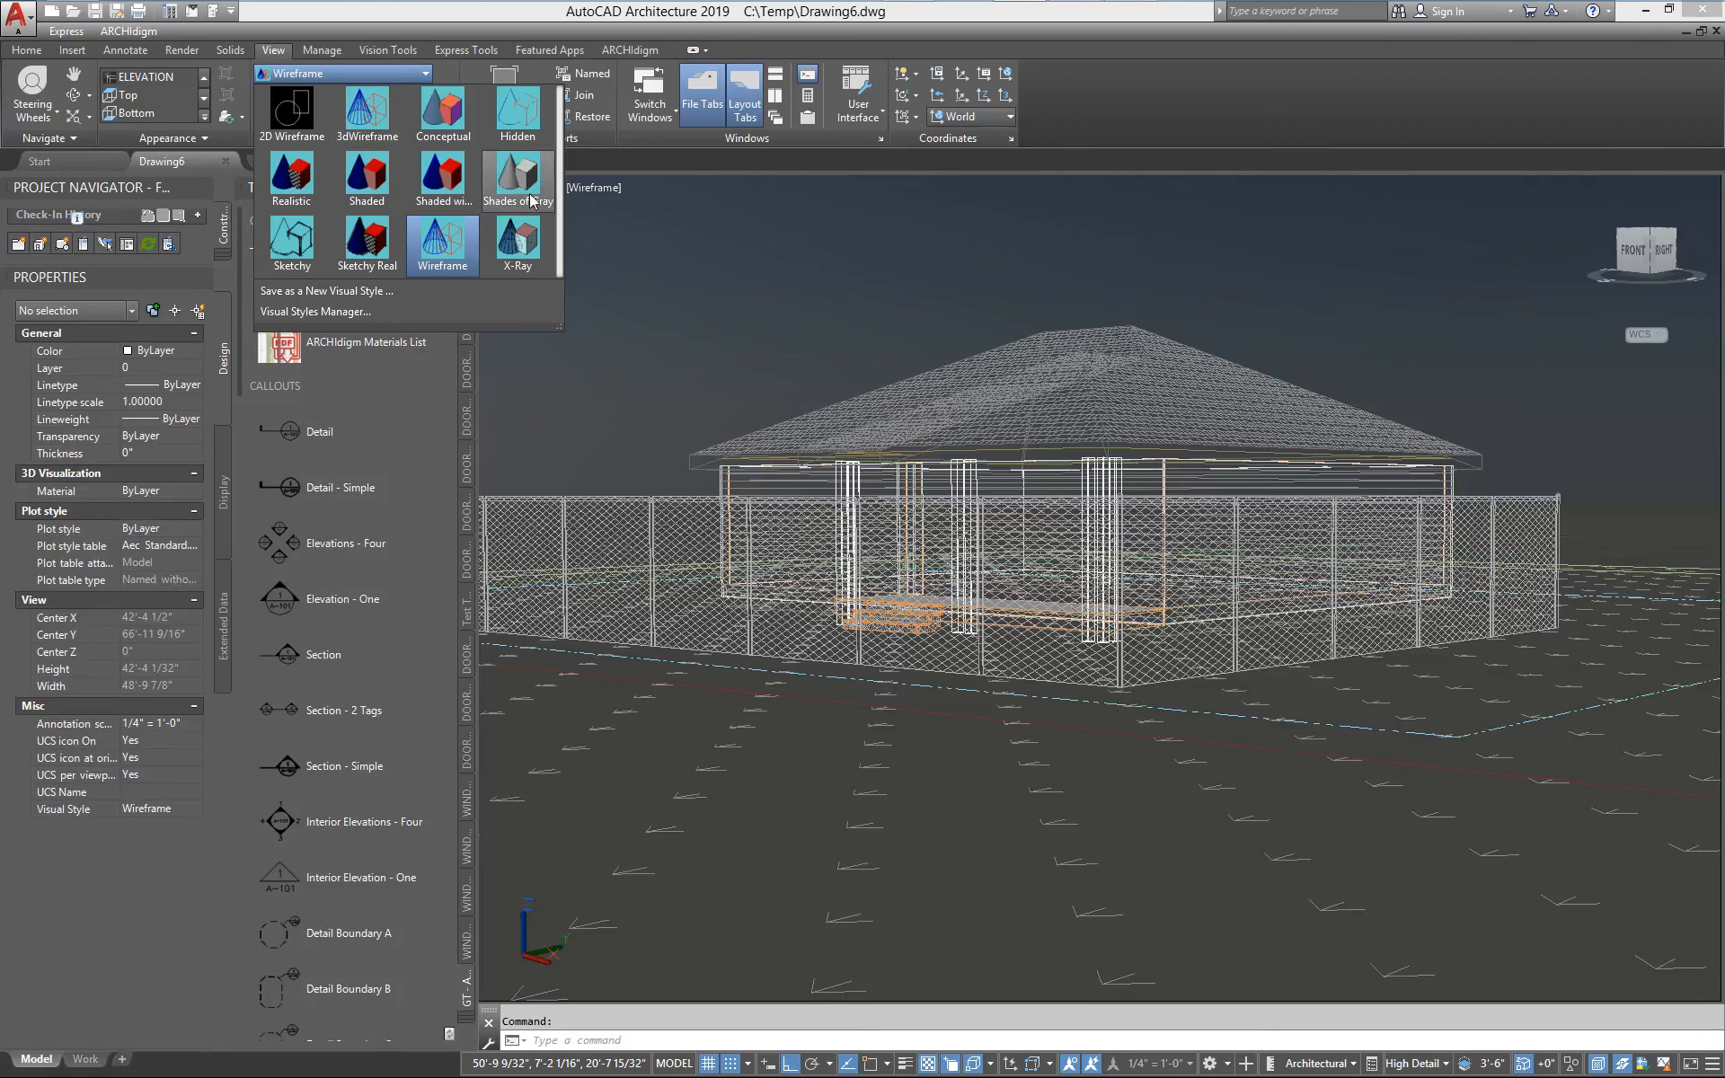
click(282, 182)
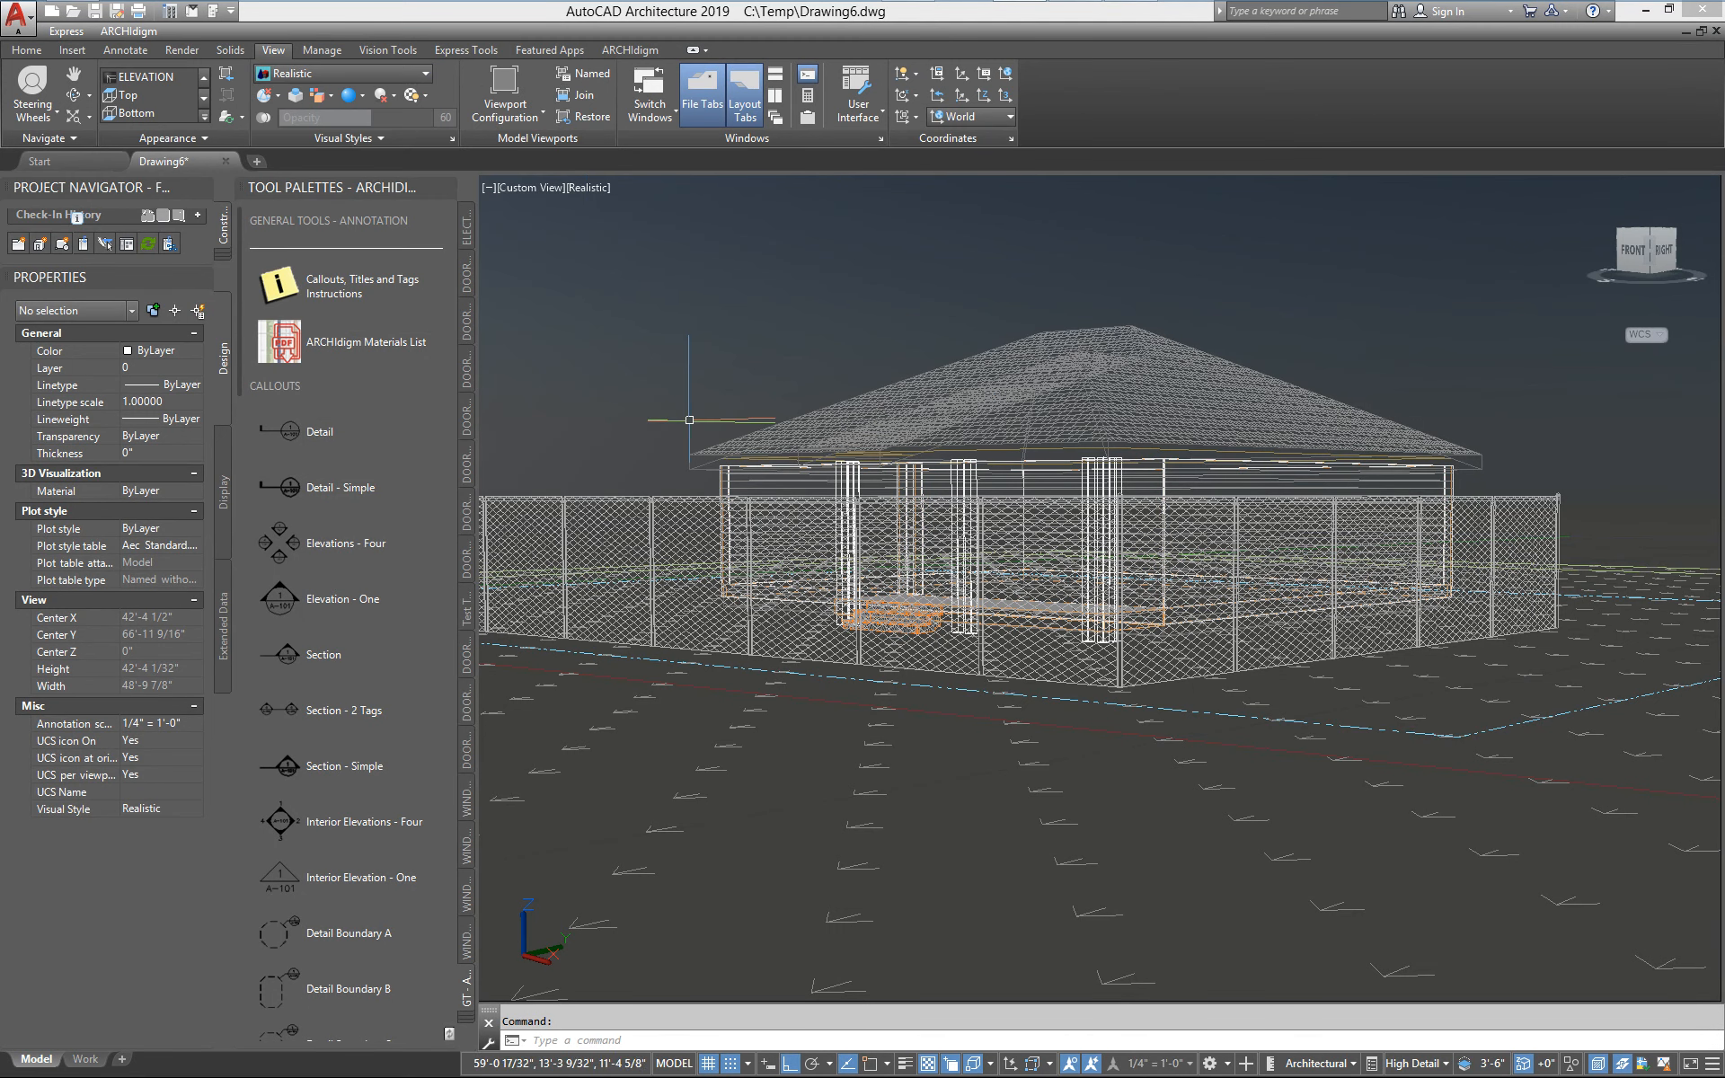
click(633, 349)
click(332, 73)
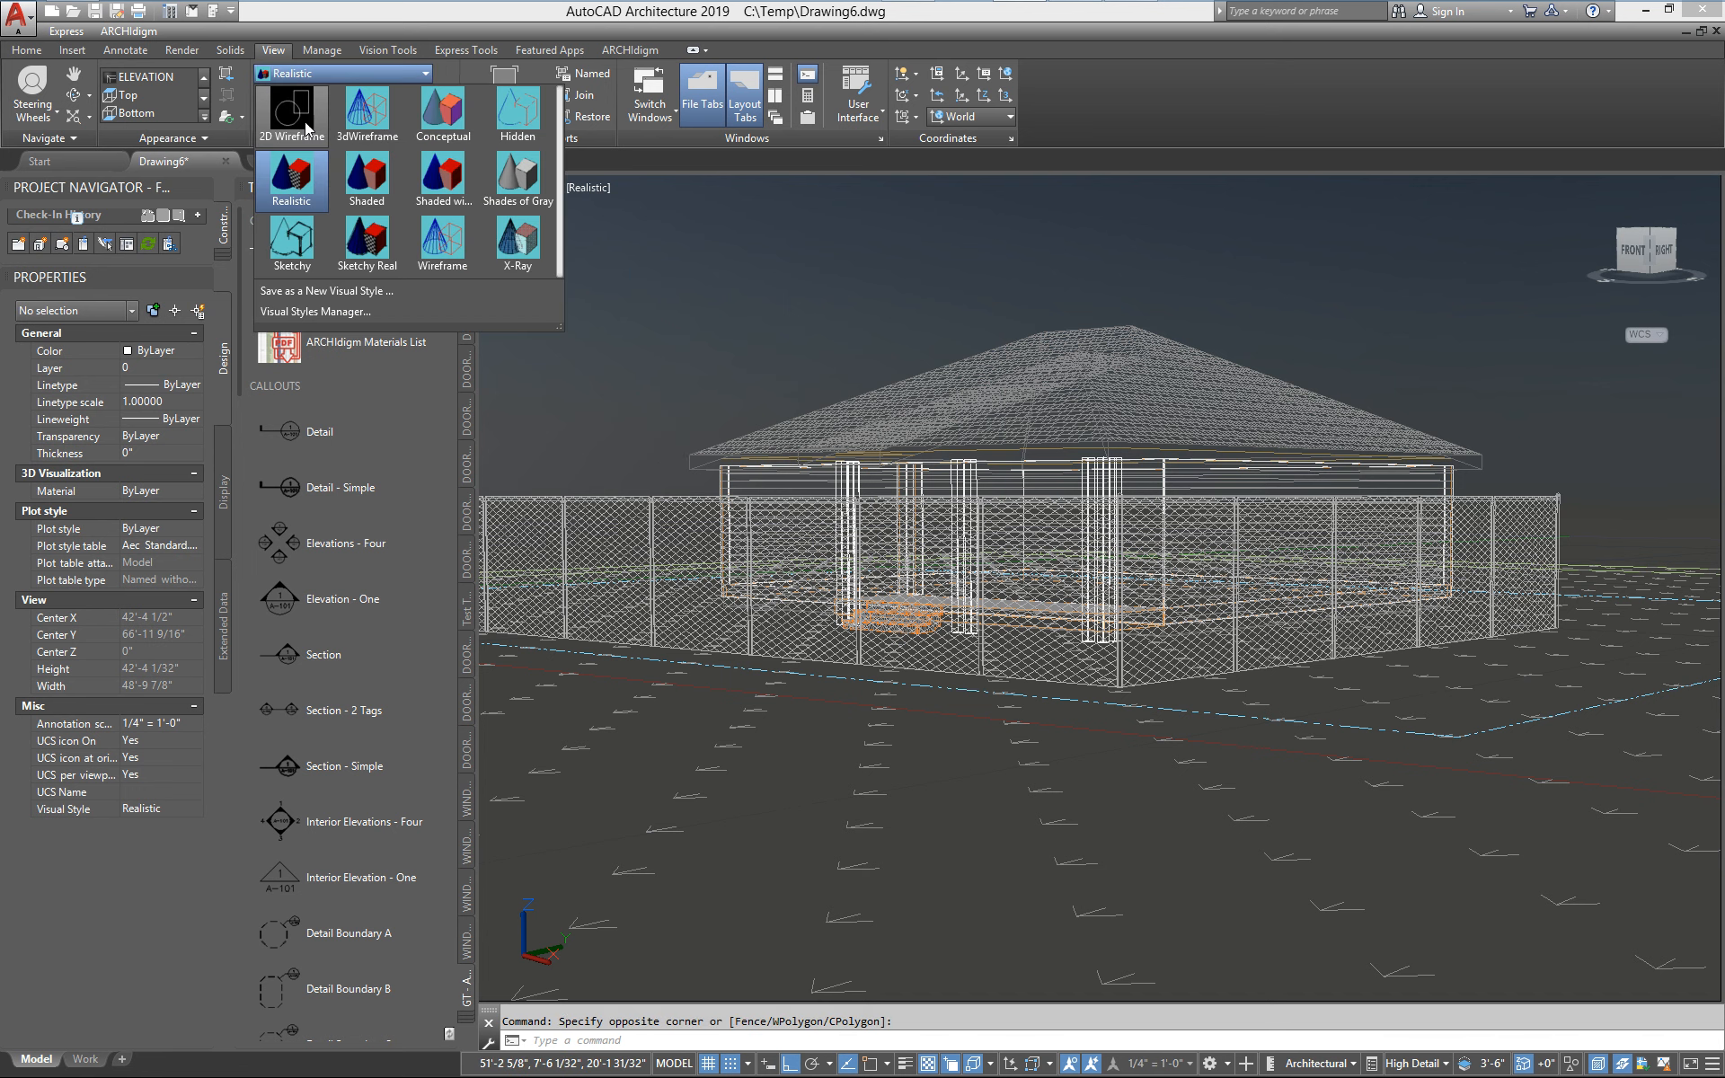
click(292, 179)
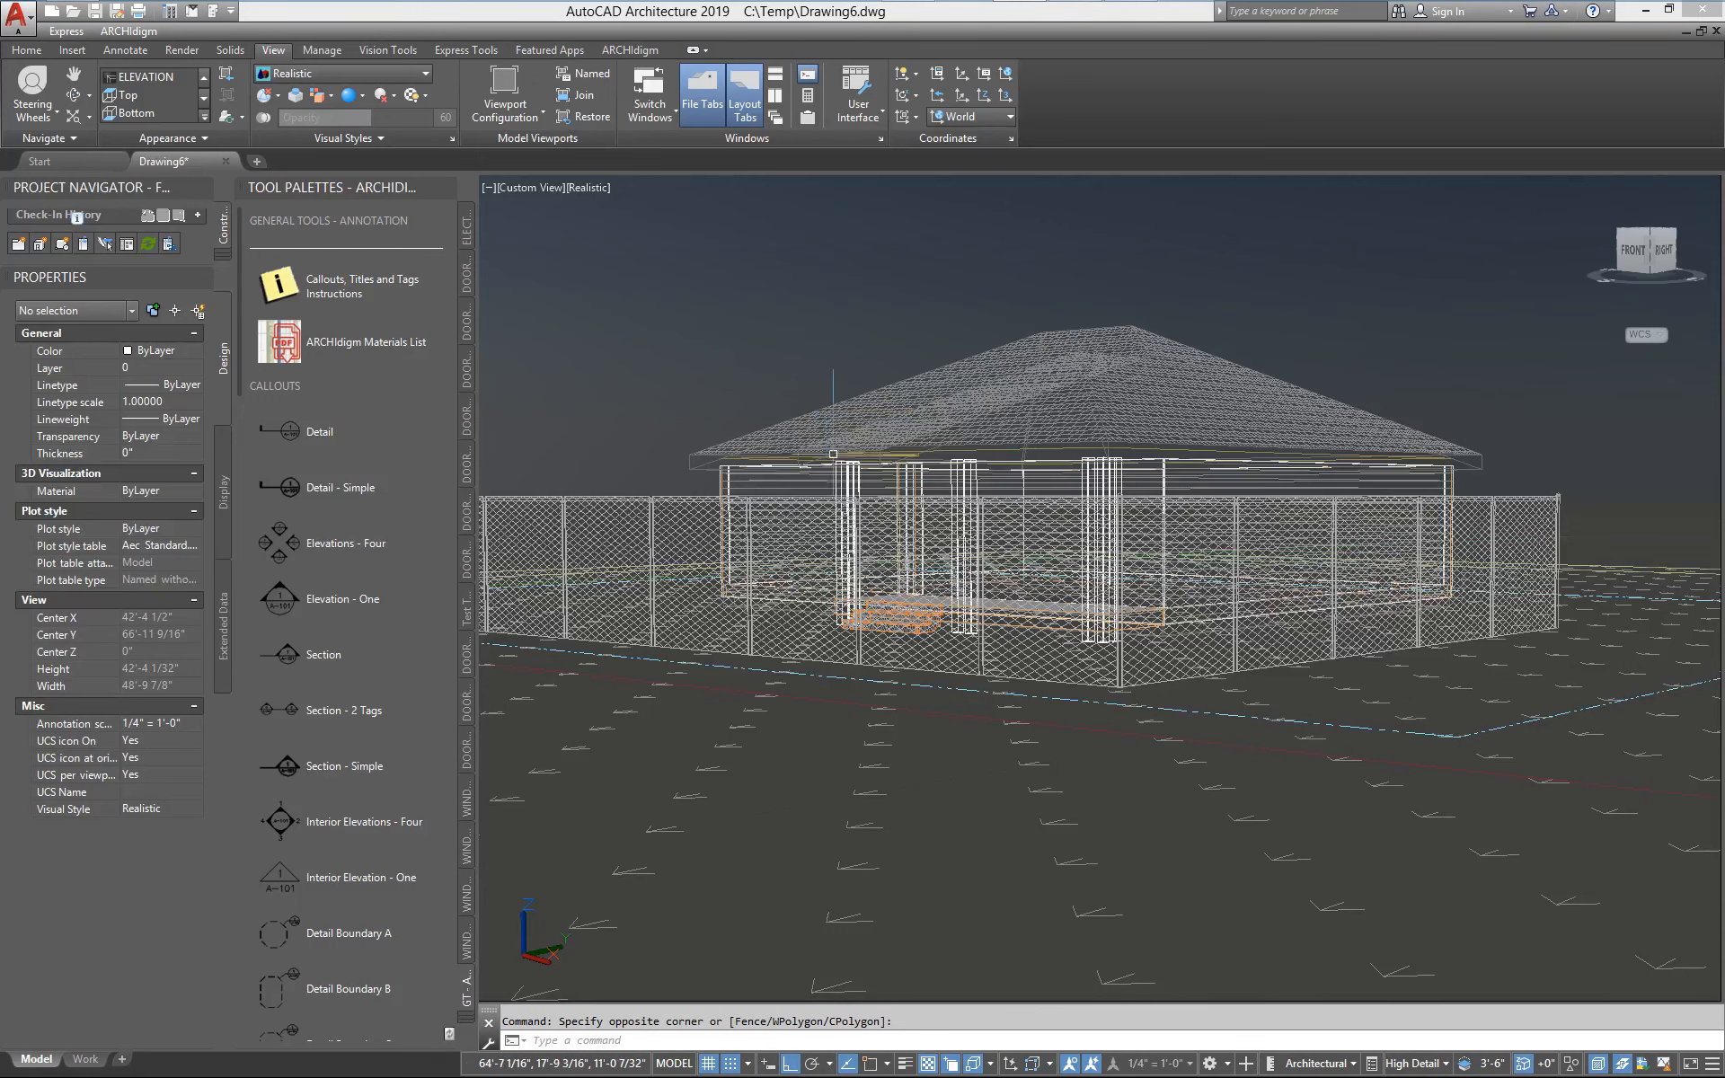
click(359, 74)
click(443, 113)
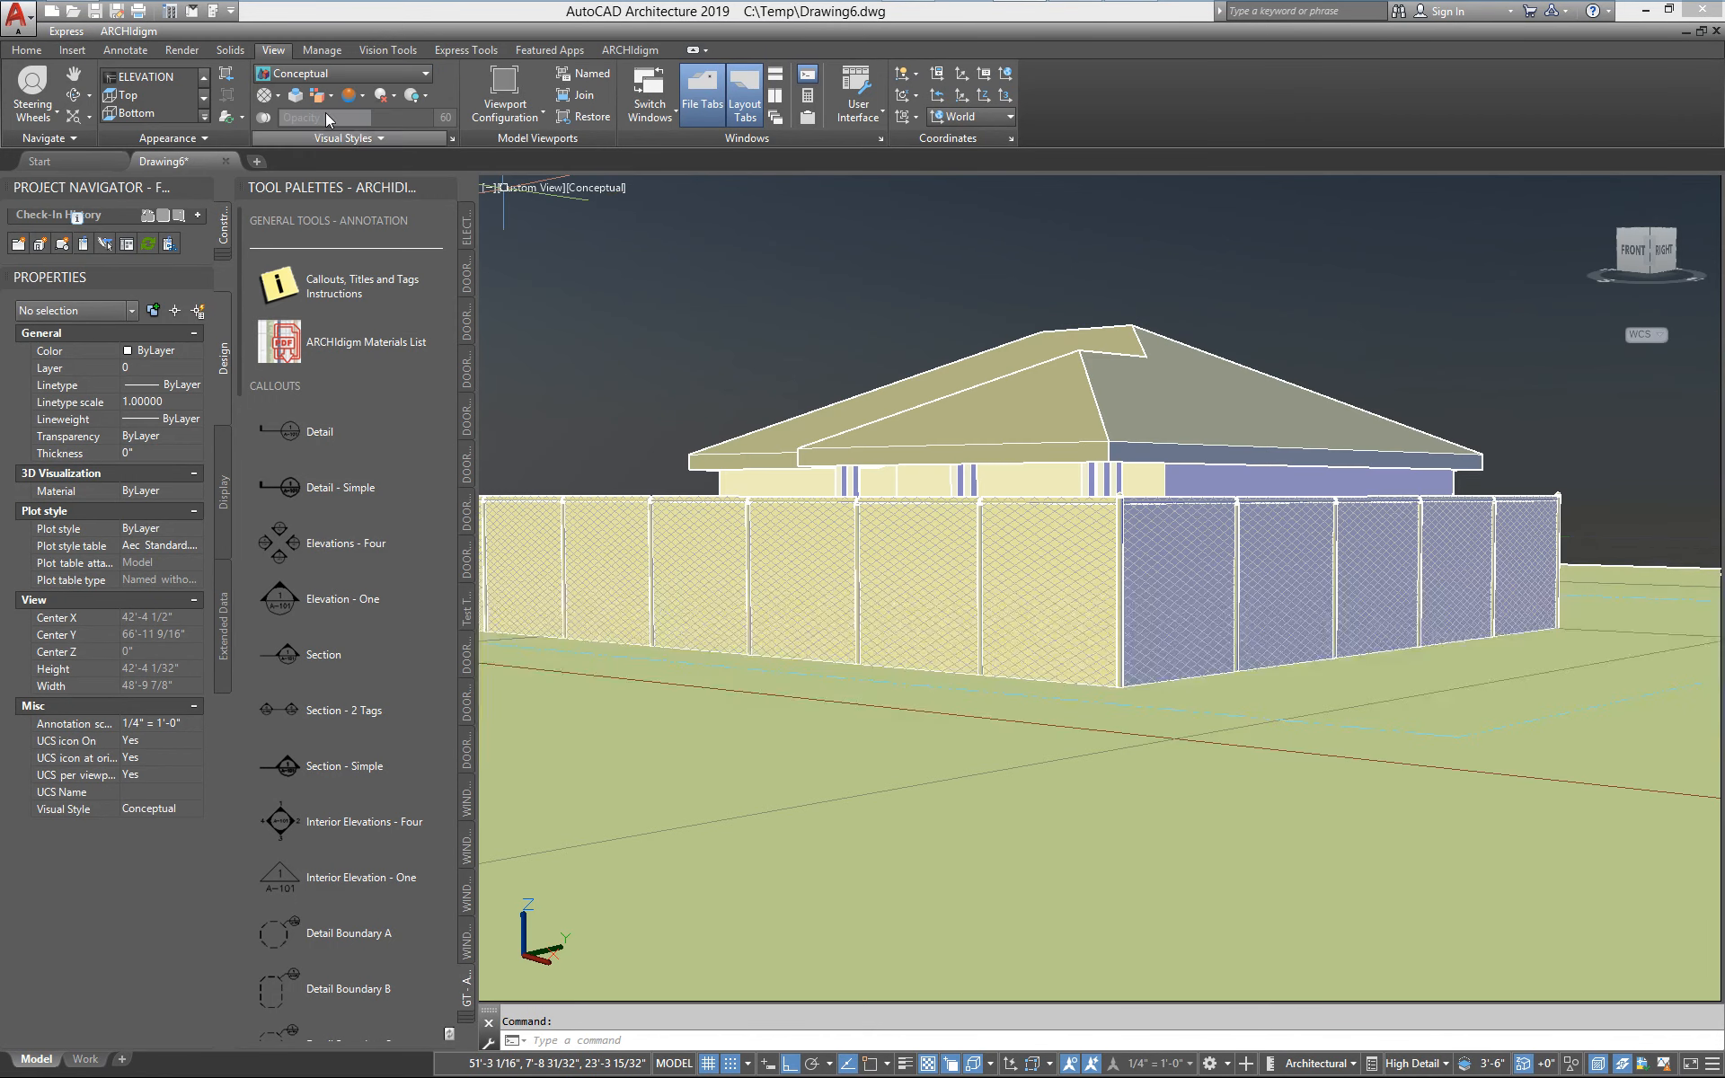
click(319, 75)
click(280, 187)
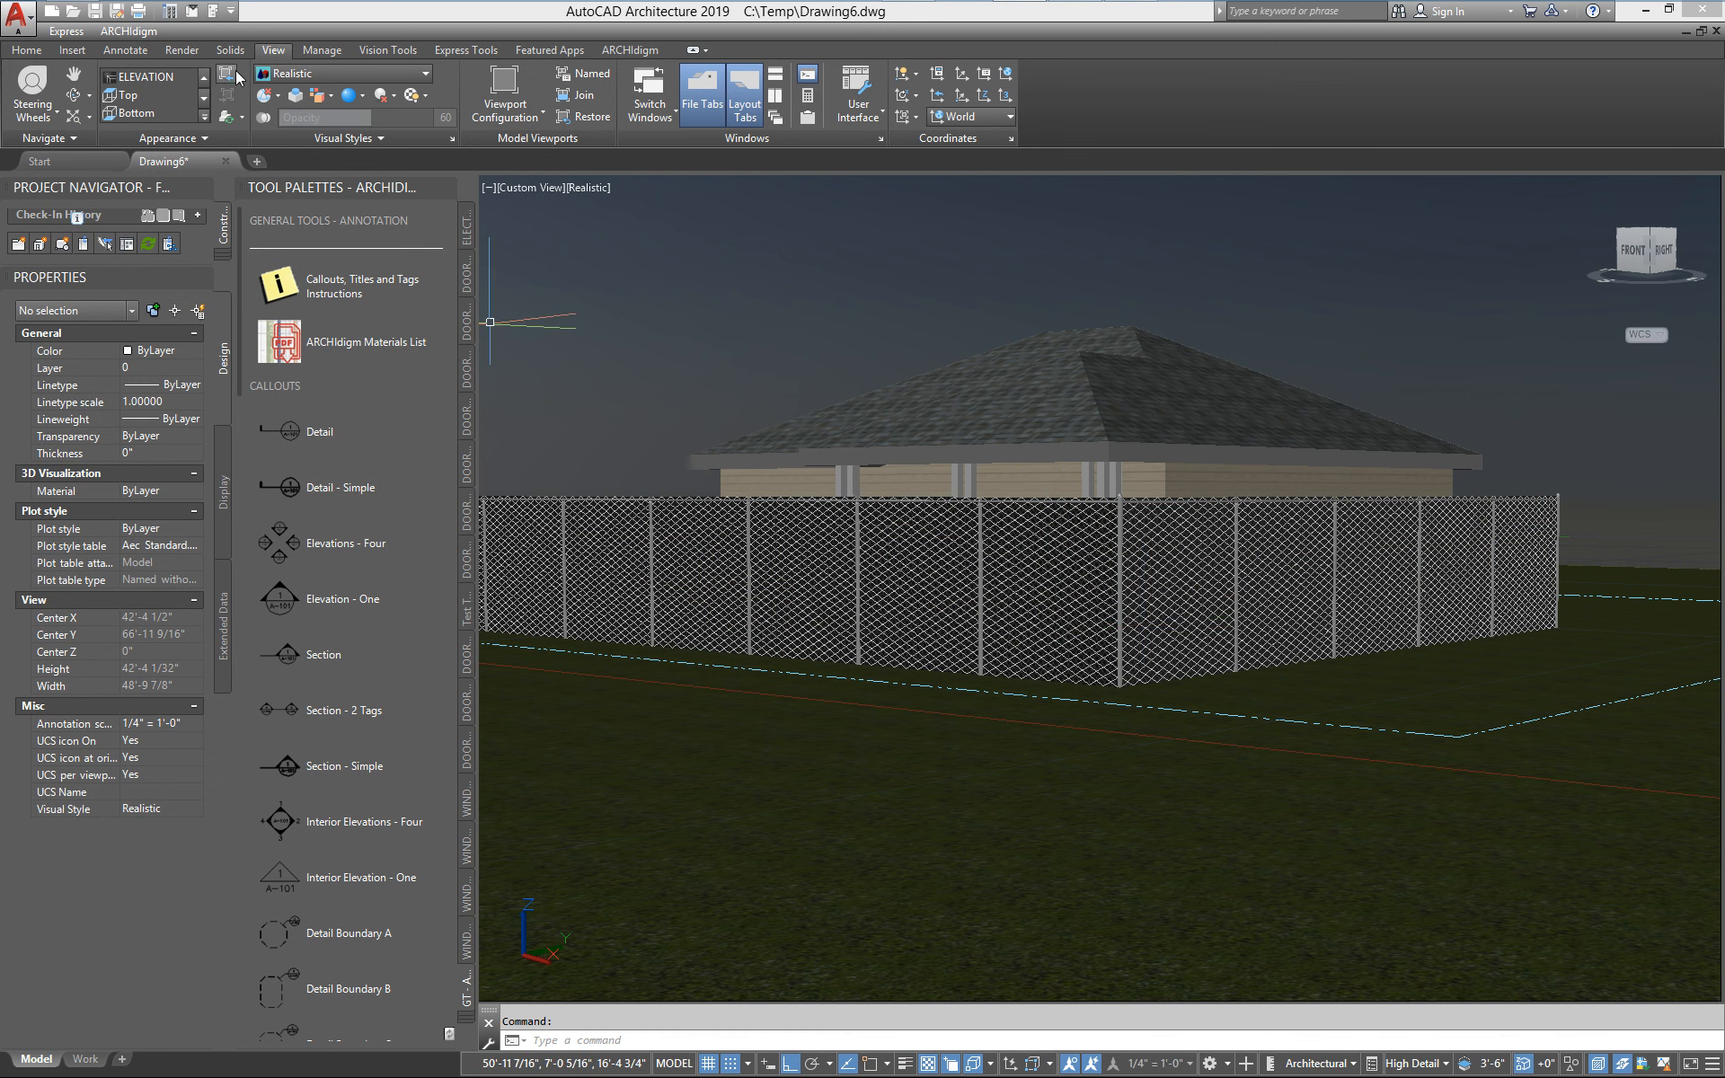
Render the perspective view of the fenced house and widen the render window
click(181, 50)
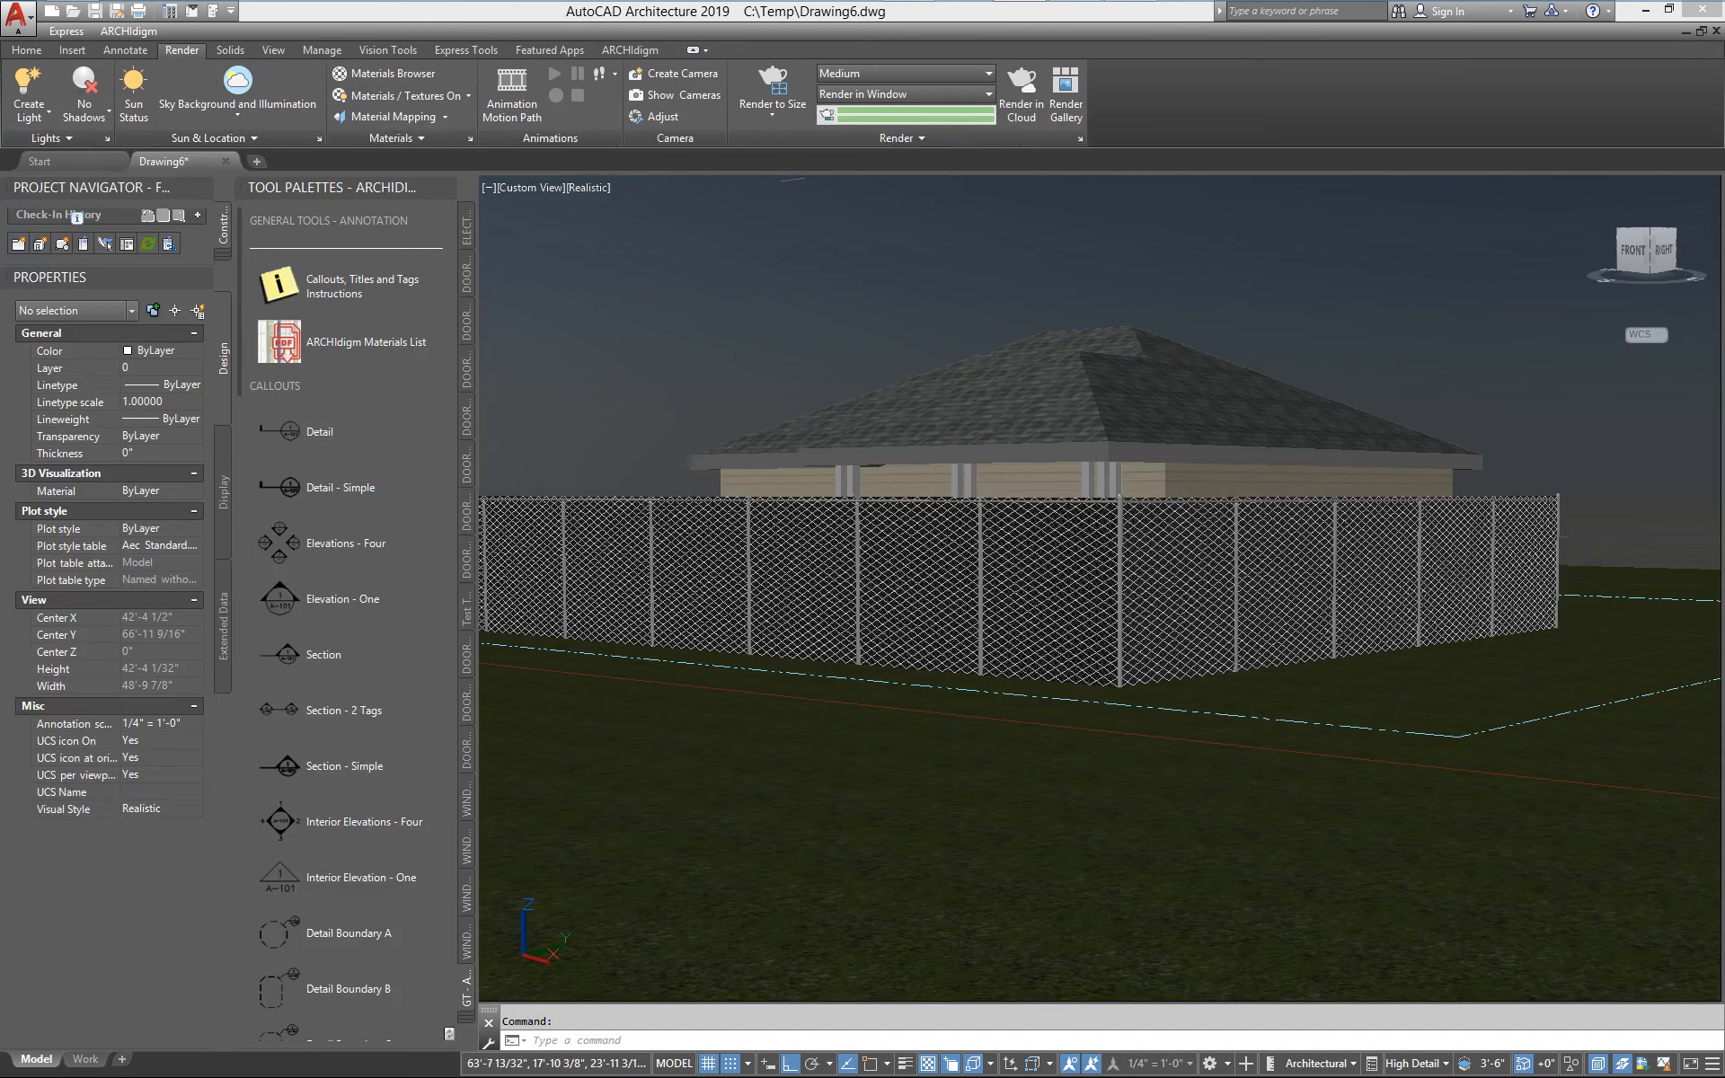
click(772, 94)
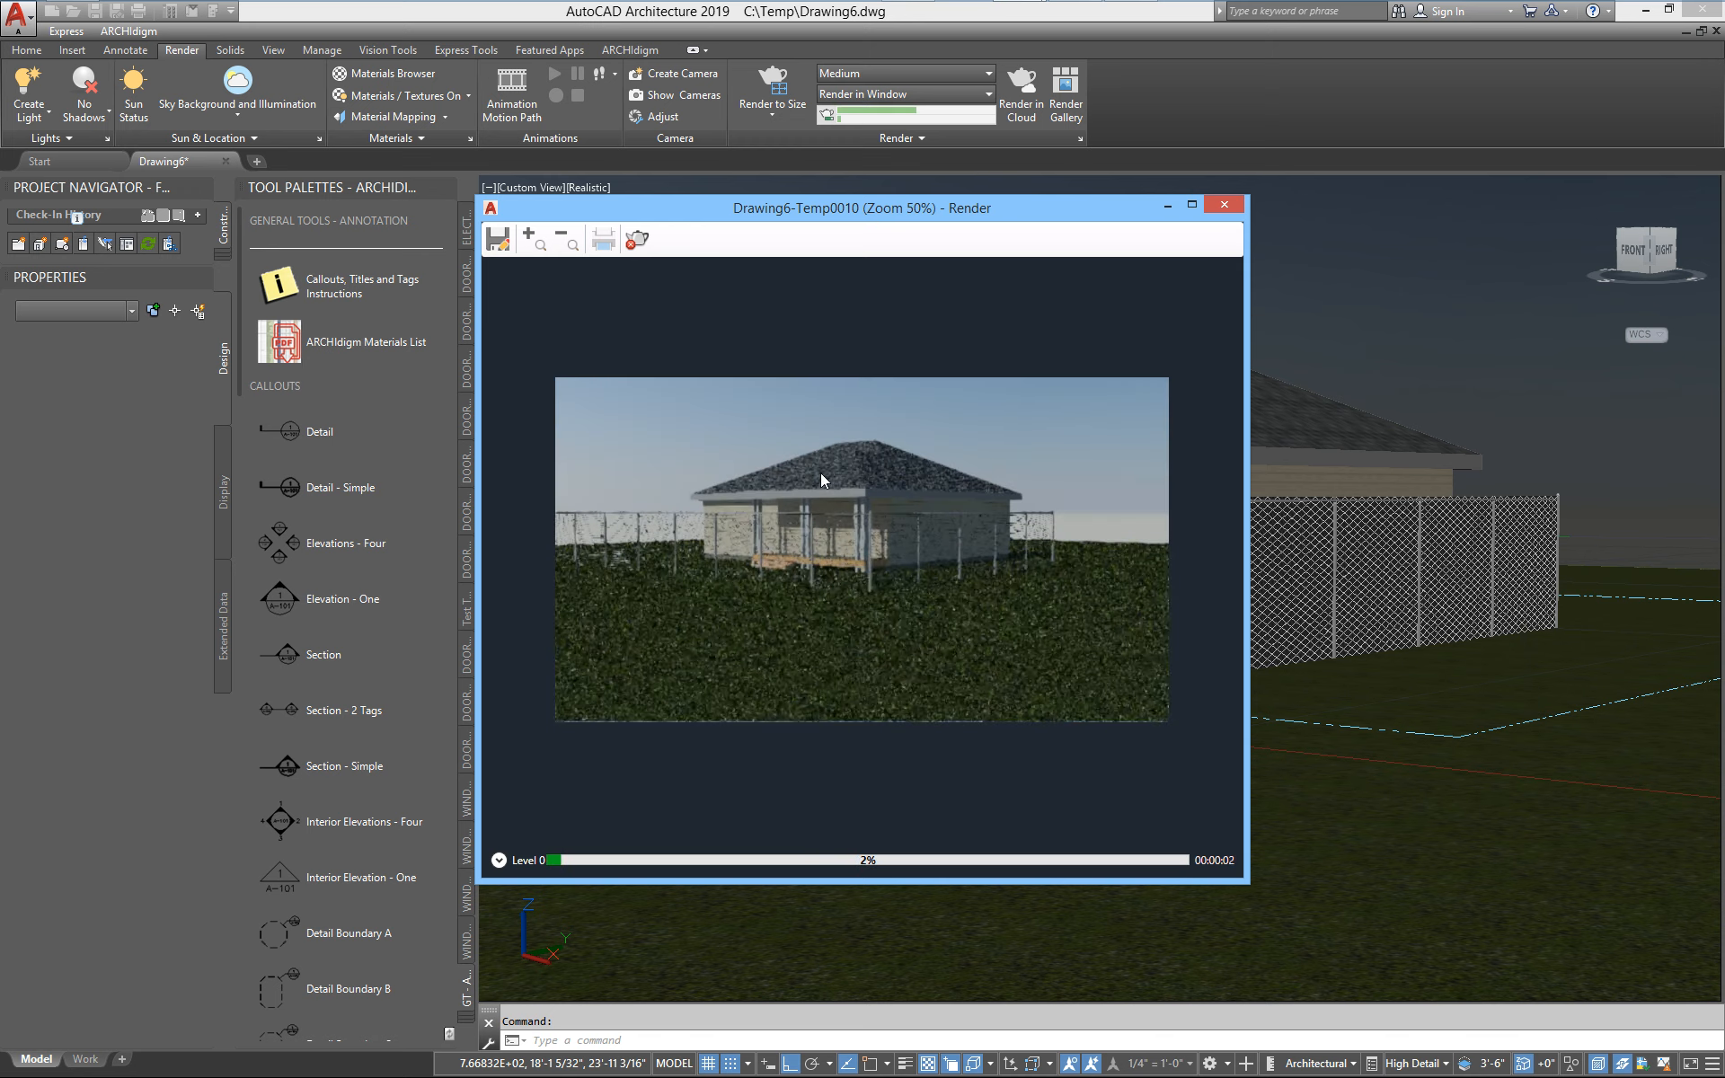
scroll(741, 536, up, 1)
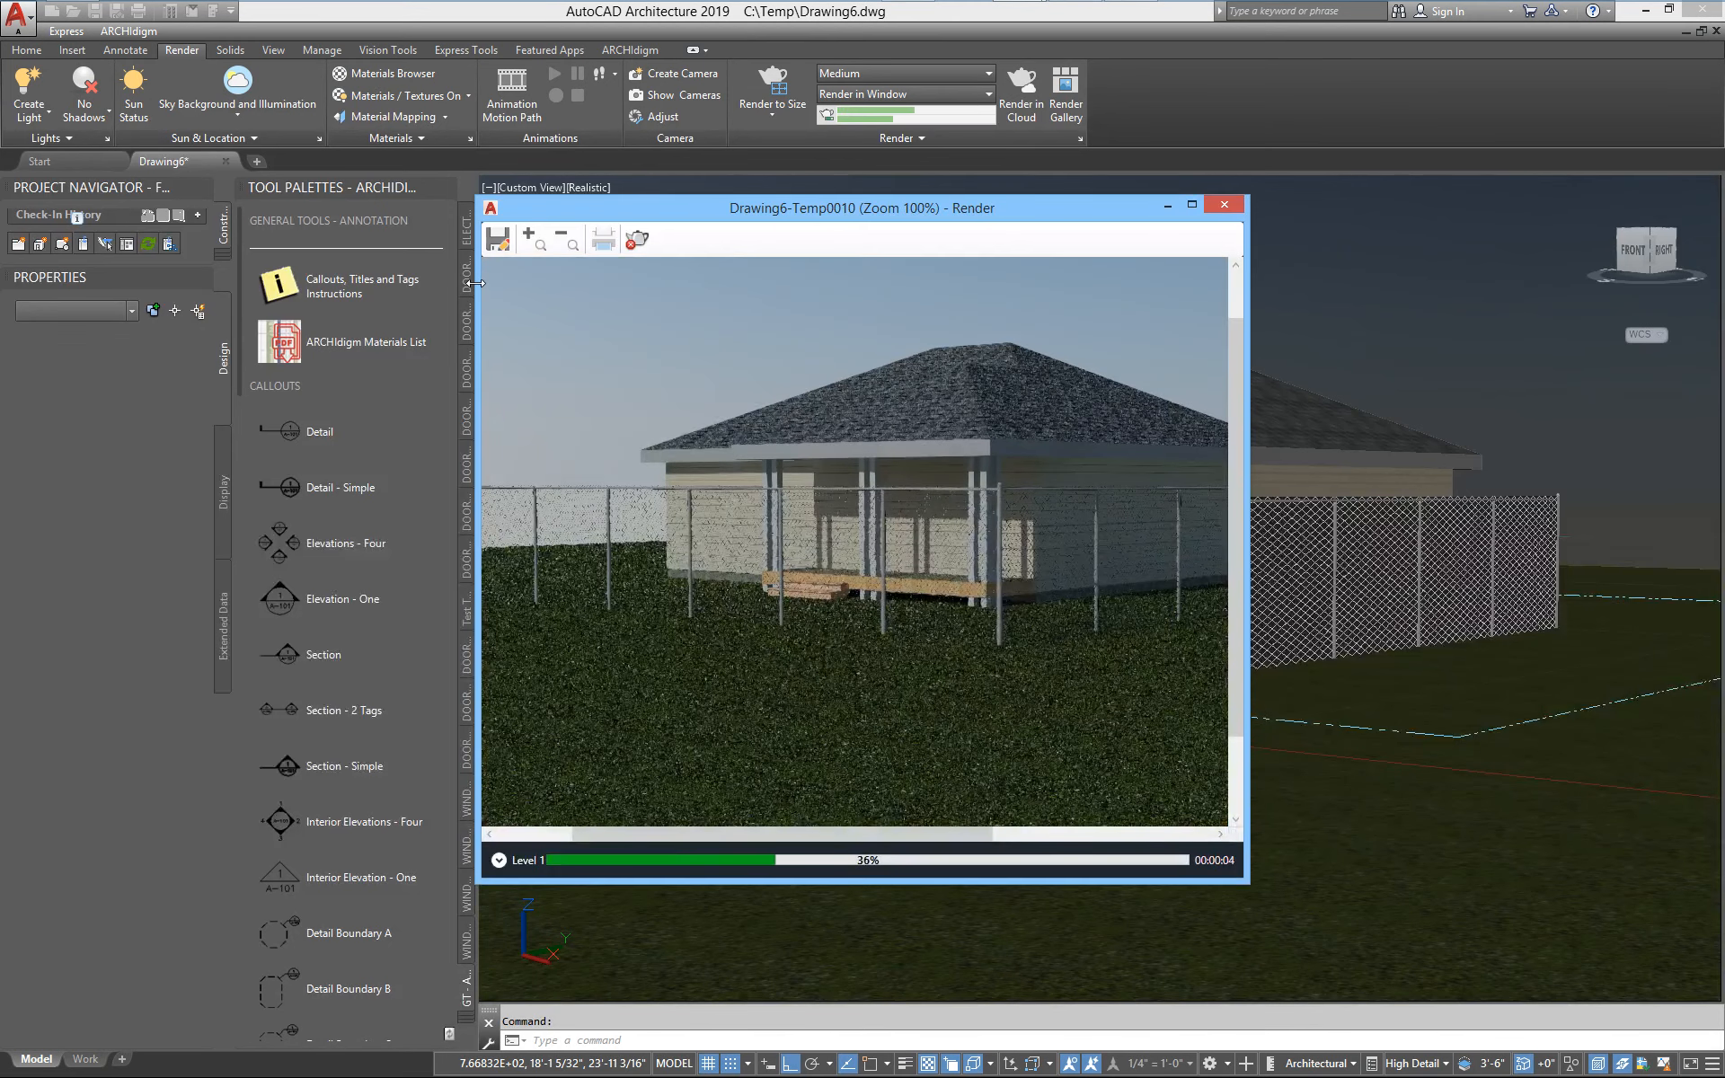
drag(477, 278, 36, 279)
Inspect the fence mesh, posts and porch in the rendering at zoom levels up to 800% and close the render window
scroll(536, 618, up, 2)
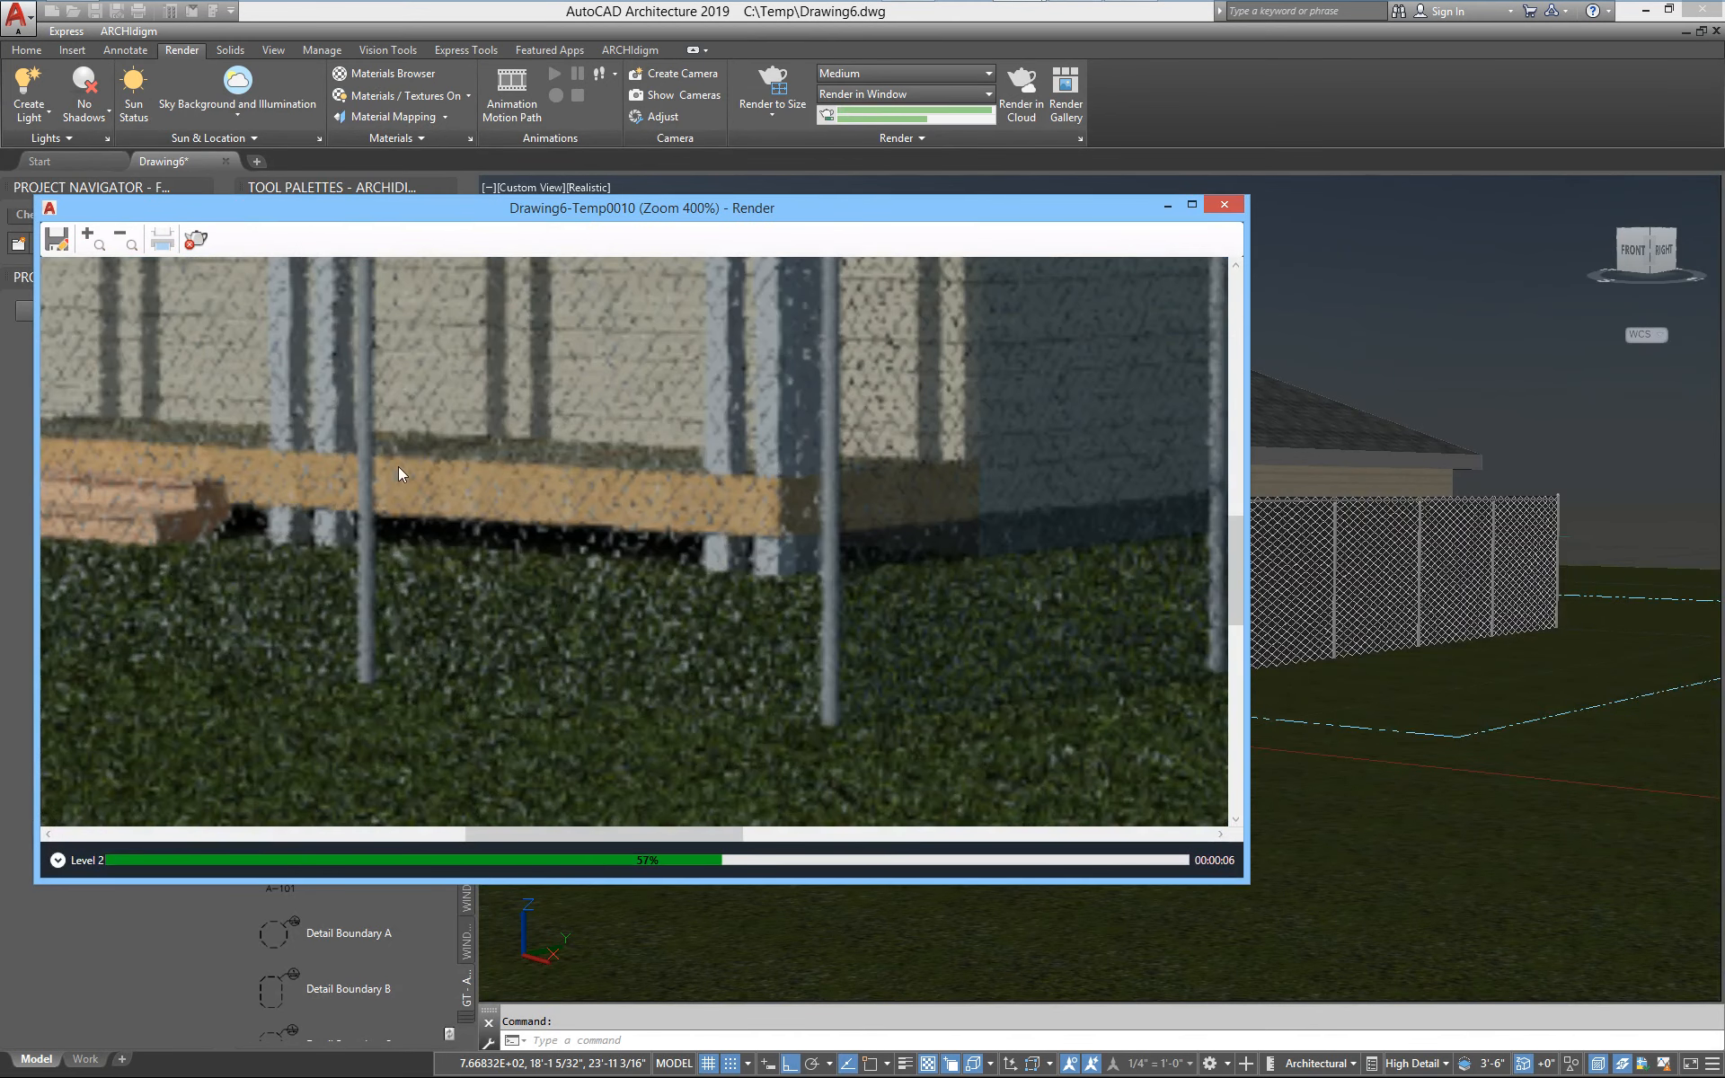
scroll(801, 616, down, 2)
drag(337, 529, 990, 599)
scroll(573, 606, down, 2)
scroll(444, 535, up, 1)
drag(446, 559, 586, 576)
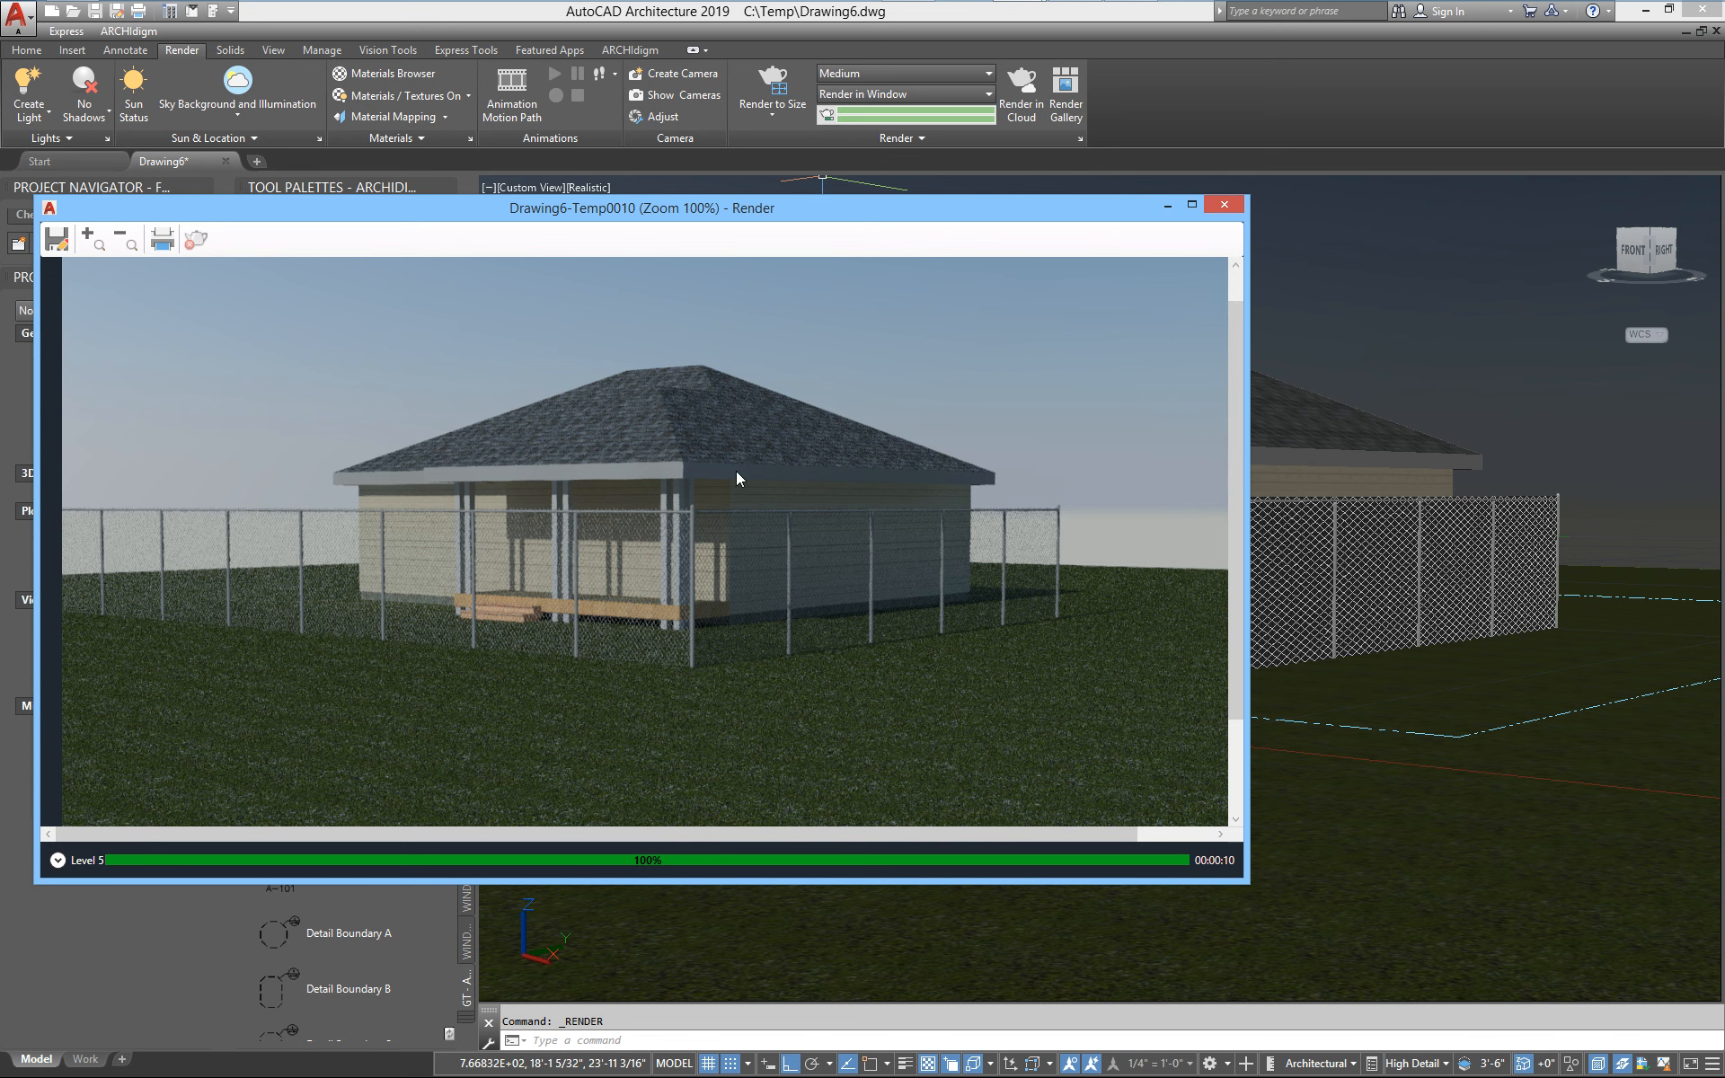
scroll(734, 473, up, 2)
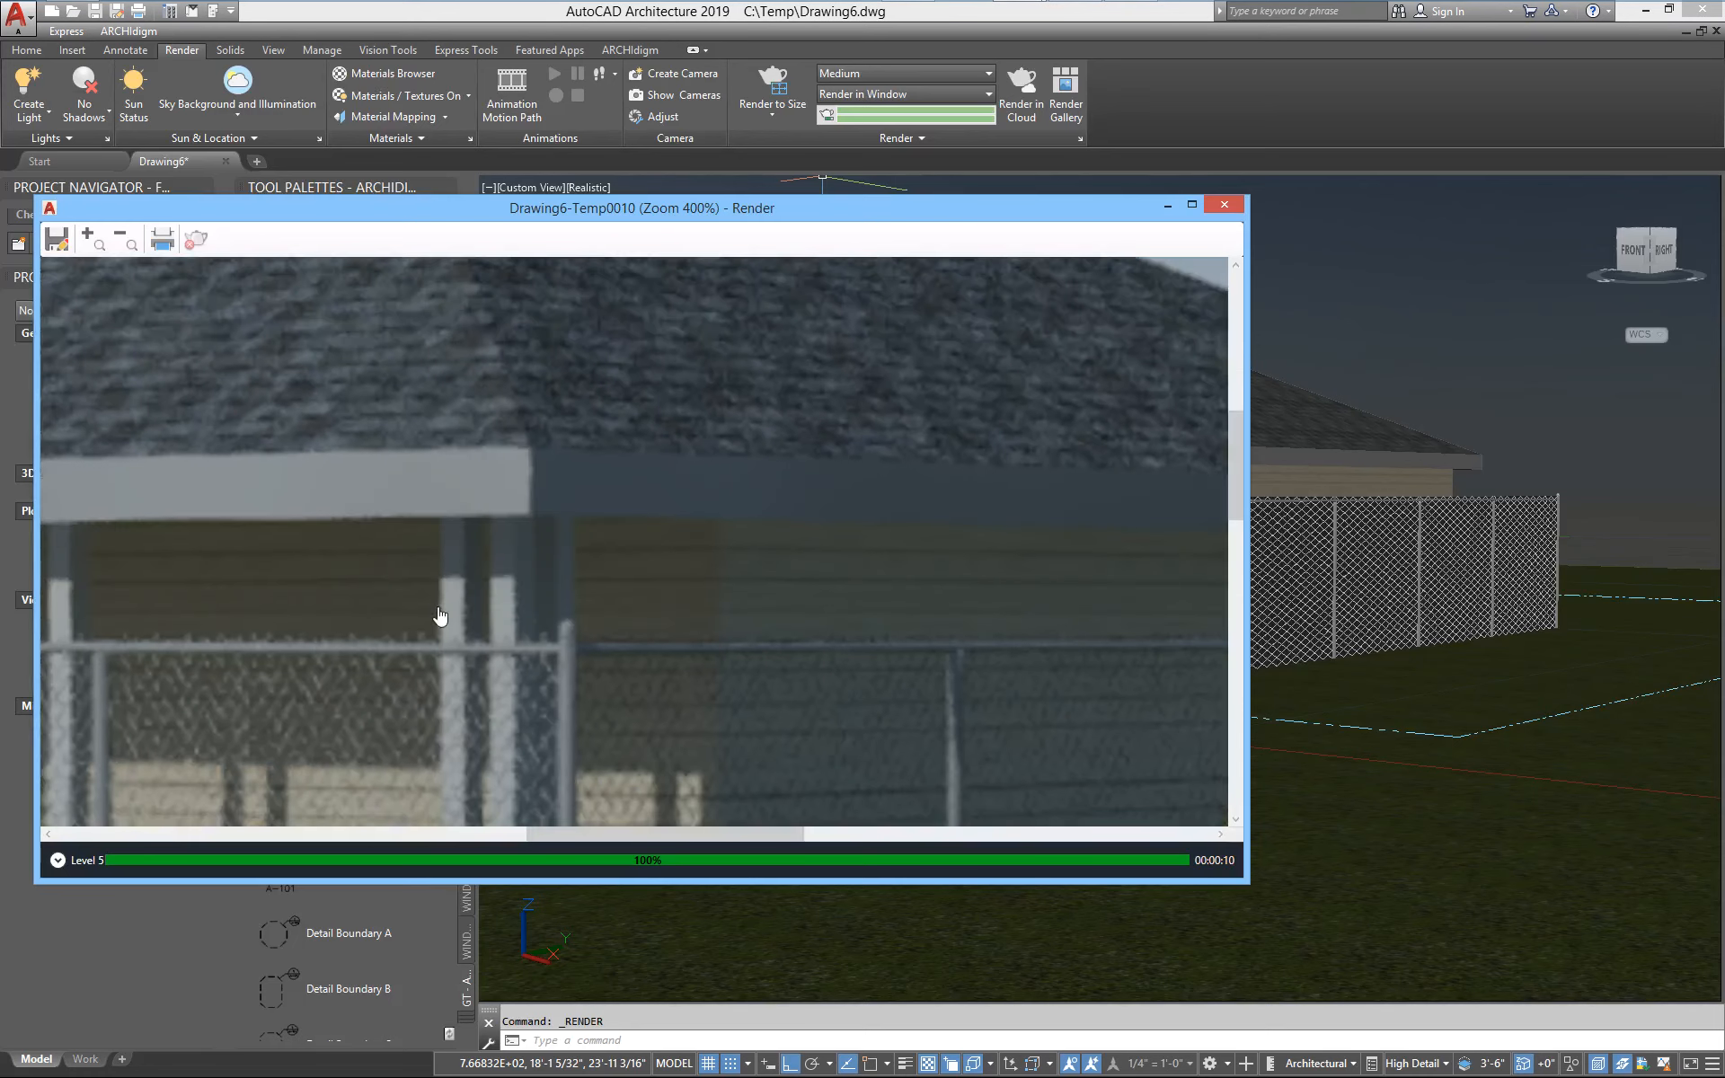
drag(440, 615, 519, 417)
scroll(596, 559, up, 1)
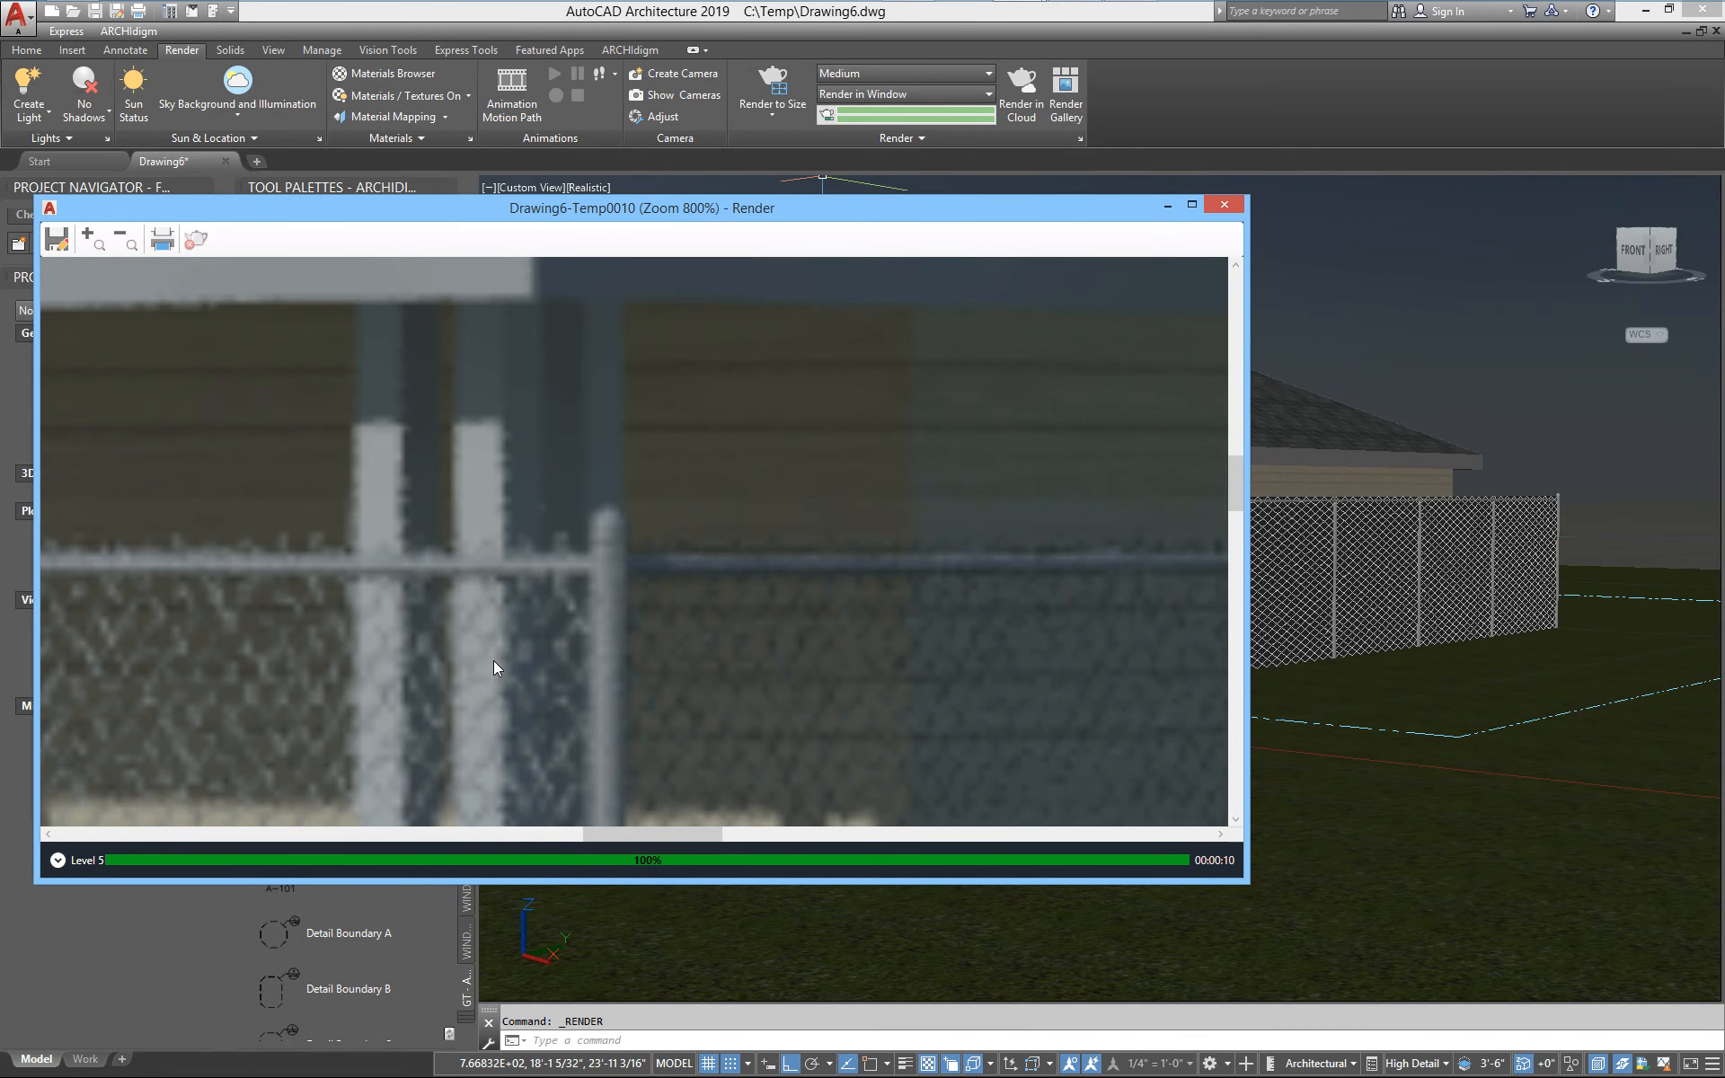
scroll(493, 660, down, 3)
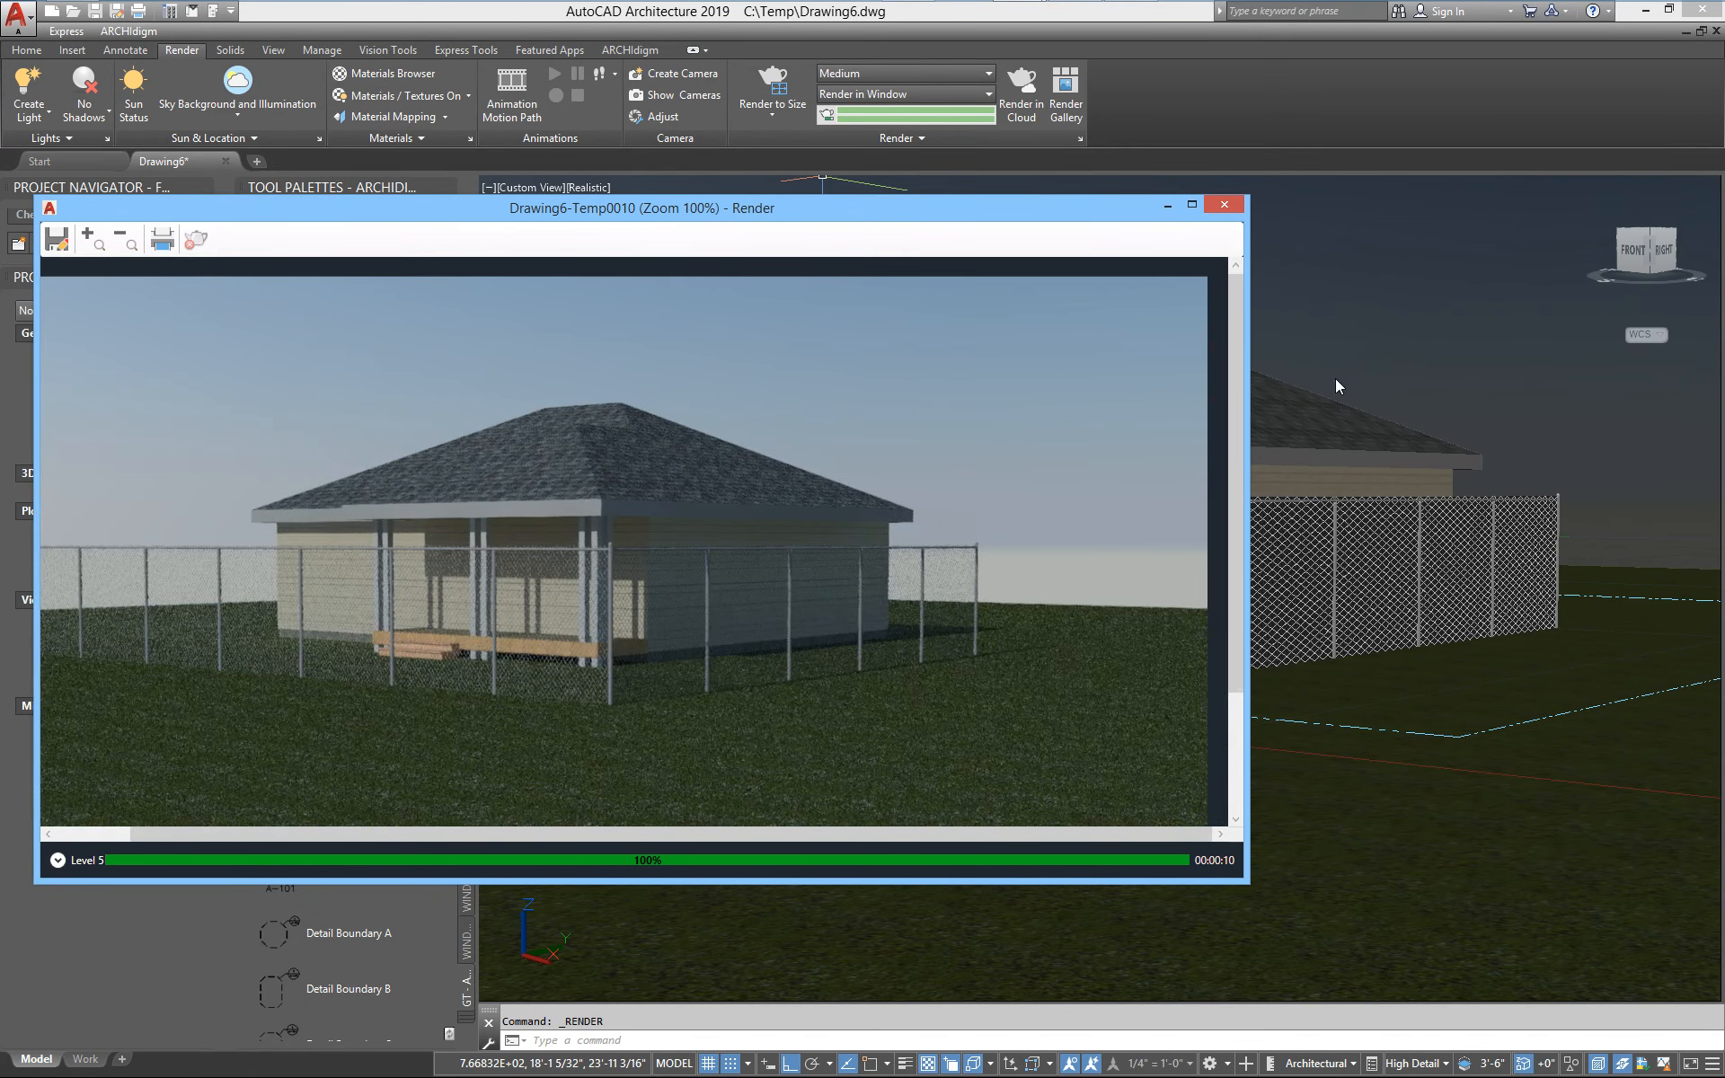
click(1353, 327)
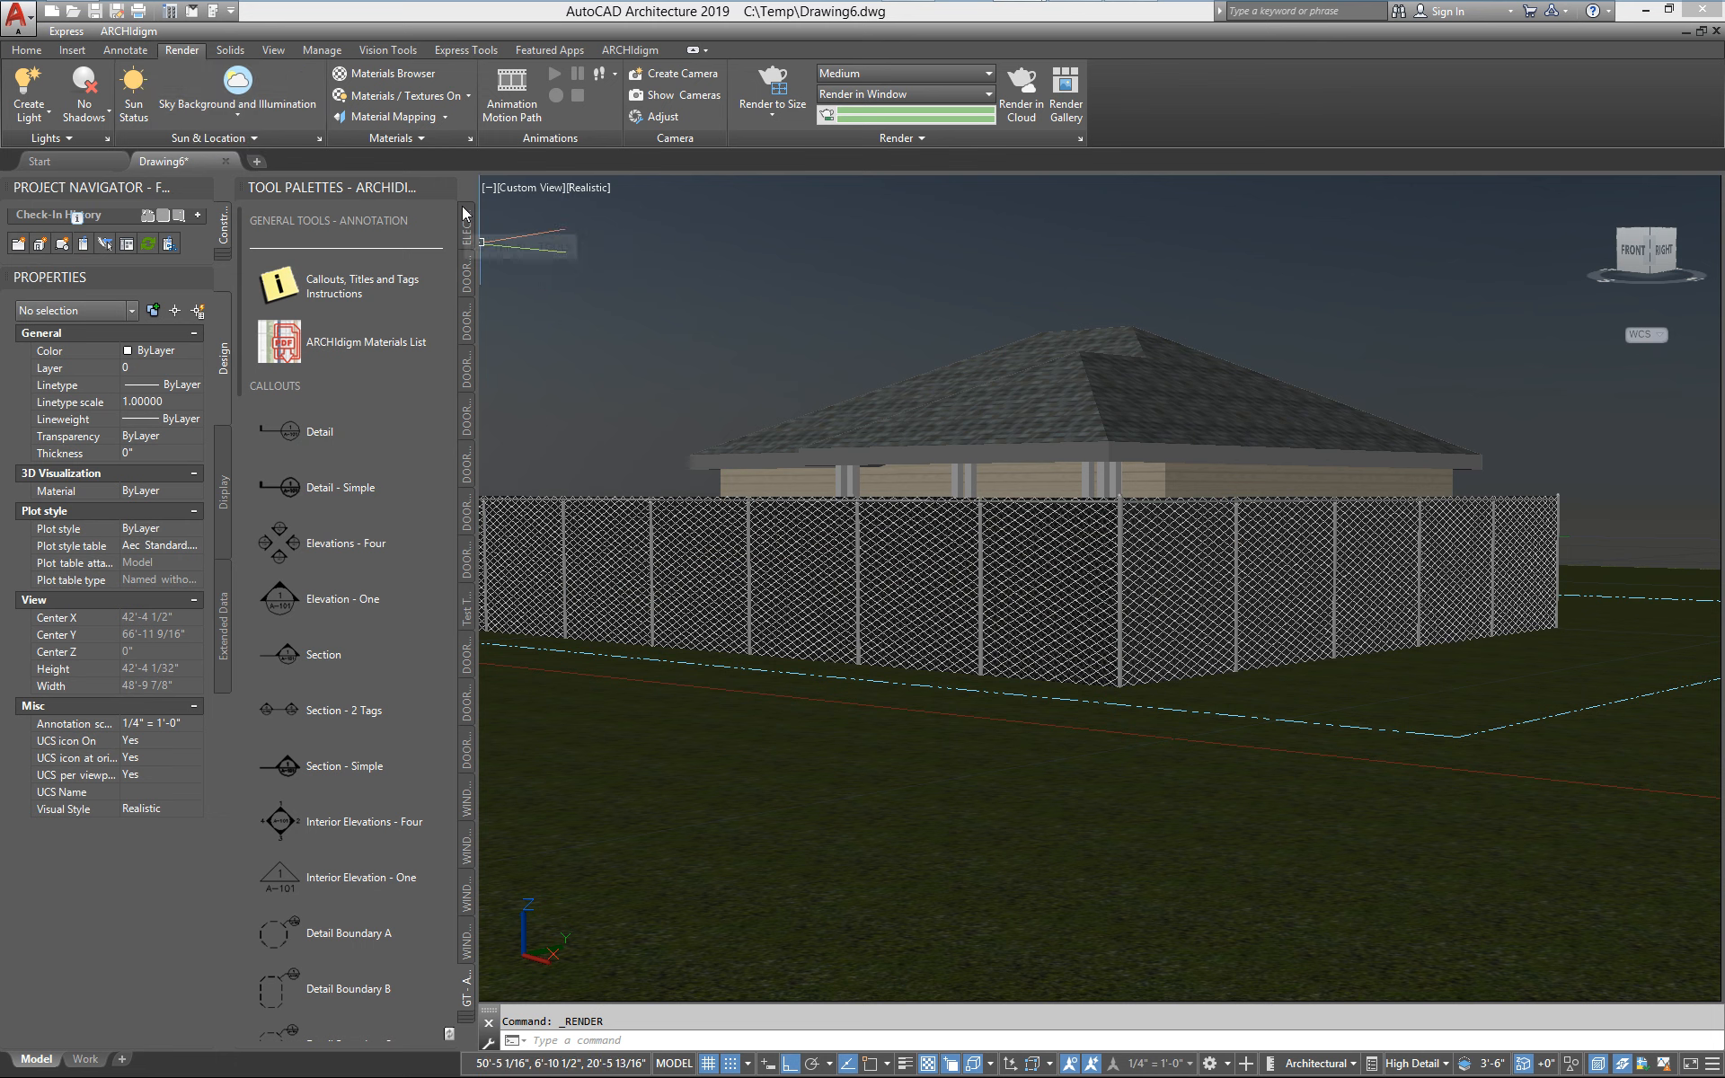
Switch the model to the Top view and set the visual style to 2D Wireframe
click(268, 54)
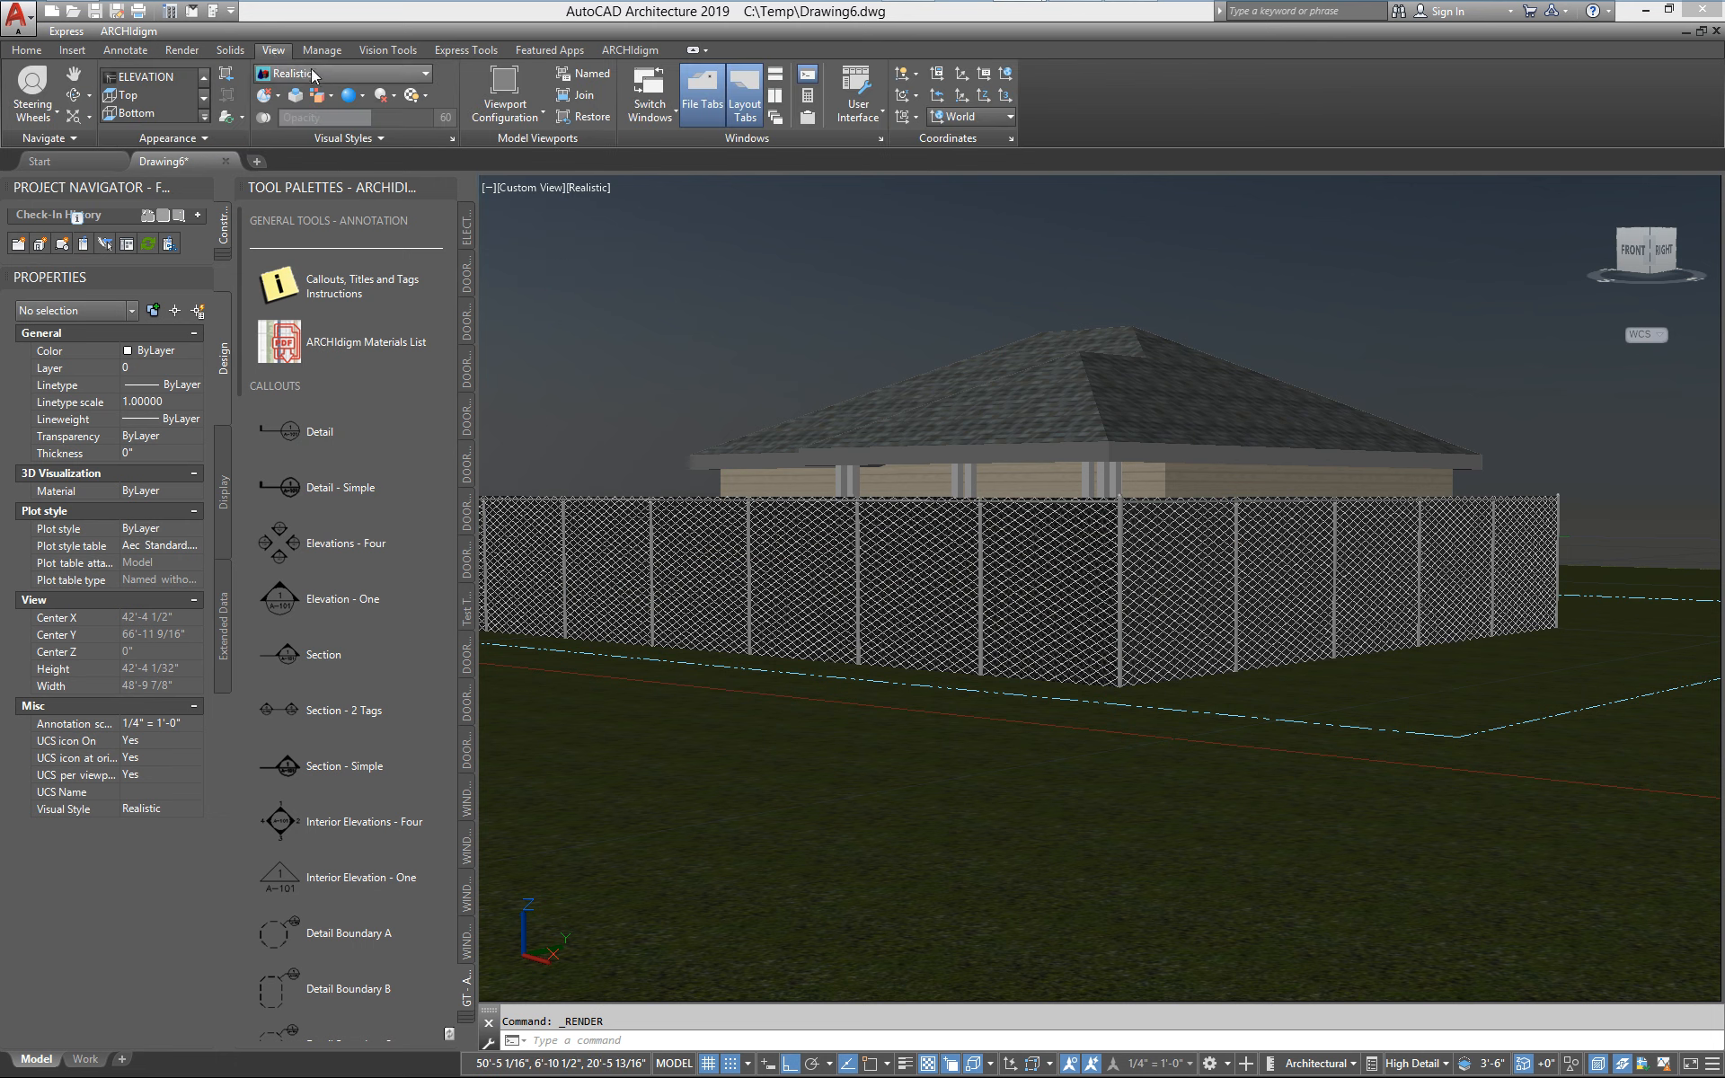
click(190, 93)
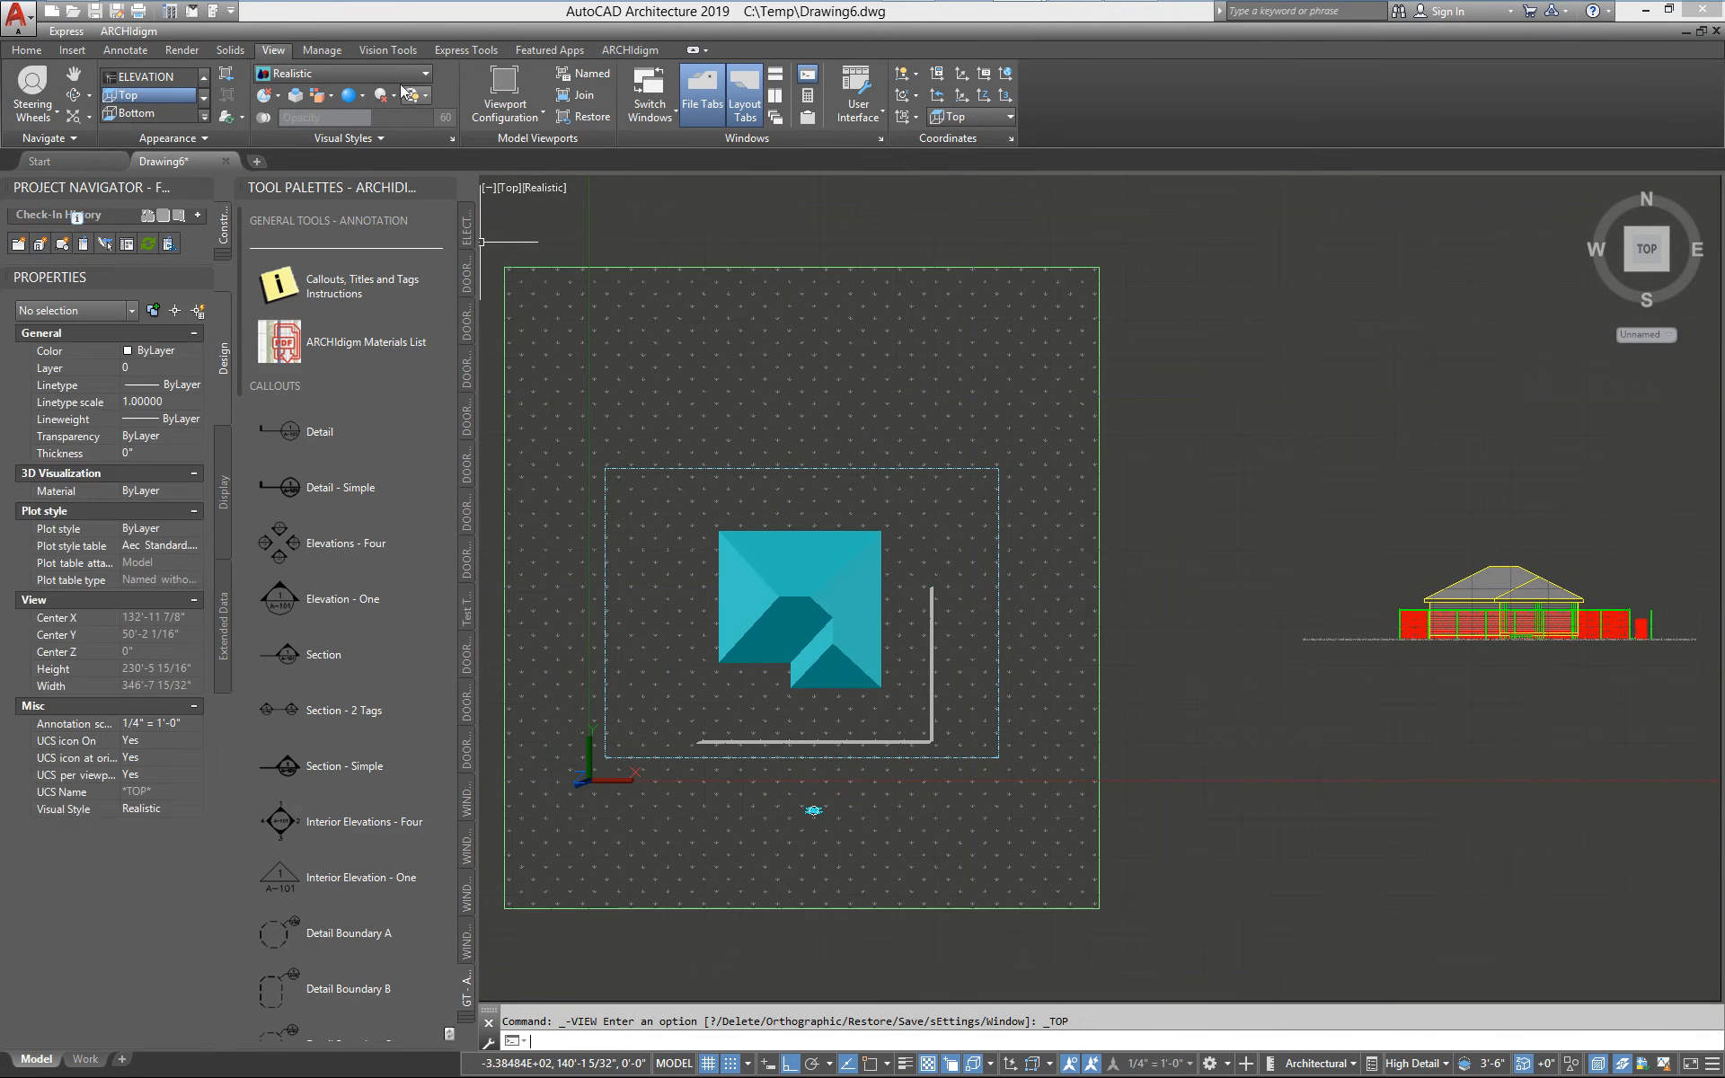
click(342, 73)
click(289, 112)
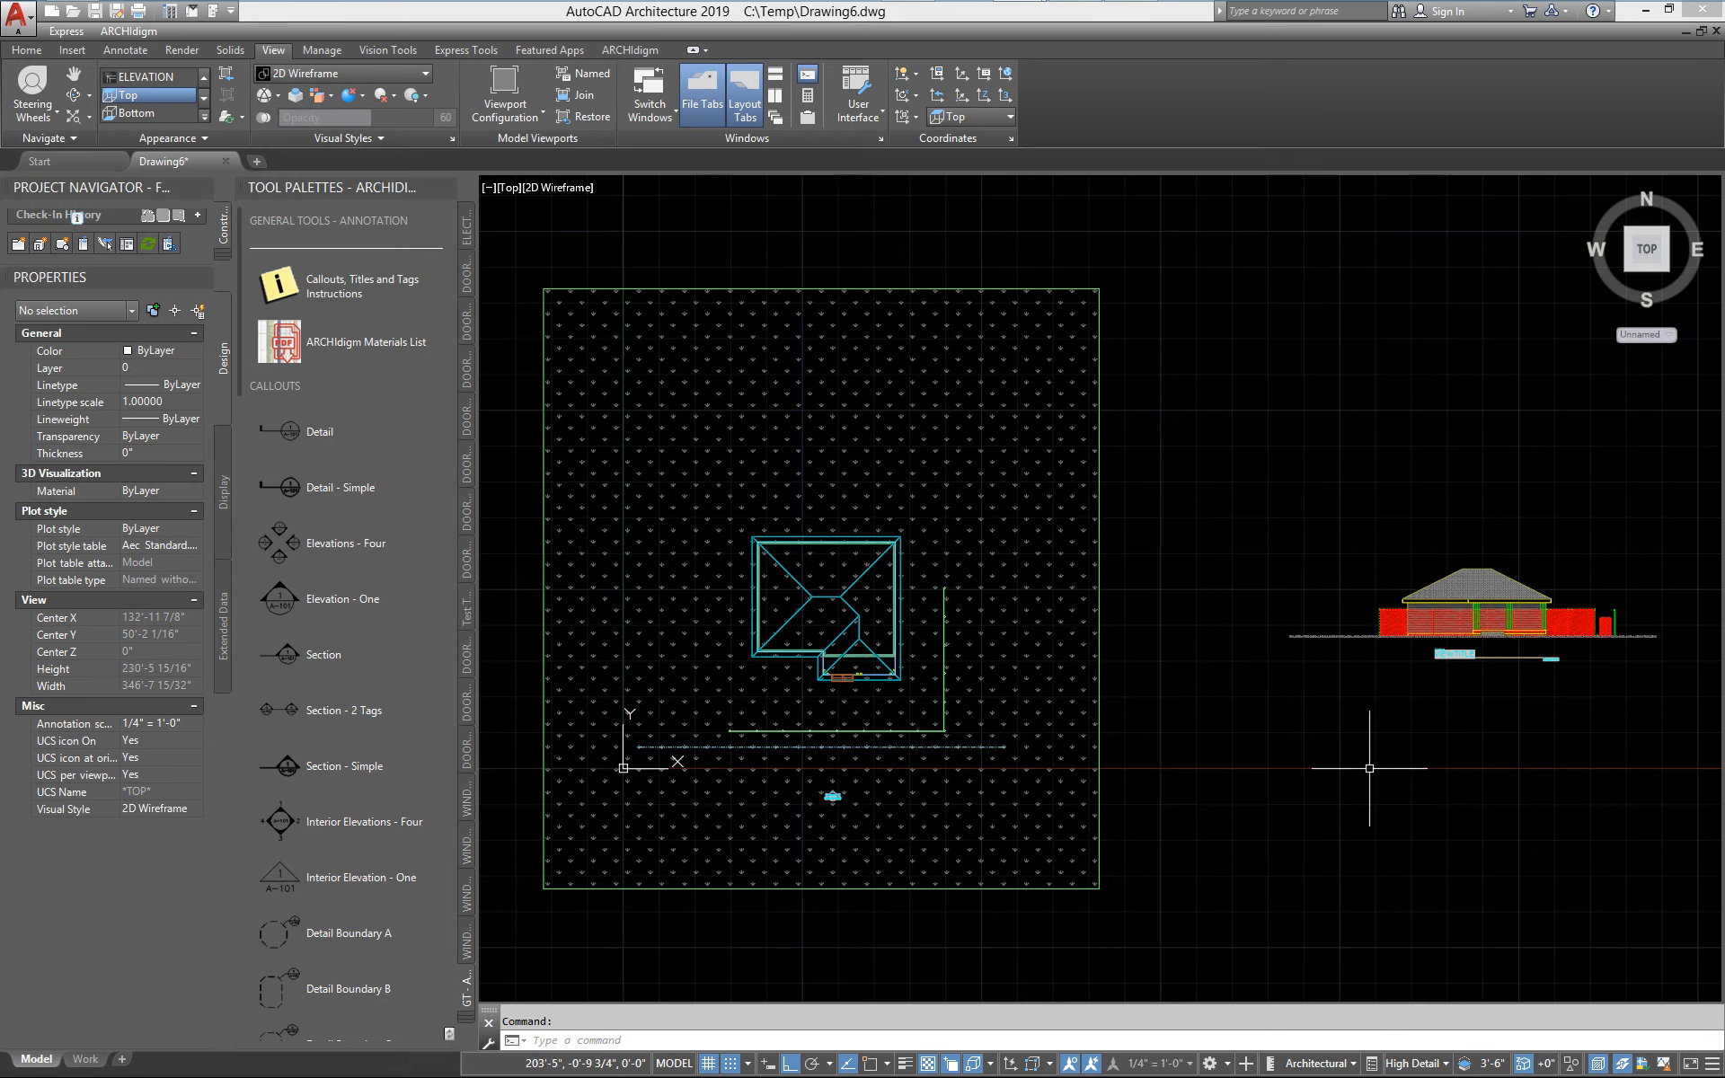
Insert Fence_Chain_Link_Gate_Hinged_Sngl from the Fences - Gates category of the Fences + Railings 25.1 Kit into the drawing
scroll(730, 701, up, 4)
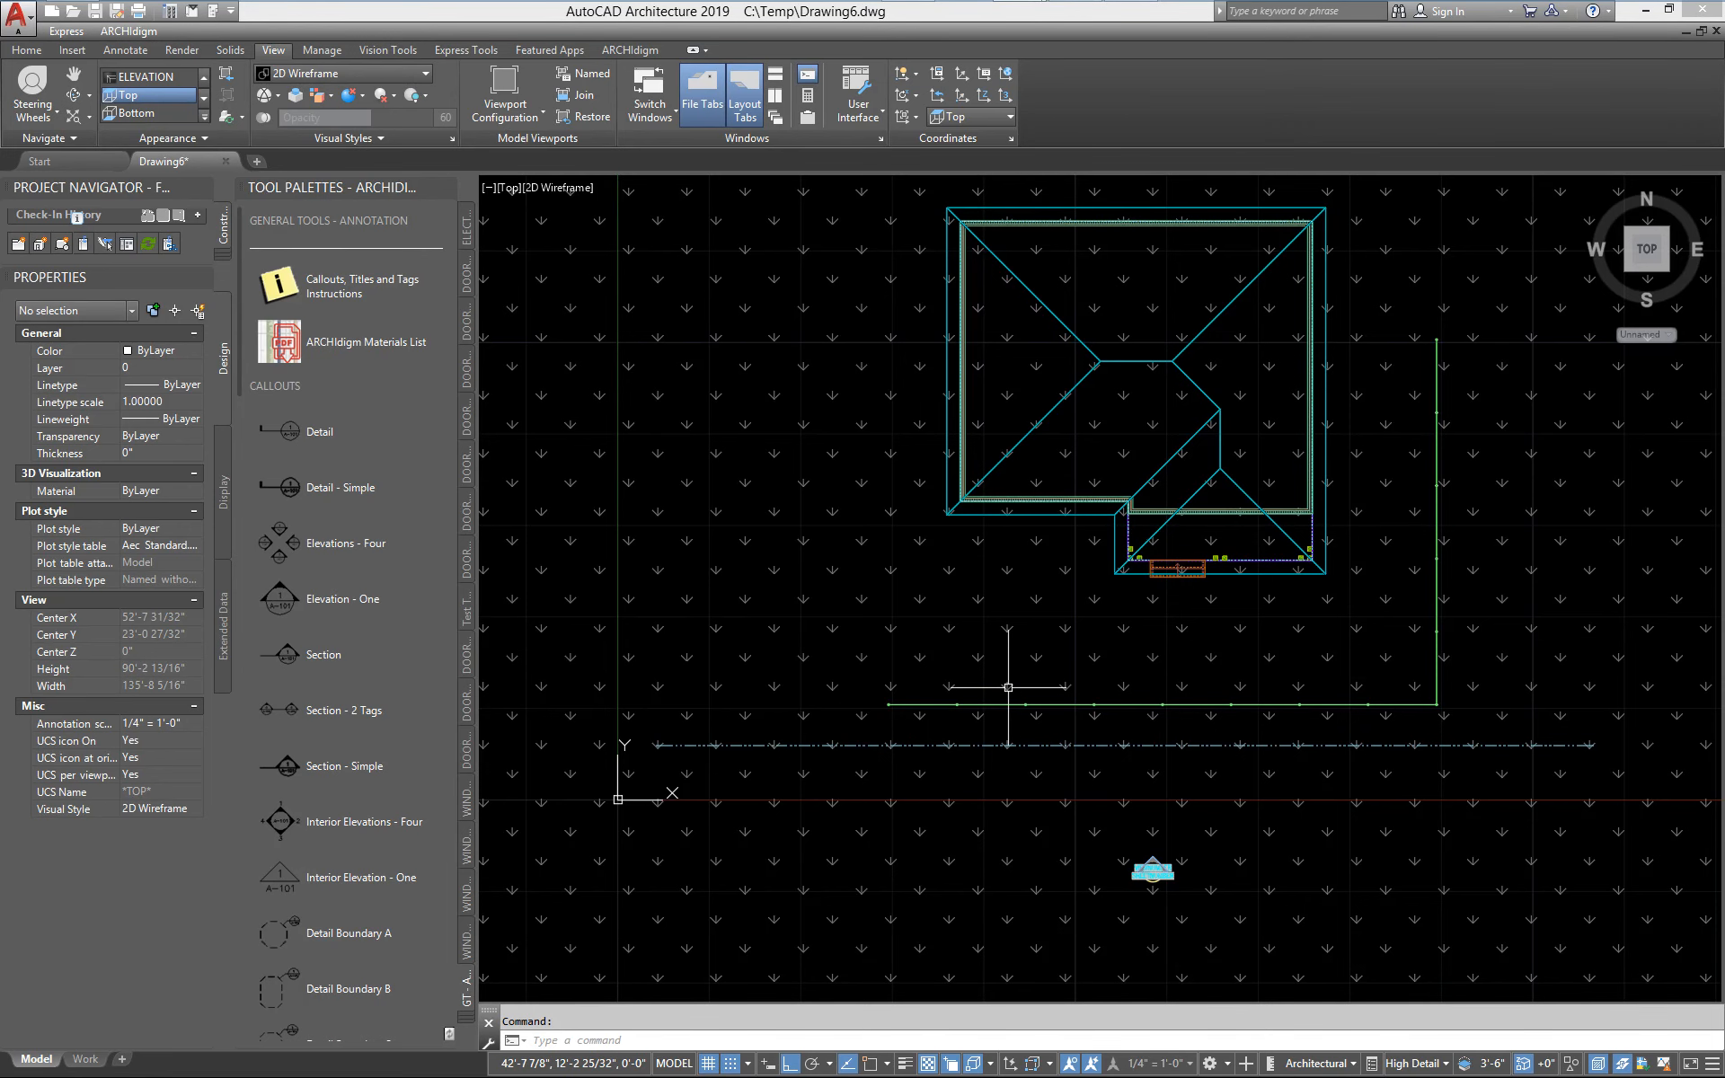
scroll(1008, 687, up, 2)
mouse_move(835, 724)
middle_down()
mouse_move(801, 743)
mouse_move(920, 687)
middle_up()
mouse_move(1019, 11)
click(1129, 16)
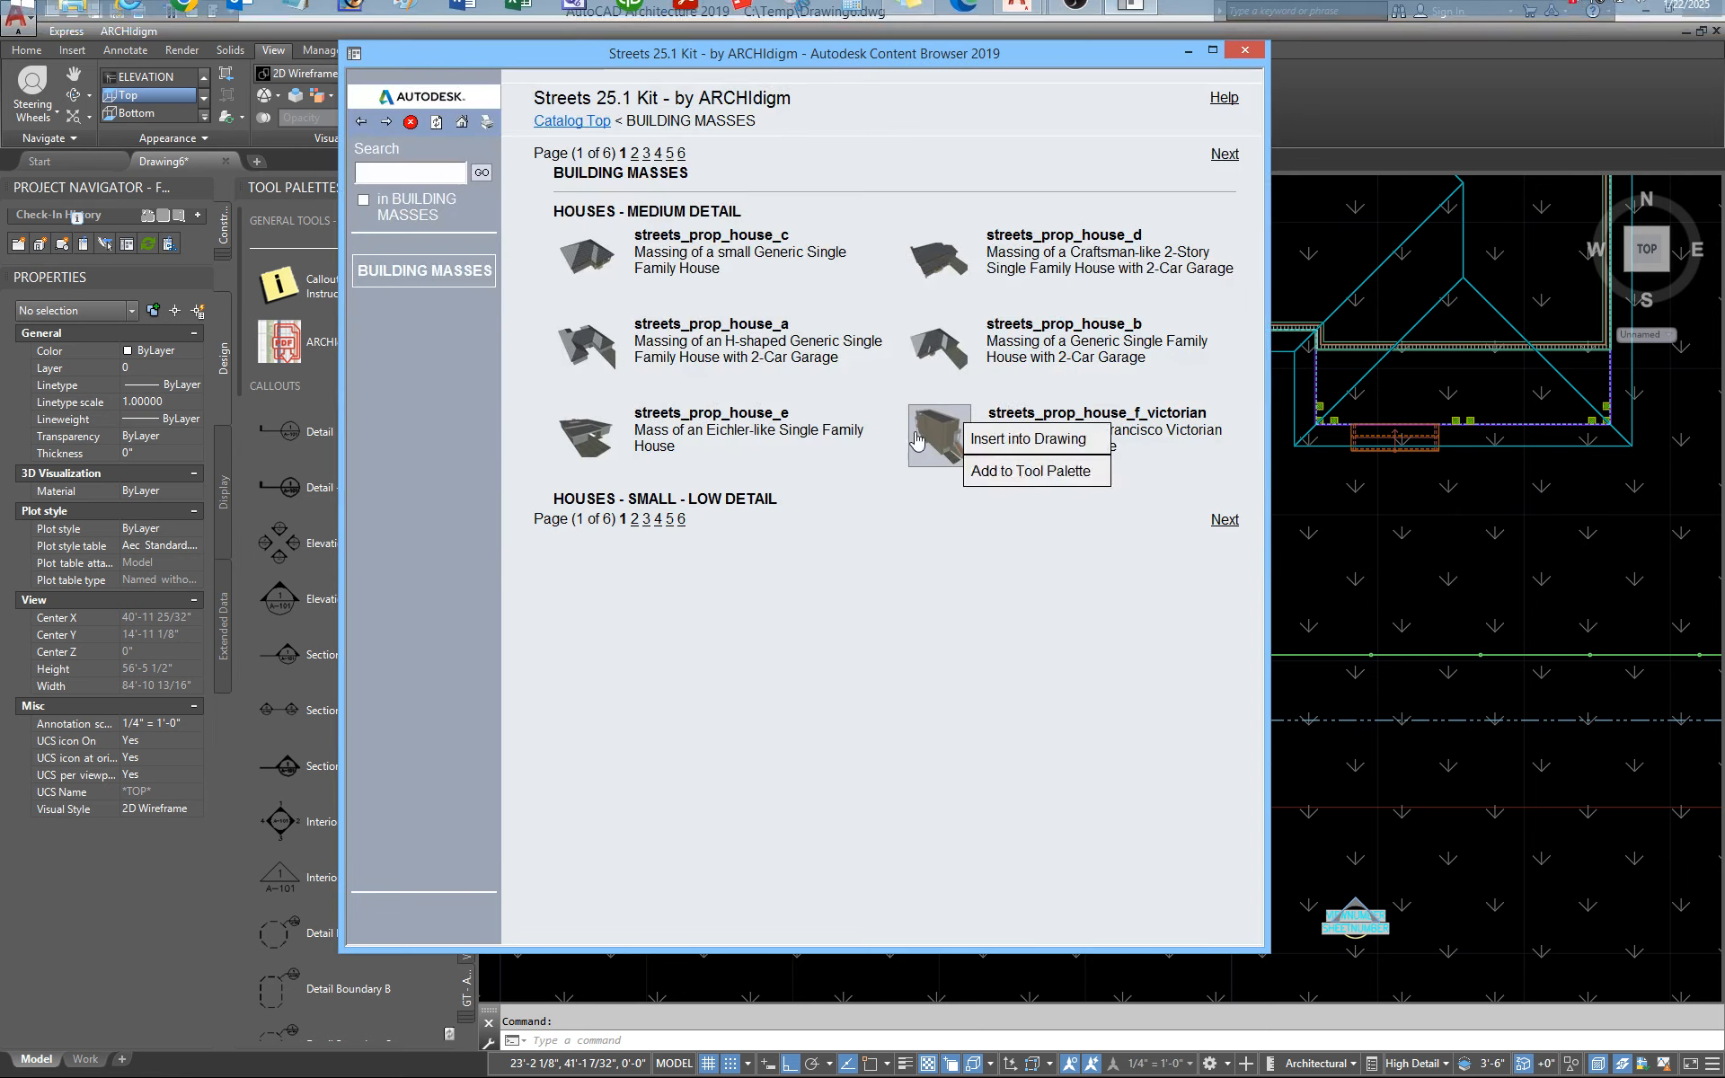
click(462, 121)
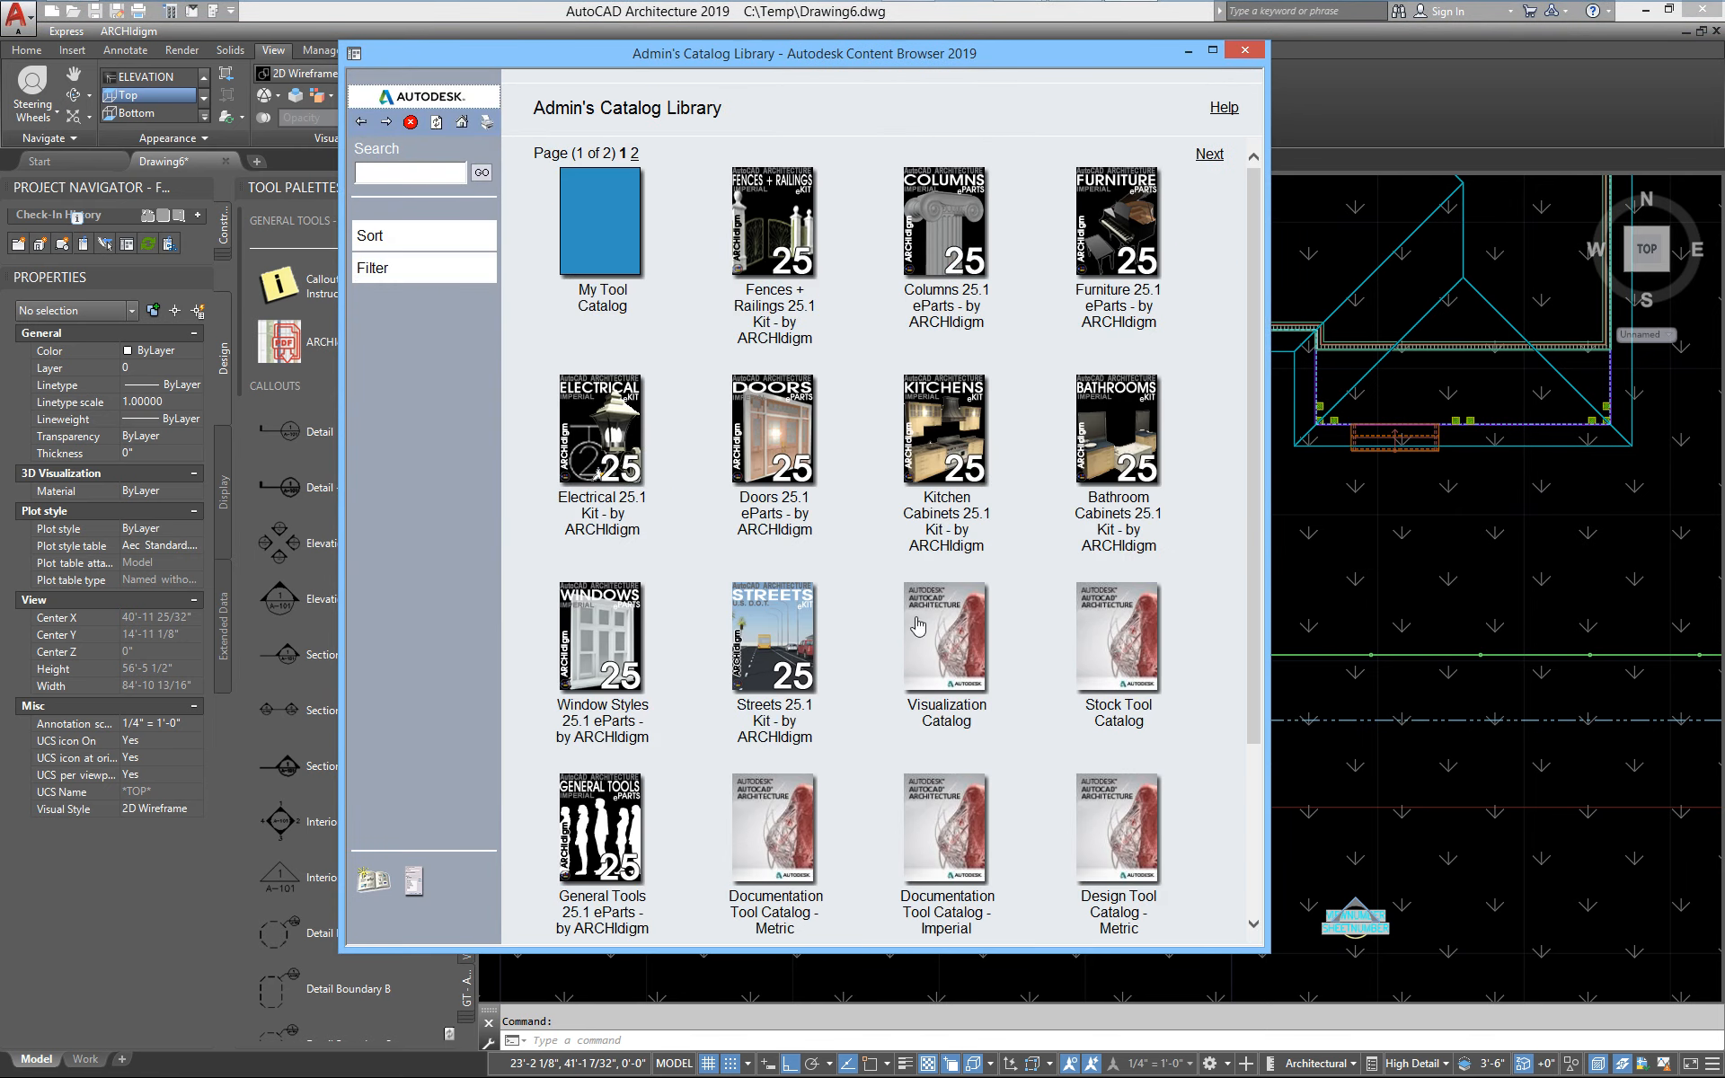
click(775, 220)
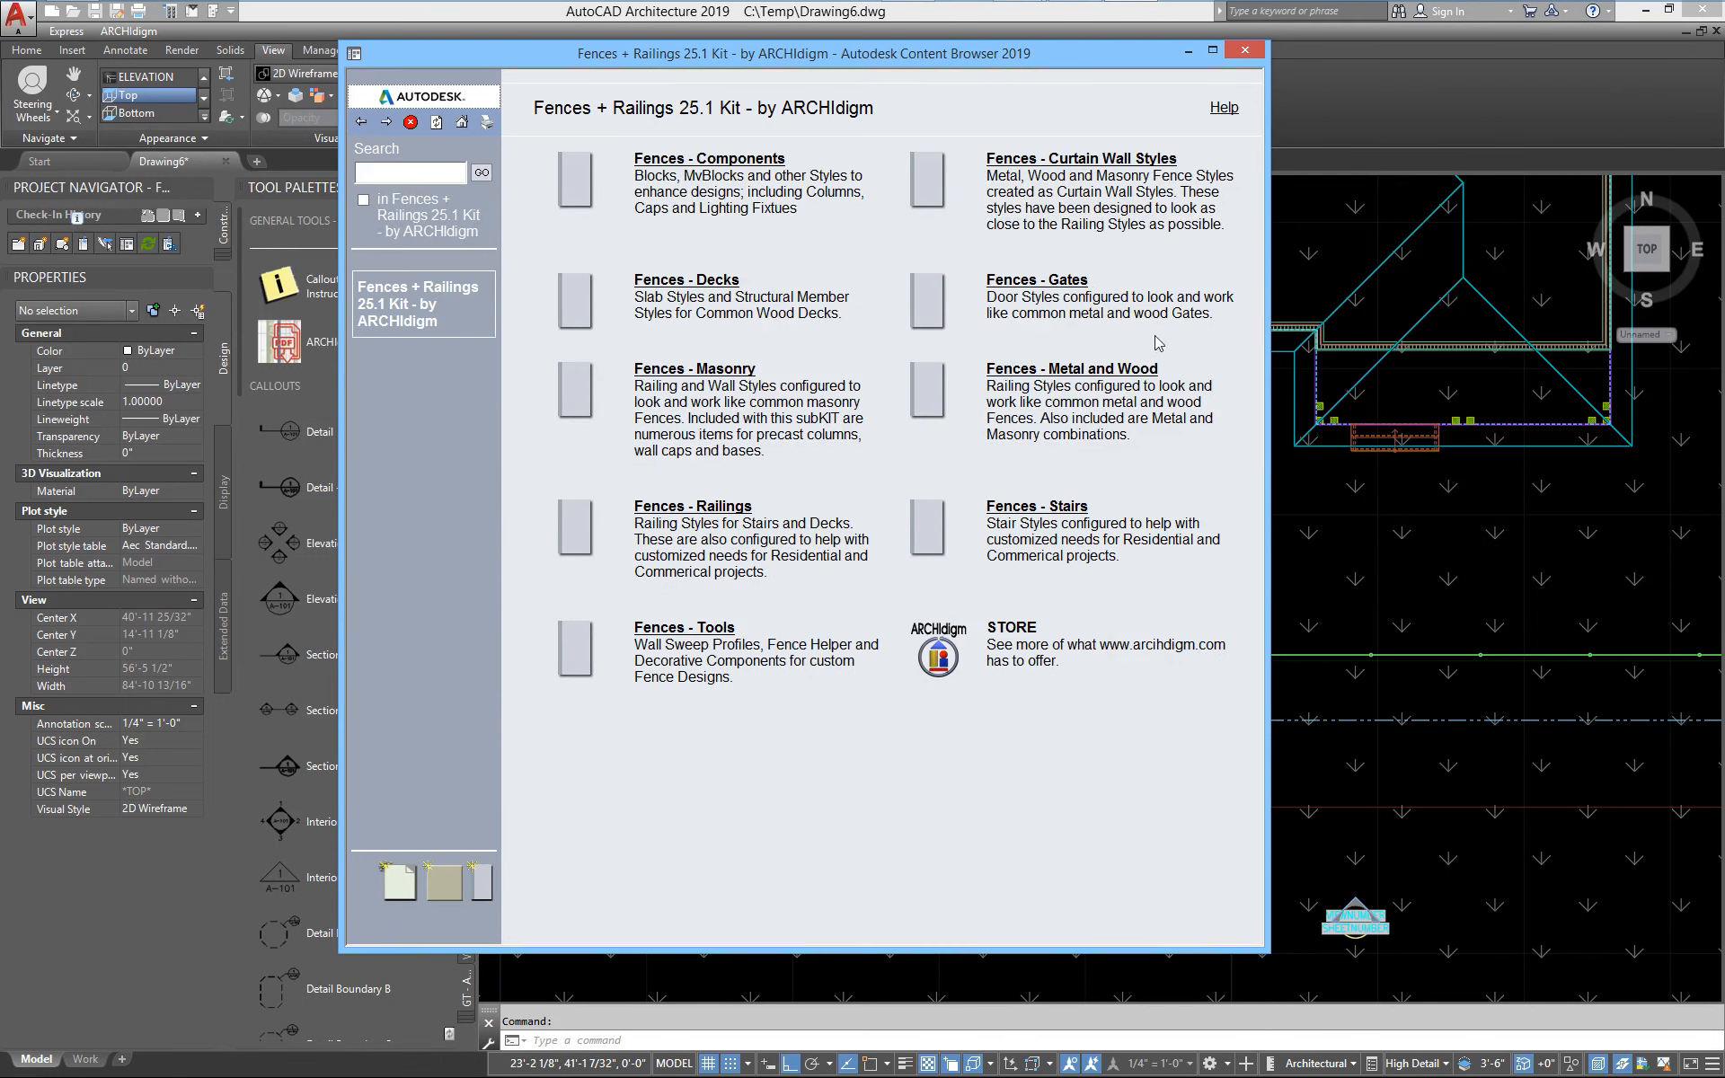
click(1055, 287)
mouse_move(598, 214)
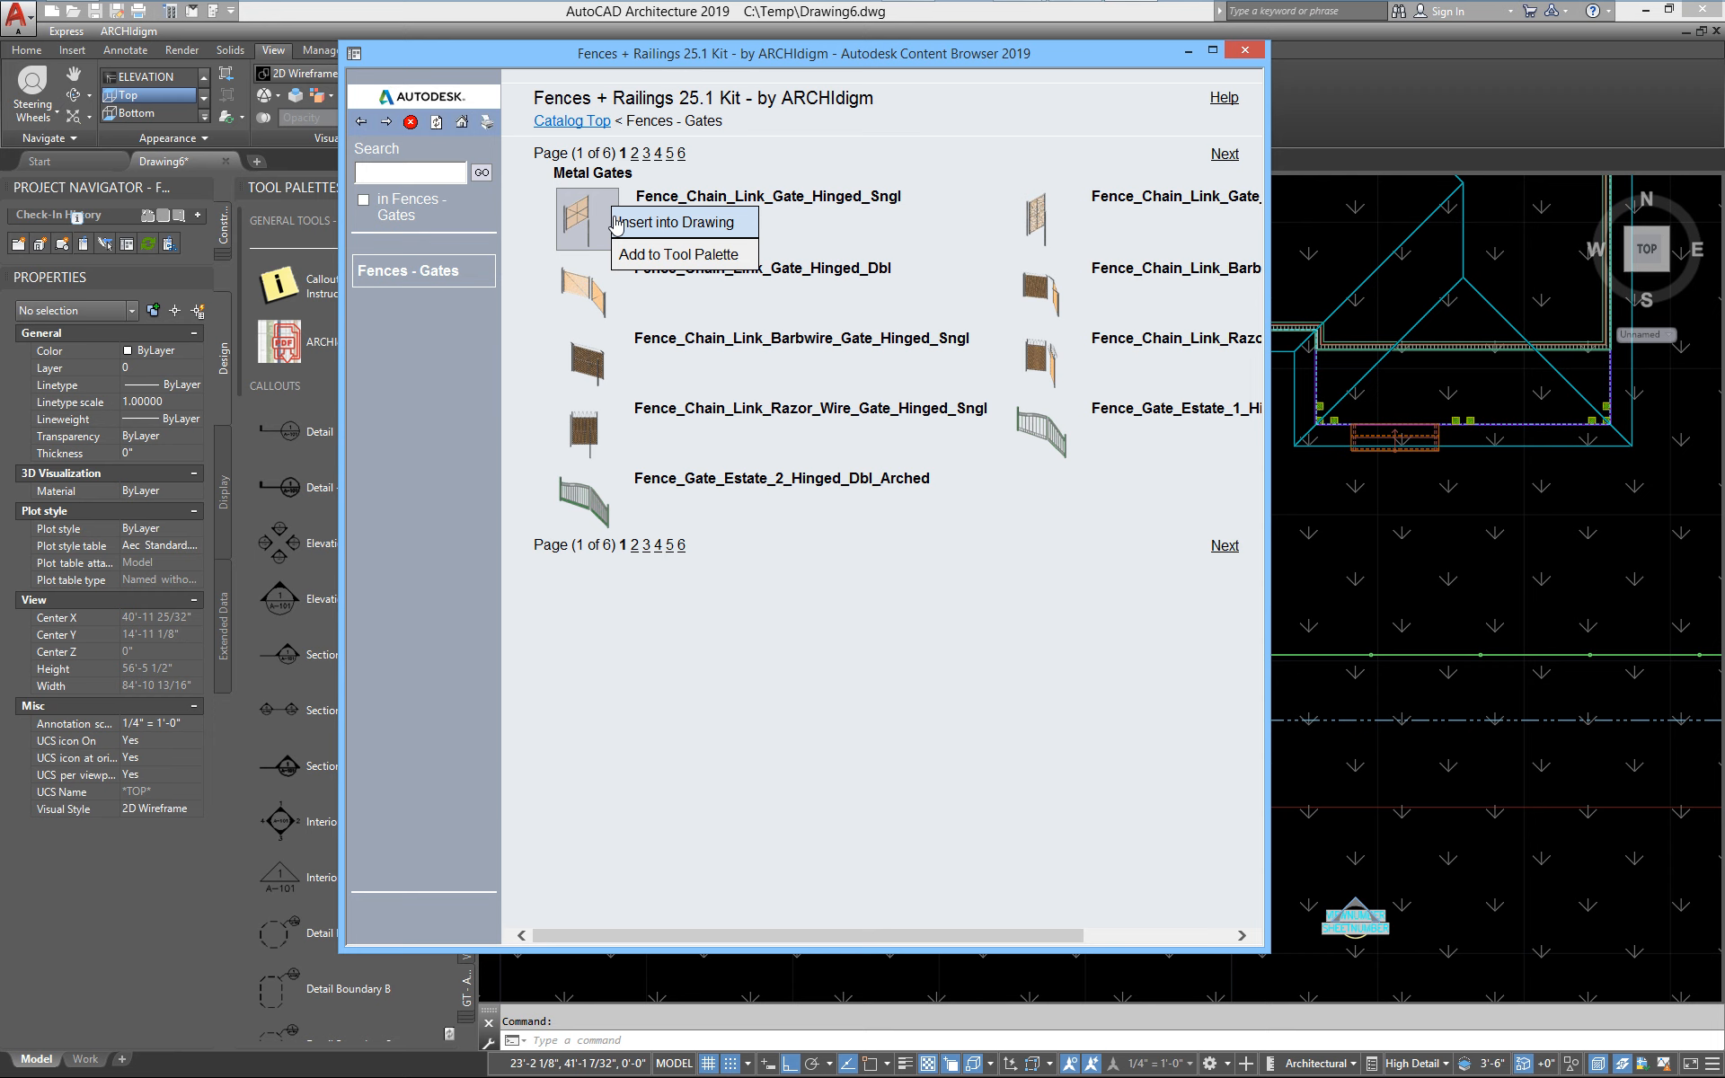
click(635, 226)
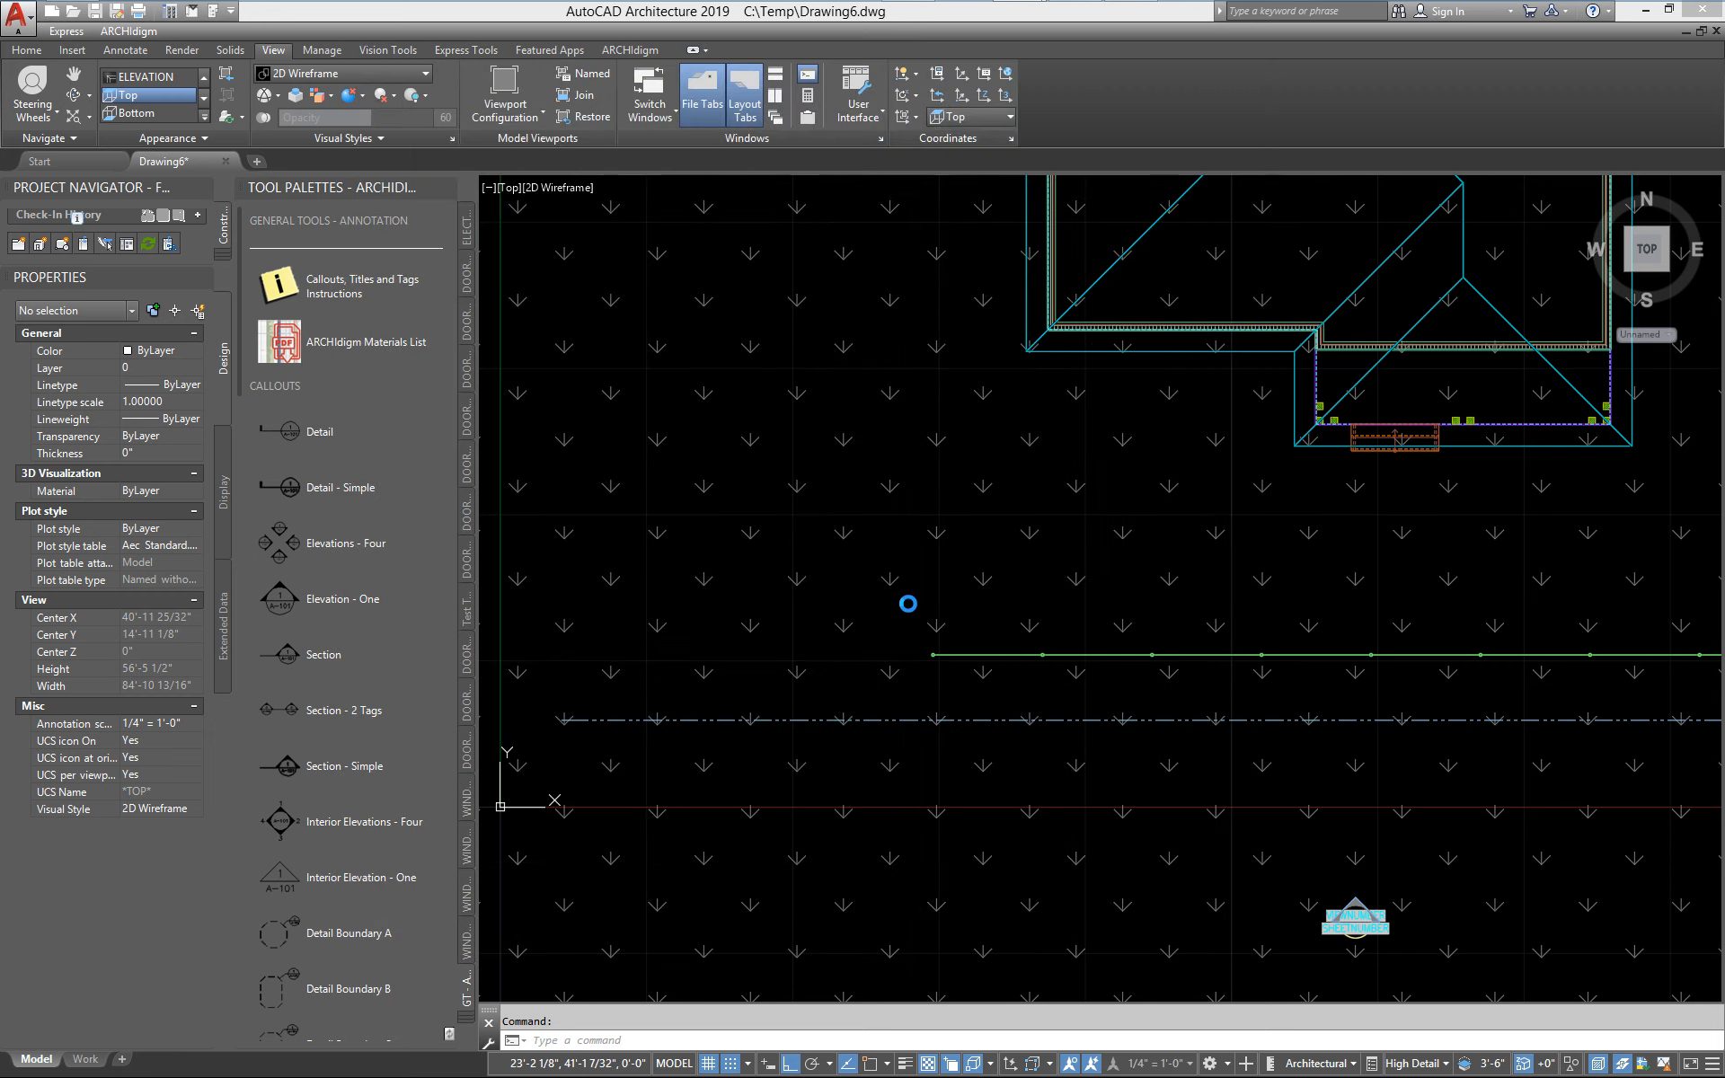
Set the new chain link gate's width to 4'-0" and height to 7'-6" as a freestanding object
click(160, 557)
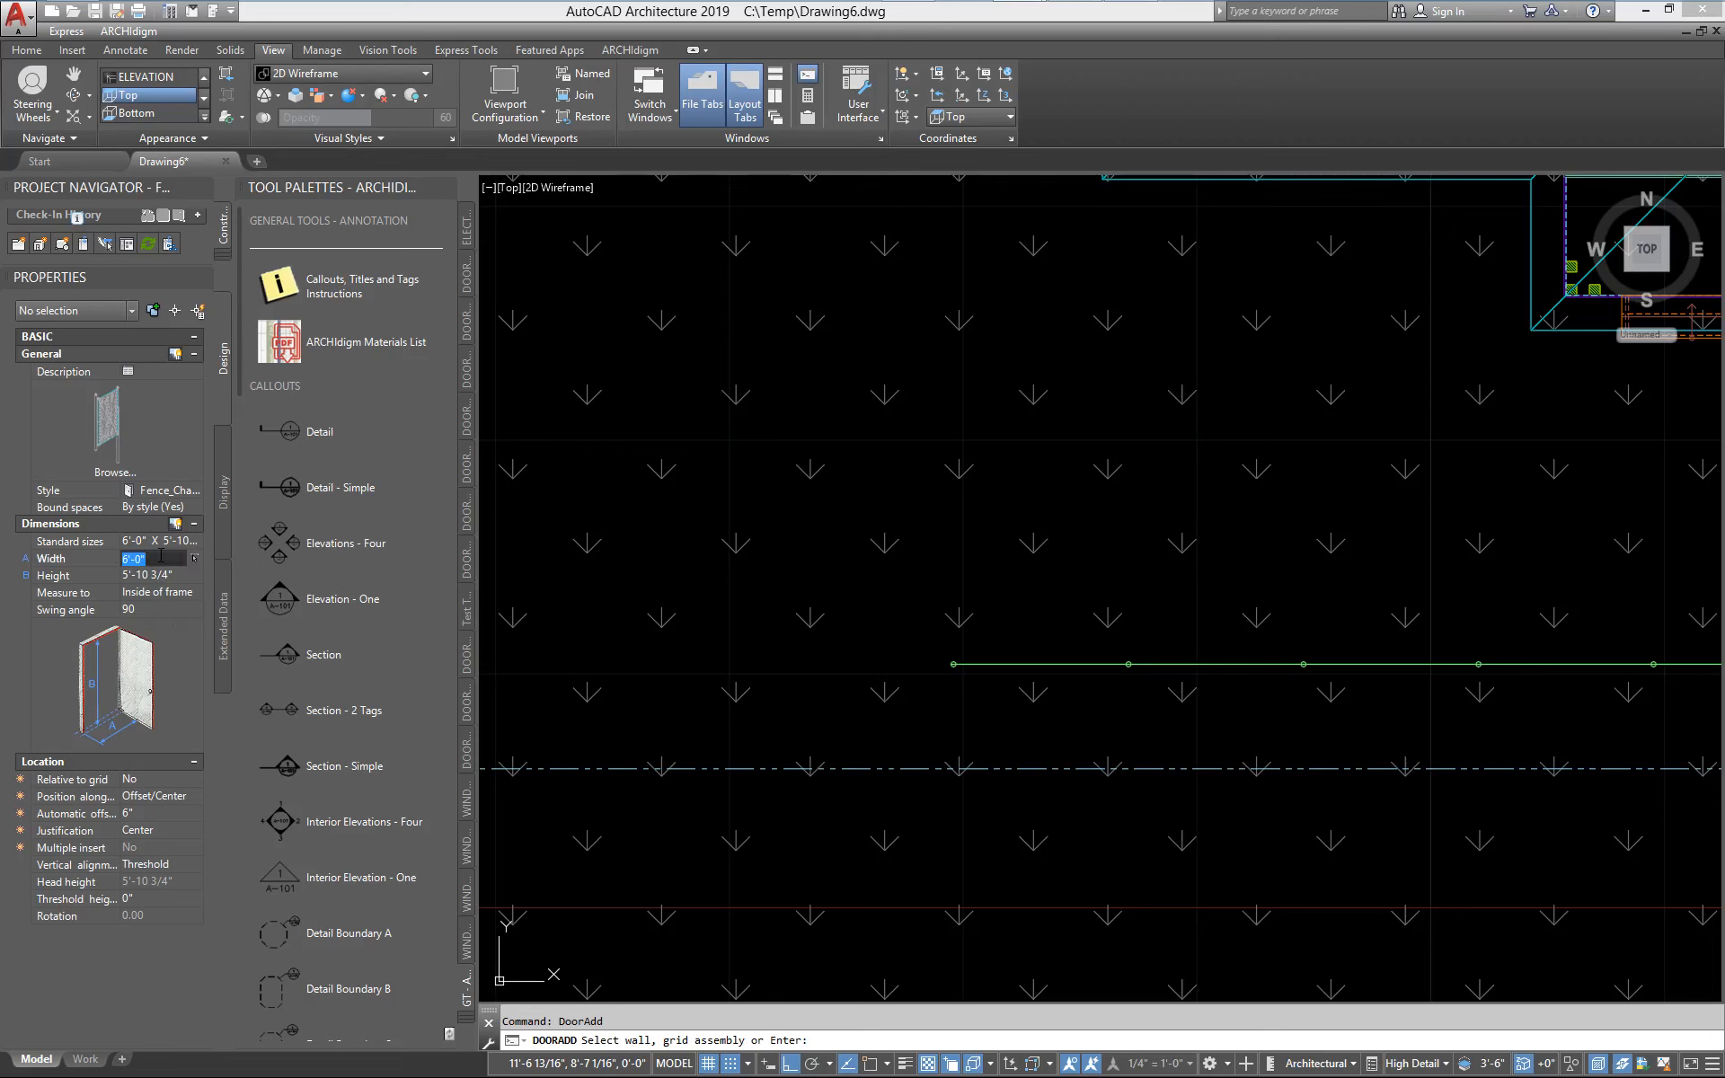
text(4')
key(Tab)
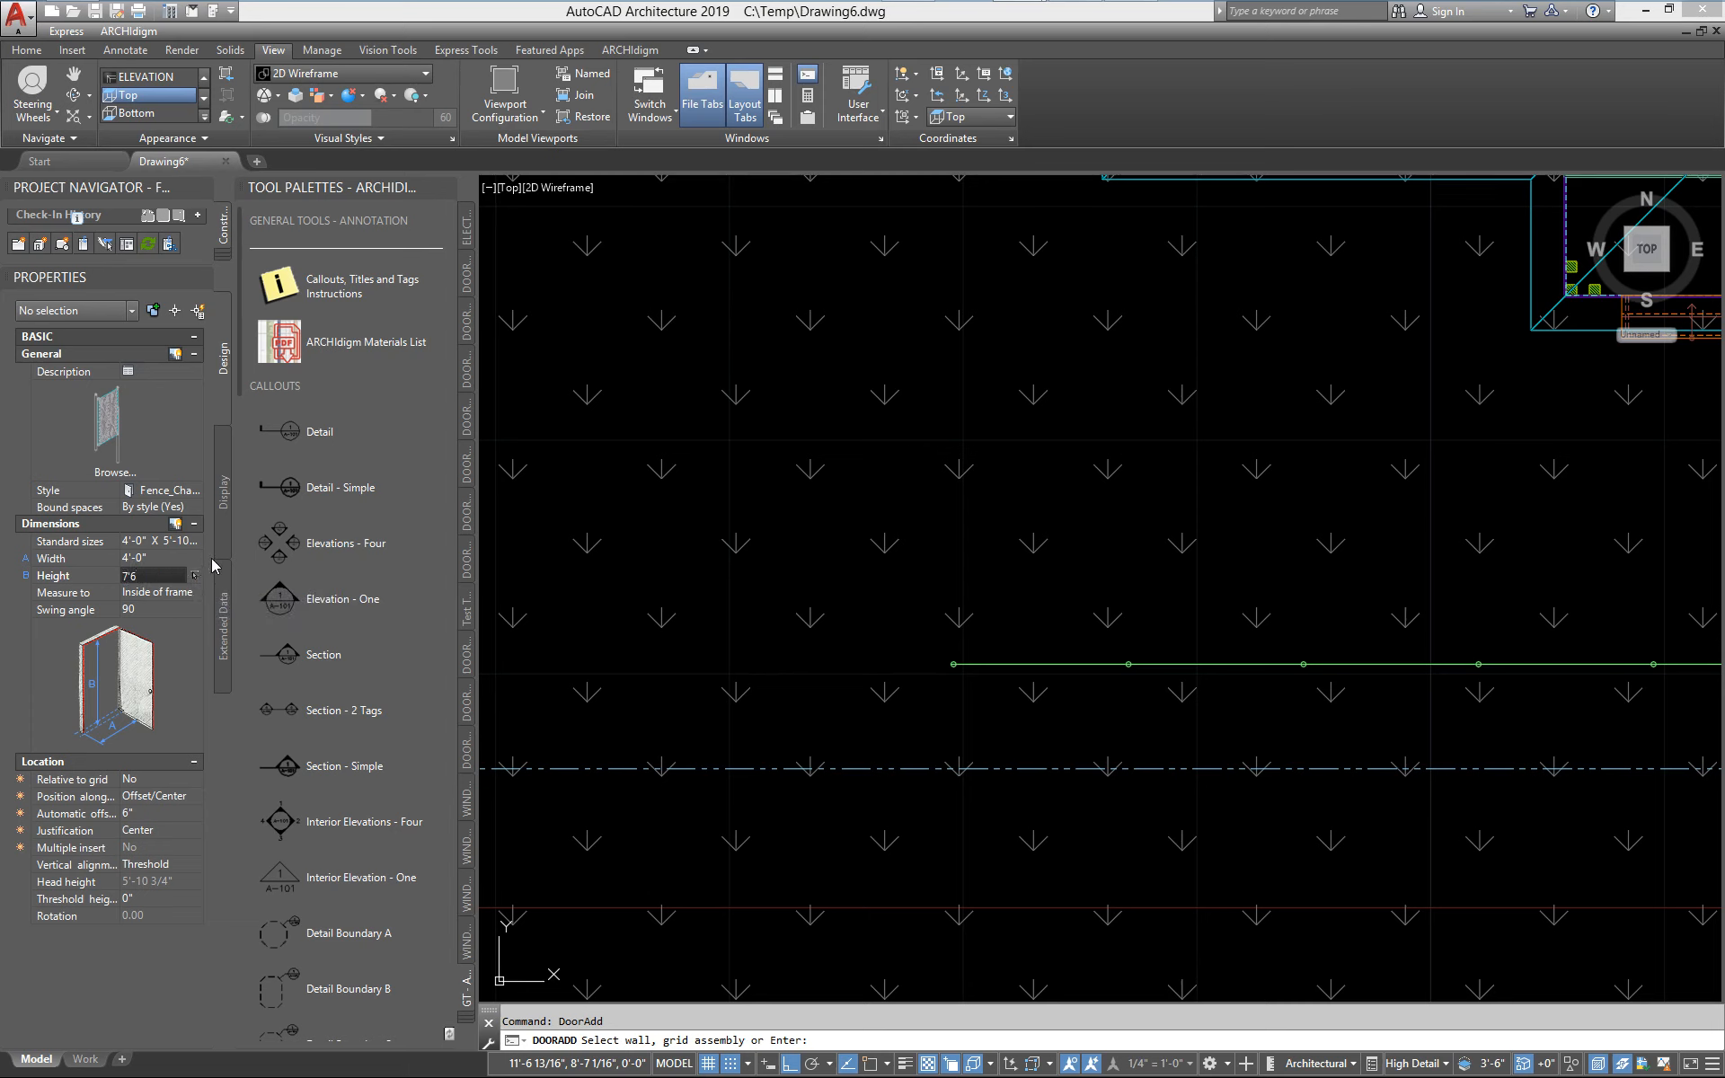
key(Return)
key(Return)
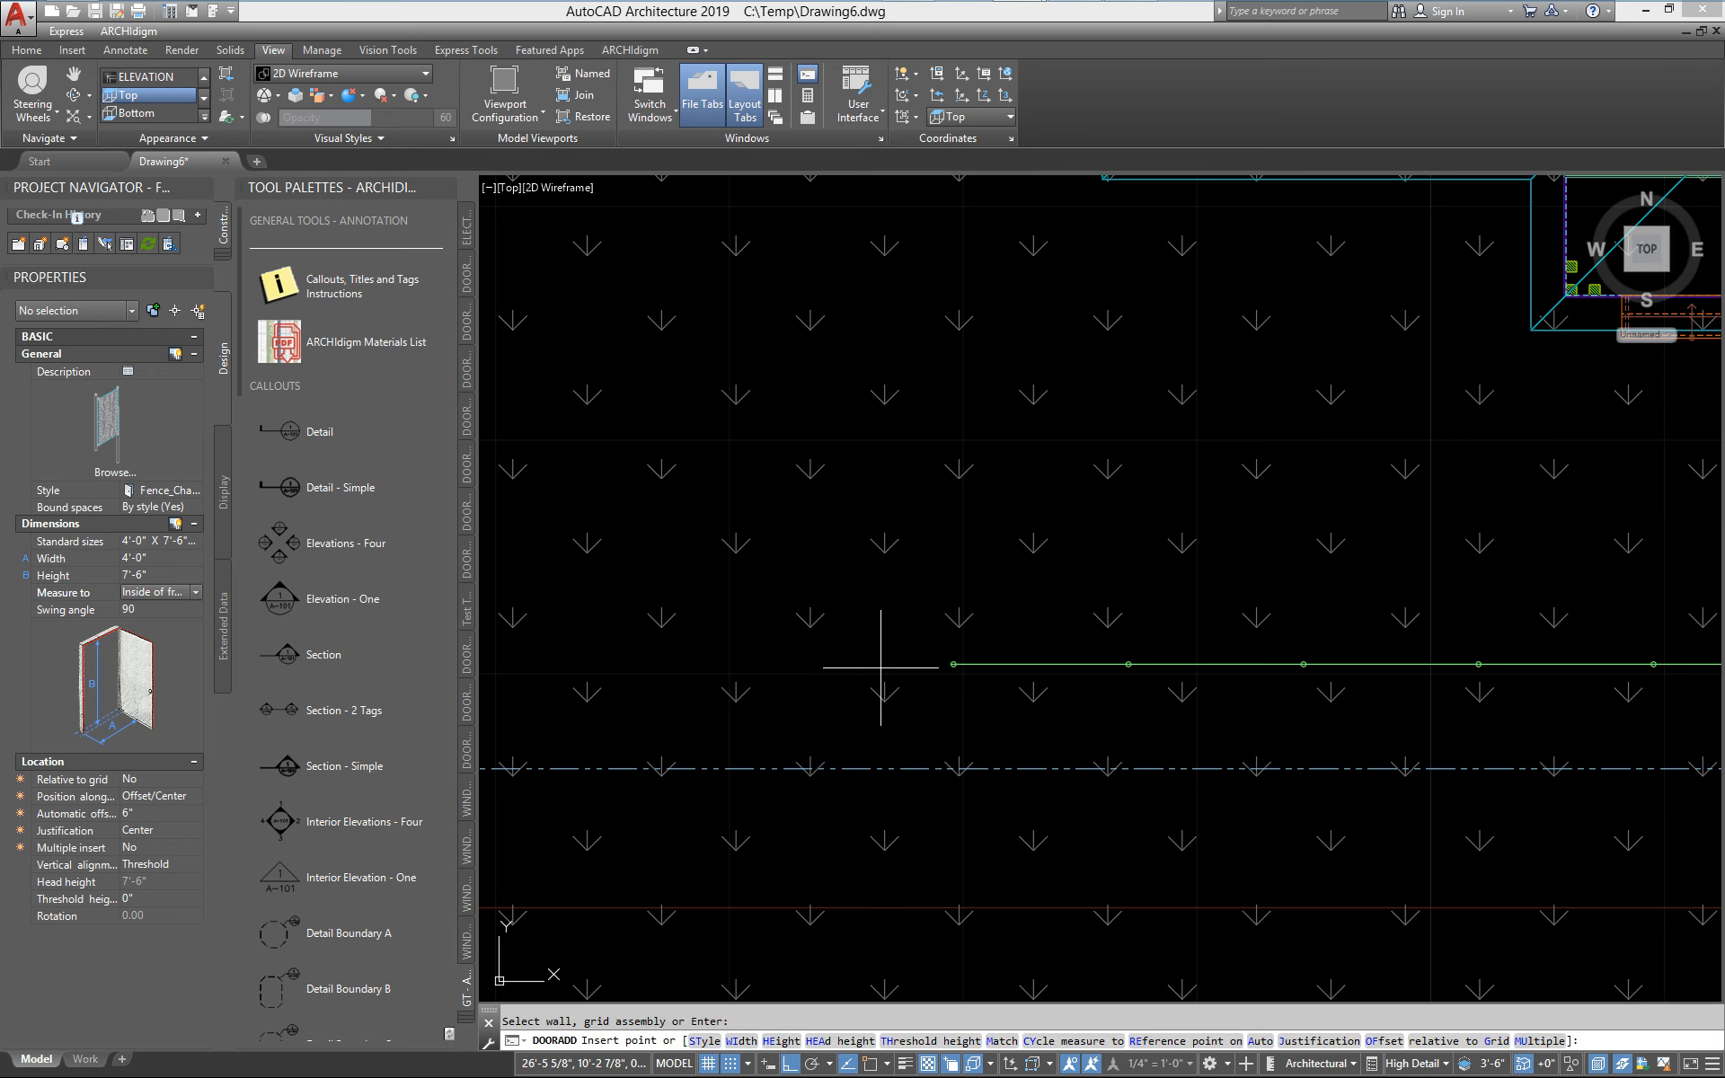
Place the gate freestanding a short distance west of the front fence's open end at rotation 0
scroll(885, 651, up, 5)
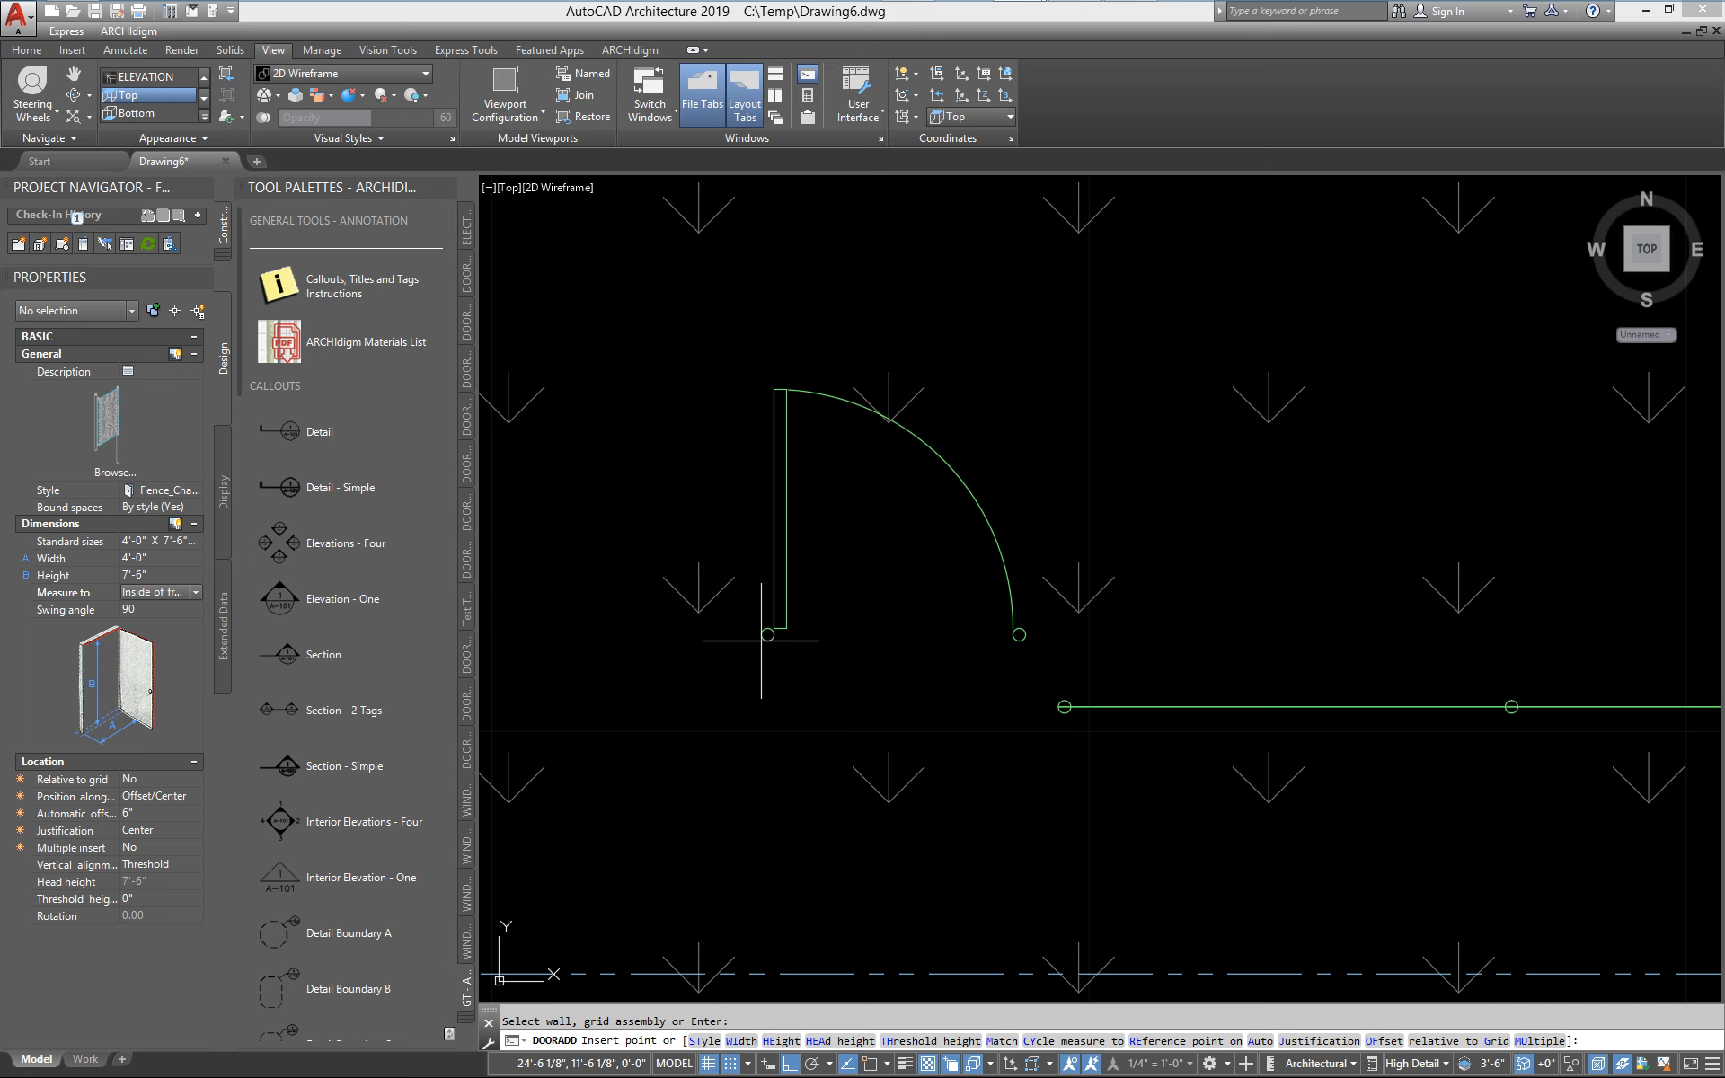
scroll(898, 589, down, 3)
scroll(890, 610, up, 3)
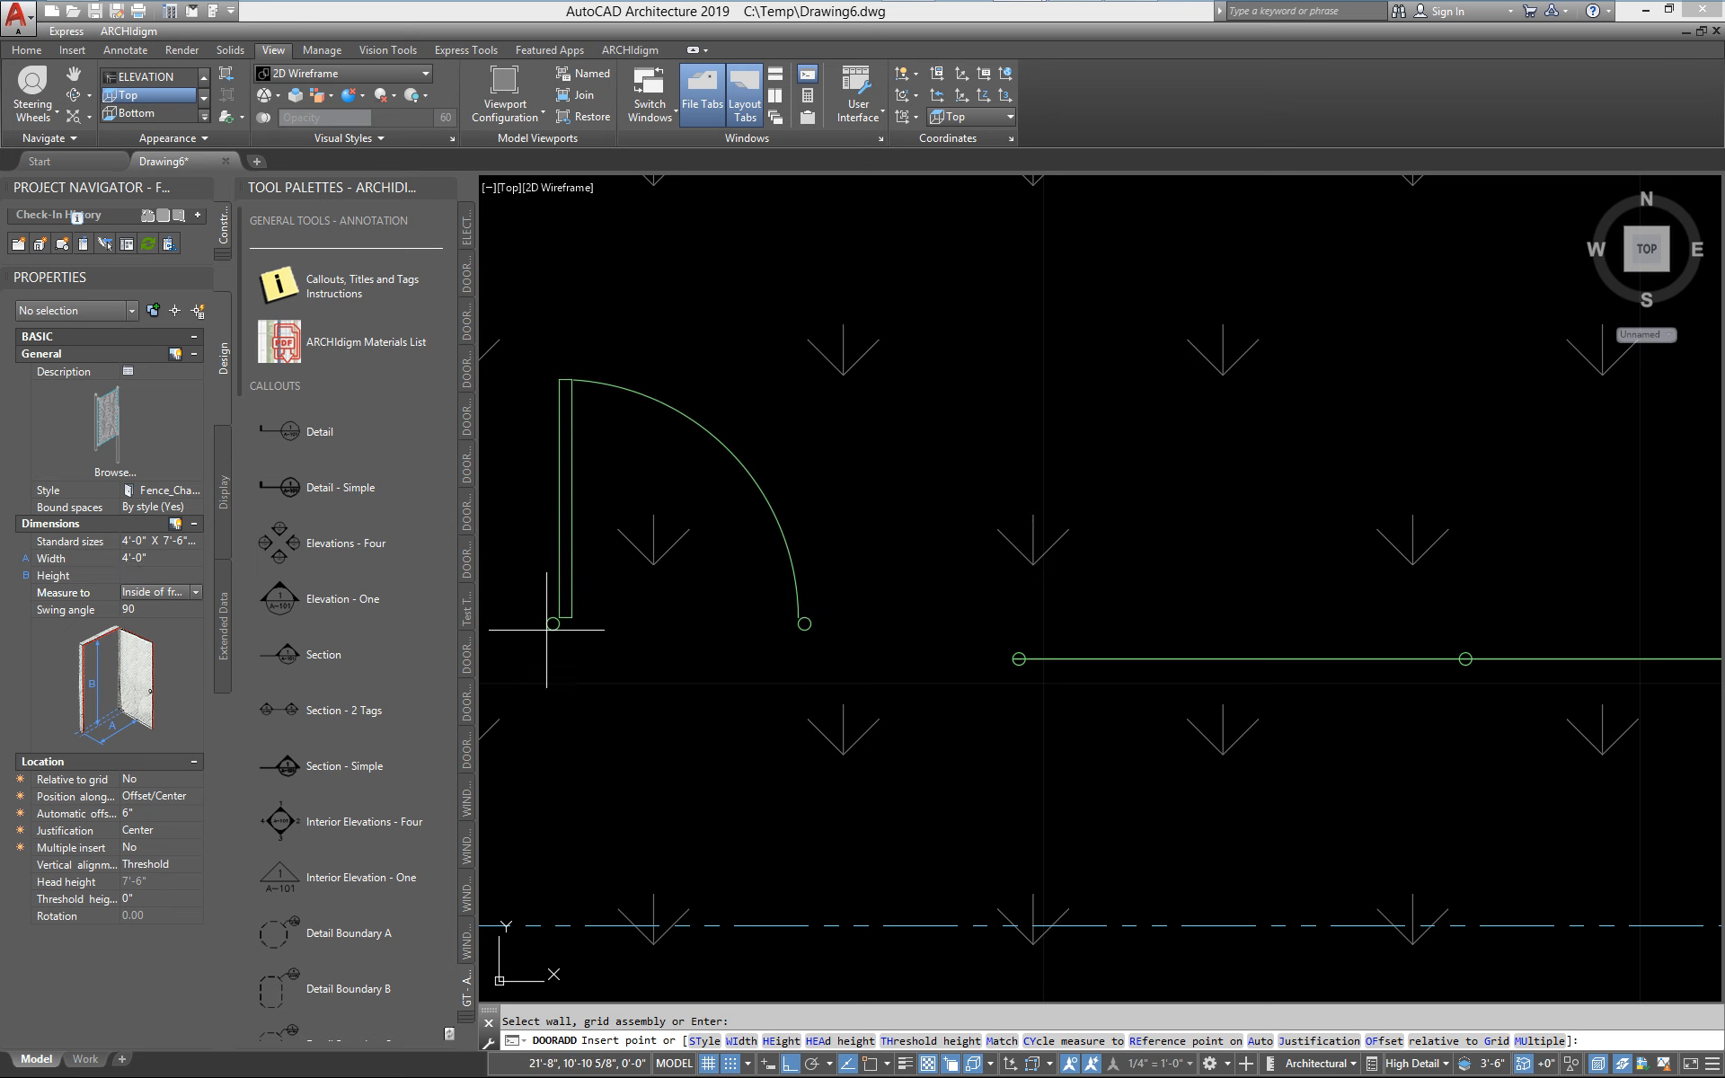
click(549, 632)
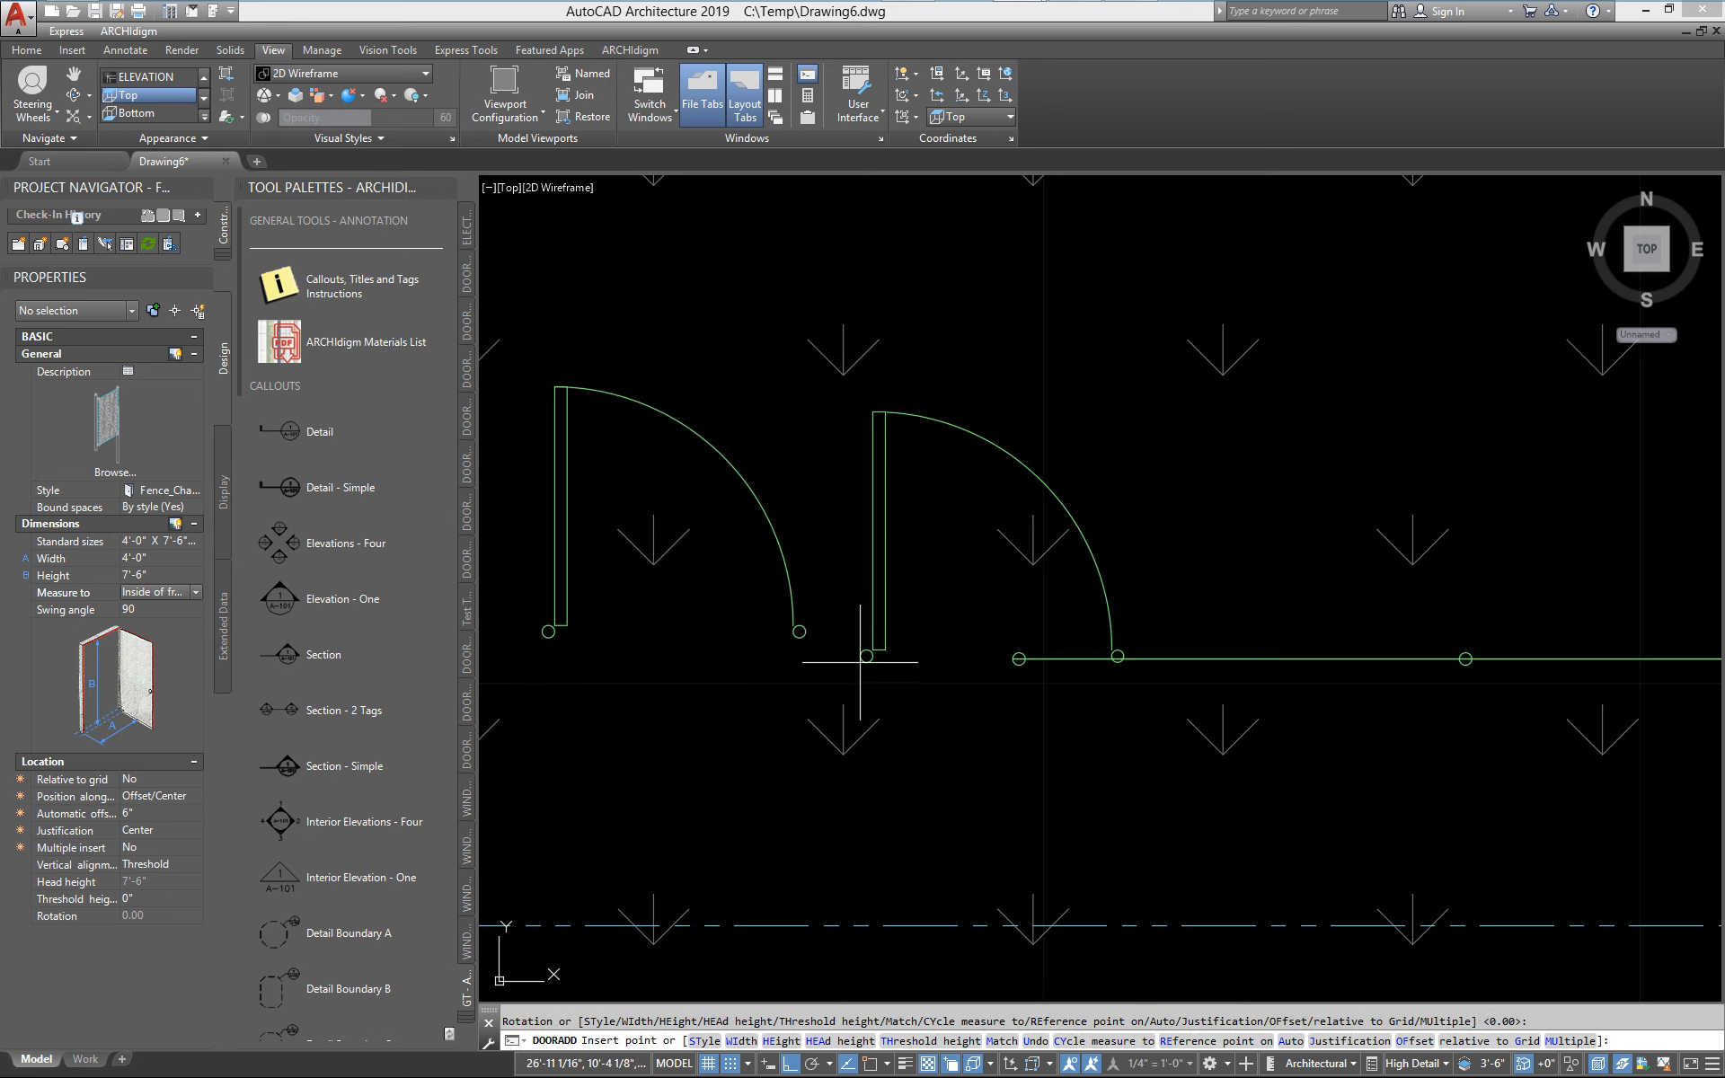
key(Escape)
Move the gate from the centre of its east post to the insertion point at the fence's west end
text(m)
key(Return)
click(791, 627)
key(Return)
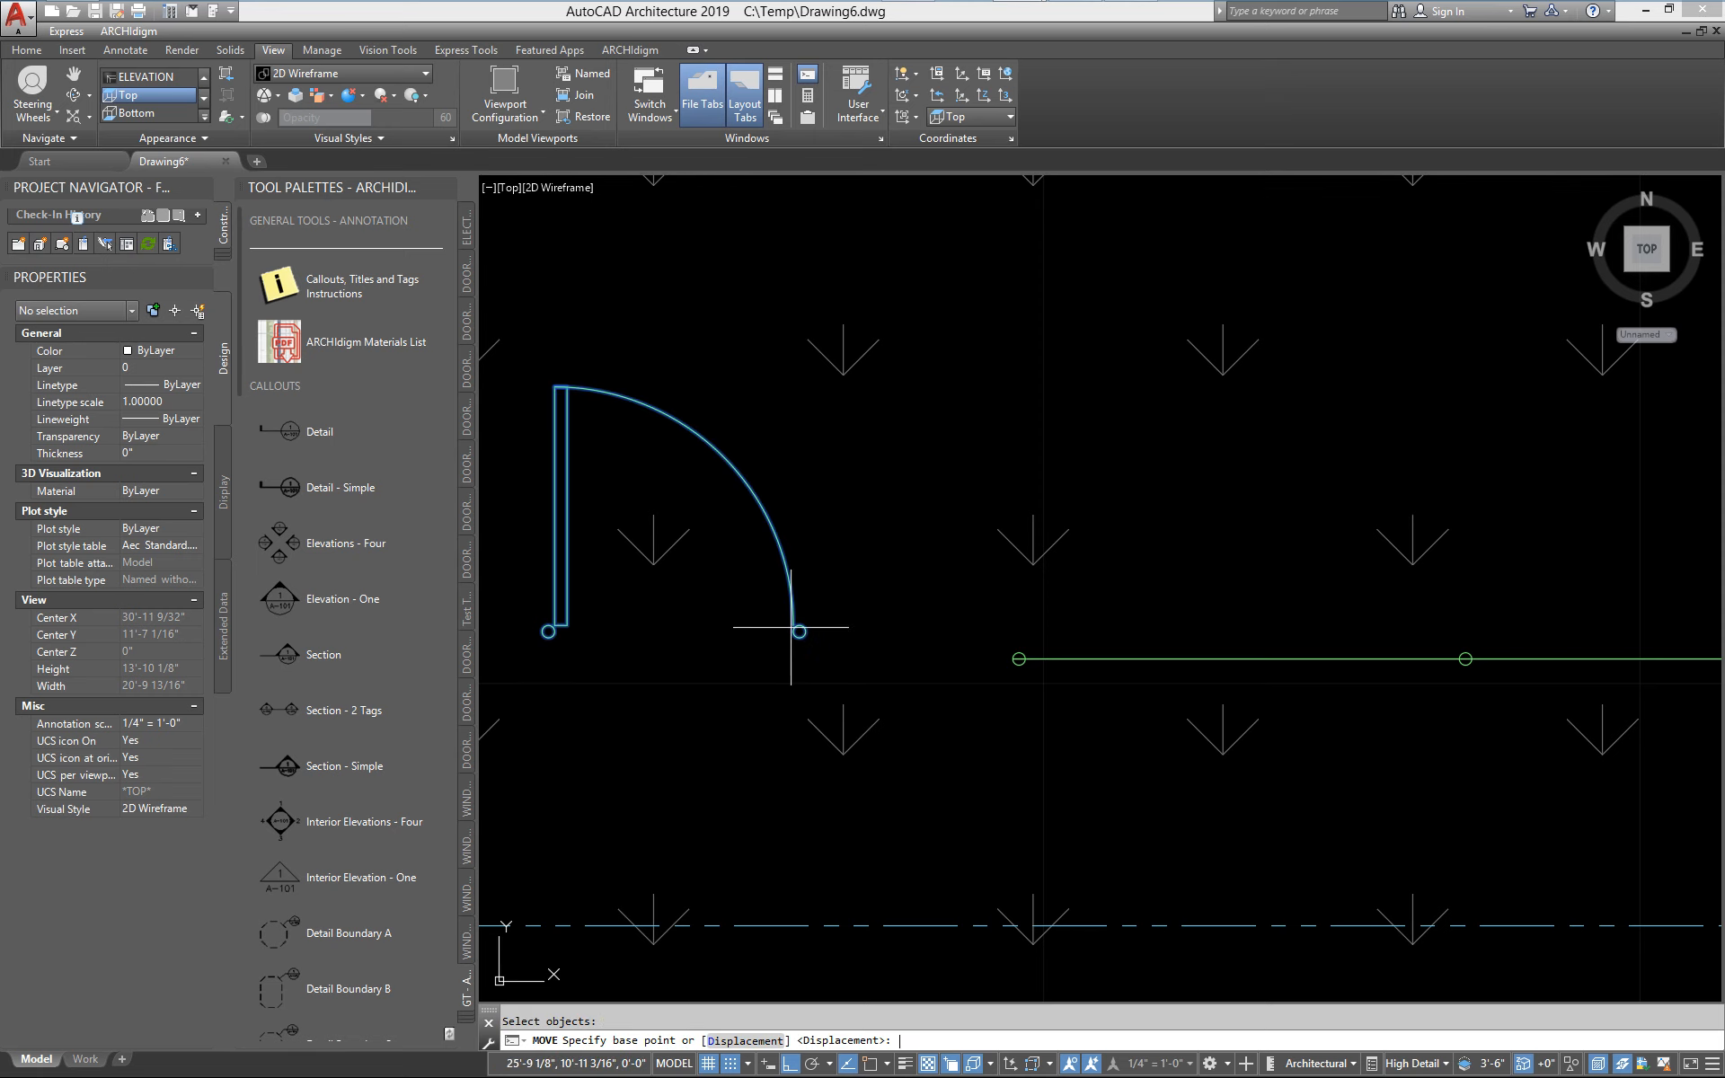
scroll(790, 627, up, 2)
text(cen)
key(Return)
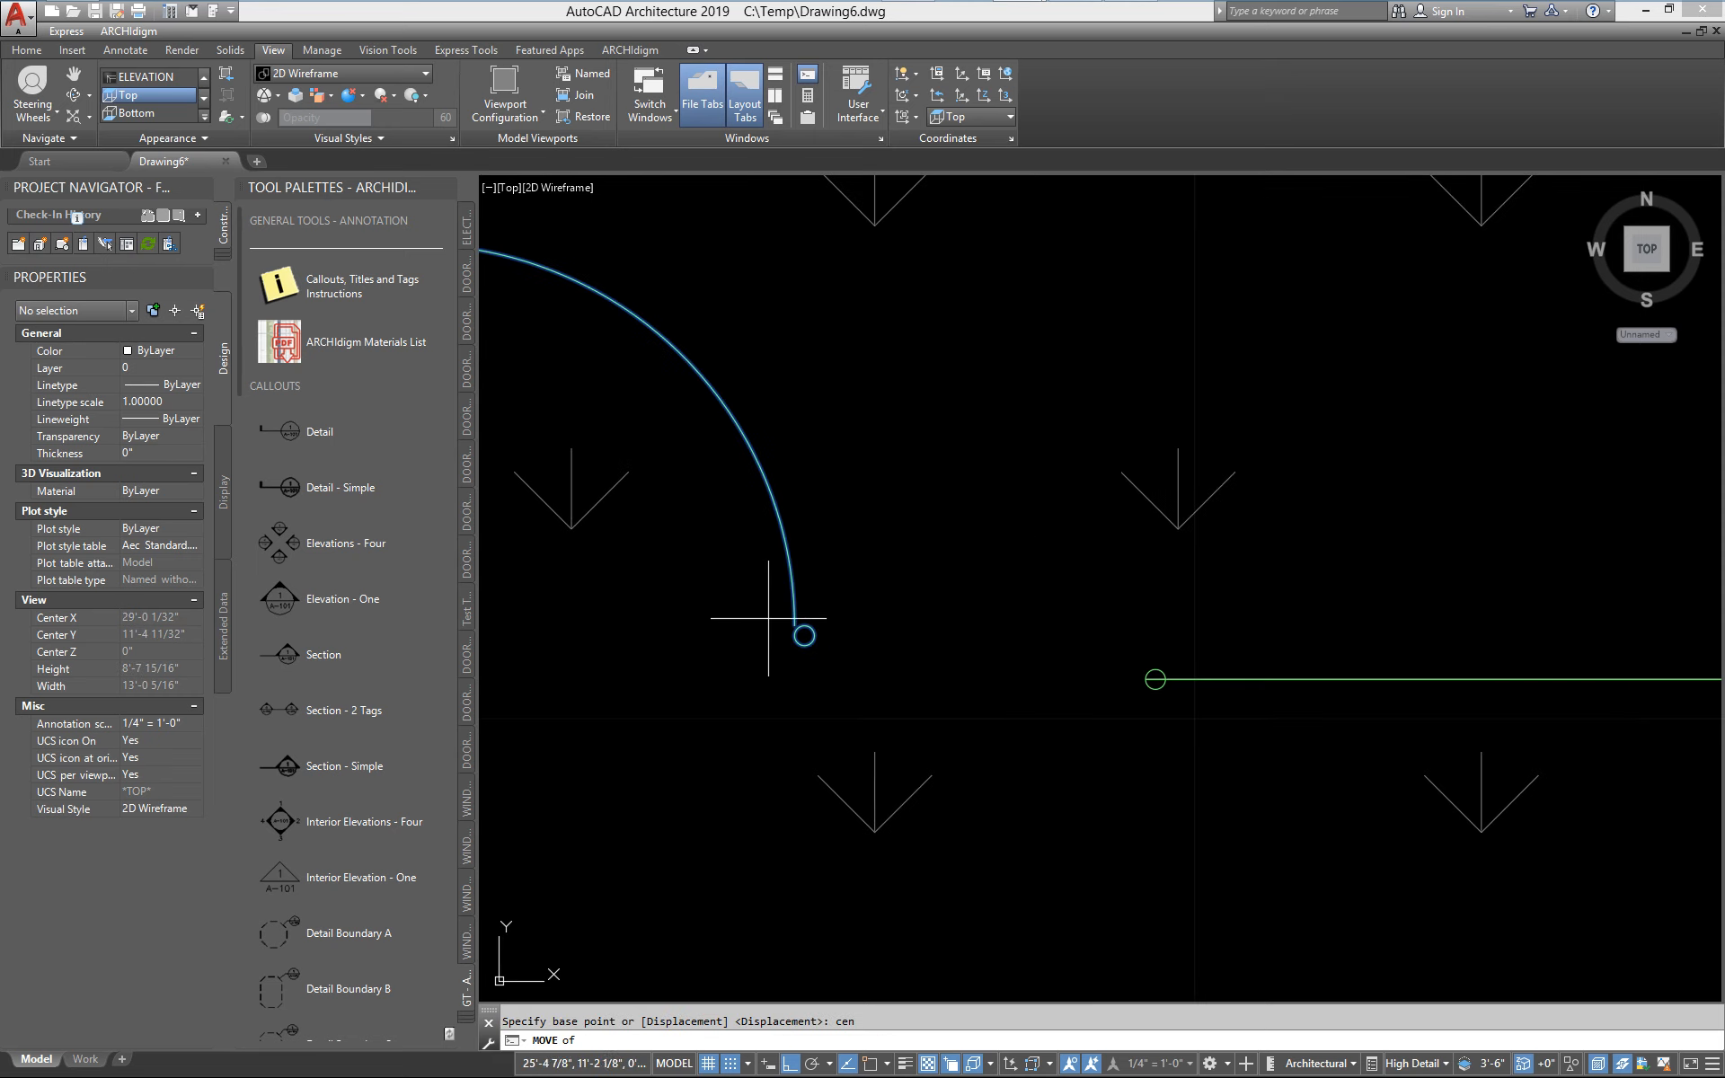
click(804, 635)
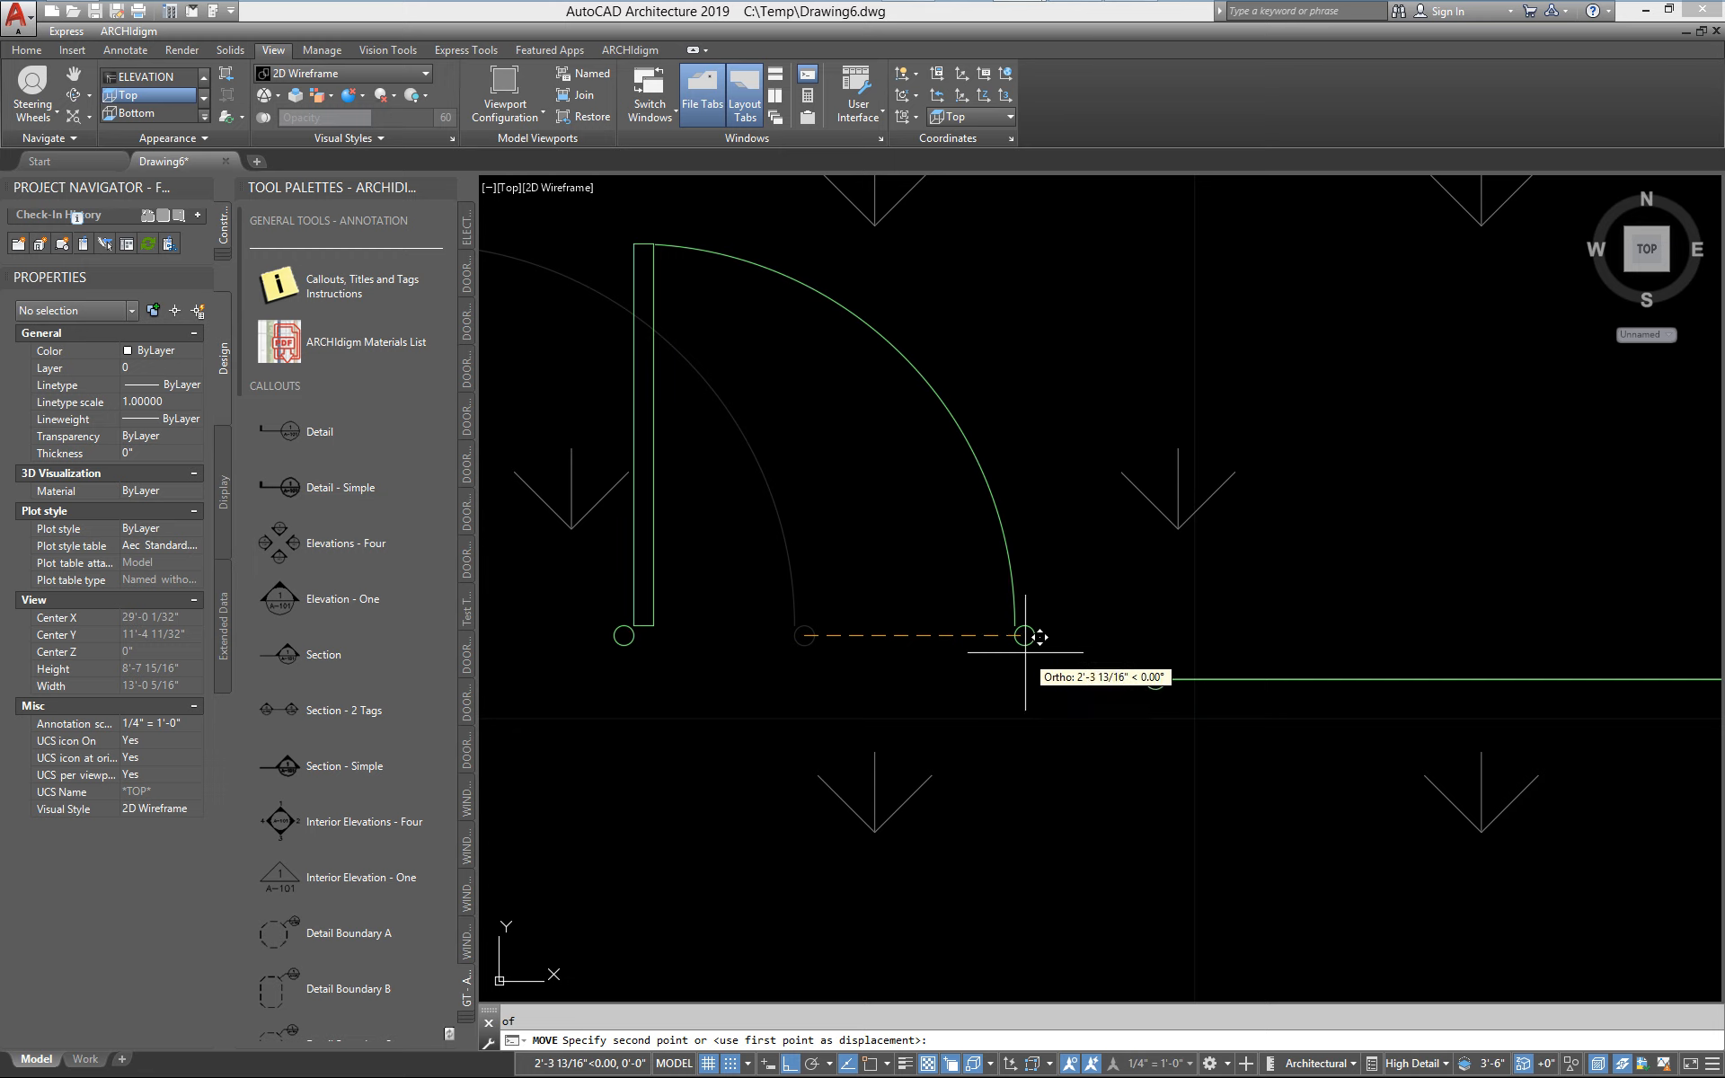
text(insert)
key(Return)
scroll(1194, 651, up, 3)
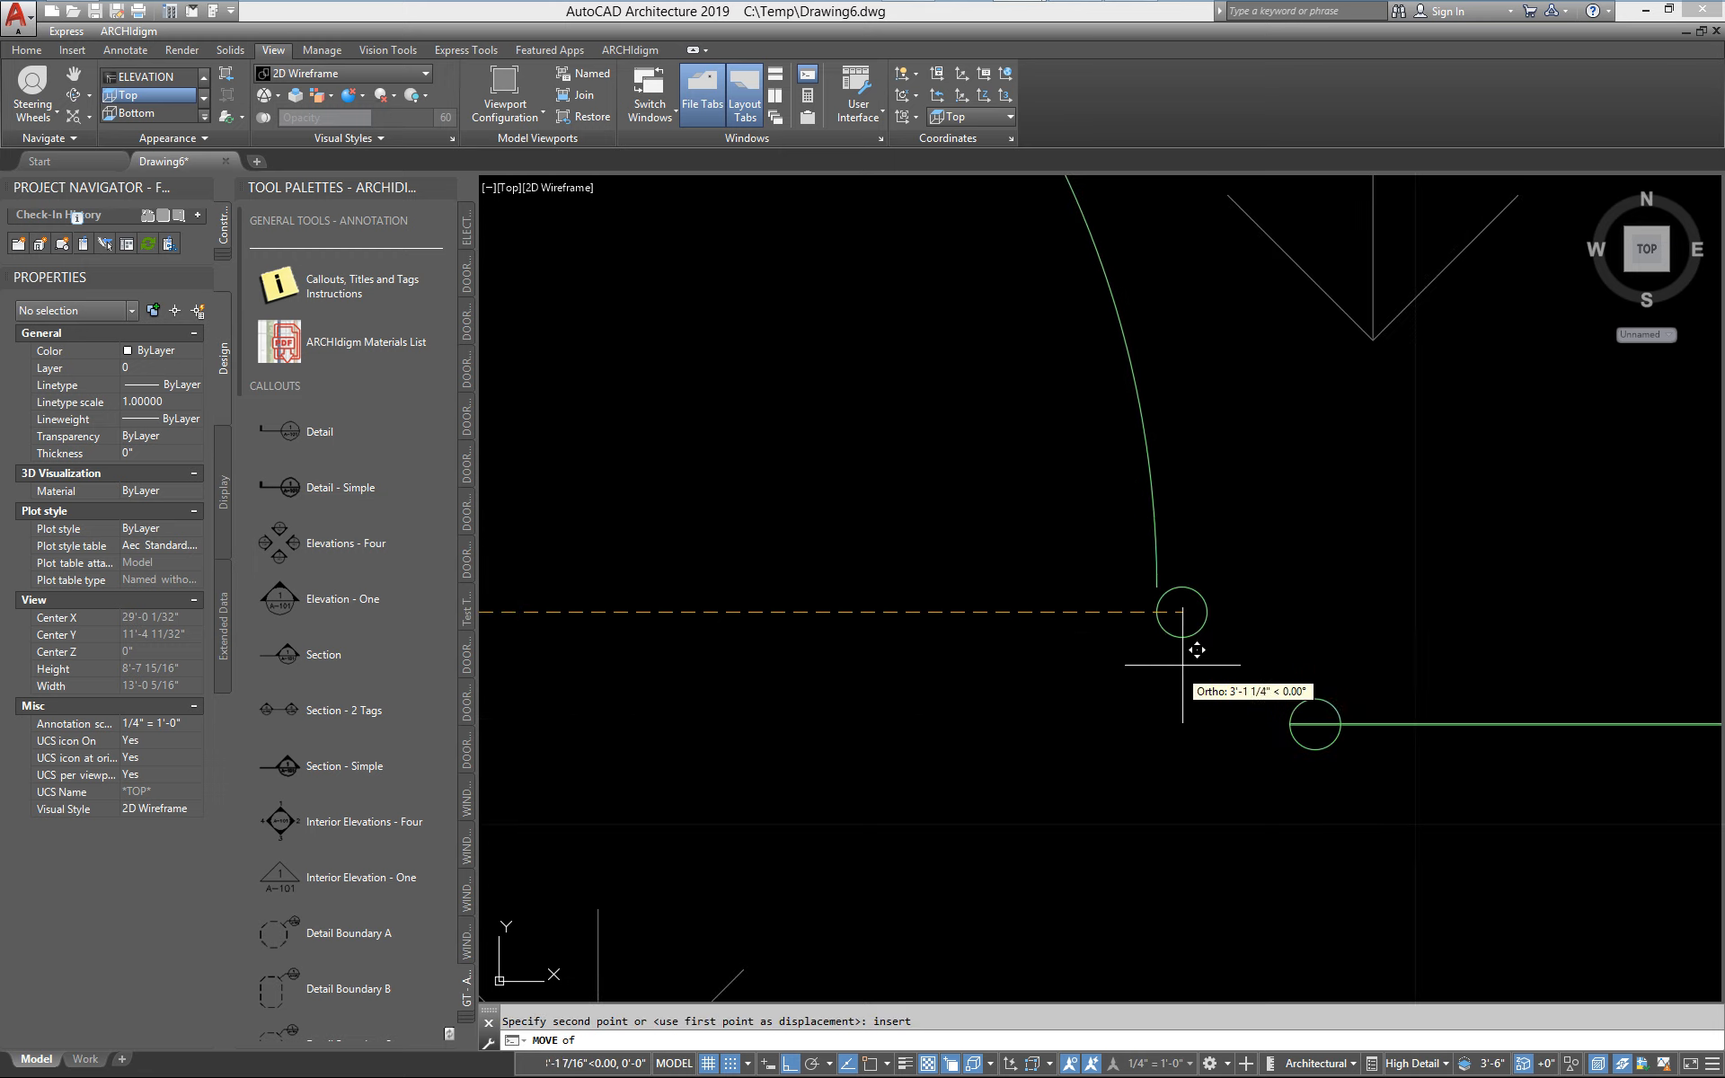
click(1330, 700)
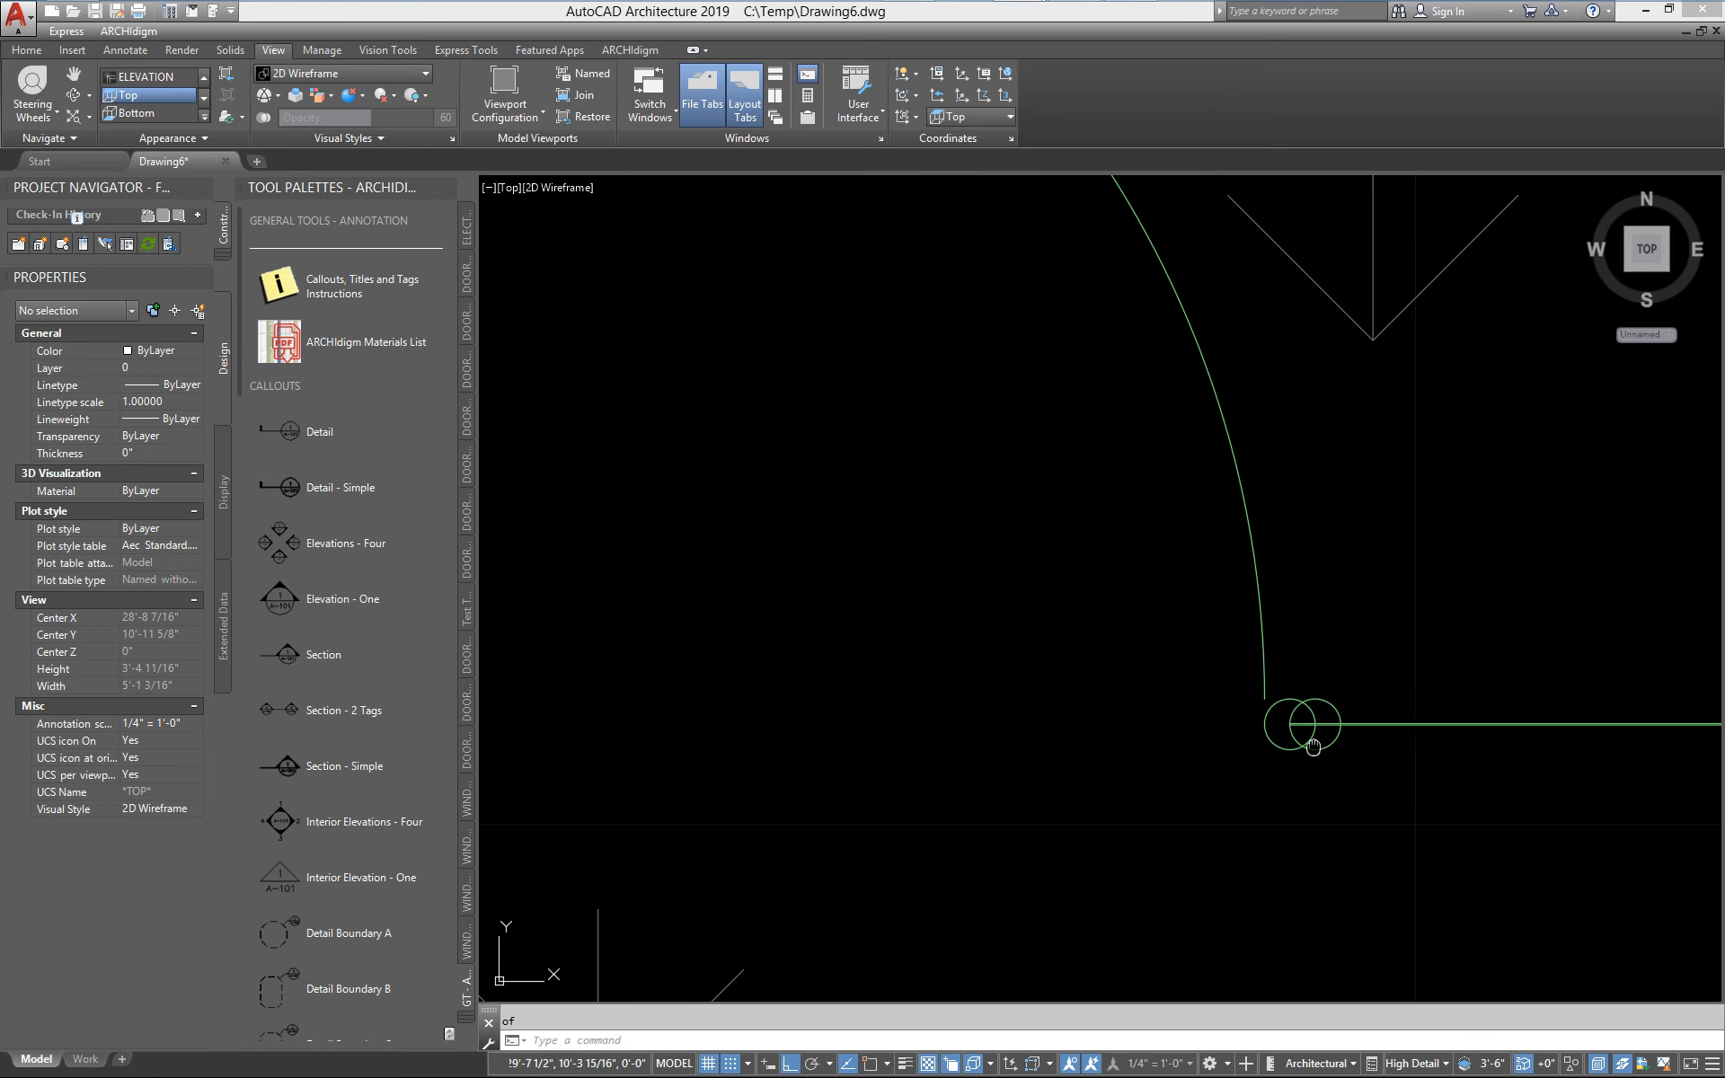
Shift the fence's end post by its grip so it coincides with the gate's east post
middle_drag(1312, 745, 1021, 757)
scroll(1021, 757, up, 6)
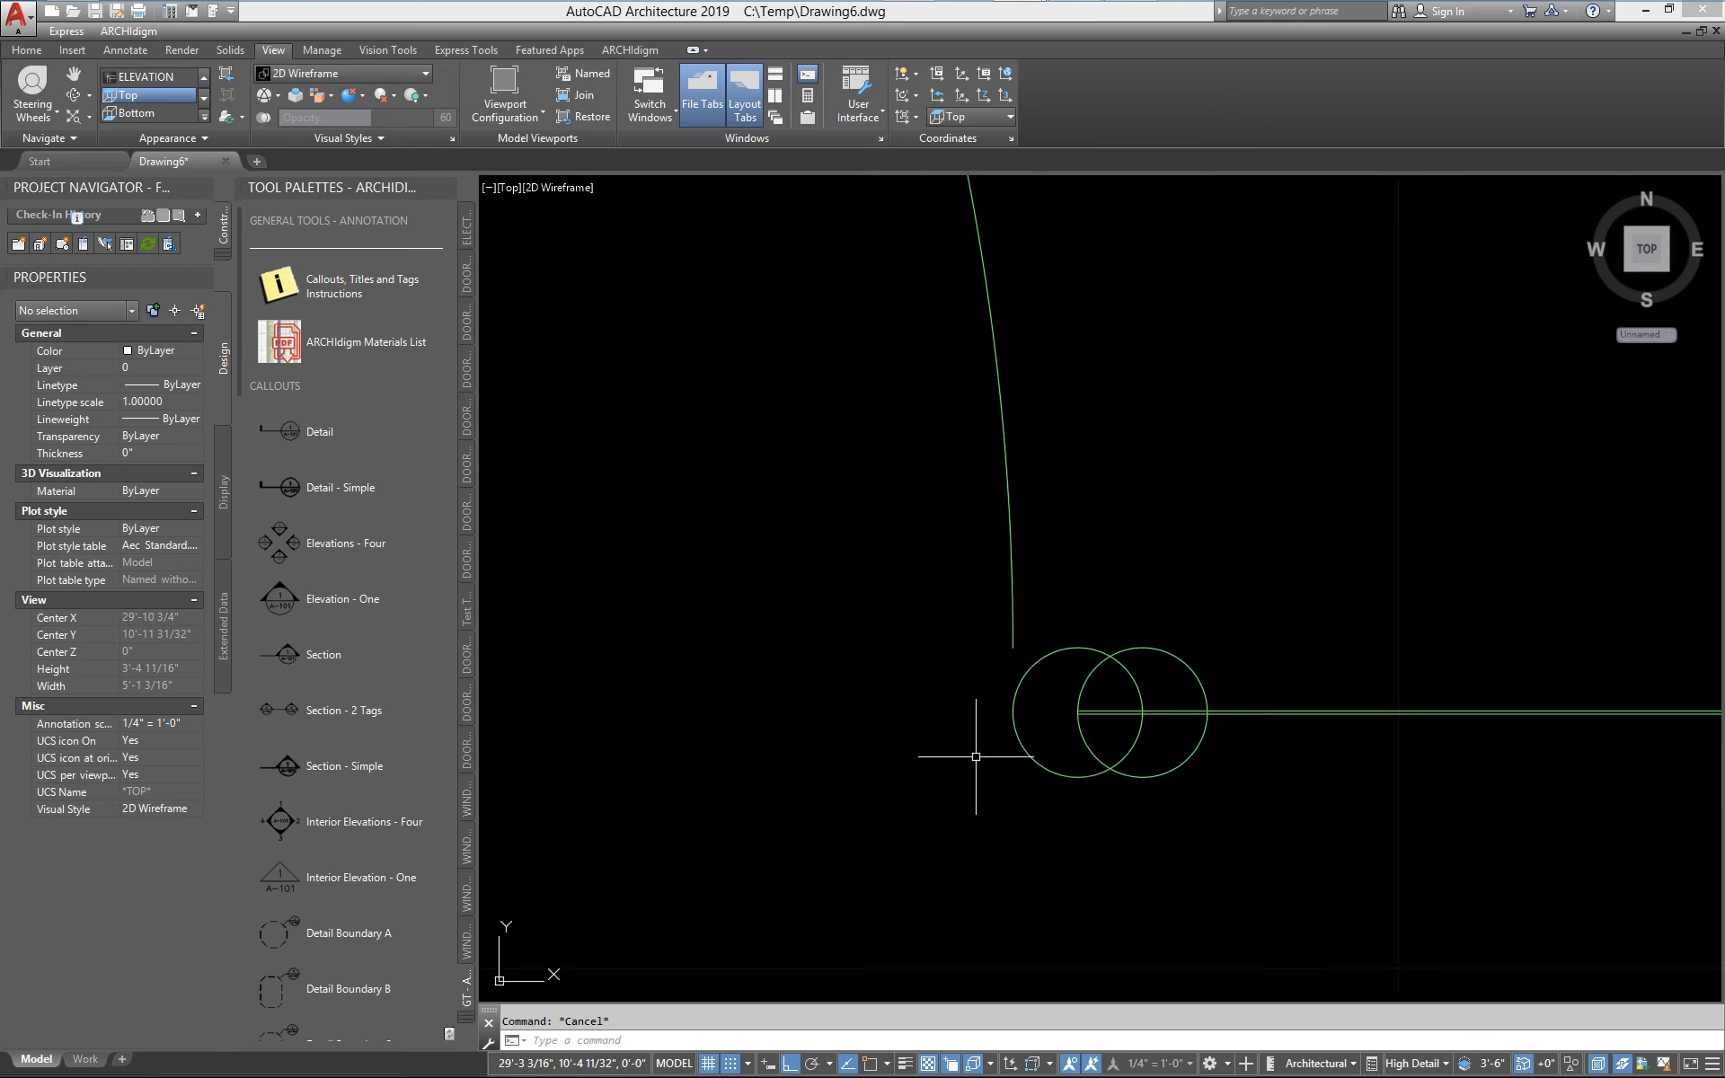
click(1098, 721)
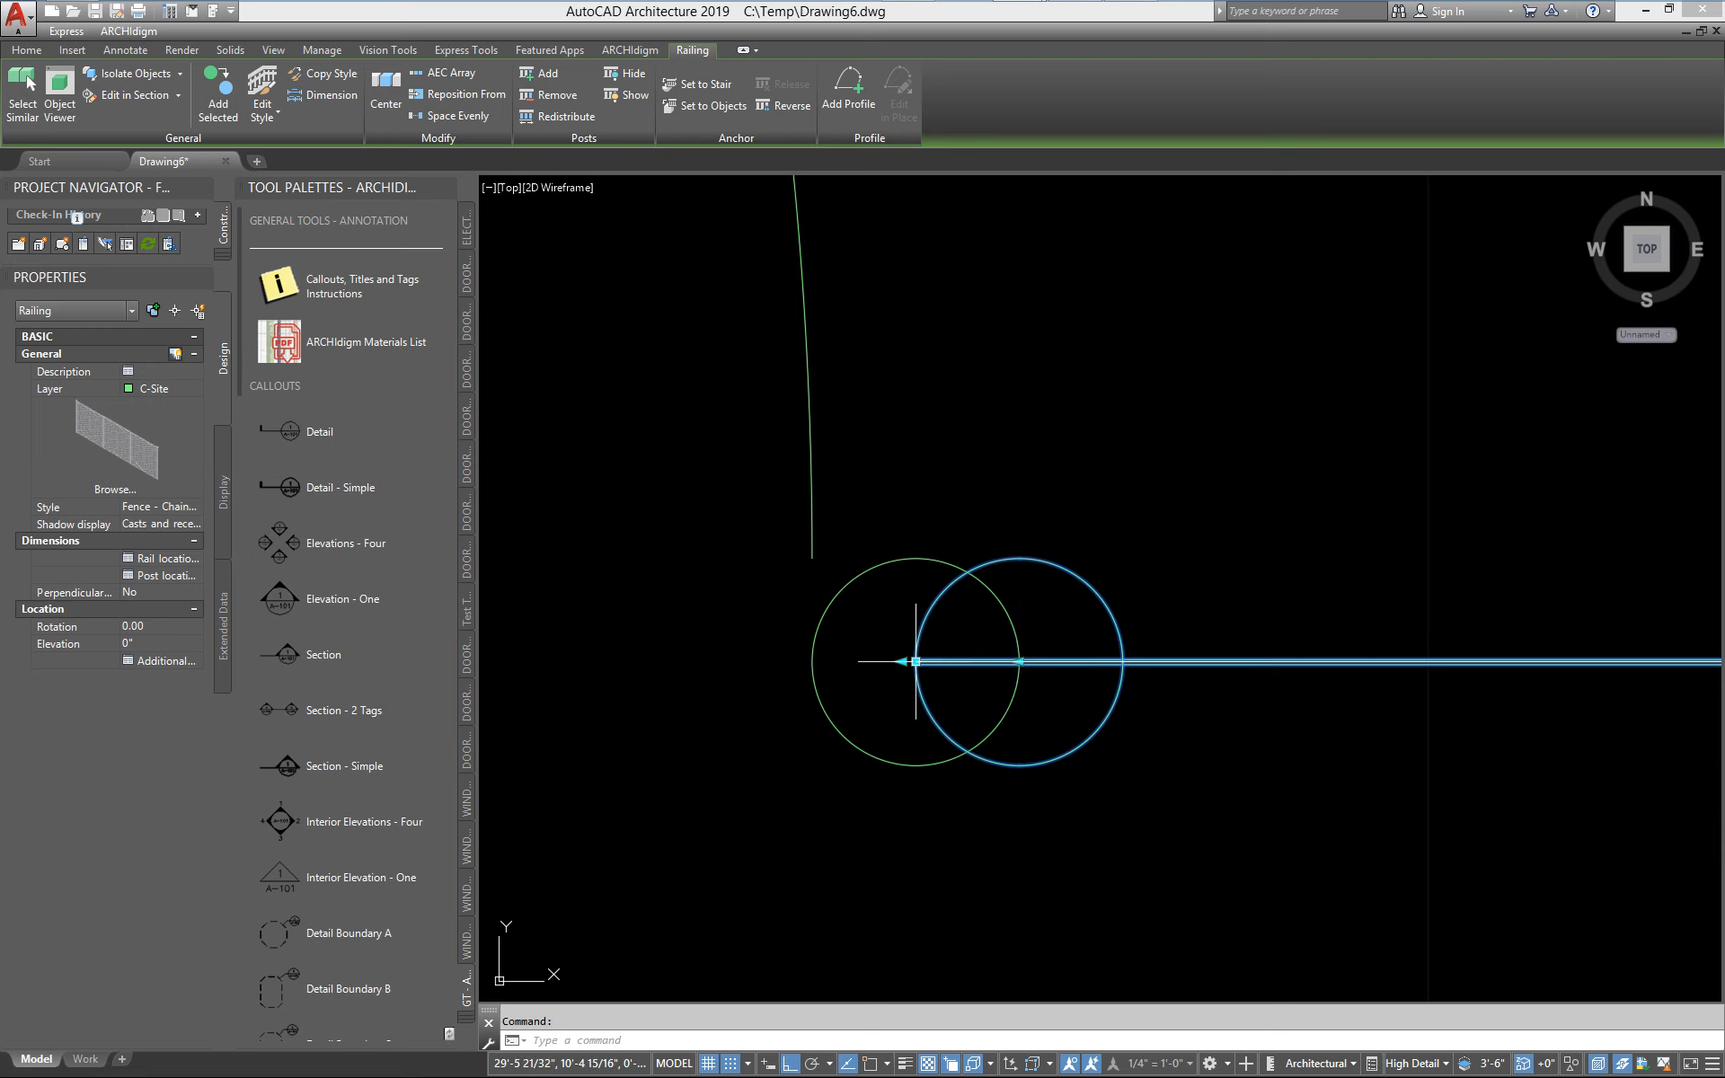
click(1018, 662)
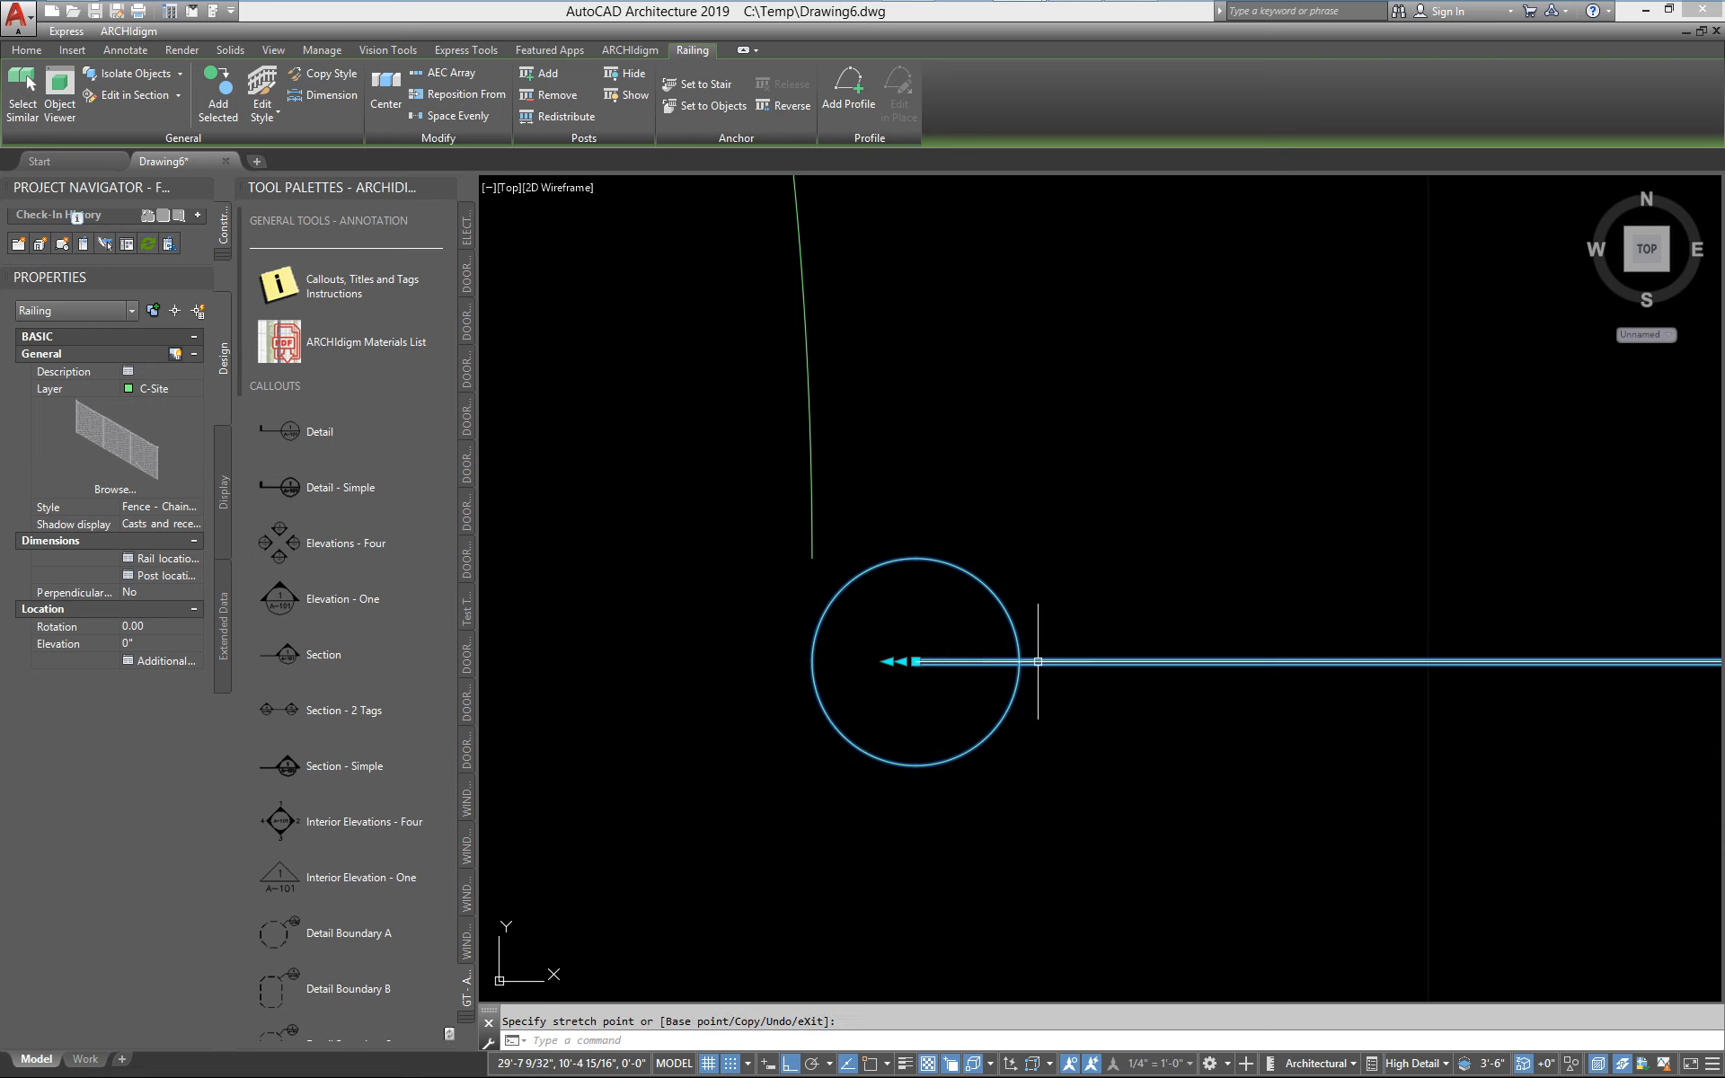
scroll(895, 591, up, 4)
key(Escape)
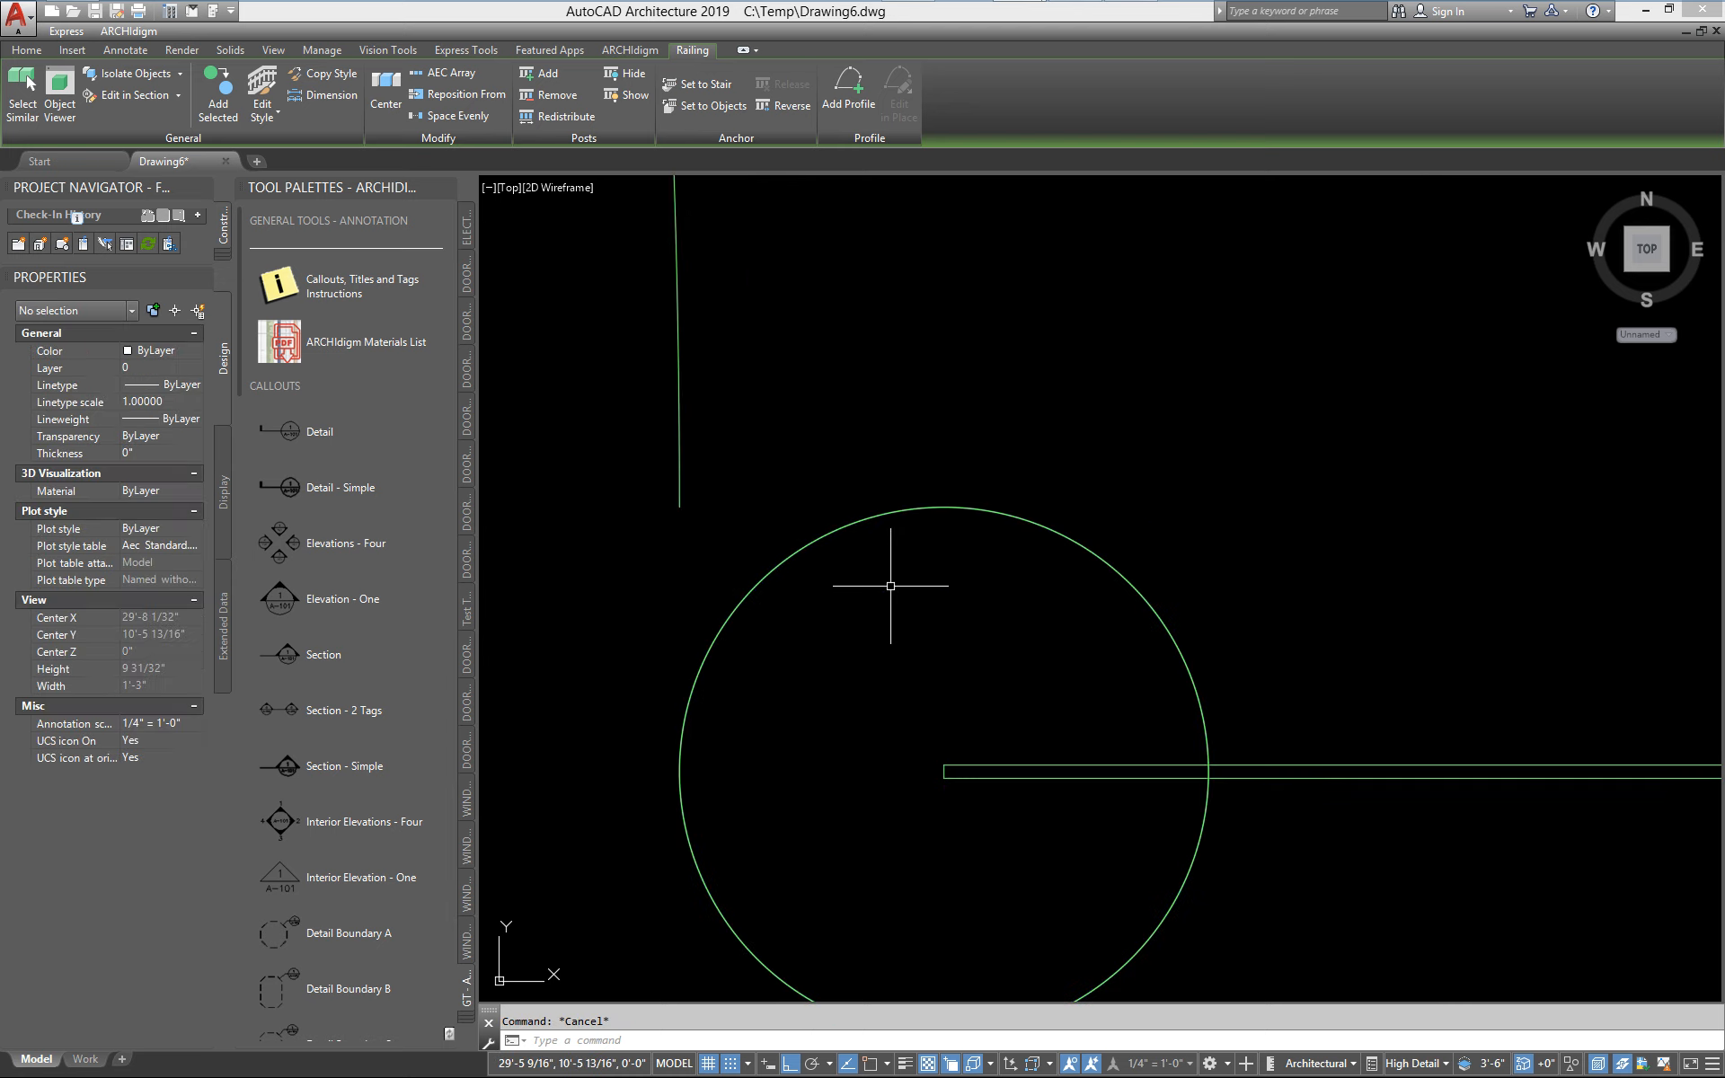
scroll(877, 578, down, 3)
scroll(885, 605, up, 6)
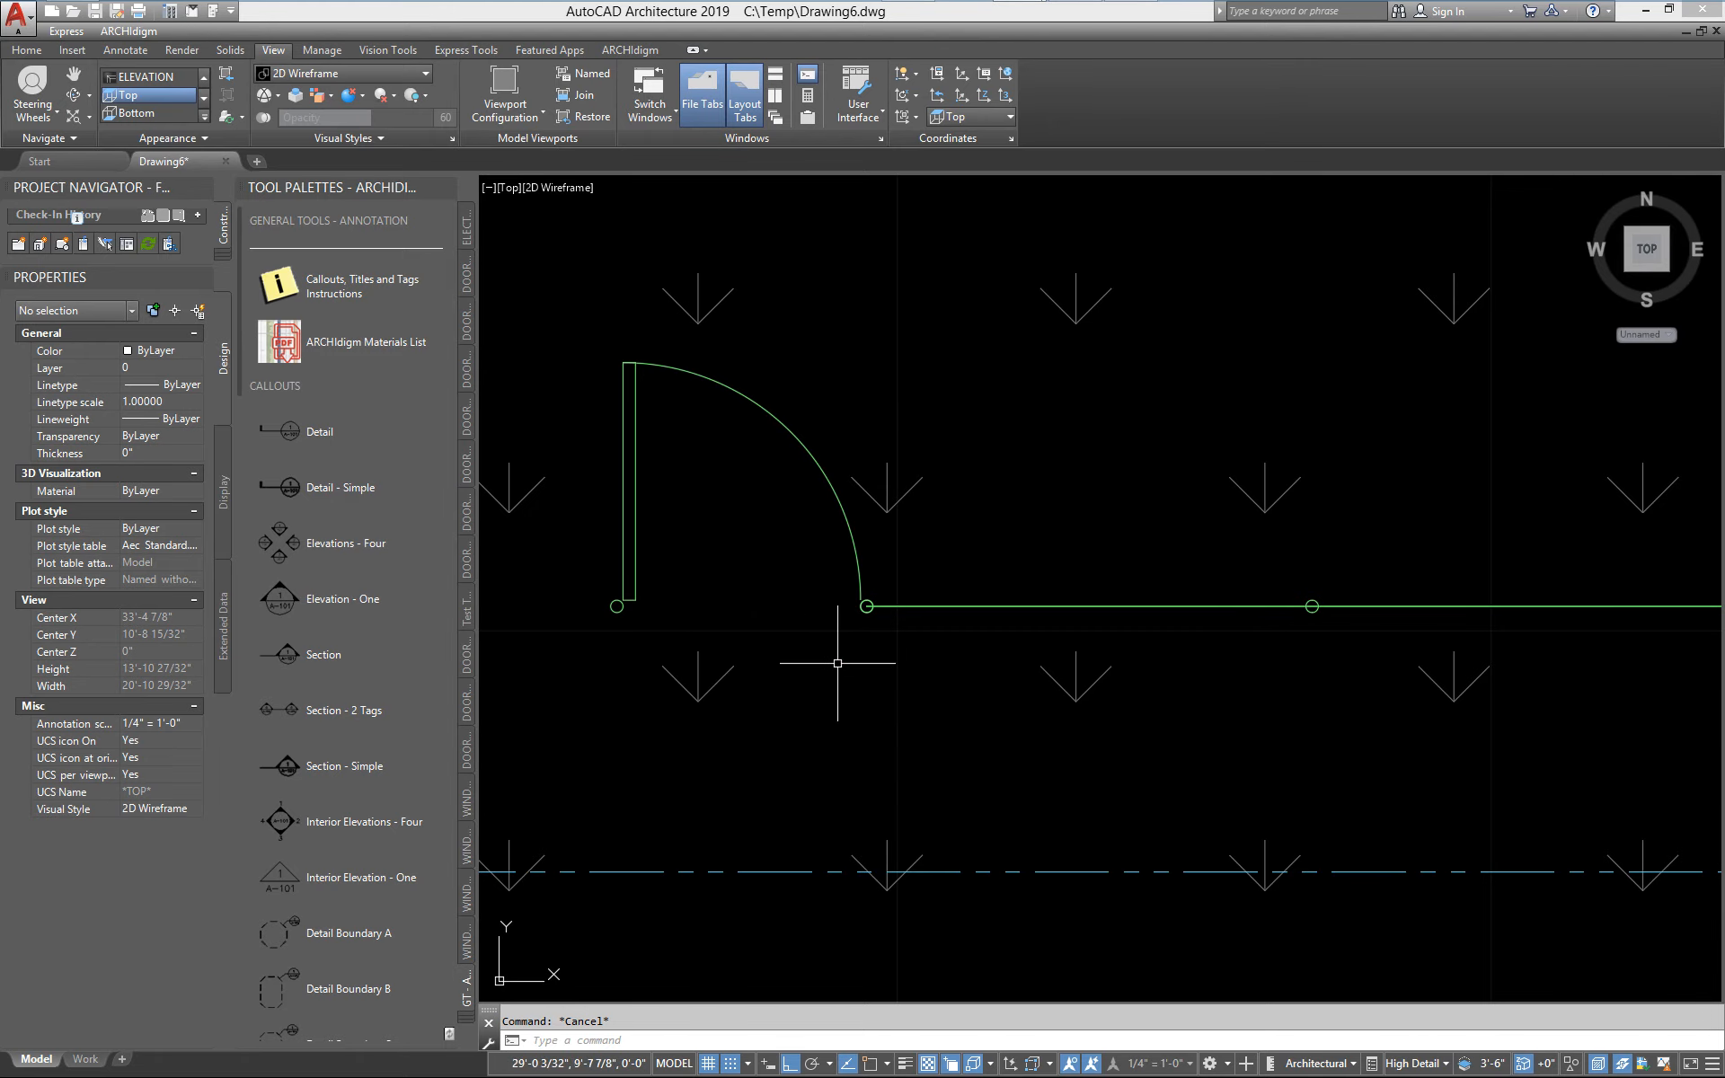
Orbit to a 3D view and move the gate 12" away from the fence to expose both end posts
shift+middle_drag(835, 662, 858, 305)
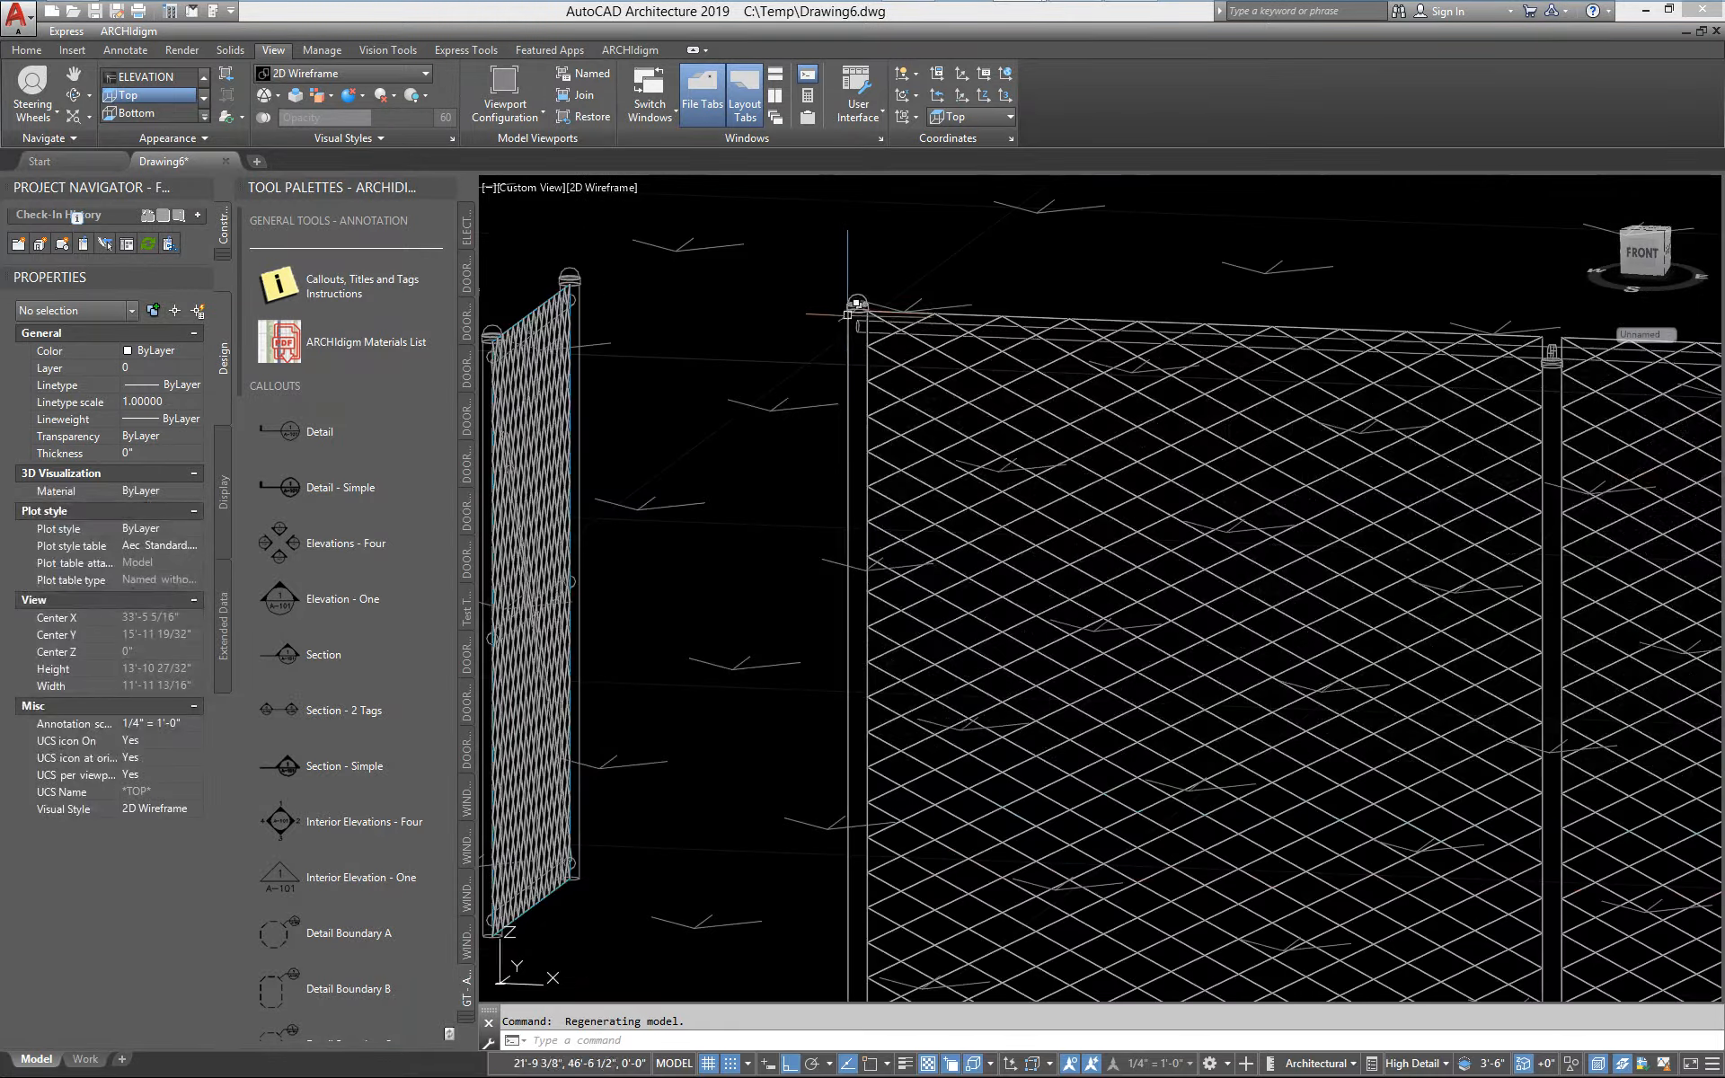
scroll(876, 310, down, 2)
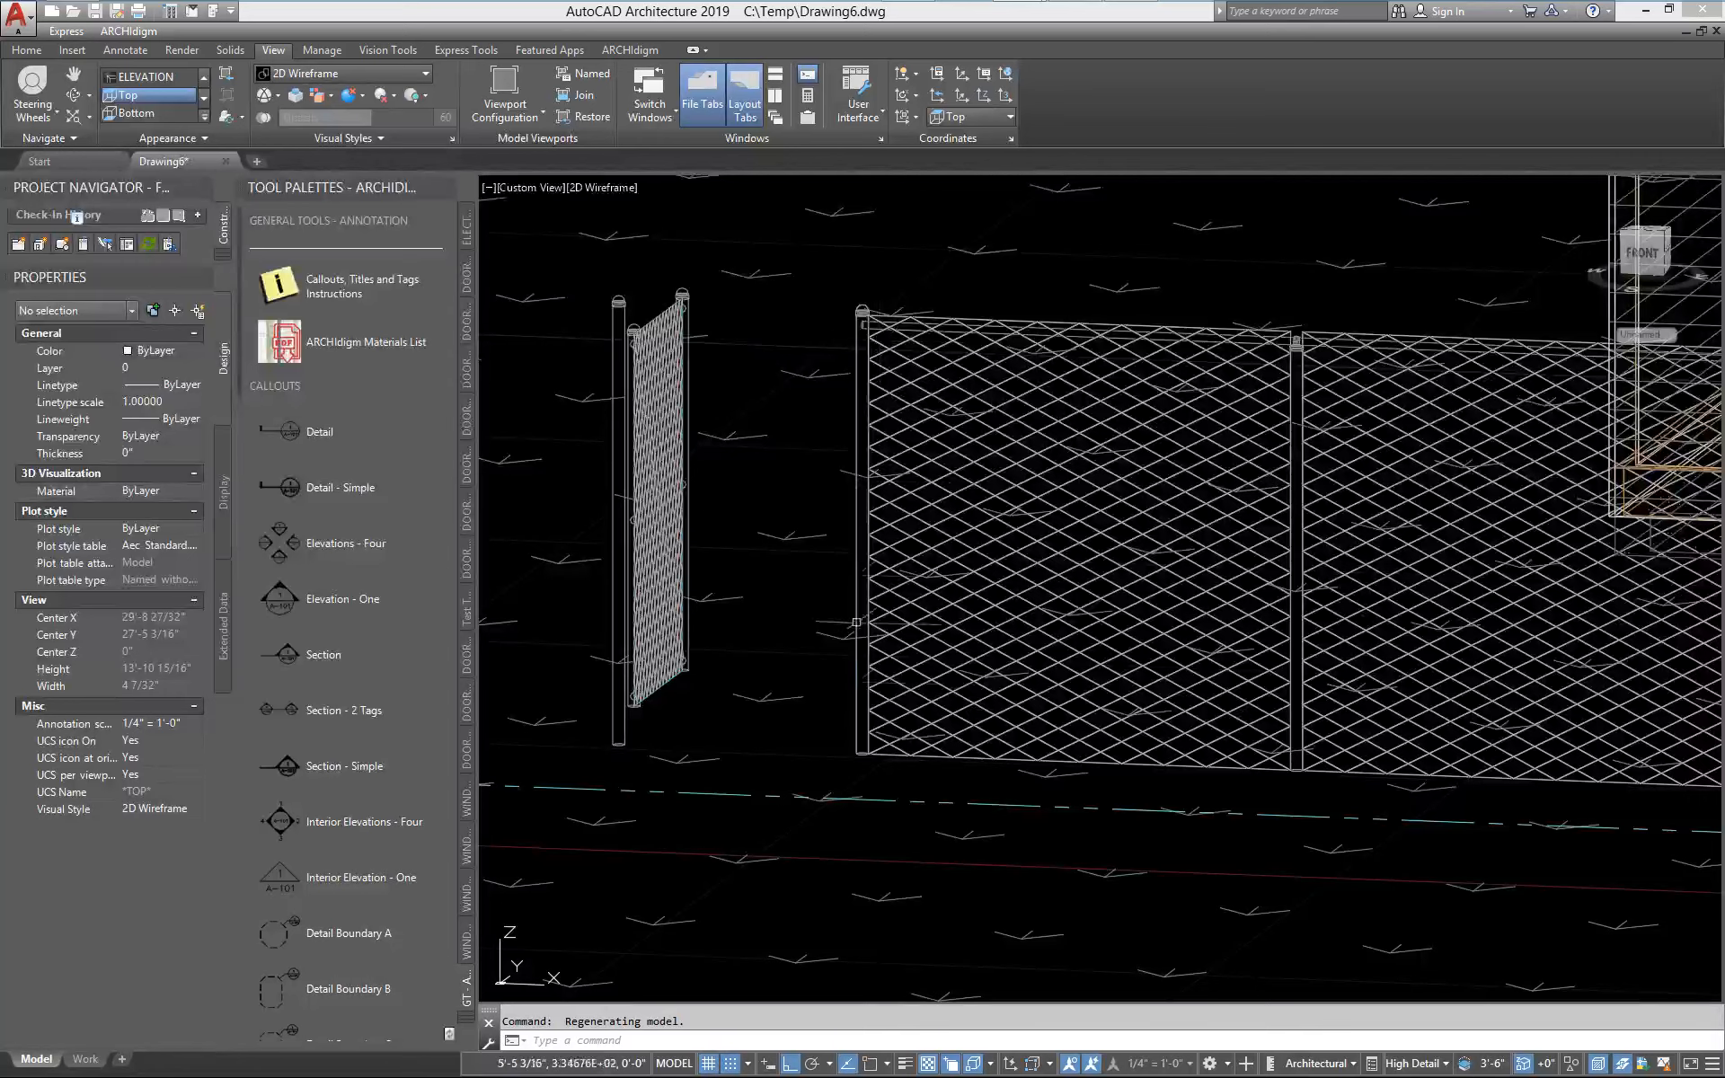
middle_drag(688, 338, 836, 557)
click(888, 613)
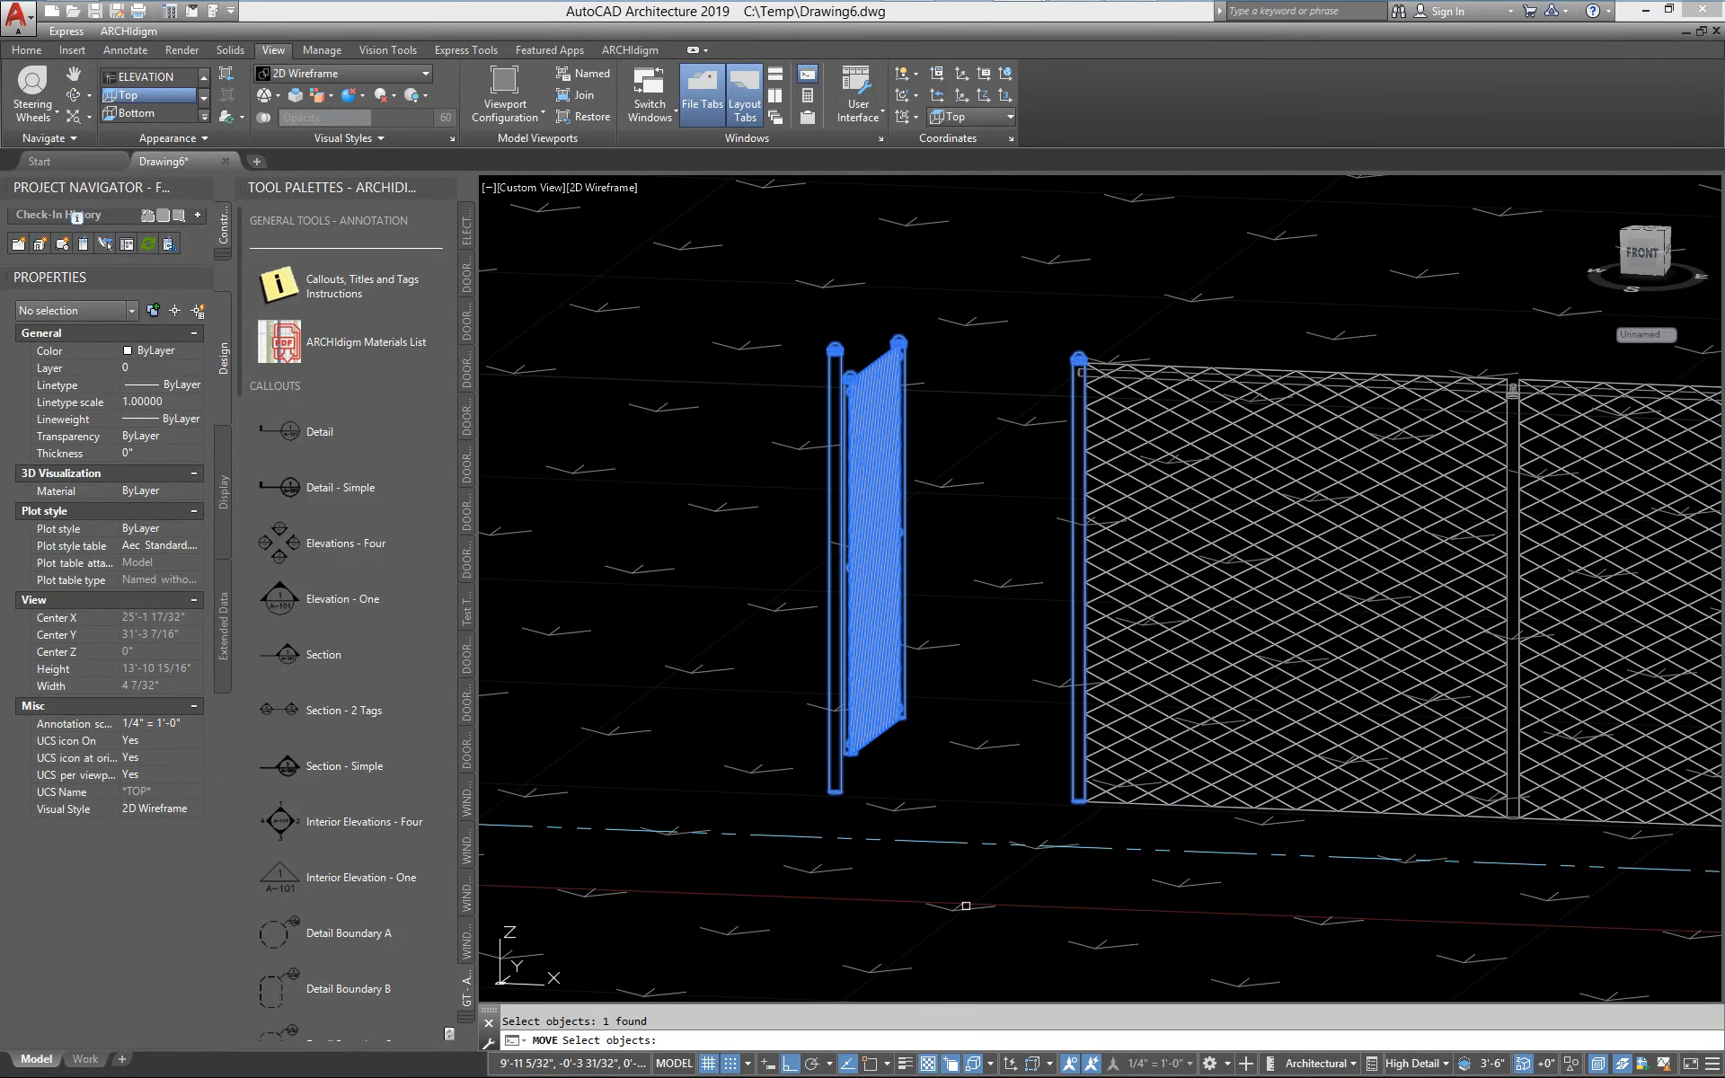
key(Return)
click(1002, 877)
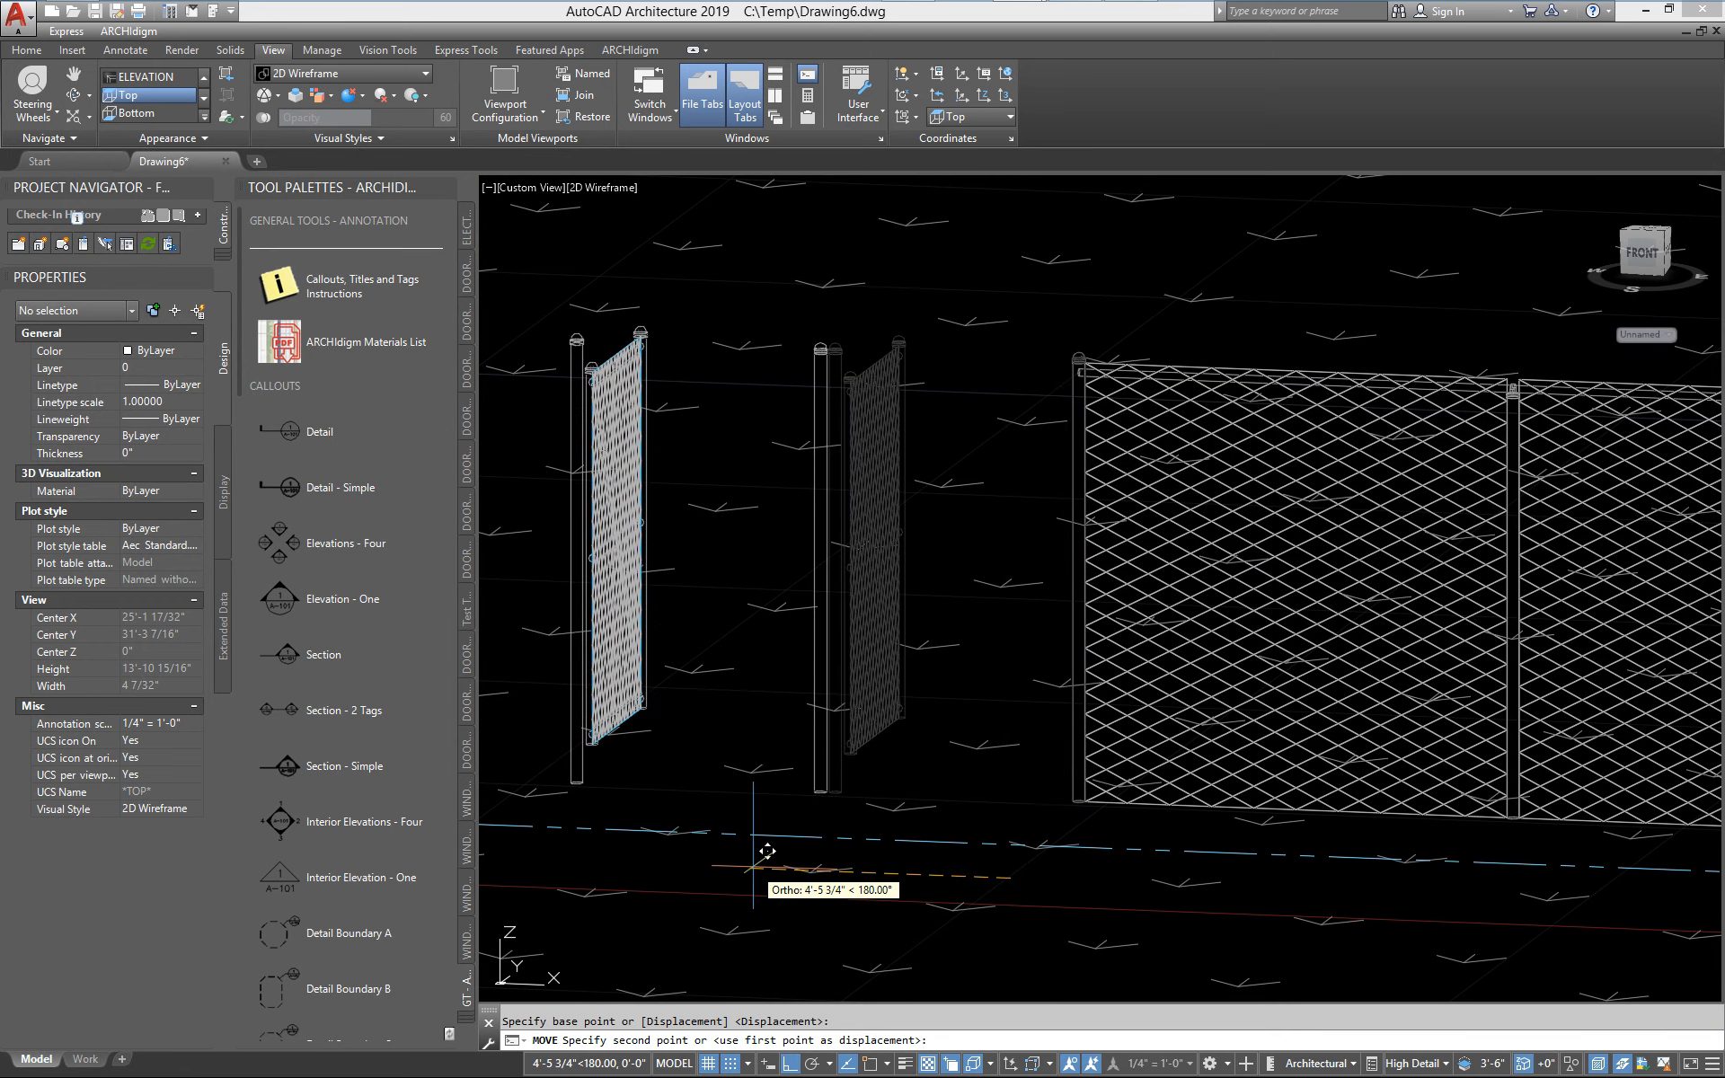
text(12)
key(Return)
scroll(1122, 334, up, 4)
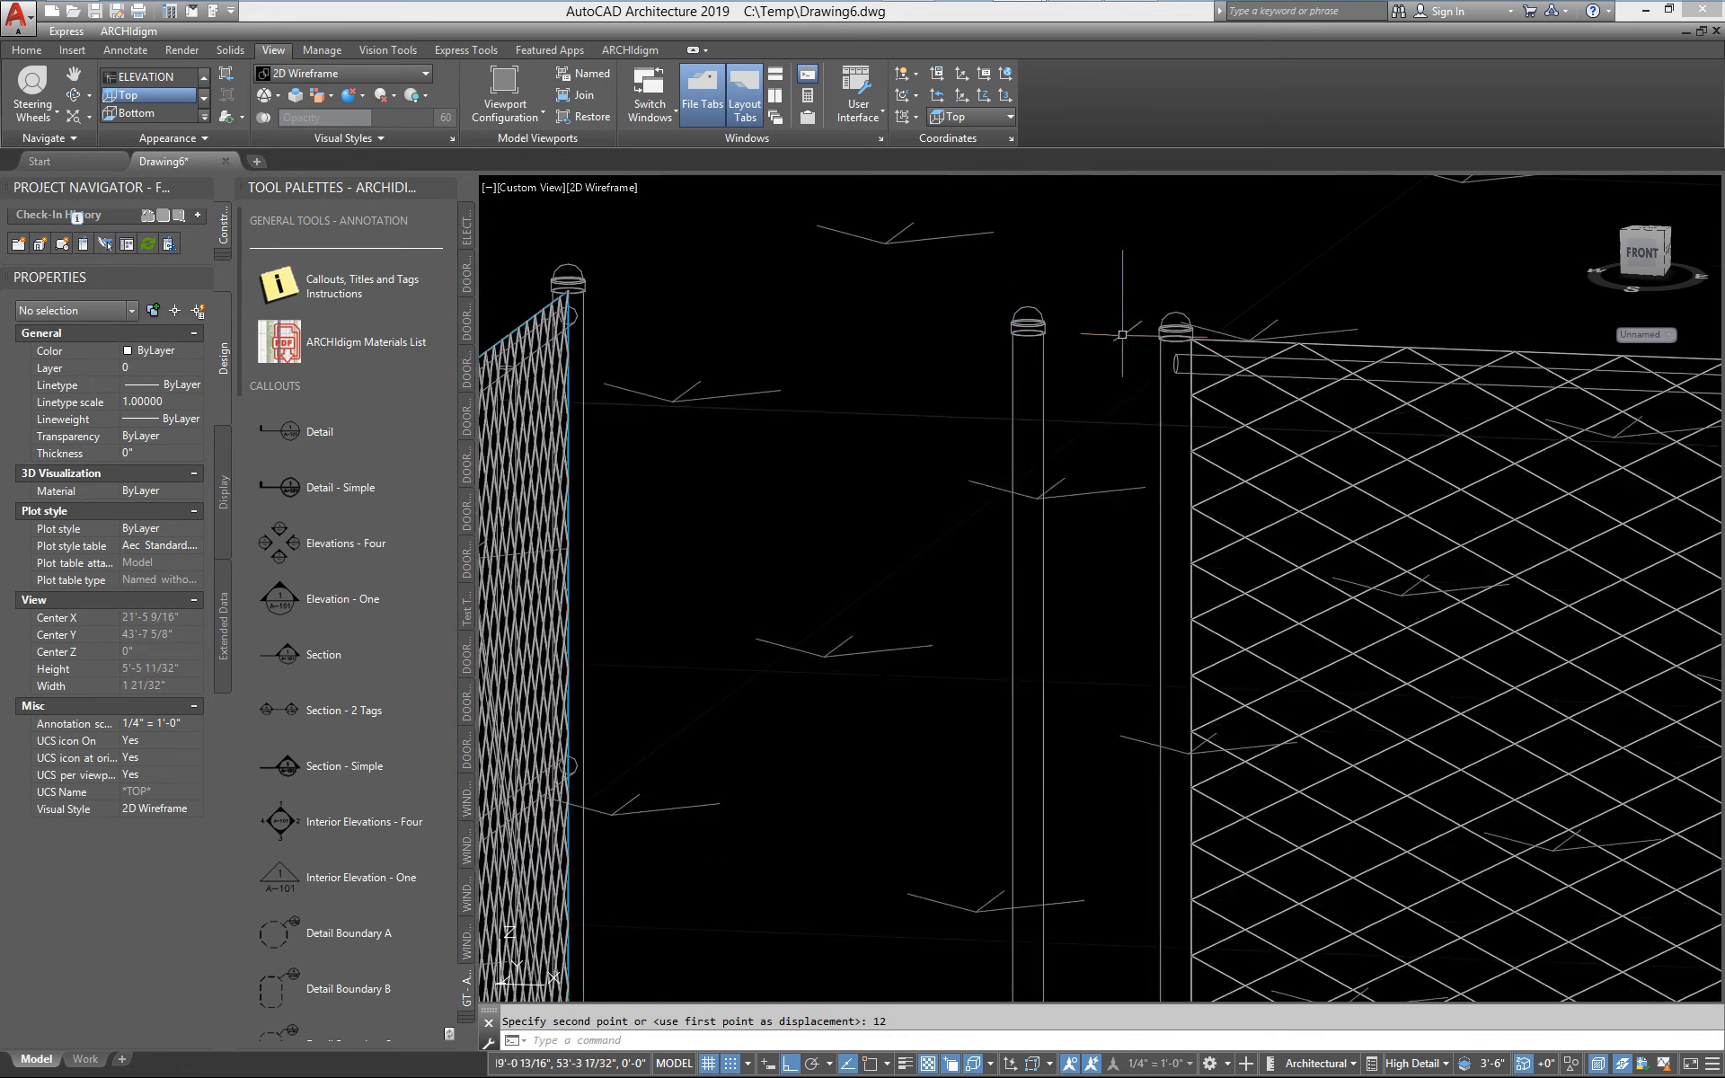
scroll(1121, 334, down, 4)
middle_drag(1102, 503, 928, 506)
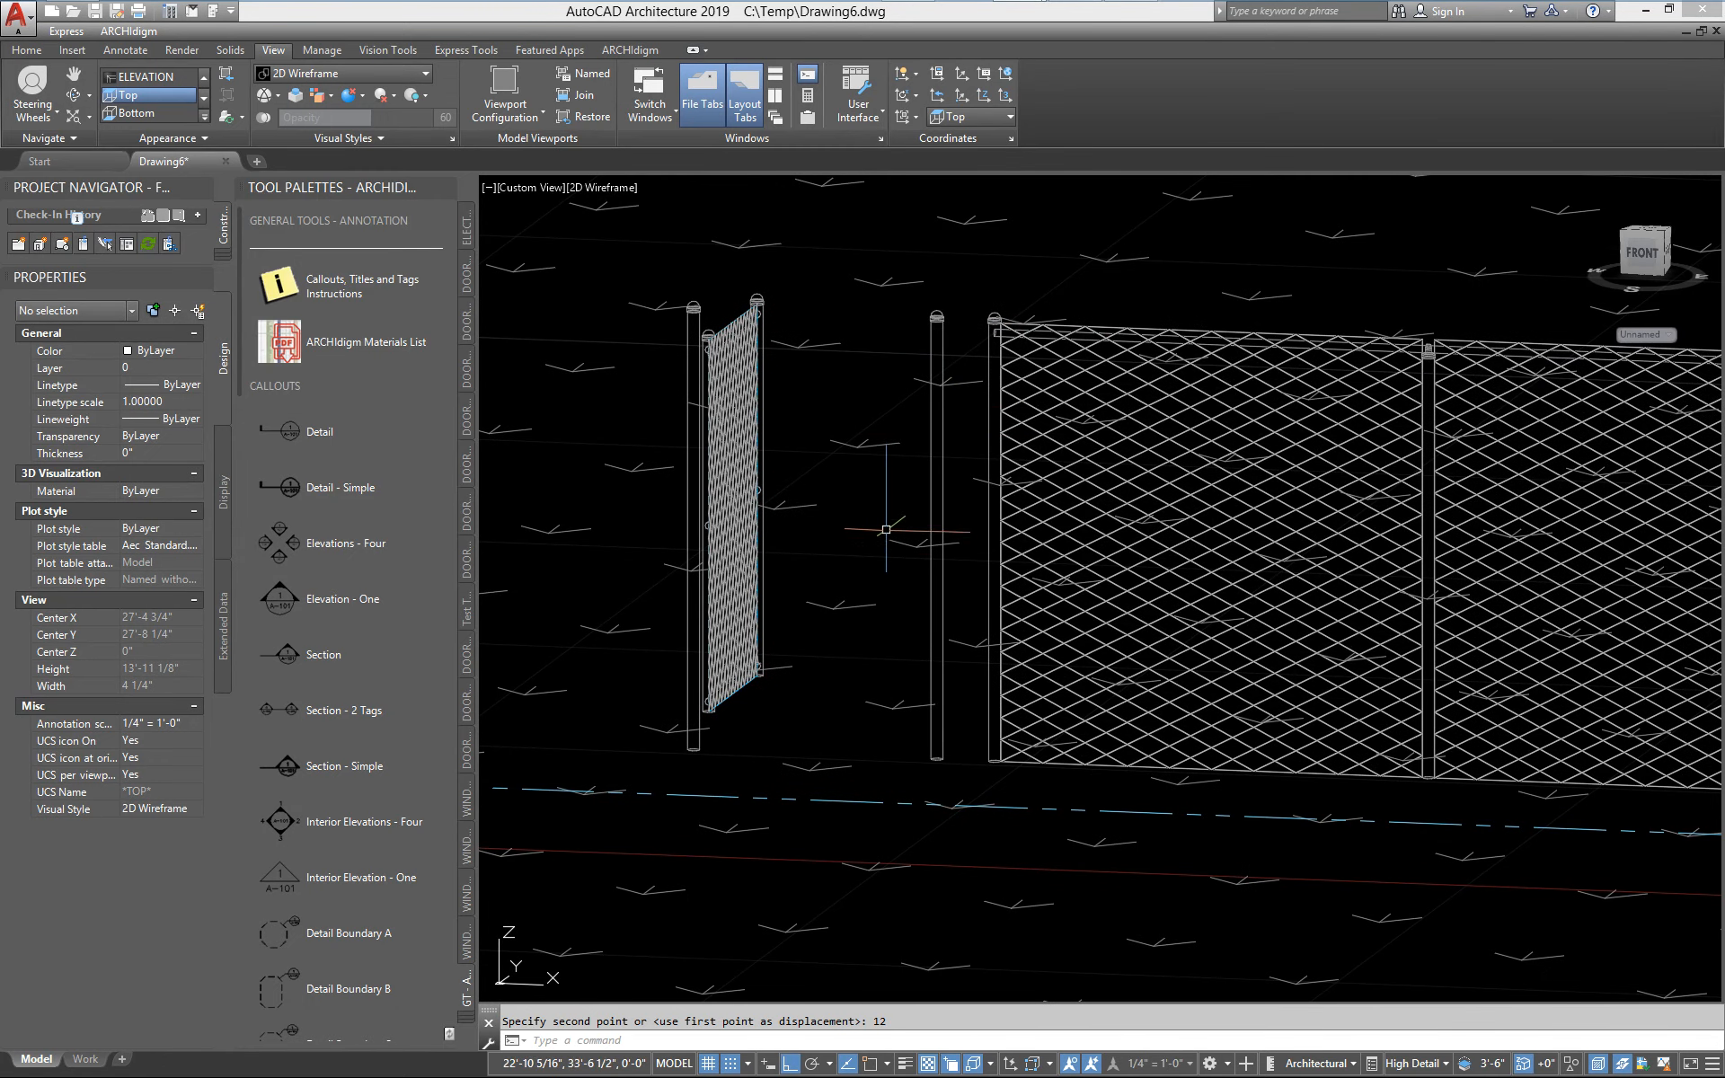
Undo the 12" gate move
text(u)
key(Return)
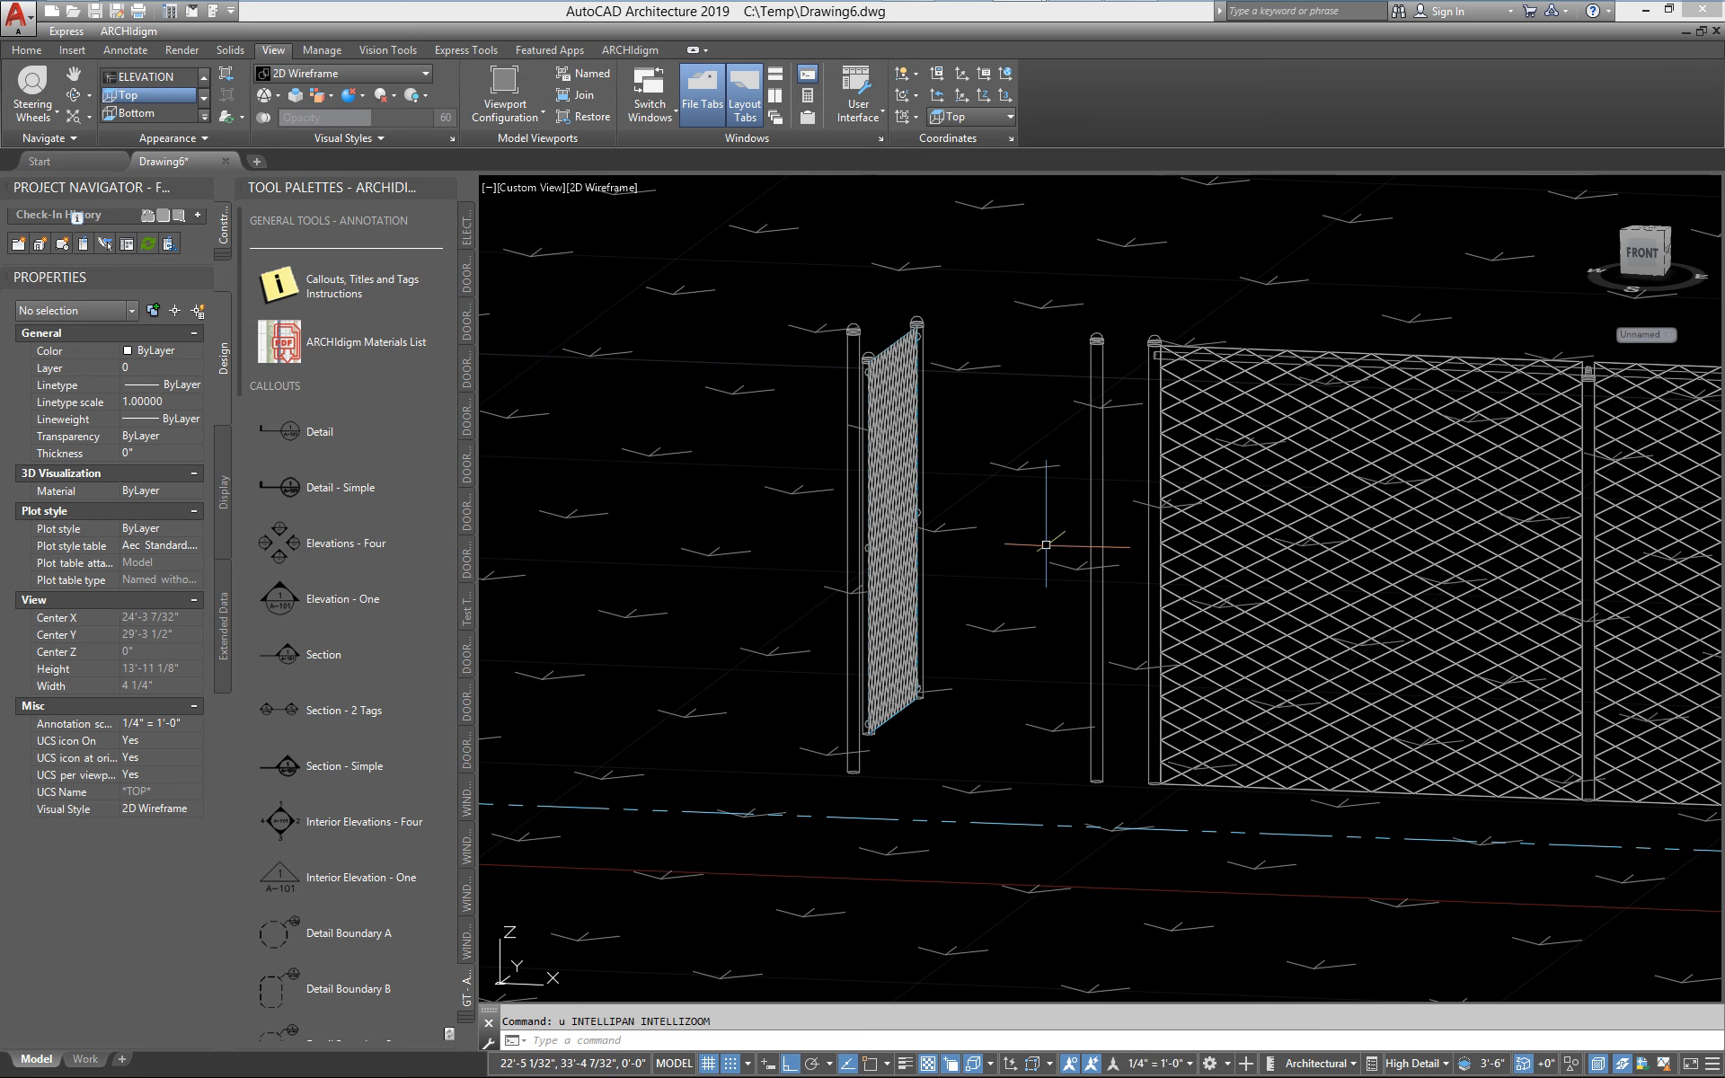
text(u)
key(Return)
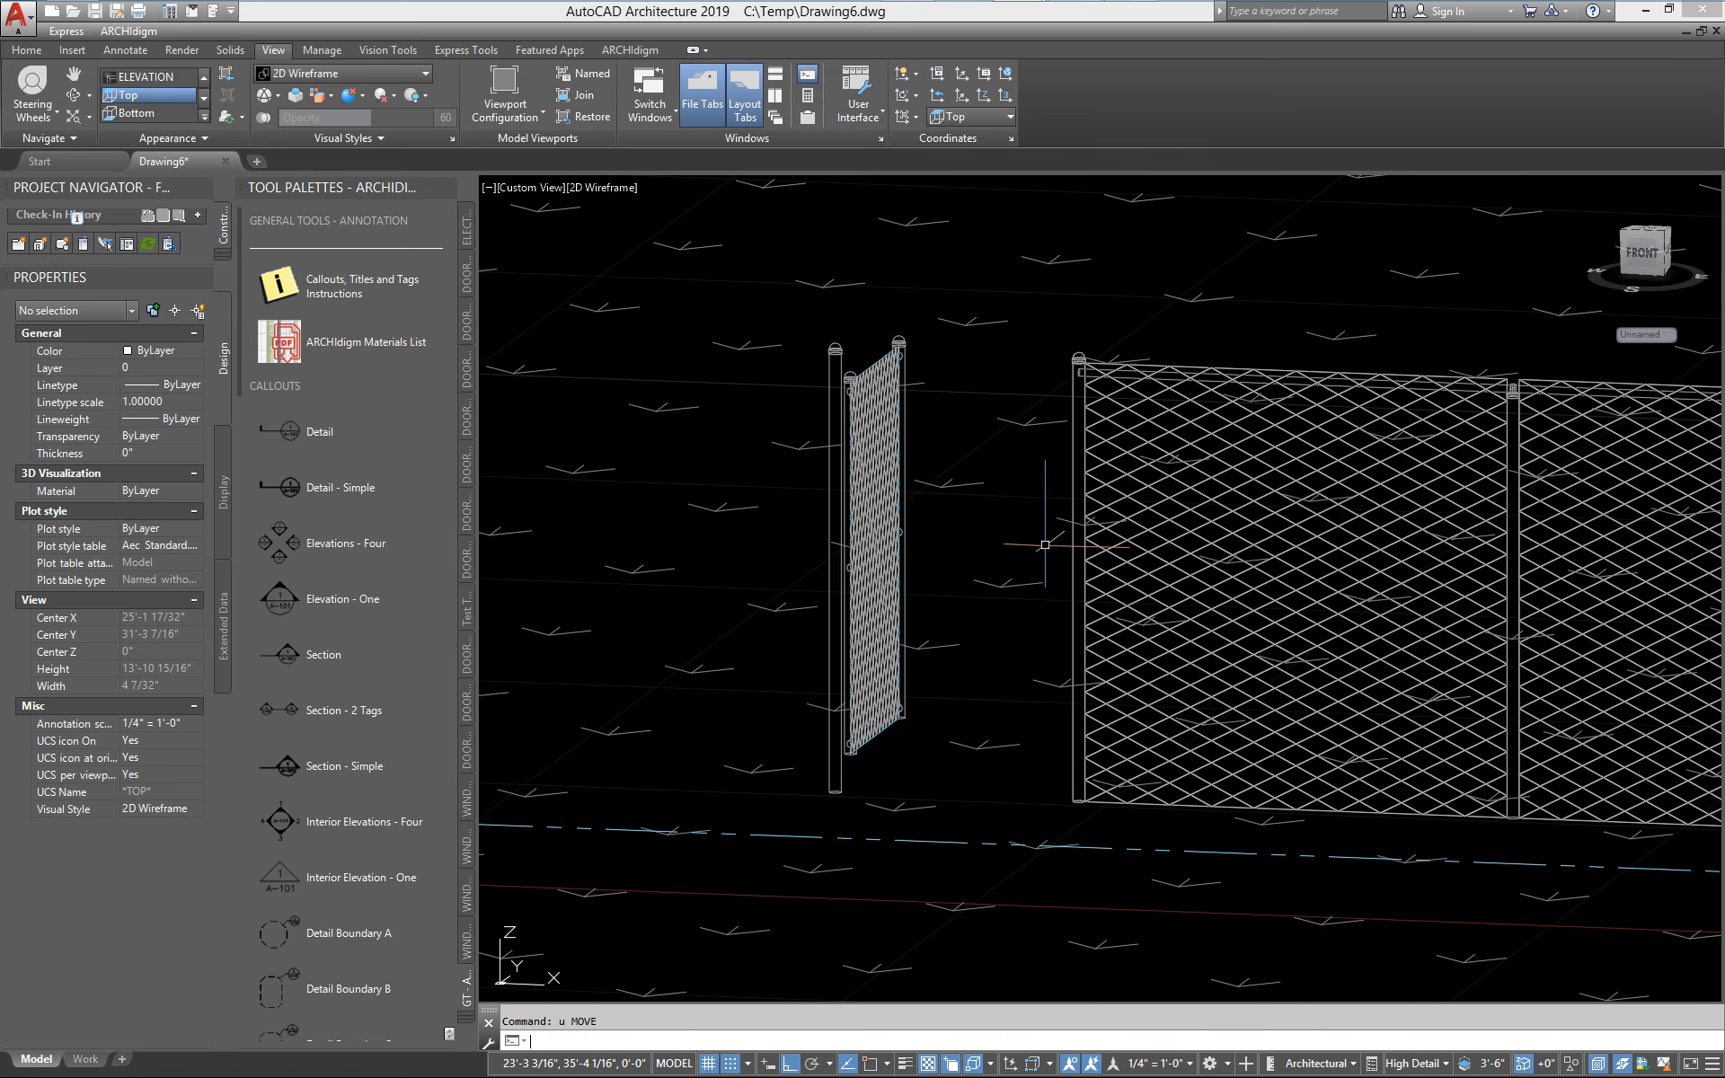
Set the chain link gate's swing angle to 0 to close it
scroll(1051, 542, down, 3)
scroll(1109, 566, up, 4)
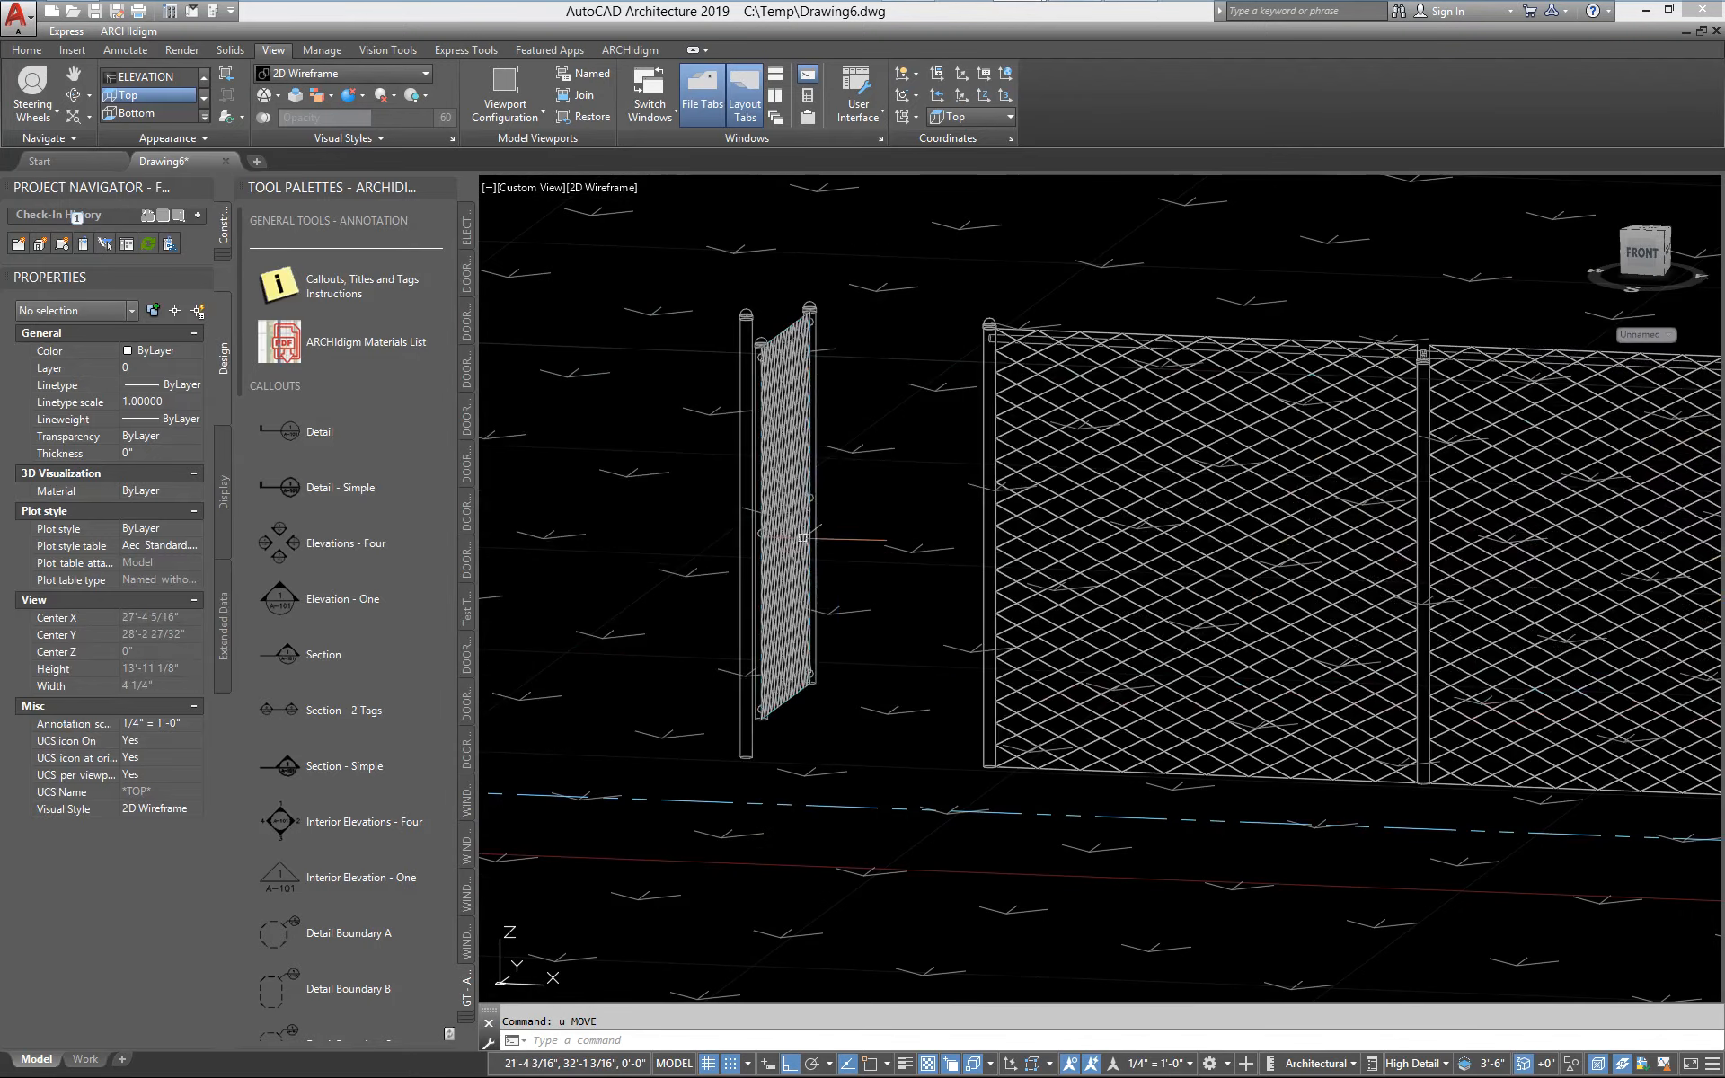
click(786, 521)
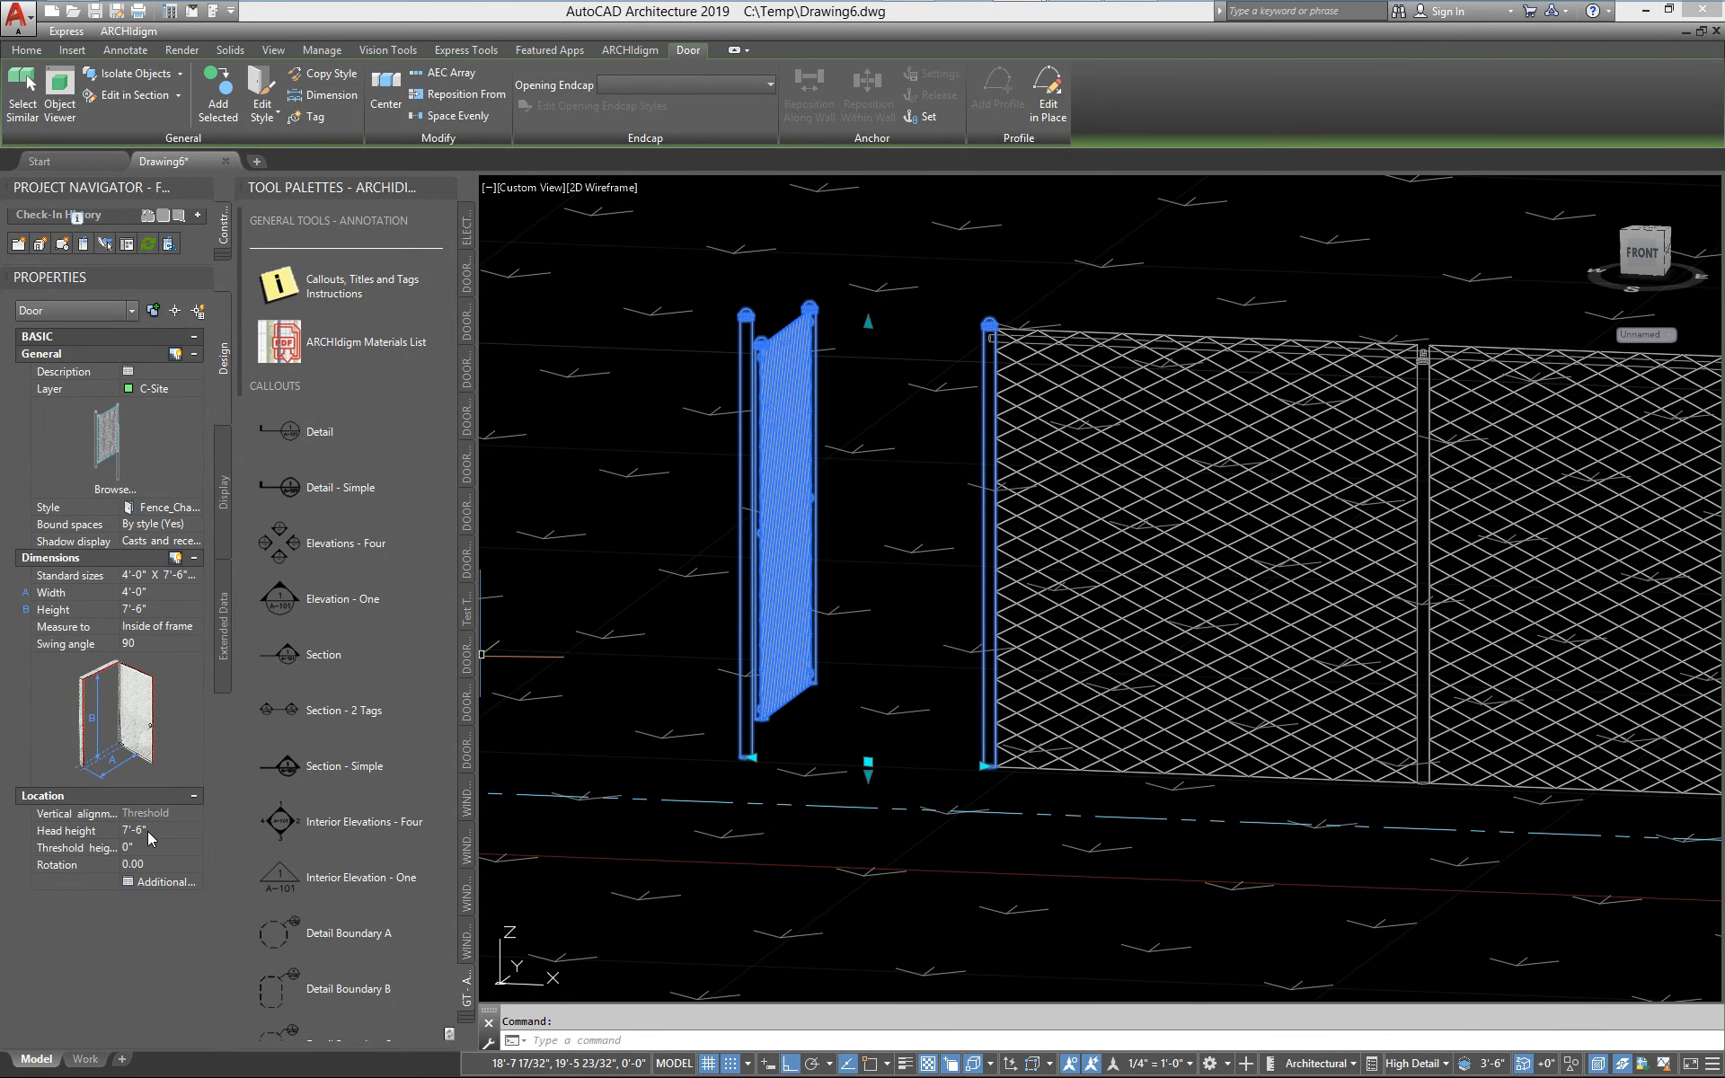
click(138, 644)
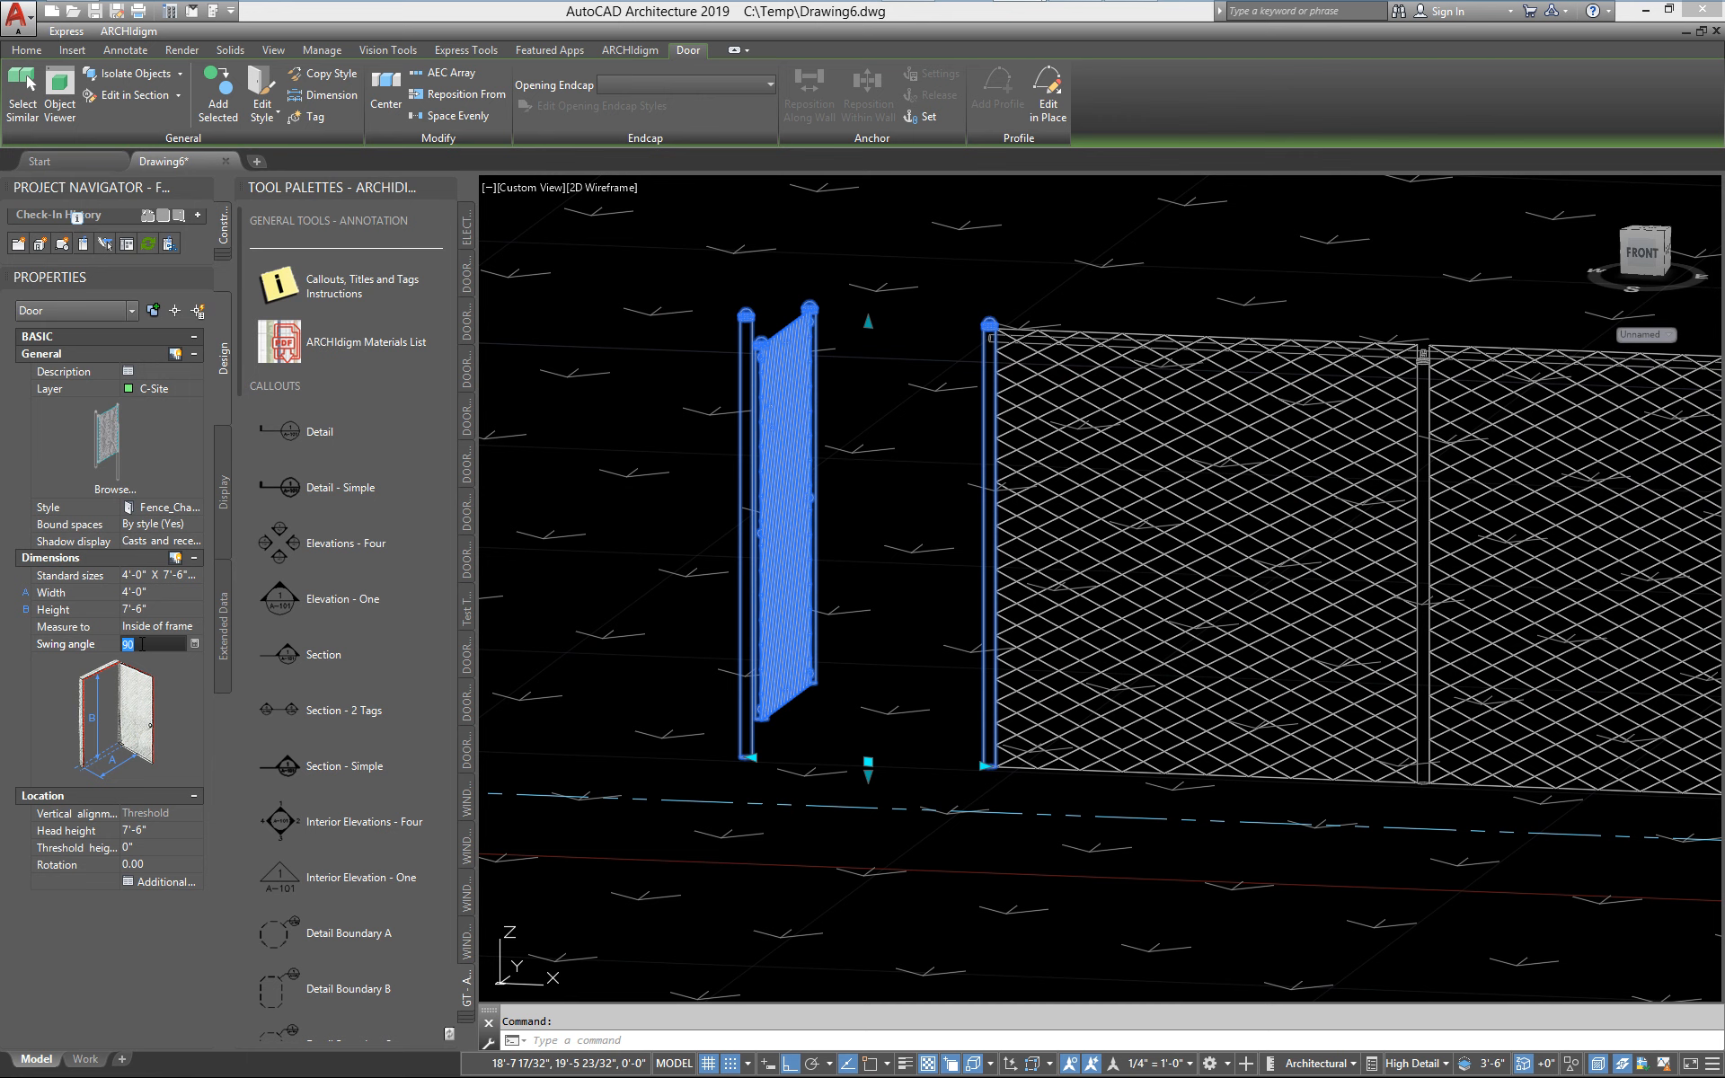
text(0)
key(Return)
key(Escape)
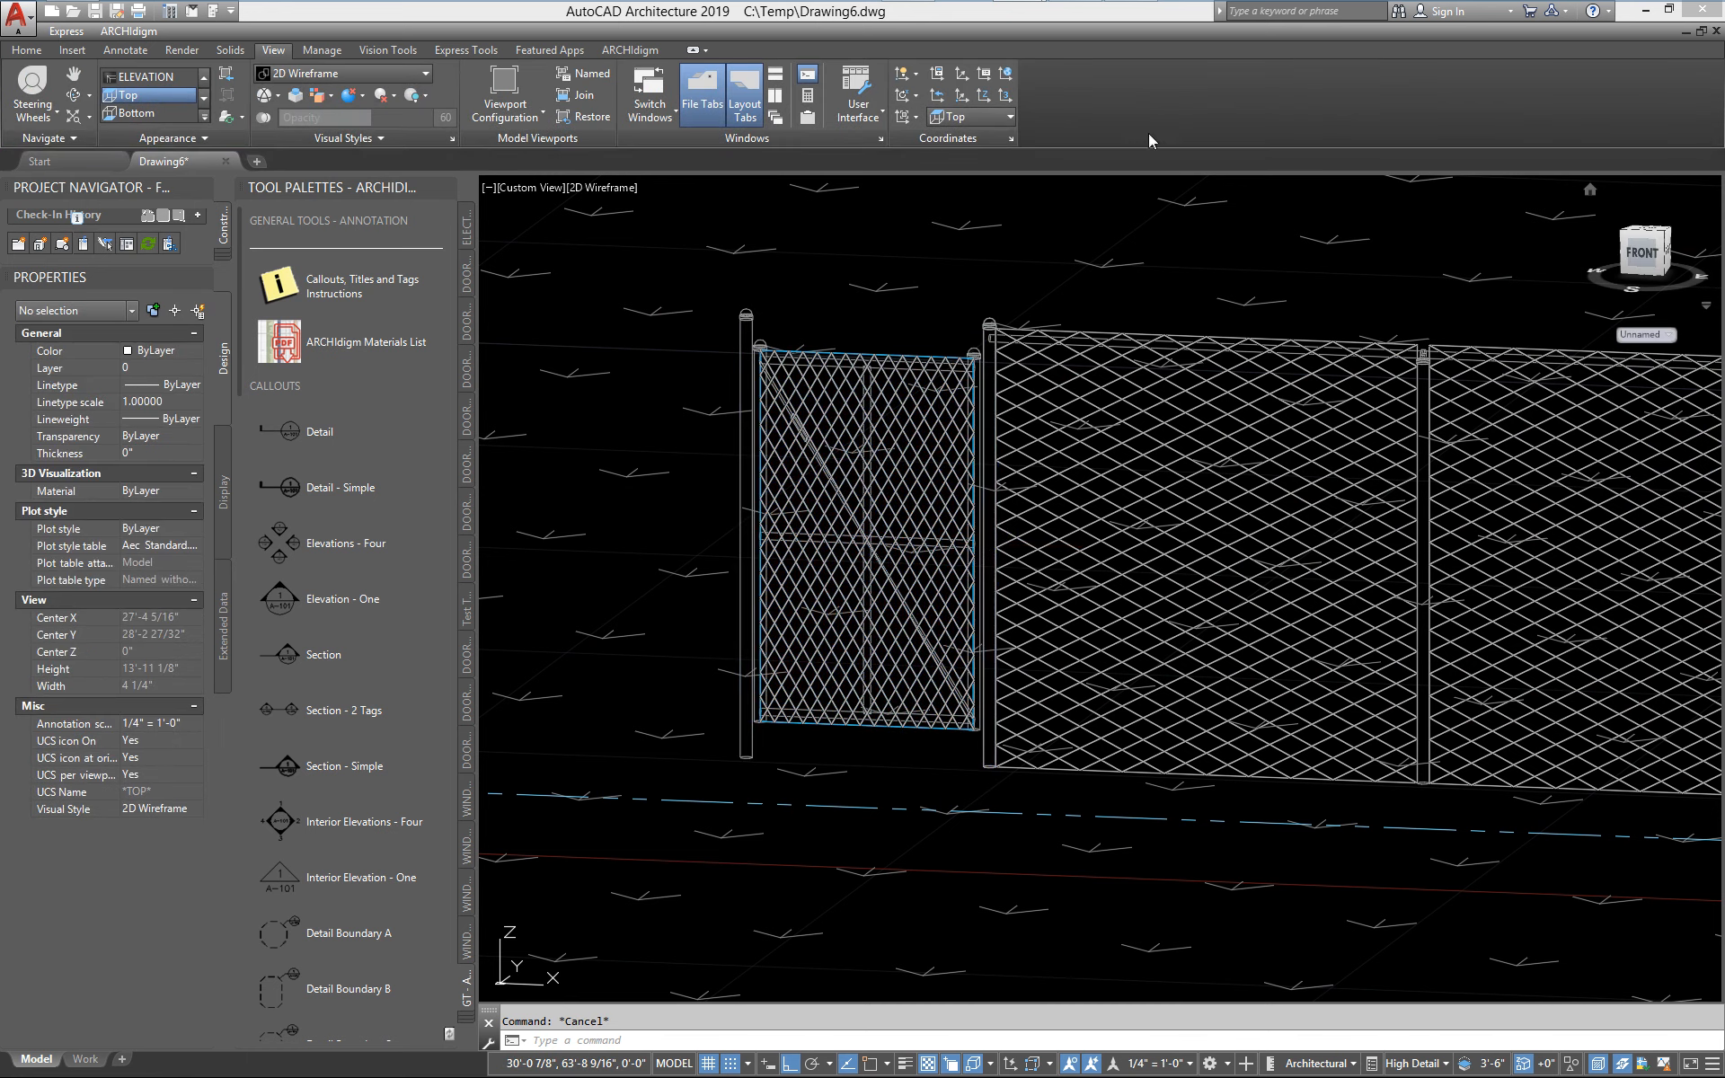
Return to the Top view, refresh the 2D elevation of the house and fence, and examine the gate in it
click(126, 95)
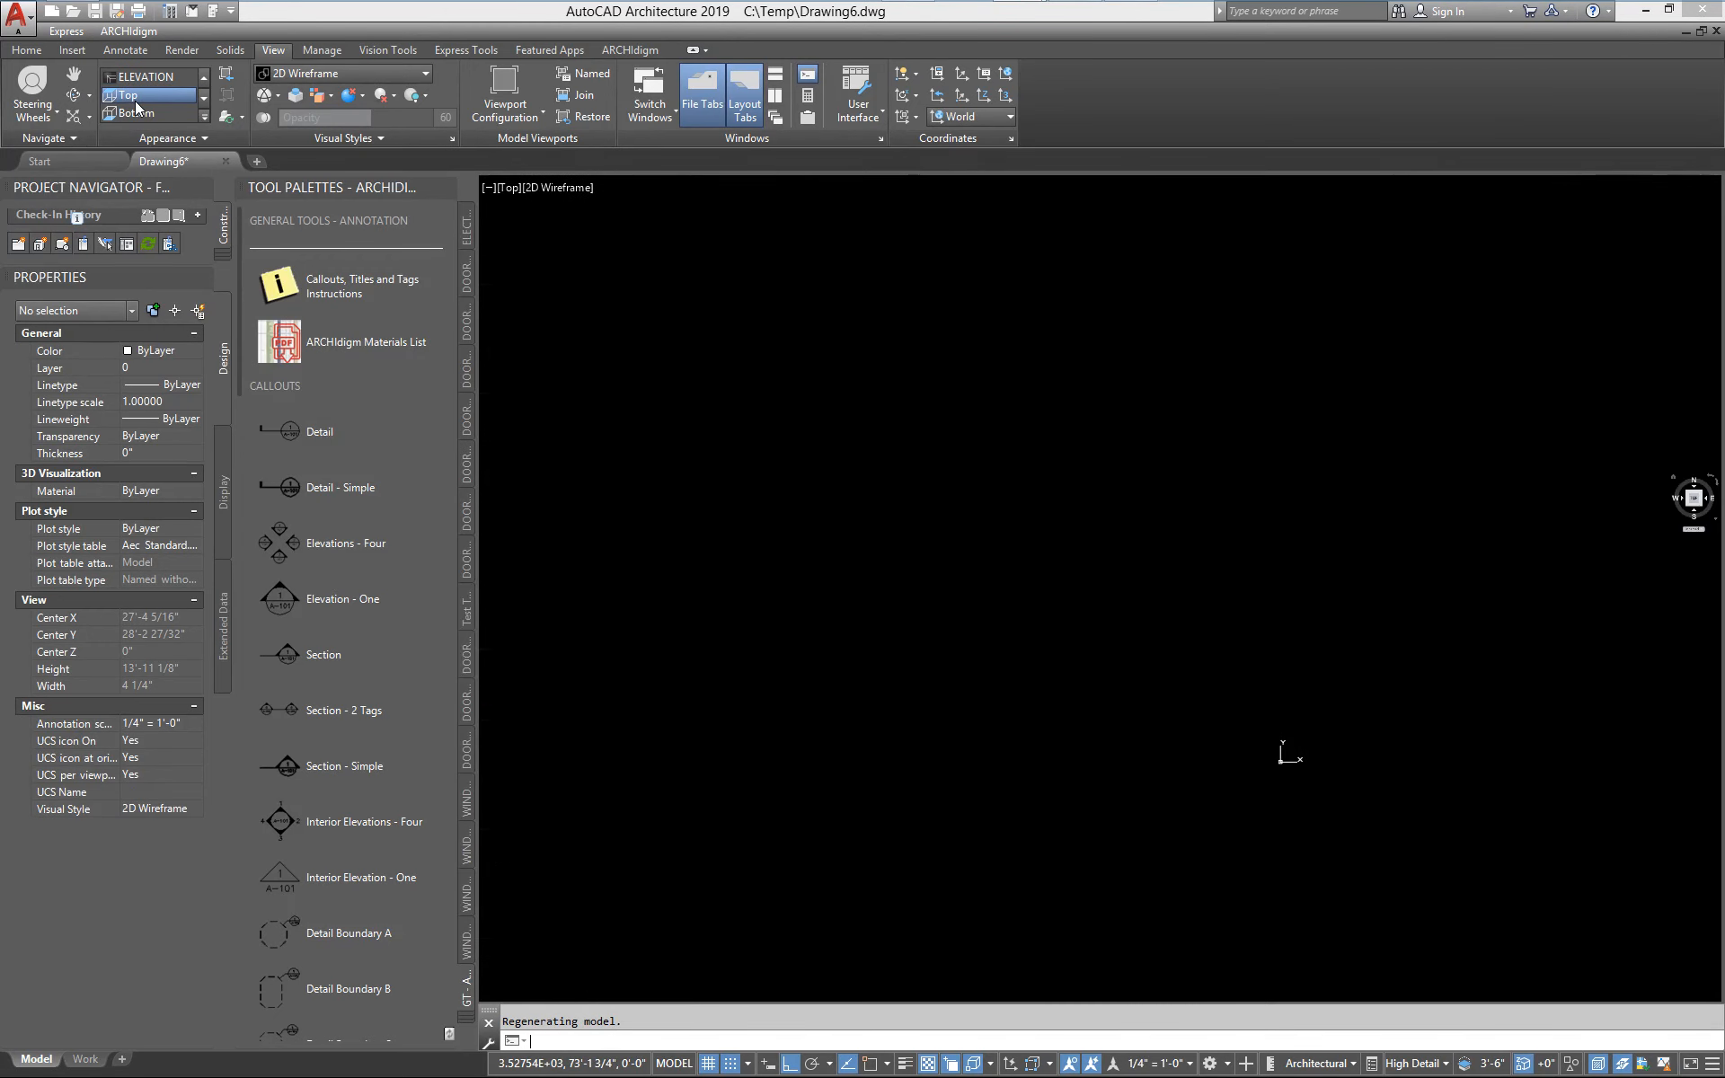
click(1473, 620)
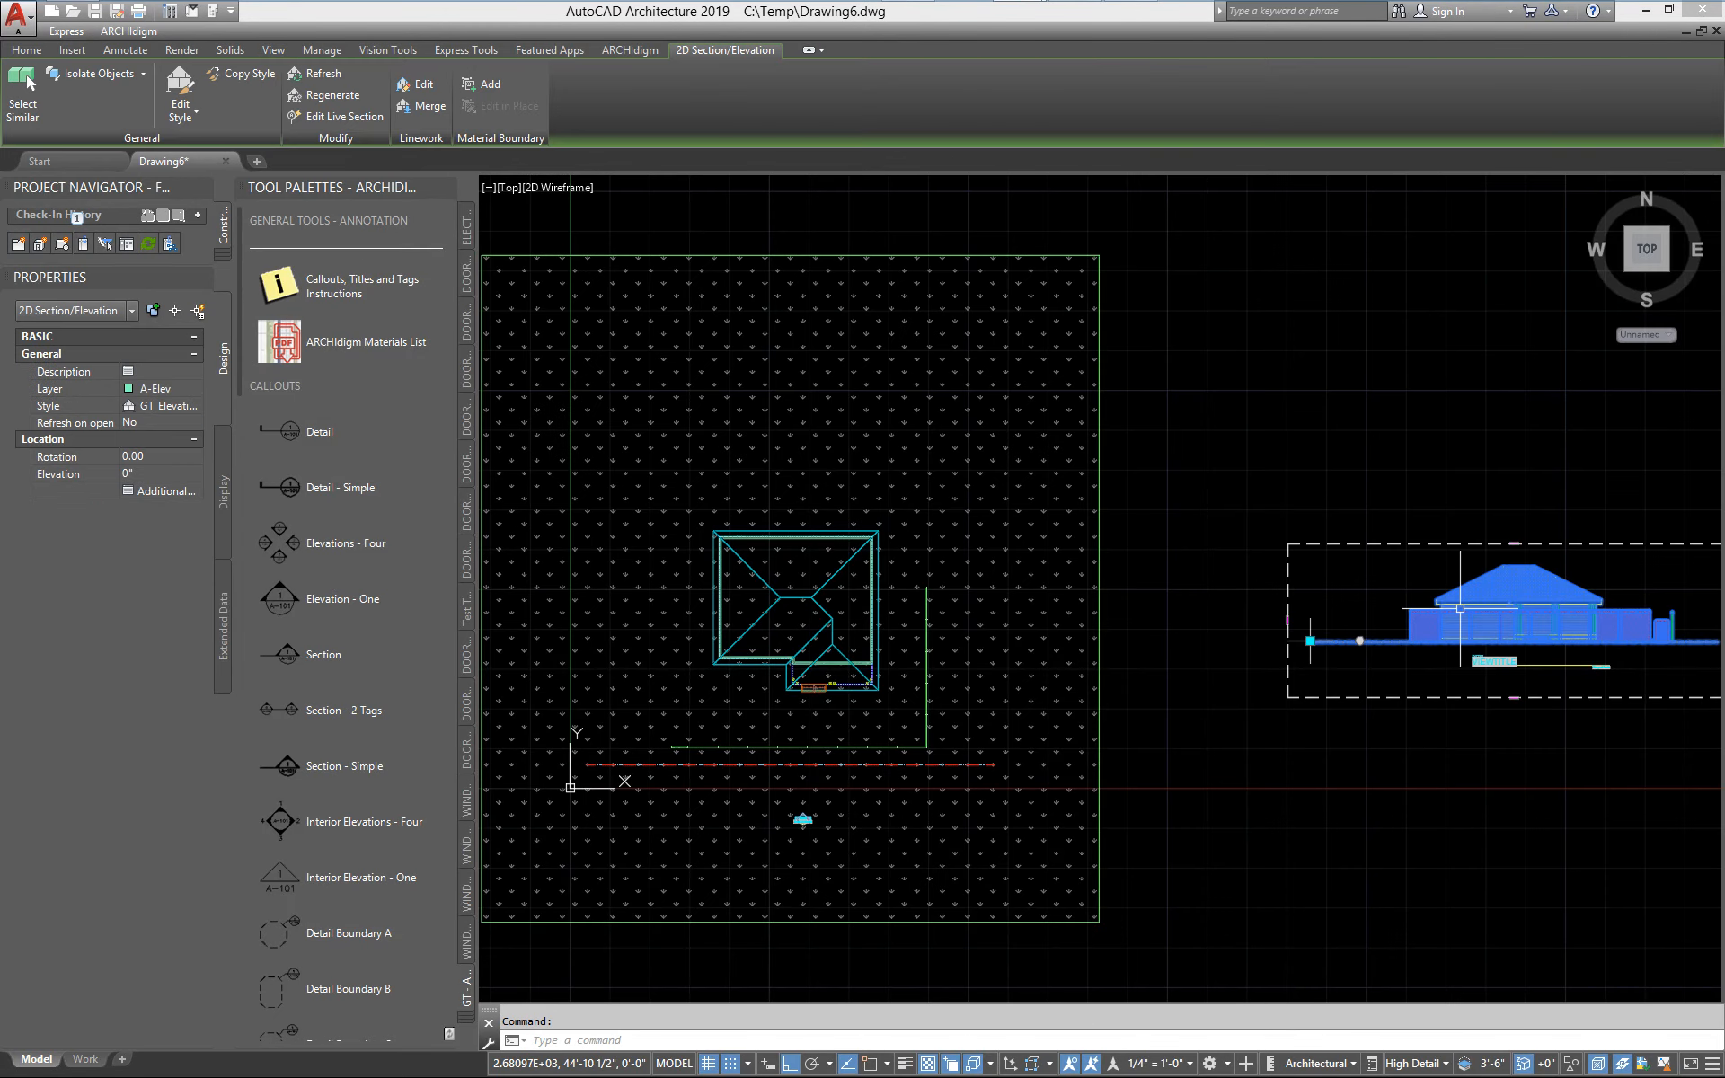
right_click(1461, 614)
click(1500, 738)
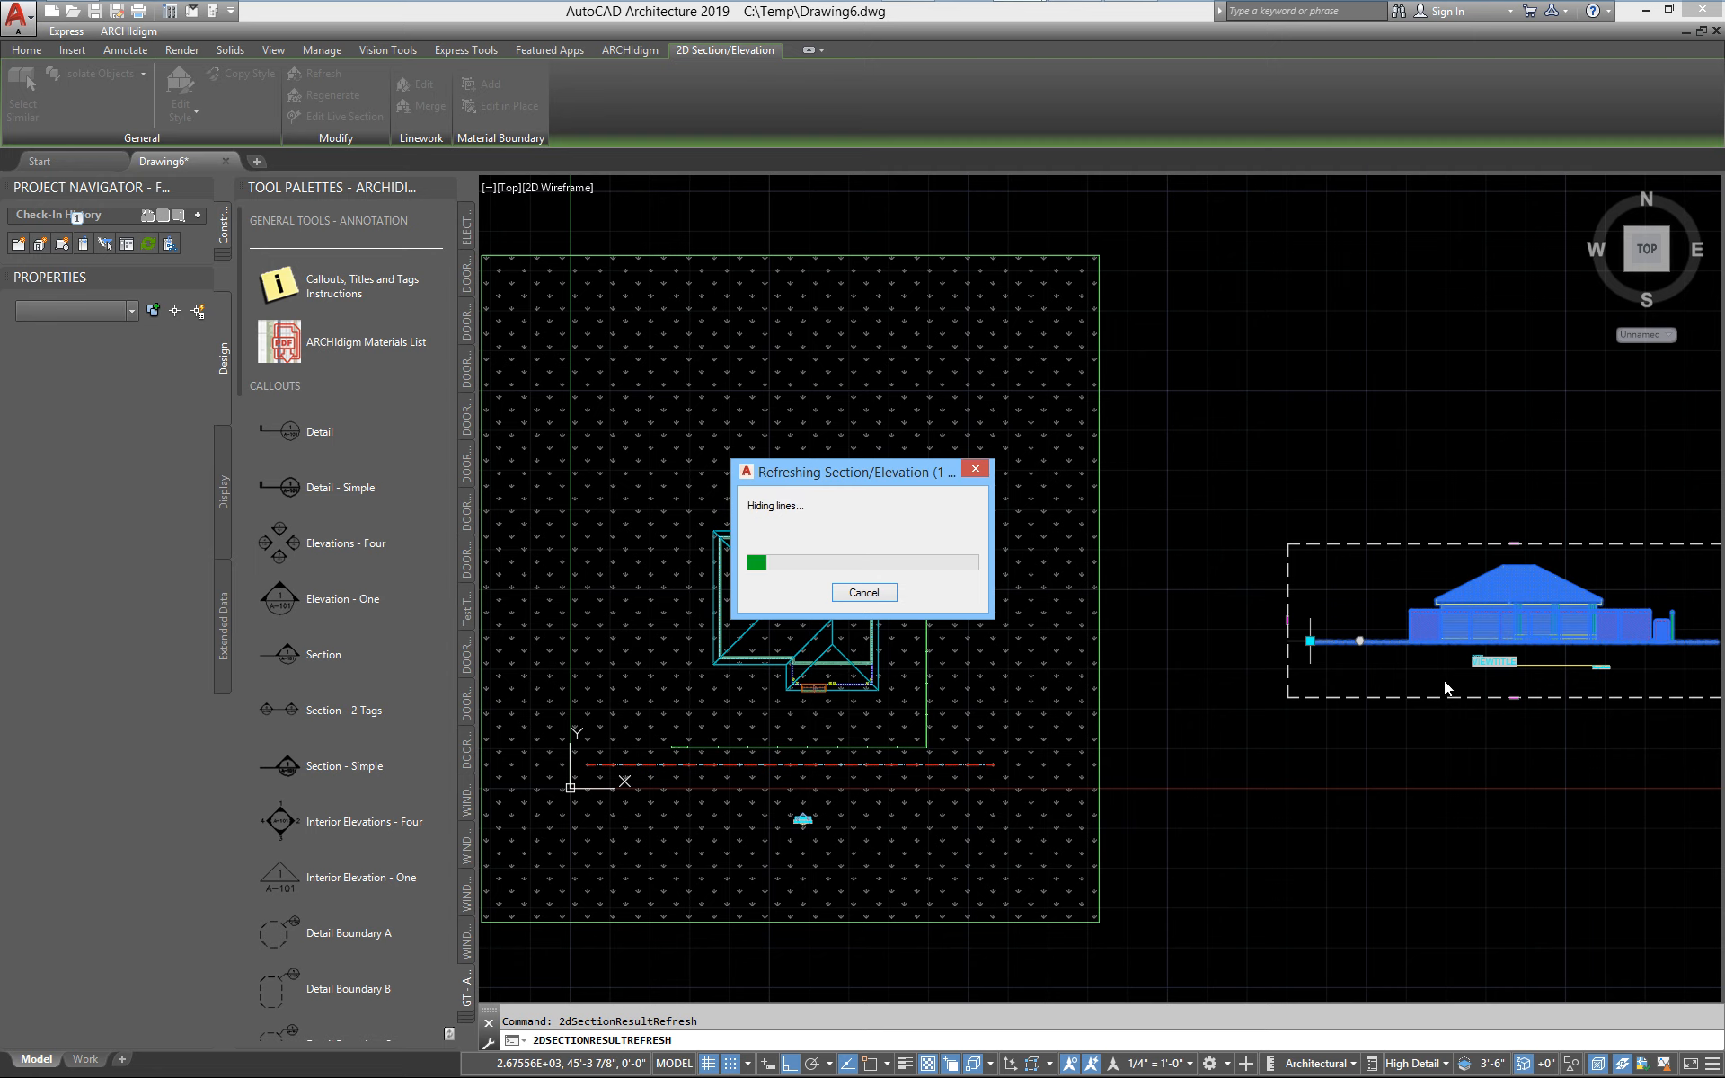
key(Escape)
scroll(1244, 751, up, 15)
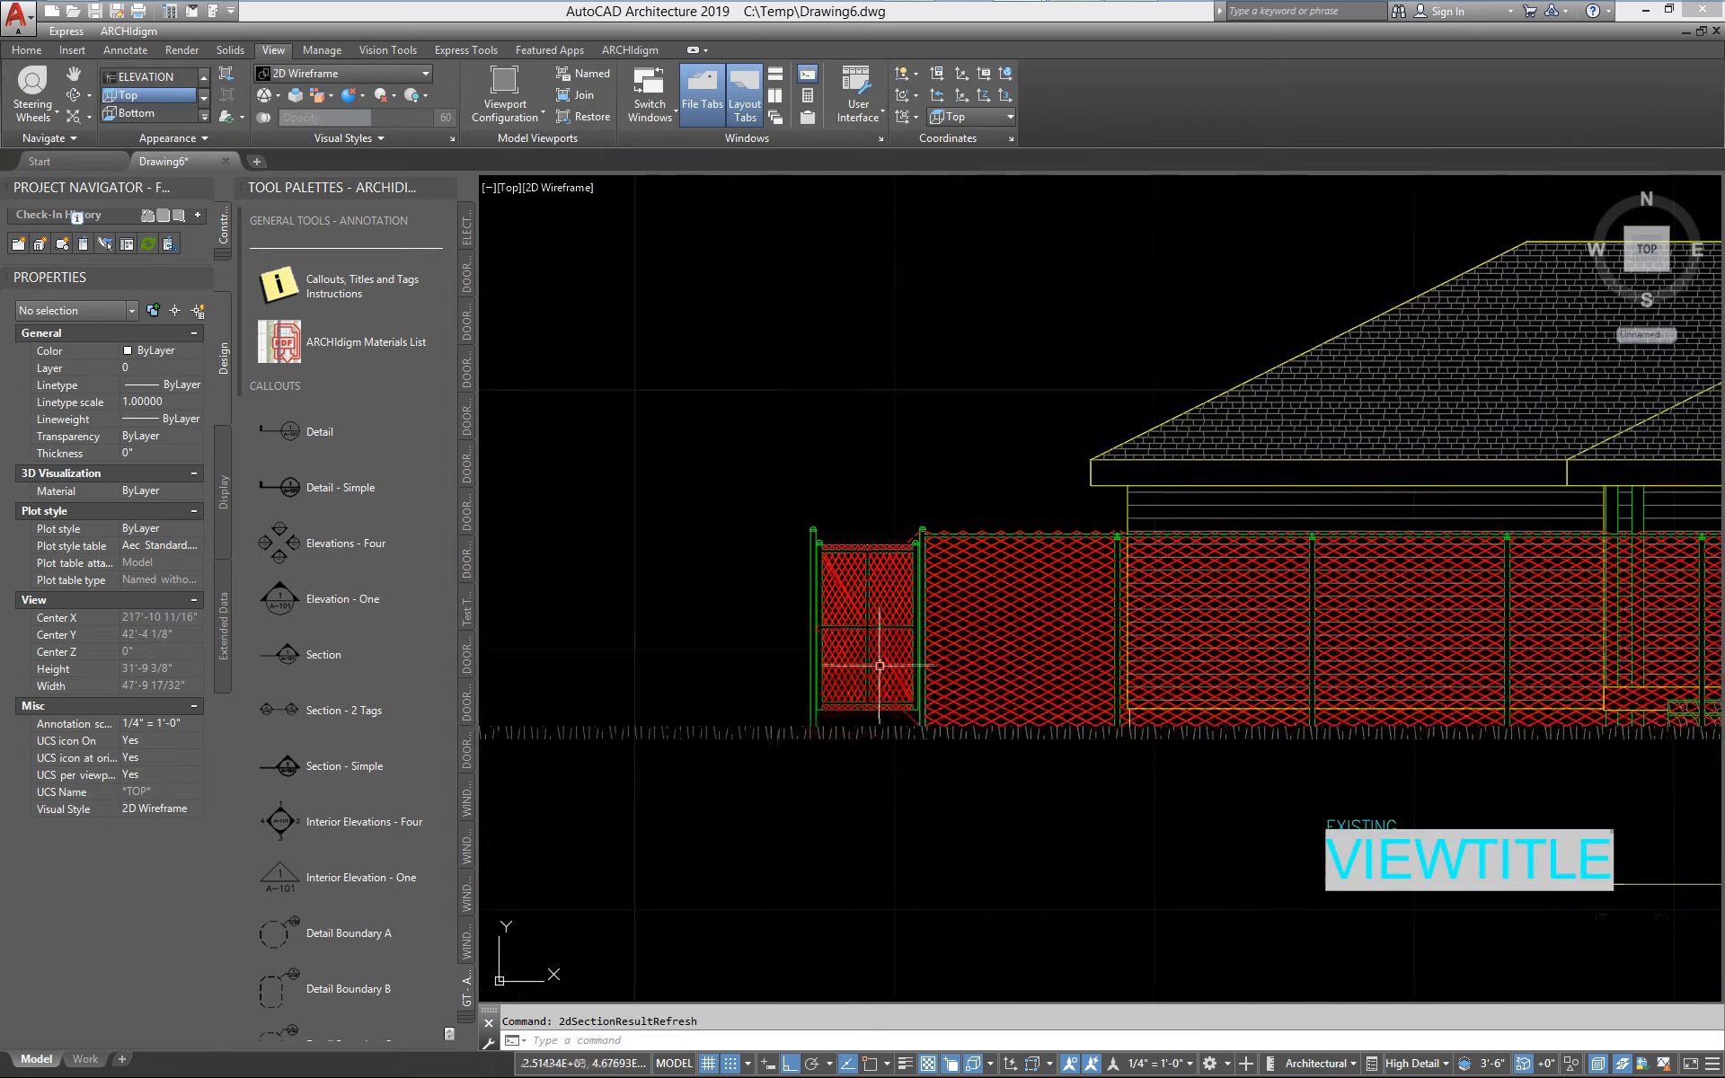
scroll(879, 664, down, 2)
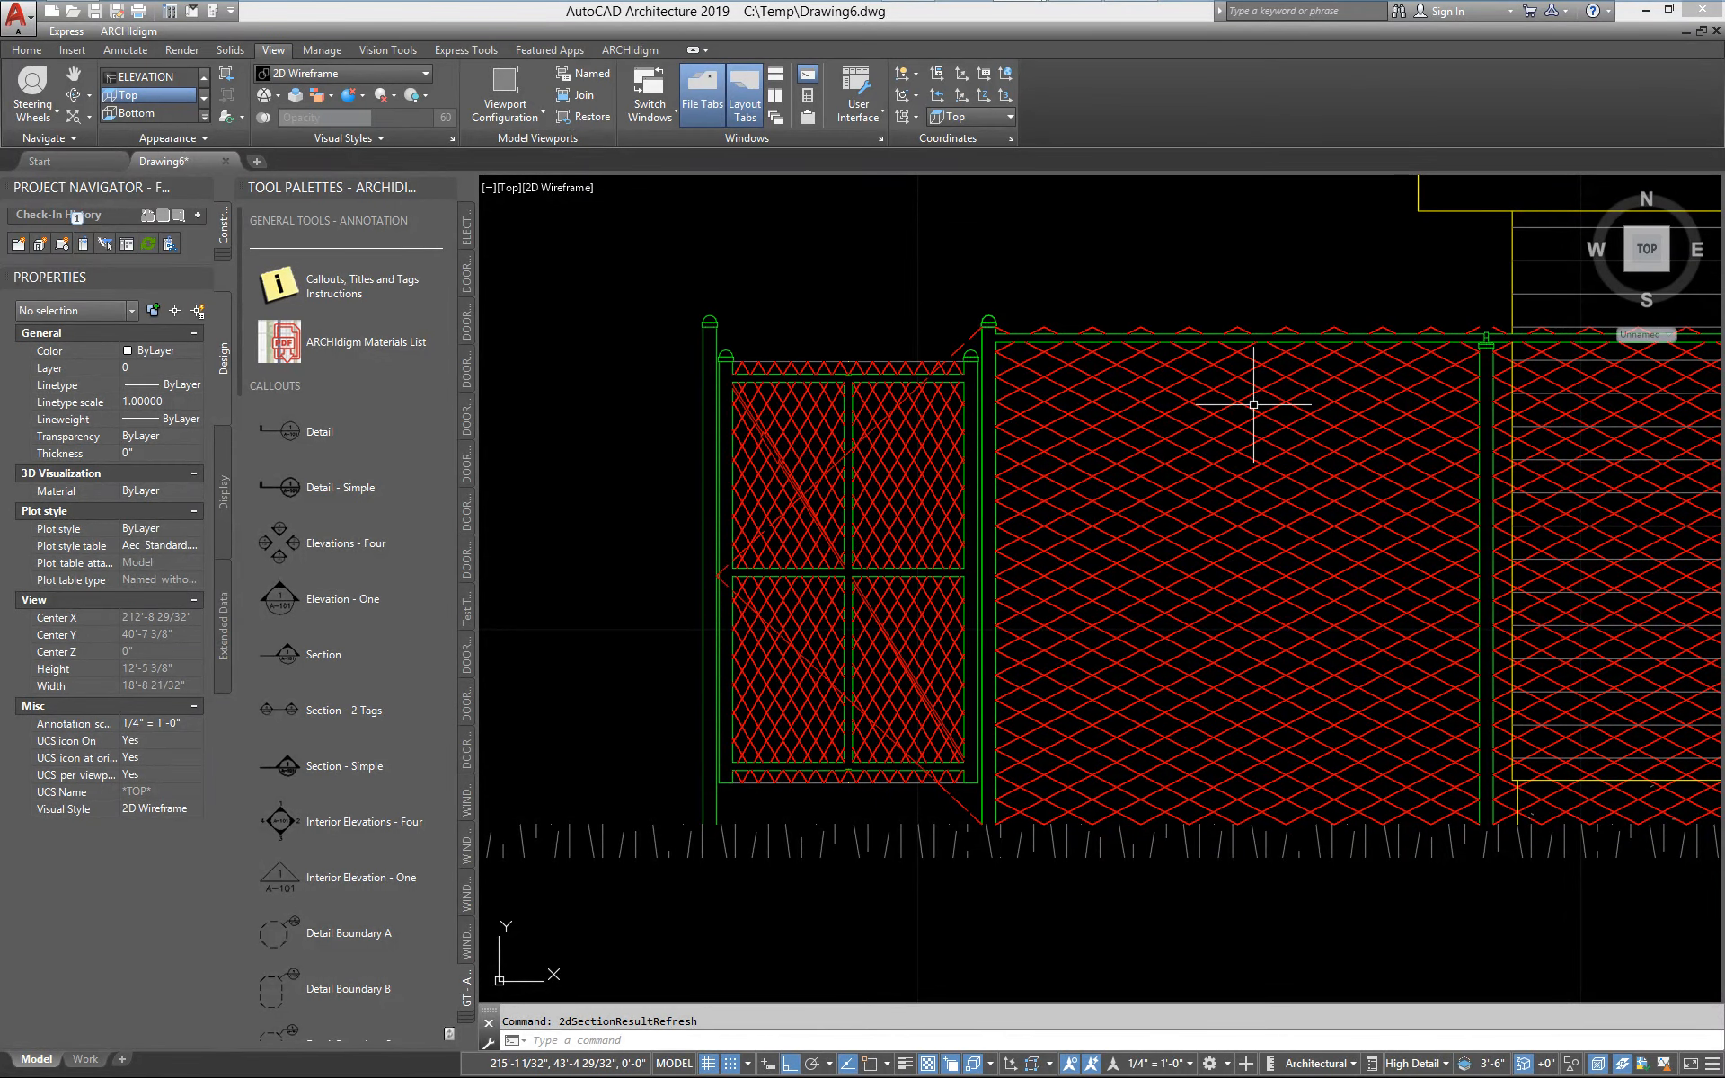
scroll(882, 656, up, 2)
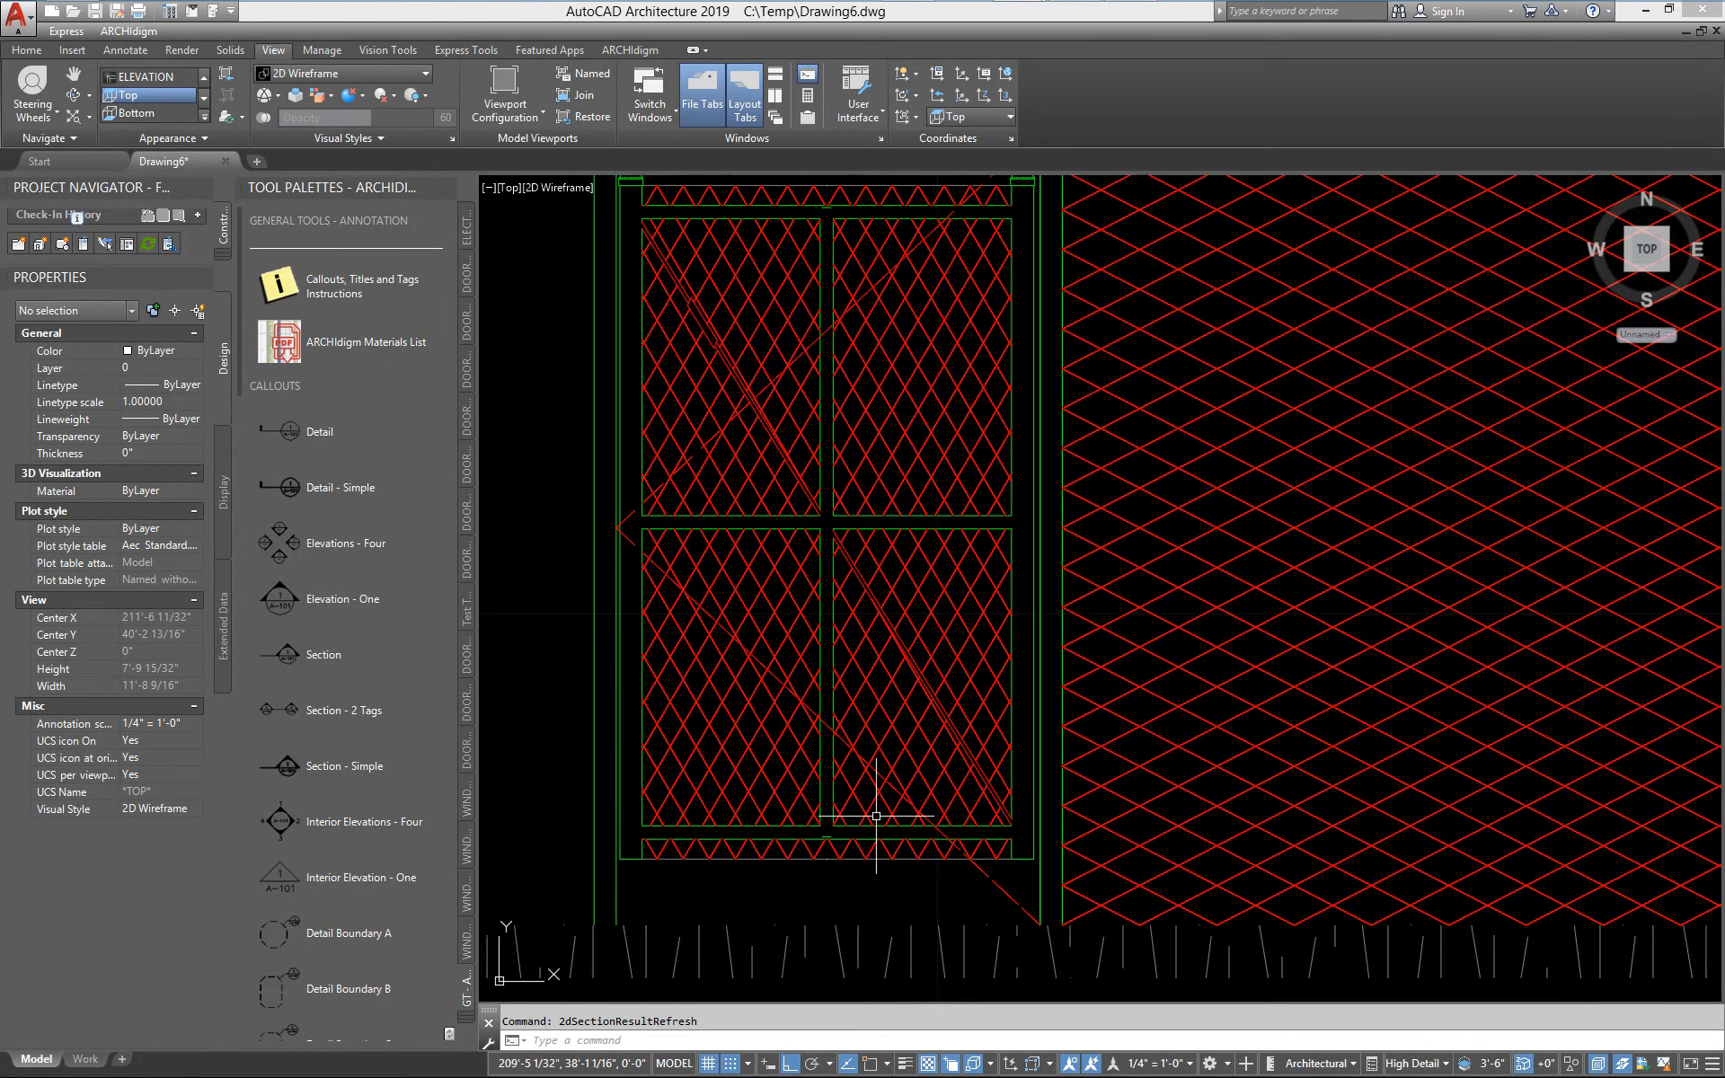
scroll(906, 719, down, 2)
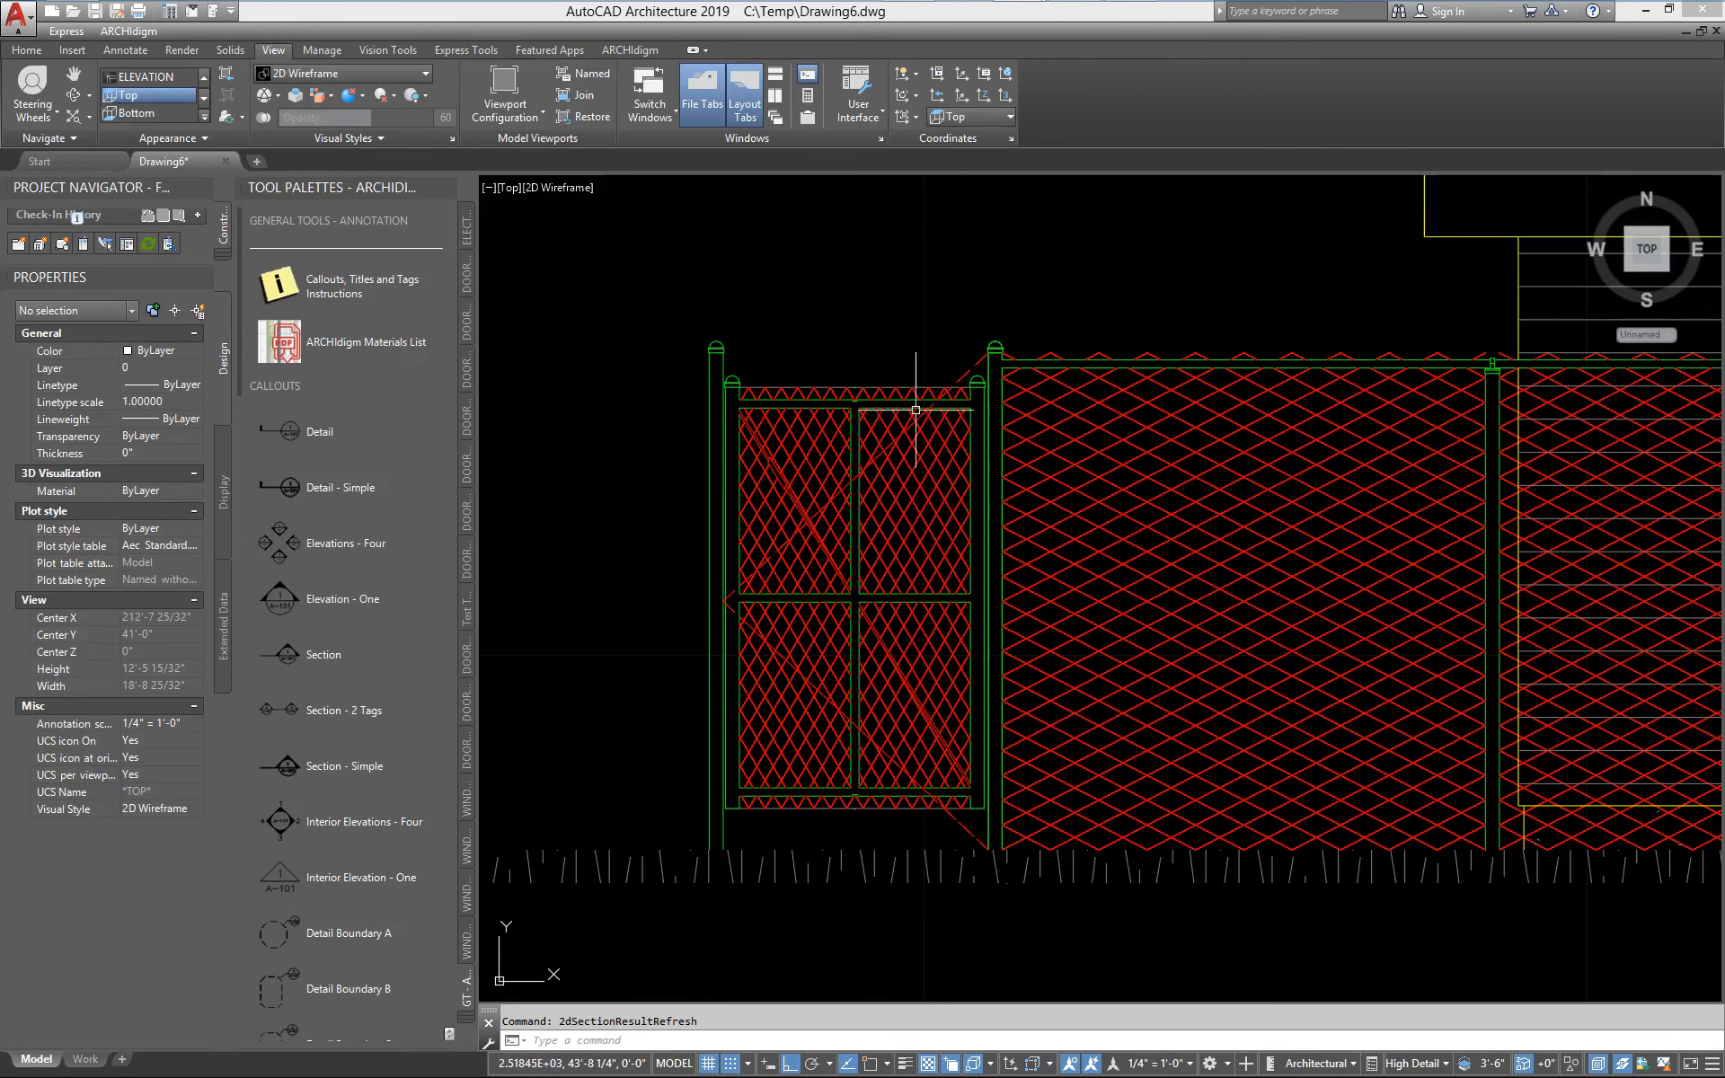
Return from the elevation to the gate in the plan and orbit to a 3D view of it
scroll(943, 507, down, 4)
scroll(1375, 566, down, 6)
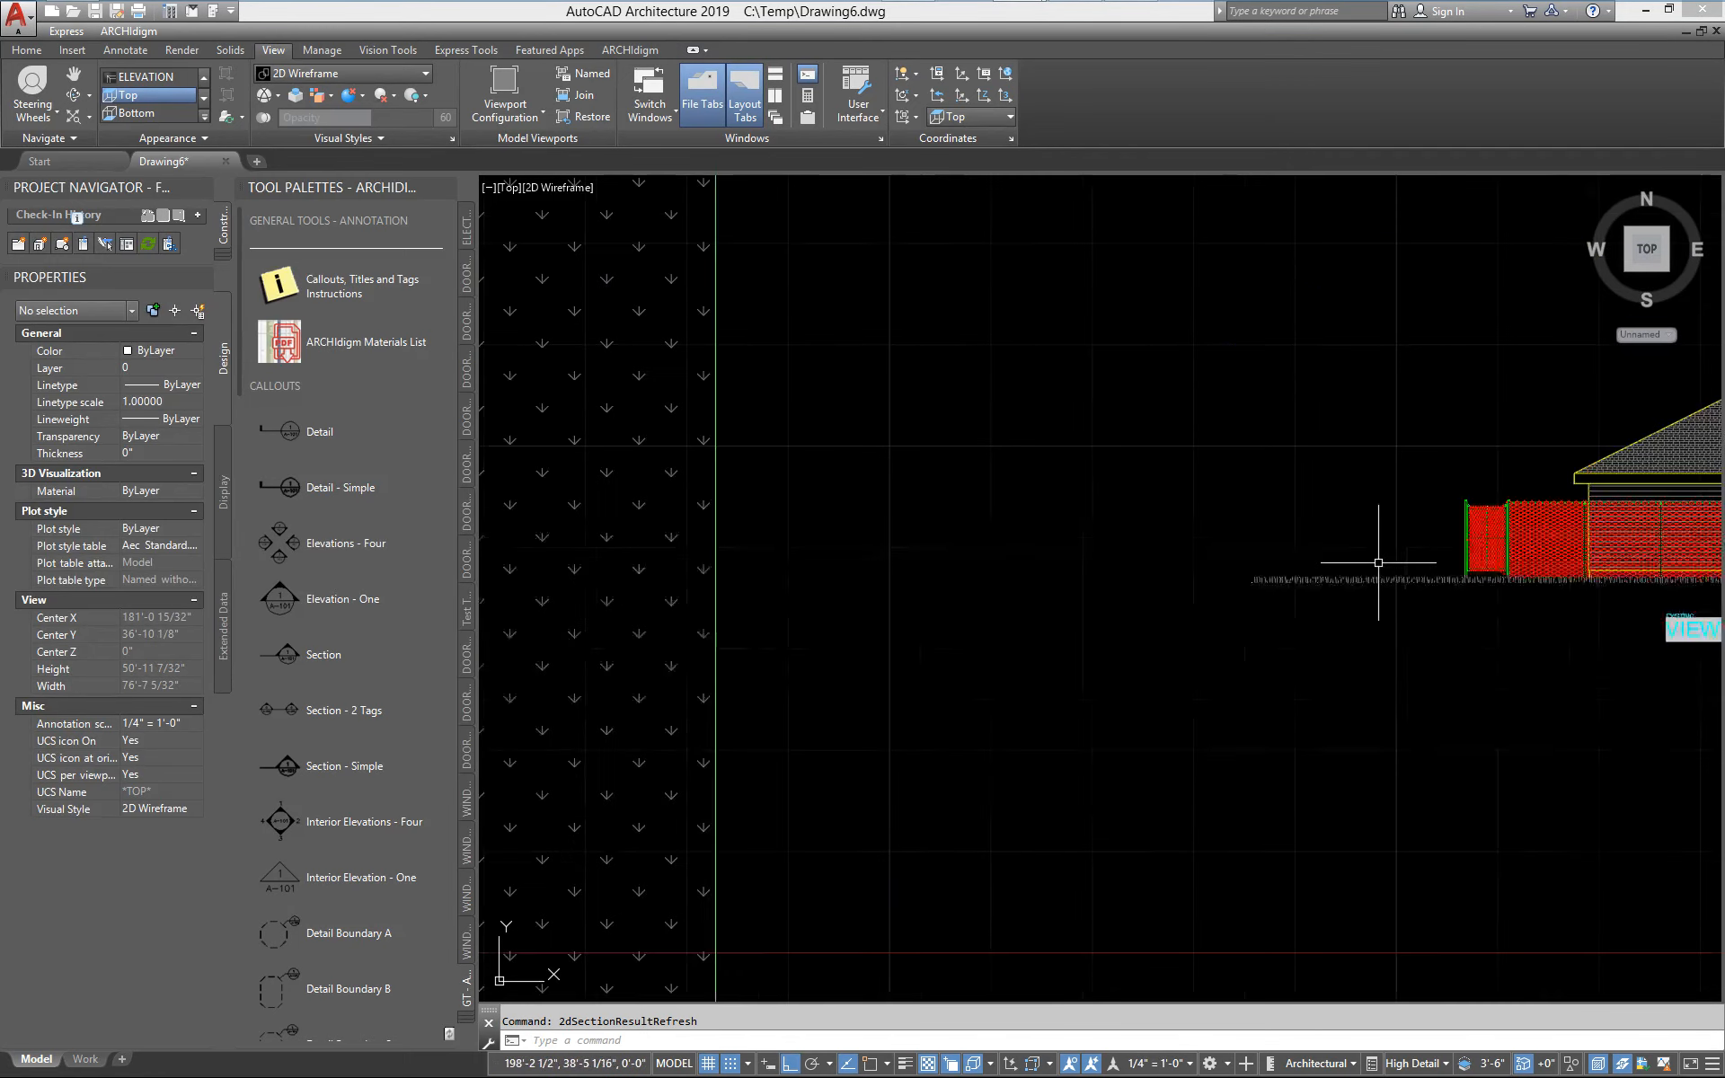
scroll(997, 718, up, 6)
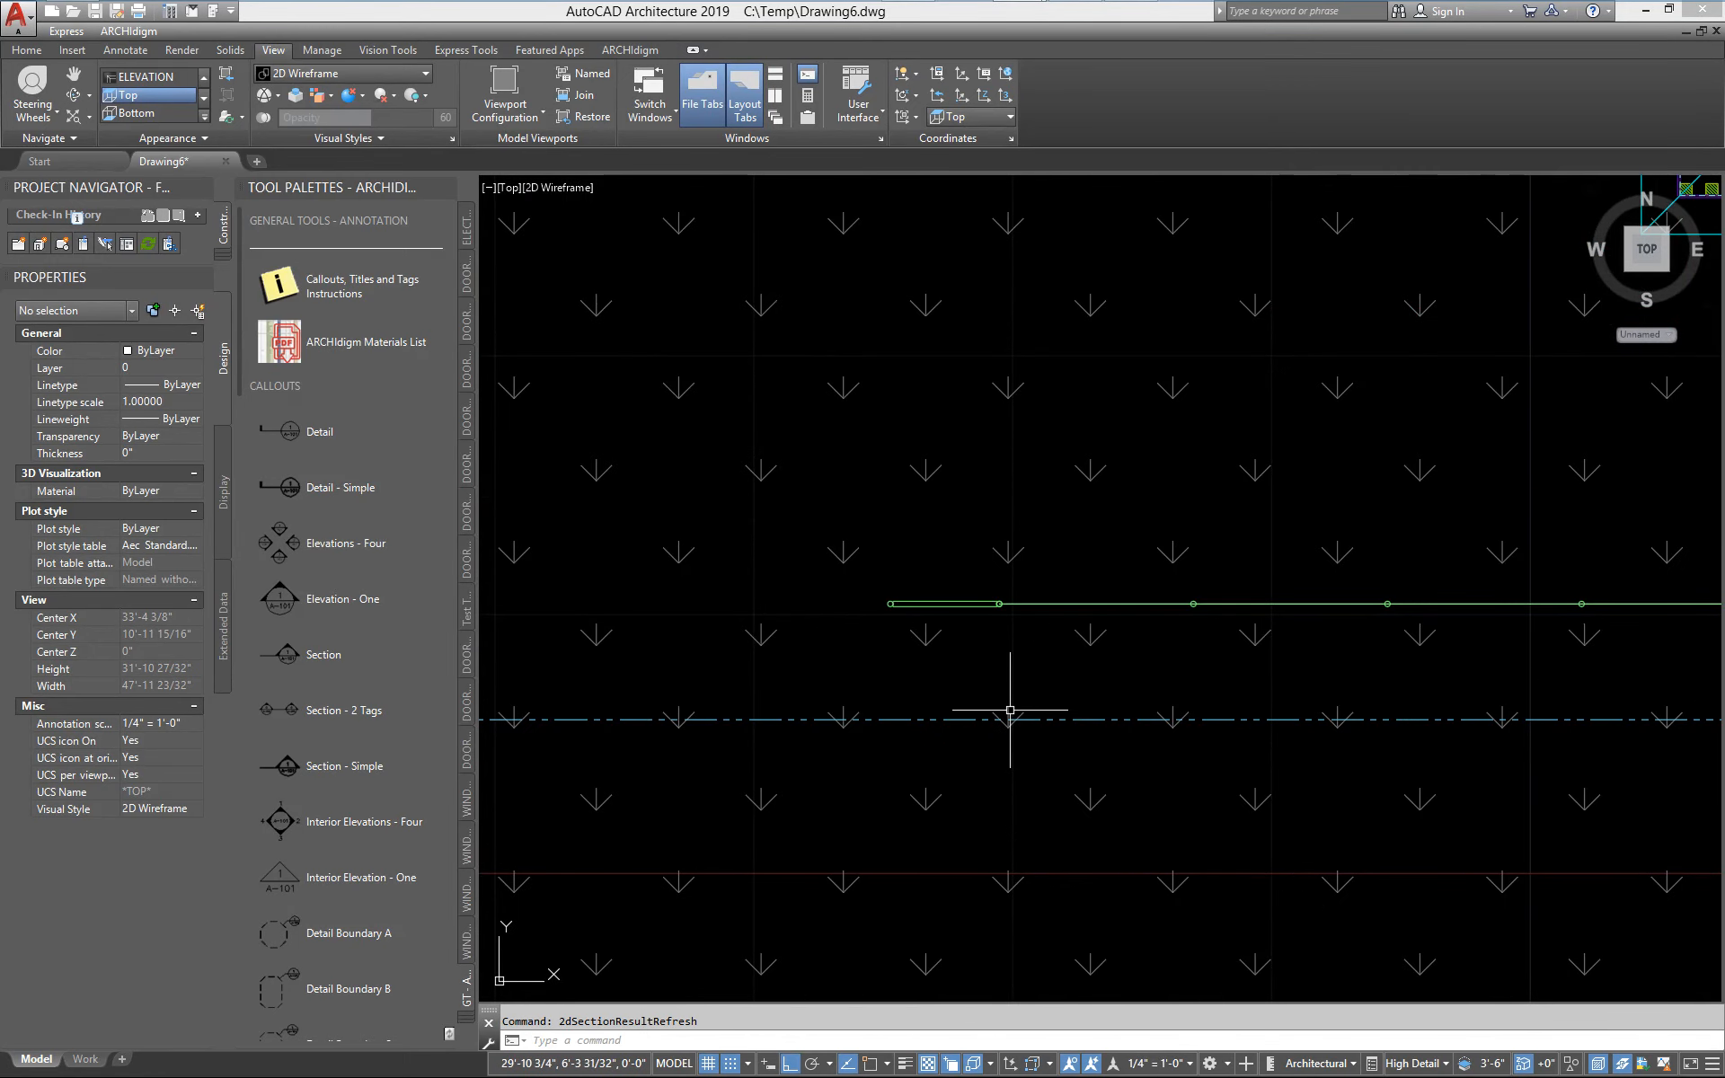
shift+middle_drag(1009, 712, 1158, 601)
scroll(1105, 628, up, 5)
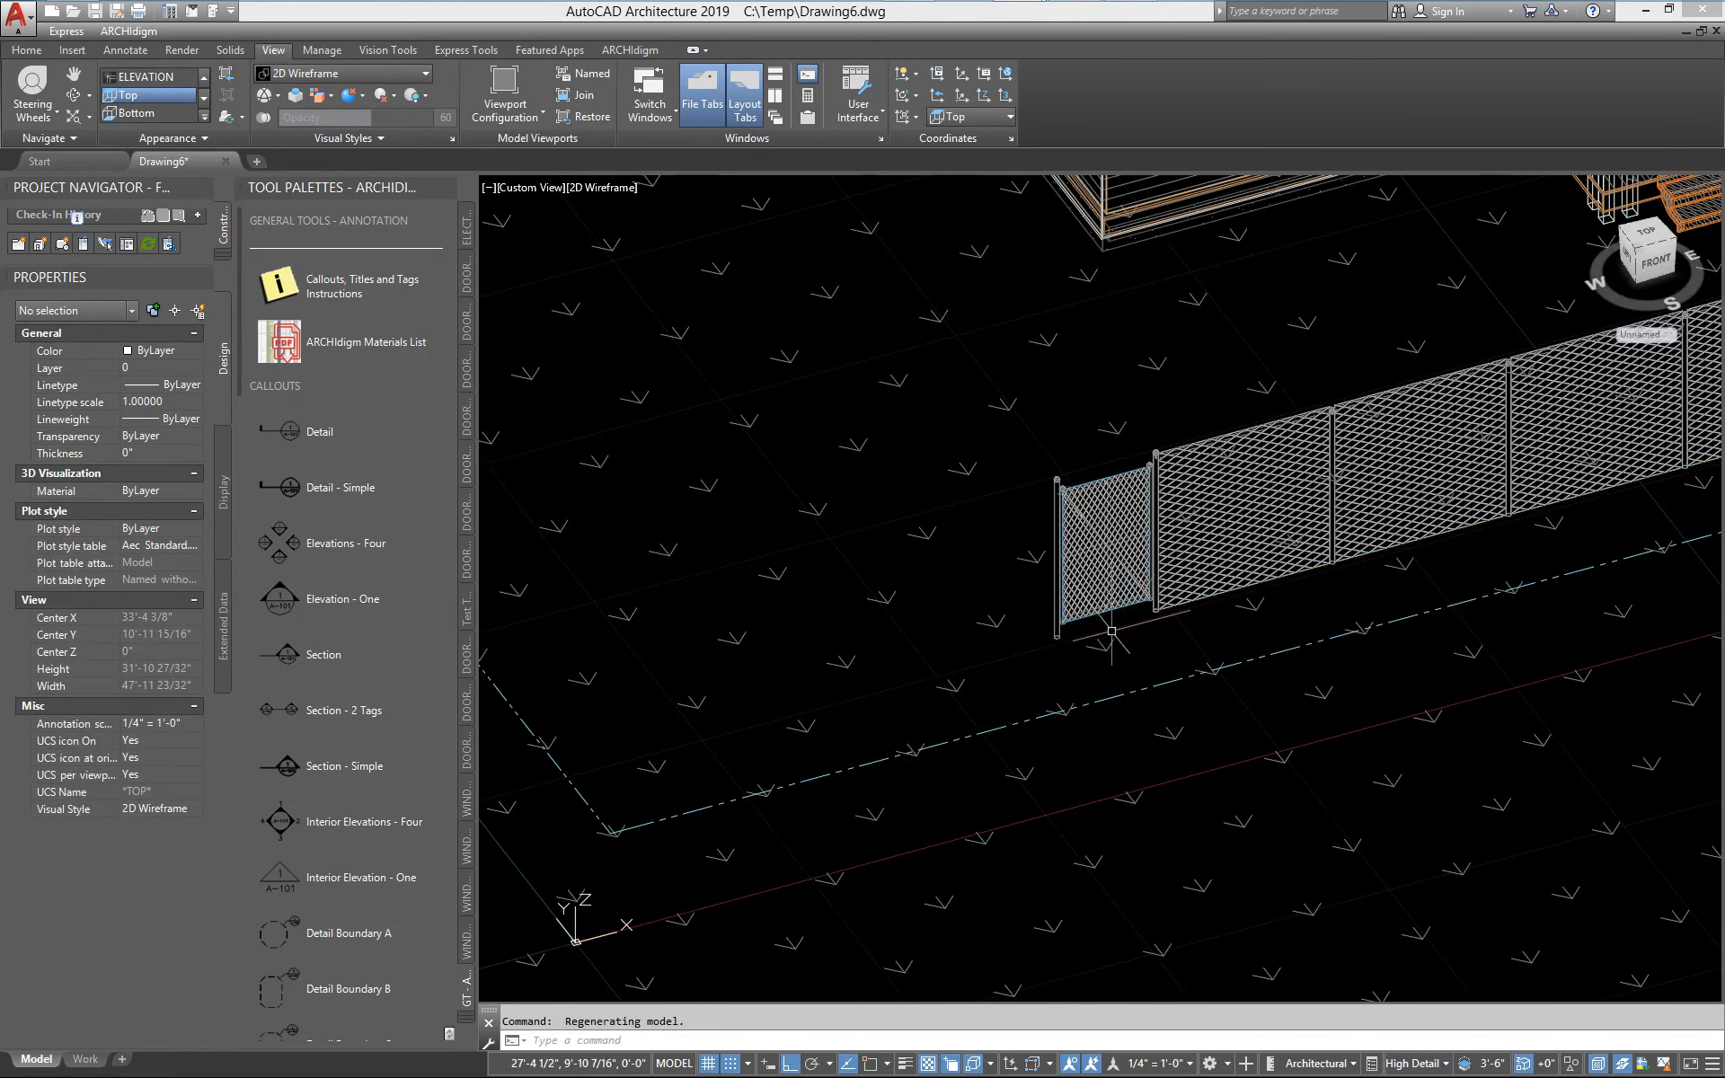
Try 8 Lights High in the gate style's Chain Link muntins block for Model High Detail and compare the mesh with the fence
click(878, 626)
click(789, 716)
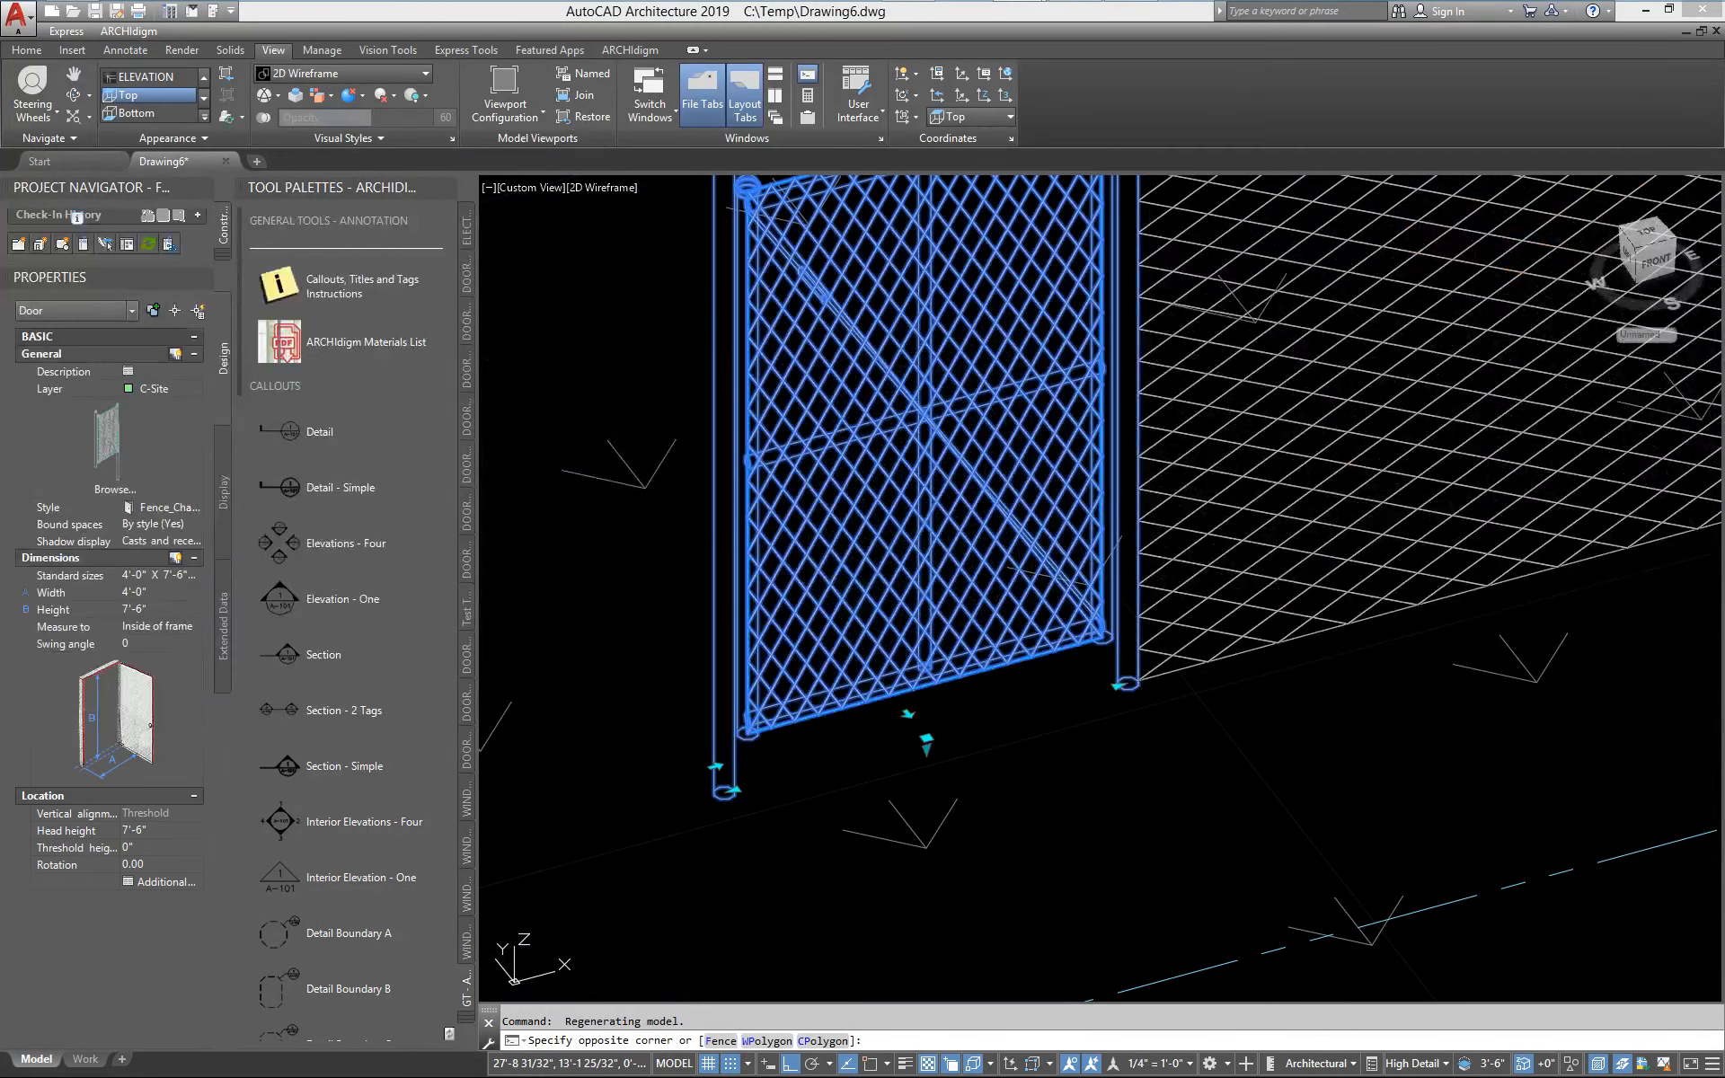
right_click(899, 653)
click(950, 938)
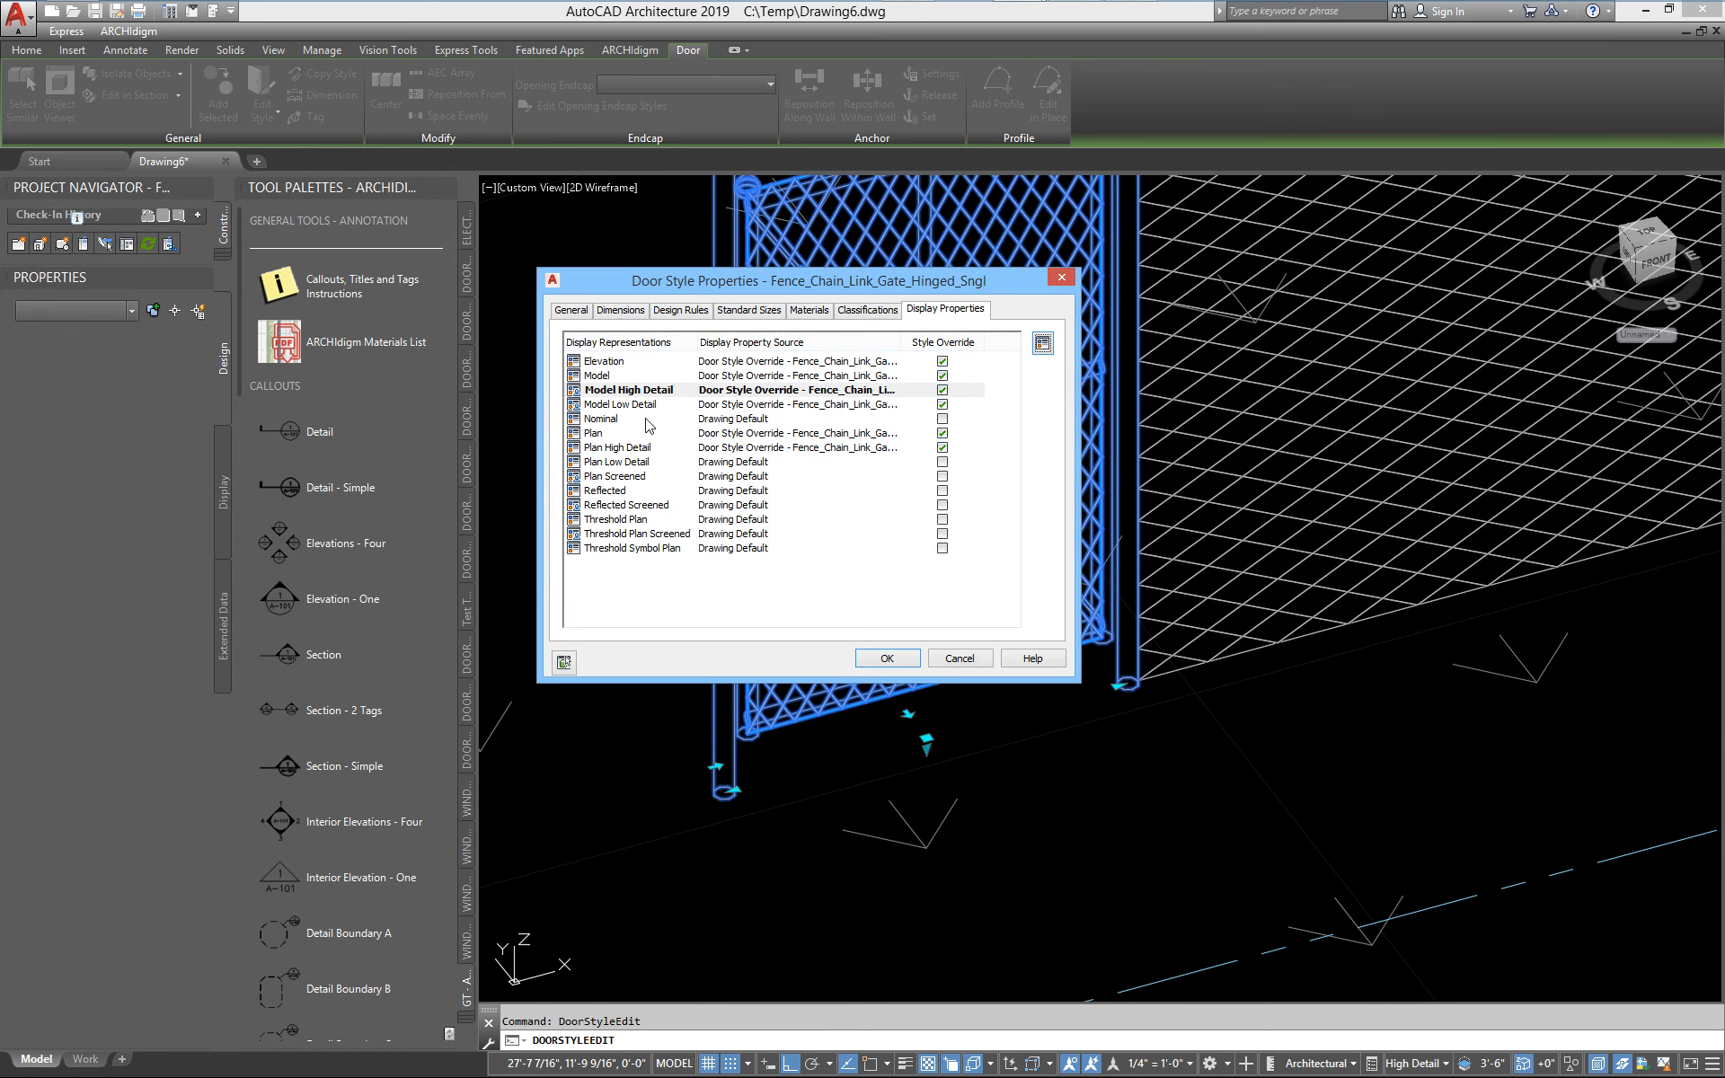
double_click(603, 393)
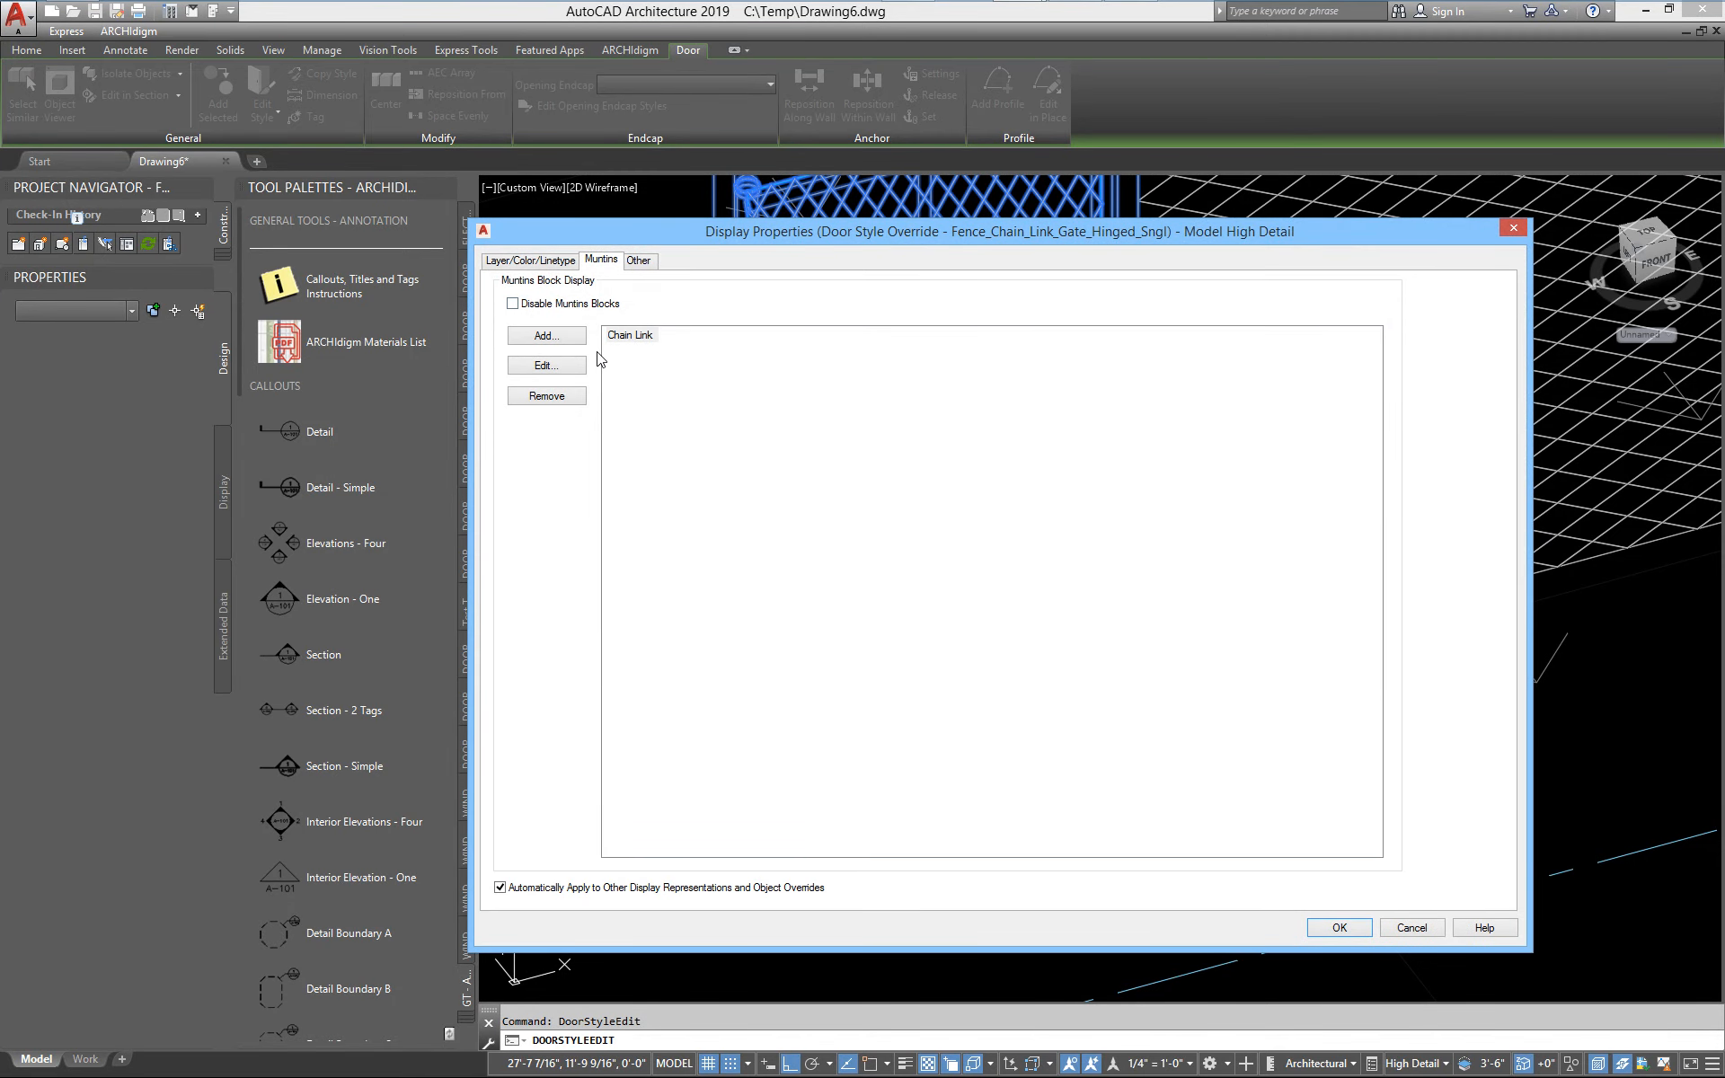
click(563, 366)
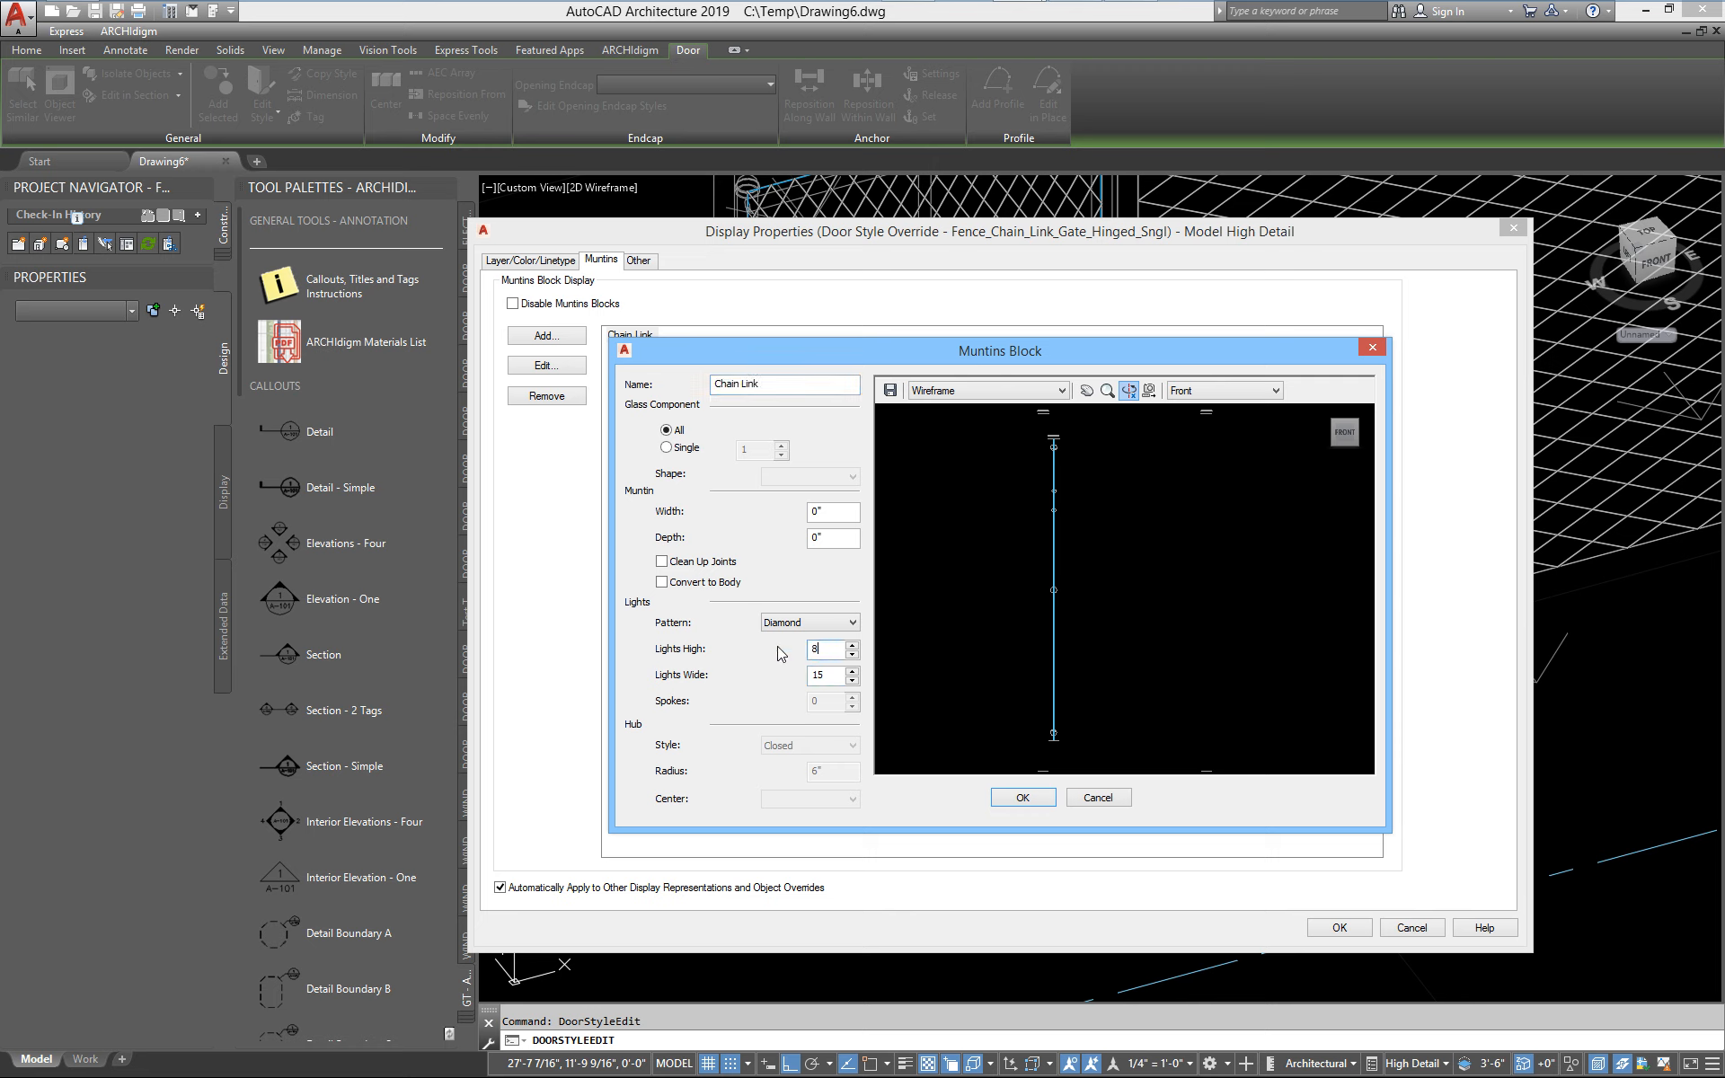
click(1035, 804)
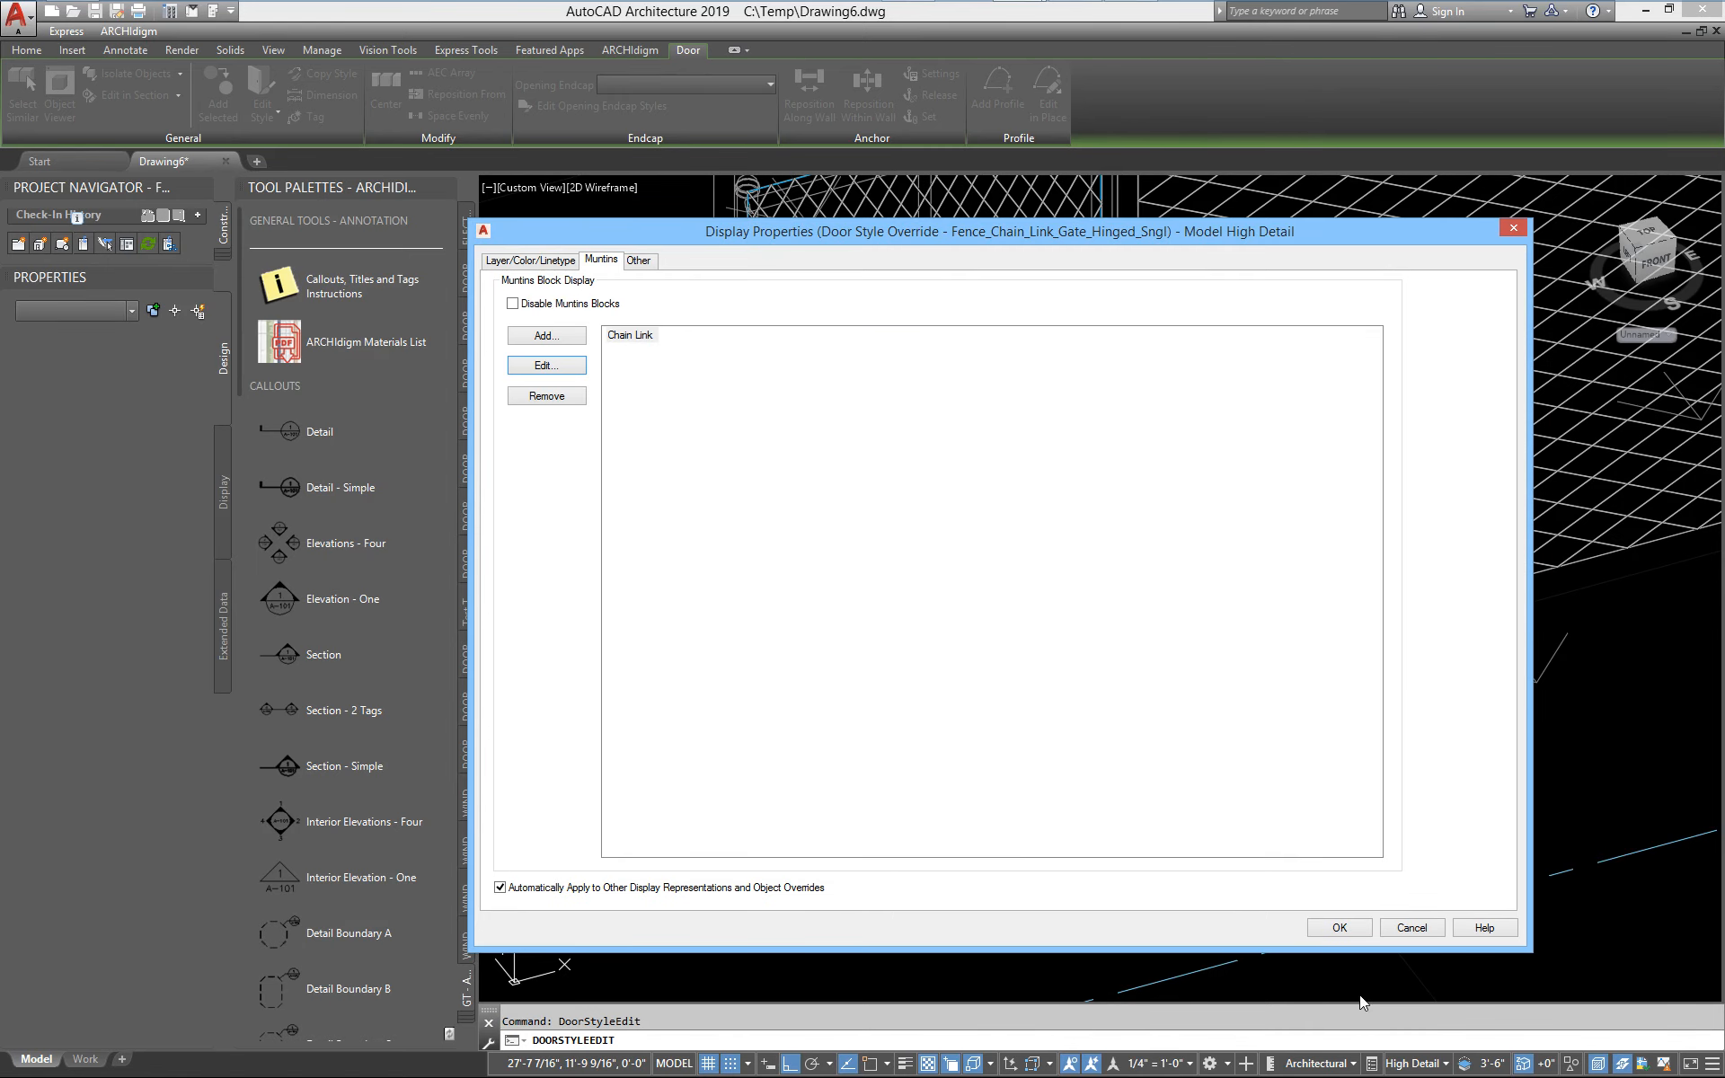
click(1336, 925)
click(887, 656)
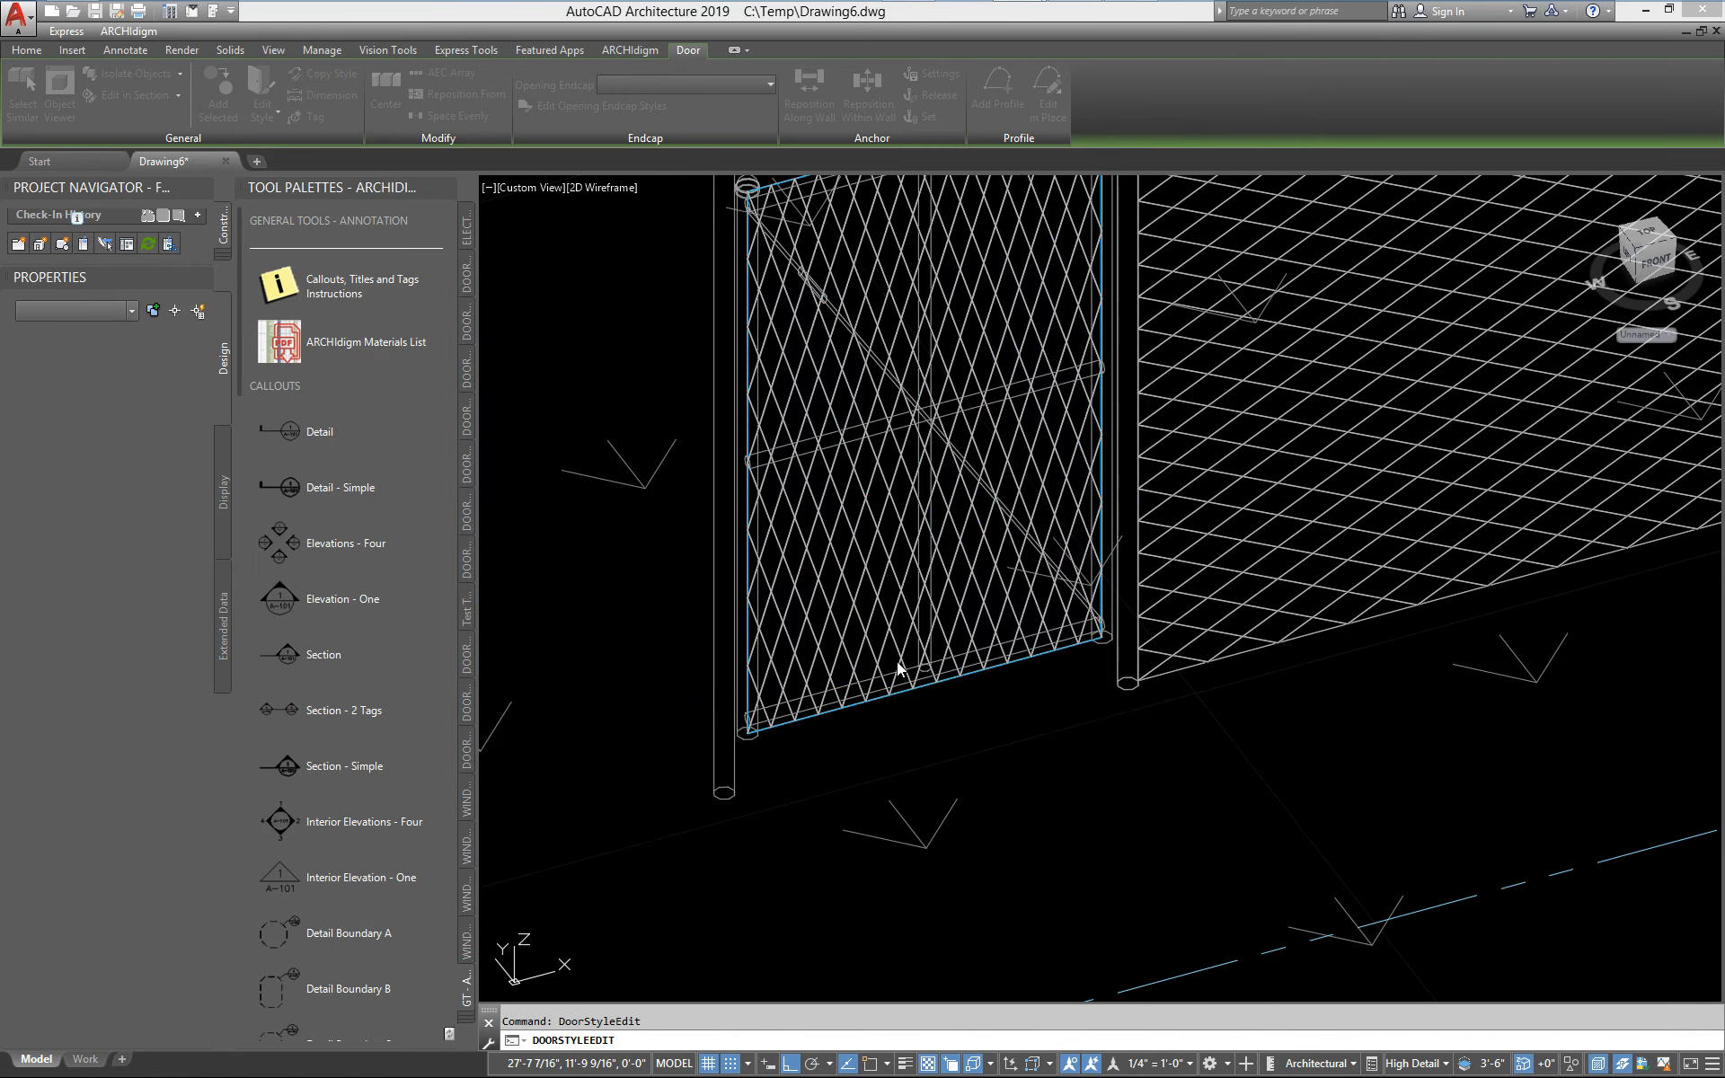
scroll(983, 694, up, 3)
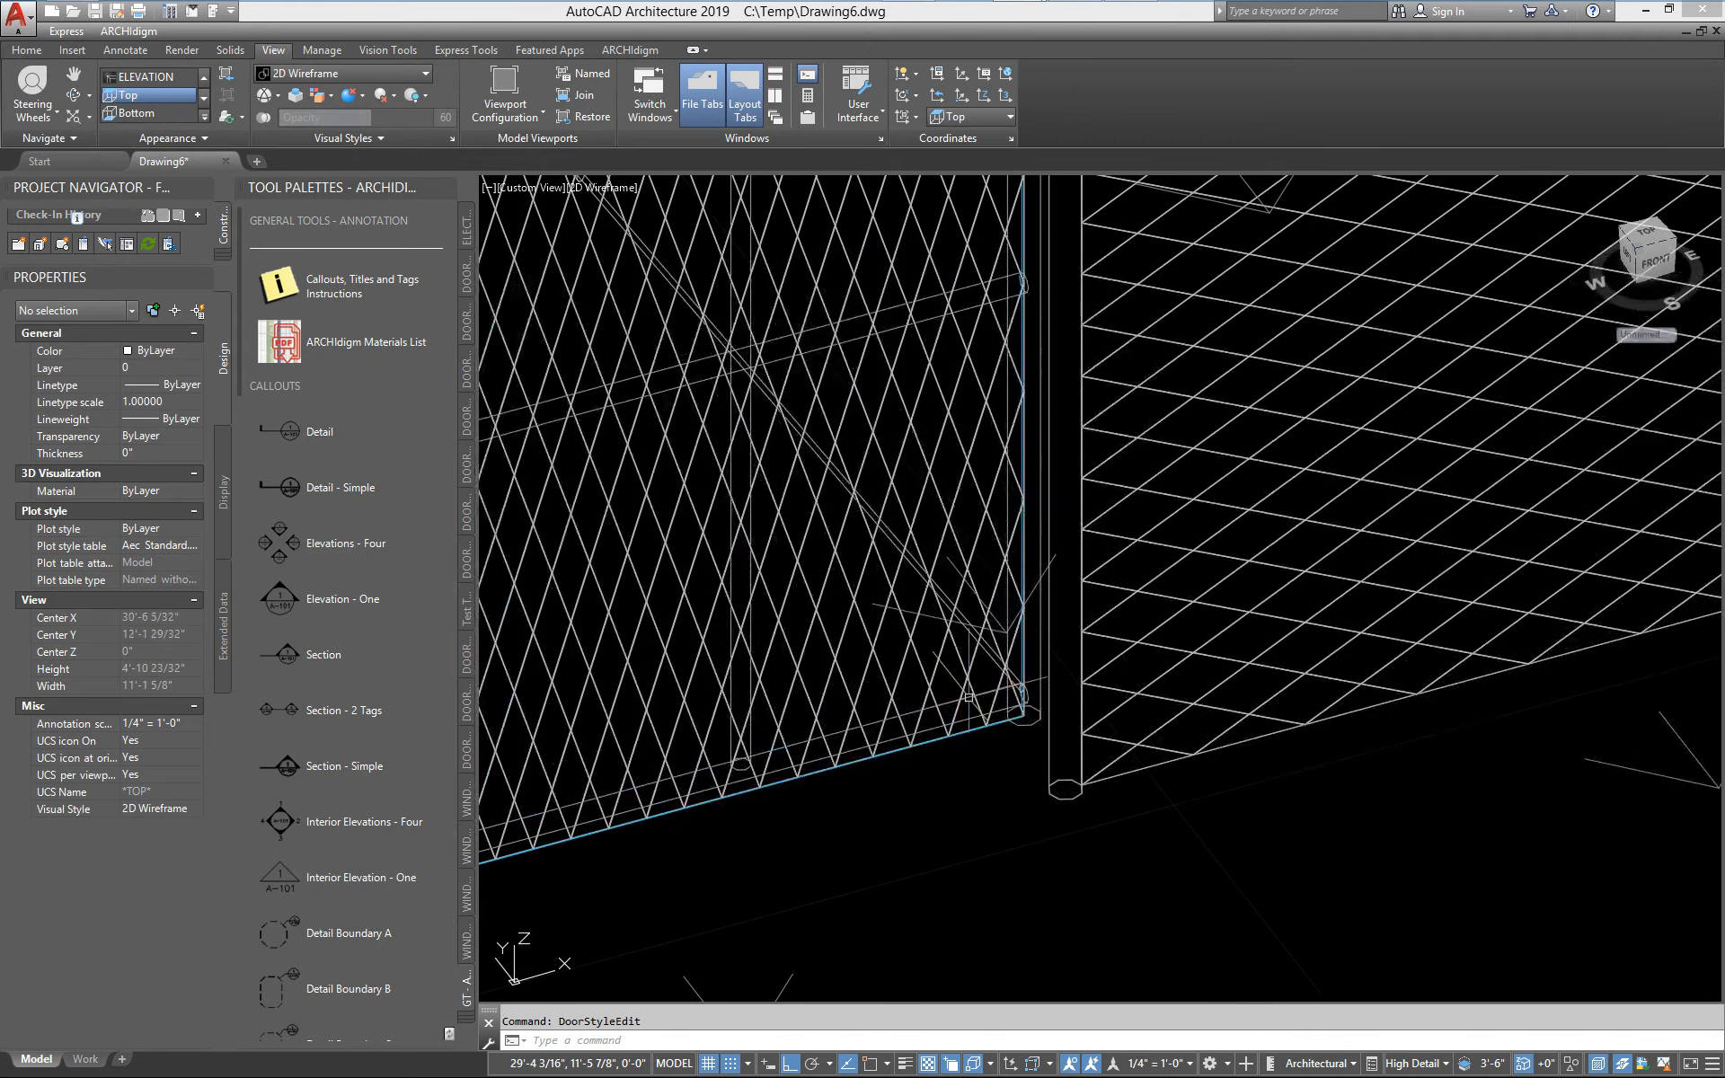
scroll(965, 683, down, 2)
scroll(952, 672, up, 4)
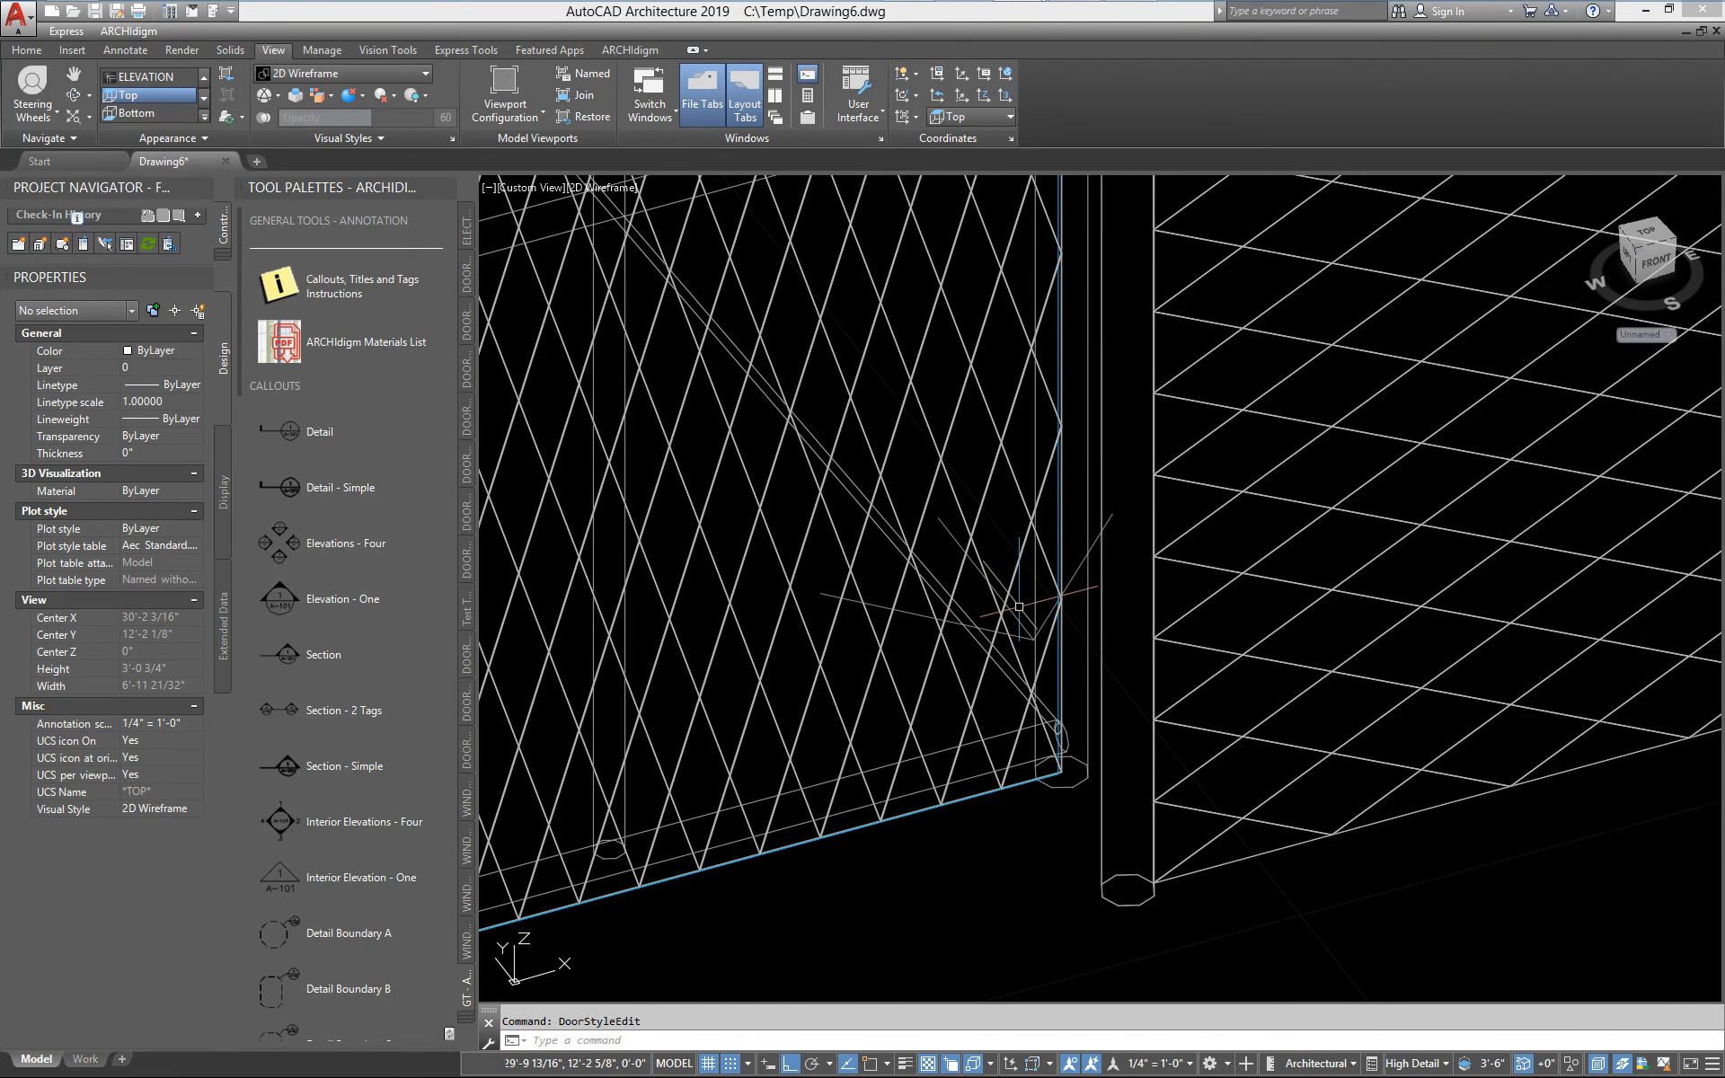
scroll(1015, 646, down, 4)
scroll(987, 663, down, 4)
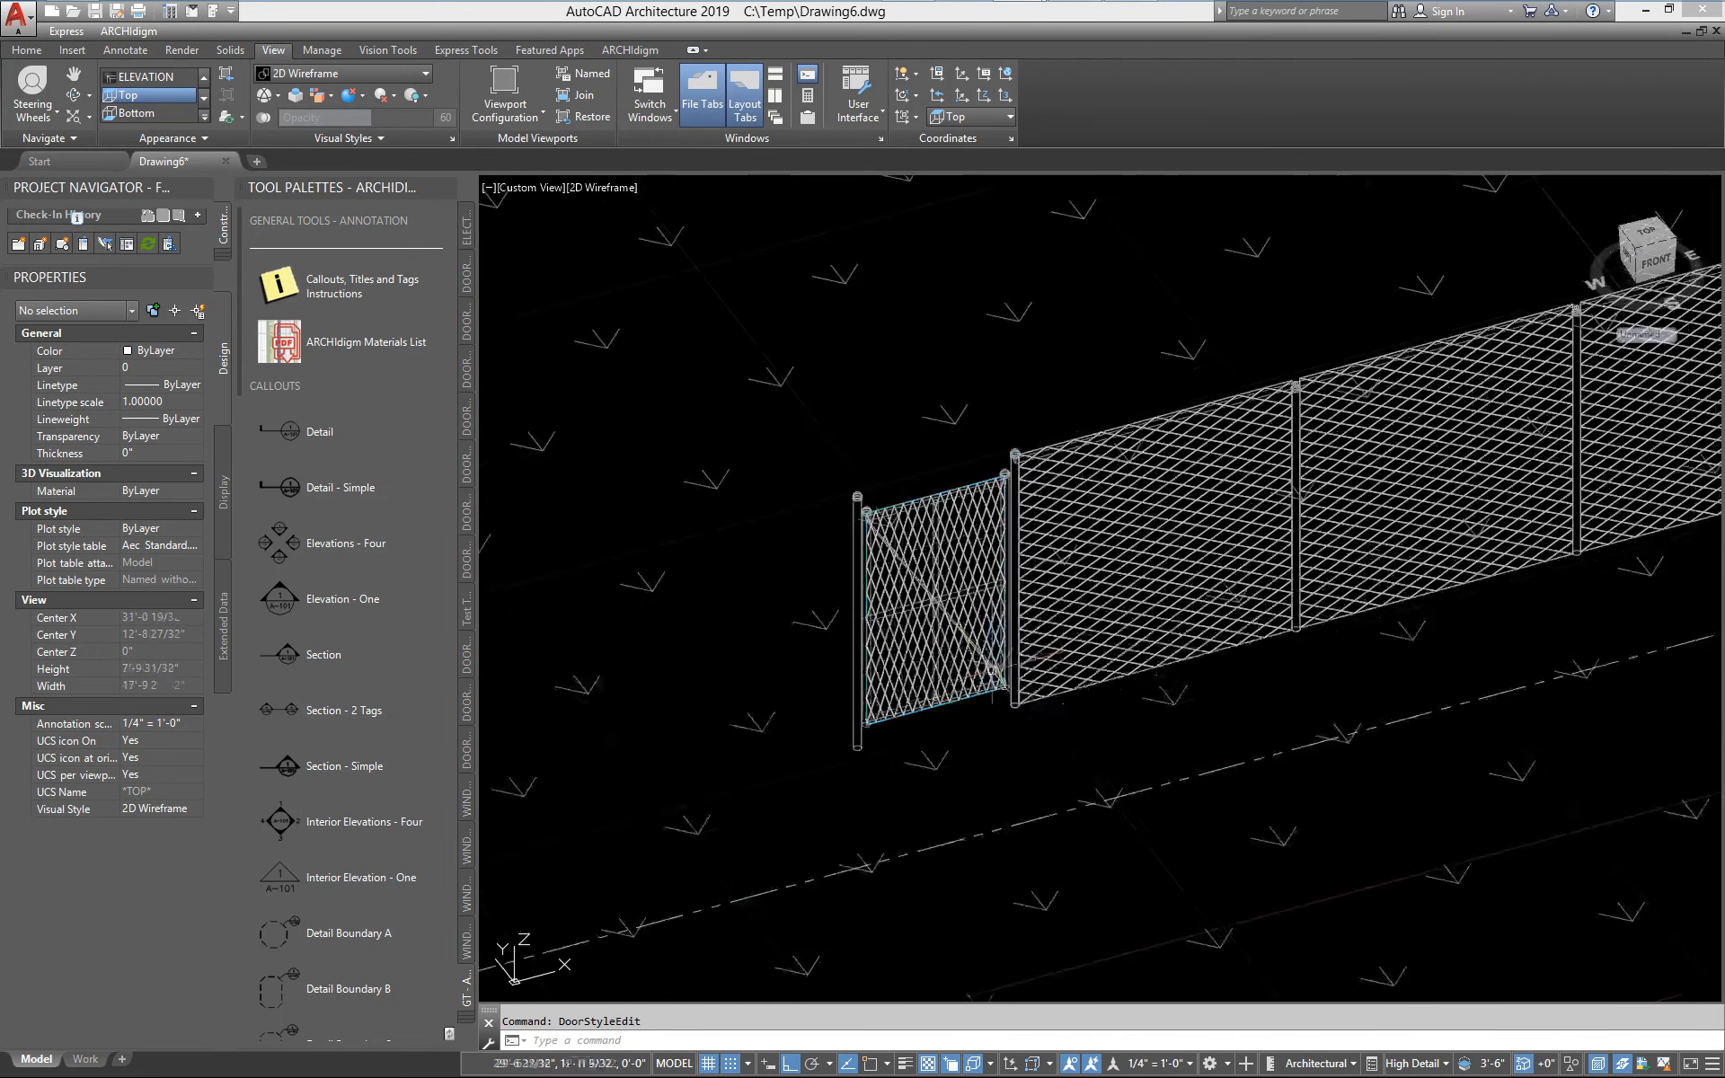
scroll(961, 661, up, 4)
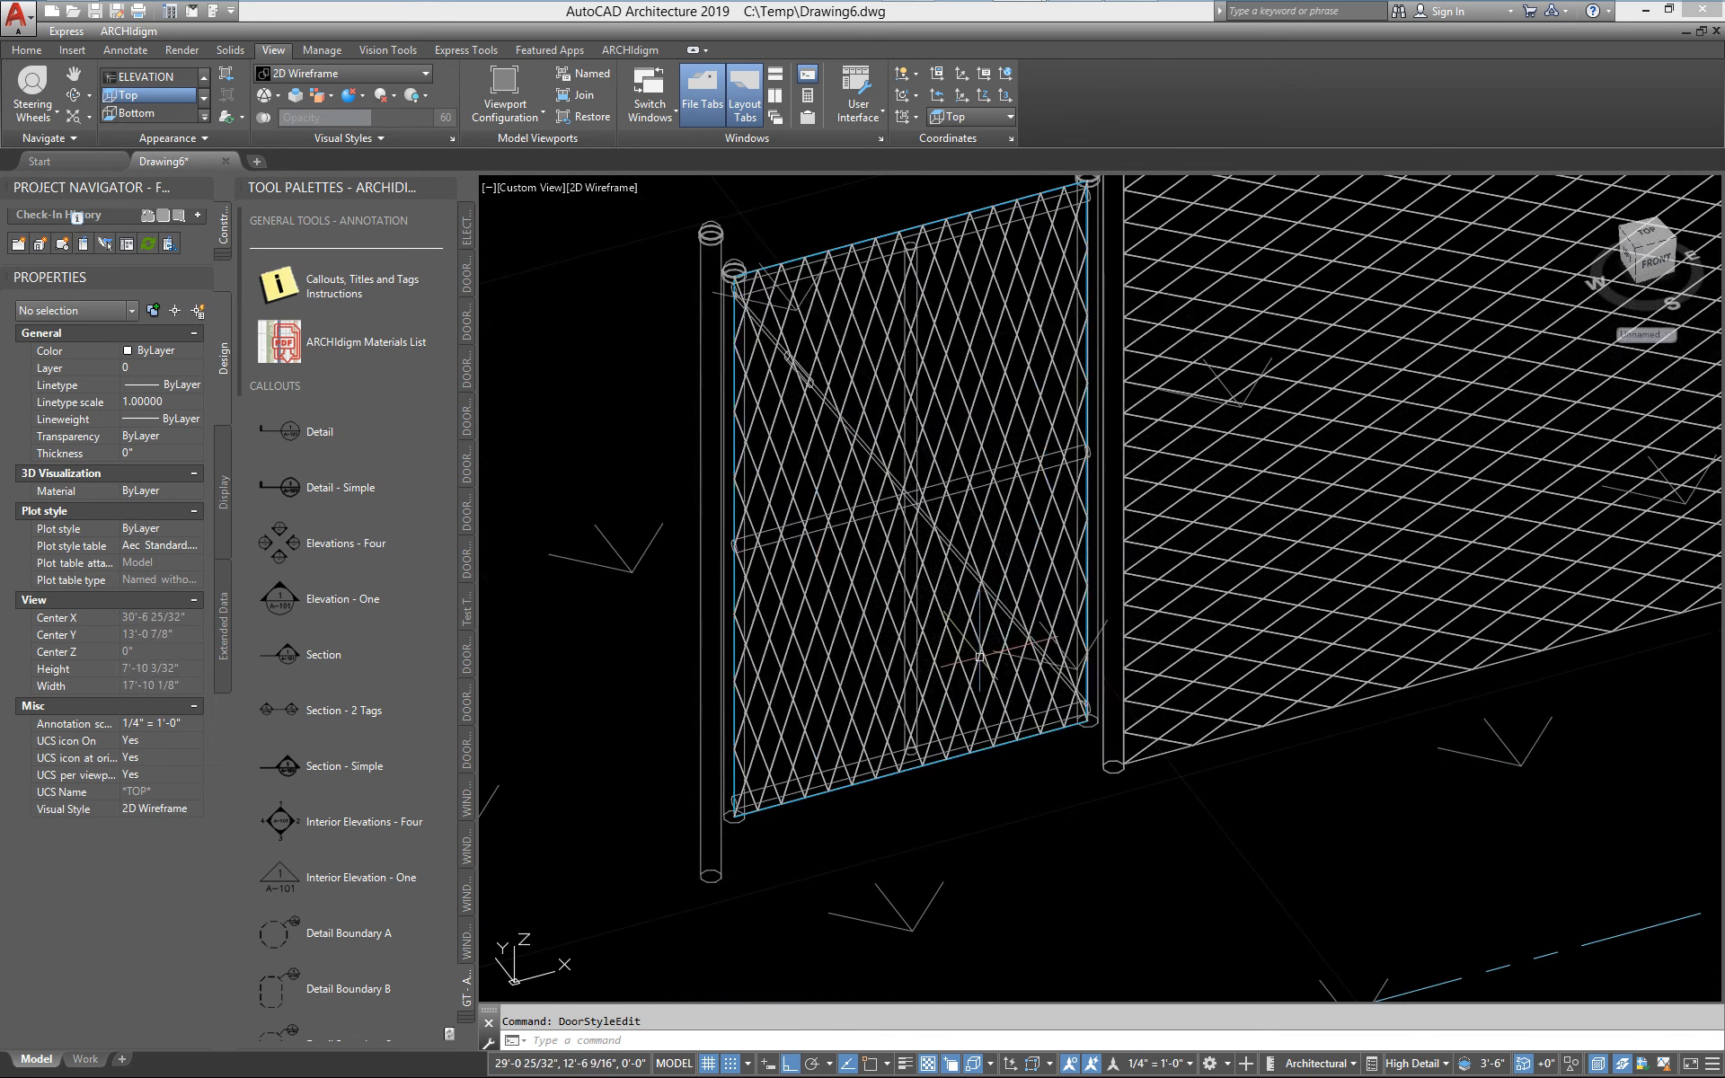
Set the gate style's Chain Link muntins block to 14 Lights High and 8 Lights Wide for Model High Detail, checking the preview
click(969, 659)
right_click(974, 657)
click(1040, 942)
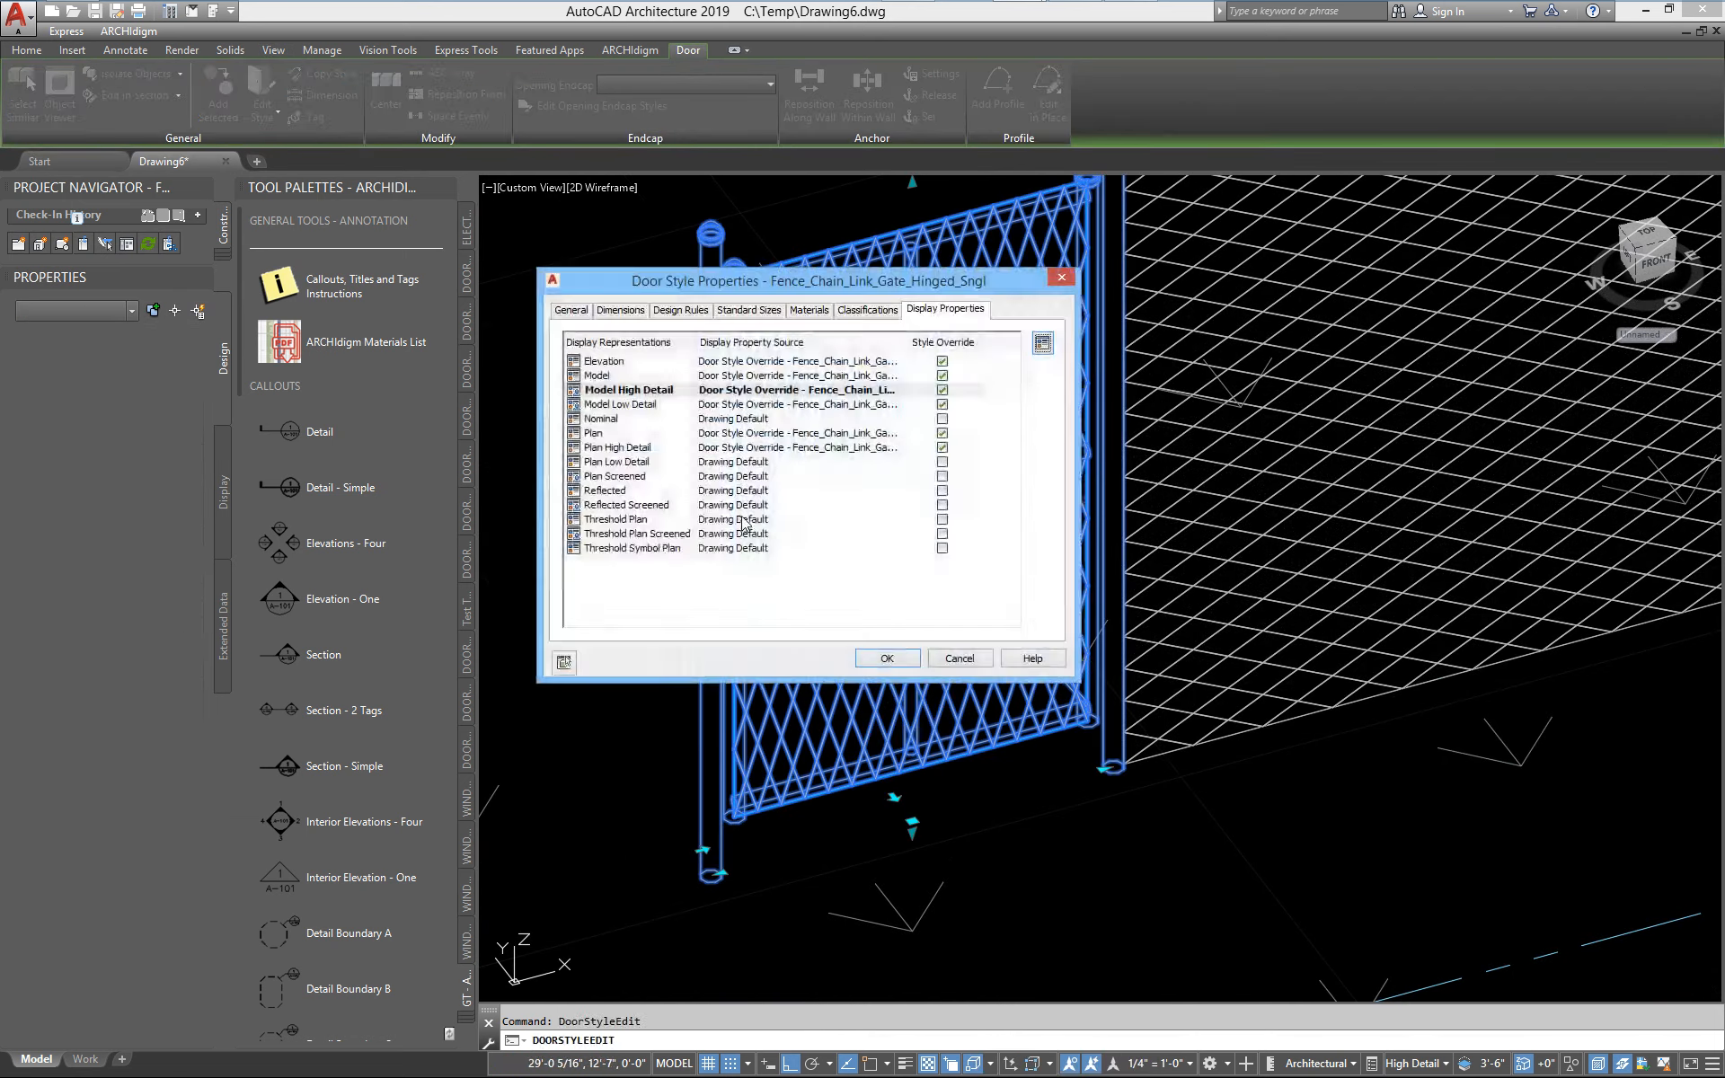
double_click(604, 393)
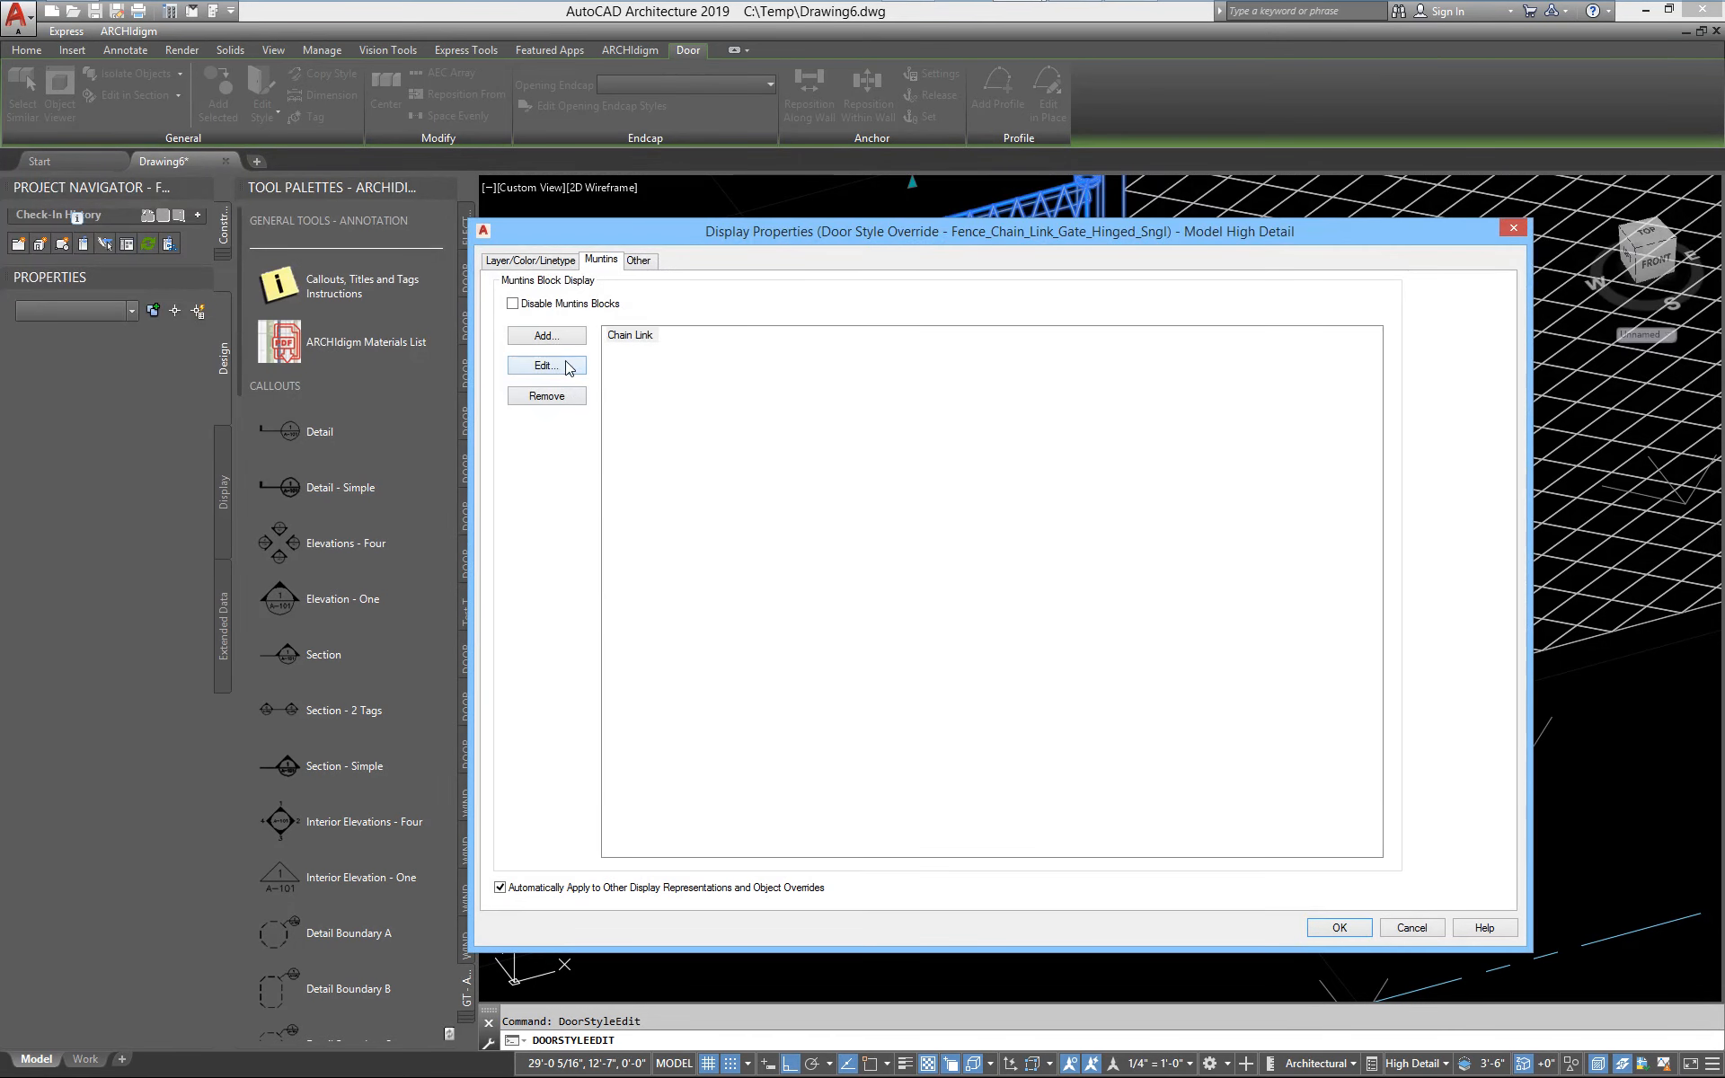
click(546, 366)
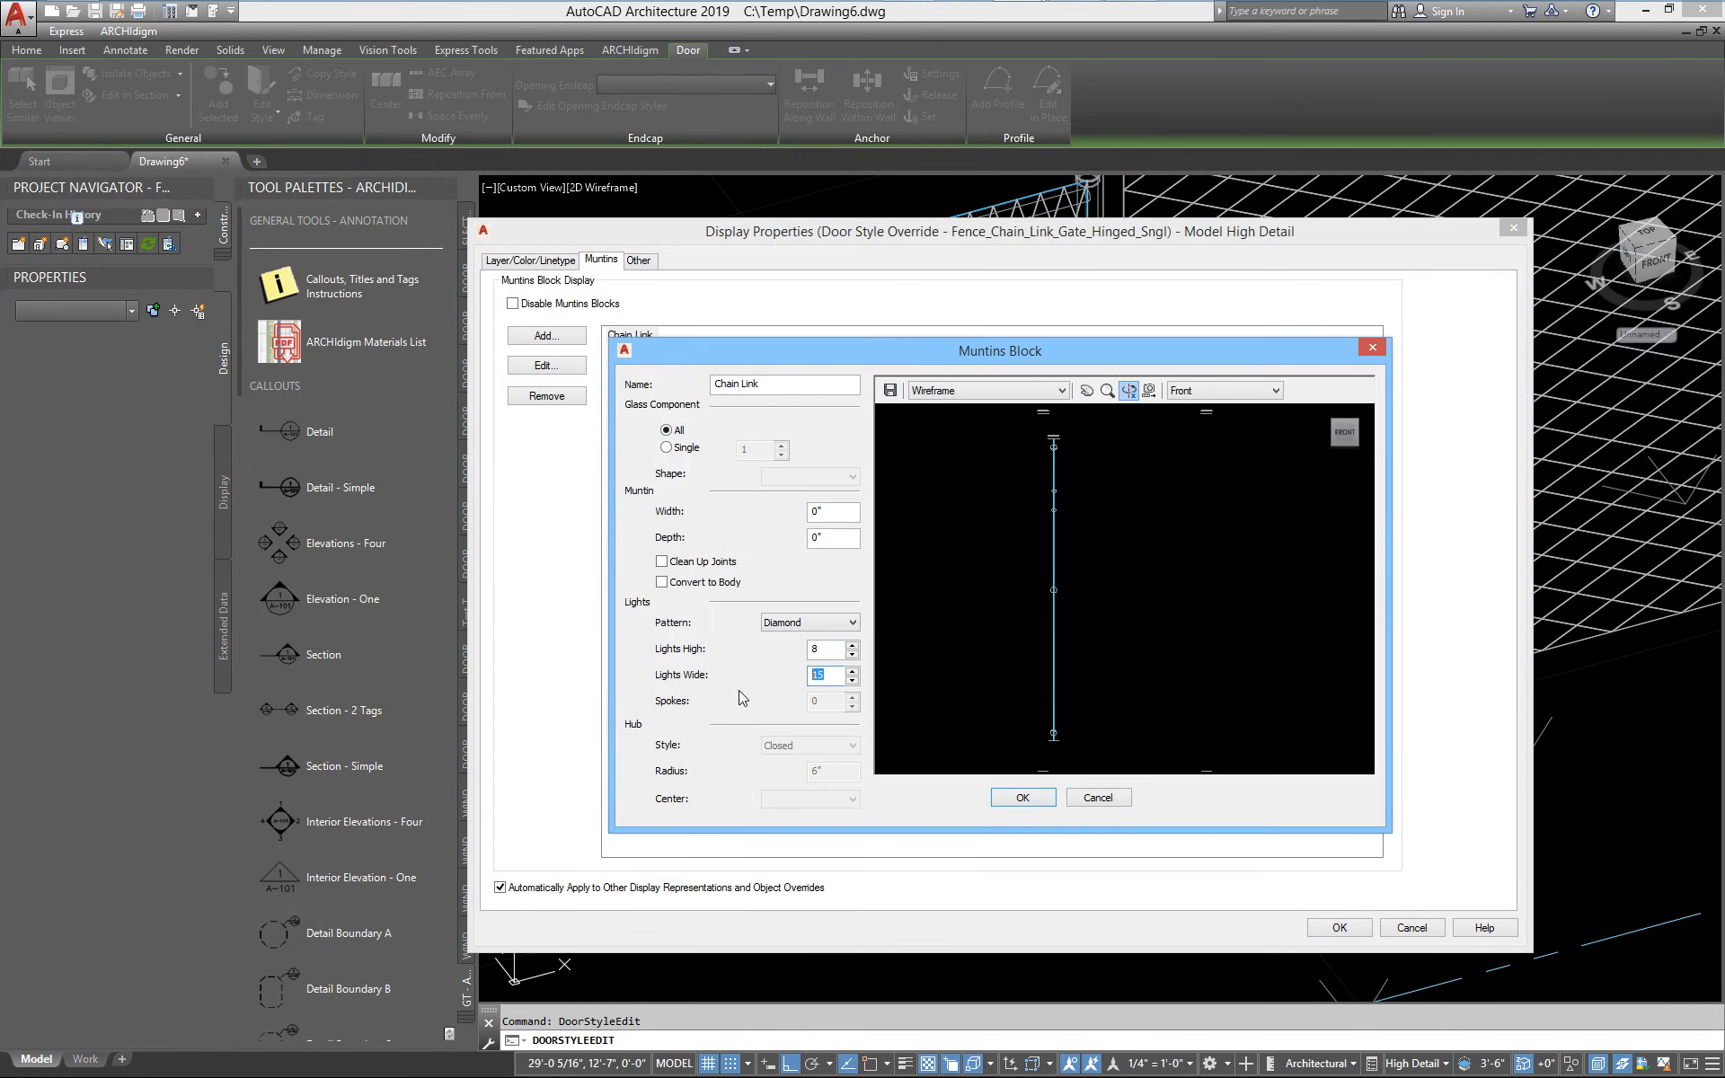
text(8)
drag(1043, 773, 997, 533)
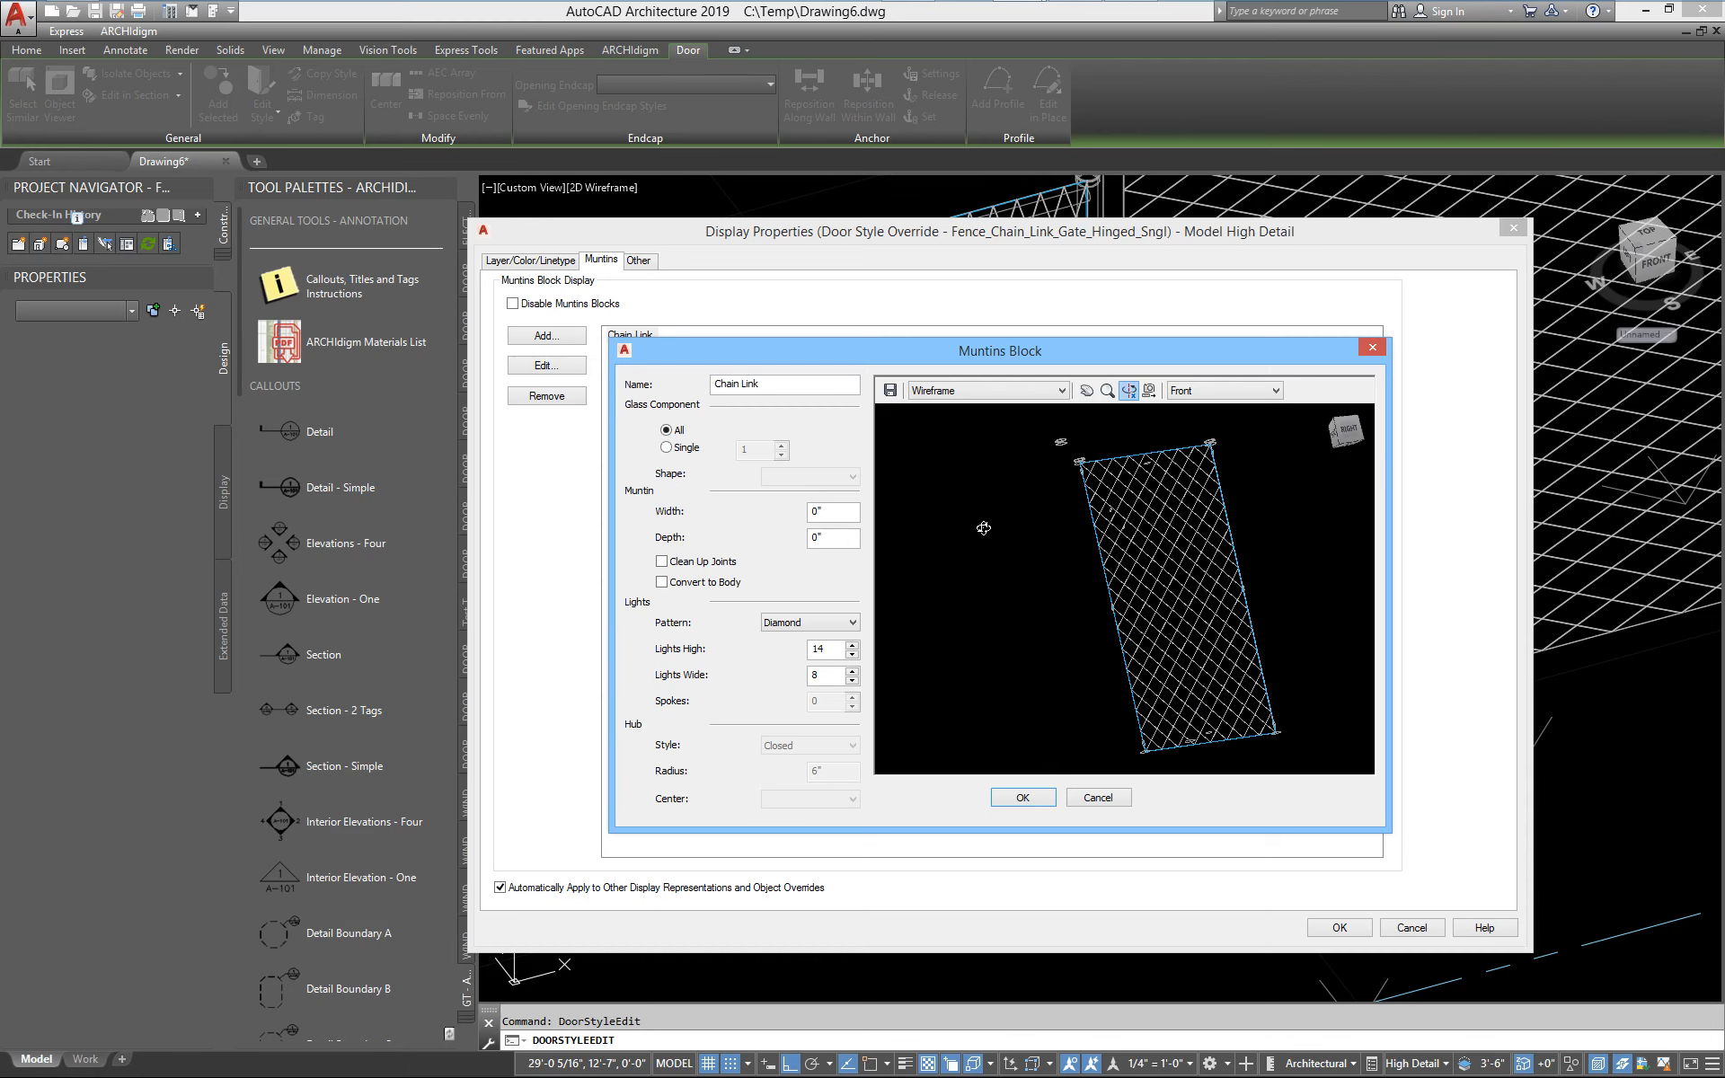
scroll(1162, 606, up, 8)
middle_drag(1162, 605, 1158, 641)
drag(1158, 641, 1068, 596)
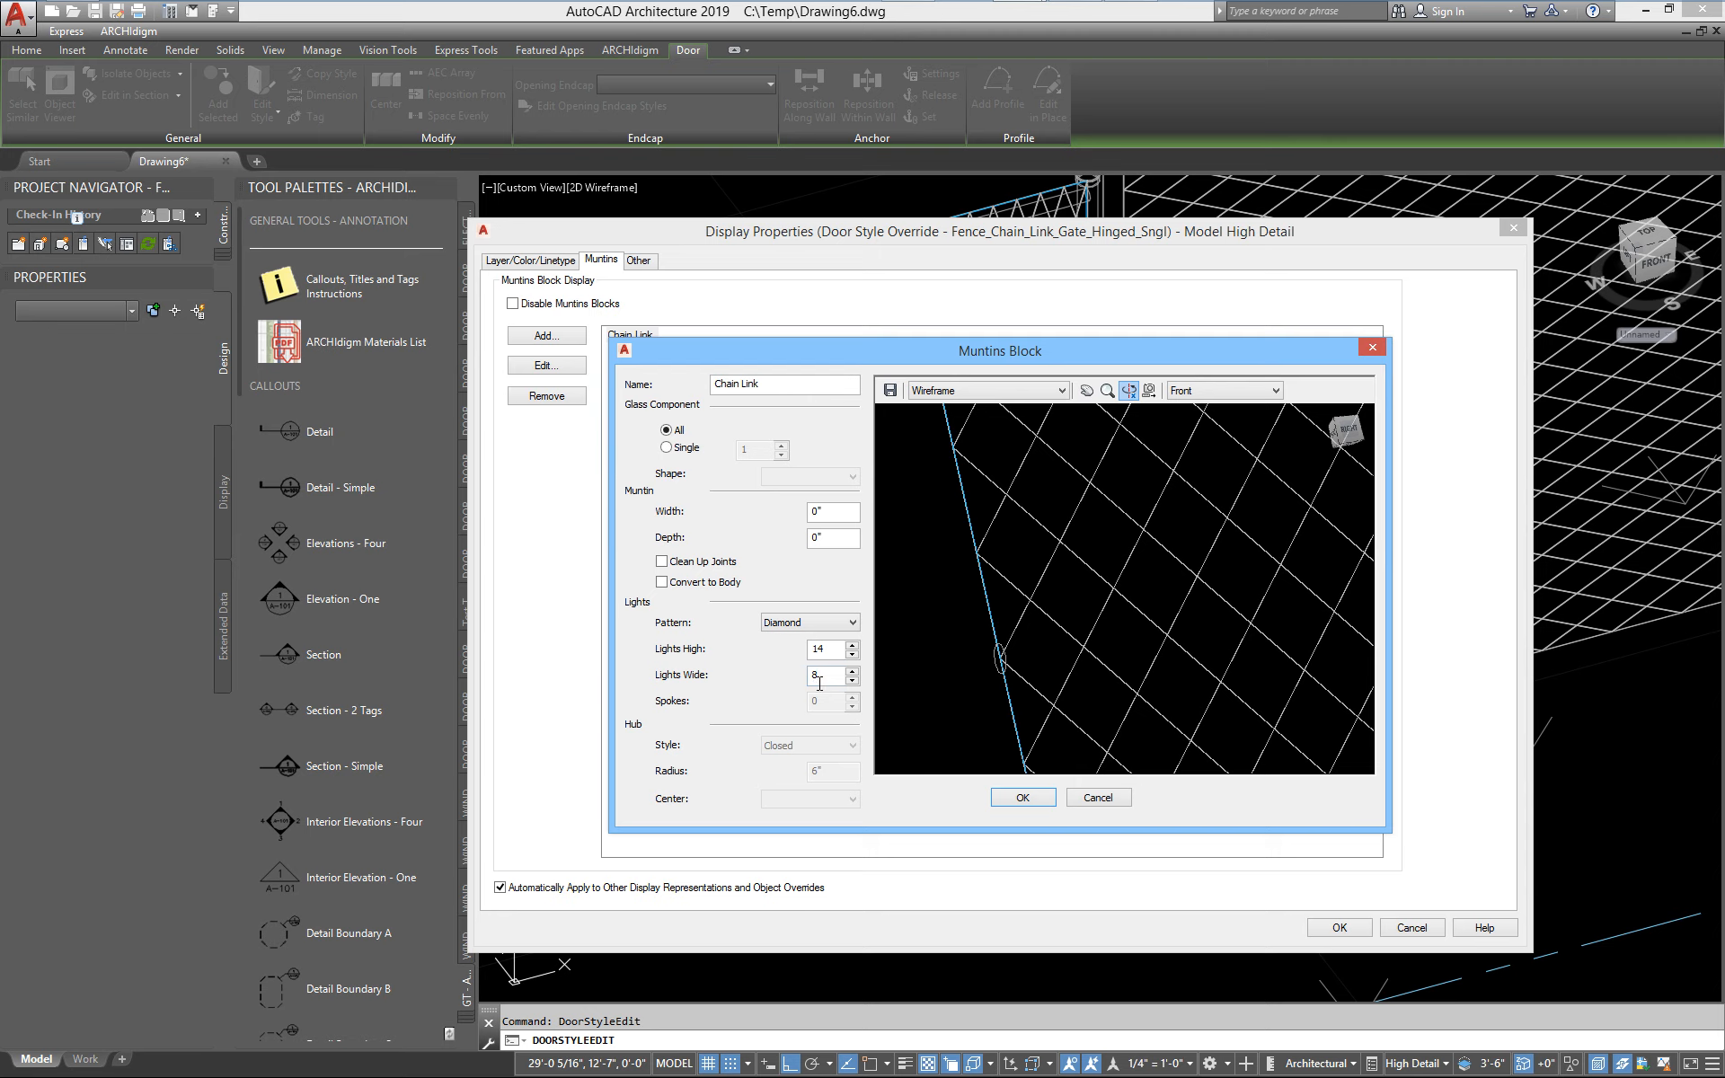
click(1014, 799)
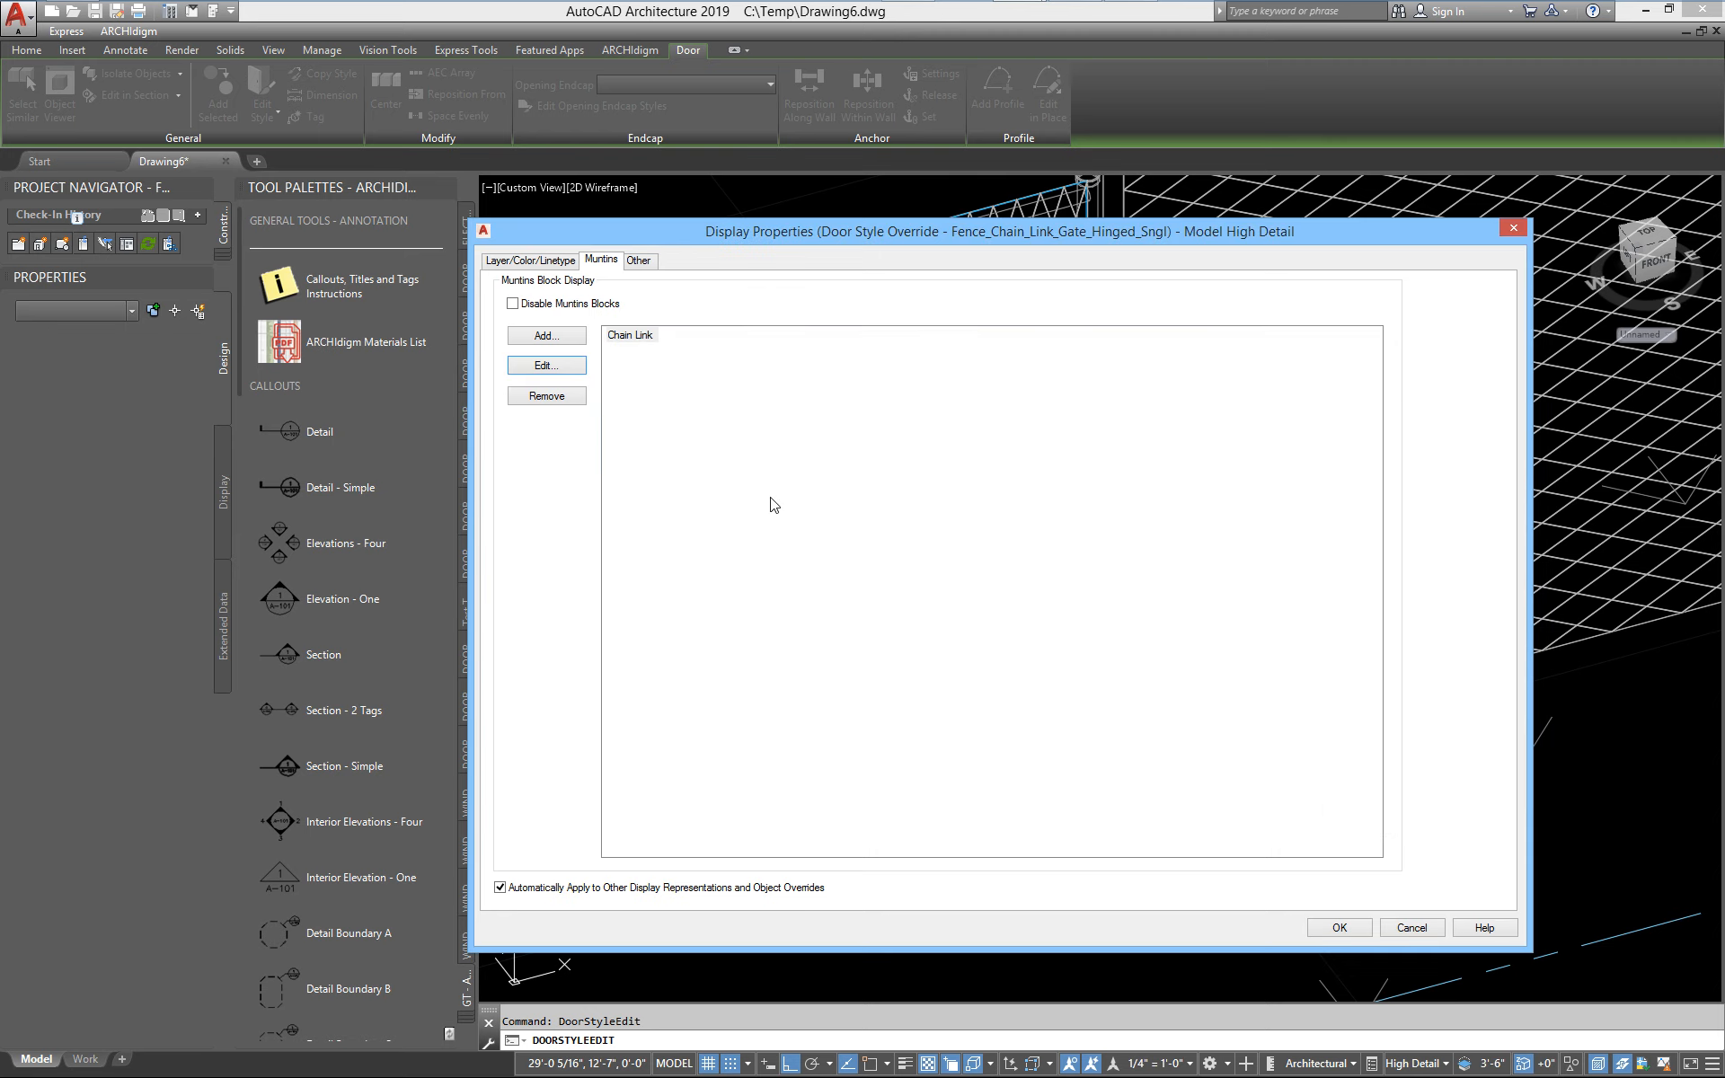
Turn off the visibility of the right gate post and right post cap components in the gate style's Model High Detail display
click(539, 260)
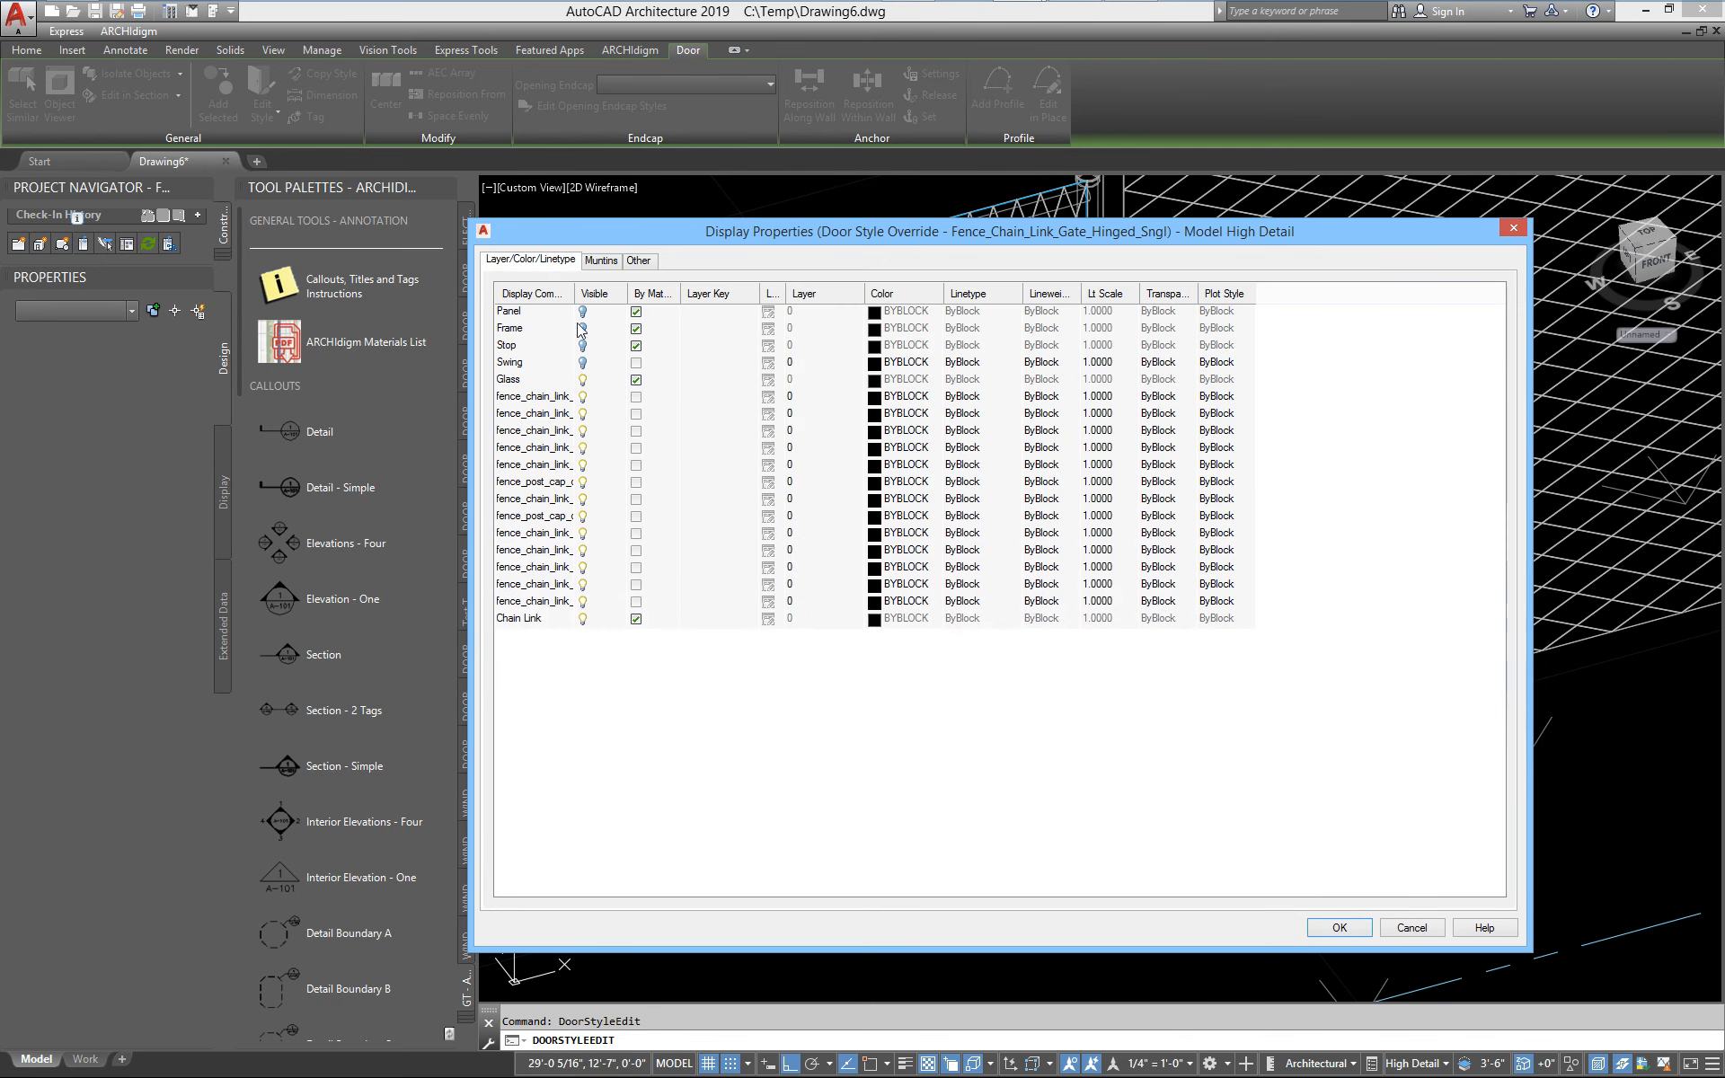
double_click(577, 288)
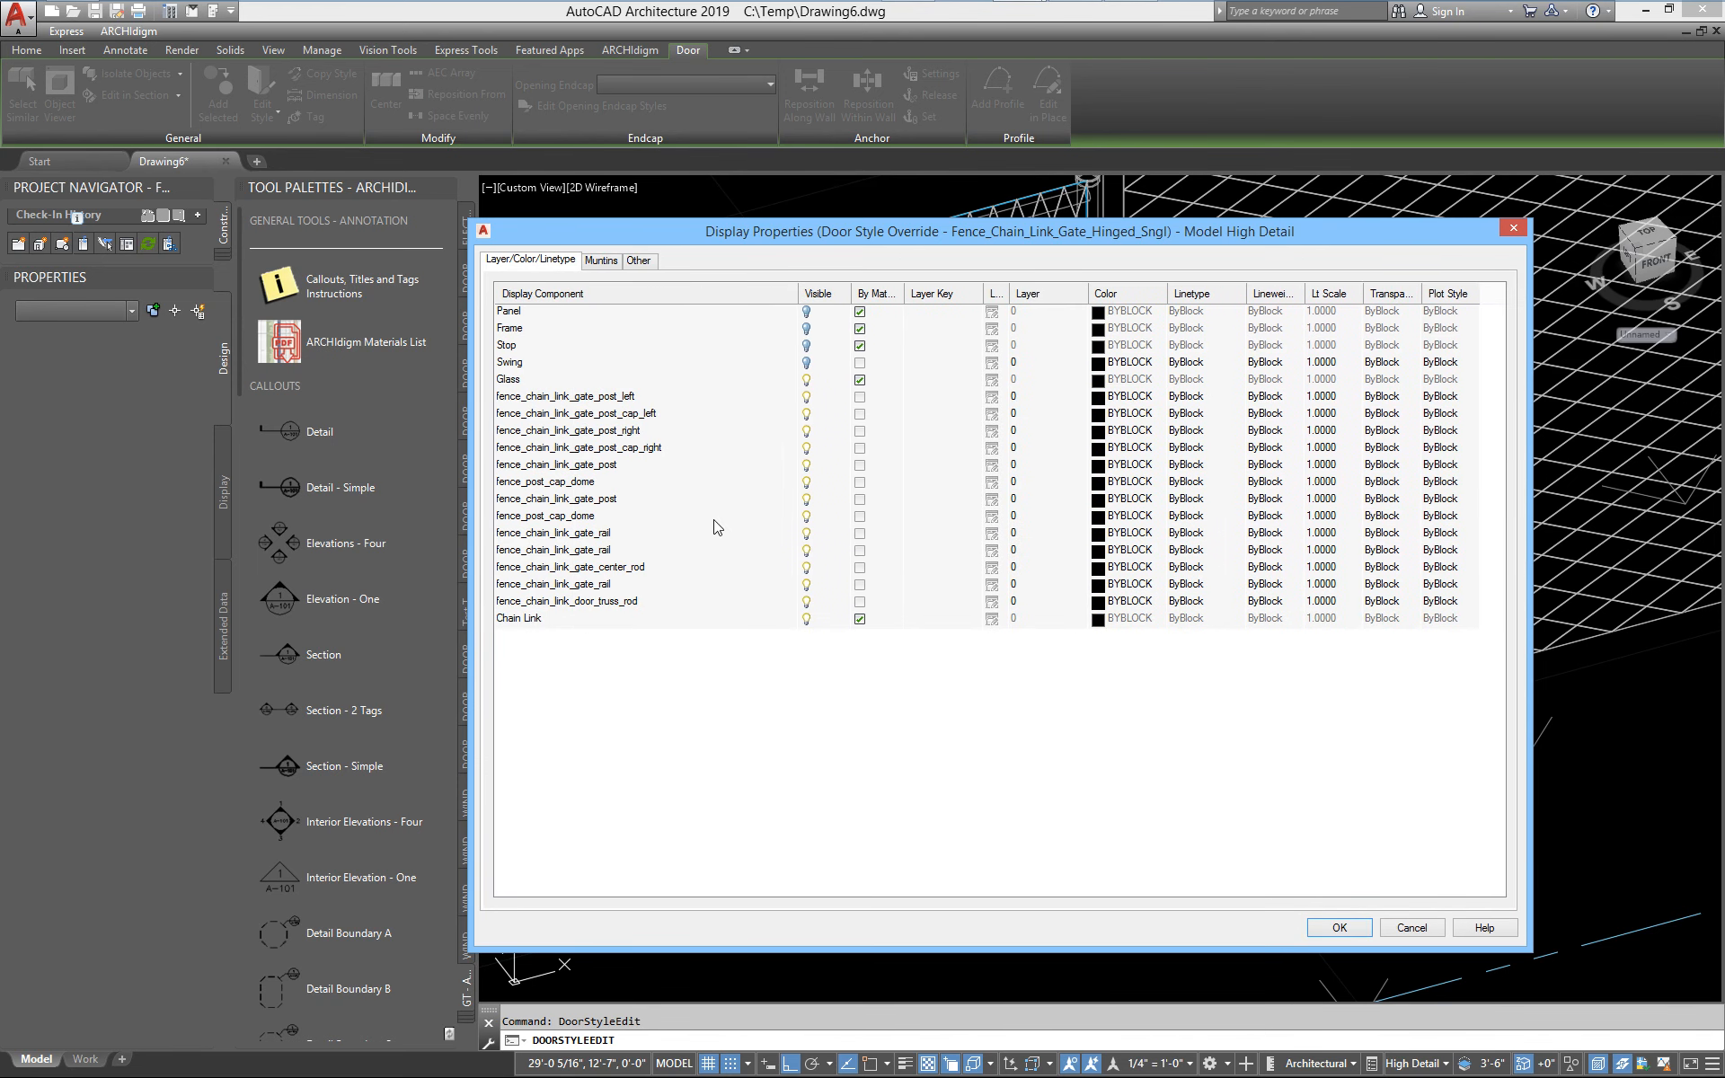
click(626, 436)
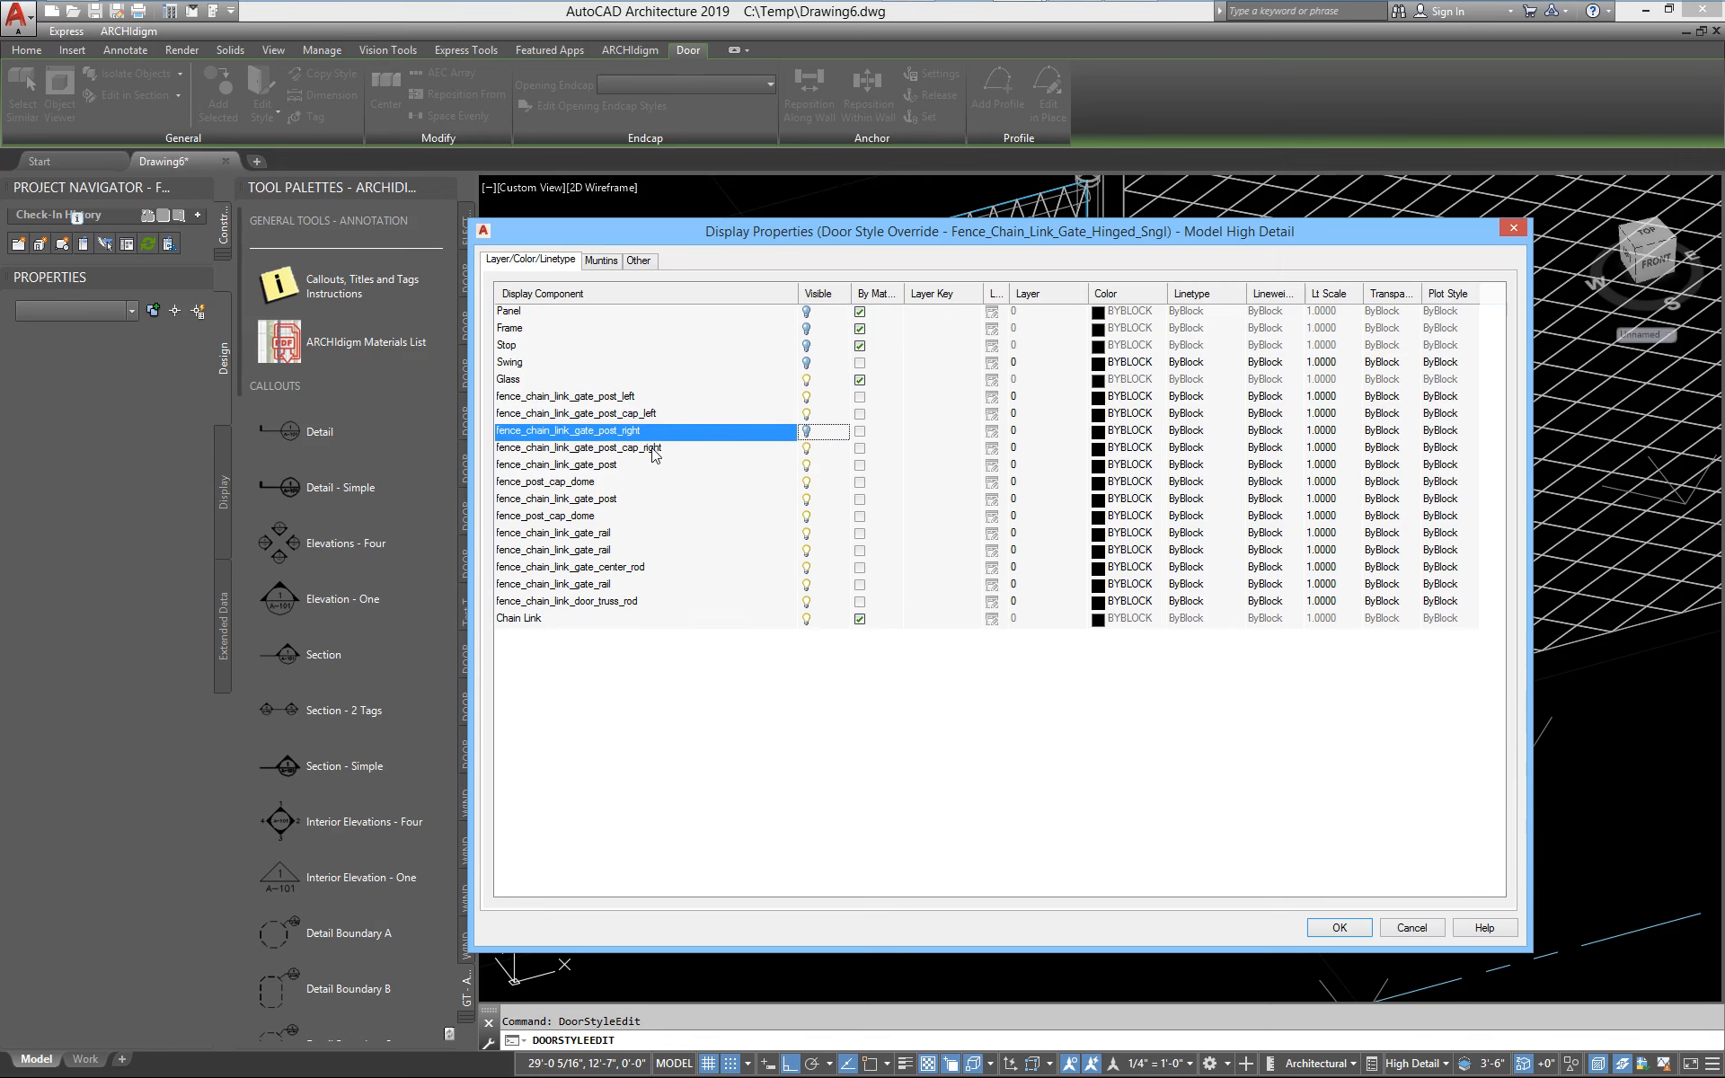
click(769, 448)
click(1336, 926)
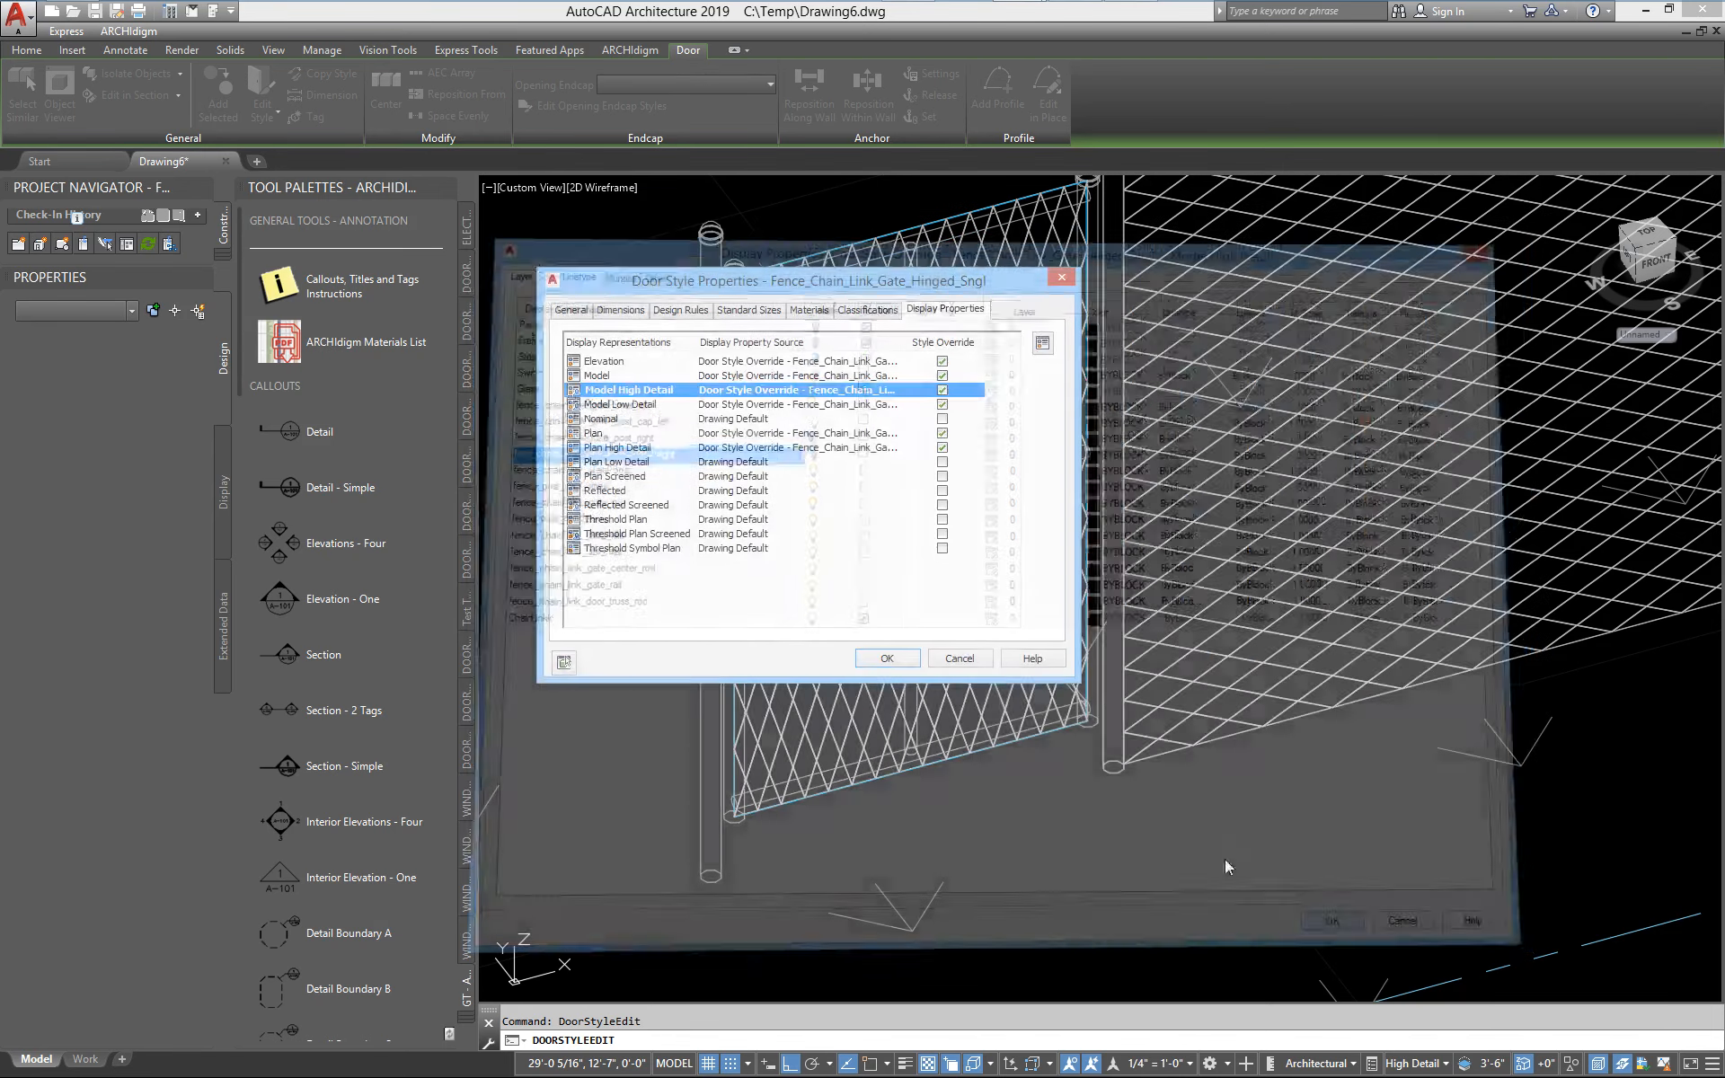
click(884, 658)
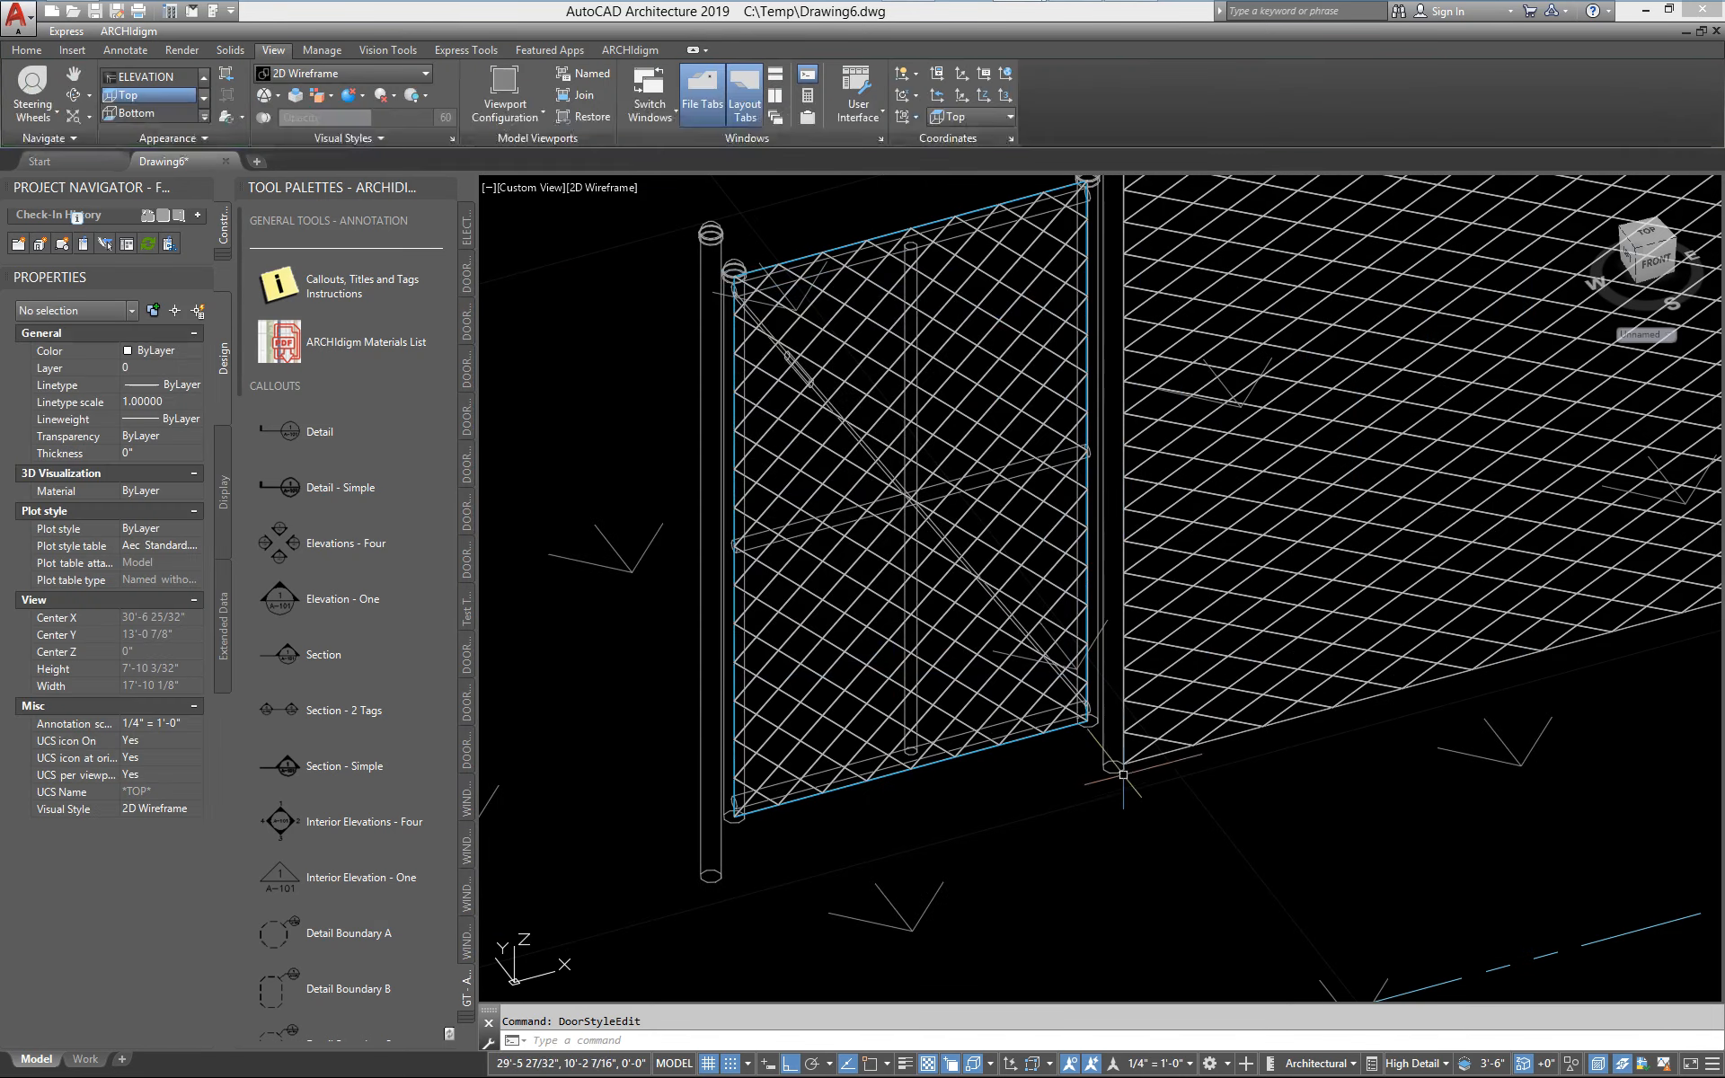
Examine the gate's diamond mesh and the post between gate and fence in the 3D view
middle_drag(1123, 743, 907, 778)
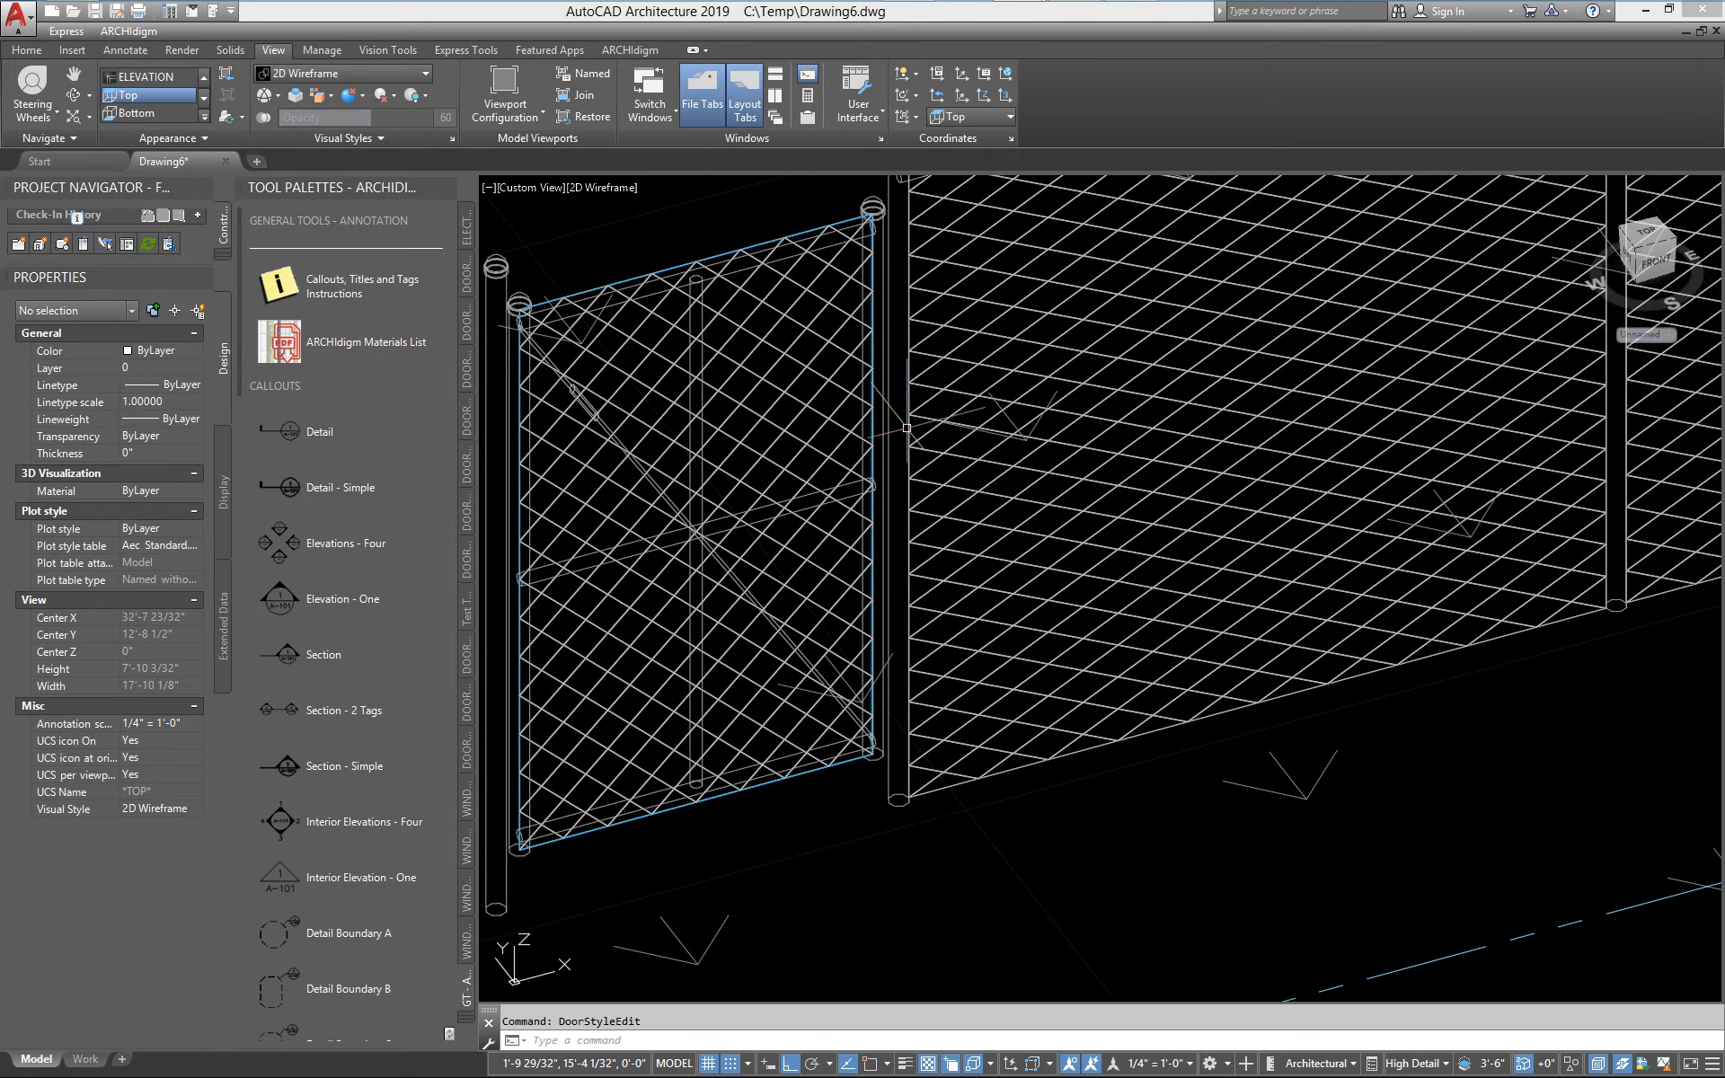
middle_drag(912, 432, 957, 497)
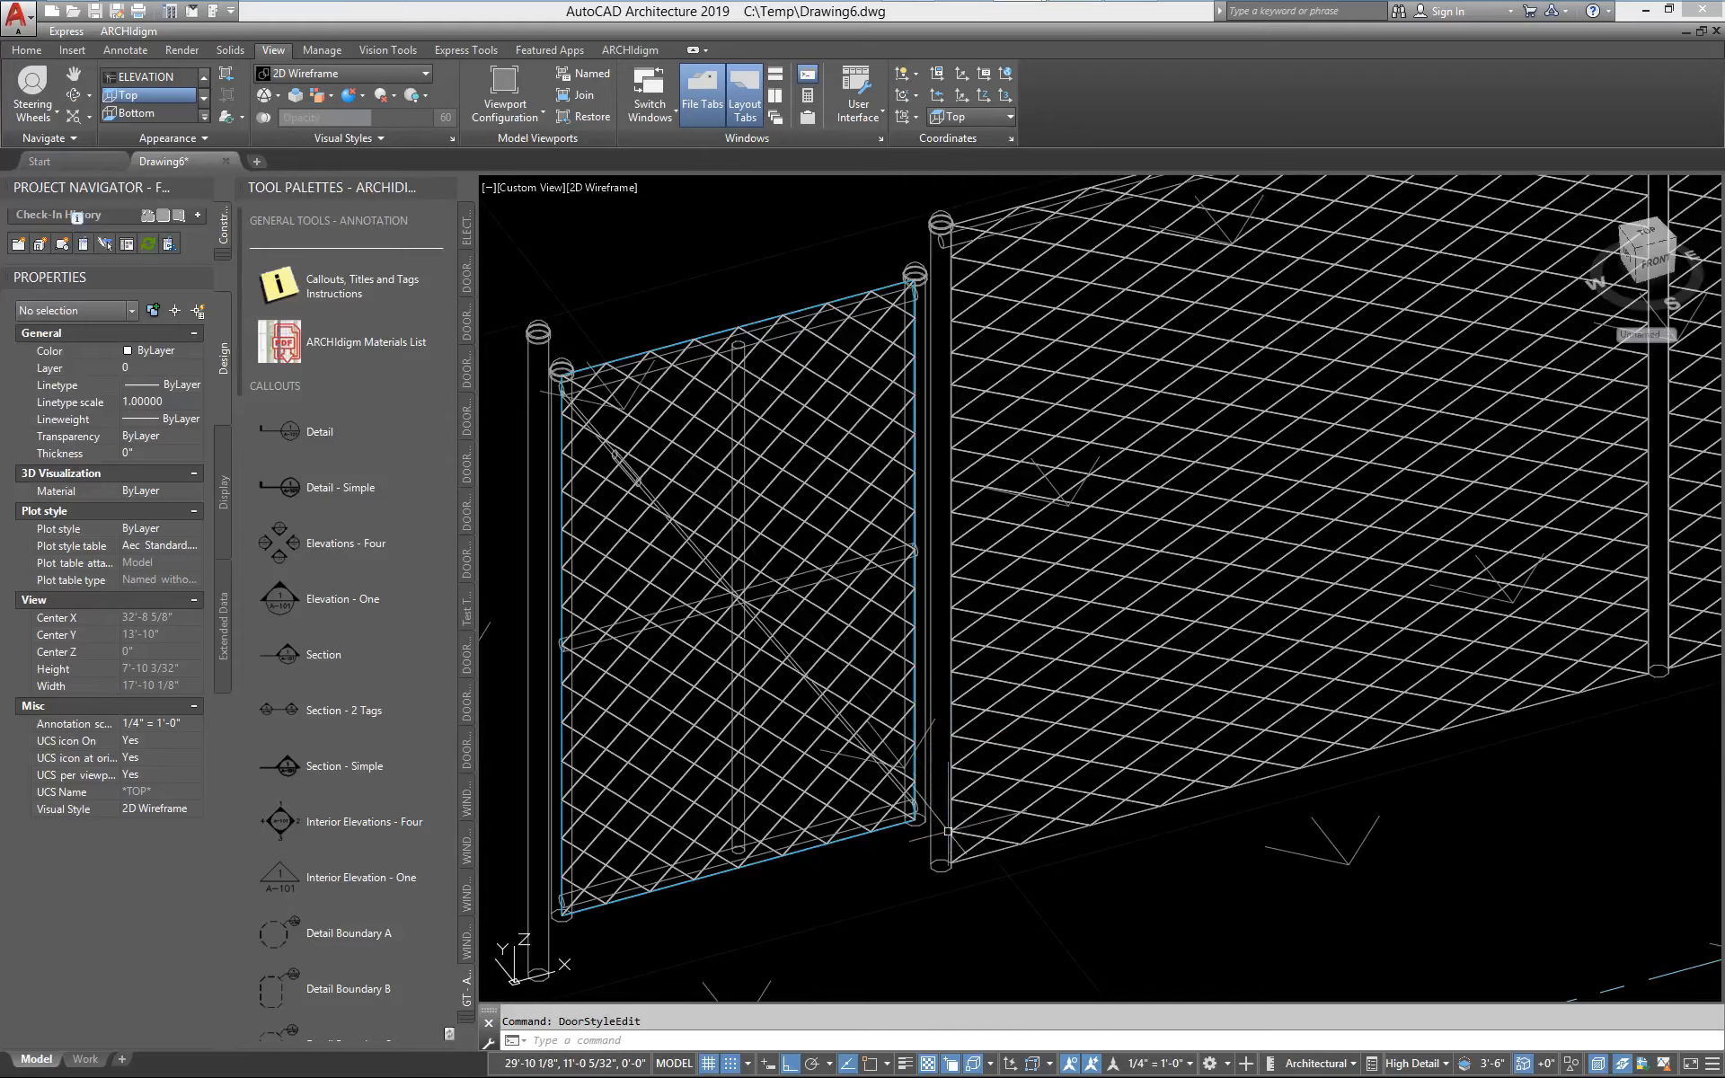
scroll(982, 794, down, 3)
scroll(912, 718, up, 5)
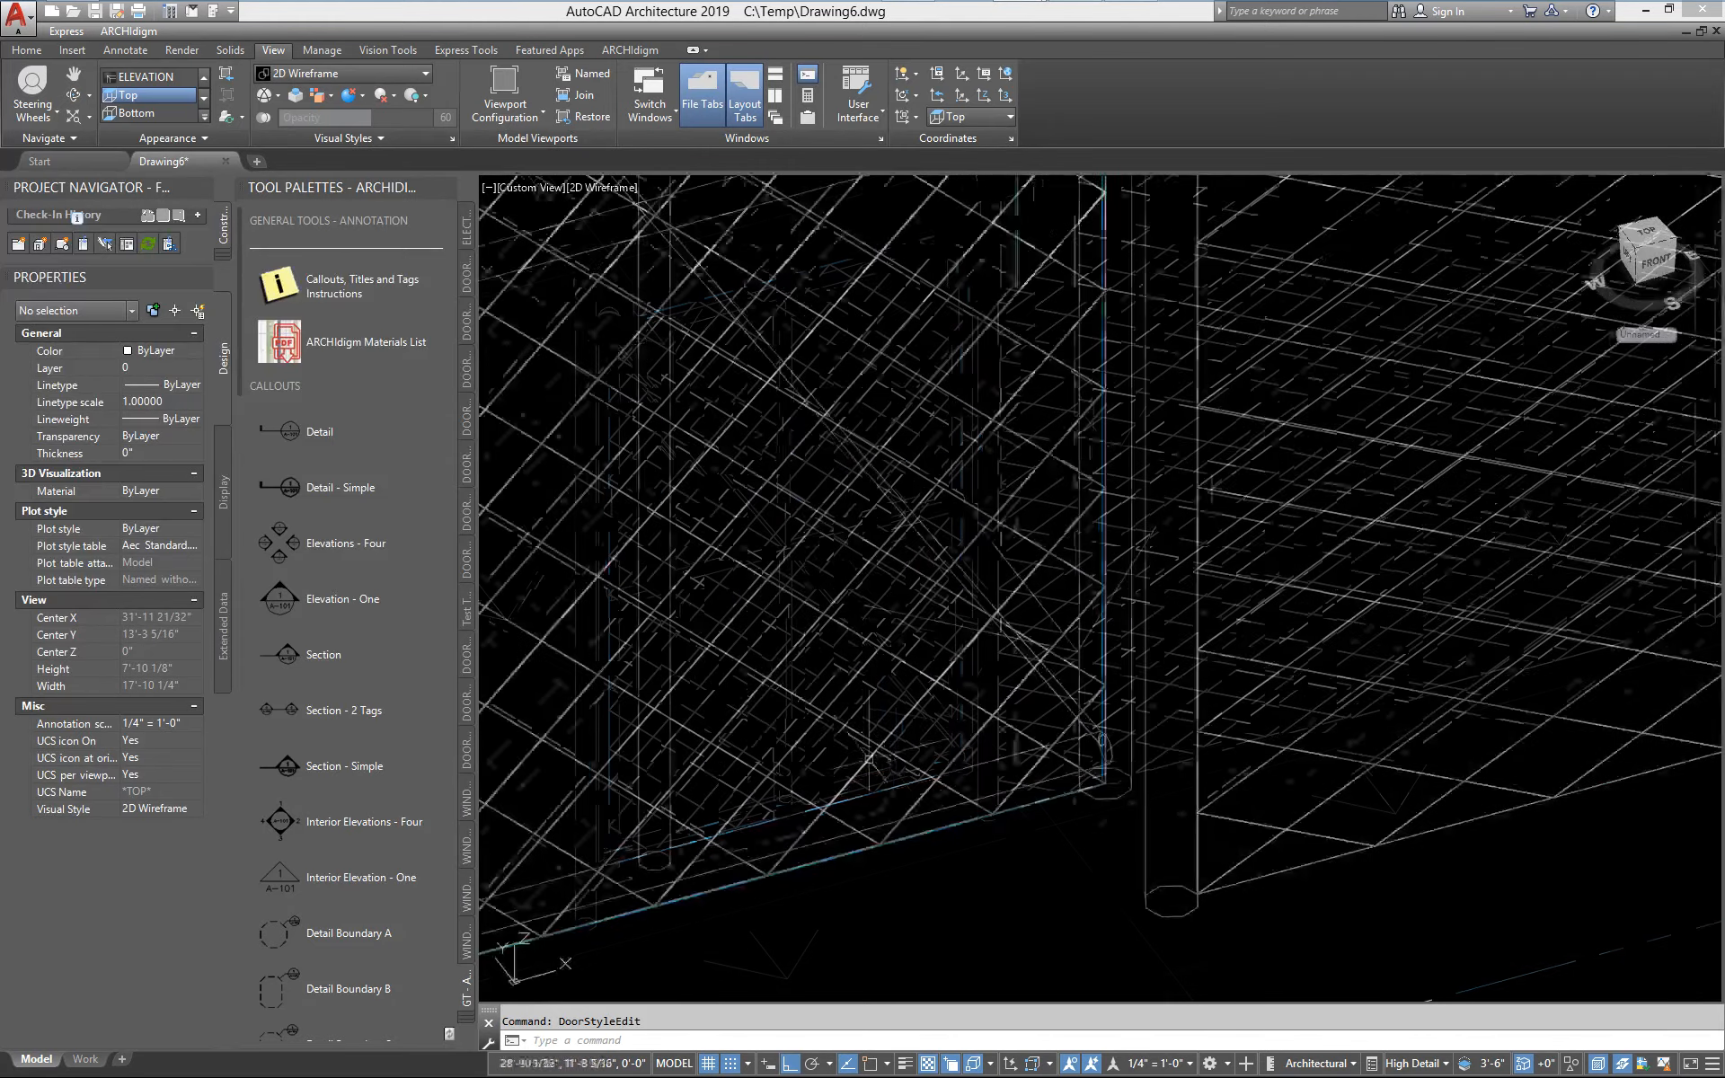
scroll(913, 719, down, 2)
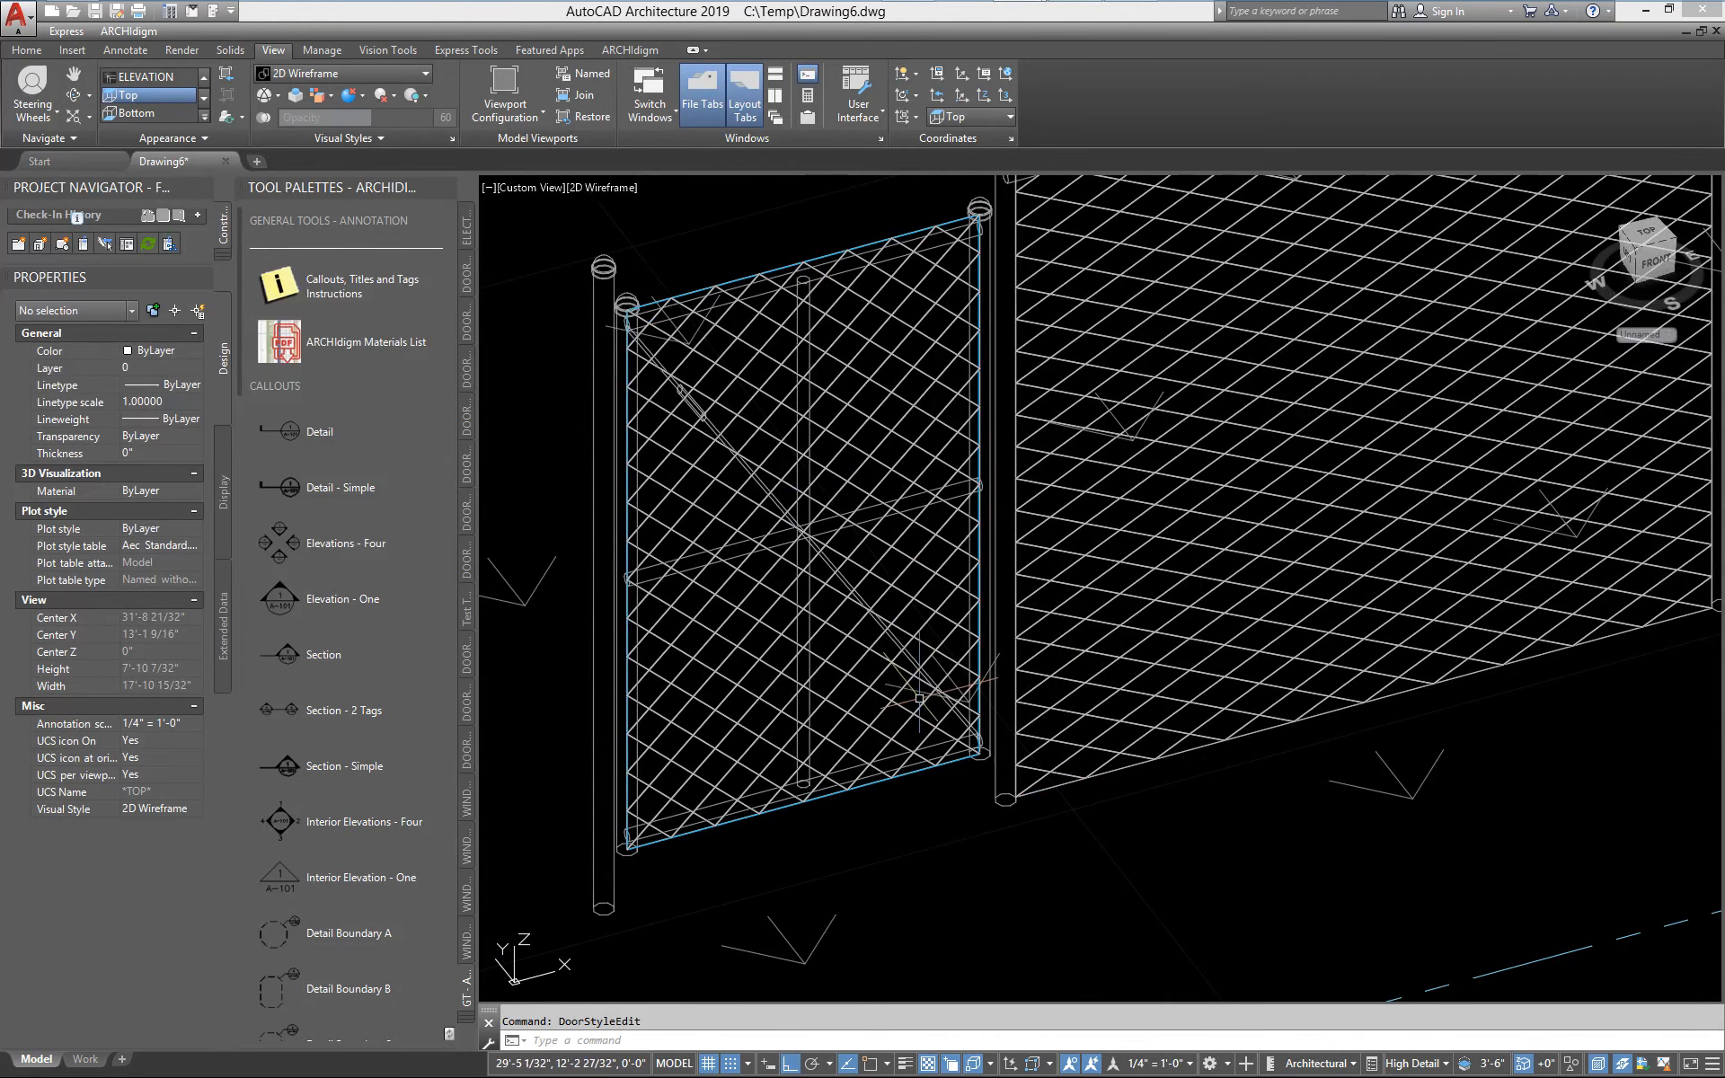
mouse_move(917, 704)
shift+middle_down()
mouse_move(847, 652)
mouse_move(907, 684)
shift+middle_up()
mouse_move(807, 755)
middle_down()
mouse_move(819, 774)
mouse_move(803, 763)
middle_up()
scroll(818, 773, down, 2)
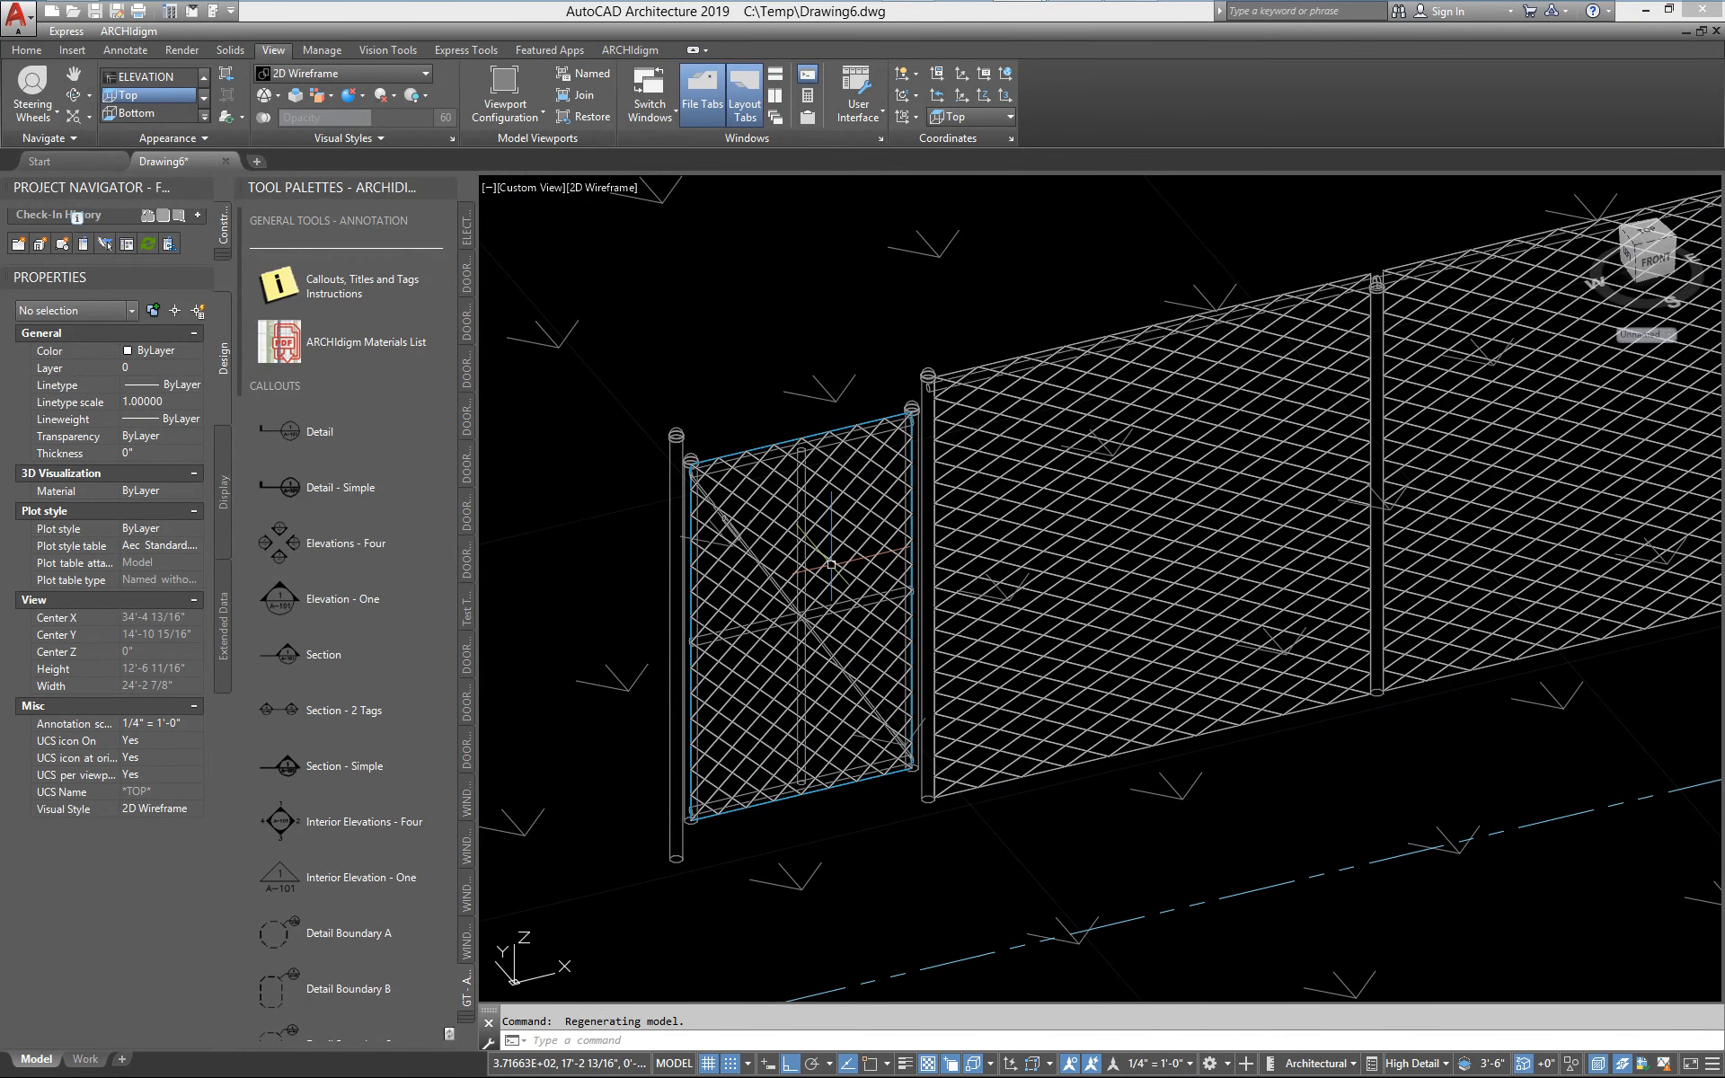
scroll(915, 571, down, 4)
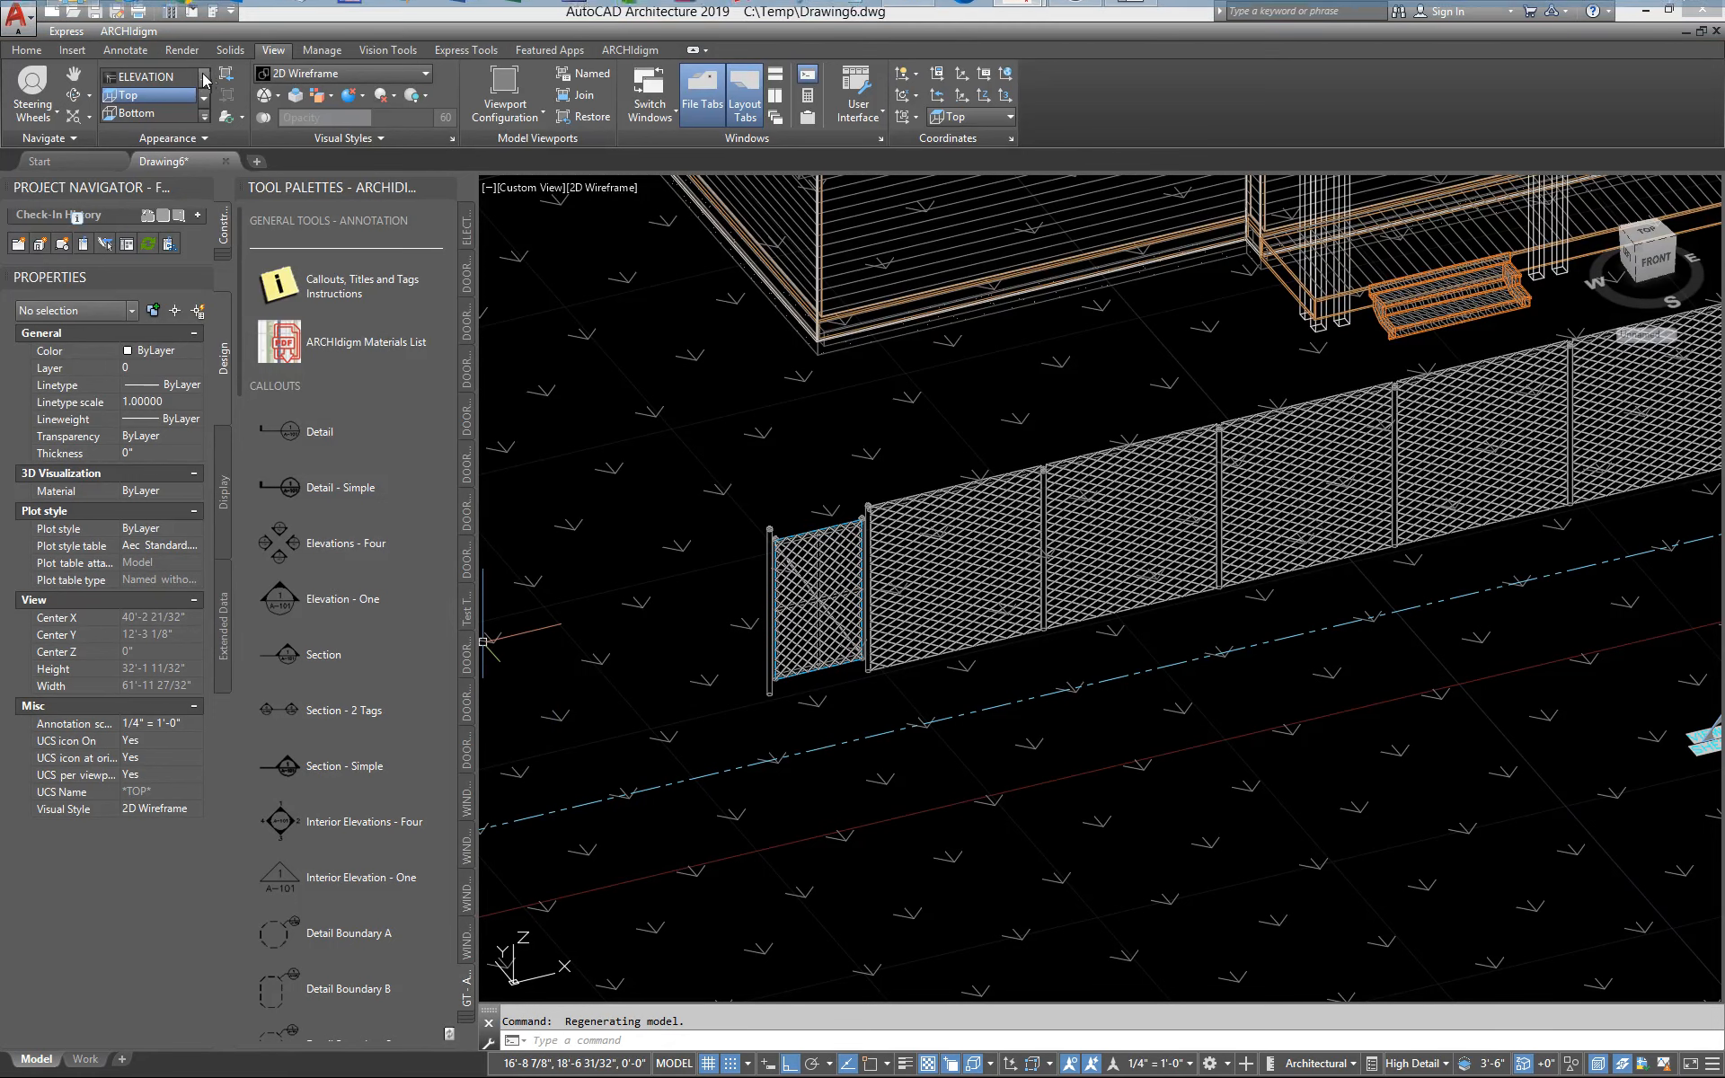
Switch to the Top view and open the Elevation display properties of the chain link gate's door style
click(136, 96)
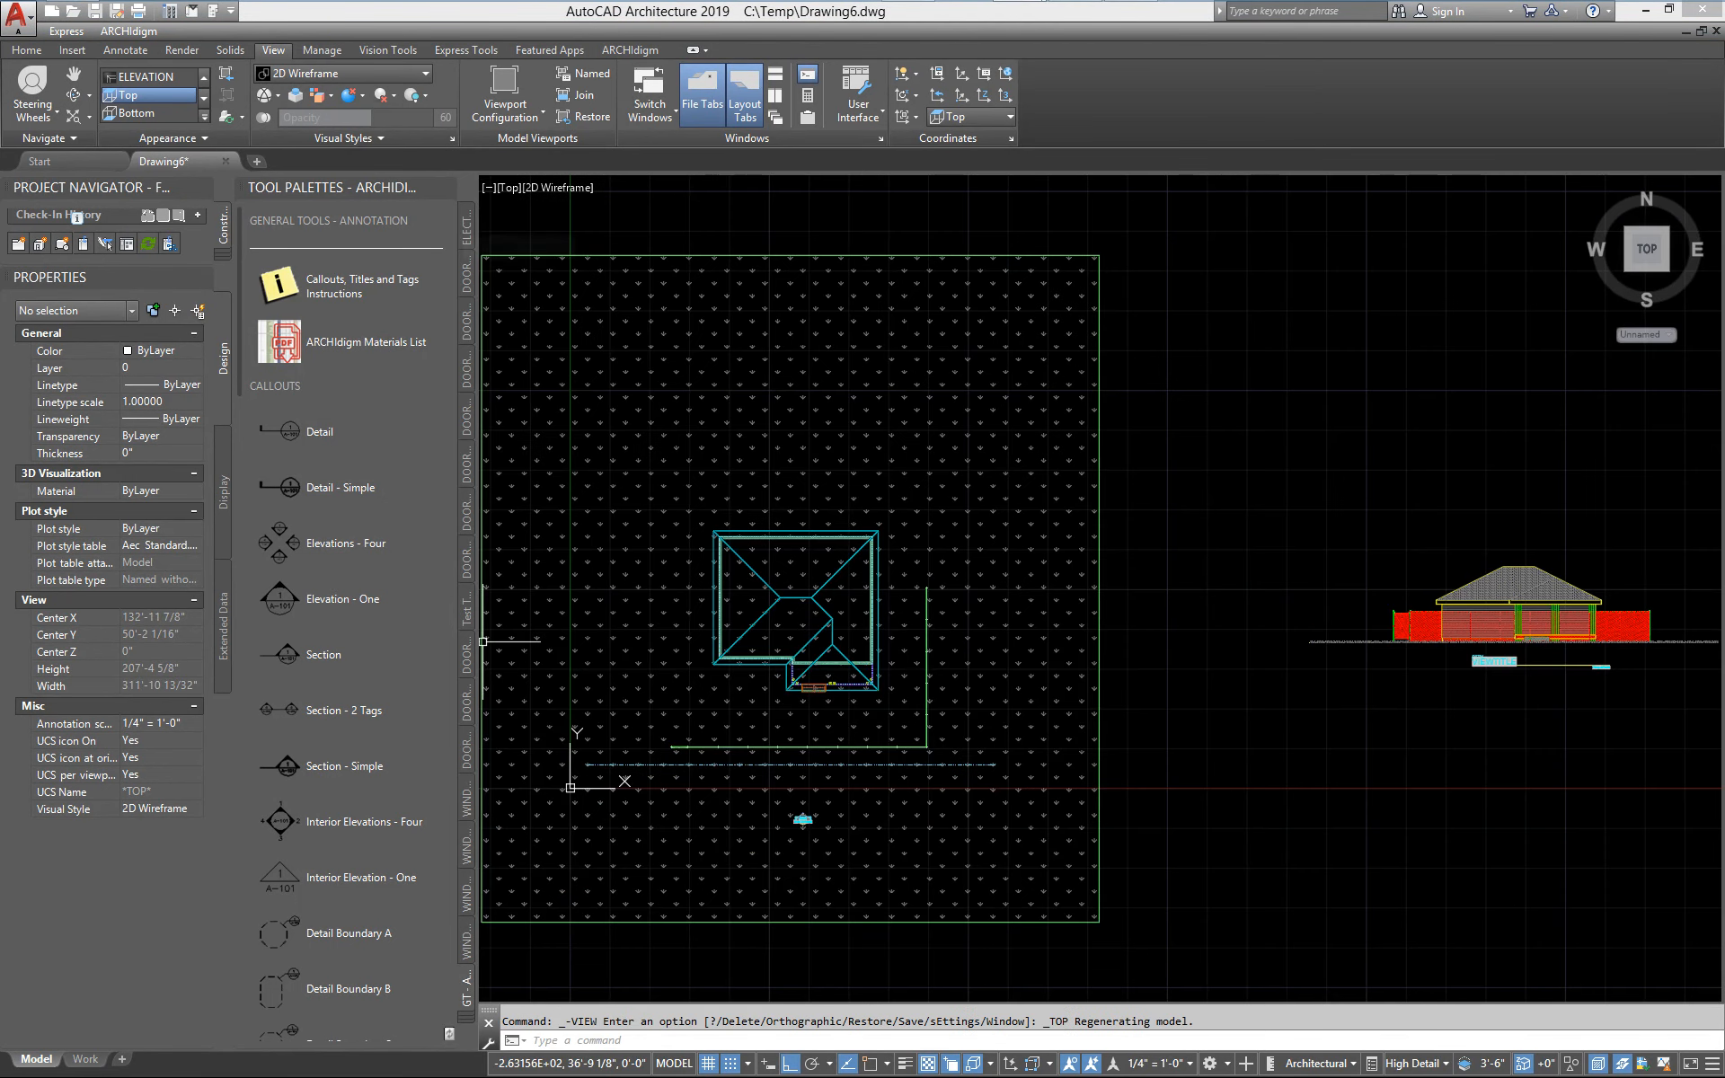
click(1491, 620)
key(Escape)
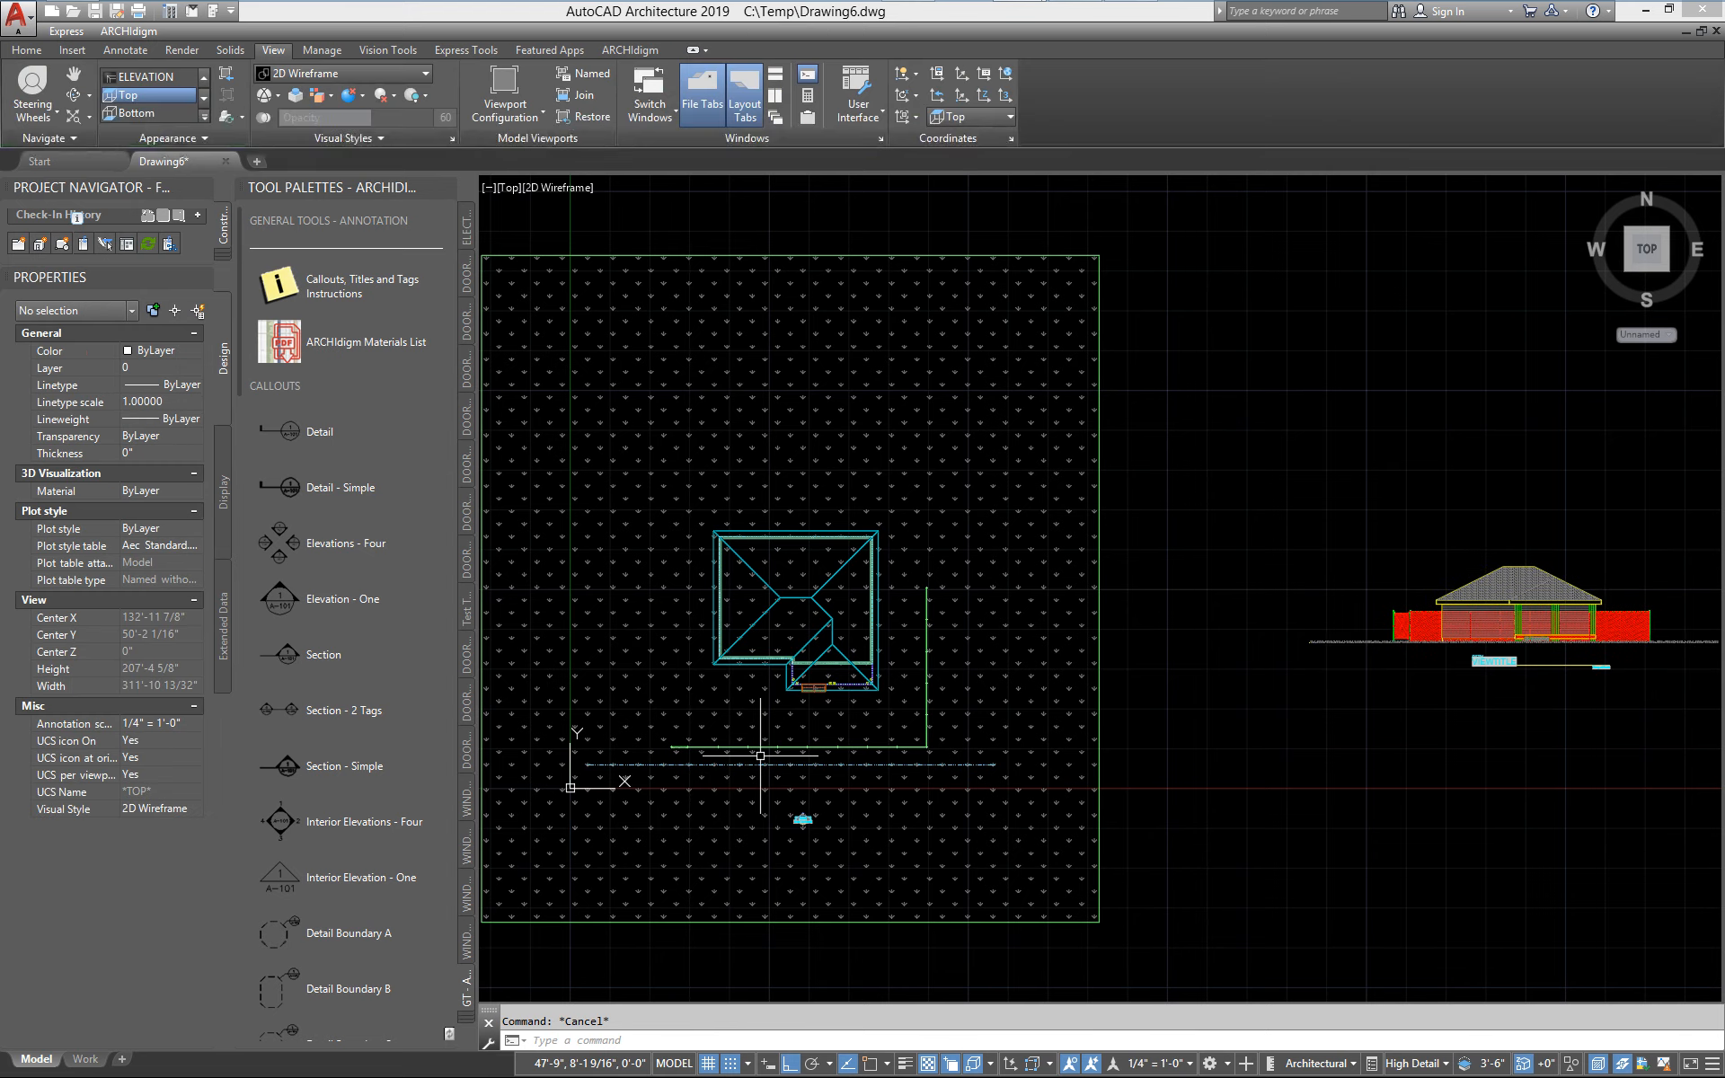
scroll(664, 772, up, 10)
middle_drag(660, 815, 770, 662)
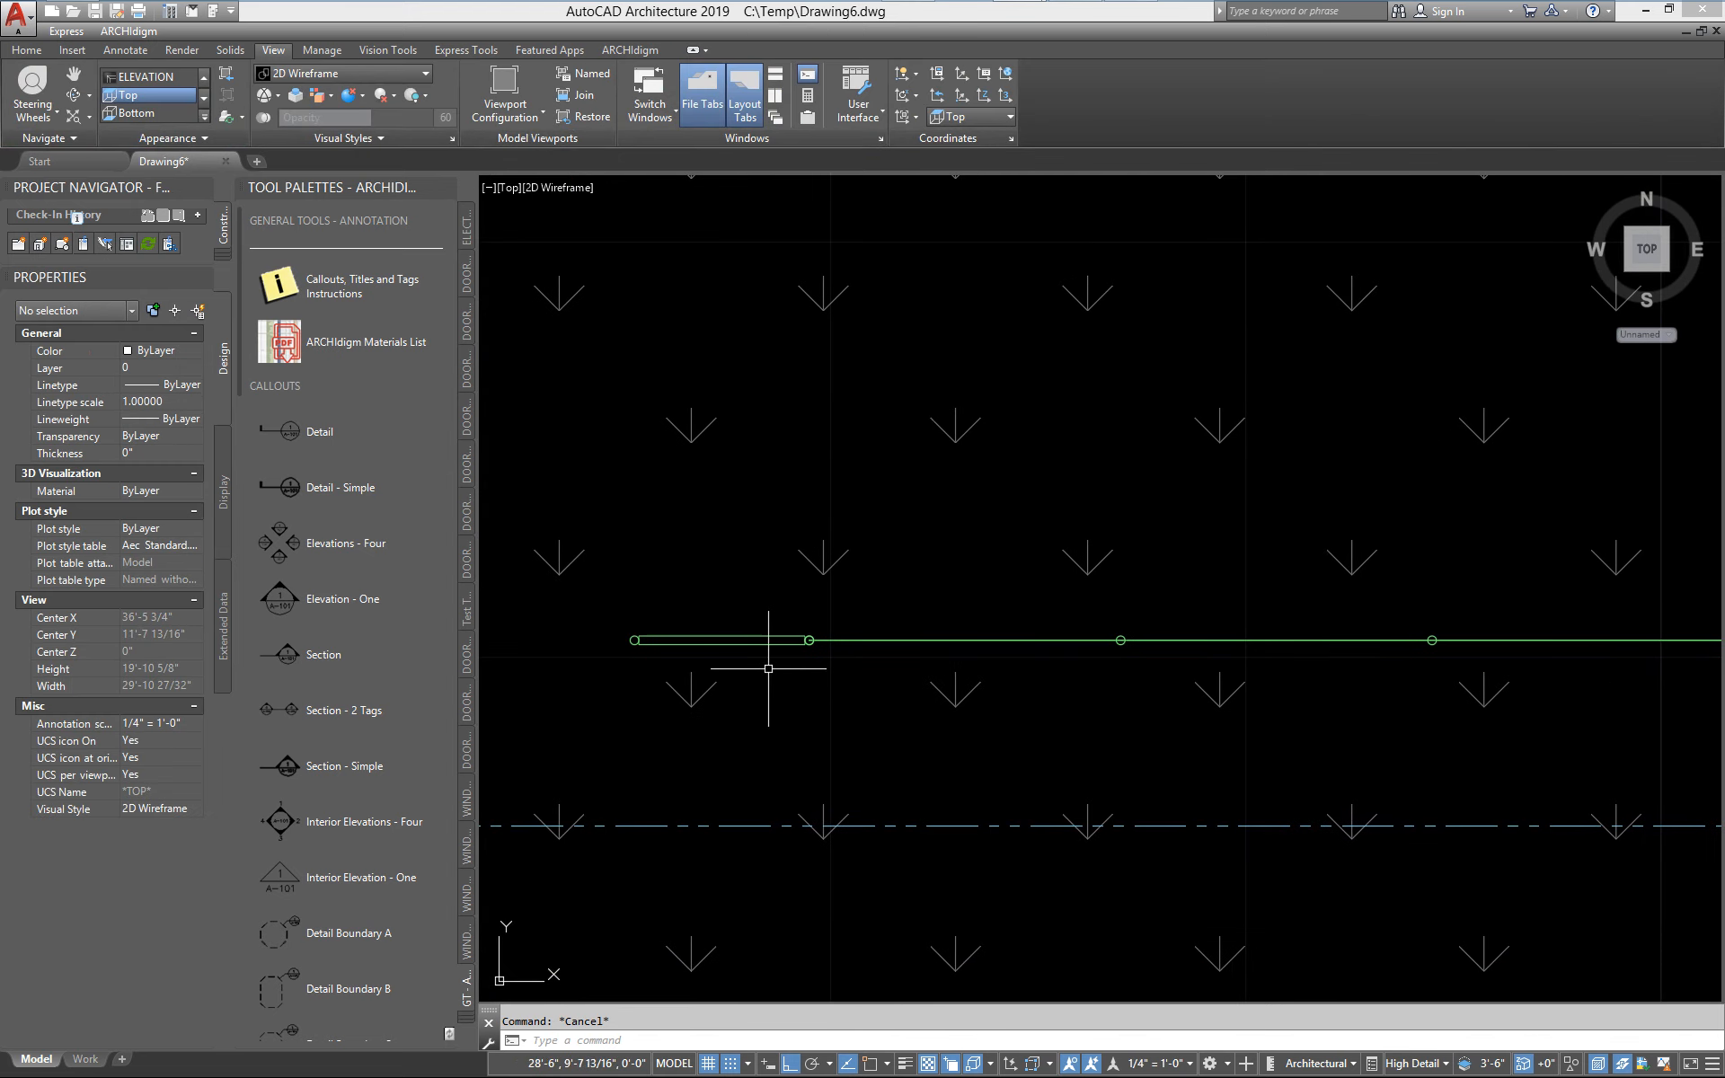
click(763, 639)
right_click(761, 641)
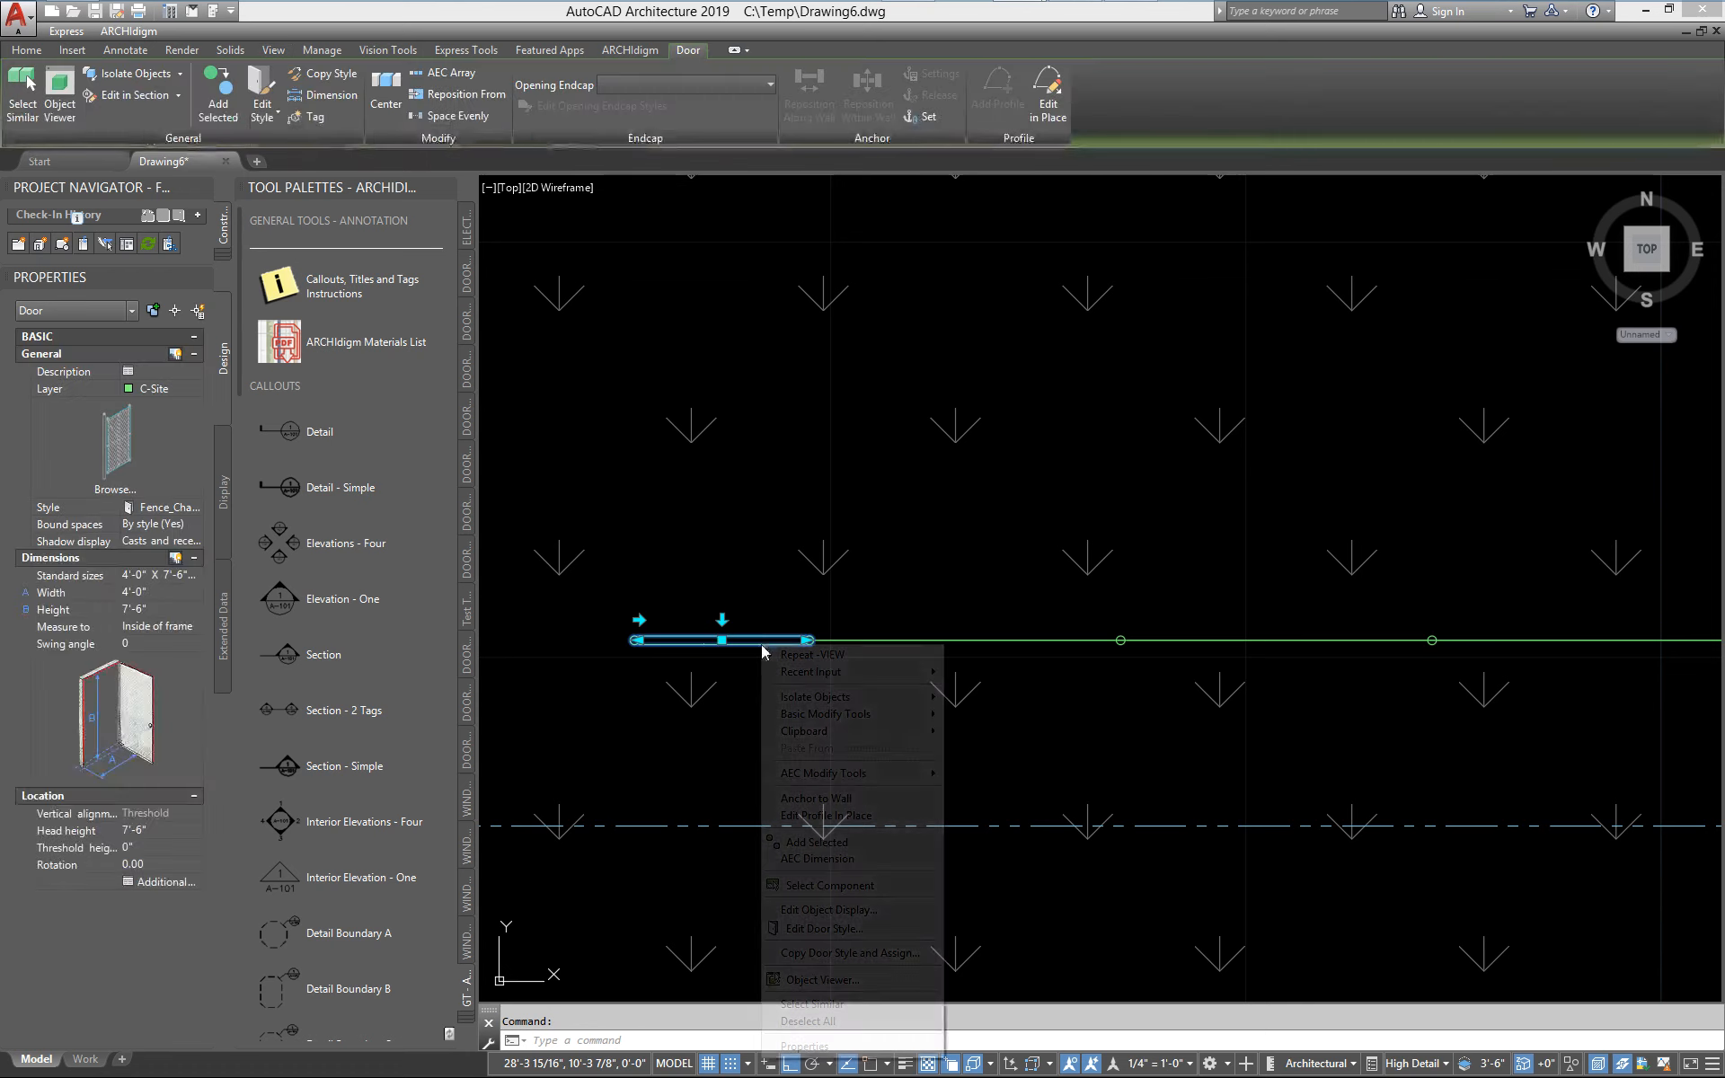
click(843, 926)
click(607, 362)
double_click(607, 363)
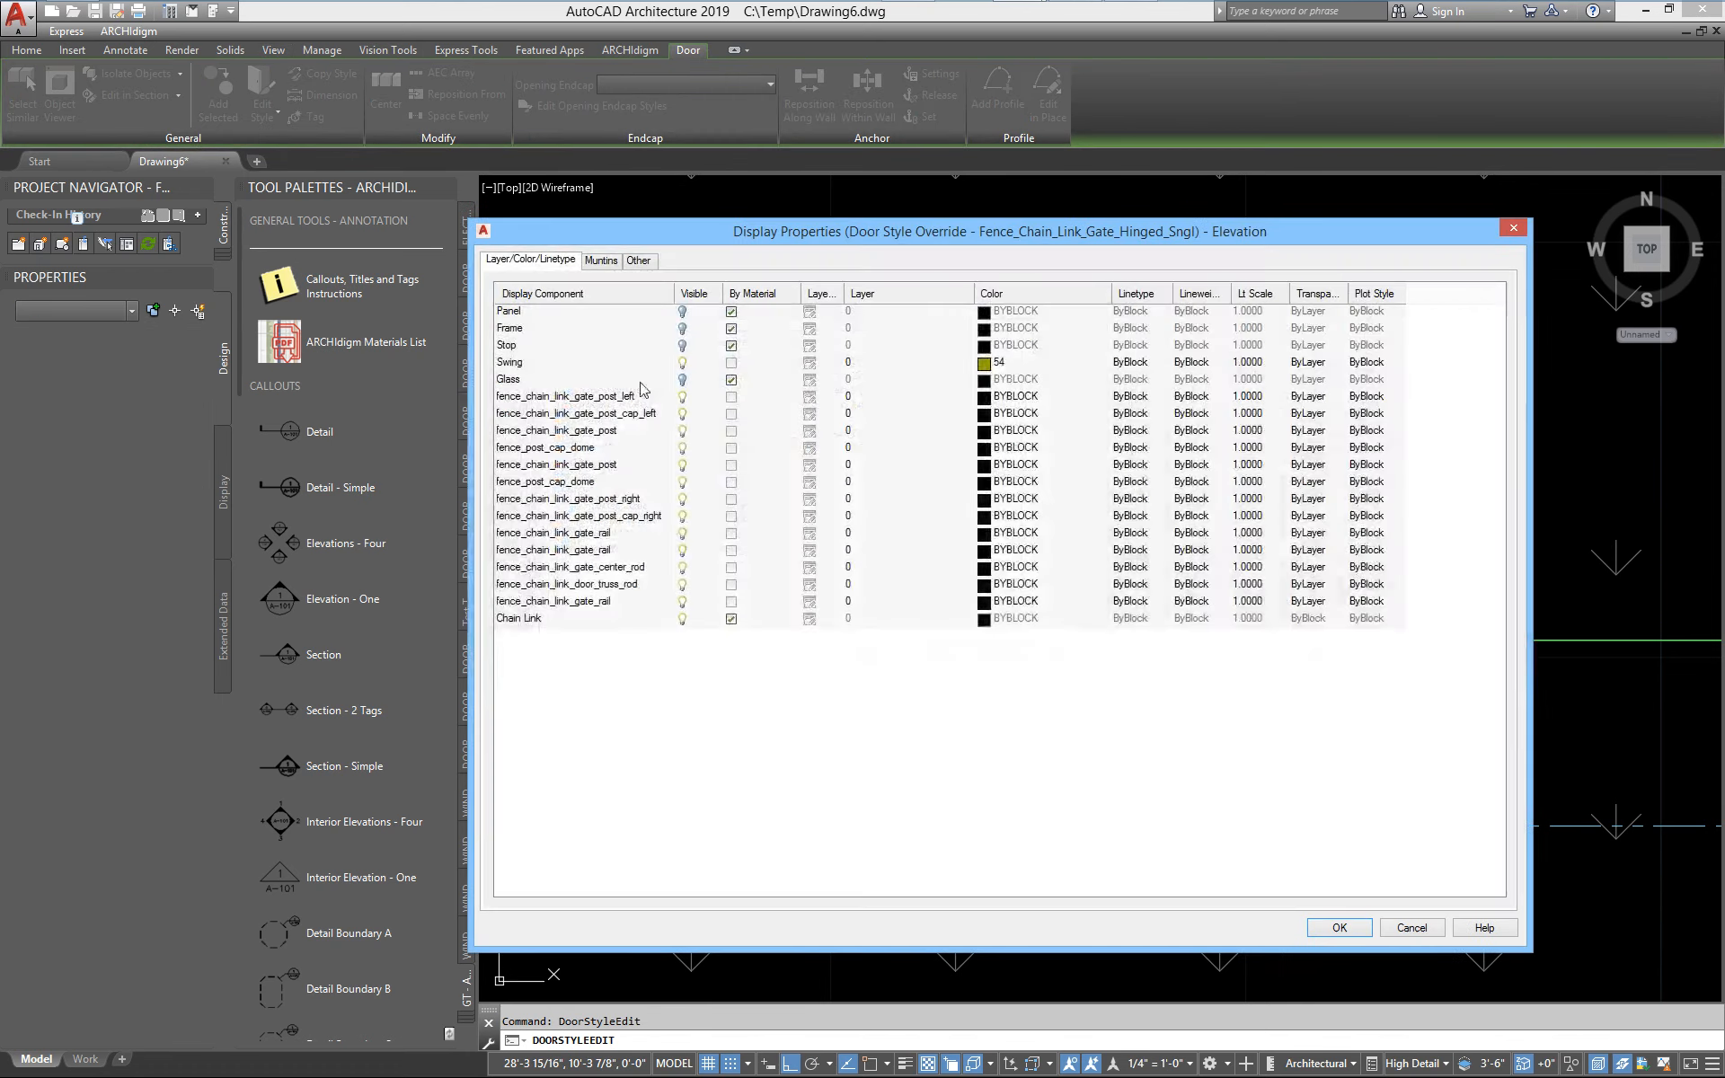
Check the Chain Link muntins block settings and preview for the gate style's Elevation display, then accept the style dialogs
click(607, 261)
click(542, 368)
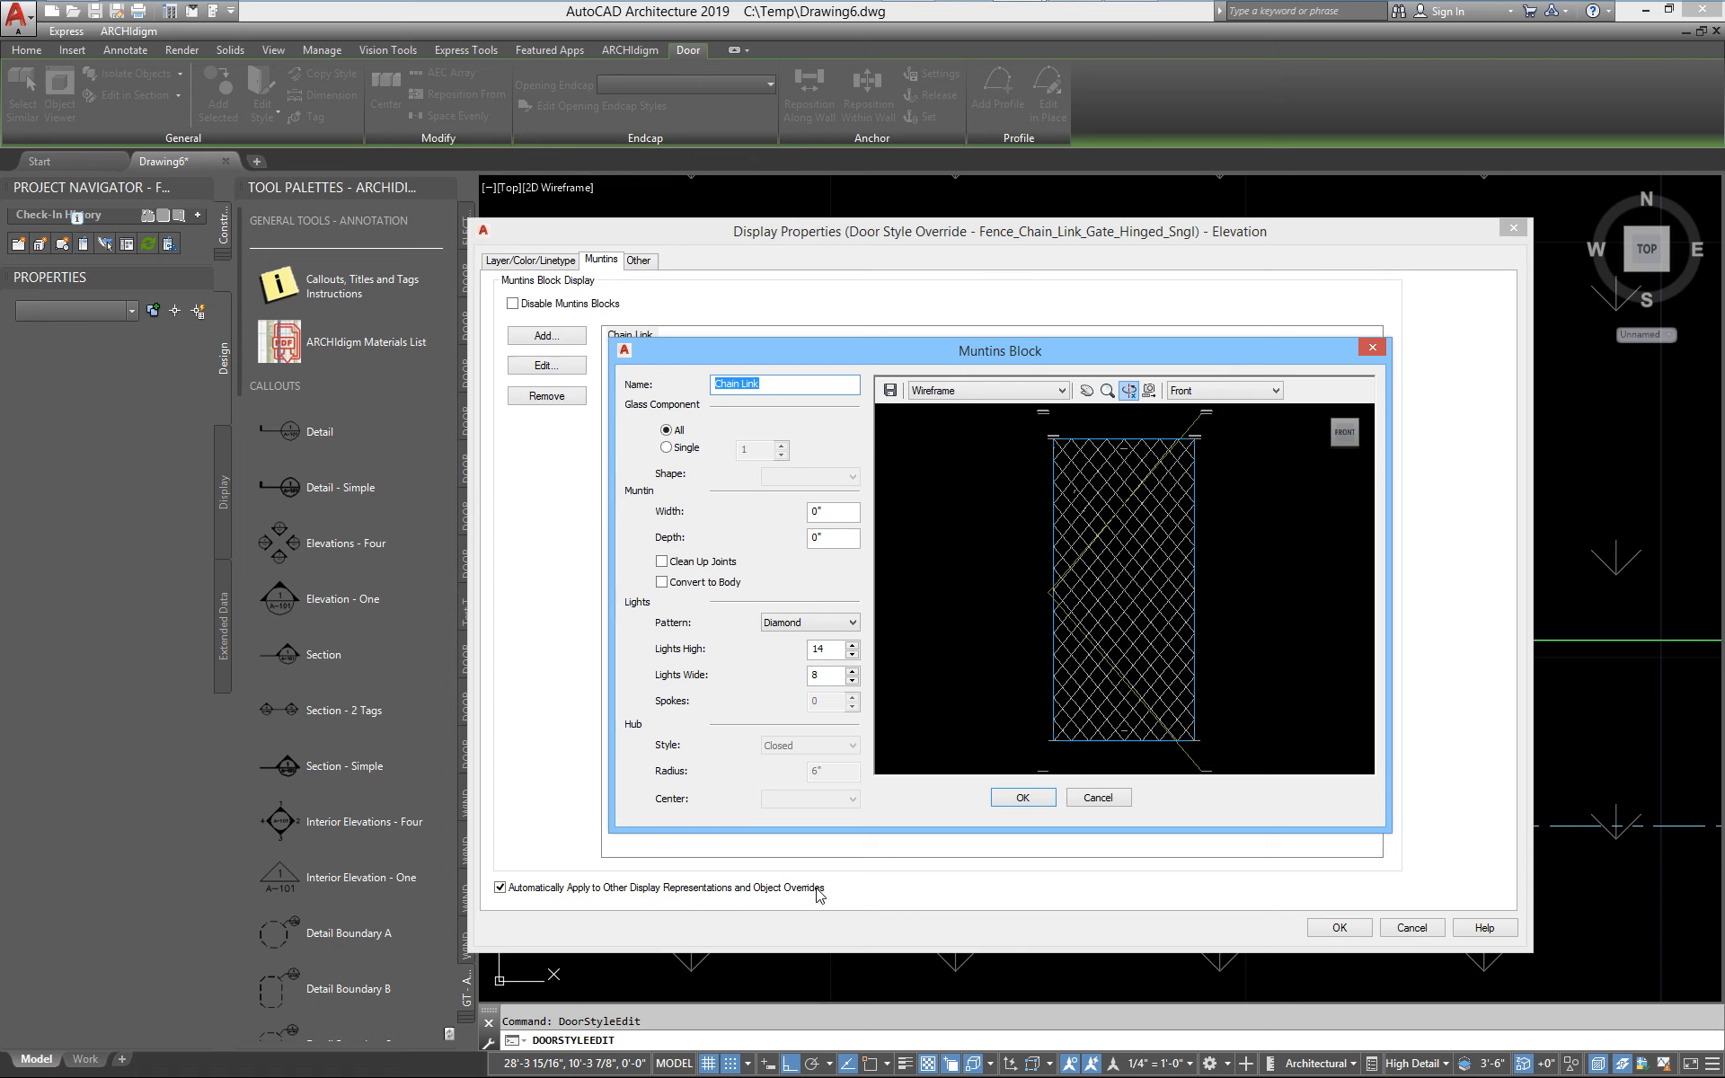
click(1024, 799)
click(1335, 928)
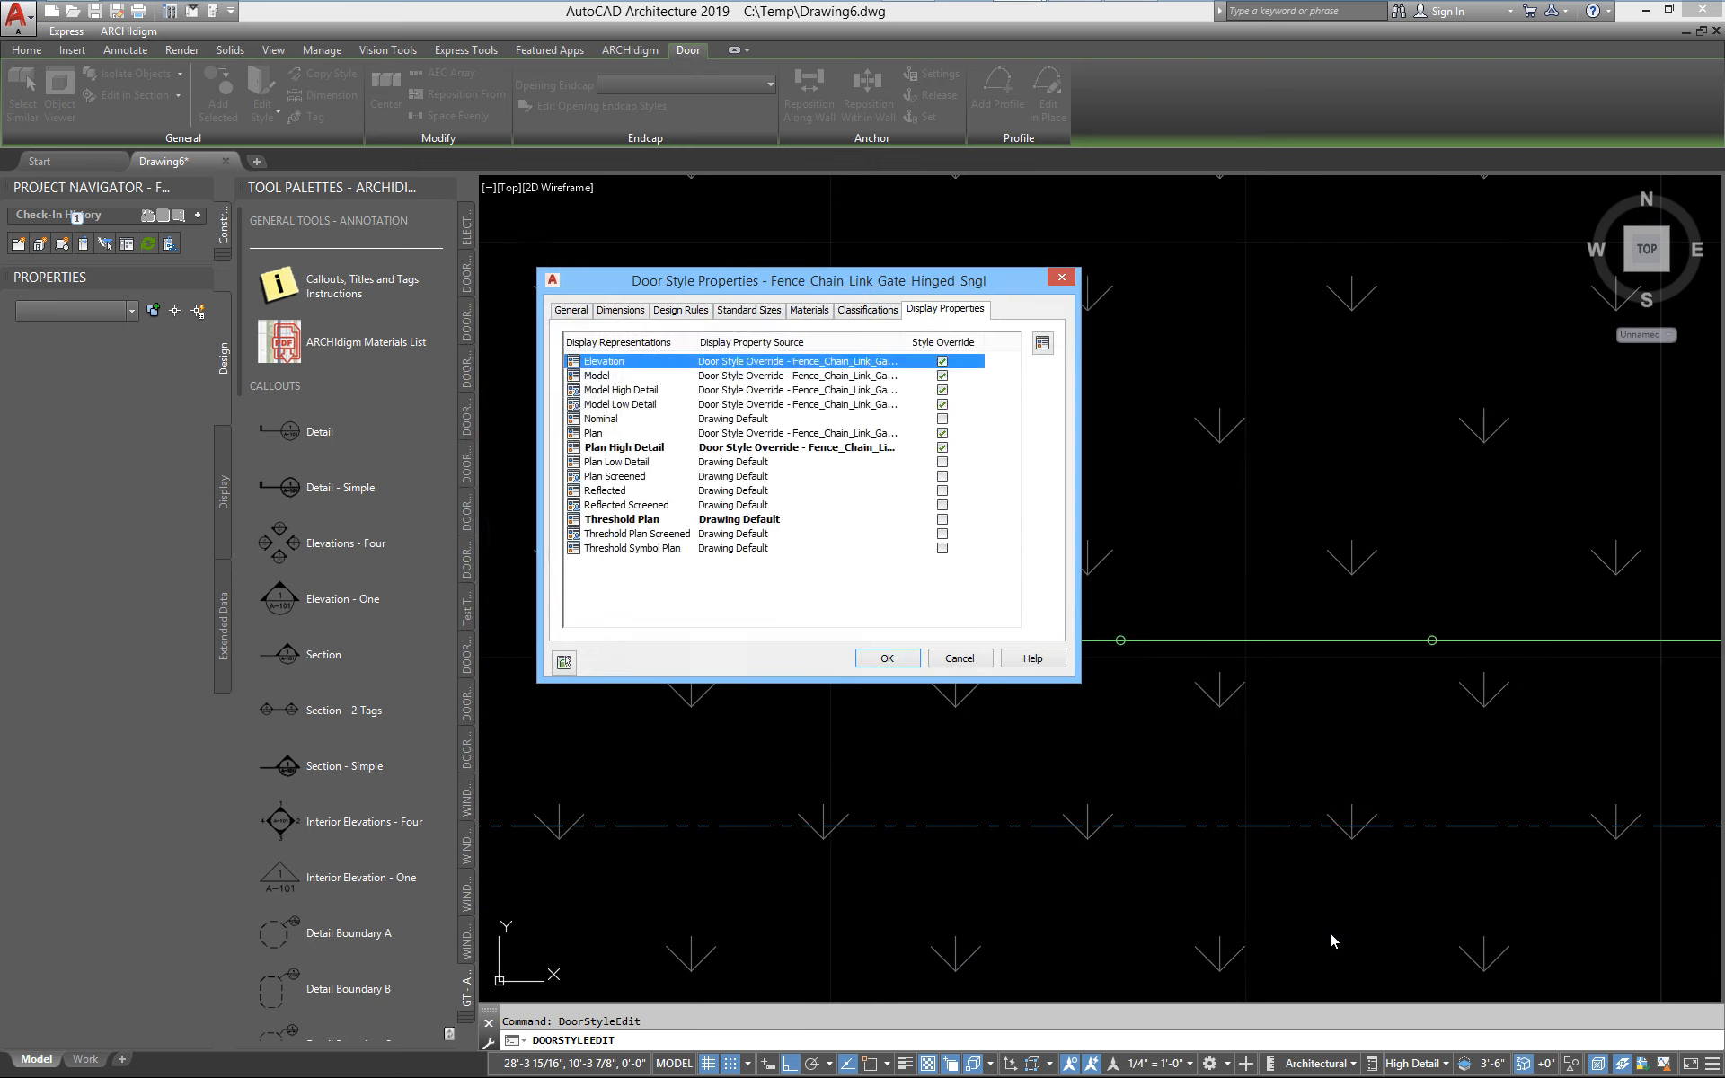
click(886, 658)
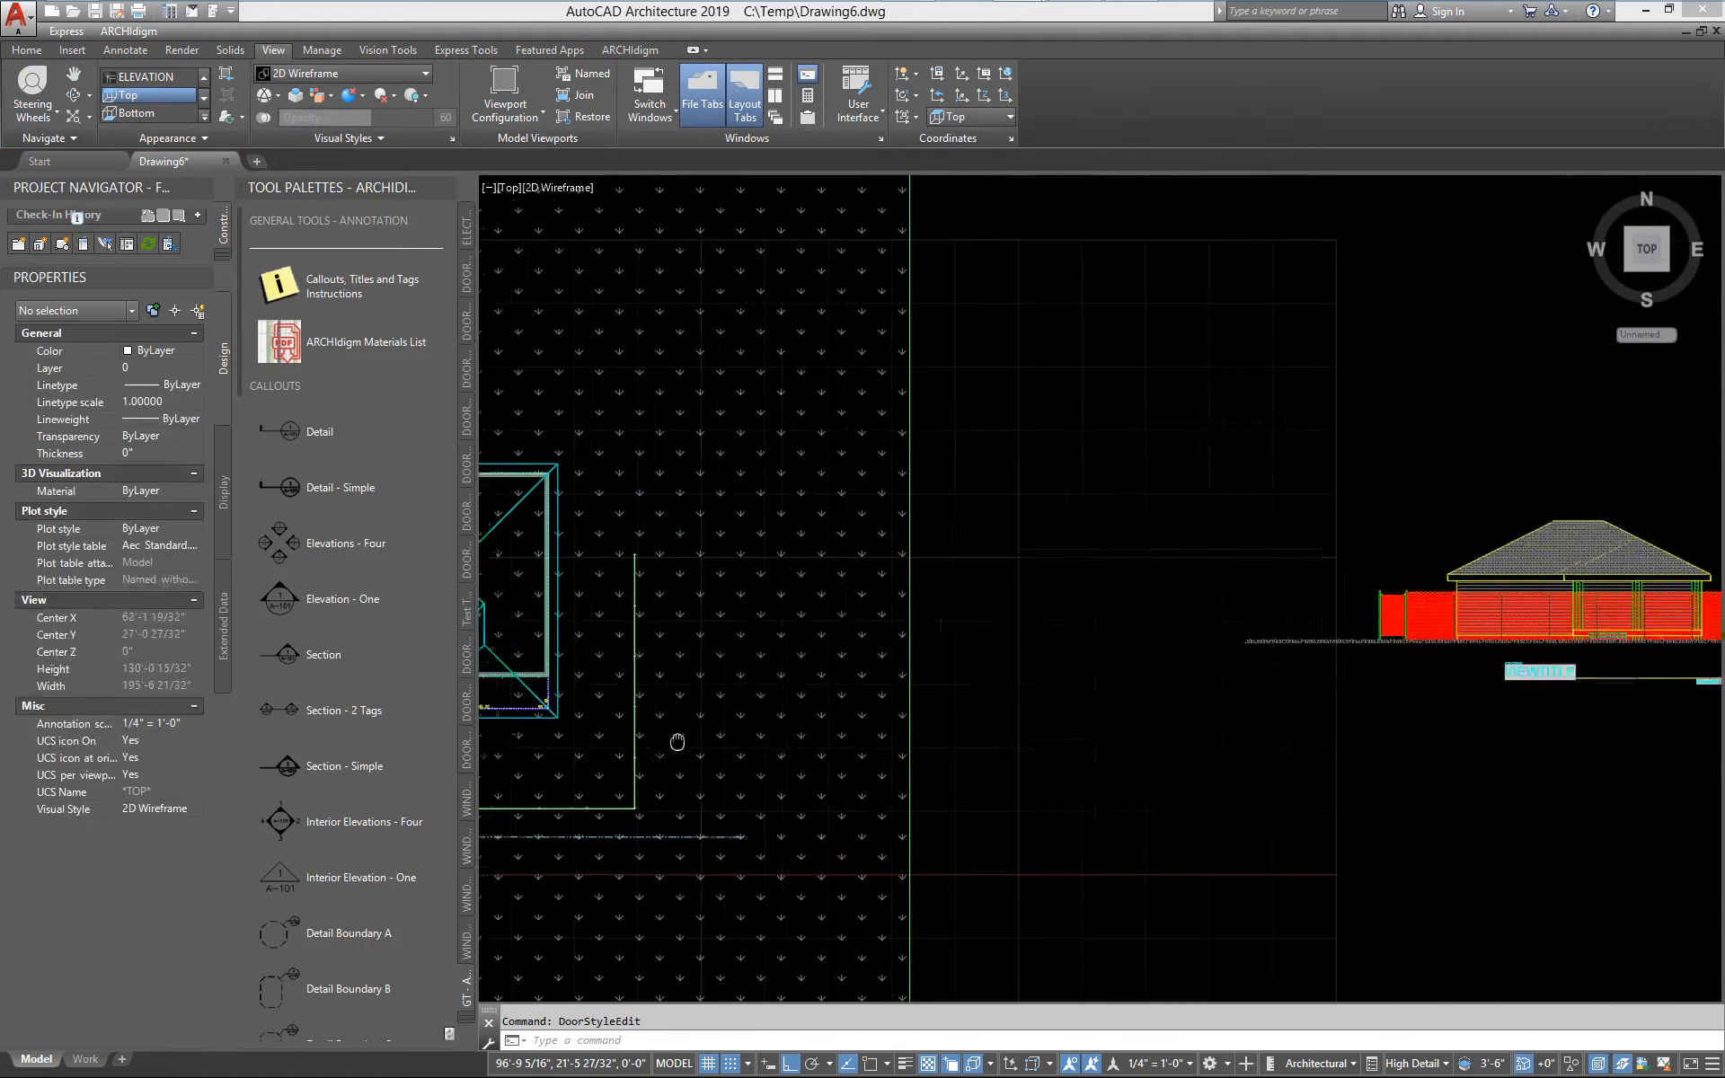
Refresh the 2D elevation so its gate mesh reflects the current door style
middle_drag(1660, 589, 1258, 640)
scroll(1159, 656, up, 4)
scroll(743, 714, up, 4)
middle_drag(566, 622, 846, 617)
scroll(846, 617, up, 2)
click(790, 605)
right_click(795, 604)
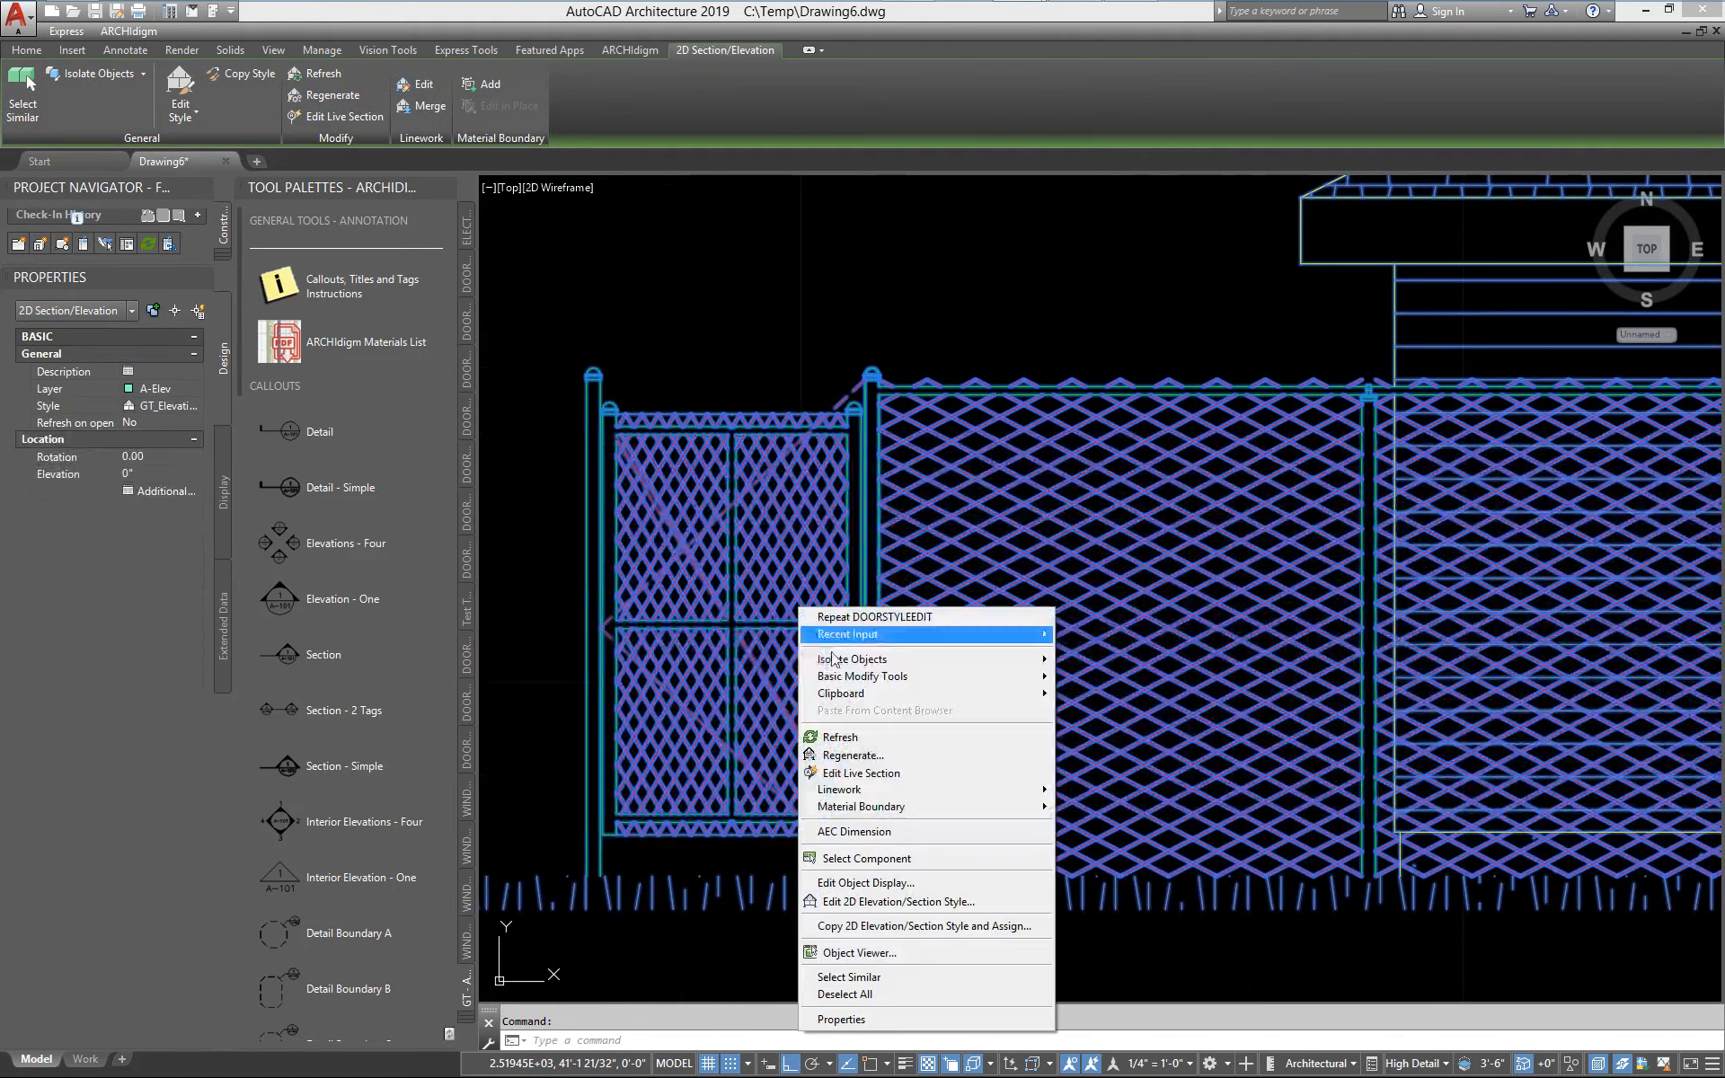
click(866, 731)
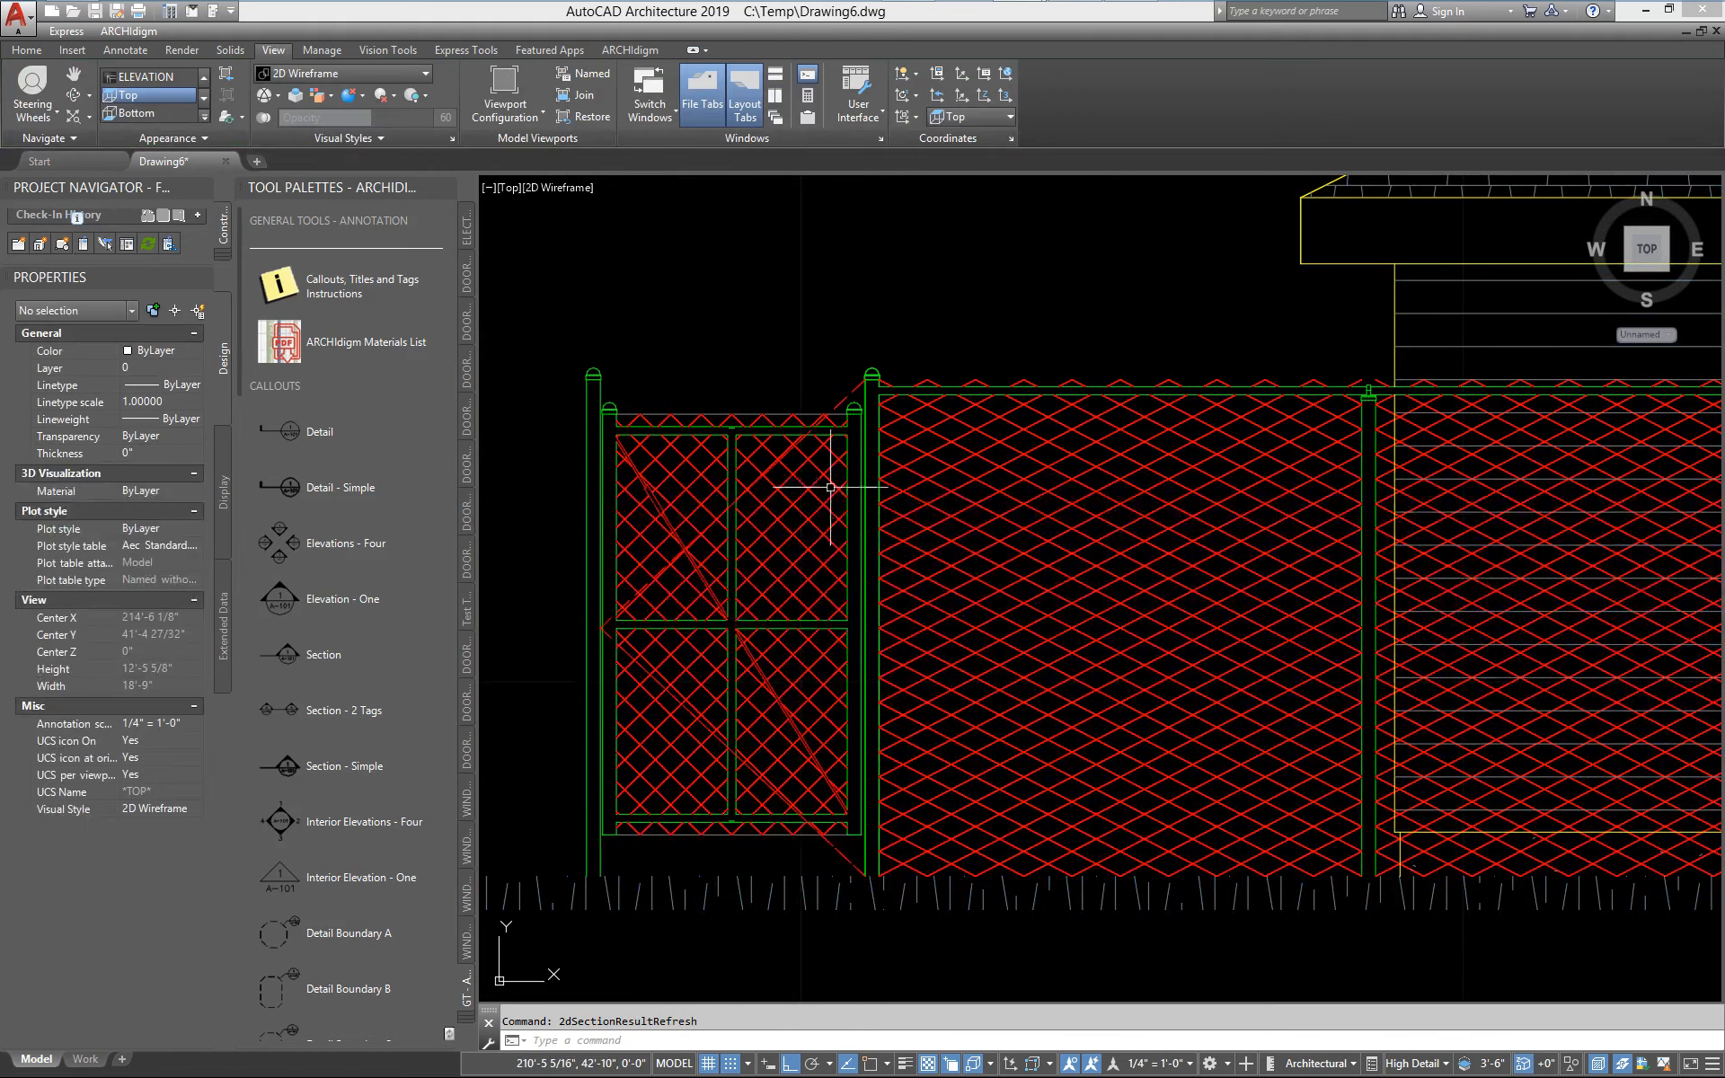
Compare the refreshed gate with the fence in the elevation and open the gate style's material assignments
scroll(842, 383, down, 8)
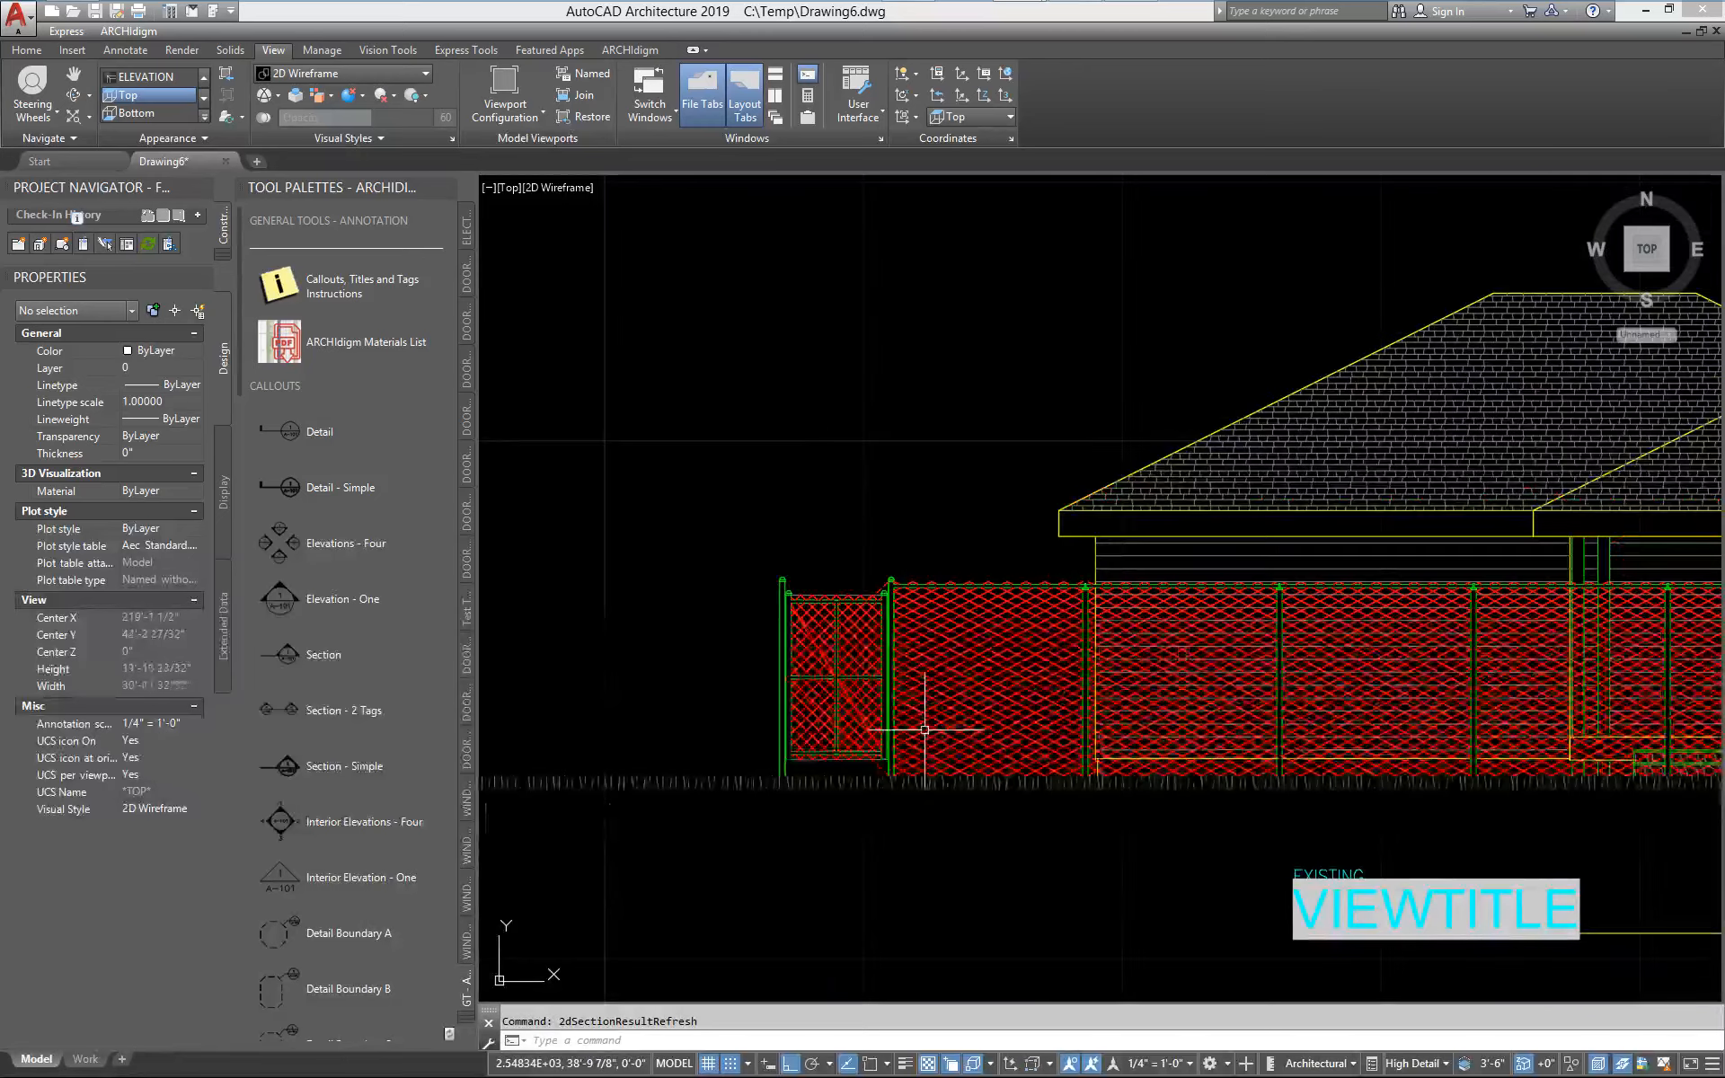
mouse_move(925, 729)
middle_down()
mouse_move(719, 706)
mouse_move(1490, 596)
middle_up()
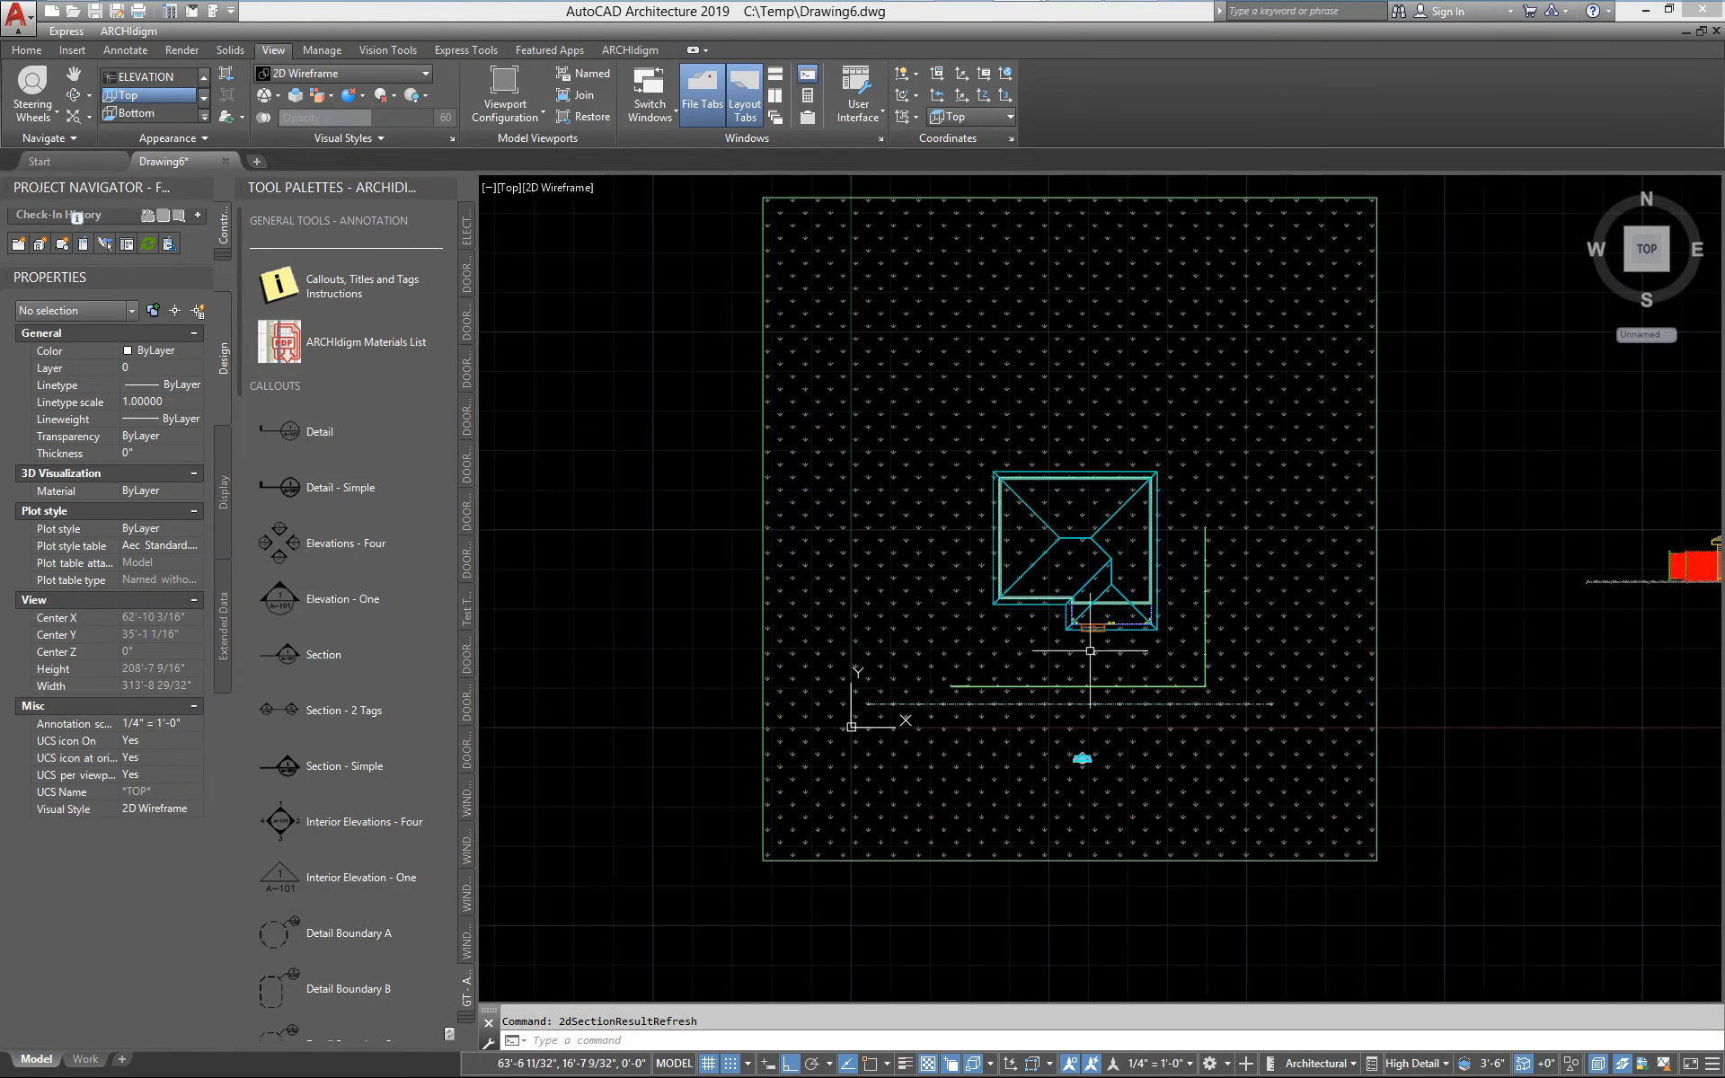
scroll(1089, 651, up, 10)
click(927, 836)
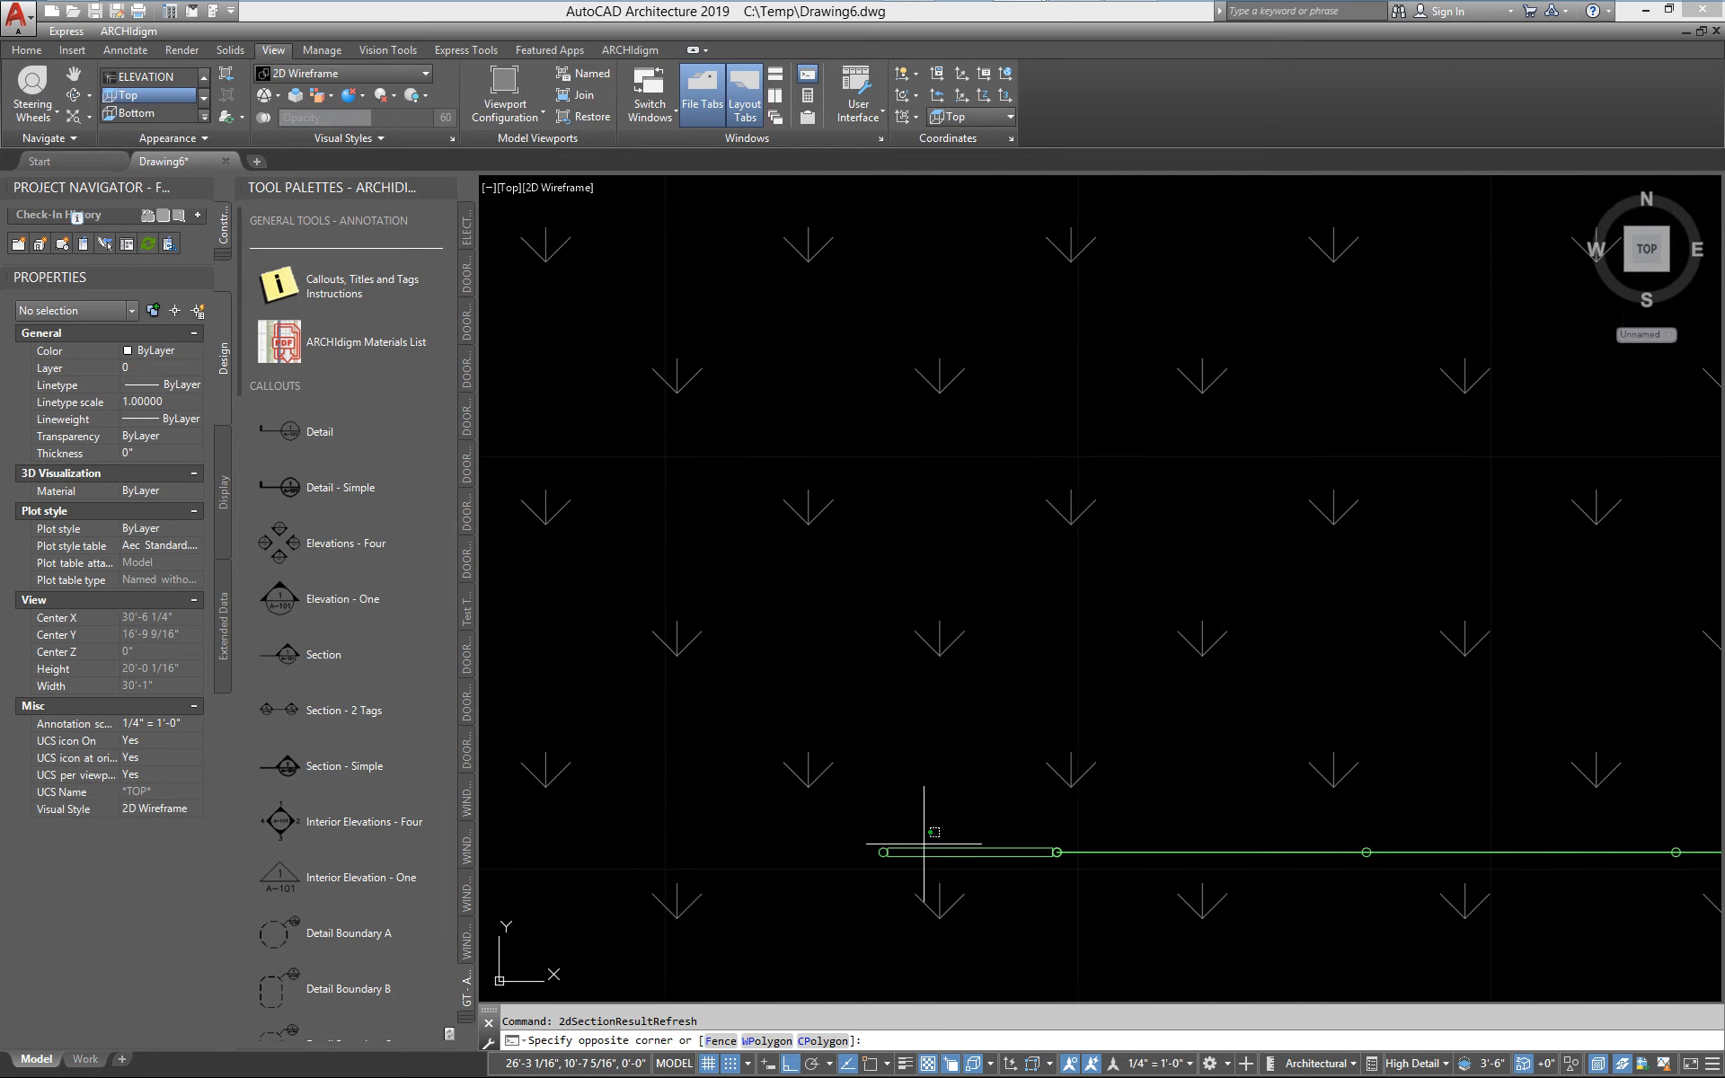
click(923, 857)
right_click(917, 866)
click(977, 717)
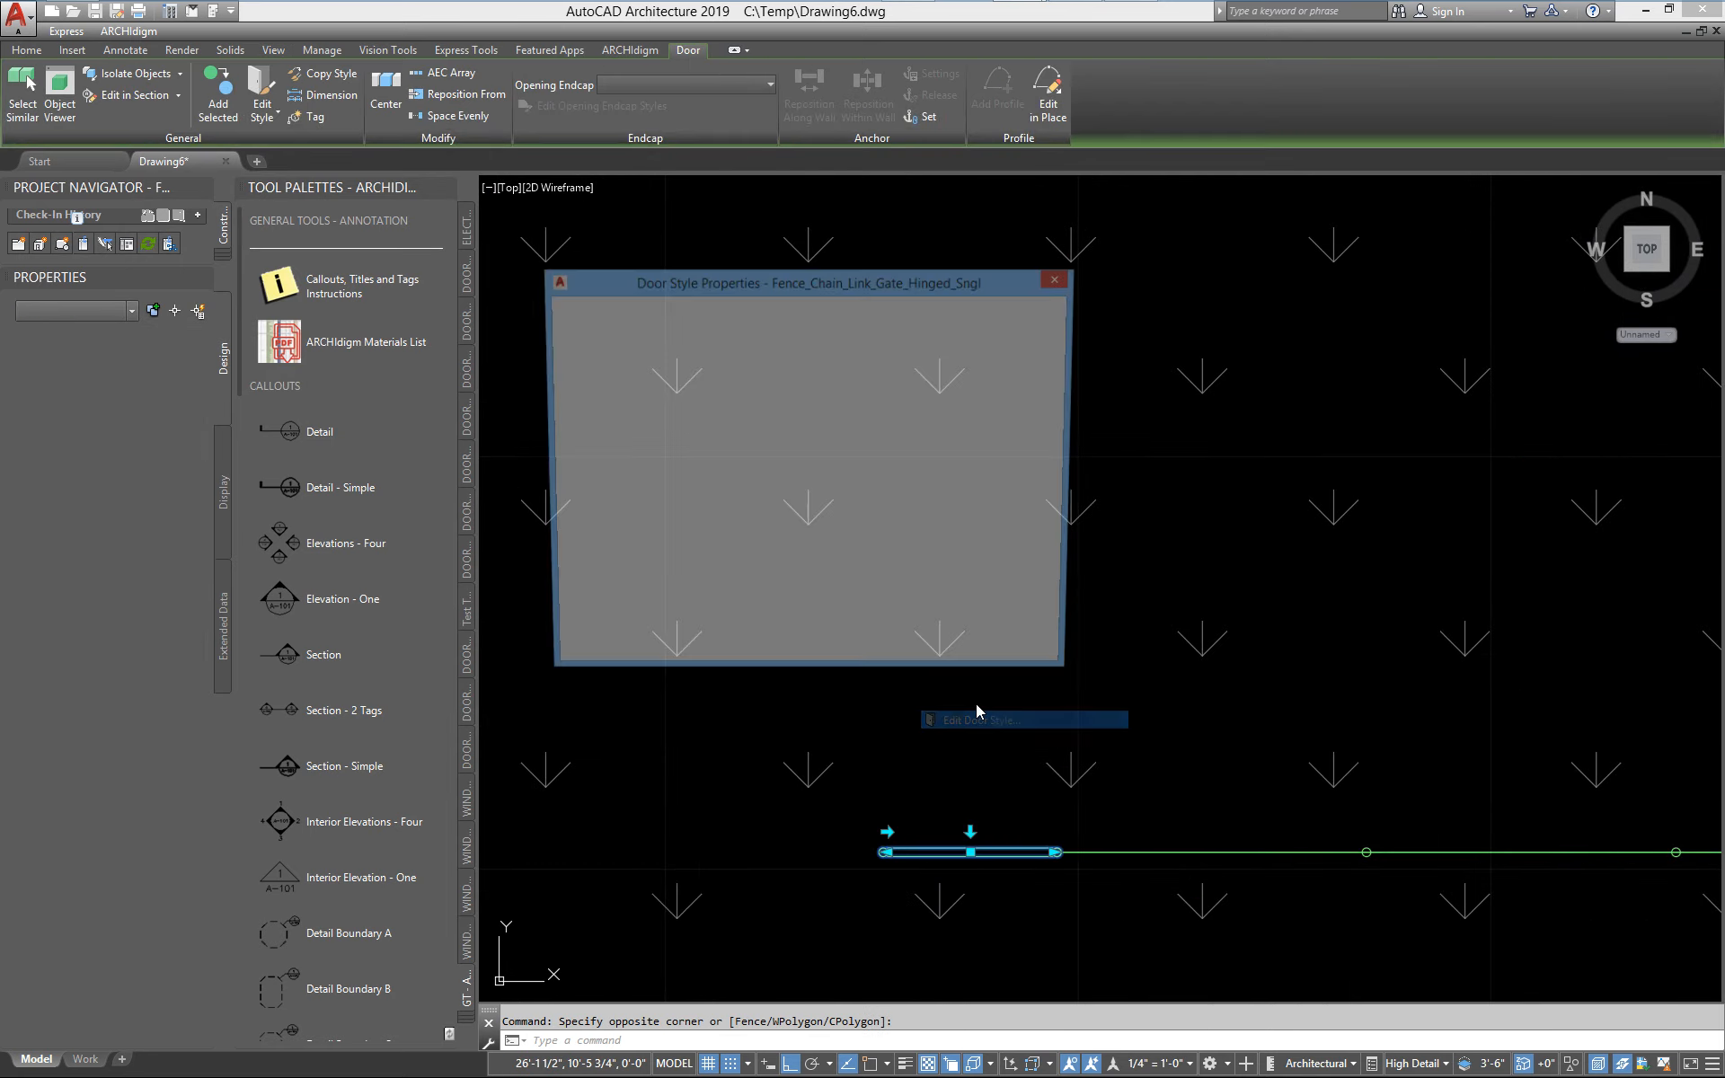
click(810, 311)
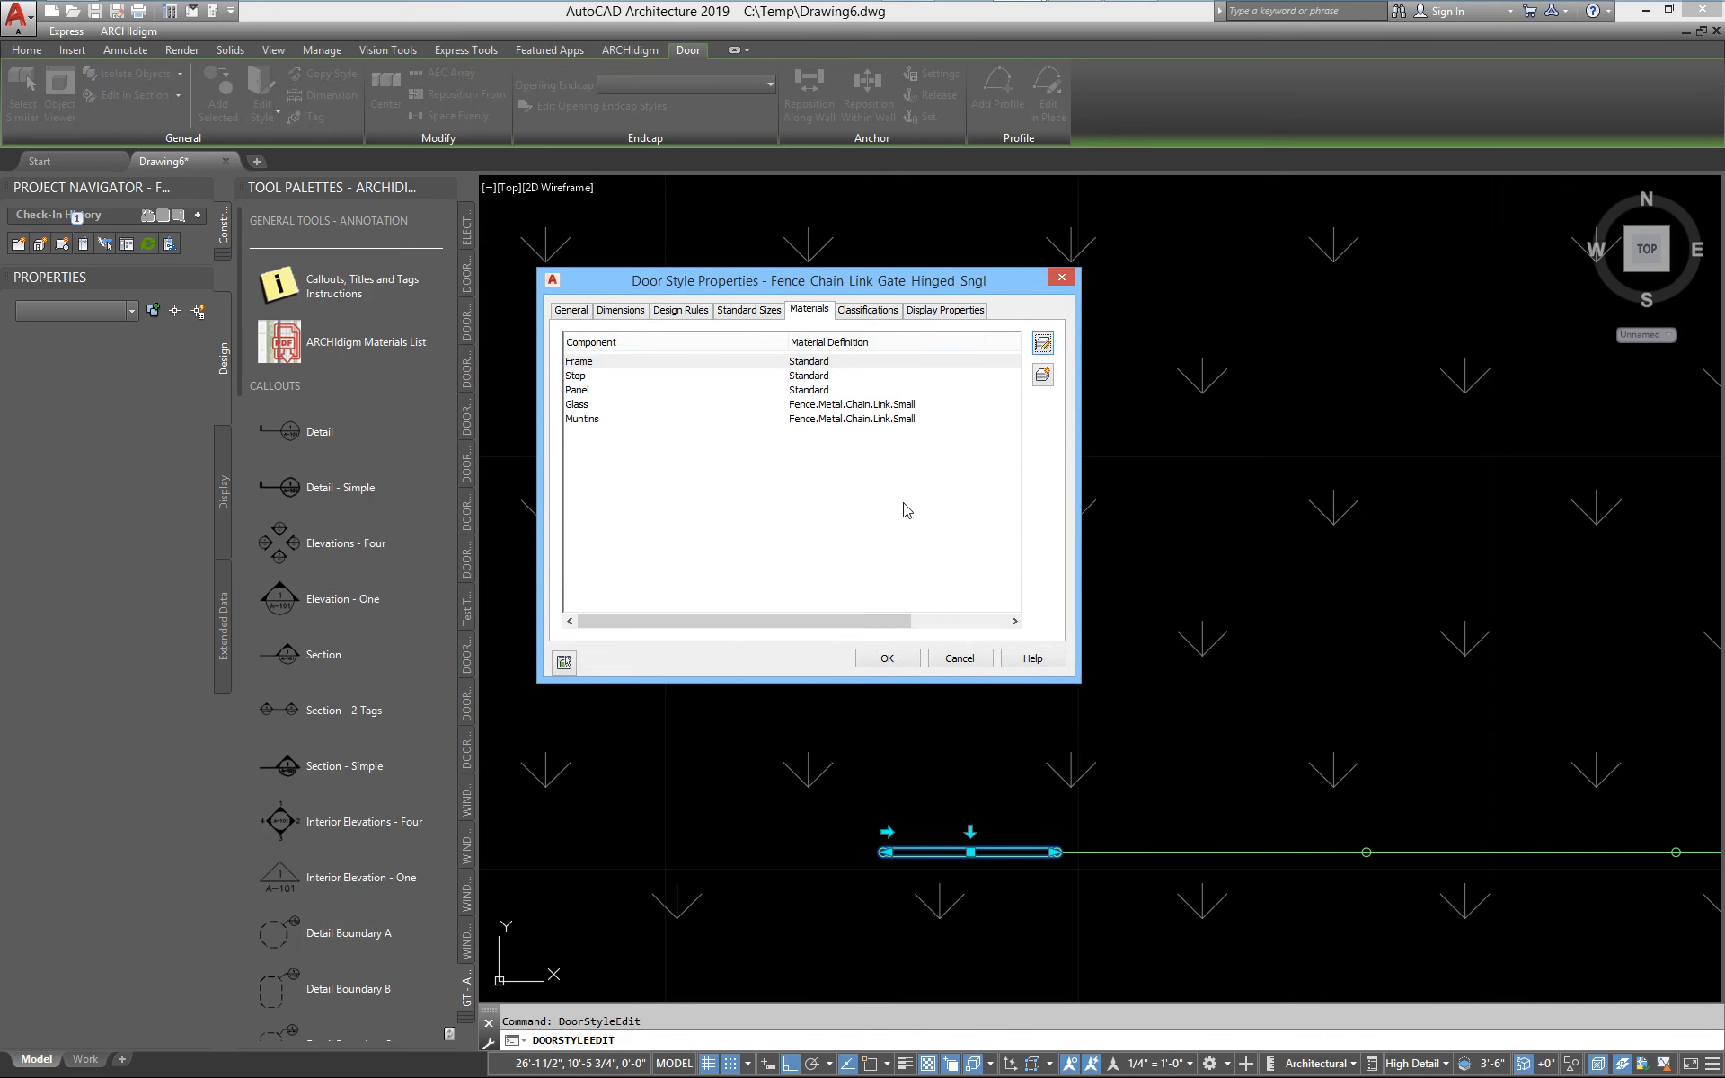
Examine the render material settings of the Glass component's Fence.Metal.Chain.Link.Small definition for General Medium Detail, and leave the style unchanged
click(589, 406)
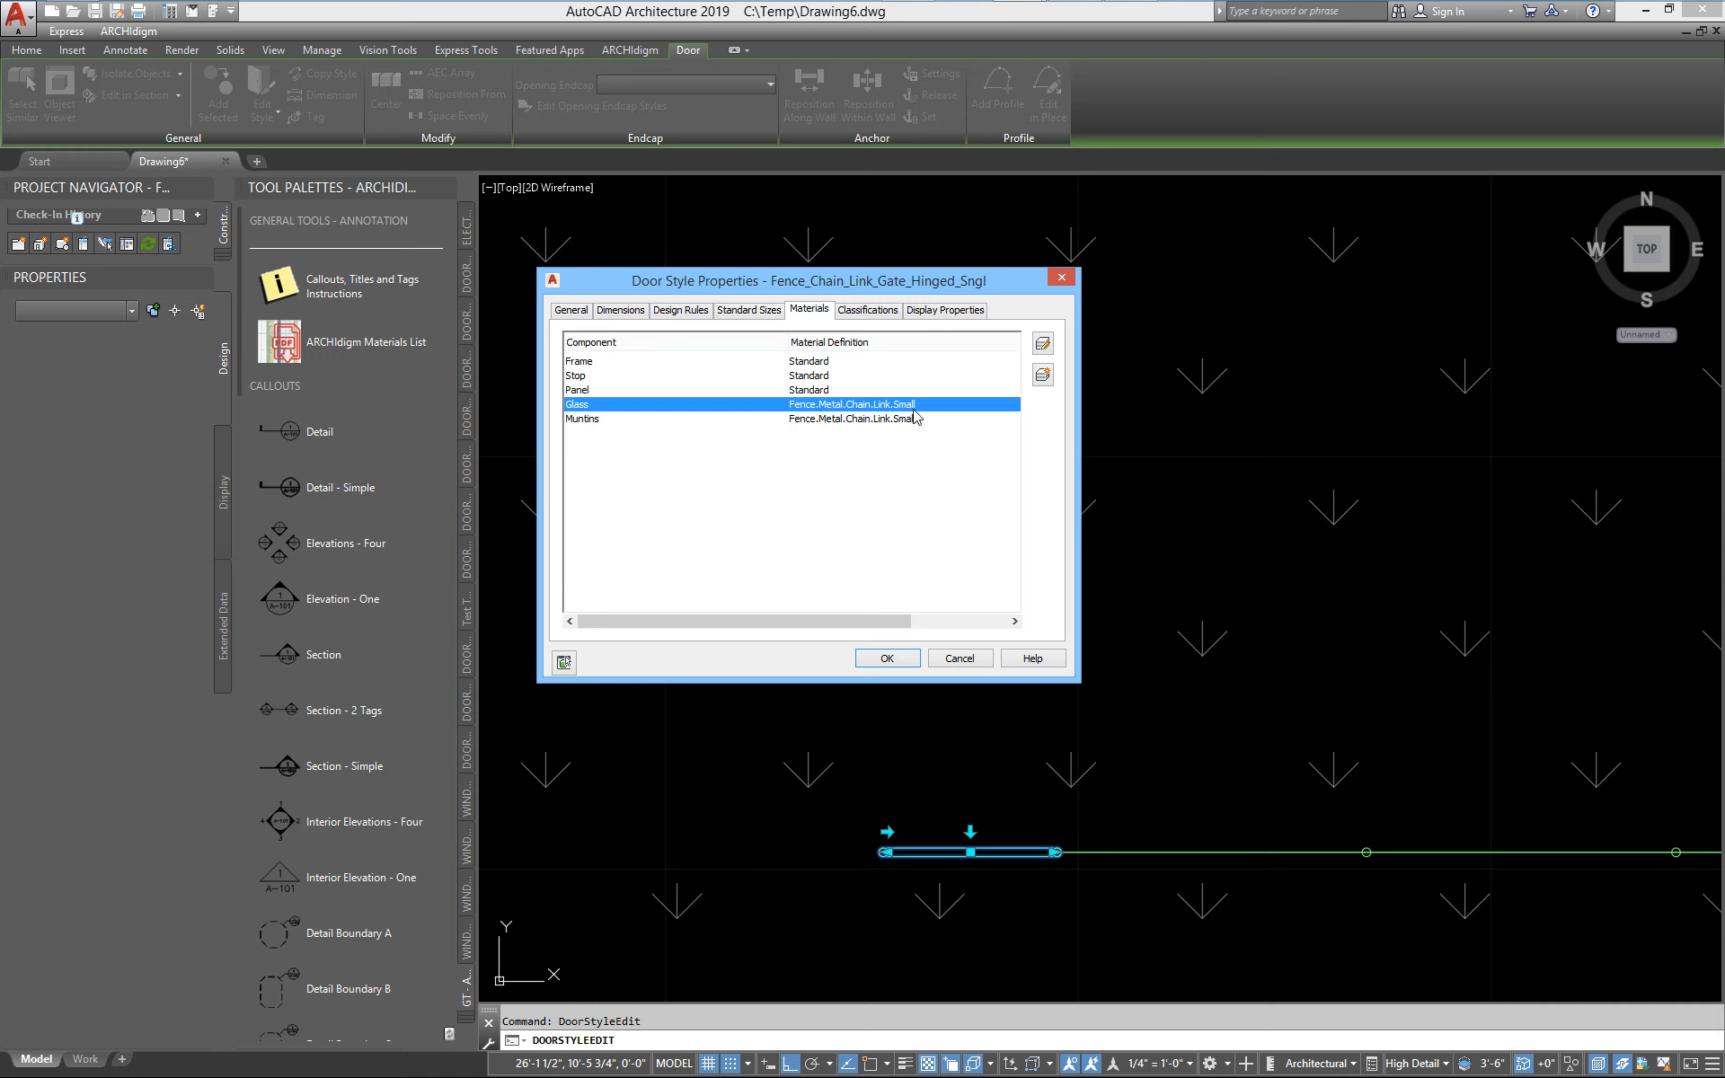
click(1042, 343)
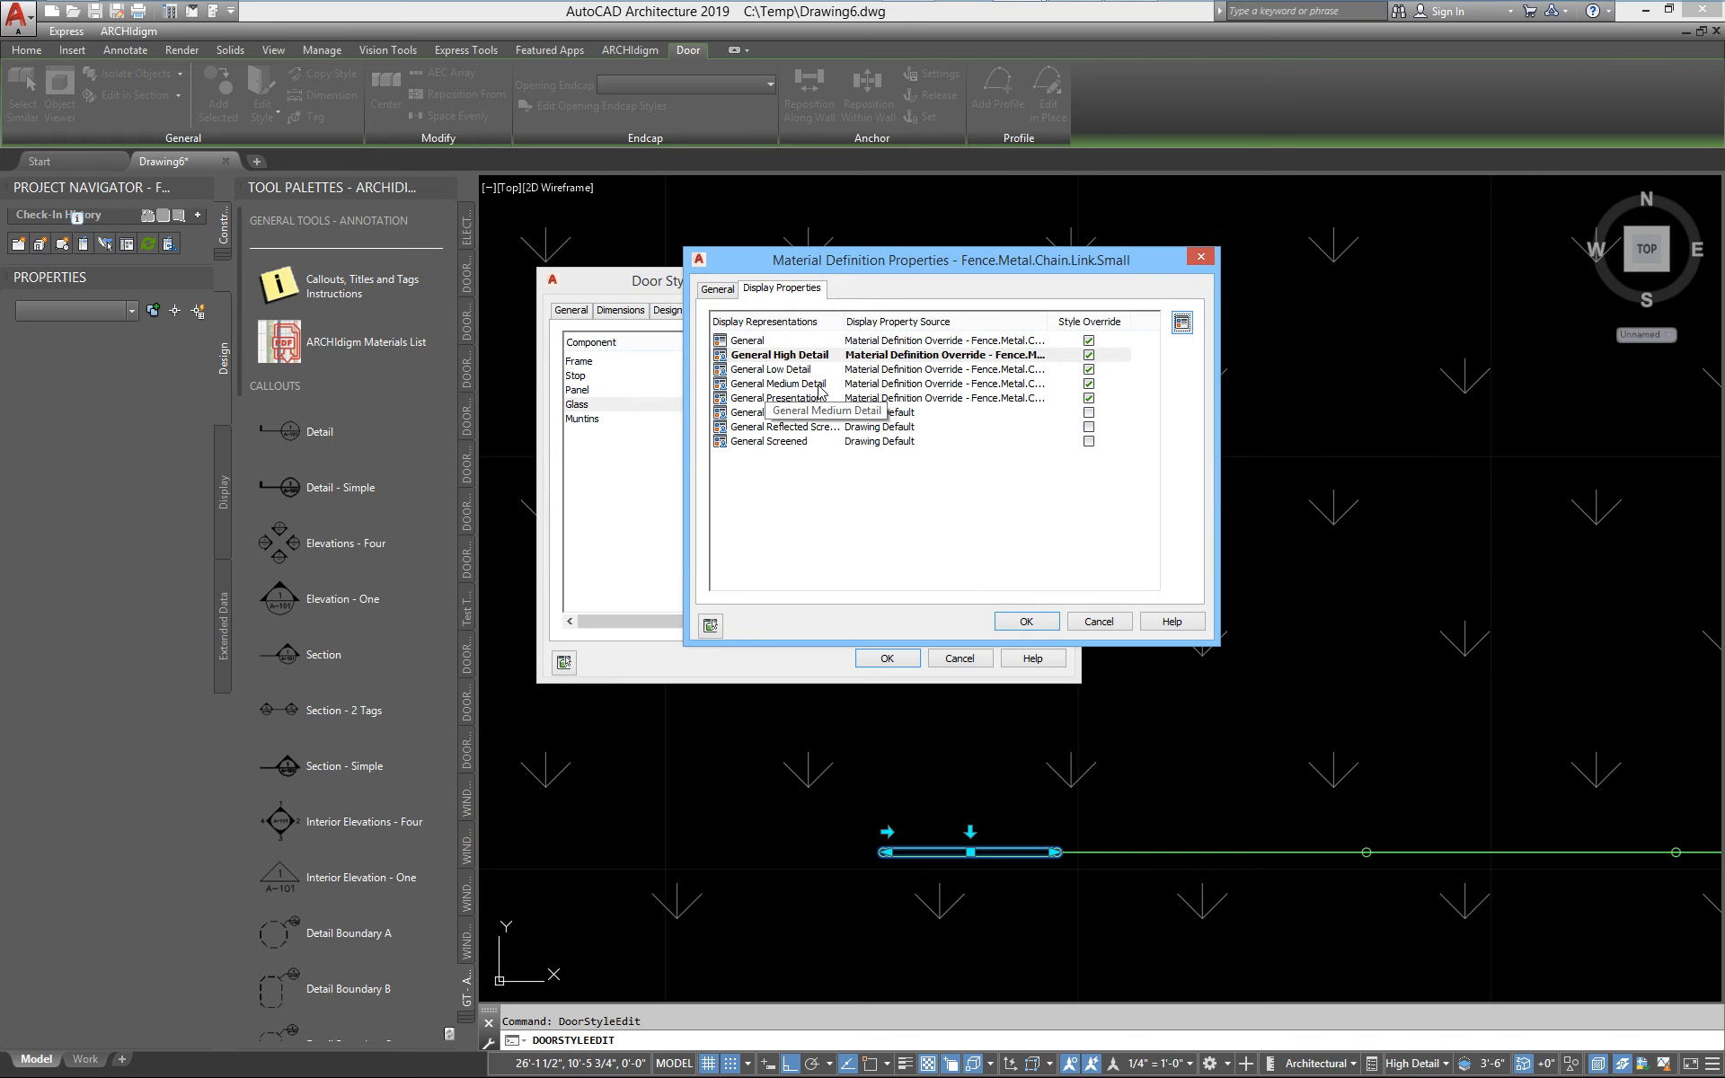
double_click(767, 384)
click(645, 261)
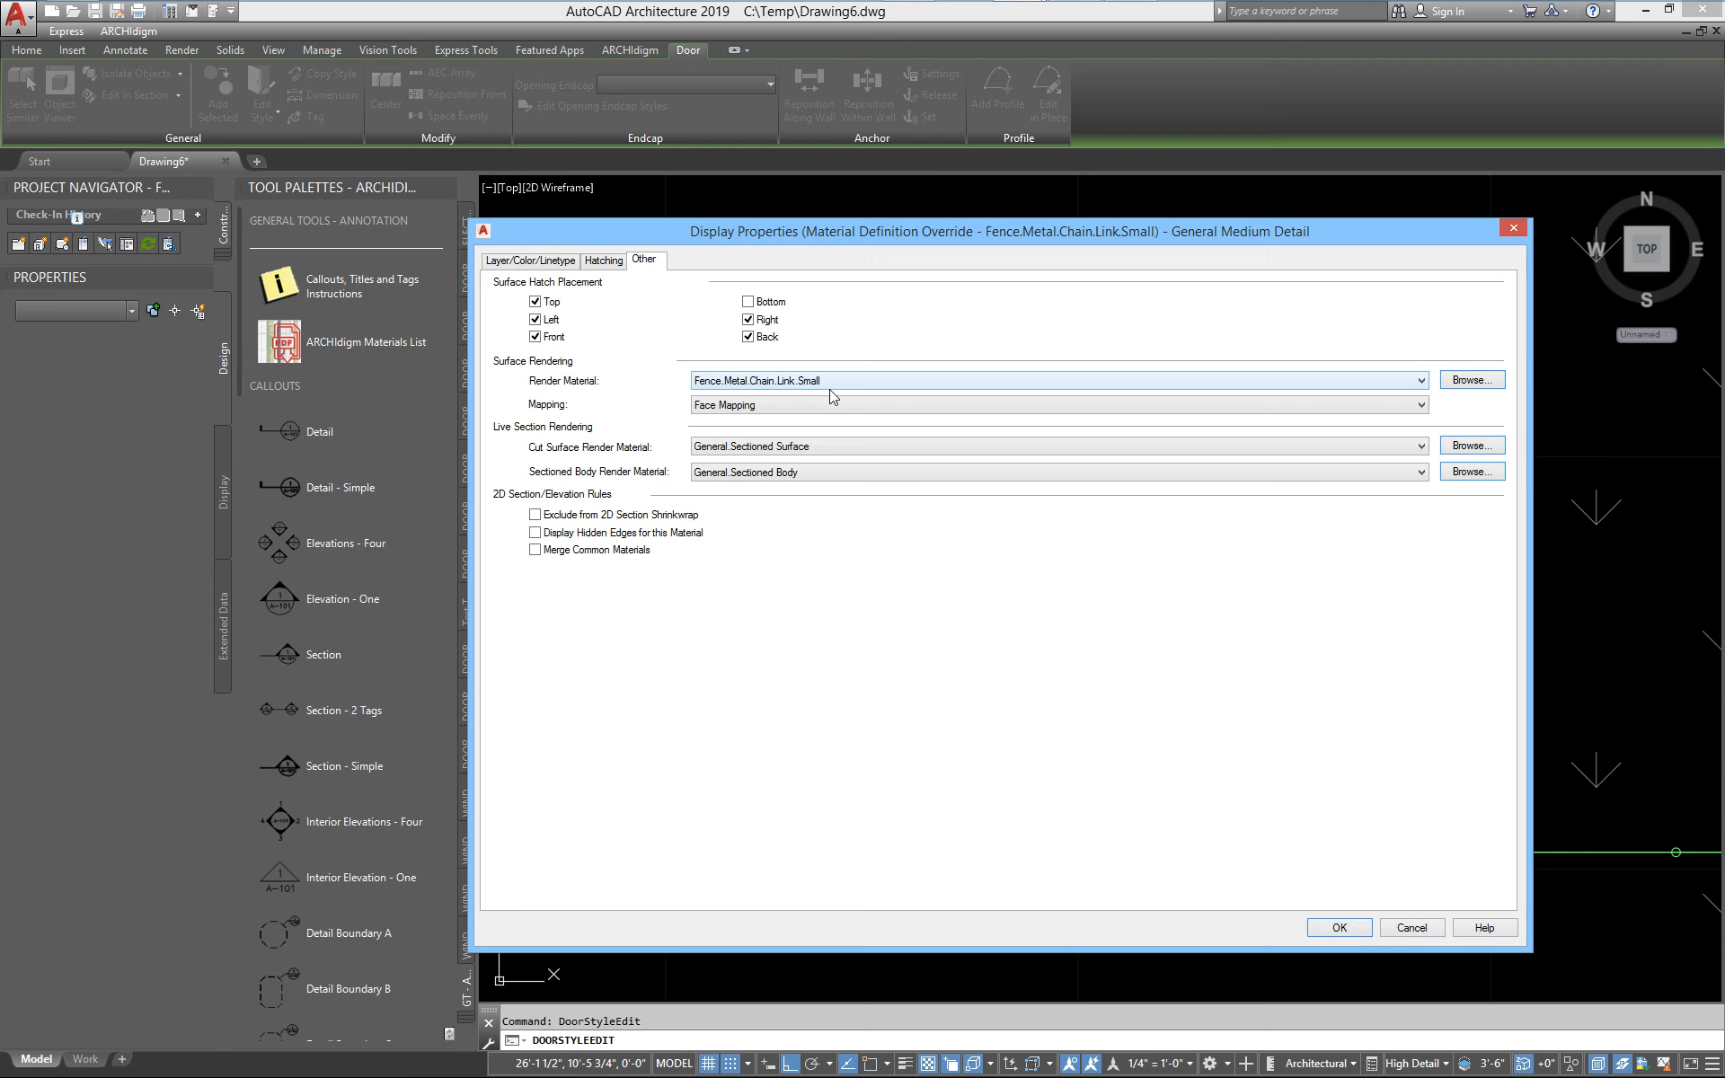
click(1399, 927)
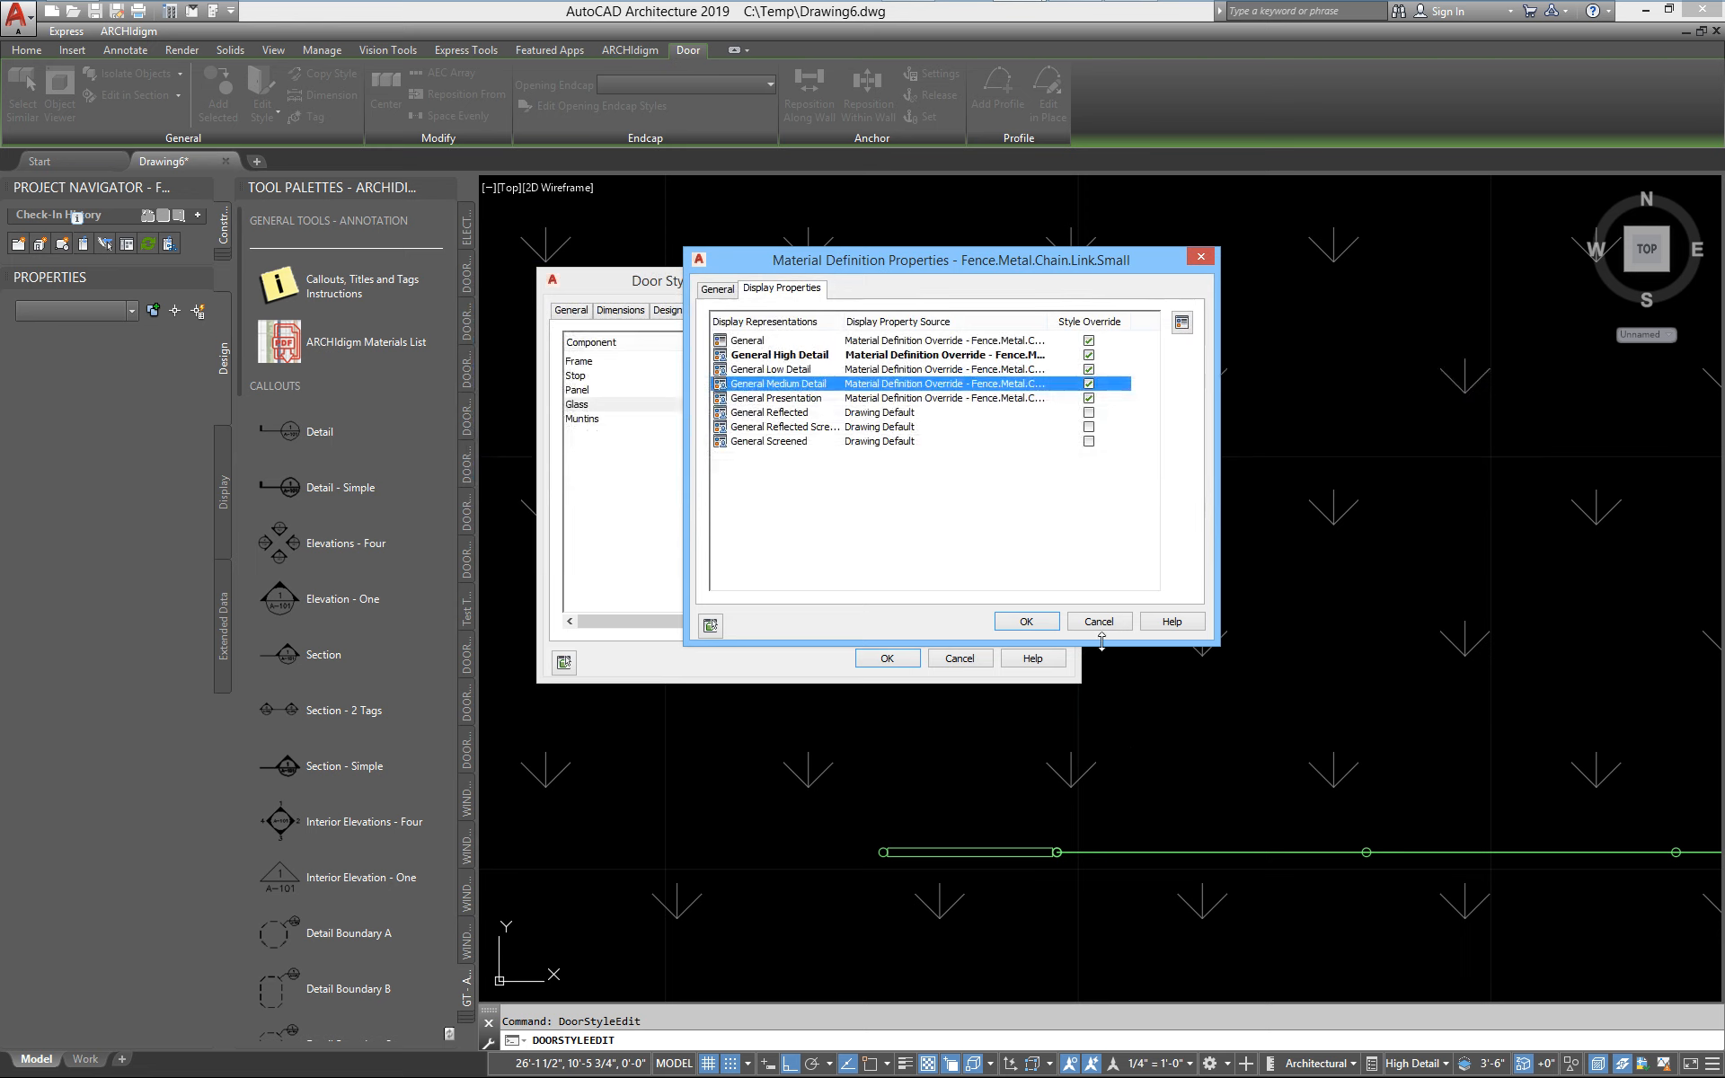
click(1098, 627)
click(988, 661)
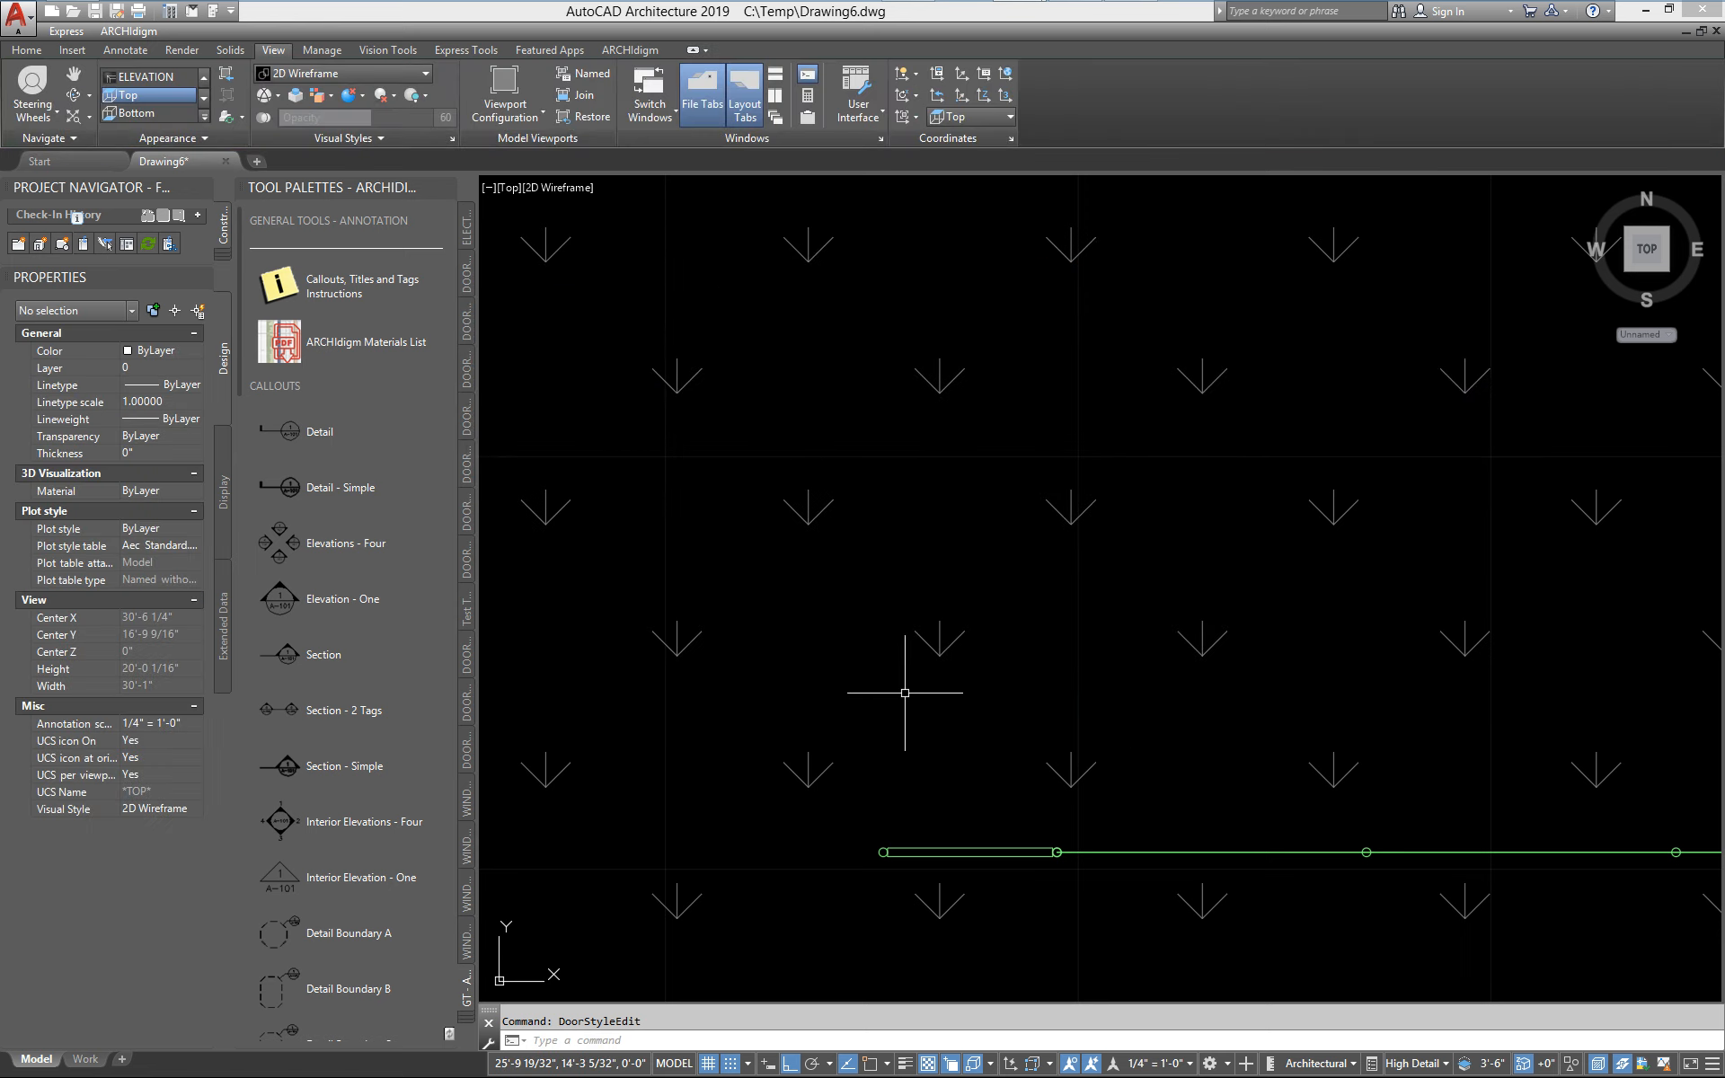
text(material)
key(Return)
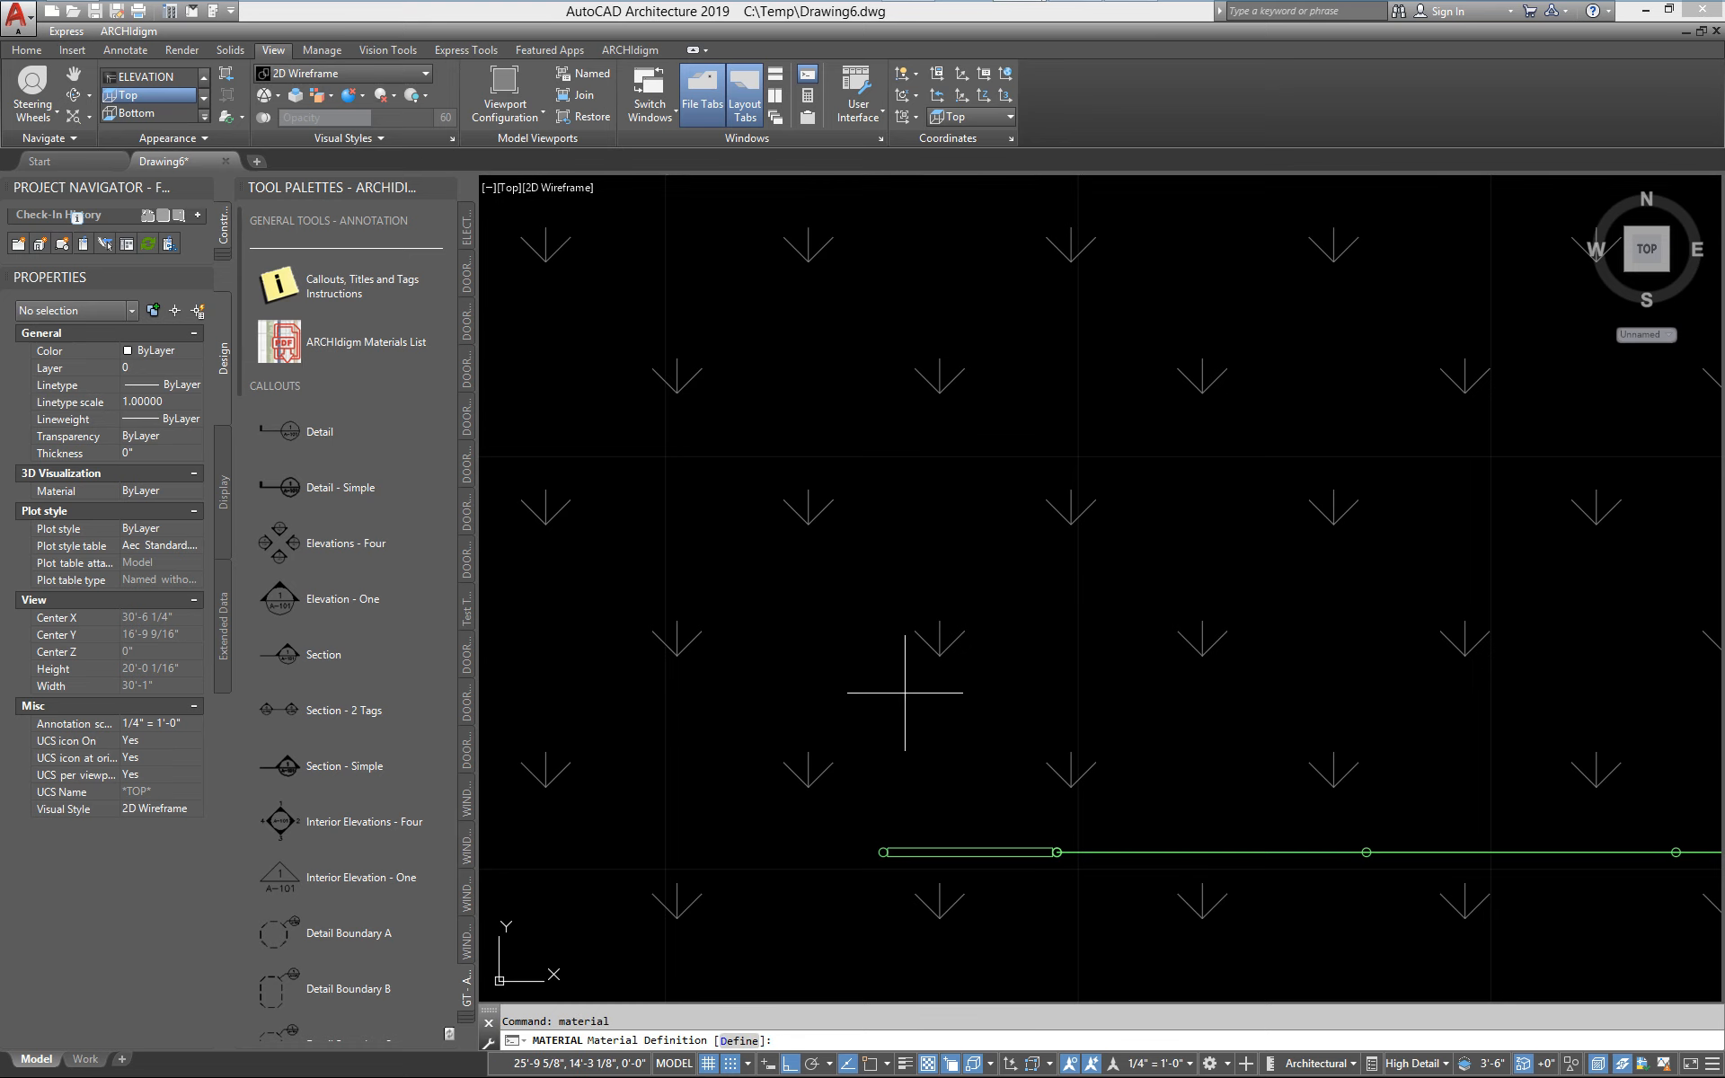
key(Escape)
Open the Materials Browser with the MATERIALS command, move it aside and find the chain link fence materials
key(Up)
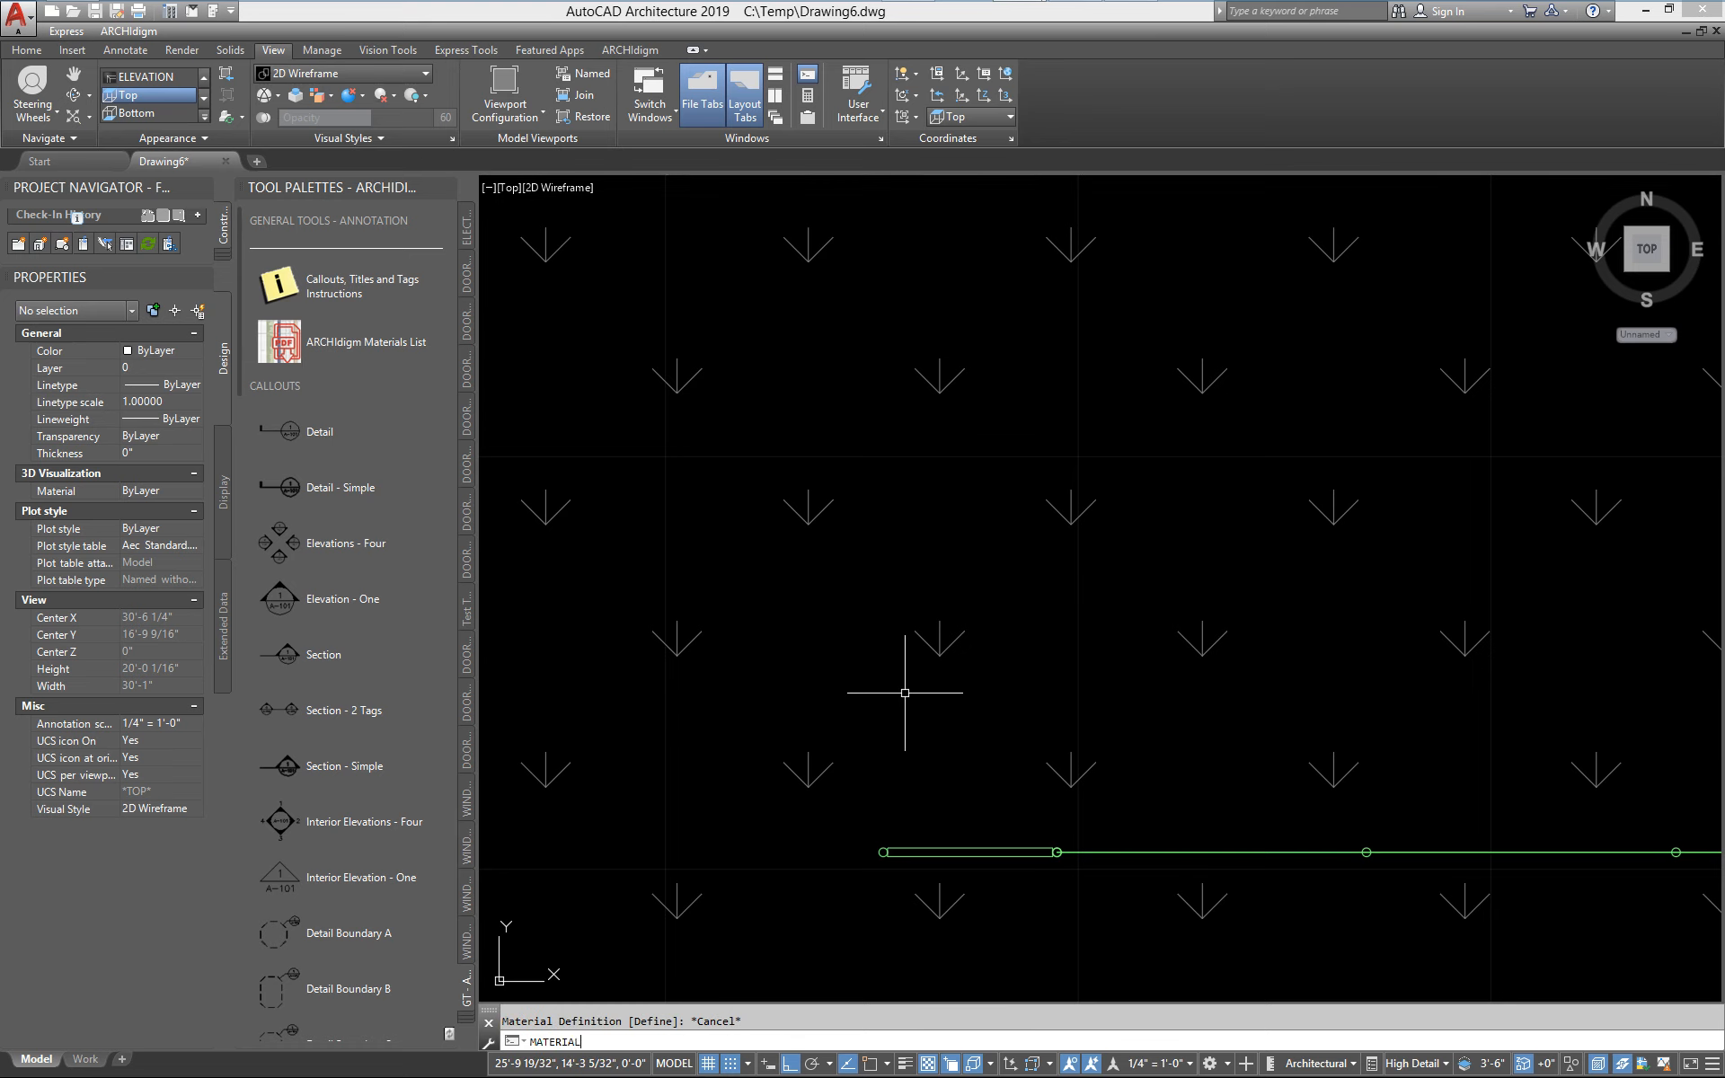
text(s)
key(Return)
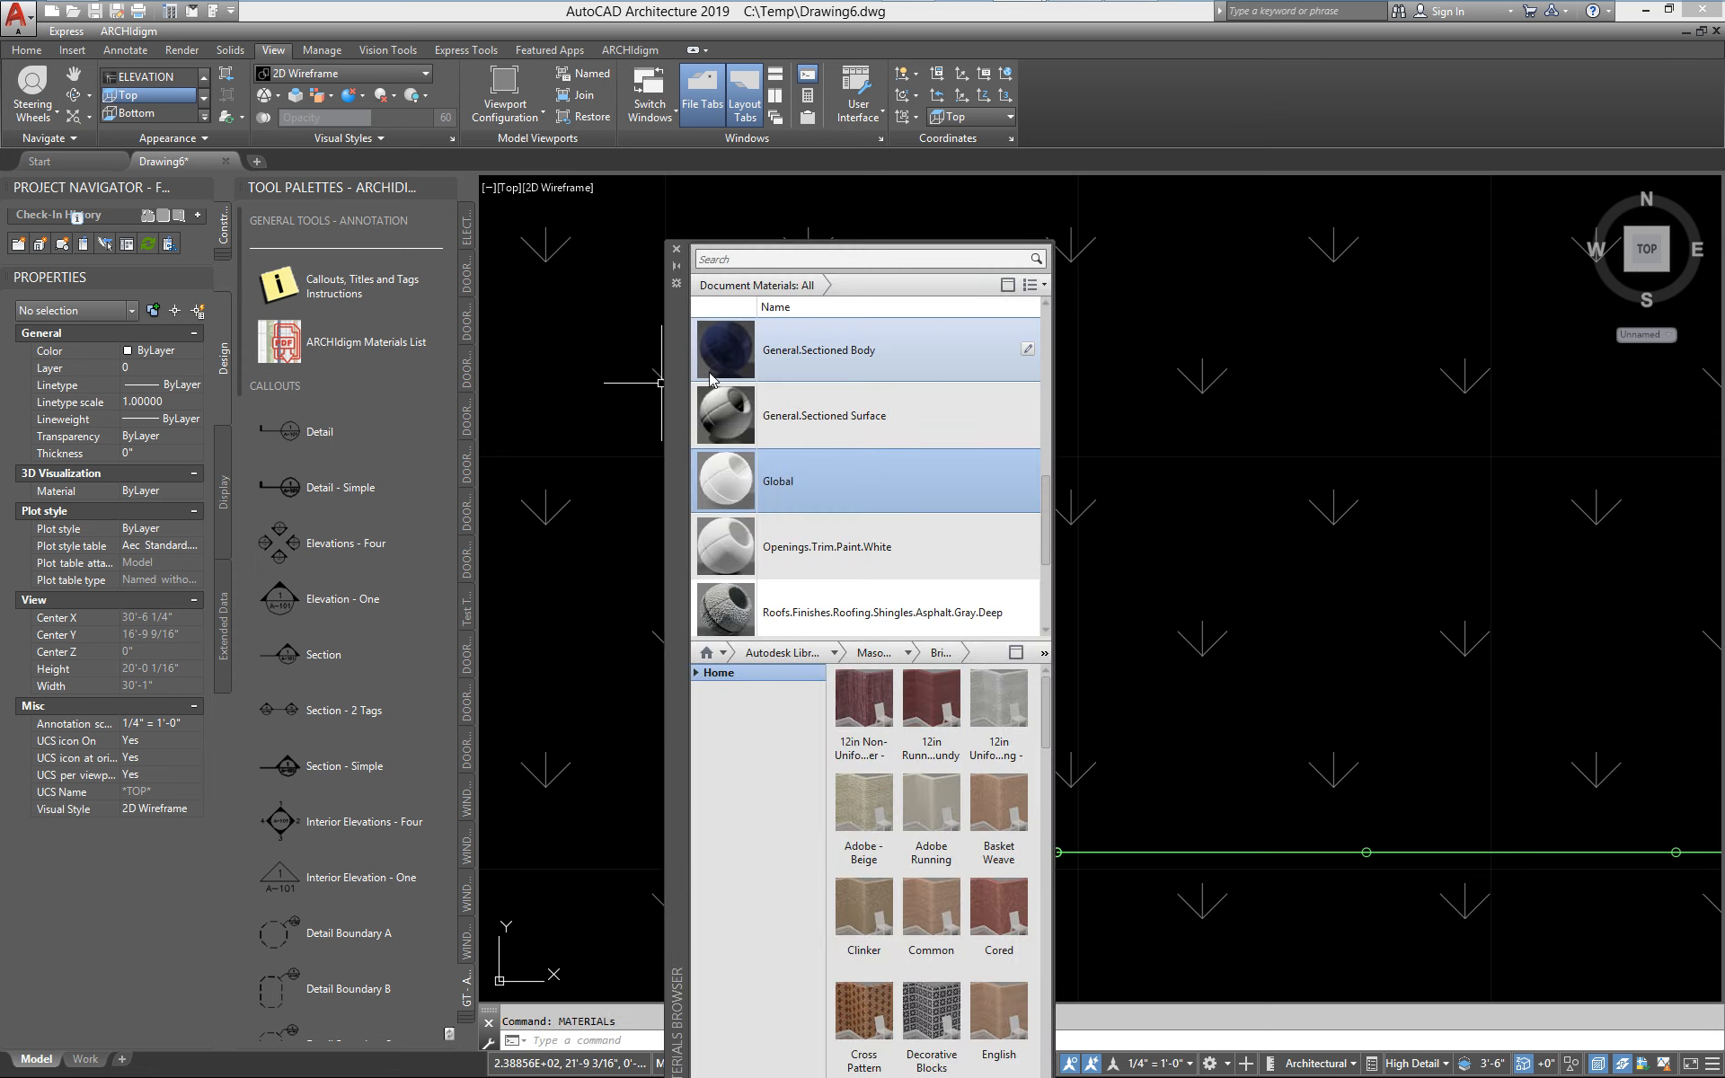
drag(684, 370, 293, 212)
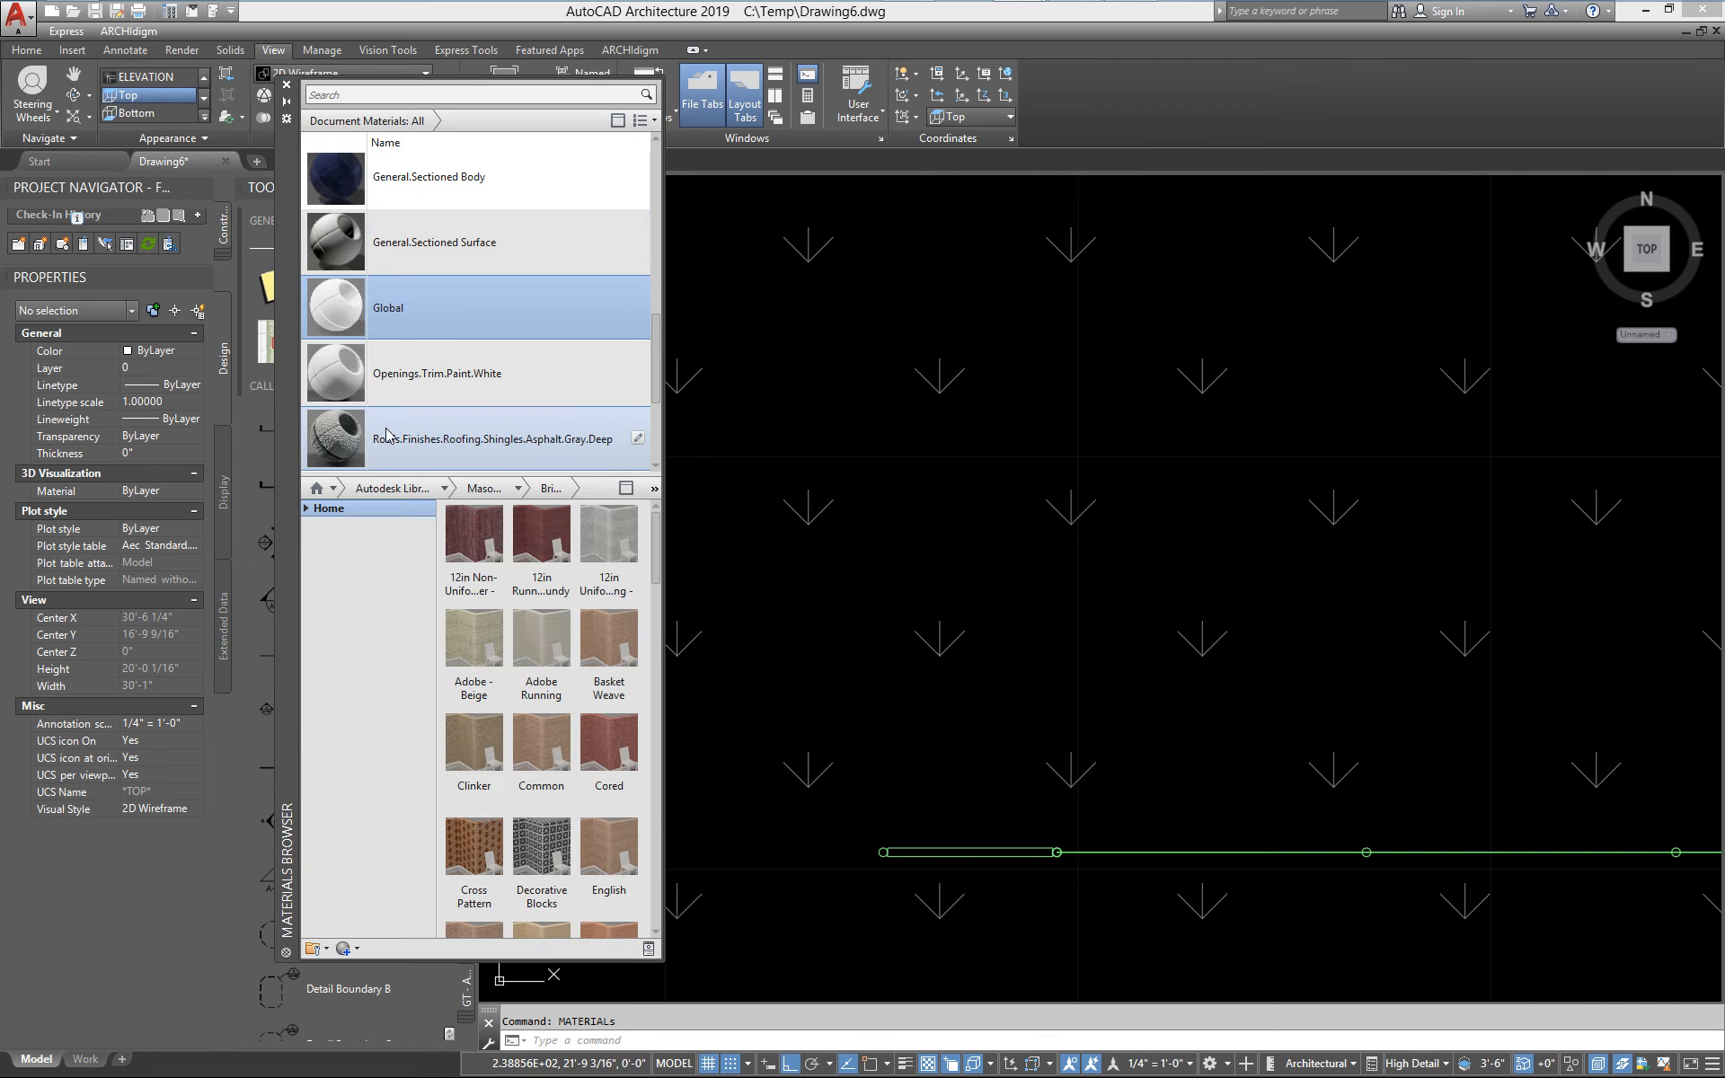
scroll(385, 438, down, 3)
scroll(385, 419, up, 10)
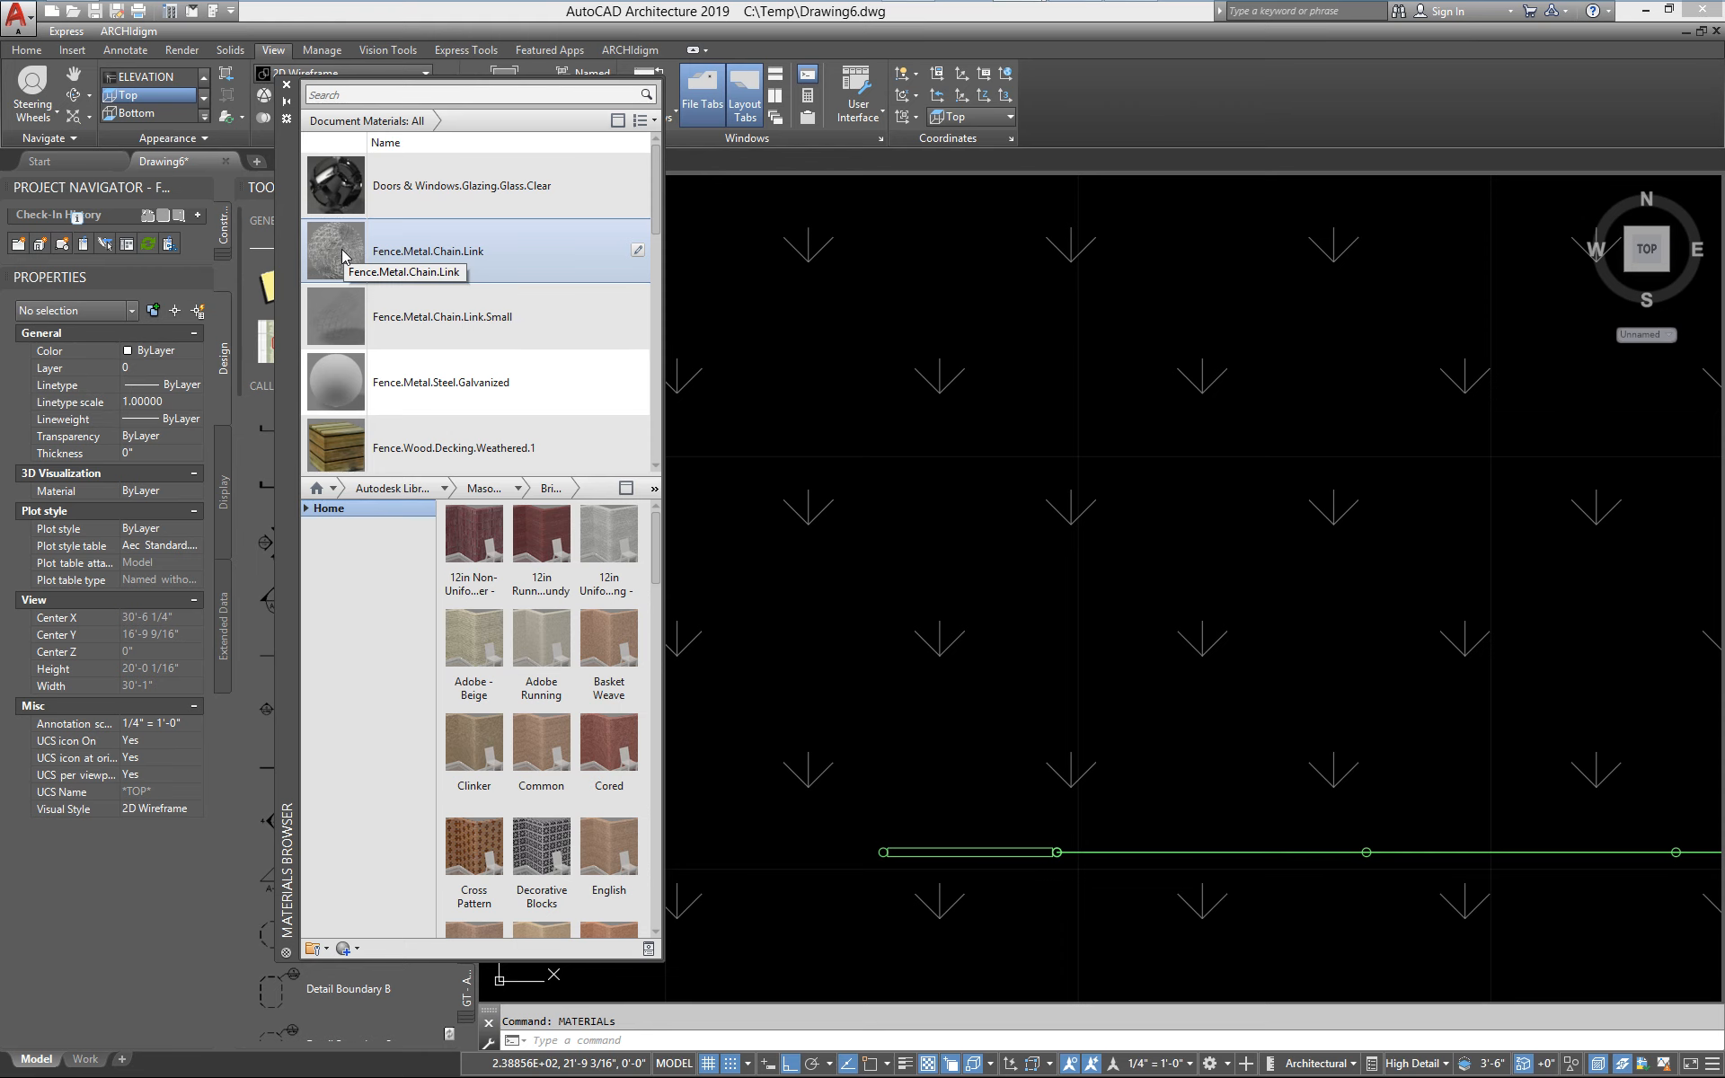
Examine the image texture and sample size of the Fence.Metal.Chain.Link render material, then close its editors
double_click(342, 256)
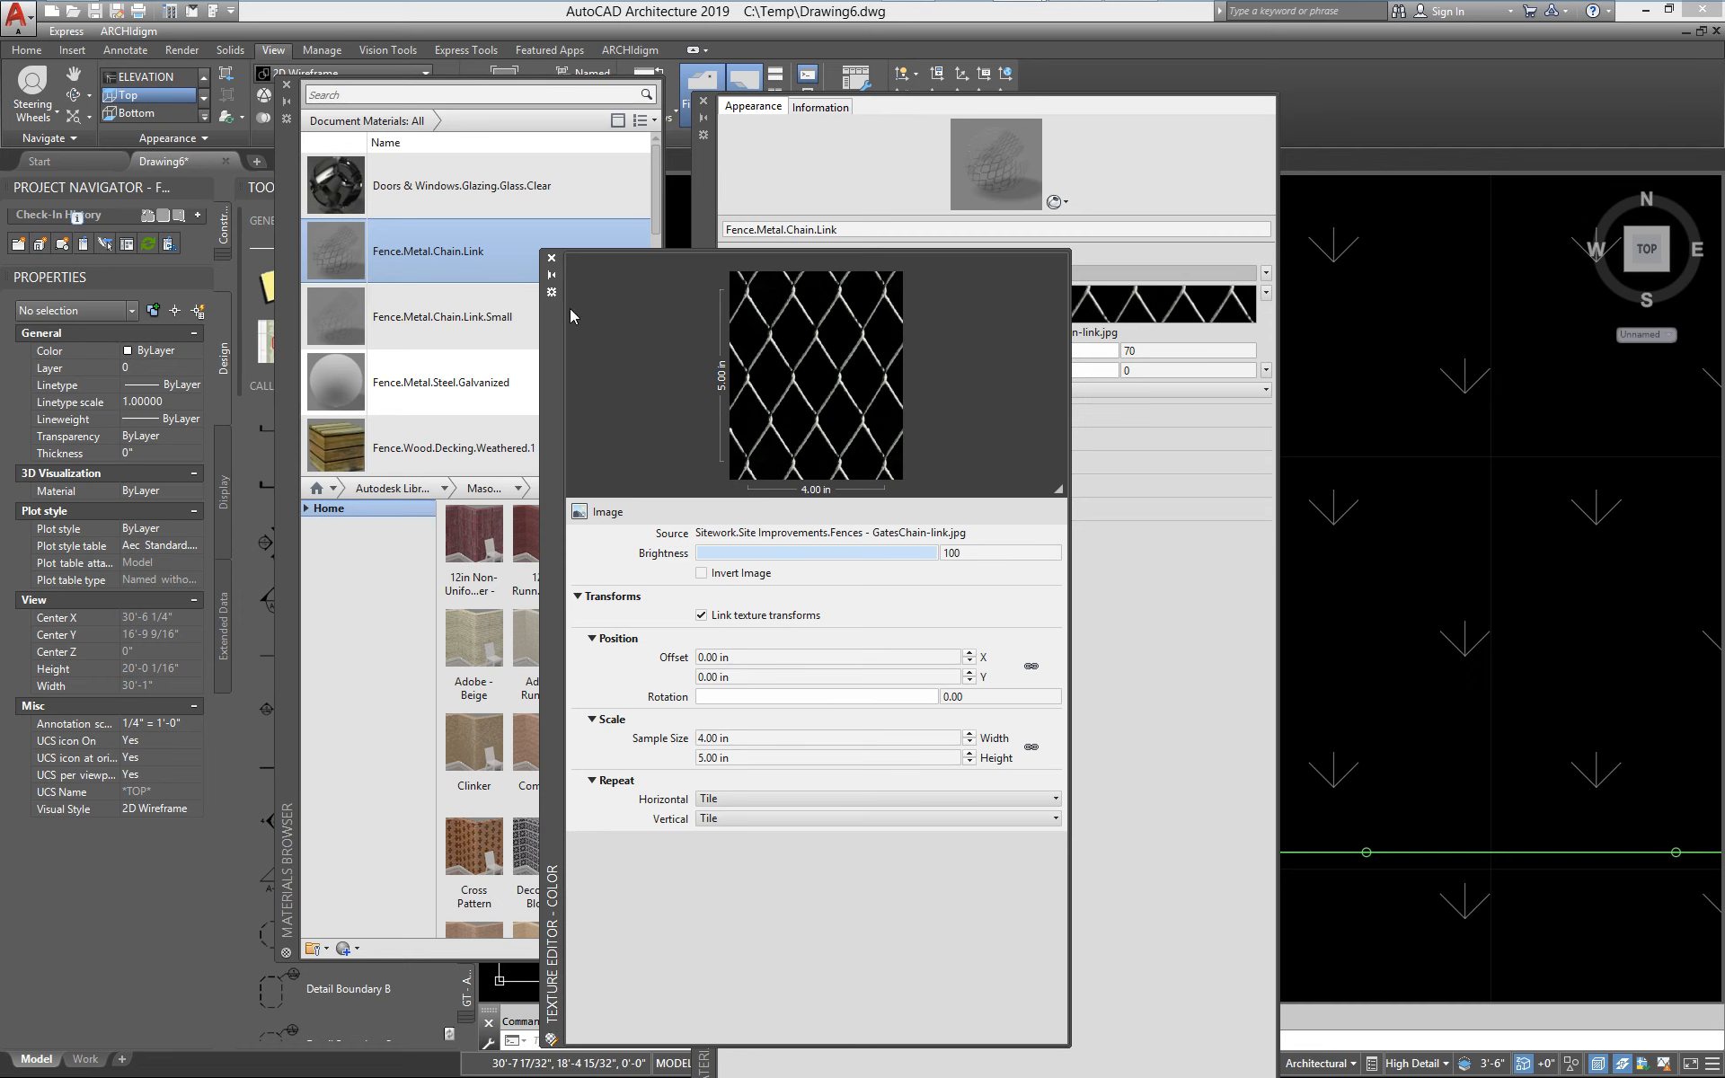
click(552, 260)
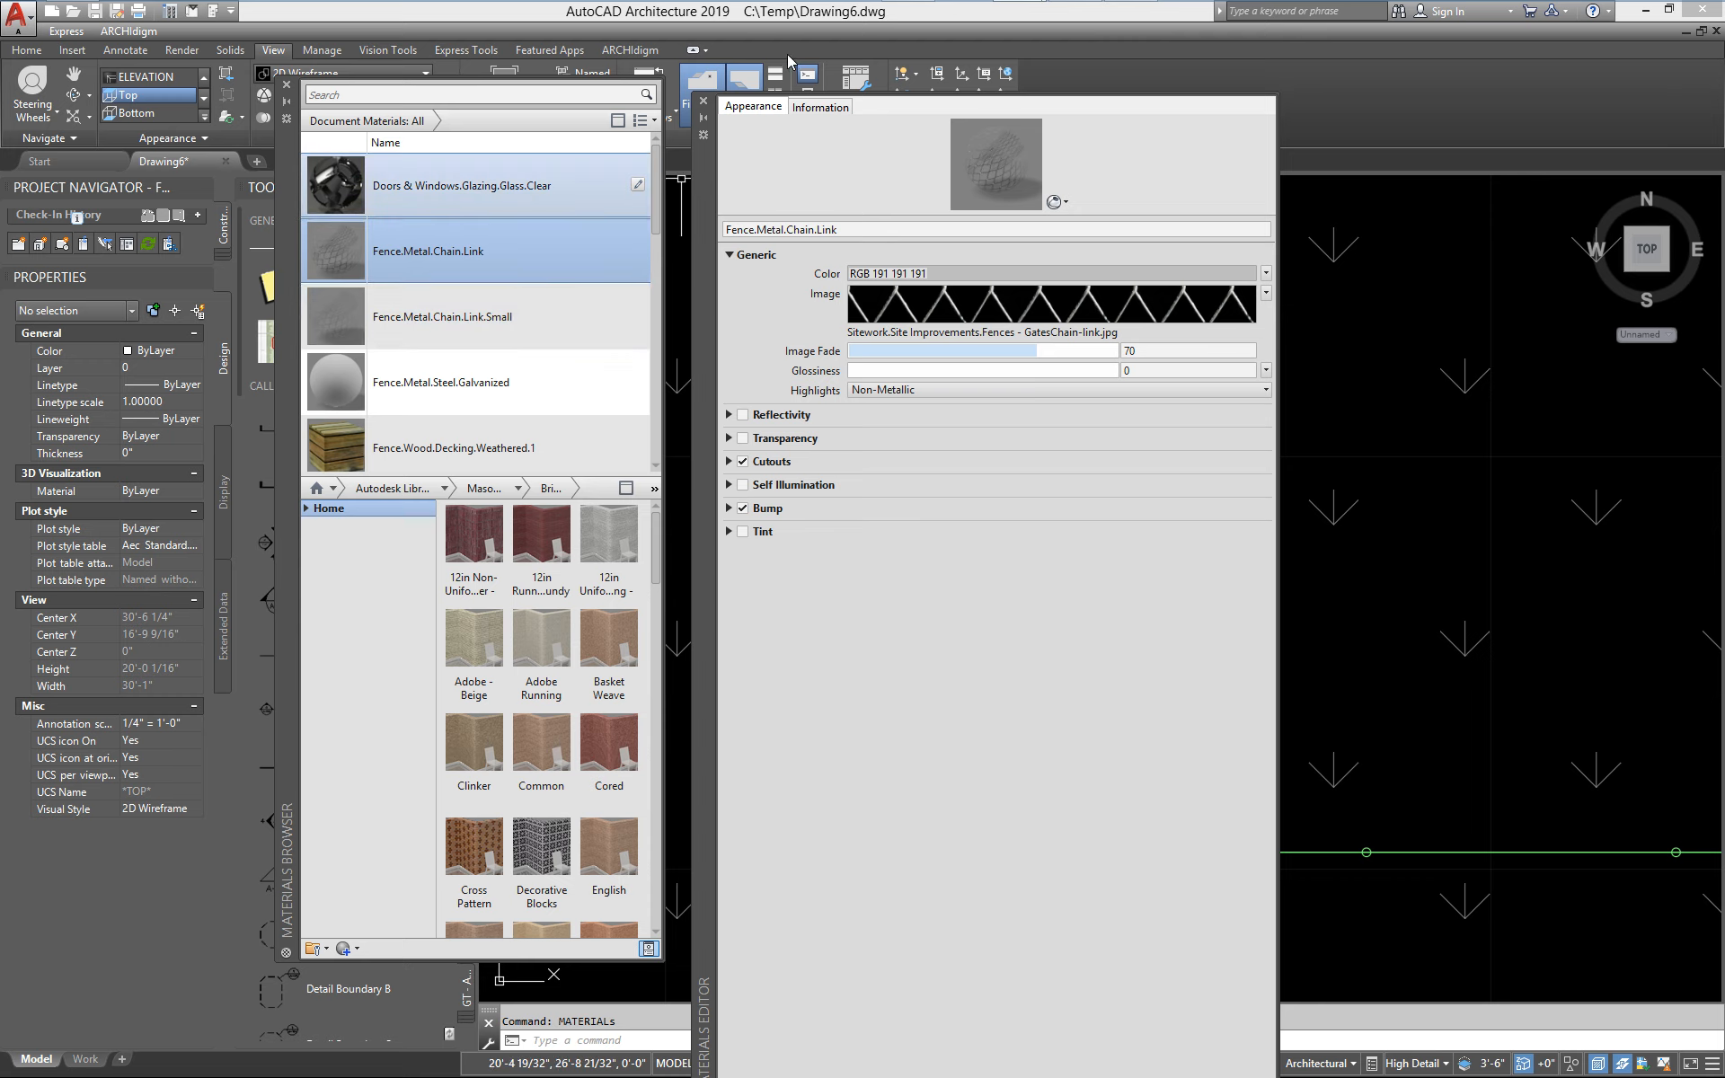
click(703, 100)
Examine the image texture's sample size in the Fence.Metal.Chain.Link.Small render material, then close the editors and the Materials Browser
double_click(320, 330)
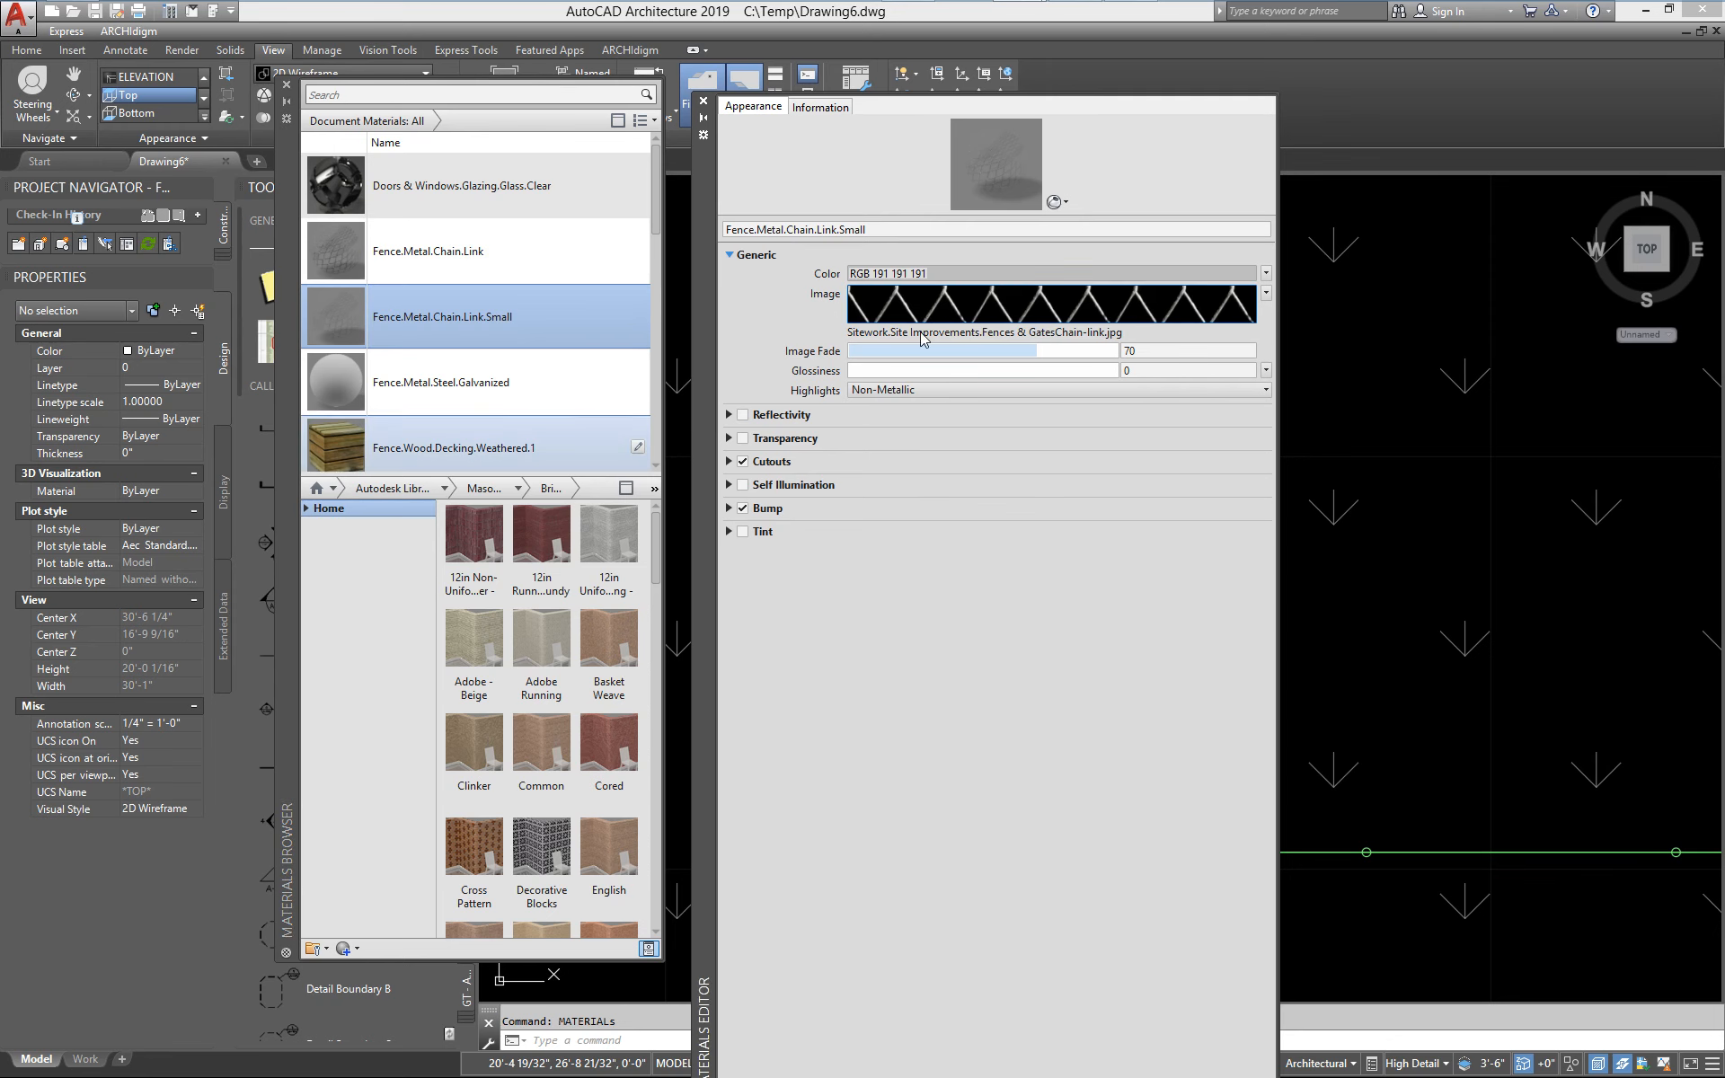
click(925, 307)
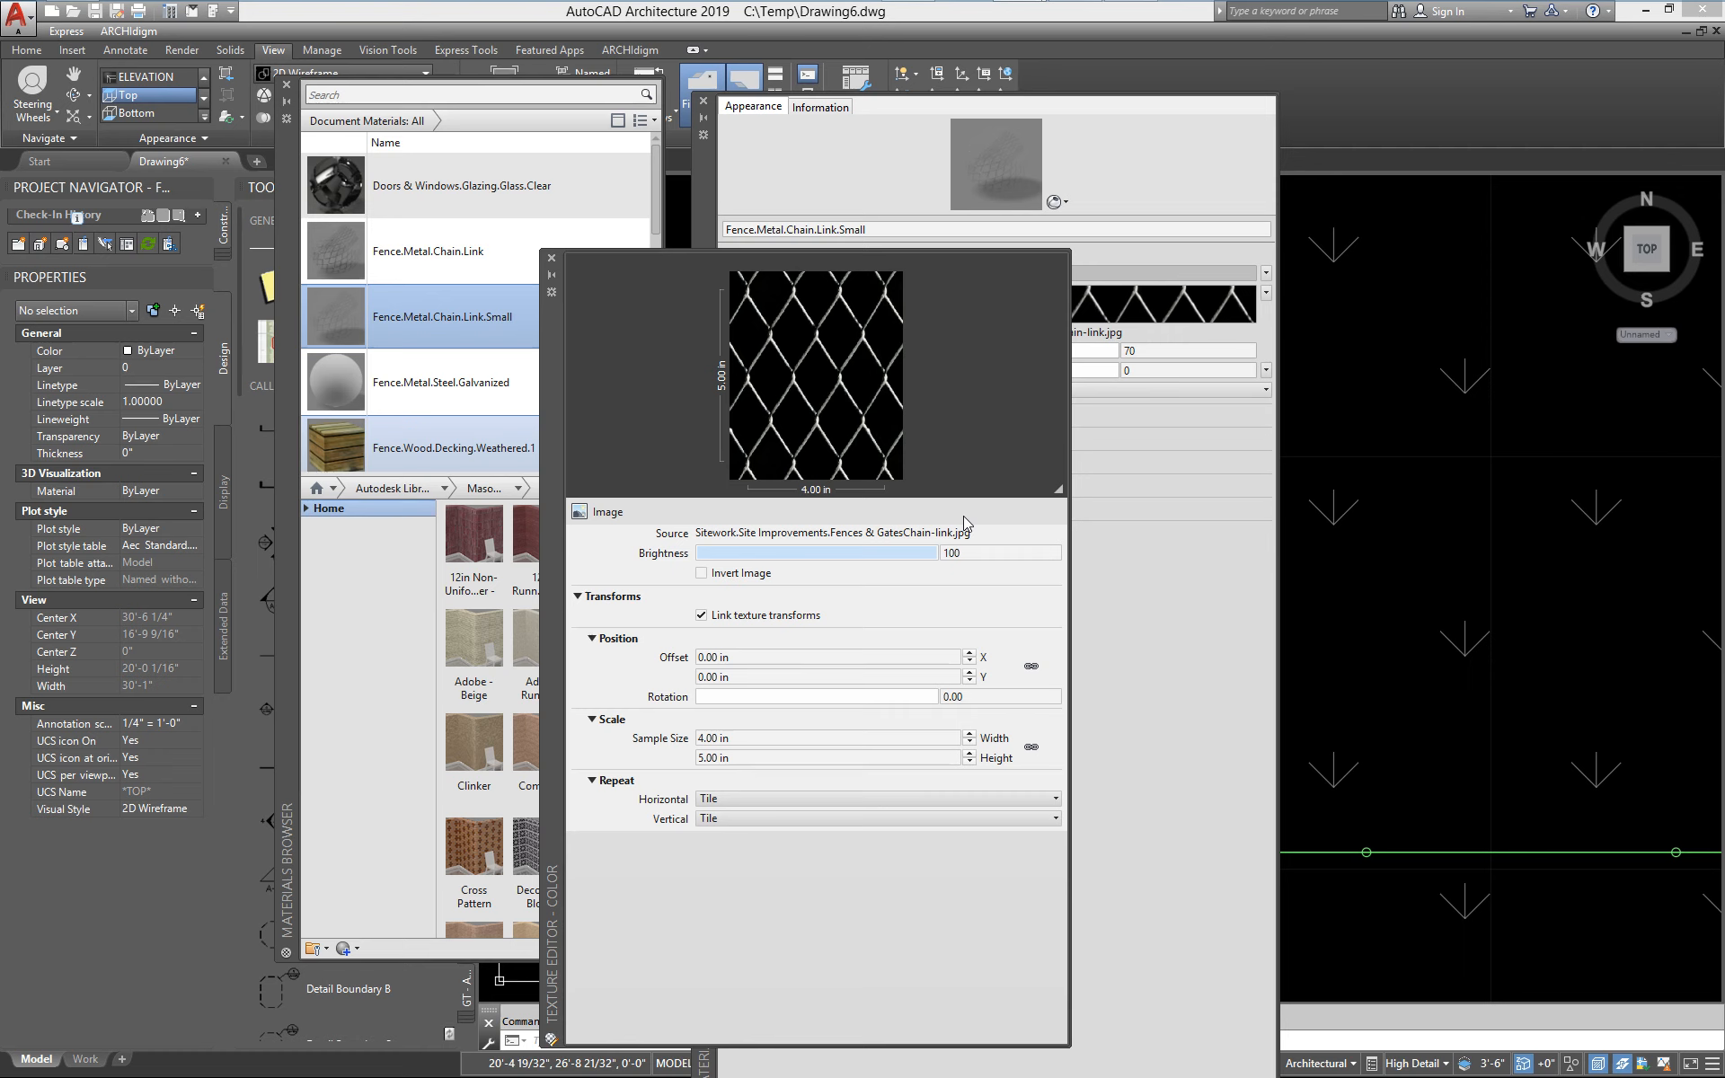
click(738, 757)
click(748, 738)
click(551, 259)
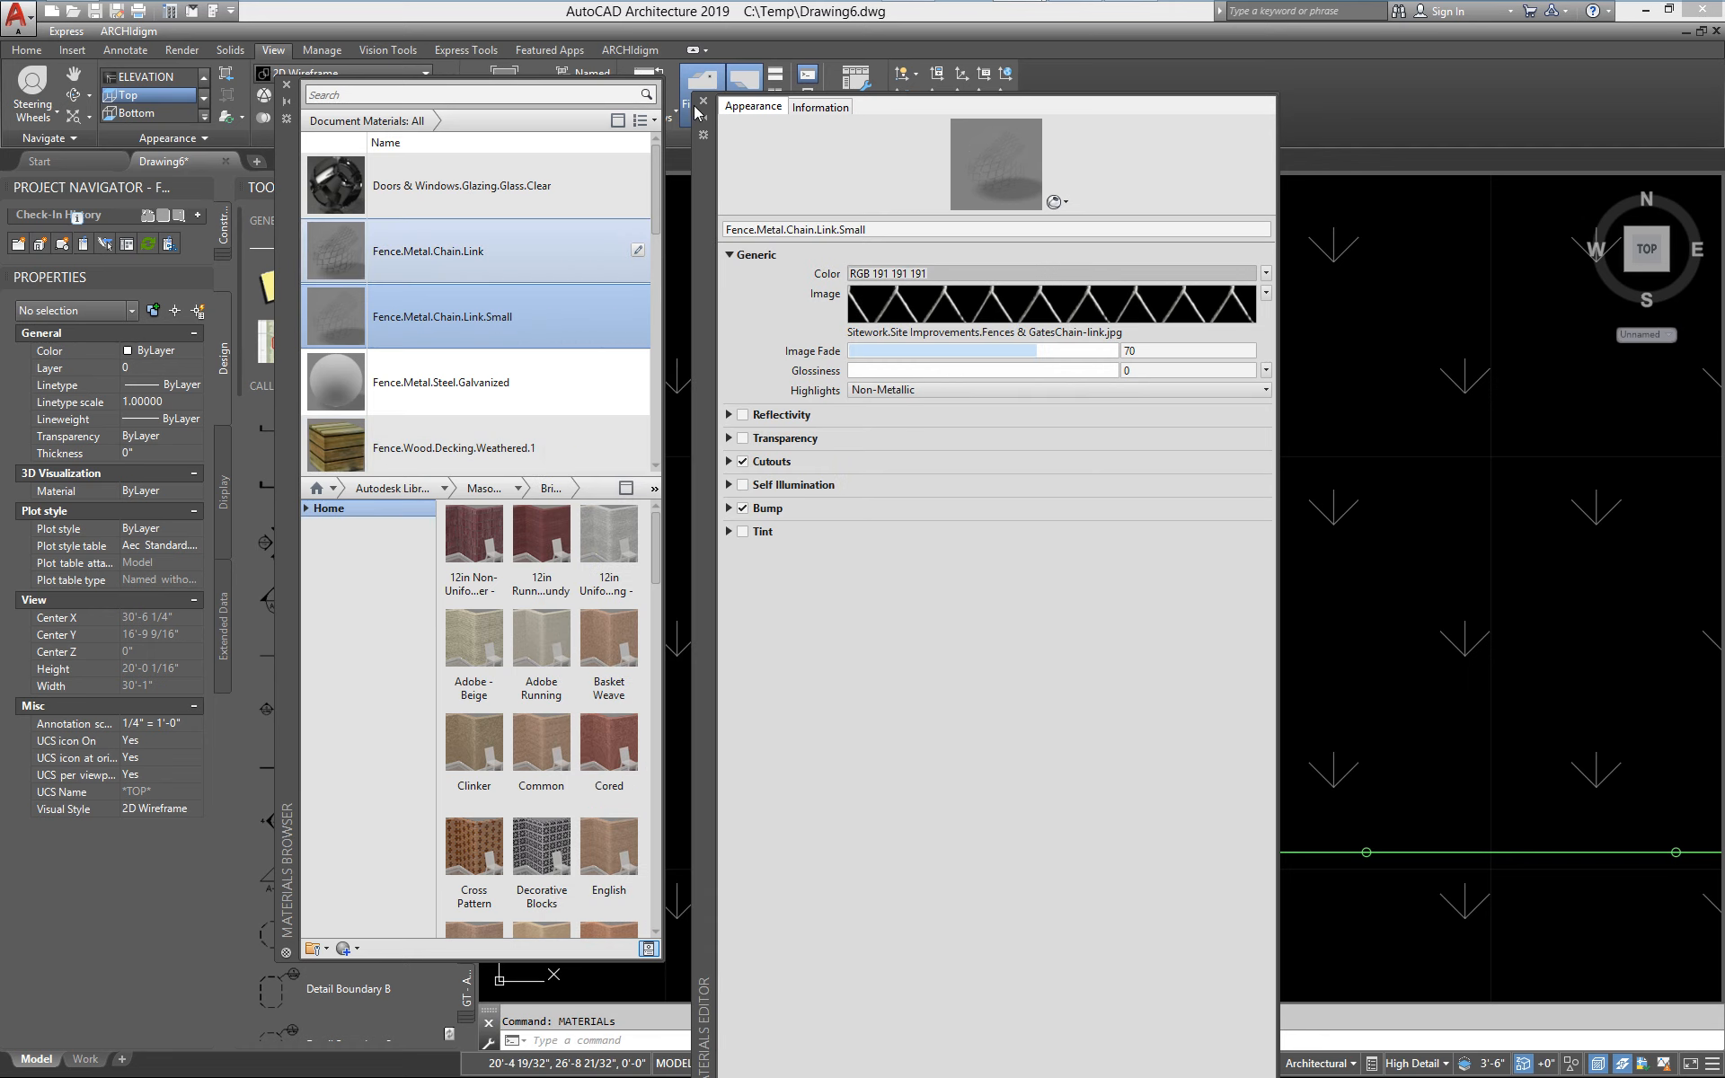
click(703, 100)
click(287, 85)
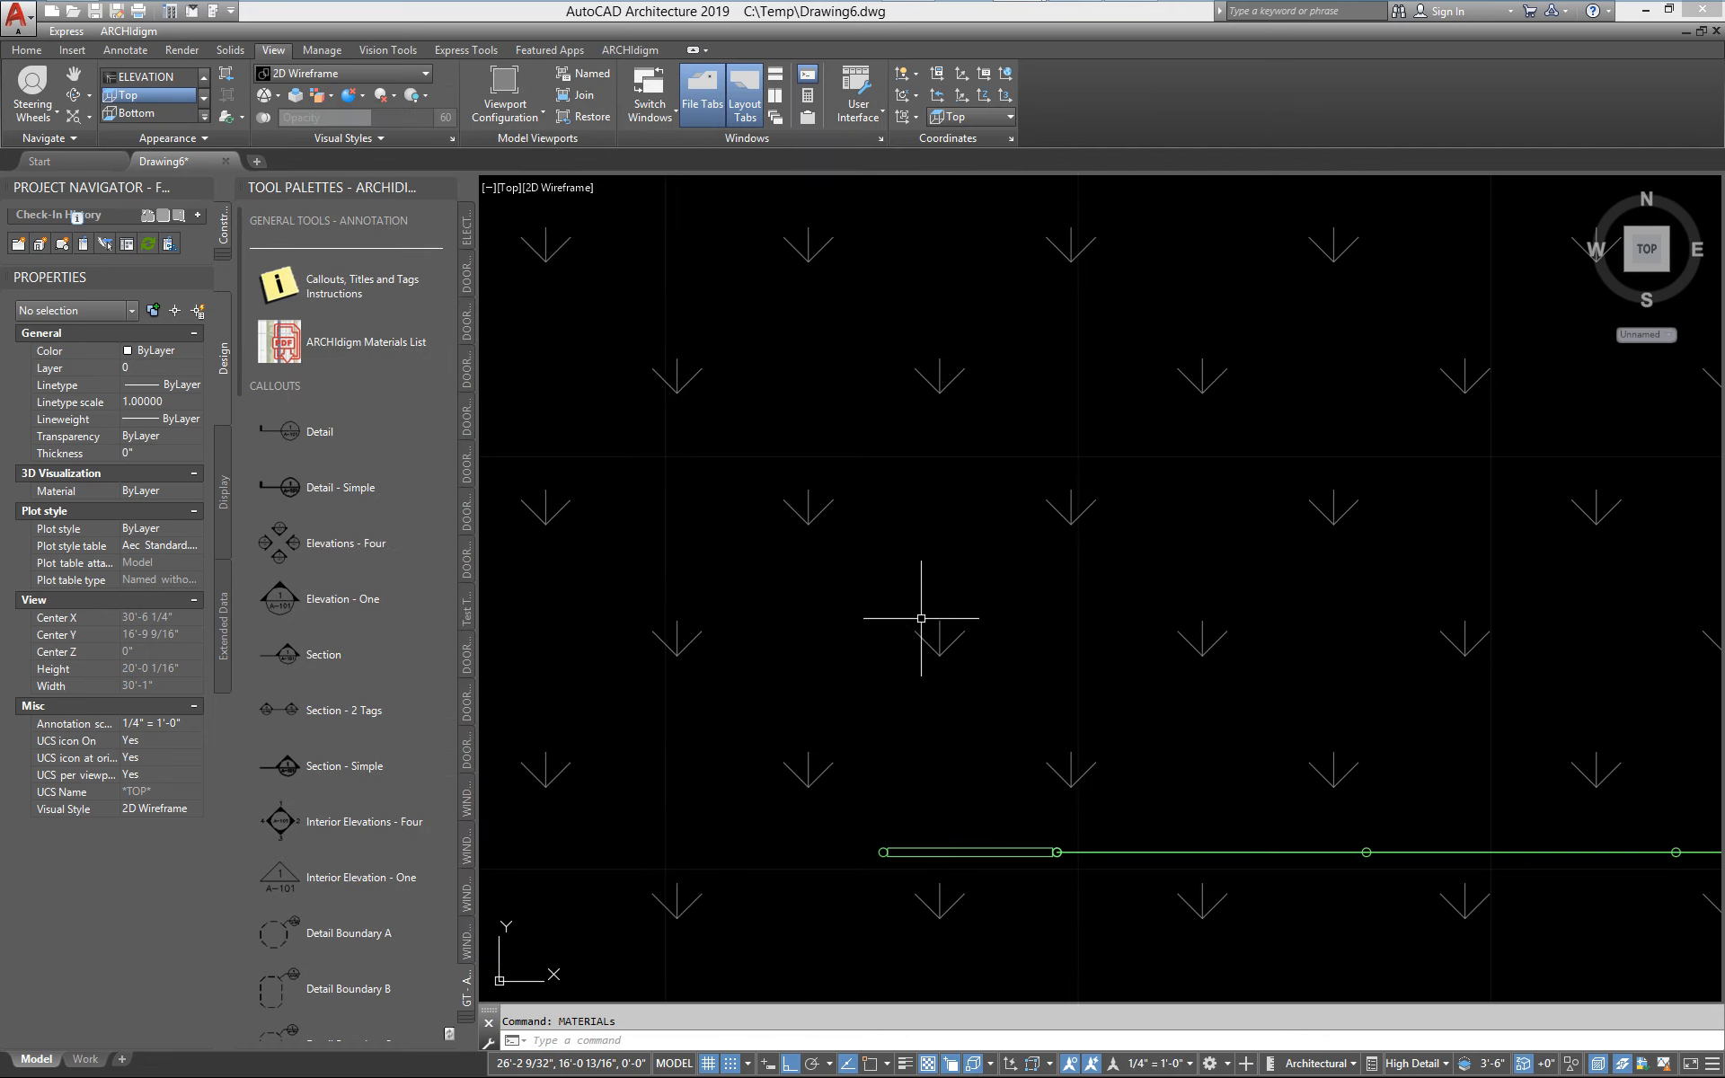
View the whole chain link fence with its gate and the house in 3D
mouse_move(925, 596)
shift+middle_down()
mouse_move(943, 800)
mouse_move(1034, 742)
mouse_move(1113, 656)
mouse_move(1410, 654)
mouse_move(1006, 669)
shift+middle_up()
middle_drag(1518, 756, 1125, 762)
scroll(1110, 759, up, 3)
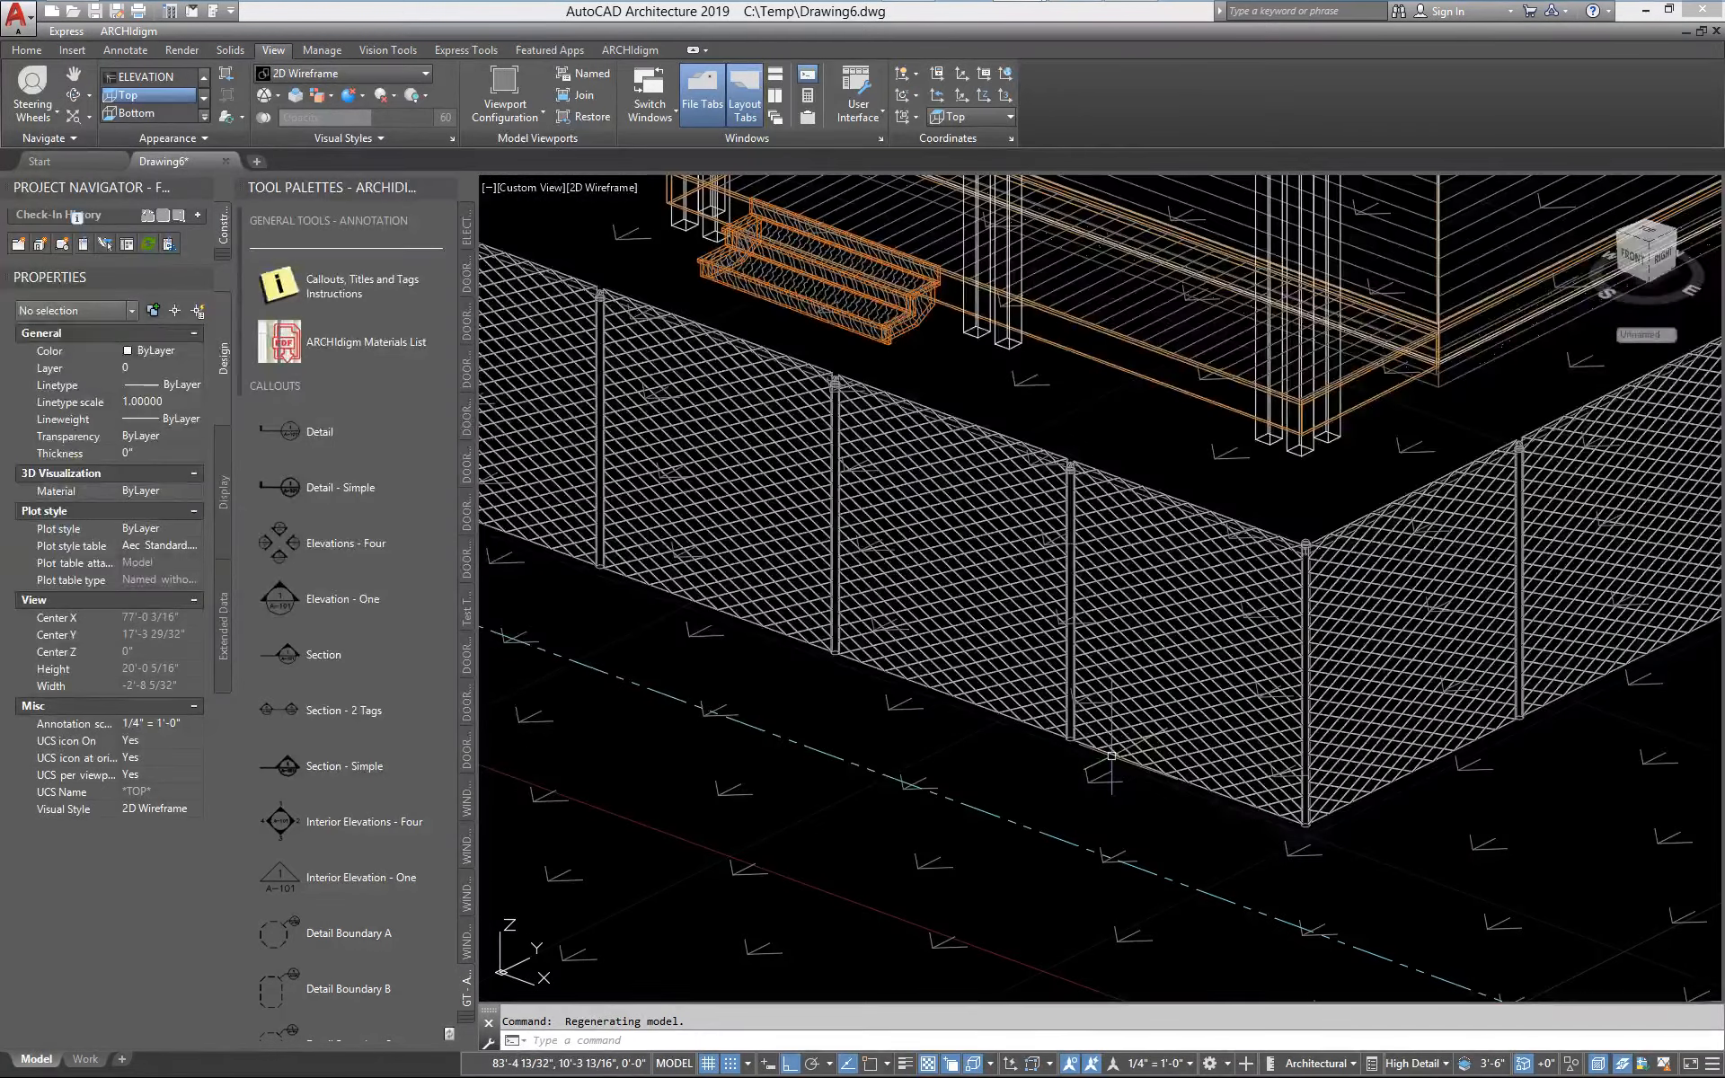
scroll(1045, 759, down, 3)
middle_drag(1045, 759, 1197, 718)
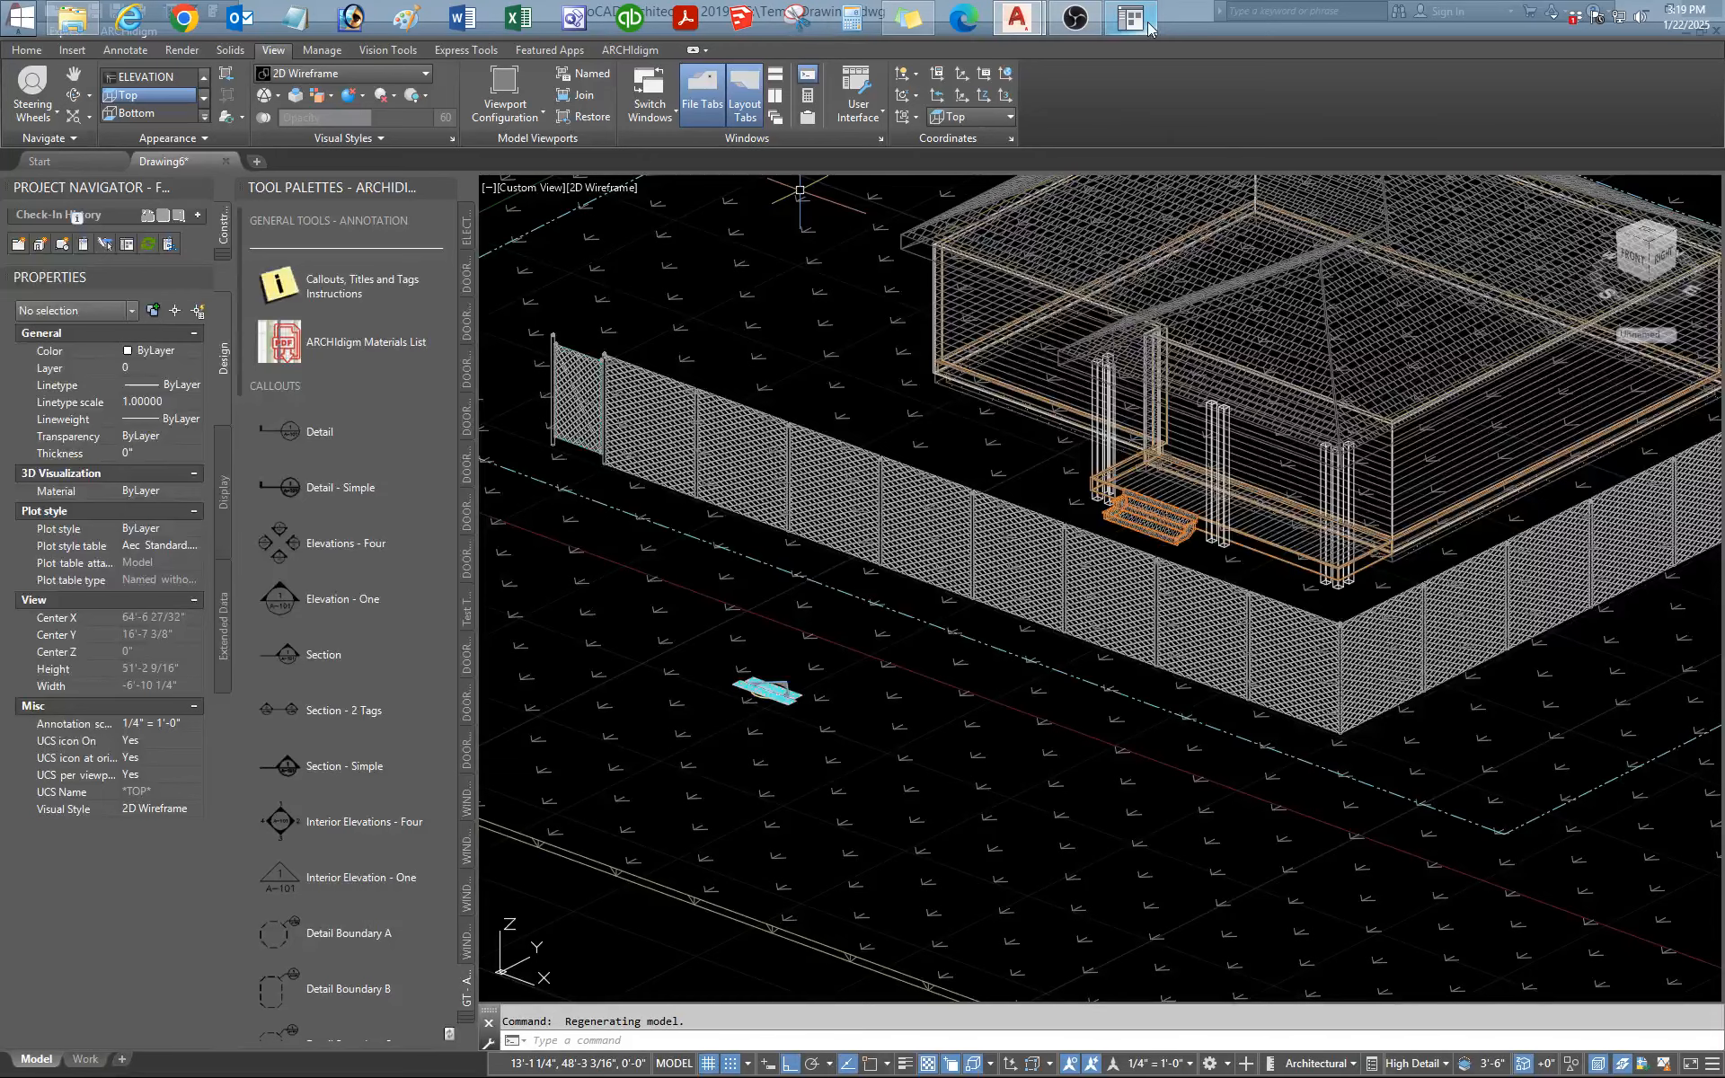
Open the Fences - Metal and Wood category of the Fences + Railings 25.1 Kit in the Content Browser and go to page 5
click(1115, 32)
click(569, 119)
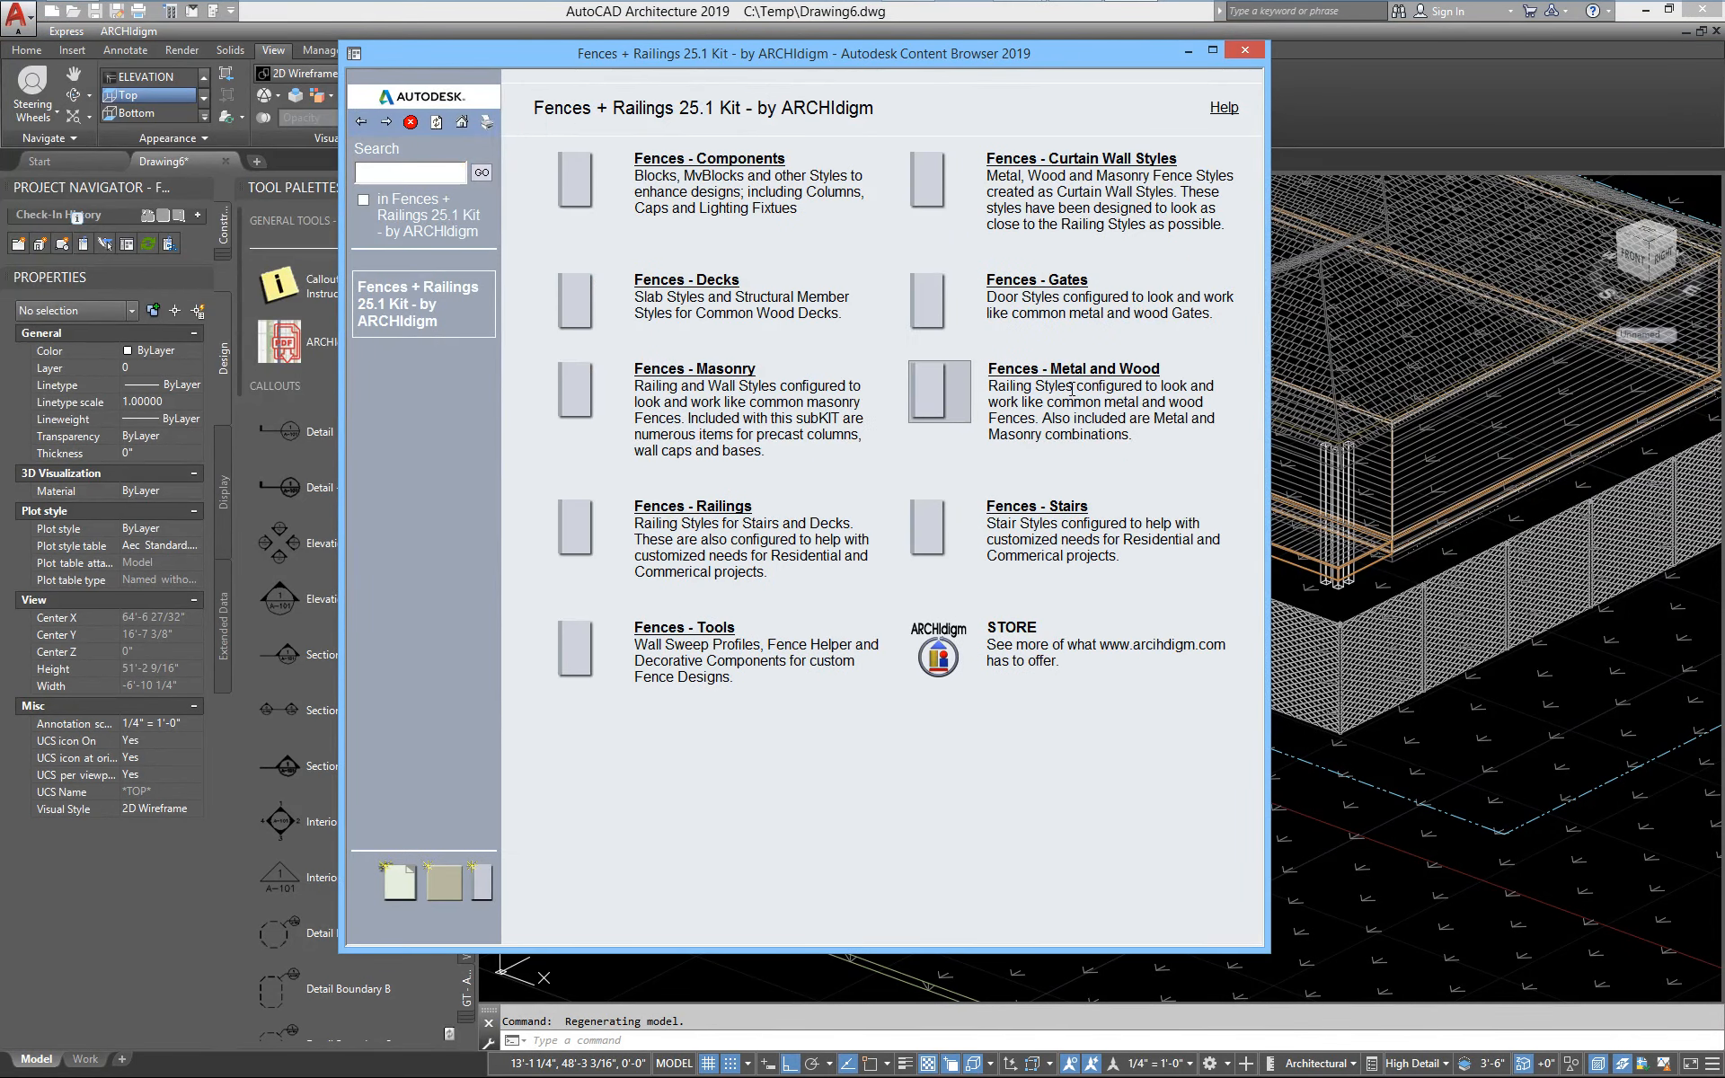
click(1098, 368)
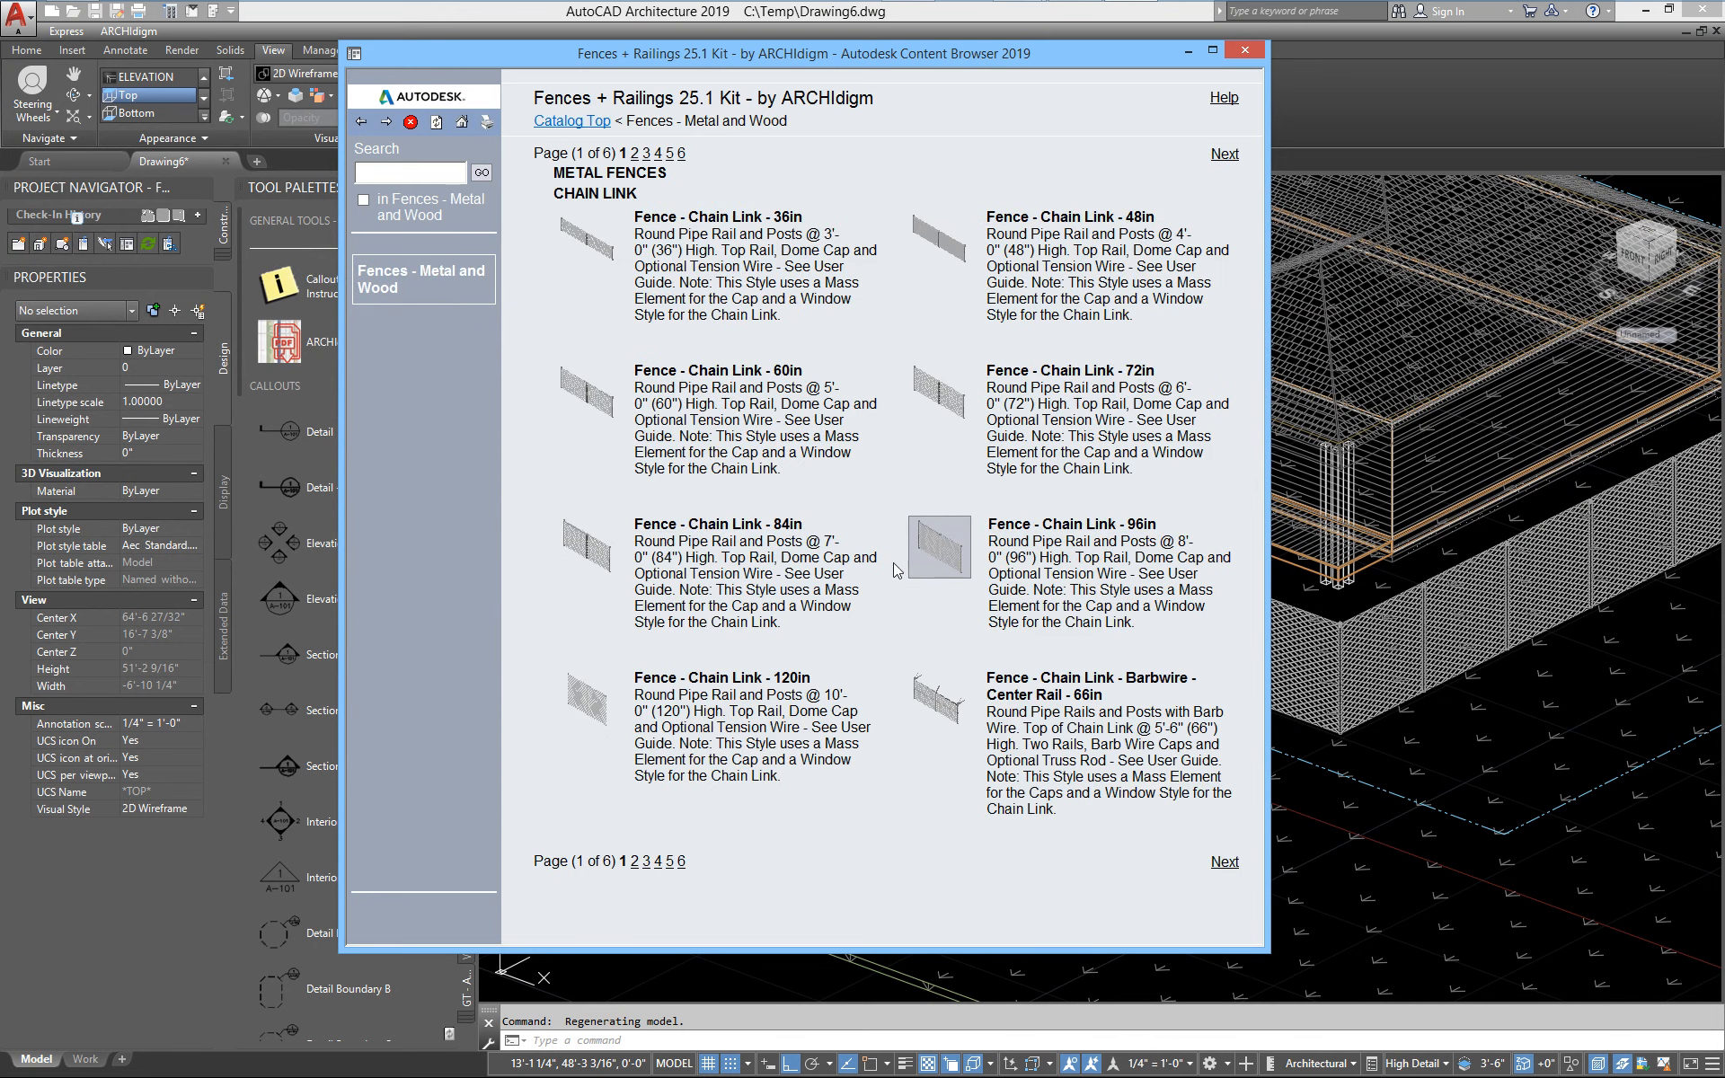
click(669, 862)
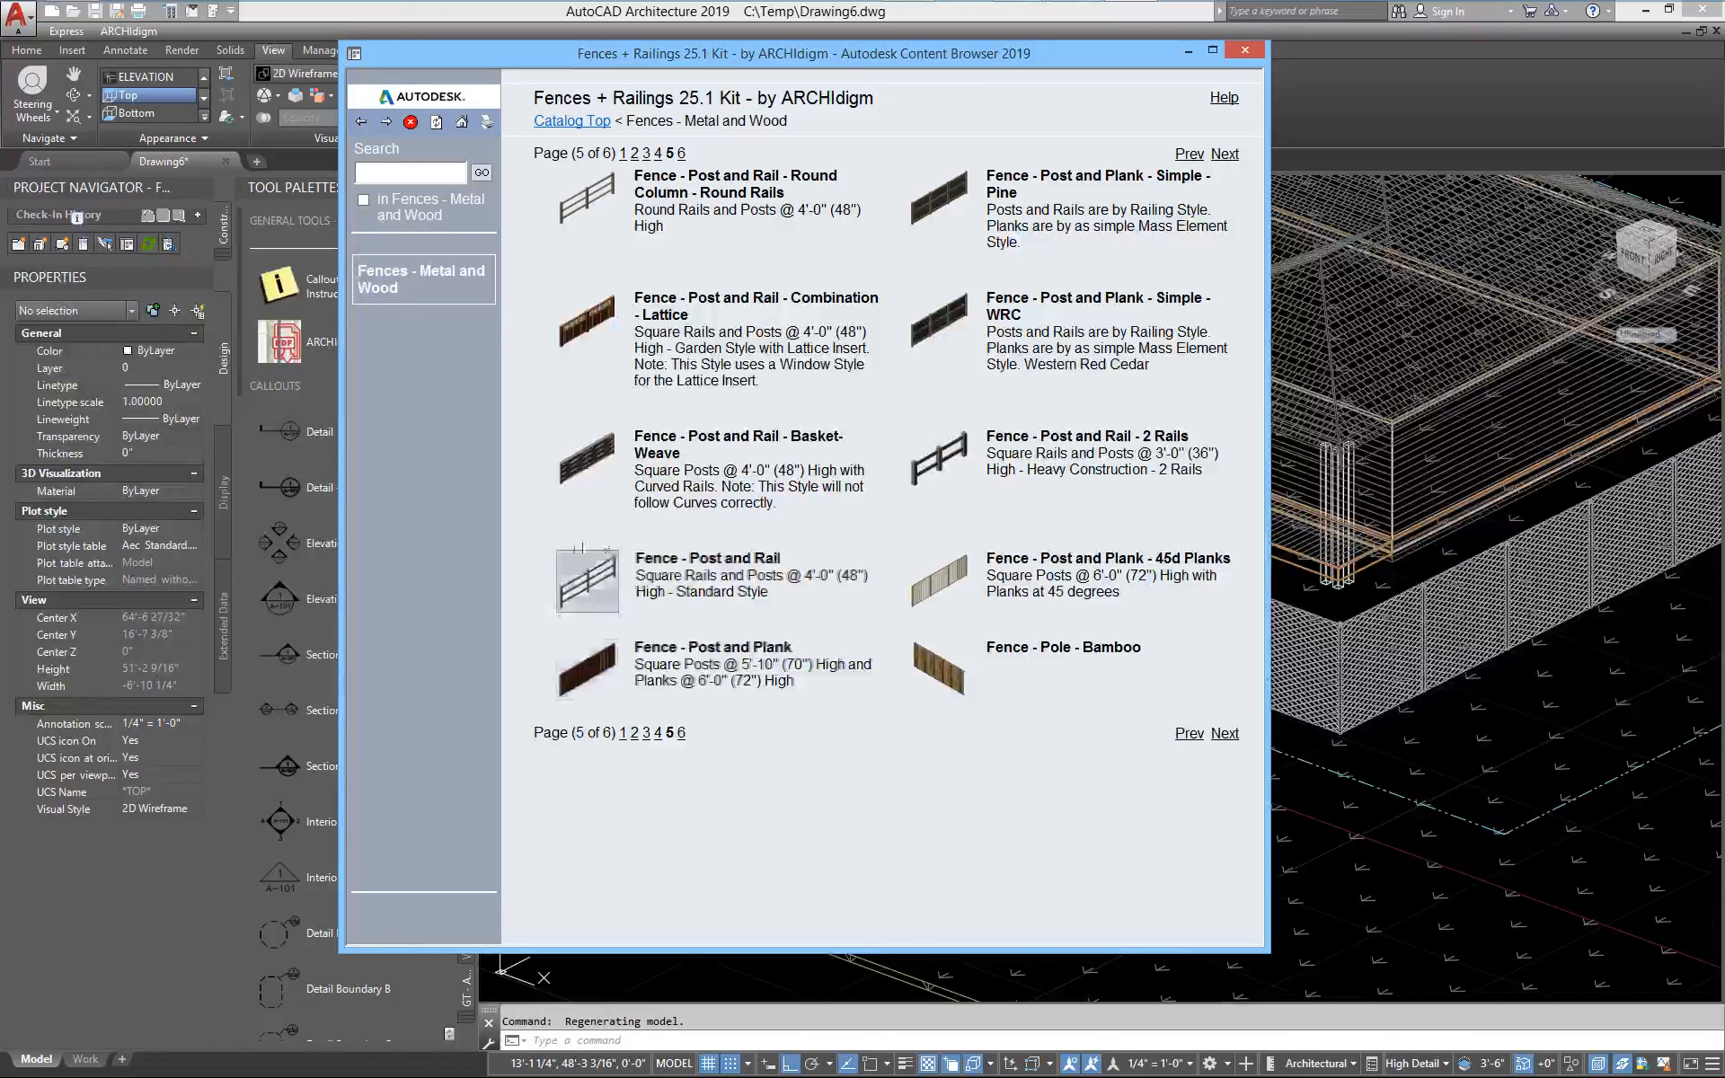